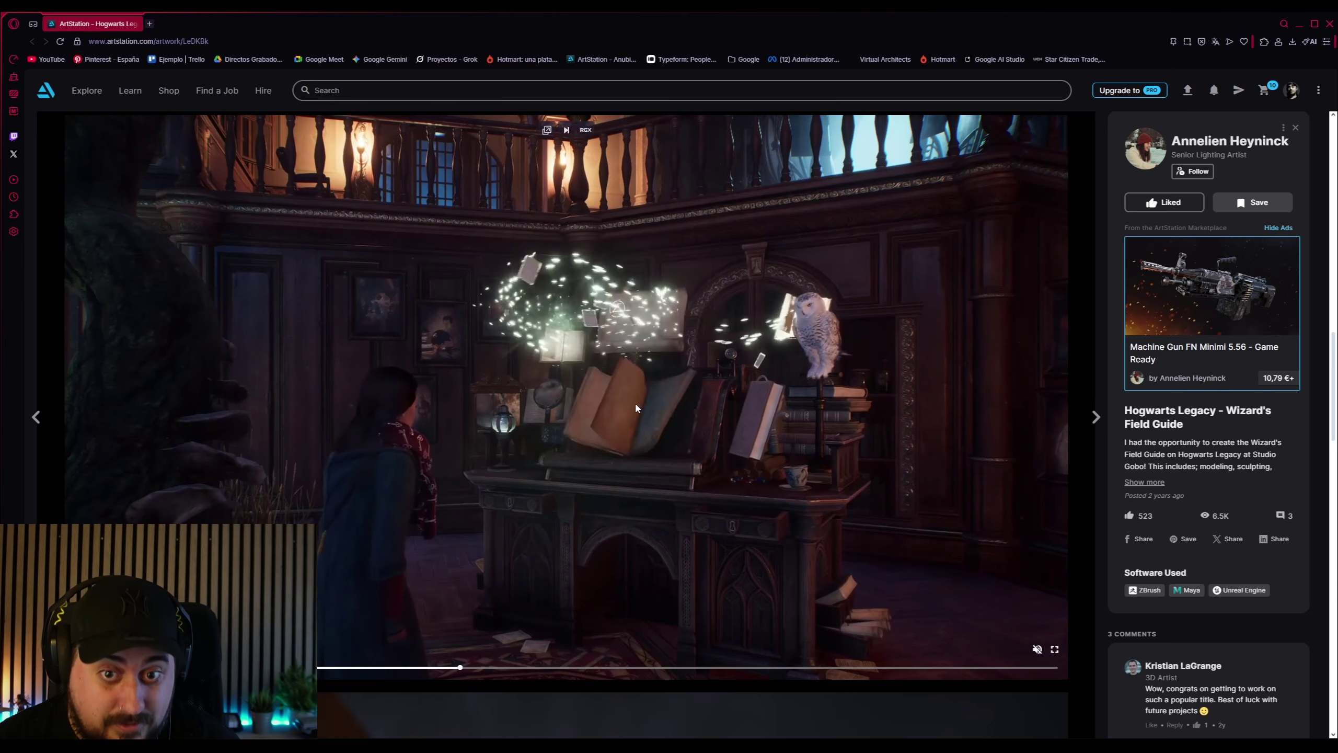
Look through the images of the Hogwarts Legacy - Wizard's Field Guide artwork on the ArtStation page
scroll(589, 522, down, 8)
scroll(590, 522, down, 3)
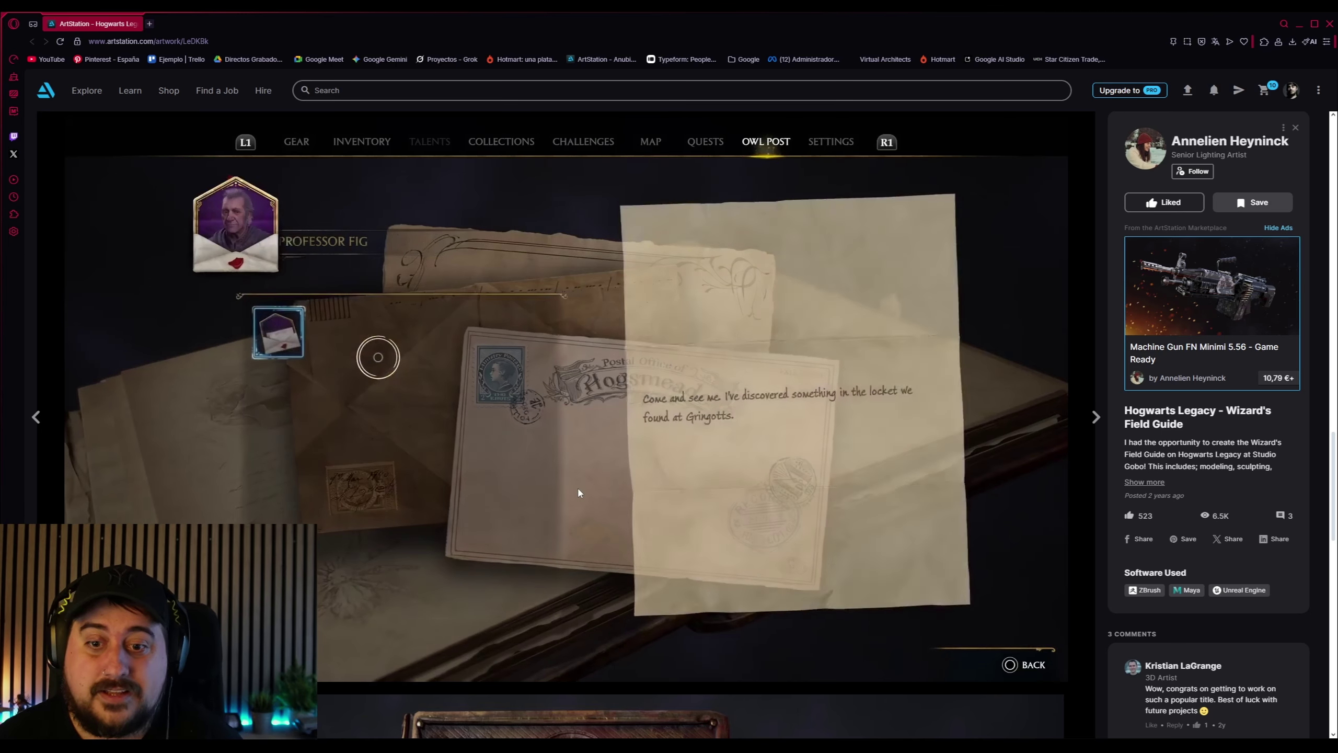
scroll(740, 628, down, 4)
scroll(740, 606, down, 15)
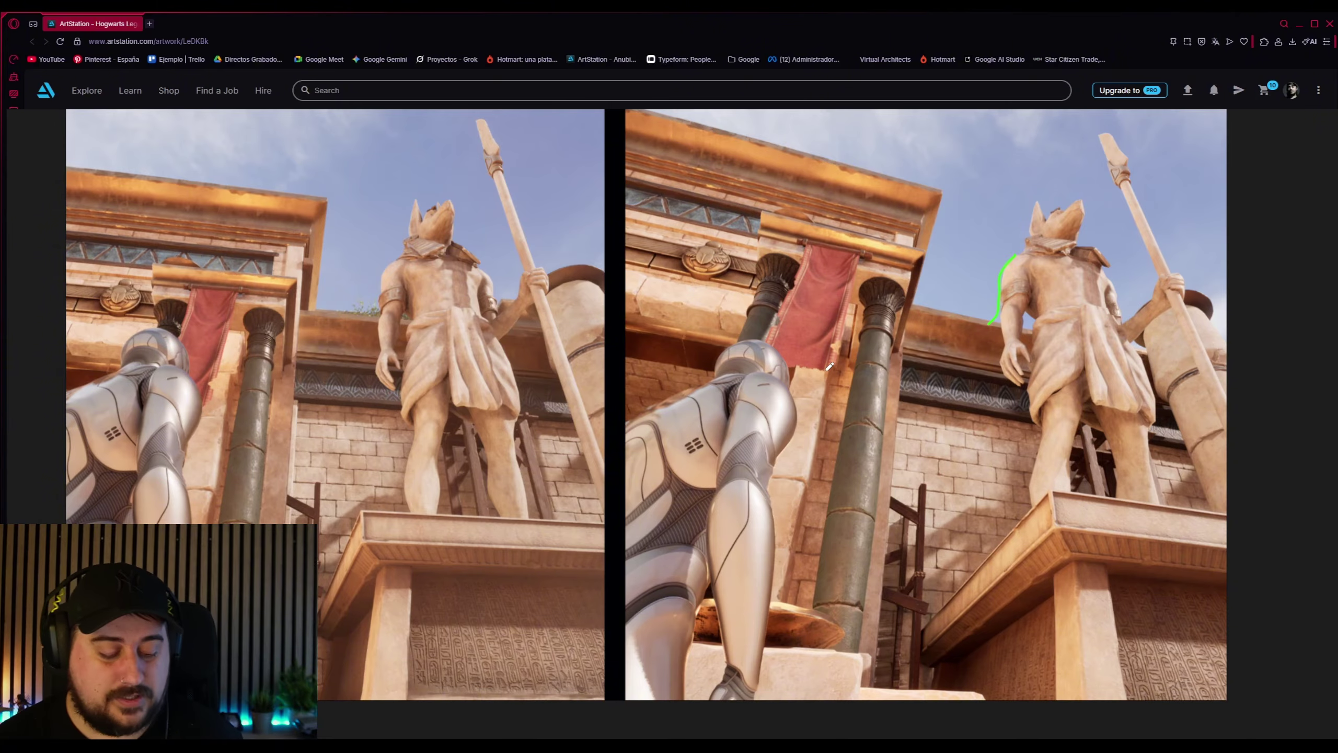
On the retopology reference board, circle the "3.000 triángulos" label beside the Anubis statue comparison in green
scroll(1056, 293, down, 3)
middle_drag(1054, 263, 958, 735)
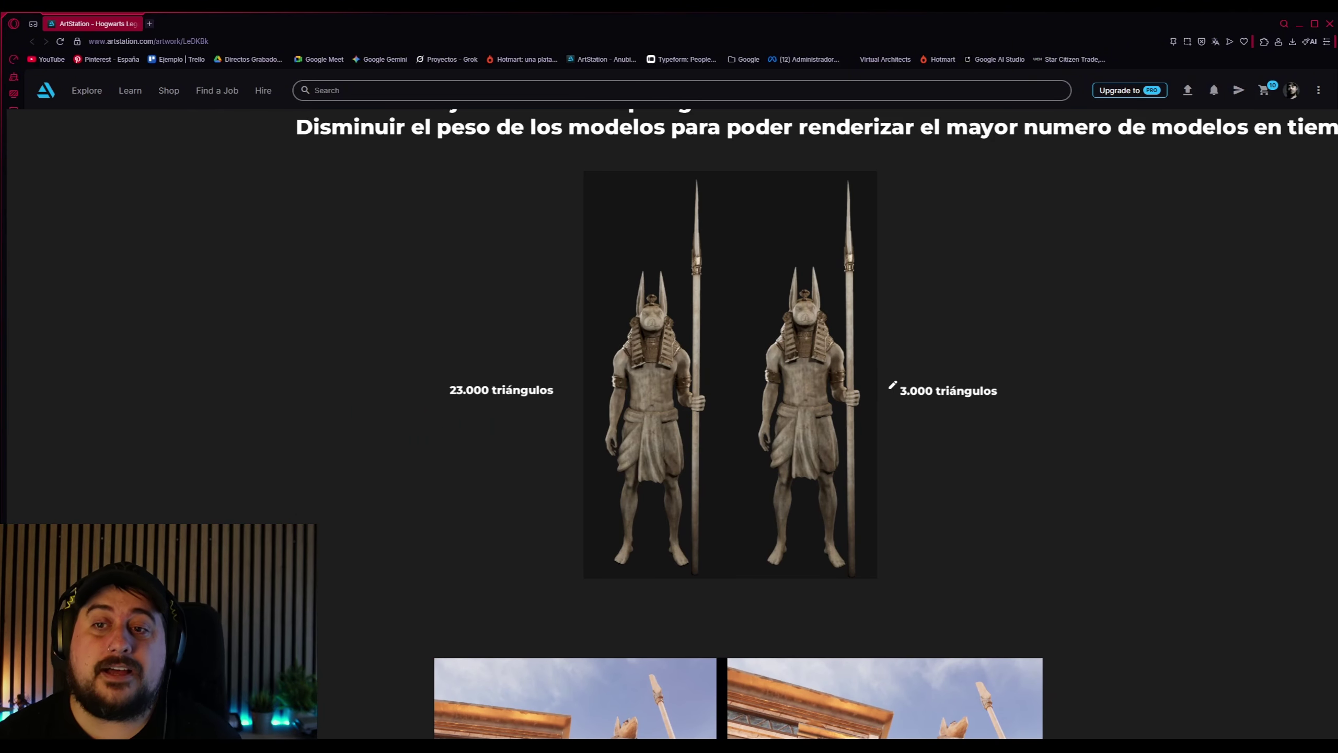
mouse_move(1027, 376)
mouse_down()
mouse_move(918, 434)
mouse_move(948, 366)
mouse_up()
middle_drag(909, 622, 921, 436)
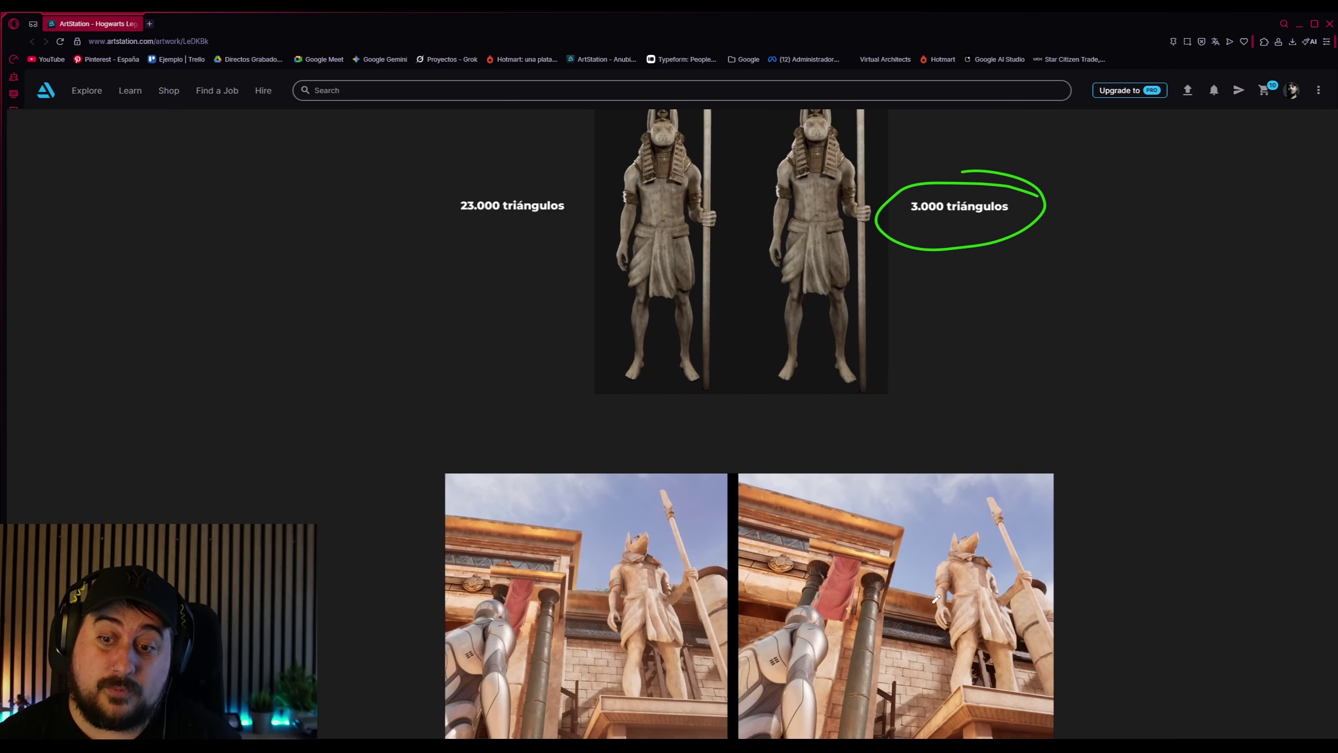
Undo the circle around the "3.000 triángulos" label and circle the "23.000 triángulos" label instead
scroll(738, 314, down, 2)
middle_drag(738, 313, 738, 557)
key(ctrl+z)
drag(590, 463, 594, 439)
scroll(594, 439, up, 3)
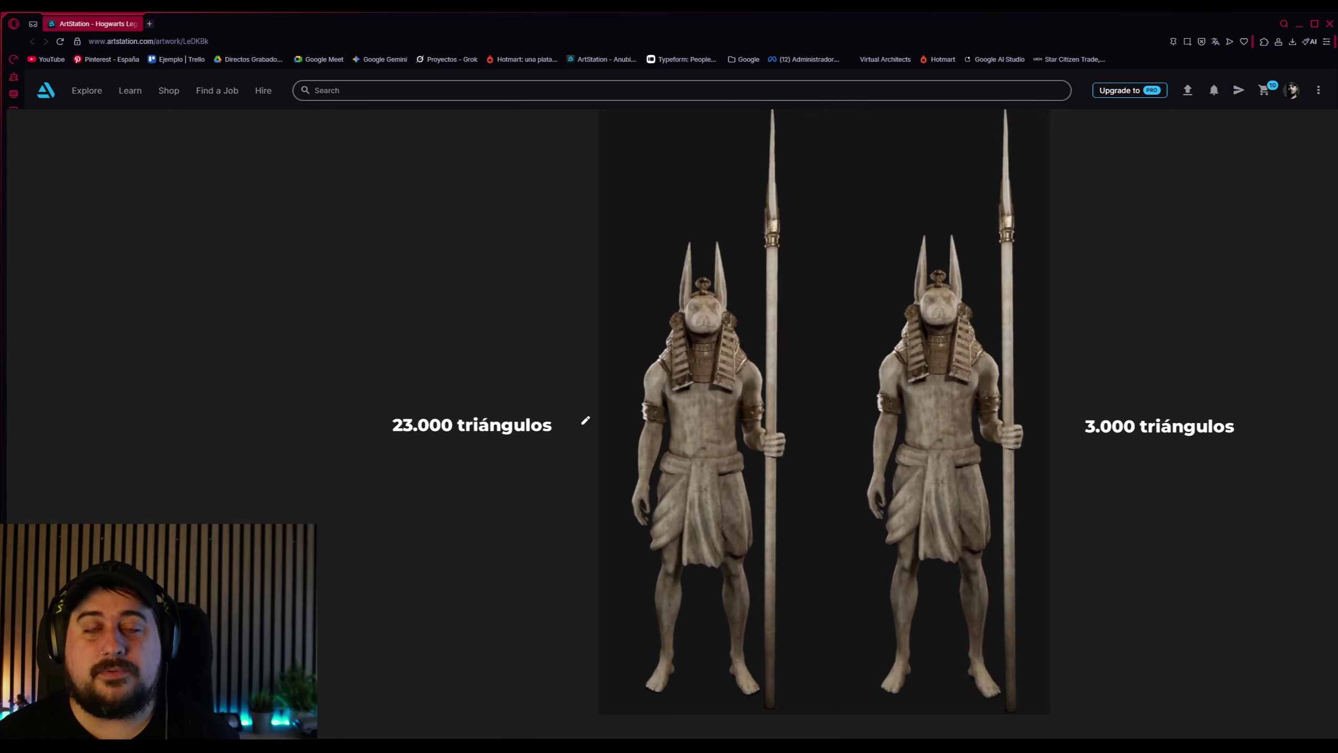
Examine the board's low-poly exception examples, the LOD0 to LOD4 sphere comparison and the optimization references below it
scroll(585, 420, down, 15)
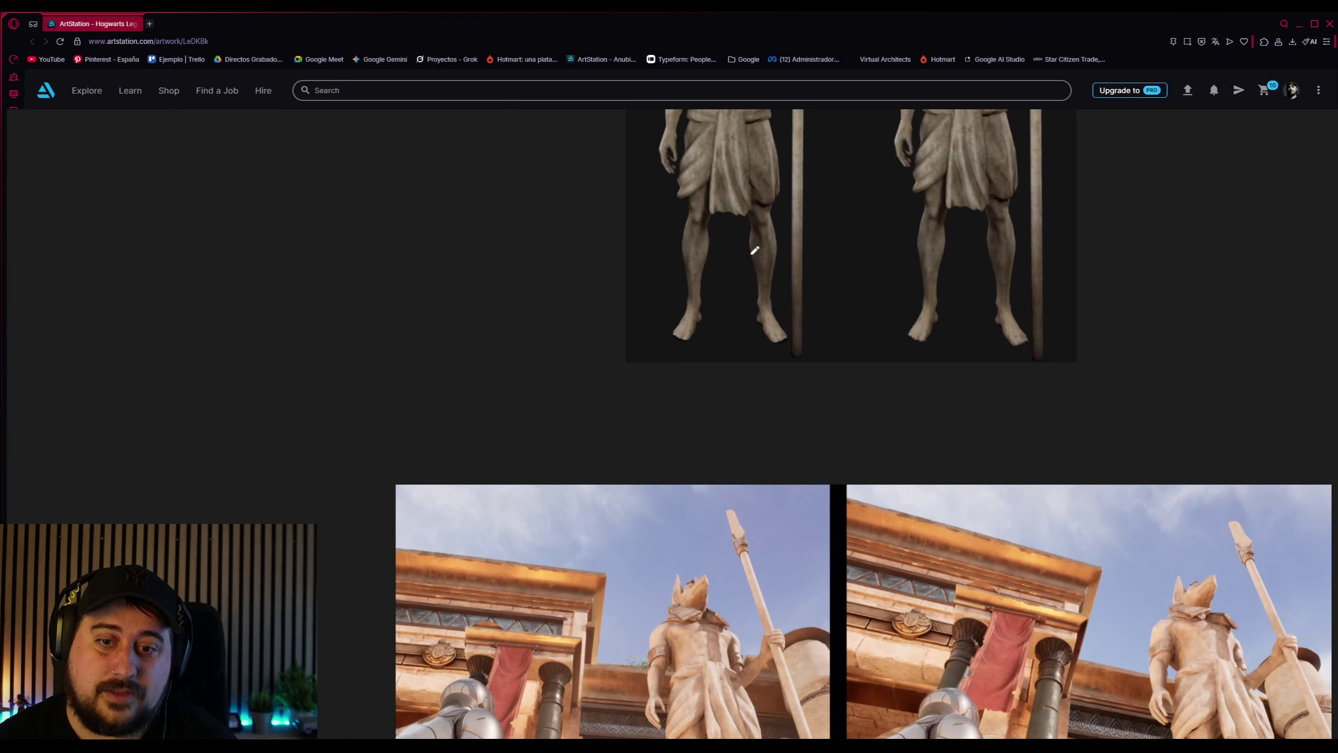
scroll(817, 288, down, 4)
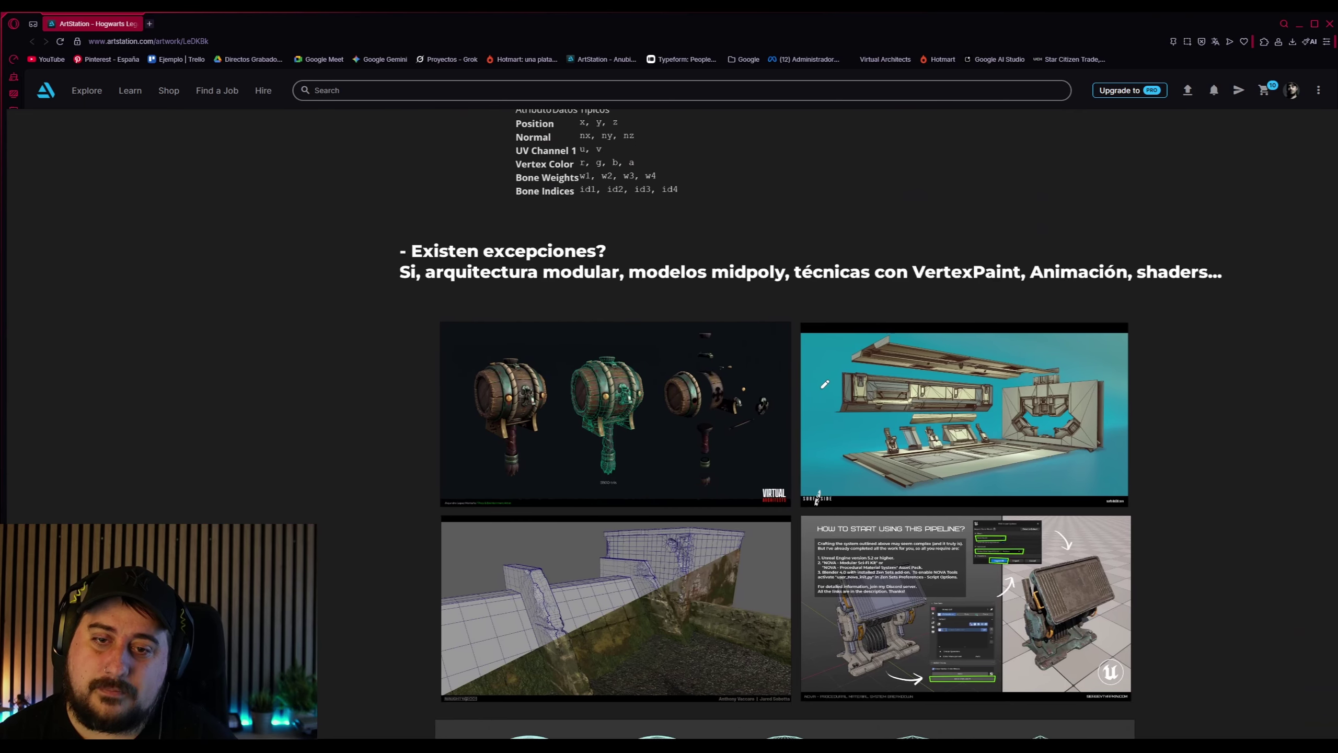
scroll(800, 254, down, 4)
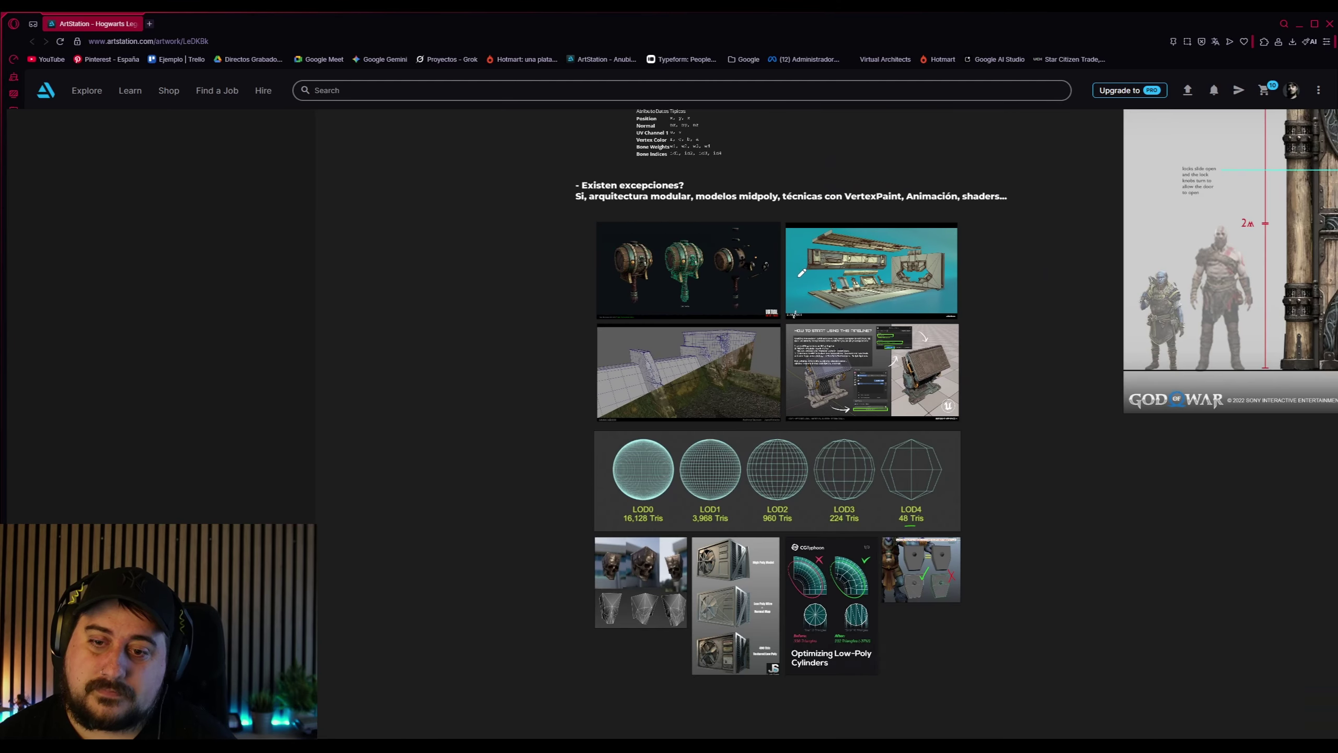
scroll(800, 272, up, 4)
mouse_move(787, 376)
middle_down()
mouse_move(855, 166)
mouse_move(805, 375)
middle_up()
middle_drag(655, 273, 637, 561)
scroll(620, 461, up, 5)
middle_drag(645, 643, 659, 210)
middle_drag(719, 654, 709, 379)
scroll(711, 390, down, 5)
middle_drag(804, 501, 756, 256)
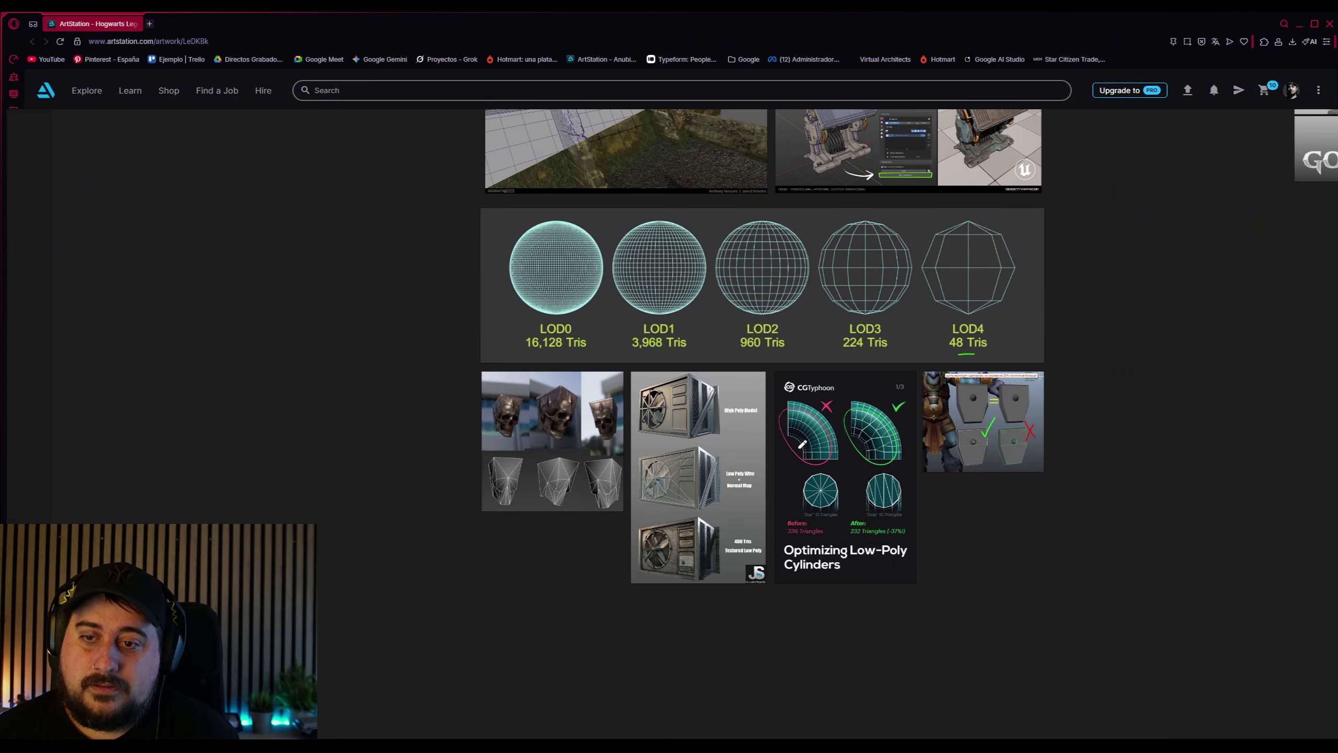
Outline the dense inner faces of the unoptimized pipe bend in the CGTyphoon reference, then undo the outline
scroll(802, 445, up, 8)
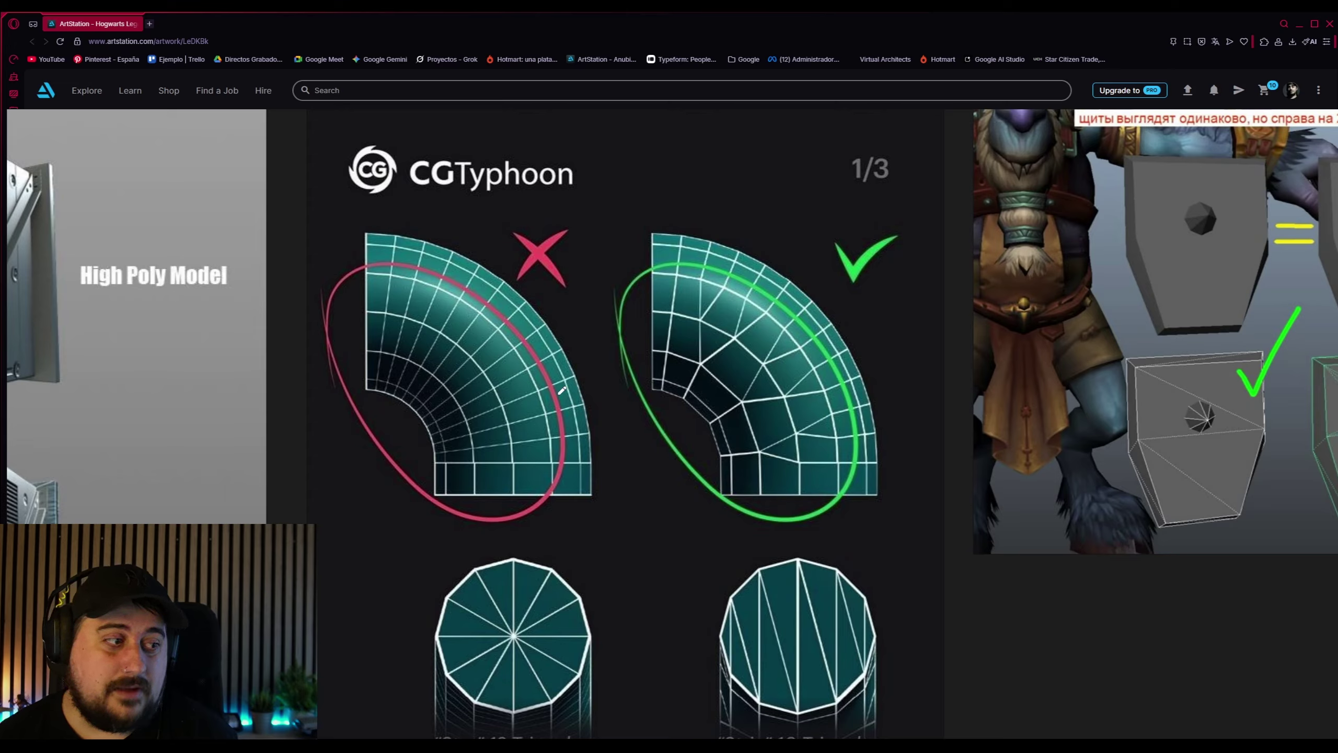
mouse_move(387, 312)
mouse_down()
mouse_move(475, 474)
mouse_move(451, 316)
mouse_move(376, 299)
mouse_up()
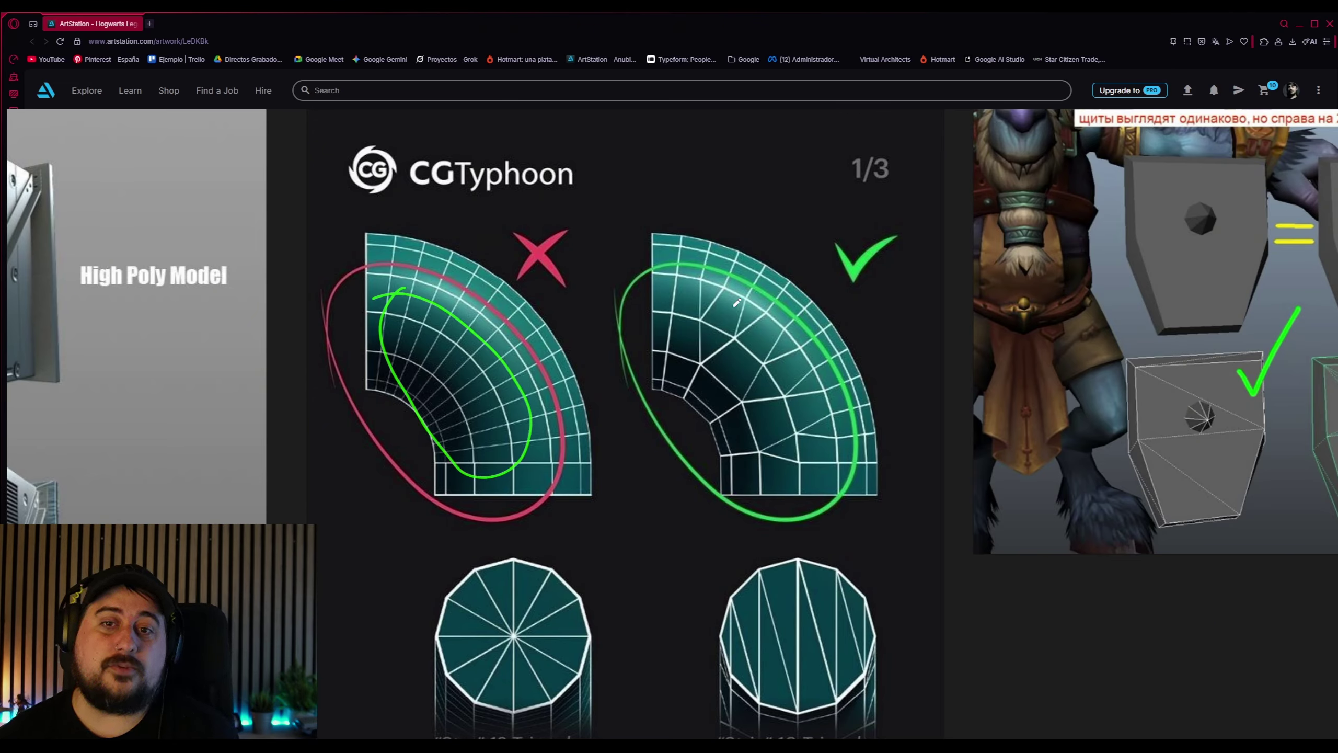
key(ctrl+z)
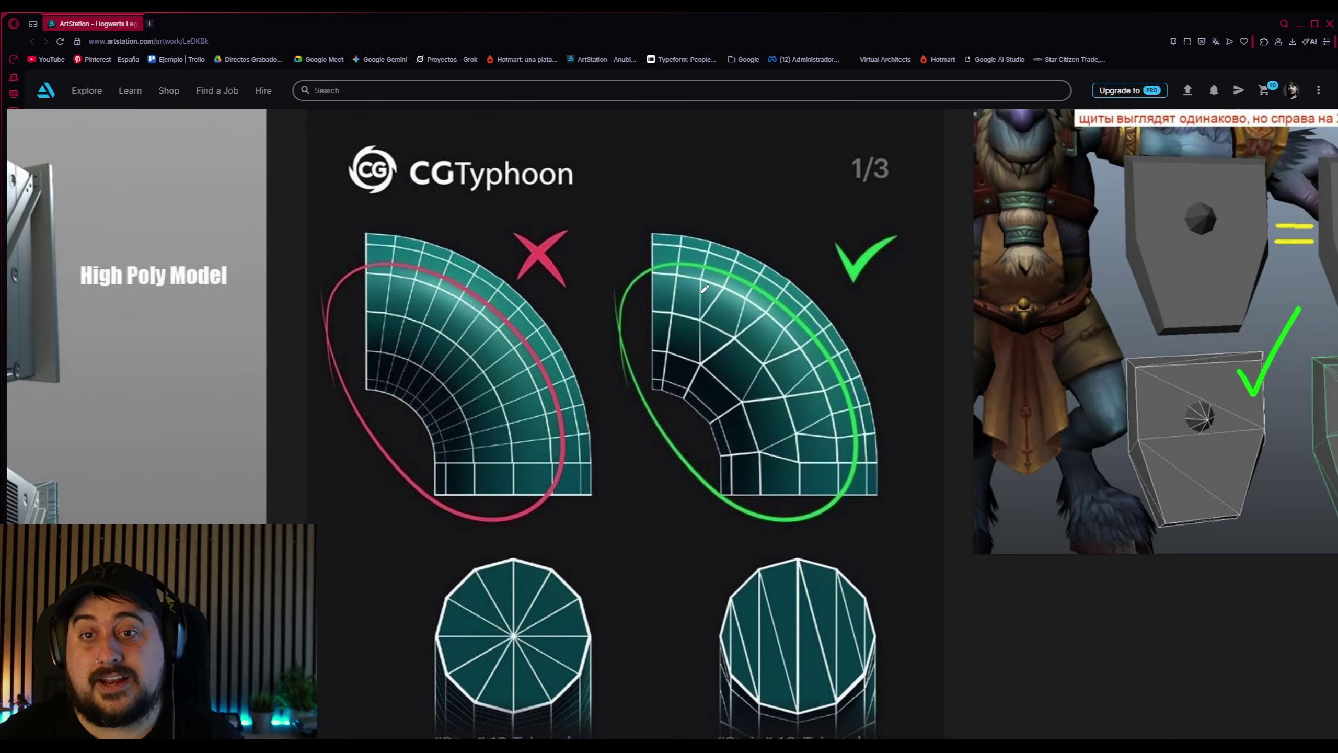
Mark individual faces on the optimized and unoptimized CGTyphoon pipe bends for comparison, then undo the marks
mouse_move(700, 281)
mouse_down()
mouse_move(728, 285)
mouse_move(737, 332)
mouse_move(769, 307)
mouse_up()
key(ctrl+z)
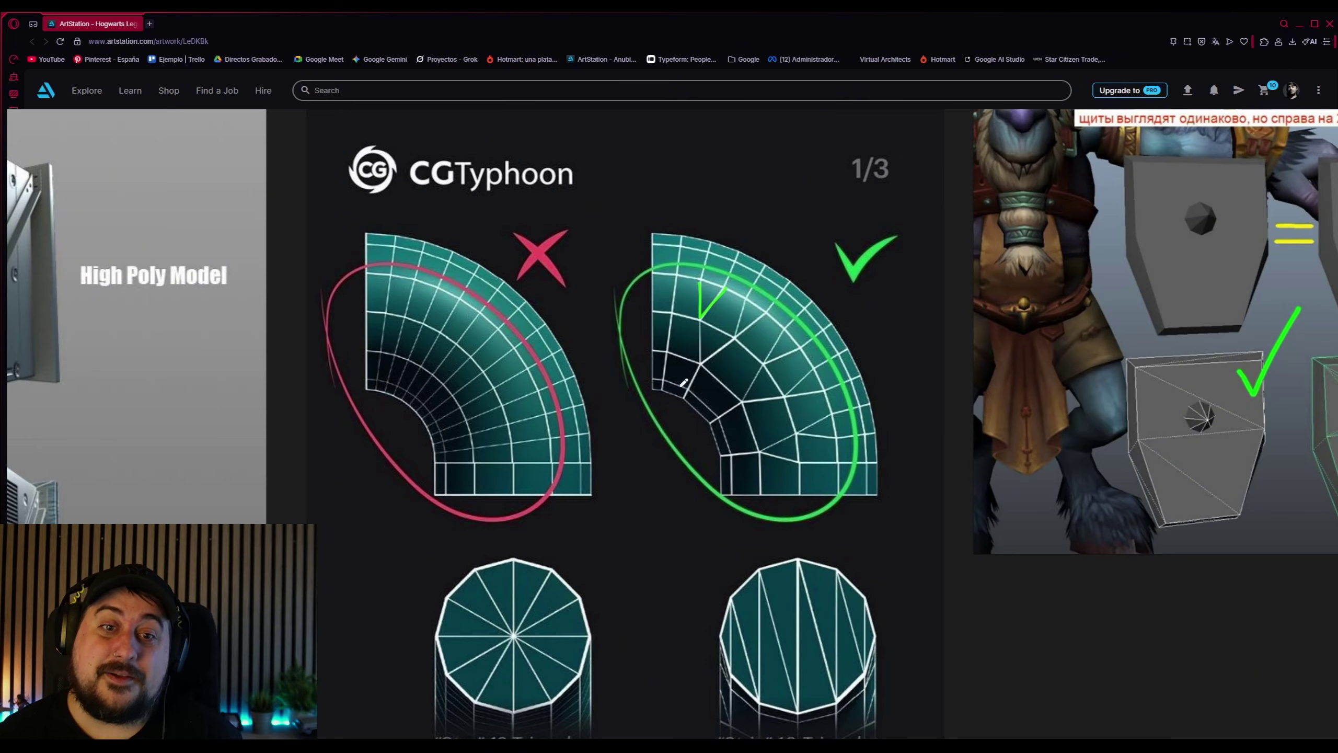
key(ctrl+z)
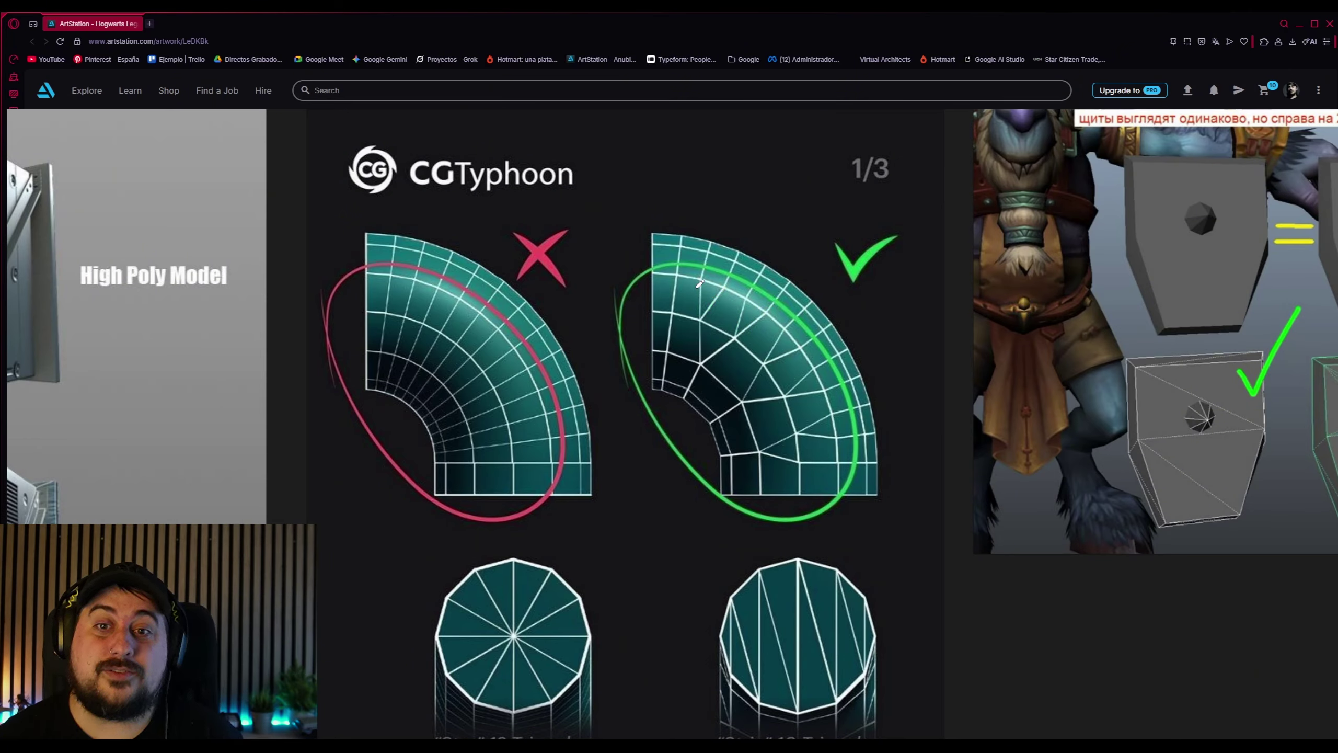
drag(694, 307, 695, 315)
drag(399, 320, 480, 357)
key(ctrl+z)
key(ctrl+z)
key(ctrl+z)
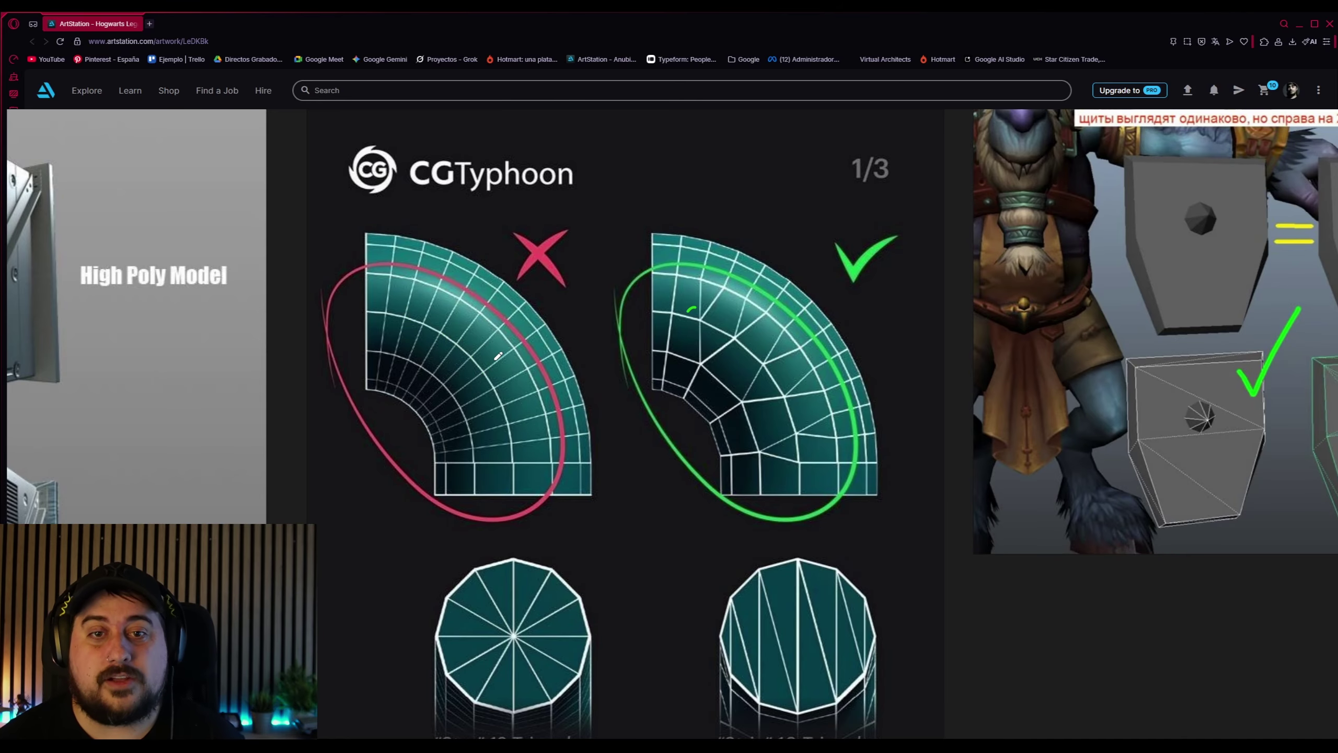
Draw a temporary mark near the upper front edge of the high poly air conditioner reference
scroll(698, 368, down, 3)
middle_drag(679, 543, 675, 361)
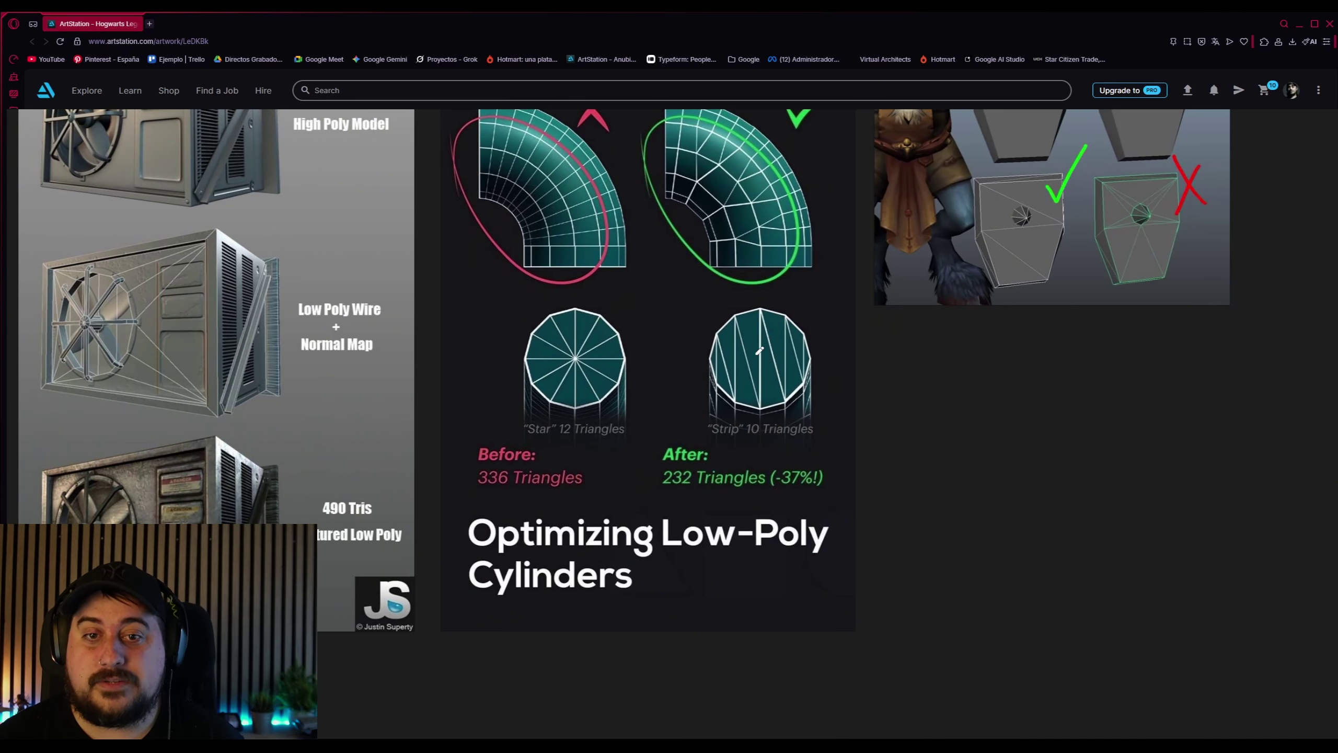
middle_drag(607, 434, 1028, 483)
scroll(738, 508, up, 4)
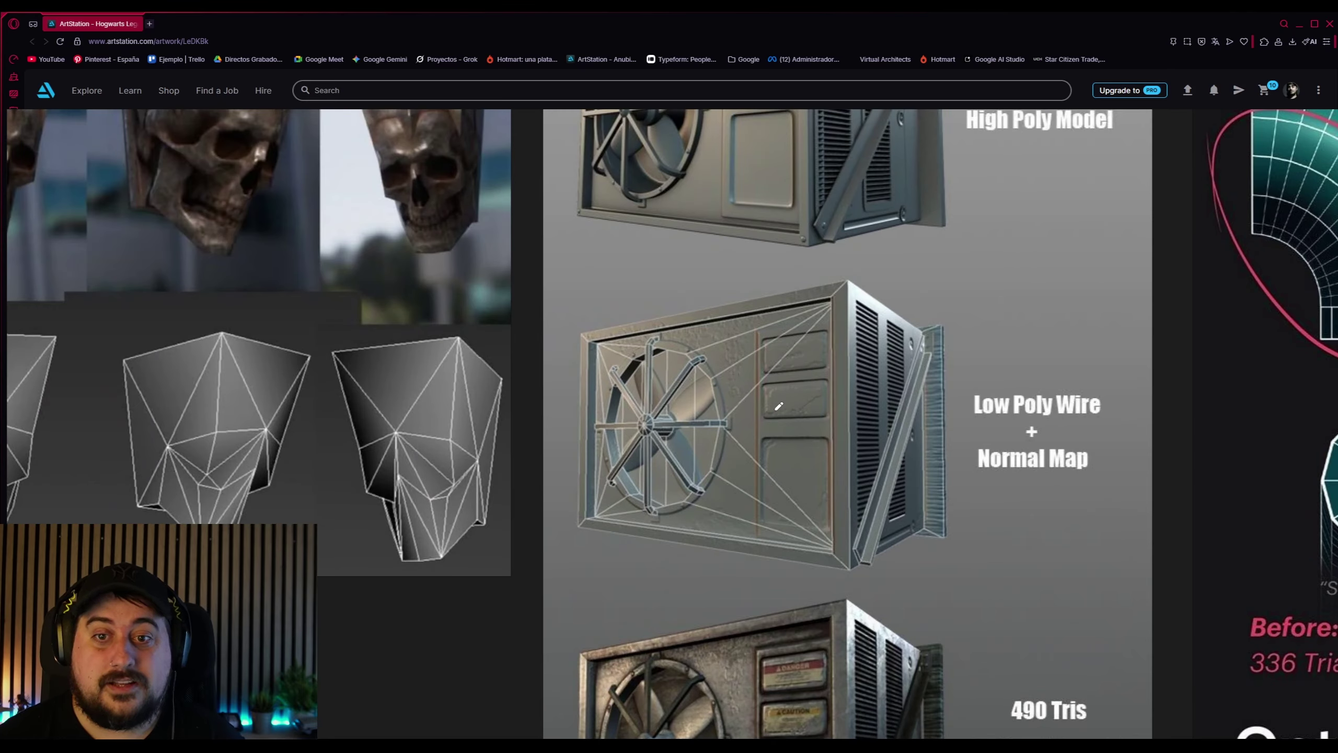
middle_drag(743, 496, 730, 520)
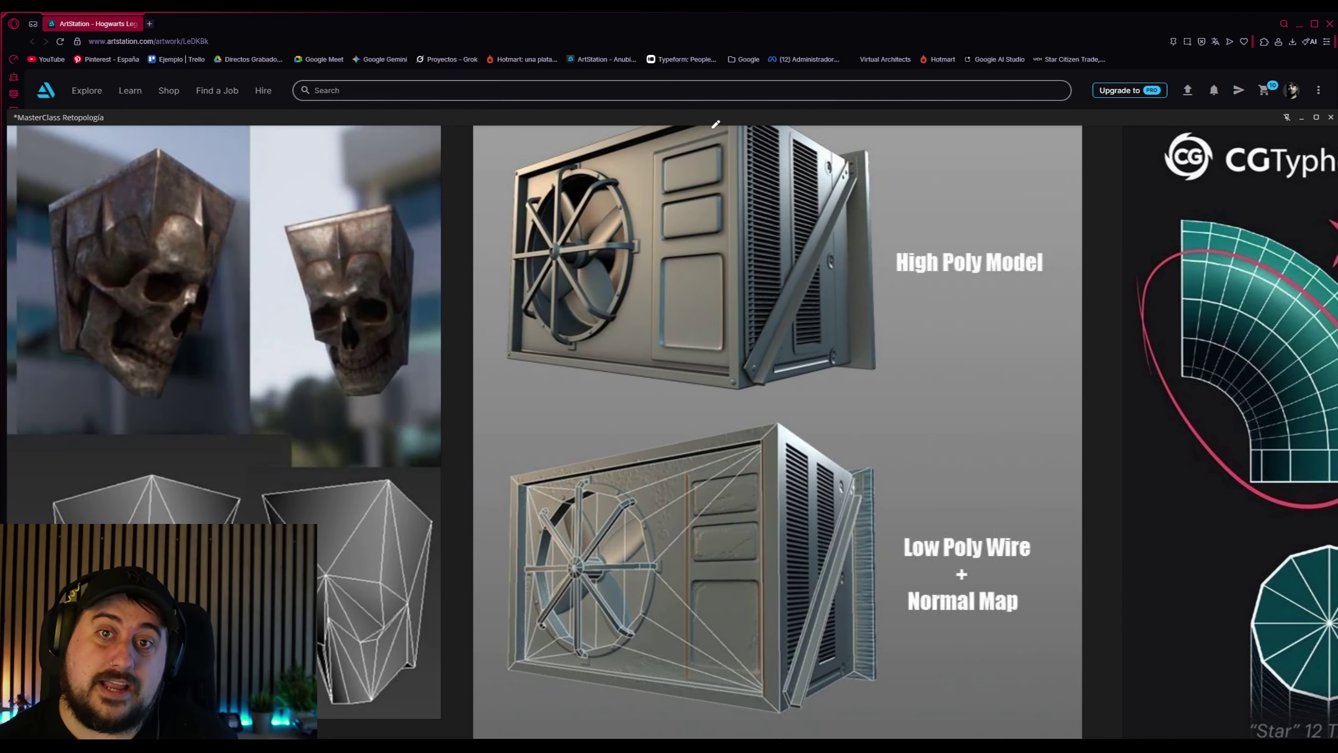
mouse_move(732, 132)
mouse_down()
mouse_move(679, 138)
mouse_move(722, 203)
mouse_up()
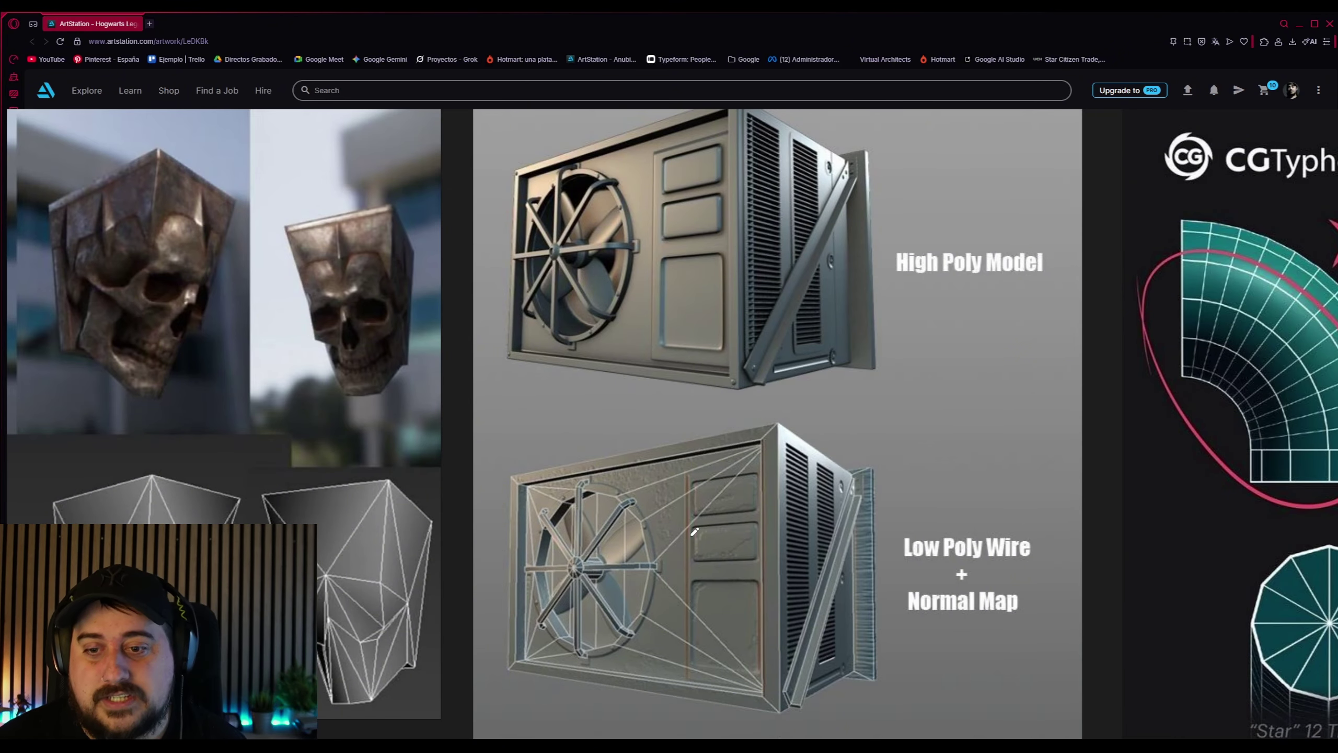
Mark the low poly wire air conditioner's front corner and underline the "490 Tris" label of the textured version
scroll(1114, 532, down, 8)
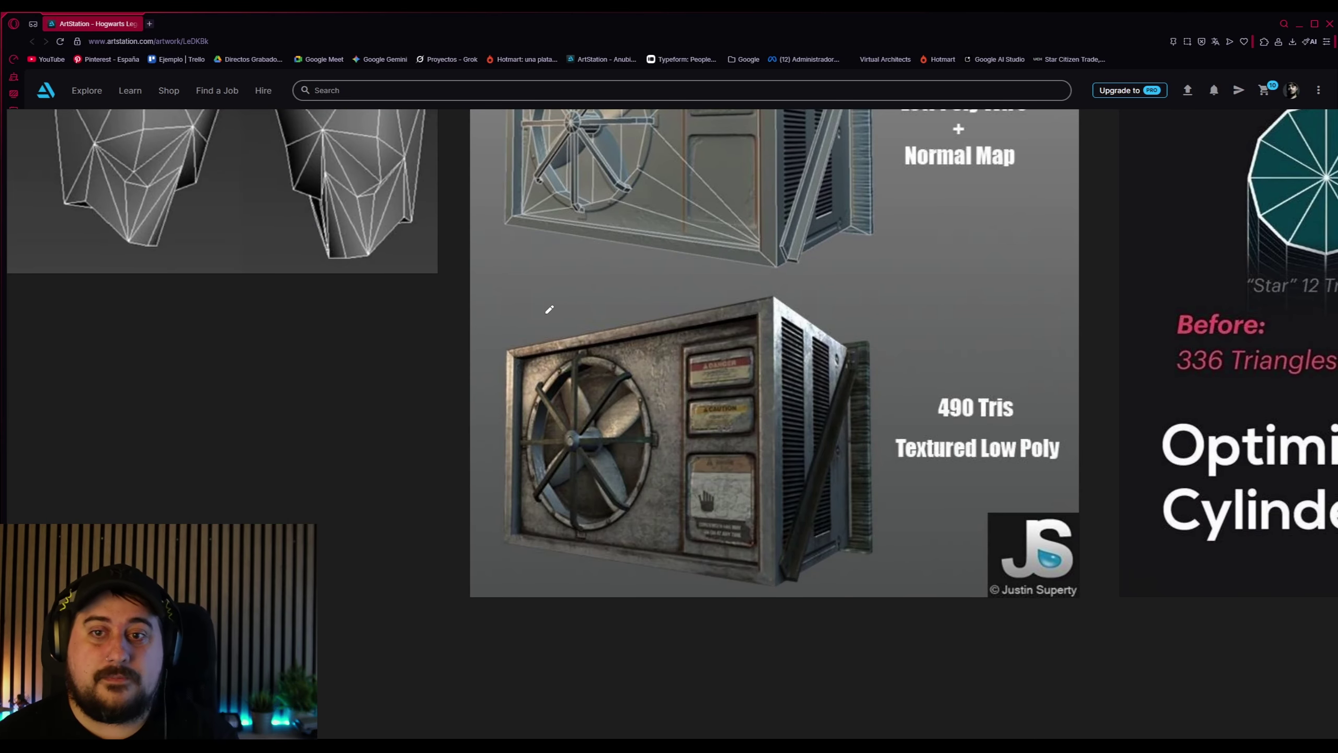
scroll(796, 451, up, 2)
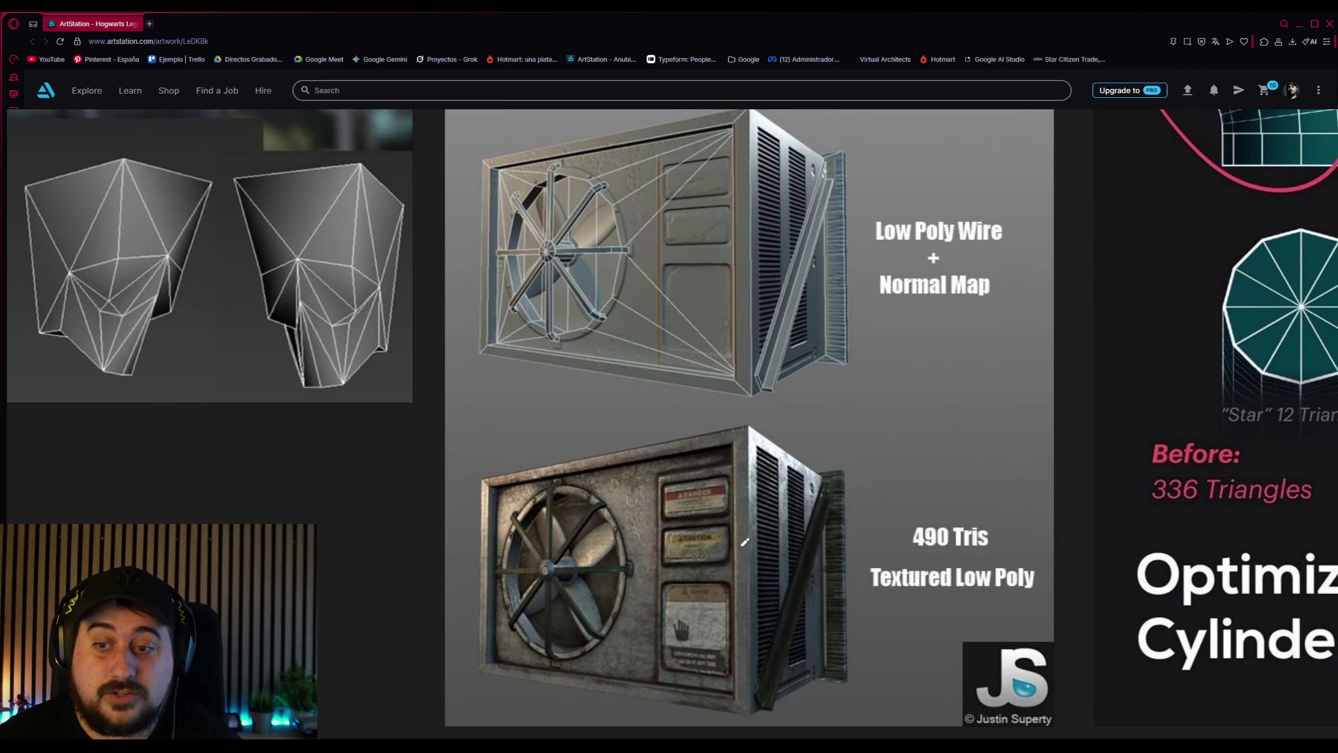
mouse_move(997, 520)
mouse_down()
mouse_move(911, 528)
mouse_move(992, 543)
mouse_move(978, 511)
mouse_move(990, 549)
mouse_up()
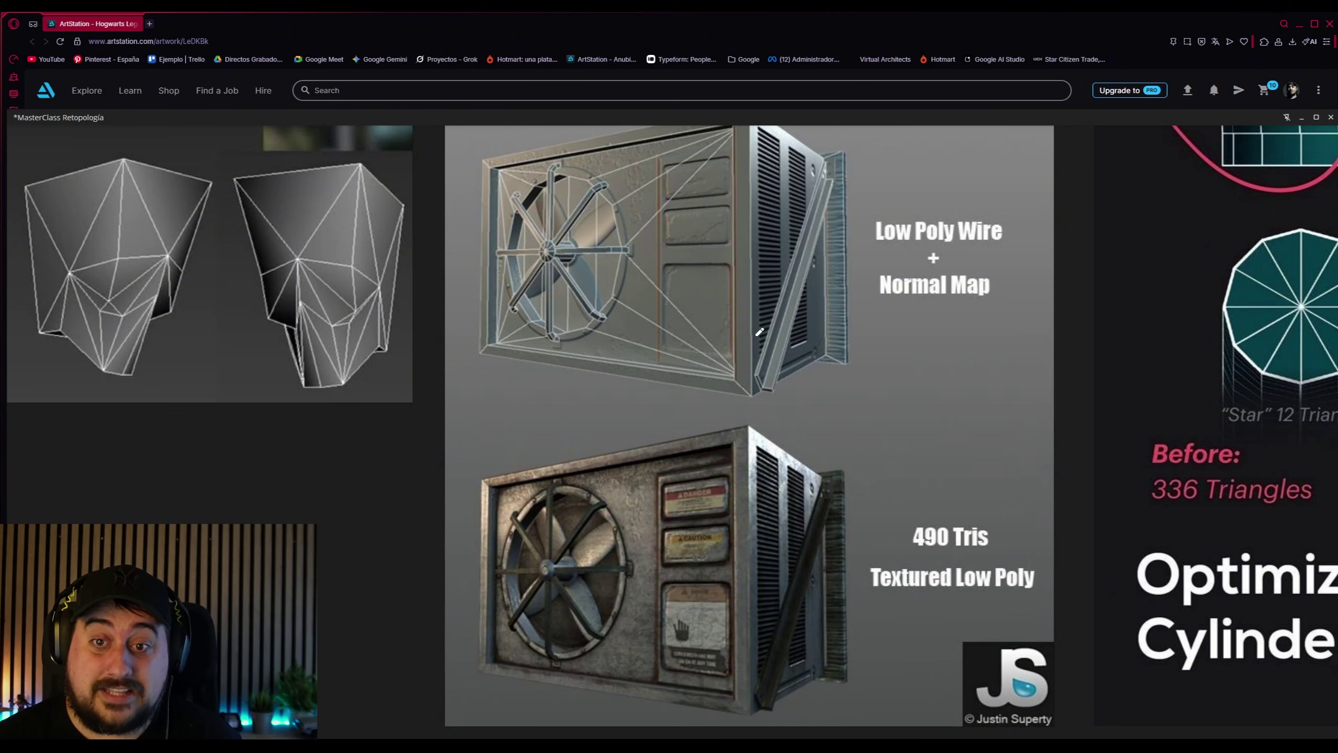
drag(741, 238, 746, 247)
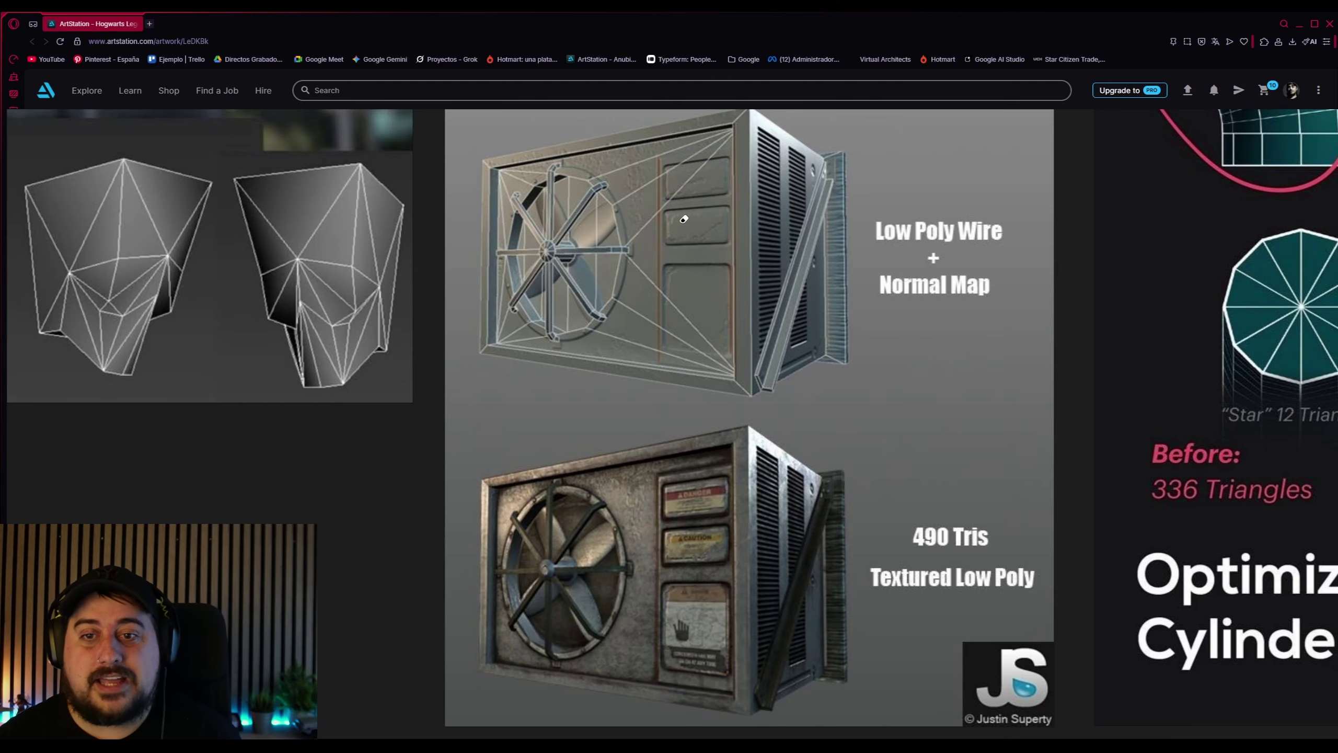
drag(1001, 552, 948, 554)
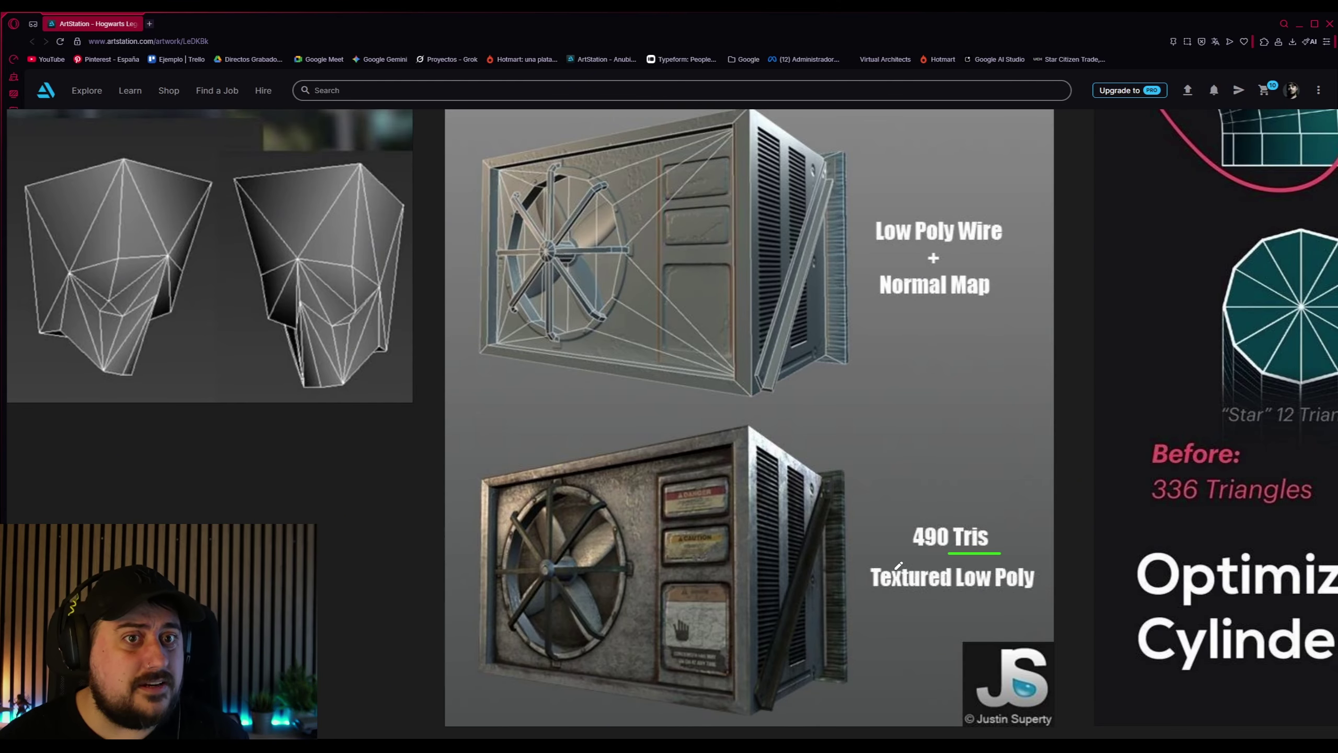
Mark the forehead of the first textured skull and trace the outer edge of its low poly wireframe in green
scroll(899, 565, up, 8)
scroll(899, 565, left, 5)
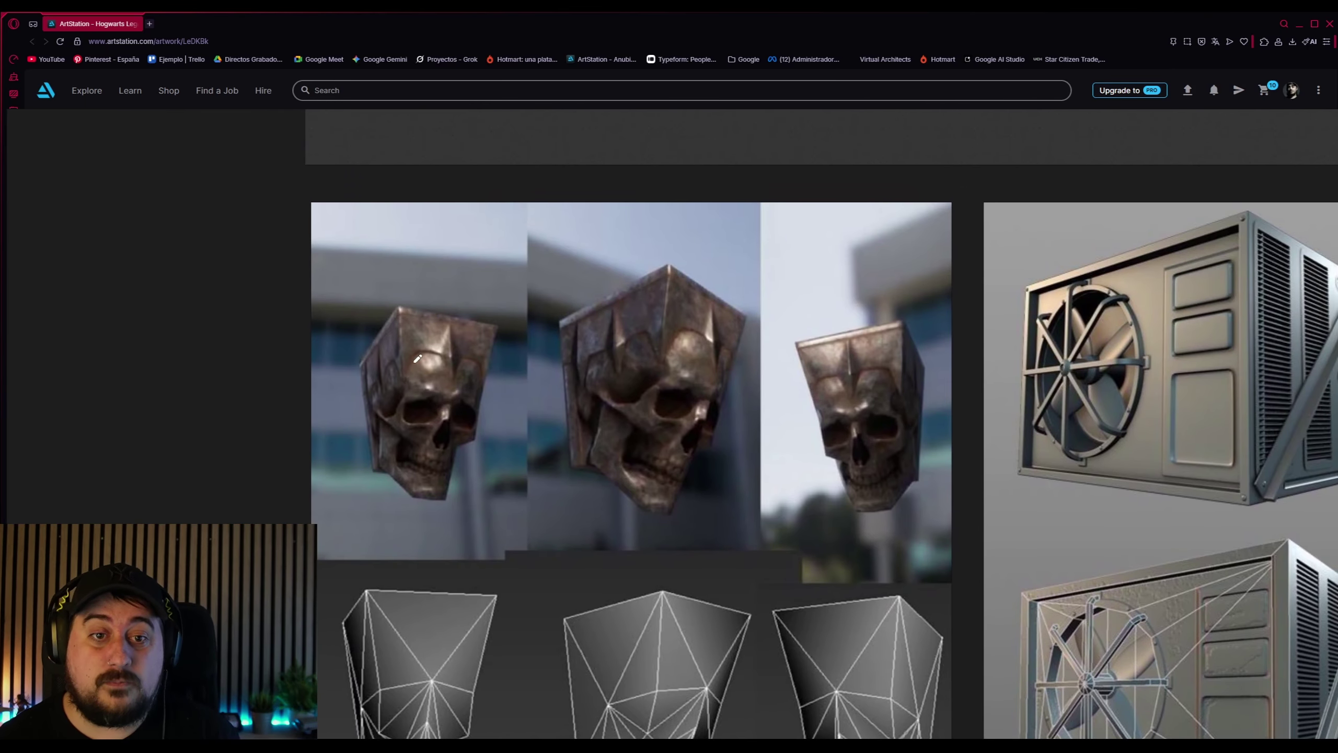
scroll(501, 326, down, 2)
scroll(500, 326, right, 1)
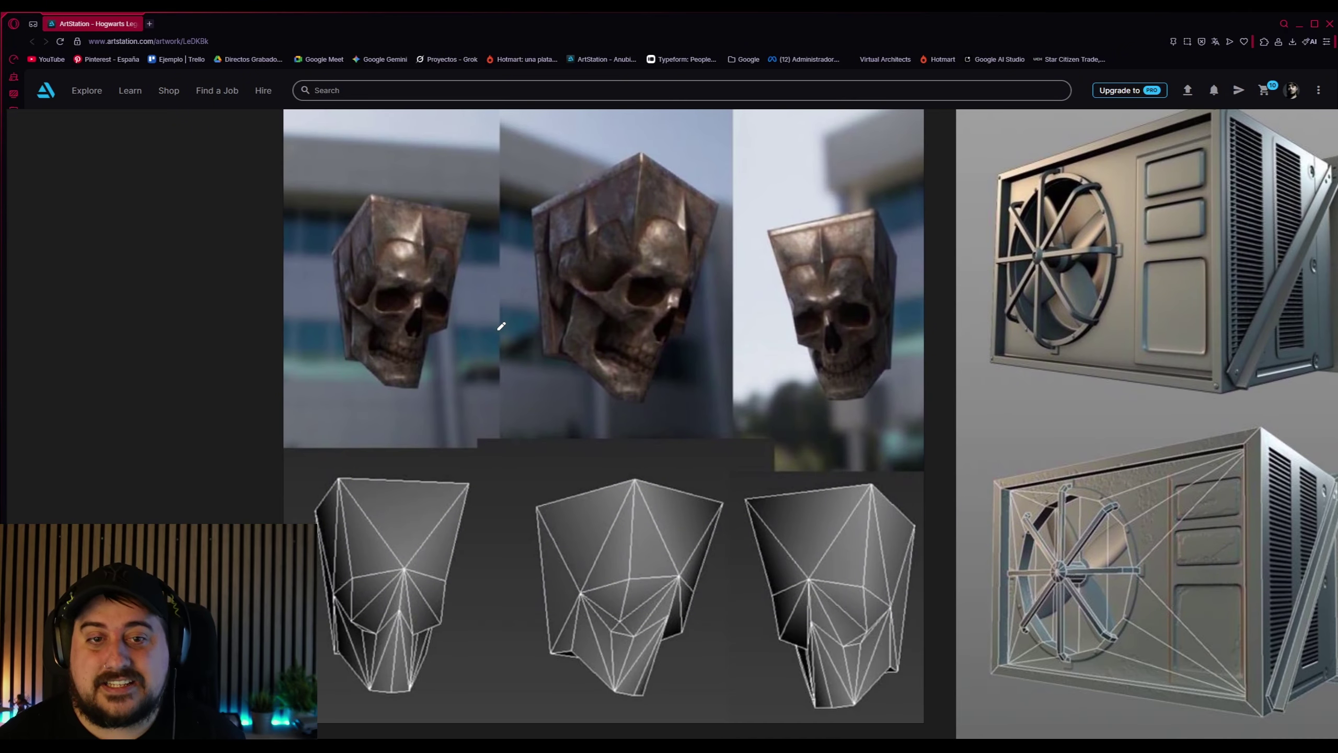
mouse_move(399, 282)
mouse_down()
mouse_move(375, 300)
mouse_move(407, 295)
mouse_up()
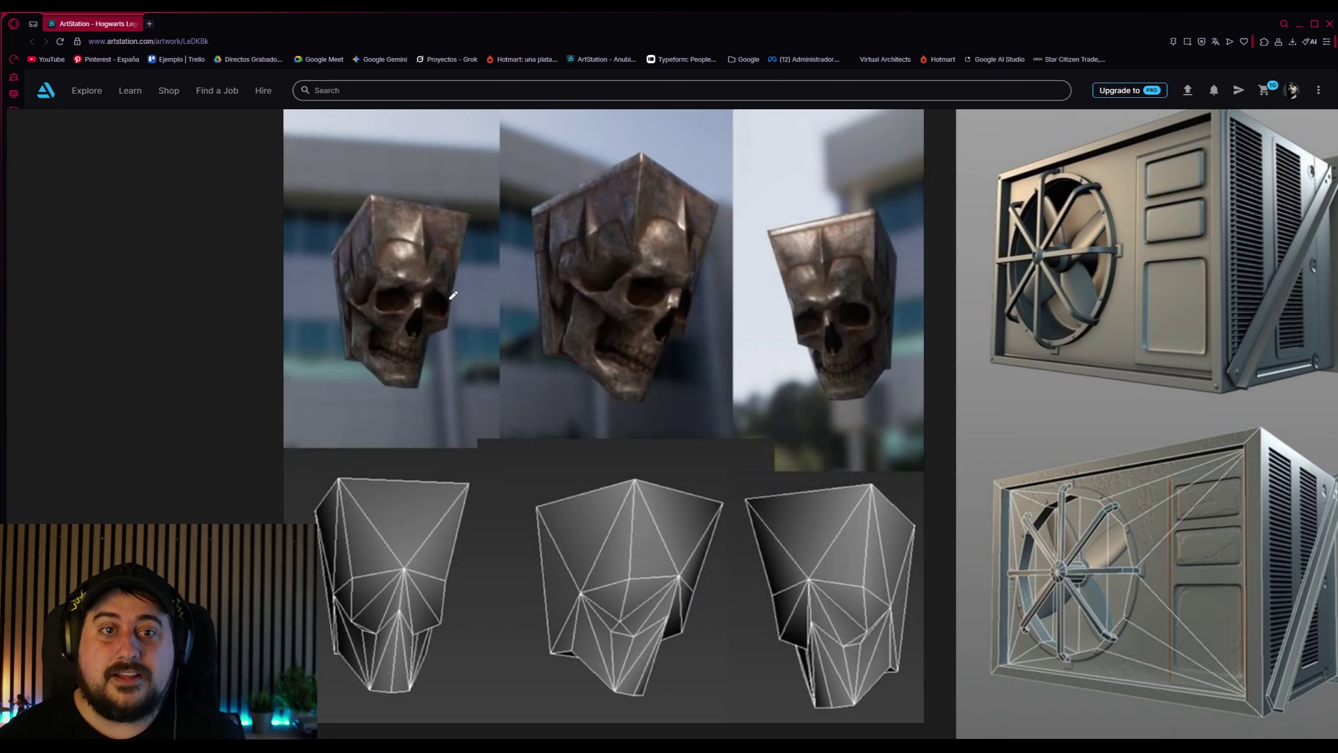
mouse_move(314, 519)
mouse_down()
mouse_move(340, 600)
mouse_move(338, 652)
mouse_move(319, 579)
mouse_move(340, 663)
mouse_up()
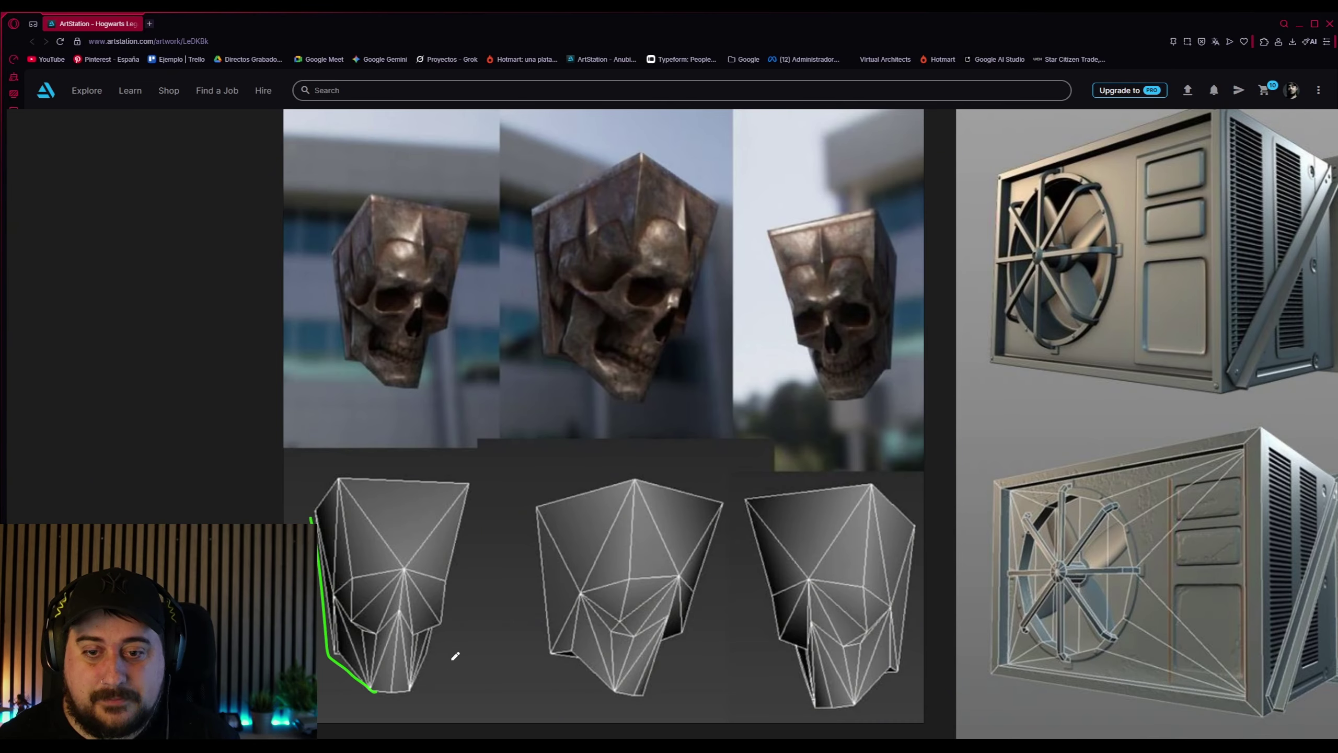
Compare the skull and air conditioner low poly references with the LOD0 to LOD4 sphere comparison
scroll(710, 288, down, 3)
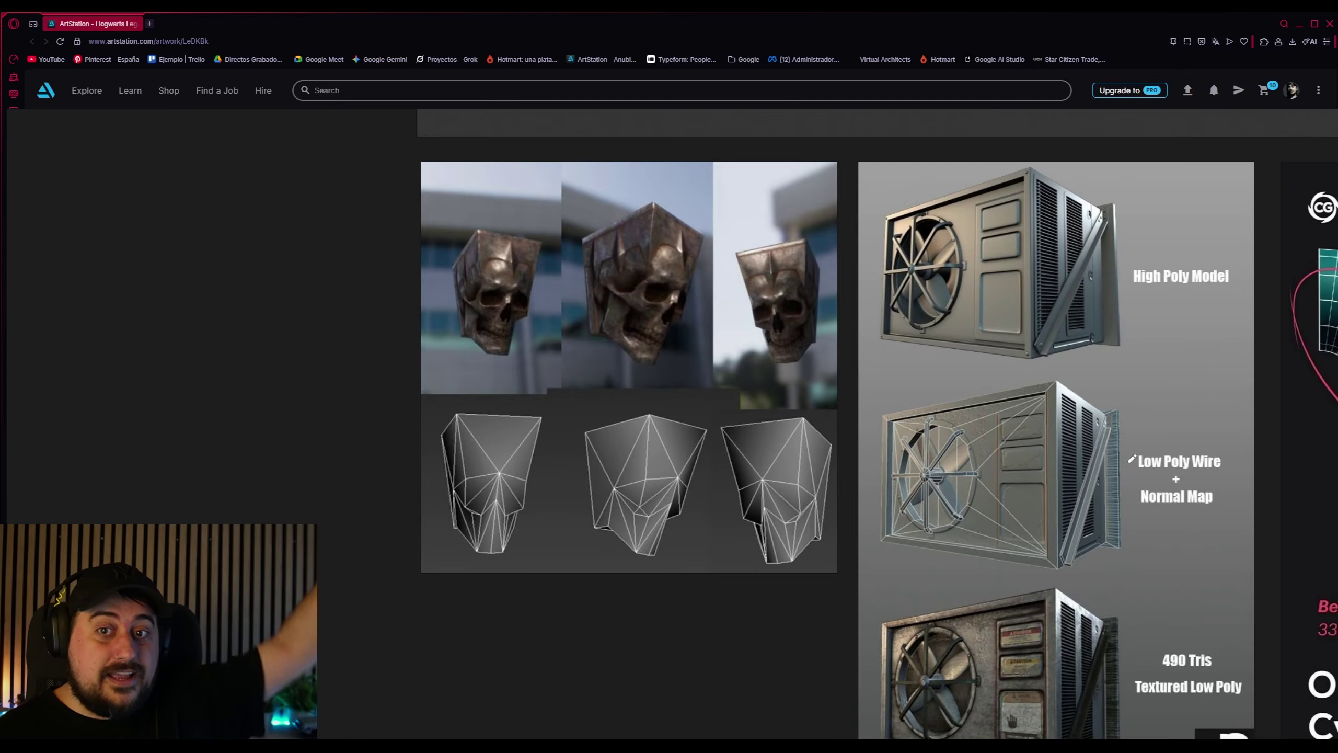
scroll(641, 307, down, 5)
middle_drag(683, 450, 656, 457)
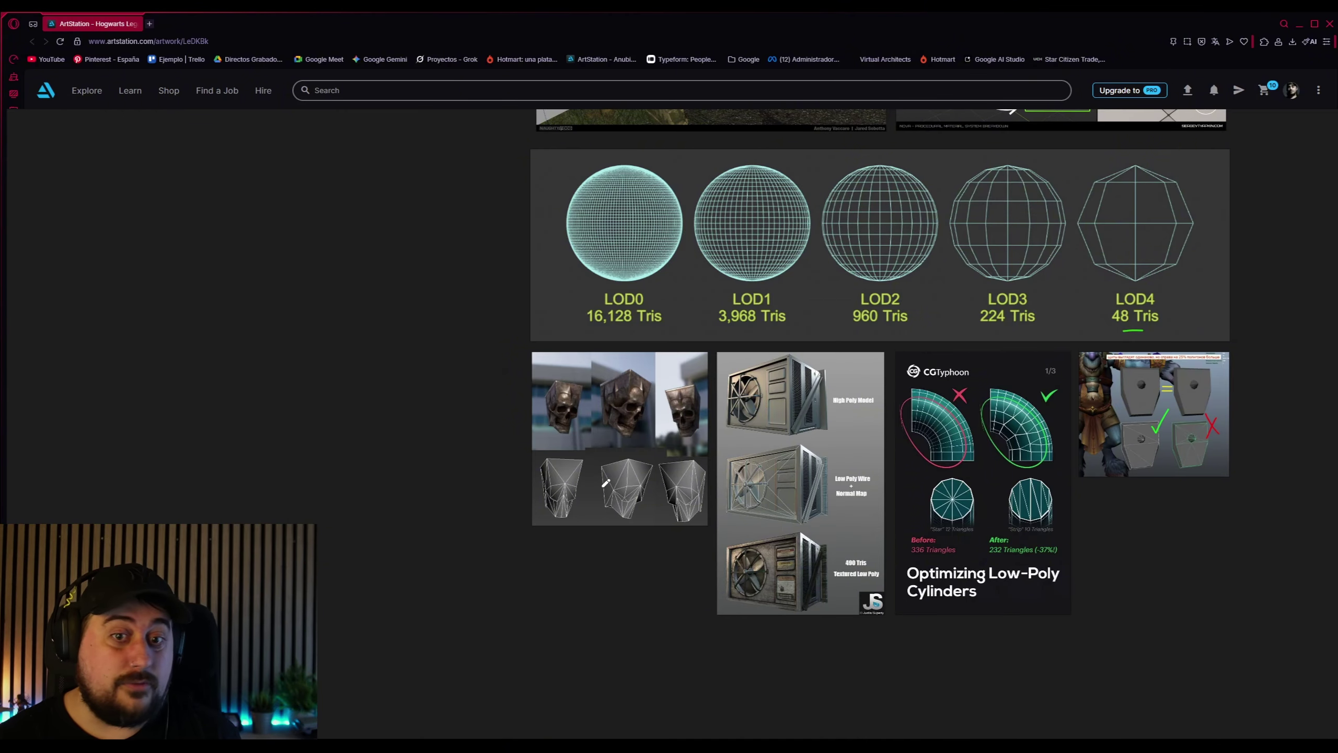
scroll(606, 483, up, 5)
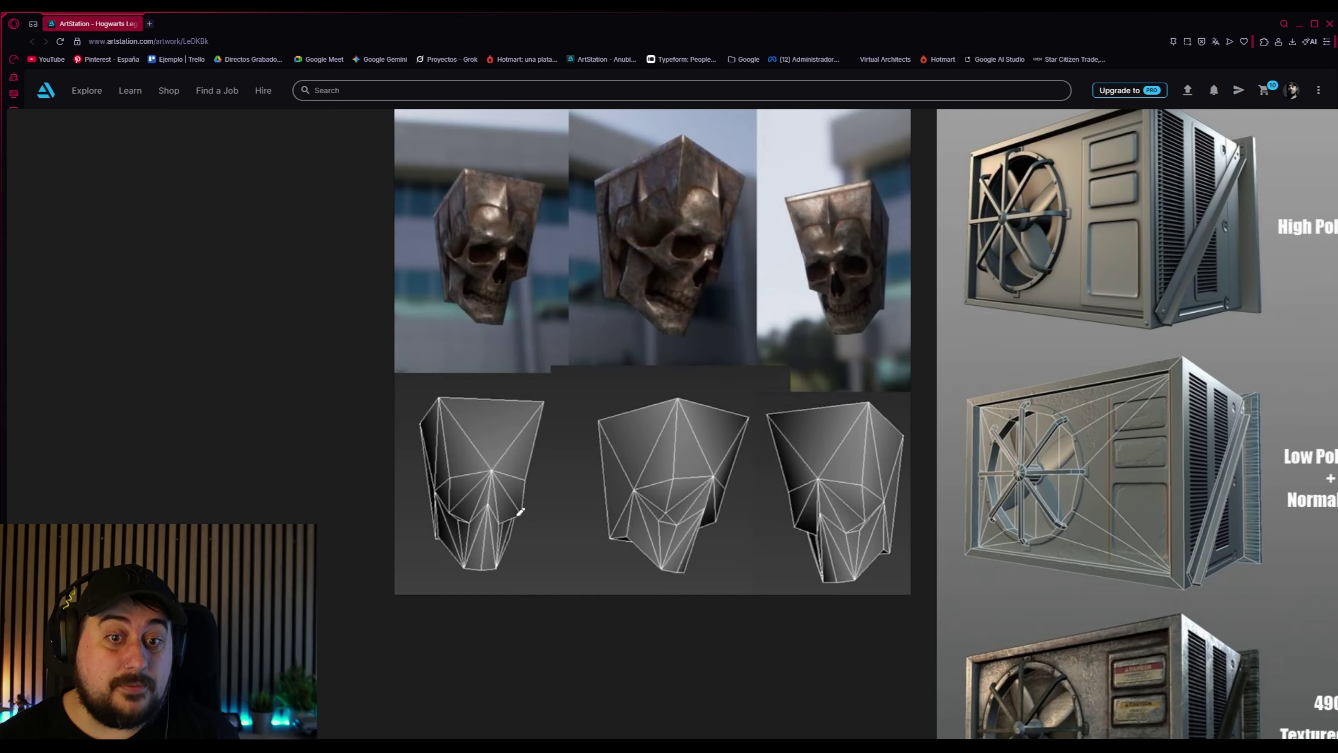
scroll(519, 509, down, 6)
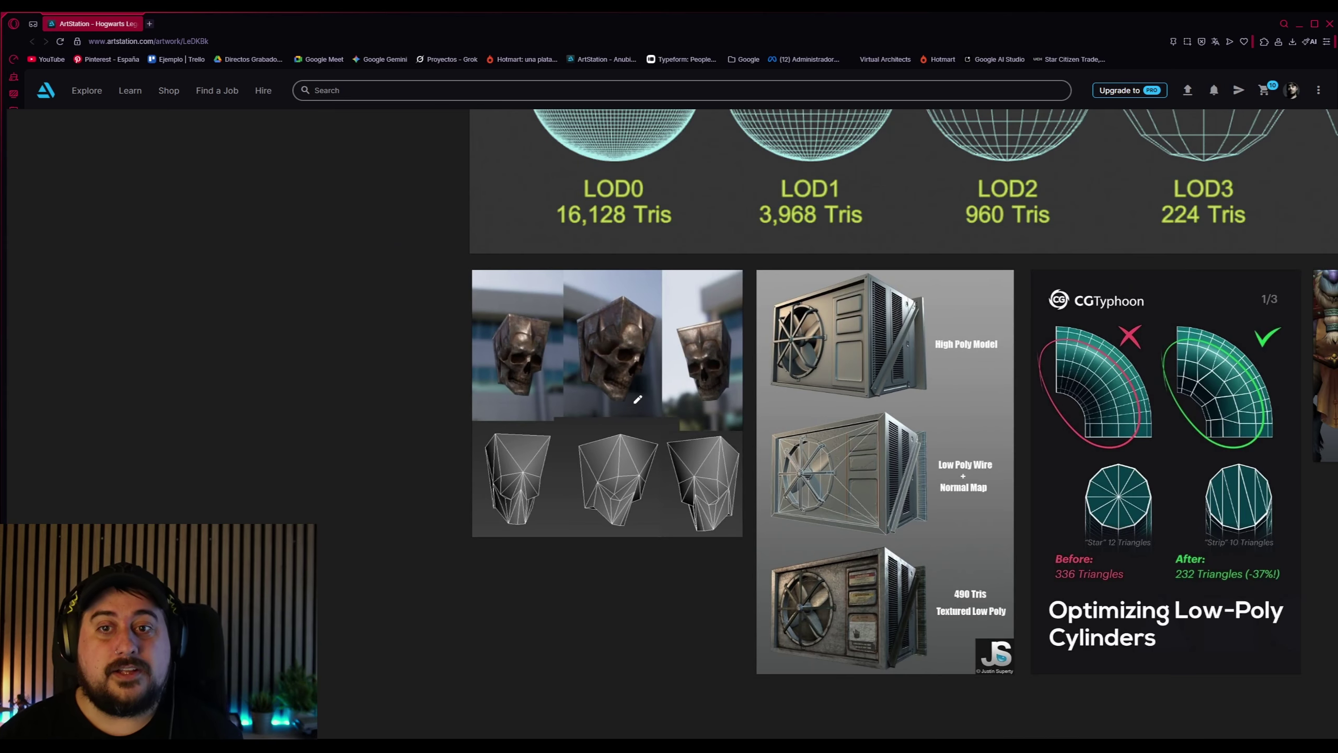
ctrl+scroll(391, 410, down, 3)
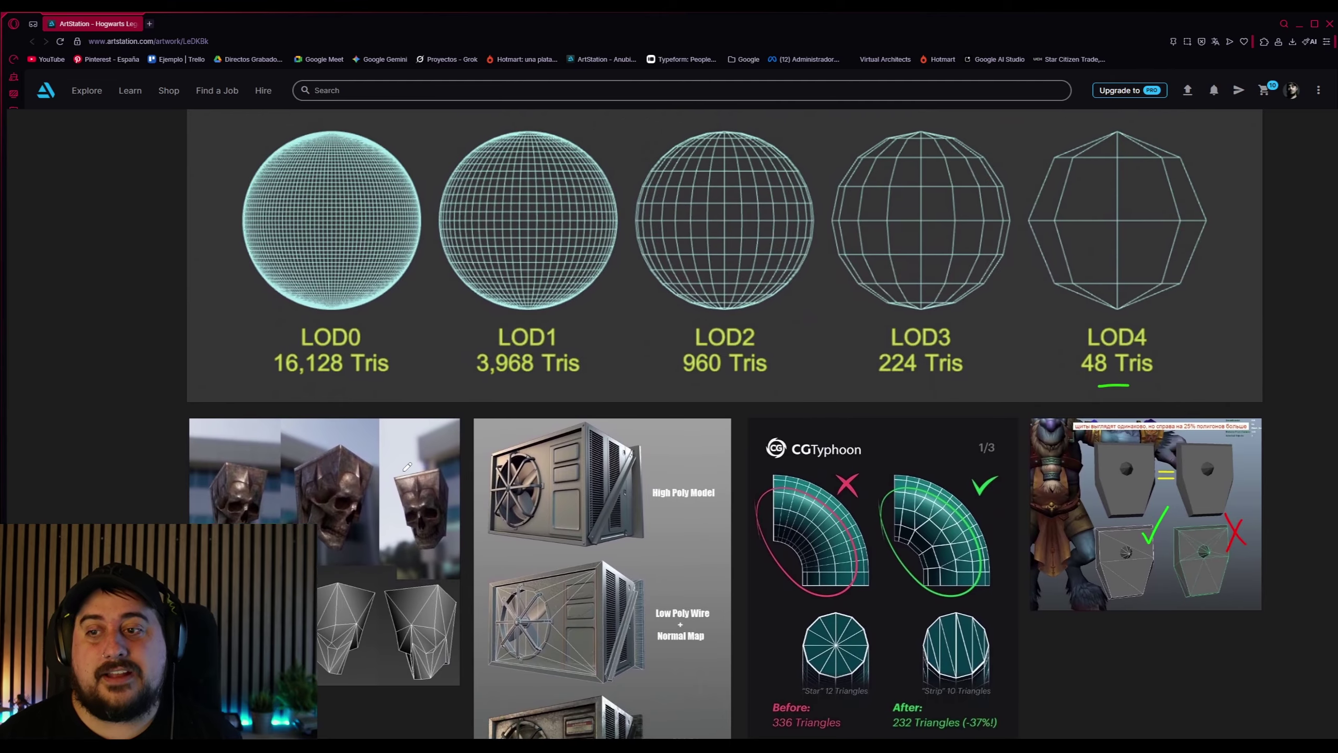
scroll(392, 410, up, 5)
scroll(541, 555, down, 1)
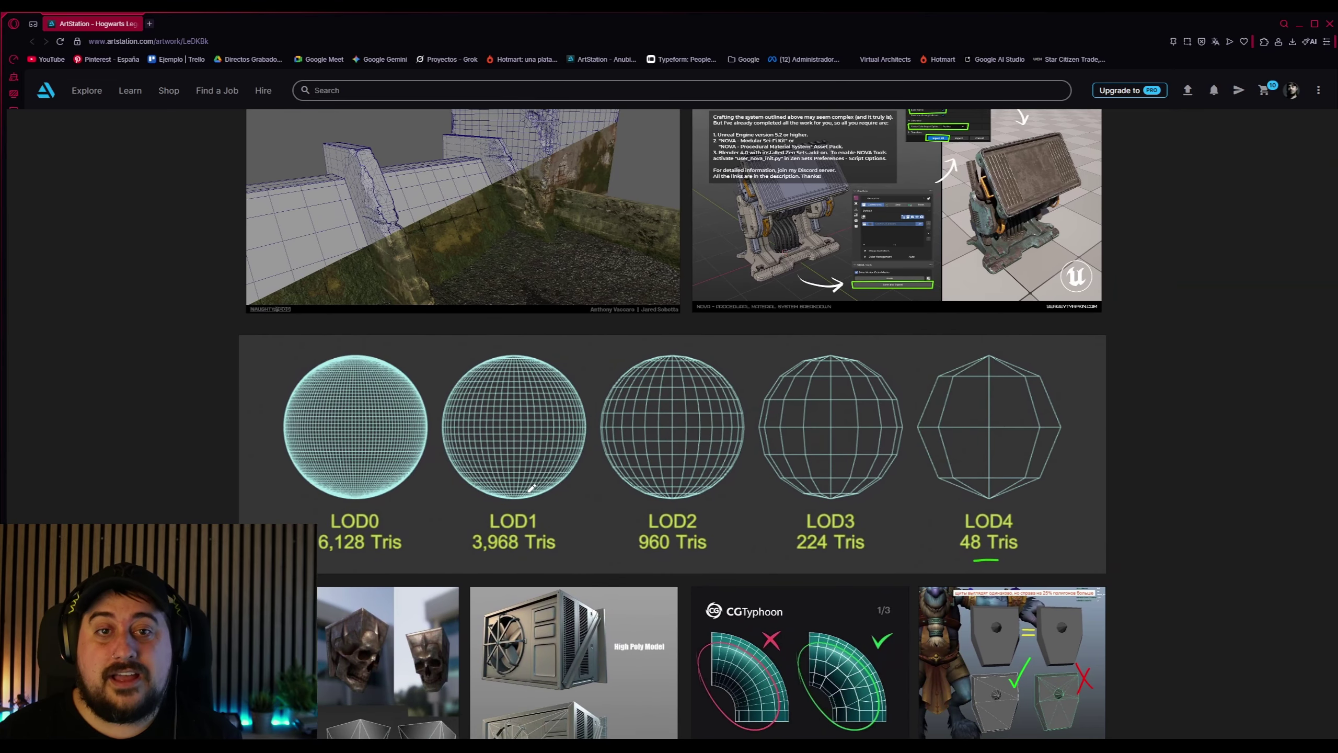
ctrl+scroll(548, 485, up, 2)
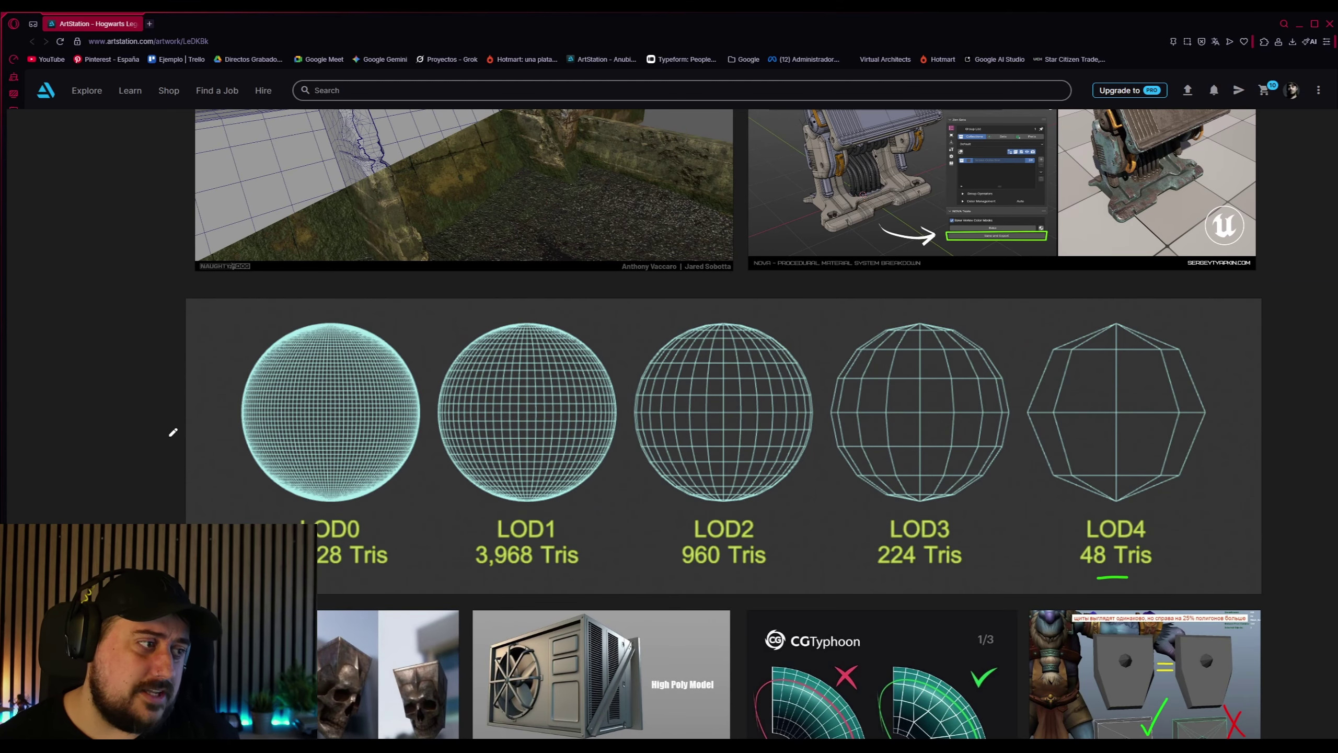
Underline the triangle counts of the LOD0, LOD1, LOD2 and LOD3 spheres in green
drag(170, 427, 245, 380)
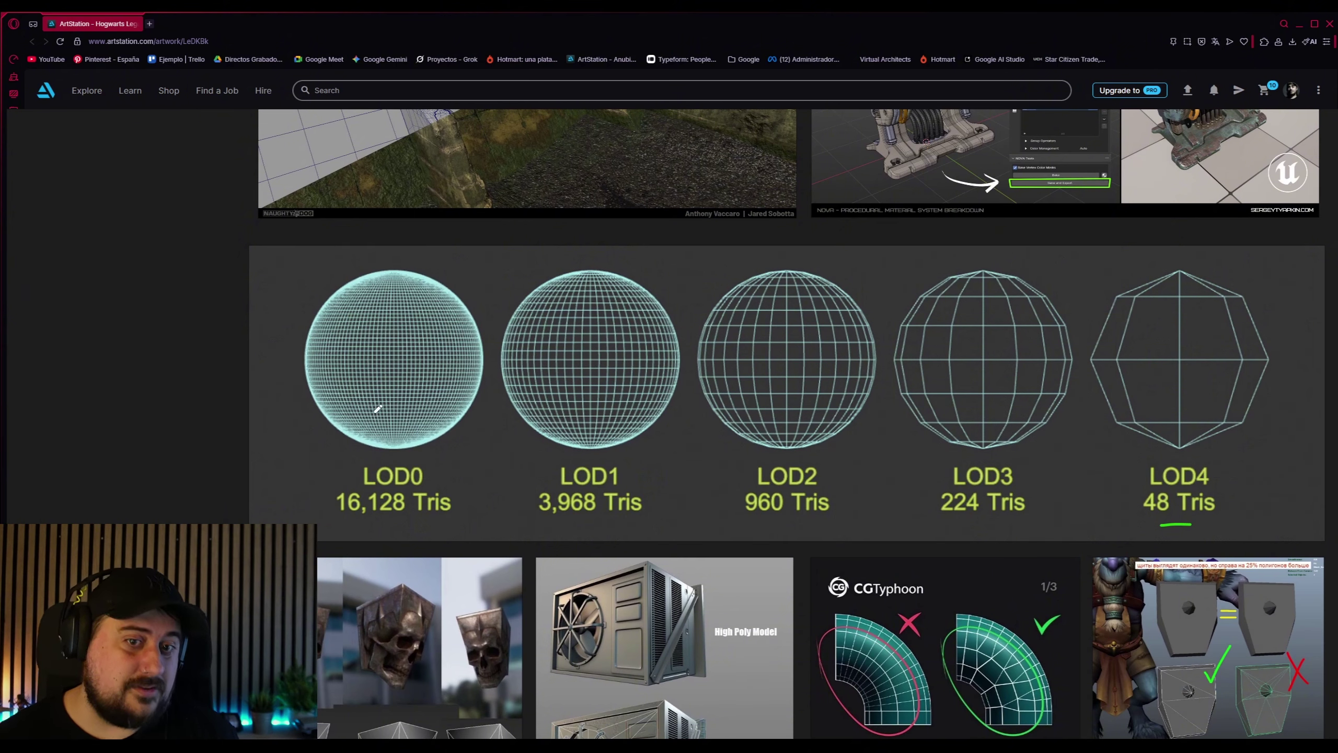
drag(338, 517, 451, 517)
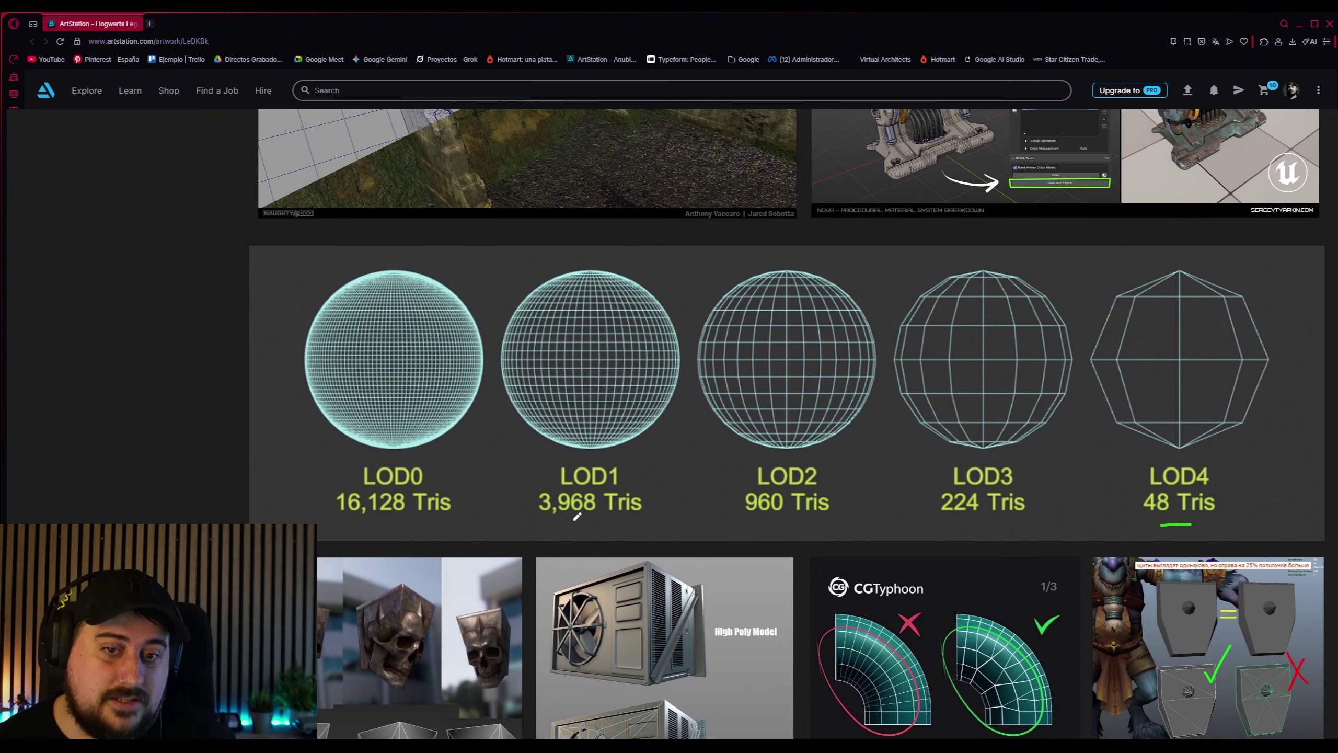
drag(541, 517, 617, 509)
drag(746, 517, 802, 516)
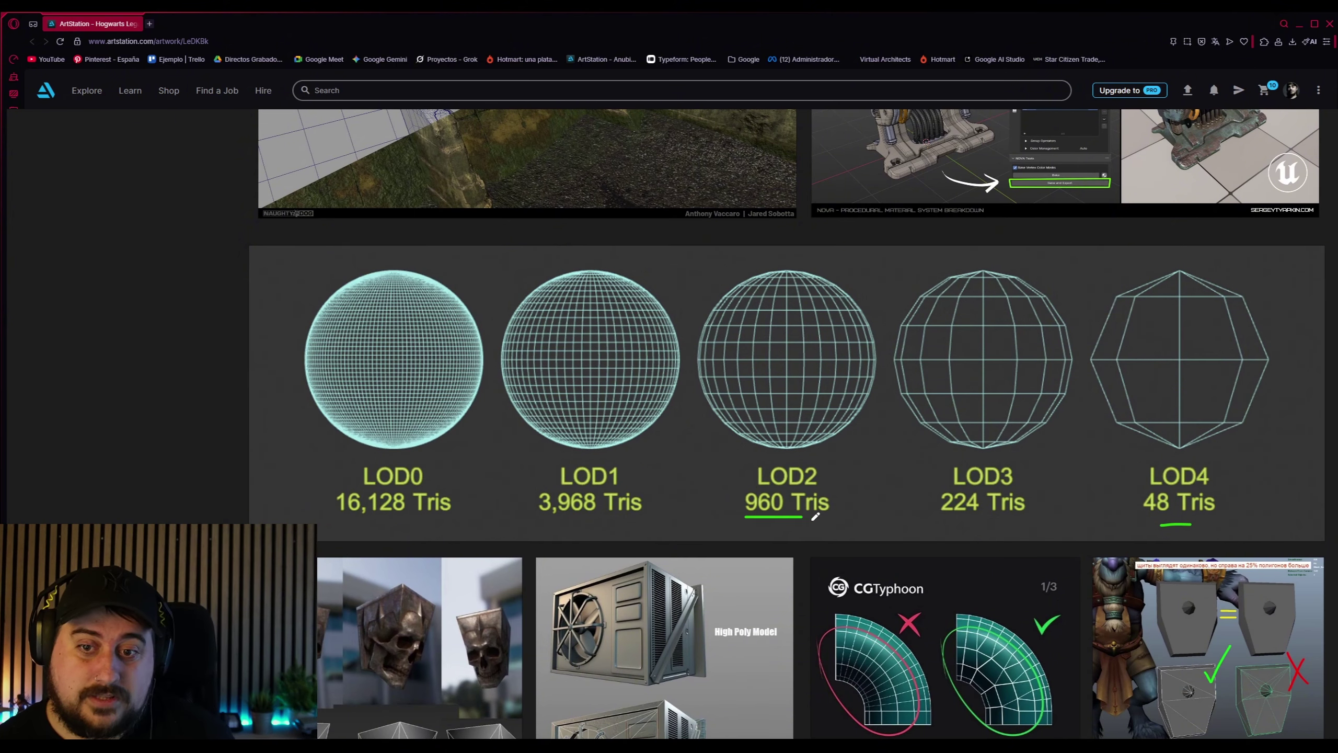
drag(944, 519, 995, 518)
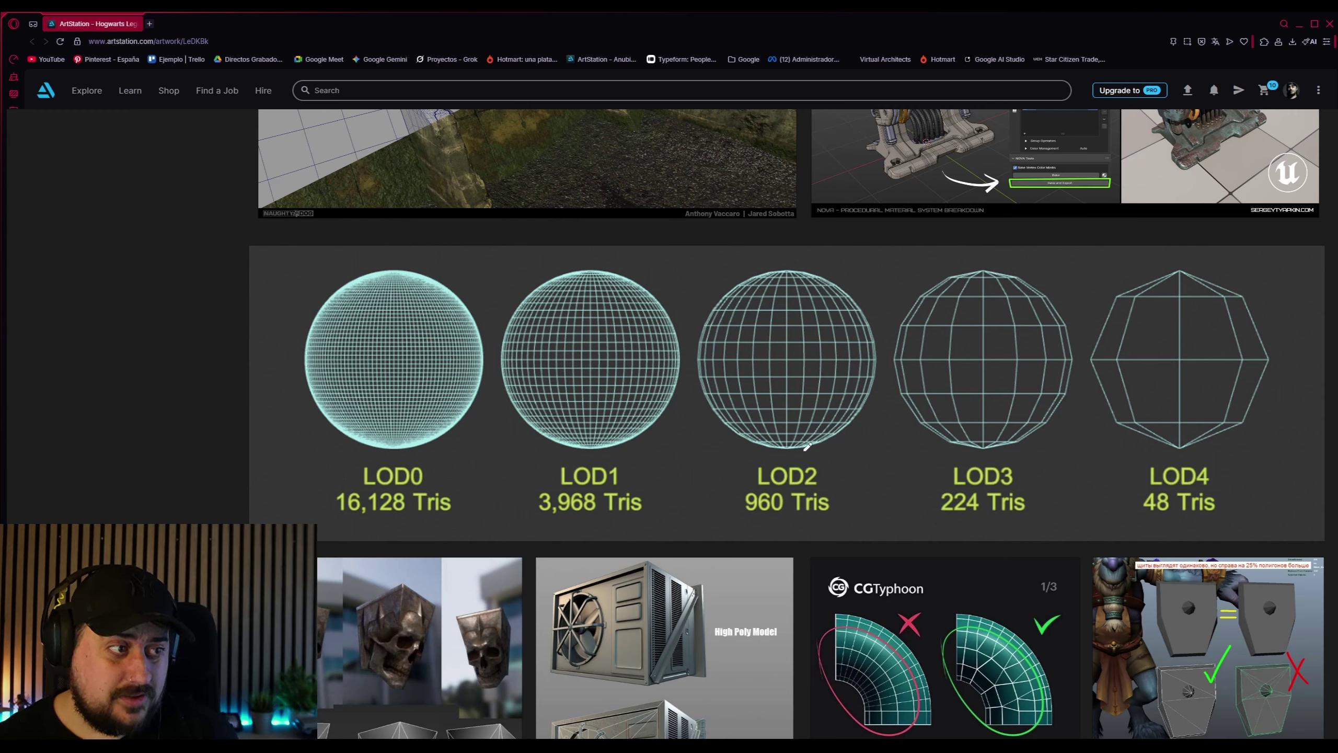
Mark the LOD2 sphere and trace the upper outer edges of the LOD3 and LOD4 spheres in green
mouse_move(819, 459)
mouse_down()
mouse_move(844, 466)
mouse_move(792, 488)
mouse_move(827, 491)
mouse_move(777, 511)
mouse_move(816, 476)
mouse_up()
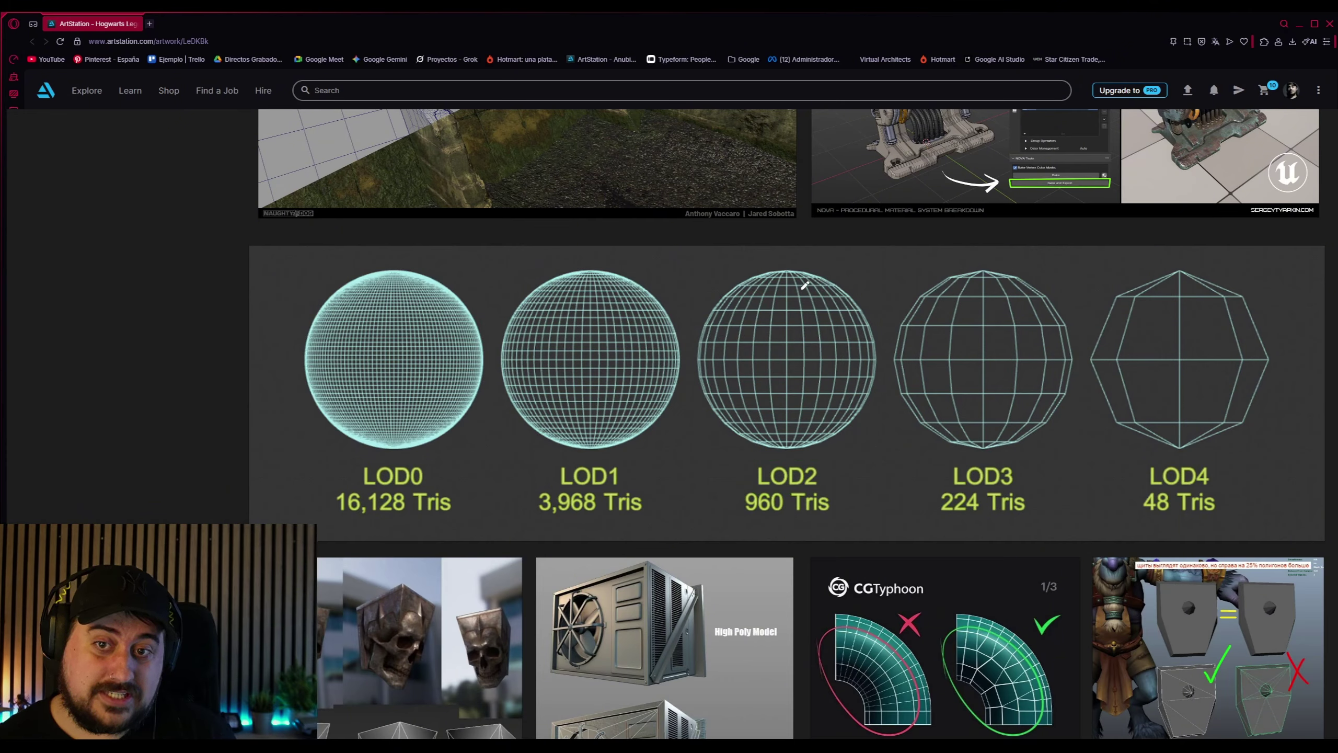
mouse_move(780, 271)
mouse_down()
mouse_move(709, 317)
mouse_move(703, 401)
mouse_move(772, 446)
mouse_up()
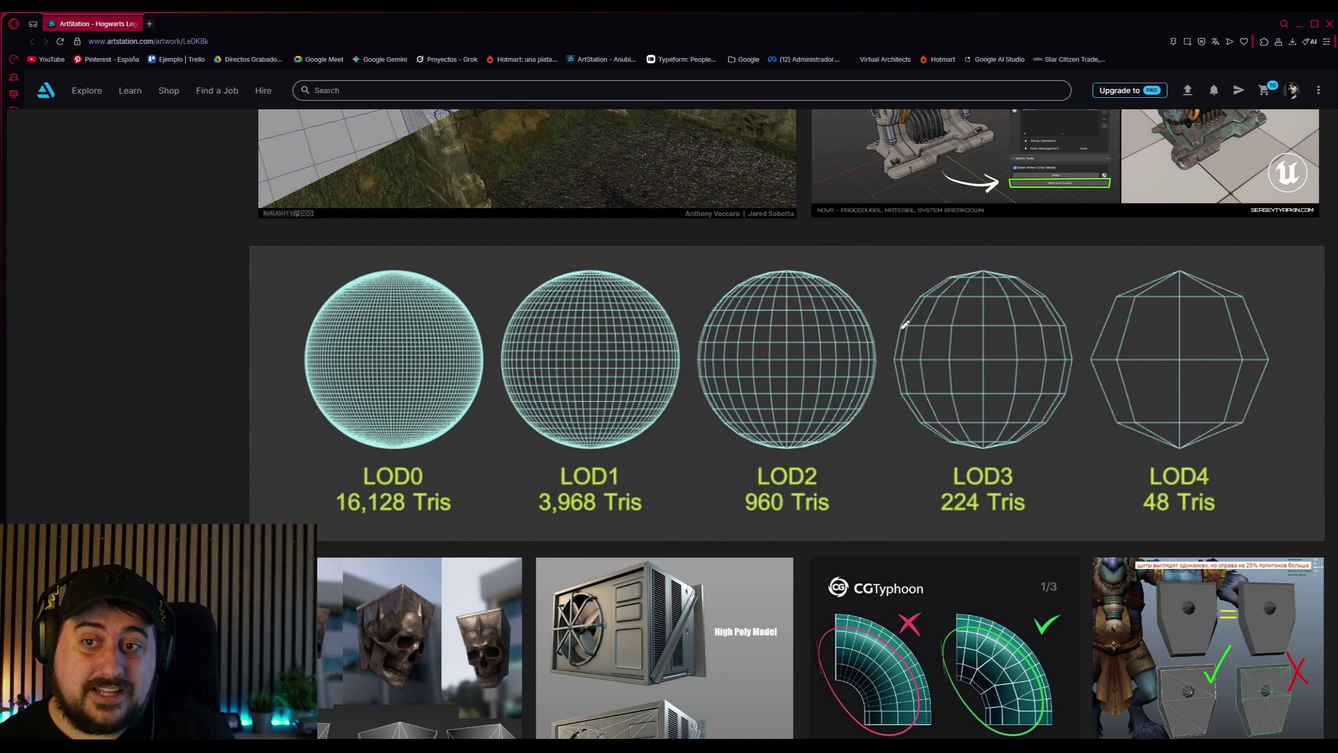
mouse_move(894, 358)
mouse_down()
mouse_move(928, 291)
mouse_move(959, 269)
mouse_up()
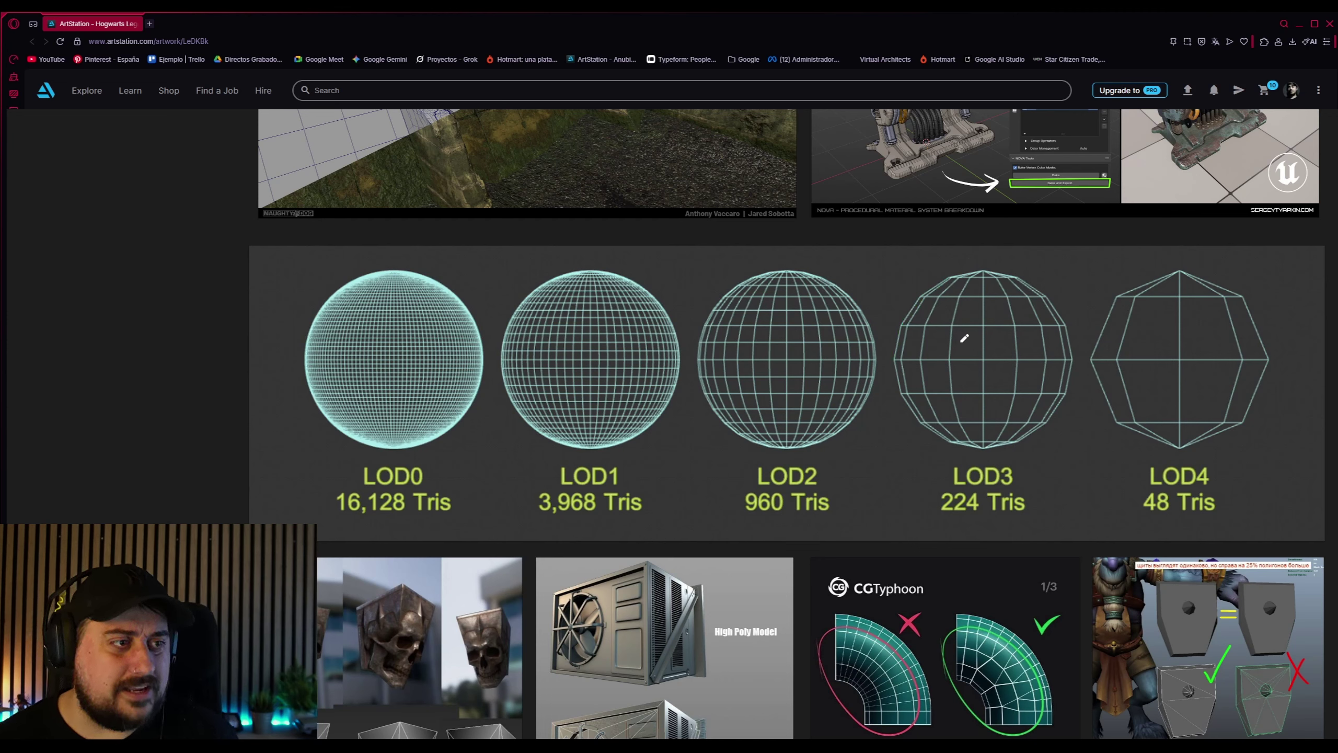
drag(1119, 296, 1100, 356)
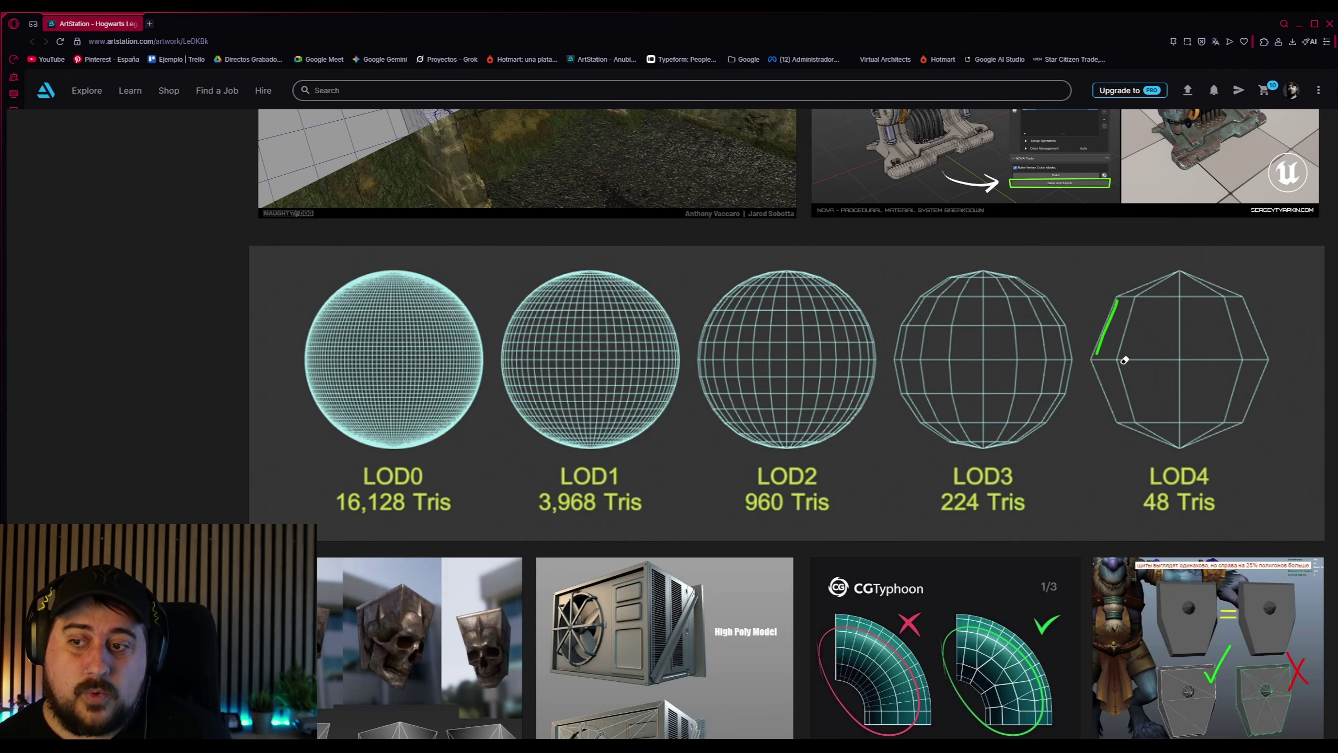
drag(1121, 294, 1161, 280)
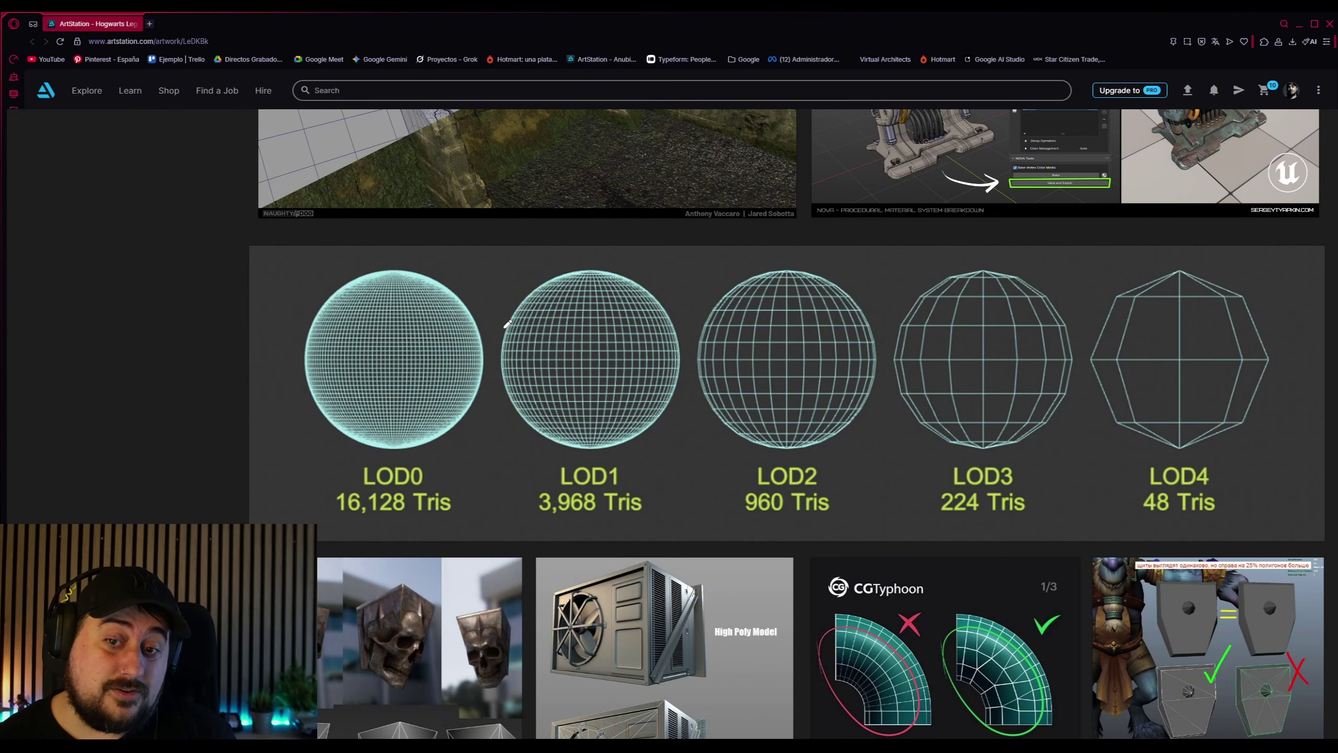
Trace the outer curves of the LOD1, LOD2 and LOD0 spheres and underline the LOD1 and LOD0 triangle counts
mouse_move(597, 267)
mouse_down()
mouse_move(667, 312)
mouse_move(673, 400)
mouse_up()
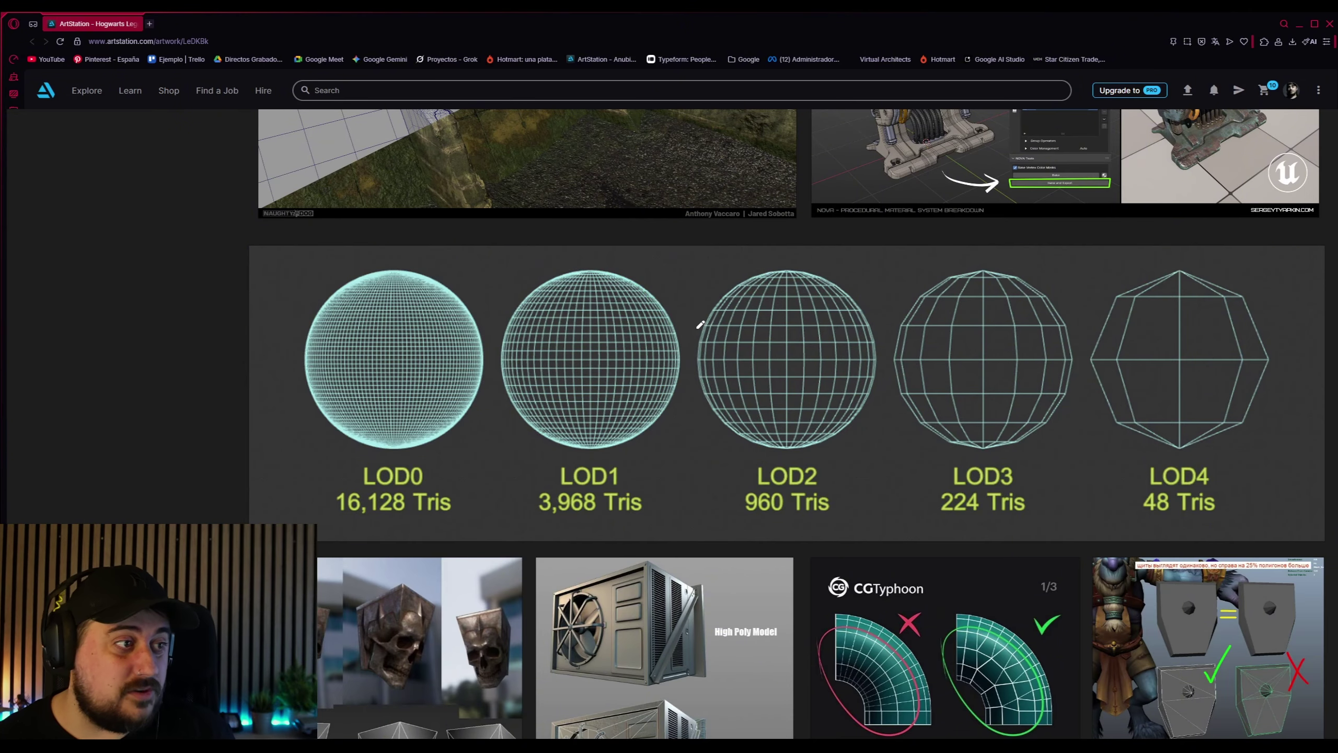
mouse_move(764, 270)
mouse_down()
mouse_move(738, 289)
mouse_move(716, 374)
mouse_up()
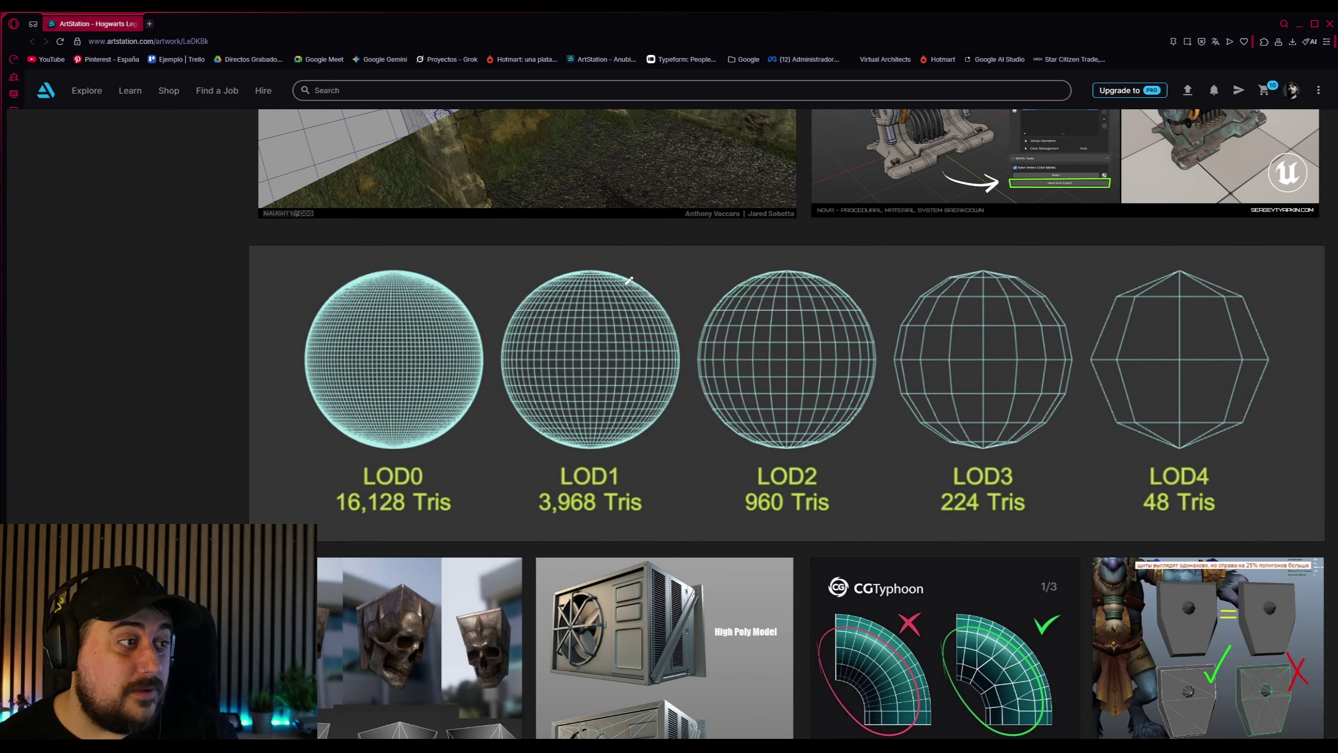
drag(625, 280, 679, 364)
mouse_move(413, 269)
mouse_down()
mouse_move(485, 316)
mouse_move(495, 417)
mouse_up()
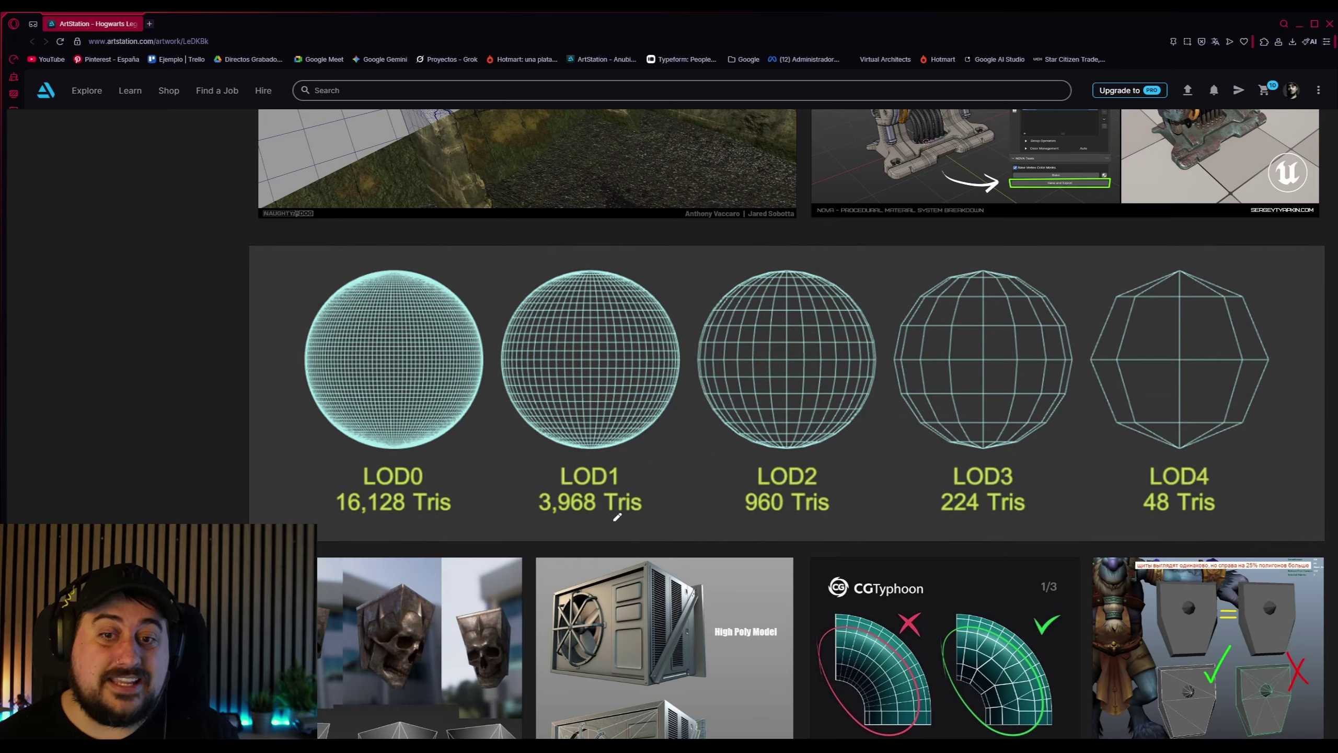
drag(635, 521, 337, 521)
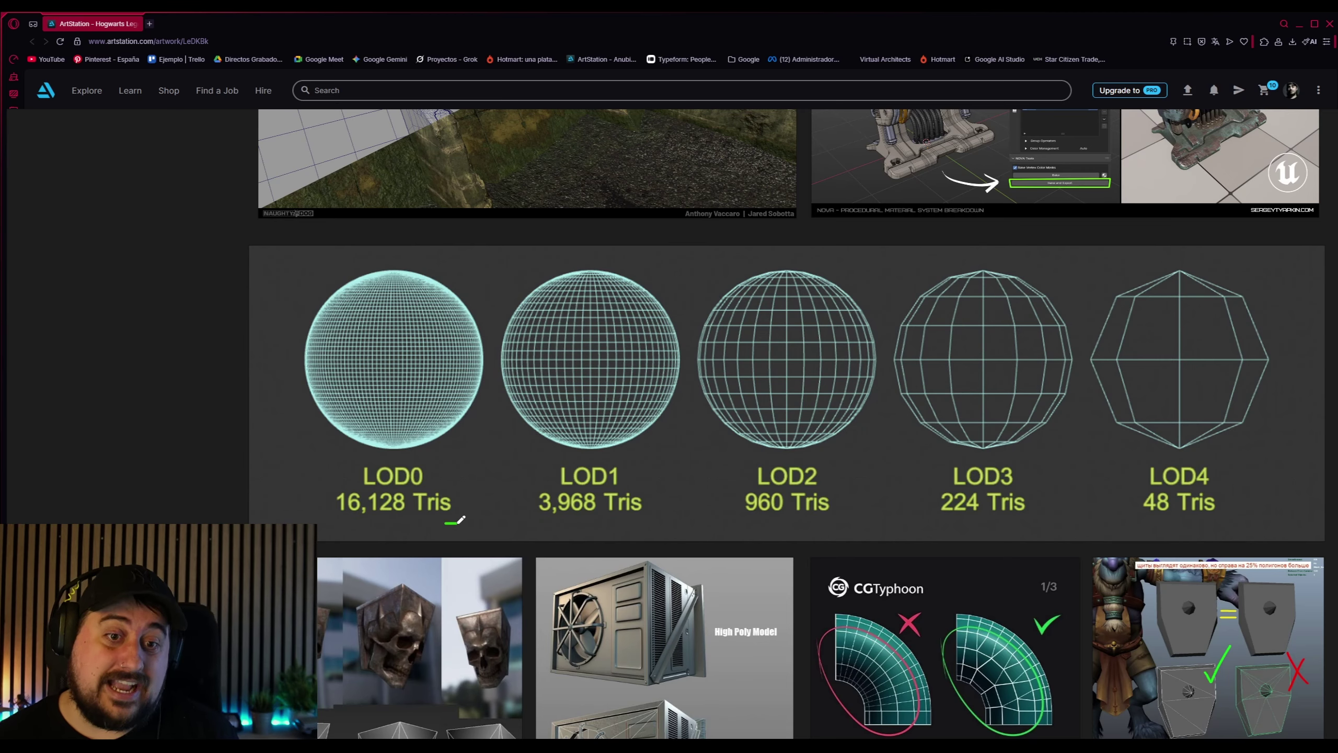
drag(457, 522, 332, 524)
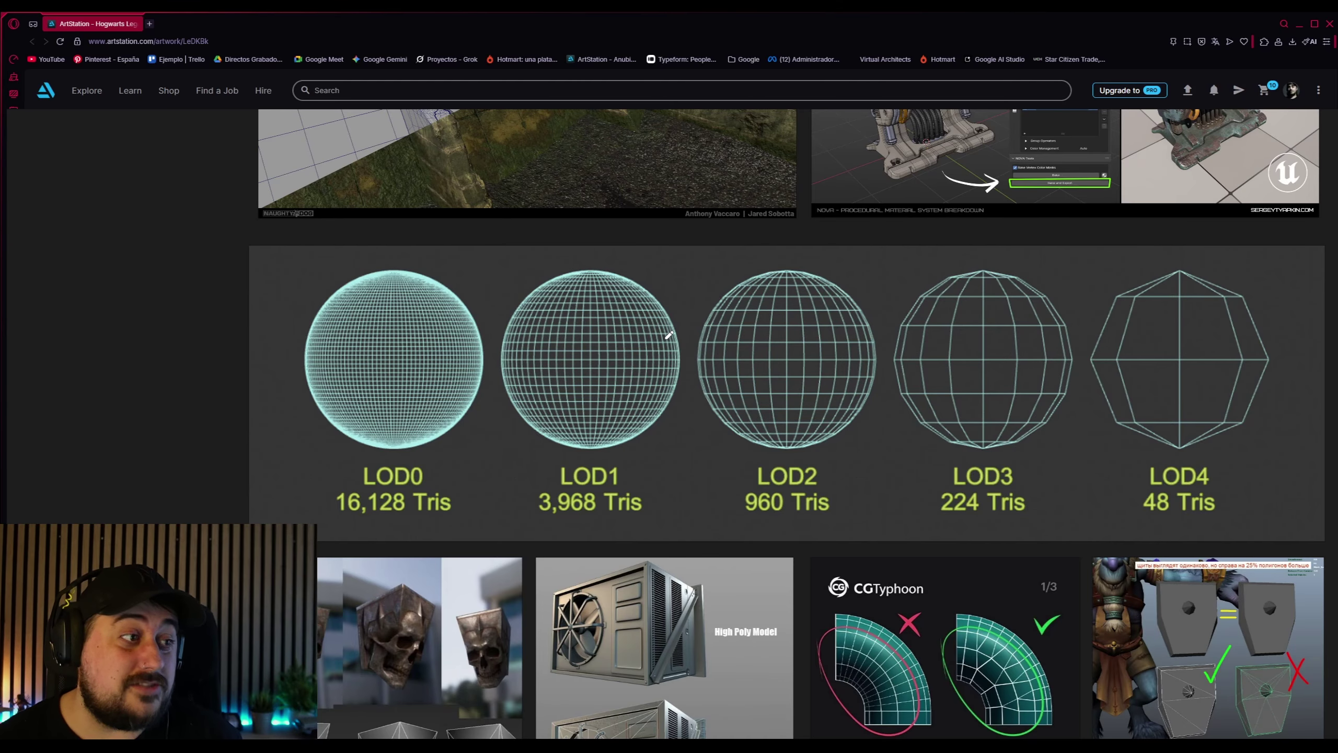
Trace the facing outer edges of the LOD1 and LOD2 spheres up close and undo both strokes
scroll(687, 342, up, 8)
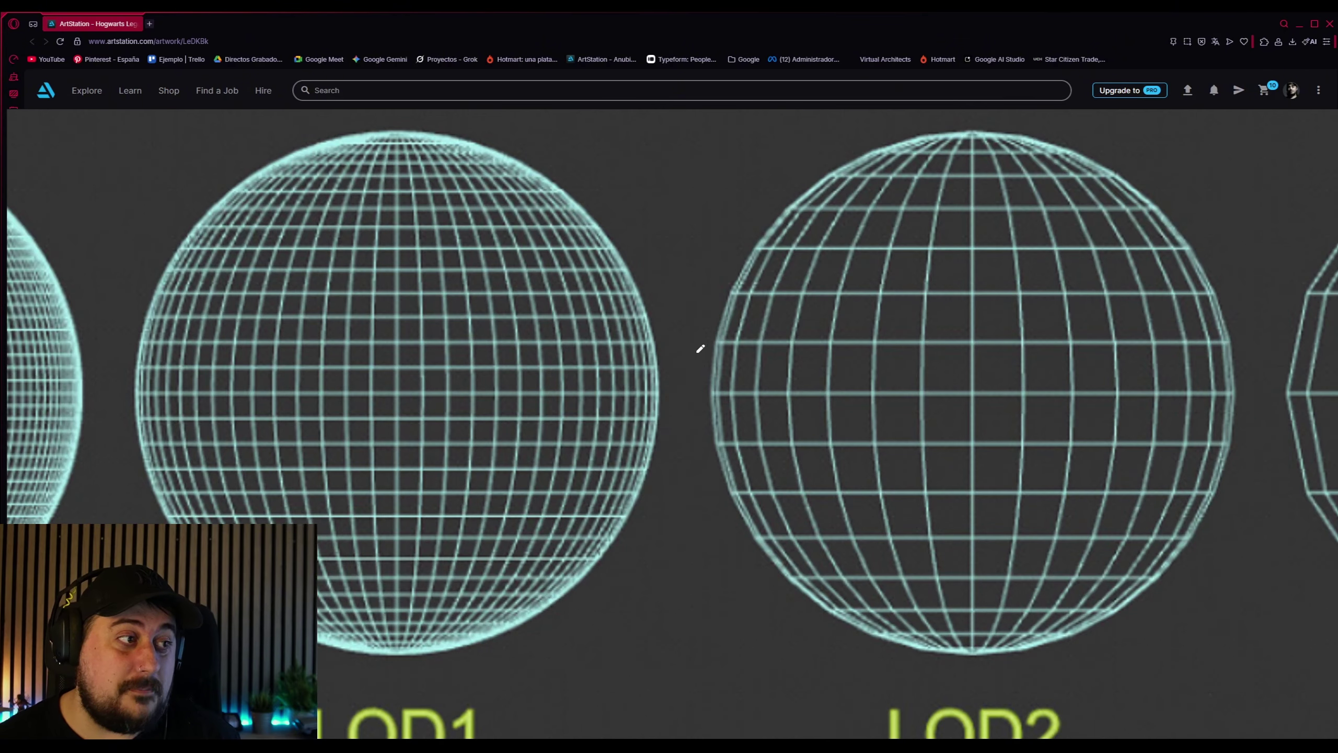
scroll(722, 393, up, 2)
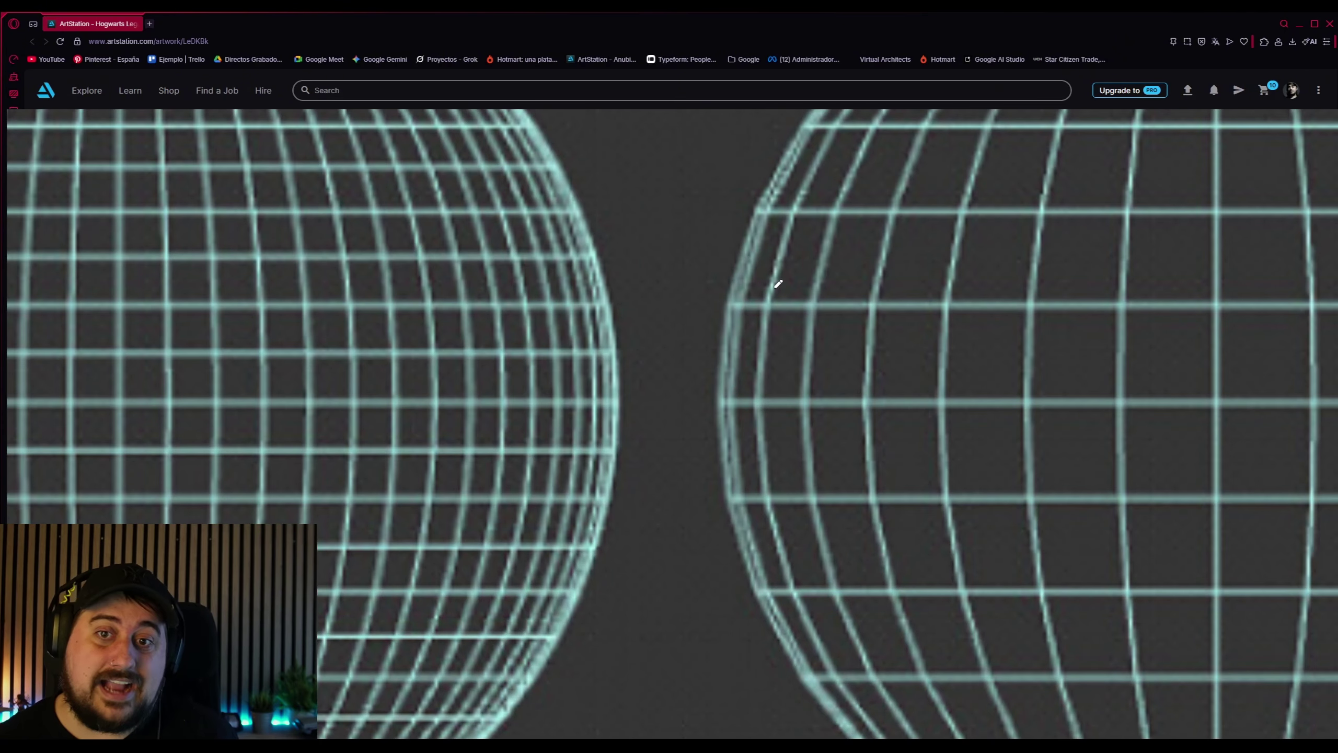
drag(723, 305, 717, 386)
drag(606, 295, 606, 451)
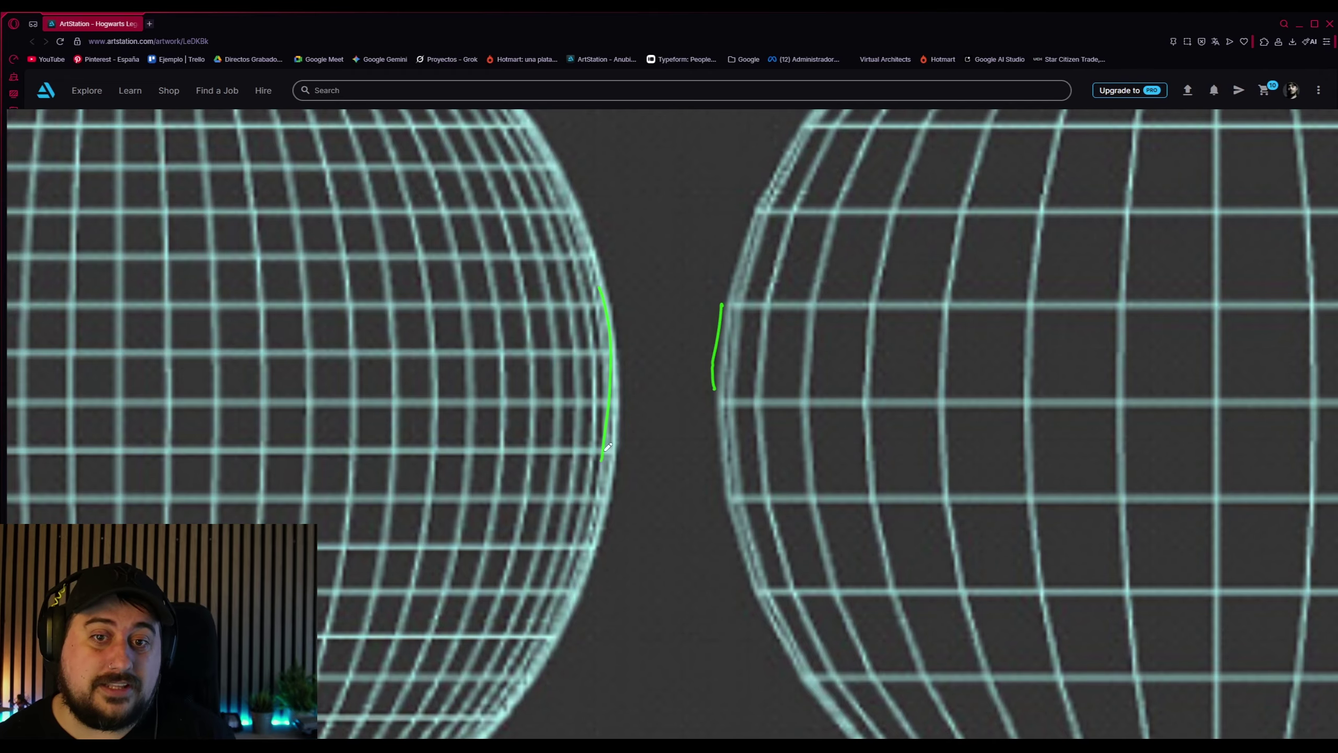
key(ctrl+z)
key(ctrl+z)
Draw a temporary vertical mark across the LOD3 sphere in the full LOD comparison and undo it
scroll(455, 473, down, 6)
middle_drag(436, 469, 568, 475)
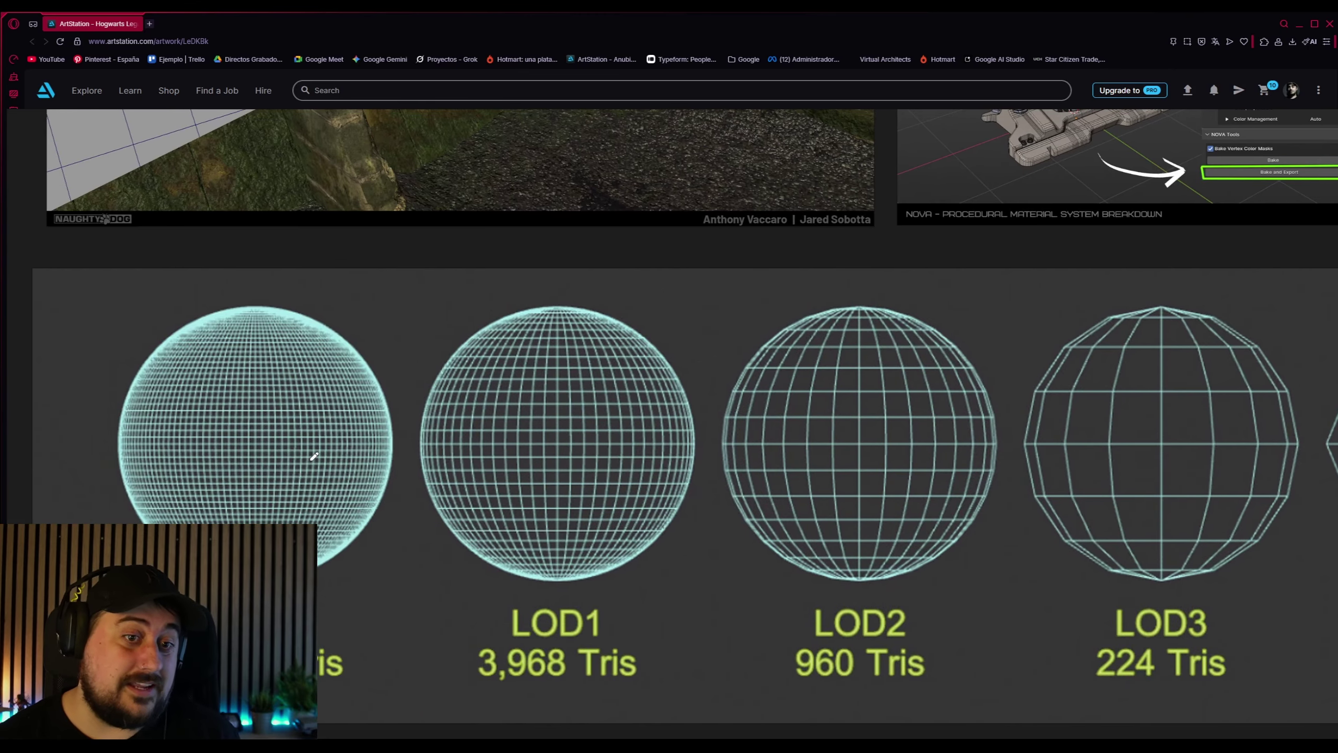
middle_drag(650, 450, 410, 439)
scroll(626, 432, down, 5)
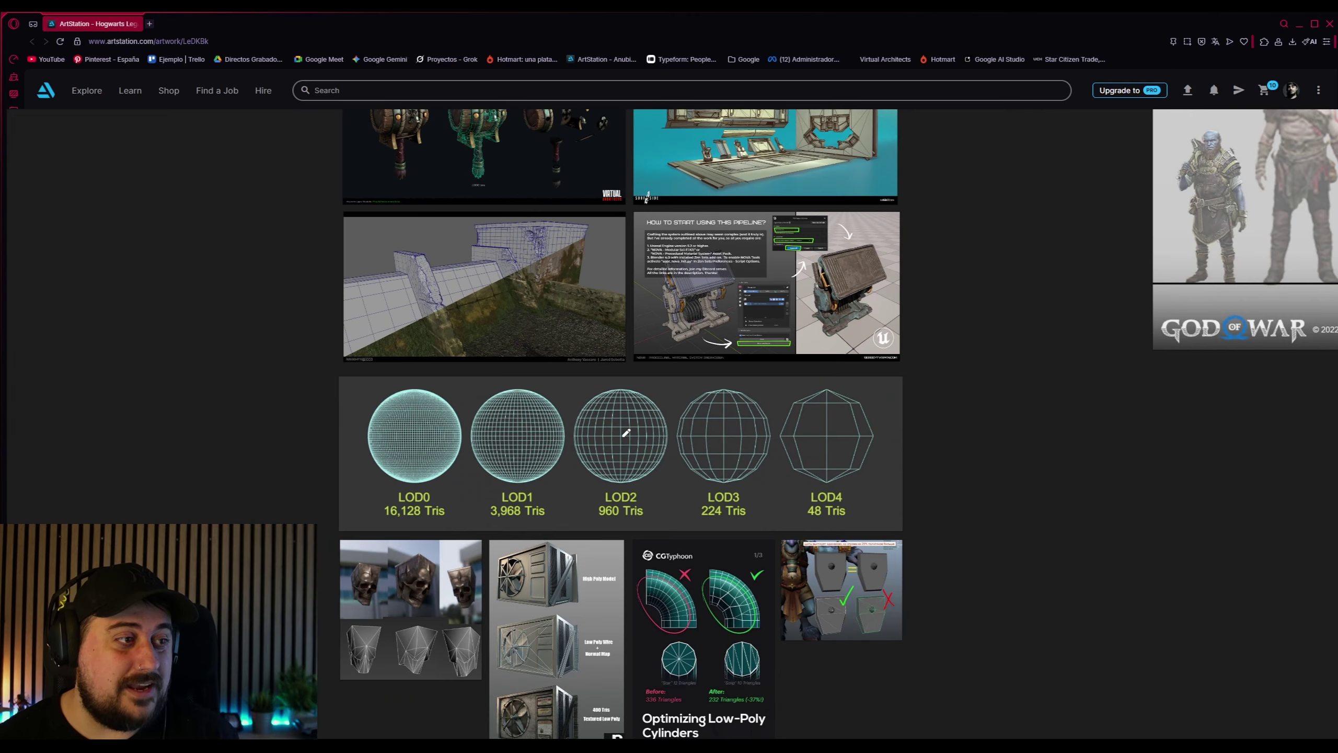
scroll(626, 433, down, 2)
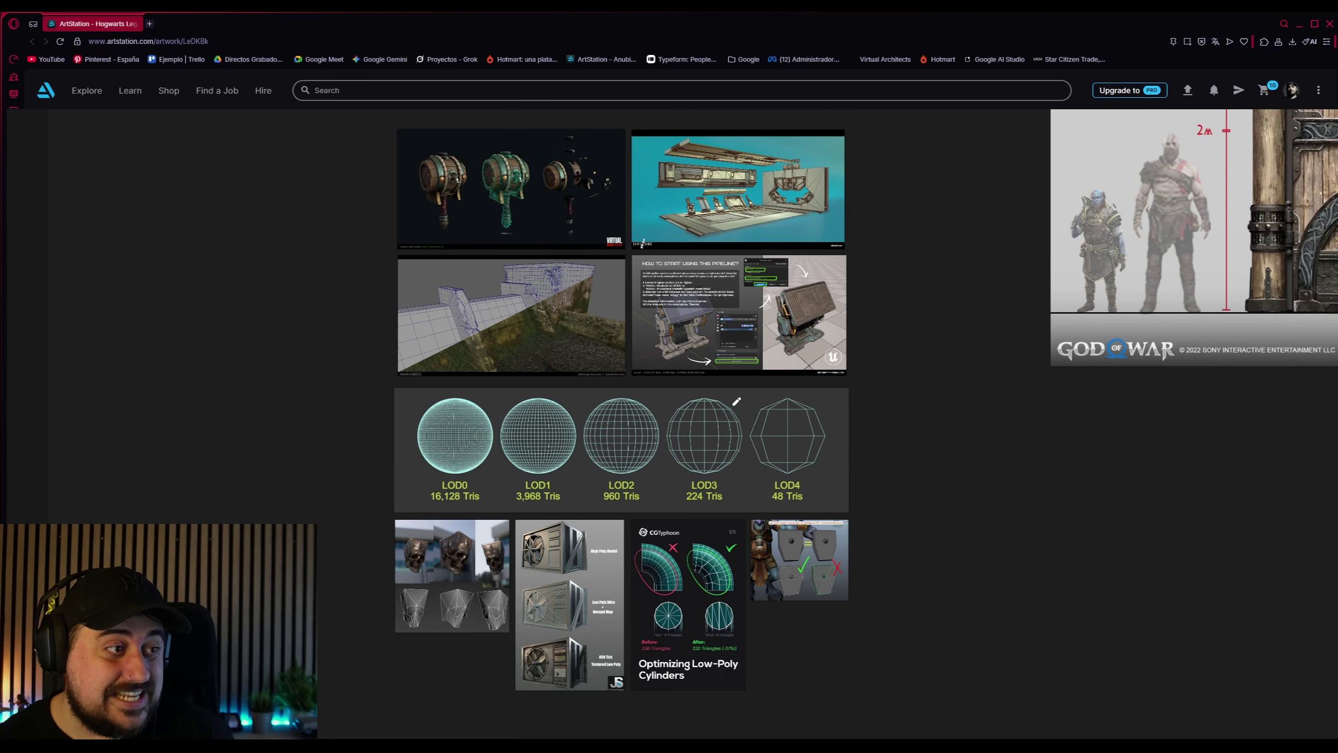
mouse_move(709, 395)
mouse_down()
mouse_move(683, 413)
mouse_move(679, 463)
mouse_move(695, 473)
mouse_up()
key(ctrl+z)
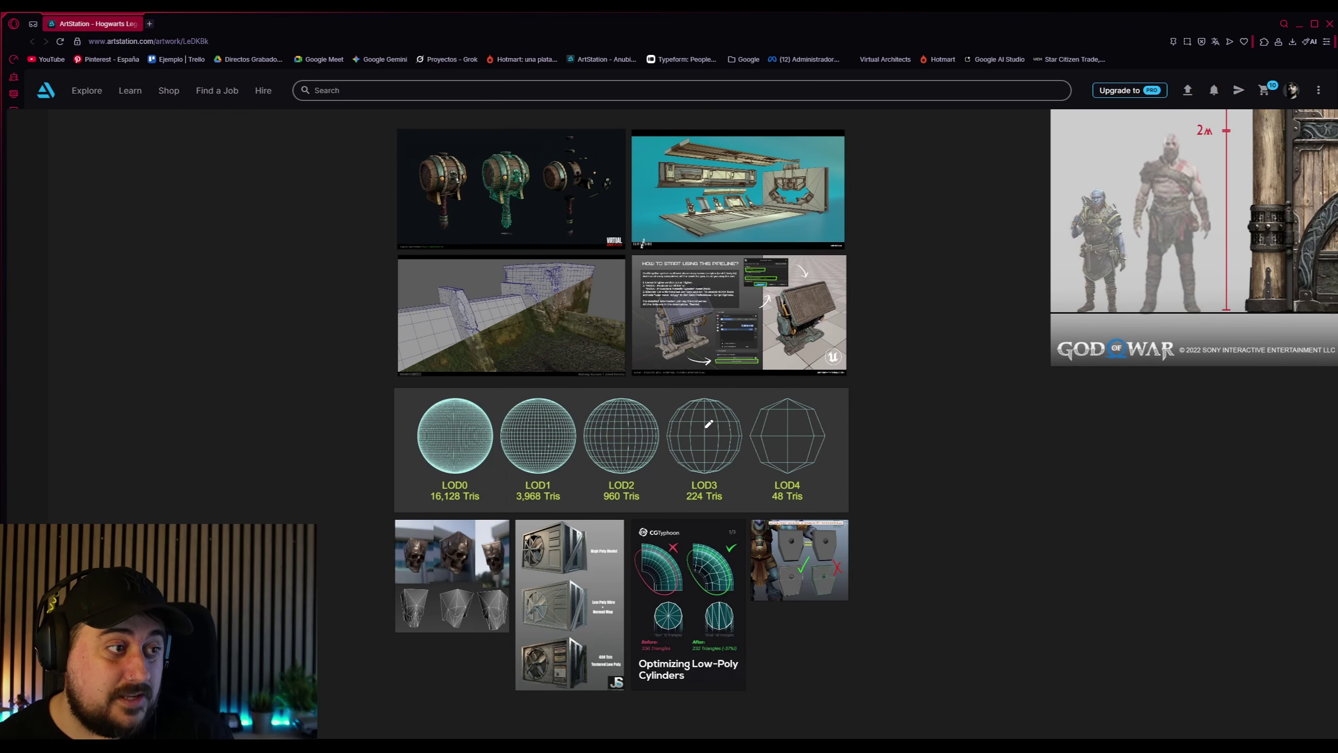
Review the whole retopology board, from the LOD comparison back to the vertex attribute list and the exceptions section
scroll(821, 437, down, 4)
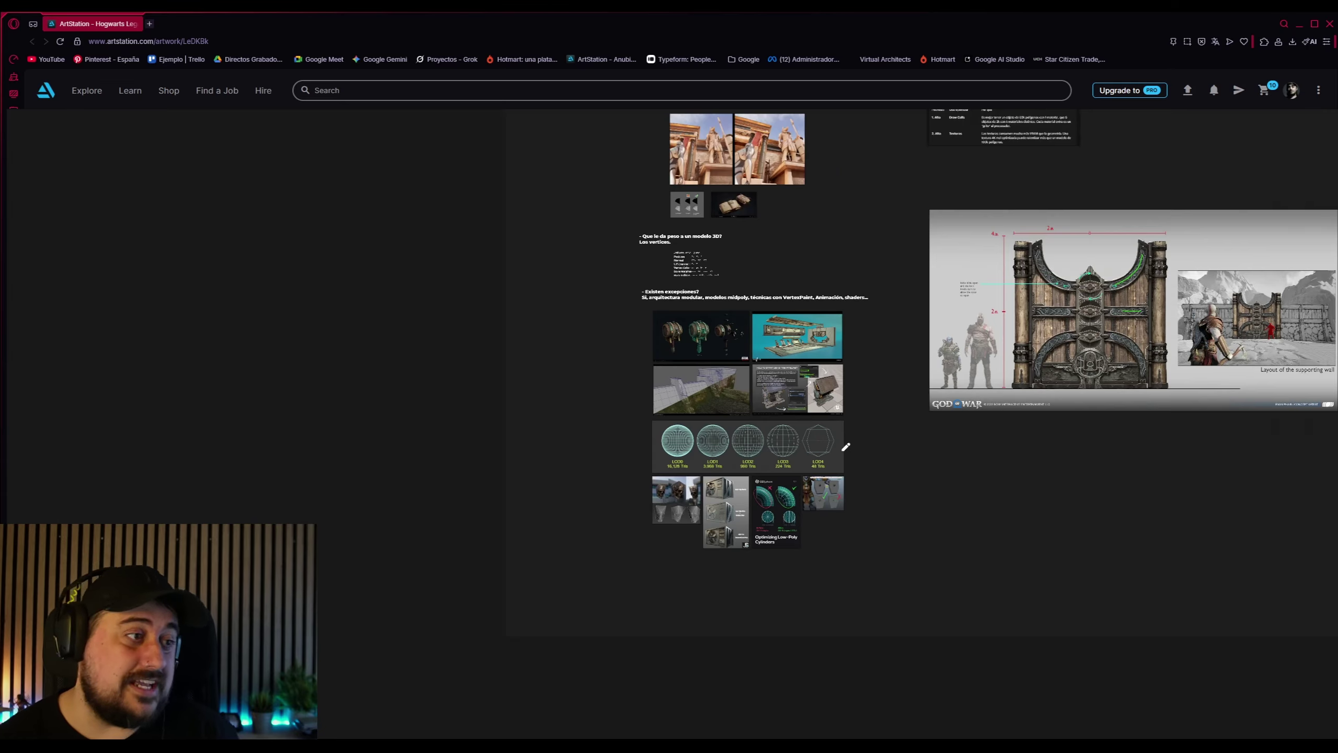
scroll(859, 460, down, 2)
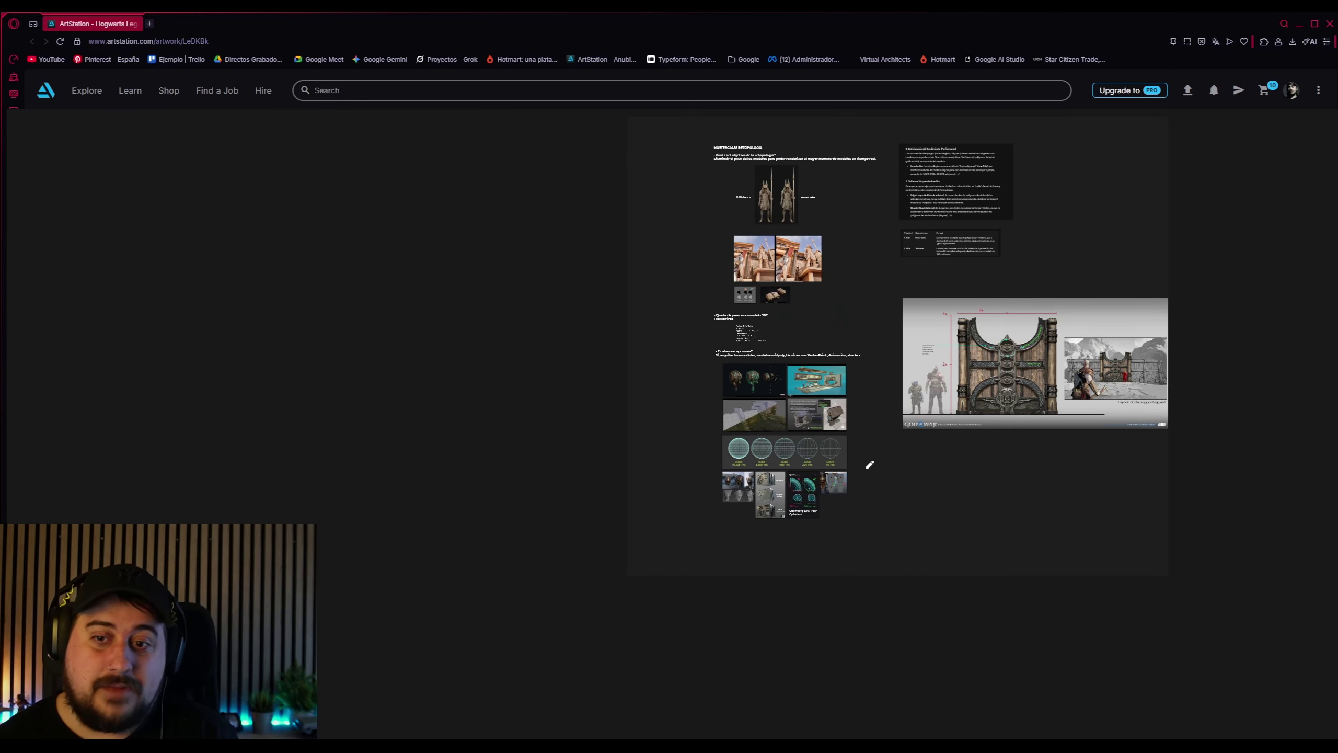
scroll(875, 461, down, 2)
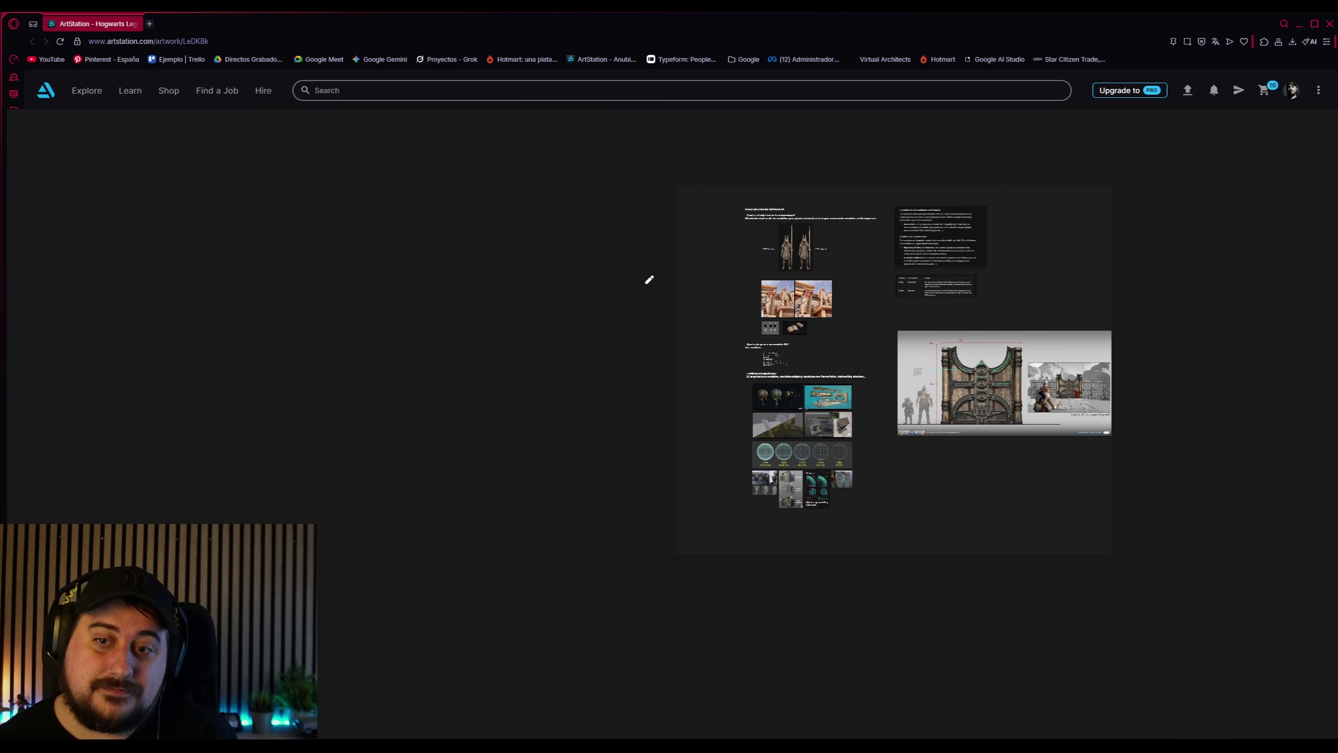
drag(845, 446, 852, 437)
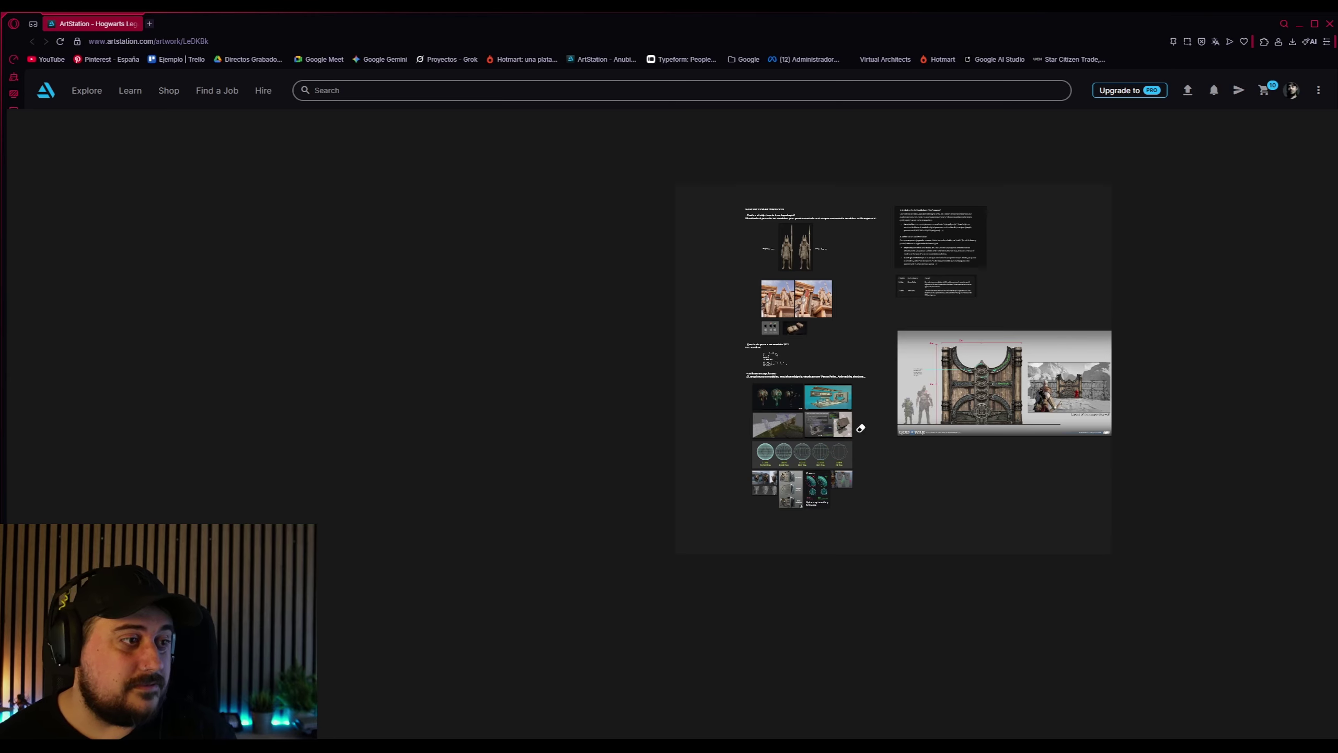
scroll(860, 429, up, 5)
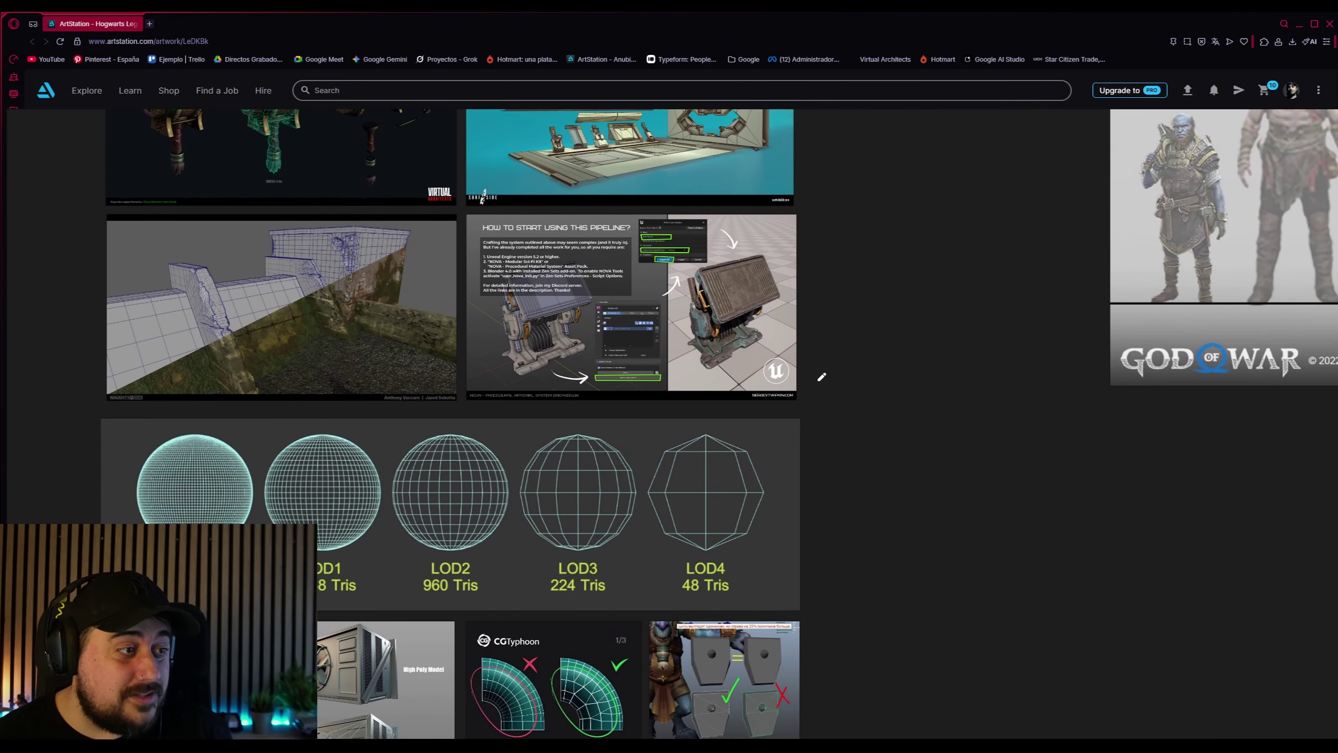
scroll(795, 412, down, 5)
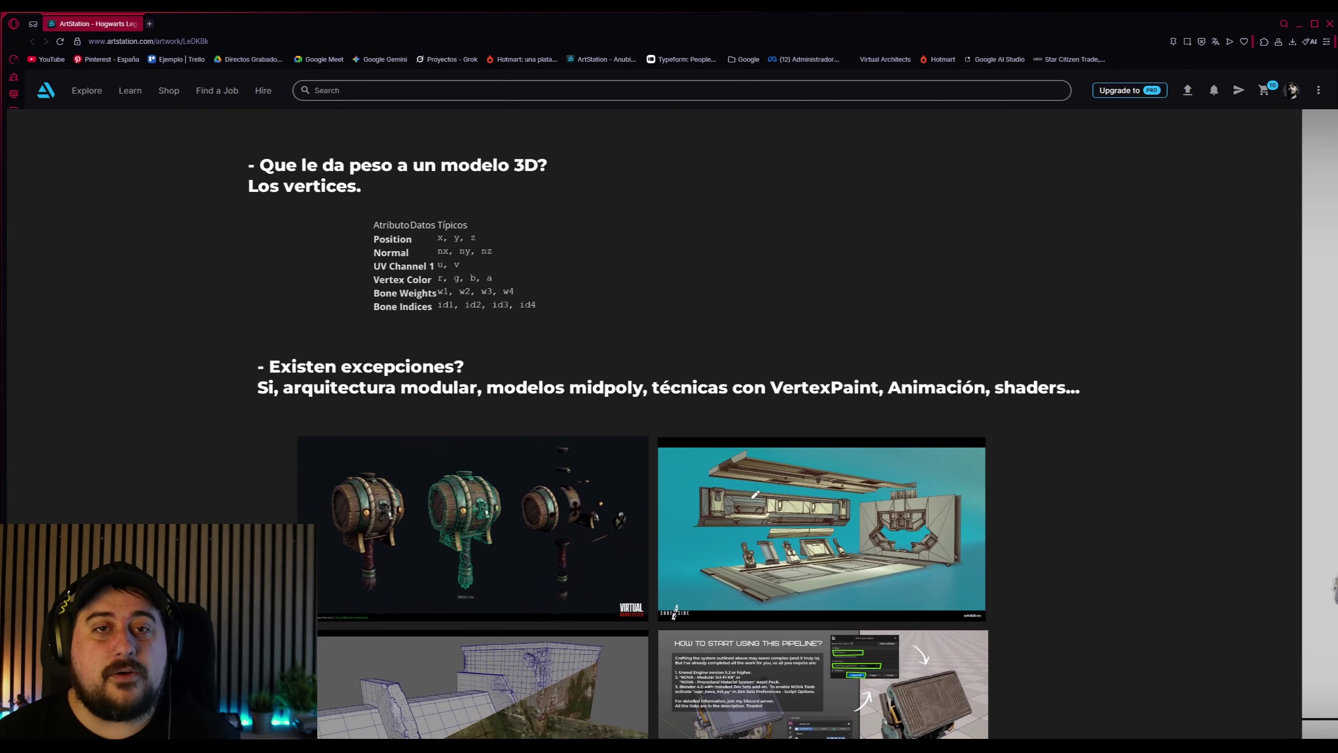
middle_drag(753, 498, 758, 562)
scroll(738, 518, up, 4)
middle_drag(418, 497, 969, 458)
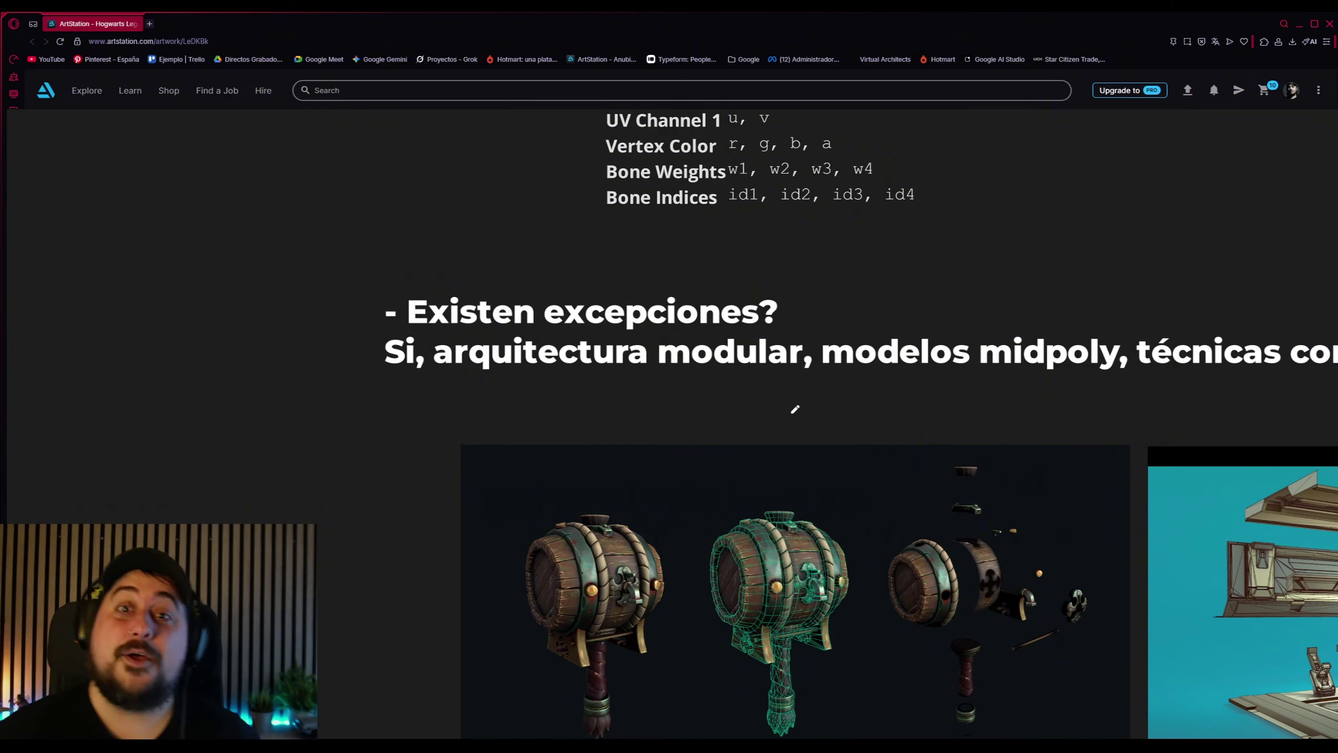
mouse_move(877, 155)
mouse_down()
mouse_move(574, 153)
mouse_move(885, 158)
mouse_up()
scroll(771, 442, up, 2)
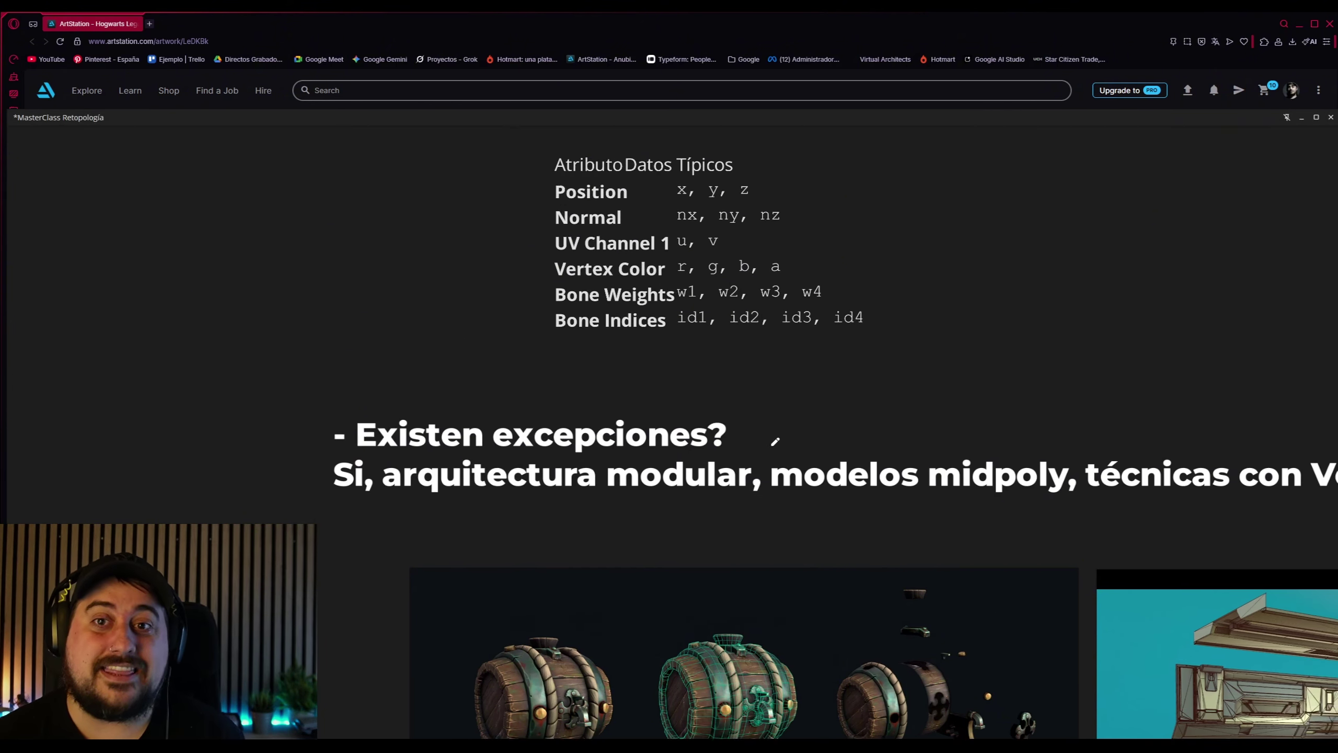
Examine the barrel hammer wireframe and the modular architecture reference, pointing out the modular kit's wall section
scroll(801, 417, down, 4)
scroll(861, 426, down, 4)
ctrl+scroll(527, 421, up, 2)
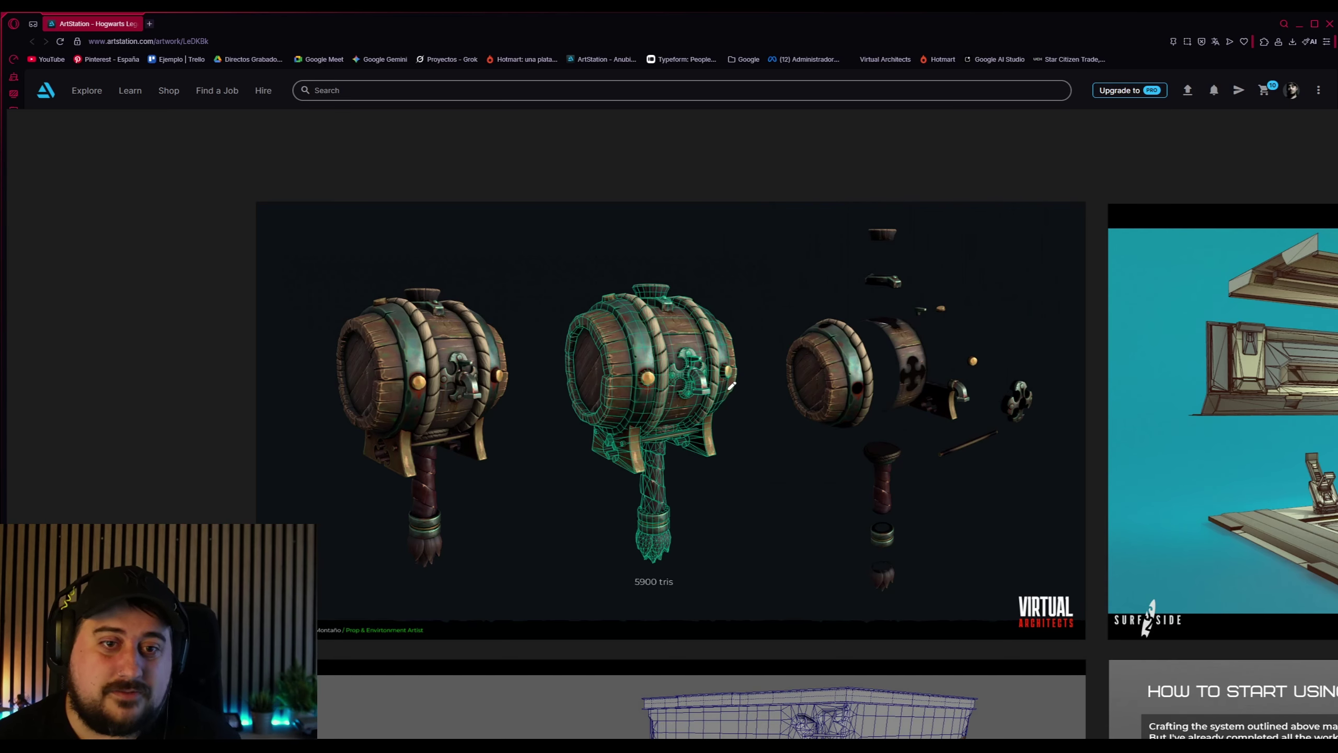
middle_drag(873, 369, 198, 255)
middle_drag(454, 311, 374, 411)
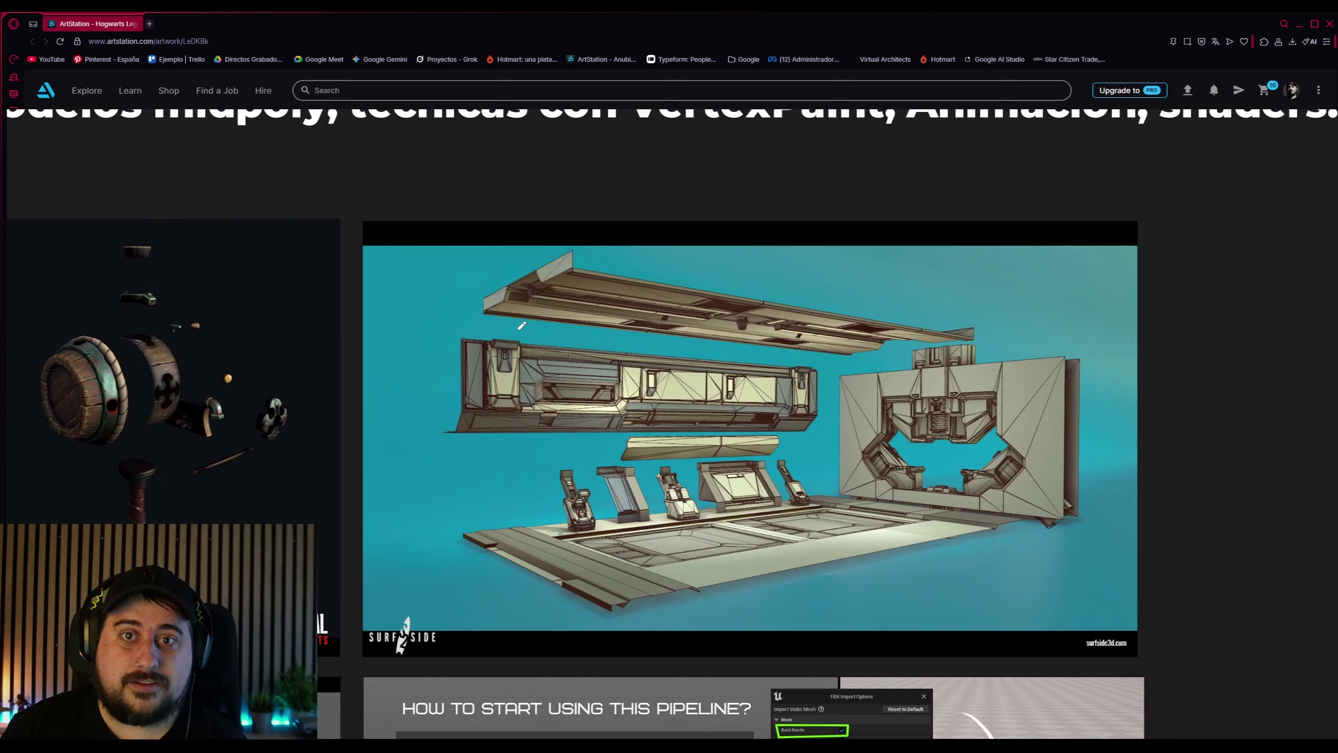
mouse_move(596, 345)
mouse_down()
mouse_move(590, 435)
mouse_move(524, 364)
mouse_up()
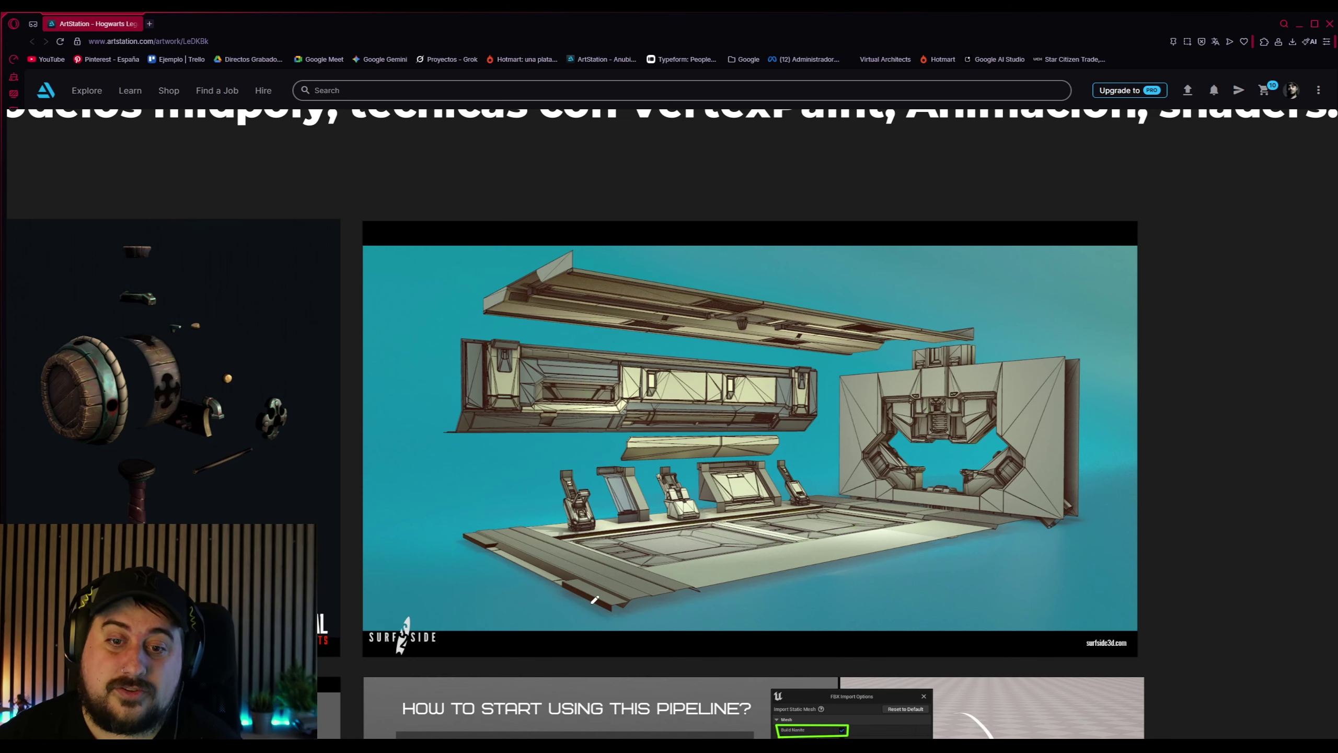
Mark the front edge blocks of the modular floor piece with green strokes and undo the strokes
scroll(637, 549, up, 5)
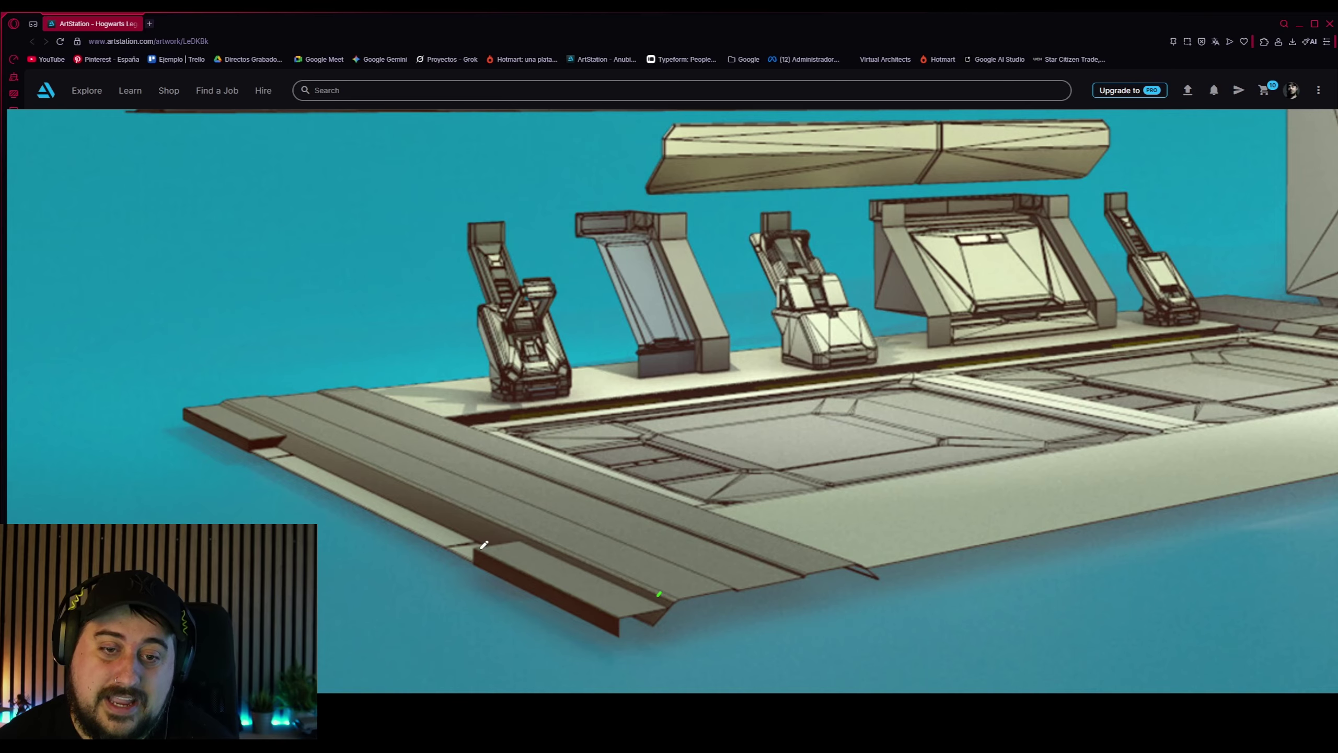
drag(480, 548, 600, 610)
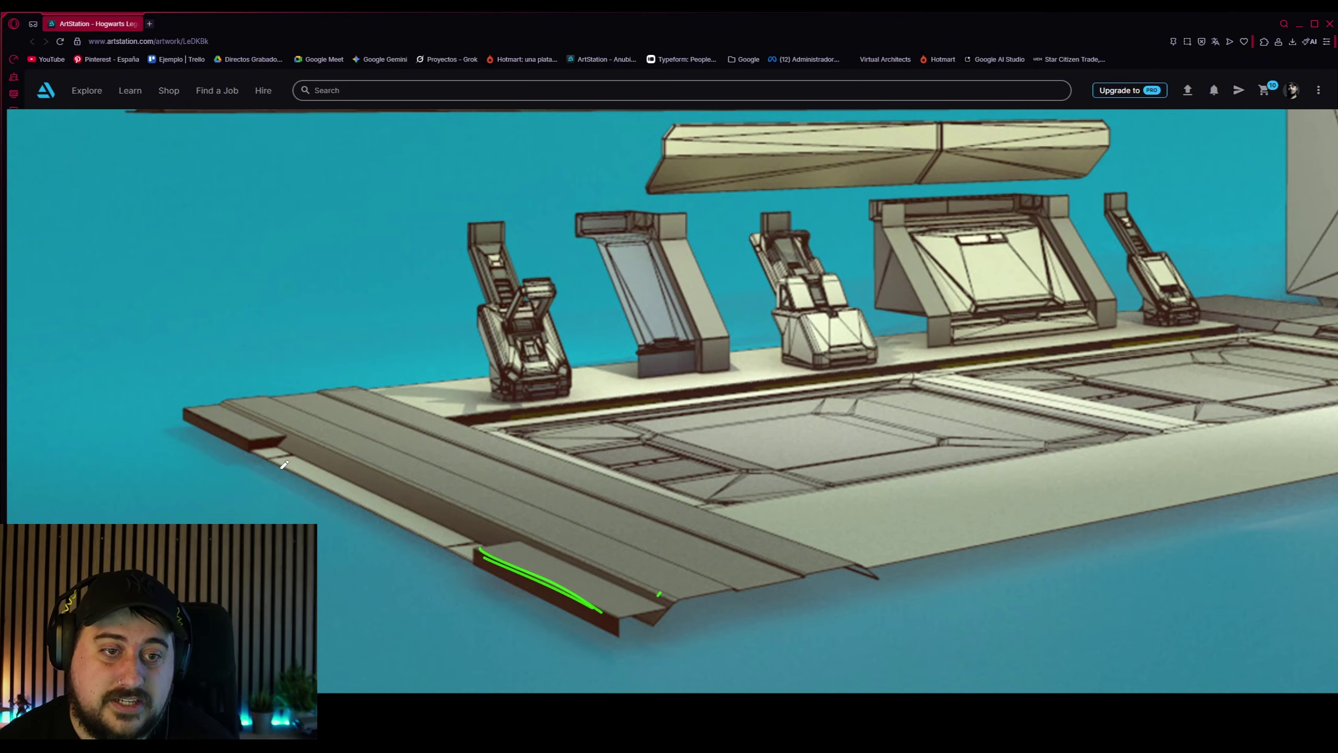
drag(280, 468, 328, 495)
drag(312, 489, 359, 509)
key(ctrl+z)
key(ctrl+z)
key(ctrl+z)
key(ctrl+z)
key(ctrl+z)
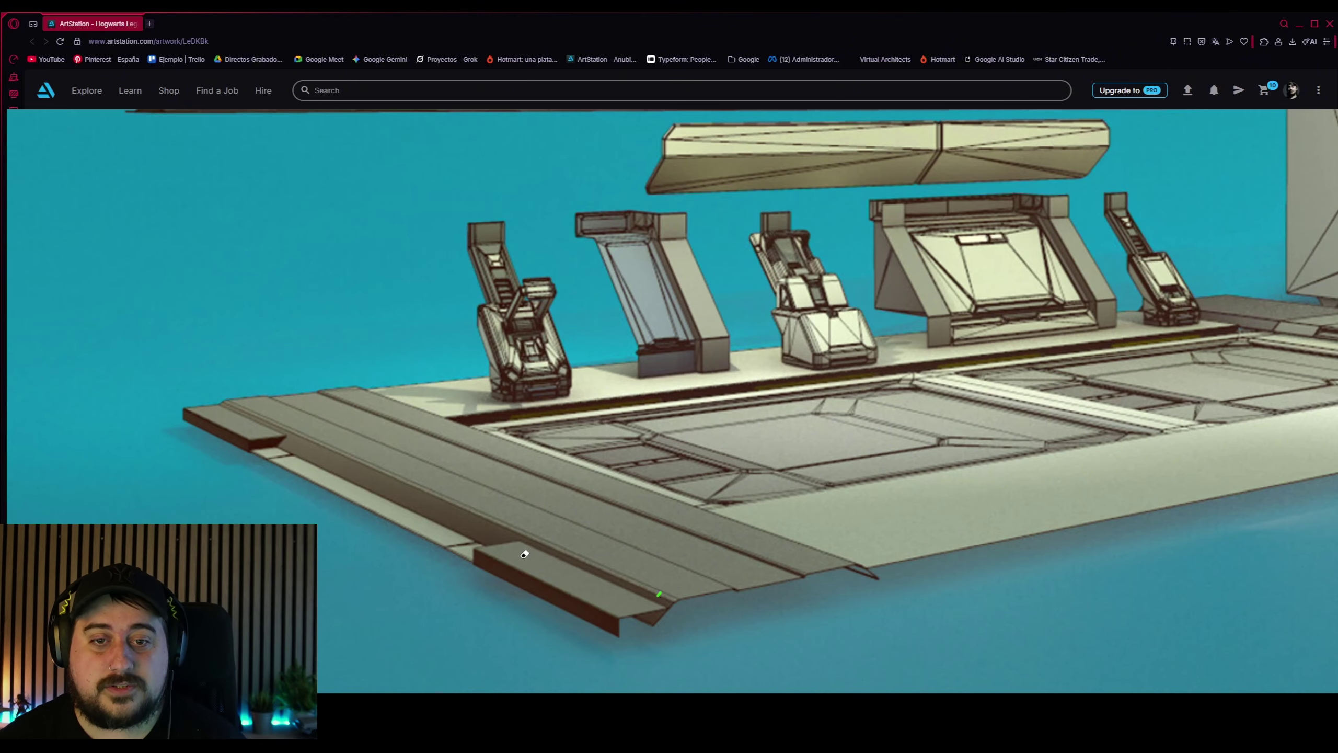
Return from the modular kit reference to the vertex attribute table and point out its Normal row
scroll(506, 481, down, 4)
middle_drag(555, 370, 793, 688)
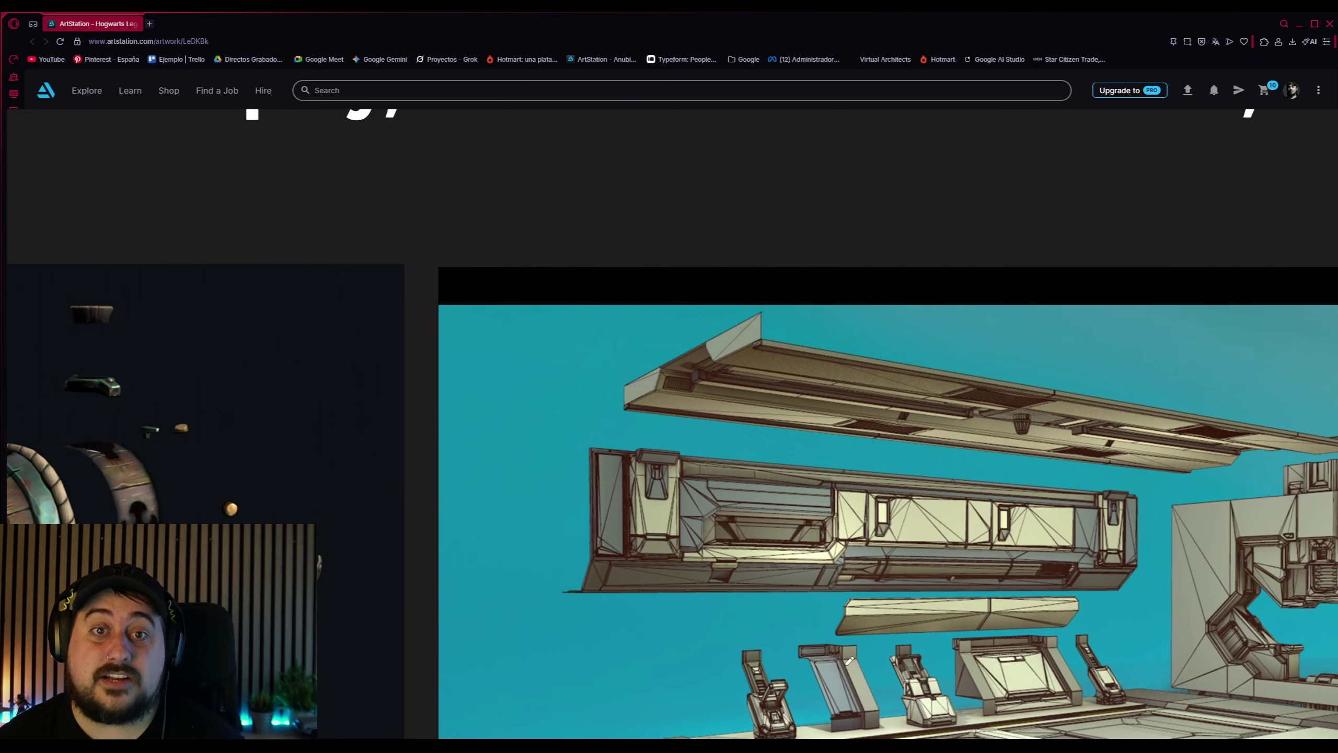
scroll(793, 687, down, 4)
middle_drag(275, 141, 459, 365)
scroll(461, 363, up, 4)
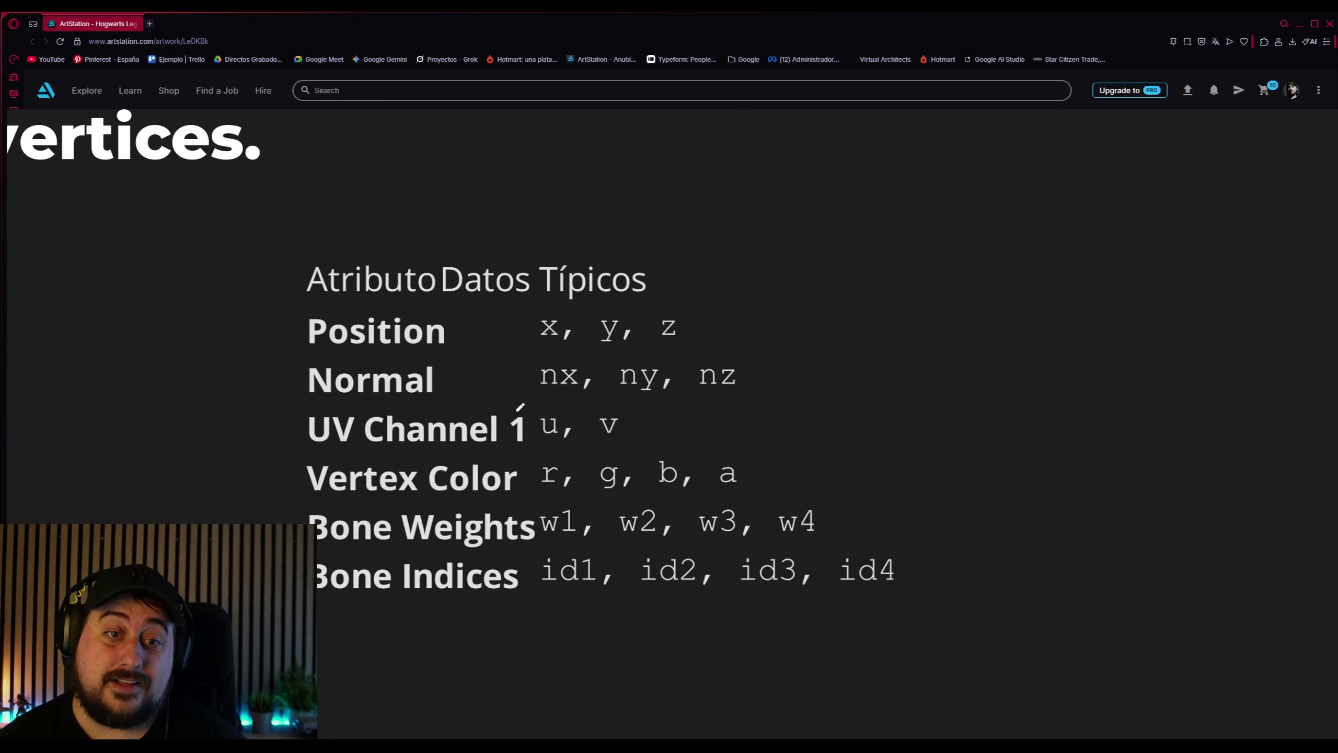
drag(305, 399, 750, 399)
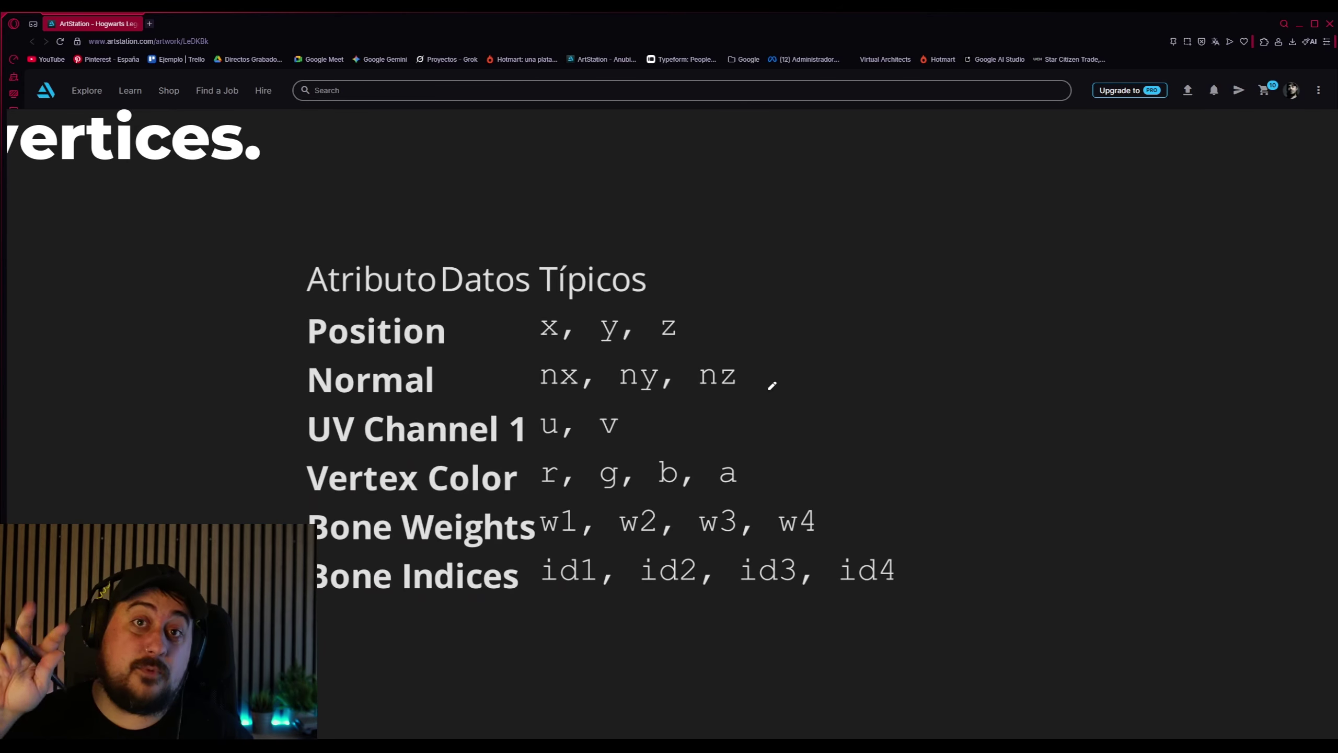
Examine the grey mid-poly wireframe reference, looking closely at the bevelled edges of its plinth, console panels and tall side piece
scroll(757, 344, down, 5)
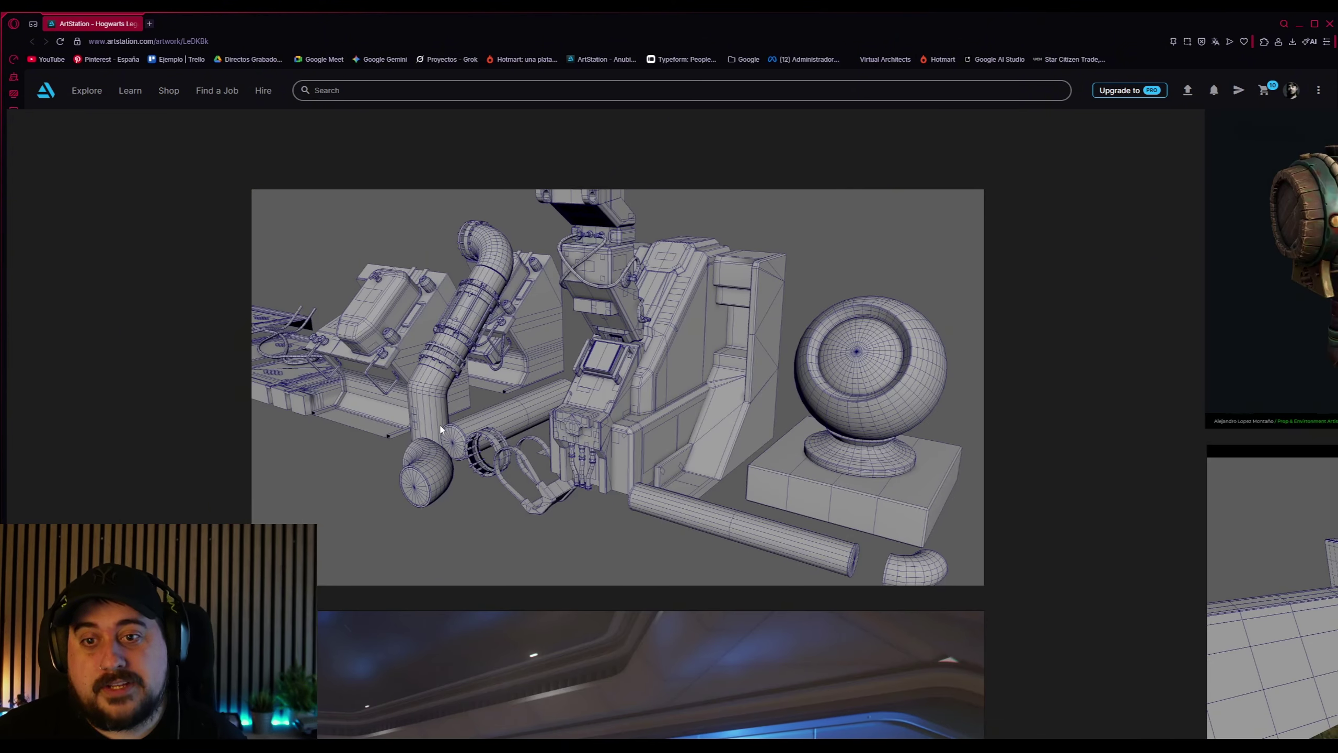
click(594, 388)
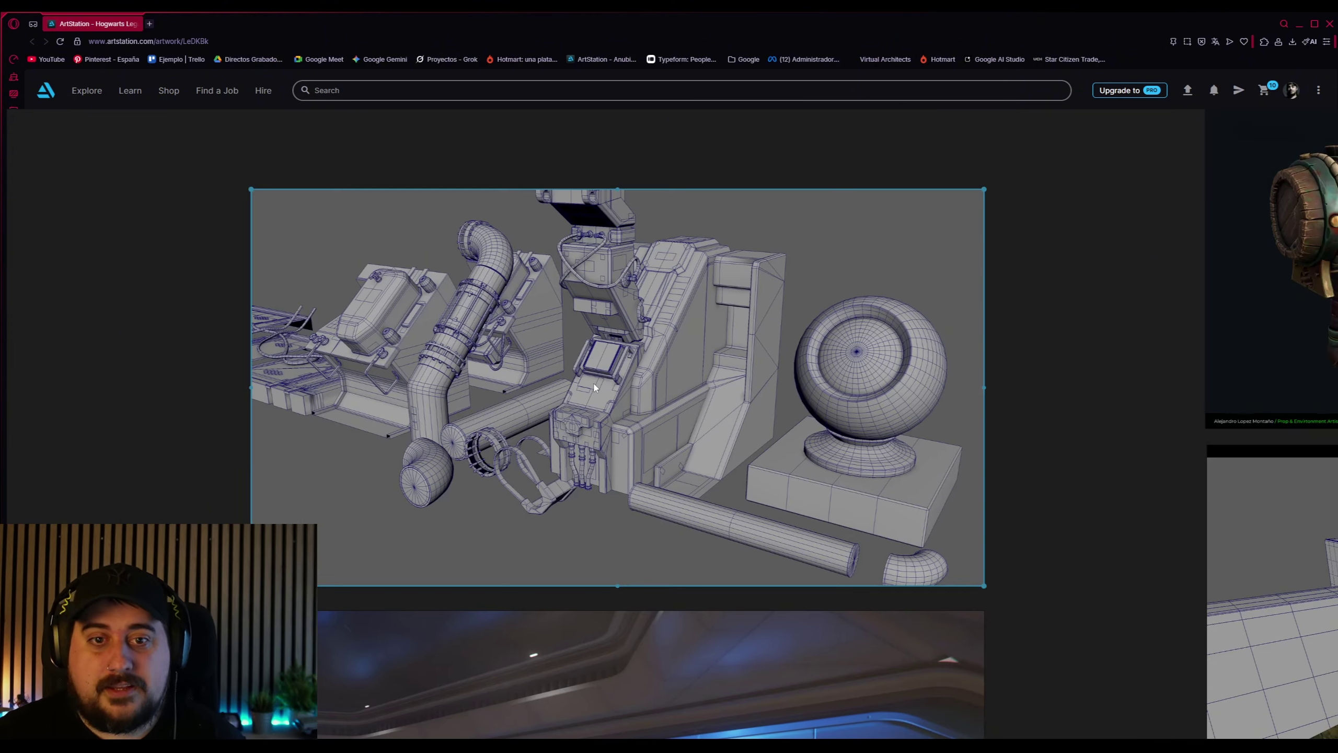
scroll(797, 478, up, 3)
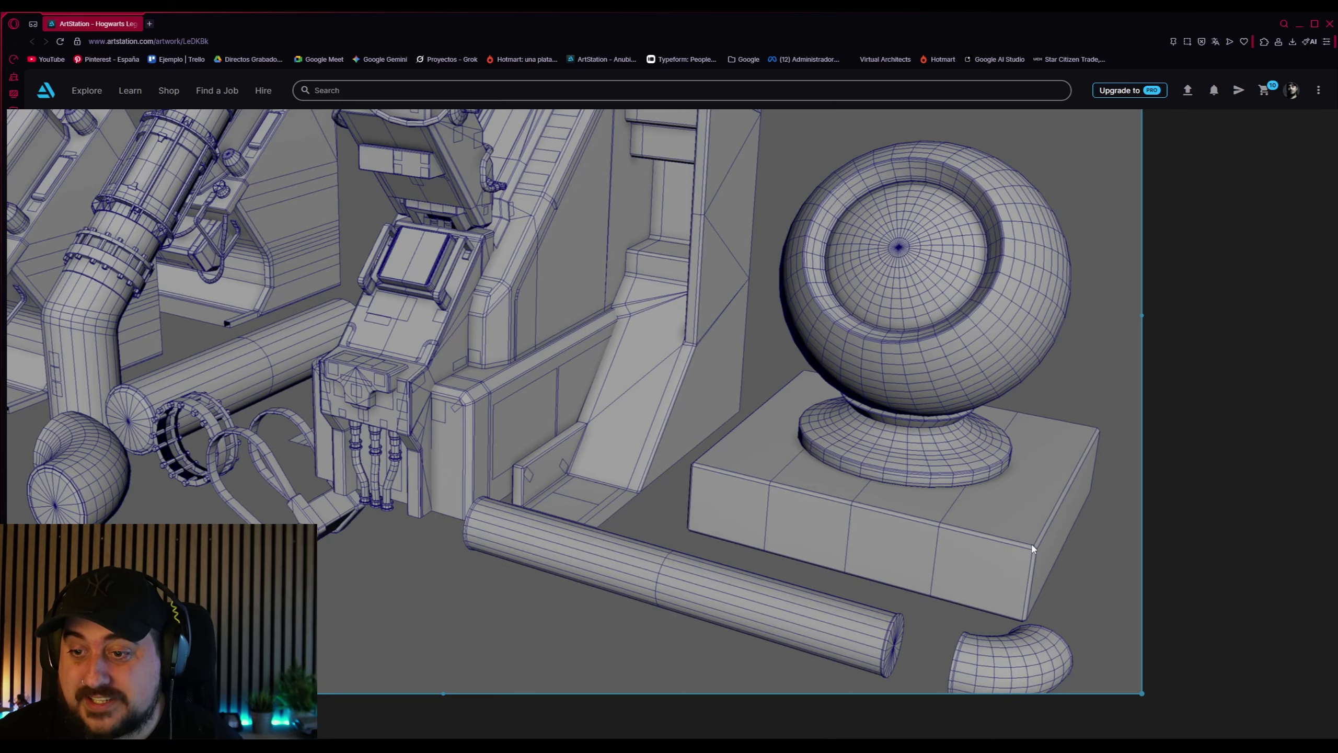
scroll(1032, 549, up, 2)
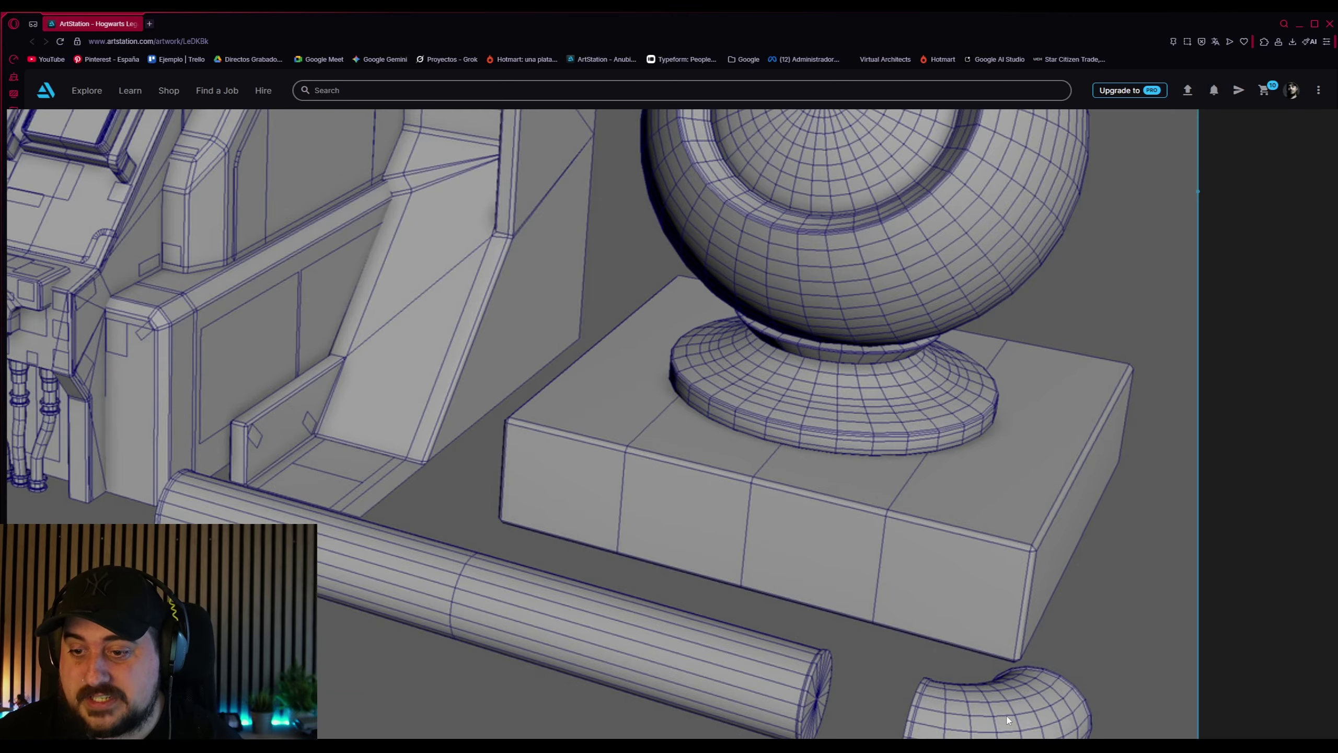
scroll(1011, 686, down, 3)
scroll(645, 538, up, 3)
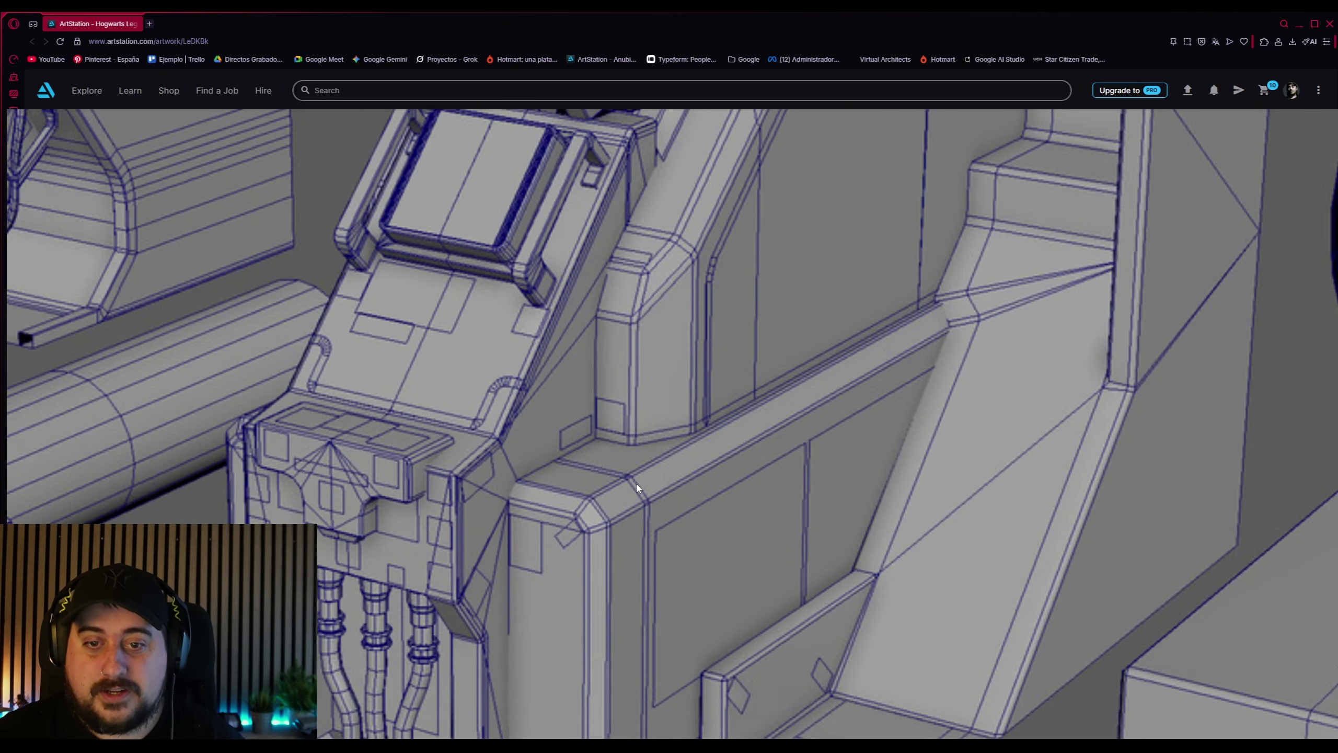
scroll(672, 580, down, 5)
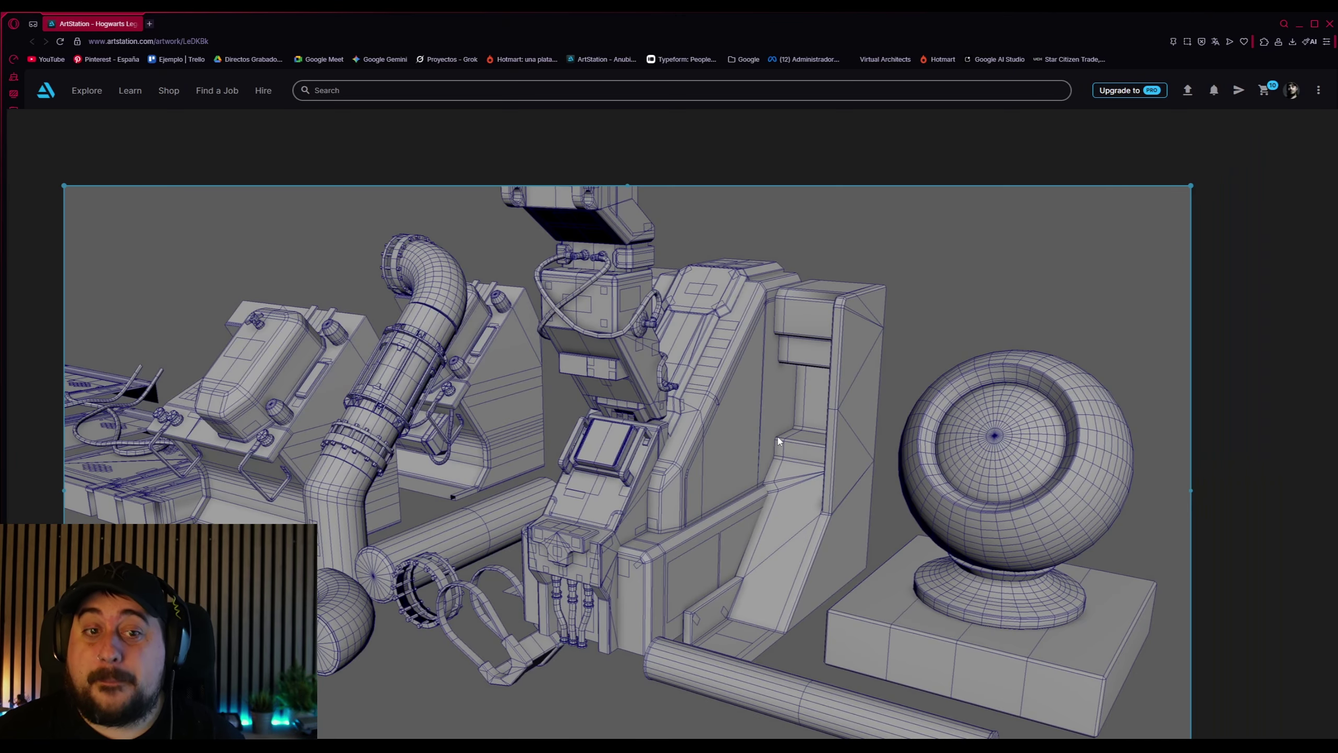
scroll(872, 318, up, 3)
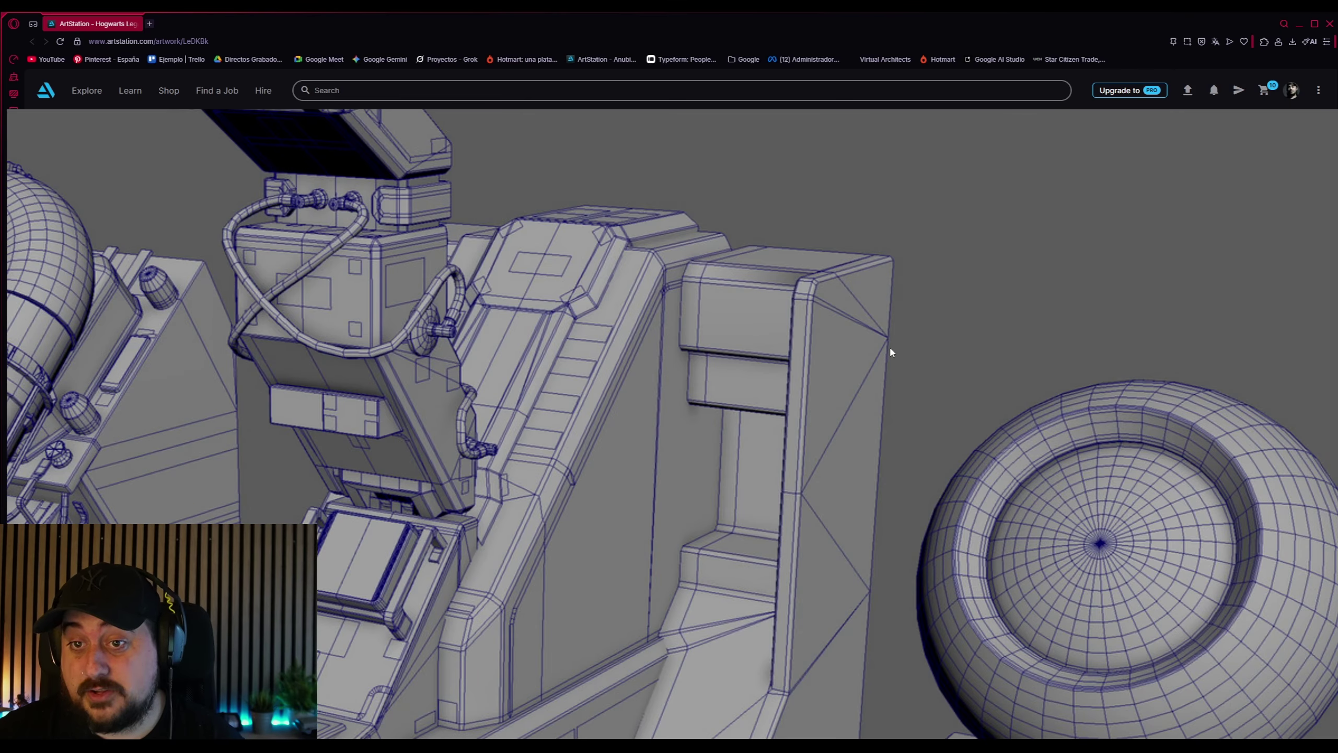
scroll(831, 478, down, 5)
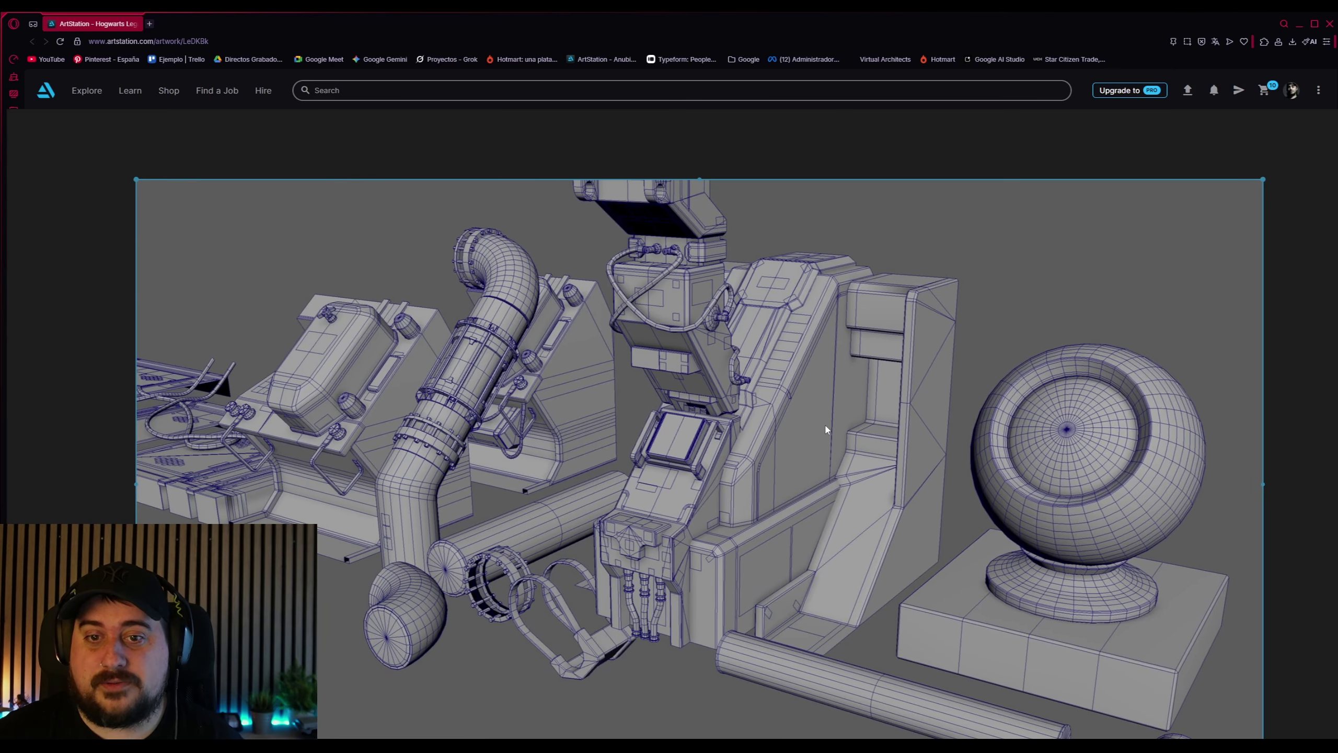
scroll(442, 507, up, 2)
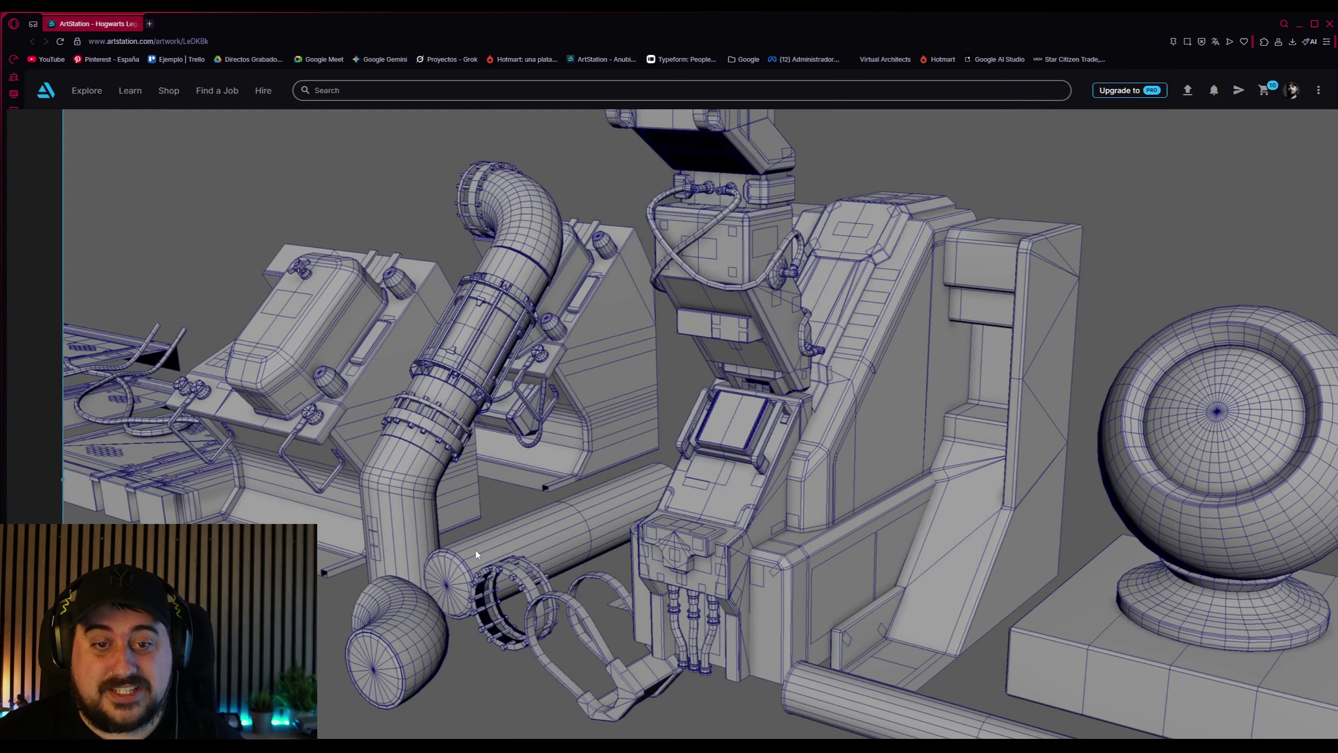
scroll(709, 646, down, 8)
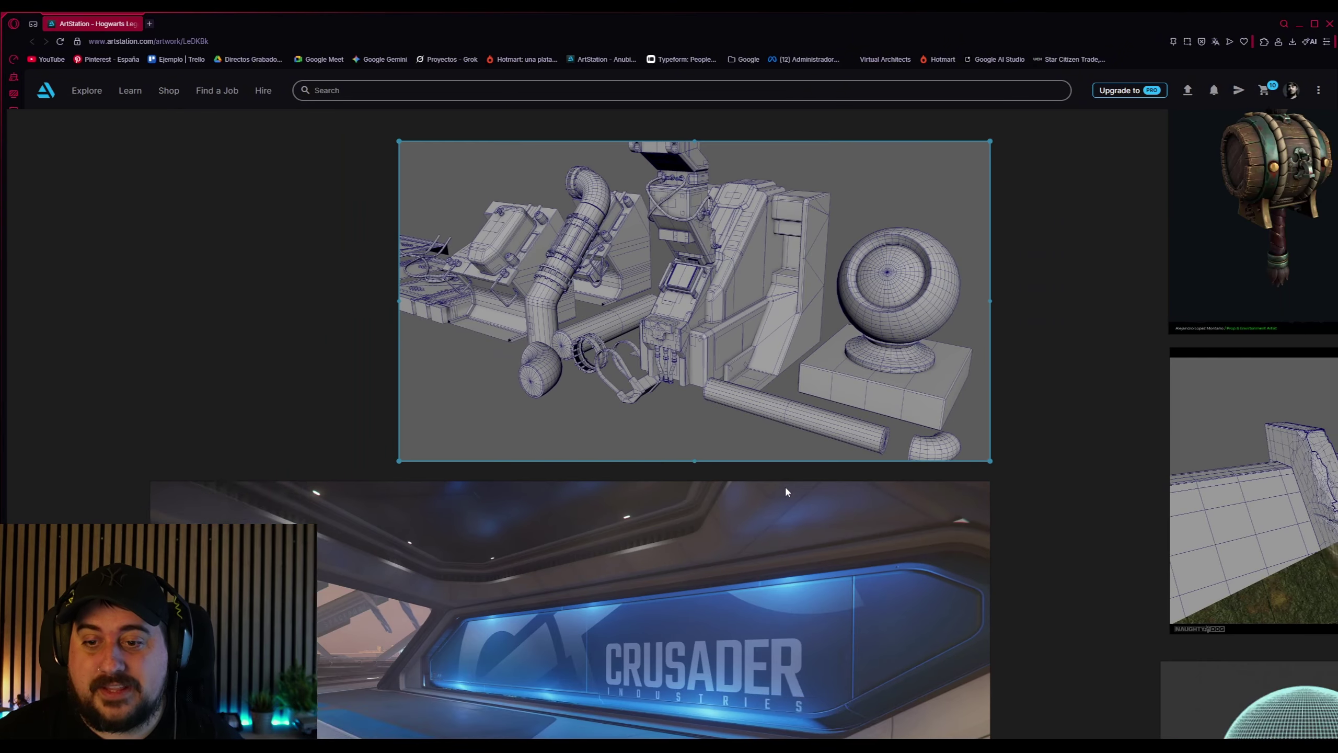
Examine the Crusader Industries interior and the wooden Star Citizen prop, including the bevelled metal edges at the prop's base
scroll(856, 565, down, 3)
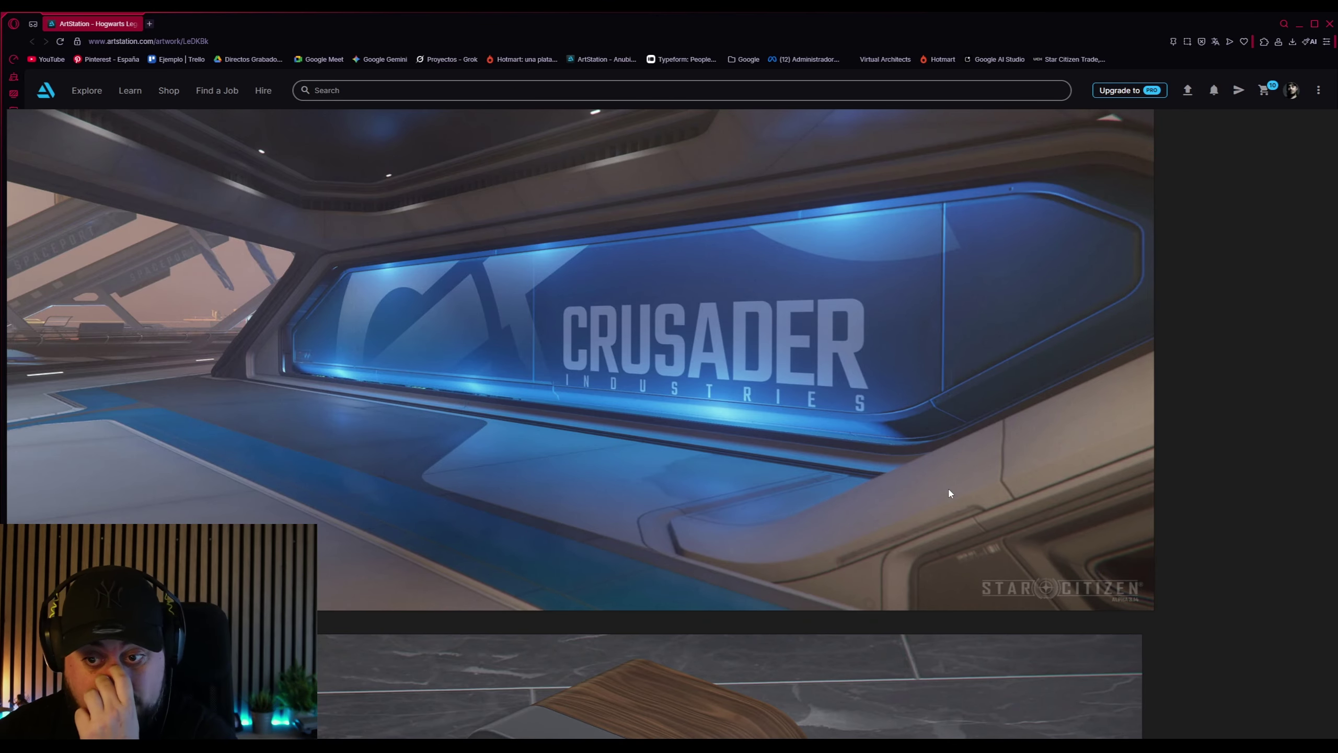
scroll(928, 488, left, 2)
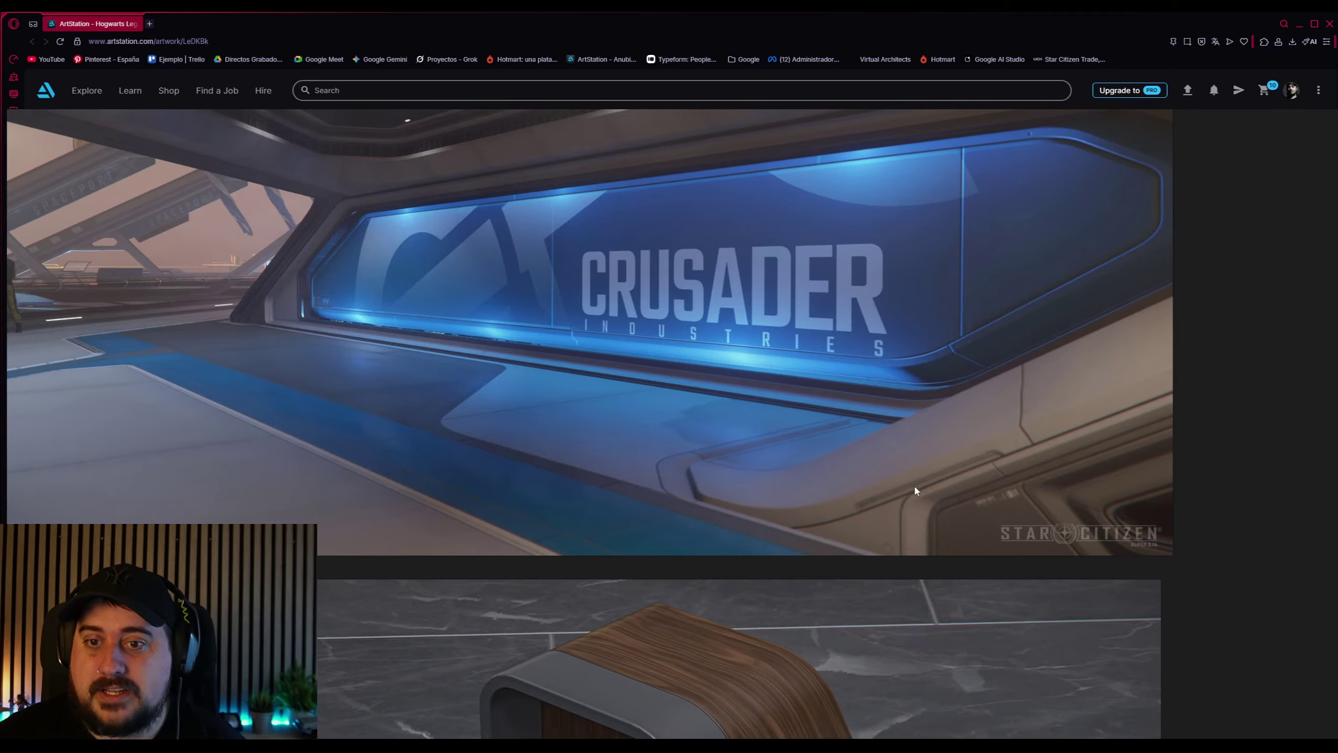
scroll(941, 536, down, 3)
scroll(866, 332, down, 3)
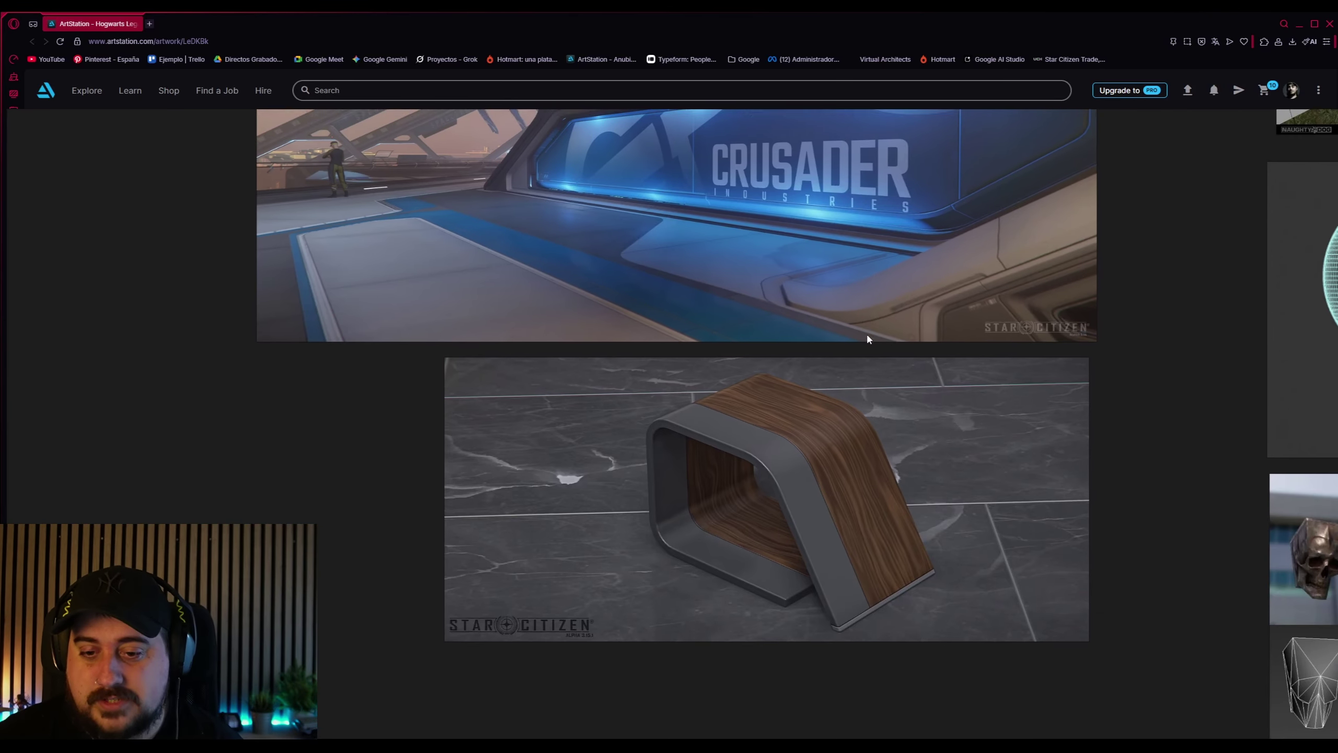
scroll(752, 545, up, 5)
scroll(825, 623, up, 2)
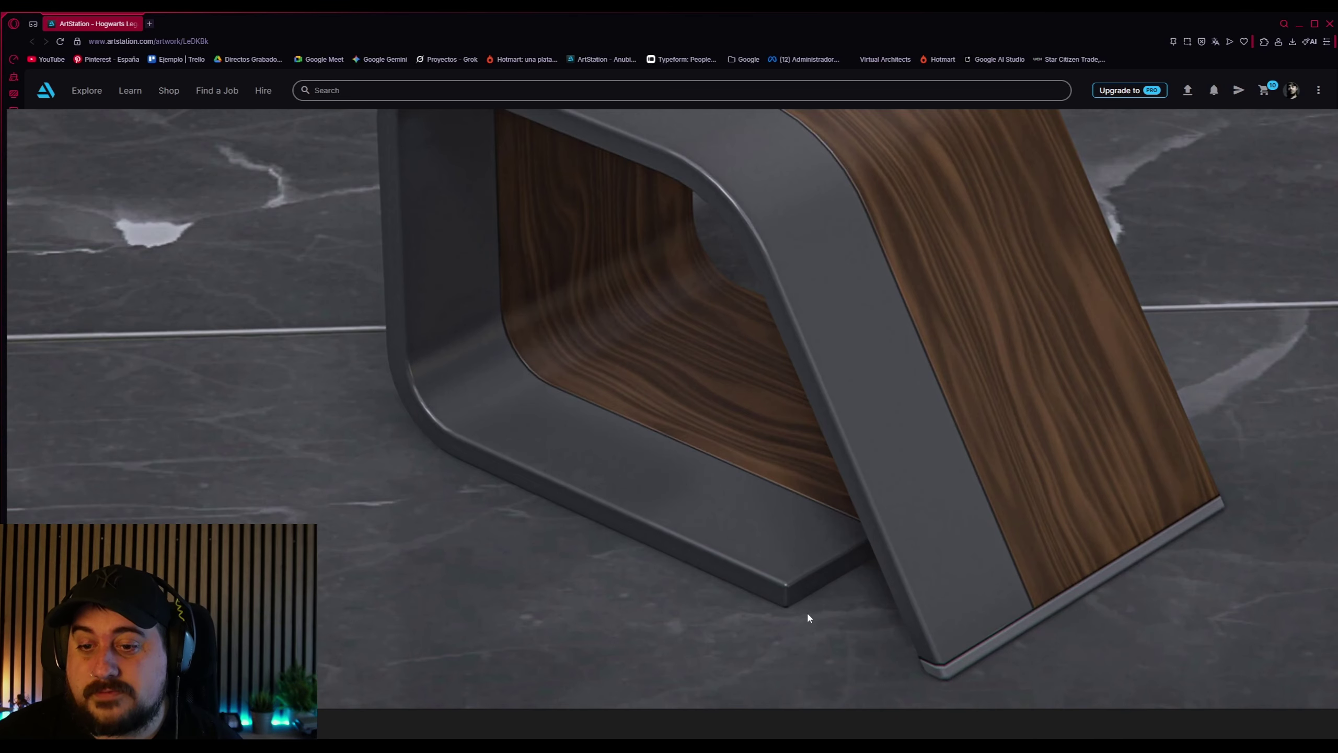
scroll(943, 684, up, 2)
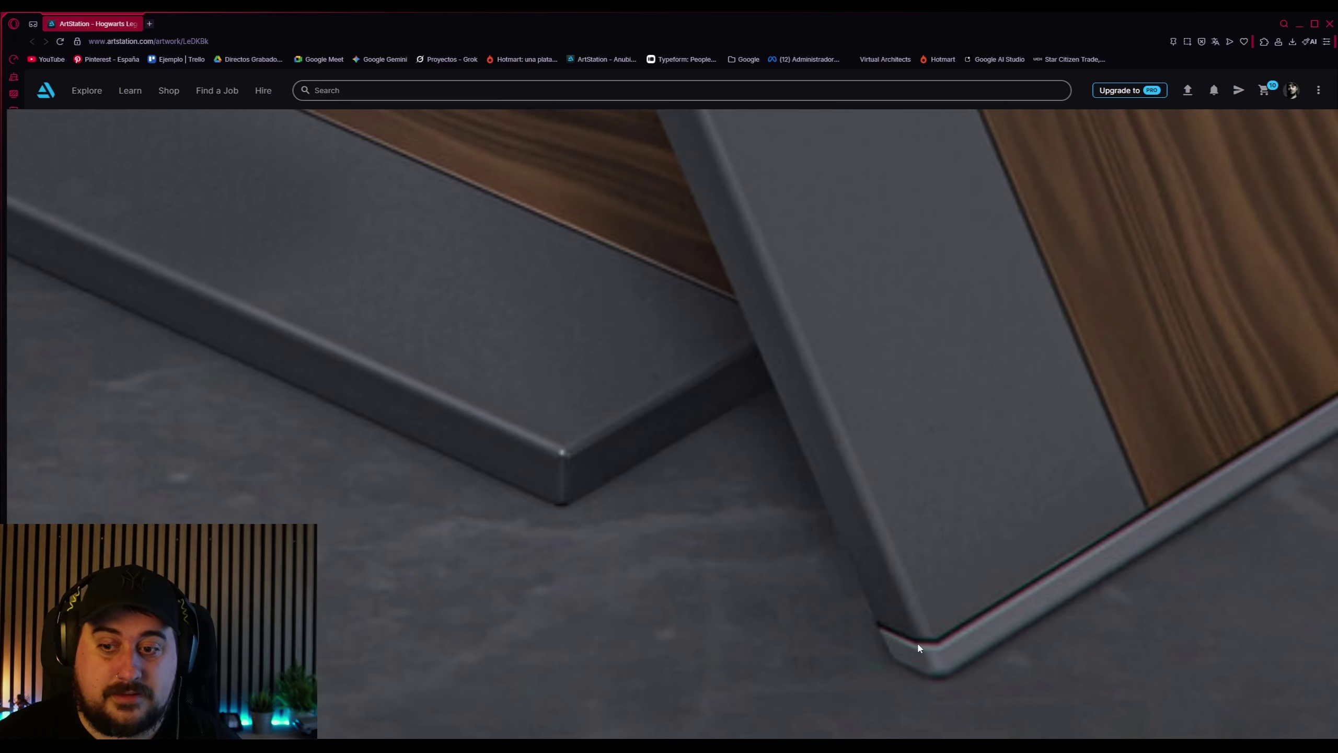
scroll(918, 648, down, 4)
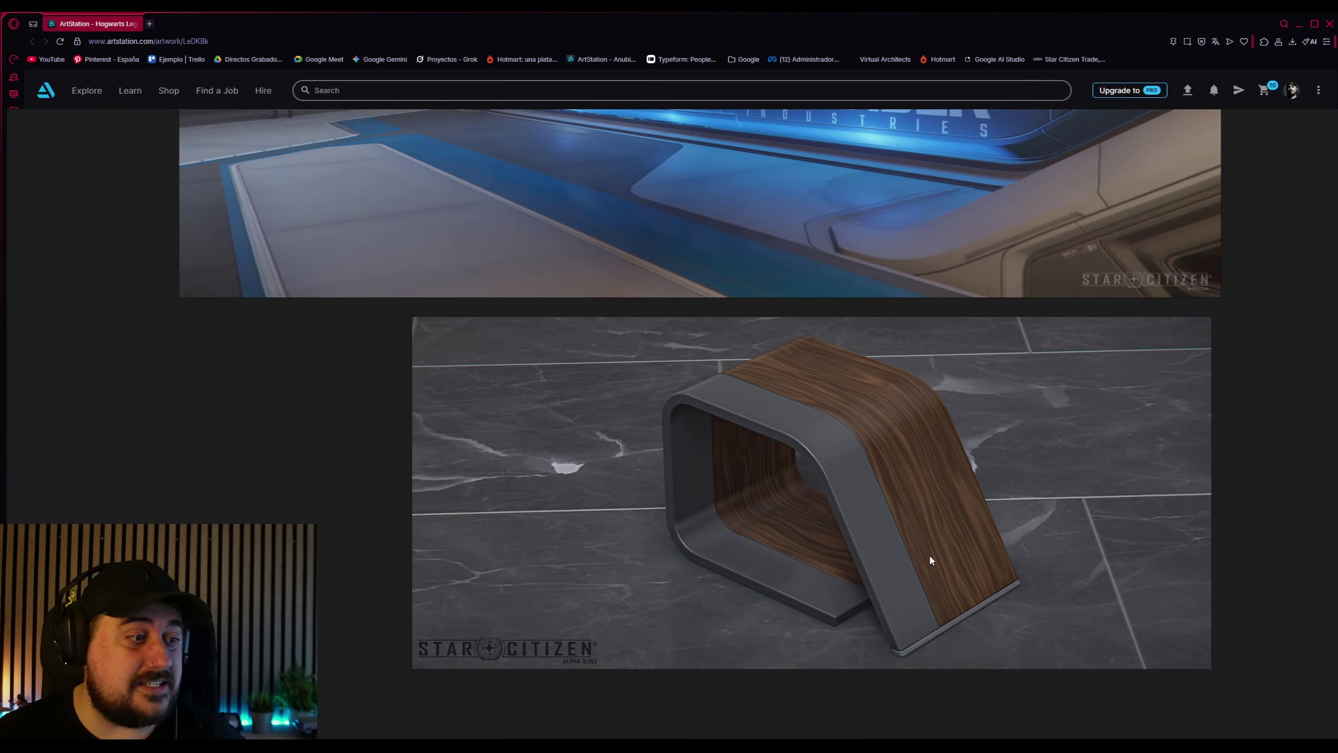
Circle two evenly gridded wireframe areas on the ruined wall reference in green and undo both circles
scroll(928, 554, down, 5)
drag(1179, 359, 679, 417)
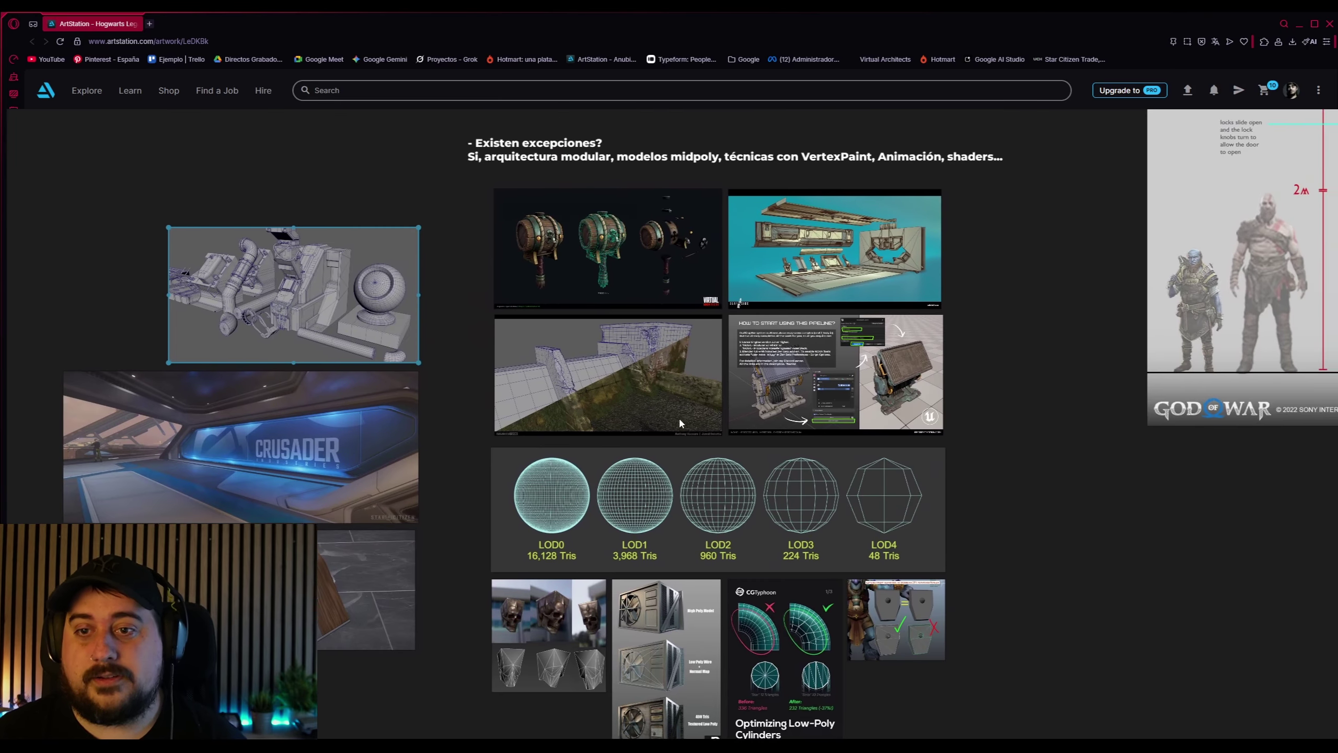
scroll(715, 372, up, 6)
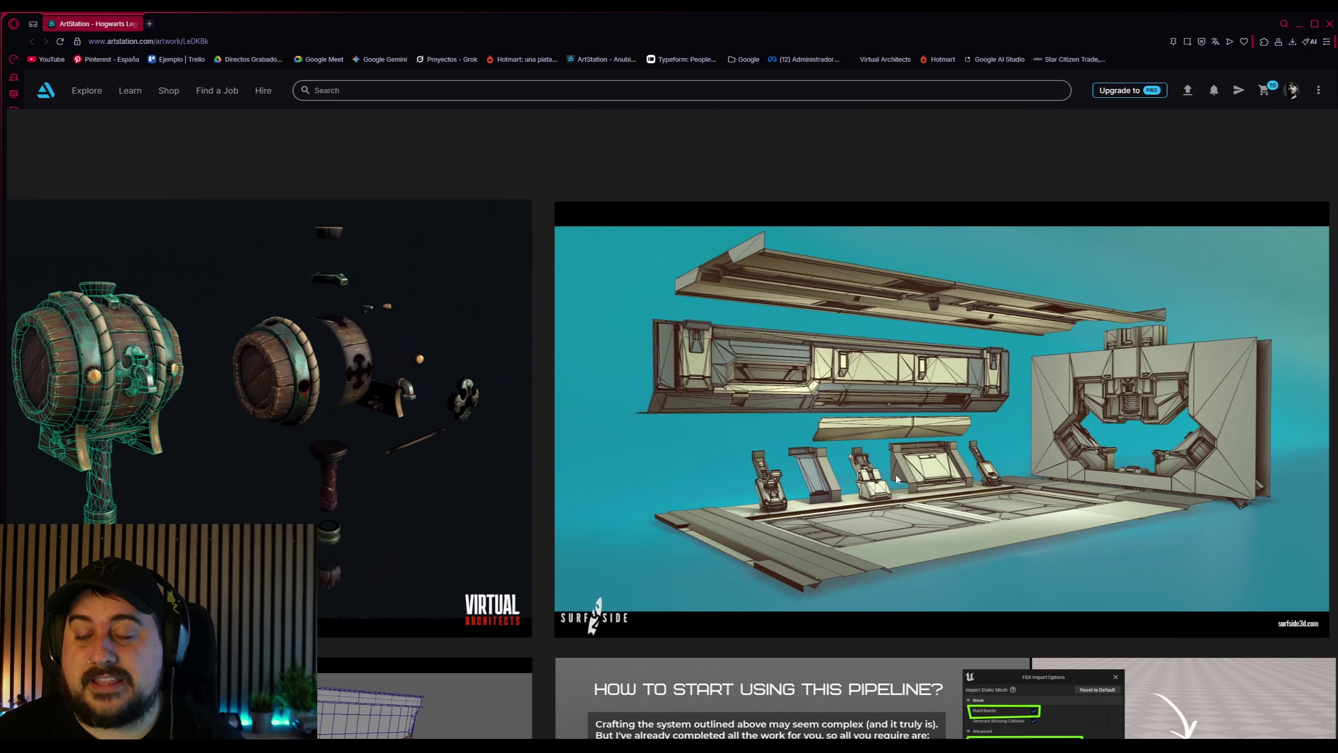
middle_drag(627, 523, 1144, 202)
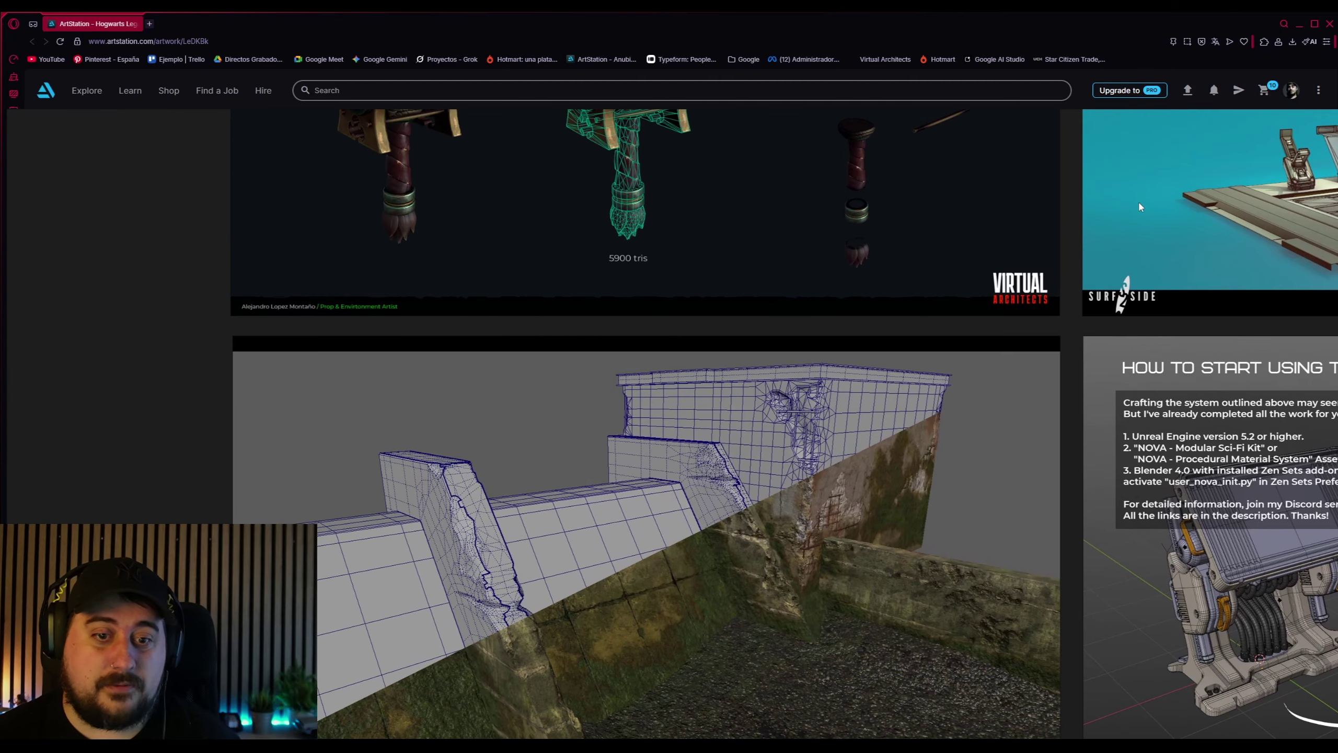
mouse_move(744, 472)
middle_down()
mouse_move(802, 431)
mouse_move(856, 324)
mouse_move(837, 312)
mouse_move(953, 315)
mouse_move(1109, 284)
mouse_move(1009, 299)
mouse_move(767, 377)
middle_up()
scroll(825, 383, up, 1)
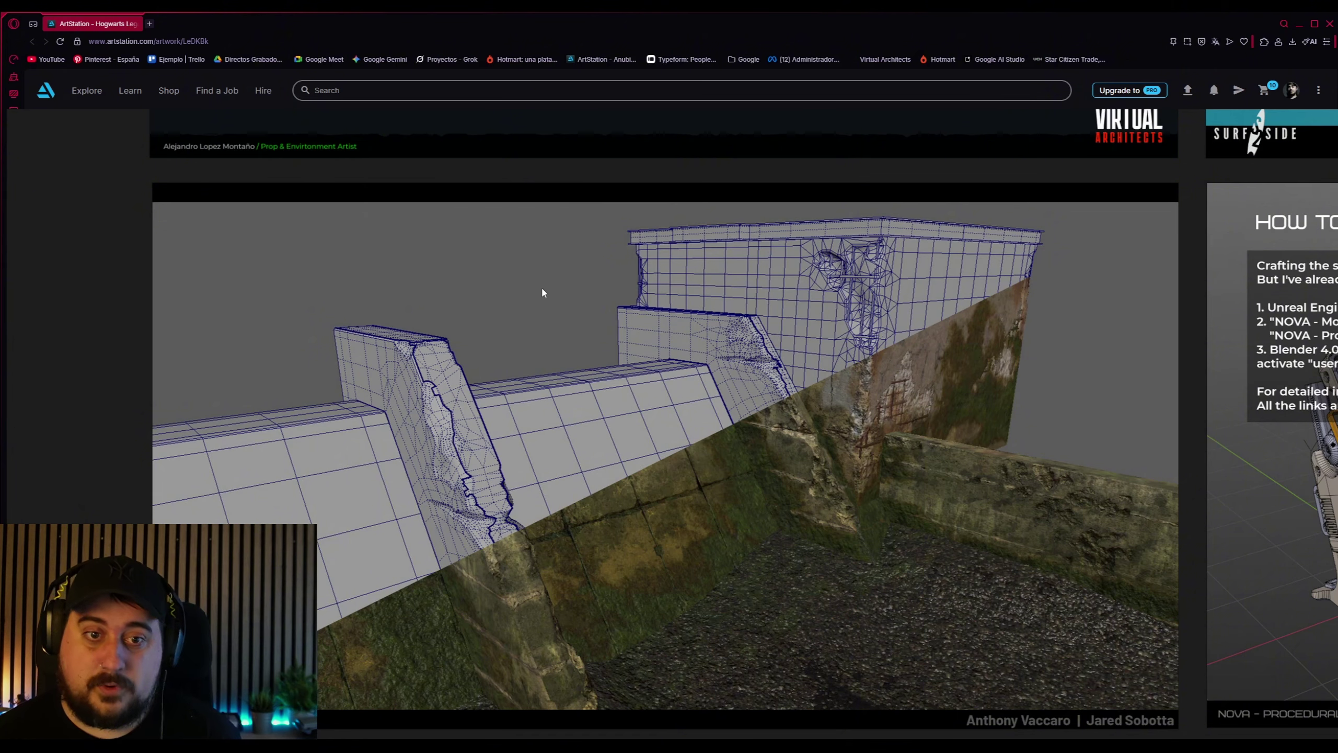
click(526, 347)
mouse_move(387, 358)
mouse_down()
mouse_move(384, 388)
mouse_move(375, 357)
mouse_up()
mouse_move(705, 259)
mouse_down()
mouse_move(669, 263)
mouse_move(767, 263)
mouse_move(733, 266)
mouse_up()
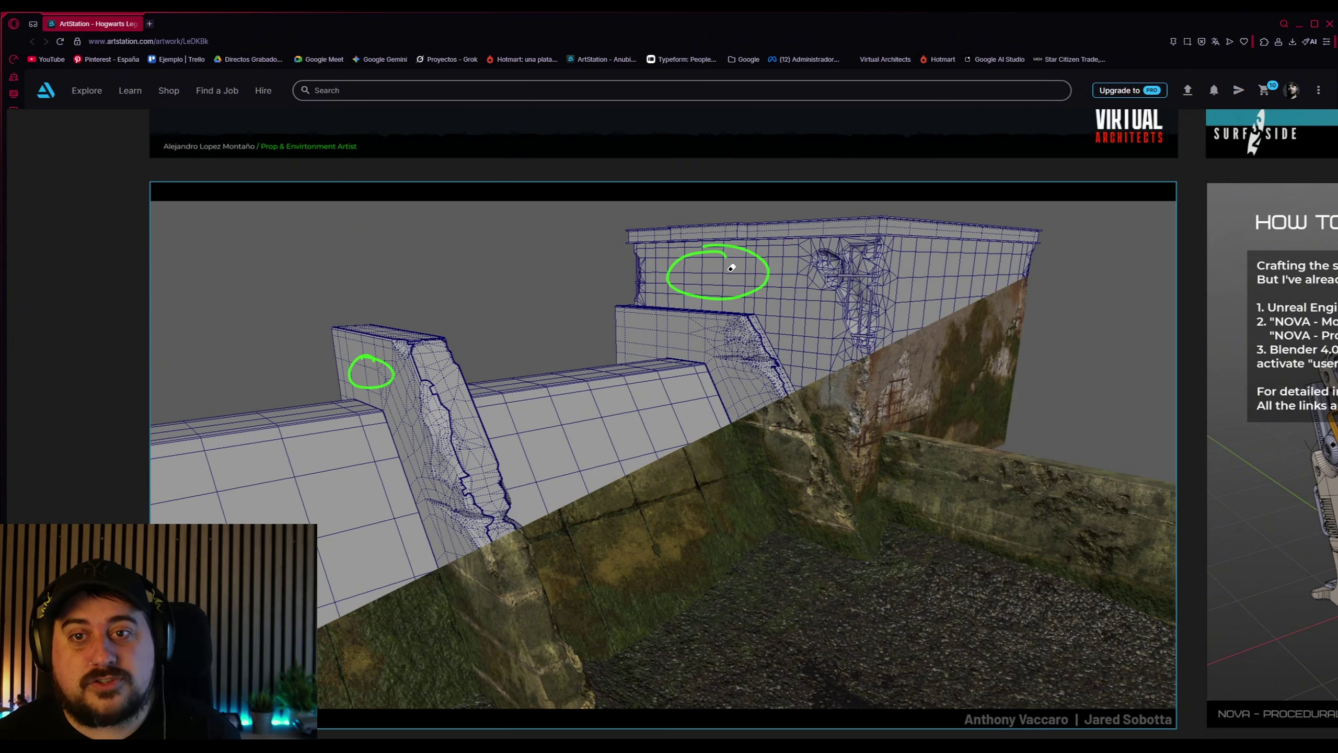
key(ctrl+z)
key(ctrl+z)
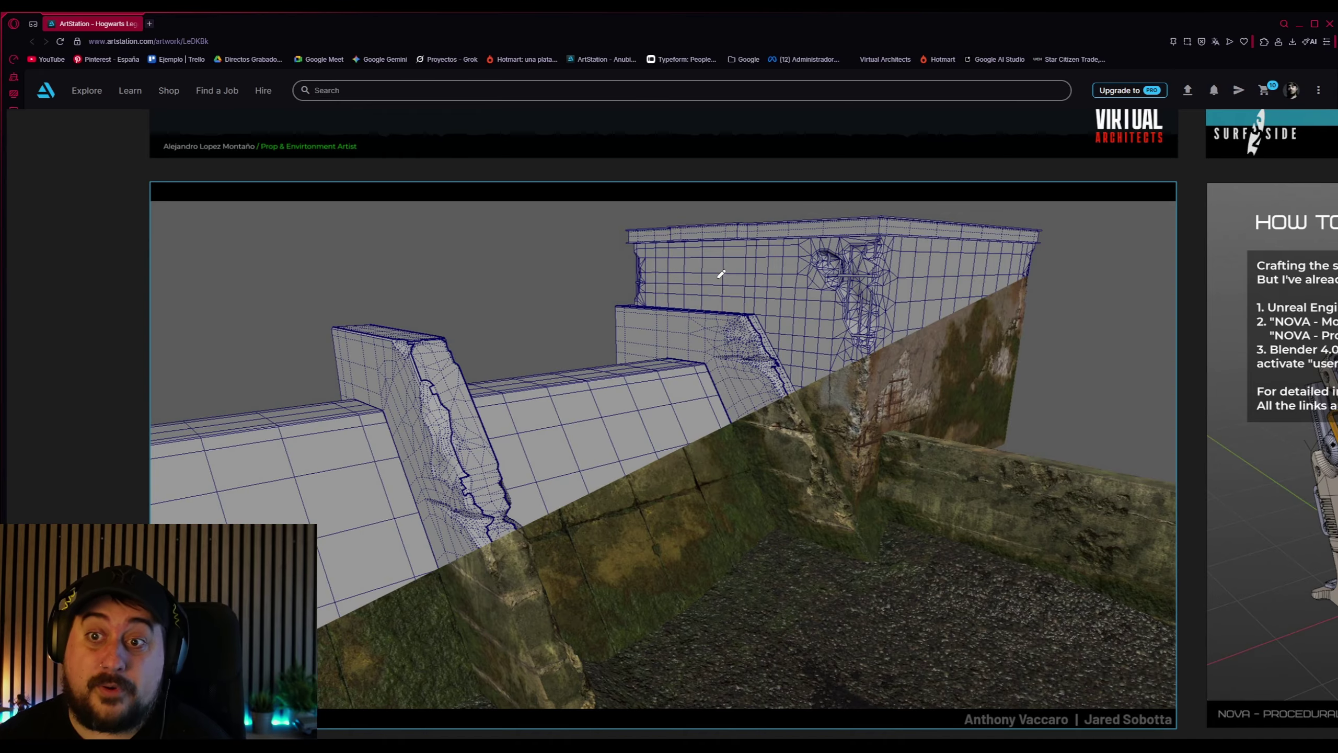
Underline the Vertex Color row of the vertex attribute table in green
scroll(623, 297, up, 15)
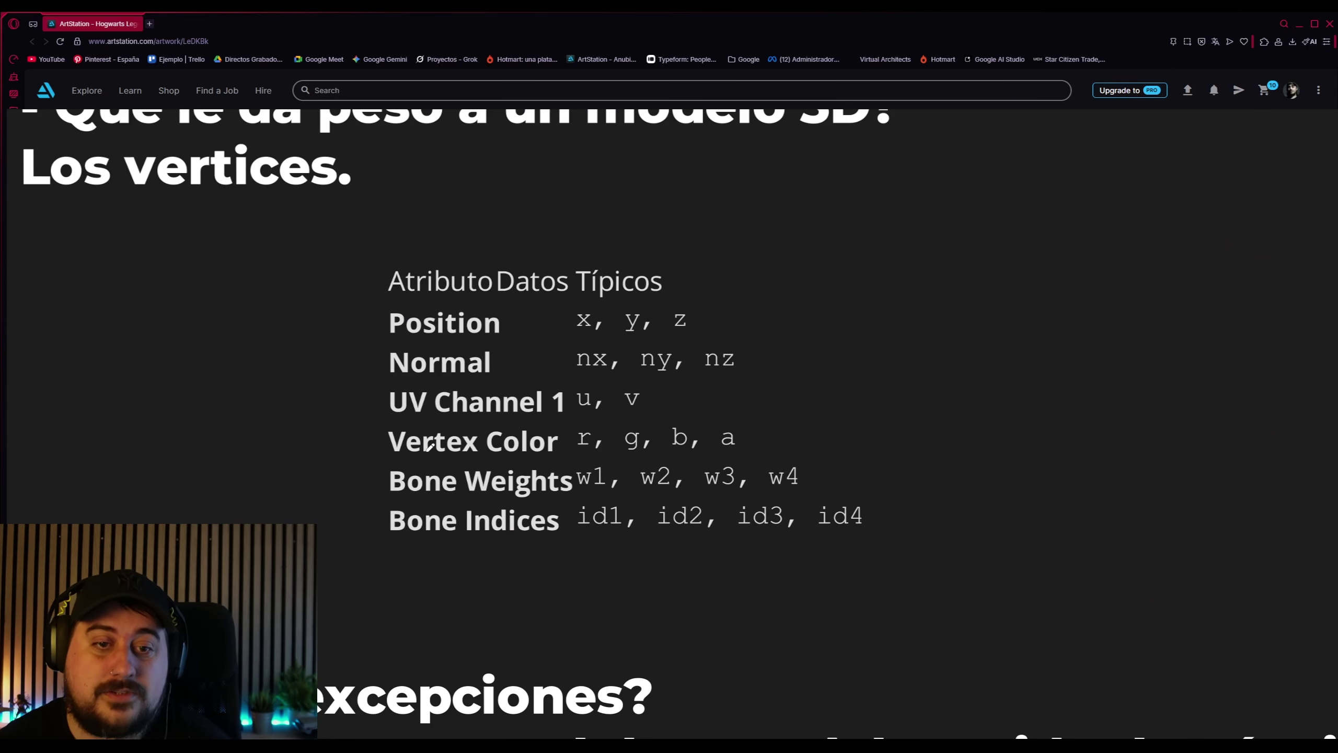
drag(393, 457, 752, 452)
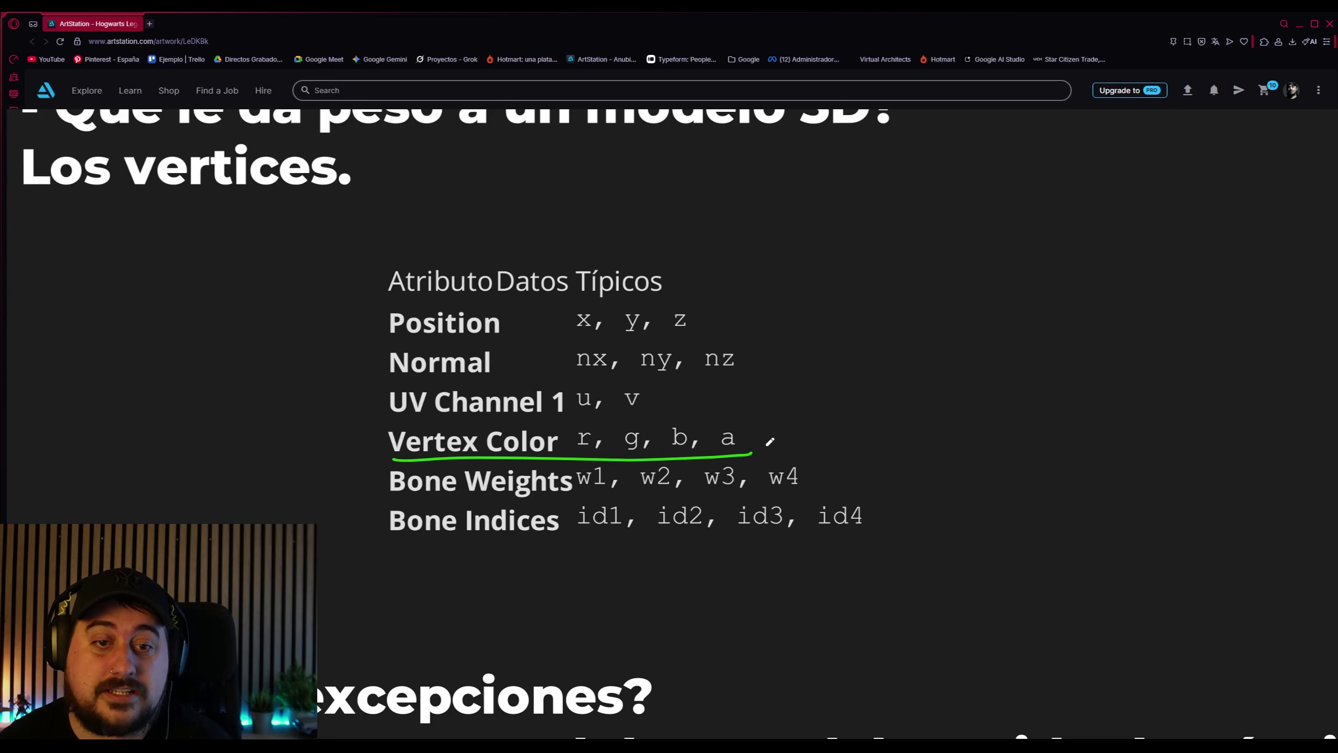
Trace the moss transition on the ruined wall reference's textured corner block with a green stroke
scroll(767, 446, down, 3)
middle_drag(803, 598, 750, 138)
middle_drag(805, 475, 769, 210)
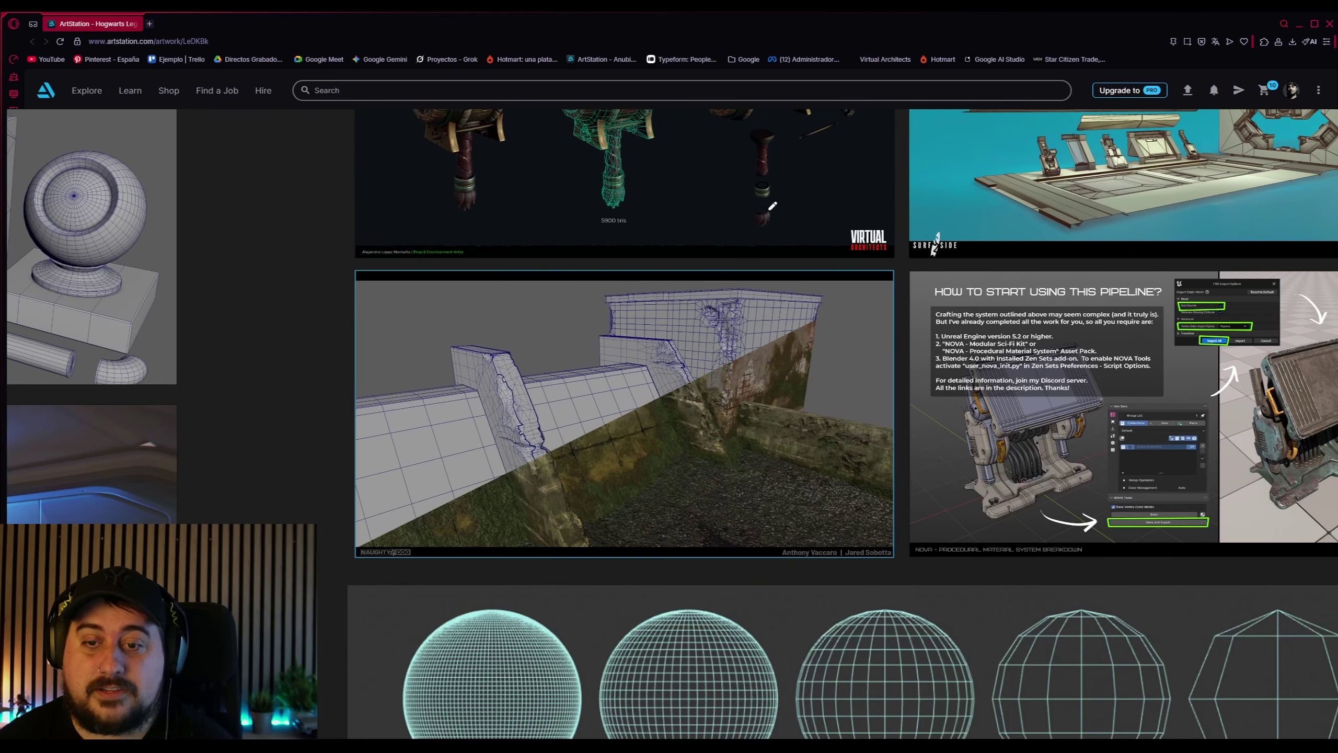
scroll(766, 423, up, 2)
middle_drag(769, 421, 803, 425)
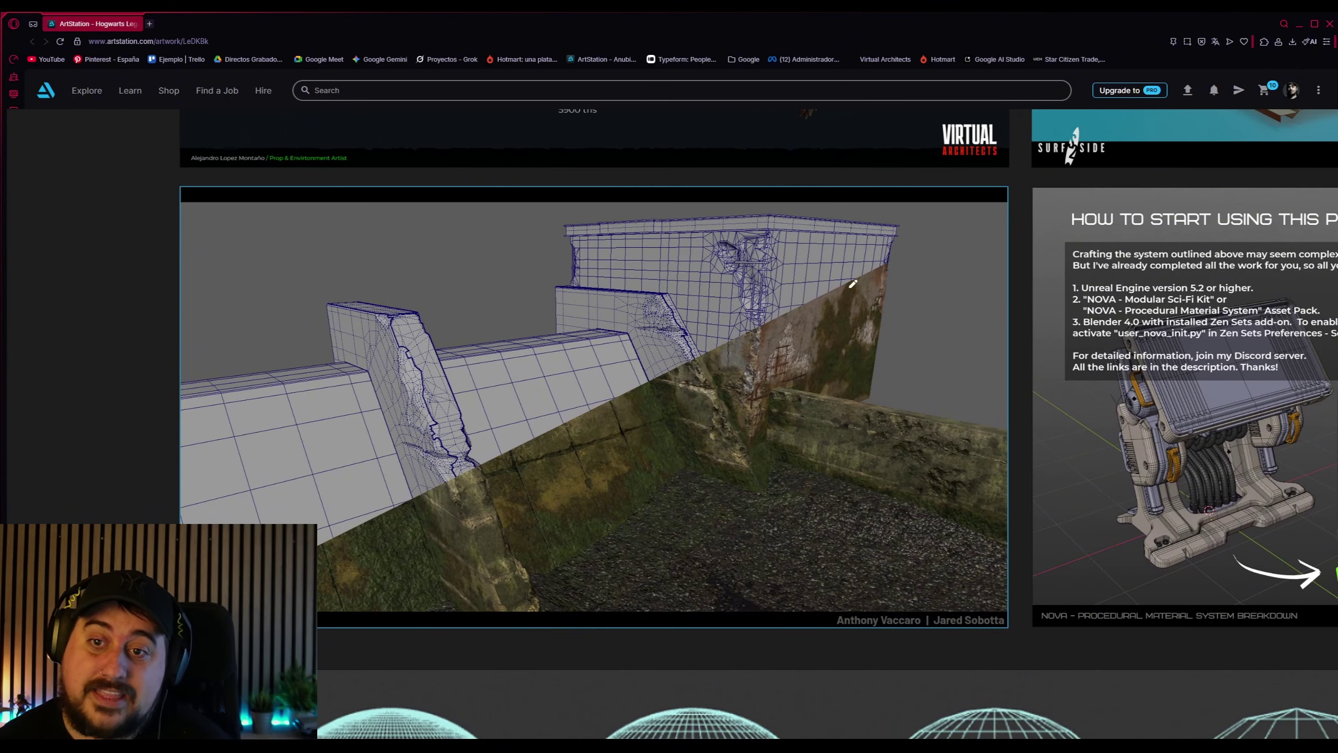
mouse_move(859, 297)
mouse_down()
mouse_move(853, 283)
mouse_move(842, 310)
mouse_move(826, 306)
mouse_move(802, 384)
mouse_move(756, 394)
mouse_up()
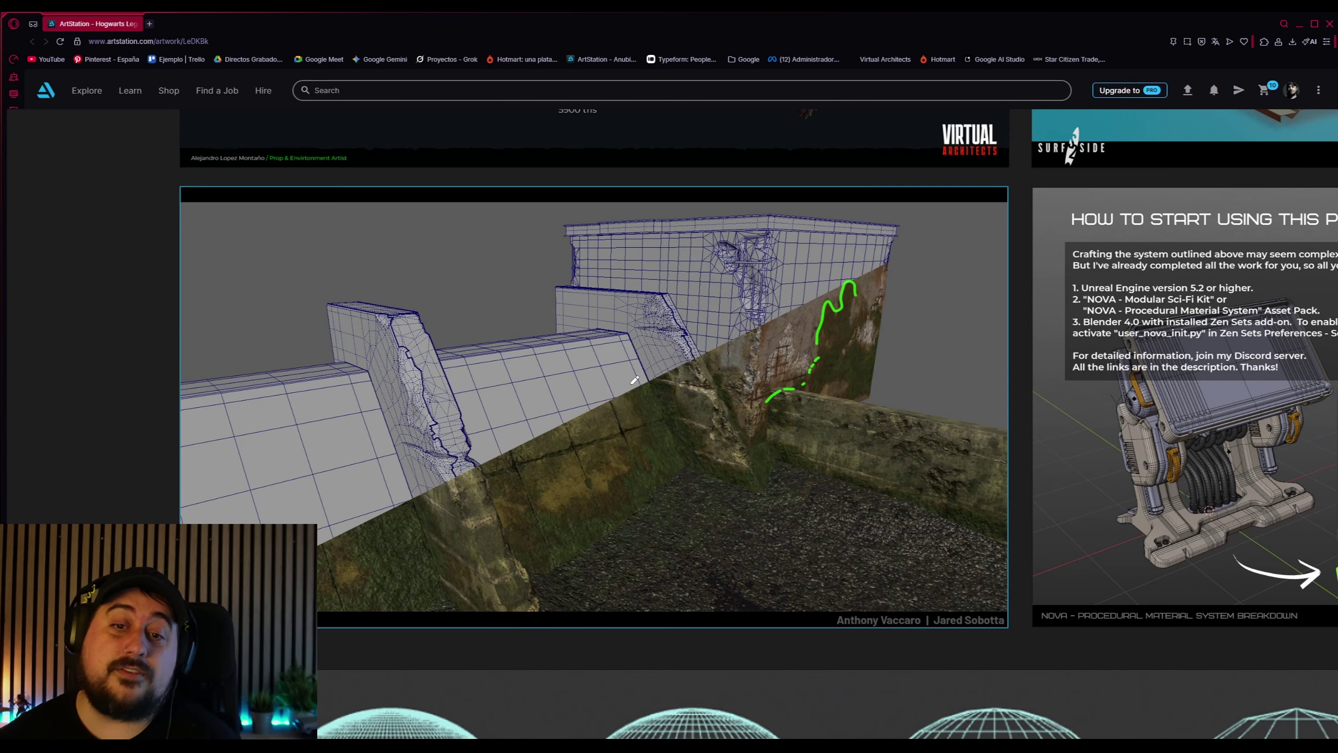
Mark the low wall's moss boundary and two wireframe vertices in green, and erase all green strokes from the ruined wall reference
mouse_move(629, 384)
mouse_down()
mouse_move(641, 453)
mouse_move(619, 489)
mouse_up()
drag(597, 504, 562, 512)
drag(599, 361, 609, 362)
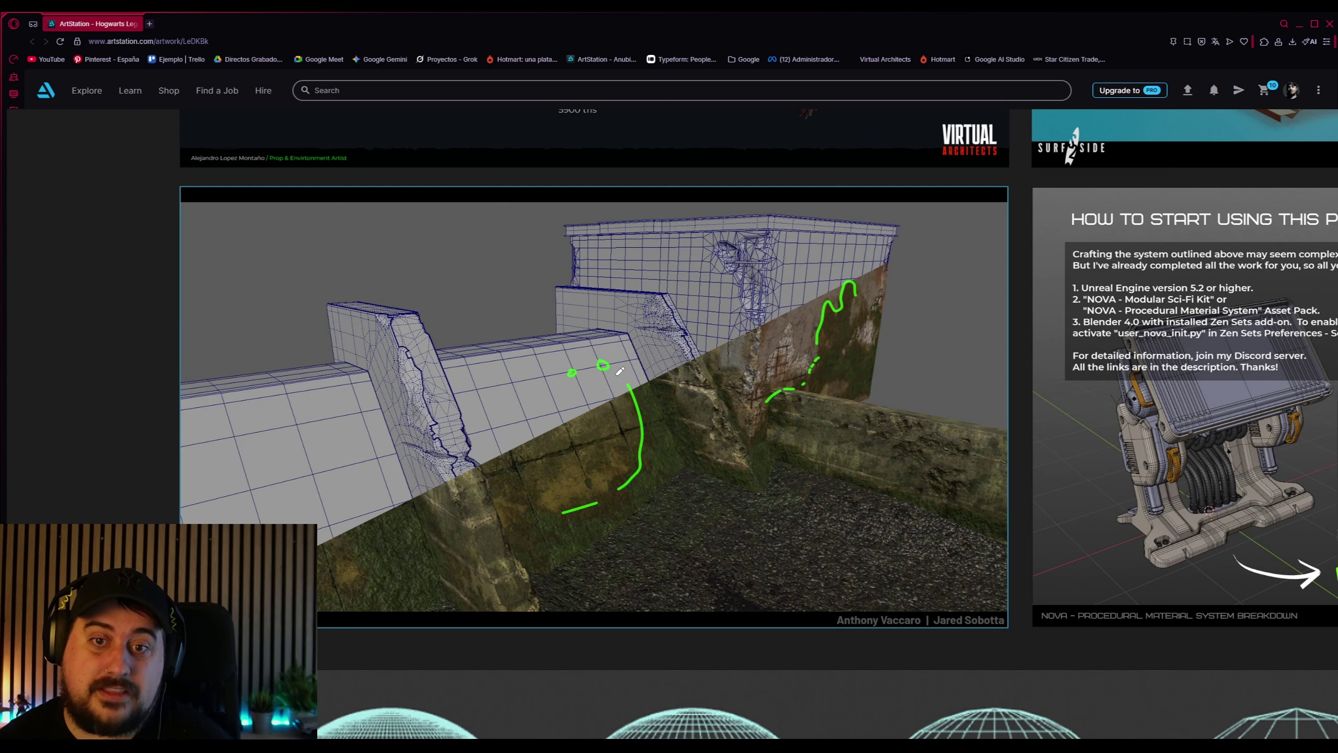
mouse_move(647, 394)
mouse_down()
mouse_move(647, 488)
mouse_move(627, 498)
mouse_up()
mouse_move(628, 416)
right_down()
mouse_move(629, 374)
mouse_move(575, 374)
mouse_move(591, 509)
right_up()
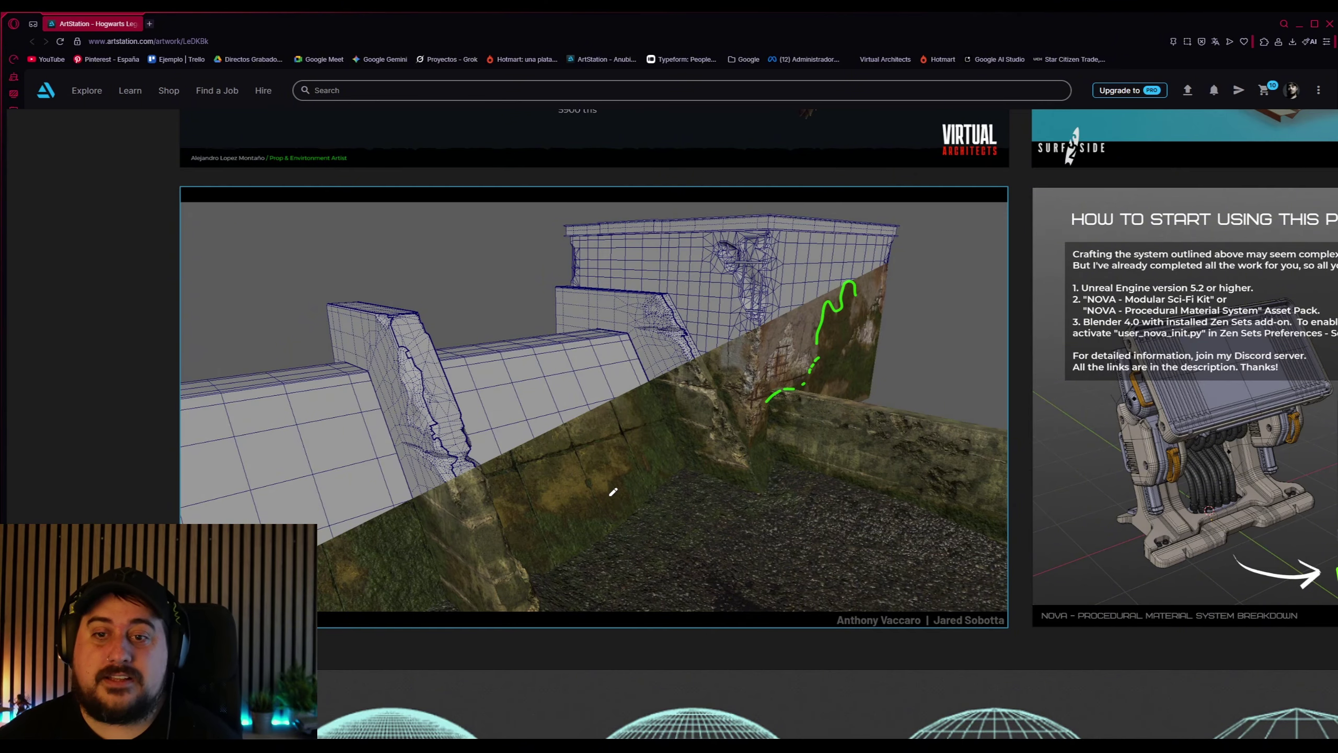
mouse_move(766, 402)
right_down()
mouse_move(821, 361)
mouse_move(823, 327)
right_up()
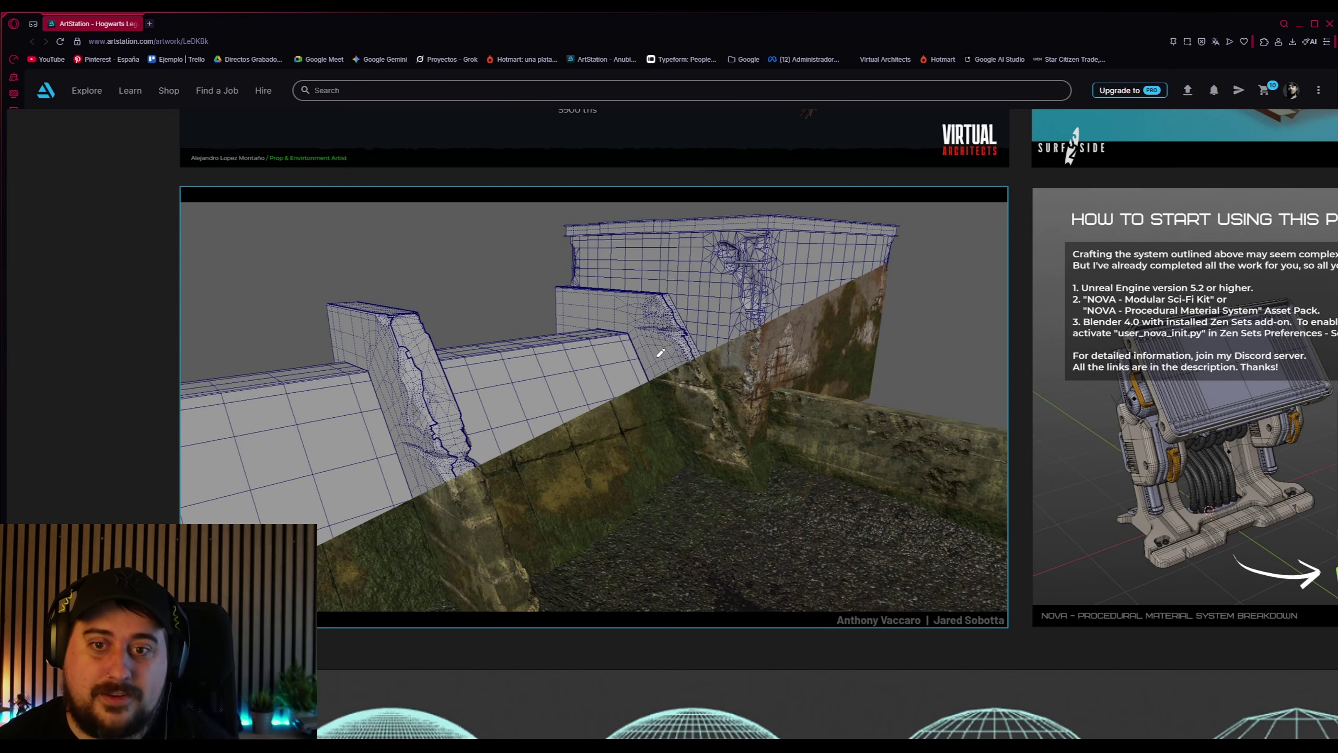
mouse_move(672, 394)
mouse_down()
mouse_move(652, 371)
mouse_move(628, 399)
mouse_move(632, 458)
mouse_move(555, 501)
mouse_move(495, 471)
mouse_up()
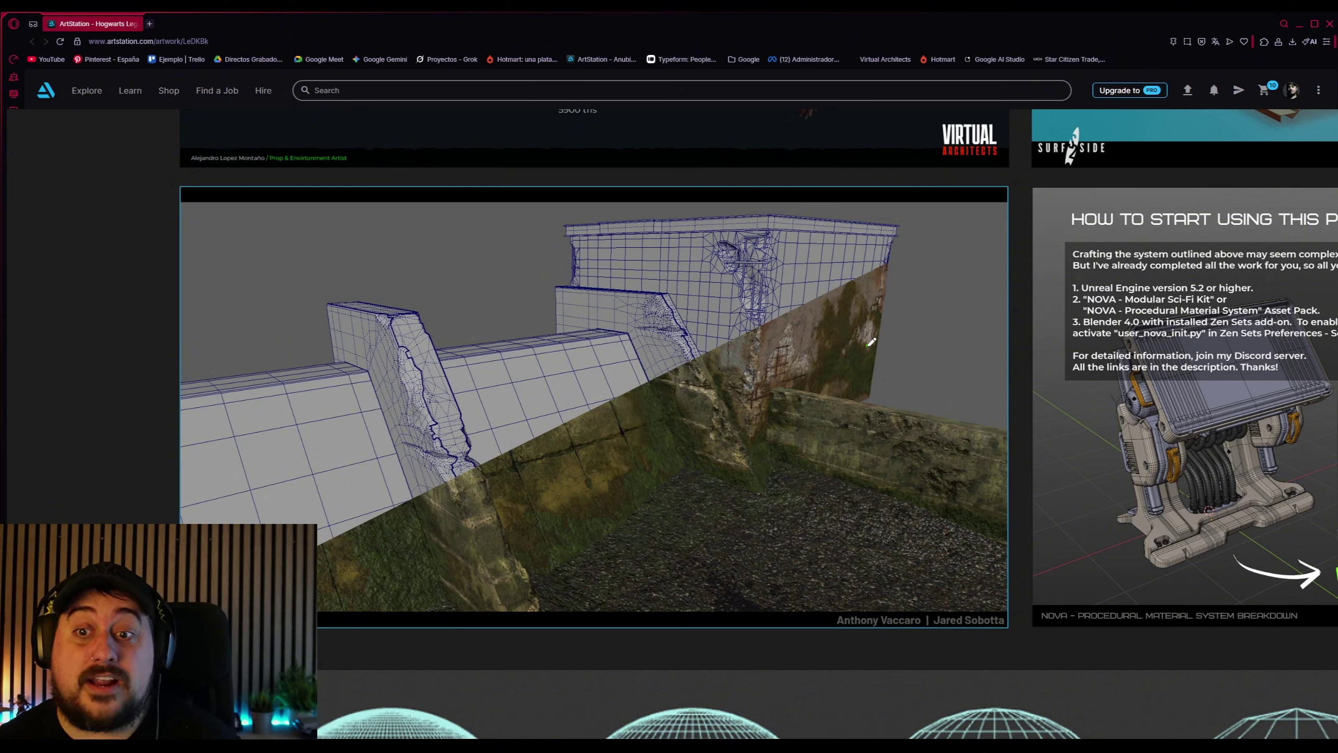
drag(870, 344, 822, 309)
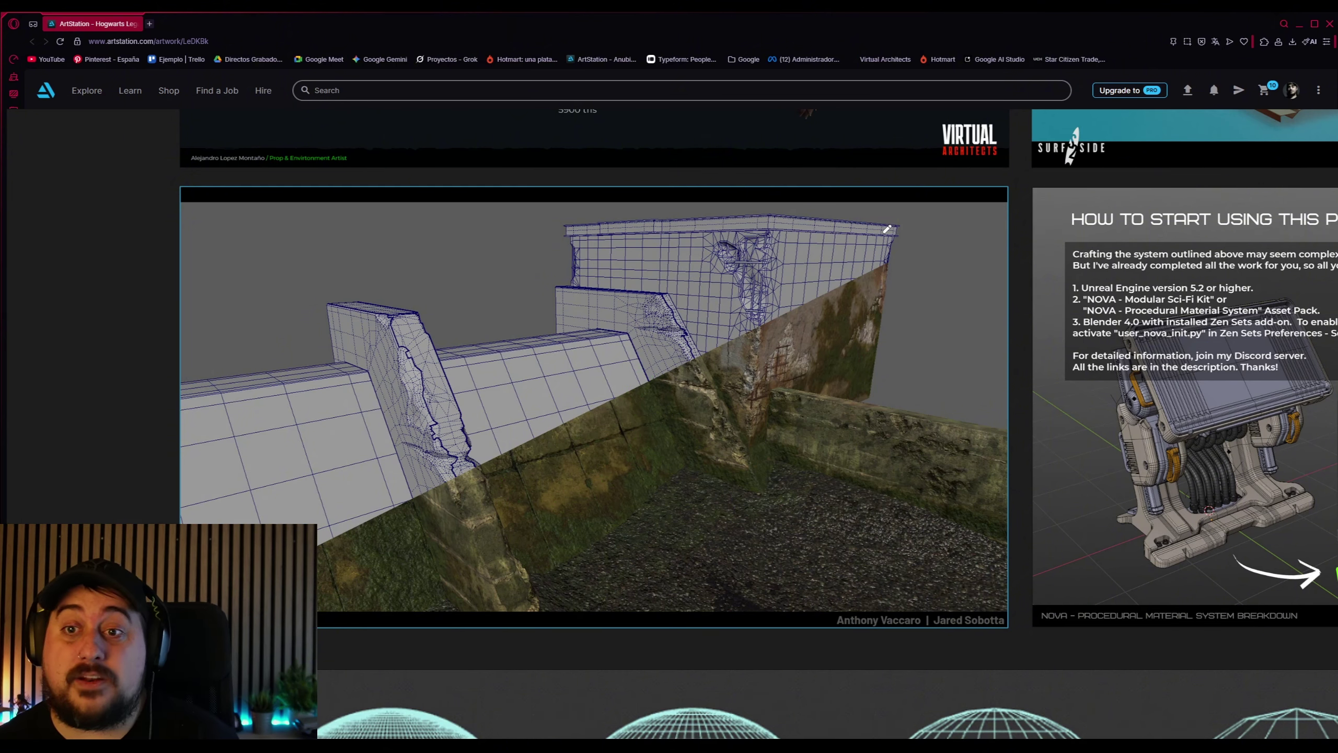
Mark spots on the ruined wall reference's upper corner block in green and erase the strokes
mouse_move(891, 231)
mouse_down()
mouse_move(694, 228)
mouse_move(559, 315)
mouse_move(627, 454)
mouse_move(779, 457)
mouse_move(859, 405)
mouse_move(900, 245)
mouse_up()
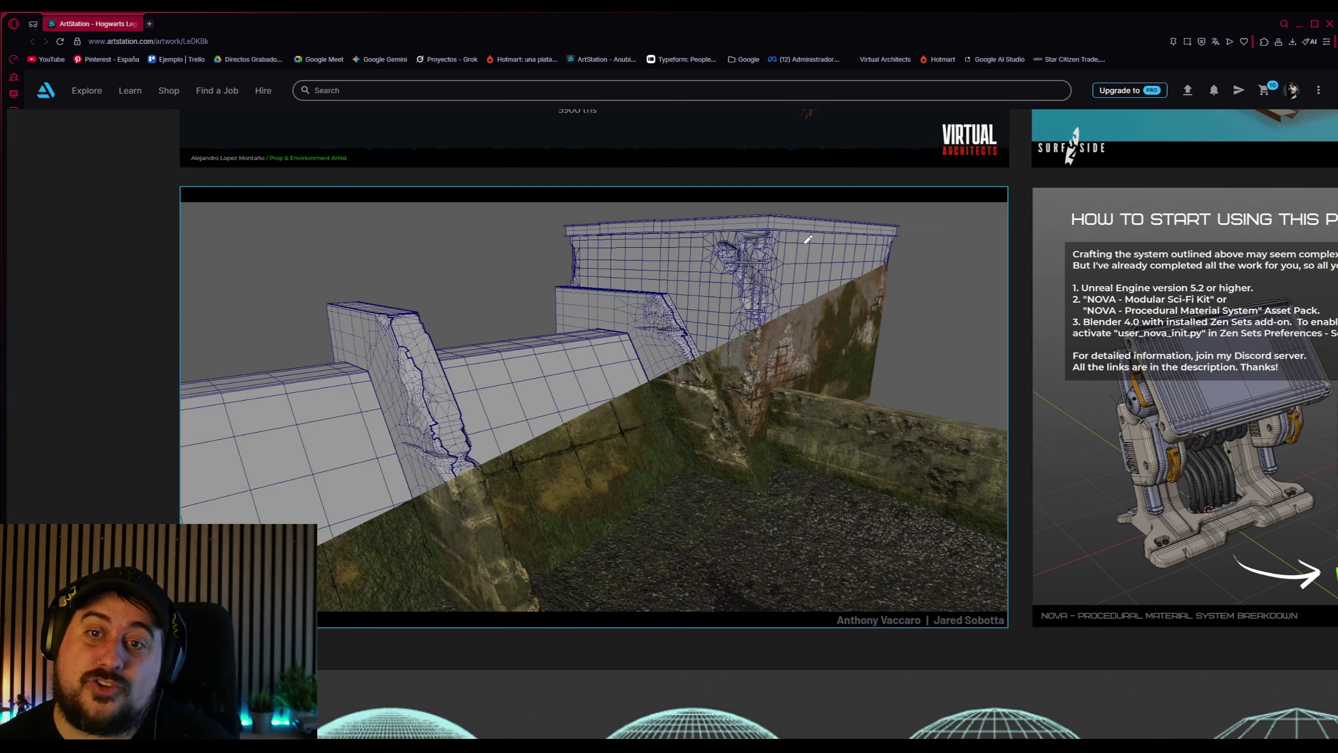
mouse_move(812, 245)
mouse_down()
mouse_move(797, 313)
mouse_move(850, 243)
mouse_move(886, 245)
mouse_move(819, 297)
mouse_move(834, 306)
mouse_move(849, 285)
mouse_move(861, 333)
mouse_up()
right_drag(848, 328, 830, 346)
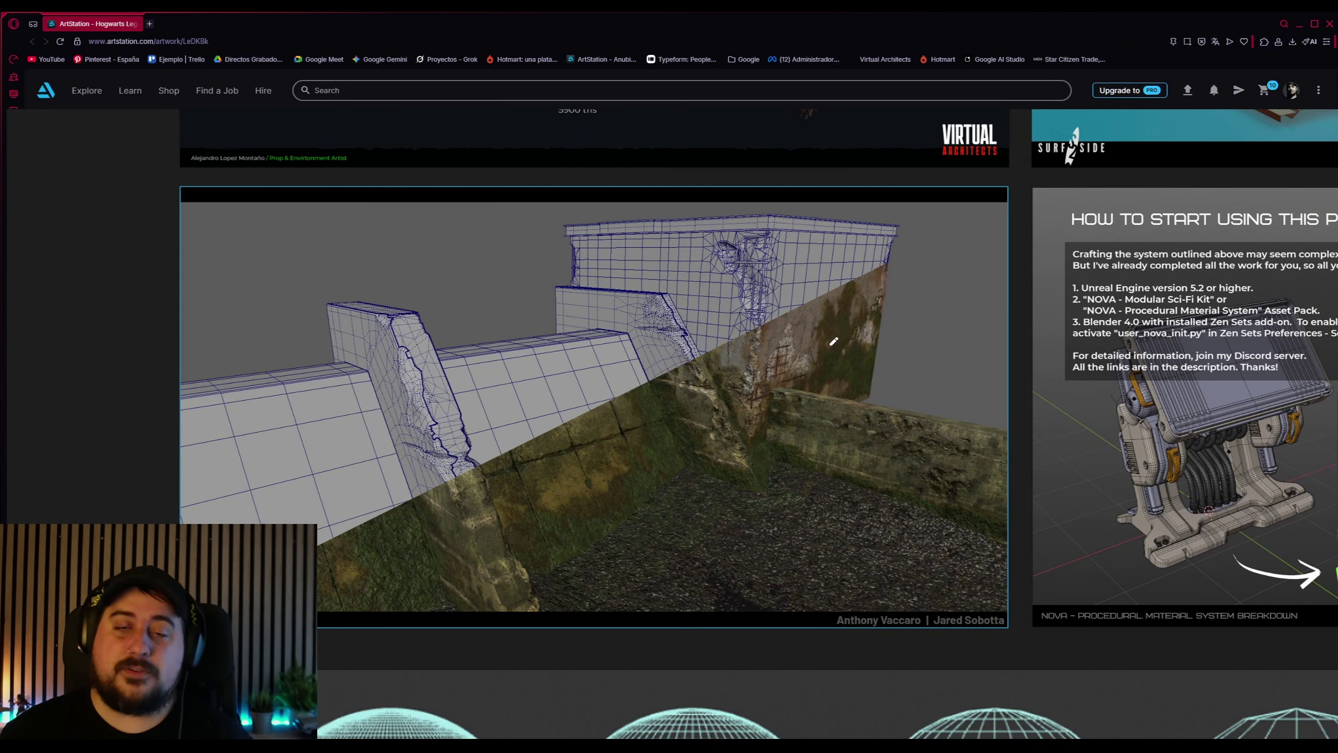
Mark the Position to Bone Indices rows of the vertex attribute table in green and remove the mark
scroll(791, 255, up, 15)
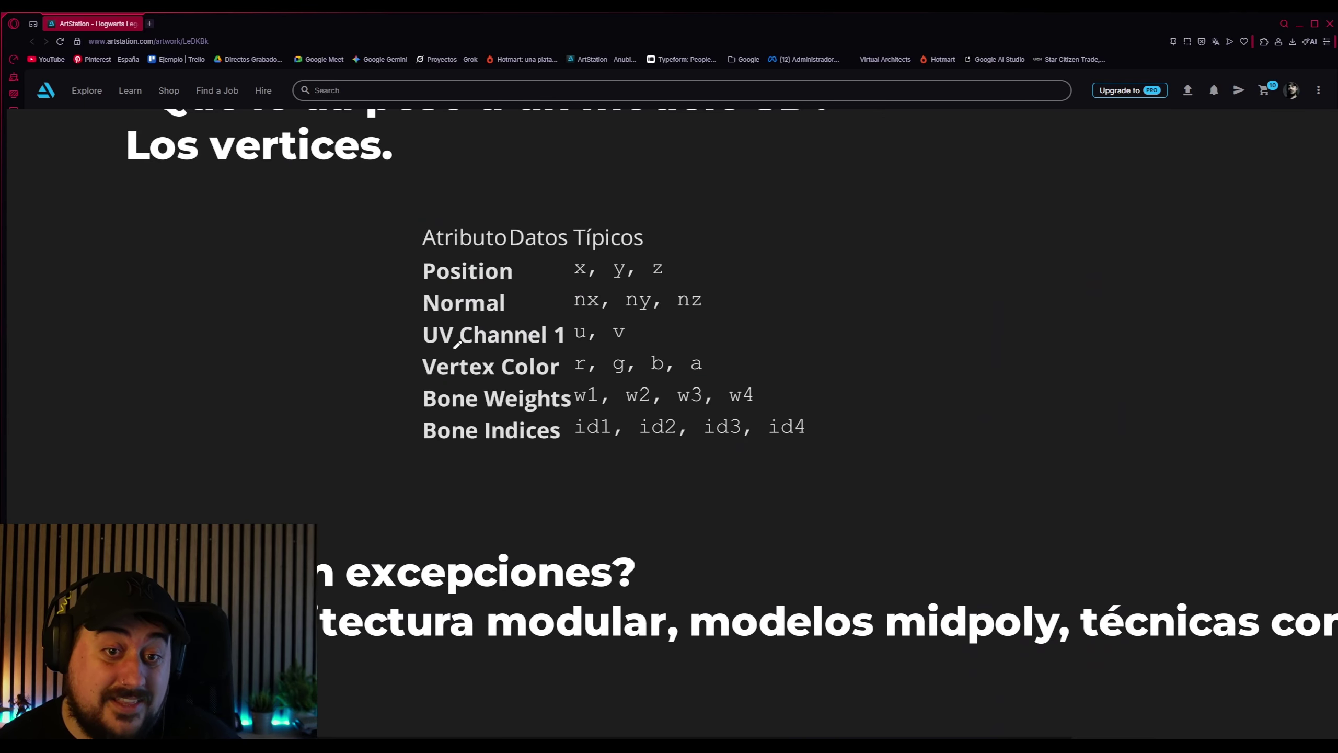
mouse_move(419, 266)
mouse_down()
mouse_move(420, 440)
mouse_move(726, 449)
mouse_up()
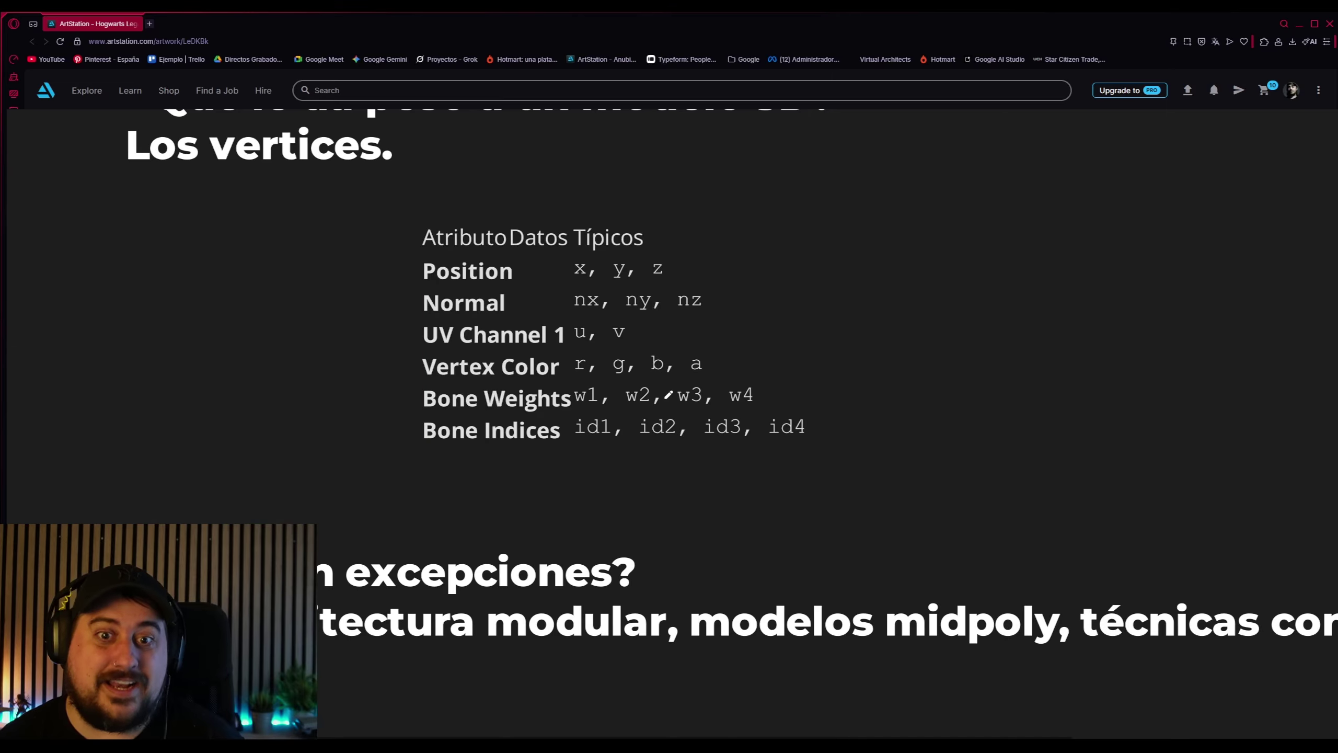
Mark the wireframe model's base on the NOVA procedural material reference with a short green stroke and undo it
scroll(668, 395, down, 10)
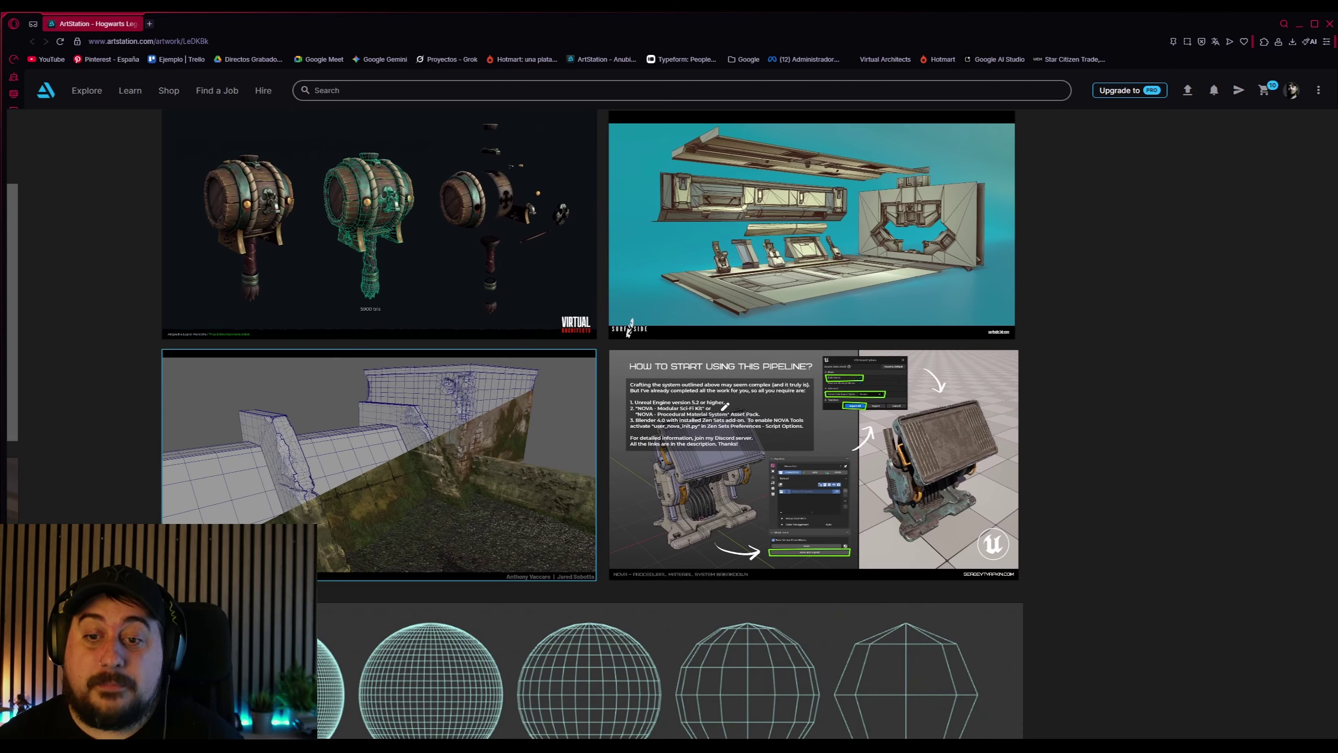
scroll(724, 410, up, 3)
middle_drag(739, 423, 661, 353)
scroll(663, 352, up, 1)
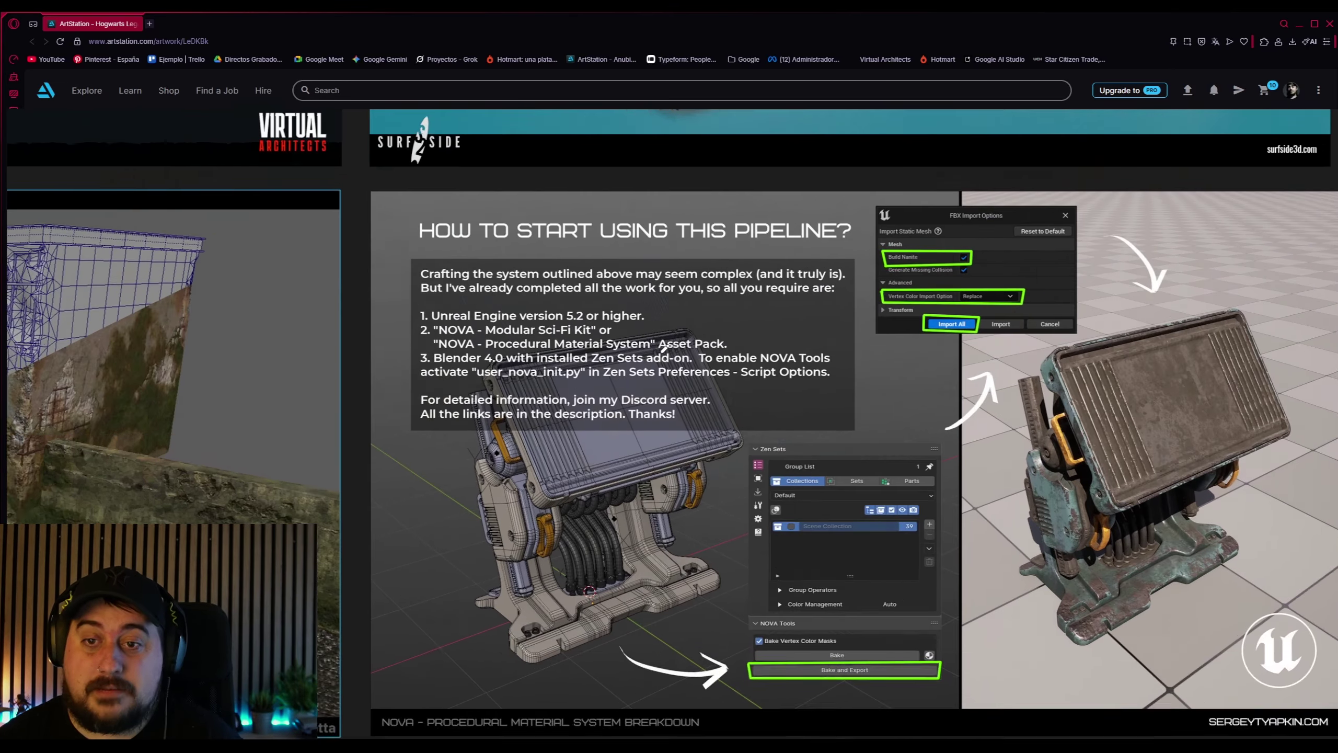
middle_drag(420, 110, 732, 470)
scroll(731, 469, down, 3)
middle_drag(829, 593, 693, 353)
scroll(692, 354, up, 2)
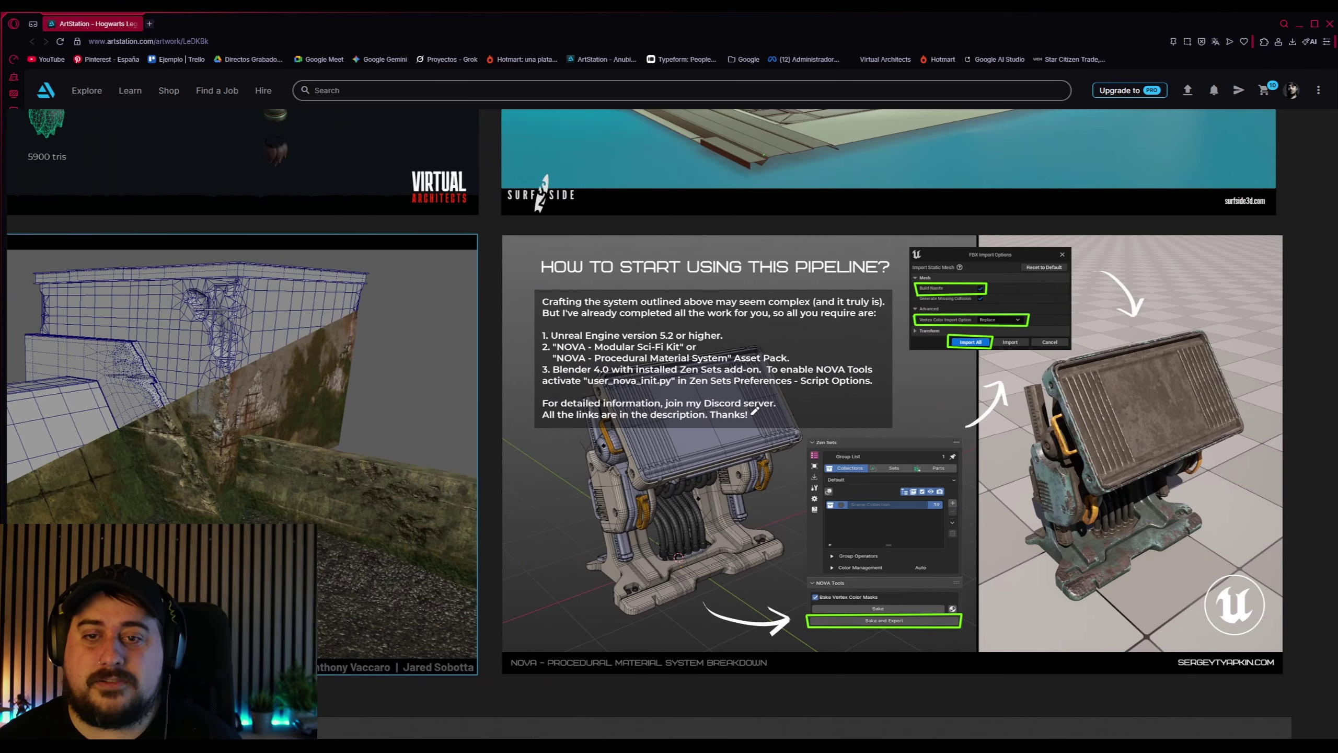
middle_drag(755, 411, 707, 374)
middle_drag(879, 171, 756, 220)
scroll(656, 484, up, 2)
middle_drag(657, 485, 725, 384)
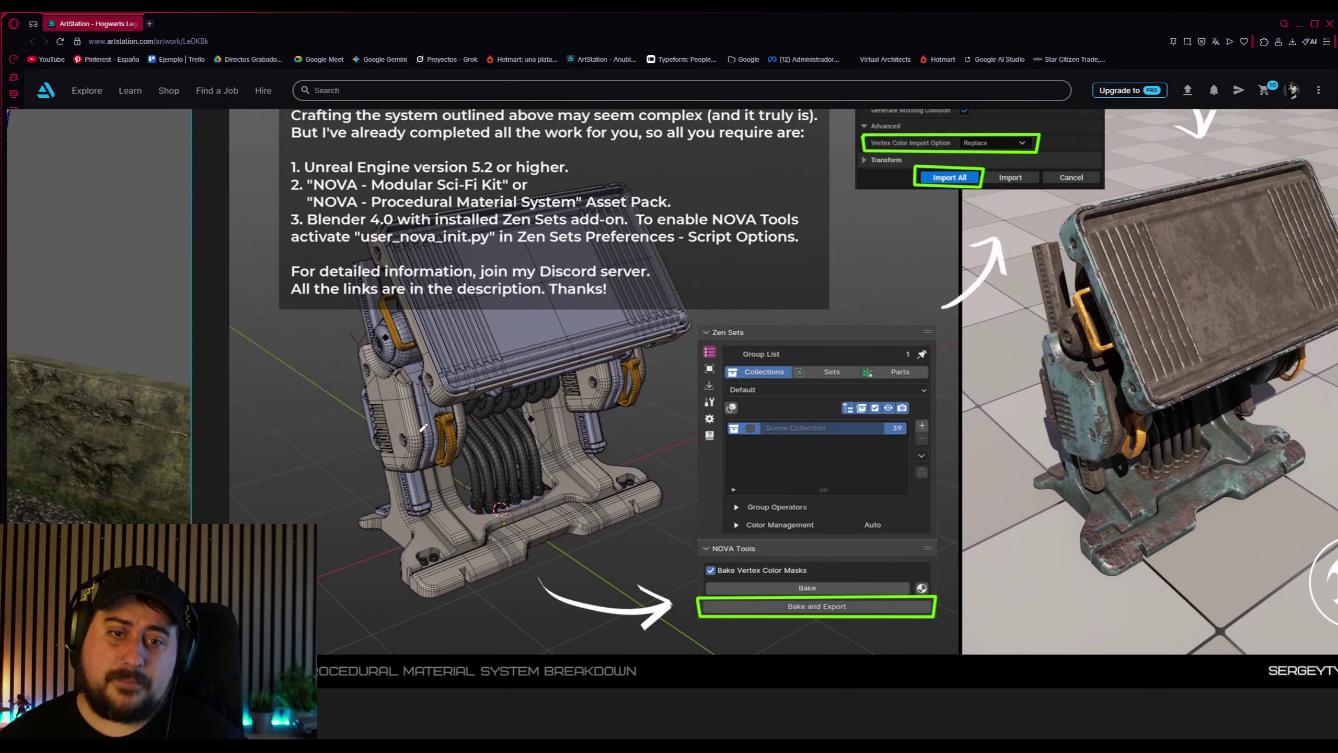
drag(412, 581, 454, 580)
key(ctrl+z)
Compare the wireframe of the sci-fi scene with the material ball against the NOVA procedural material reference
middle_drag(264, 476, 949, 572)
middle_drag(448, 482, 1211, 659)
middle_drag(127, 385, 1012, 664)
middle_drag(362, 301, 696, 320)
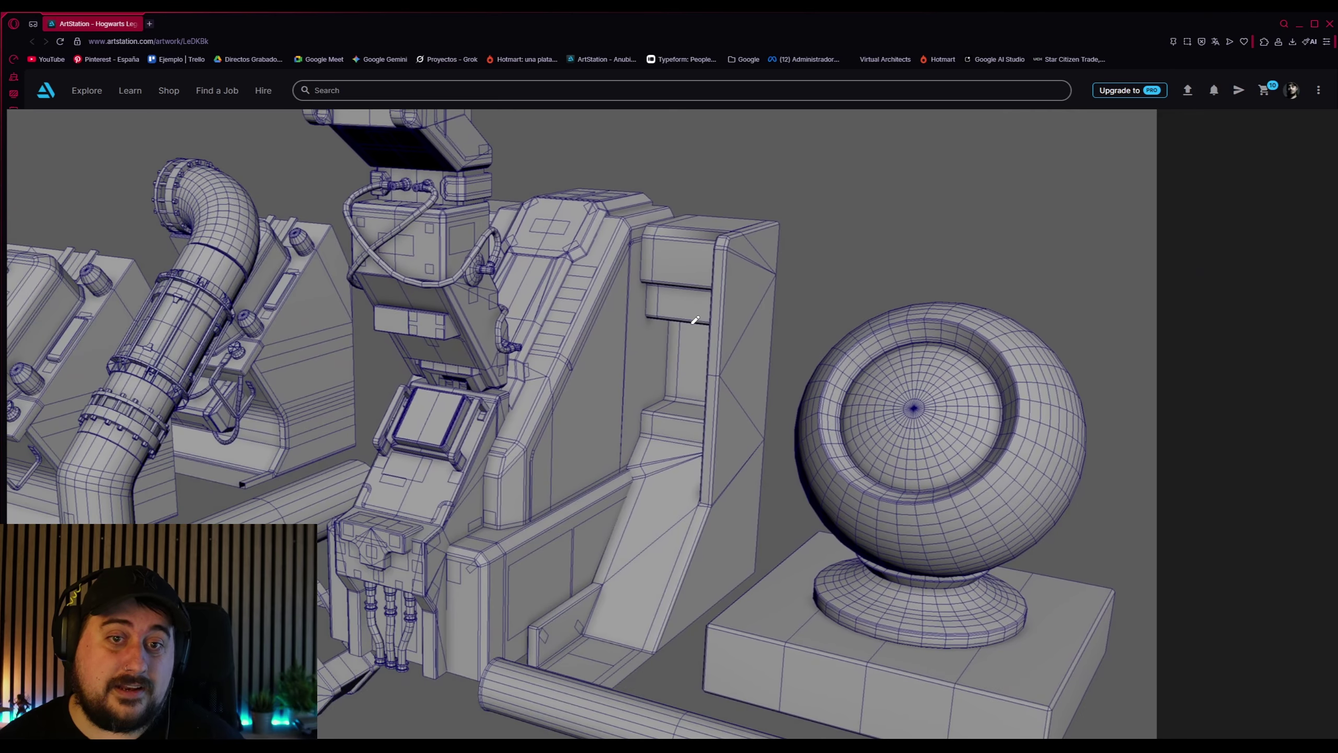
middle_drag(980, 504, 349, 442)
middle_drag(1158, 622, 379, 425)
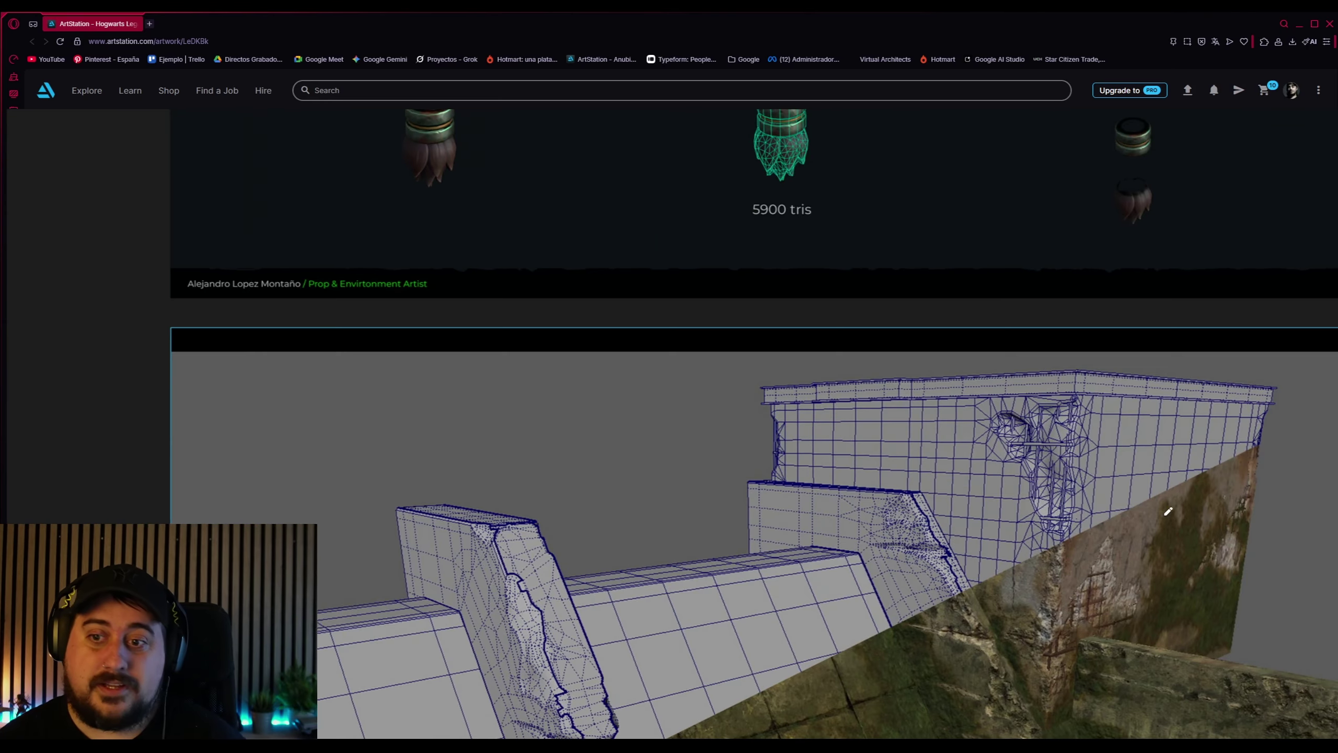
middle_drag(1168, 514, 416, 284)
middle_drag(1185, 547, 746, 485)
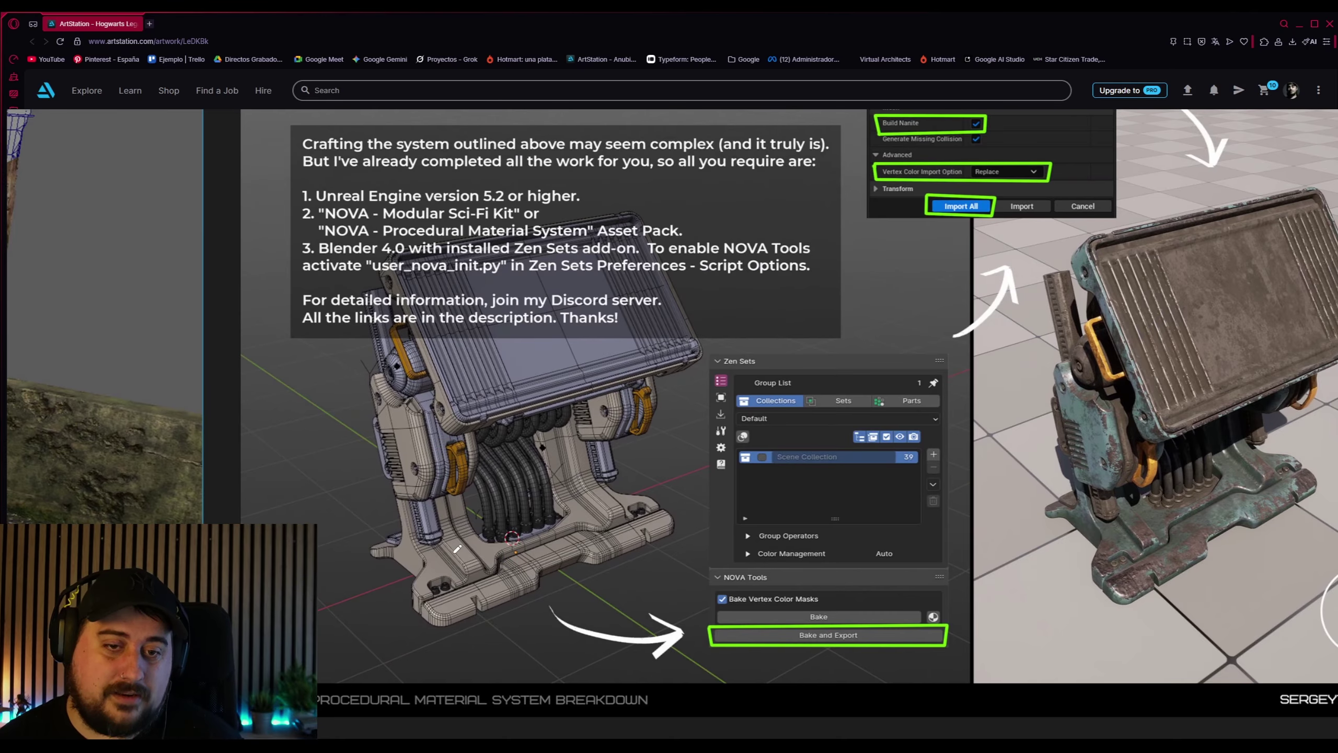
middle_drag(1164, 469, 1097, 473)
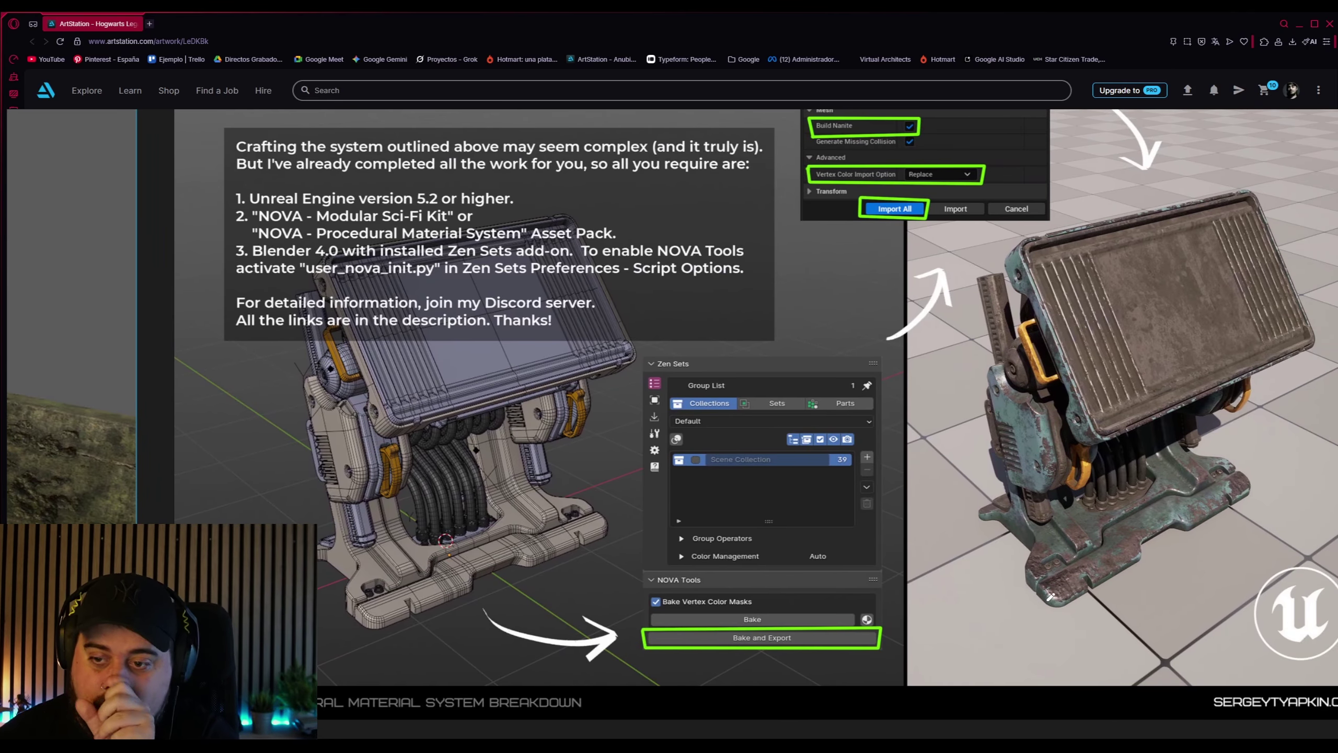
scroll(414, 611, up, 2)
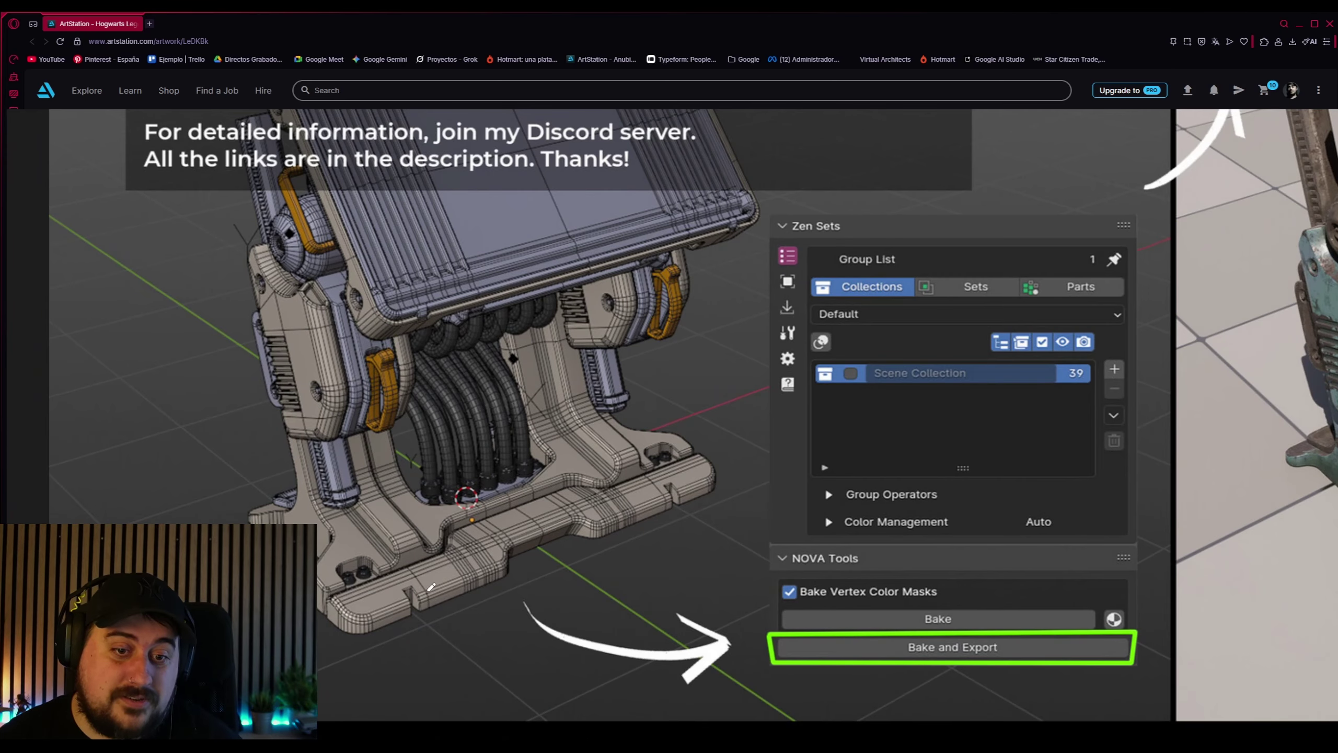
scroll(463, 596, down, 3)
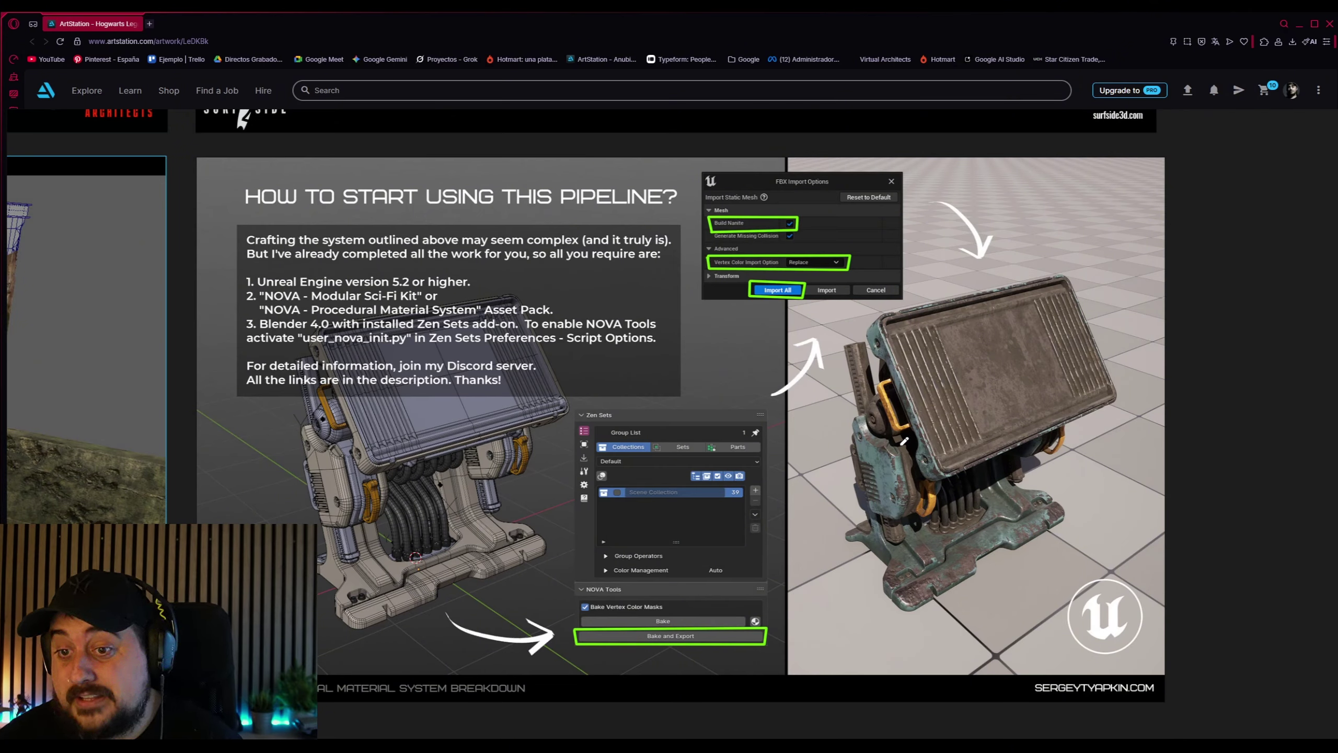
On the shield comparison reference, circle the two upper shields and the crossed-out wireframe's central boss in green, and remove the circles
scroll(924, 419, down, 5)
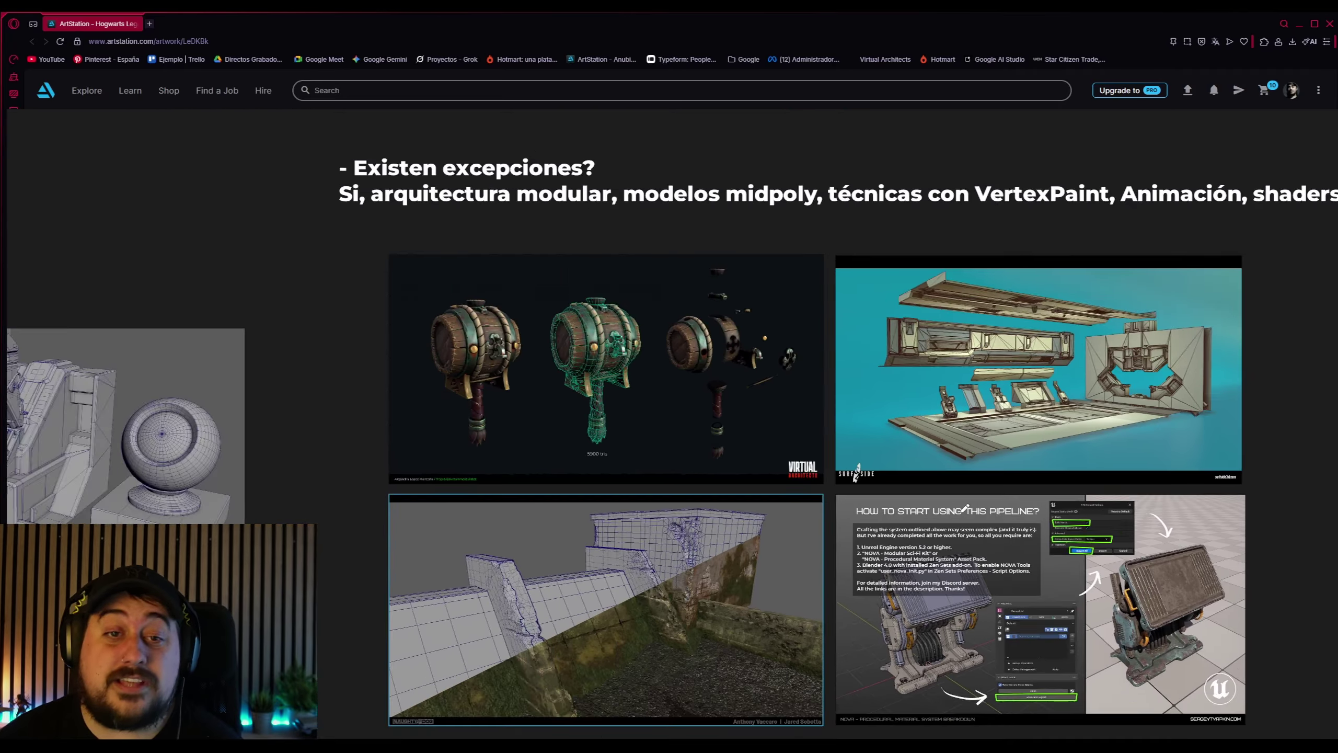
scroll(964, 508, down, 2)
drag(926, 425, 716, 280)
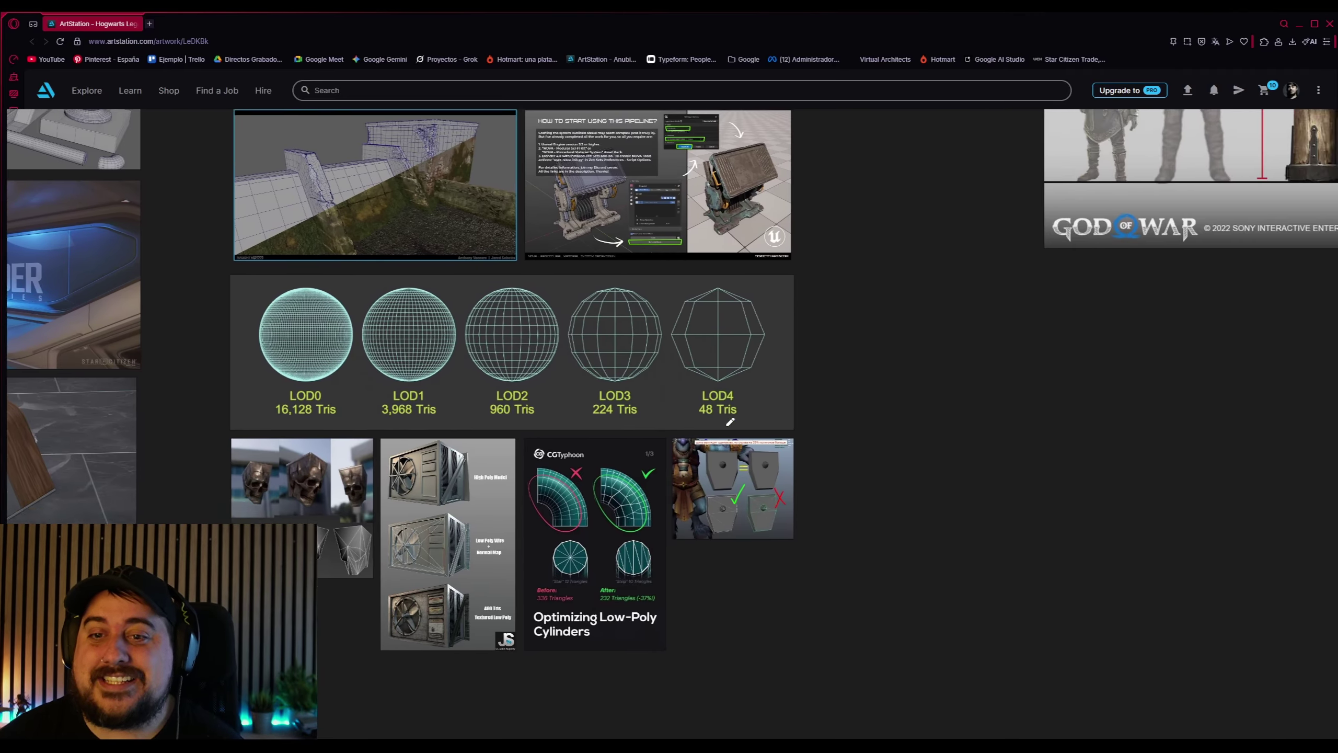
scroll(625, 555, up, 5)
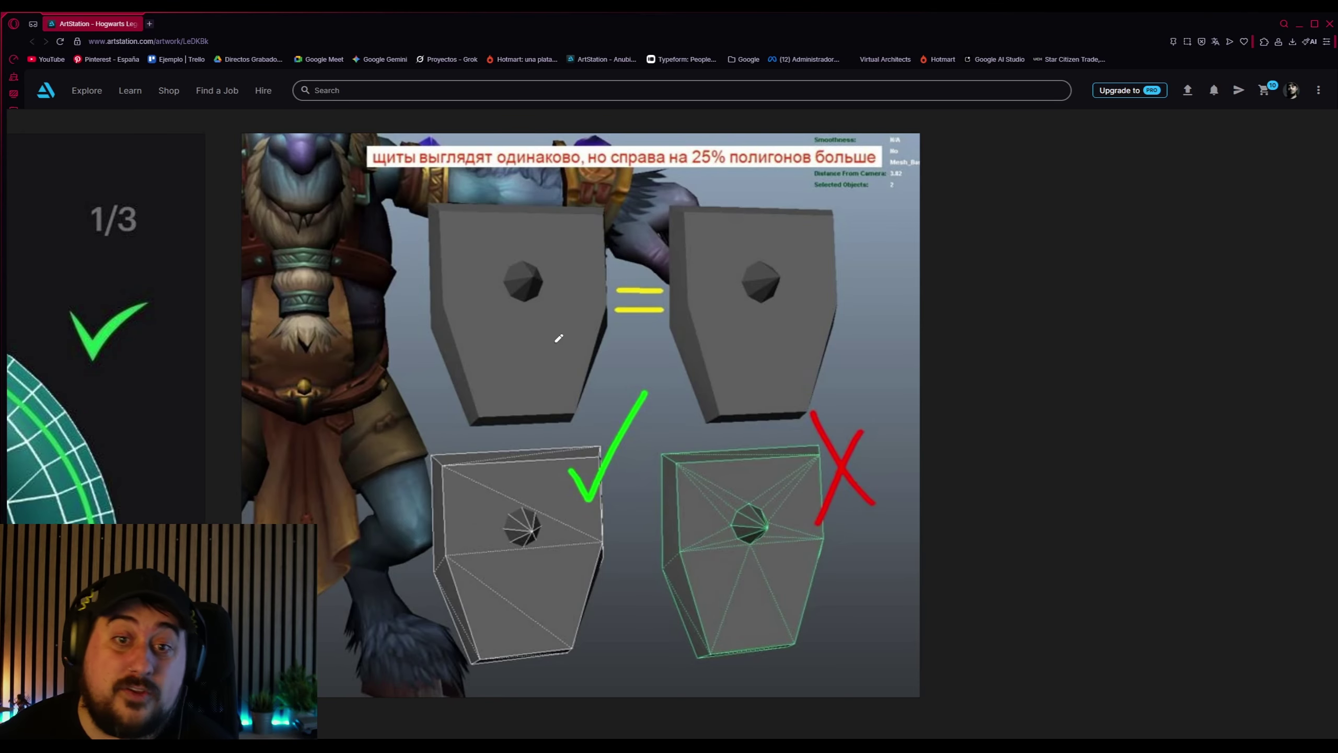
mouse_move(799, 217)
mouse_down()
mouse_move(371, 298)
mouse_move(849, 230)
mouse_up()
drag(778, 197, 653, 198)
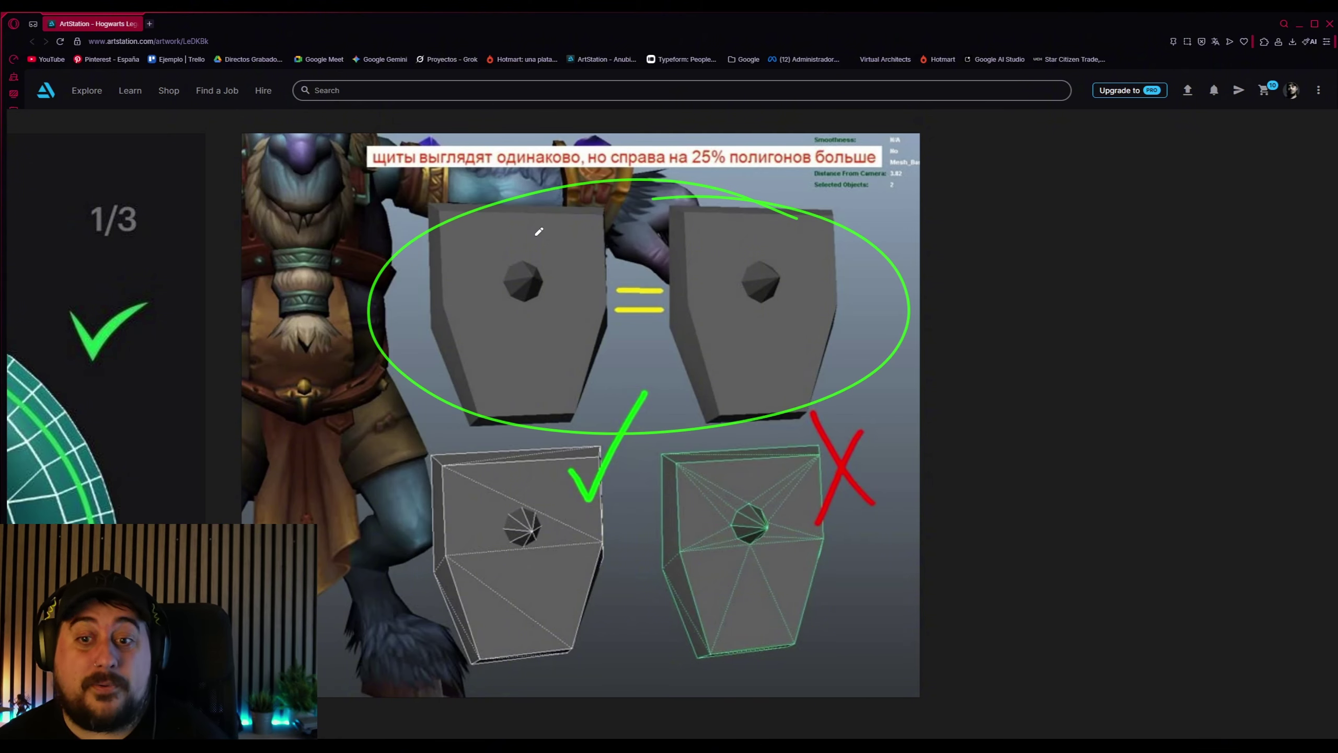
drag(778, 472, 754, 470)
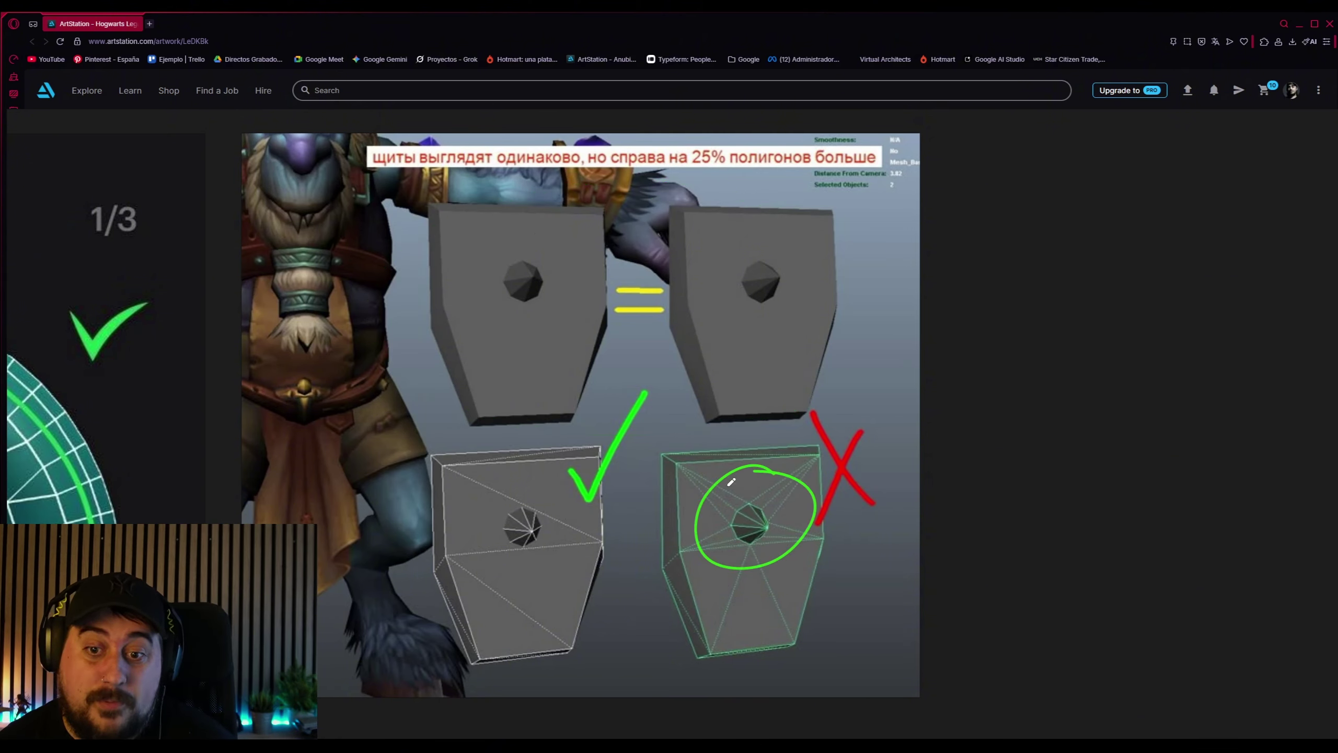
mouse_move(788, 238)
mouse_down()
mouse_move(434, 288)
mouse_move(743, 237)
mouse_up()
scroll(675, 294, down, 3)
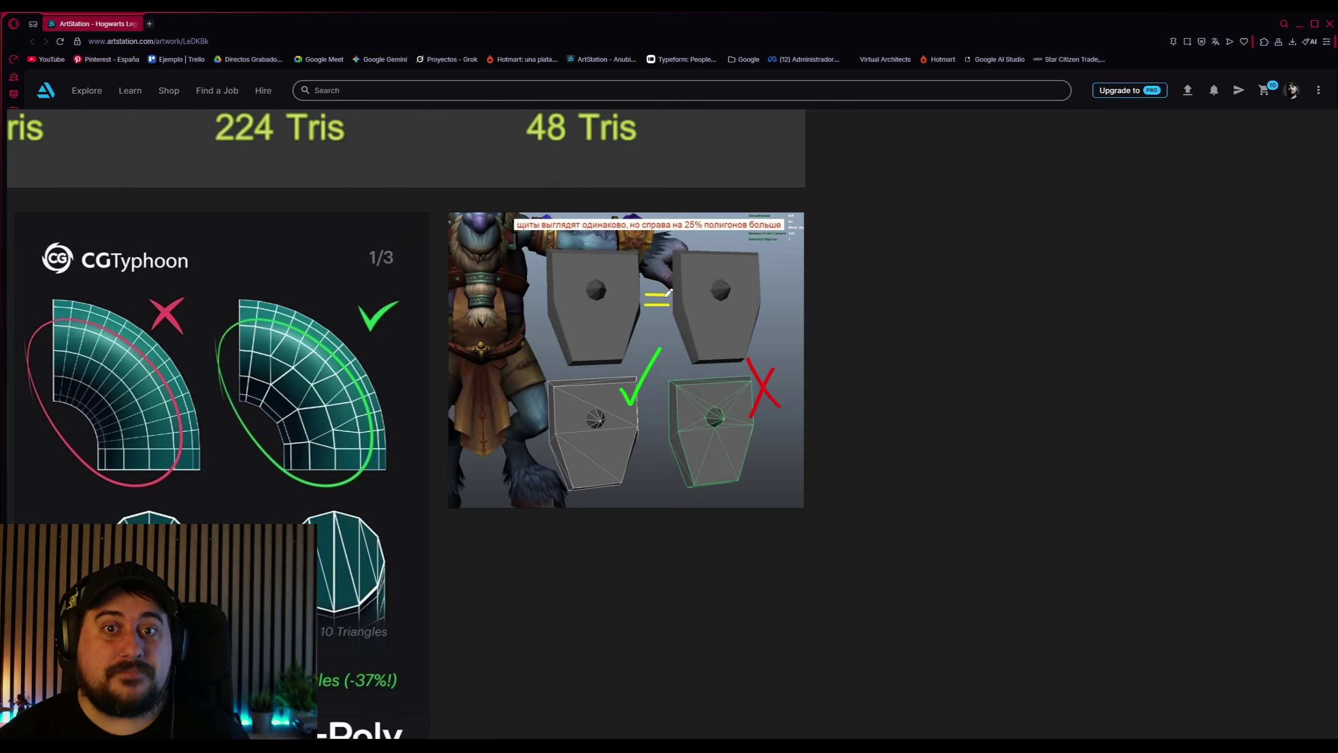
Examine the shield topology comparison and the LOD0 to LOD4 sphere chart
middle_drag(621, 340, 689, 396)
scroll(699, 464, up, 2)
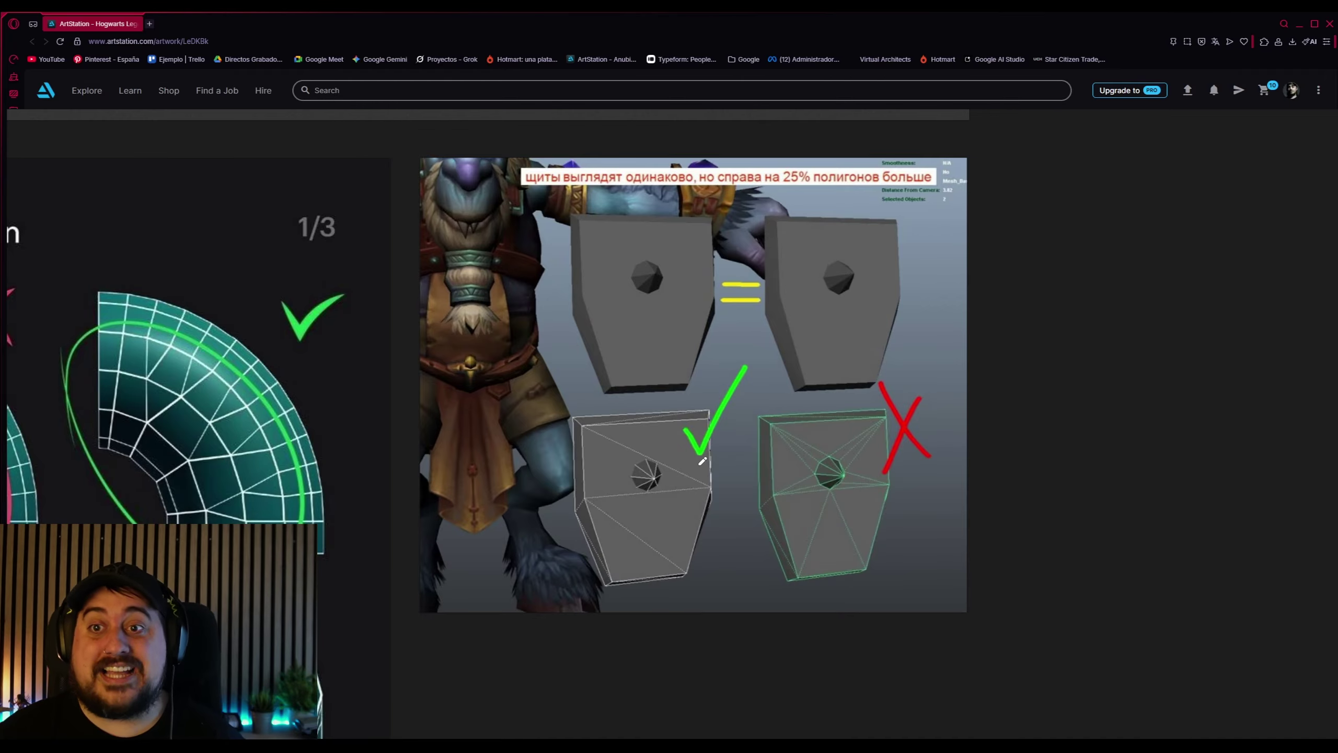
middle_drag(623, 373, 895, 646)
middle_drag(652, 529, 971, 275)
scroll(971, 275, down, 3)
middle_drag(680, 383, 777, 315)
scroll(777, 326, down, 3)
middle_drag(813, 238, 762, 601)
middle_drag(759, 407, 733, 560)
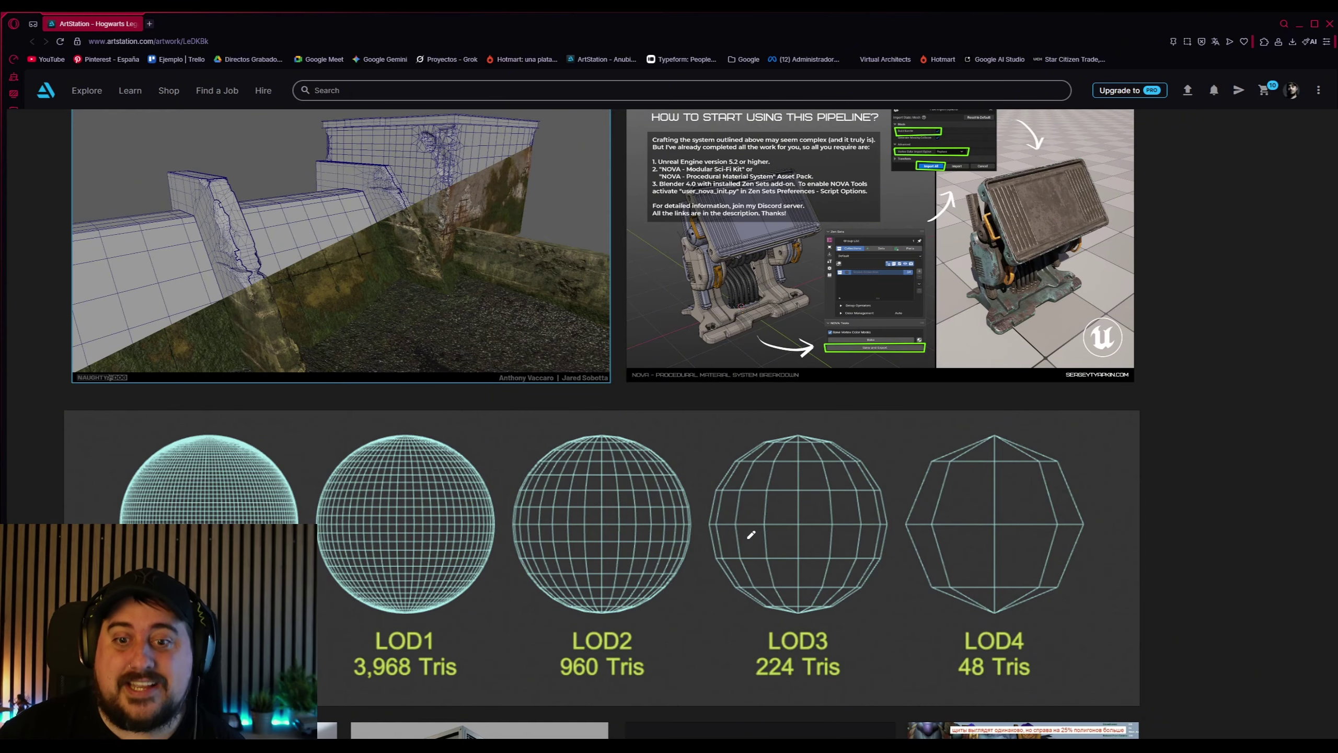
Review the ruined wall, NOVA pipeline and modular sci-fi kit references for the exceptions topic
middle_drag(508, 397, 627, 652)
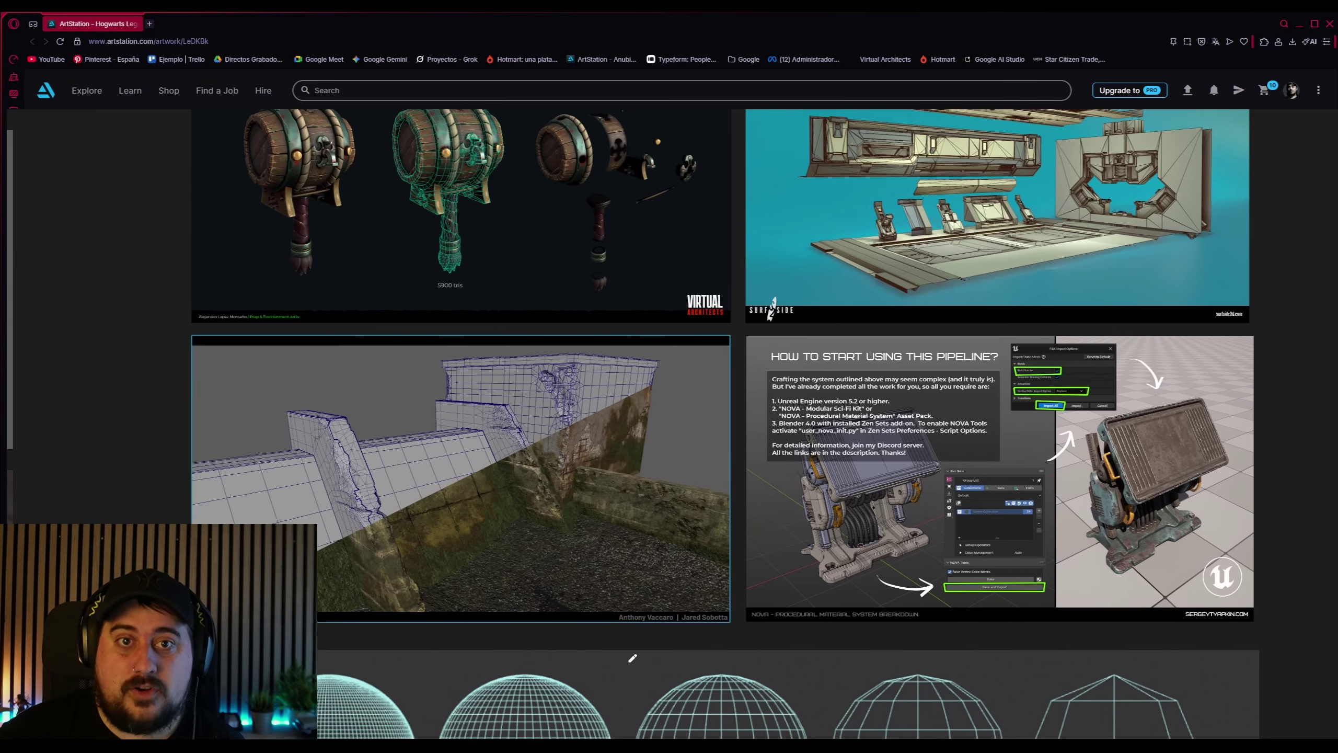
scroll(491, 471, up, 3)
middle_drag(507, 412, 525, 533)
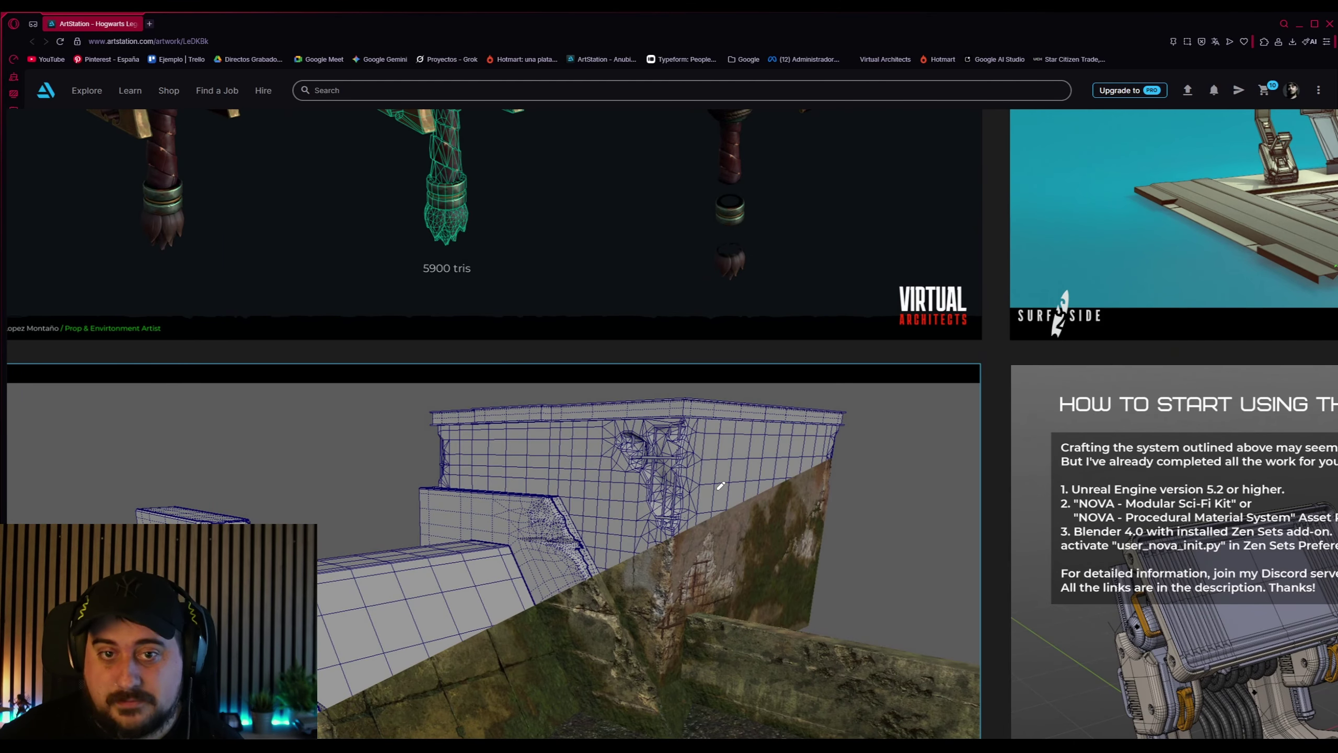
scroll(744, 486, down, 5)
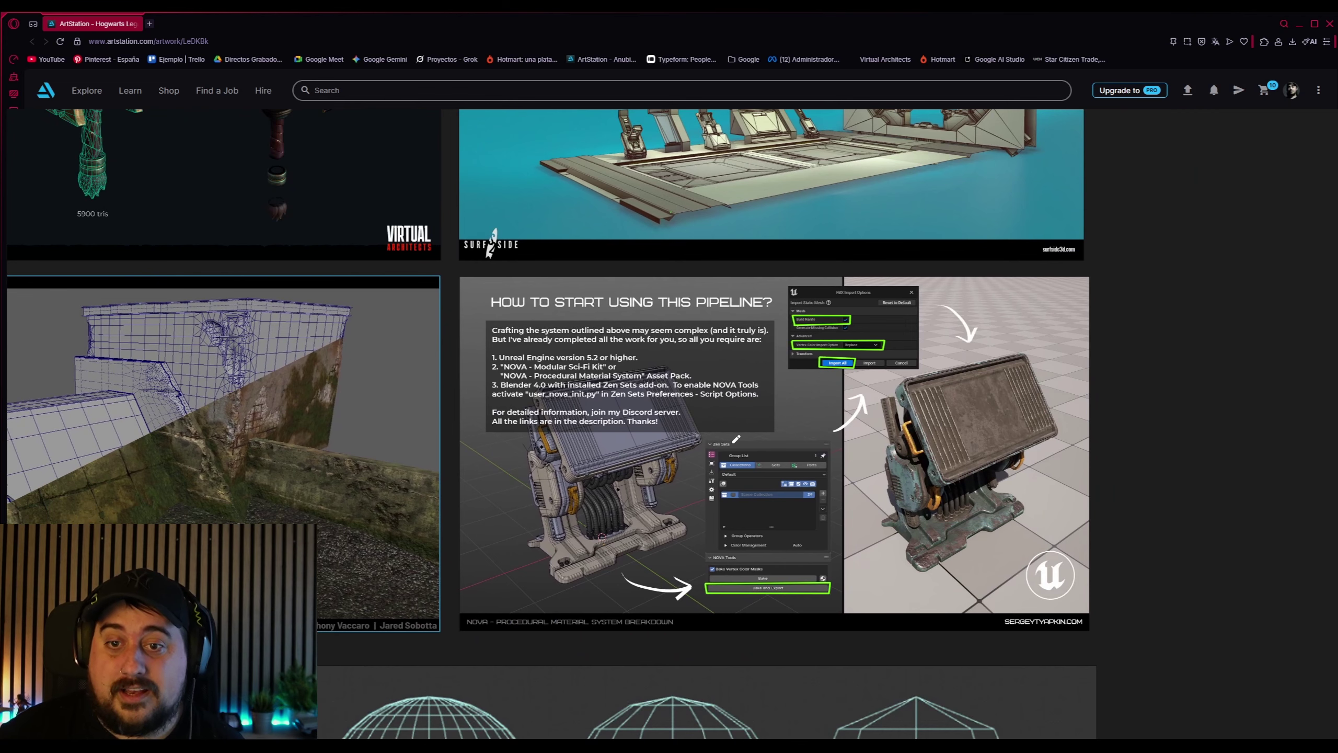
middle_drag(767, 434, 718, 530)
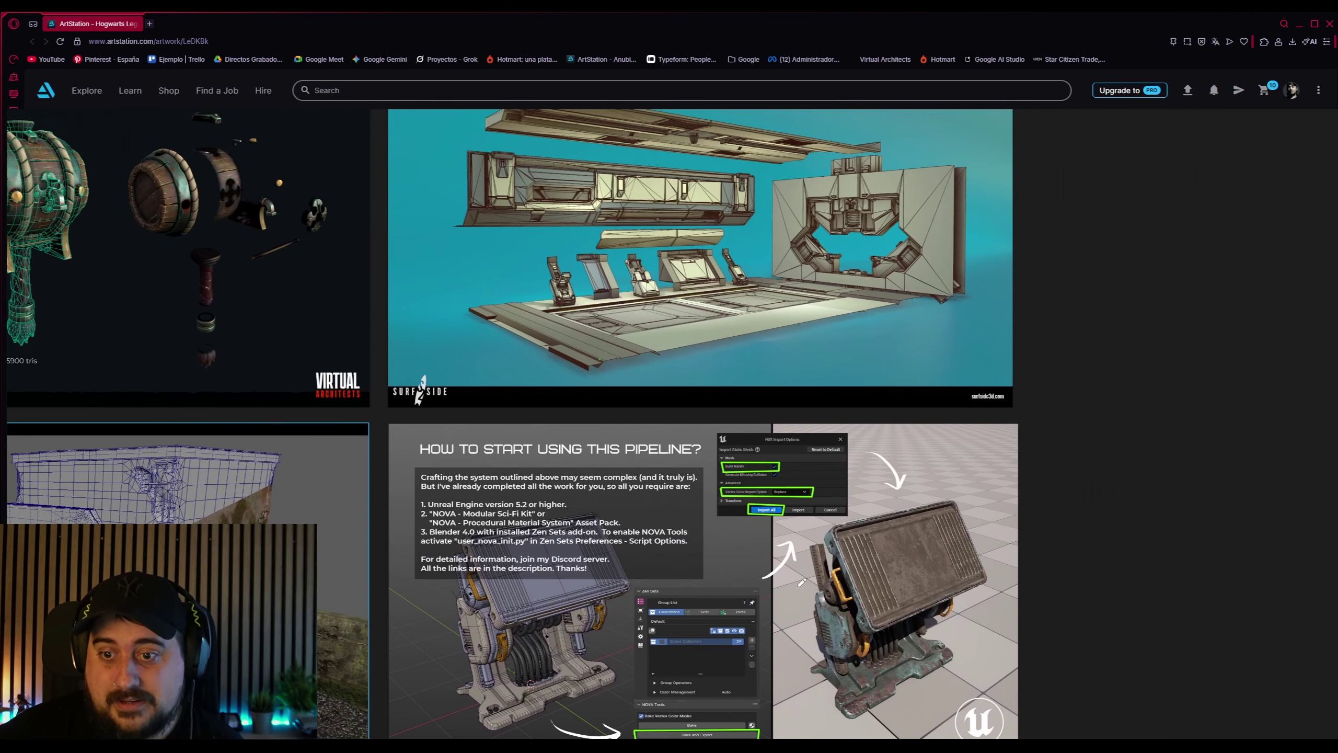
middle_drag(791, 480, 918, 646)
middle_drag(421, 137, 692, 471)
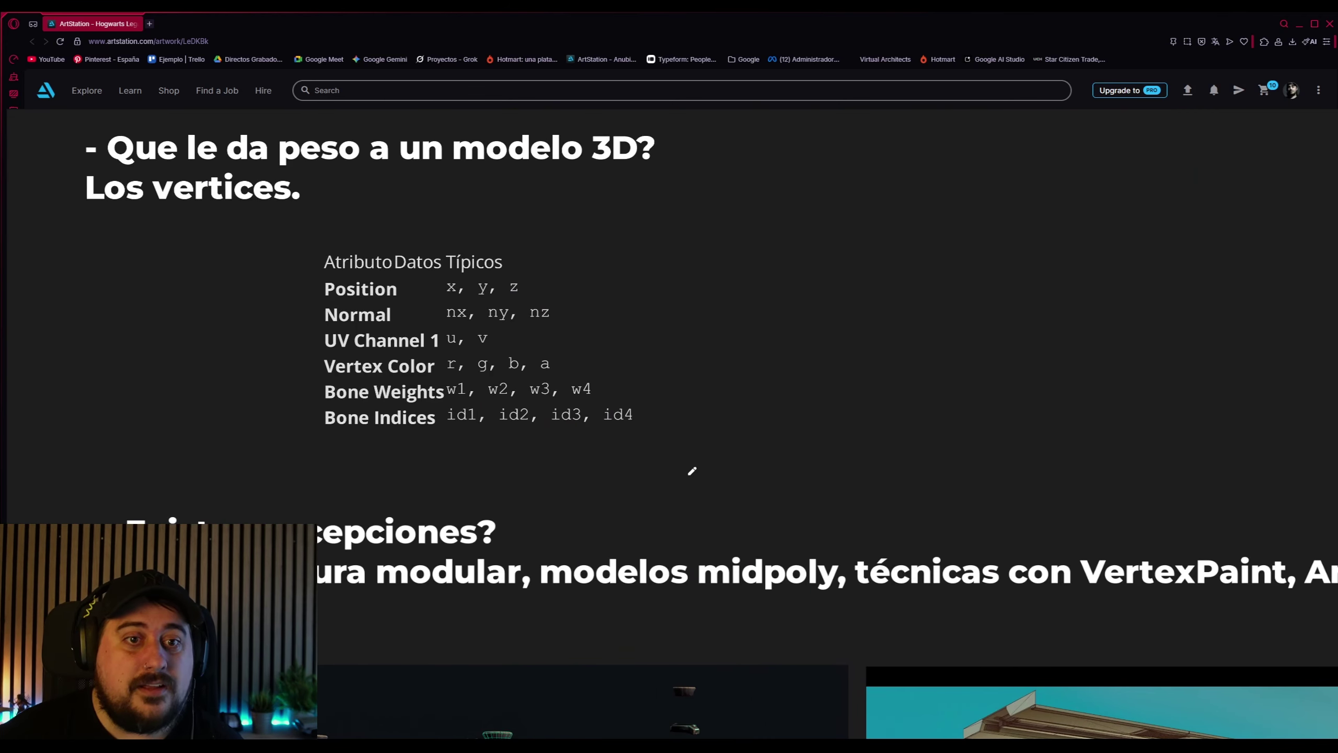
Underline the "Los vertices." answer above the vertex attribute table in green
scroll(358, 380, up, 3)
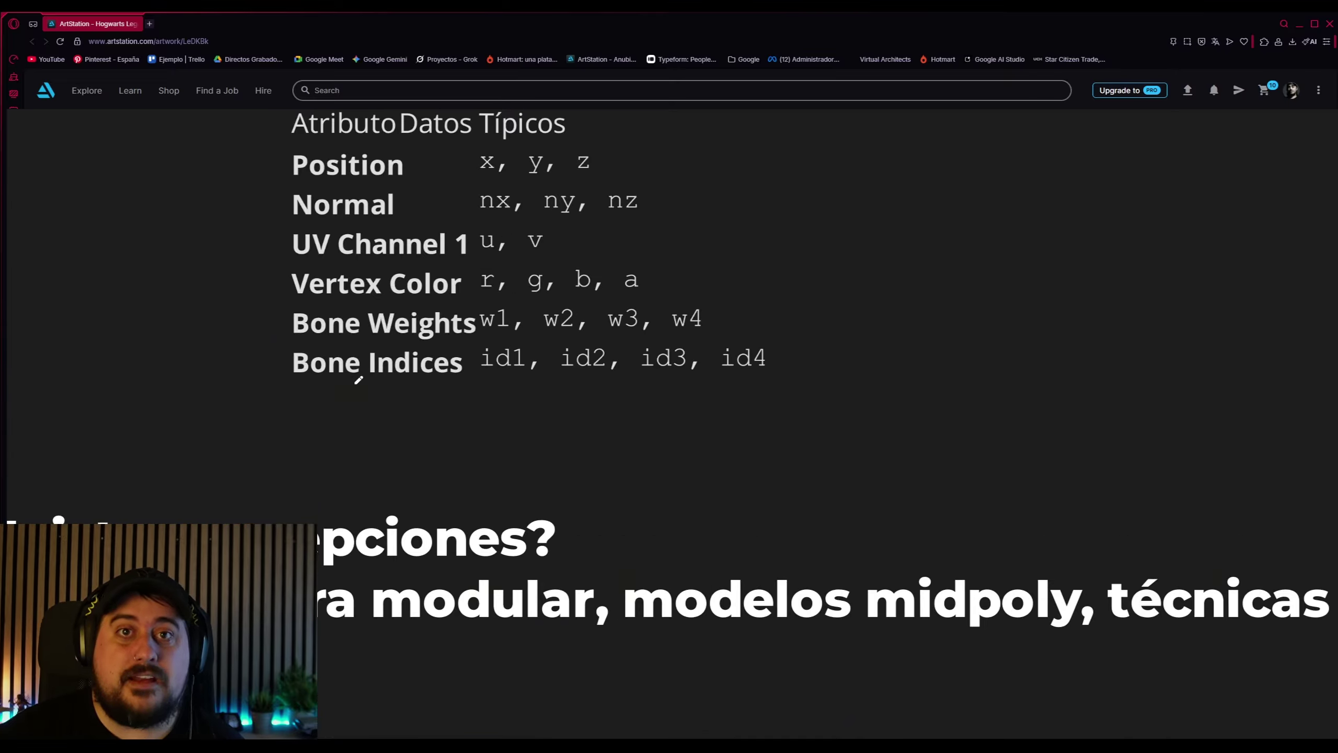
scroll(358, 379, down, 3)
middle_drag(412, 427, 367, 310)
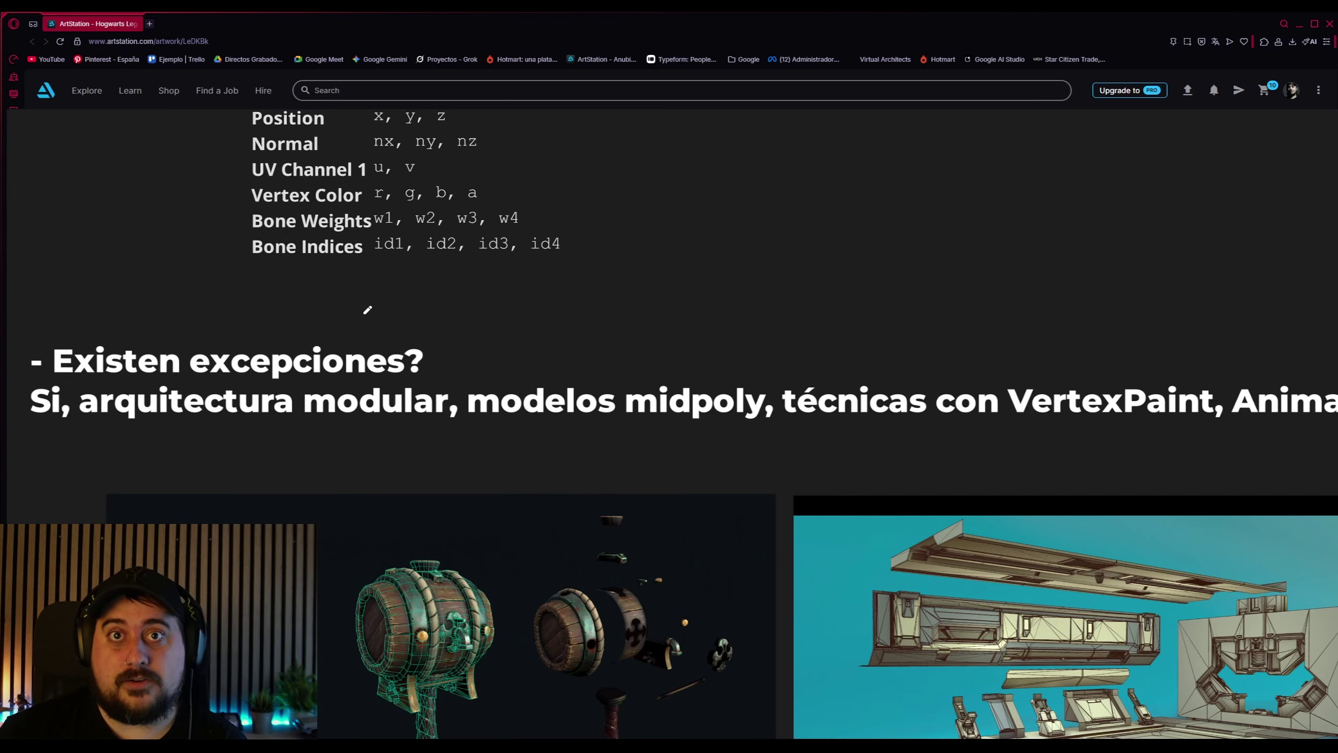
scroll(364, 306, up, 5)
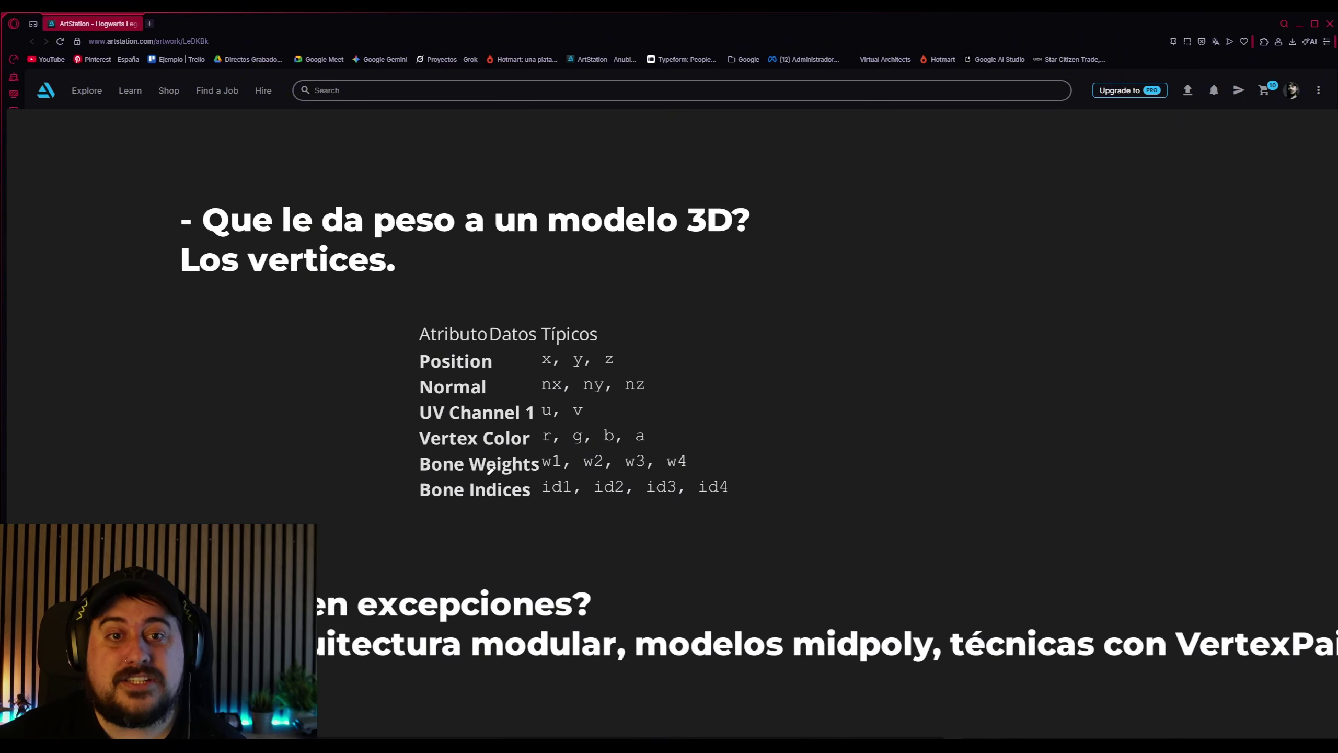
drag(171, 287, 398, 288)
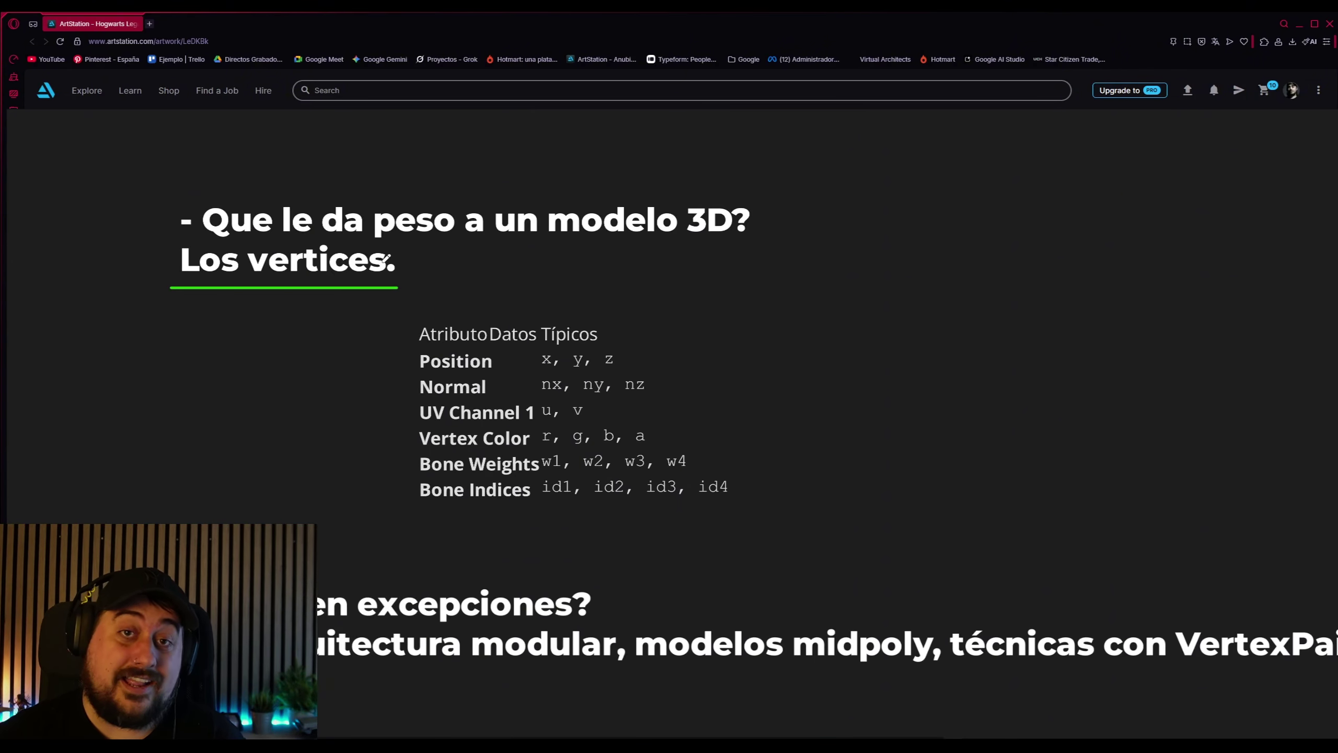
Underline the Position, Normal, UV Channel 1 and Vertex Color rows in green and undo these underlines
drag(417, 375, 620, 375)
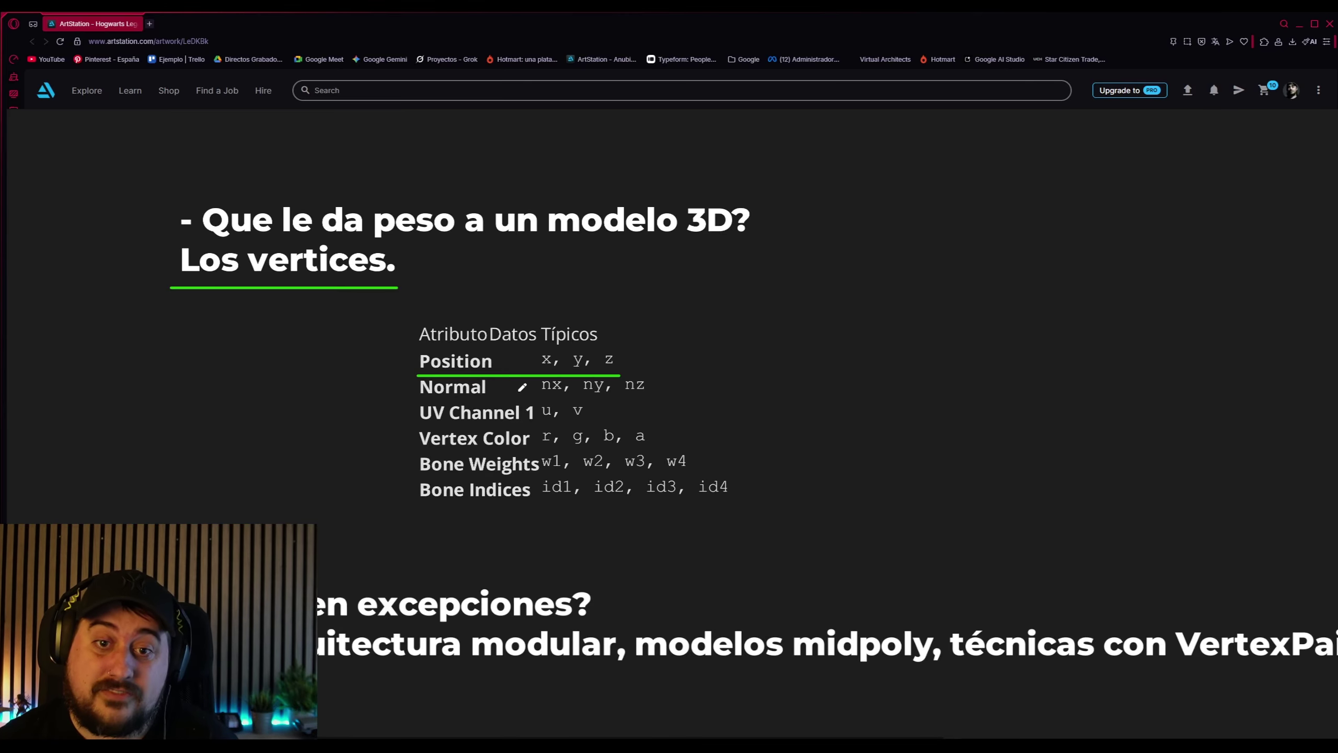
mouse_move(419, 402)
mouse_down()
mouse_move(677, 403)
mouse_move(574, 423)
mouse_up()
drag(412, 454, 673, 454)
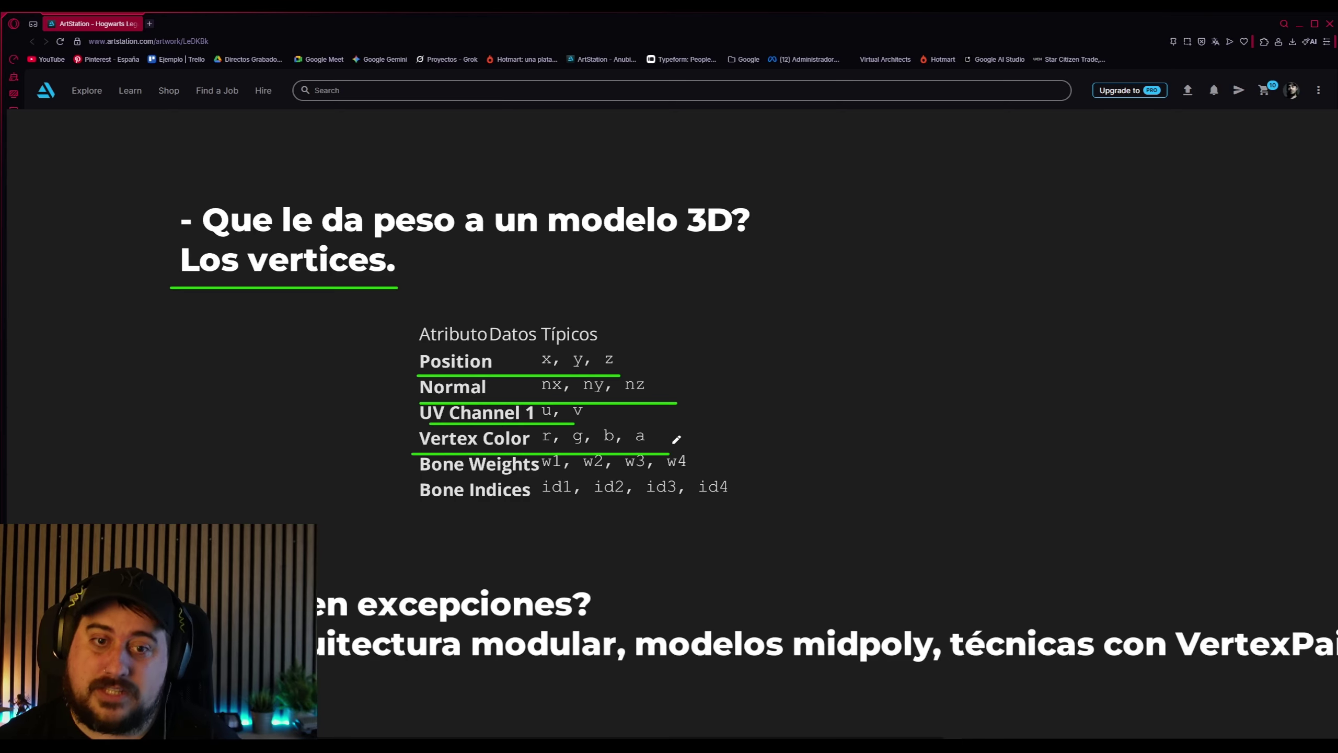
key(ctrl+z)
key(ctrl+z)
key(ctrl+z)
key(ctrl+z)
key(ctrl+z)
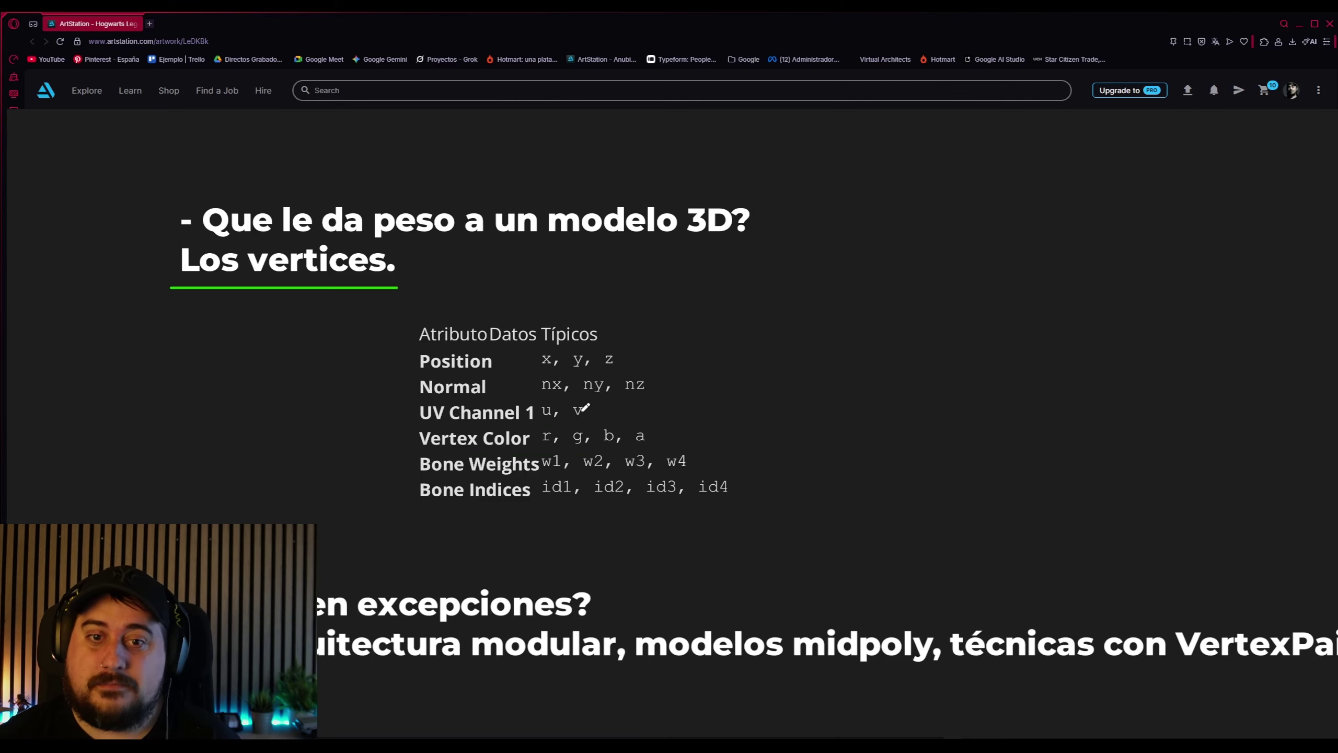
Mark the area around the UV Channel 1 and Vertex Color values in green and undo the strokes
drag(585, 410, 580, 396)
key(ctrl+z)
mouse_move(650, 431)
mouse_down()
mouse_move(417, 477)
mouse_move(595, 434)
mouse_up()
key(ctrl+z)
key(ctrl+z)
key(ctrl+z)
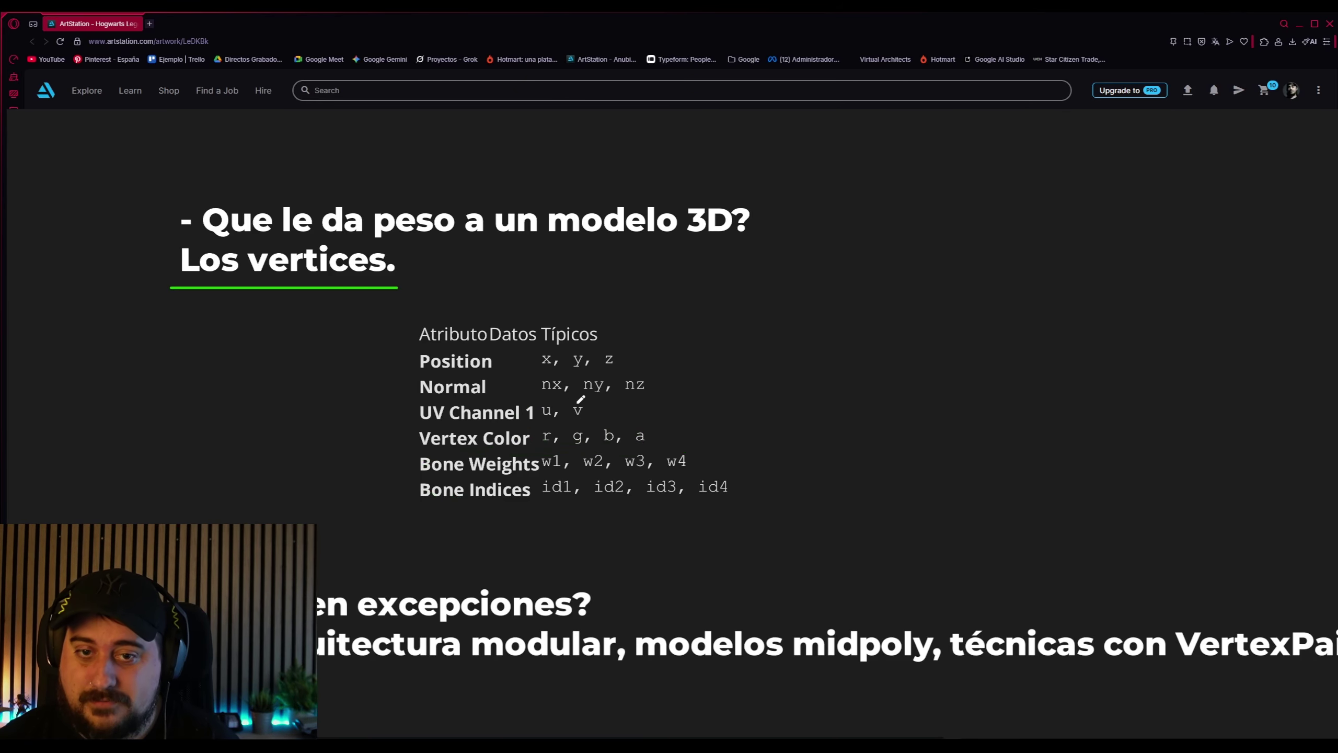
Mark the areas beside the Bone Weights and Position rows of the vertex attribute table in green and undo the strokes
drag(699, 452, 758, 484)
key(ctrl+z)
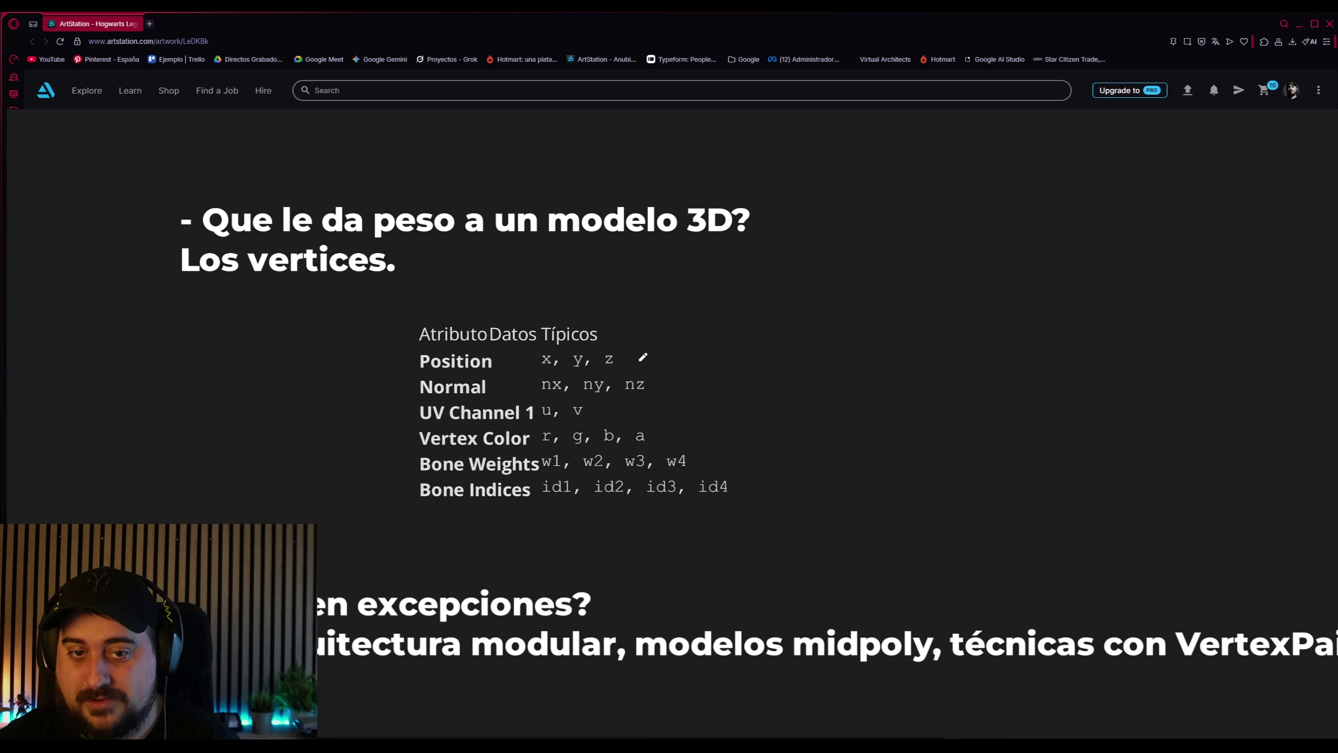
mouse_move(647, 363)
mouse_down()
mouse_move(705, 385)
mouse_move(690, 377)
mouse_up()
key(ctrl+z)
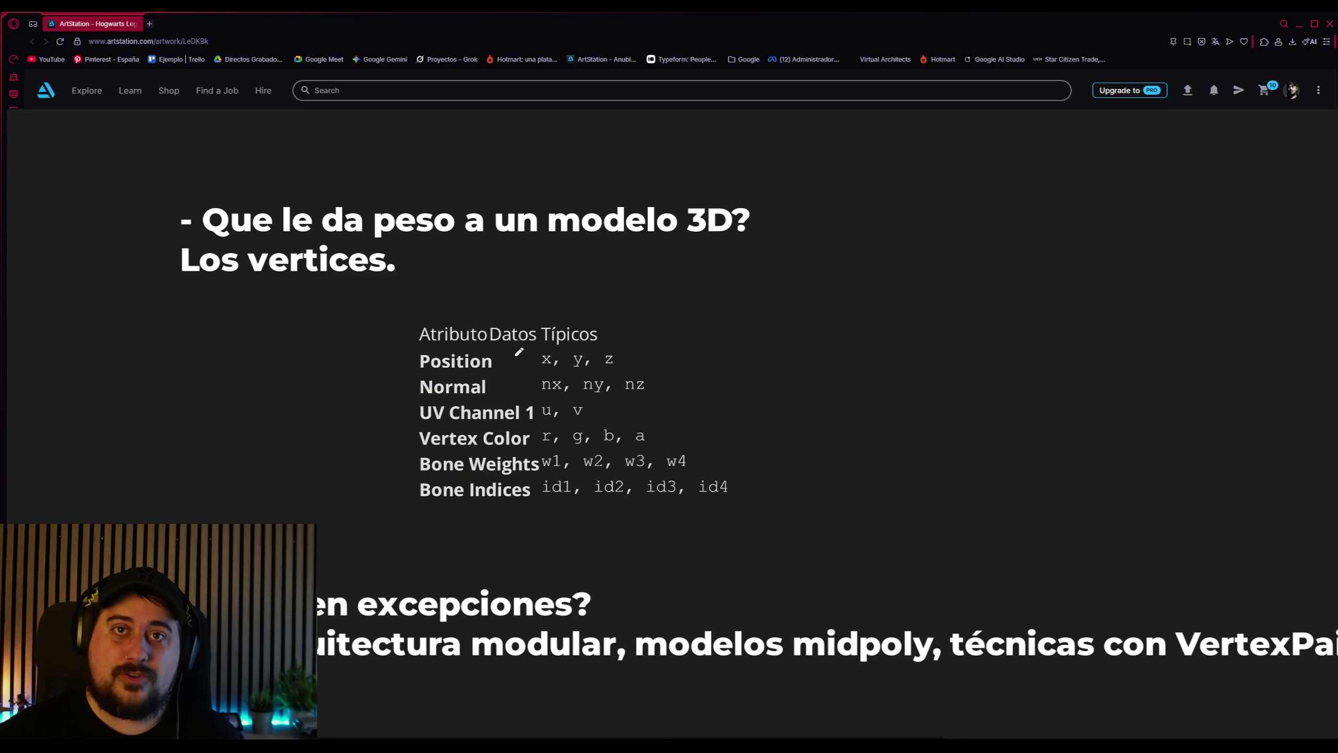
Circle in green the inner vertices of the Fan Flow wireframe and the central vertex of the Silhouette Specific wireframe
scroll(523, 341, down, 4)
middle_drag(603, 231, 588, 441)
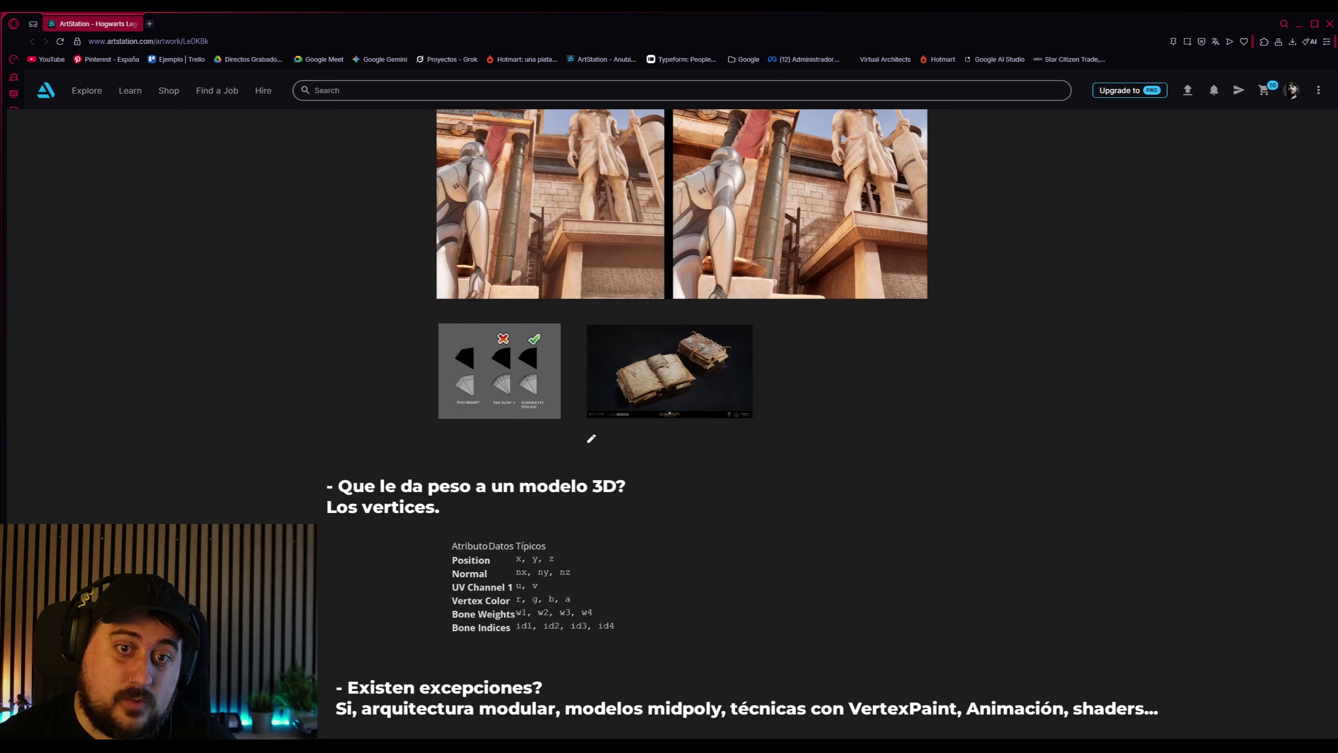
scroll(544, 402, up, 5)
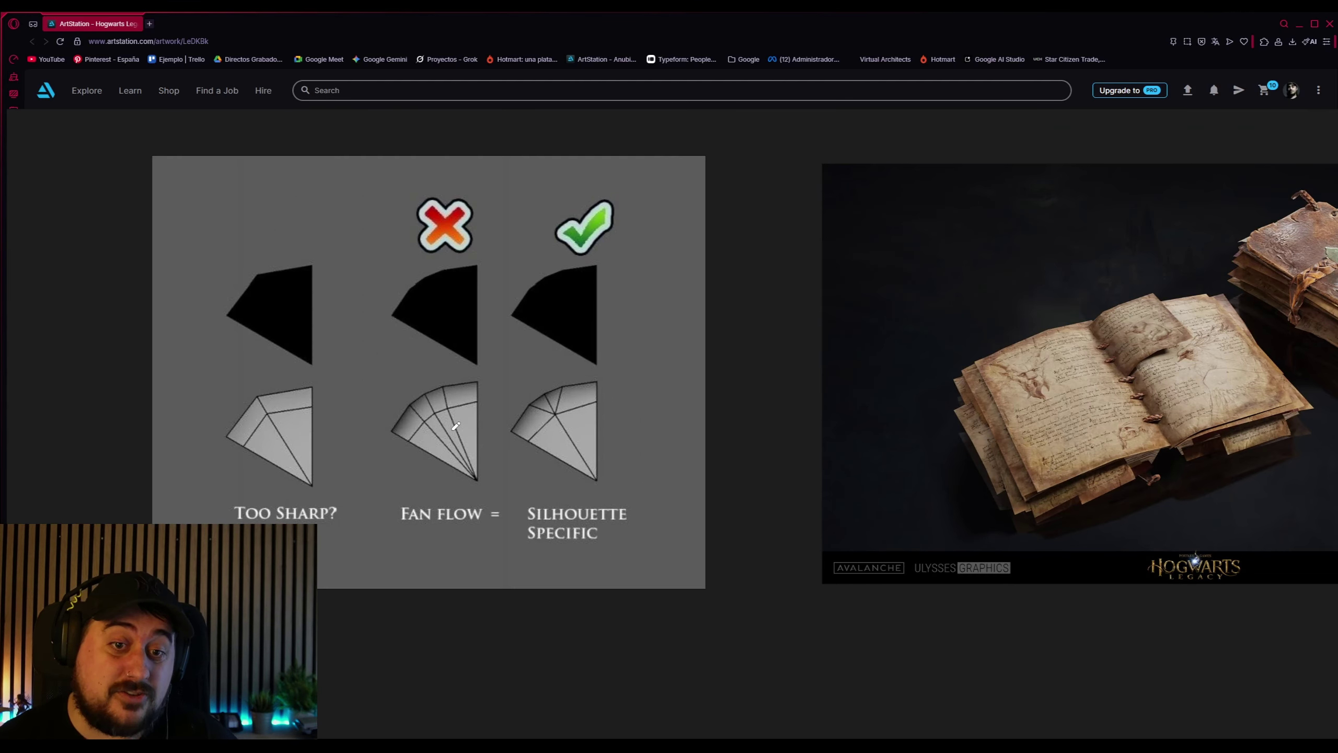
mouse_move(456, 426)
mouse_down()
mouse_move(445, 404)
mouse_move(427, 416)
mouse_move(437, 411)
mouse_up()
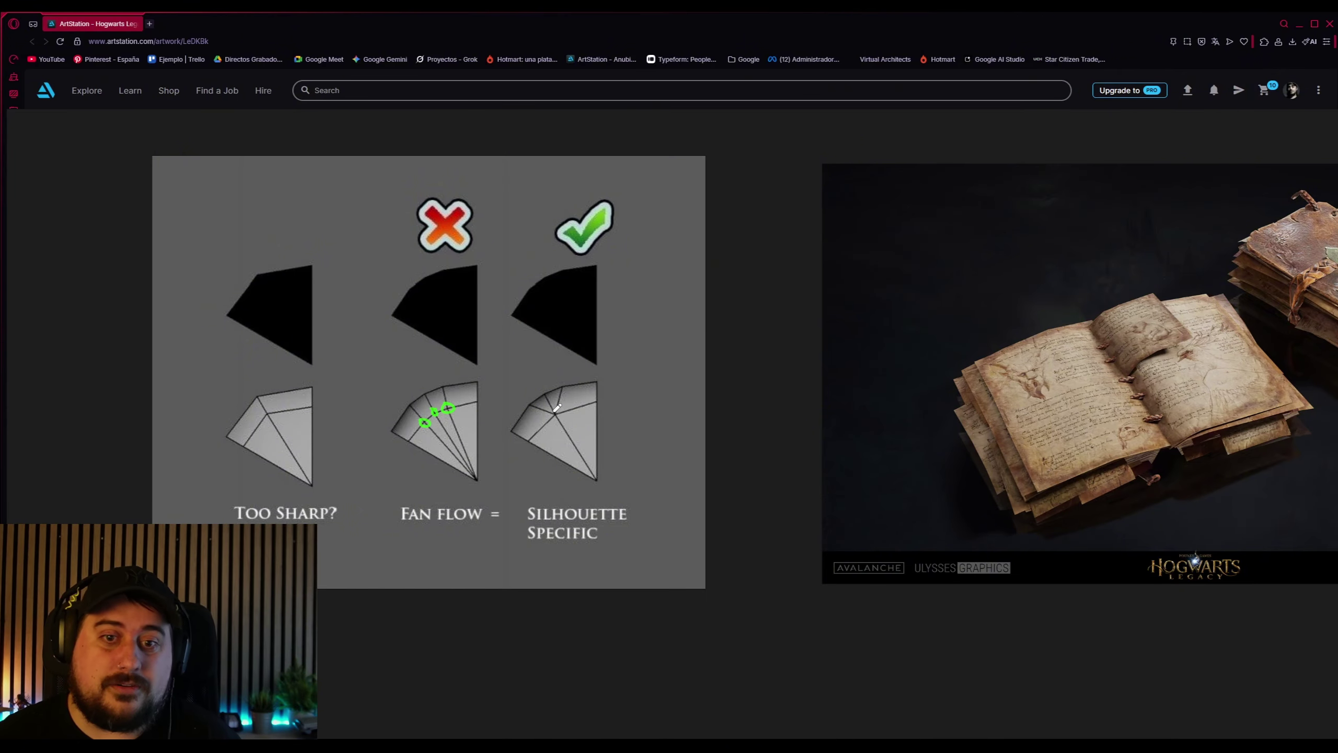
mouse_move(549, 411)
mouse_down()
mouse_move(565, 414)
mouse_move(551, 409)
mouse_up()
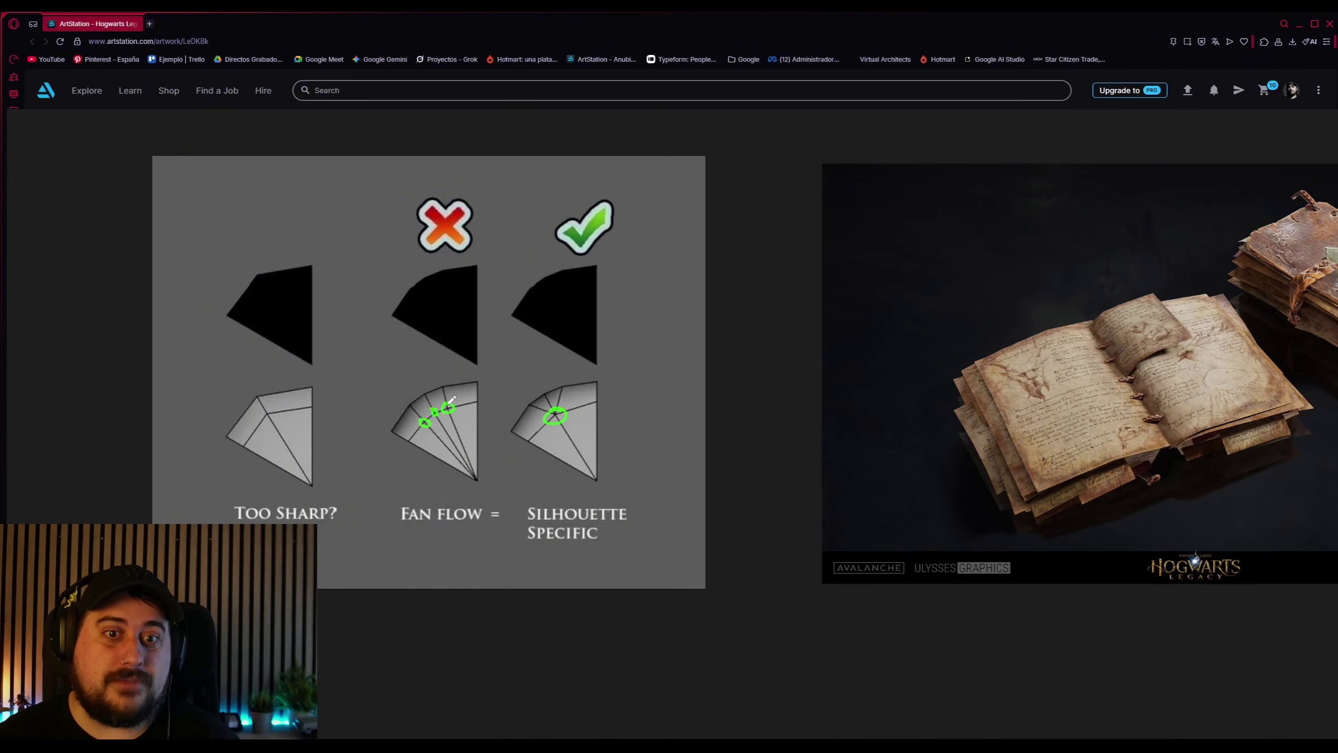
drag(449, 401, 425, 430)
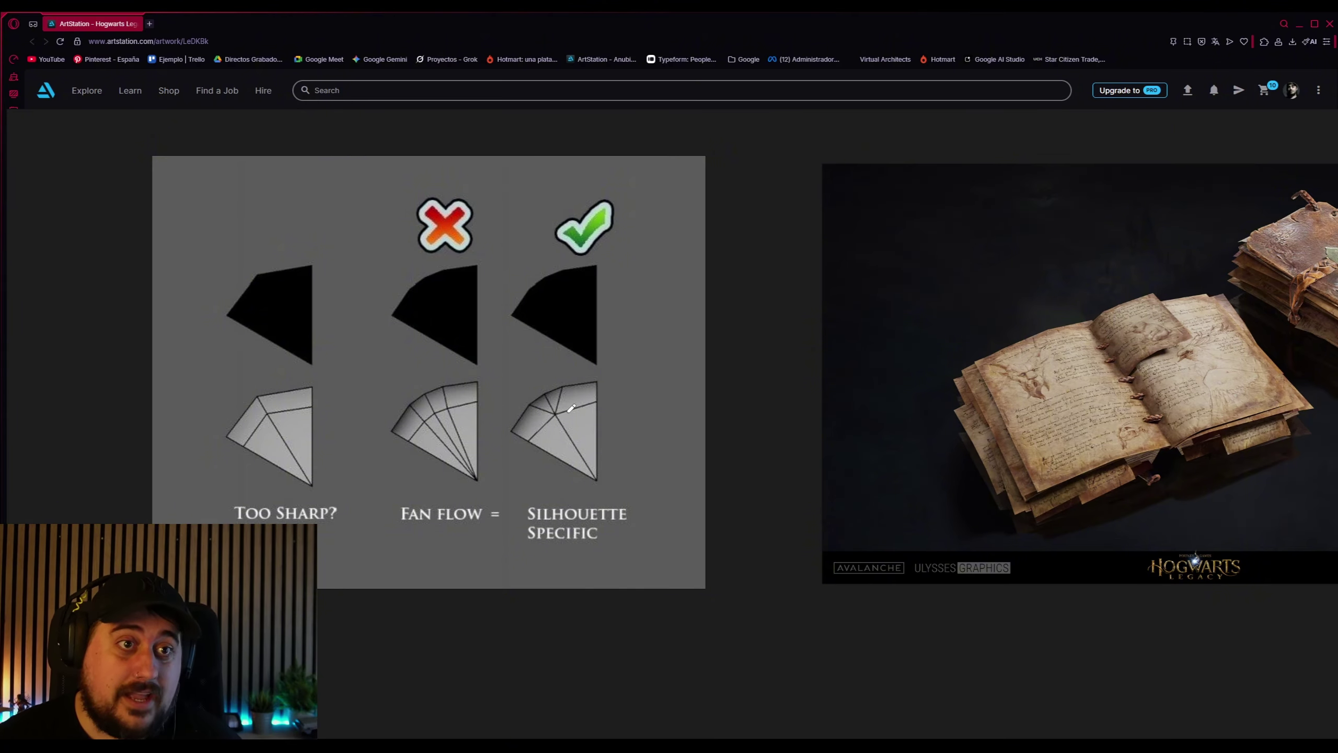
Move past the exceptions references to the God of War gate concept and examine its dimensions and construction
scroll(801, 459, down, 4)
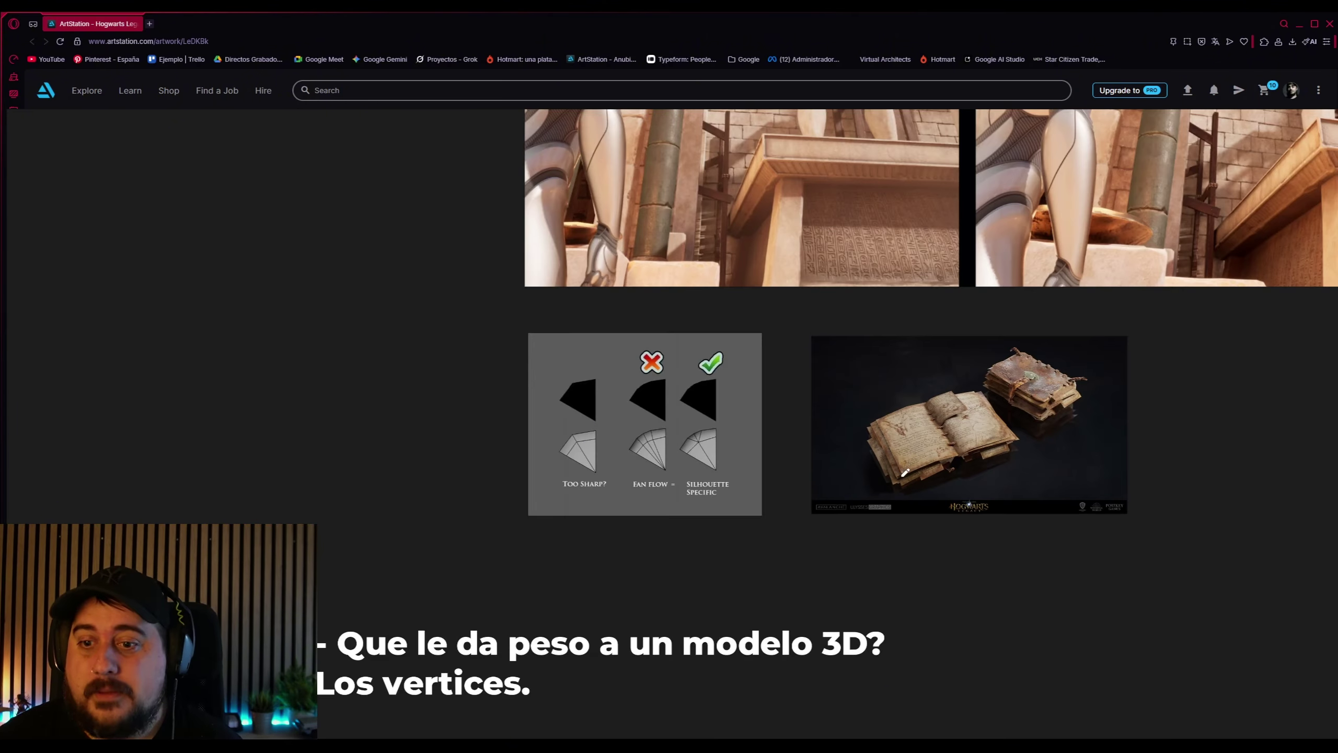
scroll(1017, 469, down, 3)
middle_drag(1016, 468, 685, 136)
scroll(877, 363, down, 2)
middle_drag(873, 412, 655, 294)
scroll(659, 289, down, 2)
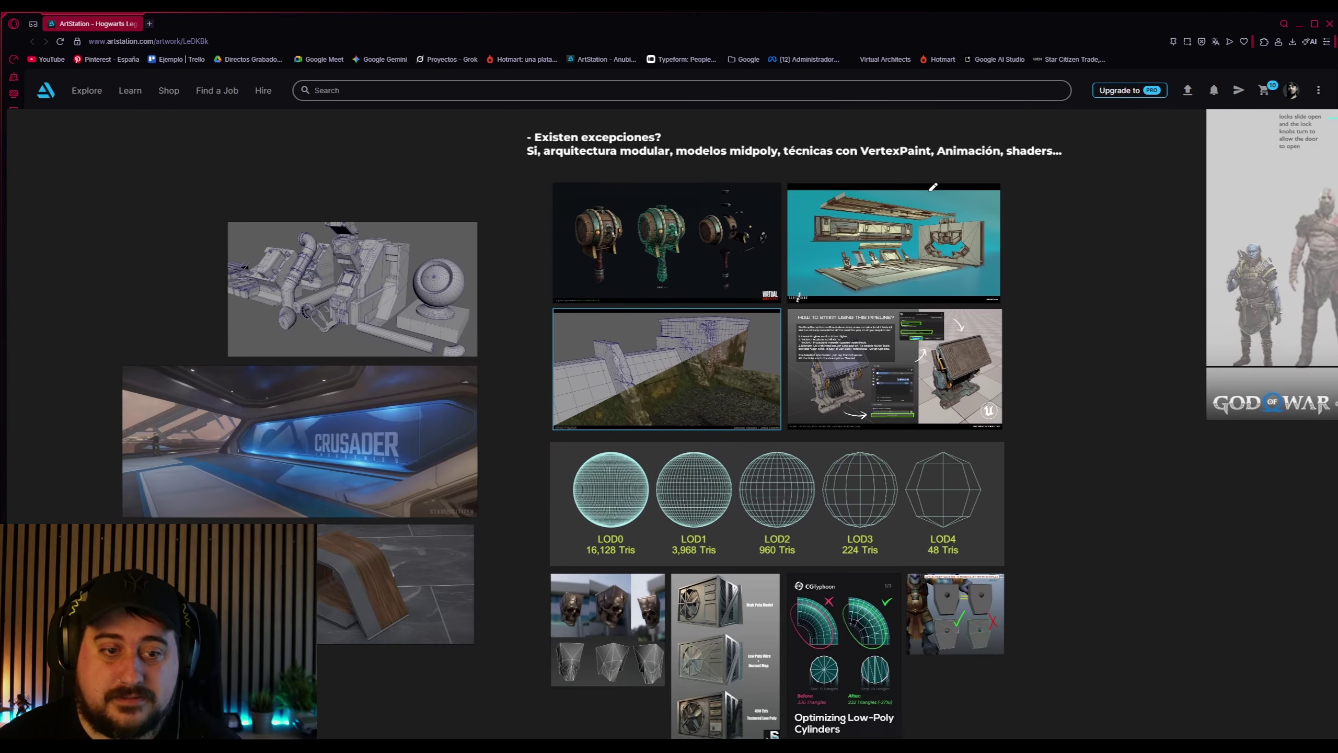
middle_drag(987, 303, 1032, 277)
scroll(1123, 335, up, 1)
middle_drag(1124, 335, 605, 472)
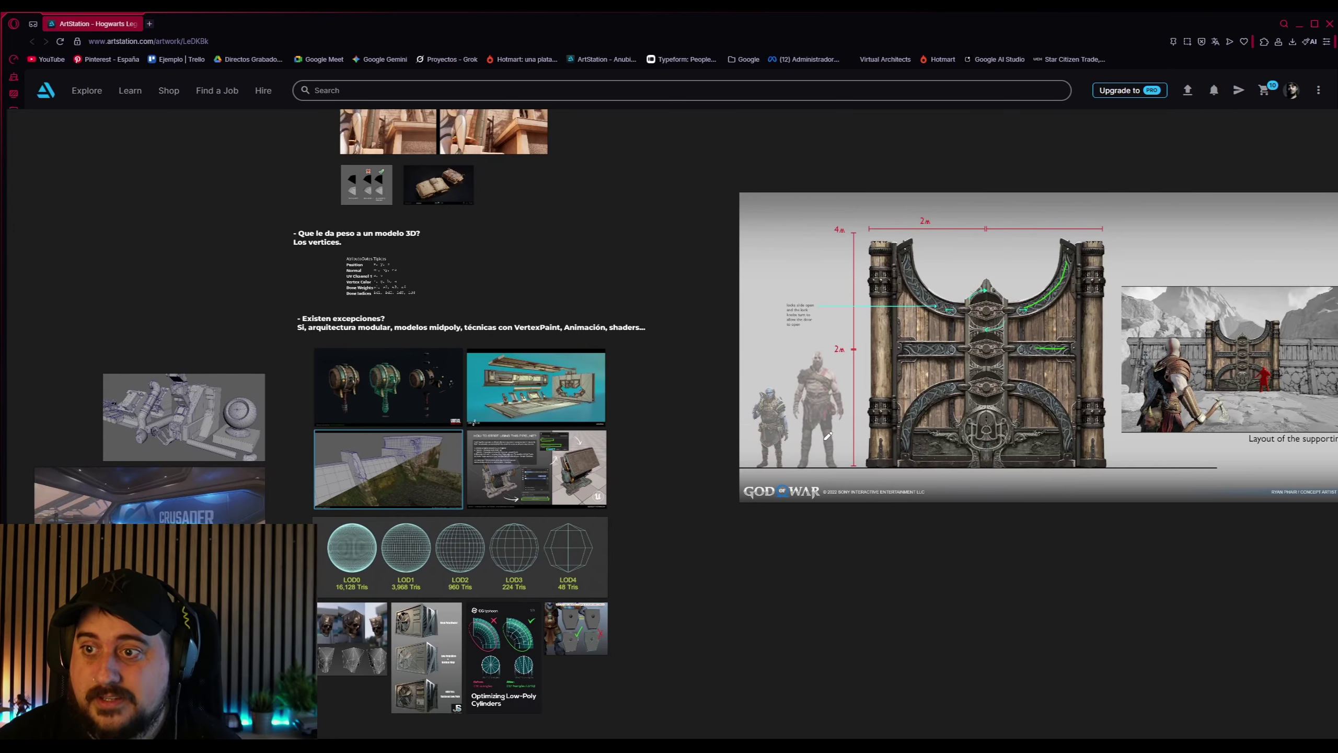
middle_drag(1030, 397, 633, 454)
scroll(633, 454, up, 3)
middle_drag(617, 392, 733, 571)
scroll(734, 570, down, 1)
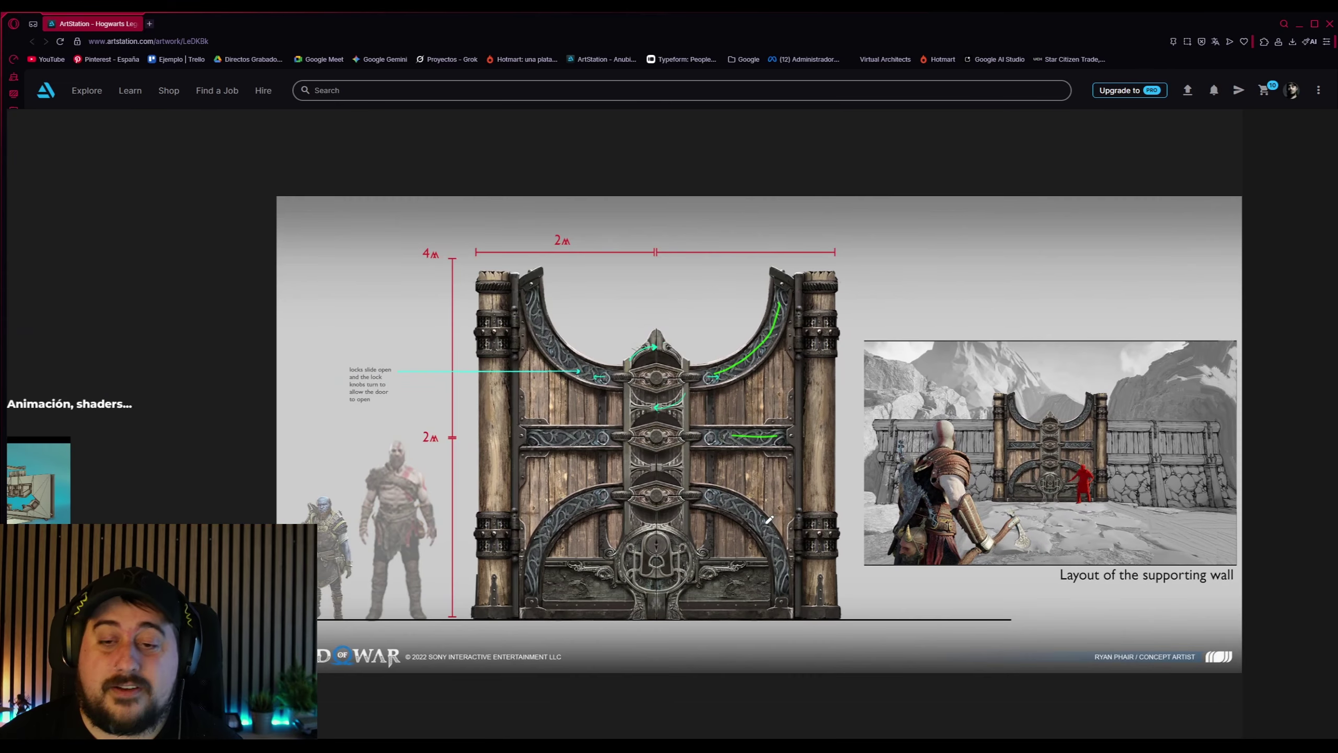
scroll(770, 519, up, 1)
middle_drag(770, 520, 745, 525)
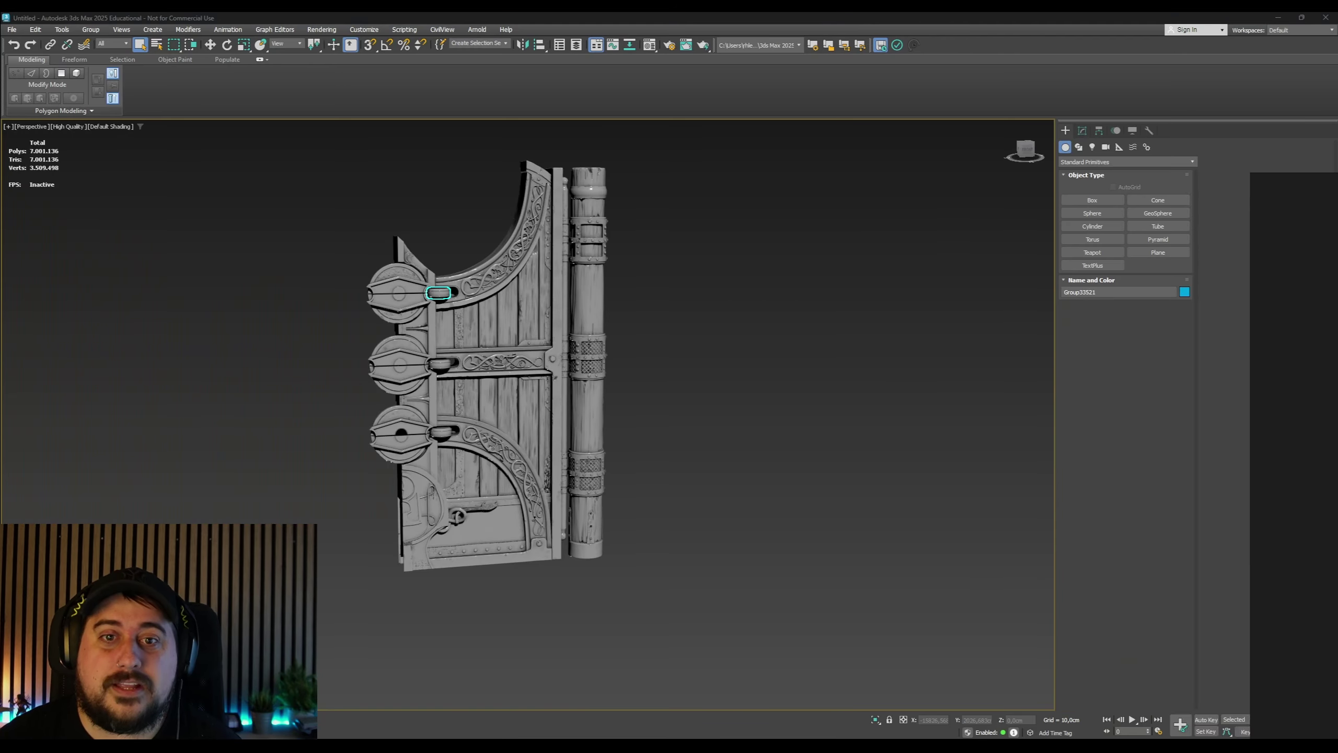
Switch to 3ds Max and examine the high-poly gate's door planks, riveted metal strips and carved trims up close
scroll(805, 338, up, 2)
scroll(709, 361, down, 2)
click(707, 363)
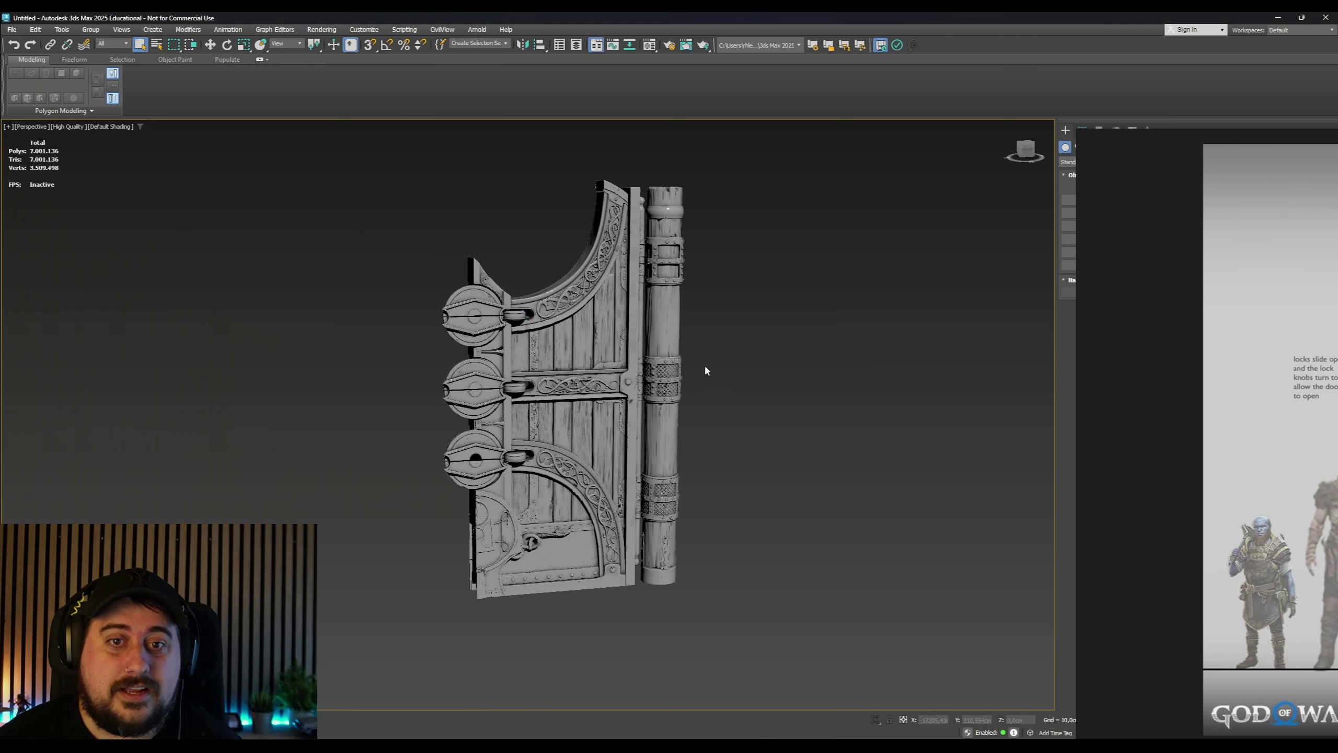
middle_drag(705, 365, 708, 367)
scroll(709, 366, up, 3)
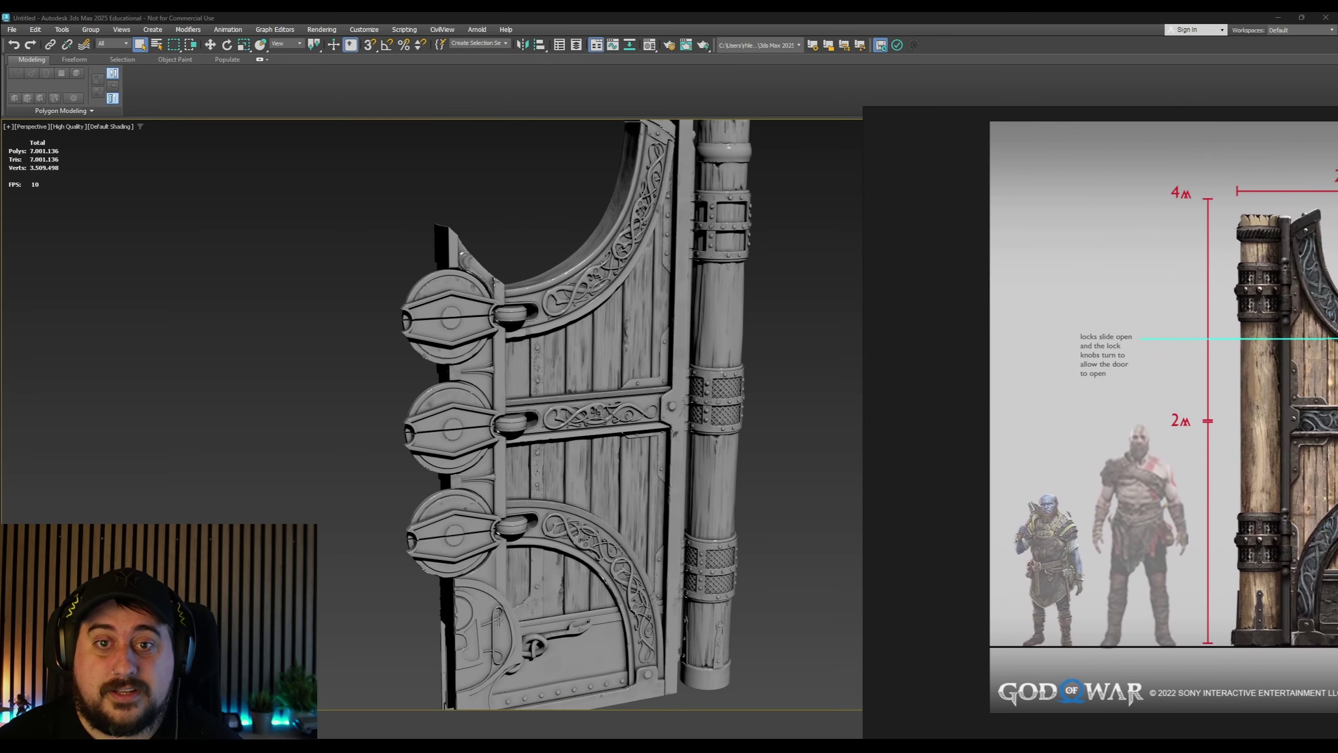
click(558, 357)
scroll(557, 357, up, 4)
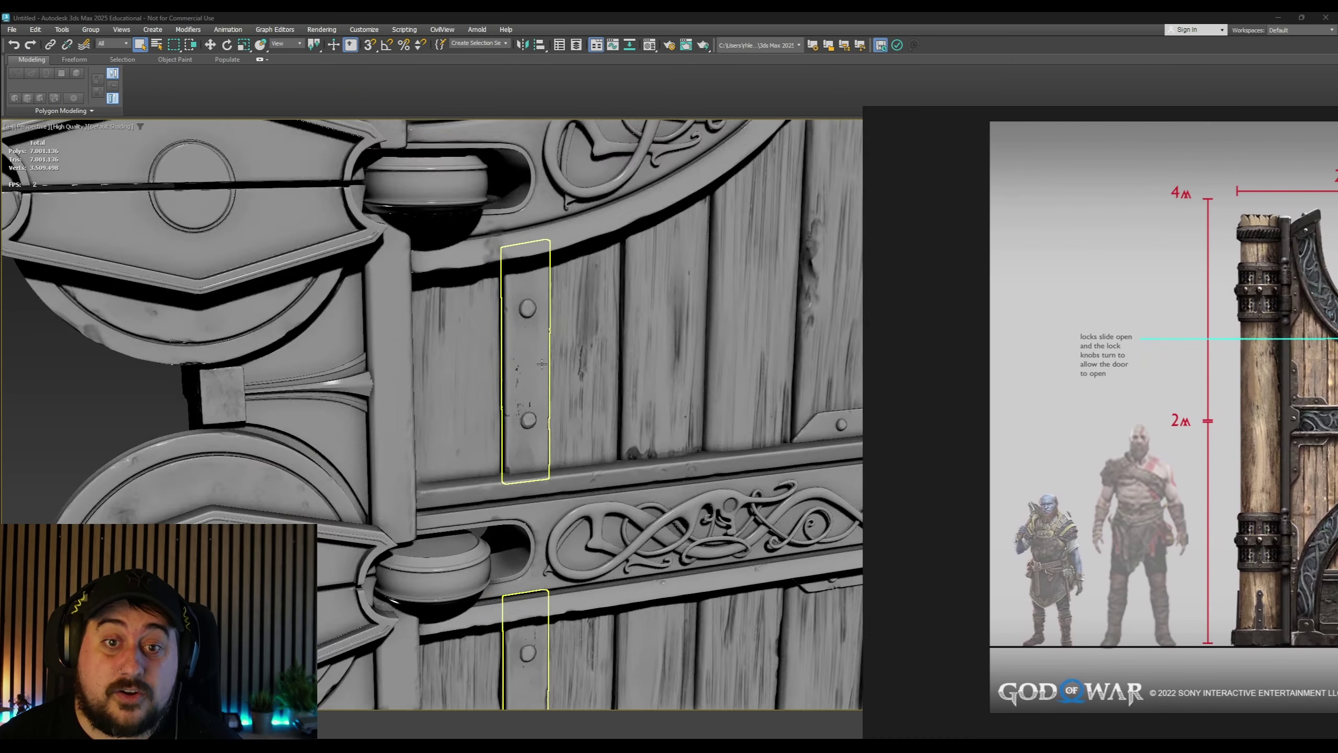
scroll(661, 418, down, 6)
middle_drag(660, 419, 476, 405)
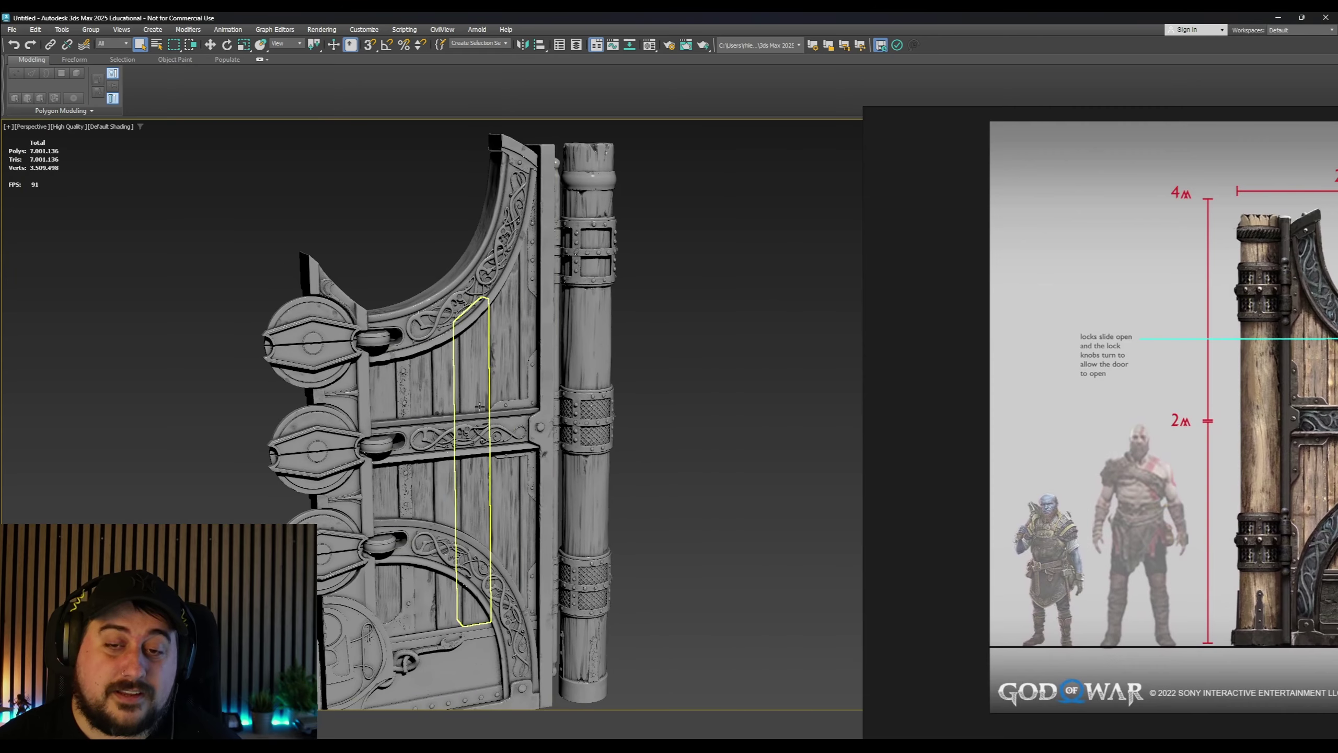
Select the lattice mesh and the lower metal bracket on the high-poly pillar to examine their detail against the whole gate
scroll(555, 440, down, 2)
scroll(558, 439, up, 5)
click(644, 394)
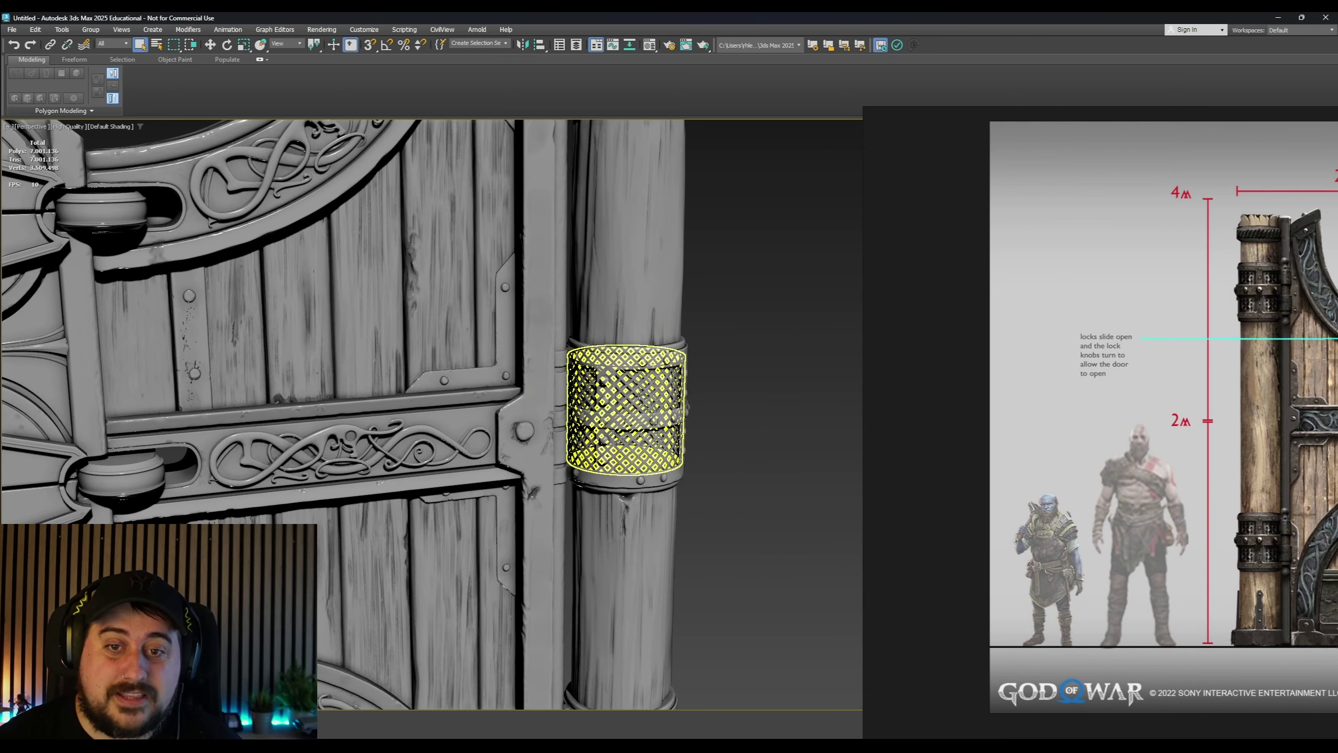
scroll(646, 396, up, 6)
scroll(675, 433, down, 6)
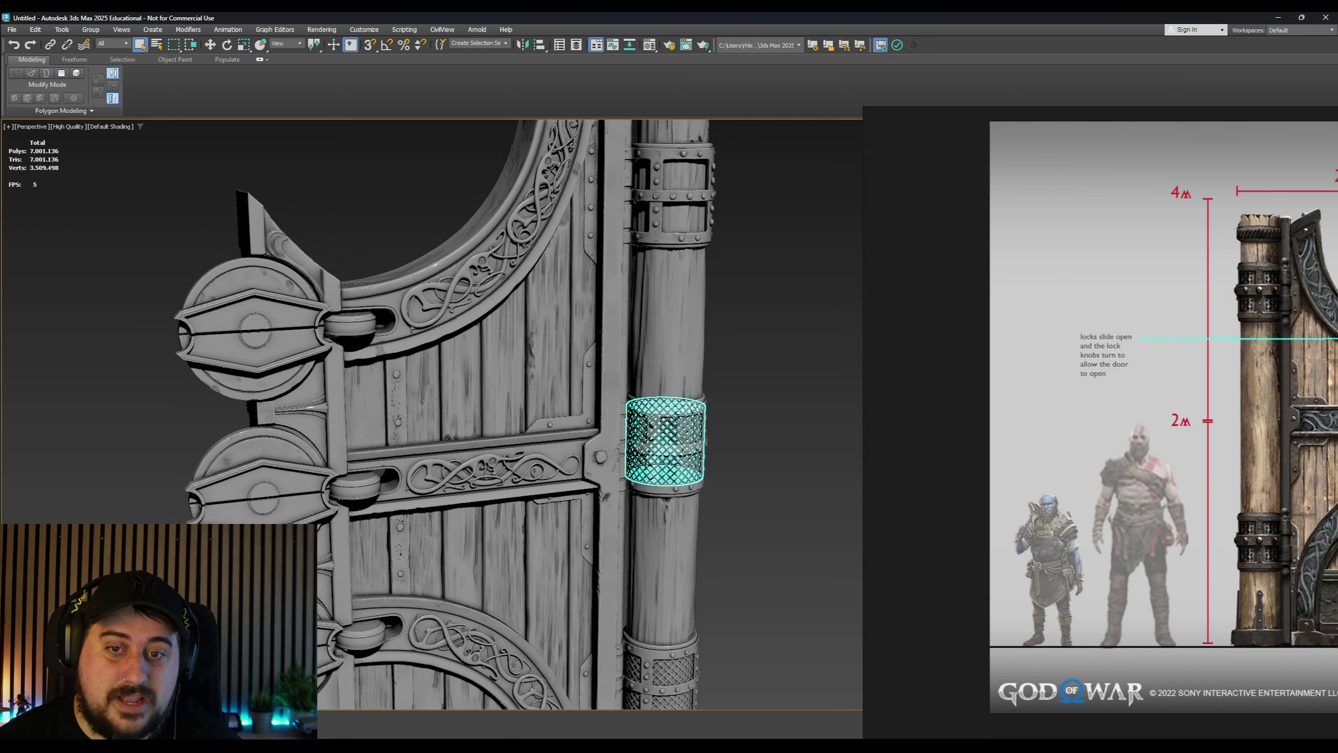
middle_drag(611, 669, 607, 569)
scroll(607, 568, up, 6)
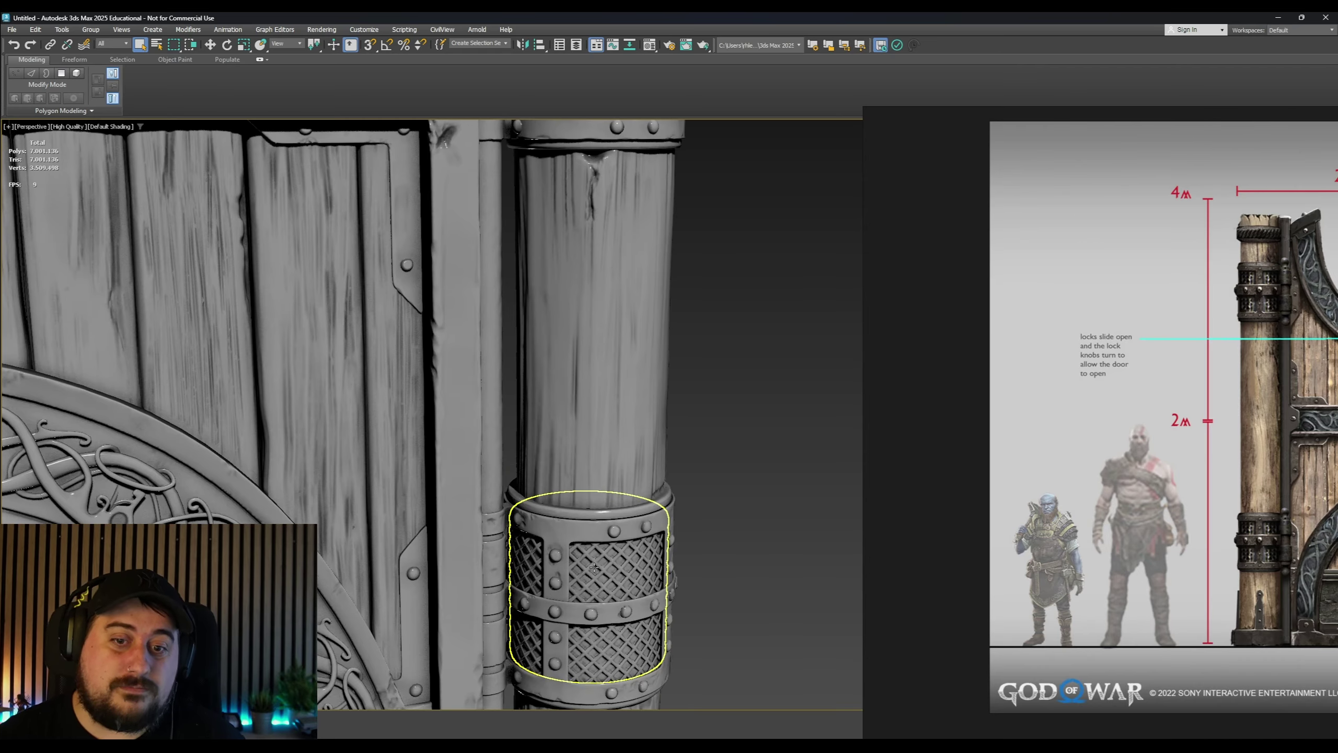
click(683, 497)
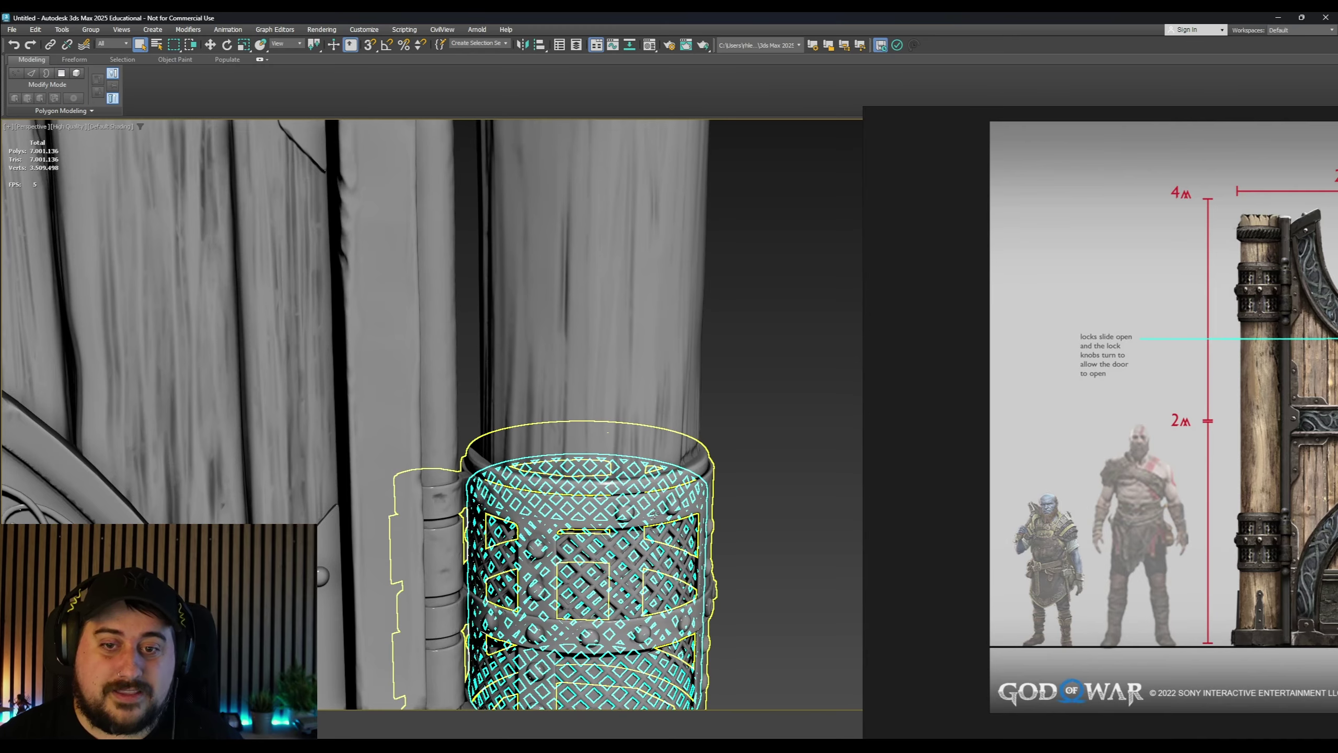
scroll(769, 515, down, 6)
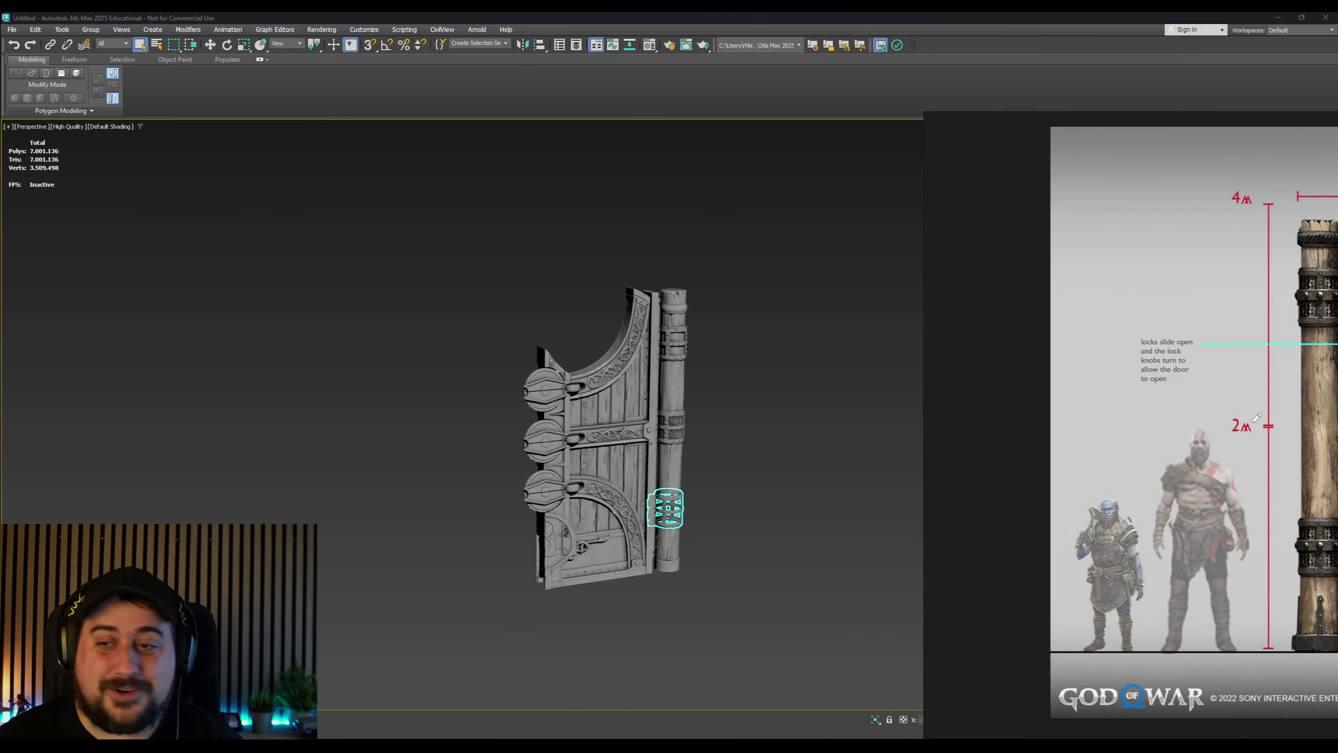
middle_drag(774, 438, 699, 434)
scroll(698, 435, up, 3)
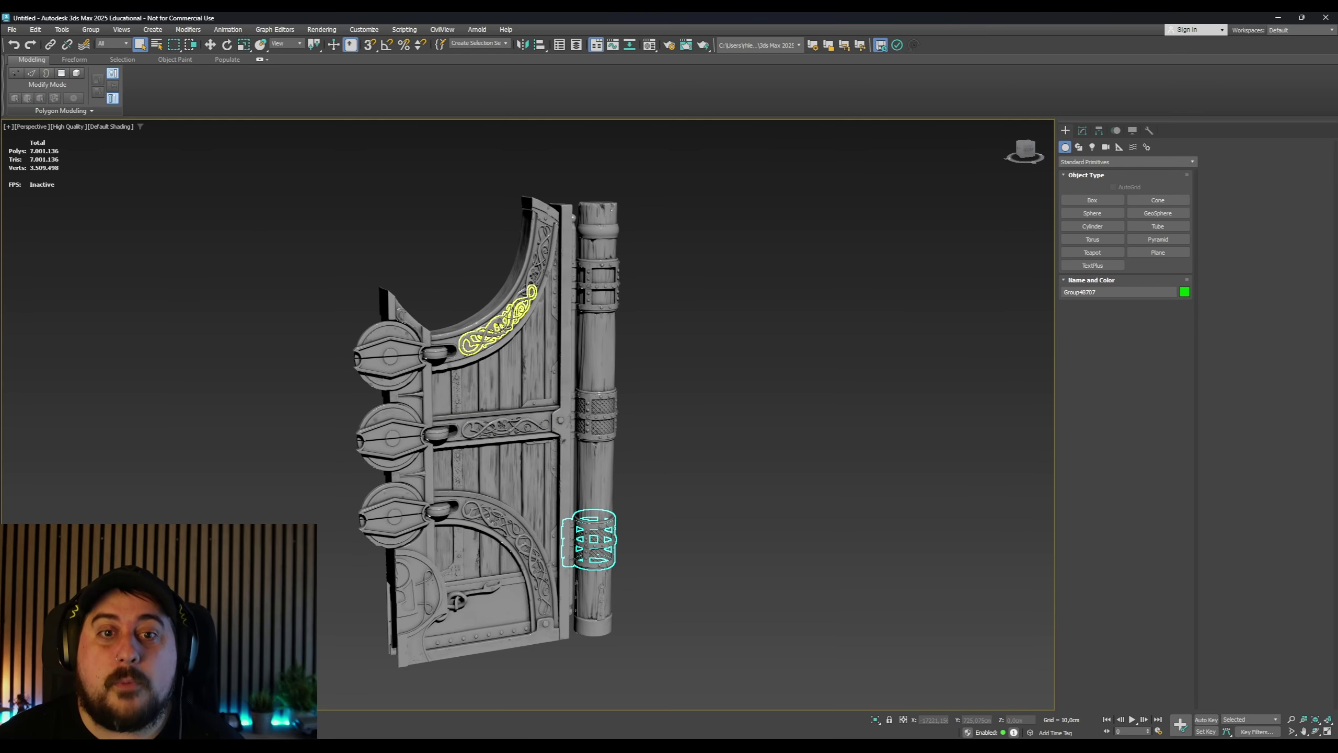
scroll(509, 321, up, 2)
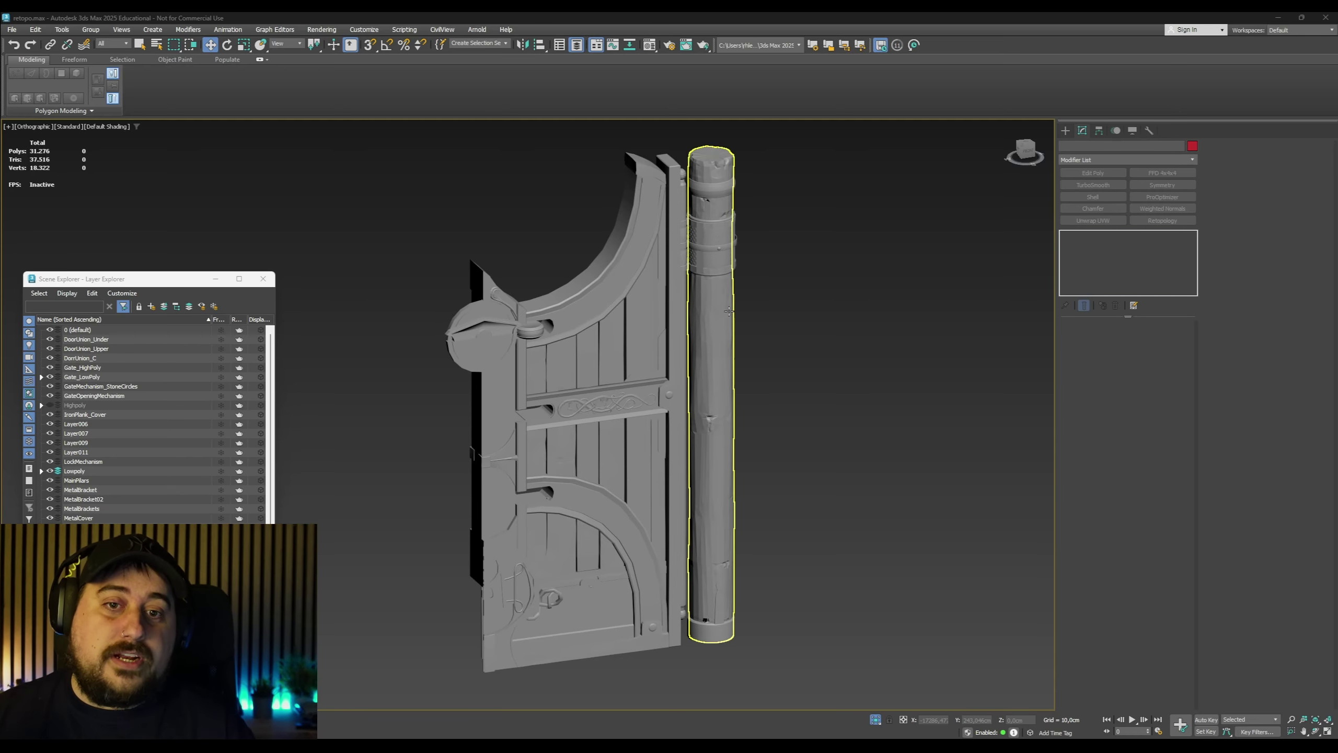
Show the low-poly gate in Flat Color shading to check its silhouette, and restore Default Shading
click(807, 267)
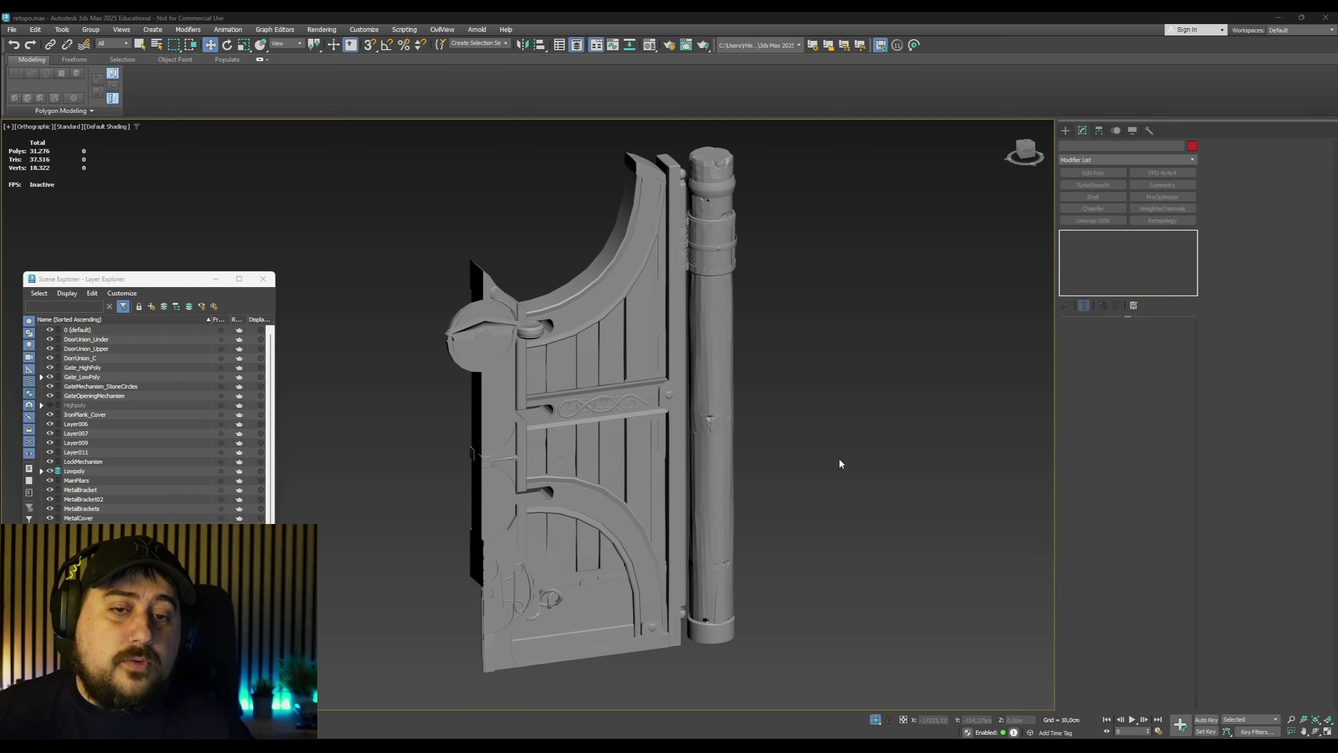
middle_drag(845, 398, 875, 402)
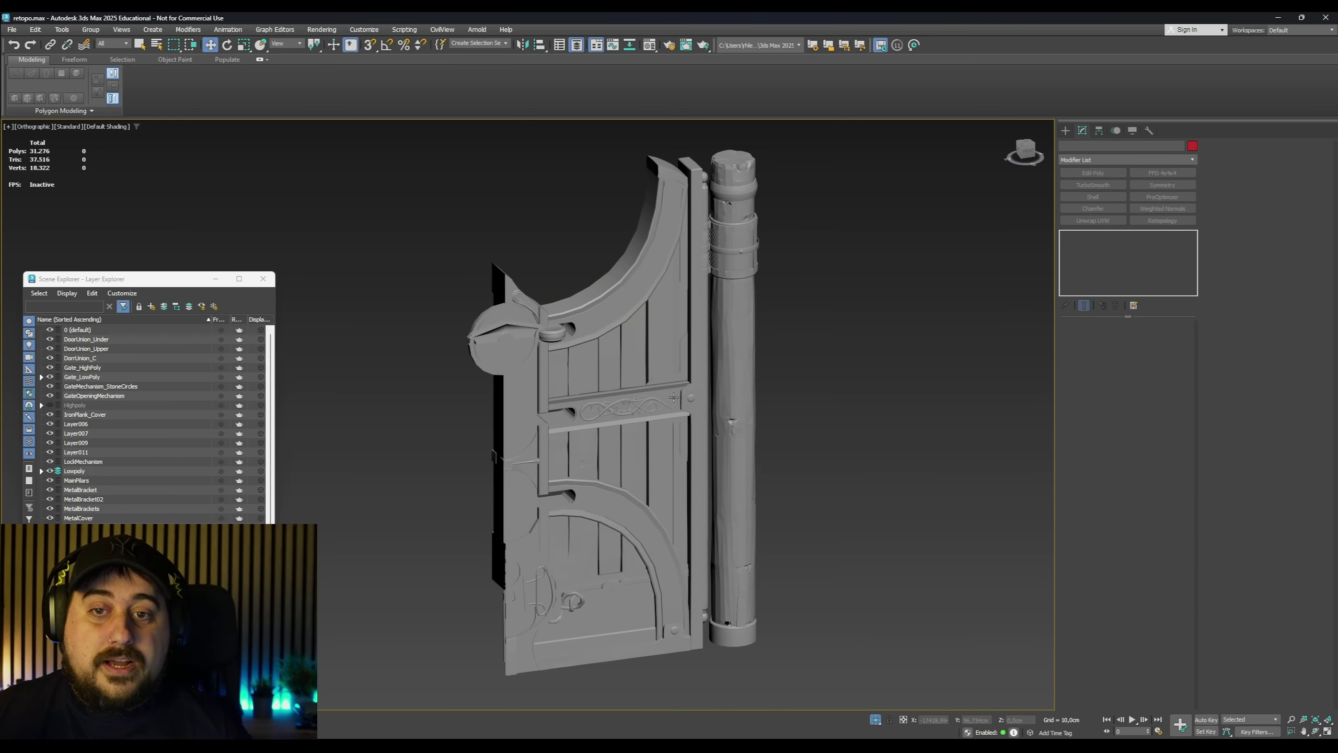
click(80, 127)
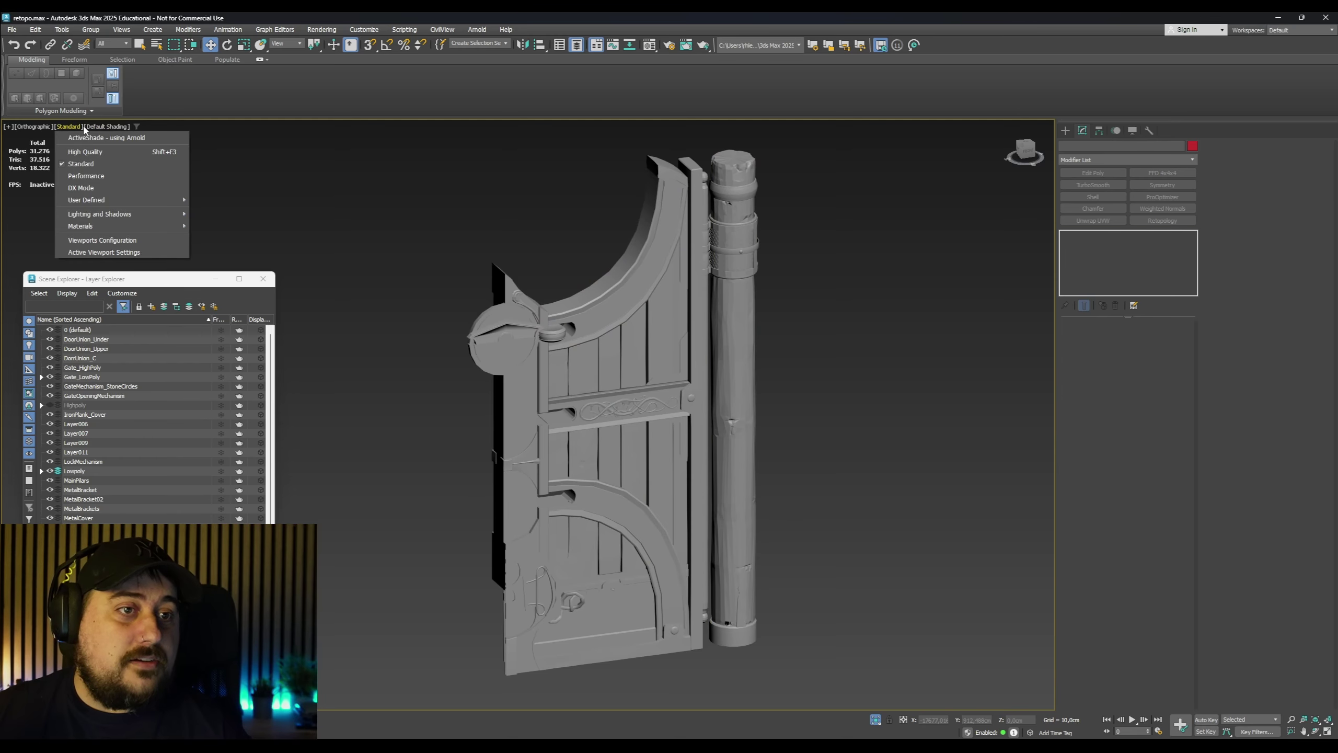
click(97, 128)
click(103, 128)
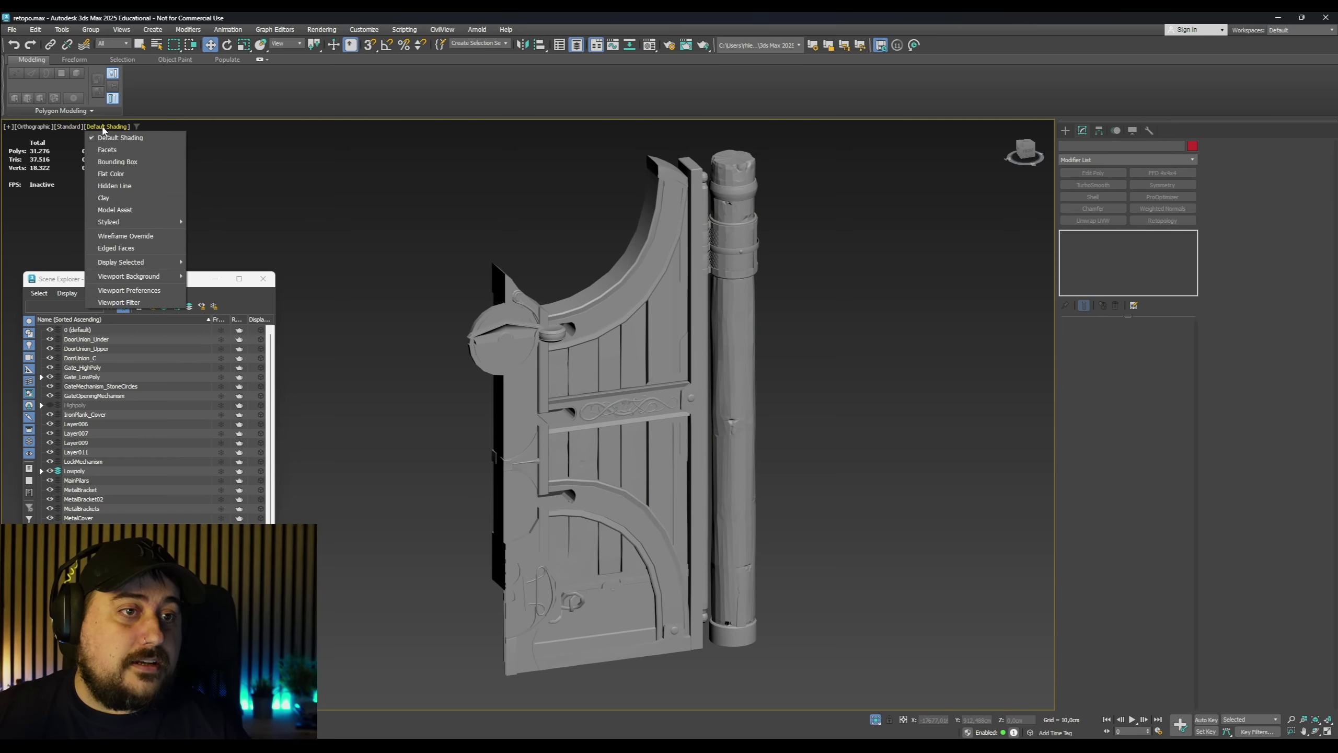
click(124, 174)
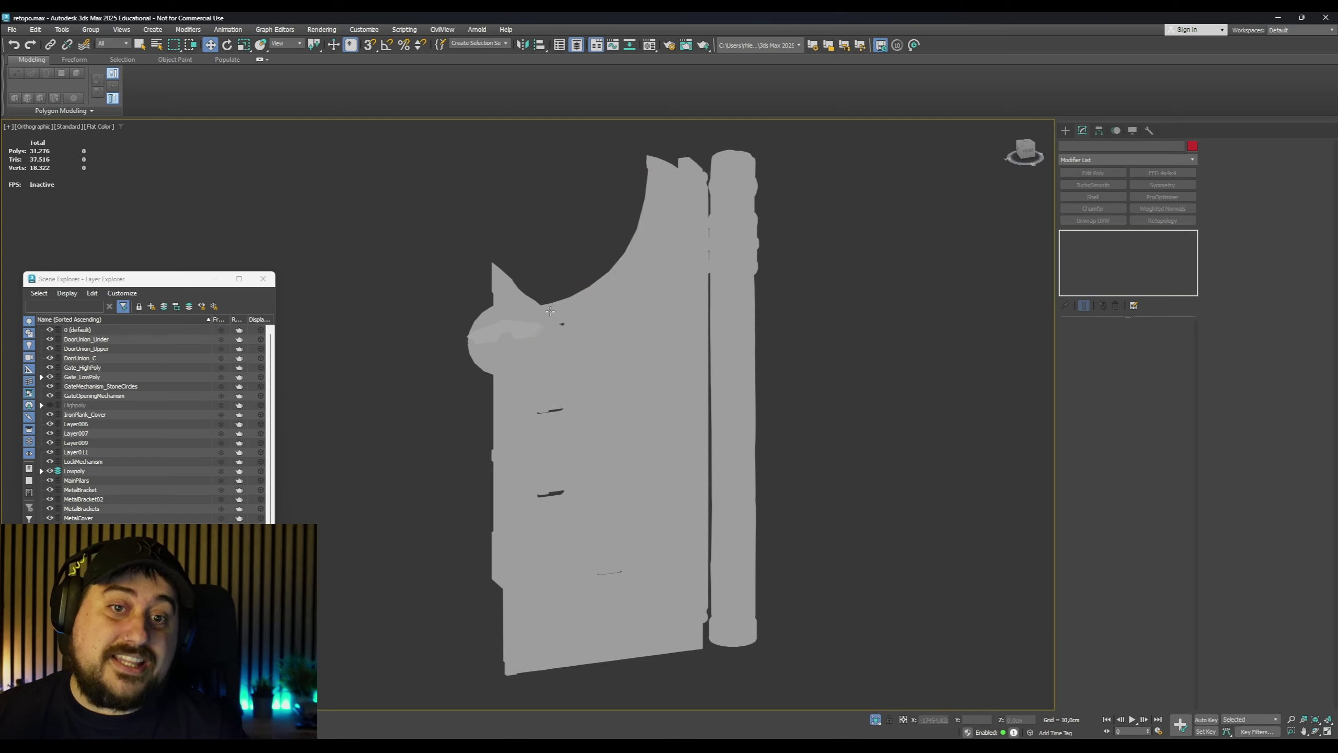
scroll(533, 299, up, 2)
middle_drag(533, 299, 500, 241)
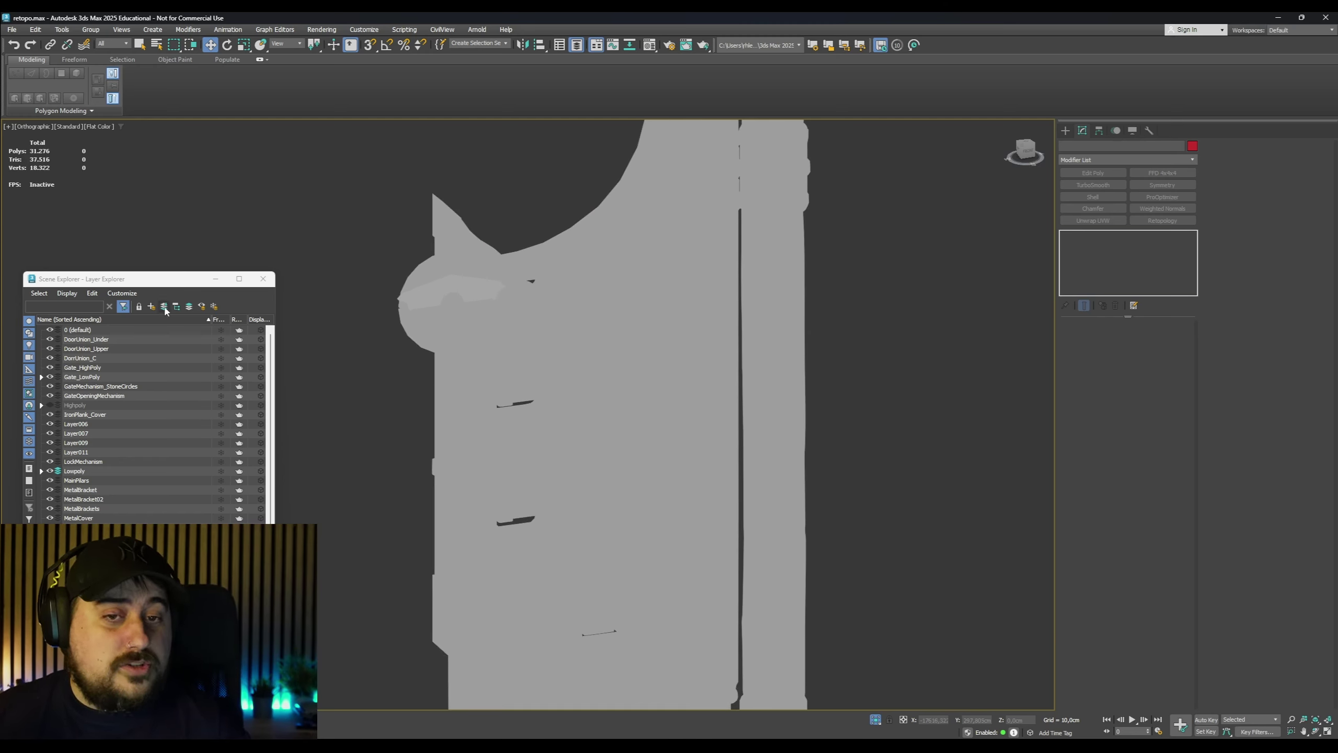
click(97, 126)
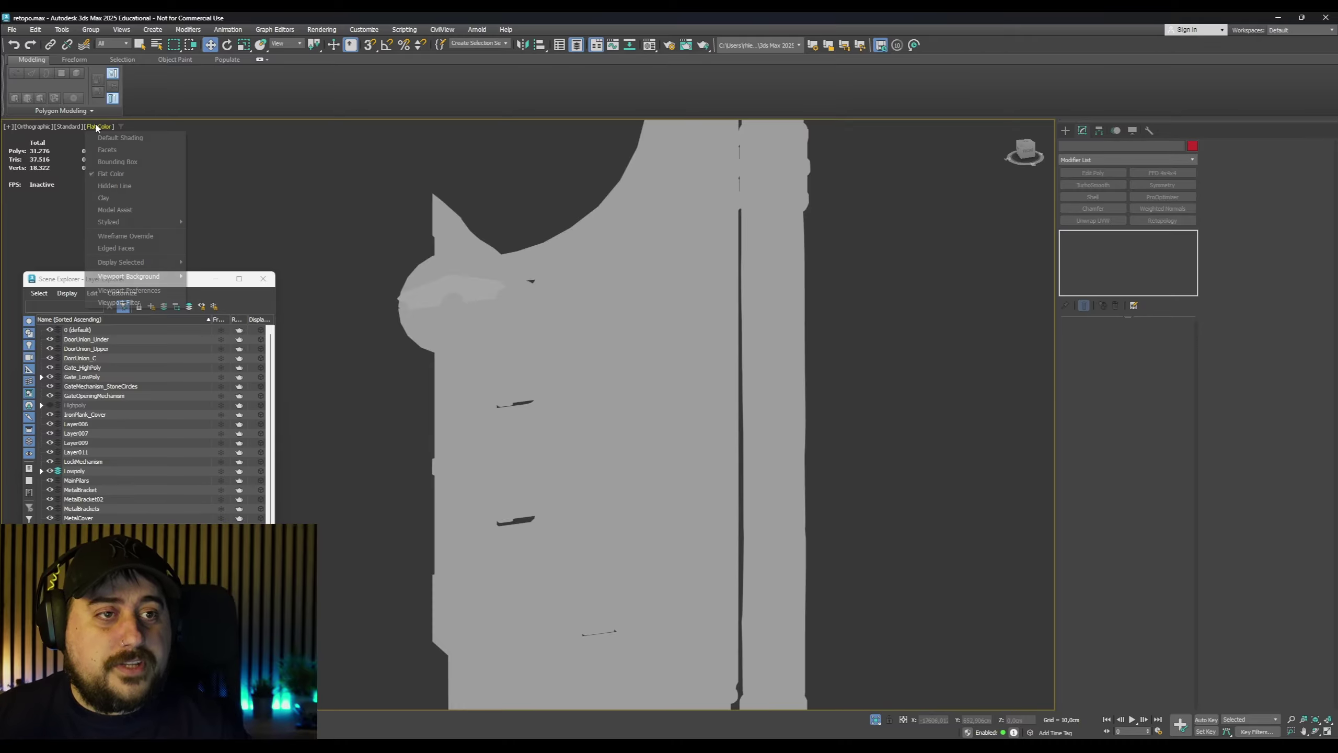
click(121, 136)
Select the carved knotwork ornament on the low-poly gate's middle crossbeam and examine its geometry
mouse_move(678, 366)
middle_down()
mouse_move(653, 342)
mouse_move(458, 334)
mouse_move(475, 349)
middle_up()
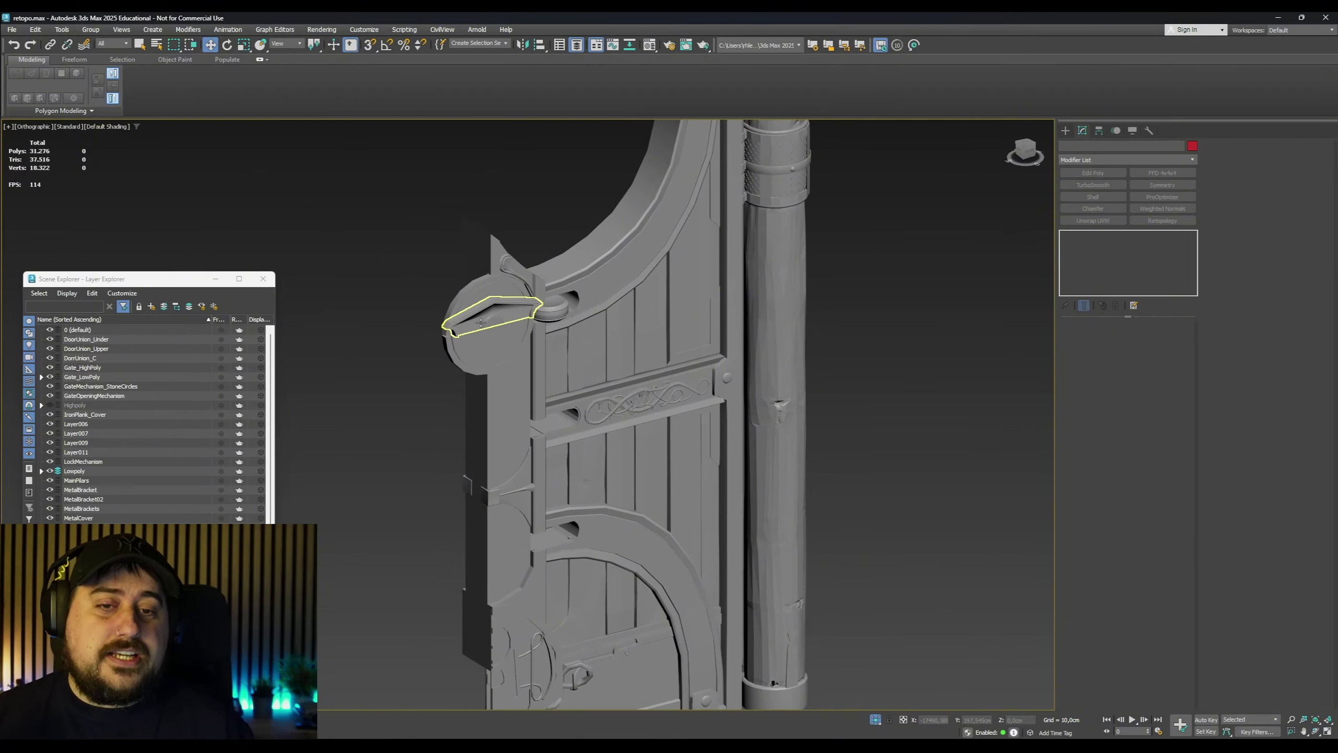
scroll(500, 317, up, 1)
scroll(500, 318, down, 2)
mouse_move(565, 353)
middle_down()
mouse_move(504, 340)
mouse_move(548, 368)
middle_up()
scroll(528, 370, up, 2)
click(528, 371)
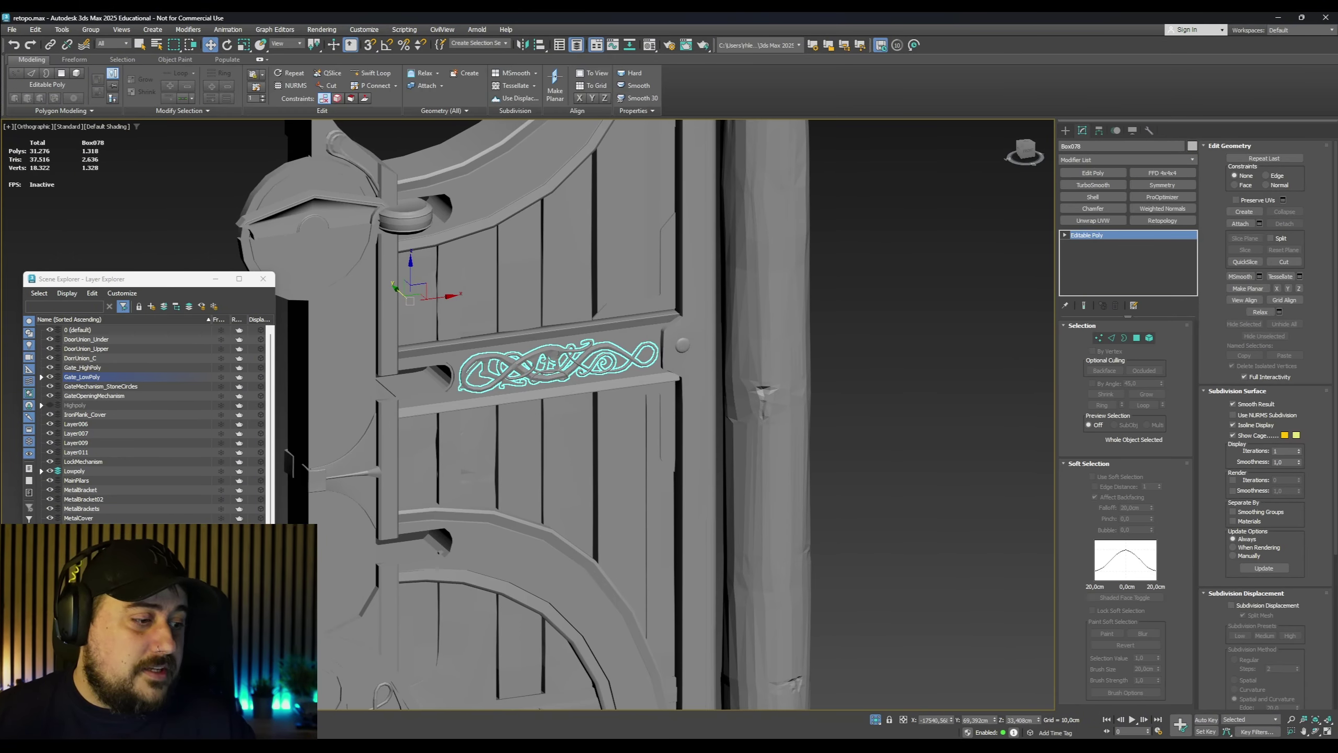
scroll(579, 385, up, 3)
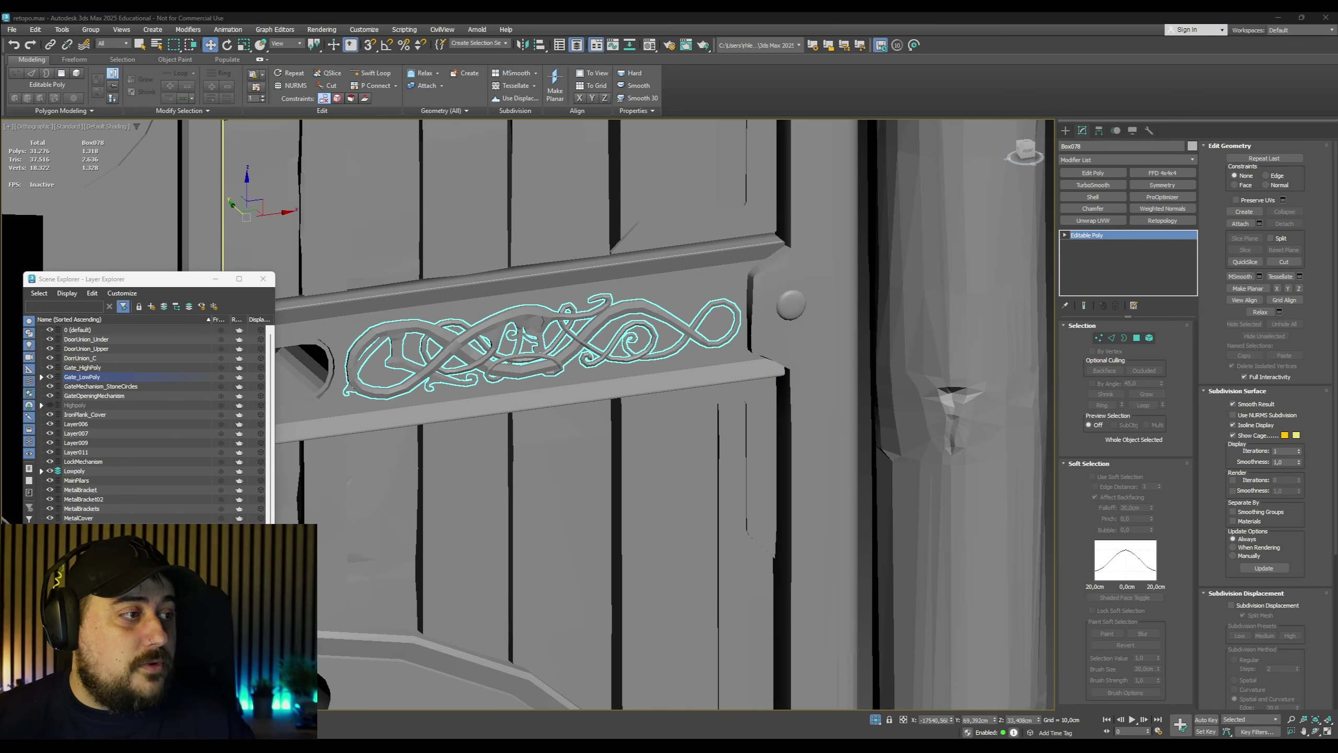
Bring the God of War gate concept over the 3ds Max viewport and examine the carved metal bands on the door
right_drag(0, 433, 750, 425)
scroll(685, 316, up, 7)
middle_drag(590, 499, 637, 442)
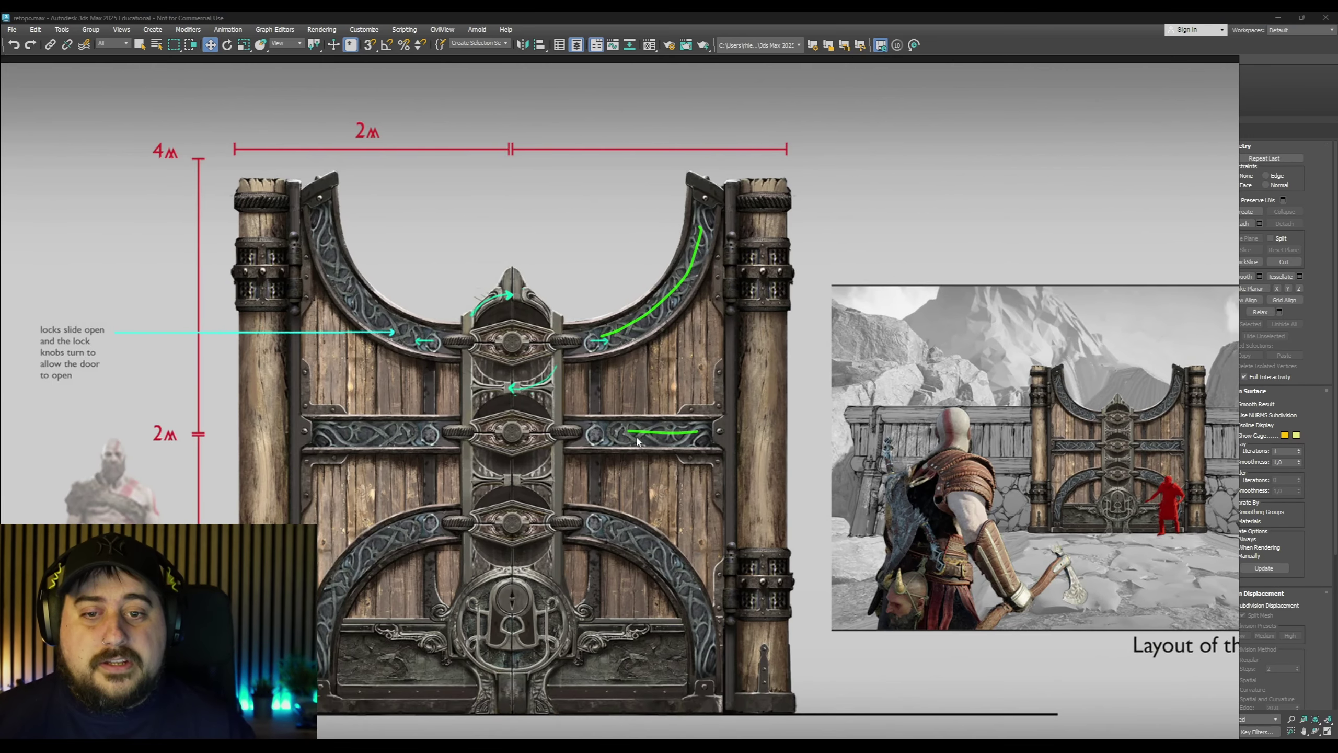
scroll(637, 442, up, 2)
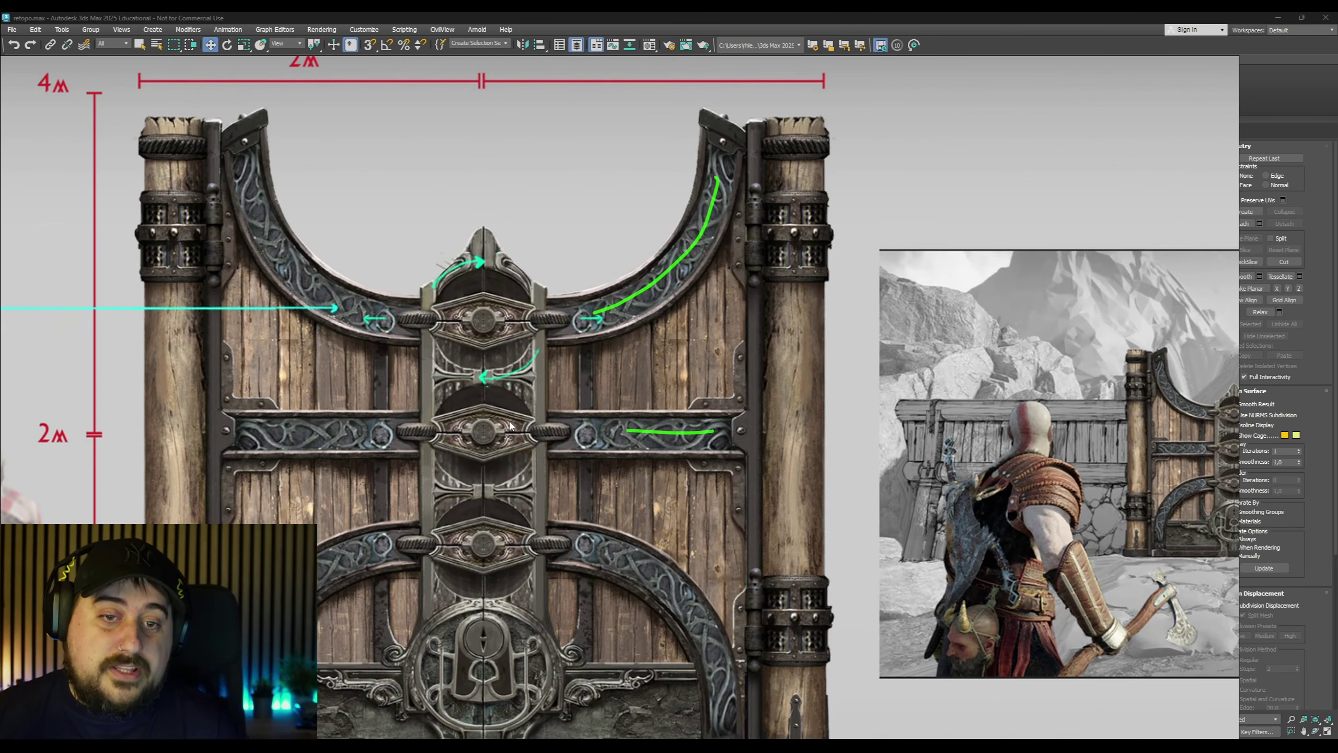
Examine the central locking plates and the carved metal bands around them on the gate concept
scroll(510, 426, up, 4)
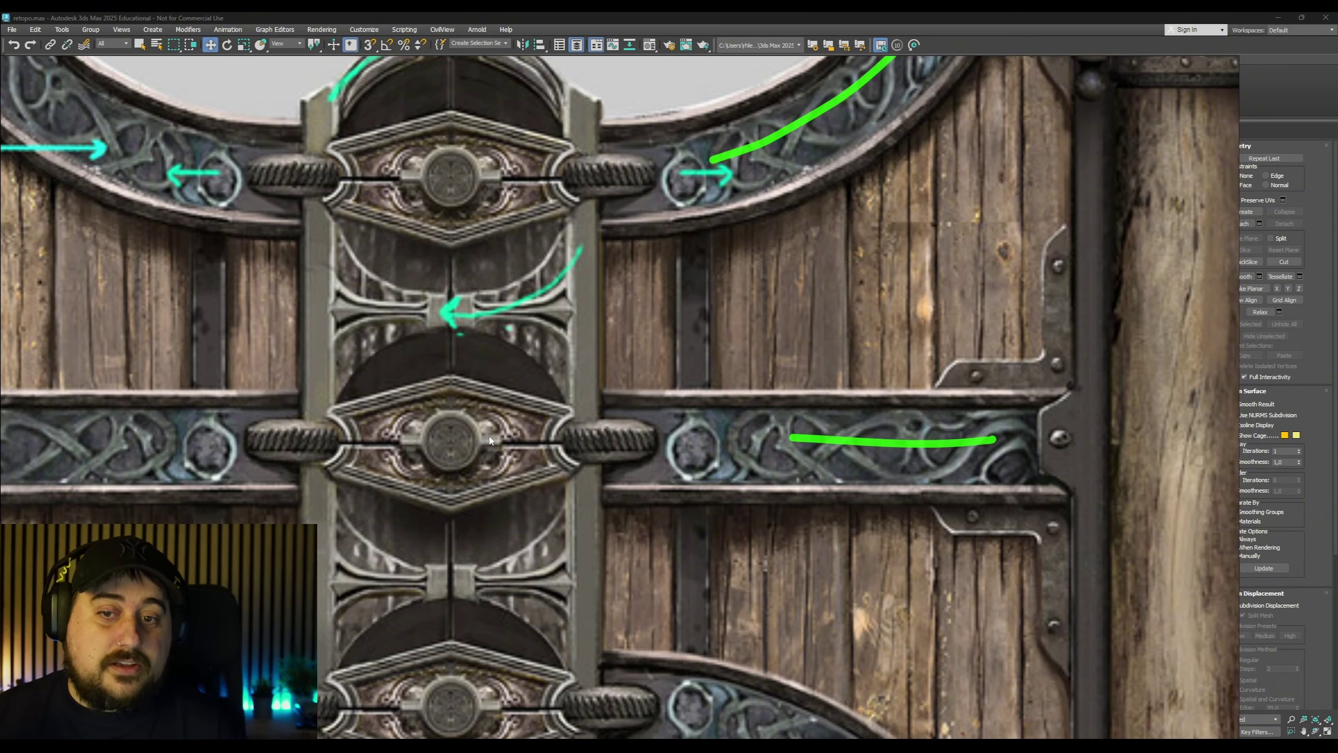
scroll(489, 441, down, 2)
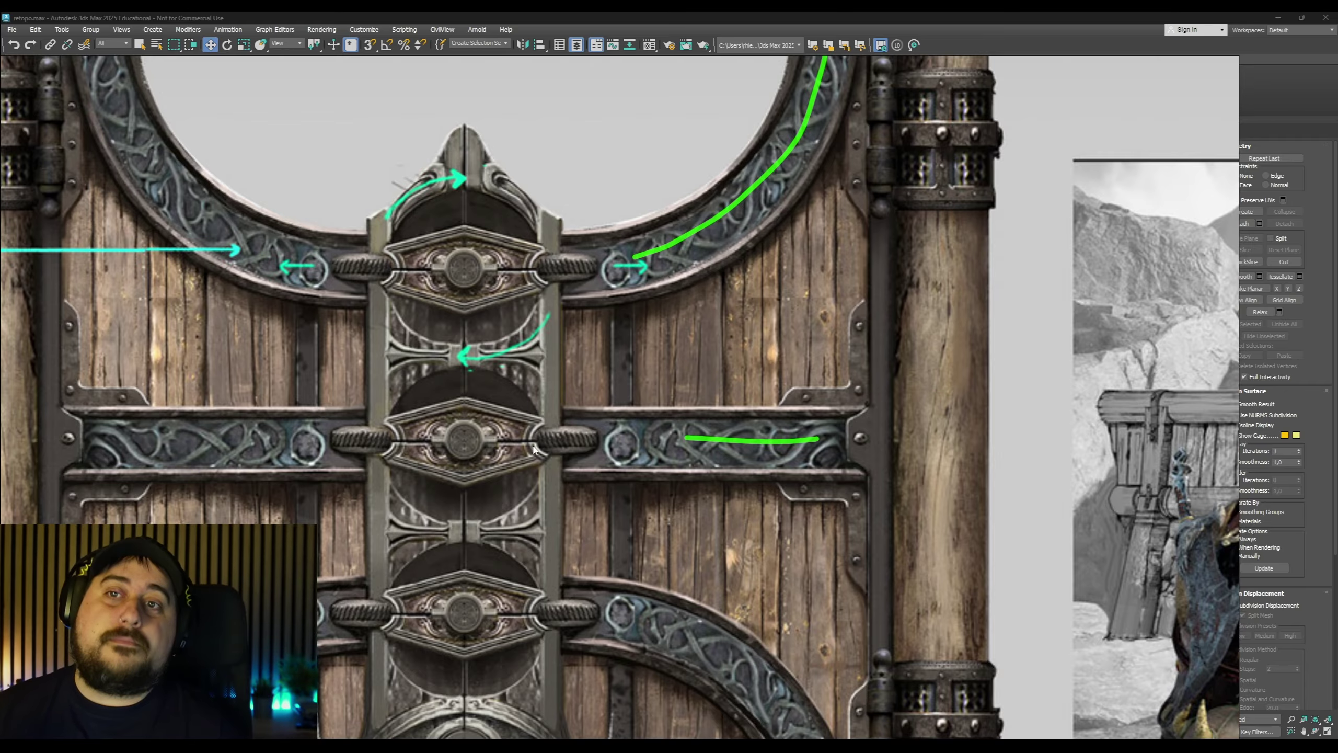
scroll(737, 439, down, 2)
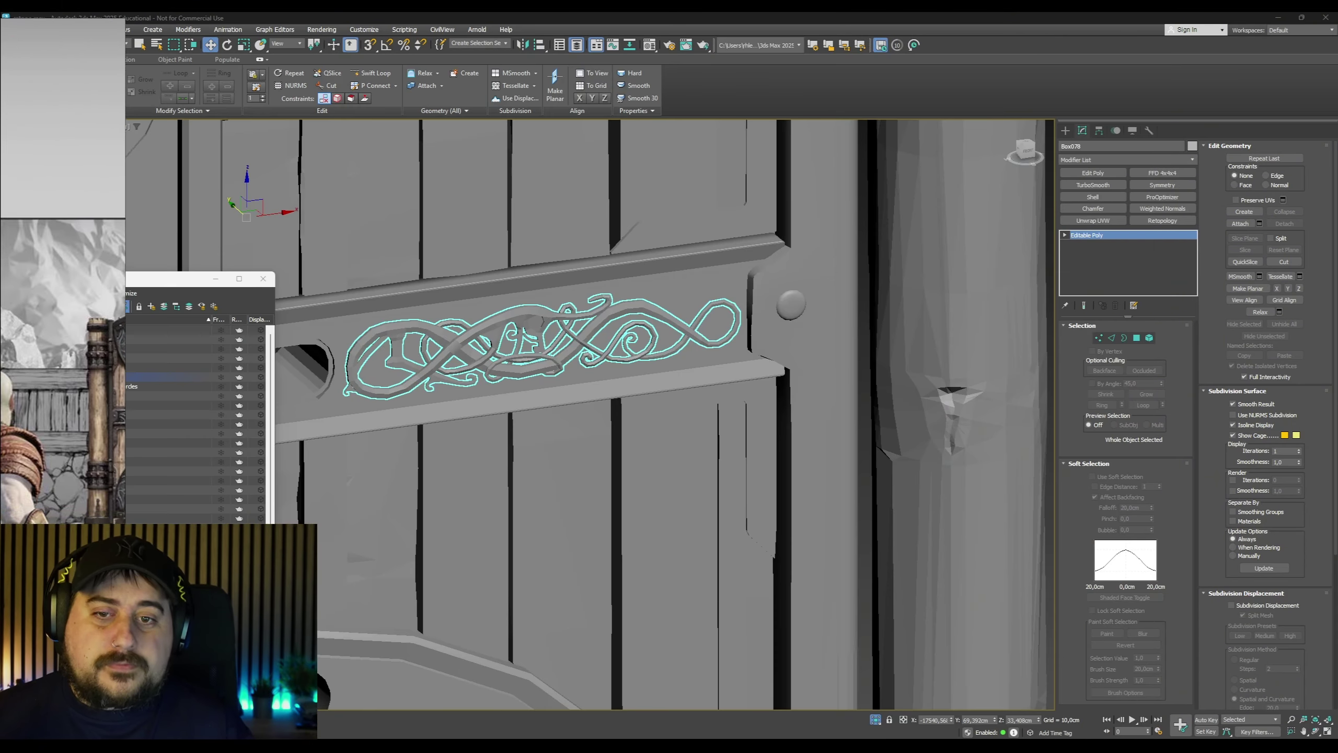
Show edged faces on the low-poly gate and examine the crossbeam knotwork's wireframe from the front and the side
scroll(504, 407, up, 5)
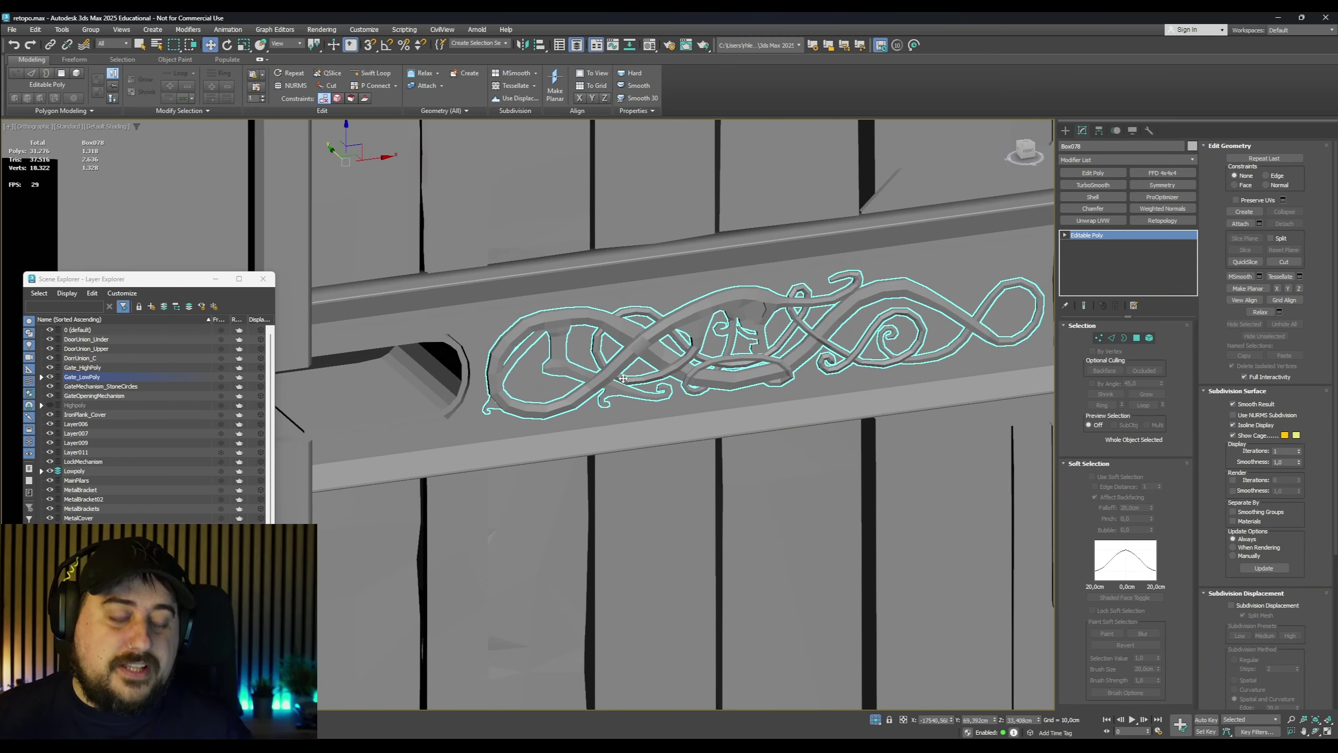
key(F4)
alt+middle_drag(665, 391, 681, 398)
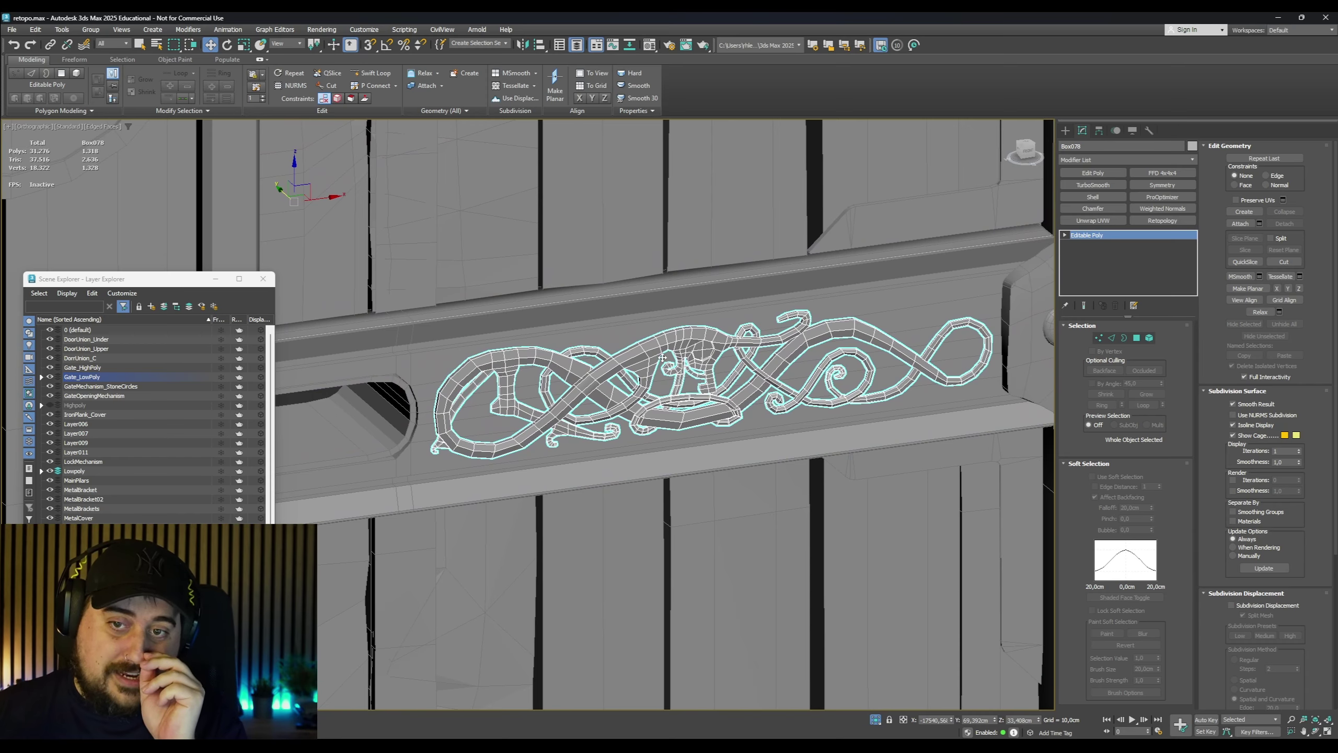
scroll(715, 367, down, 5)
alt+middle_drag(716, 367, 740, 337)
scroll(688, 360, up, 6)
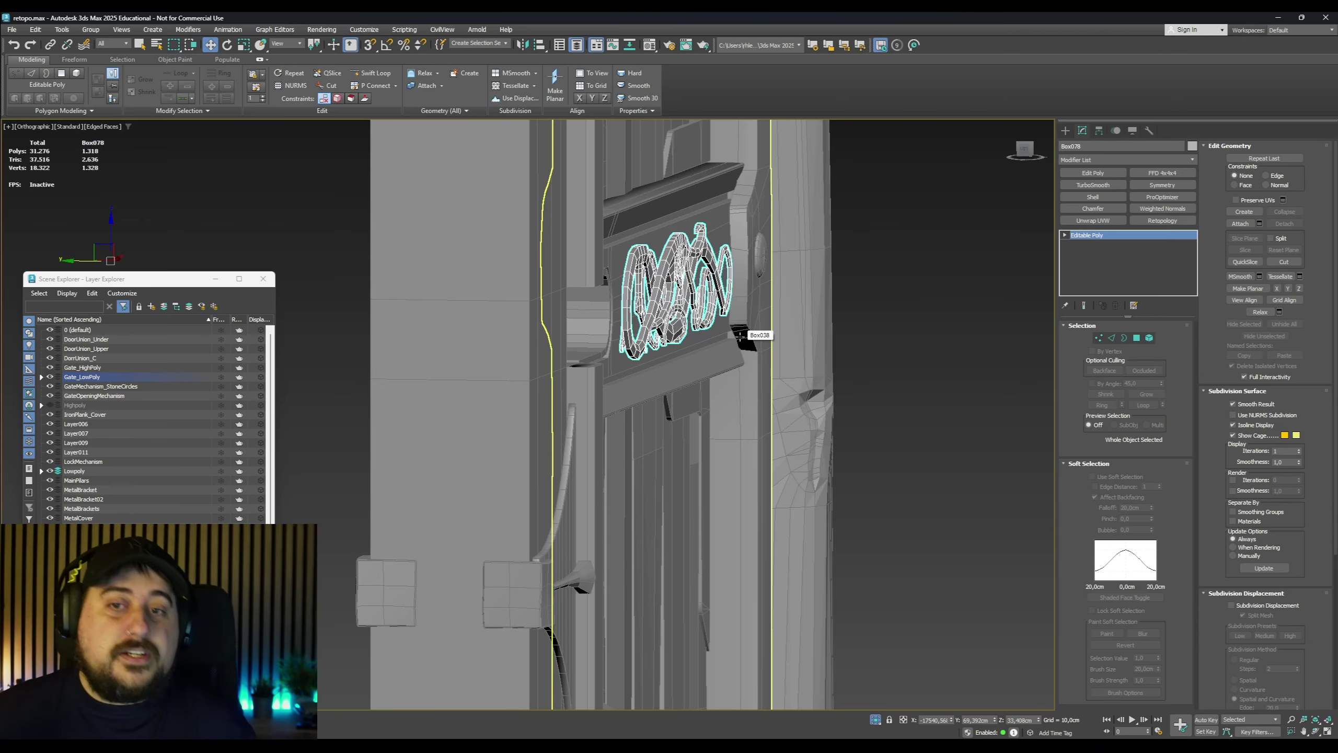
key(shift+z)
scroll(666, 346, down, 4)
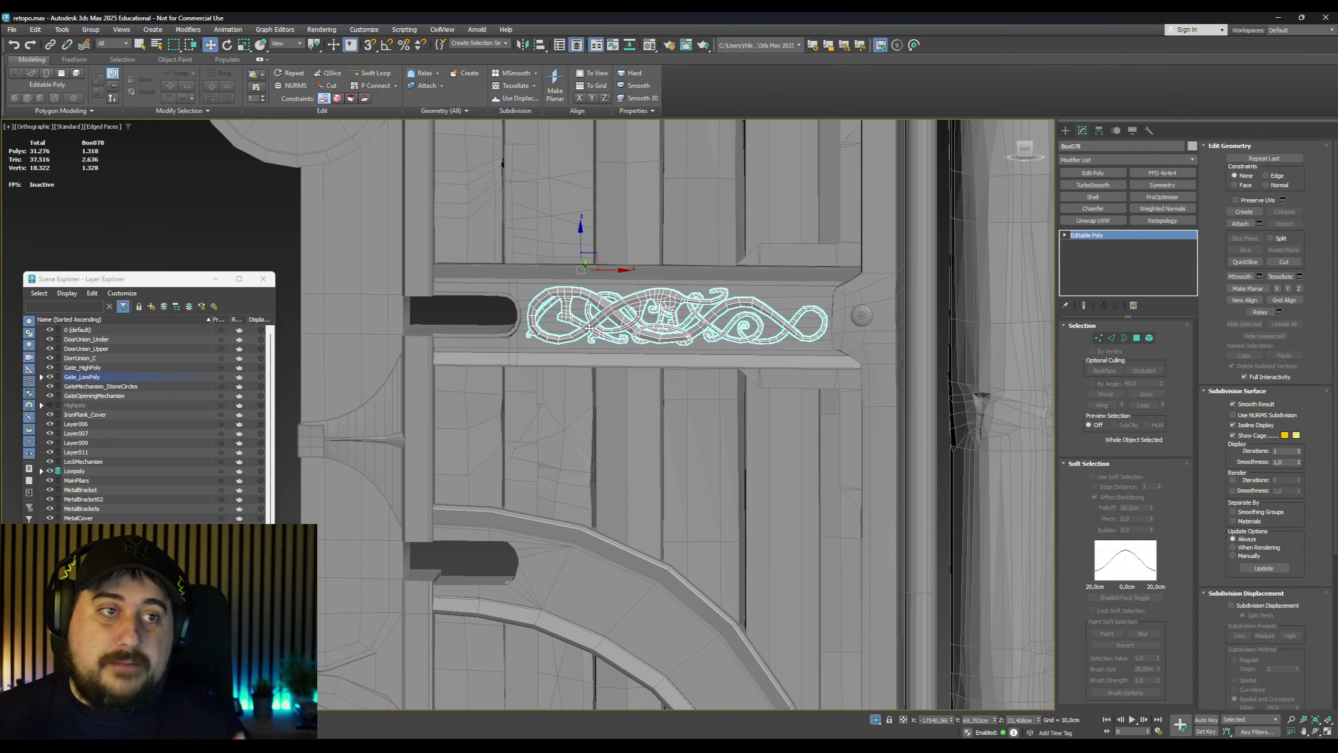
Select the knotwork ornament, the slot rim and the middle crossbeam in turn to compare their separate meshes
click(282, 262)
click(632, 353)
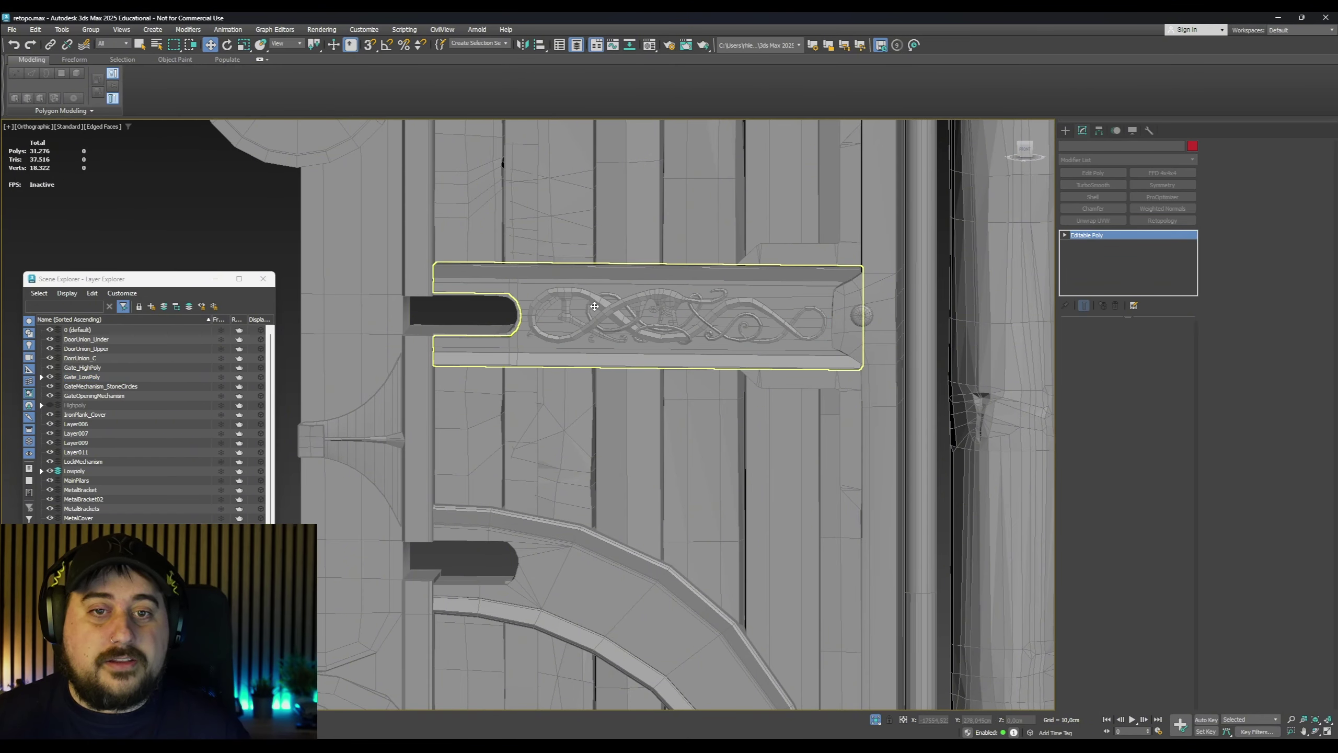
click(622, 306)
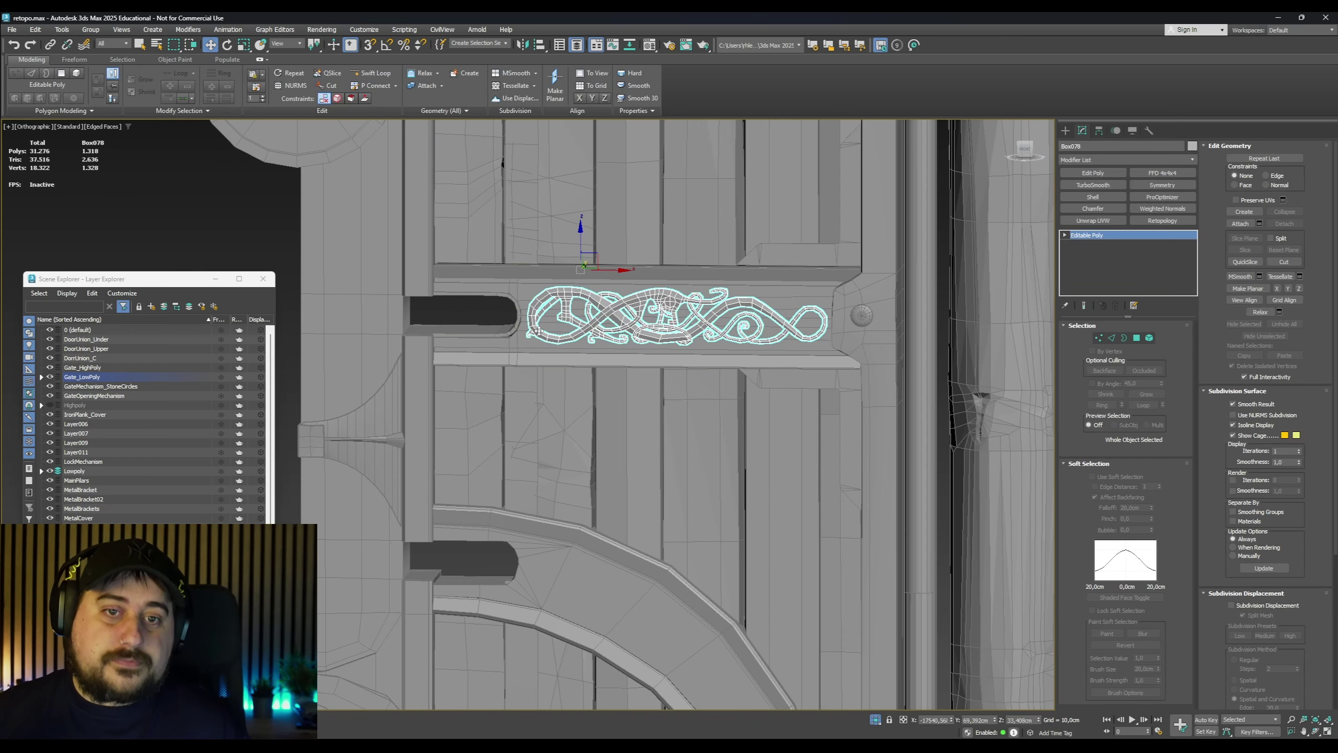
click(521, 319)
scroll(506, 319, up, 2)
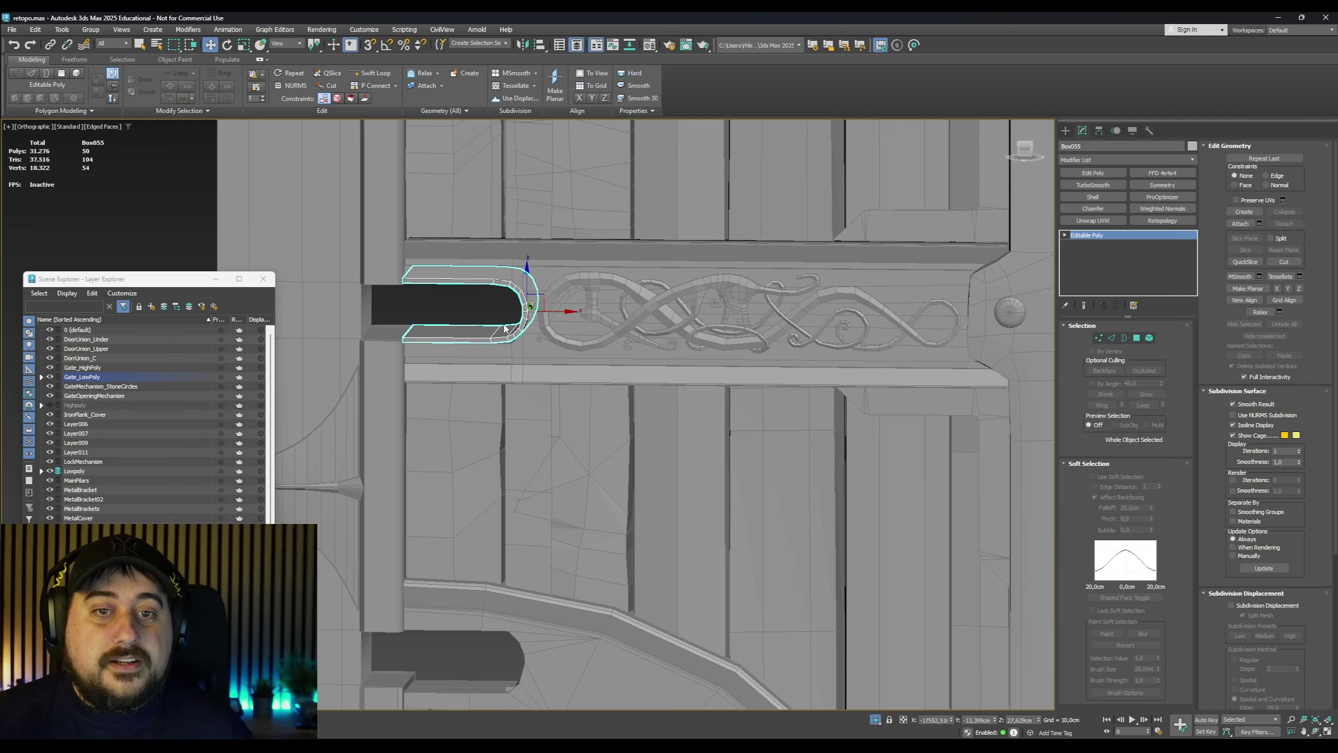
click(537, 359)
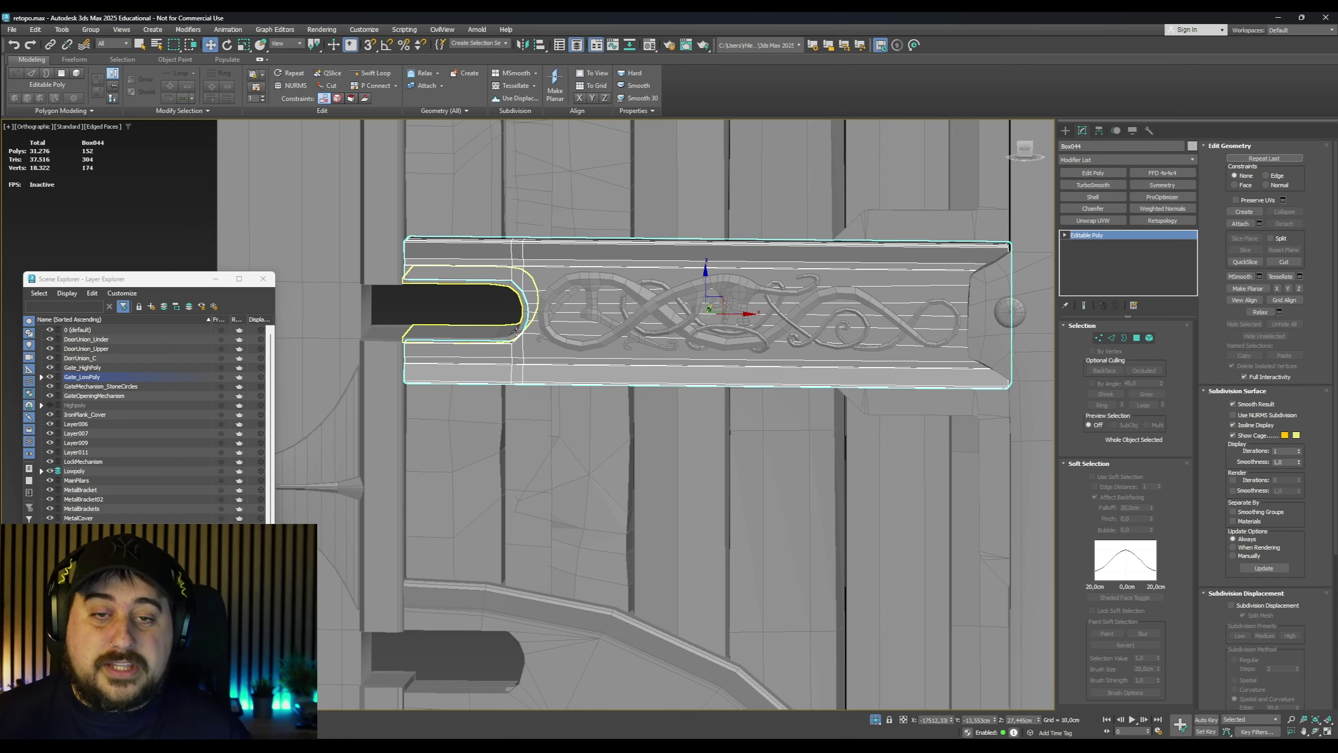
click(514, 333)
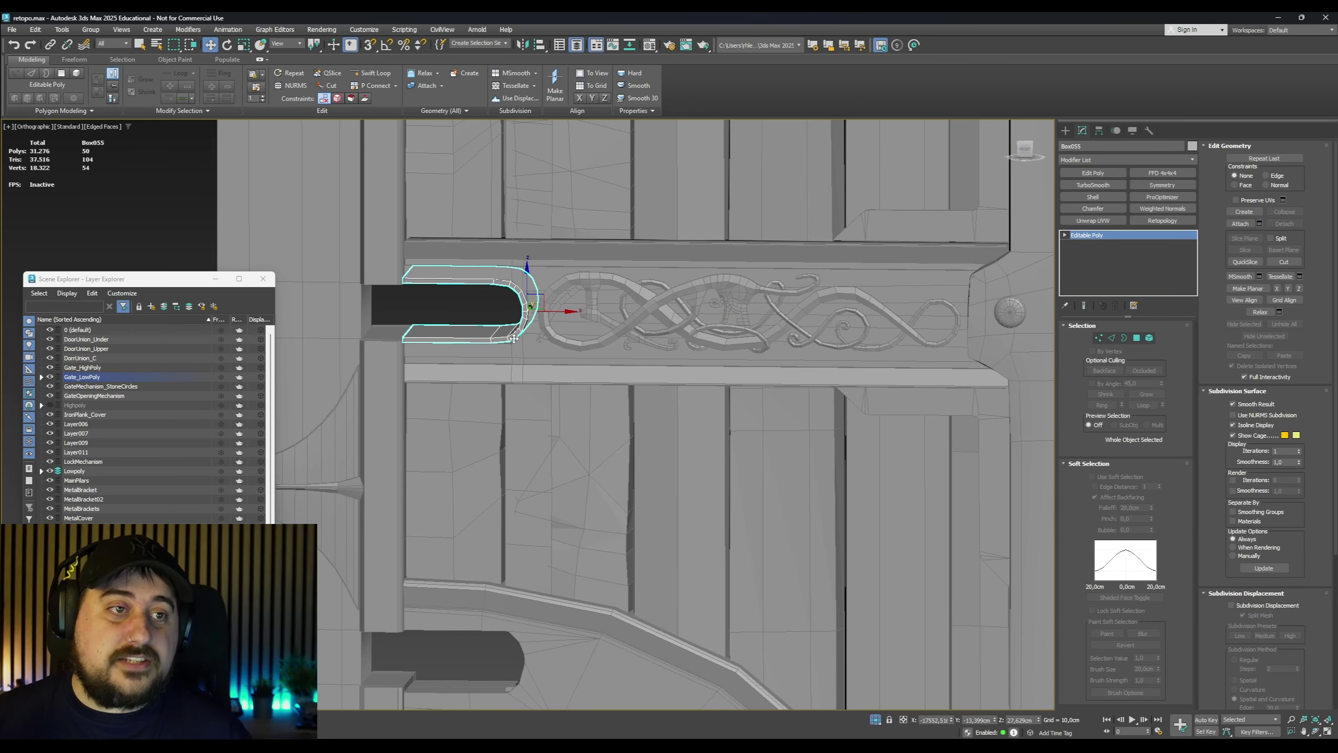
click(517, 340)
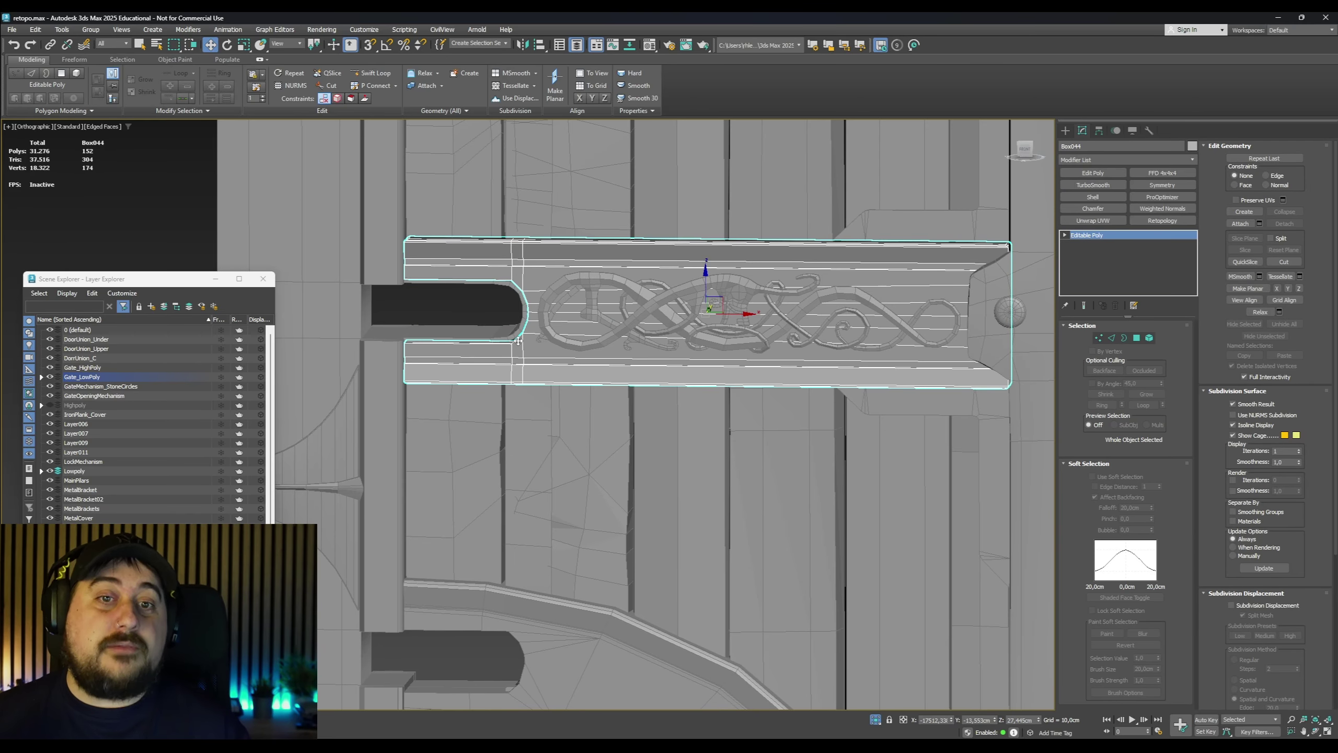
middle_drag(518, 340, 548, 425)
Select the riveted metal frame beside the crossbeam and the upper curved band to inspect their topology
click(904, 389)
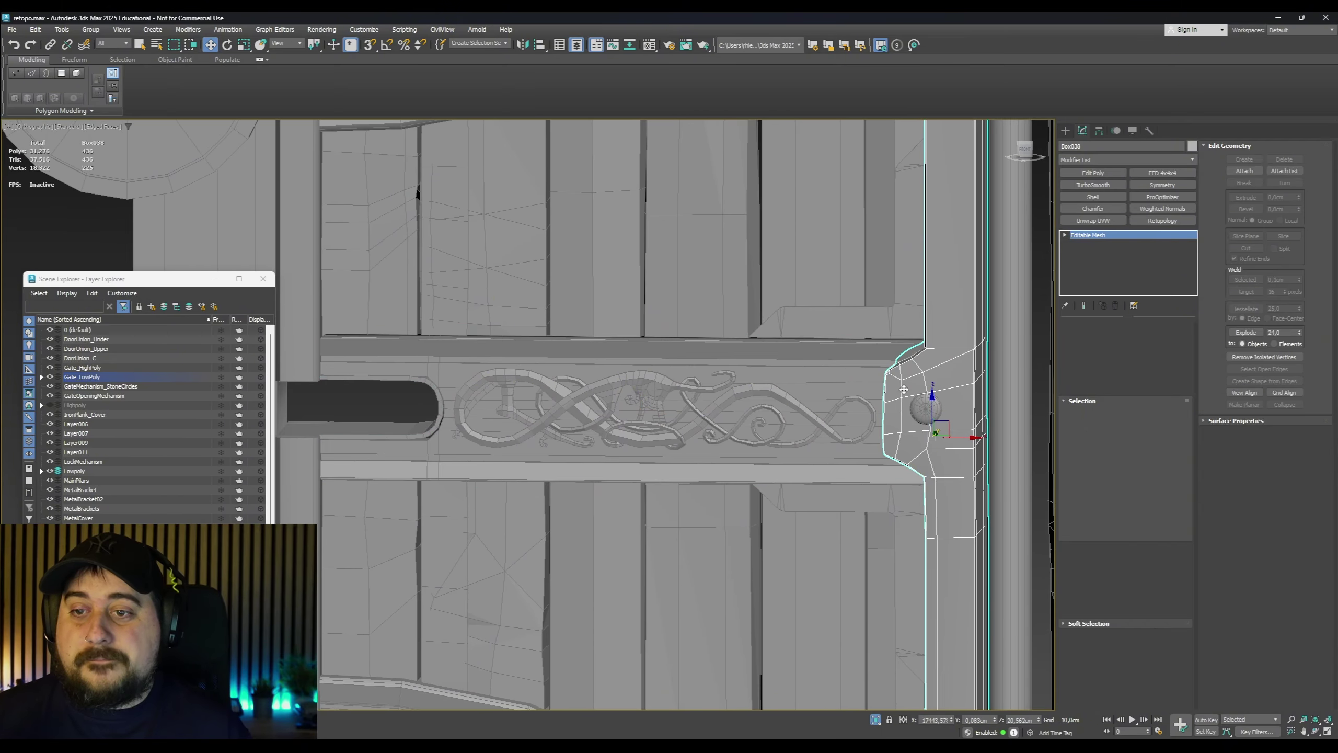
scroll(904, 389, down, 4)
middle_drag(905, 389, 877, 516)
click(717, 319)
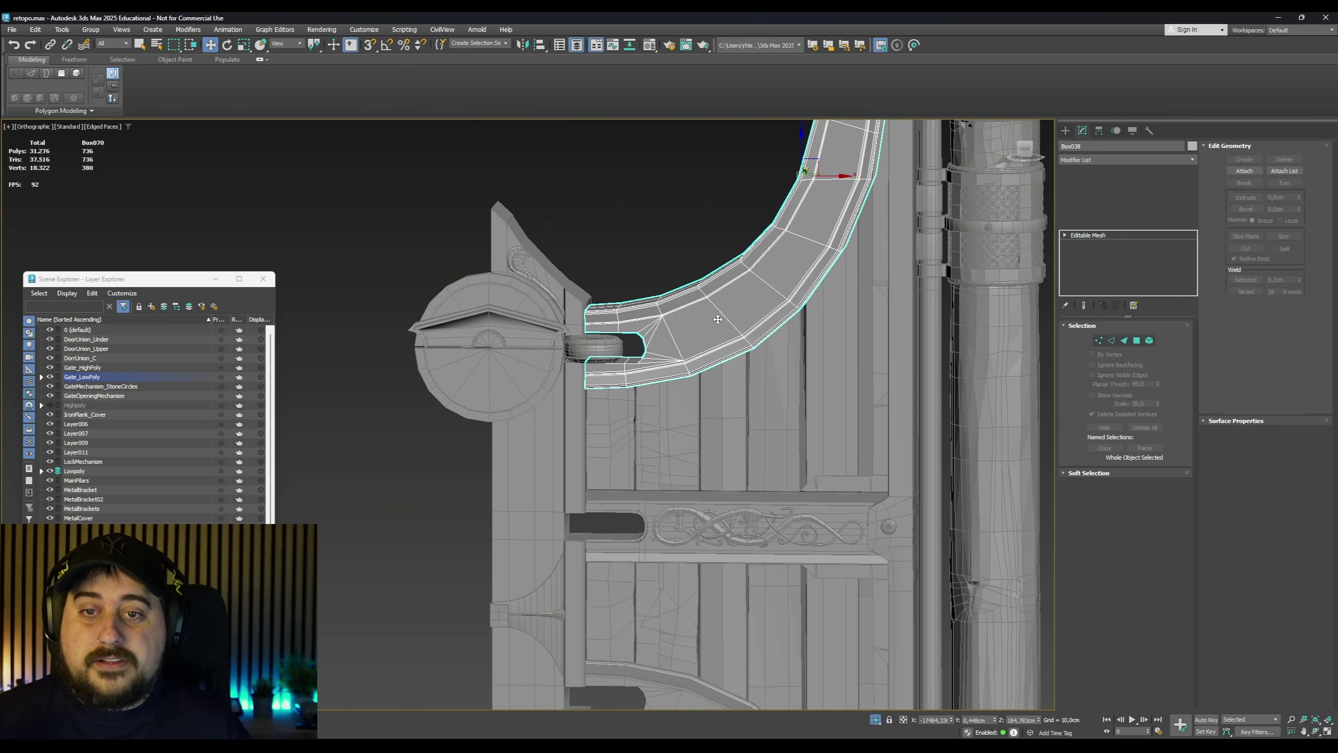
middle_drag(576, 341, 650, 357)
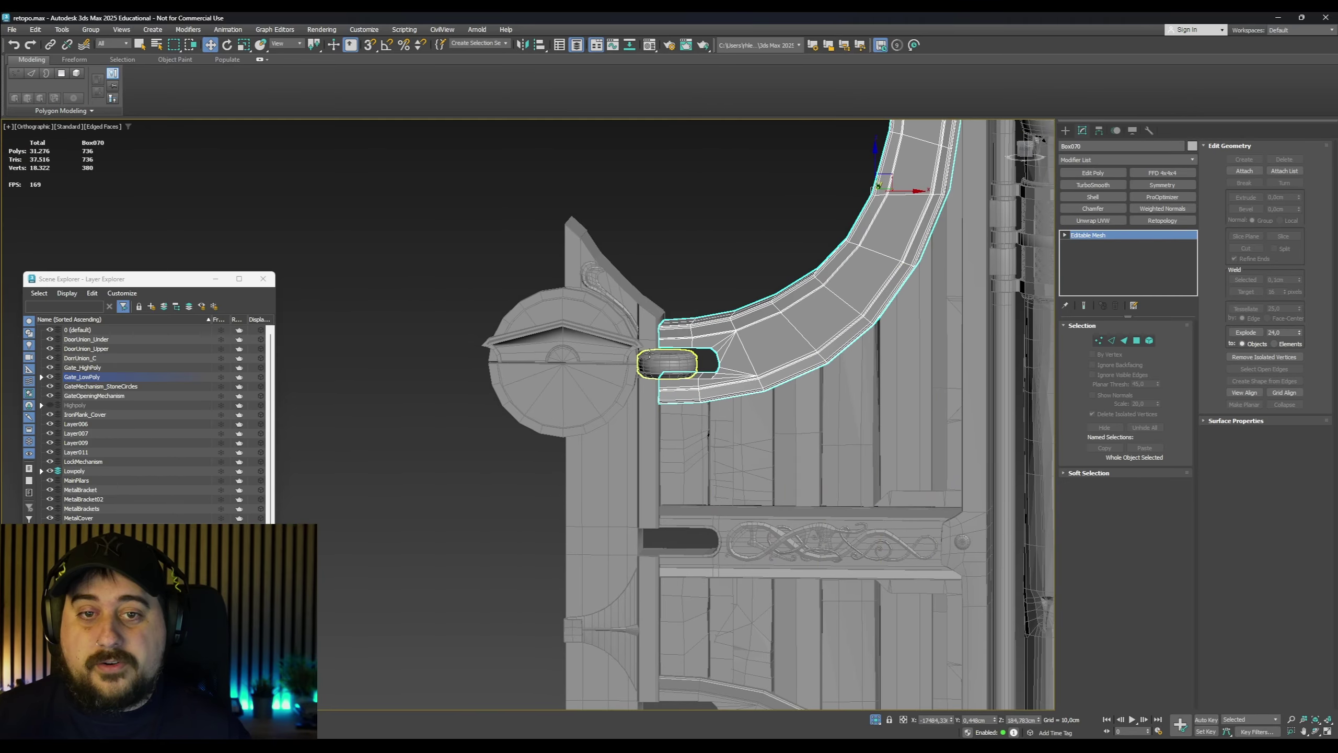
Select the curled ornament at the top of the low-poly centre post and examine its mesh from several angles
click(556, 314)
scroll(563, 316, up, 5)
click(618, 243)
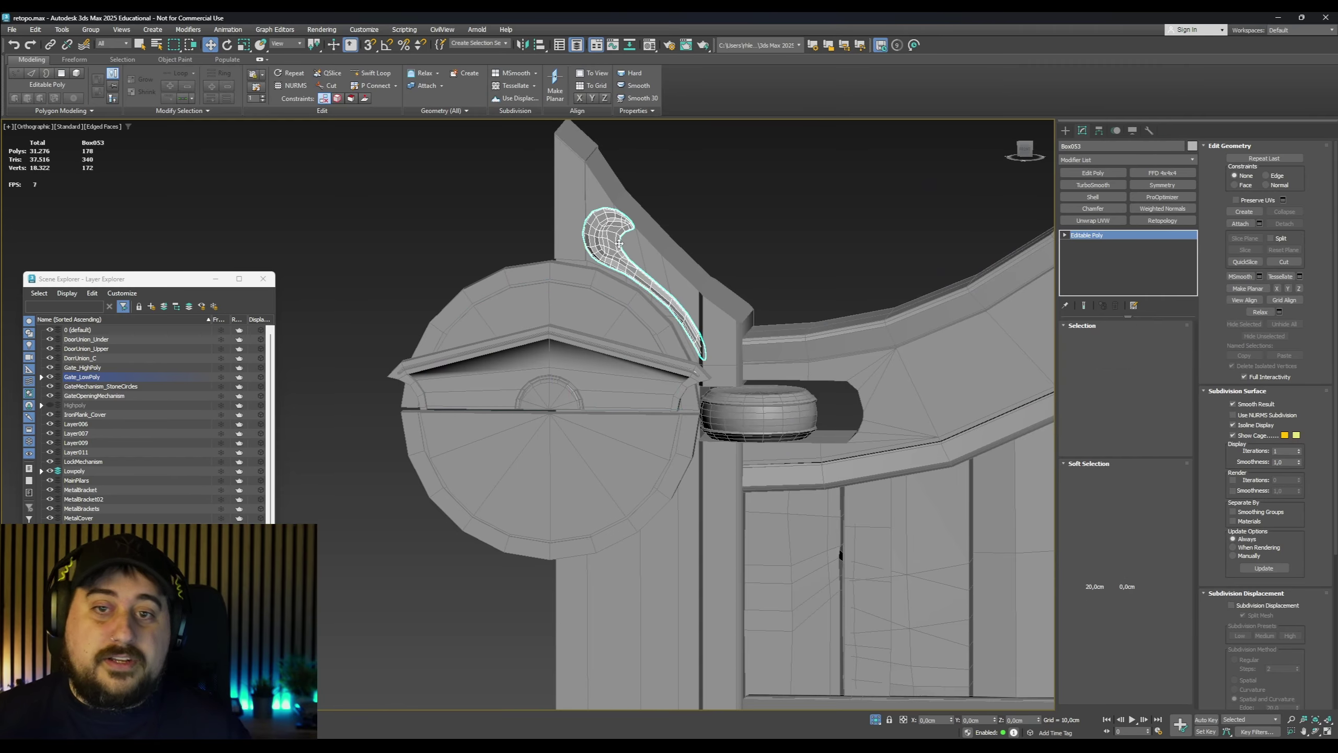
scroll(619, 243, up, 3)
scroll(575, 288, down, 6)
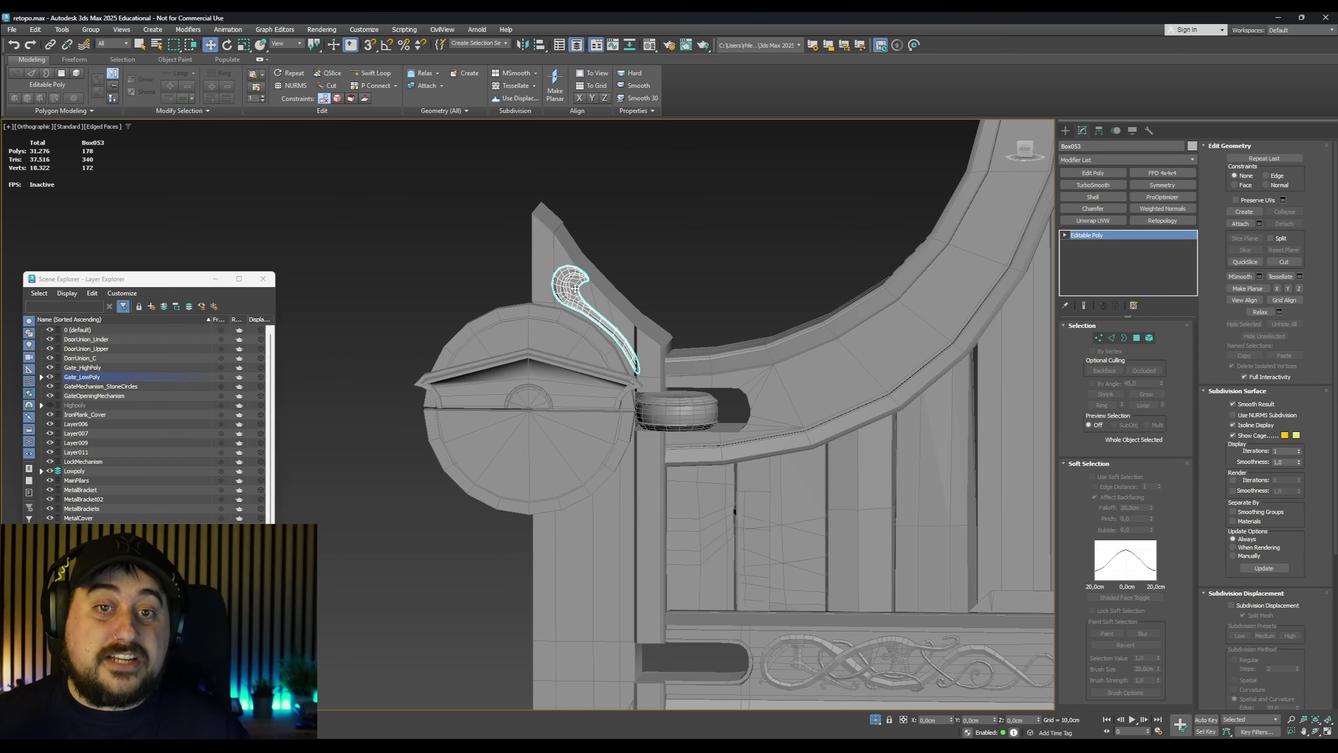
alt+middle_drag(575, 288, 564, 190)
scroll(552, 226, up, 8)
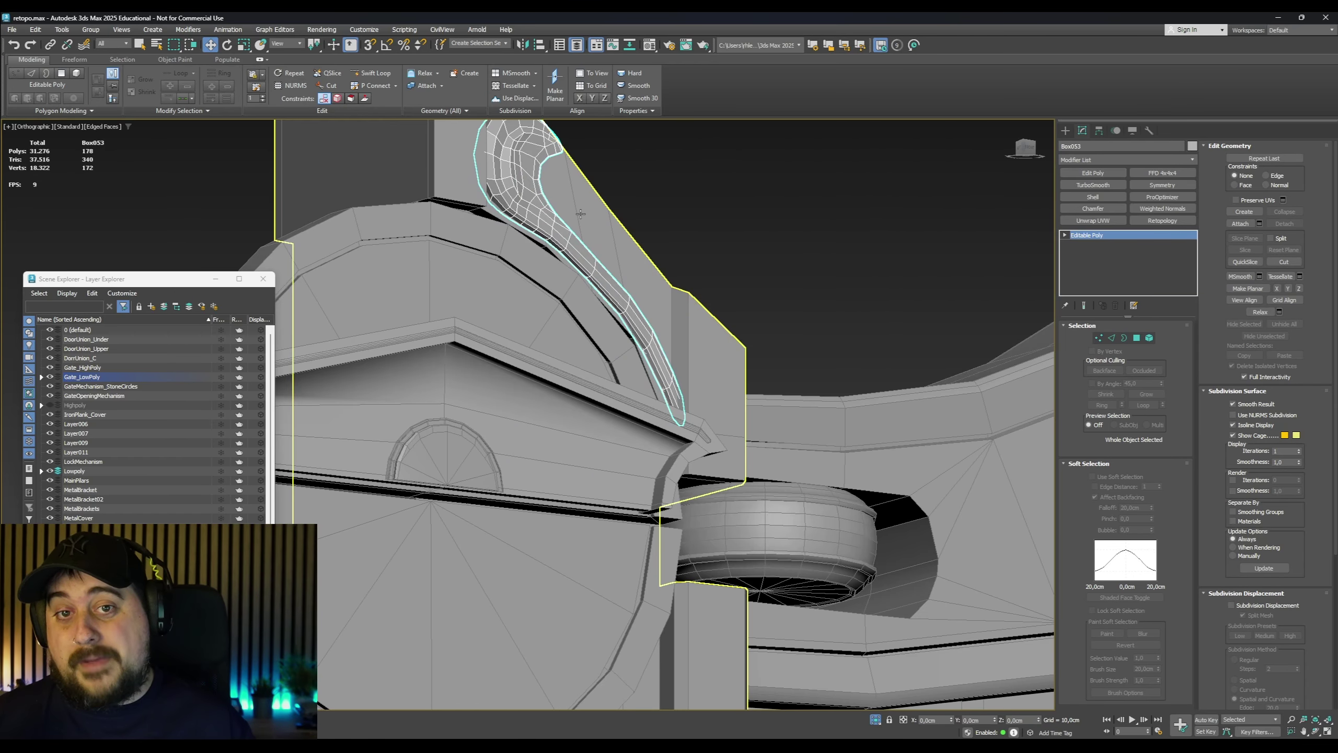
scroll(587, 245, down, 8)
alt+middle_drag(582, 240, 574, 295)
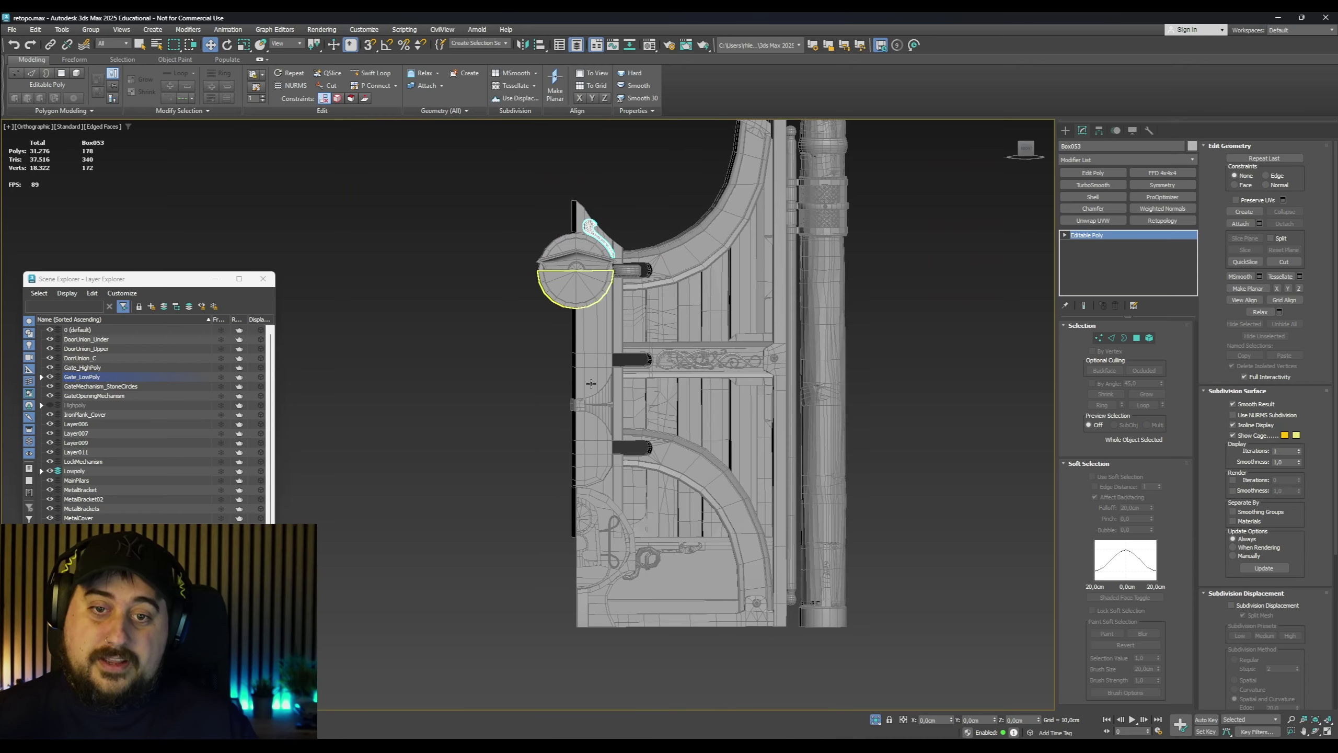
Select the centre post's side ornament and the looped rod on the lock to inspect their low-poly geometry
click(594, 407)
scroll(594, 407, up, 6)
middle_drag(657, 448, 552, 182)
scroll(629, 365, down, 3)
middle_drag(655, 487, 628, 379)
scroll(557, 431, up, 5)
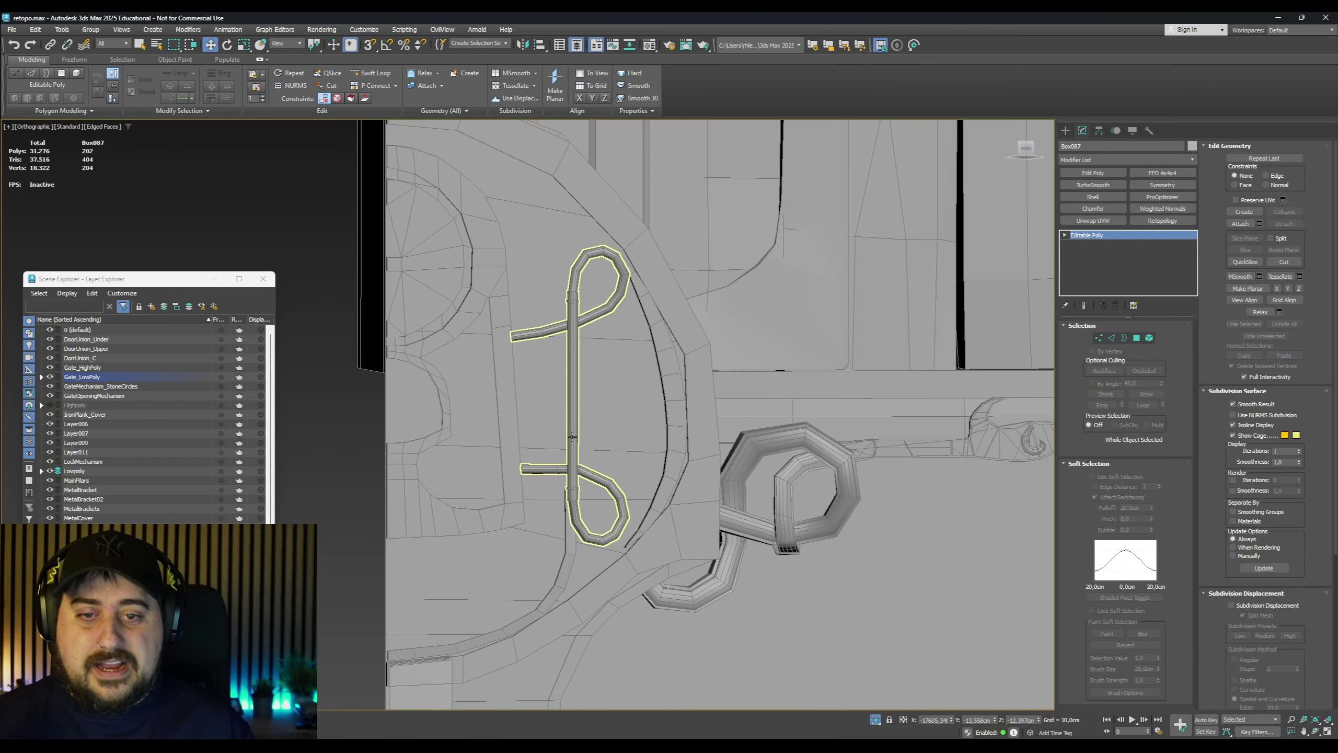
click(574, 390)
middle_drag(714, 483, 632, 338)
scroll(656, 370, down, 4)
scroll(632, 337, up, 3)
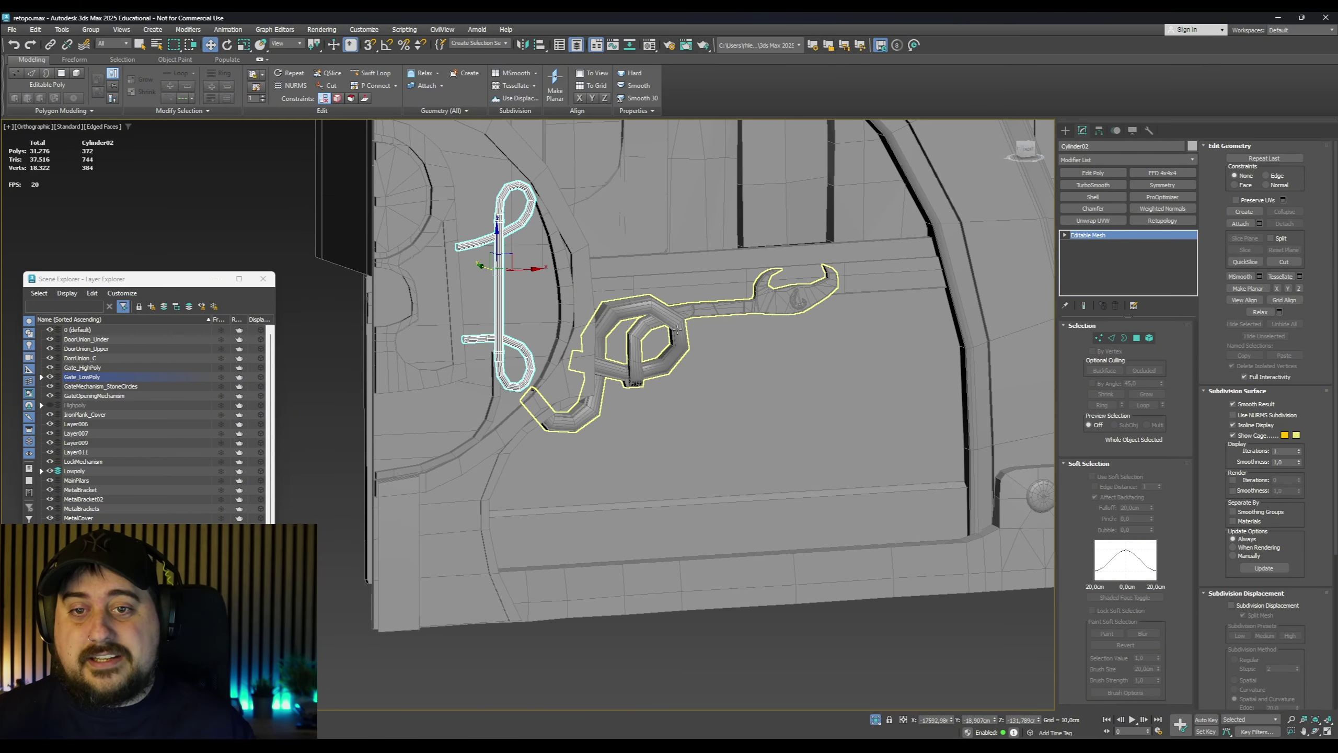
Select the twisted knot ornament beside the lock and examine its edge loops up close and from an angle
click(683, 335)
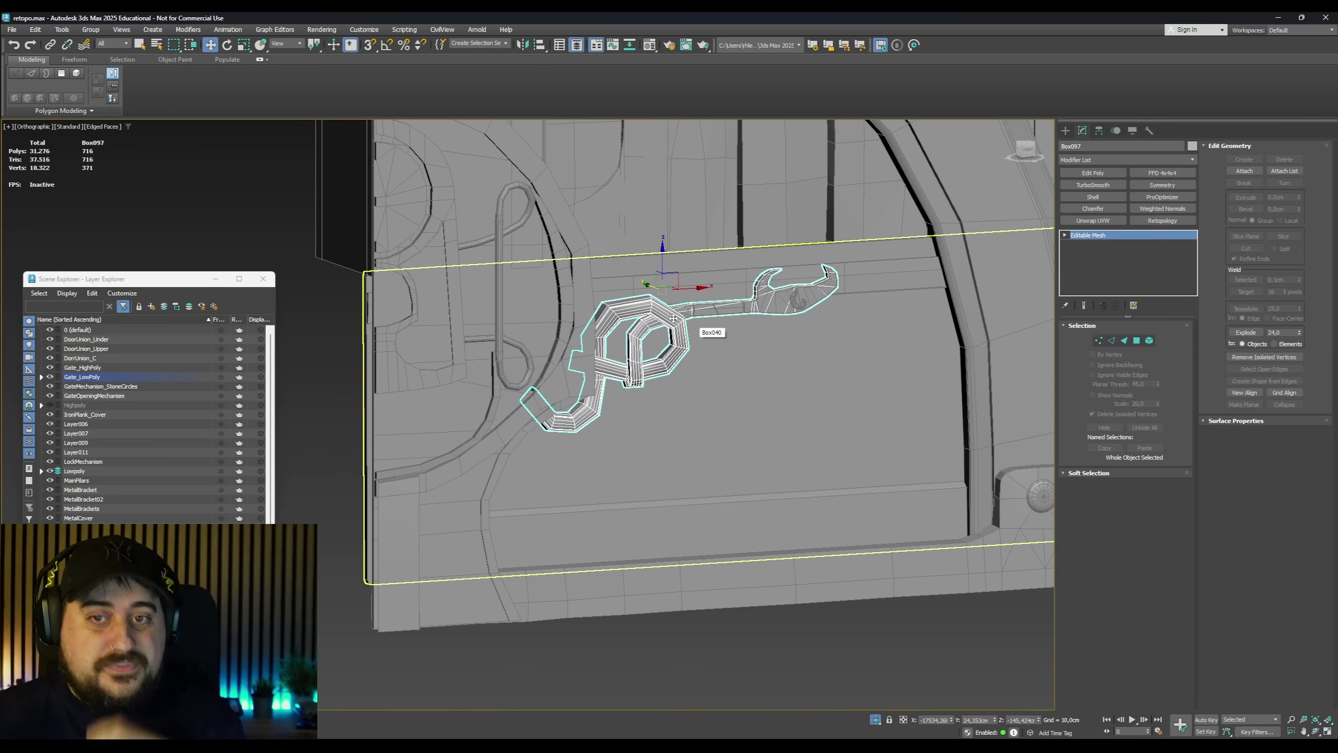
scroll(674, 319, up, 5)
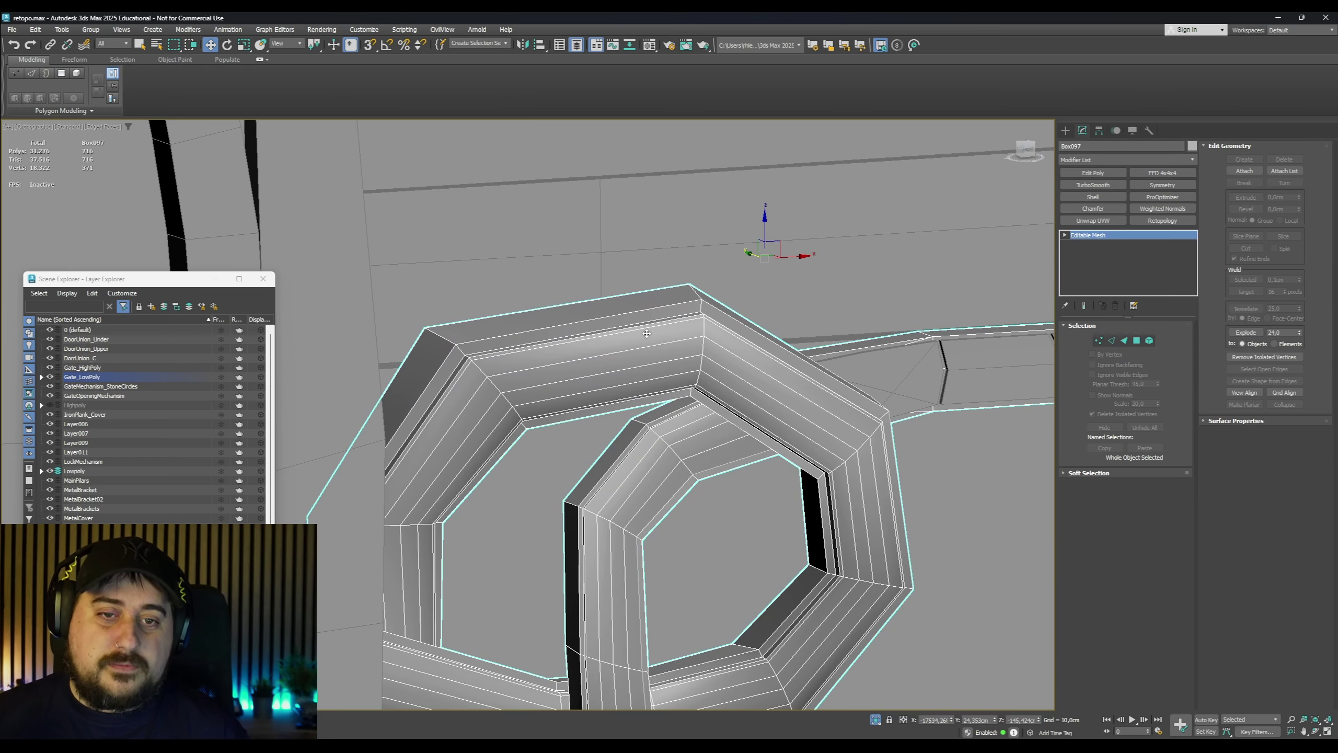
alt+middle_drag(673, 358, 821, 364)
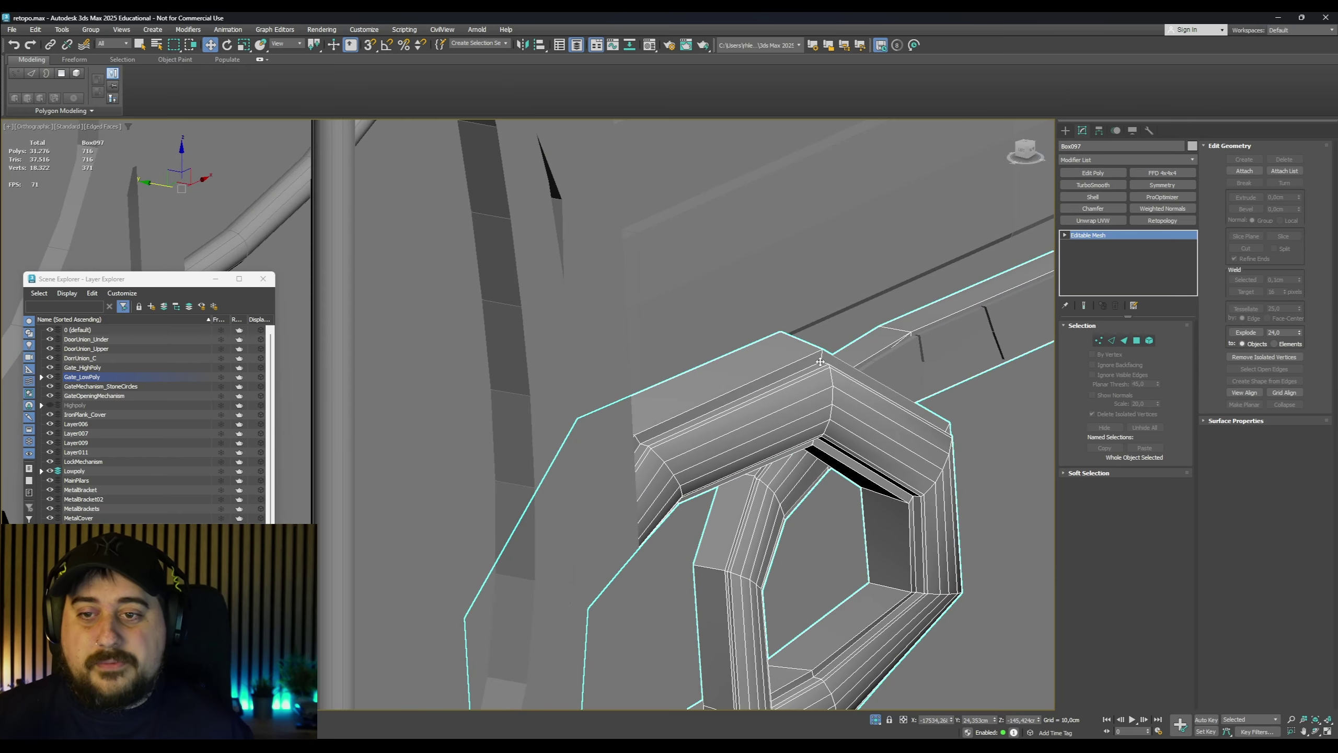
alt+middle_drag(814, 416, 581, 372)
scroll(553, 362, down, 10)
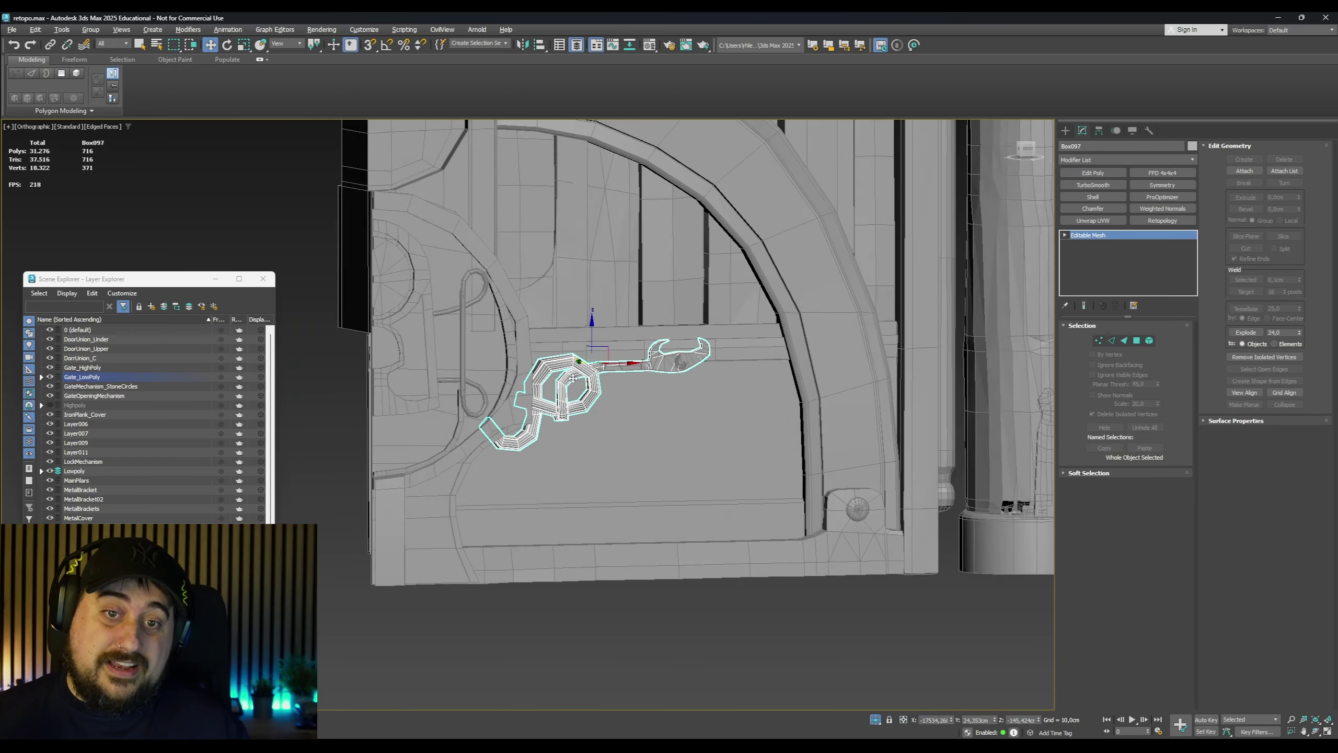
scroll(582, 372, up, 4)
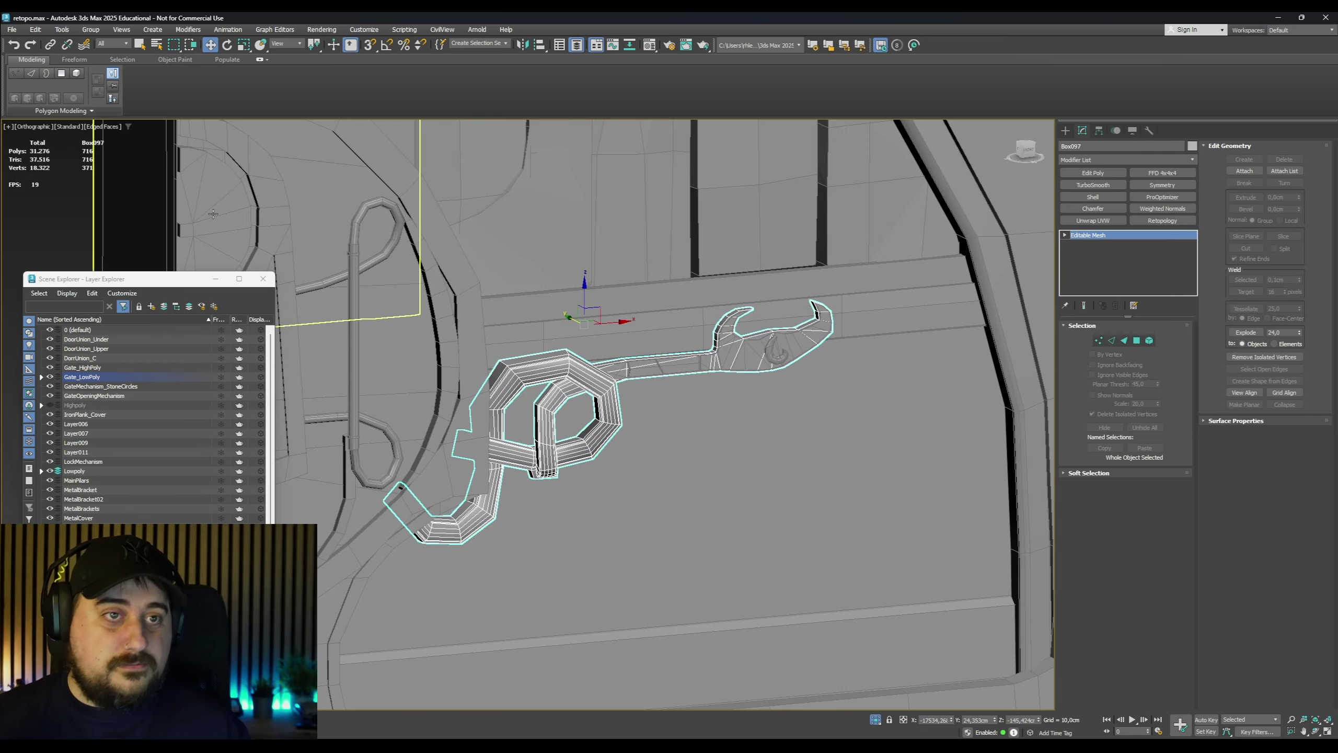
Isolate the twisted knot ornament and display it in Flat Color shading with edged faces turned off
right_click(560, 378)
click(589, 277)
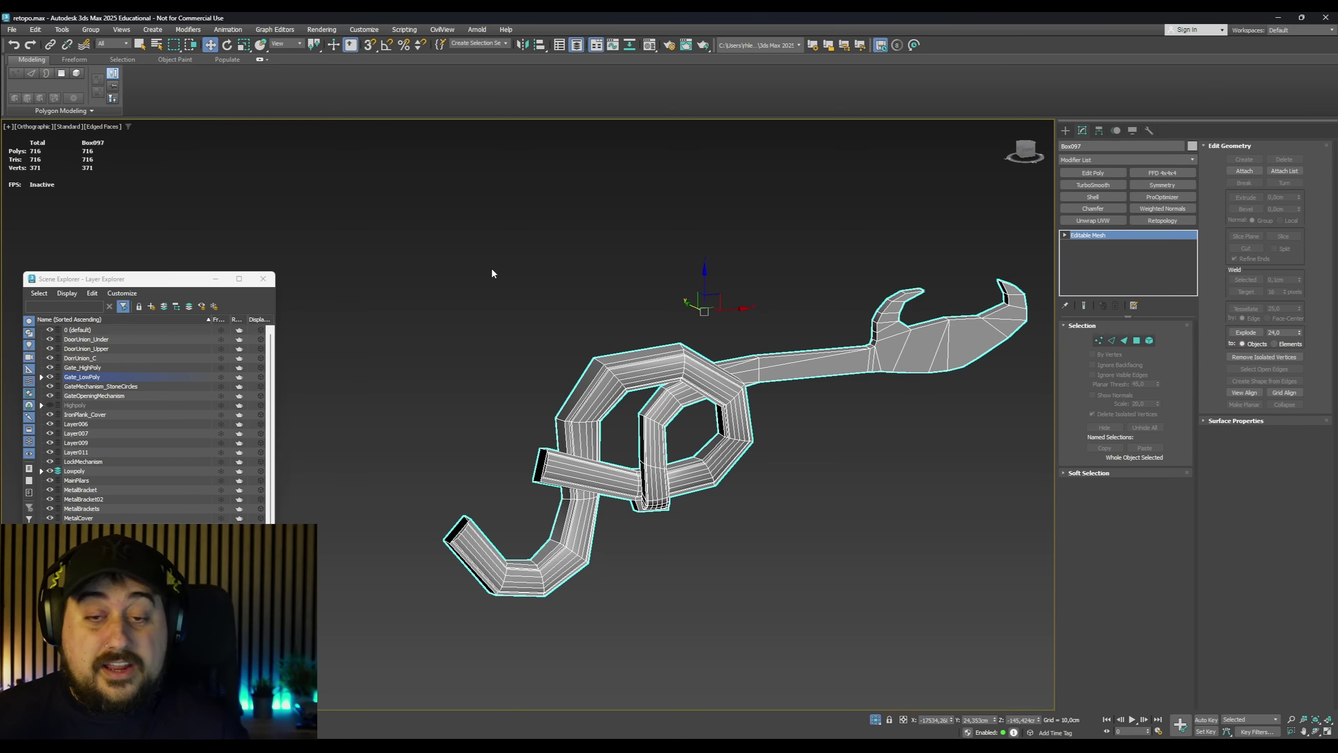
click(81, 129)
click(121, 169)
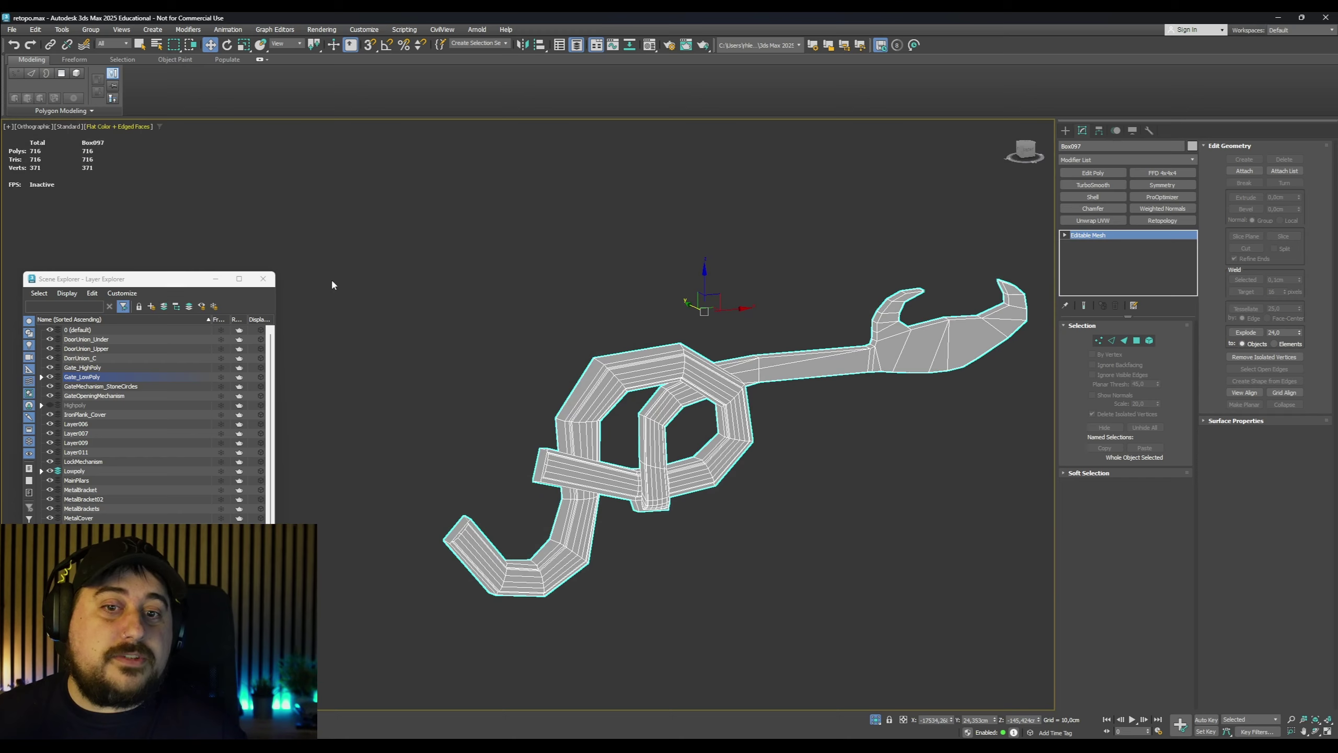
click(82, 129)
click(121, 251)
click(632, 403)
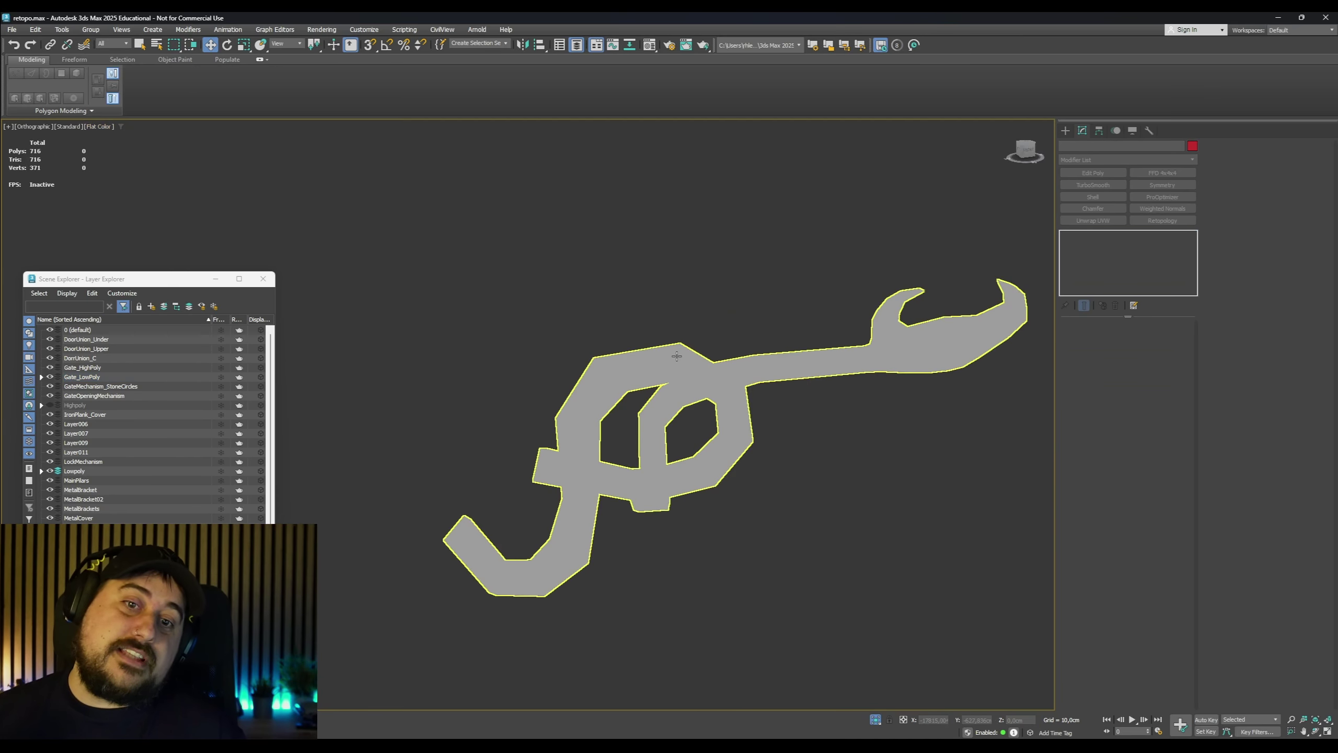
Check the isolated ornament's flat silhouette from a distance and select it to read its polygon statistics
scroll(658, 459, down, 6)
scroll(714, 504, down, 2)
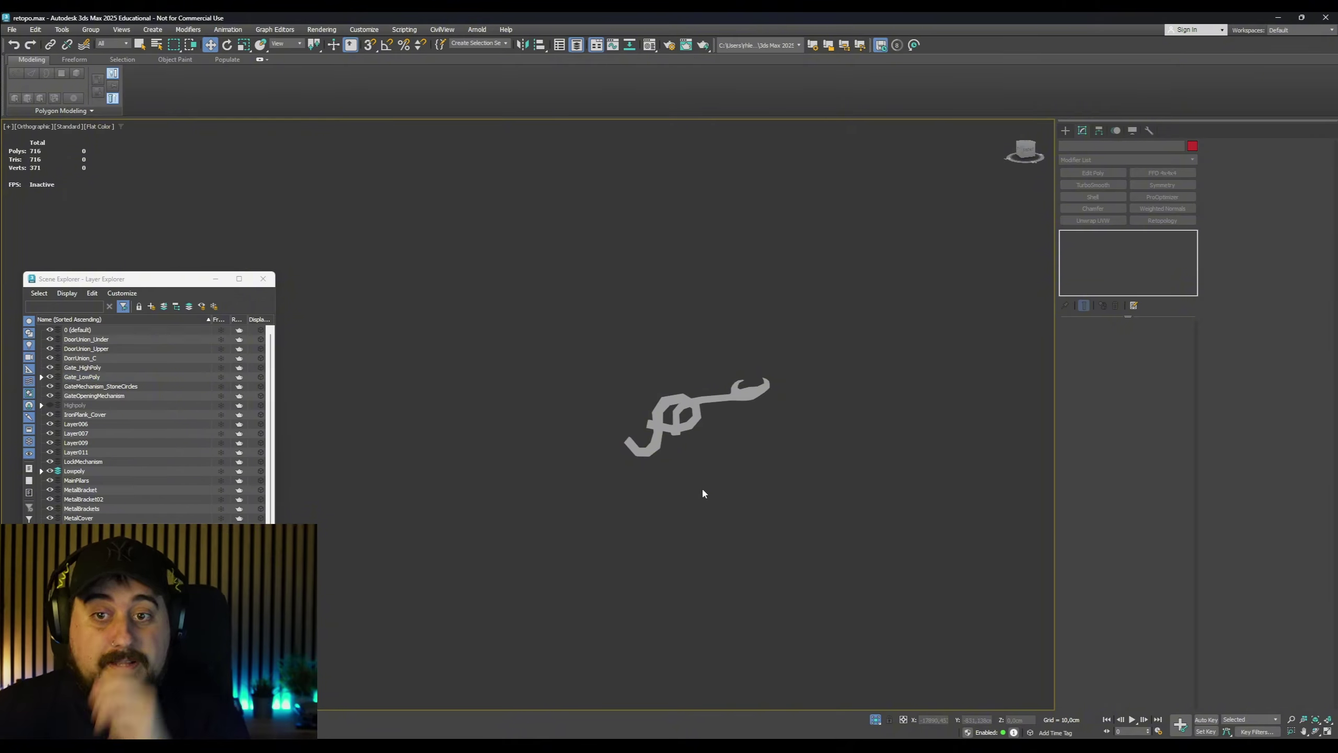
scroll(700, 464, down, 2)
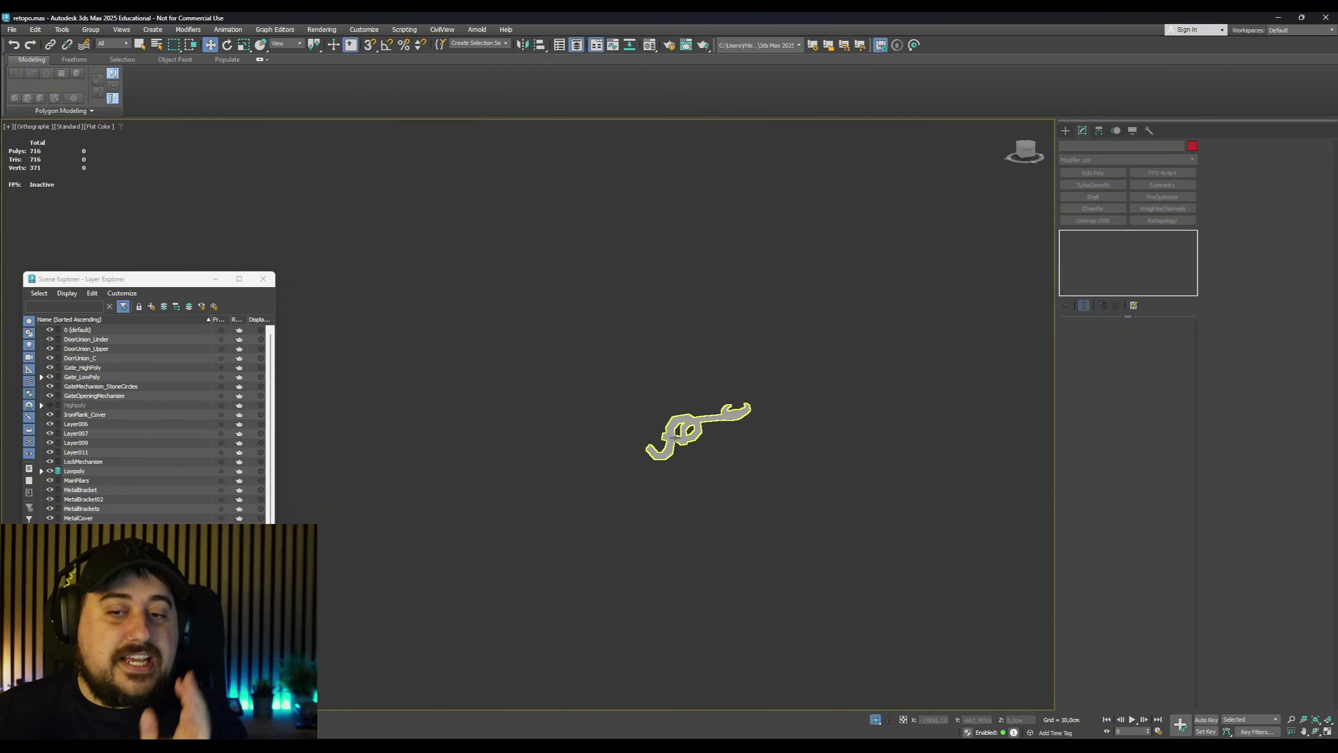
click(683, 416)
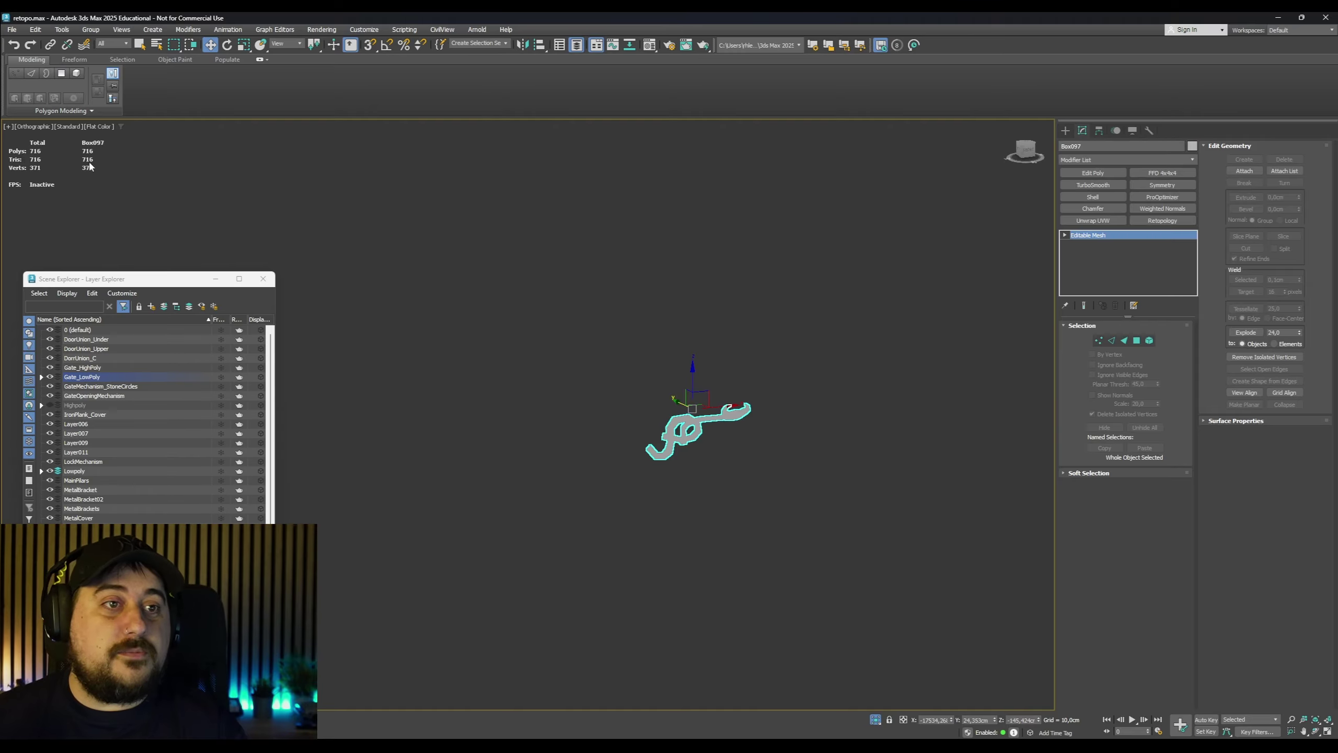
Leave isolation to compare the twisted knot ornament's polygon count with the whole gate's, and isolate the ornament again
scroll(709, 454, up, 3)
right_click(577, 314)
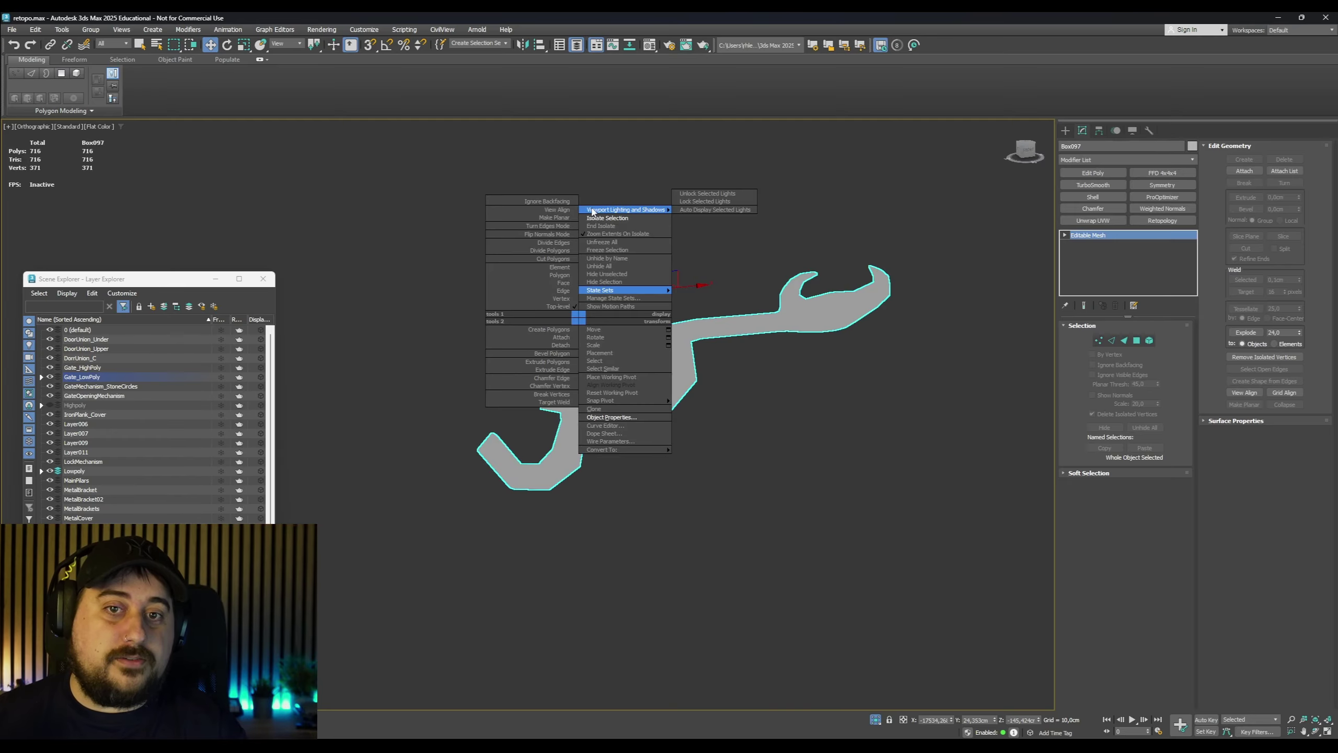
click(596, 226)
right_click(549, 504)
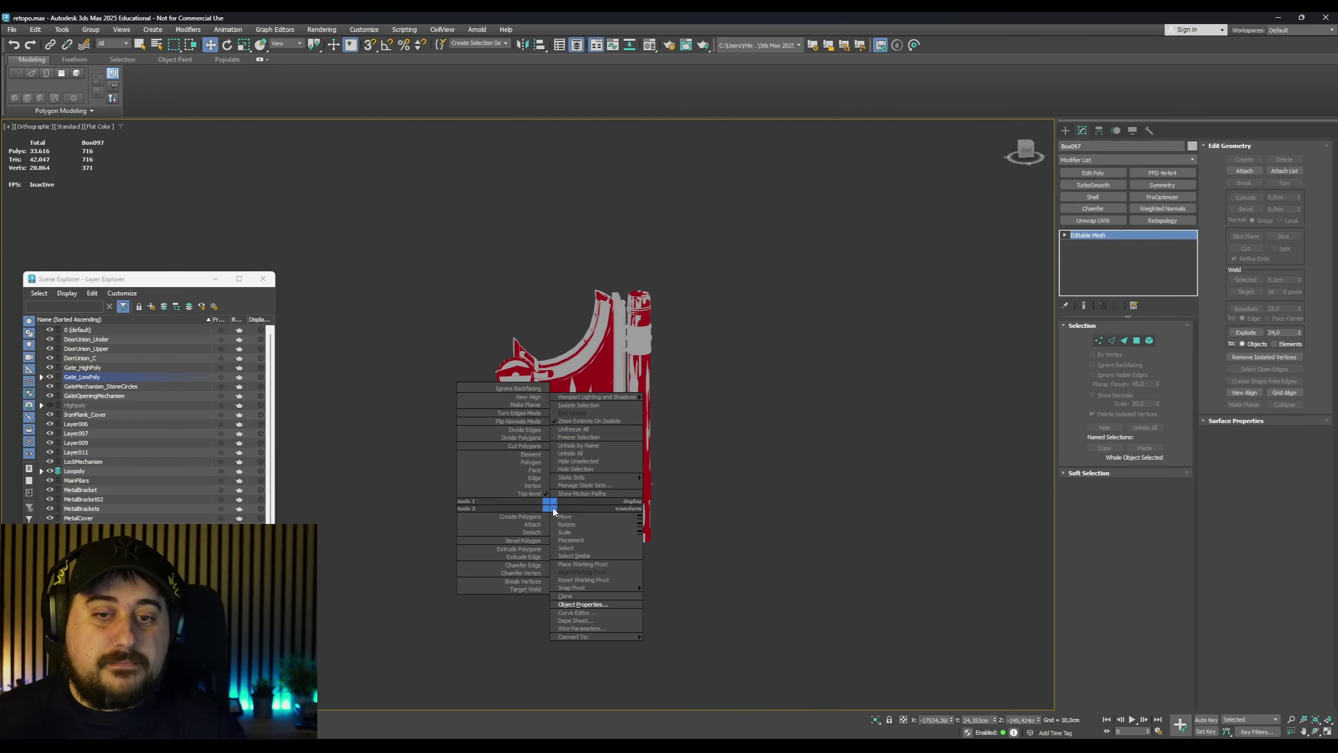
click(582, 405)
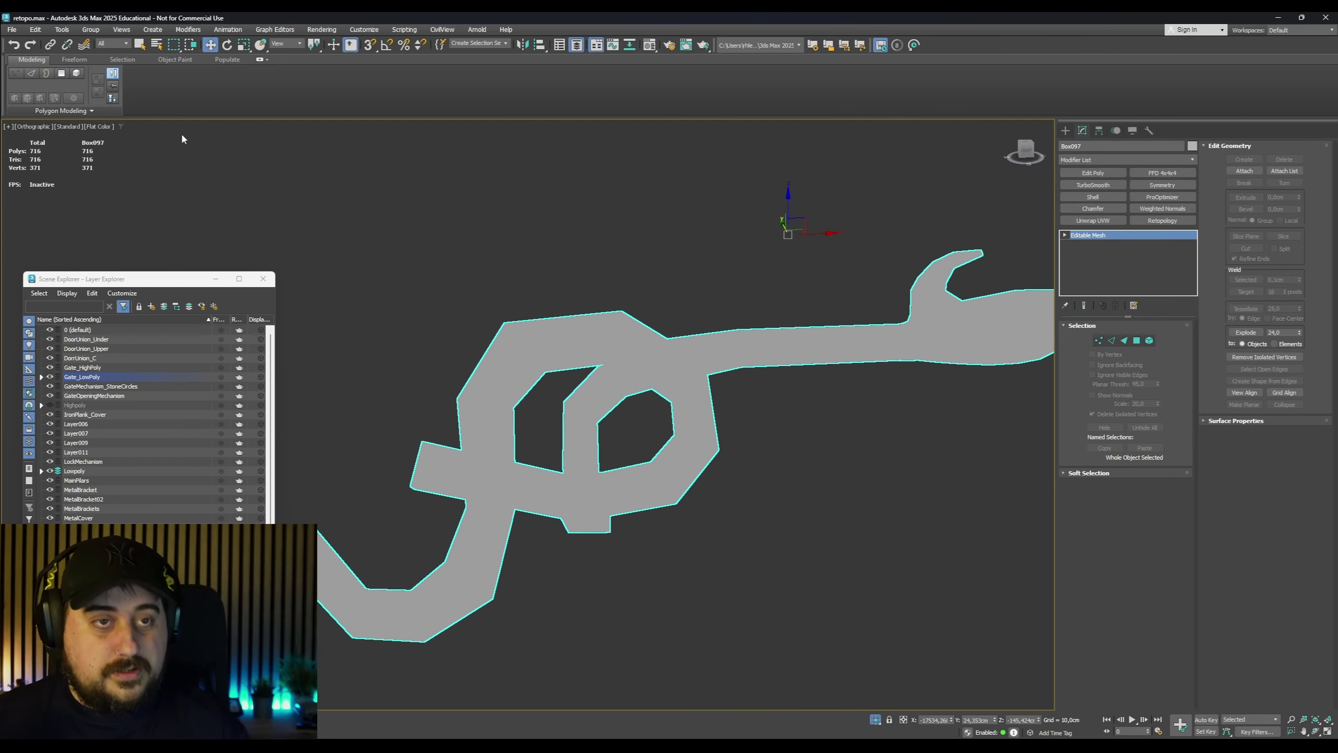
Set the isolated ornament to Default Shading with edged faces on and examine its edge loops from several angles
click(97, 127)
click(121, 138)
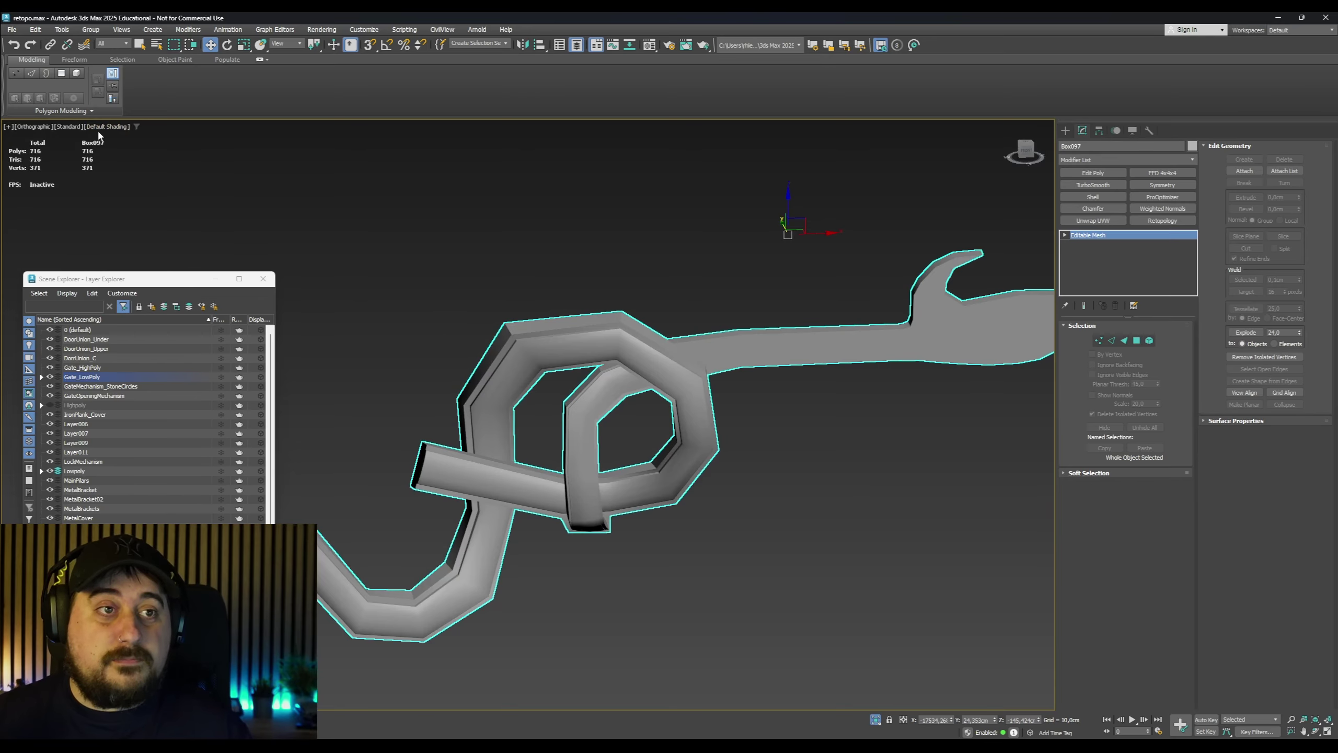
alt+middle_drag(527, 400, 593, 364)
key(F4)
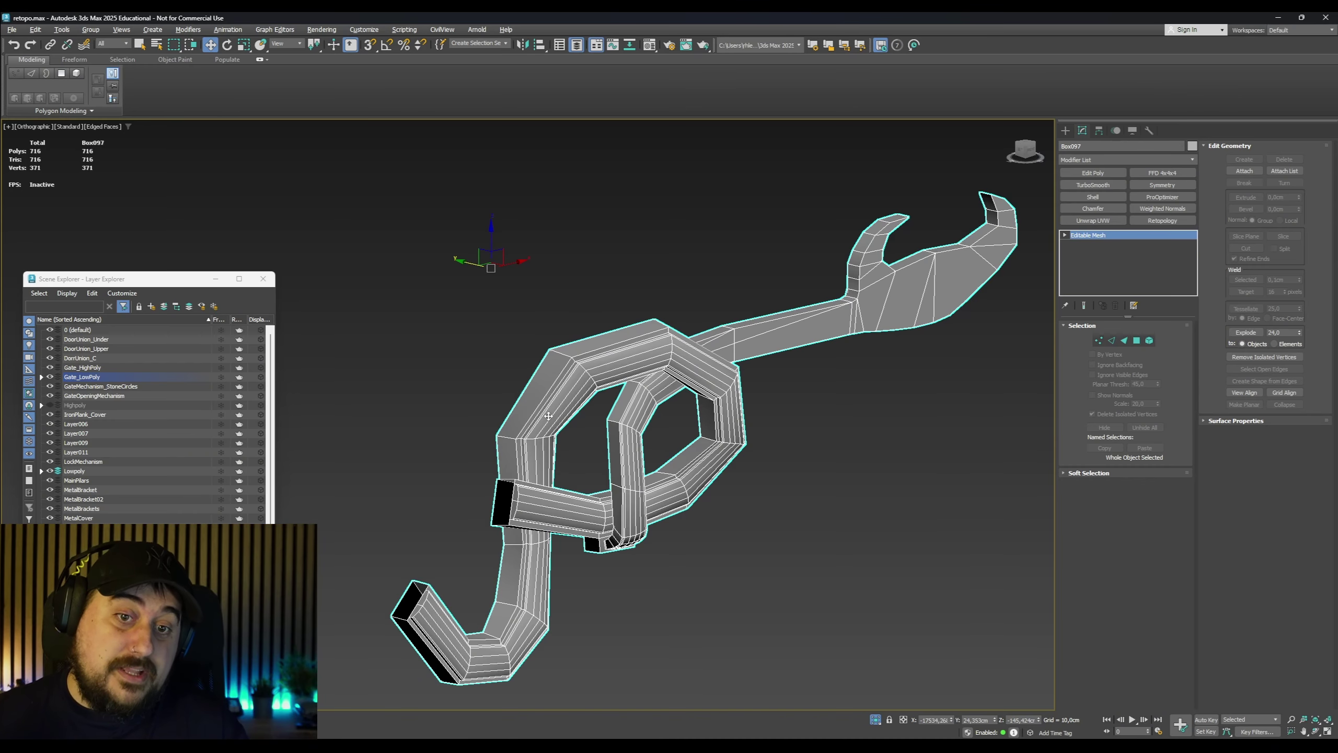
scroll(716, 323, down, 3)
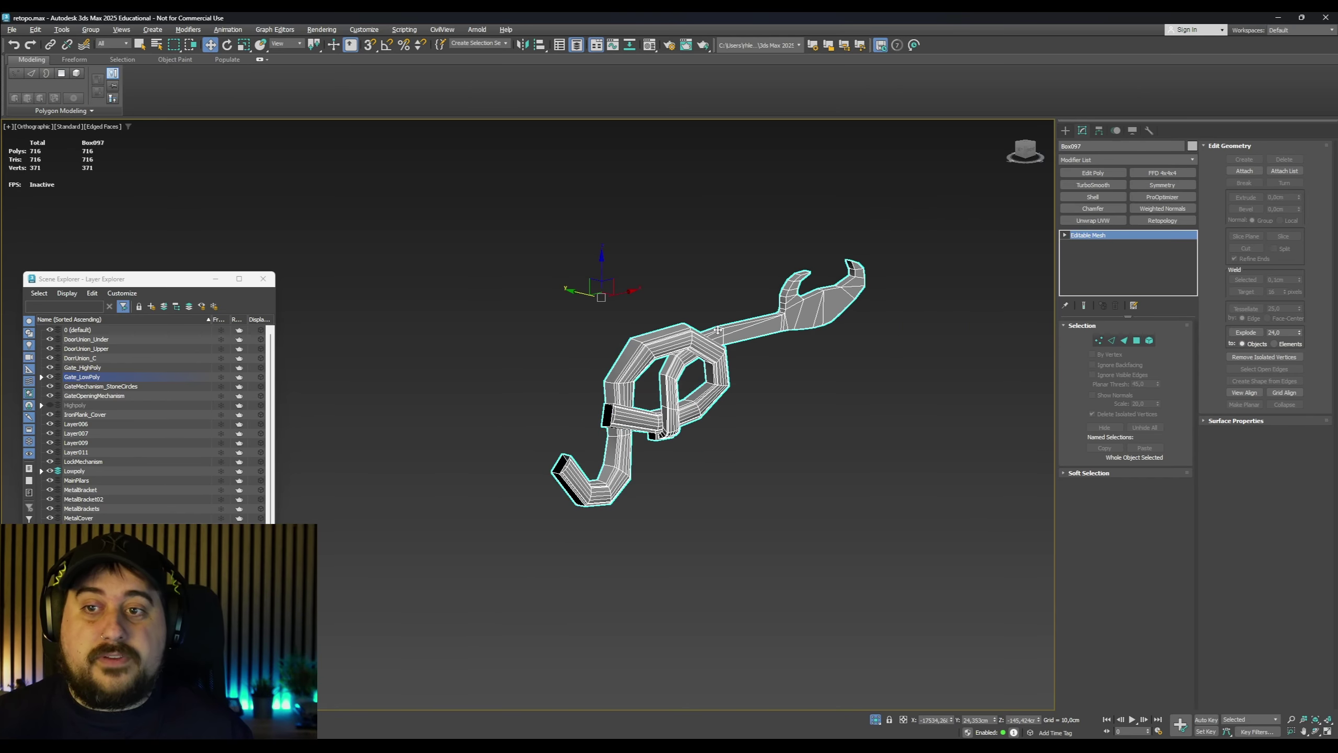
alt+middle_drag(753, 324, 665, 456)
scroll(680, 412, up, 5)
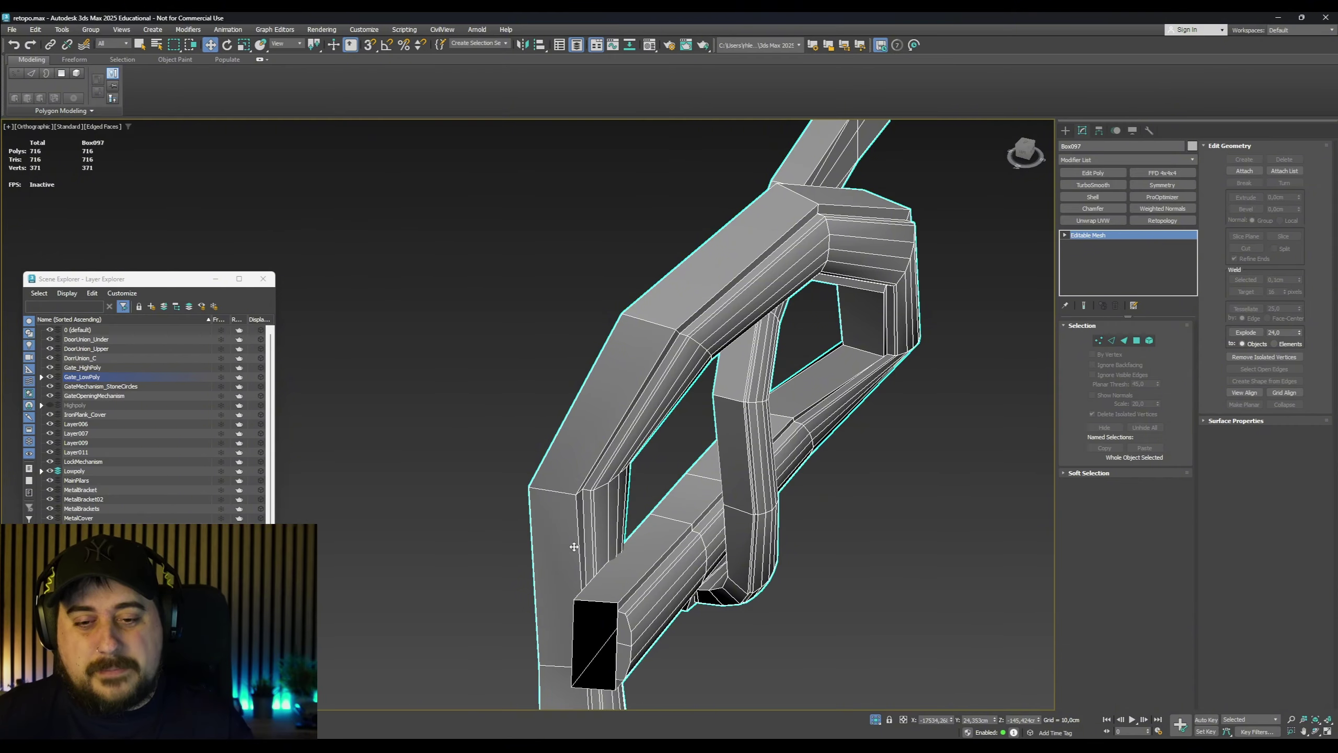
scroll(796, 322, down, 8)
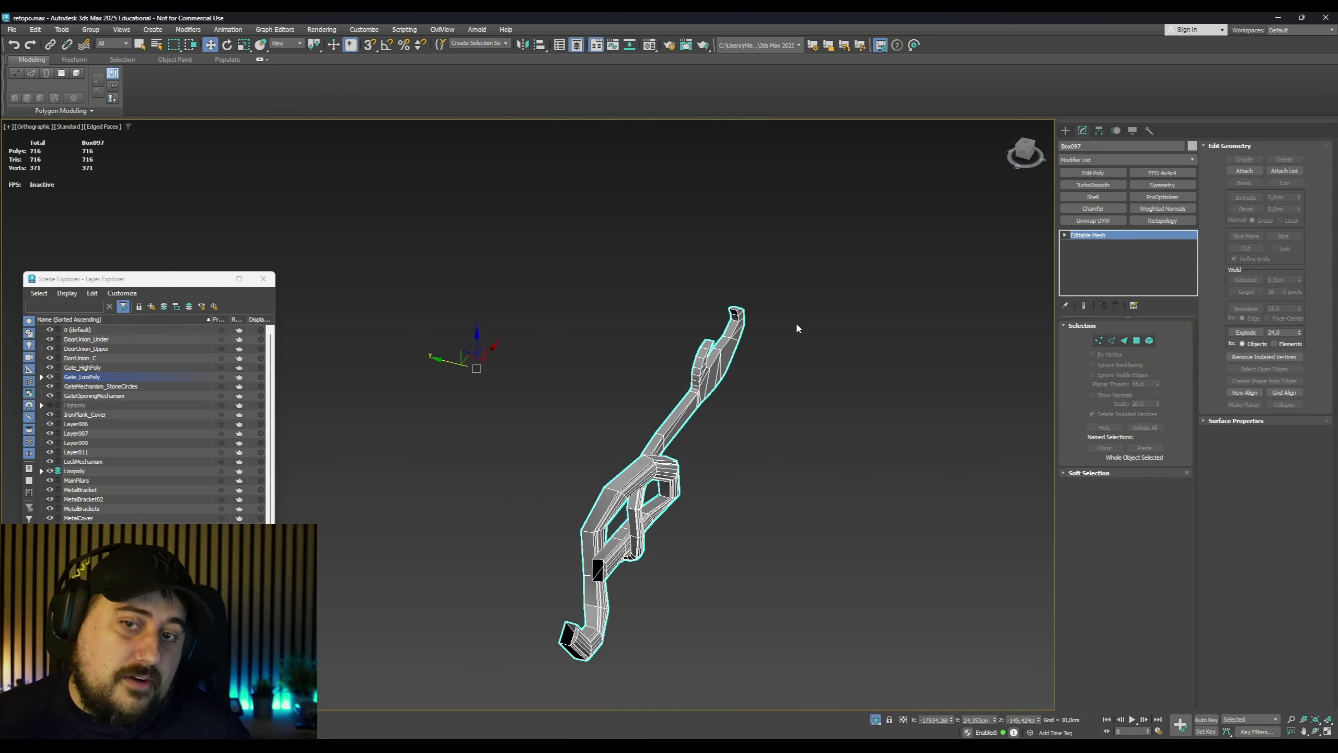
Exit isolation and view the full gate with the twisted knot ornament in place
right_click(795, 322)
click(822, 229)
middle_drag(720, 346, 728, 248)
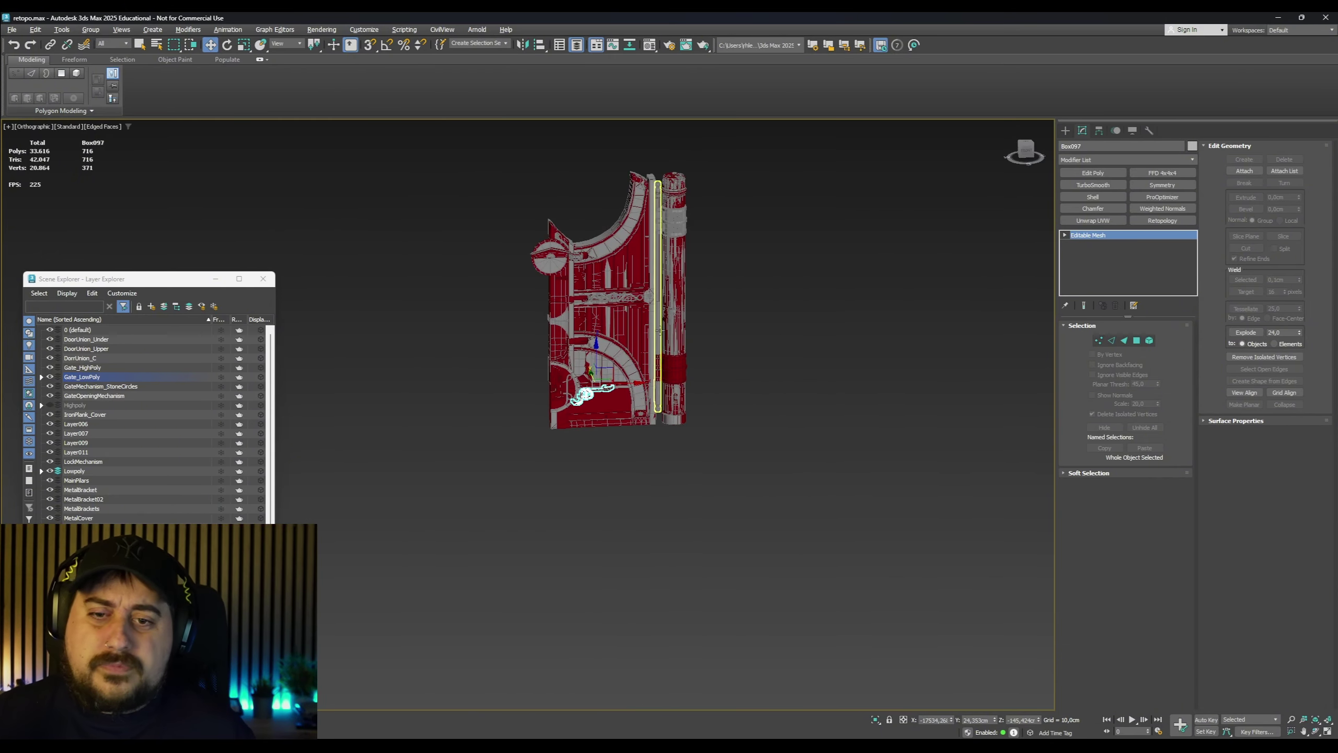
alt+middle_drag(658, 316, 689, 531)
scroll(665, 356, up, 5)
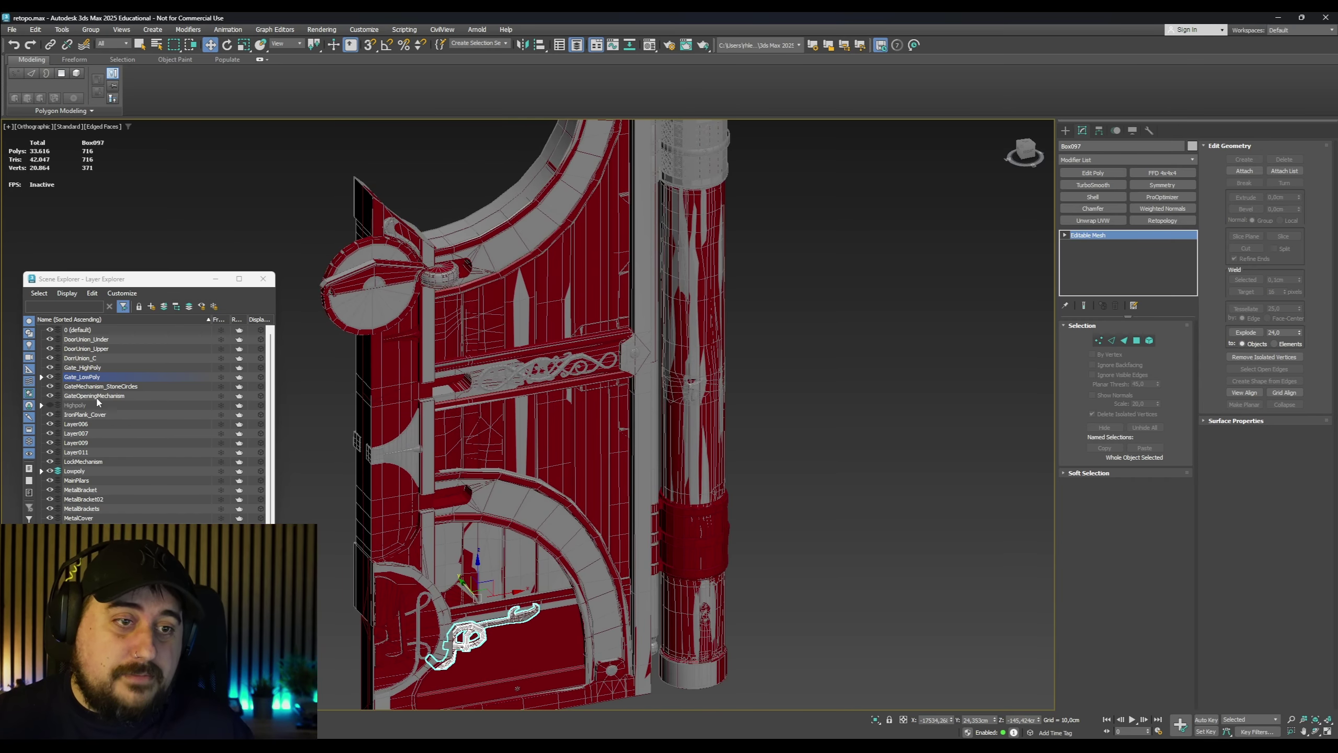
Expand the Gate_LowPoly layer and select all of its objects from Box034 through Cylinder04
click(69, 378)
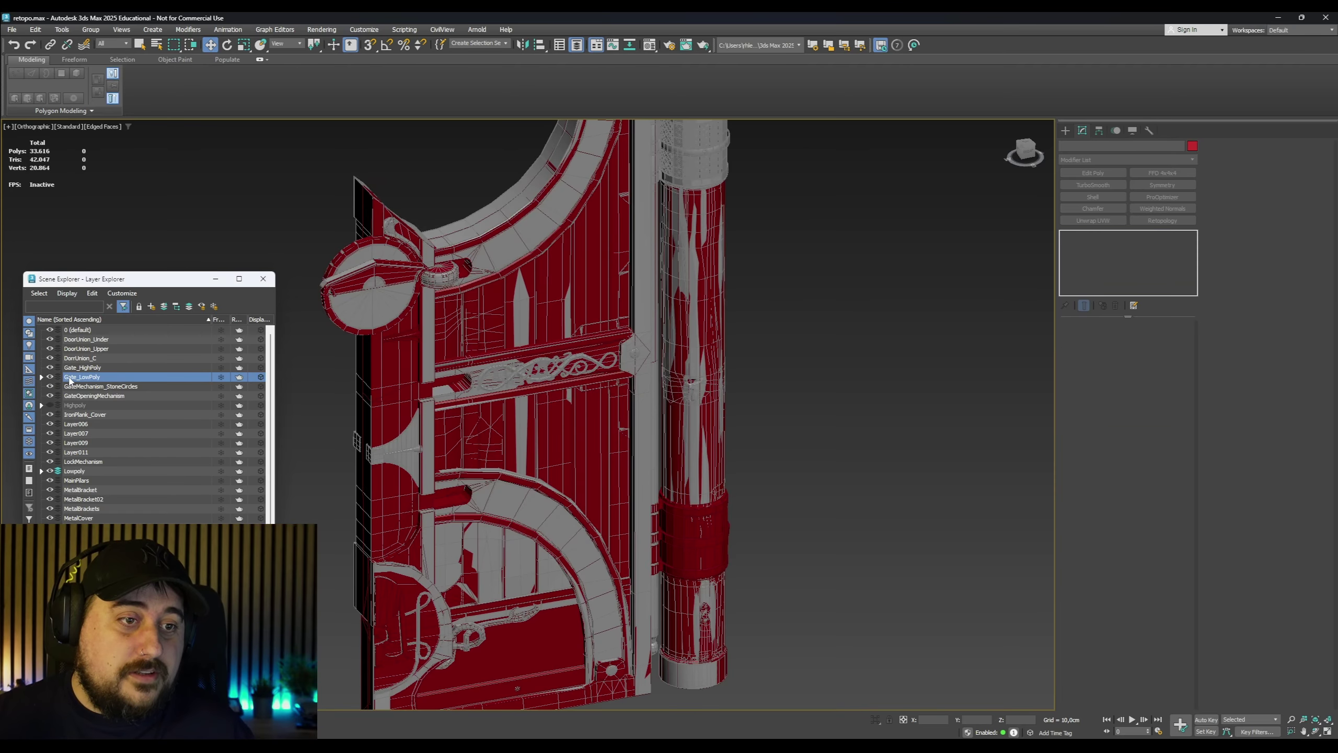
click(42, 378)
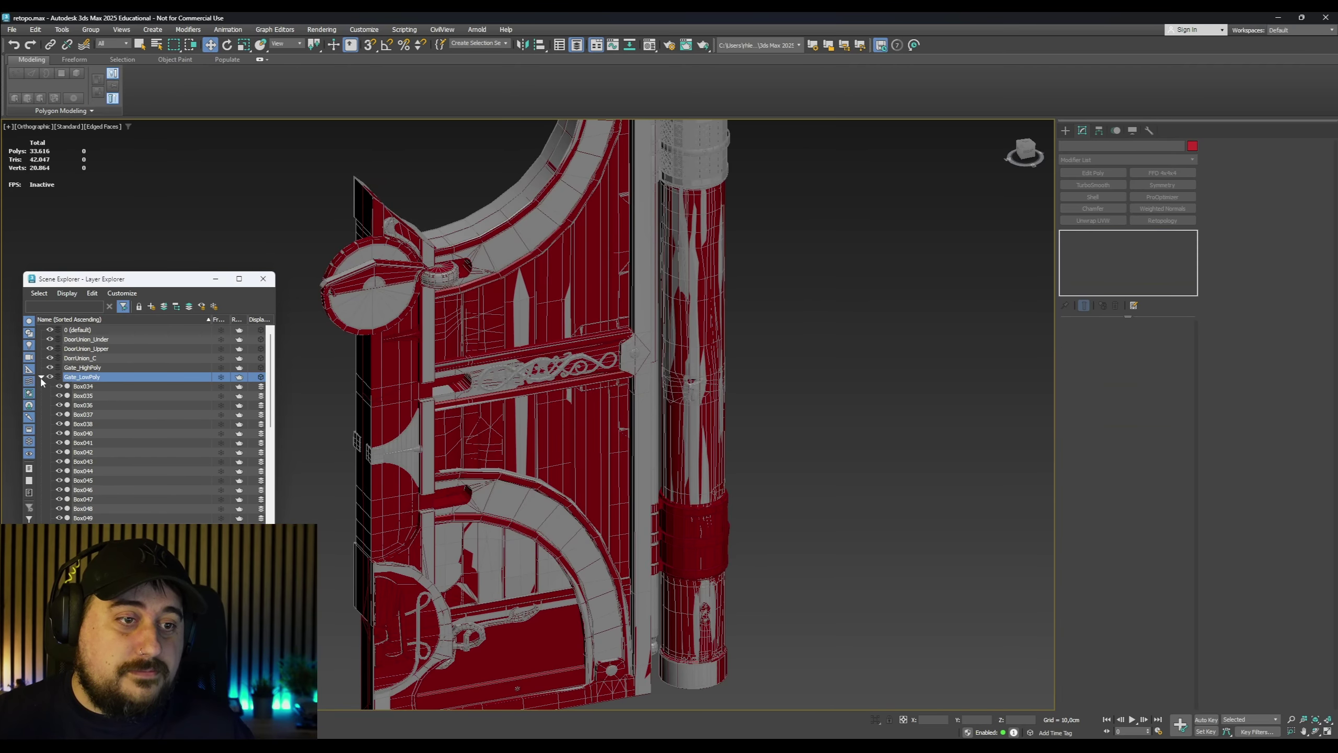
click(84, 387)
scroll(108, 407, down, 16)
scroll(109, 418, down, 5)
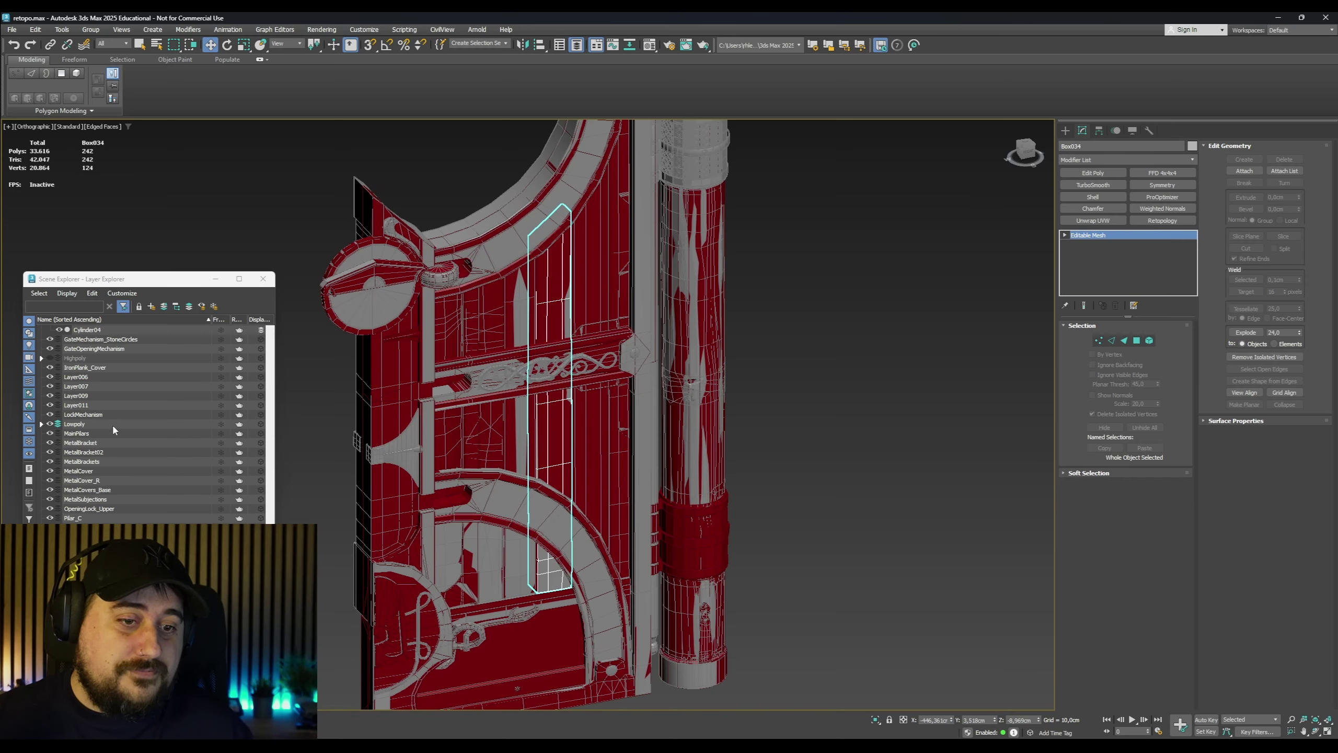
shift+click(97, 472)
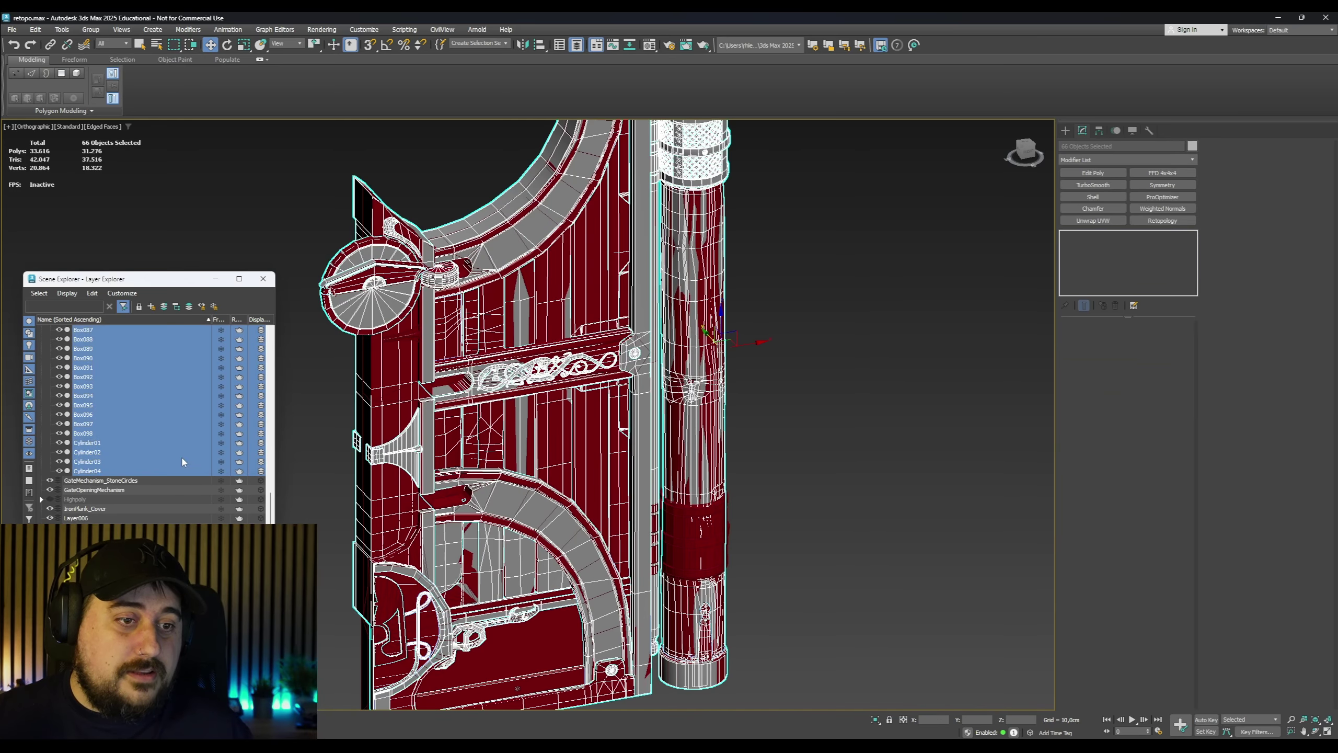
Isolate the selected low-poly gate objects, frame them in the viewport and clear the selection
right_click(487, 369)
click(529, 252)
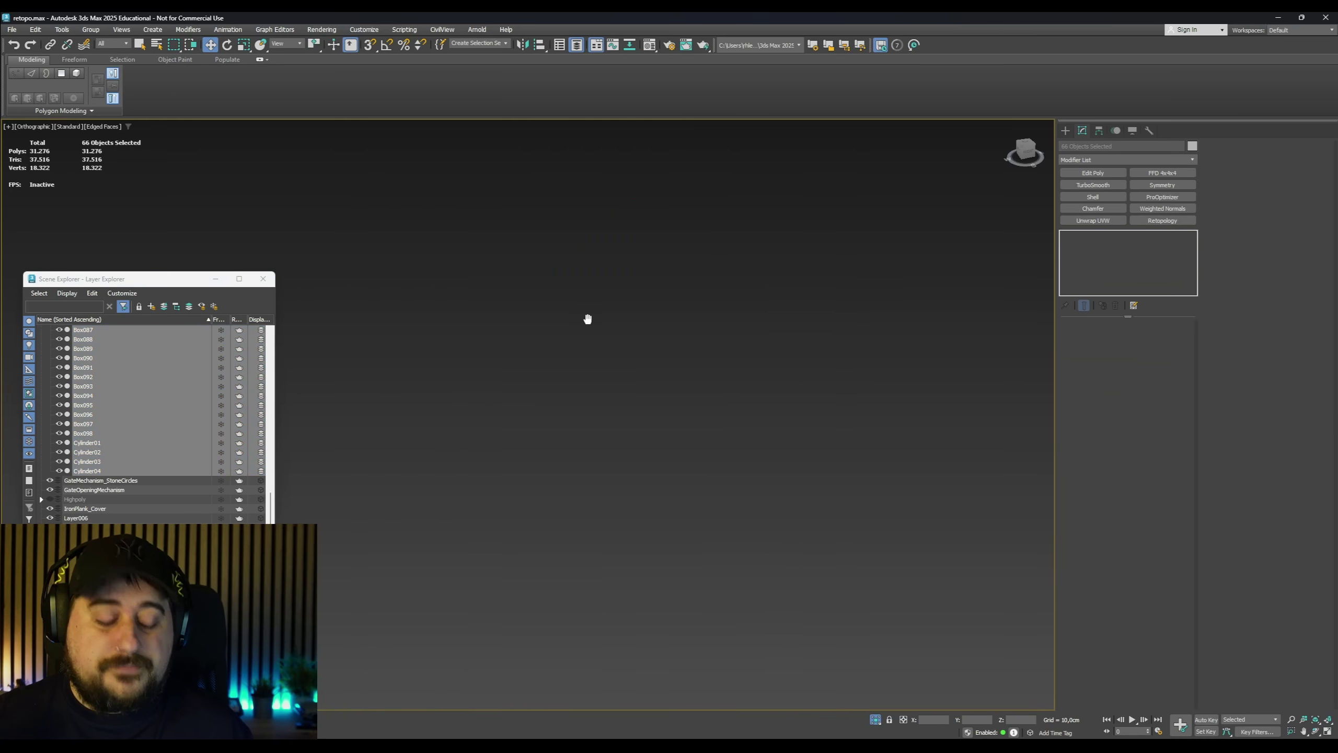
middle_drag(588, 319, 606, 325)
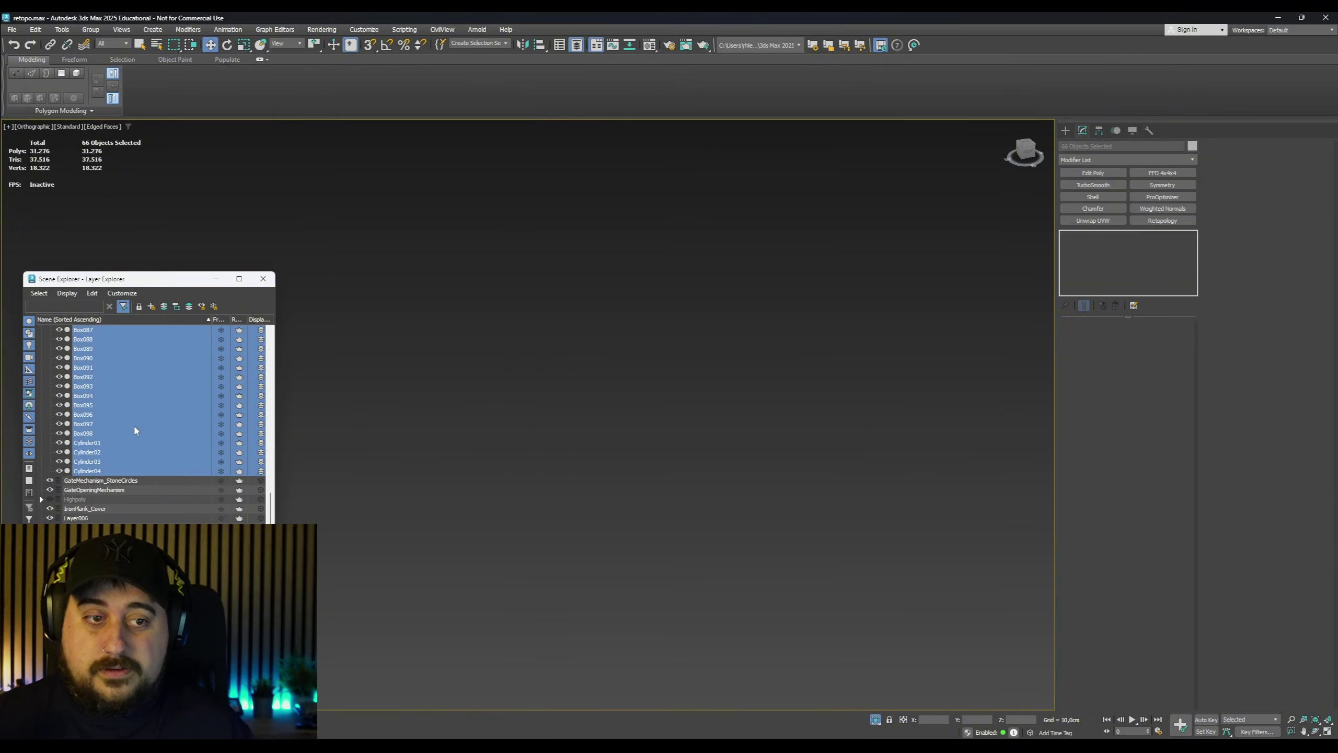
key(z)
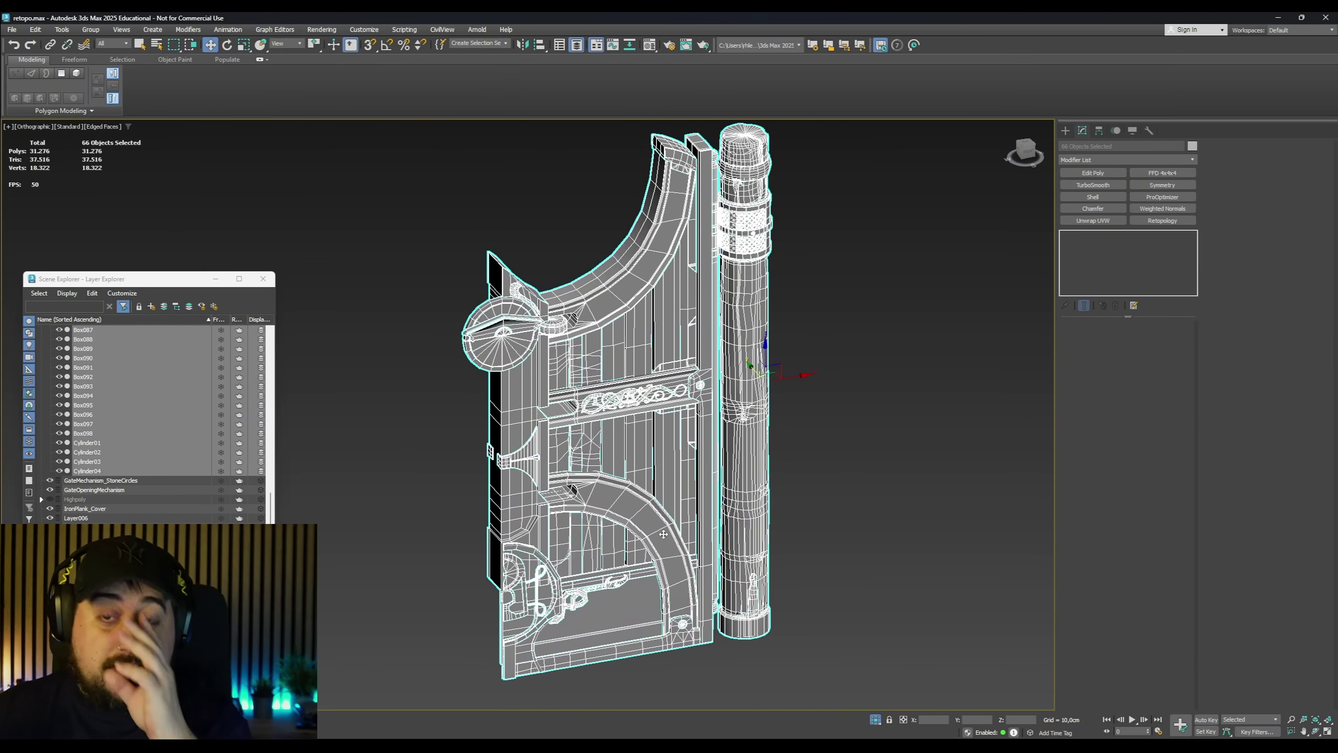
click(833, 460)
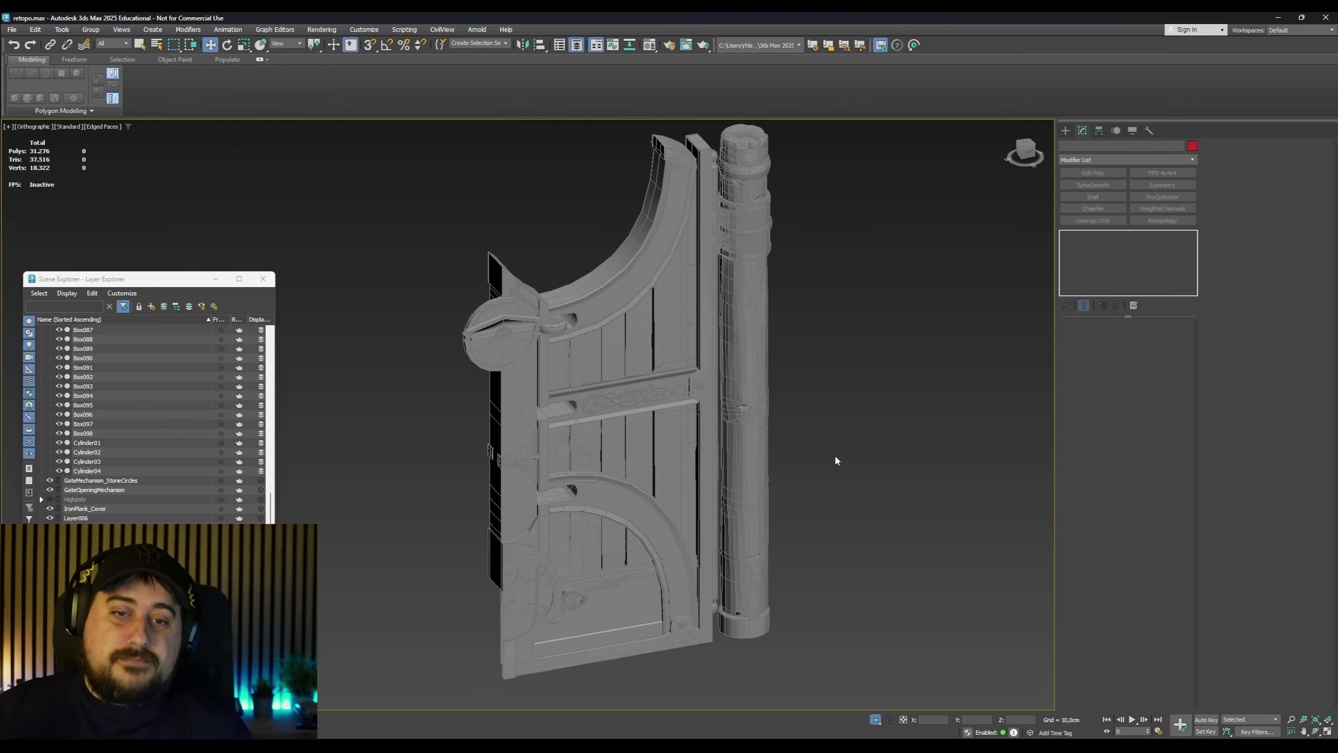
Add an Edit Poly modifier to the gate's centre post and enter its Vertex level
click(499, 426)
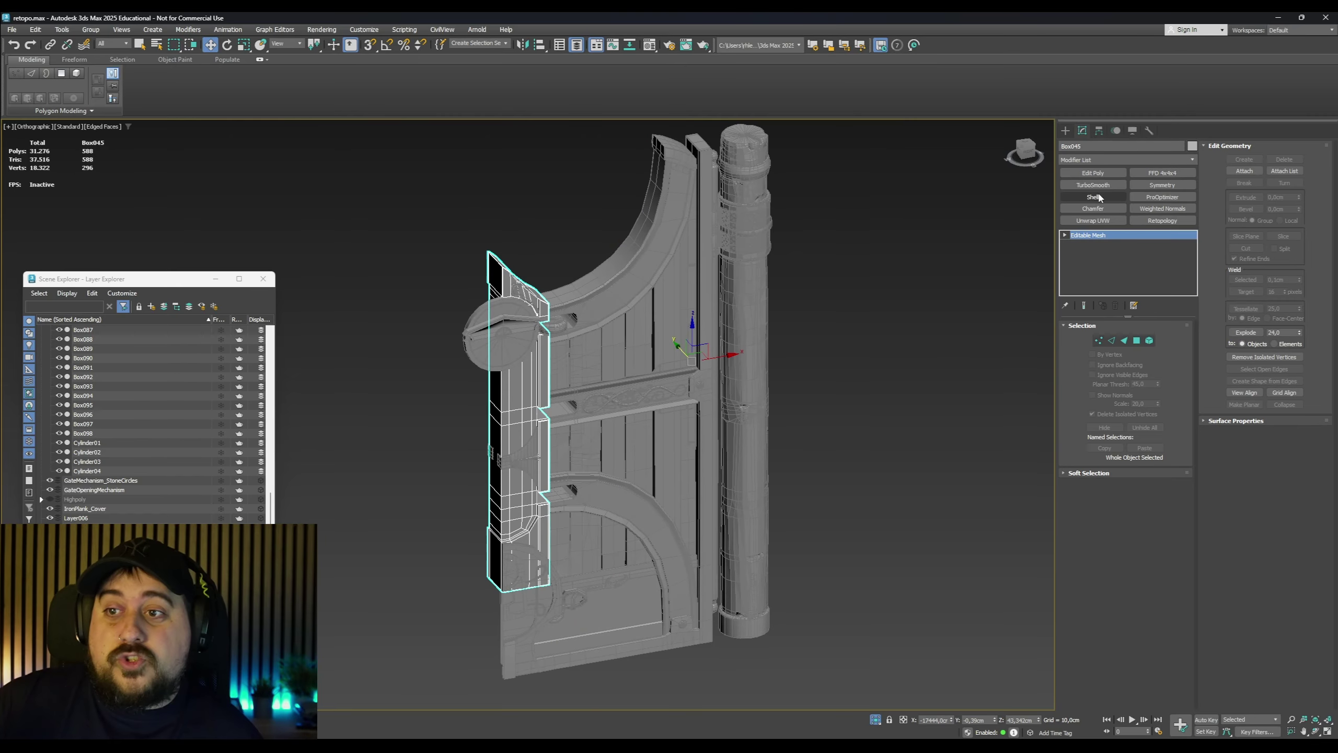
click(1092, 172)
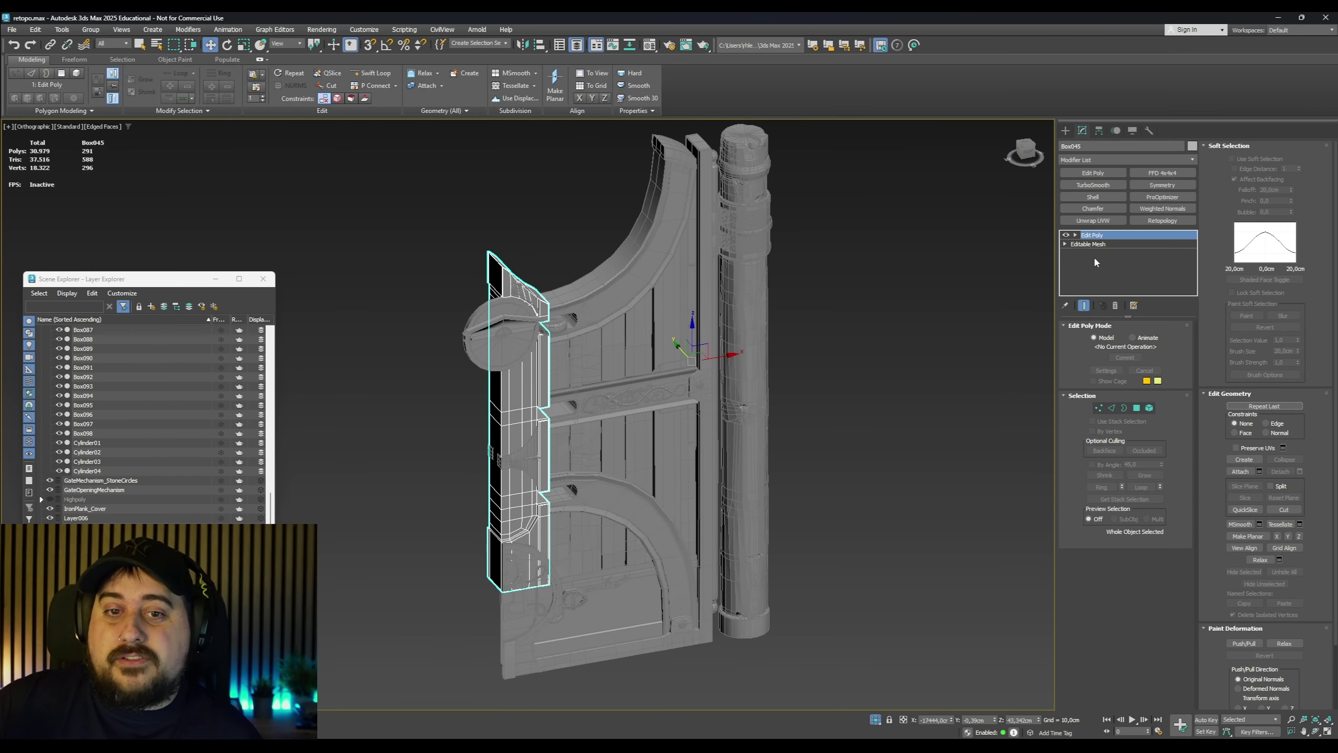
click(1099, 409)
Try deleting one vertex on the post's front face beside the middle crossbar and undo the deletion
scroll(462, 419, up, 4)
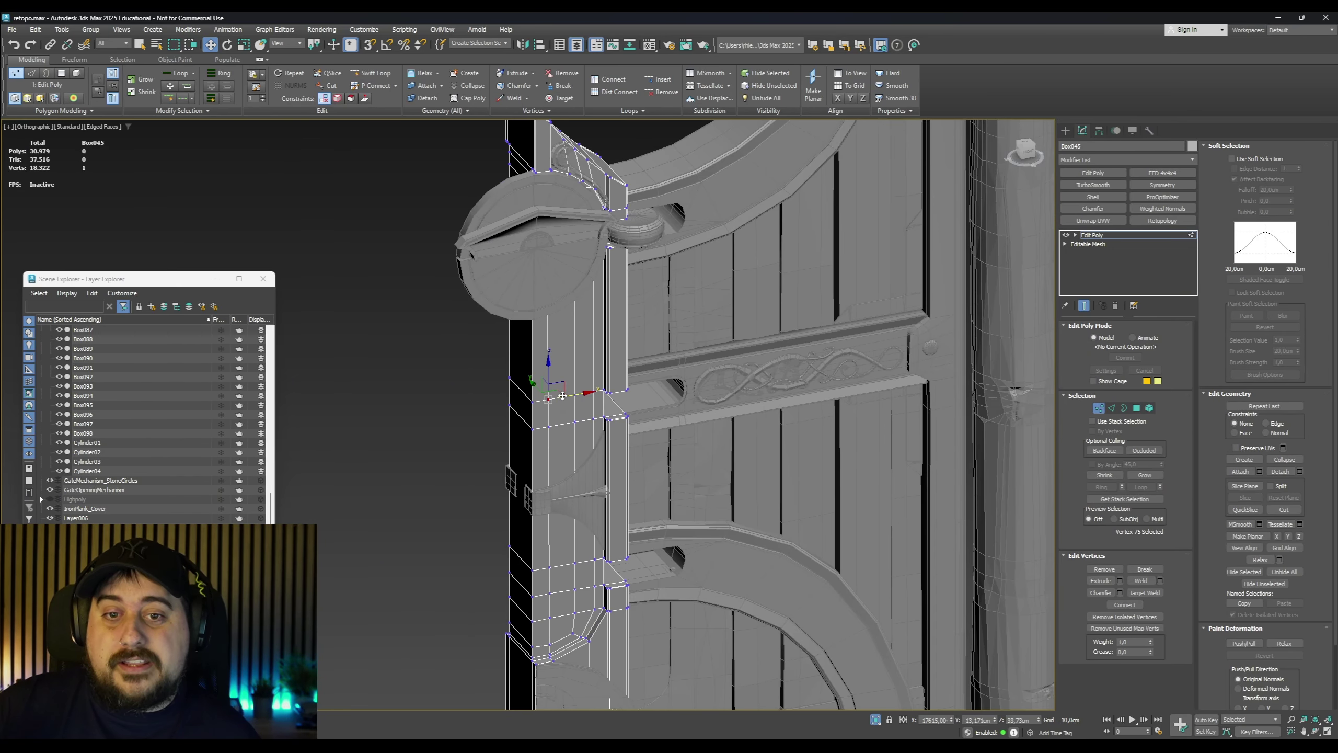
key(BackSpace)
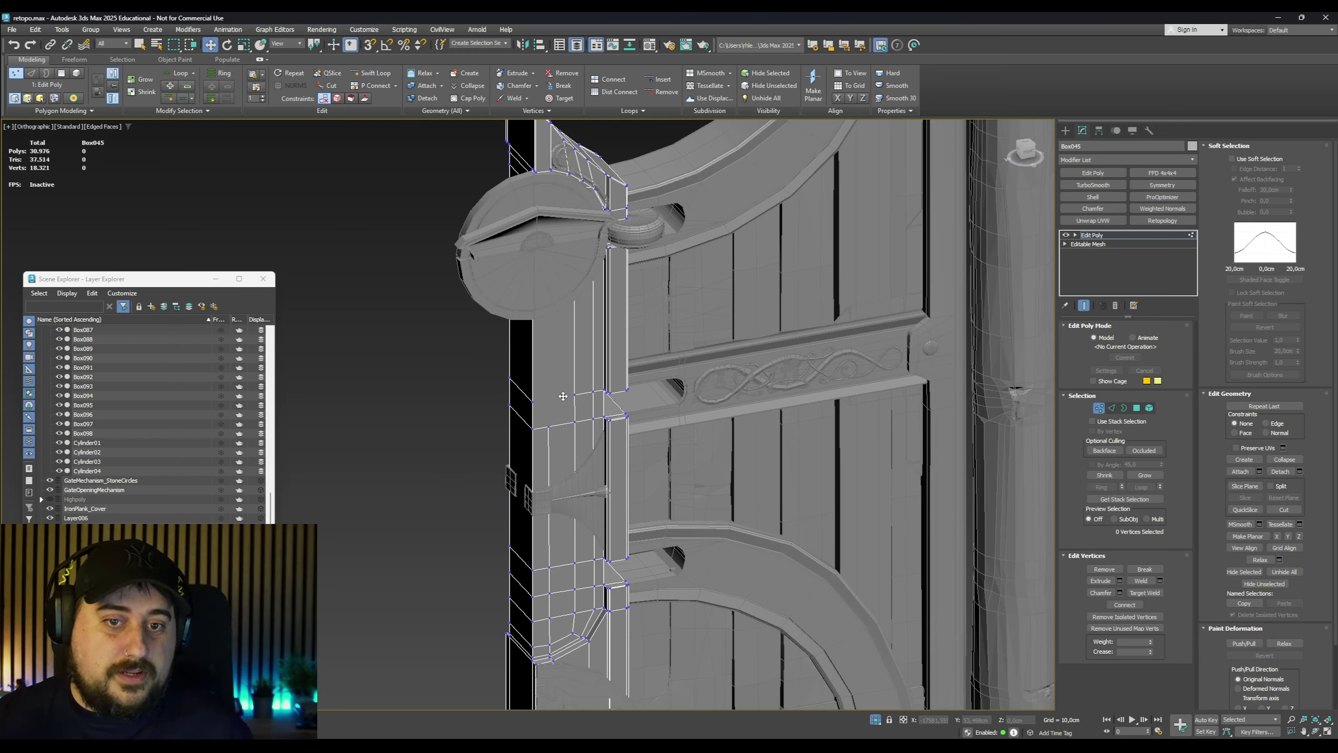
key(ctrl+z)
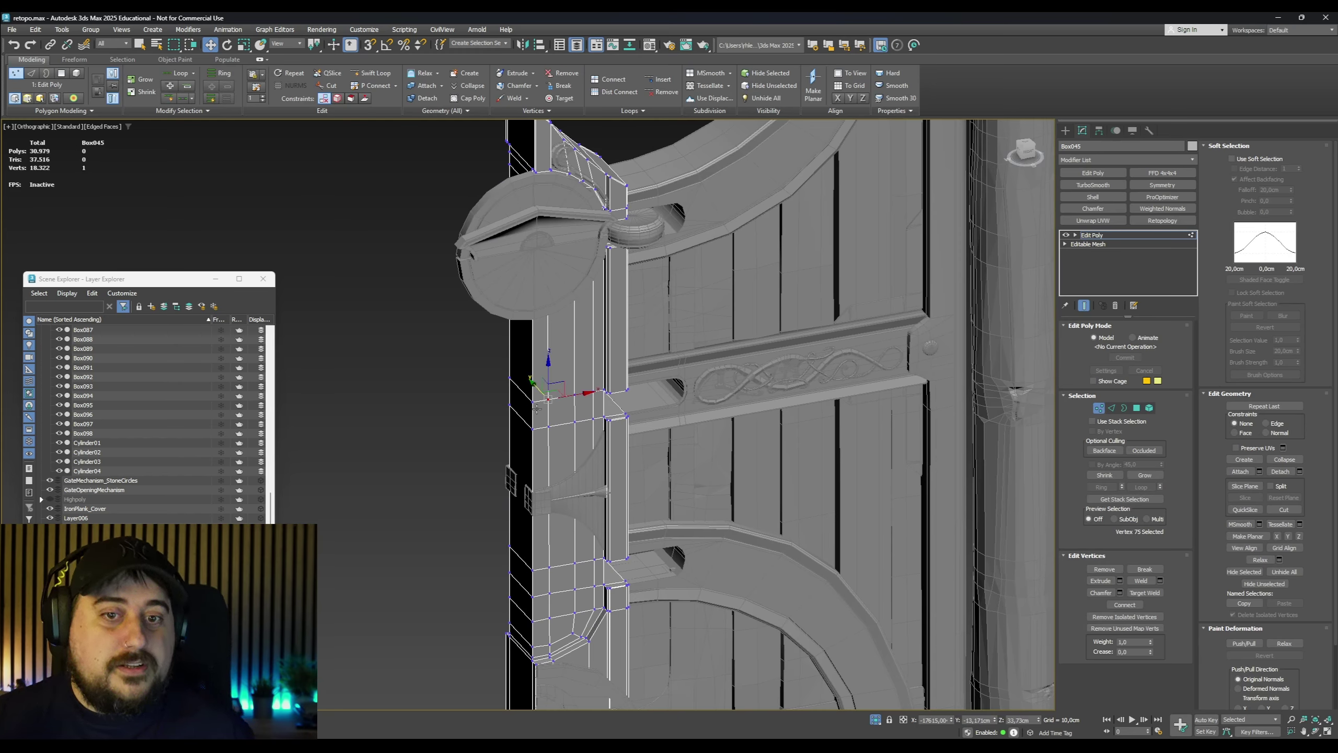
Target-weld interior front-face vertices beside the middle crossbar to the post's outer edge, checking the shading with edged faces off
click(559, 99)
drag(548, 399, 533, 401)
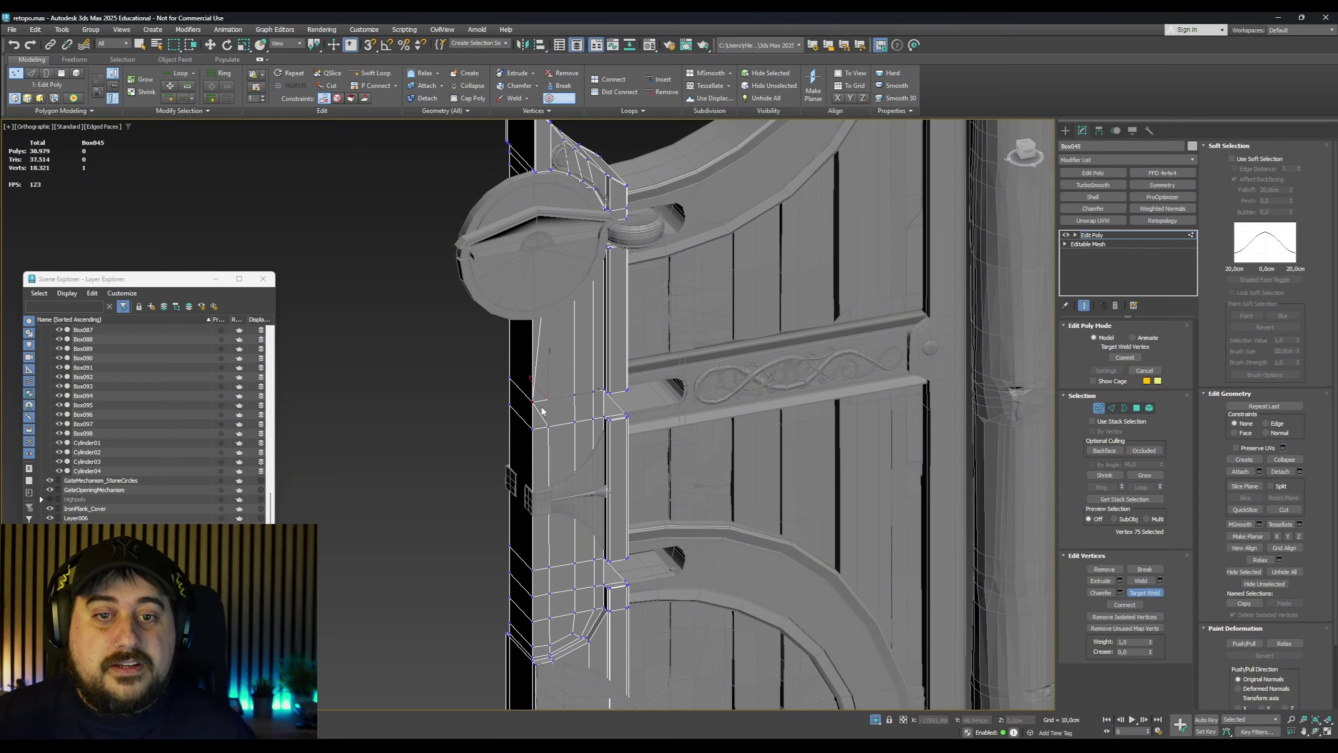
key(F4)
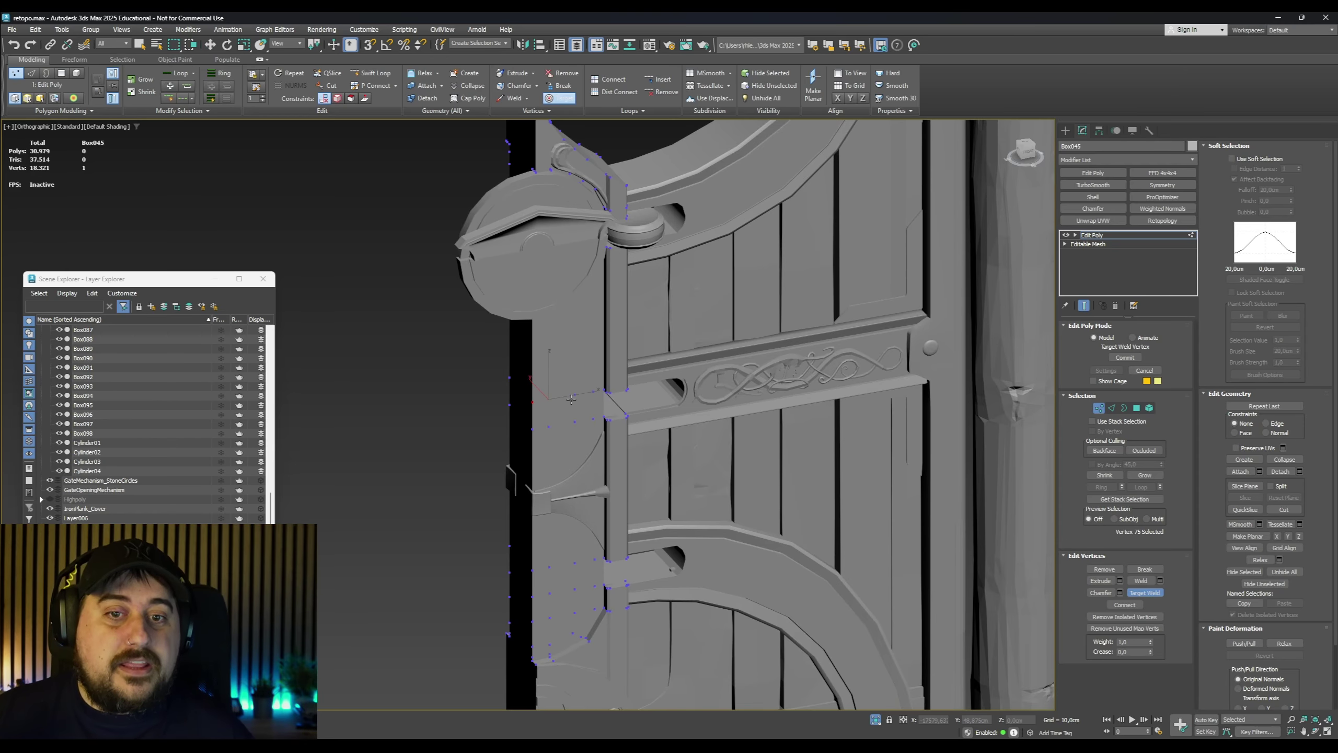
click(574, 395)
click(532, 402)
click(575, 422)
click(548, 427)
click(549, 427)
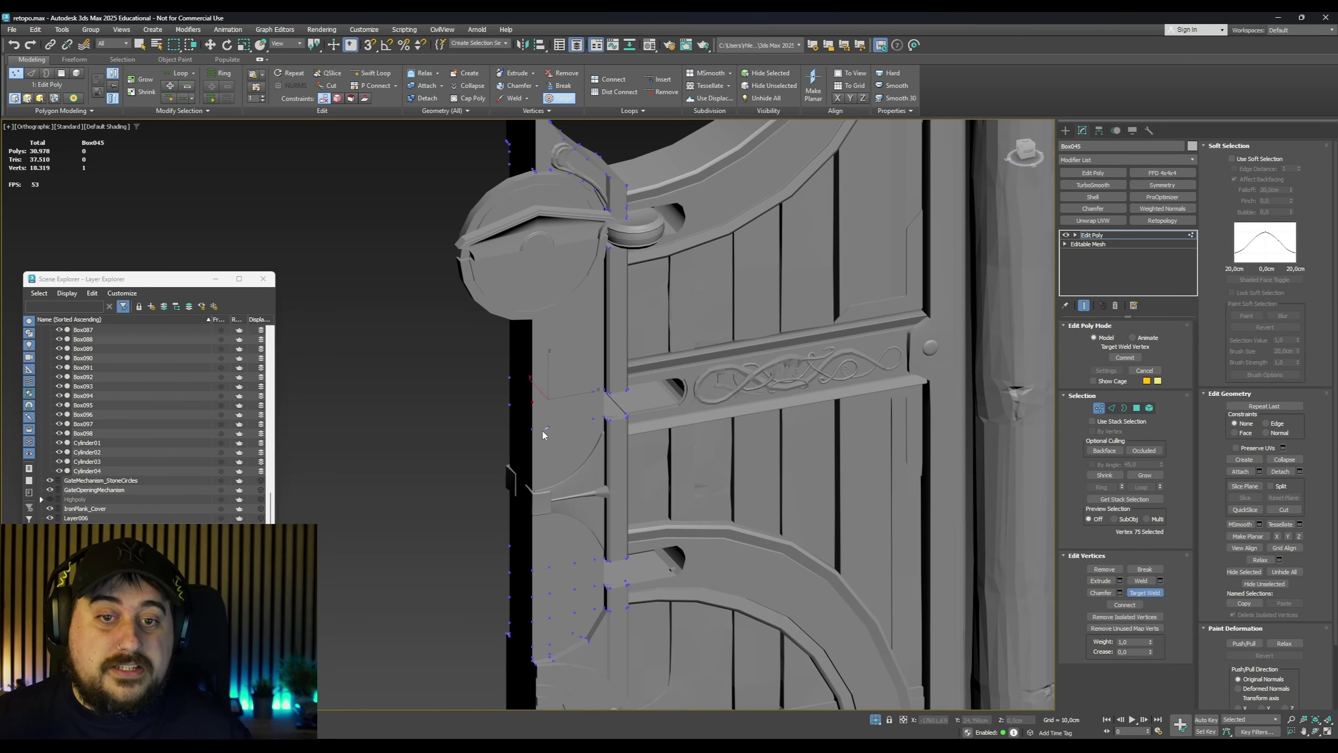
Turn edged faces back on and target-weld more interior front-face vertices beside the middle and lower crossbars
mouse_move(540, 451)
alt+middle_down()
mouse_move(627, 455)
mouse_move(549, 455)
alt+middle_up()
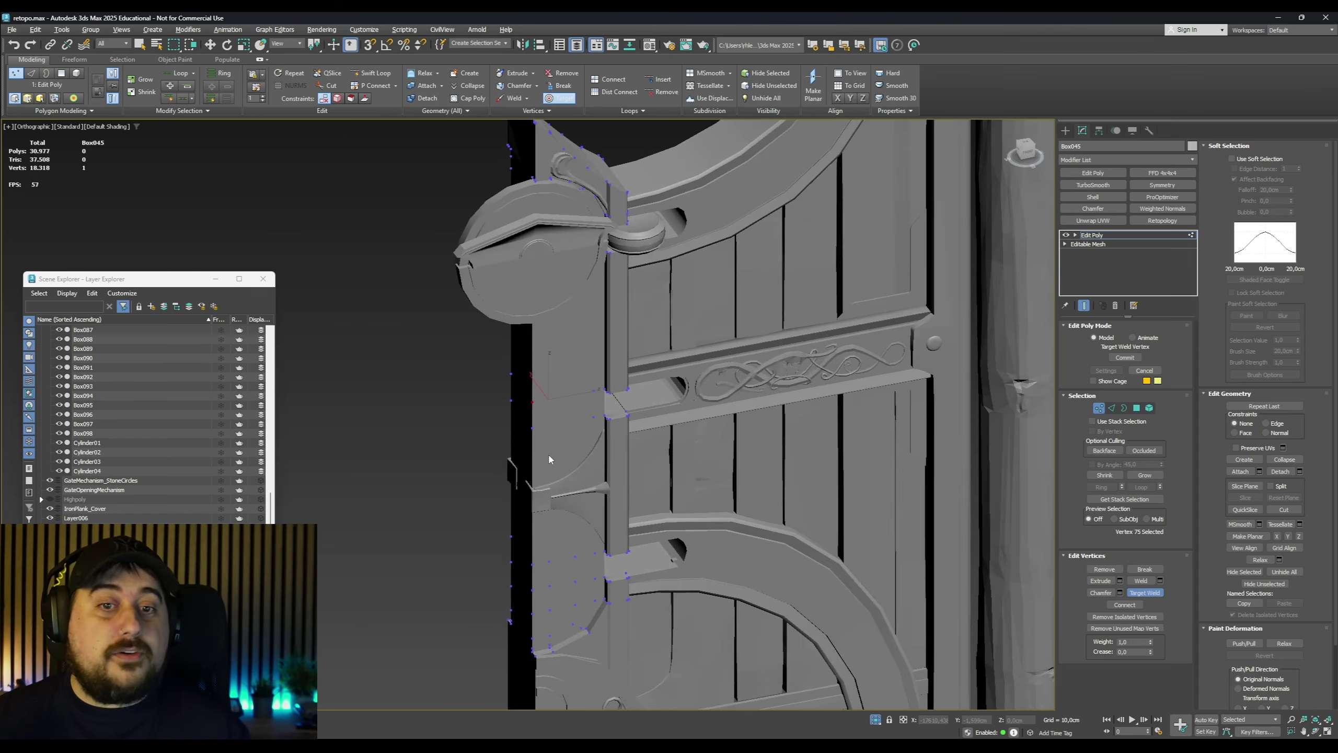
scroll(549, 456, up, 2)
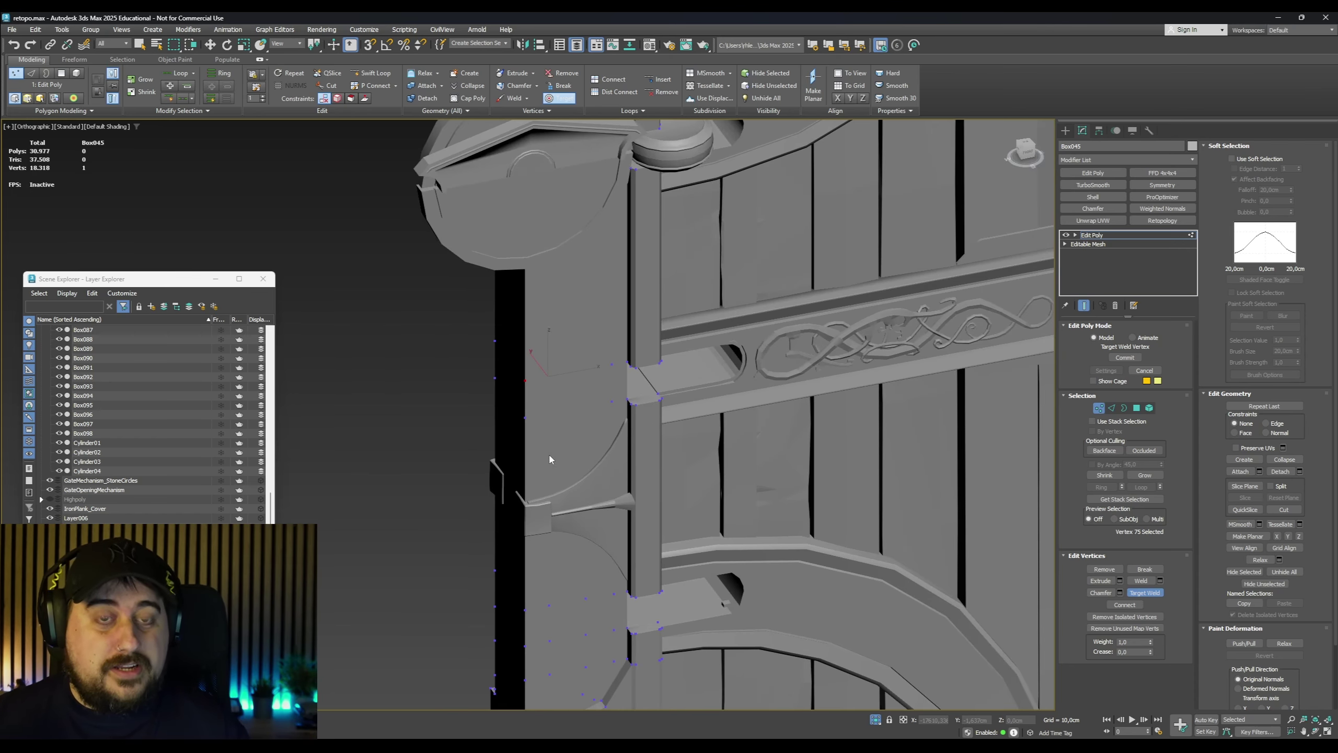
key(F4)
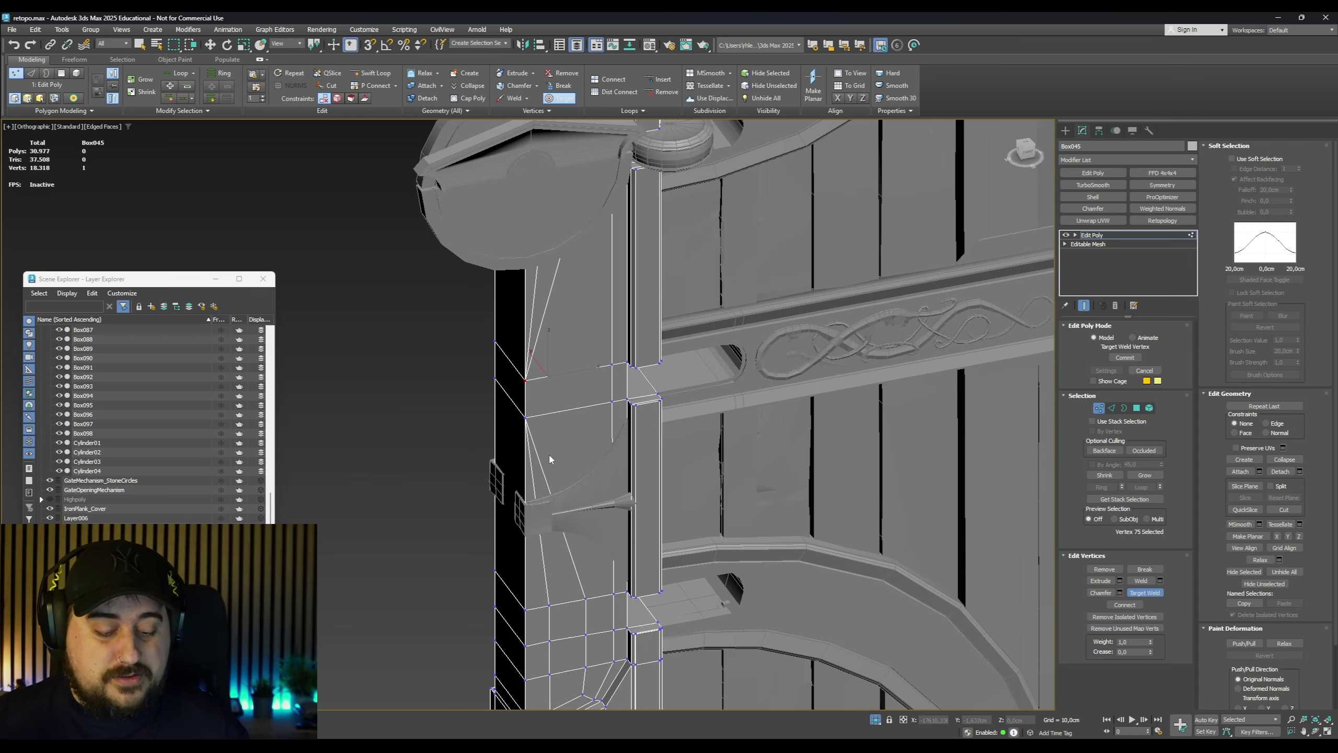
click(529, 379)
click(525, 420)
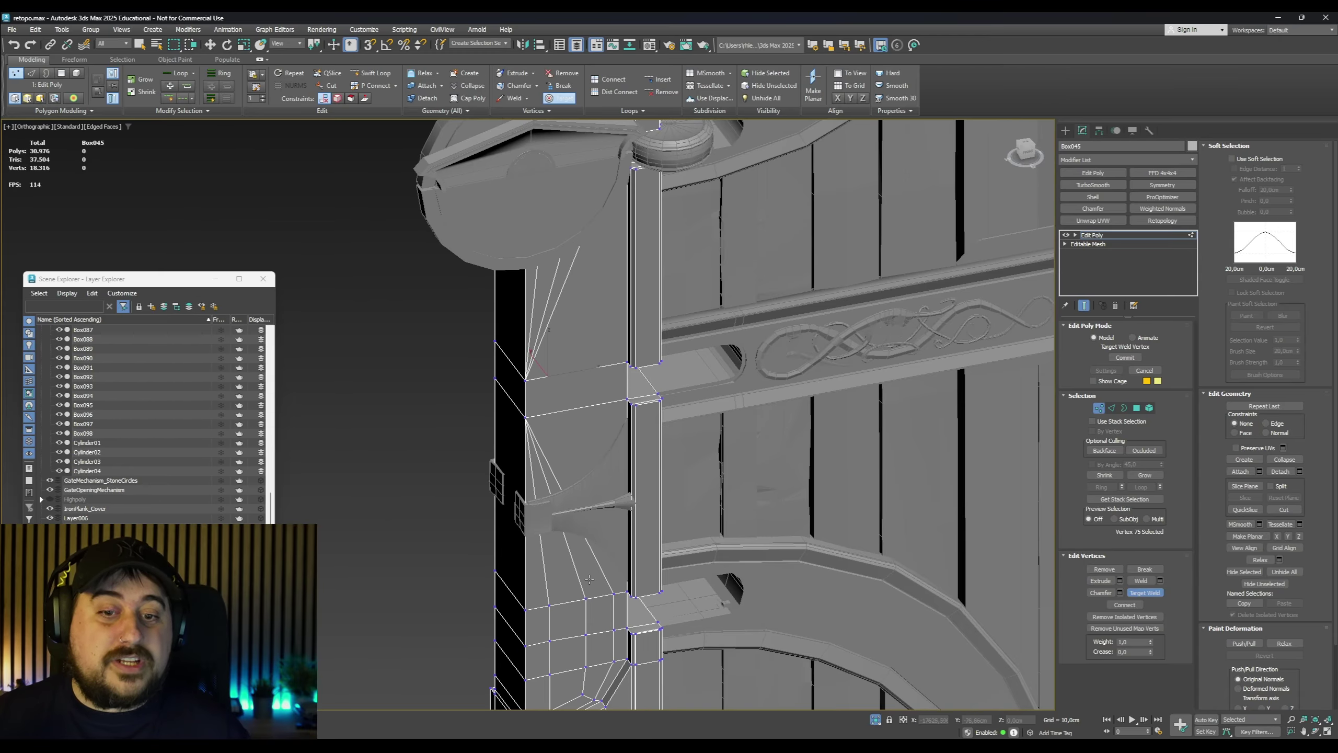
click(615, 595)
click(550, 604)
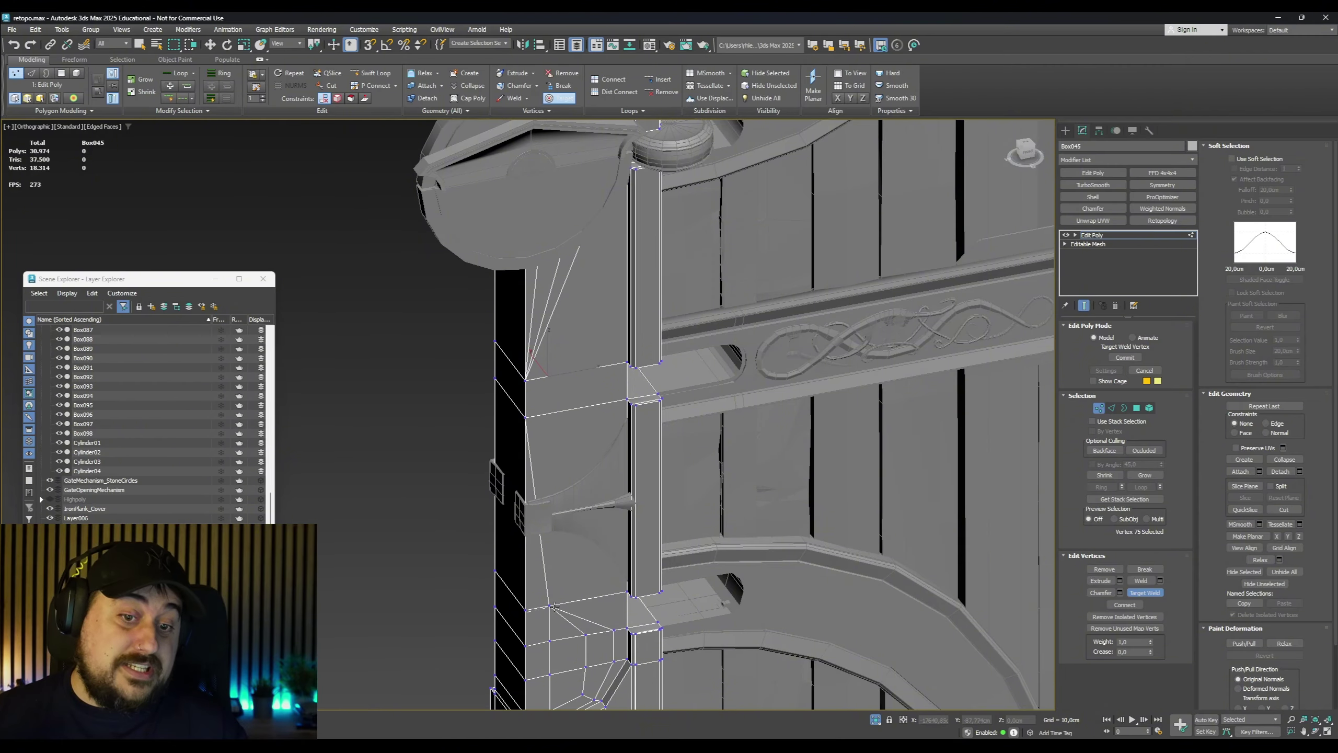
Try target-welding the post's outer edge vertex inward across the face to show silhouette damage, and undo both welds
click(551, 605)
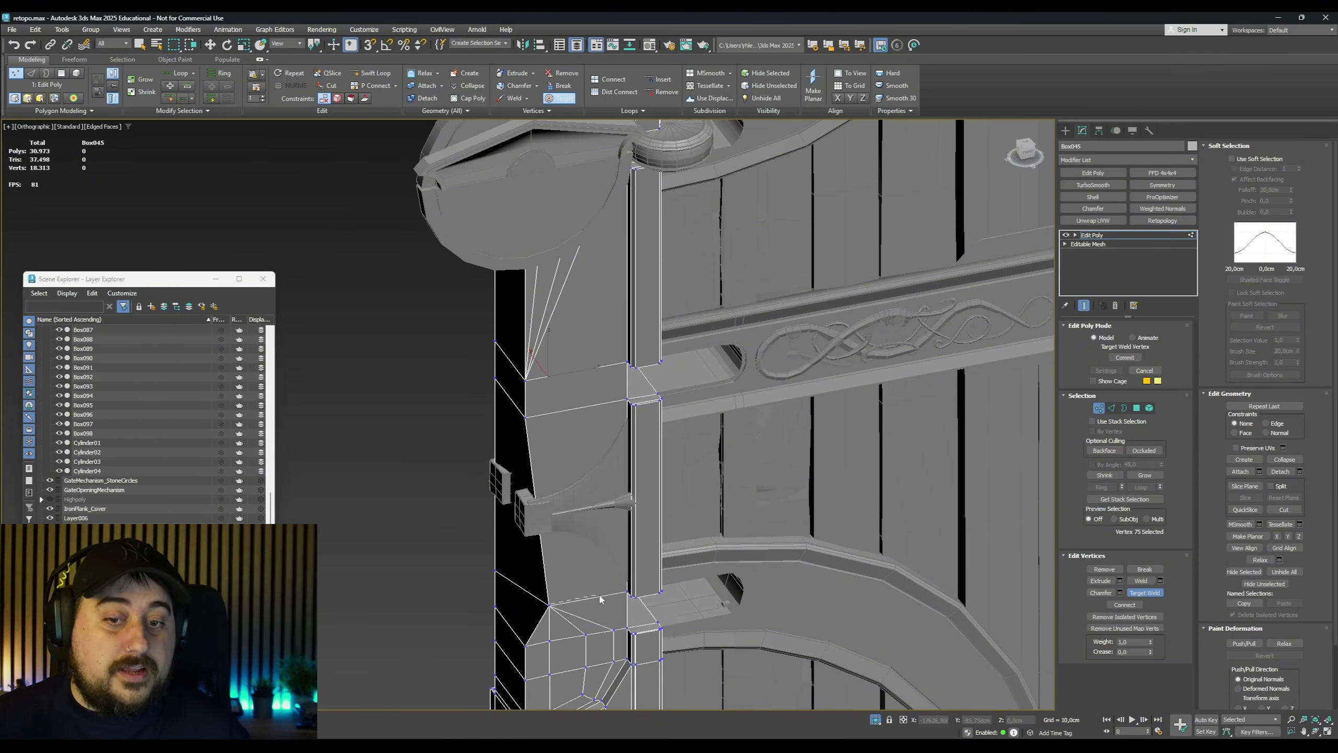
click(628, 593)
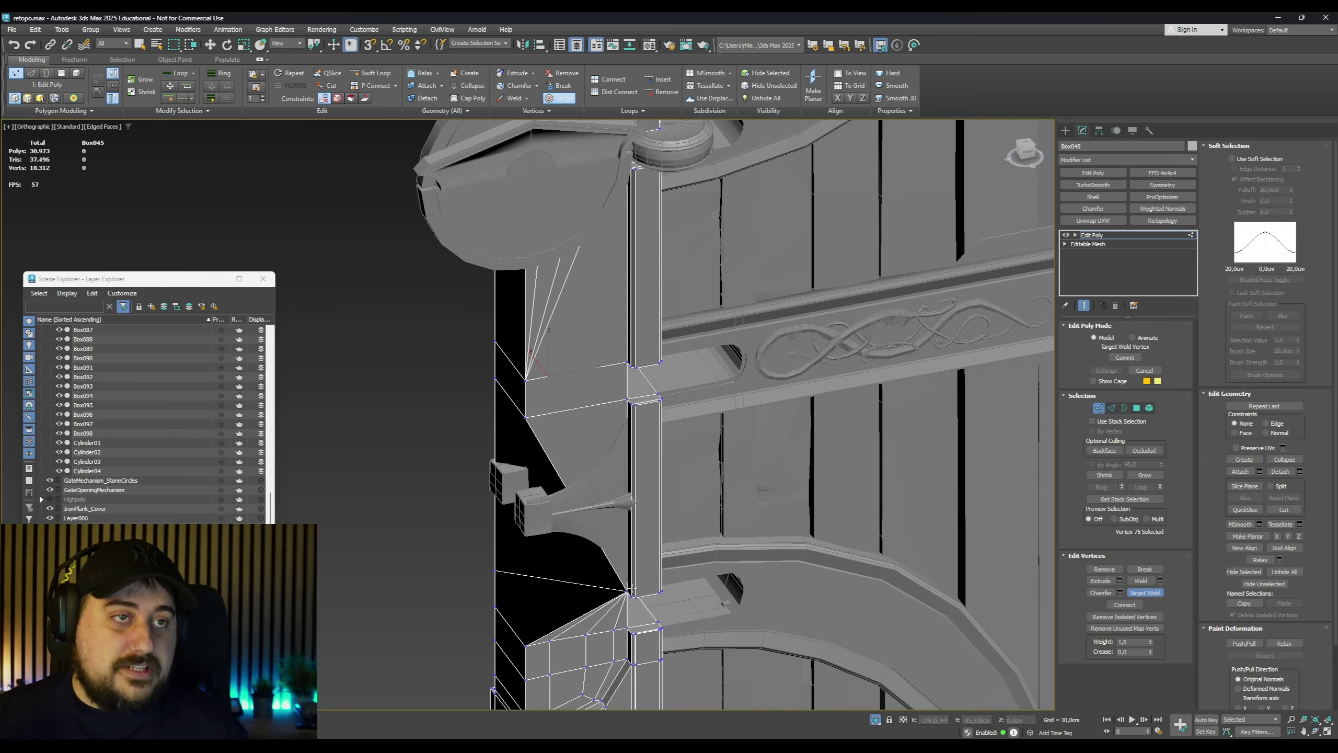
key(ctrl+z)
key(ctrl+z)
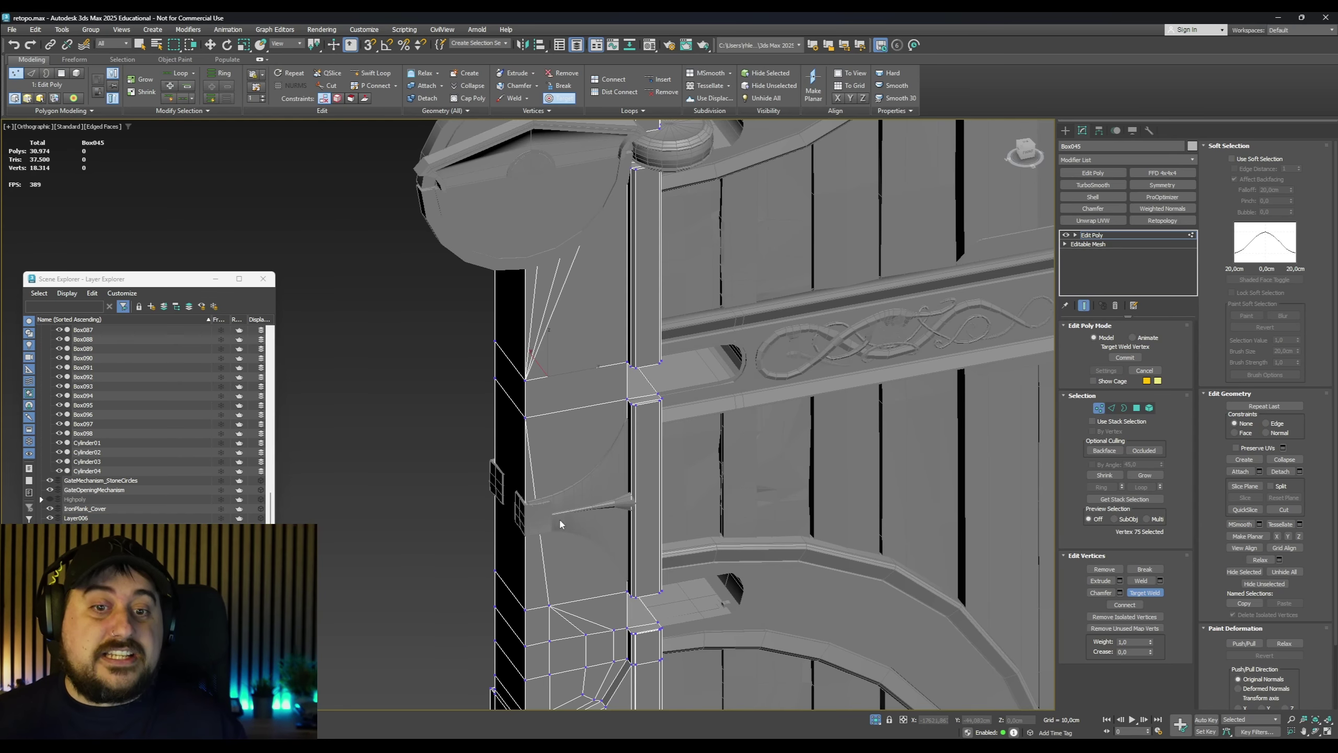
middle_drag(595, 376, 577, 487)
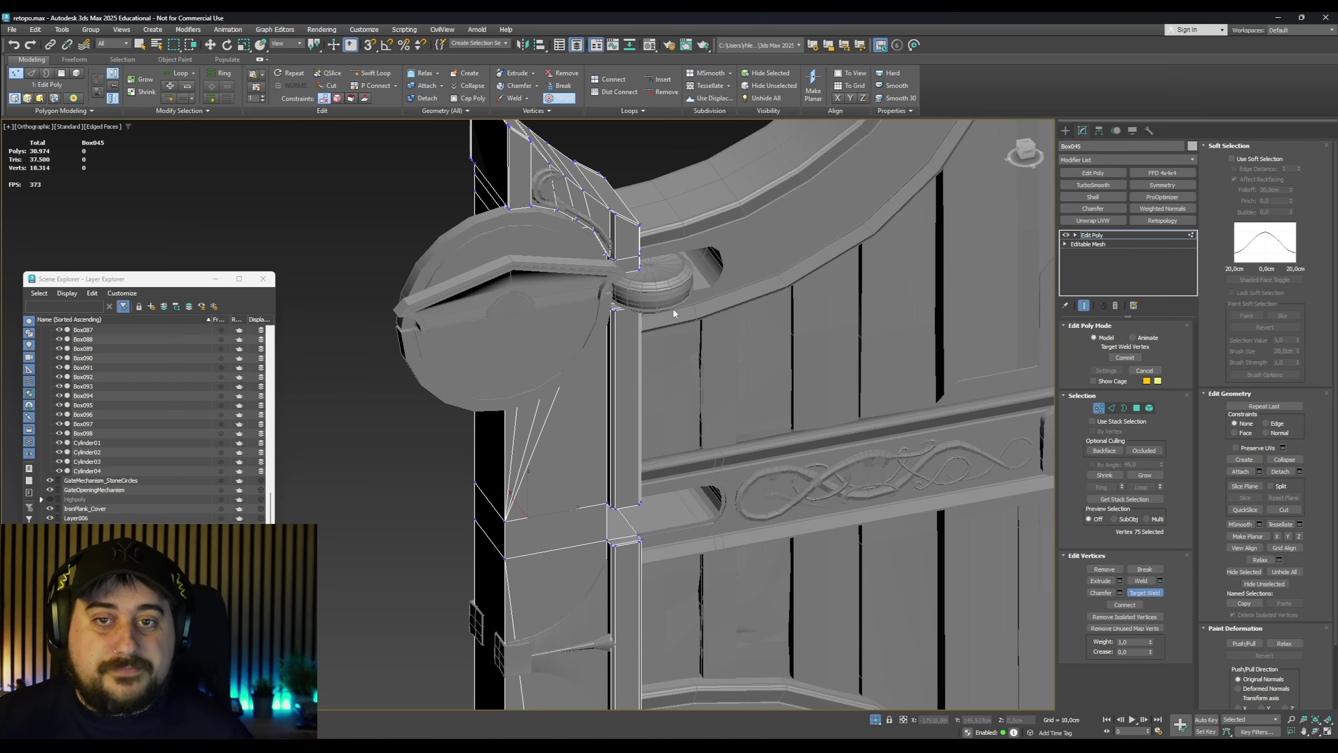
Examine the segment density of the round cylindrical piece beside the post, near the upper arch, up close and from a distance
middle_drag(649, 312, 529, 442)
scroll(549, 419, up, 6)
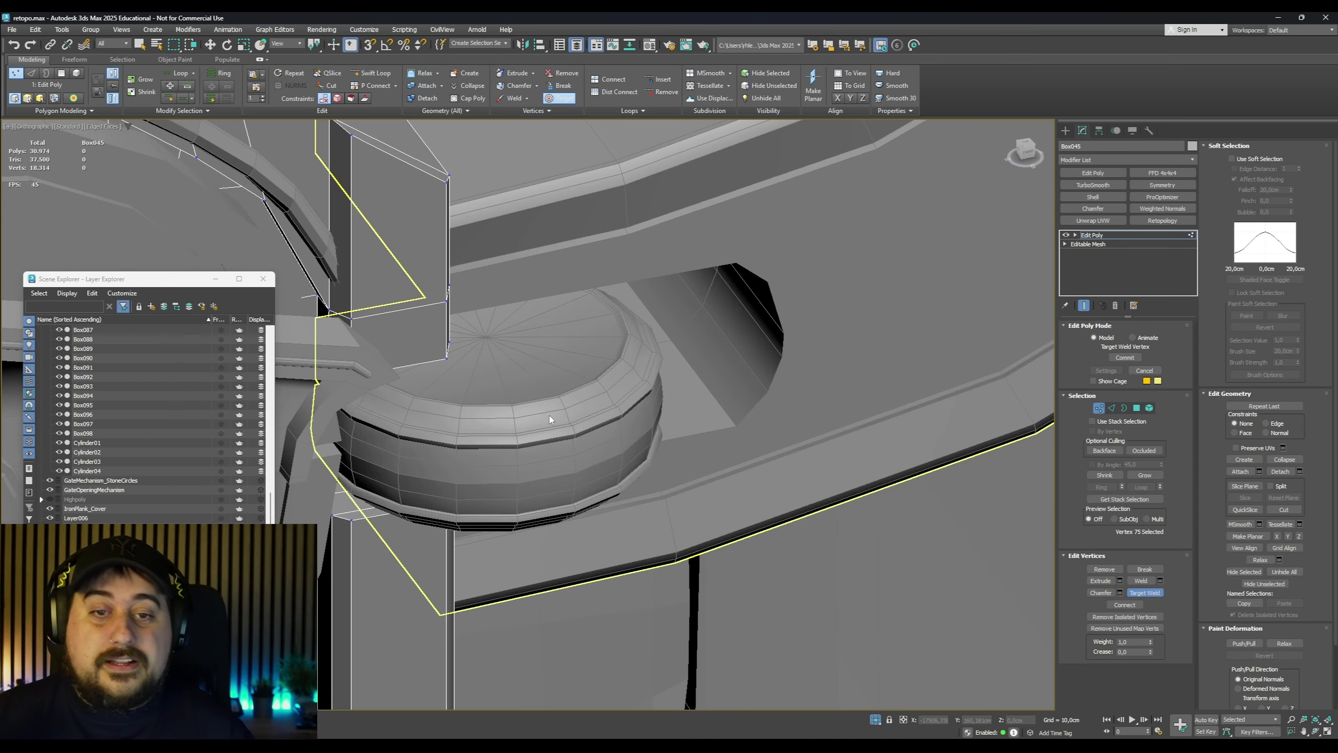
scroll(591, 403, up, 3)
scroll(651, 409, down, 3)
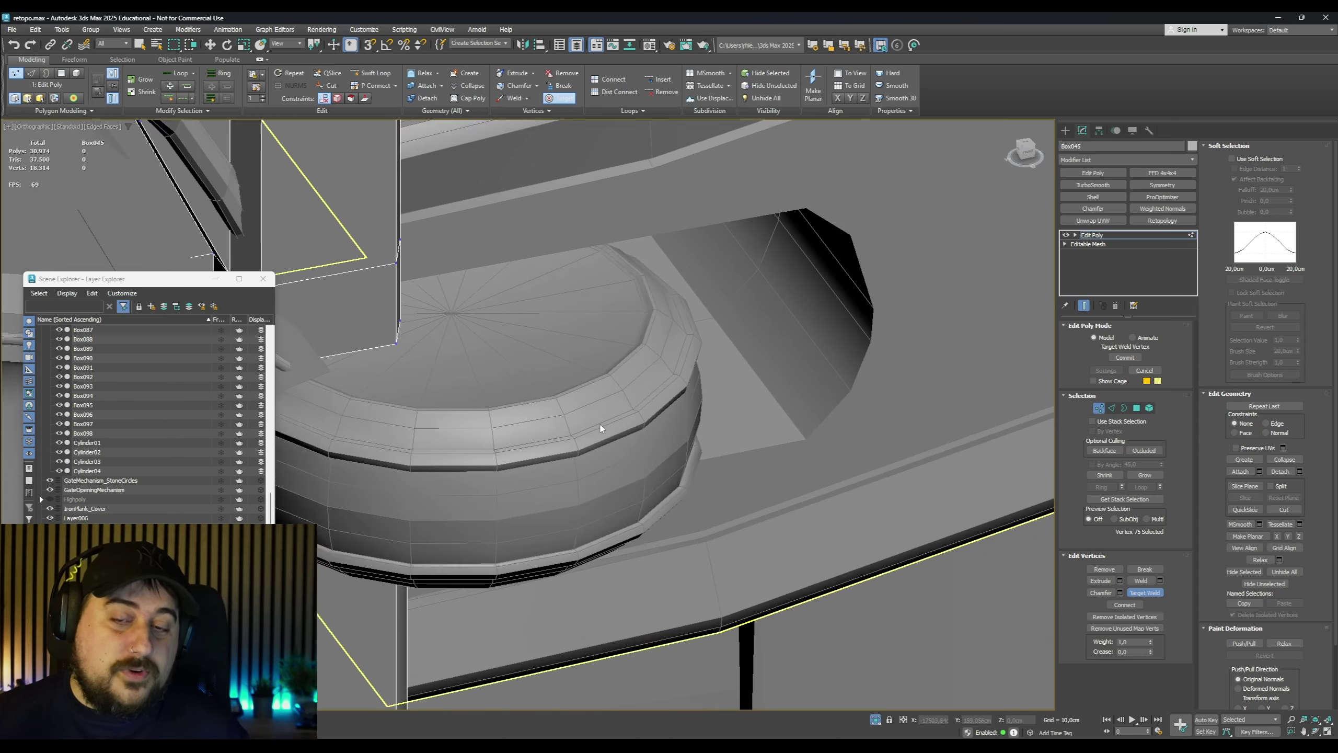
alt+middle_drag(606, 427, 612, 443)
scroll(603, 337, up, 3)
scroll(619, 272, up, 3)
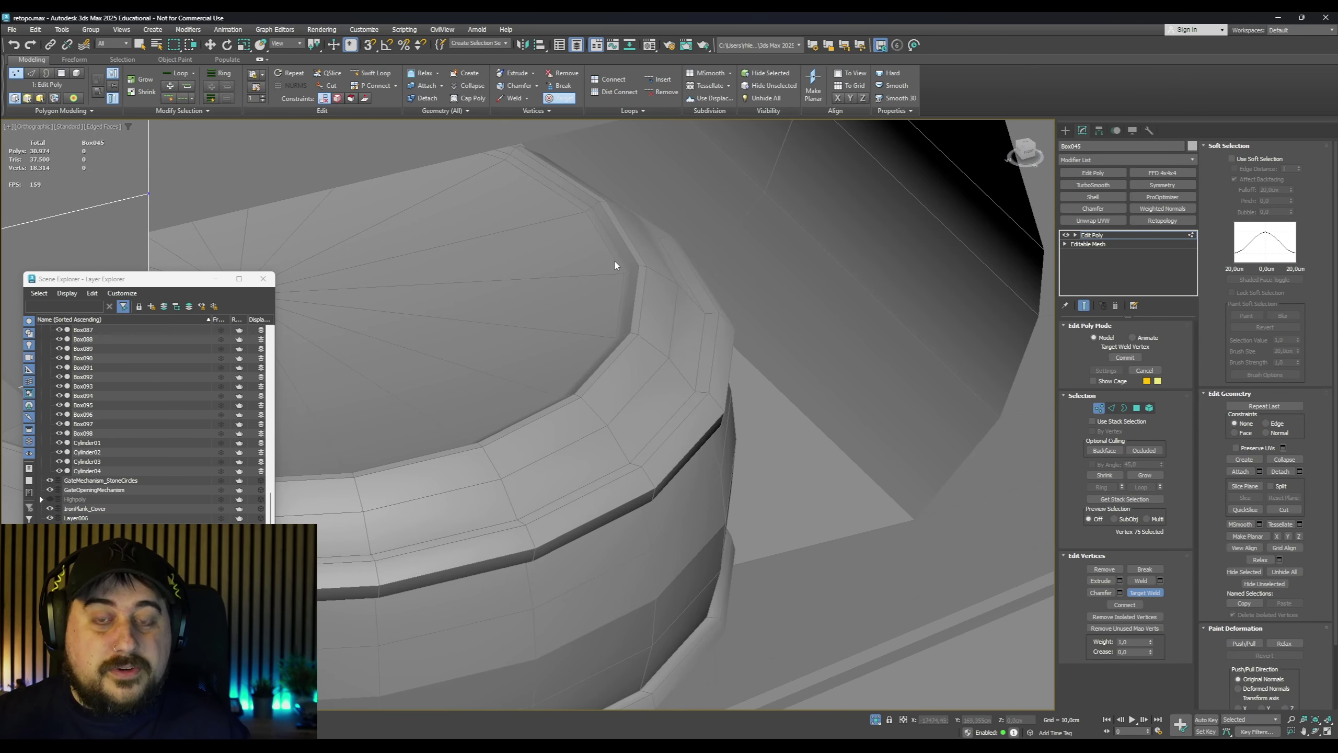
scroll(616, 269, down, 6)
scroll(617, 285, up, 3)
scroll(618, 301, down, 2)
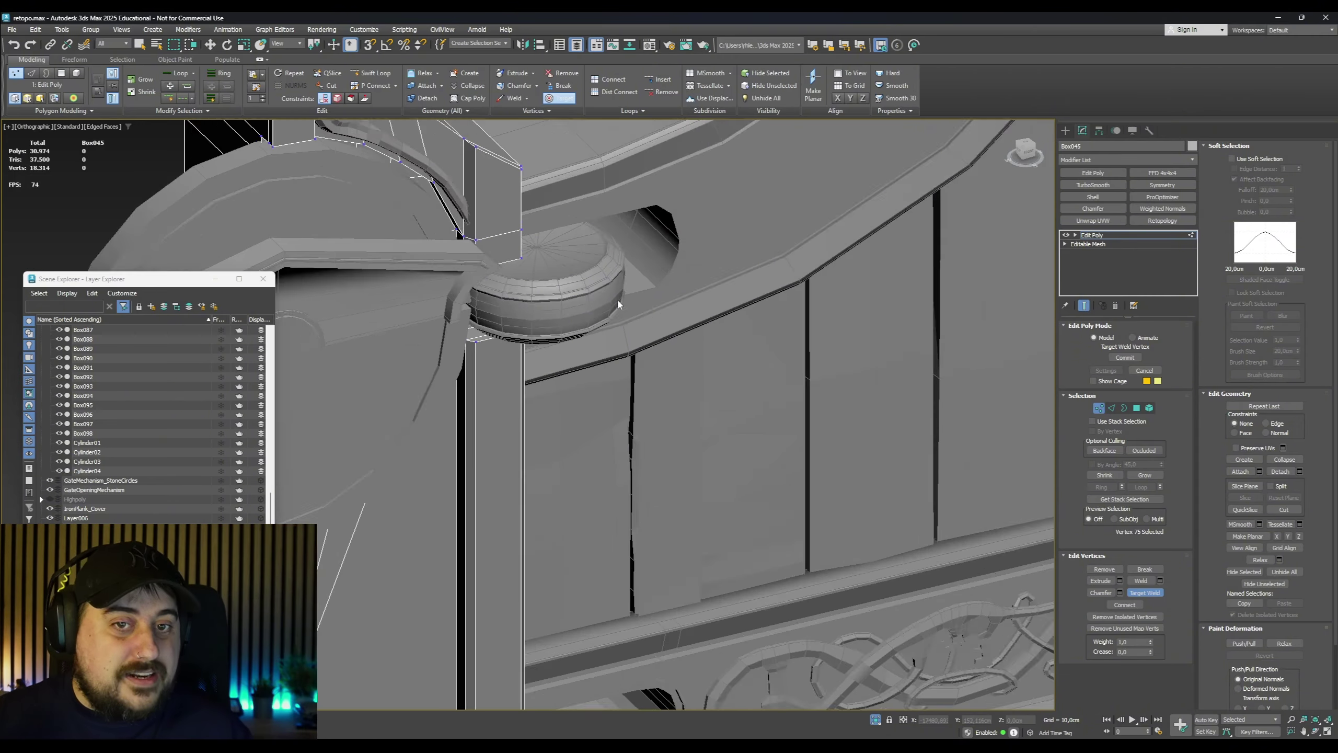
scroll(618, 304, down, 5)
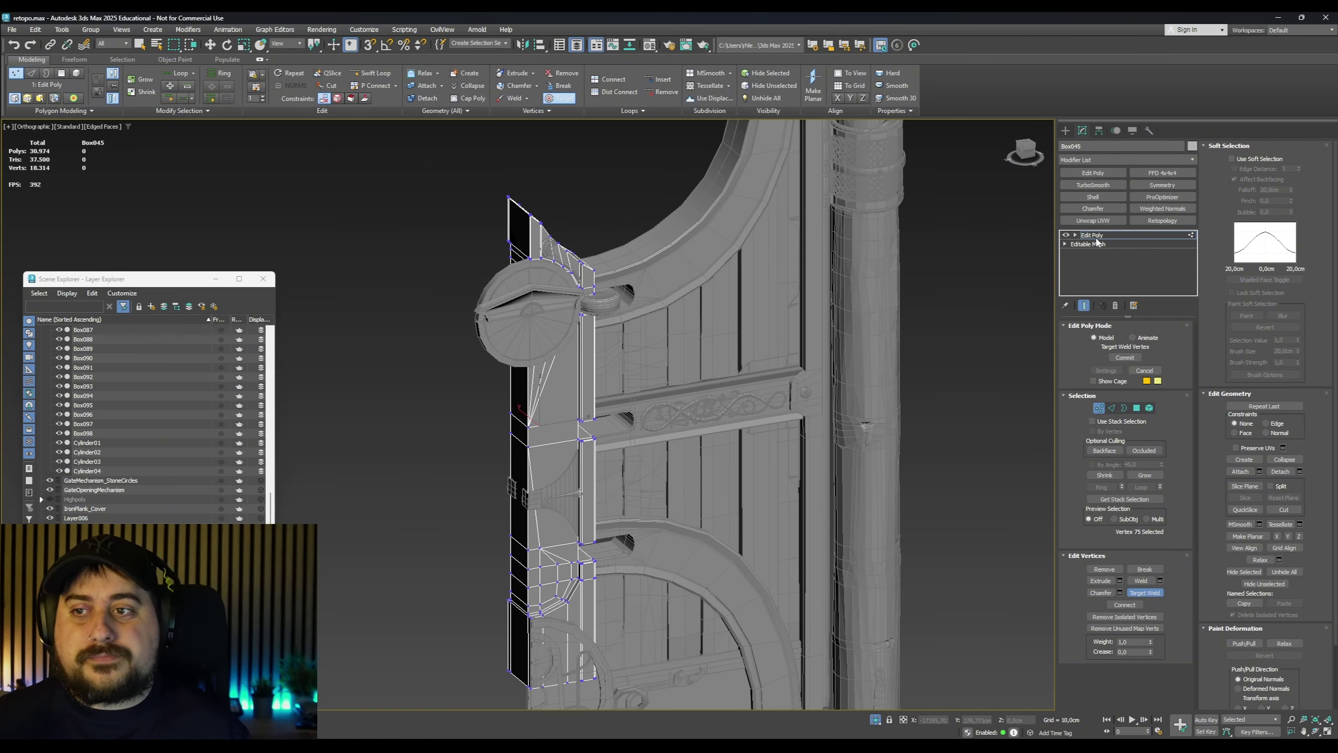
Leave vertex editing on the post and select the whole gate to check its total polygon count
click(1094, 235)
scroll(537, 332, down, 5)
drag(458, 191, 747, 554)
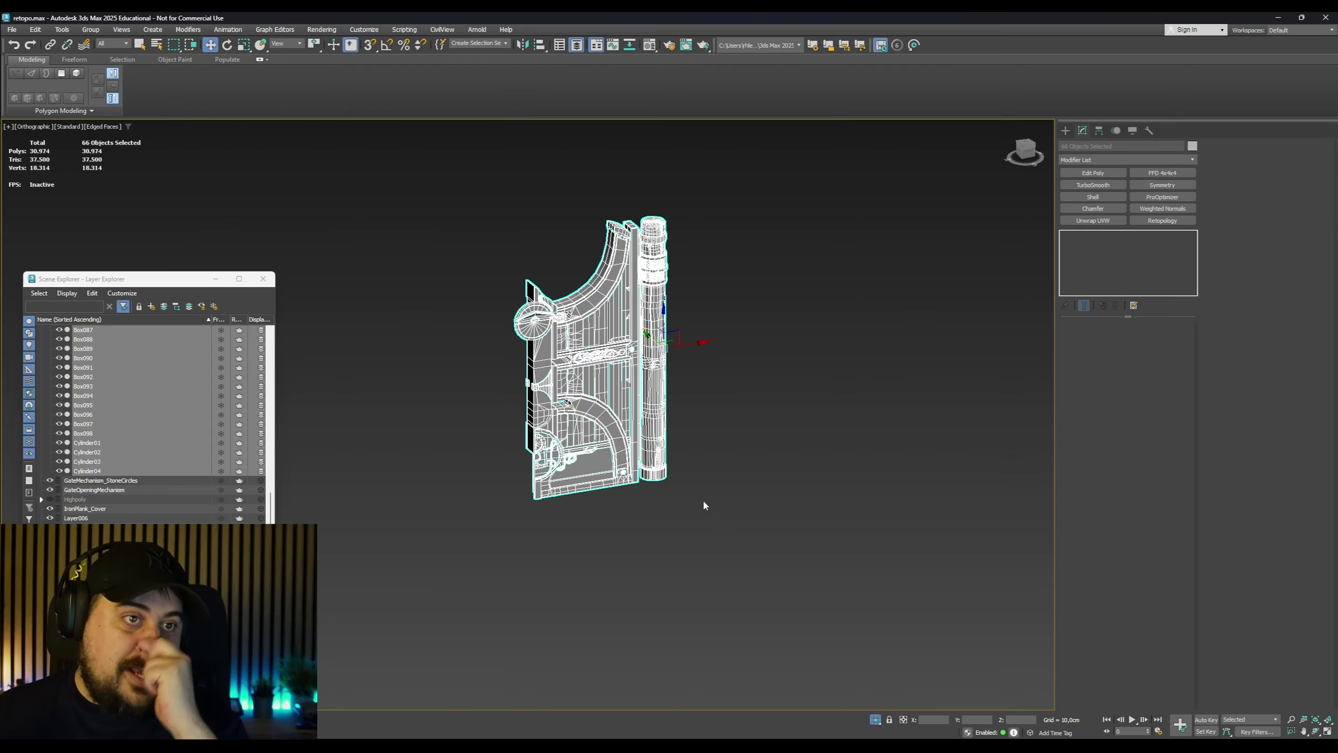
scroll(550, 345, up, 4)
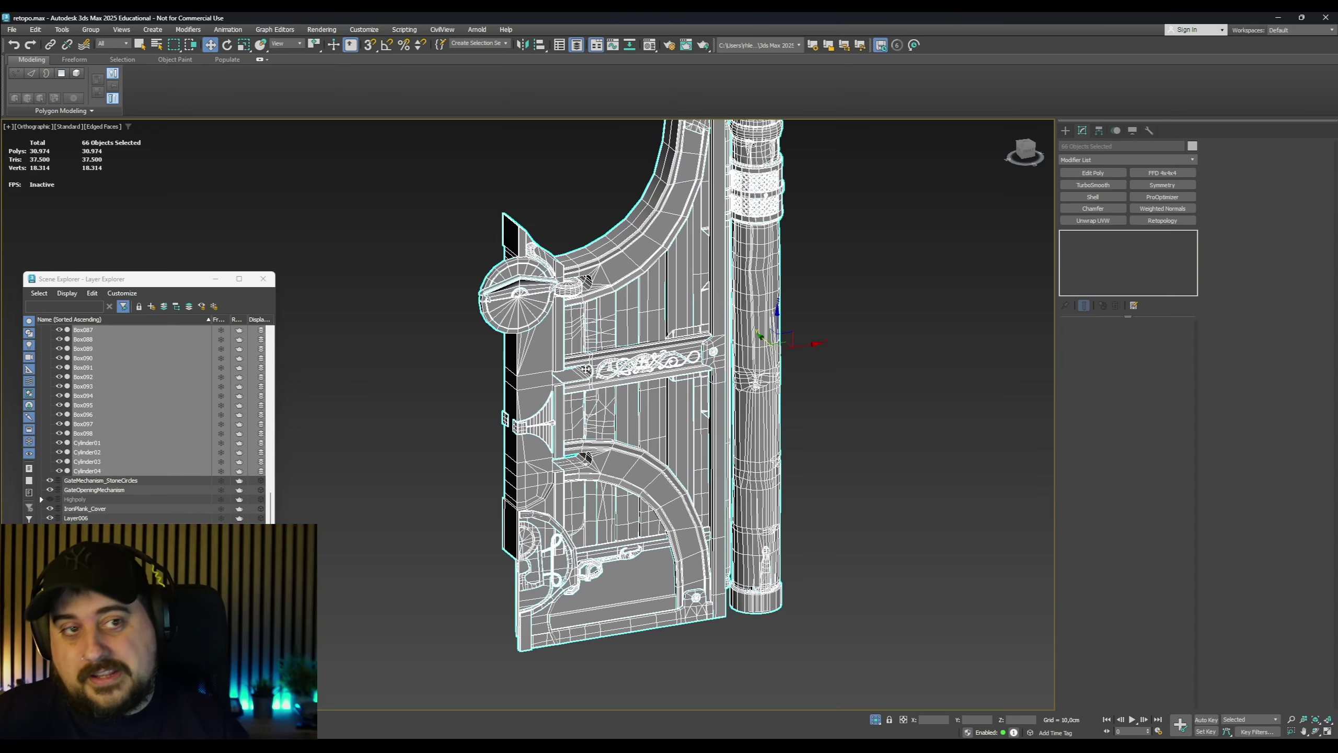
Select the lattice band around the upper part of the round pillar and inspect its mesh density
scroll(759, 184, up, 8)
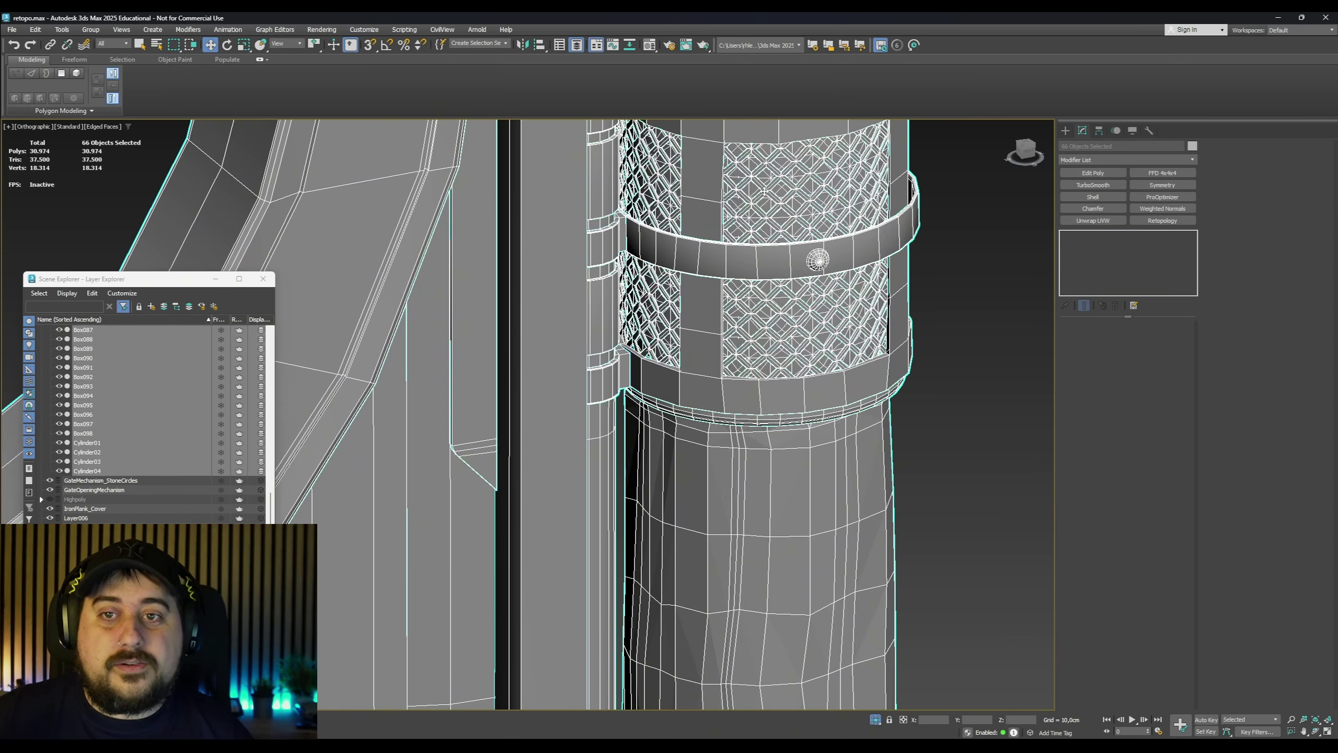
click(763, 191)
click(928, 404)
click(824, 324)
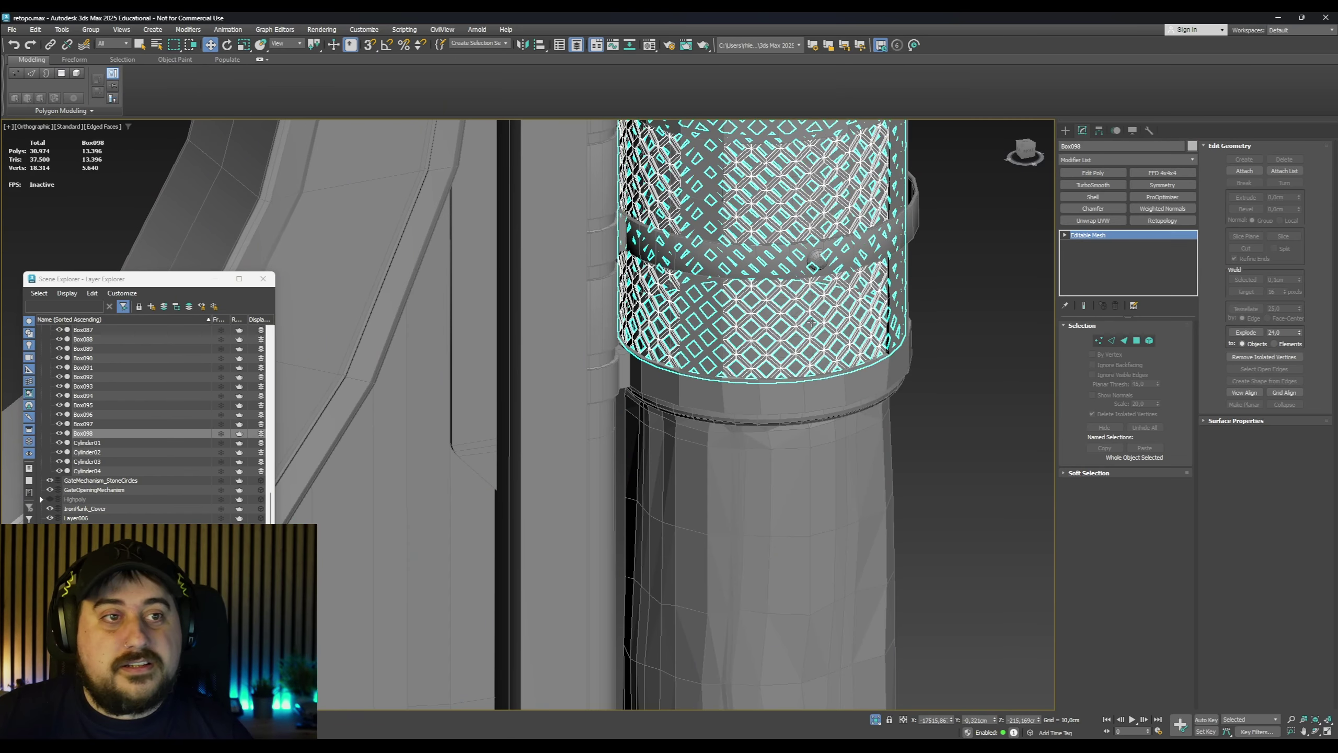
scroll(811, 322, down, 6)
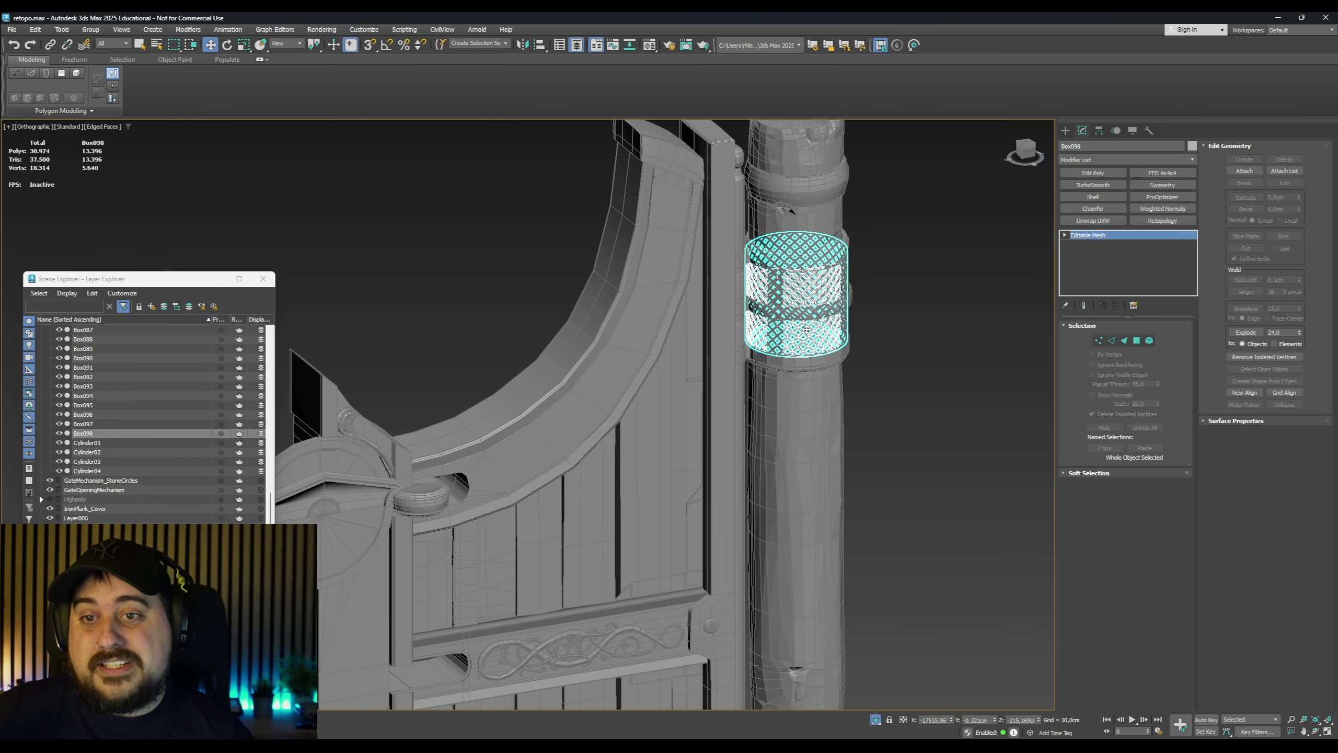
scroll(788, 294, up, 5)
scroll(788, 293, down, 5)
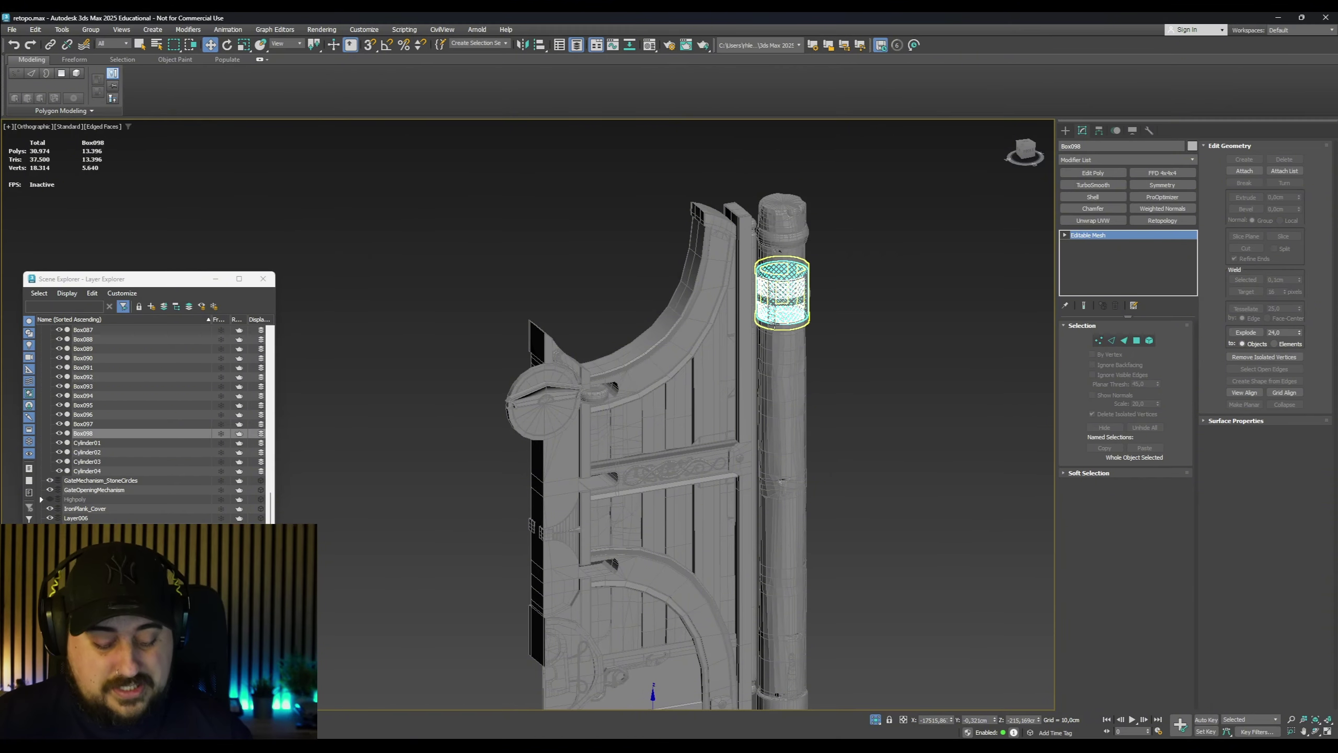
Duplicate the lattice band and move the copy down to the lower part of the round pillar
key(ctrl+v)
click(639, 423)
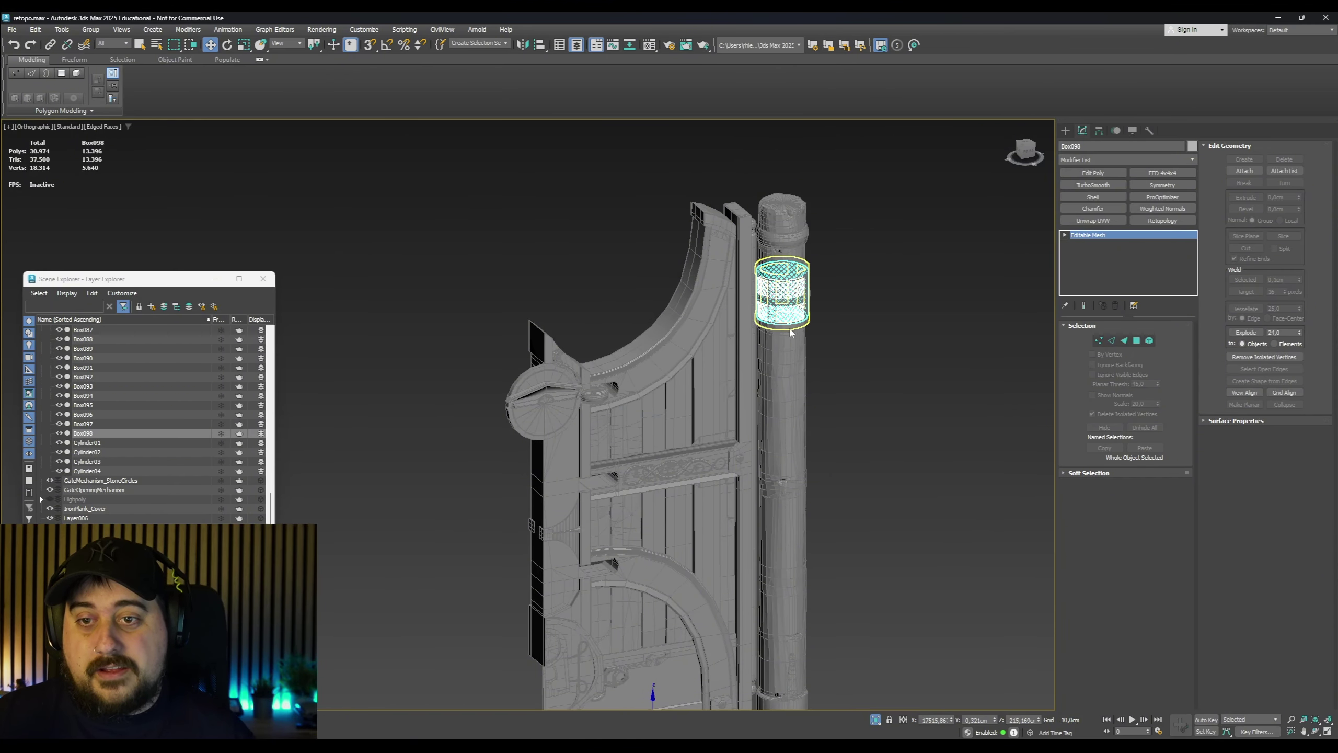
scroll(779, 286, down, 5)
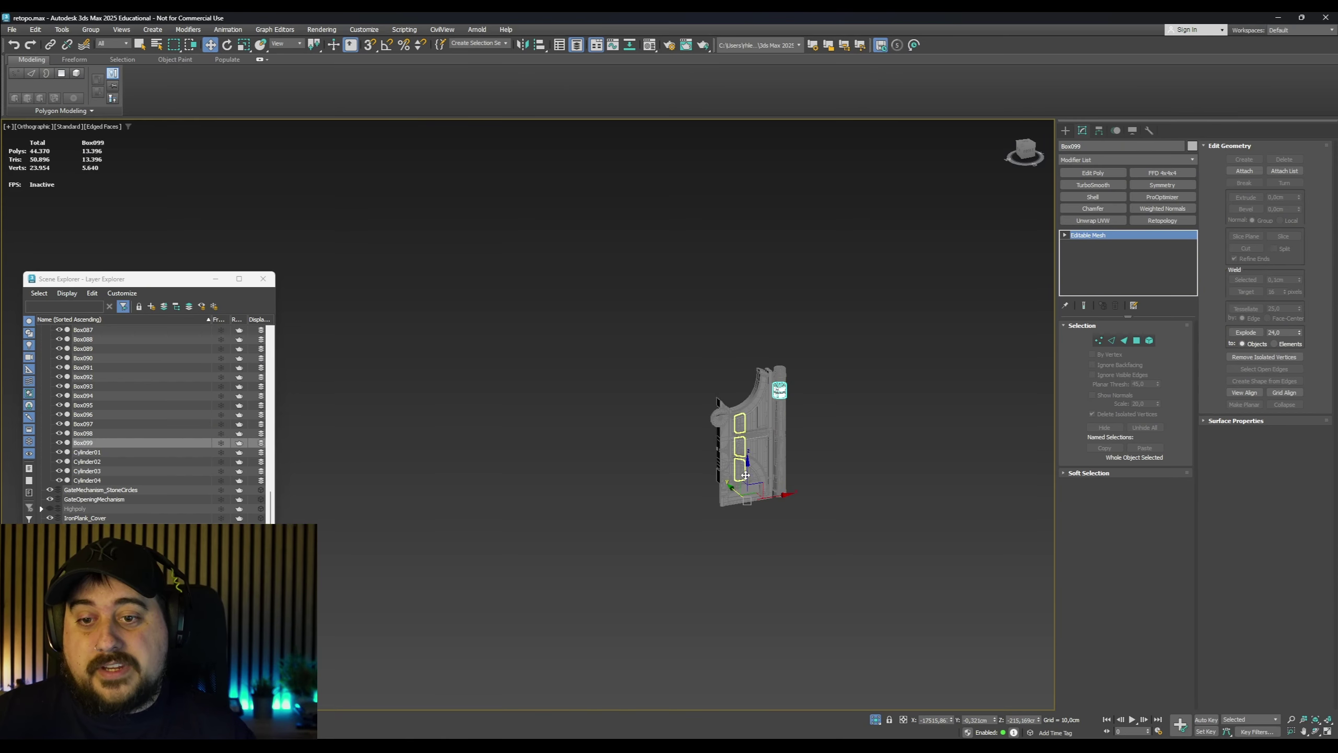
drag(748, 480, 746, 550)
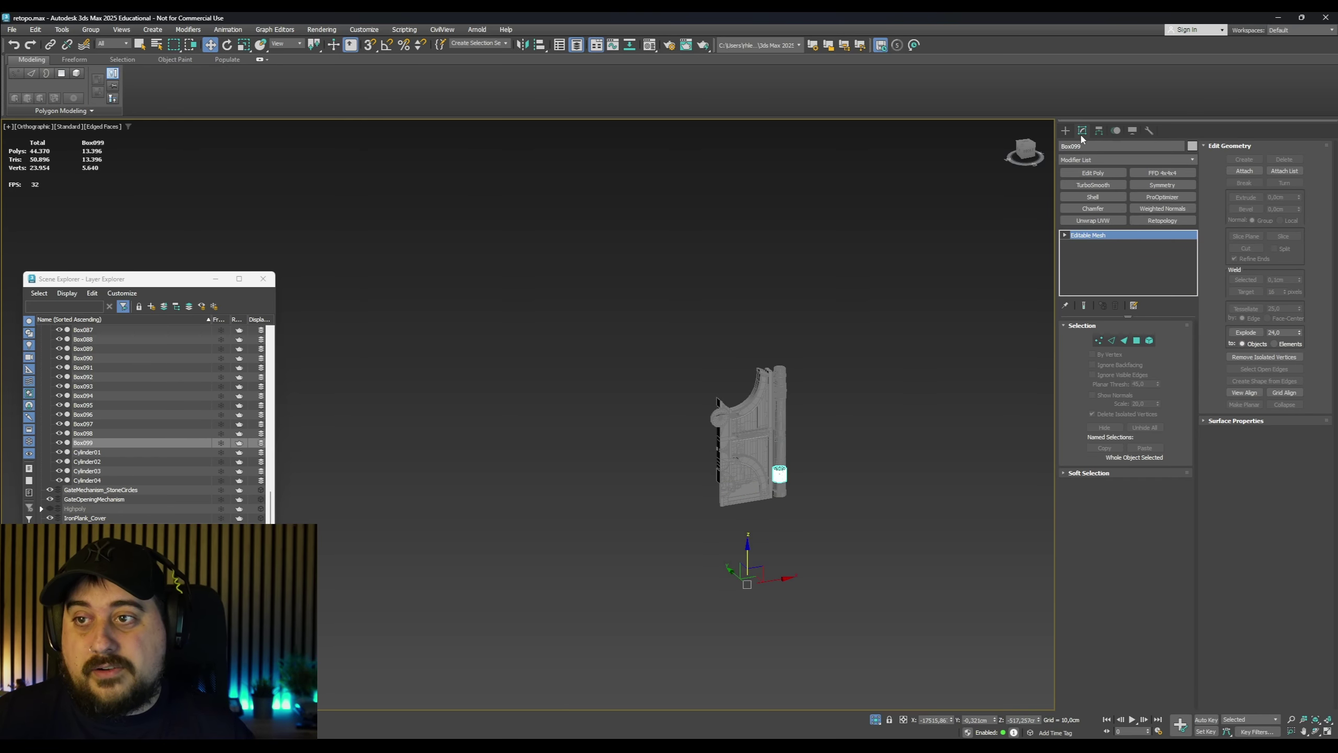
Center the lattice copy's pivot on the object and leave pivot editing
click(1099, 130)
click(1126, 203)
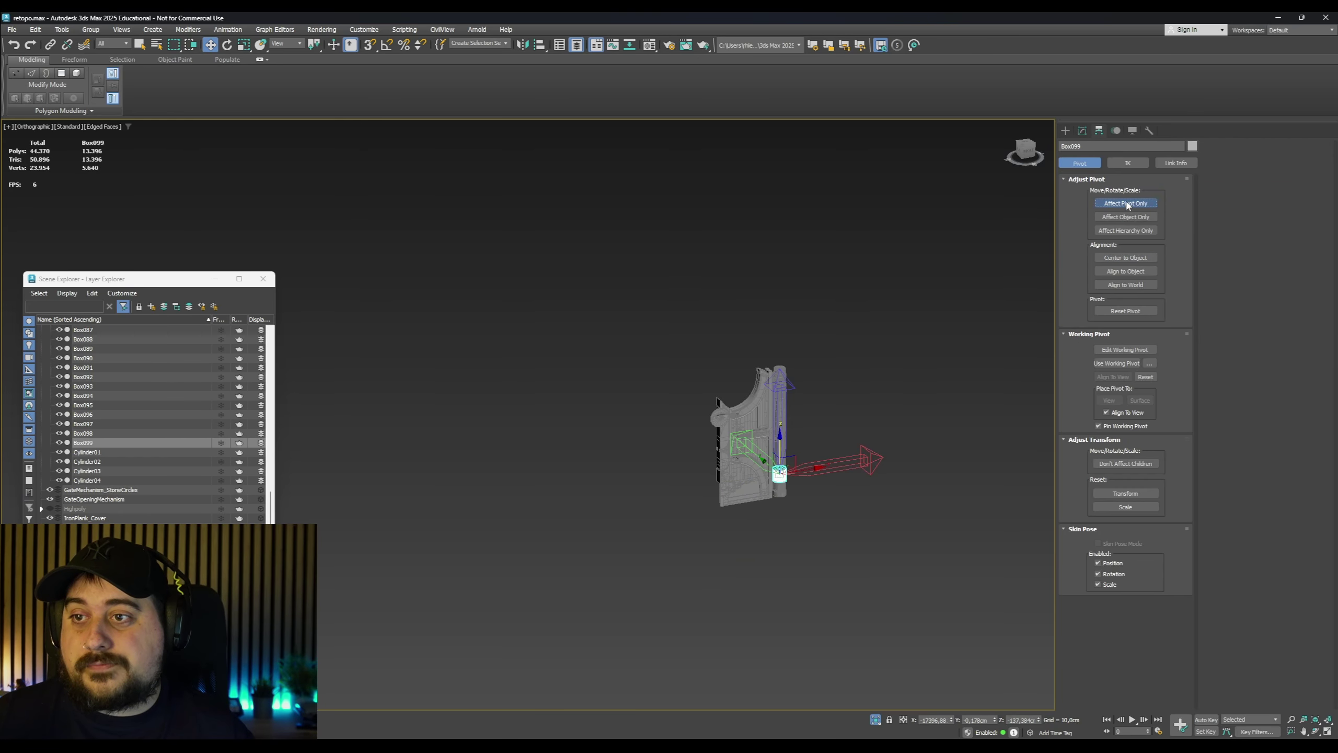
click(1126, 203)
scroll(794, 474, up, 10)
scroll(670, 438, up, 1)
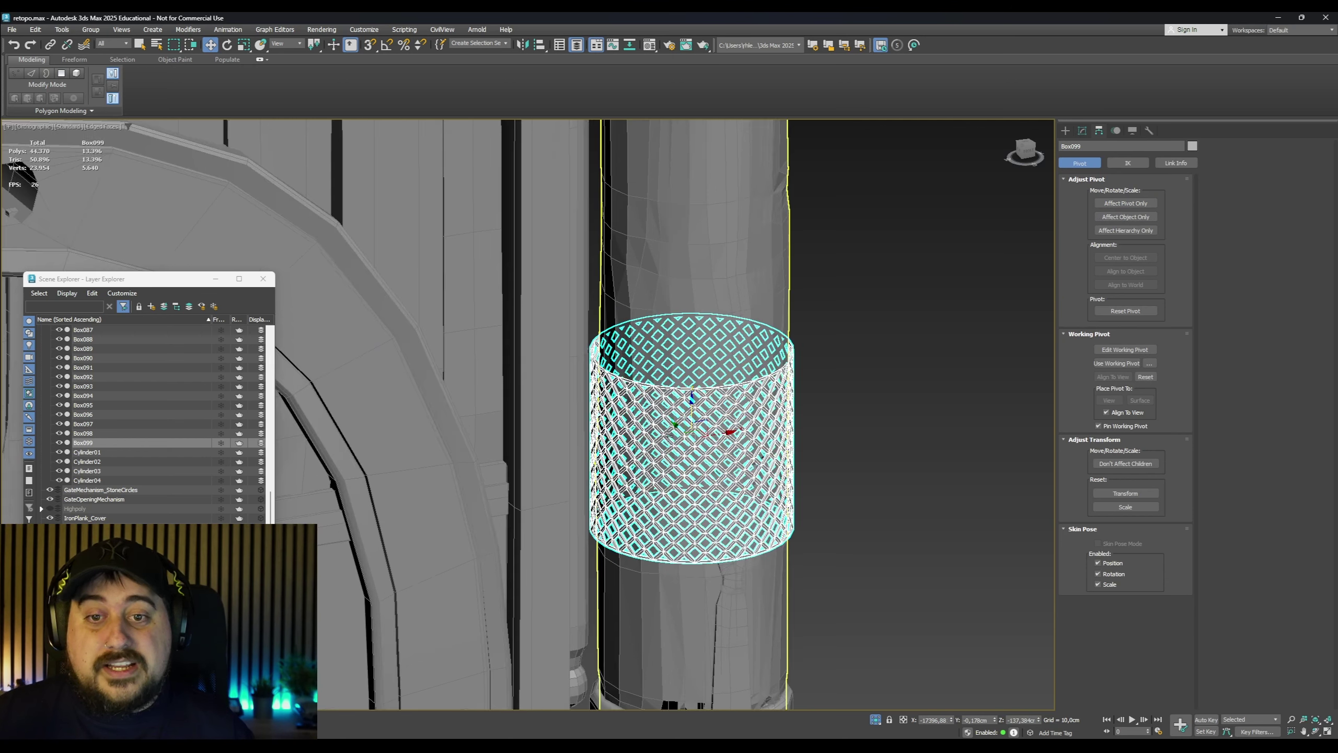
scroll(670, 438, down, 1)
scroll(396, 244, down, 4)
middle_drag(592, 253, 682, 427)
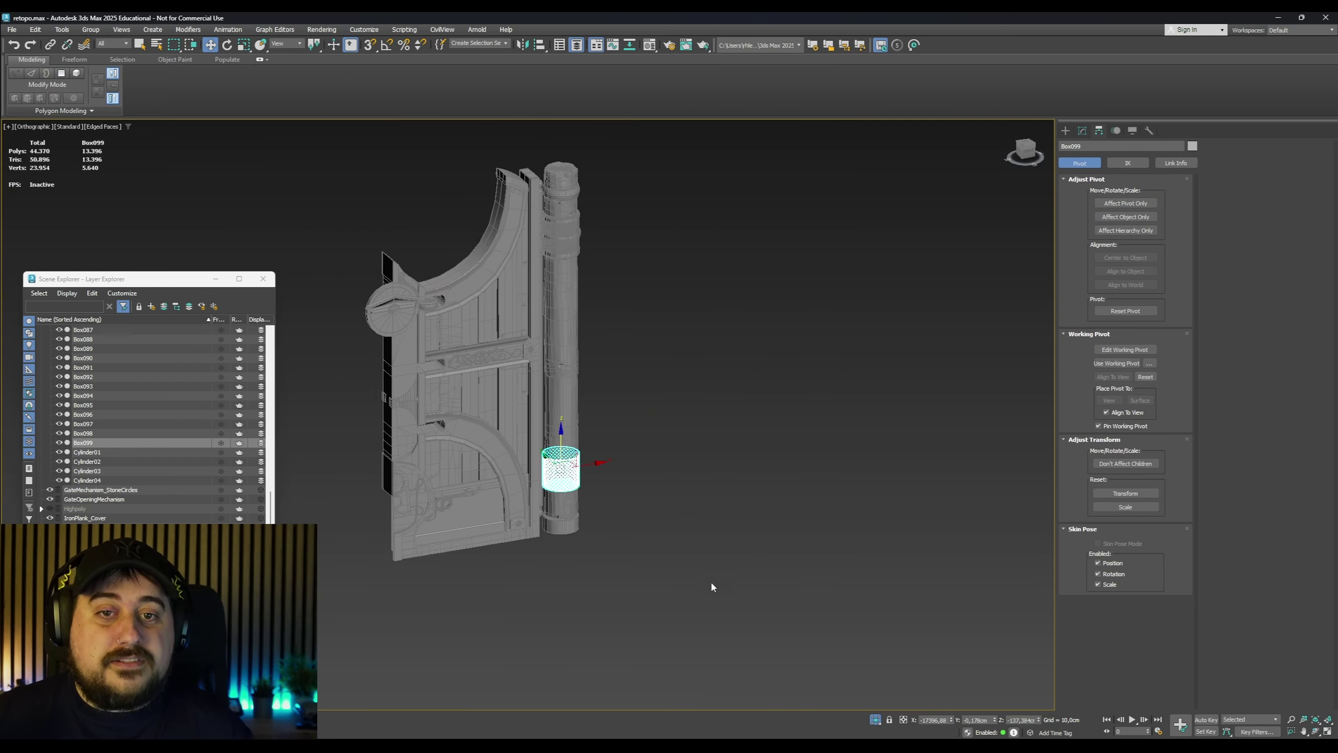
Check the whole gate's polygon count with the extra lattice included, and delete the lattice copy
drag(314, 140, 313, 140)
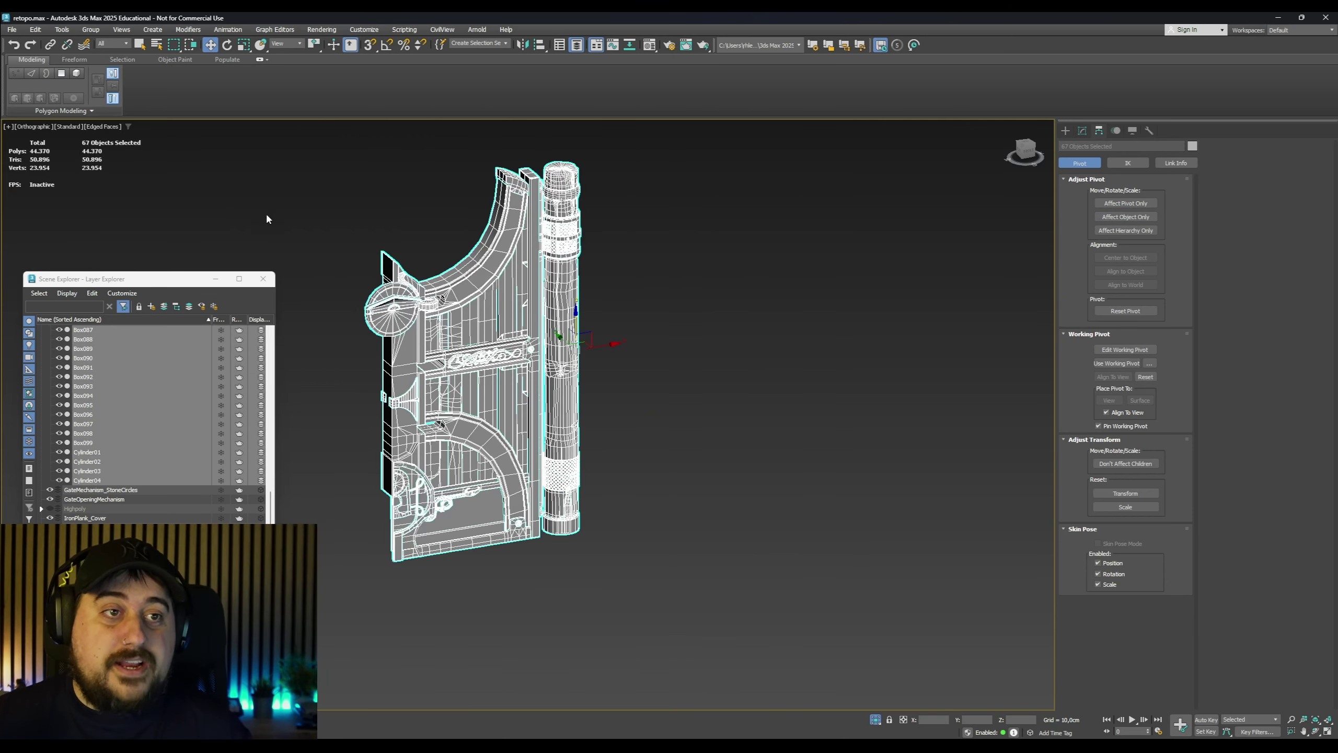
click(560, 471)
click(560, 471)
key(Delete)
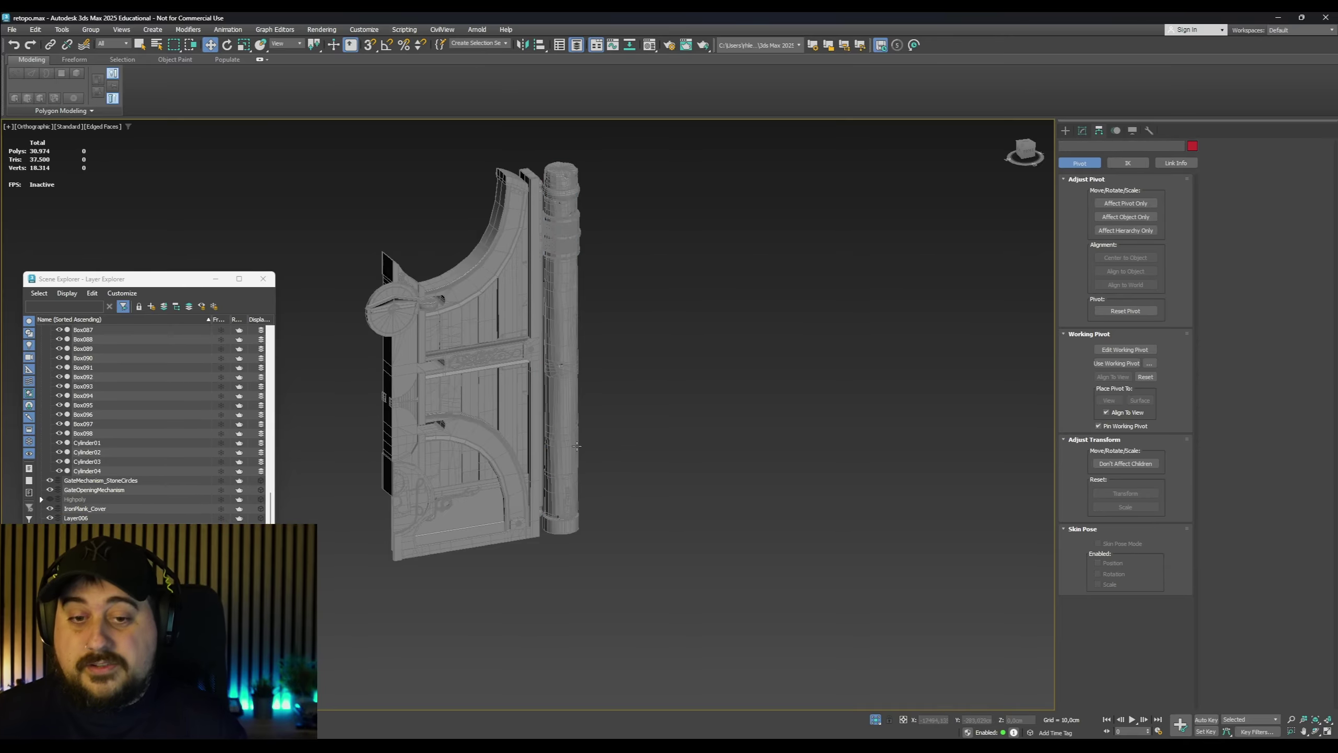
Select the round pillar and examine its wireframe around the carved damage along its length
click(577, 445)
scroll(577, 446, up, 6)
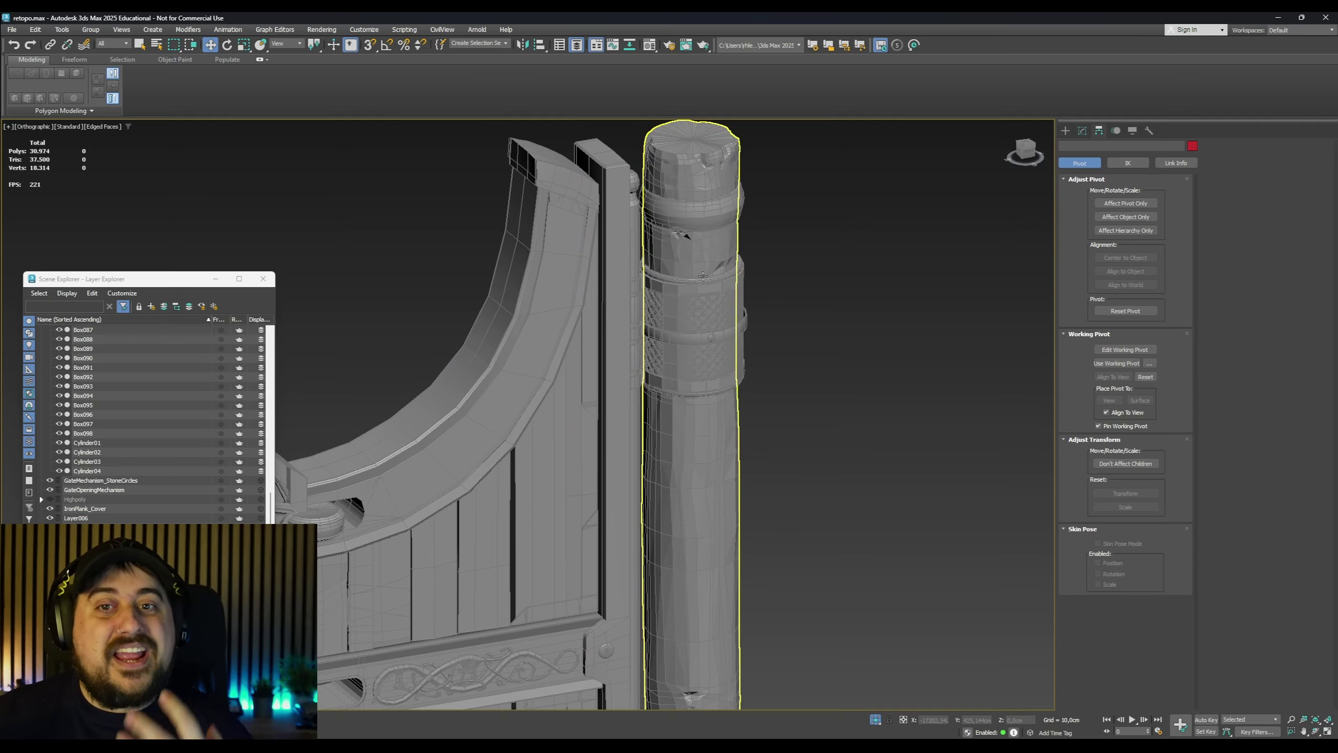
click(704, 268)
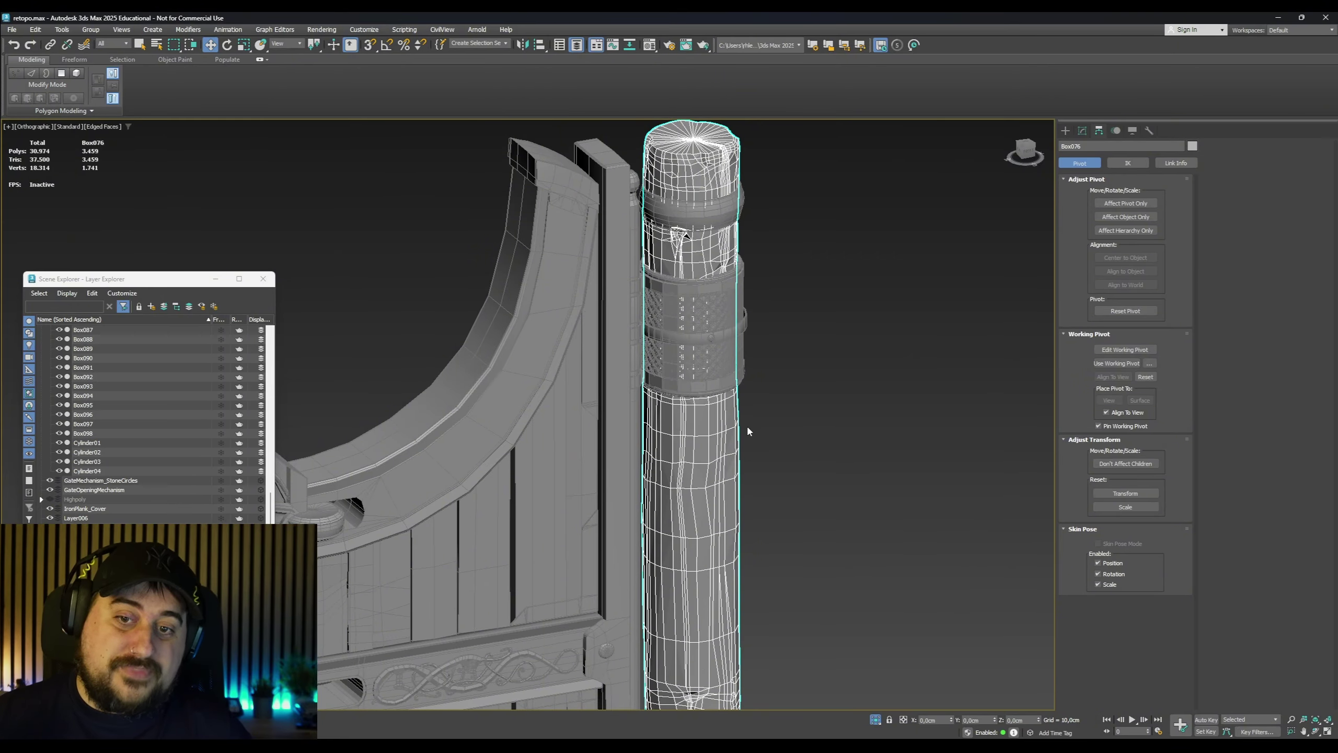
alt+middle_drag(748, 432, 733, 321)
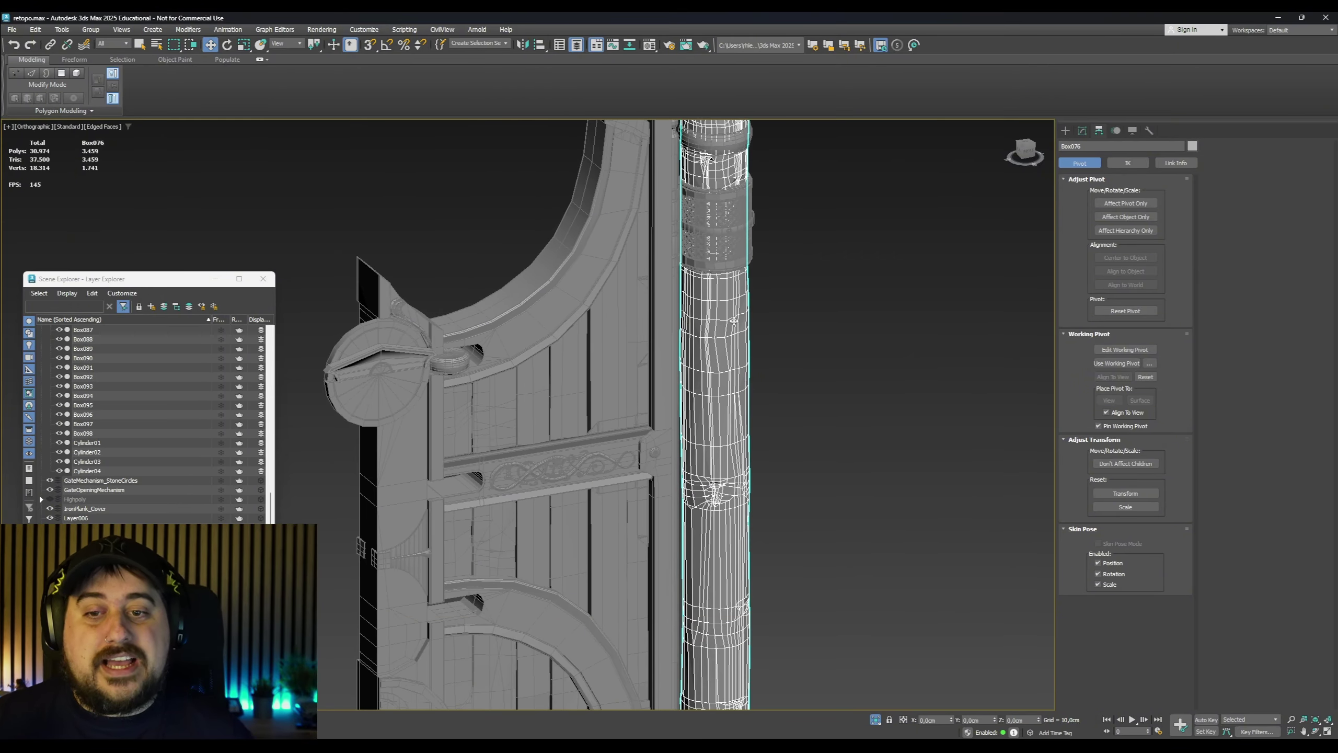
alt+middle_drag(713, 369, 741, 363)
scroll(735, 447, up, 5)
scroll(761, 437, down, 4)
scroll(735, 315, up, 5)
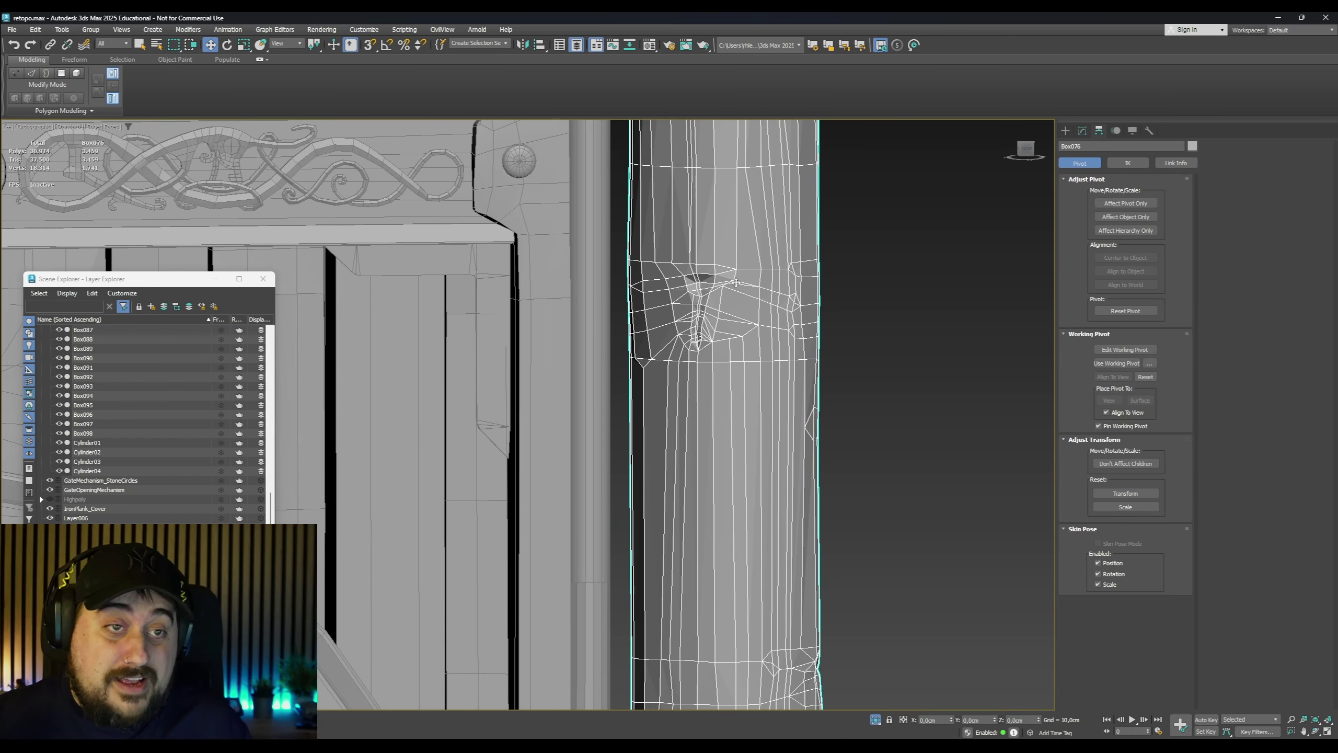
scroll(772, 384, down, 3)
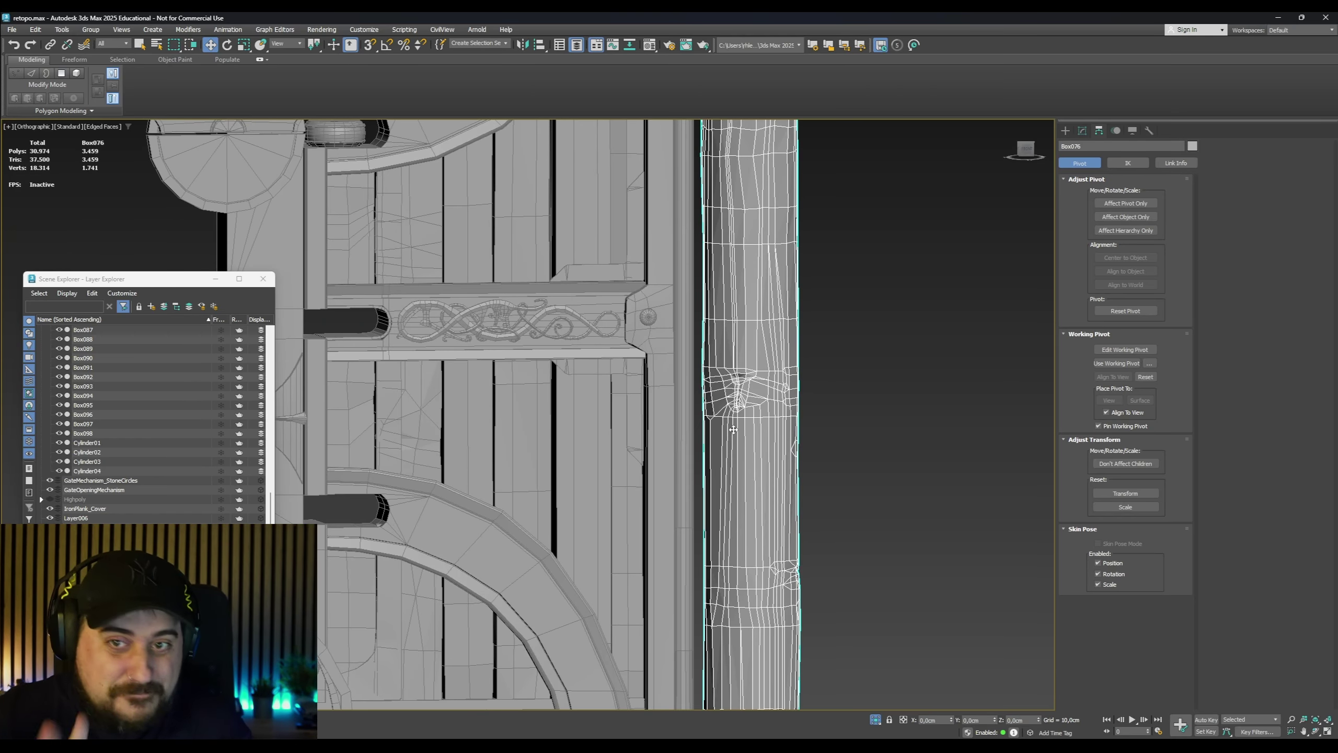
scroll(733, 430, down, 5)
alt+middle_drag(733, 430, 786, 448)
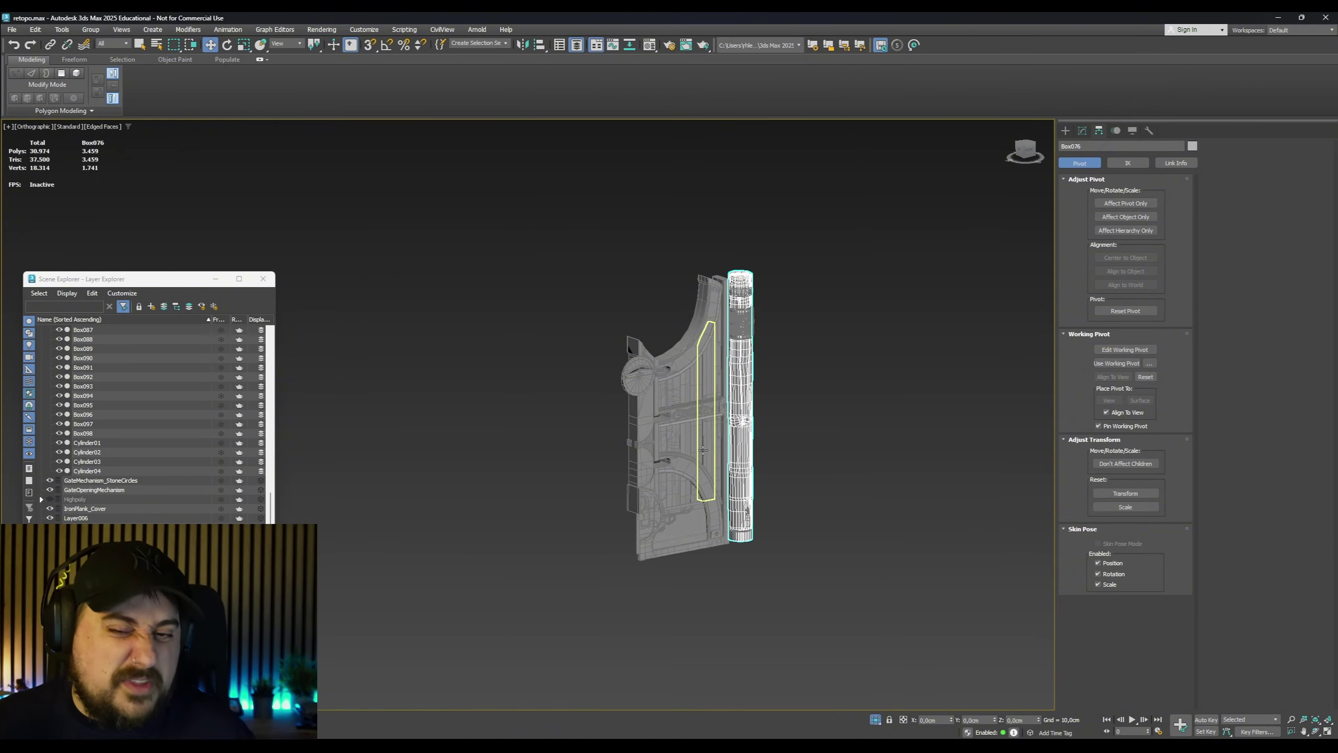
Select the metal ring at the base of the round pillar and inspect its segment count
scroll(729, 516, up, 6)
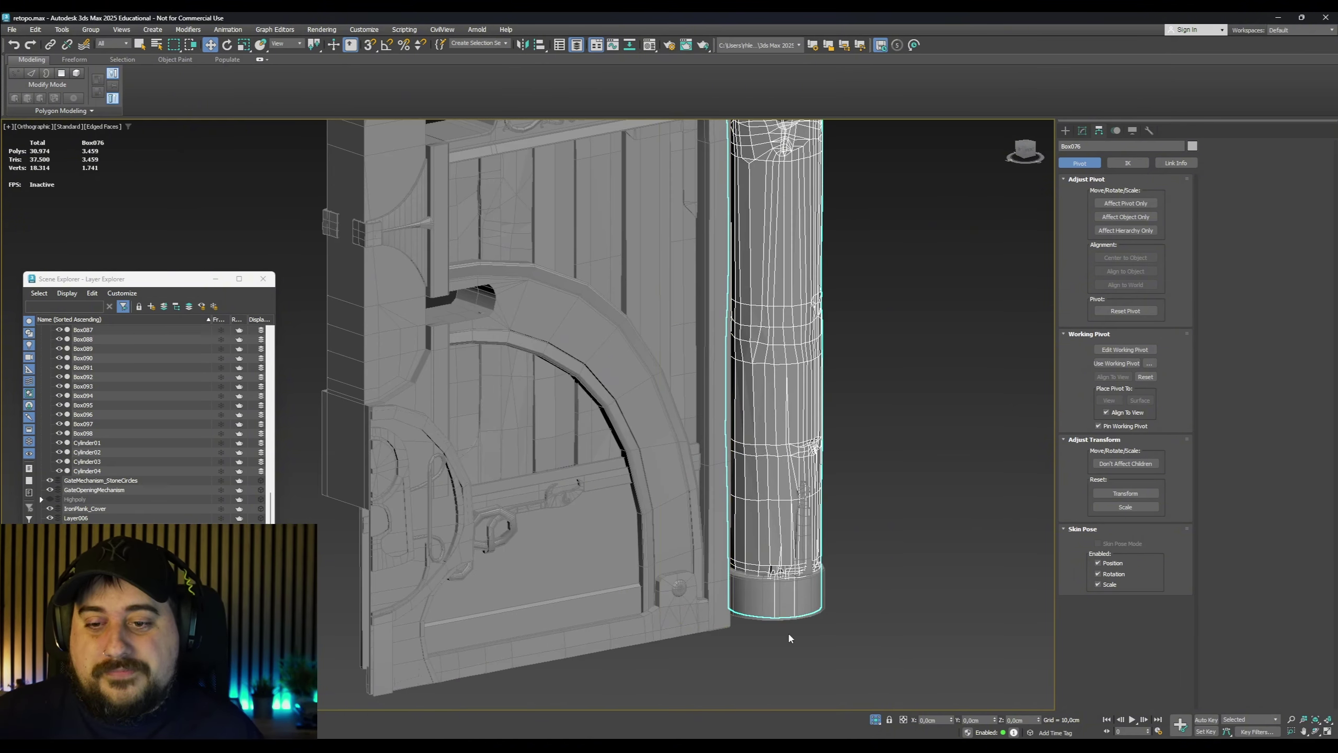
click(768, 609)
click(765, 599)
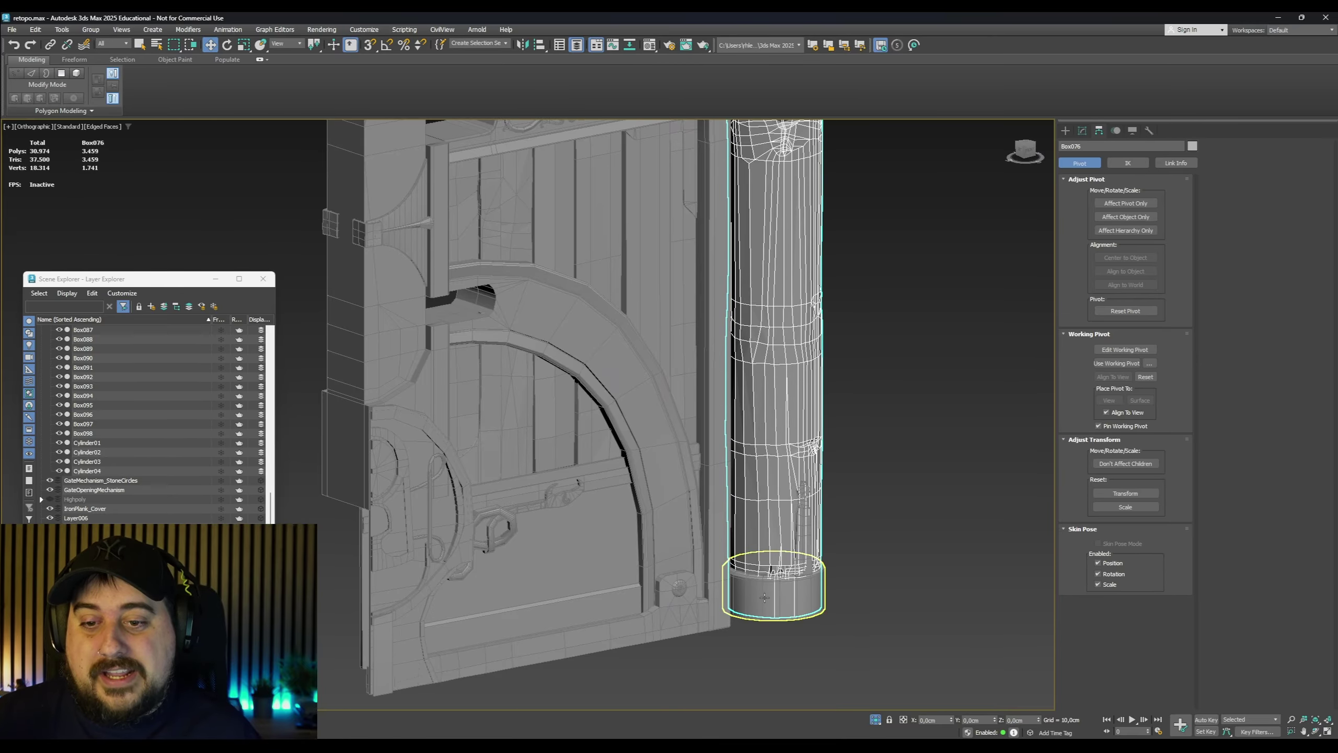
click(762, 591)
scroll(762, 591, up, 5)
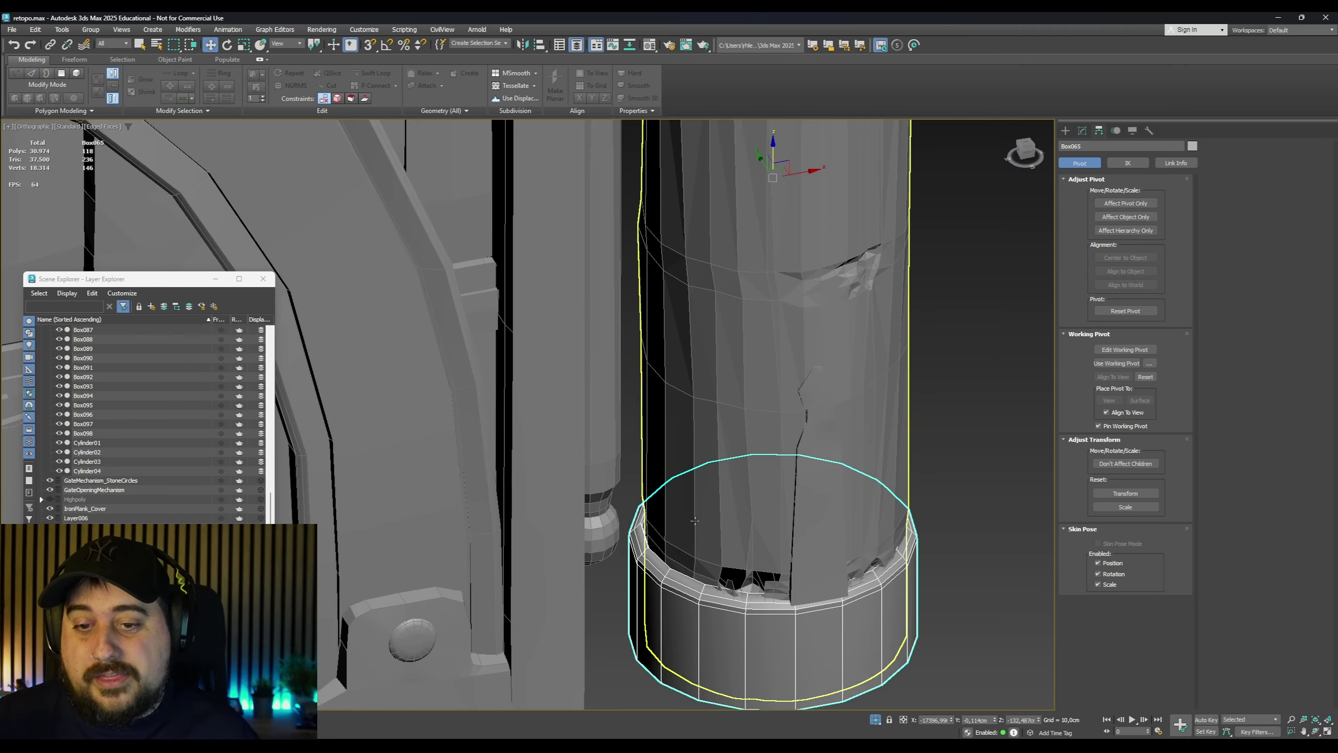
scroll(695, 520, down, 5)
middle_drag(695, 520, 779, 527)
scroll(774, 564, up, 4)
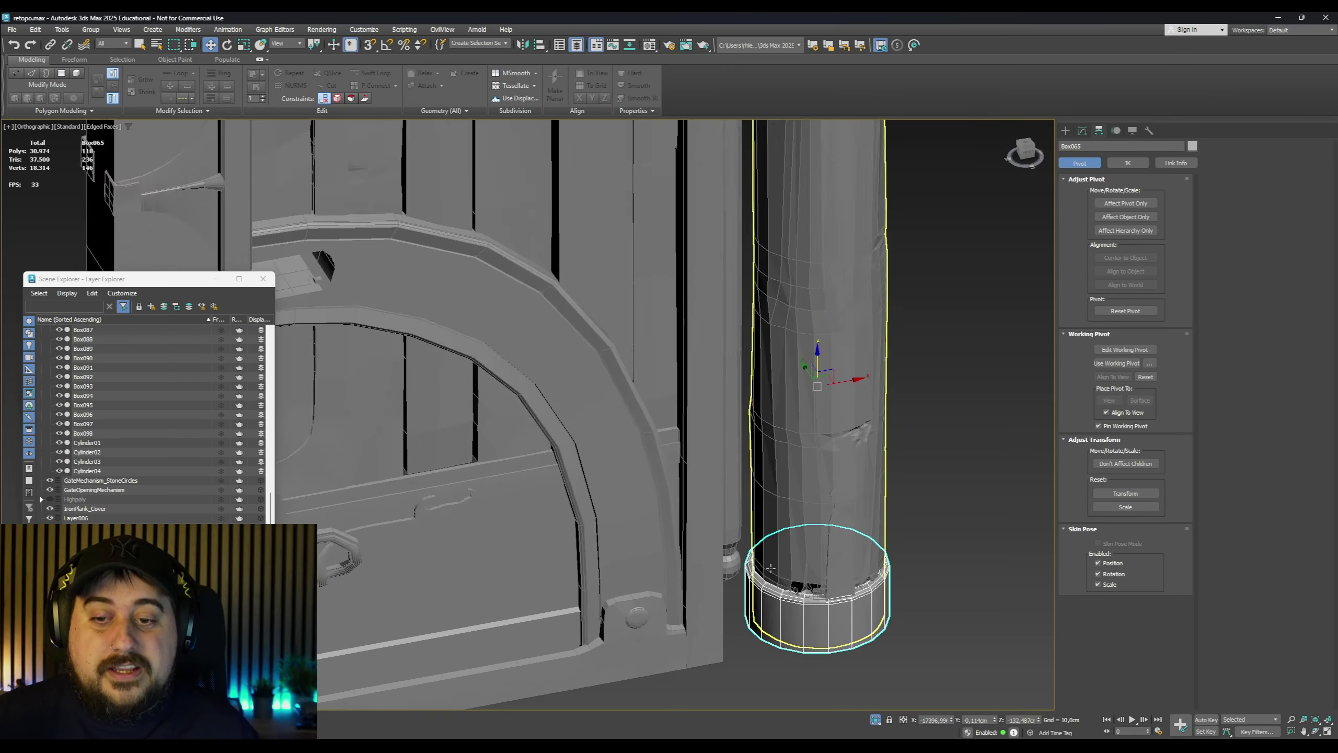
Select the gate's lower arched frame and inspect its topology along the curve
click(514, 548)
scroll(549, 554, down, 5)
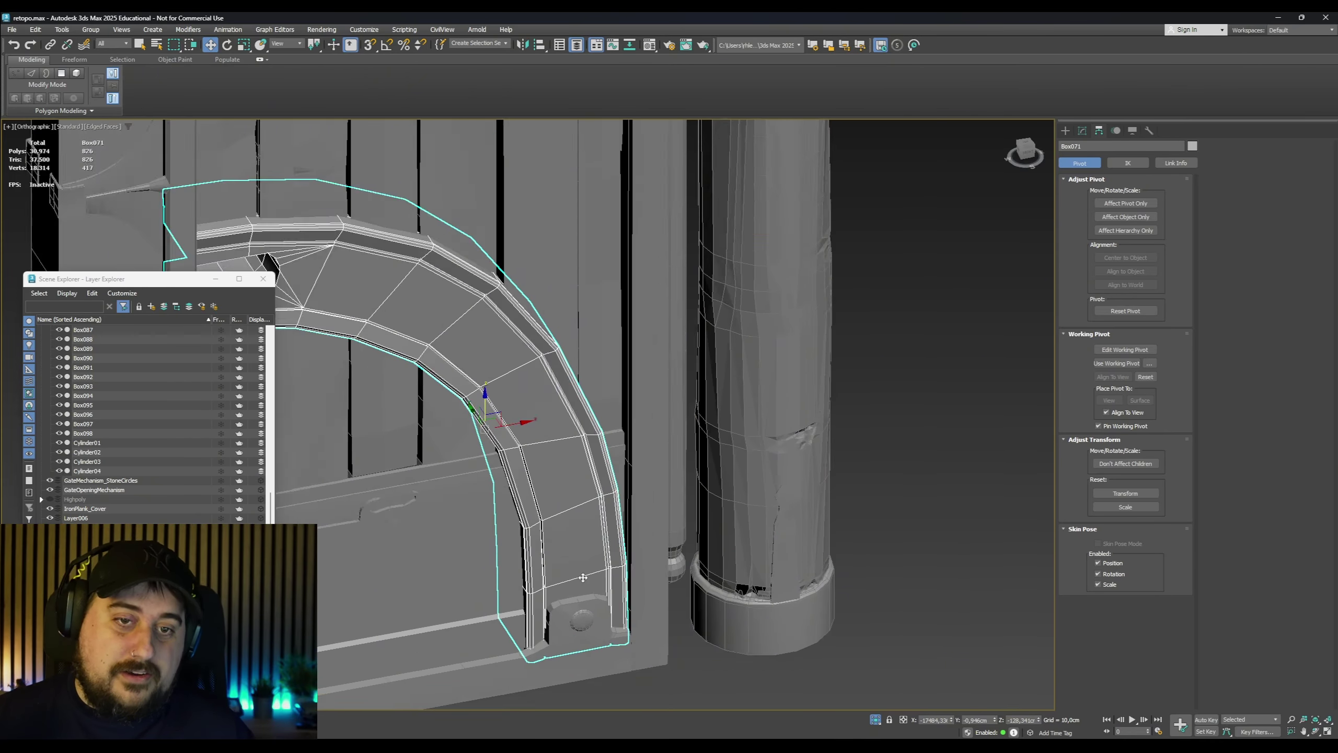
alt+middle_drag(549, 554, 577, 414)
click(486, 317)
scroll(487, 317, down, 5)
middle_drag(486, 316, 491, 436)
Select the whole gate with its pillar and review the complete wireframe from a steeper side angle
drag(353, 206, 620, 654)
alt+middle_drag(527, 359, 704, 366)
scroll(549, 446, up, 3)
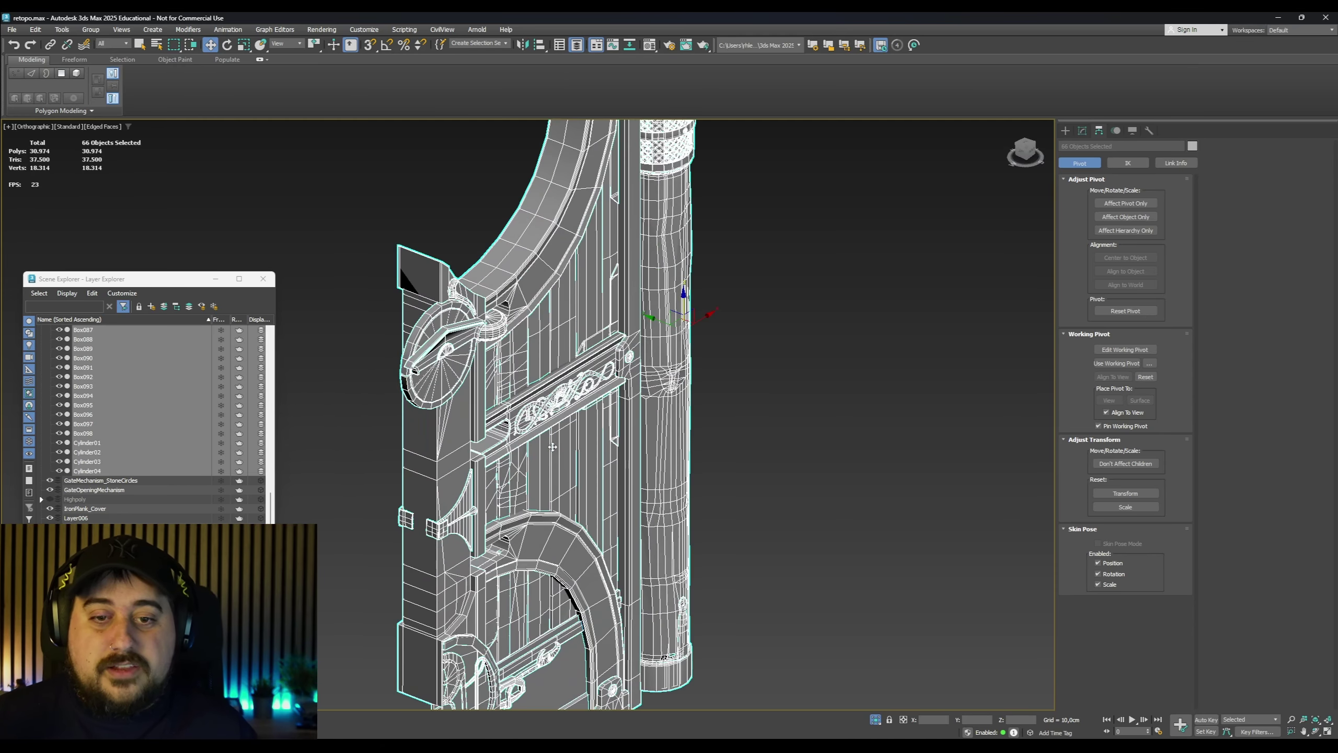
scroll(549, 446, down, 1)
scroll(79, 429, up, 5)
Hide the Gate_LowPoly layer and collapse its object list in the layer explorer
scroll(79, 431, up, 15)
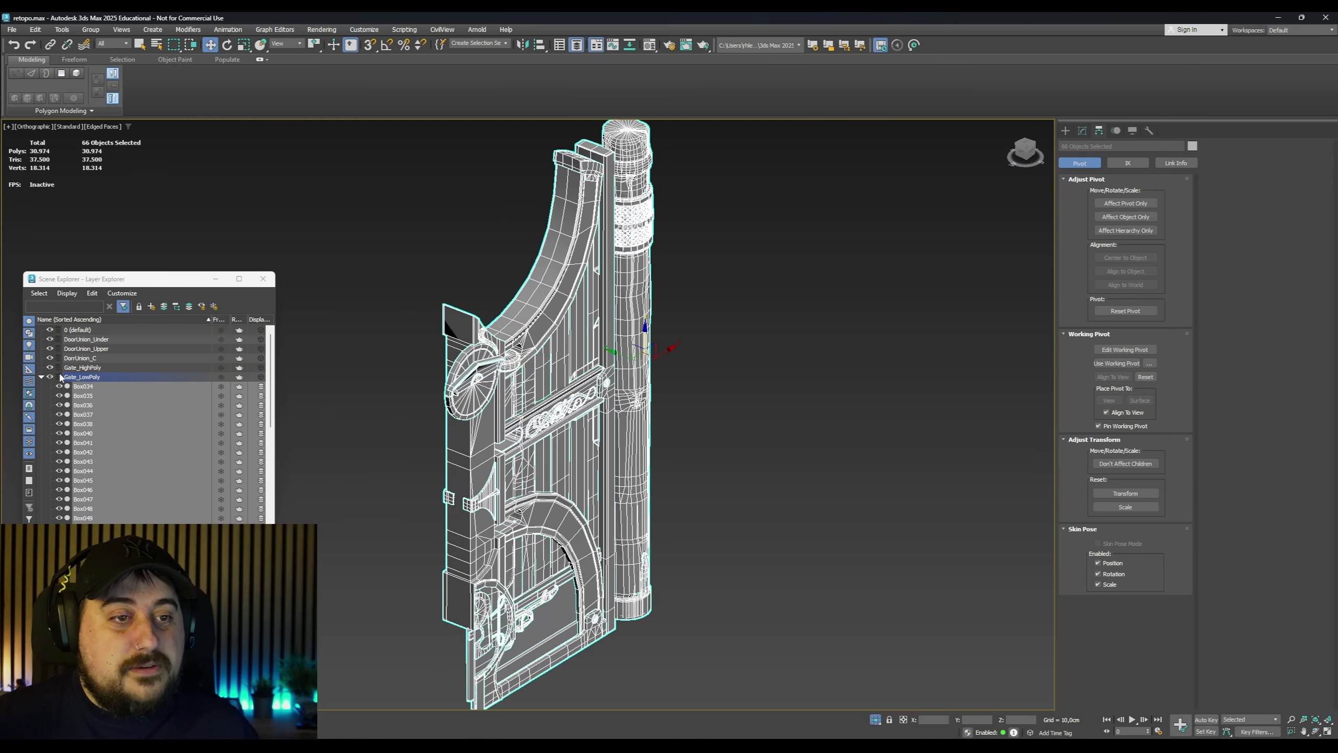
click(51, 377)
click(42, 377)
Delete the leftover layers DoorUnion_Under, DoorUnion_Upper, DoorUnion_C and Gate_HighPoly, keeping the default layer
click(82, 368)
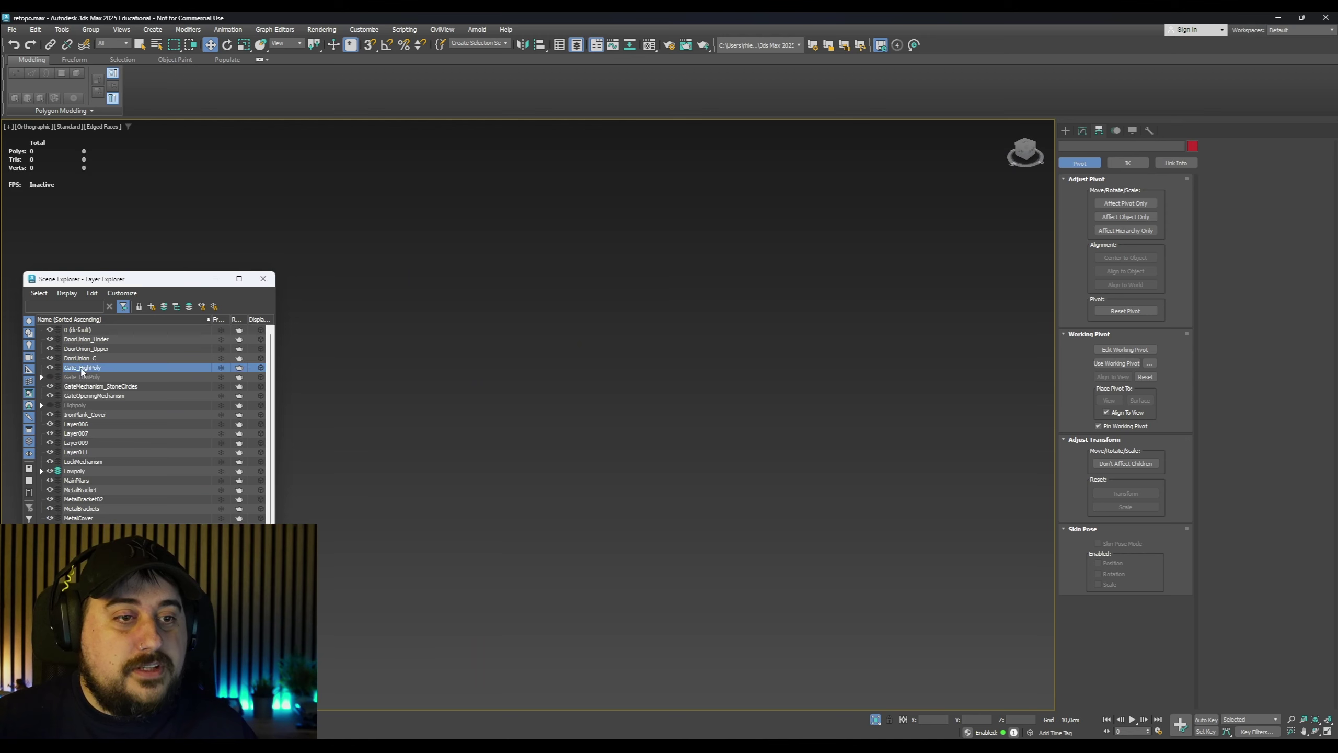
shift+click(87, 330)
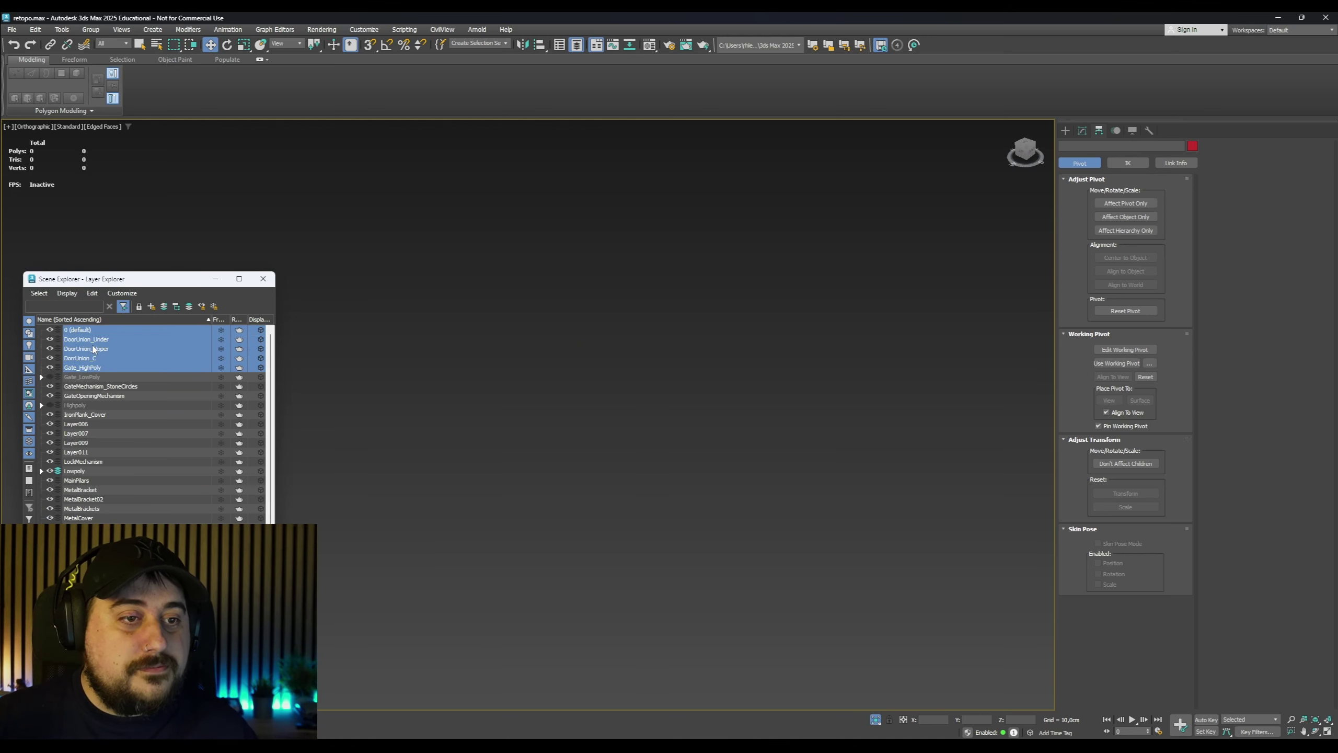
click(410, 386)
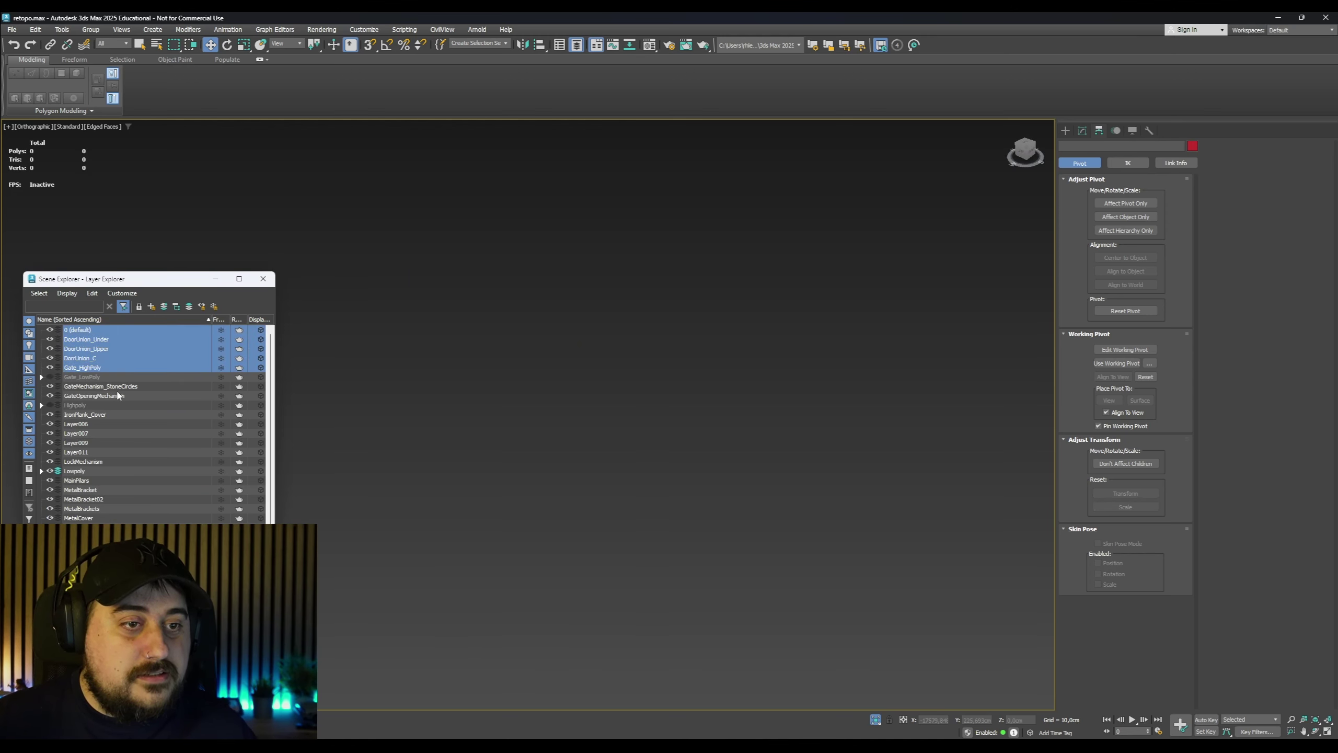
click(118, 414)
click(93, 368)
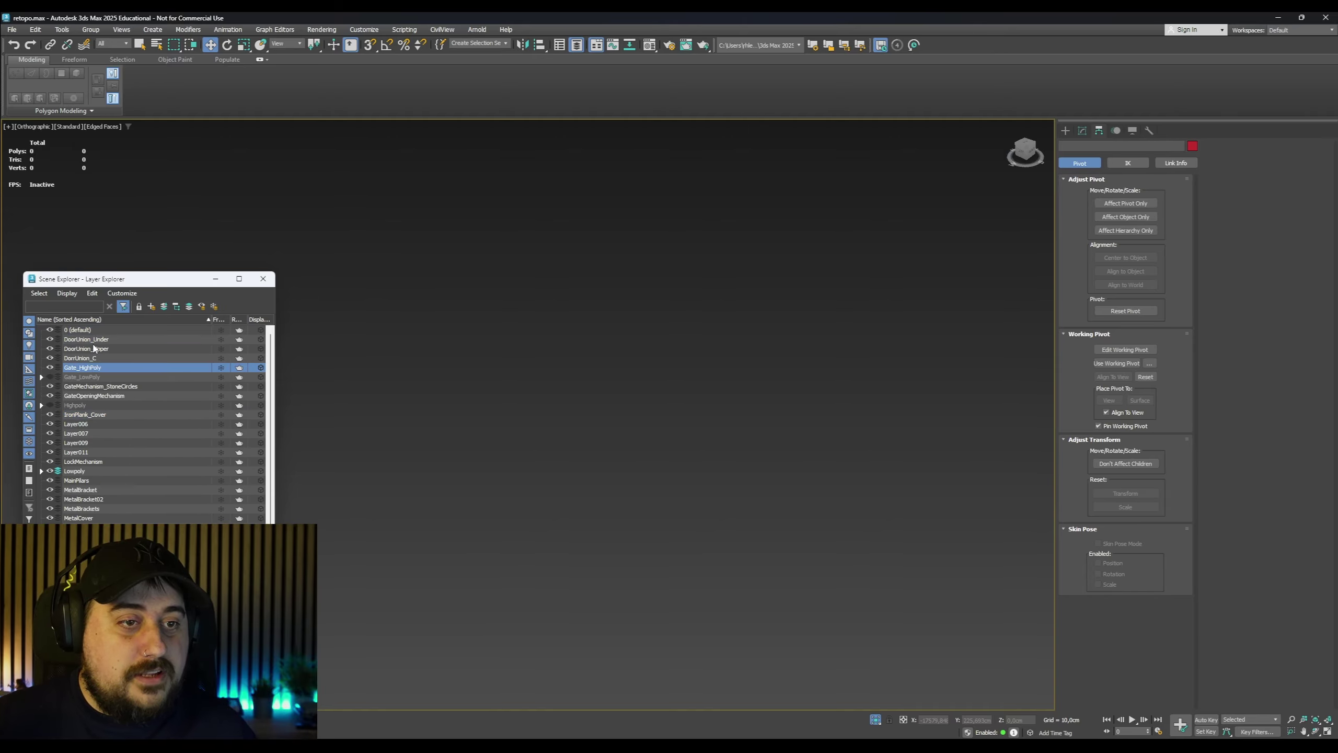
shift+click(94, 343)
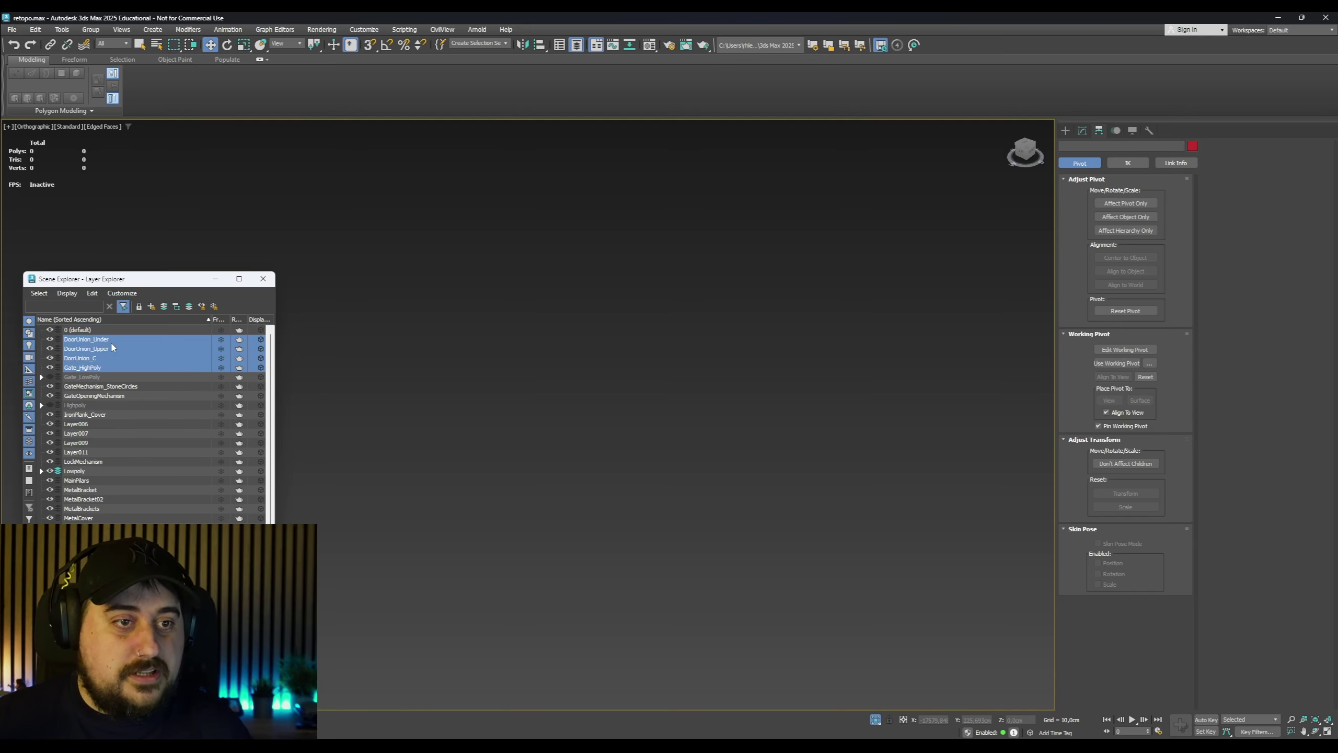
right_click(108, 341)
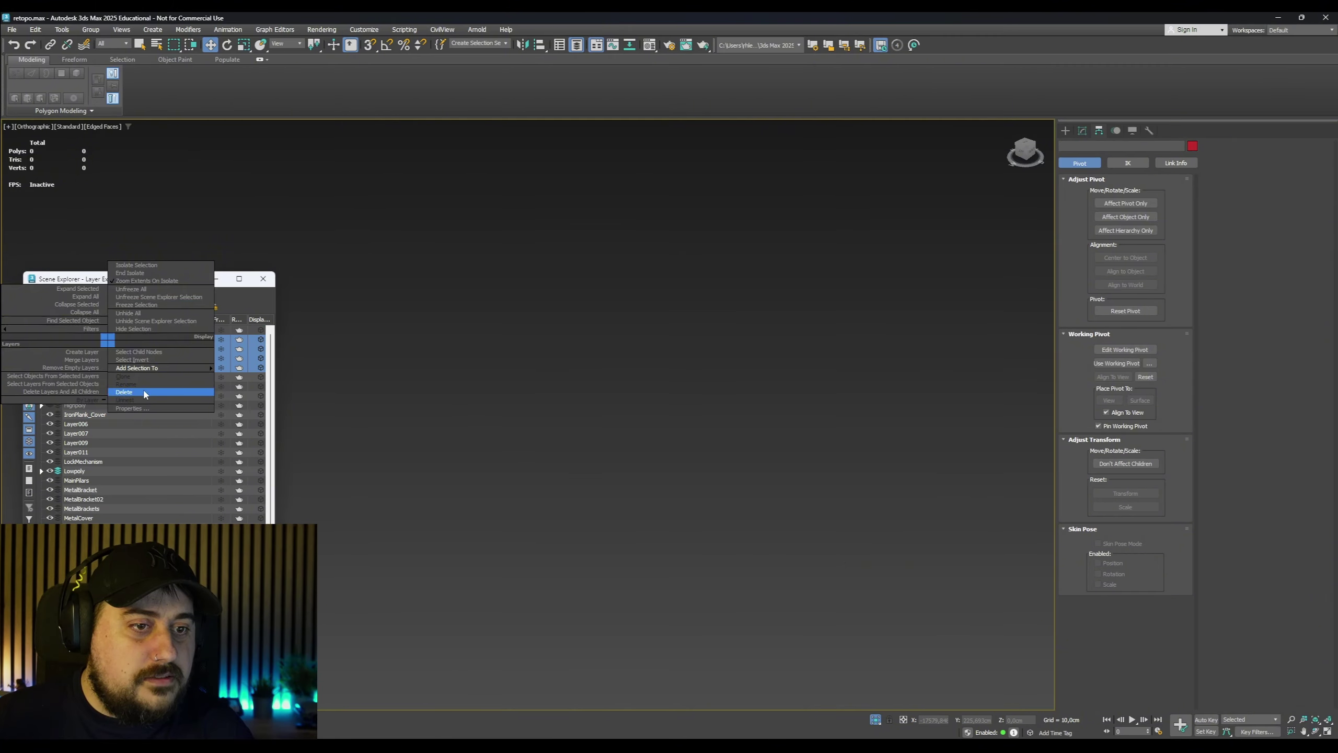
click(139, 392)
Delete the GateMechanism_StoneCircles, GateOpeningMechanism, IronPlank_Cover, Layer006, Layer007, Layer009, Layer011 and LockMechanism layers, leaving out Highpoly
click(95, 350)
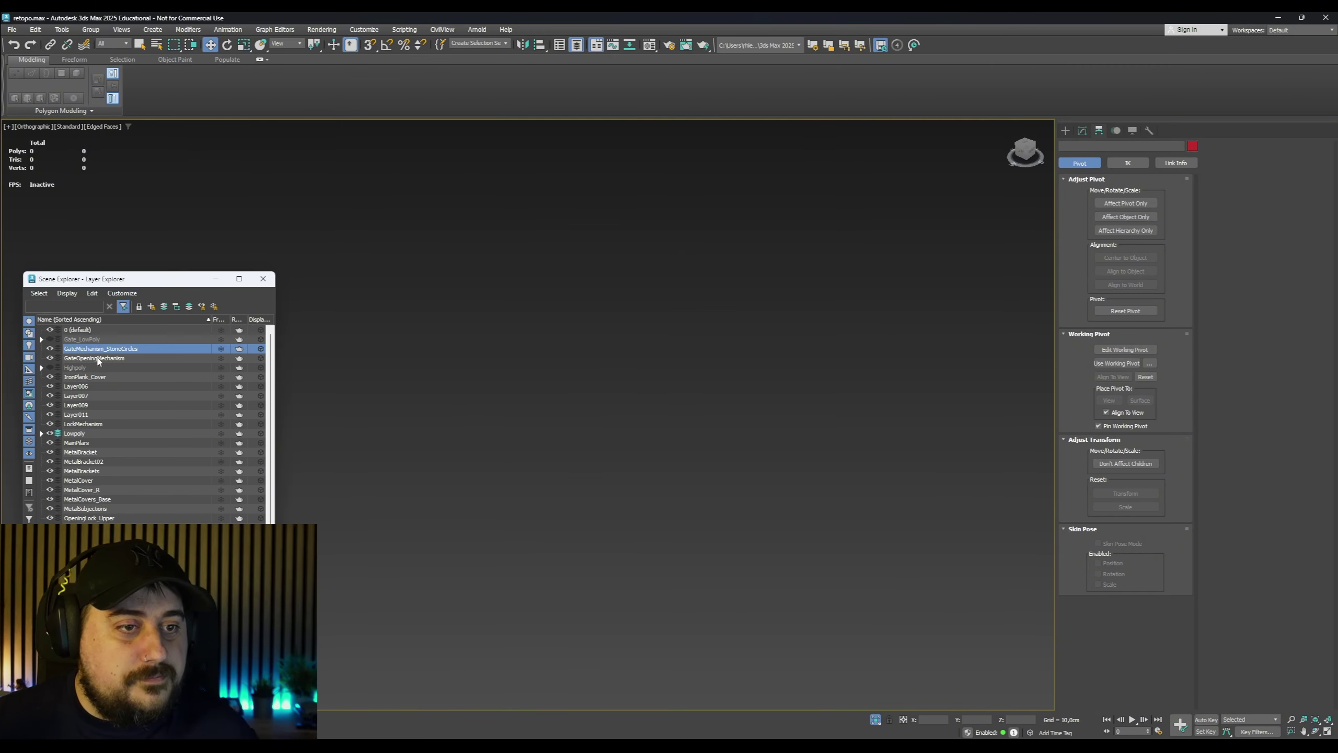
ctrl+click(95, 358)
ctrl+click(85, 376)
ctrl+click(79, 387)
ctrl+click(79, 396)
ctrl+click(80, 405)
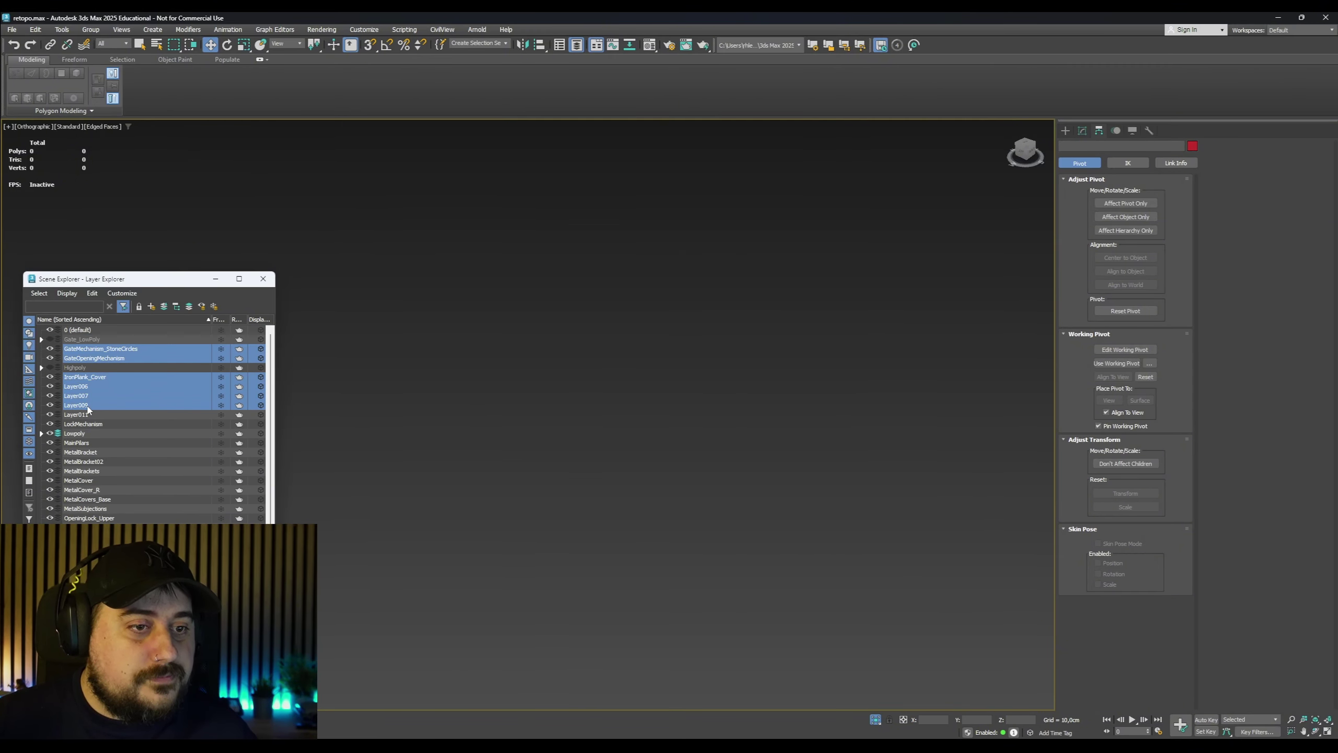
ctrl+click(84, 415)
ctrl+click(84, 425)
right_click(108, 417)
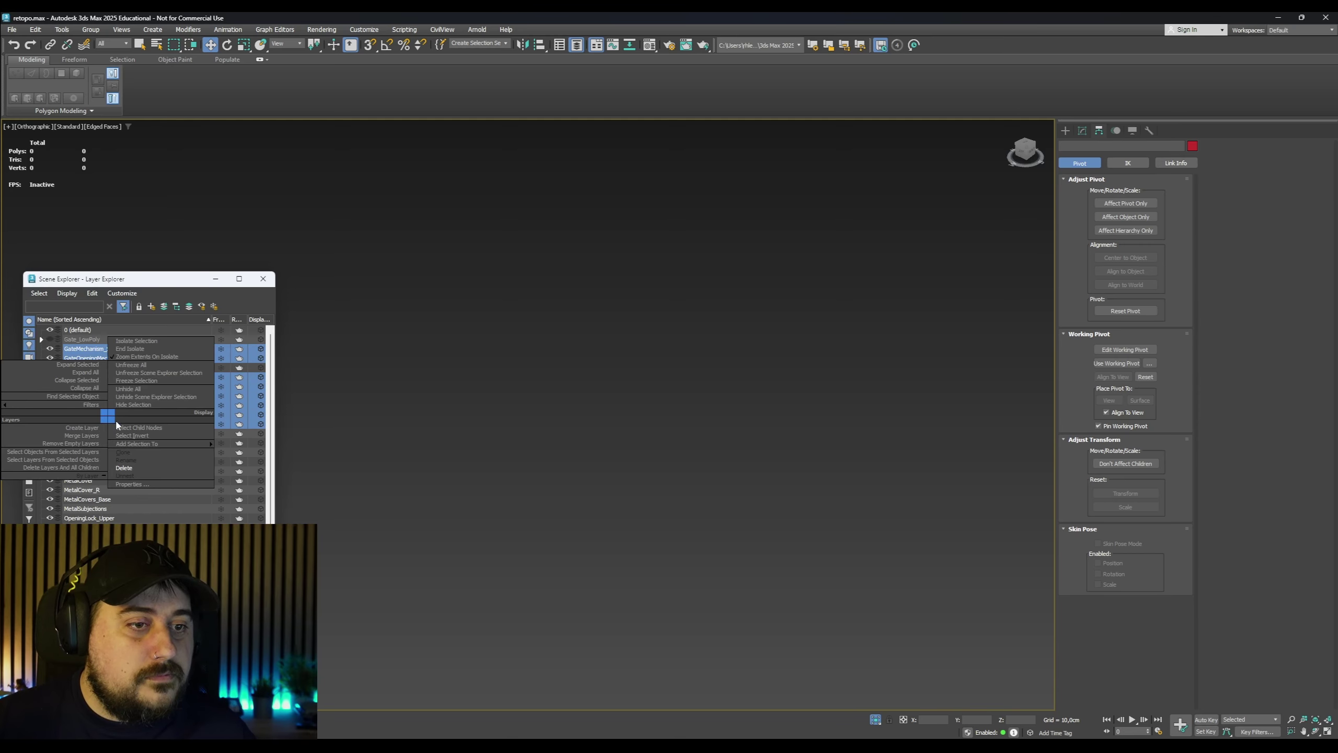
click(129, 467)
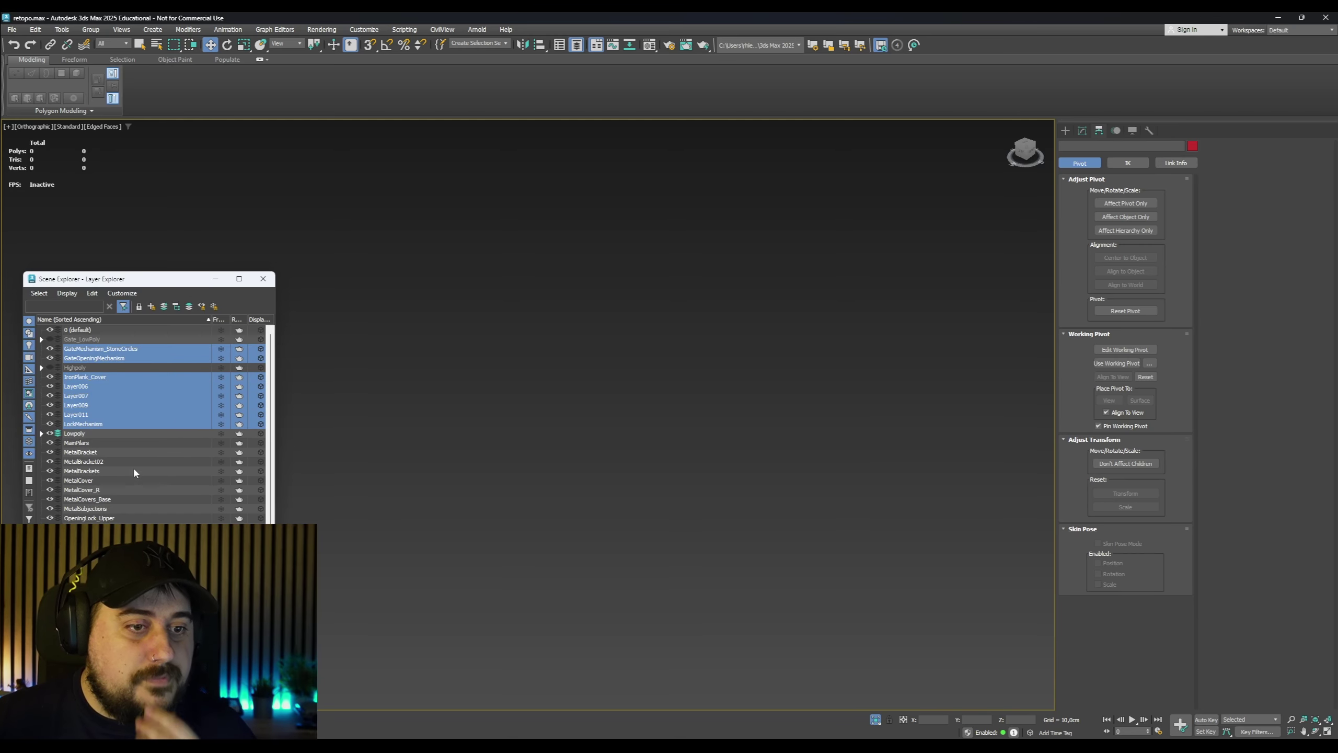
Show the Highpoly and Gate_LowPoly layers together with the edged faces display turned off
click(51, 338)
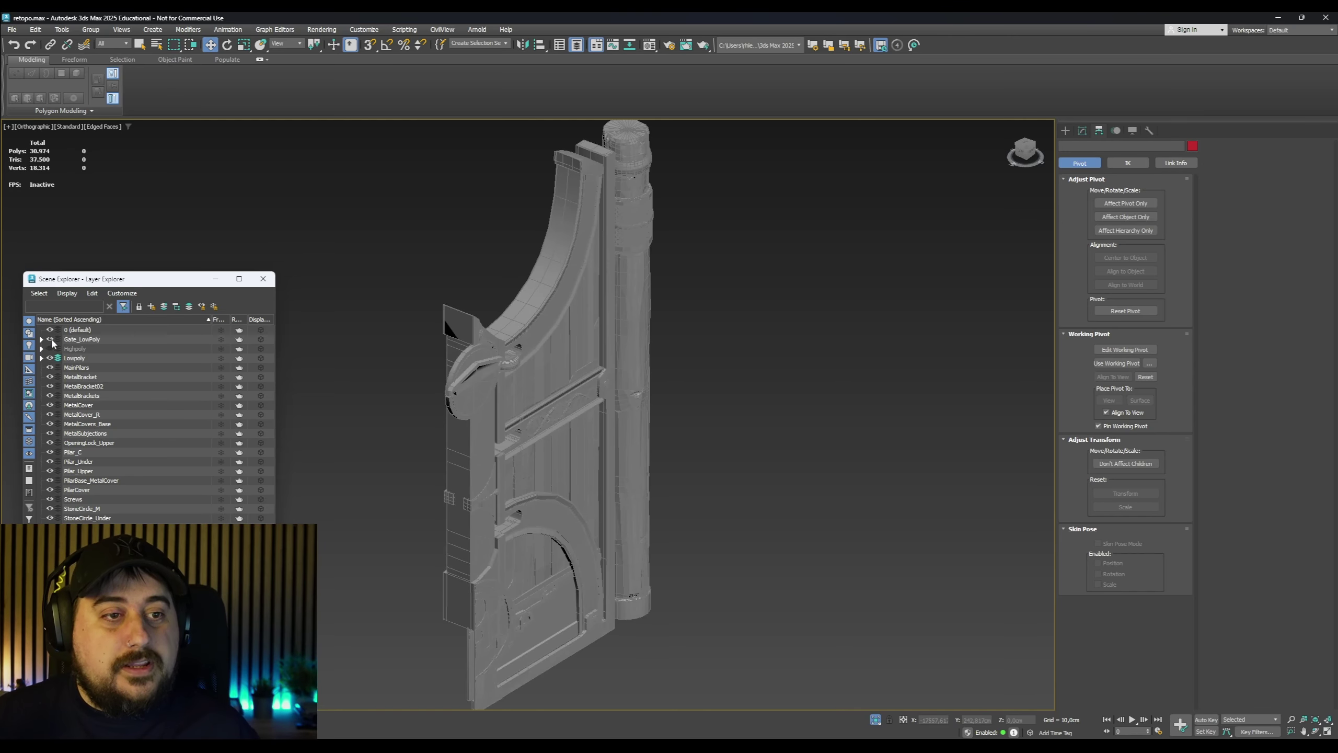
click(50, 339)
click(50, 349)
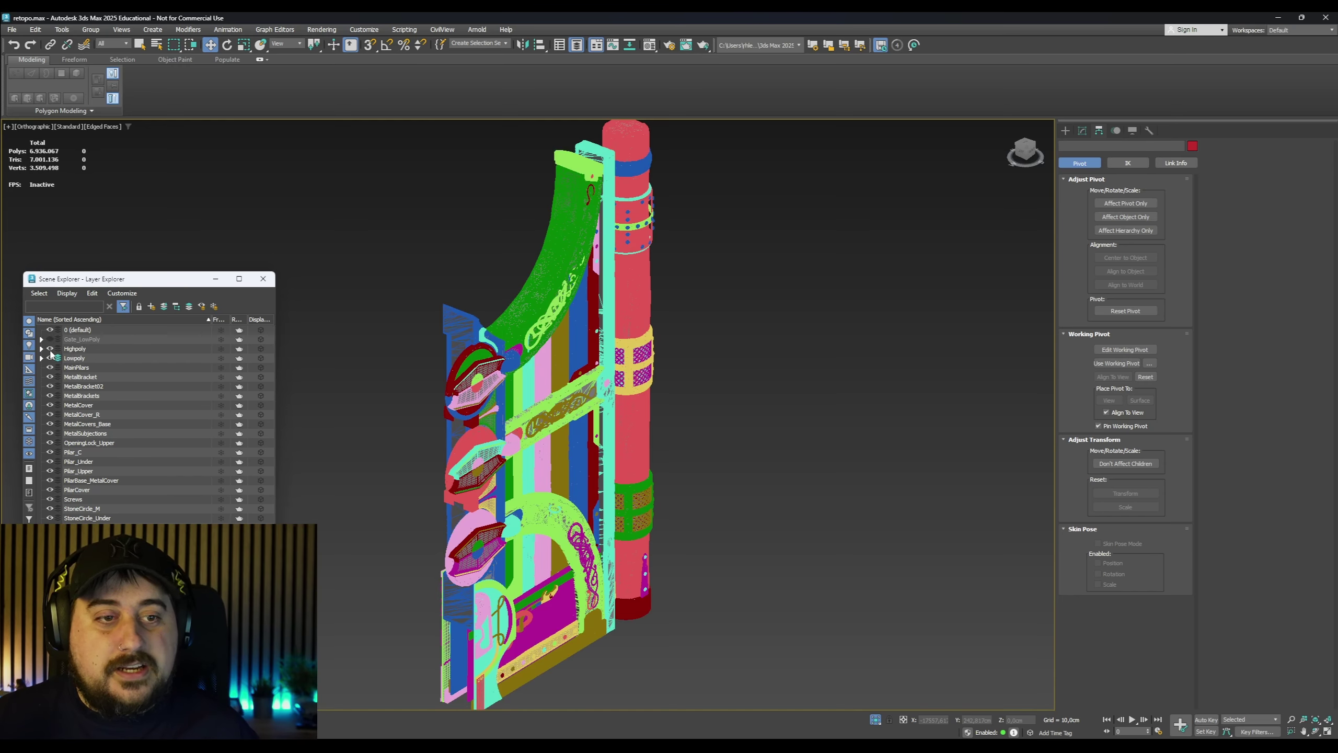
key(F4)
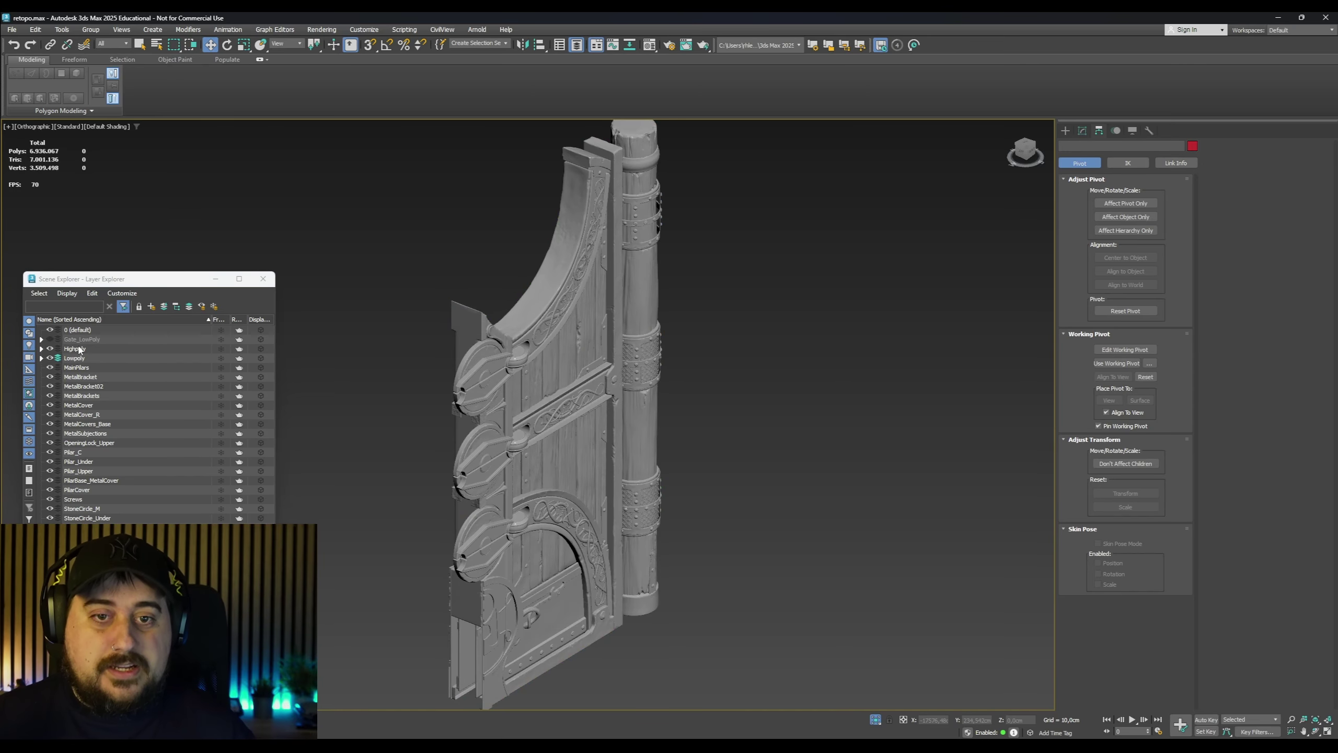
click(51, 339)
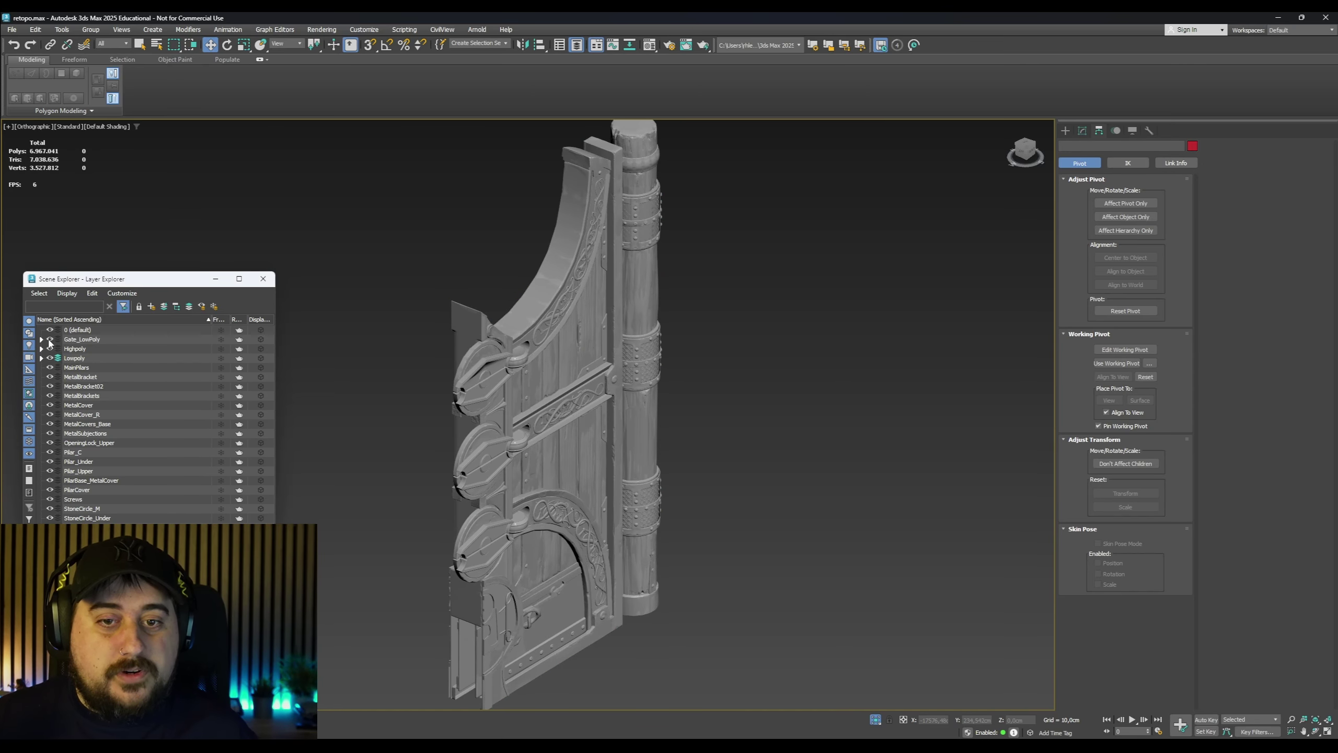
Assign a physical material with a bright cyan-blue base color to all objects in the Gate_LowPoly layer
click(42, 340)
click(87, 350)
scroll(157, 447, down, 15)
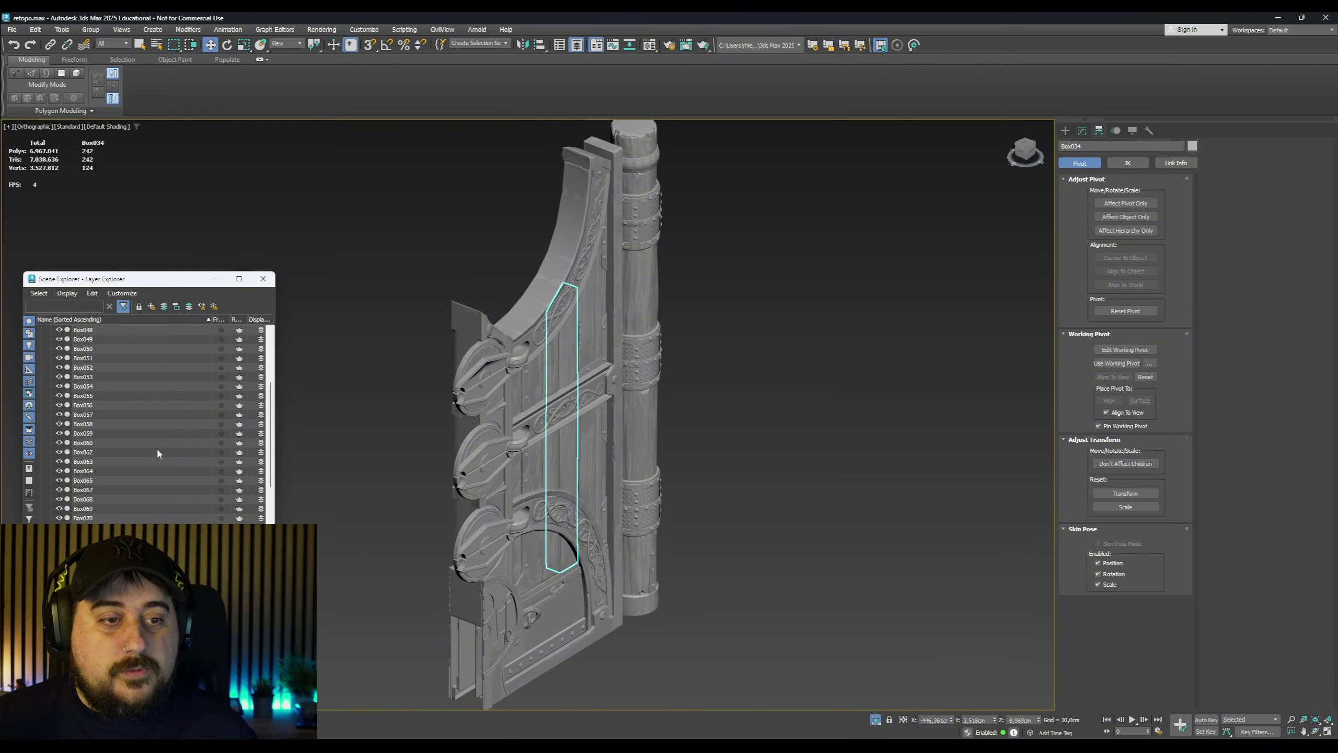
shift+click(87, 480)
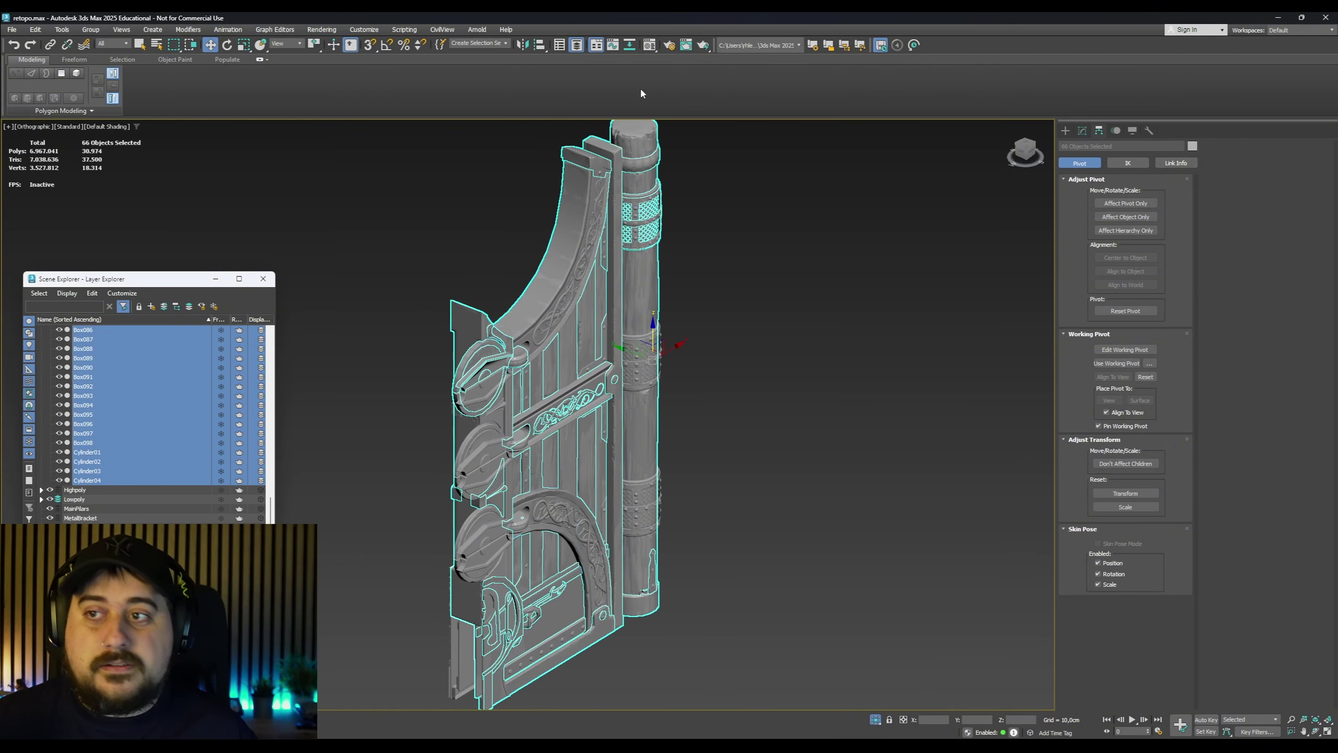
click(649, 46)
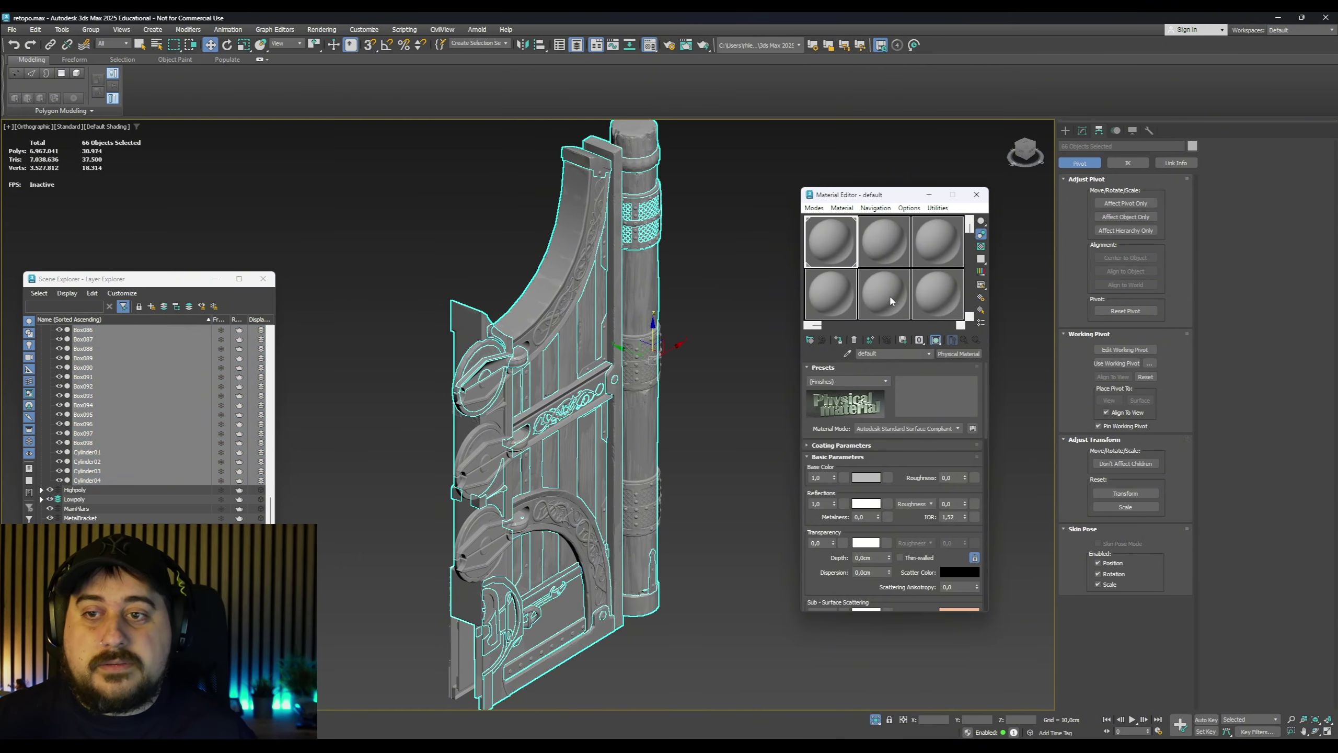
click(886, 293)
click(867, 478)
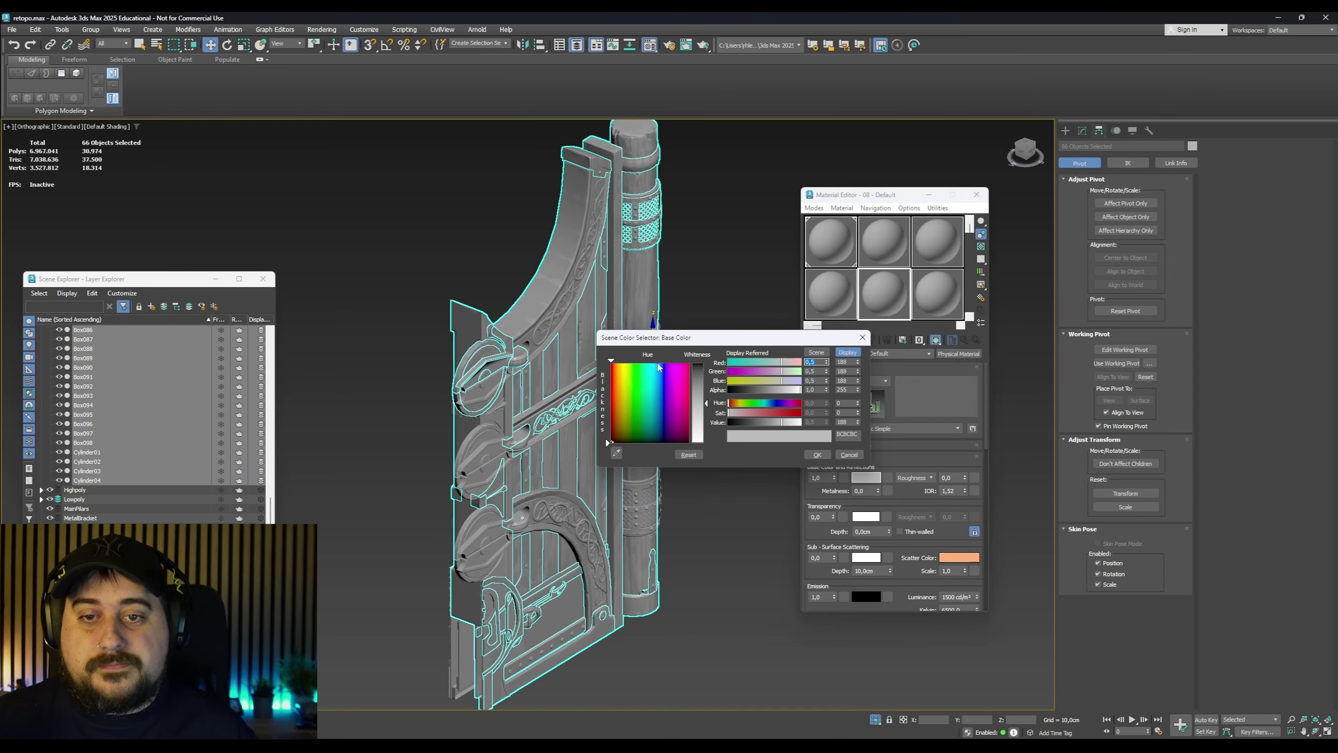
drag(658, 368, 696, 362)
click(817, 454)
click(840, 346)
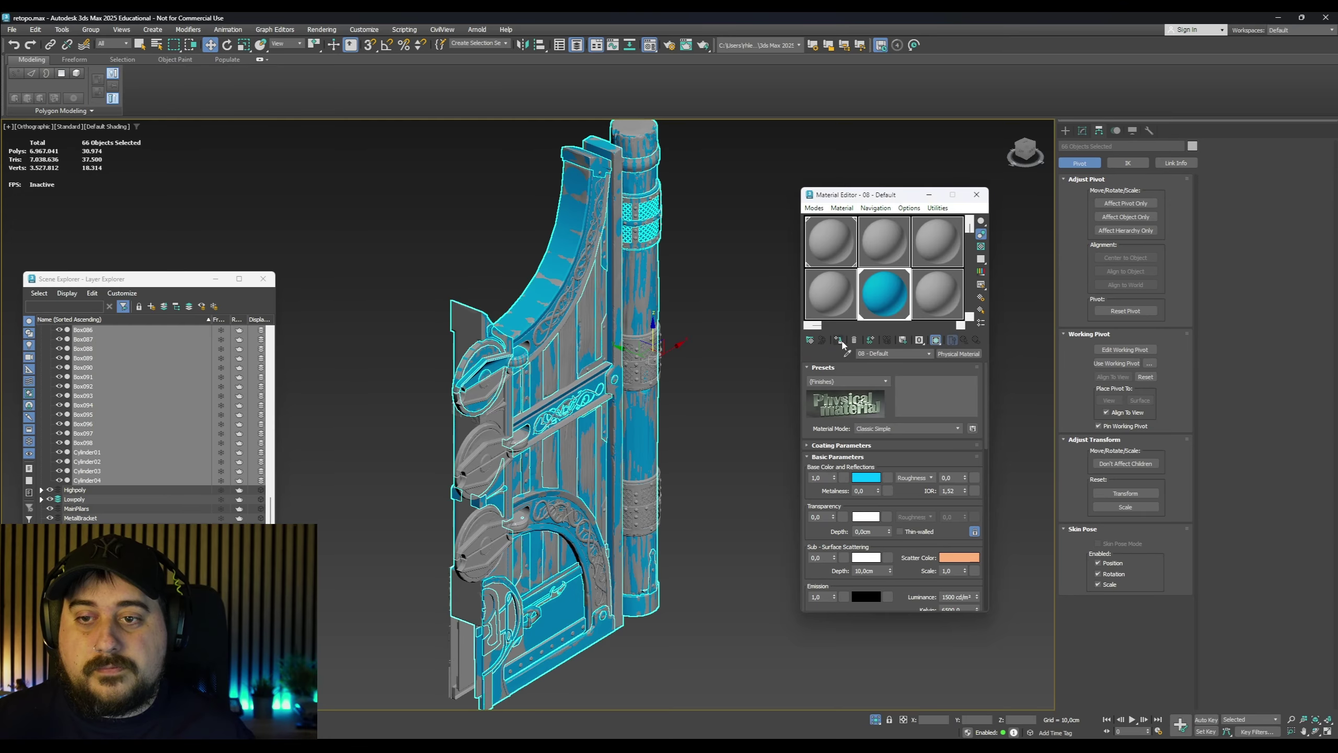
click(976, 195)
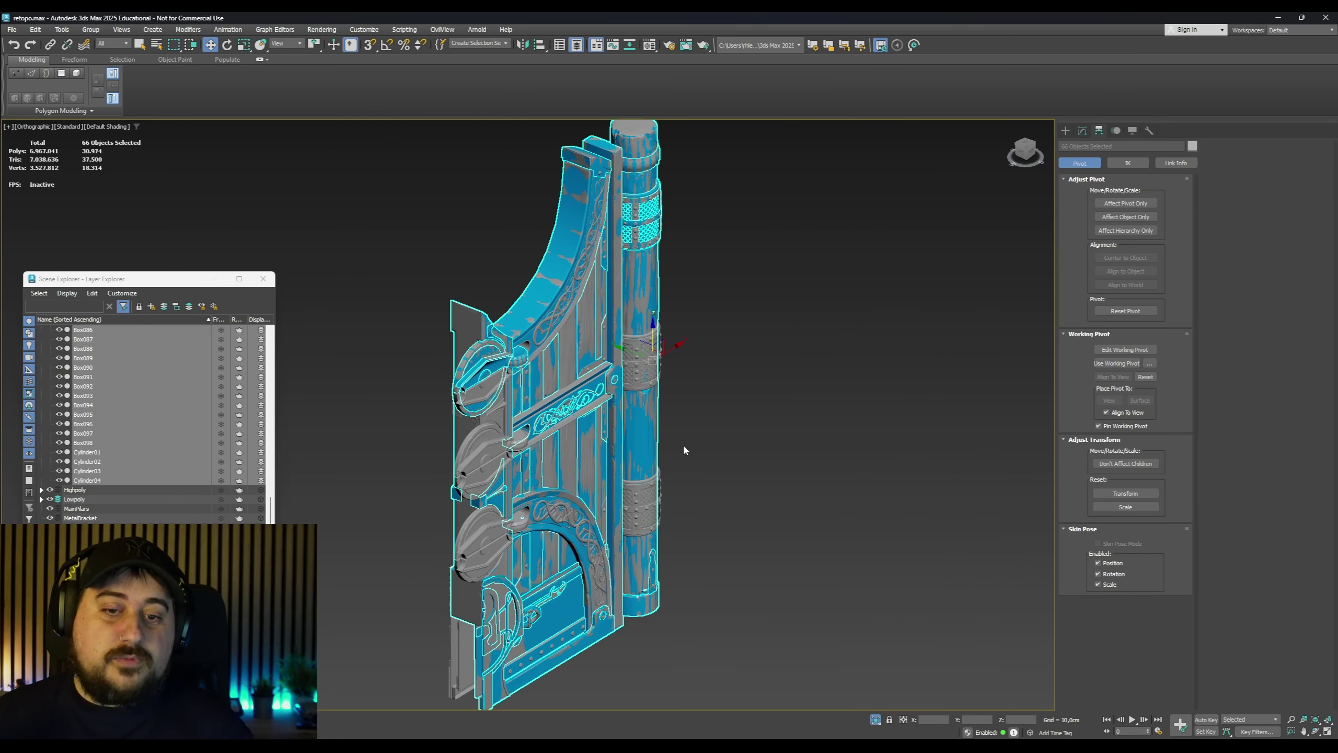
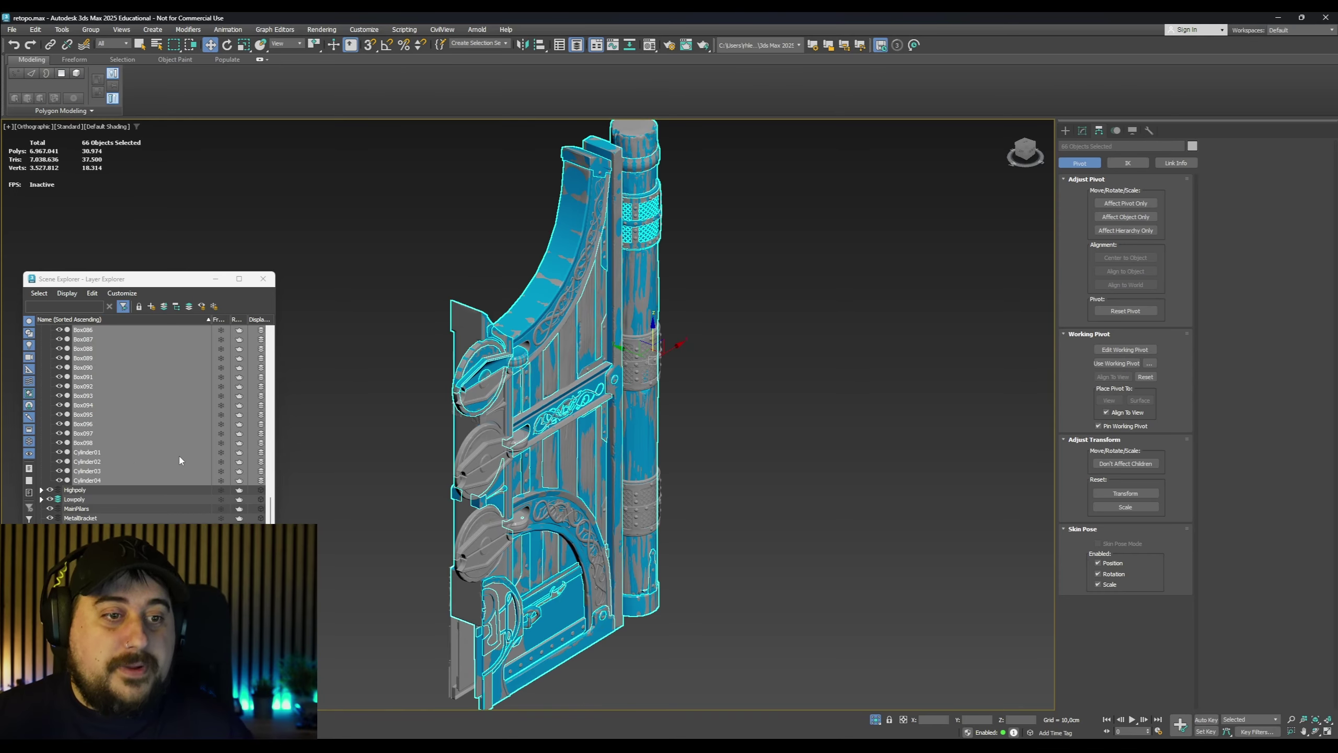
Hide the Gate_LowPoly layer and collapse its object list
scroll(180, 460, up, 5)
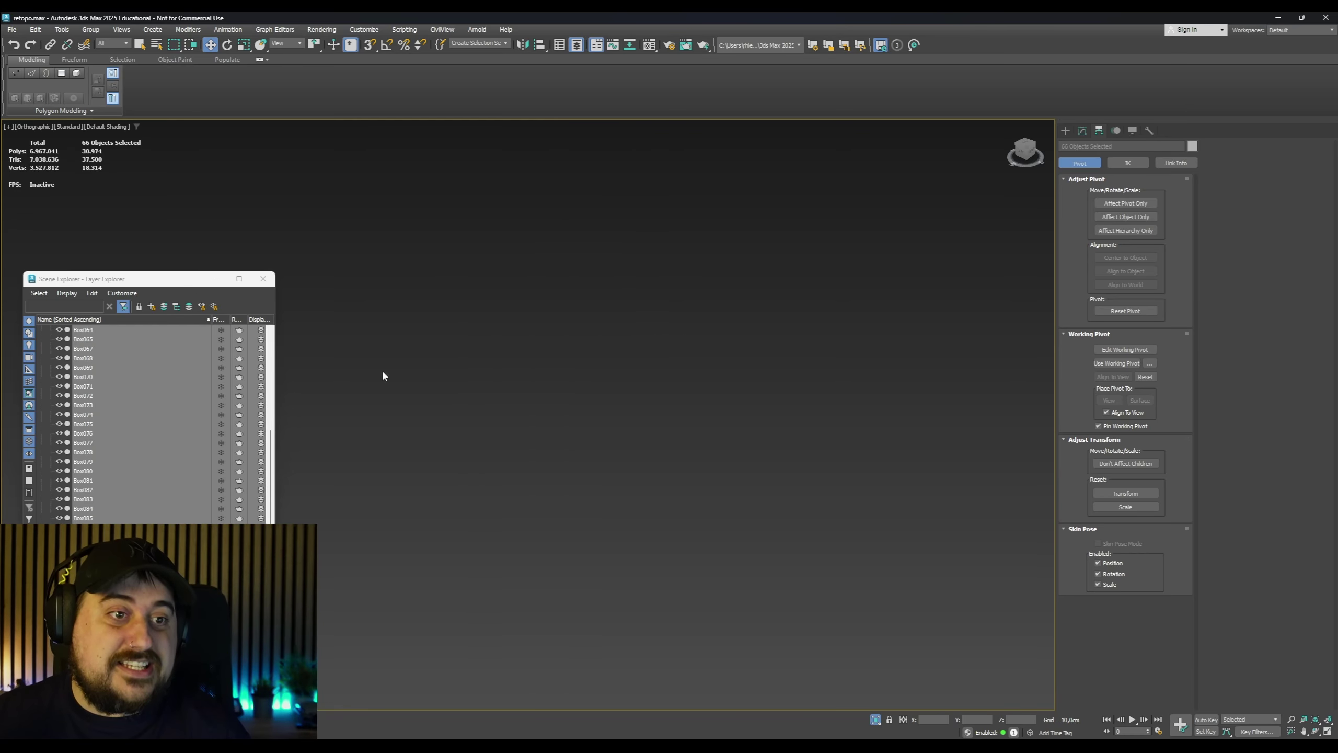
scroll(126, 396, up, 6)
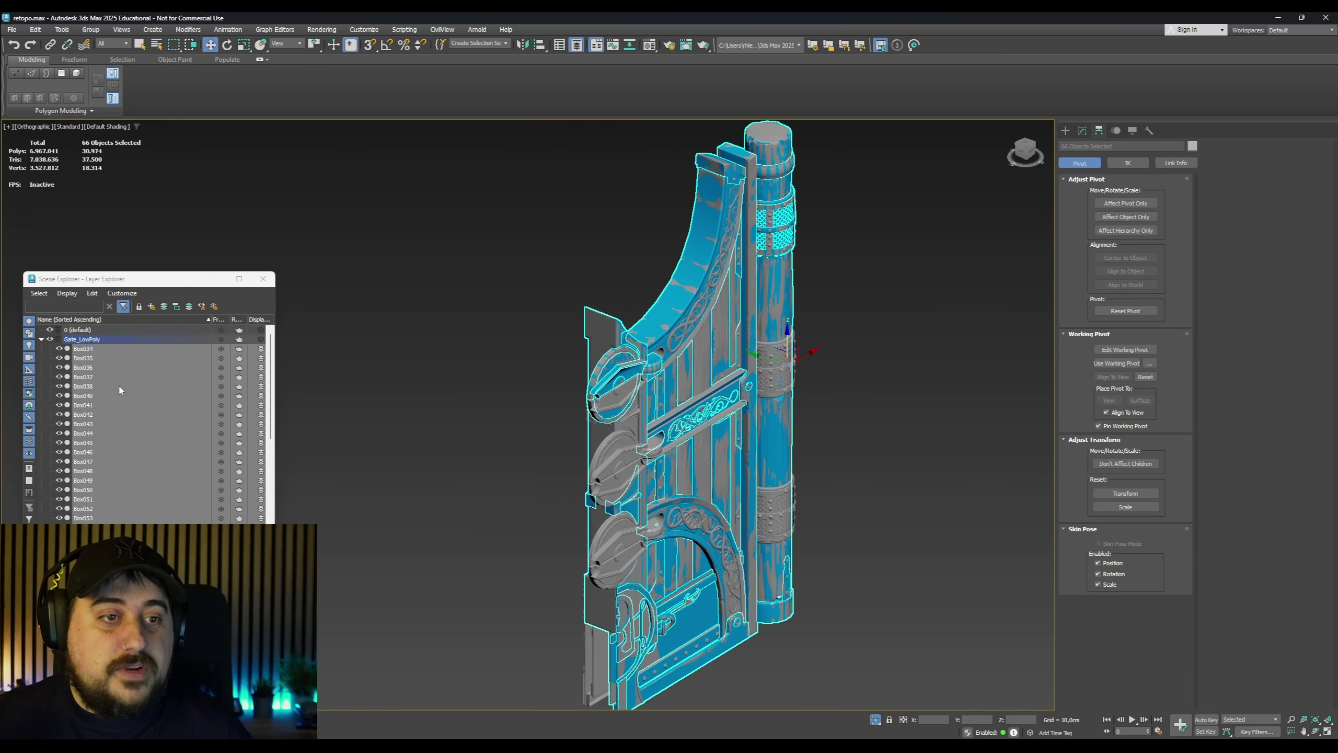
click(51, 339)
click(42, 339)
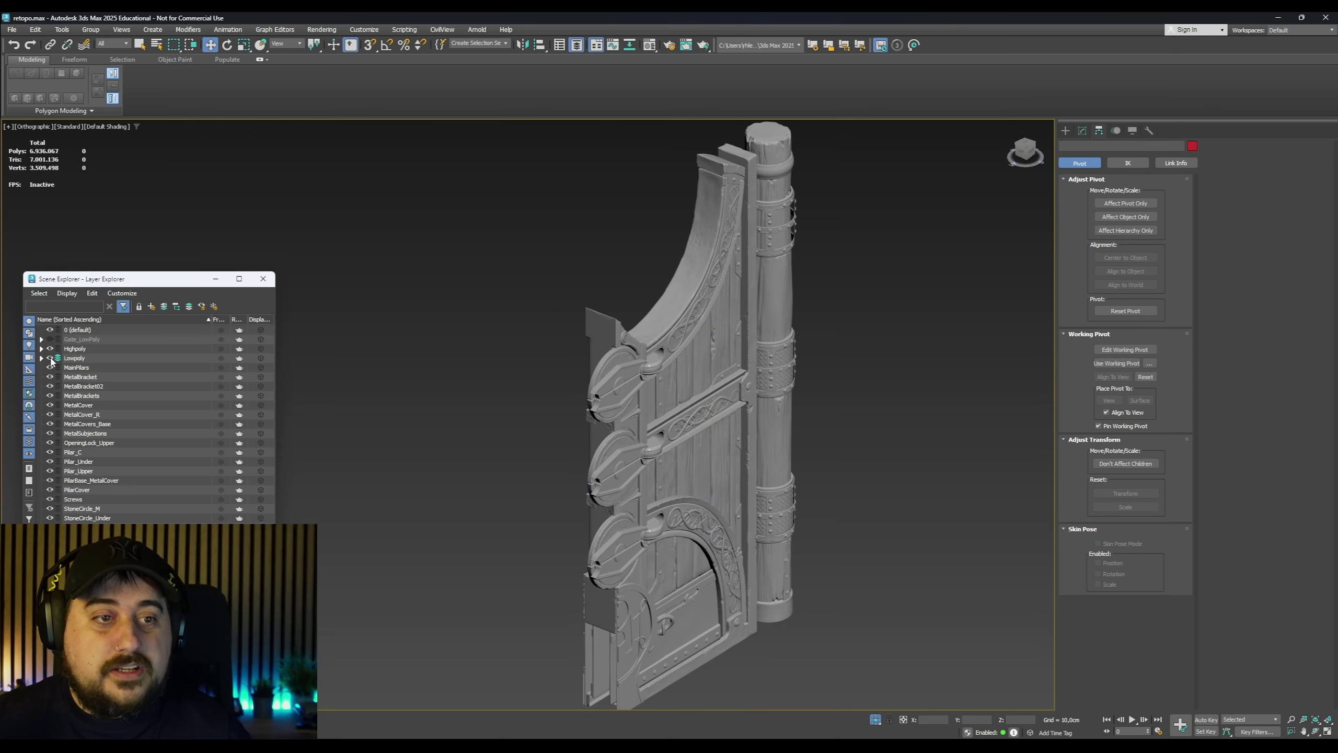
Expand the Lowpoly layer and delete the leftover layers listed below it, starting with MainPilars
click(74, 358)
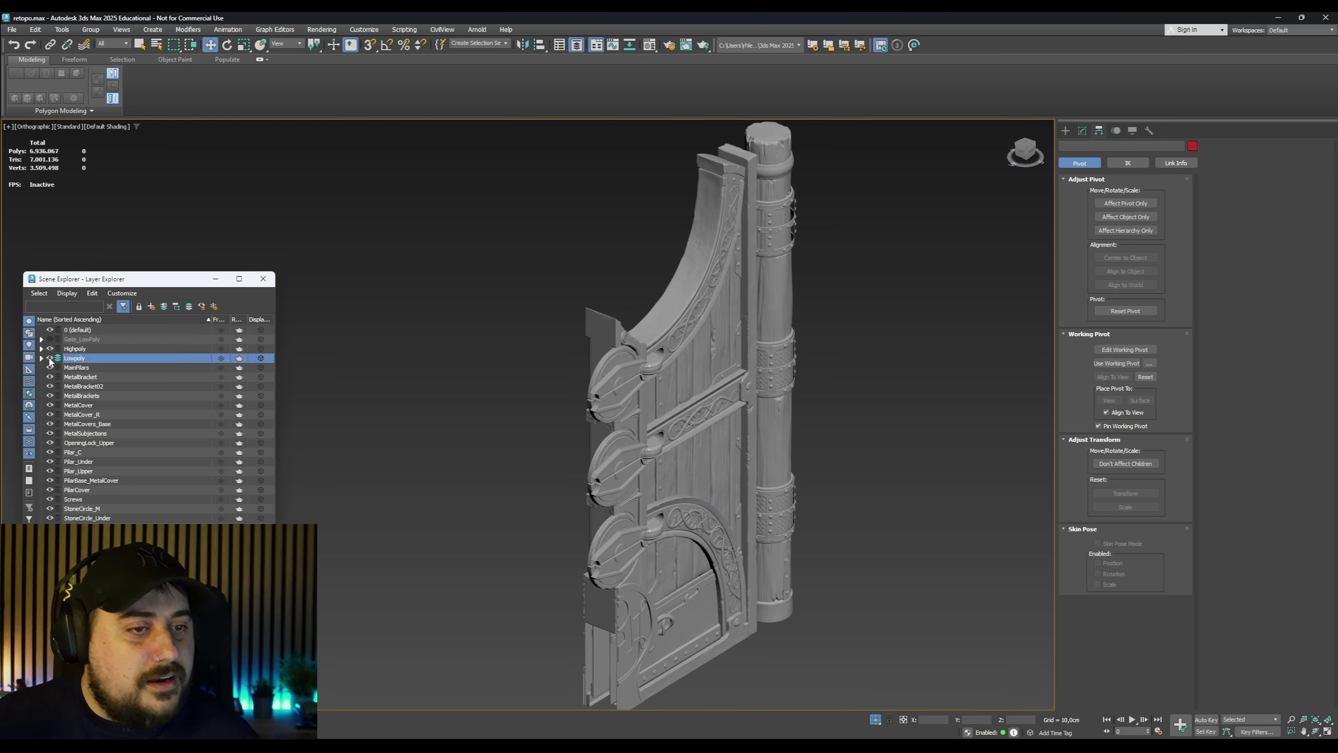
click(42, 359)
click(78, 368)
scroll(88, 391, down, 8)
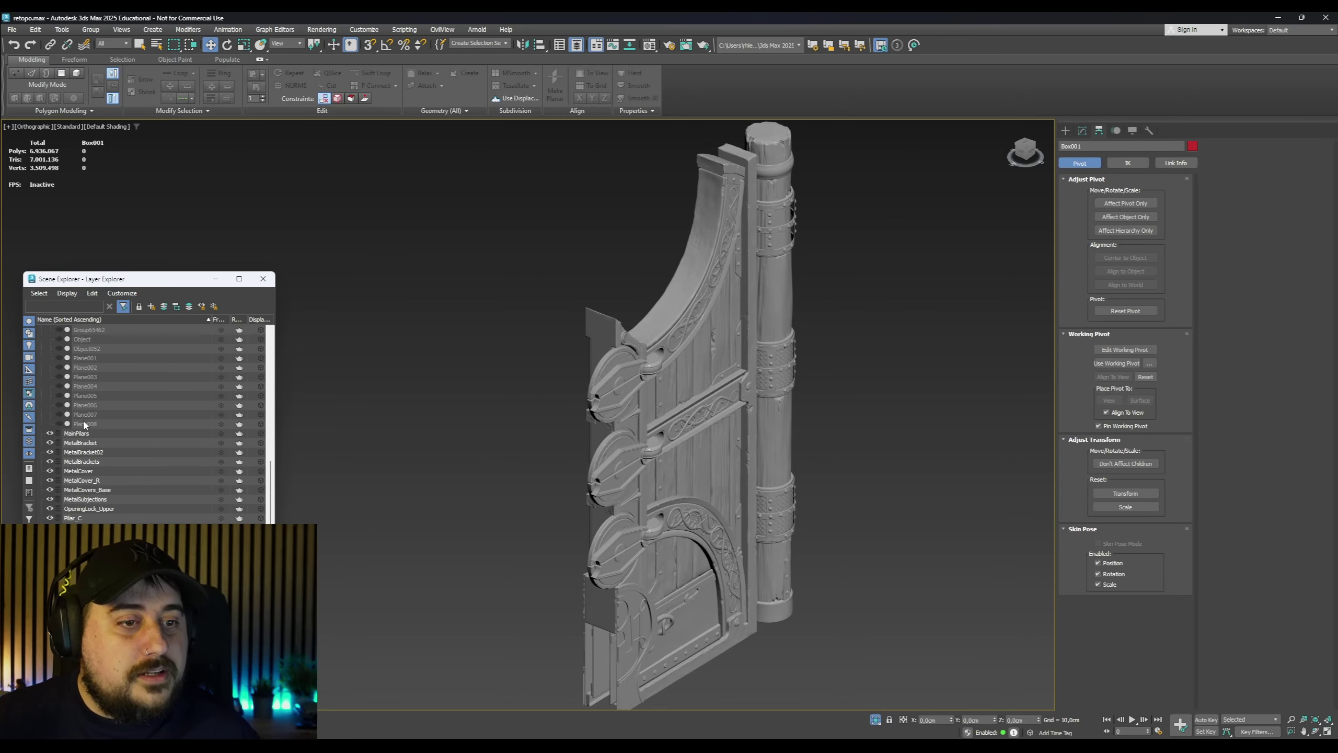
click(79, 434)
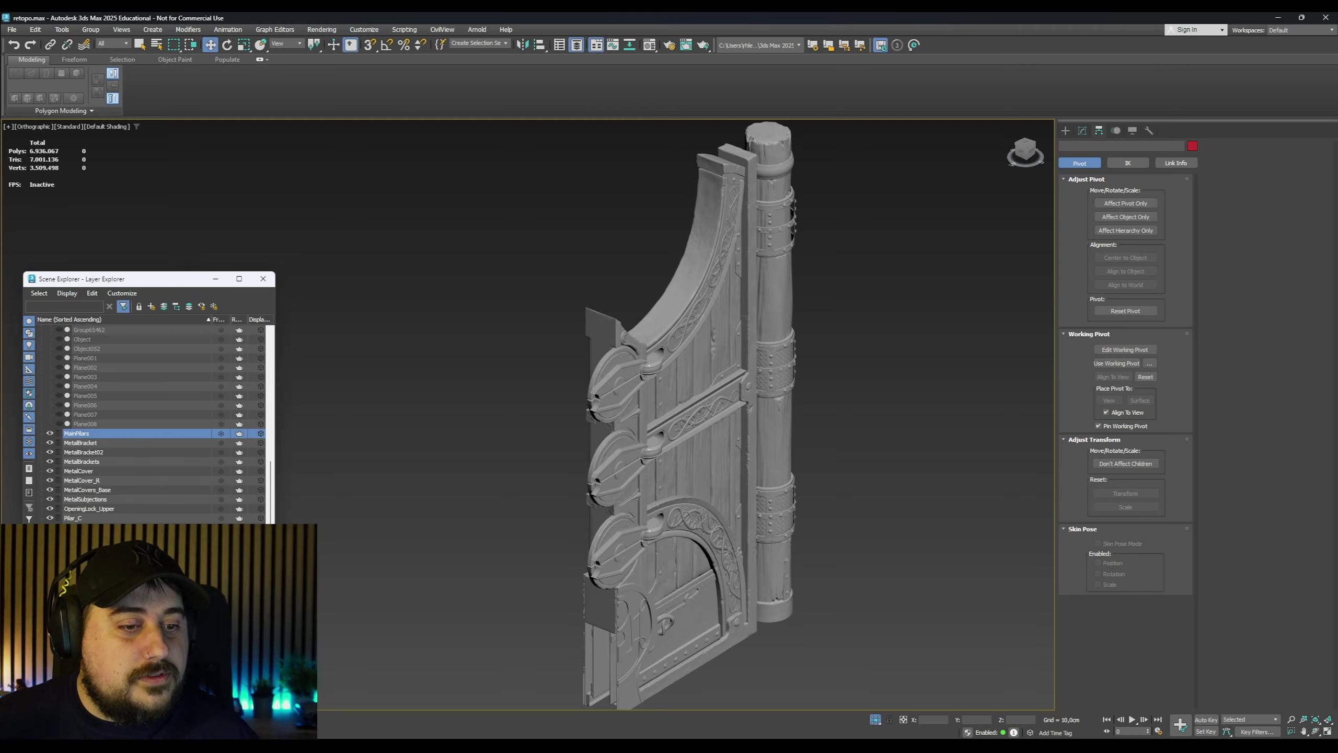
shift+click(77, 518)
right_click(89, 447)
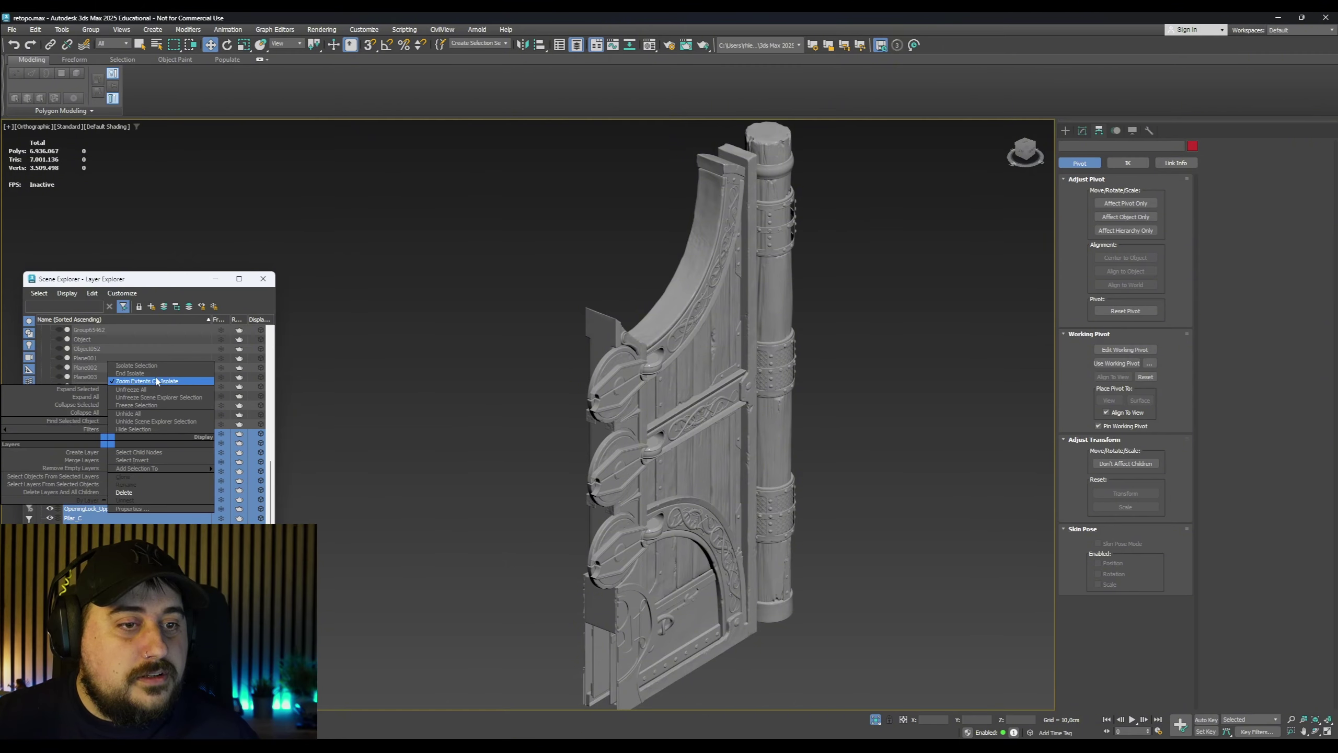
click(124, 492)
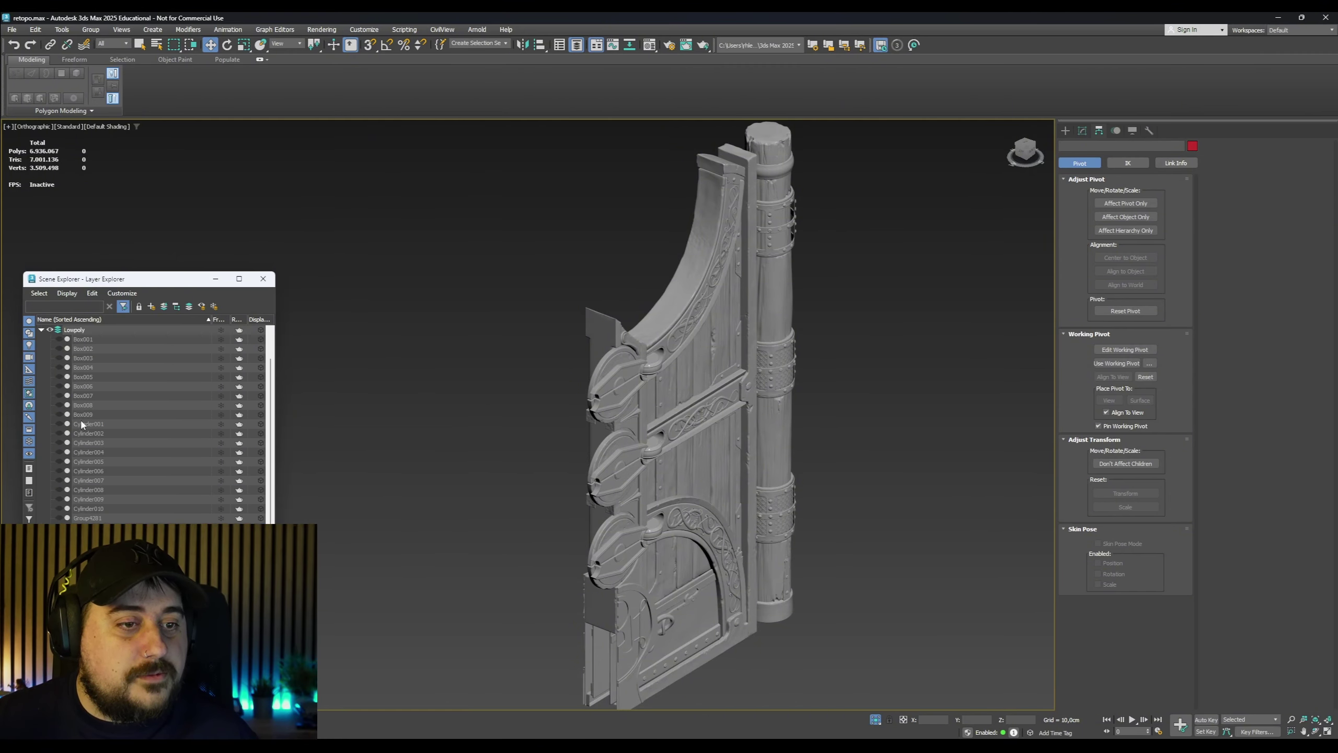
Unhide all the objects inside the Lowpoly layer
click(82, 338)
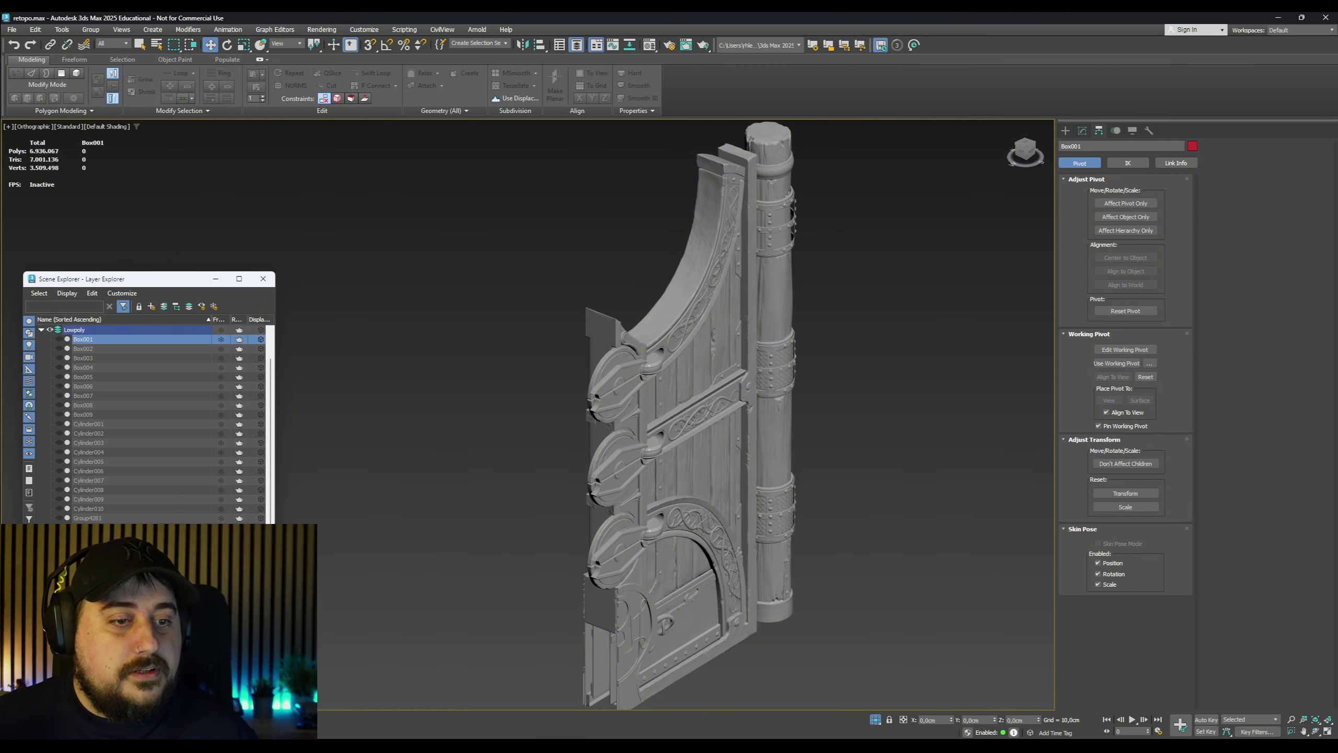
key(ctrl+a)
click(59, 342)
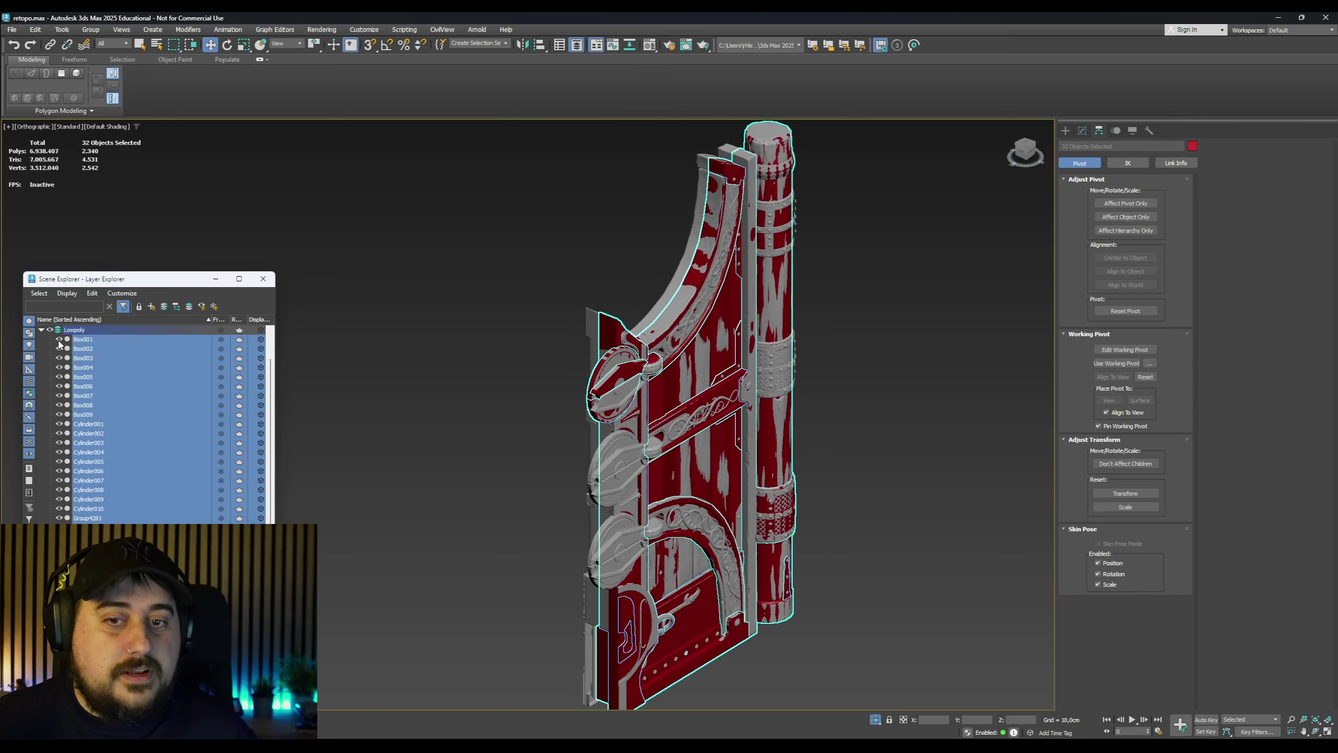
Compare the overlapping meshes around the gate's upper curved frame, and hide the Highpoly layer
middle_drag(547, 428, 507, 451)
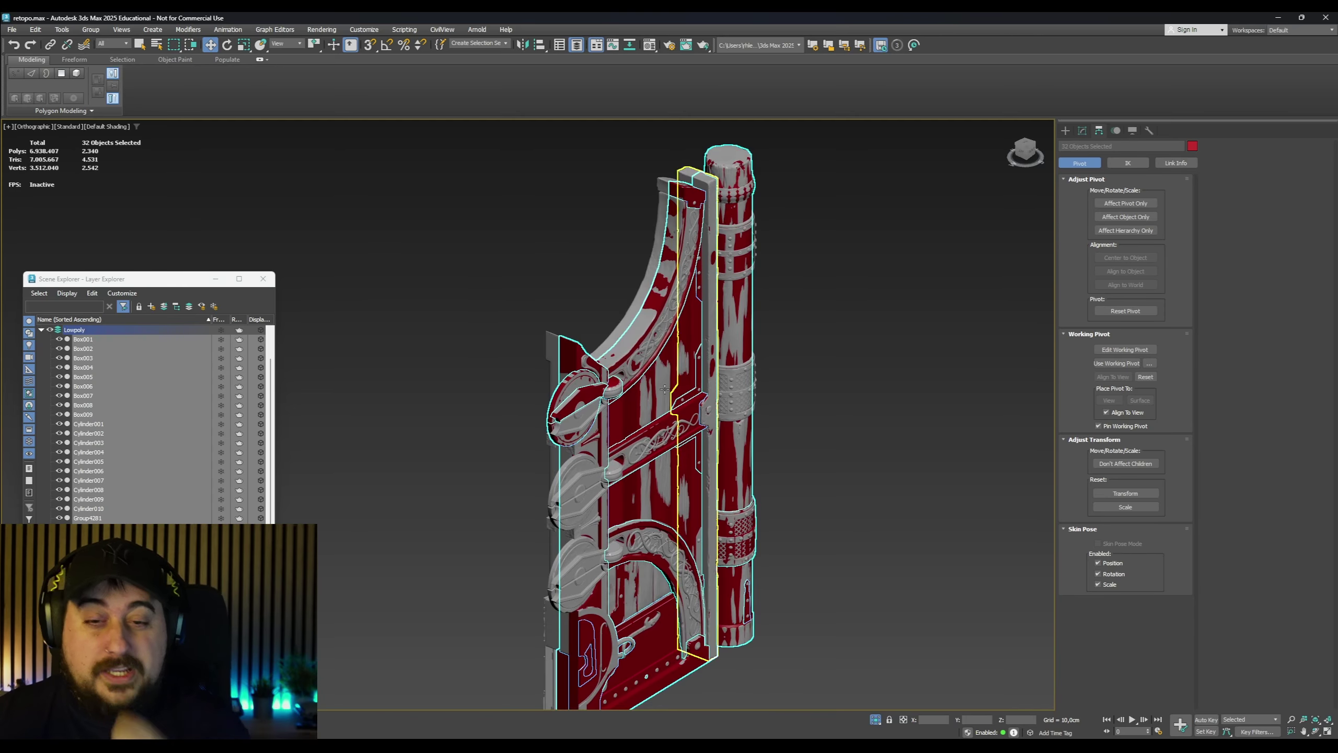
click(615, 342)
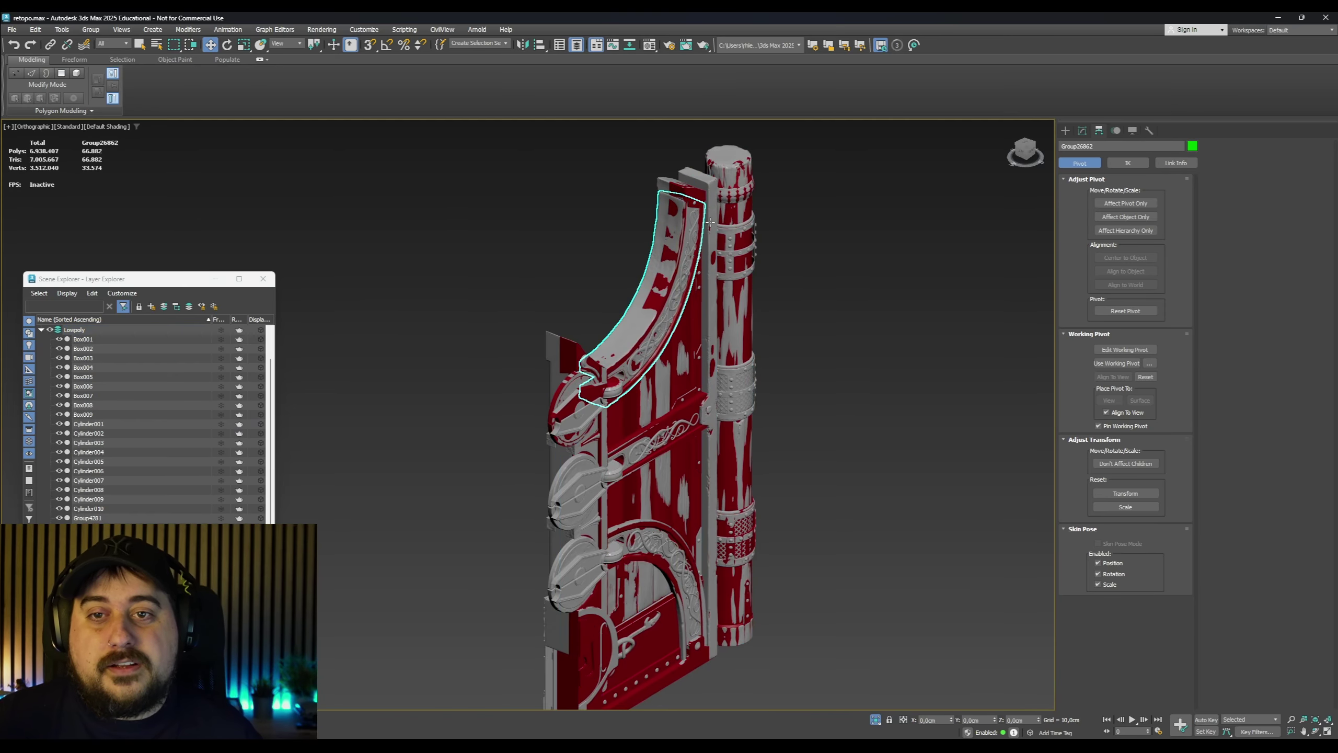
alt+middle_drag(710, 222, 651, 227)
scroll(89, 420, up, 1)
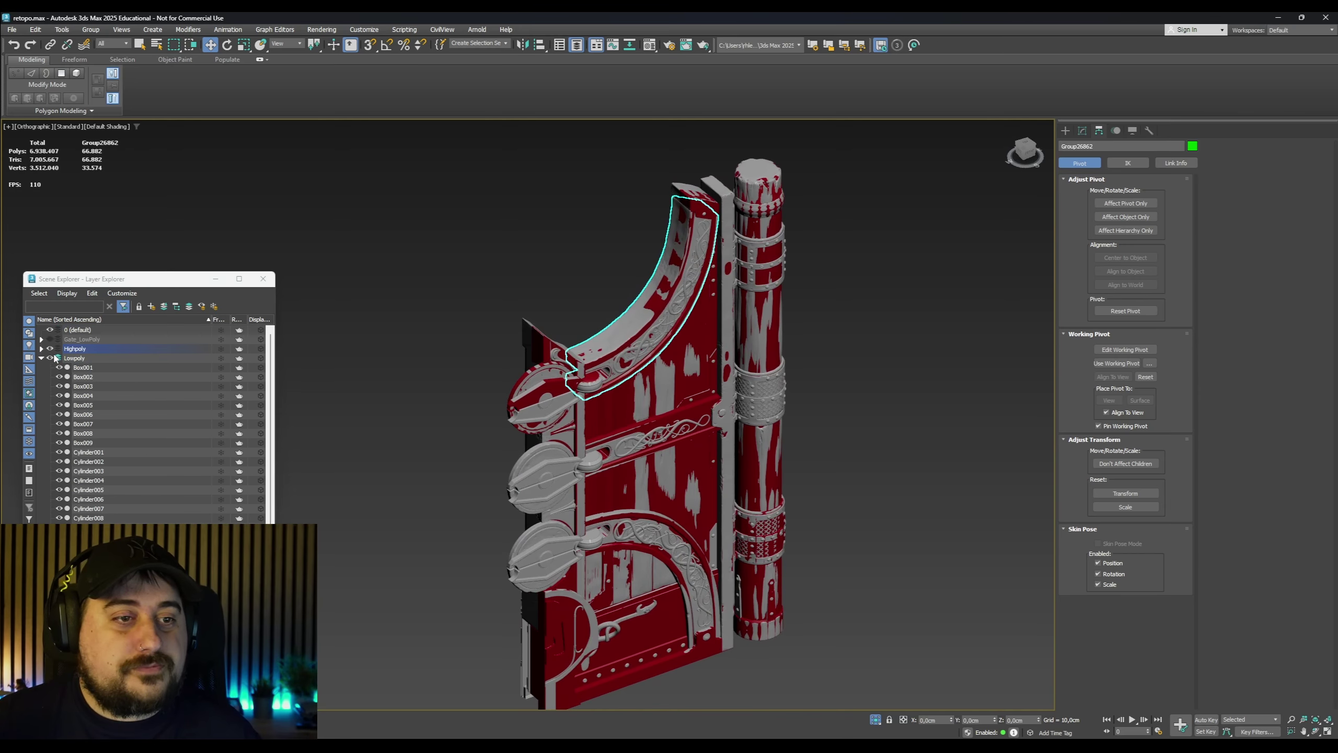
click(50, 349)
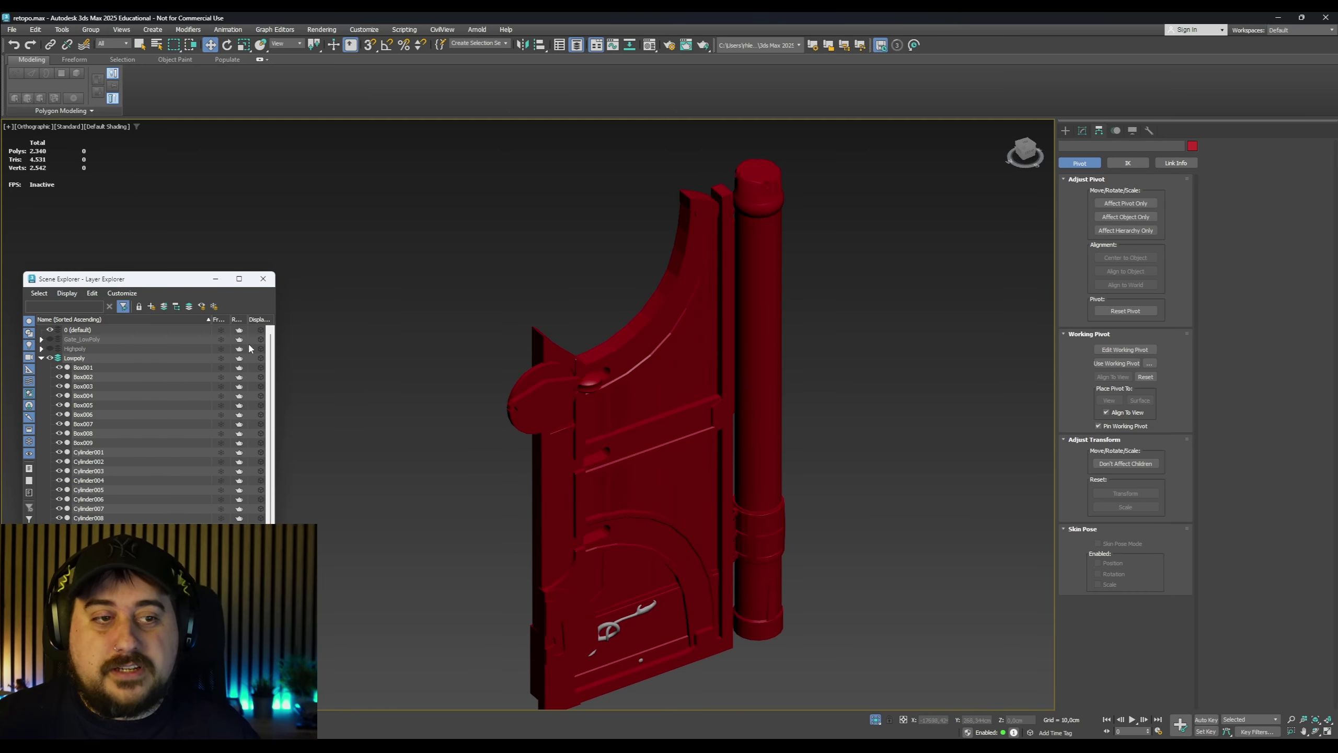
Turn on edged faces, select all the low-poly gate objects to examine their wireframe, and clear the selection
mouse_move(562, 343)
alt+middle_down()
mouse_move(552, 321)
mouse_move(579, 274)
mouse_move(501, 259)
alt+middle_up()
key(F4)
drag(426, 161, 872, 479)
middle_drag(877, 460, 842, 414)
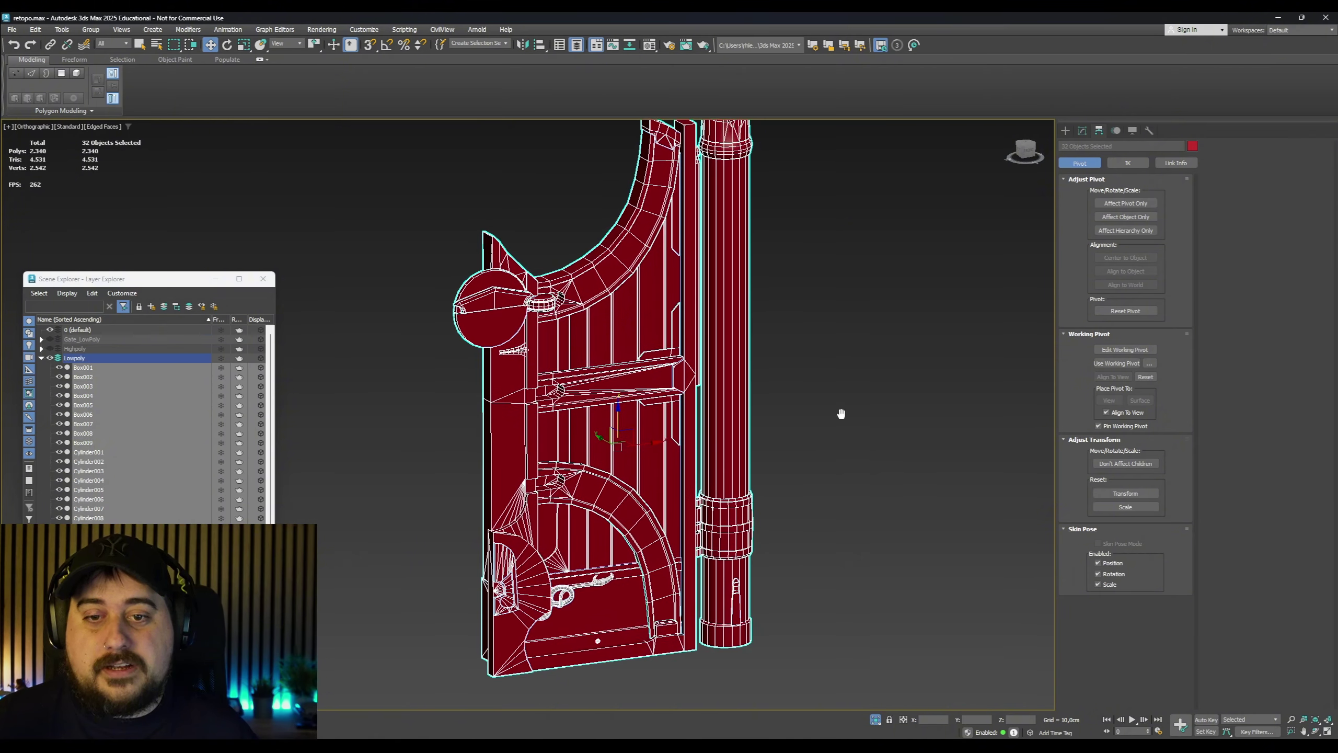
alt+middle_drag(754, 334, 753, 295)
scroll(750, 290, down, 3)
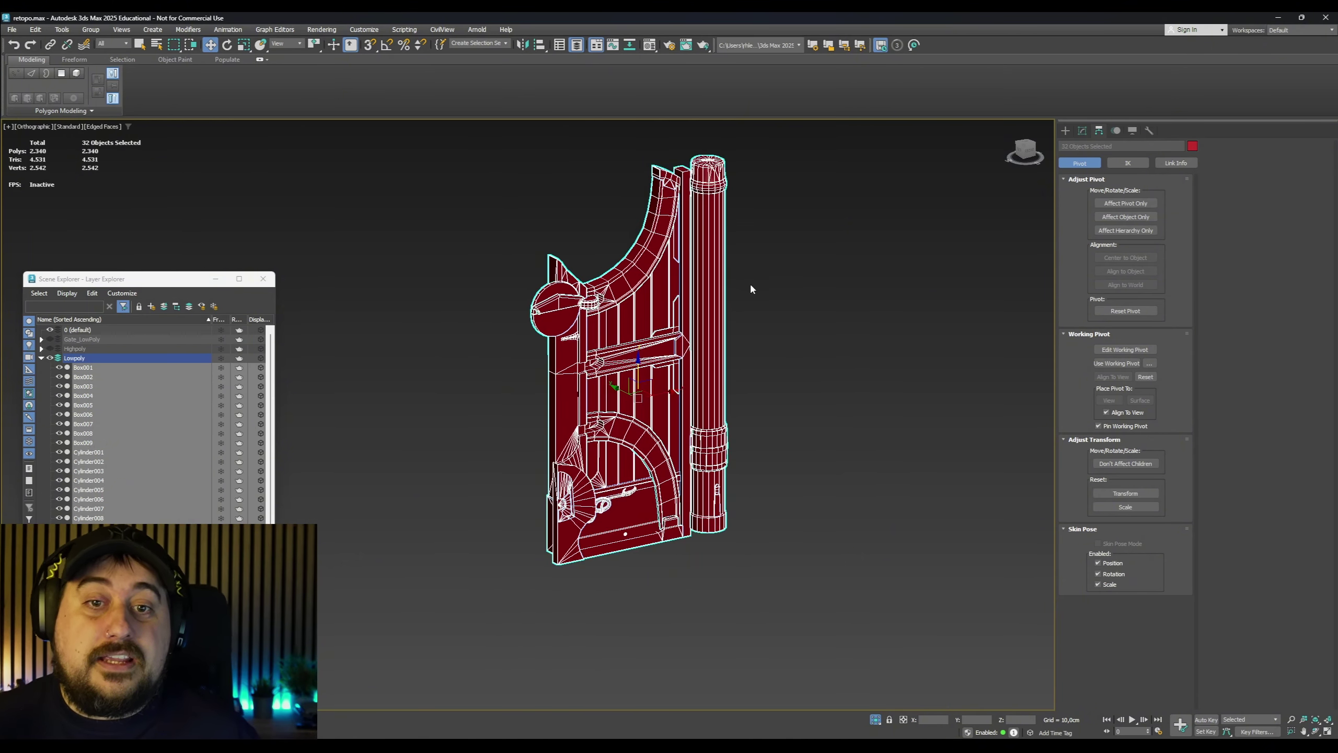
scroll(750, 291, up, 3)
click(364, 382)
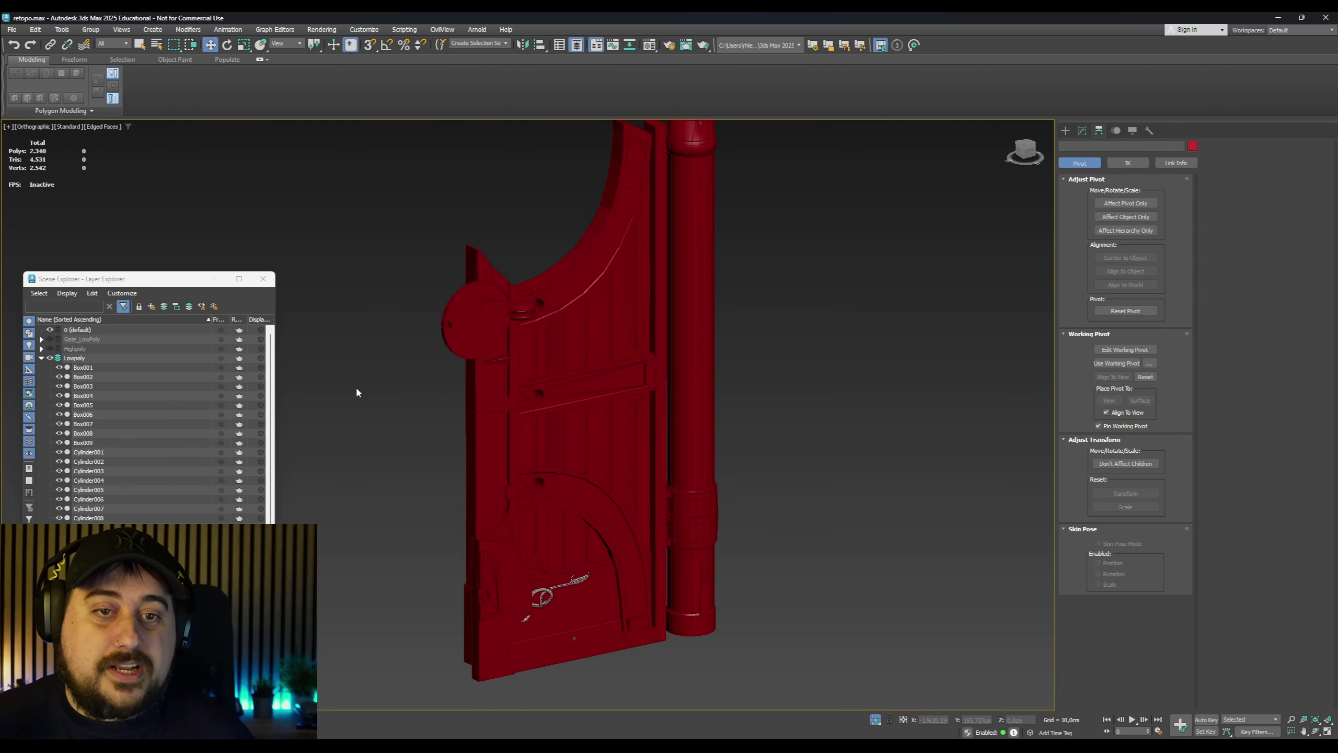
Set the viewport to Flat Color shading without edged faces and examine the low-poly gate's silhouette
click(105, 126)
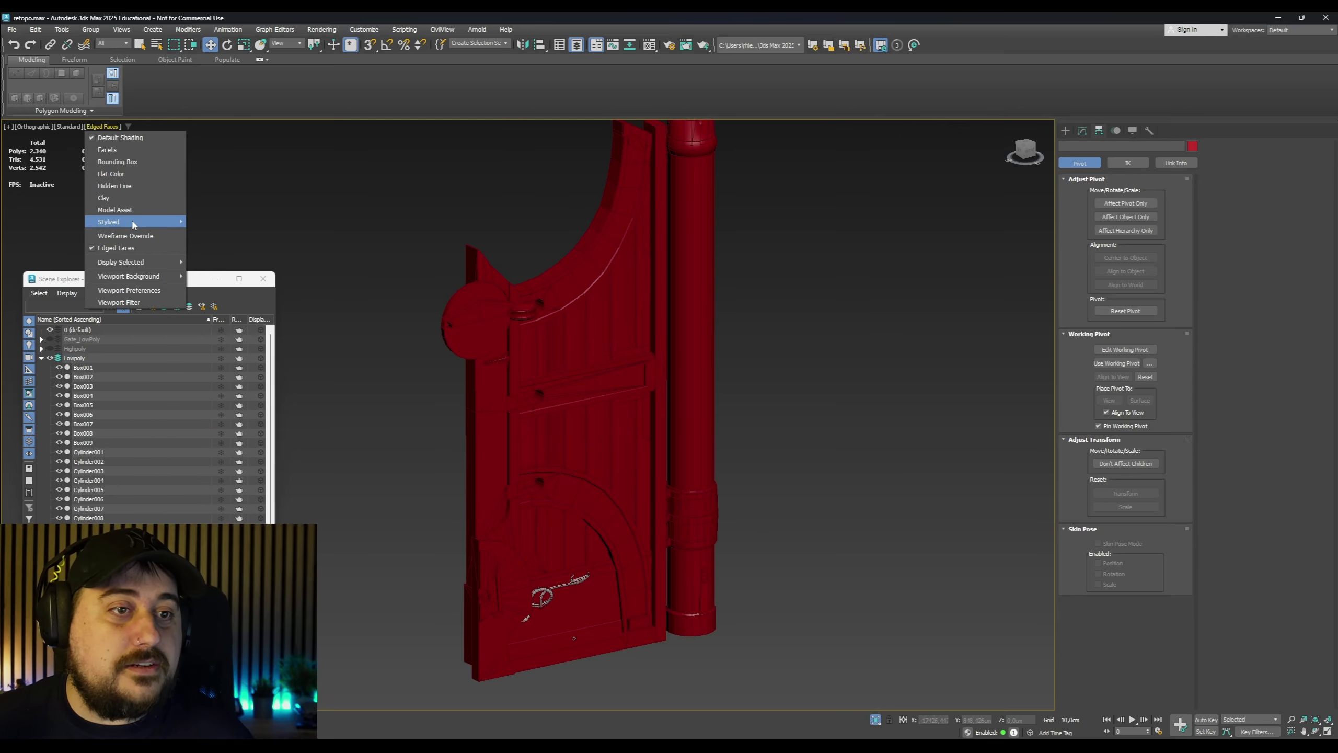
click(141, 173)
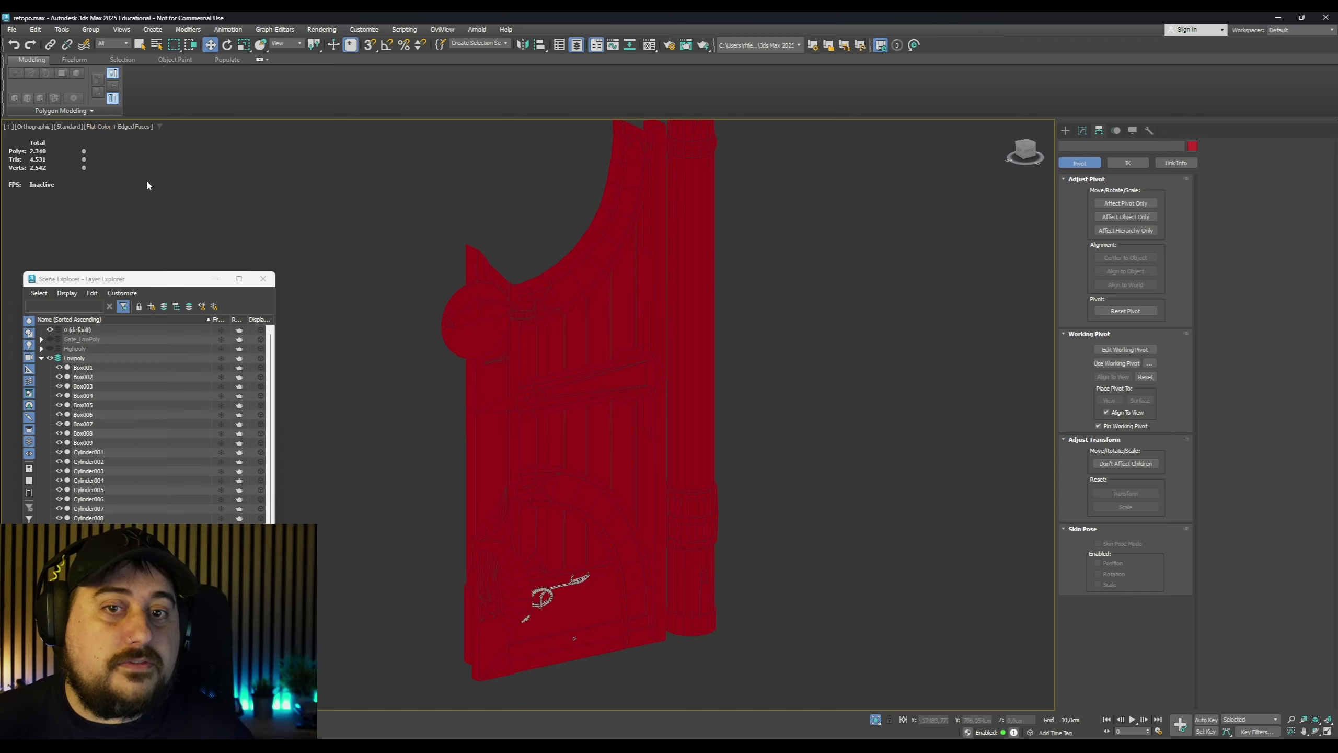
click(117, 127)
click(132, 248)
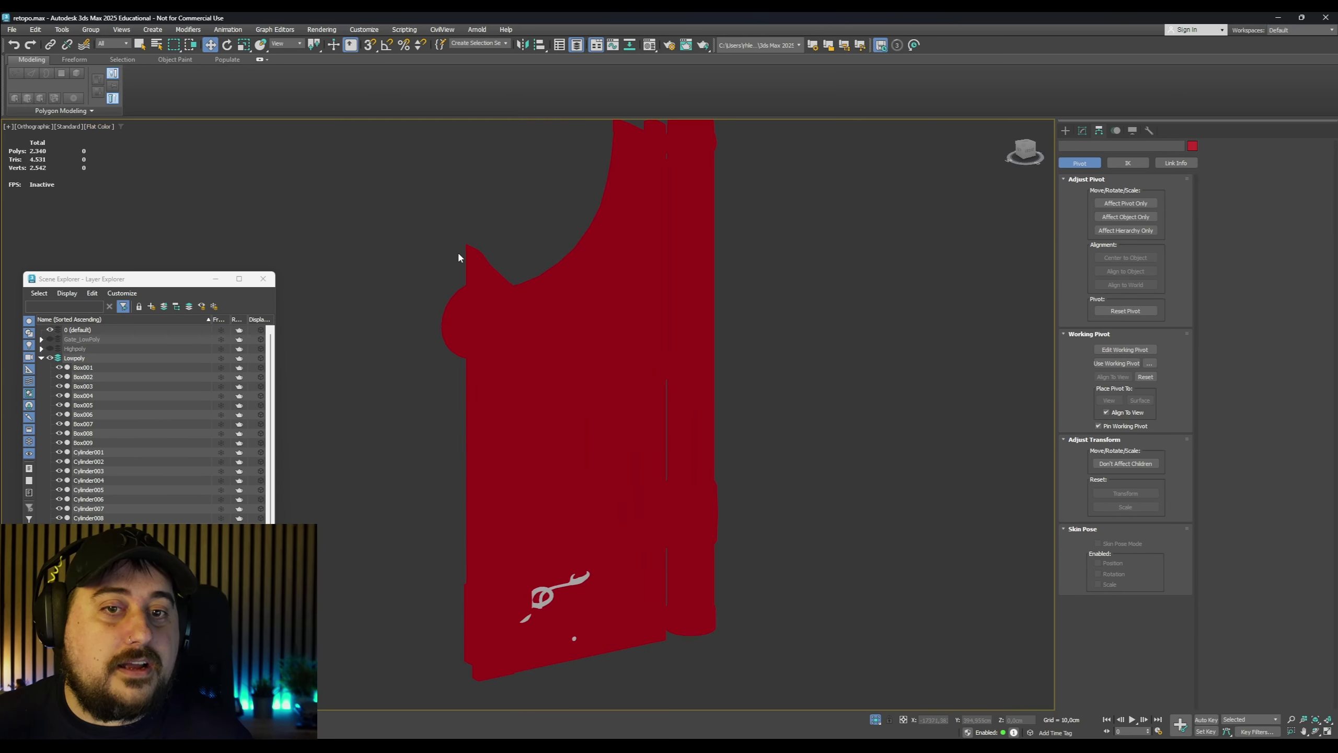
alt+middle_drag(458, 253, 427, 308)
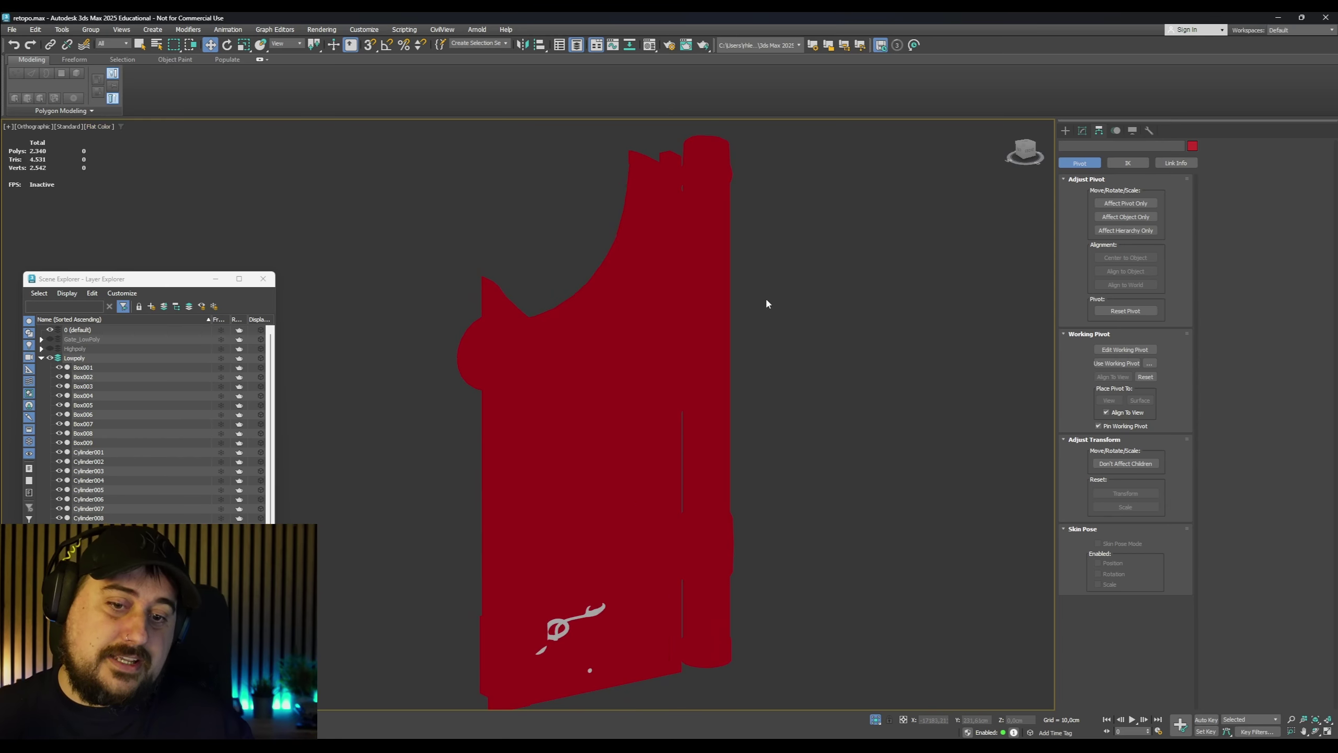
alt+middle_drag(768, 302, 576, 282)
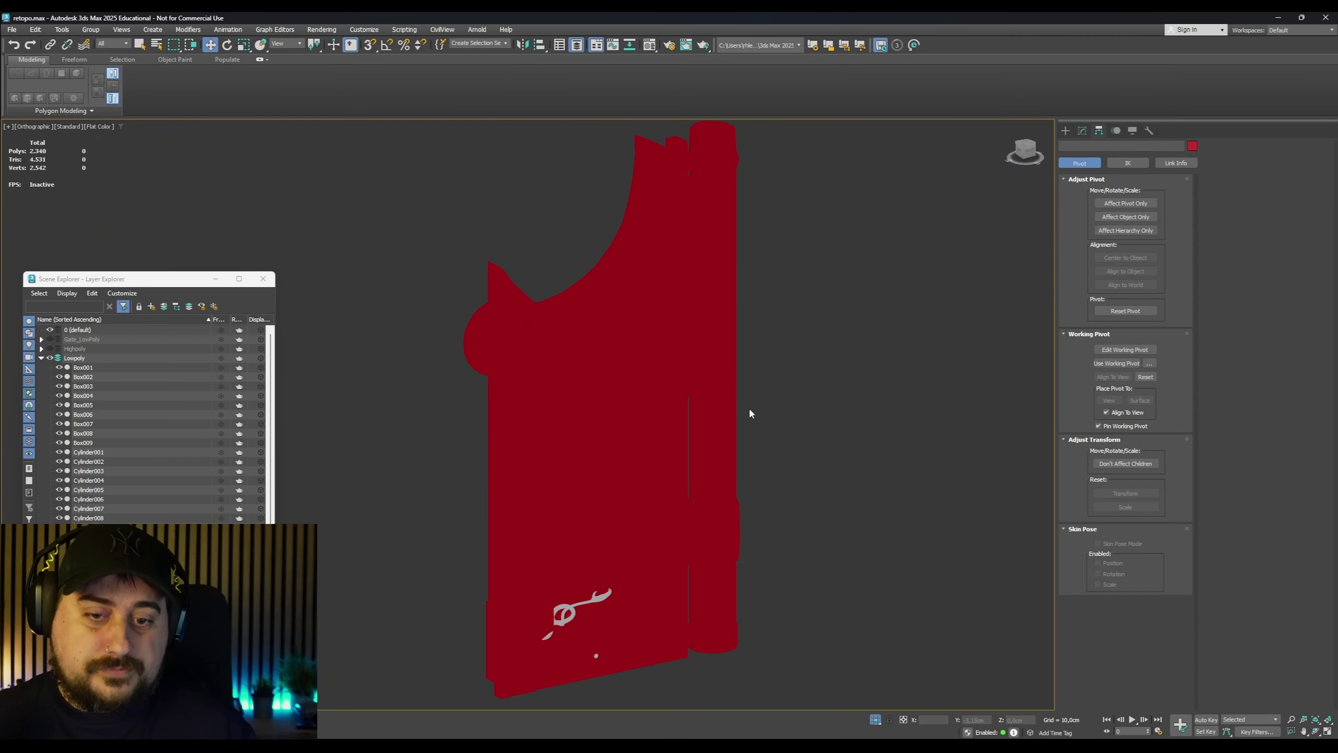
Return the viewport to Default Shading and select all the low-poly gate objects
click(100, 126)
click(116, 138)
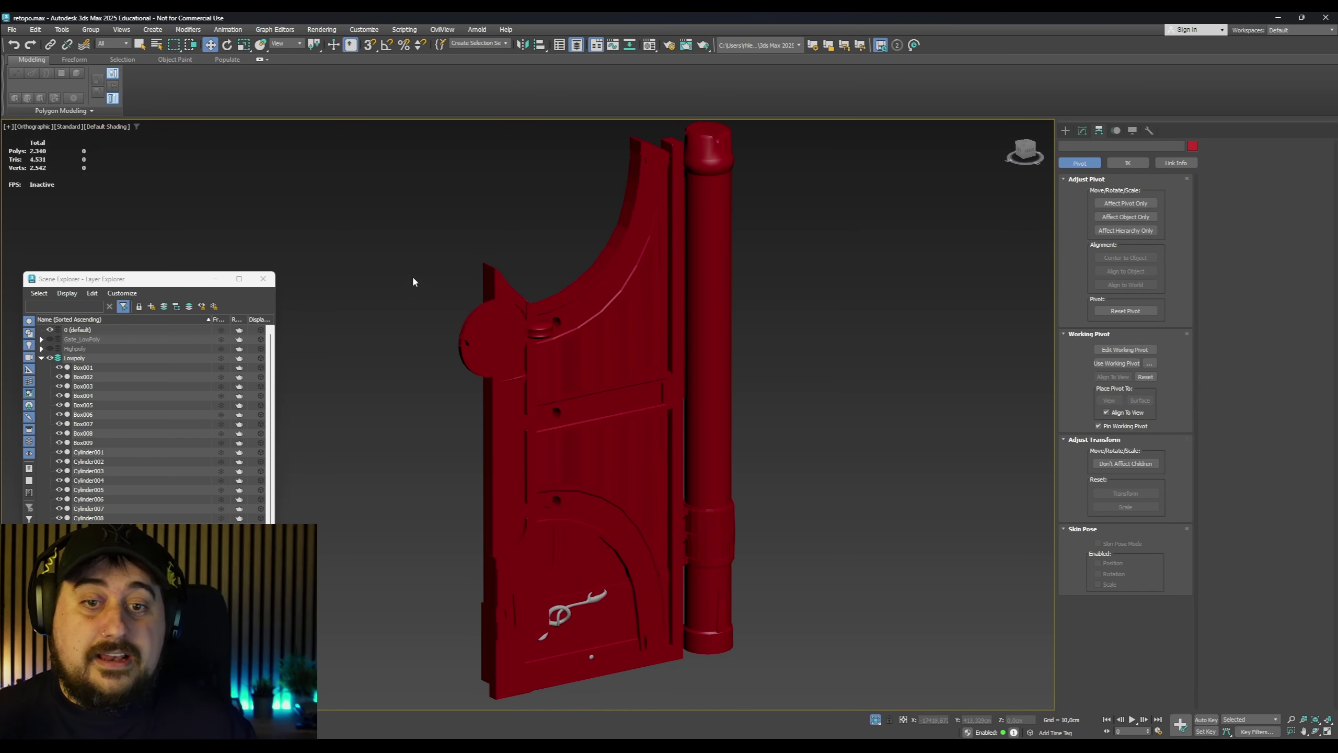
drag(406, 153, 851, 699)
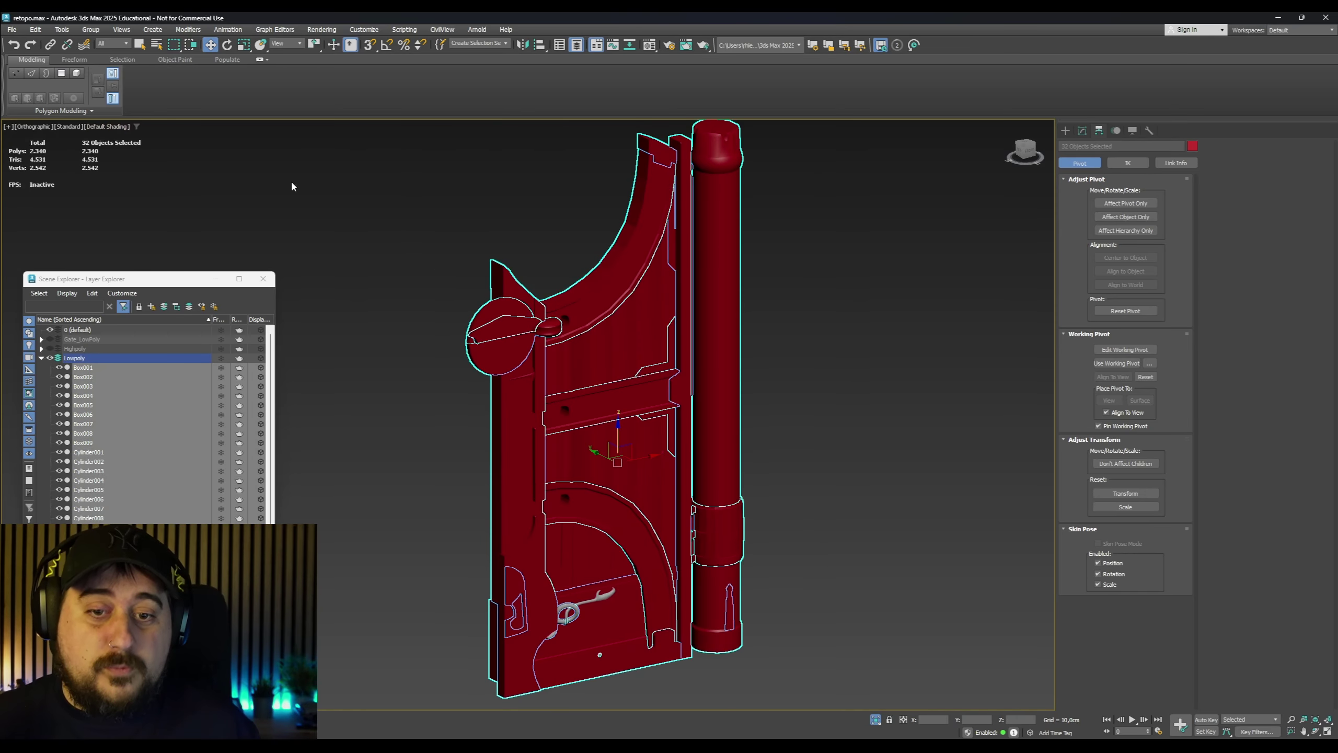
Select the low-poly pillar, examine the profile of its upper end, and turn on edged faces
alt+middle_drag(728, 223, 718, 272)
click(717, 272)
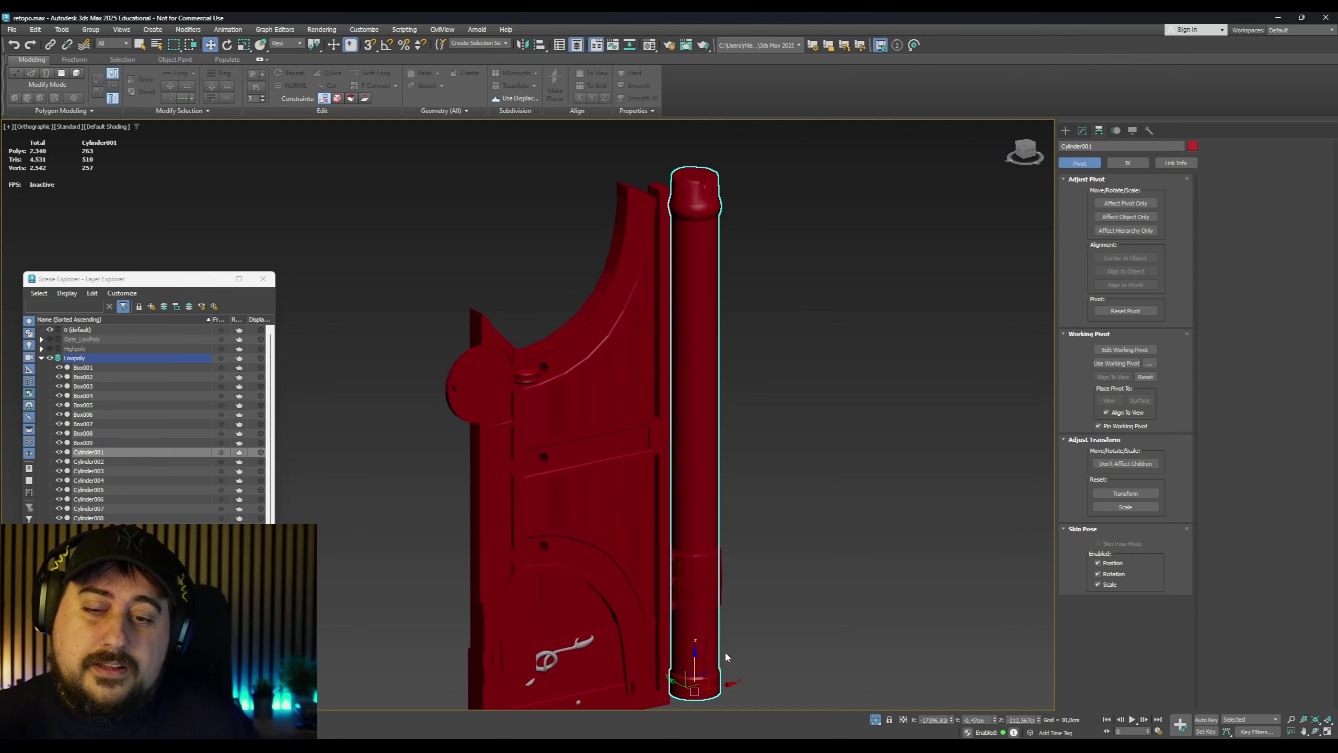
alt+middle_drag(740, 531, 712, 194)
scroll(712, 194, up, 5)
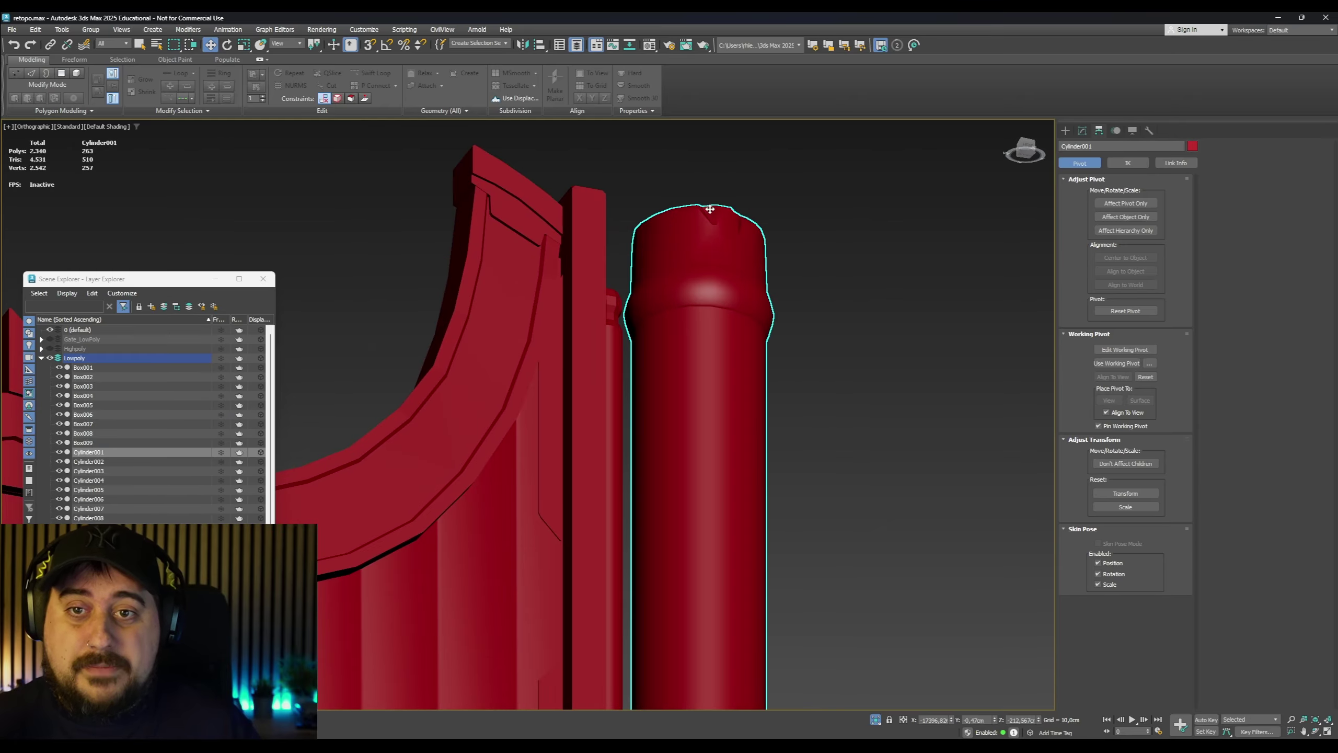
scroll(743, 230, down, 5)
key(F4)
alt+middle_drag(783, 302, 782, 402)
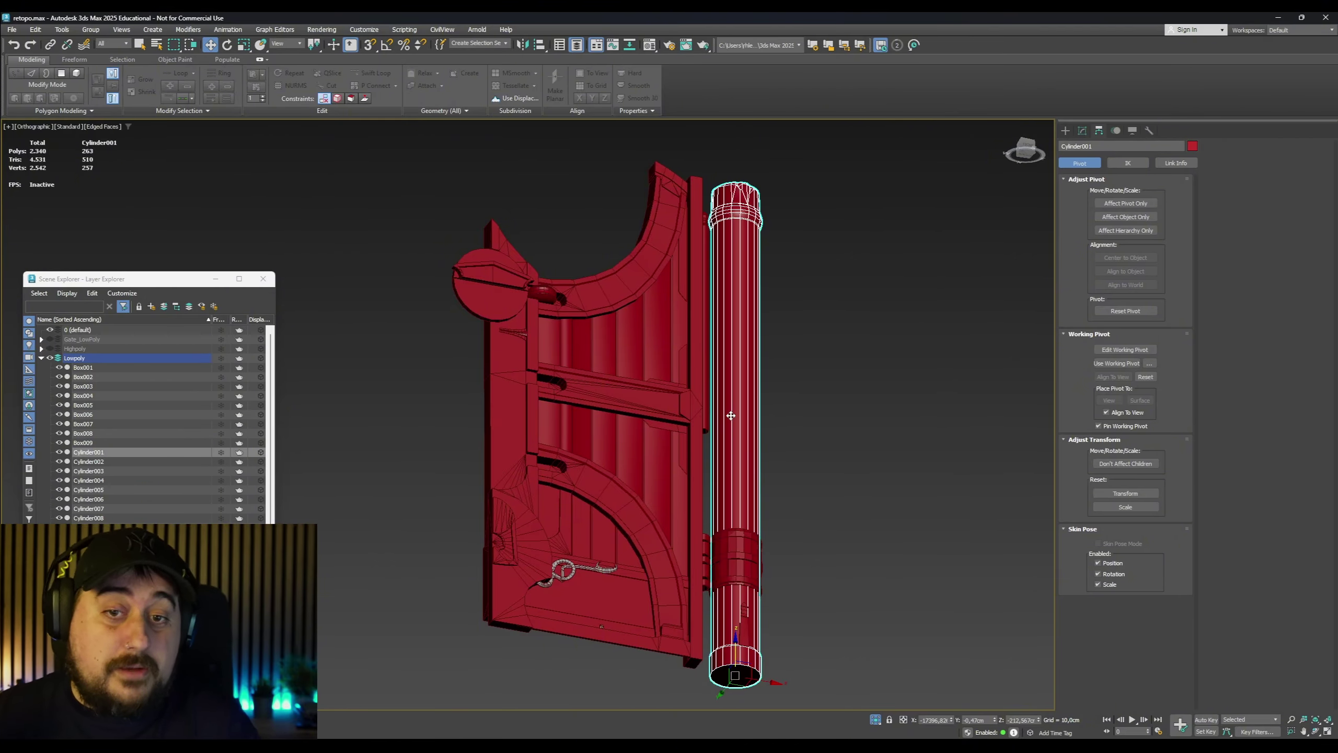
Select the low-poly curved frames, show the Highpoly layer to compare the pillar's middle band with the Lowpoly layer toggled, and hide Highpoly again
click(610, 297)
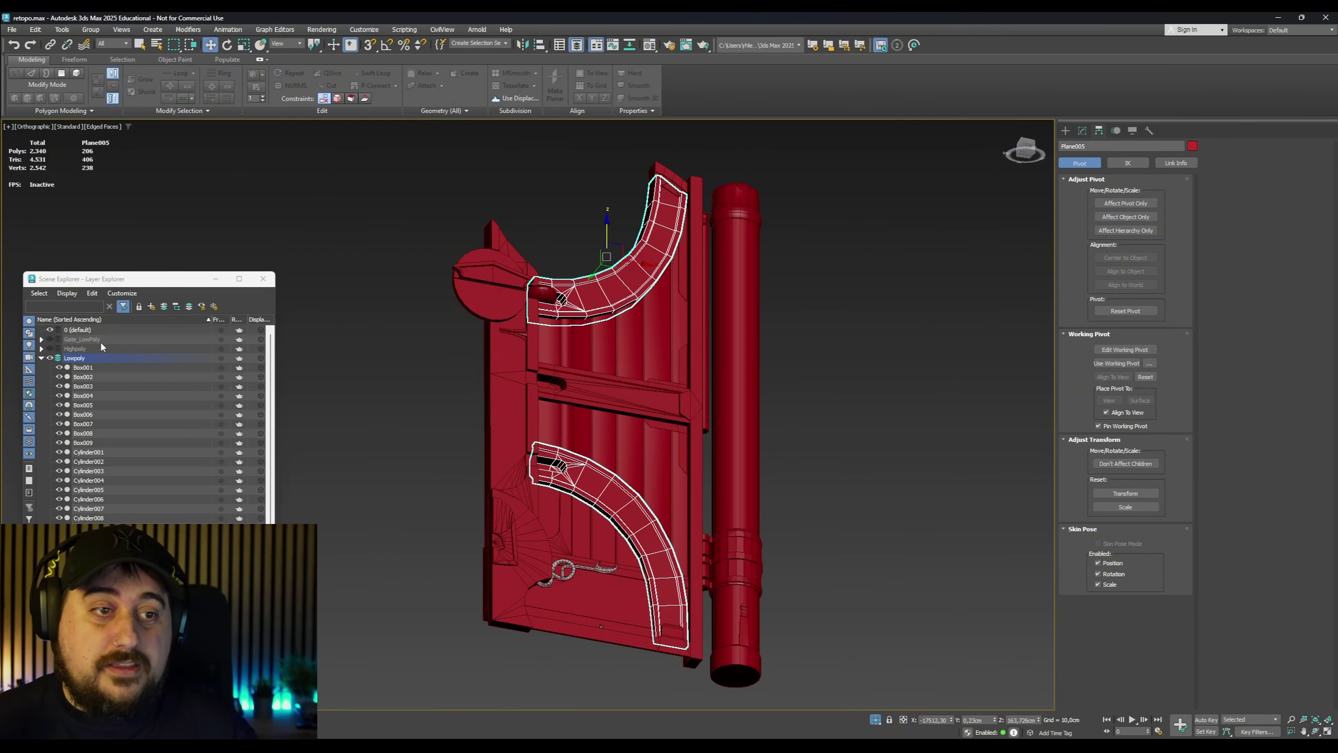
click(50, 349)
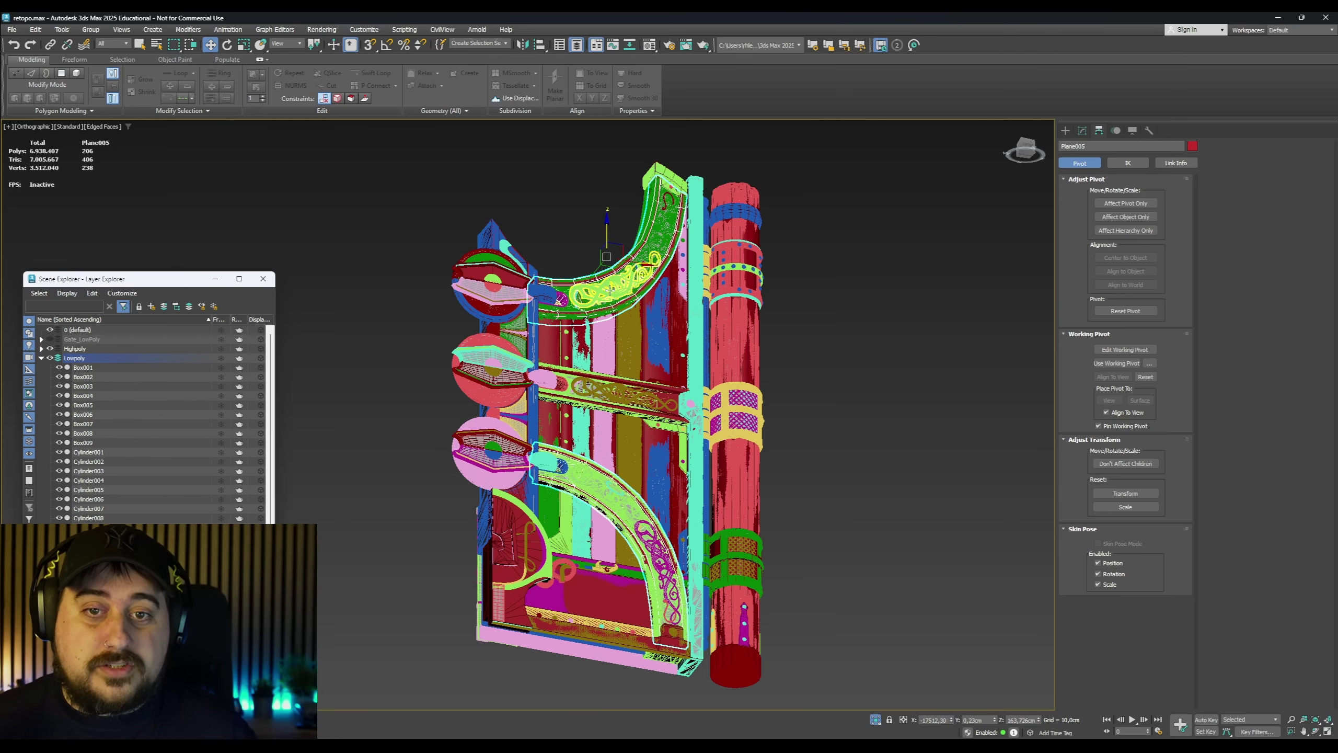
scroll(745, 400, up, 5)
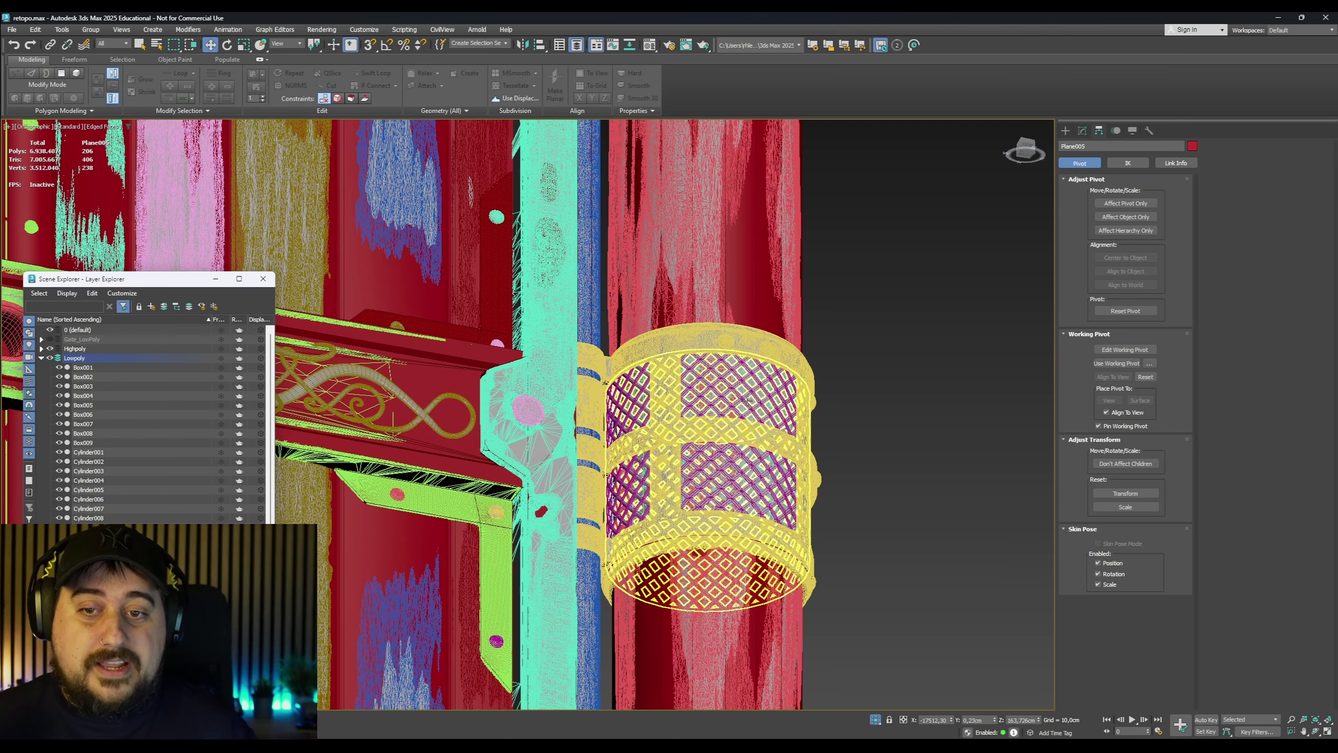
click(49, 359)
click(49, 359)
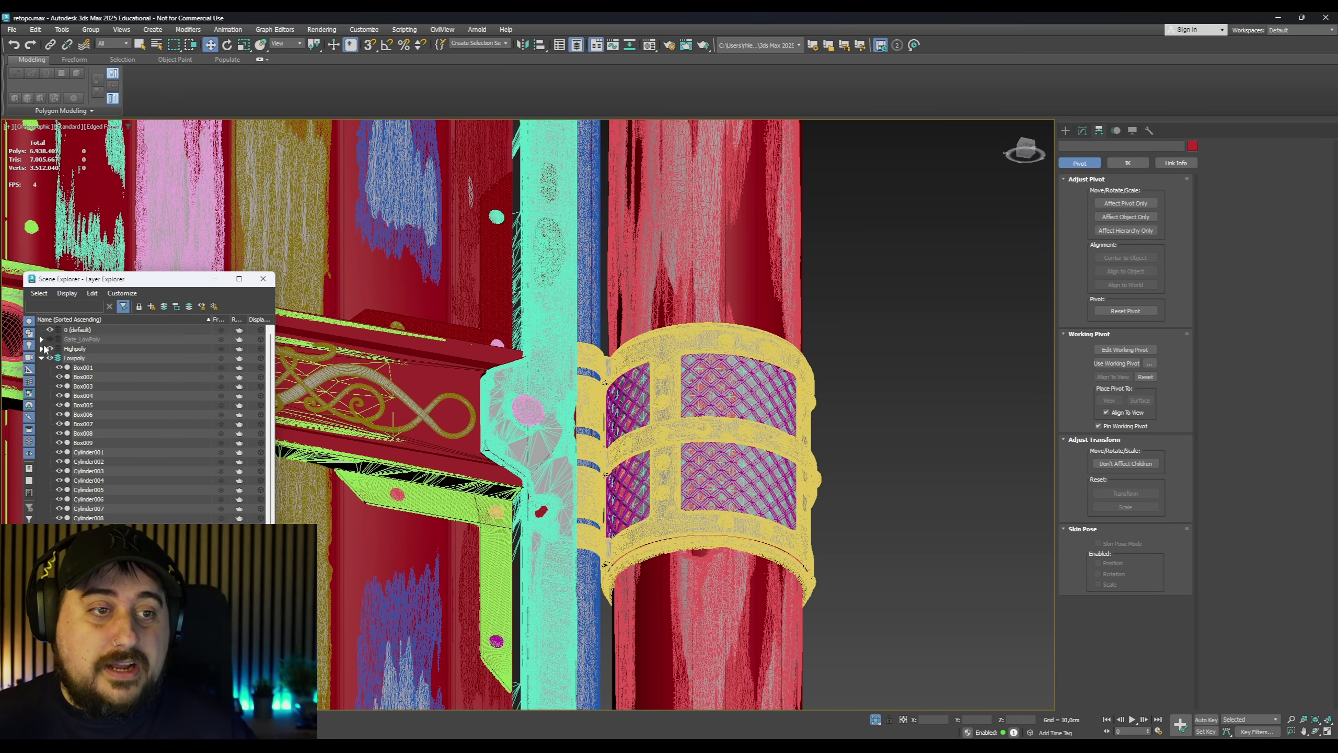
click(50, 348)
Select the lower low-poly pillar band and toggle the Highpoly layer's visibility to compare it with the detailed band
click(659, 382)
scroll(667, 337, down, 5)
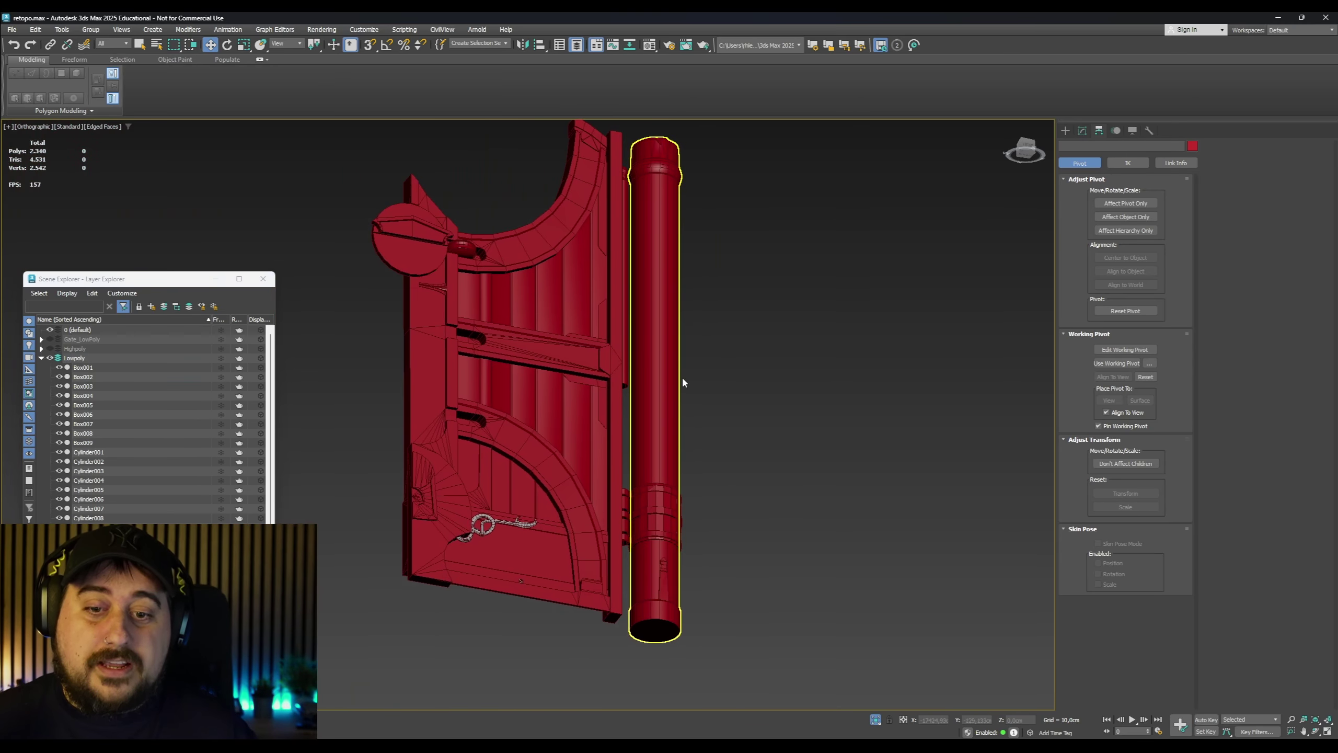
scroll(659, 558, up, 8)
click(664, 527)
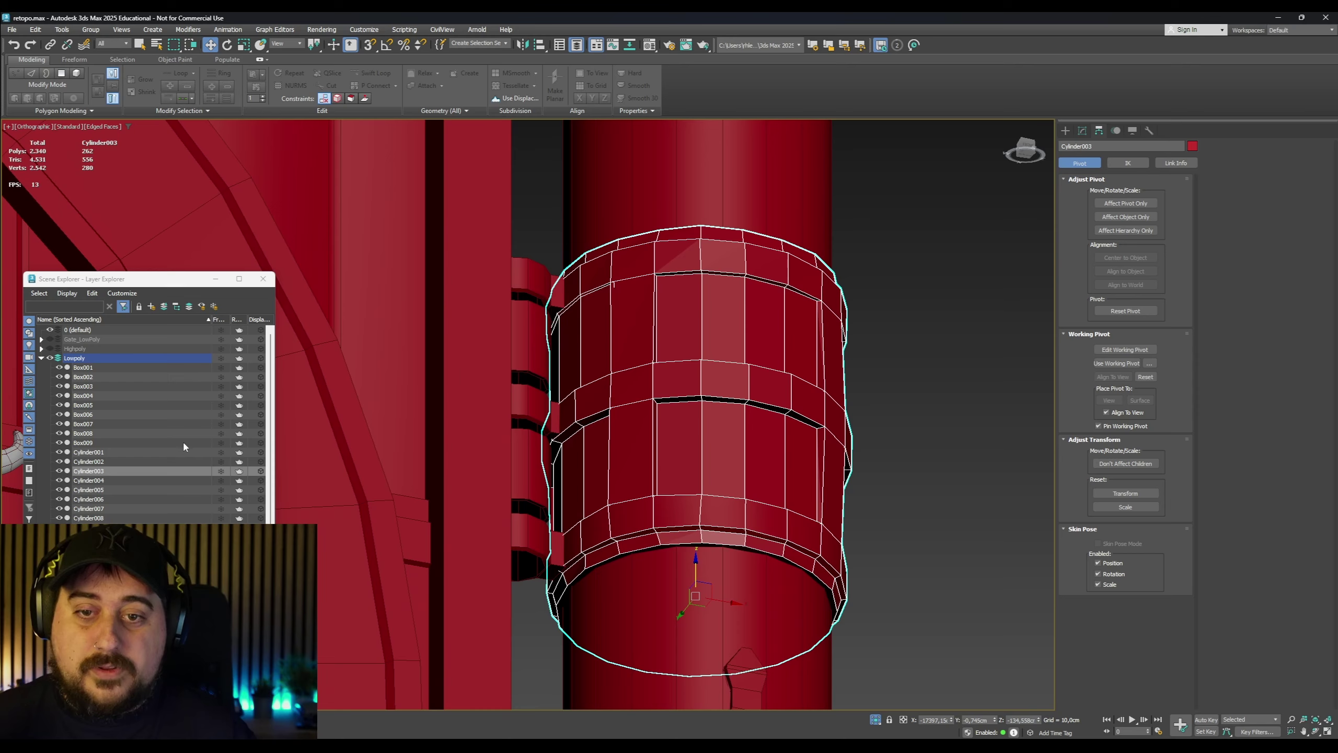
click(50, 350)
click(50, 350)
click(50, 348)
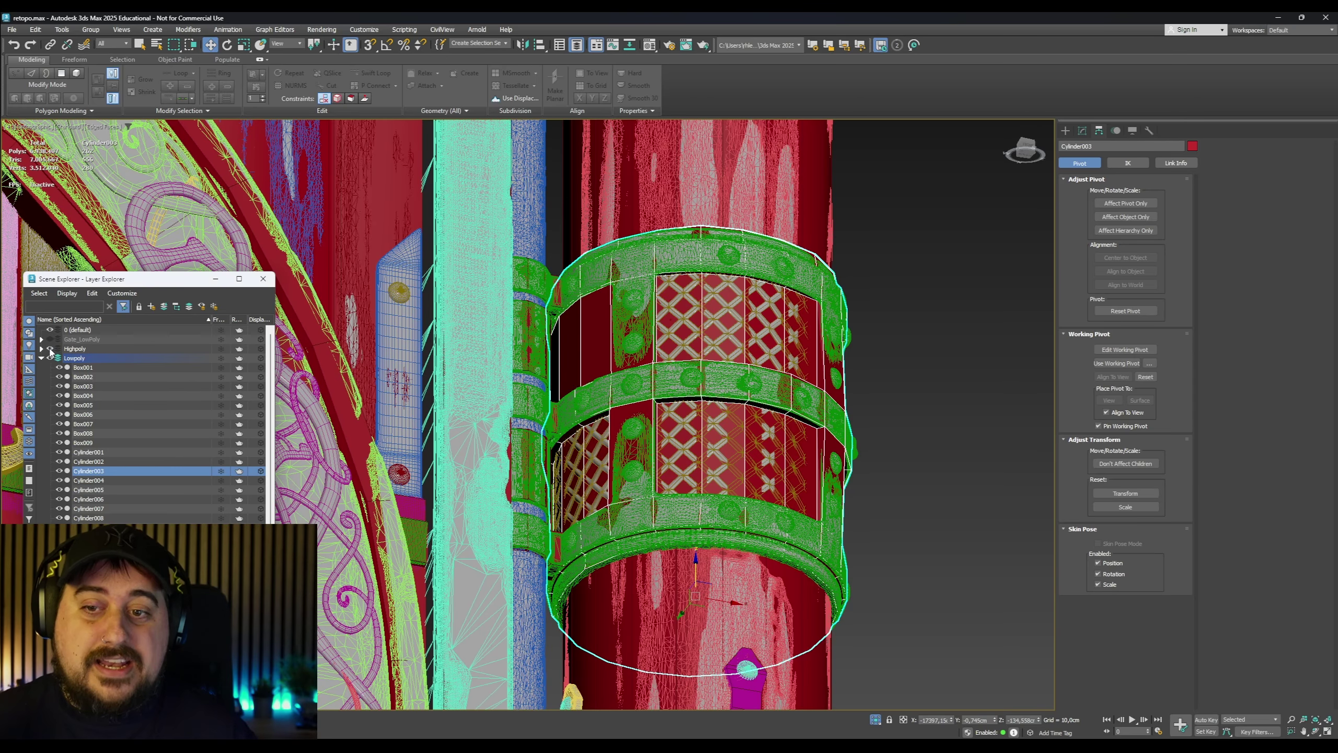
click(50, 349)
scroll(779, 351, down, 10)
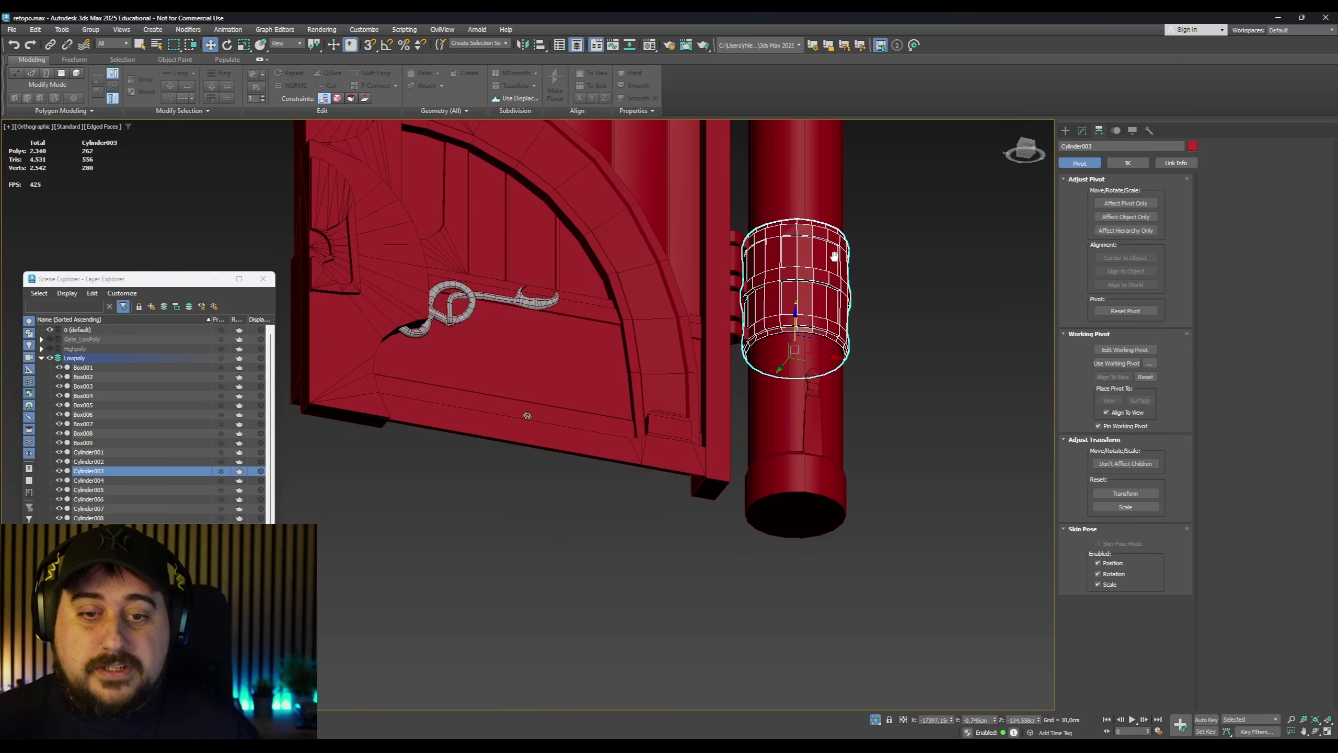
Select the low-poly pillar, hide the Lowpoly layer and show the Highpoly layer
middle_drag(752, 385, 722, 404)
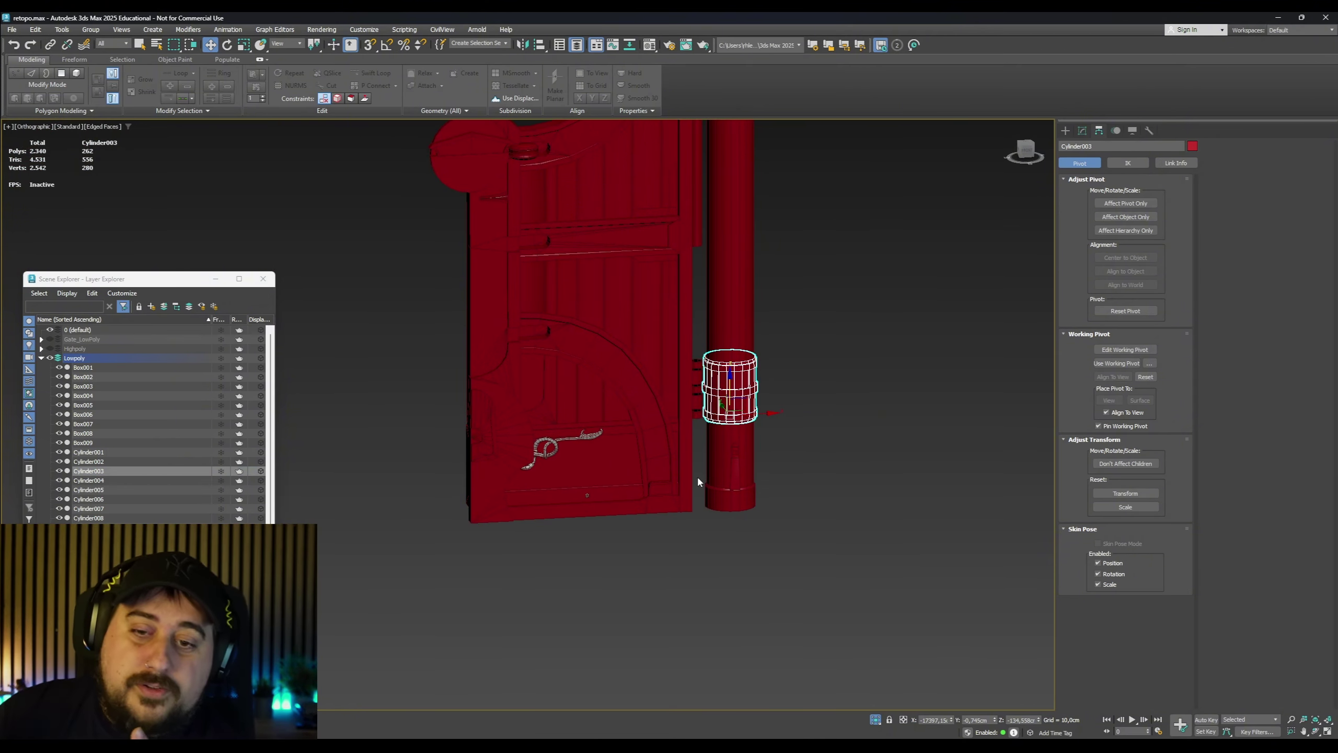
click(748, 464)
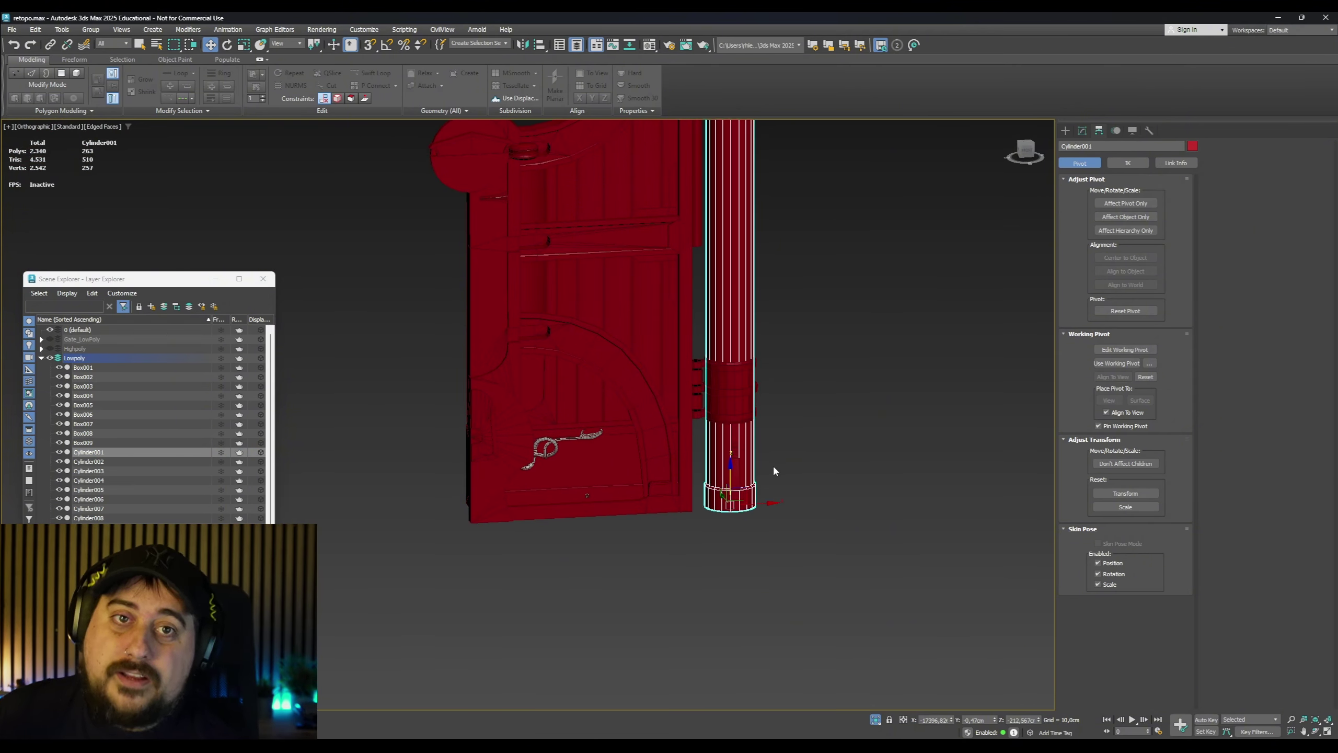
click(50, 357)
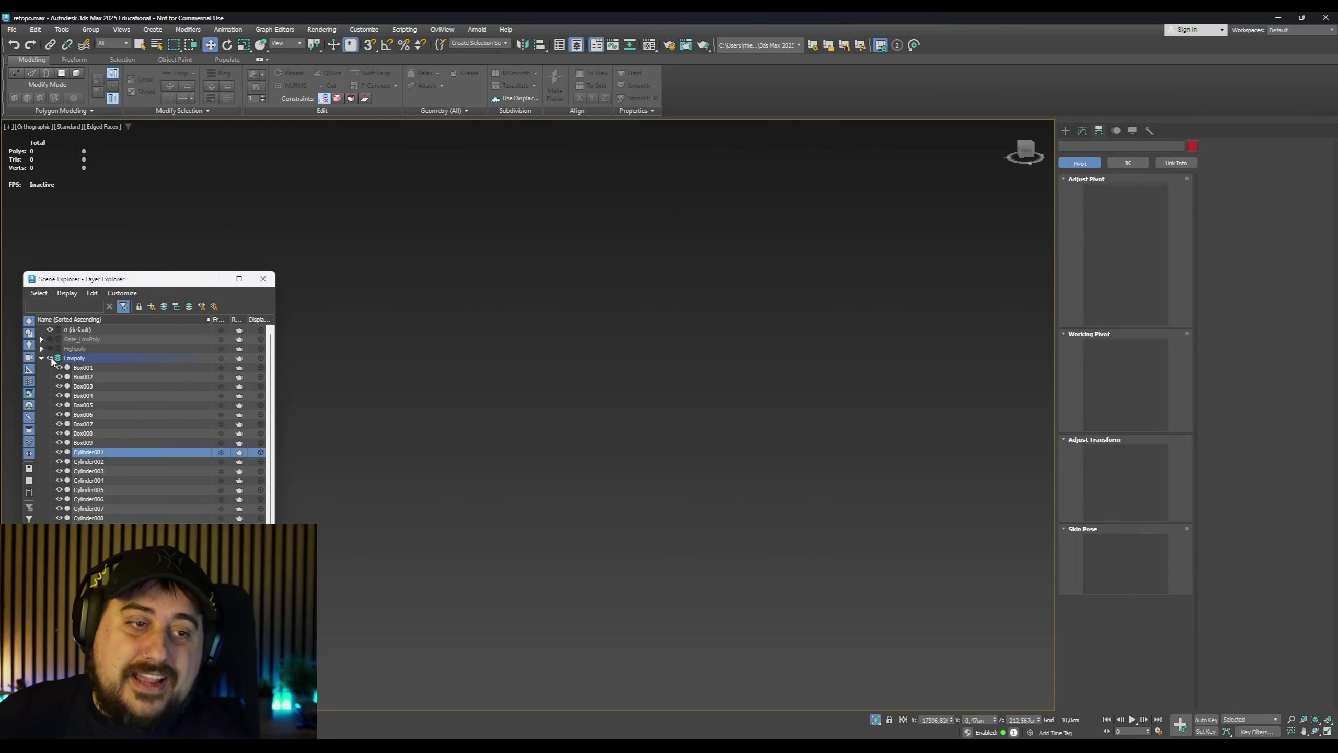
click(49, 349)
Inspect the separate high-poly pieces on the lower pillar by selecting its base ring, band frame, lattice and studs
click(729, 495)
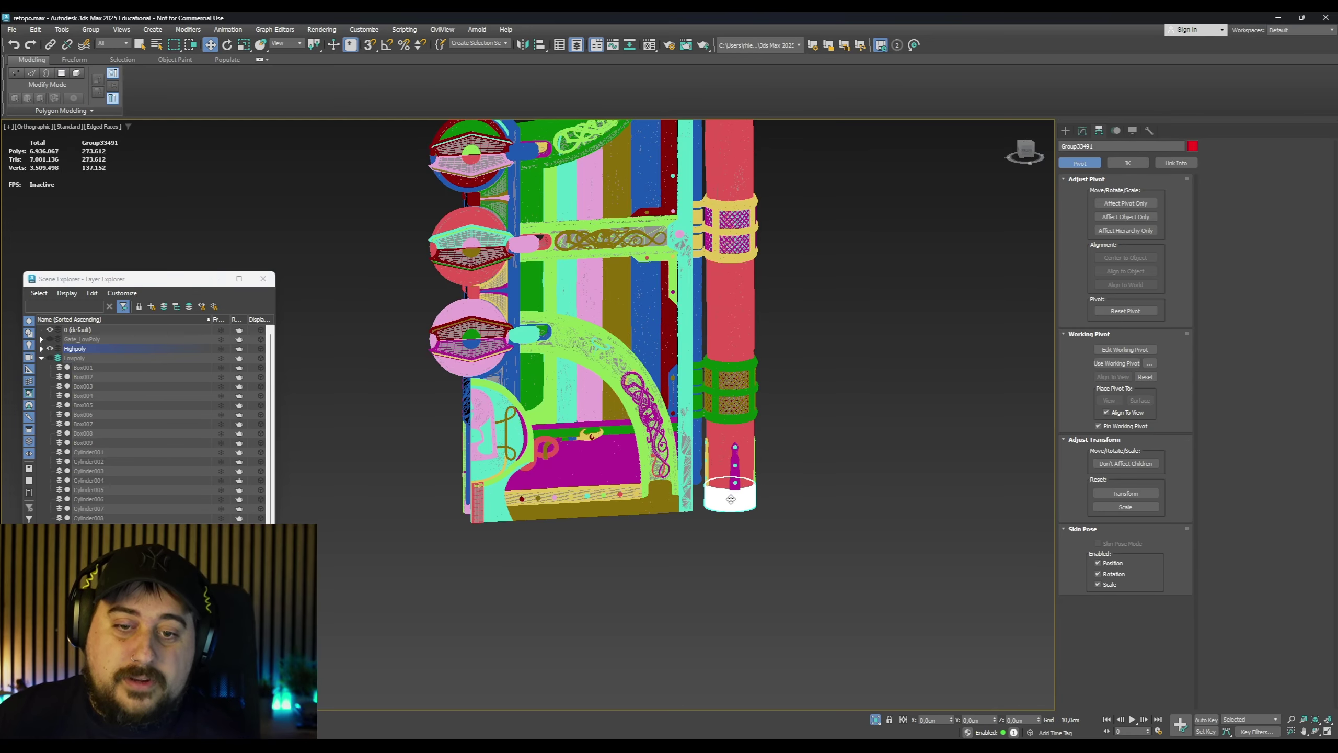
click(736, 391)
scroll(736, 391, up, 8)
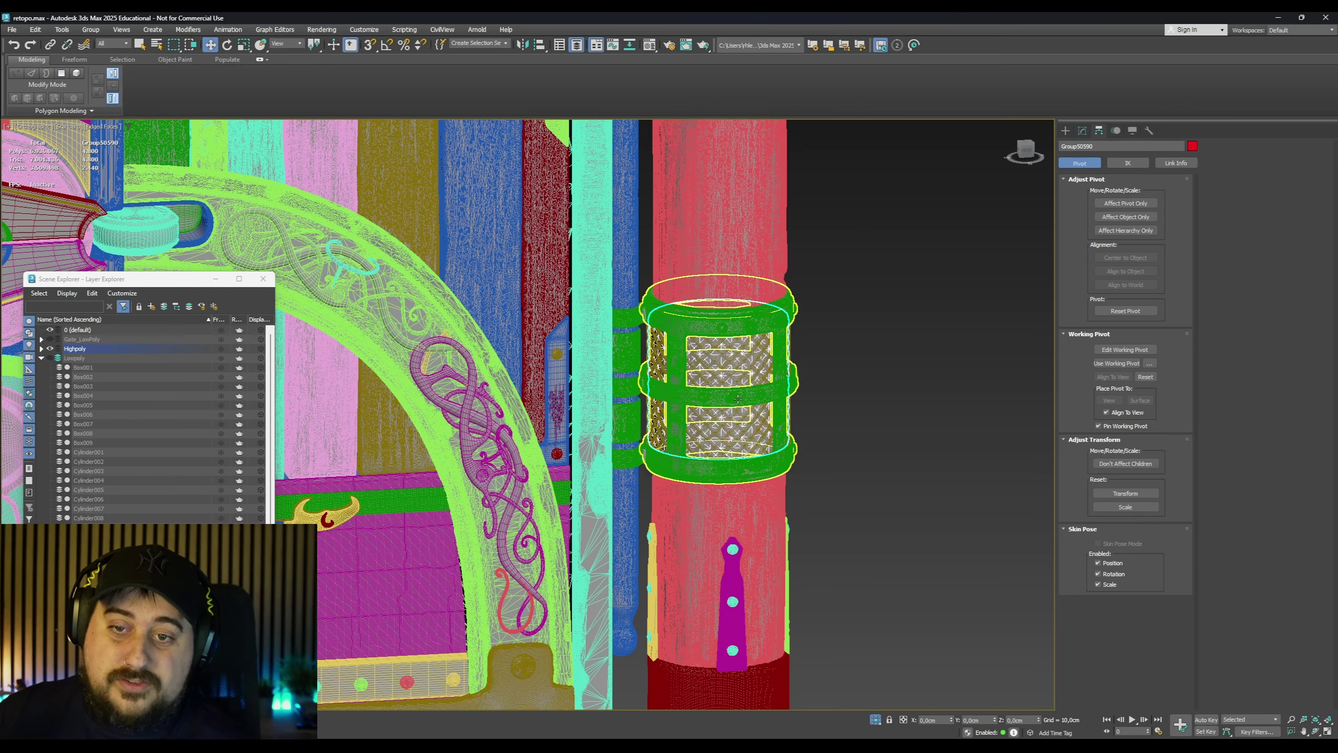
click(662, 388)
scroll(704, 433, down, 3)
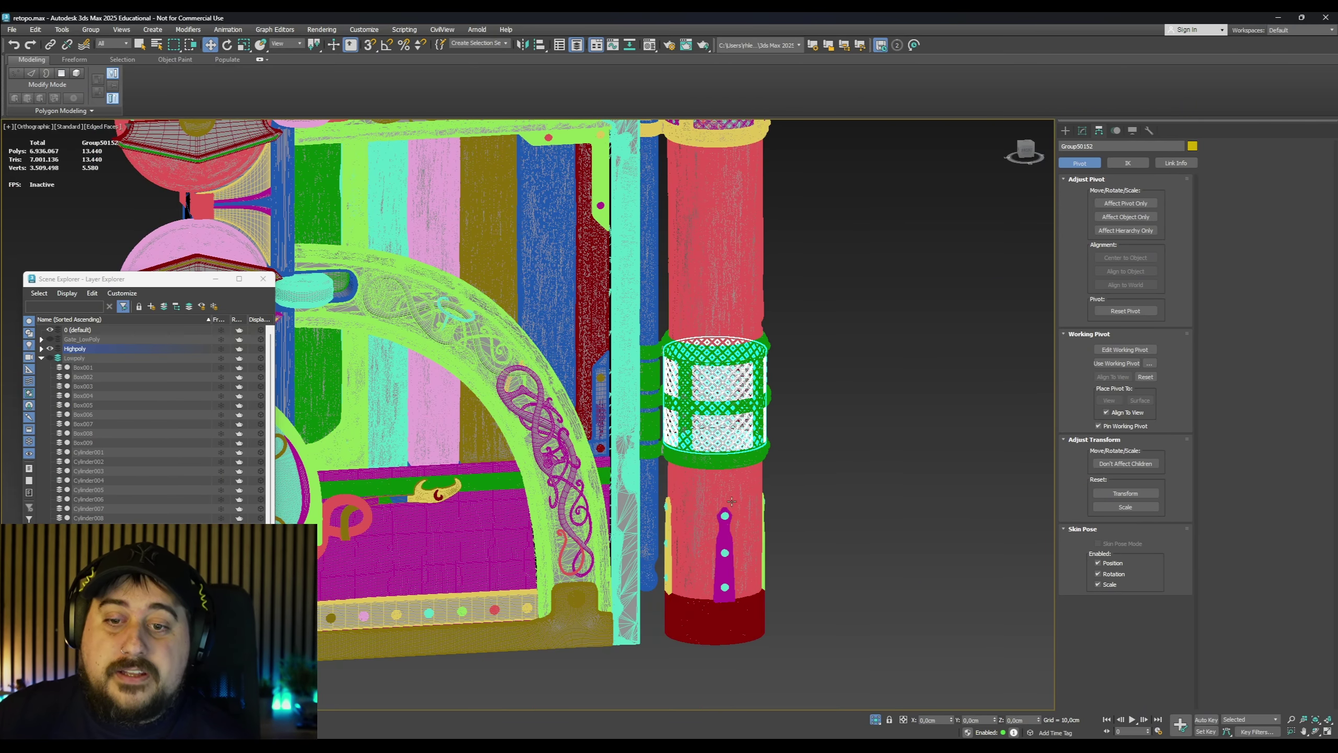
click(725, 564)
click(725, 552)
scroll(809, 497, down, 5)
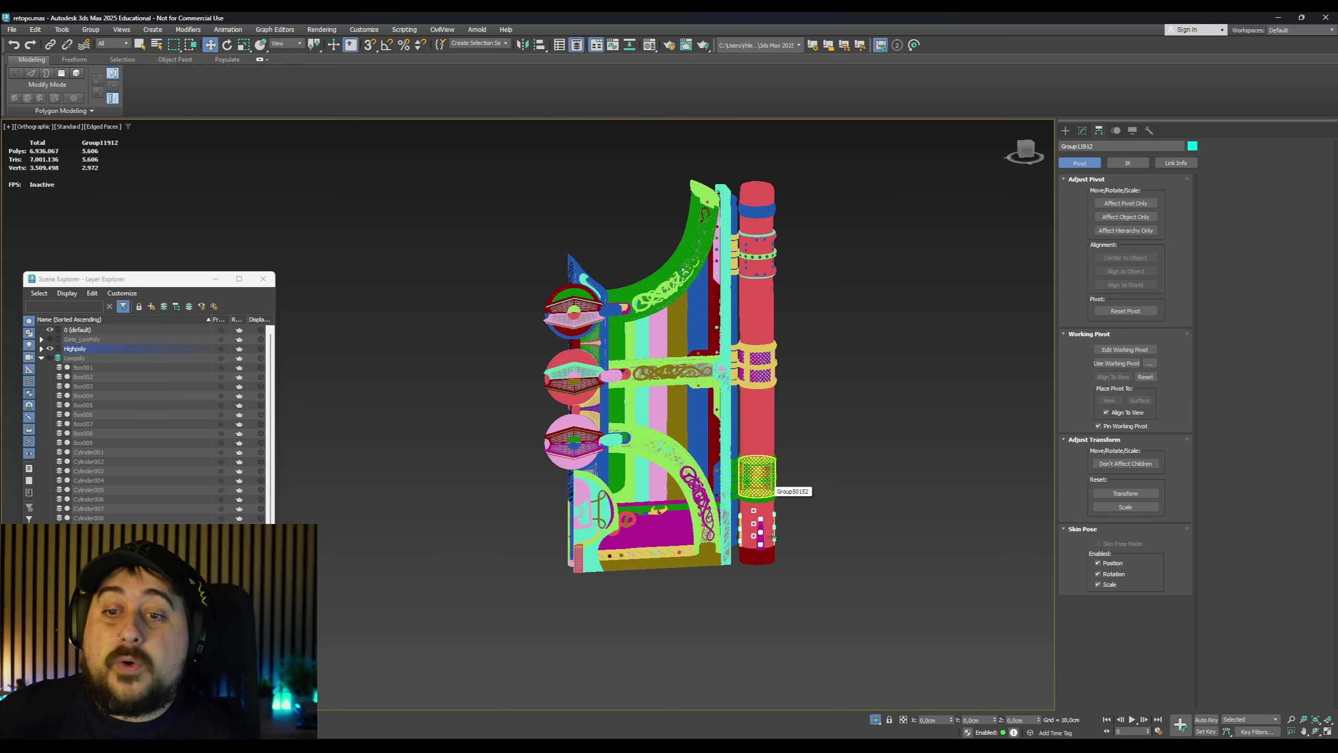
Select the high-poly pillar's shaft together with its base and top rings, and turn off edged faces
scroll(761, 557, up, 3)
click(761, 557)
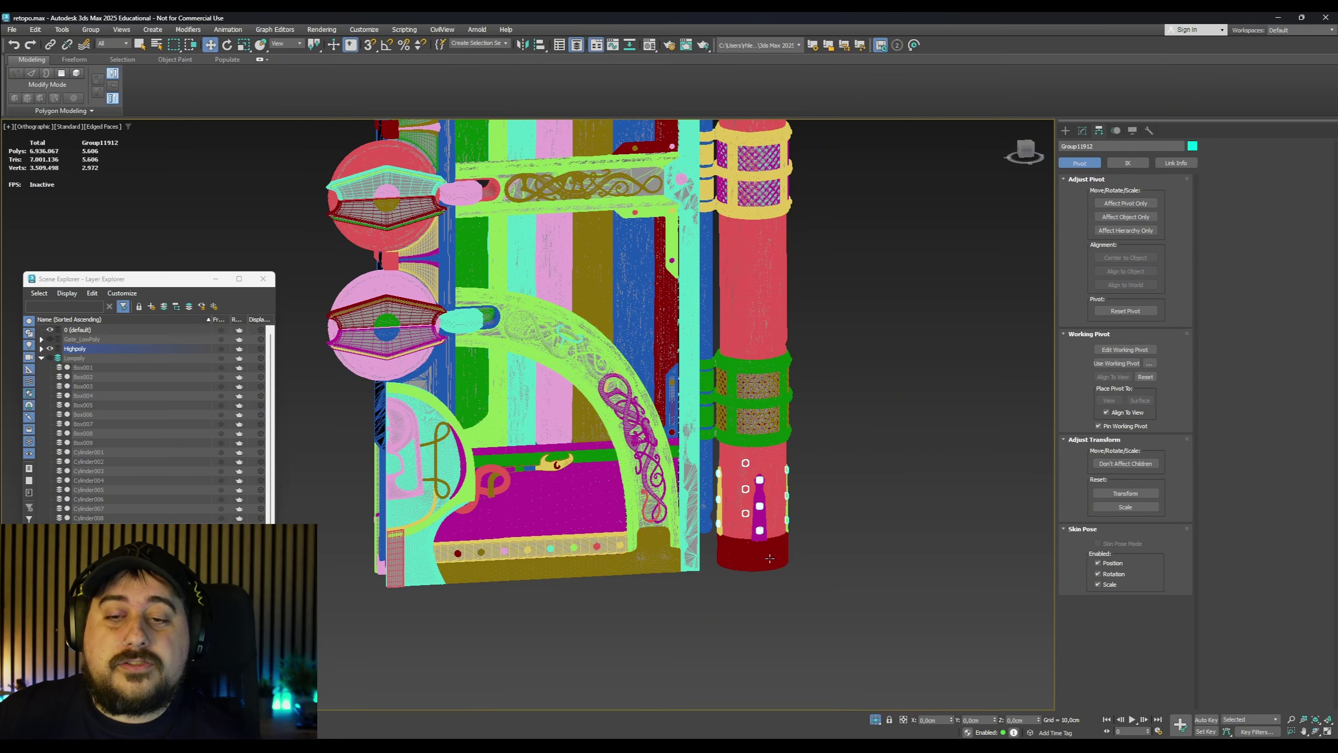
alt+middle_drag(762, 557, 769, 590)
ctrl+click(779, 526)
middle_drag(815, 501, 809, 563)
ctrl+click(742, 216)
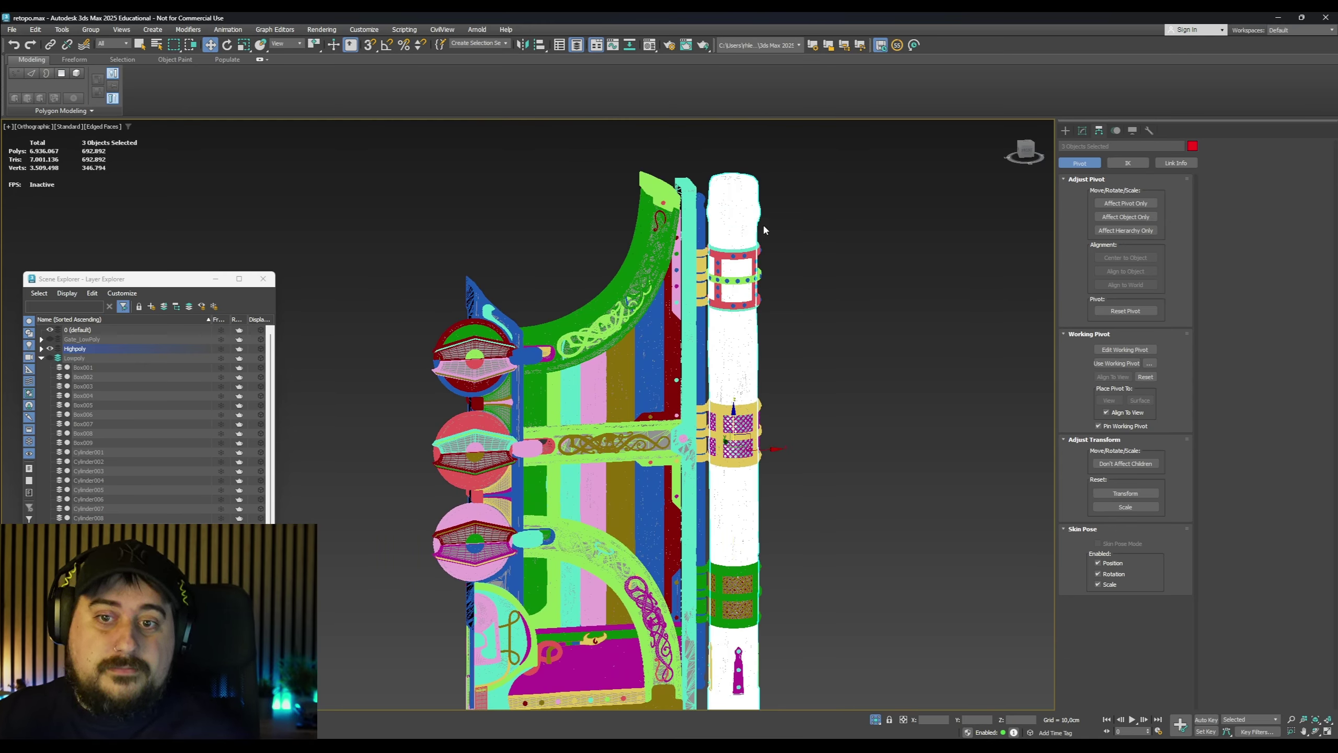
key(F4)
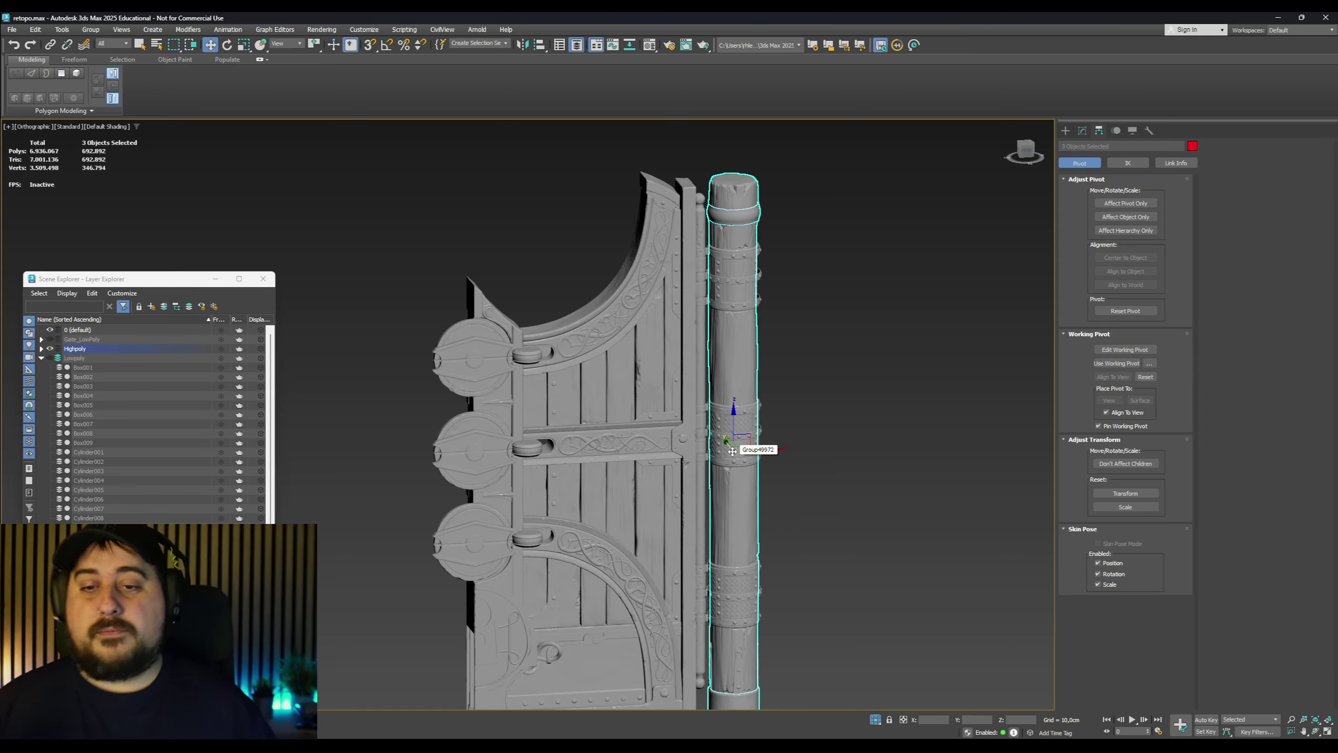
Examine the lower high-poly pillar band by selecting its frame and lattice together, and one rivet on its middle strip
scroll(737, 614, up, 5)
click(738, 635)
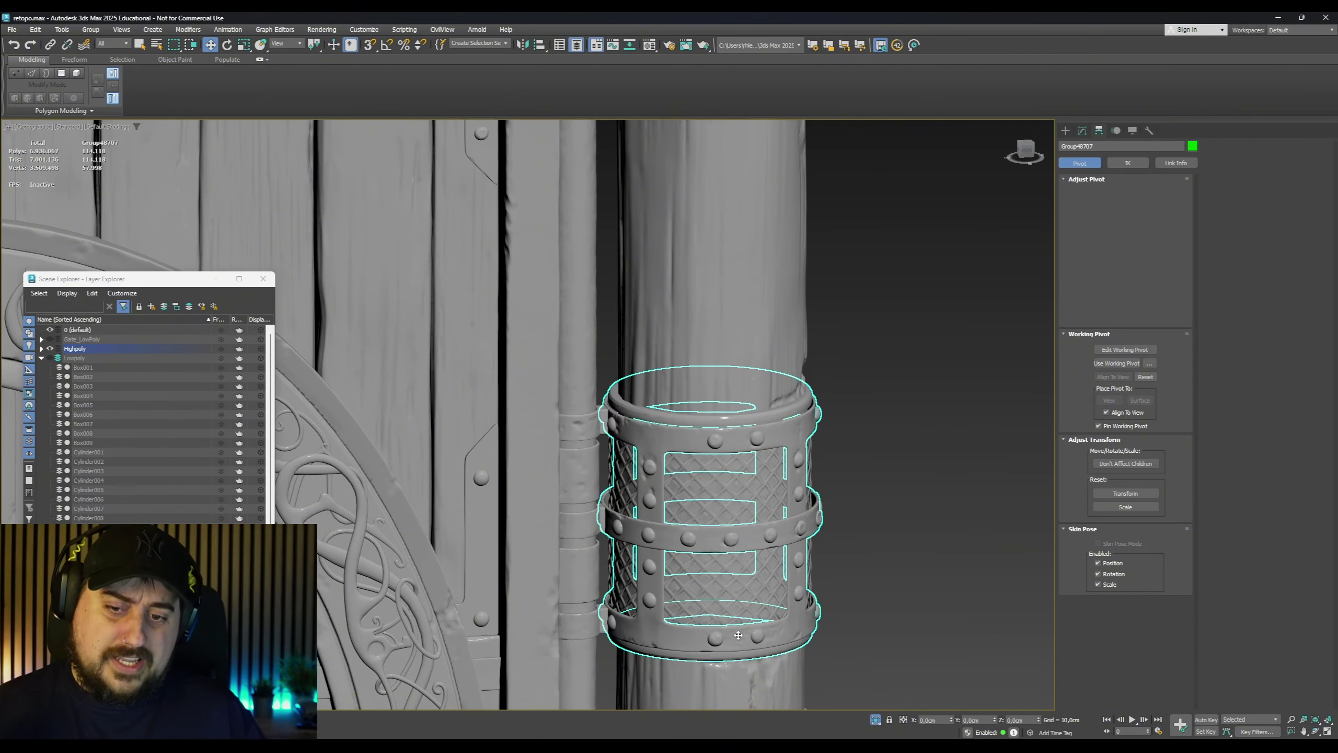
ctrl+click(724, 578)
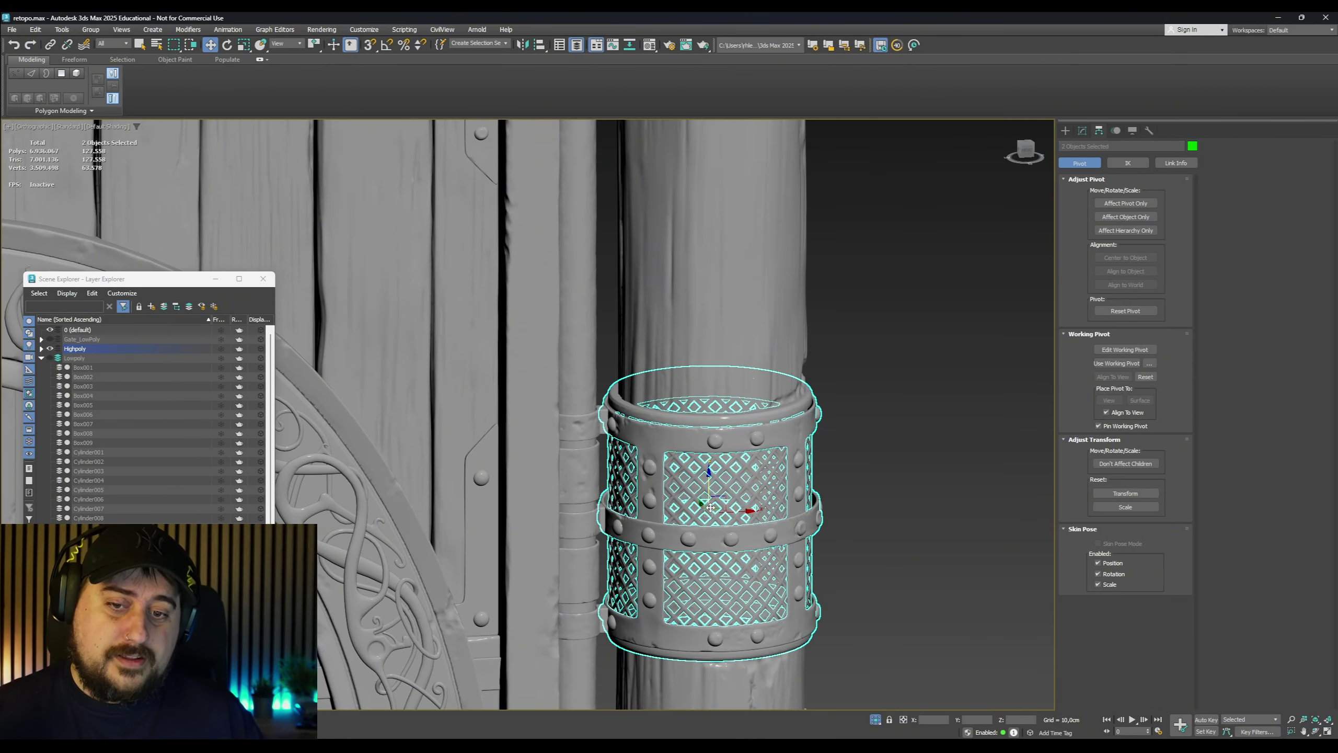
click(820, 510)
alt+middle_drag(820, 510, 851, 515)
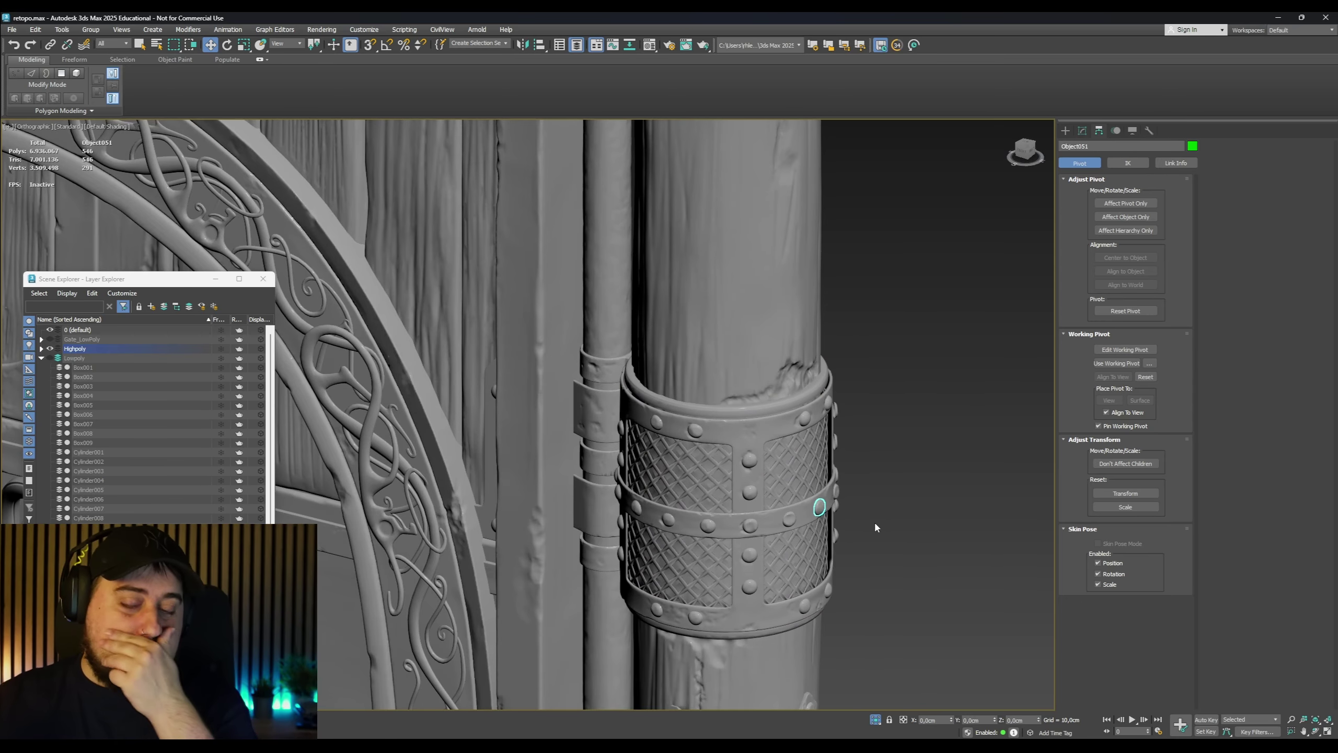
alt+middle_drag(823, 501, 860, 504)
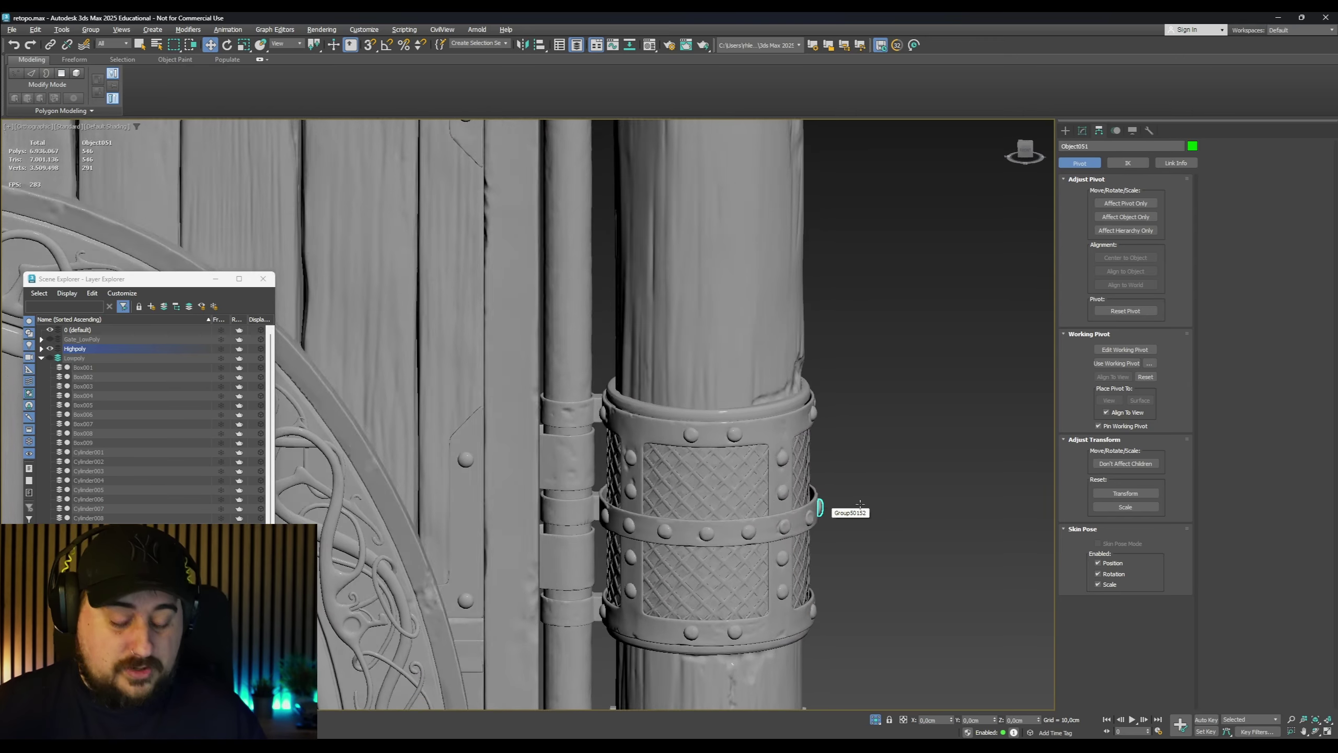
Show the Lowpoly layer and hide the Highpoly layer so only the low-poly gate is displayed
scroll(883, 510, down, 5)
middle_drag(873, 410, 863, 286)
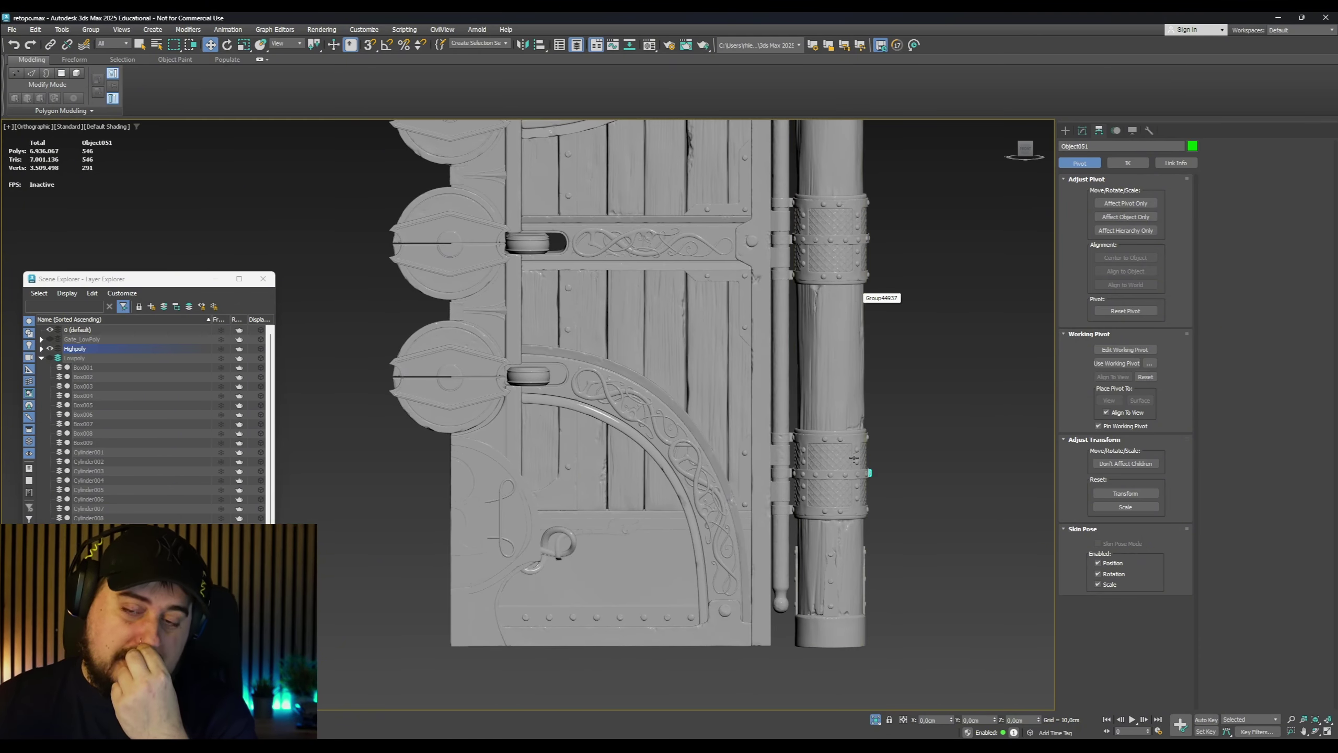
click(50, 358)
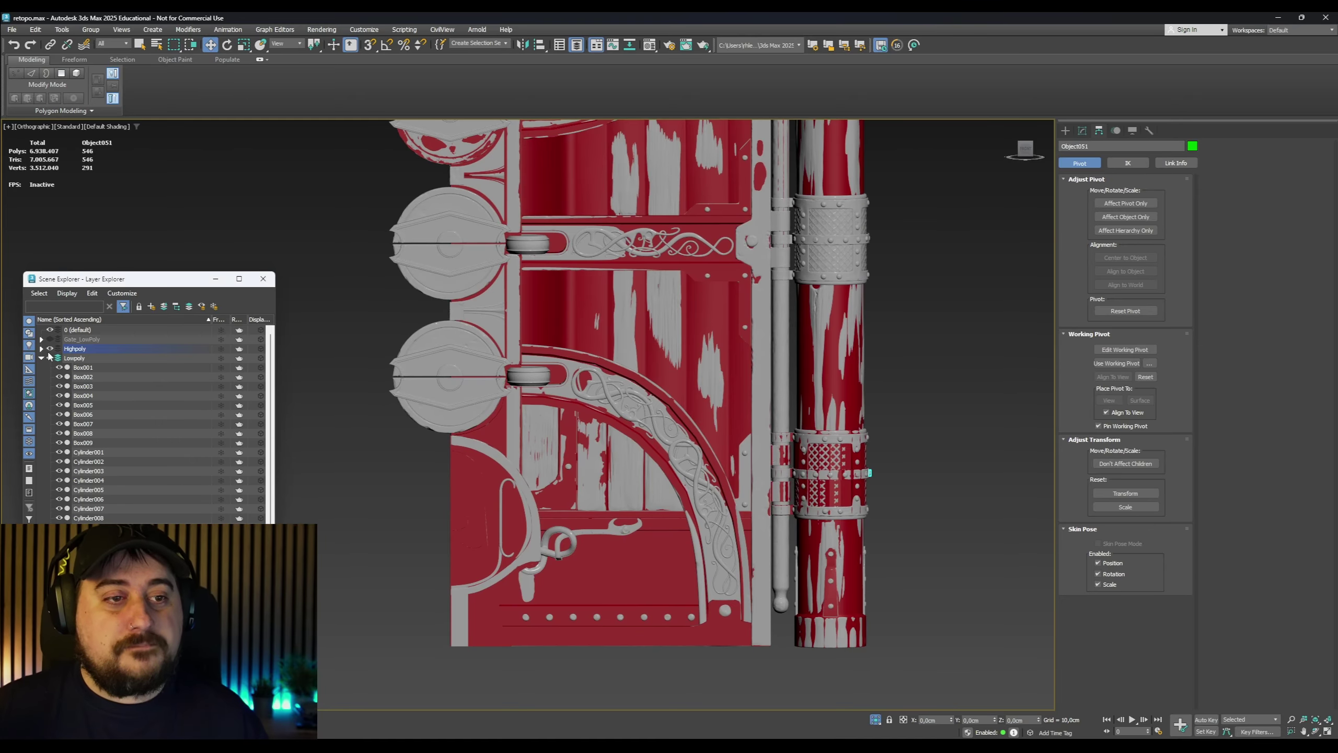
click(50, 350)
alt+middle_drag(772, 484, 792, 481)
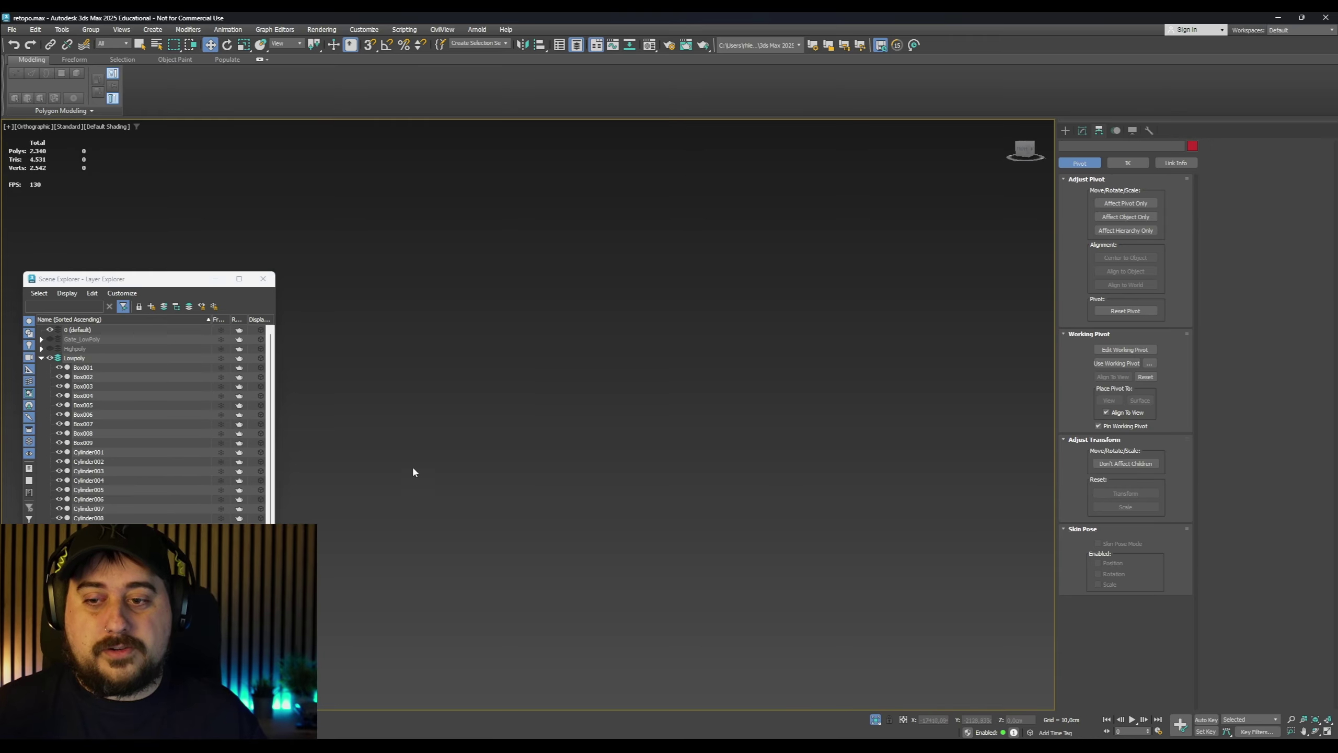
scroll(413, 468, down, 3)
scroll(1053, 440, up, 6)
scroll(936, 429, up, 5)
Select the low-poly band around the lower pillar and turn on edged faces to inspect its wireframe
click(942, 438)
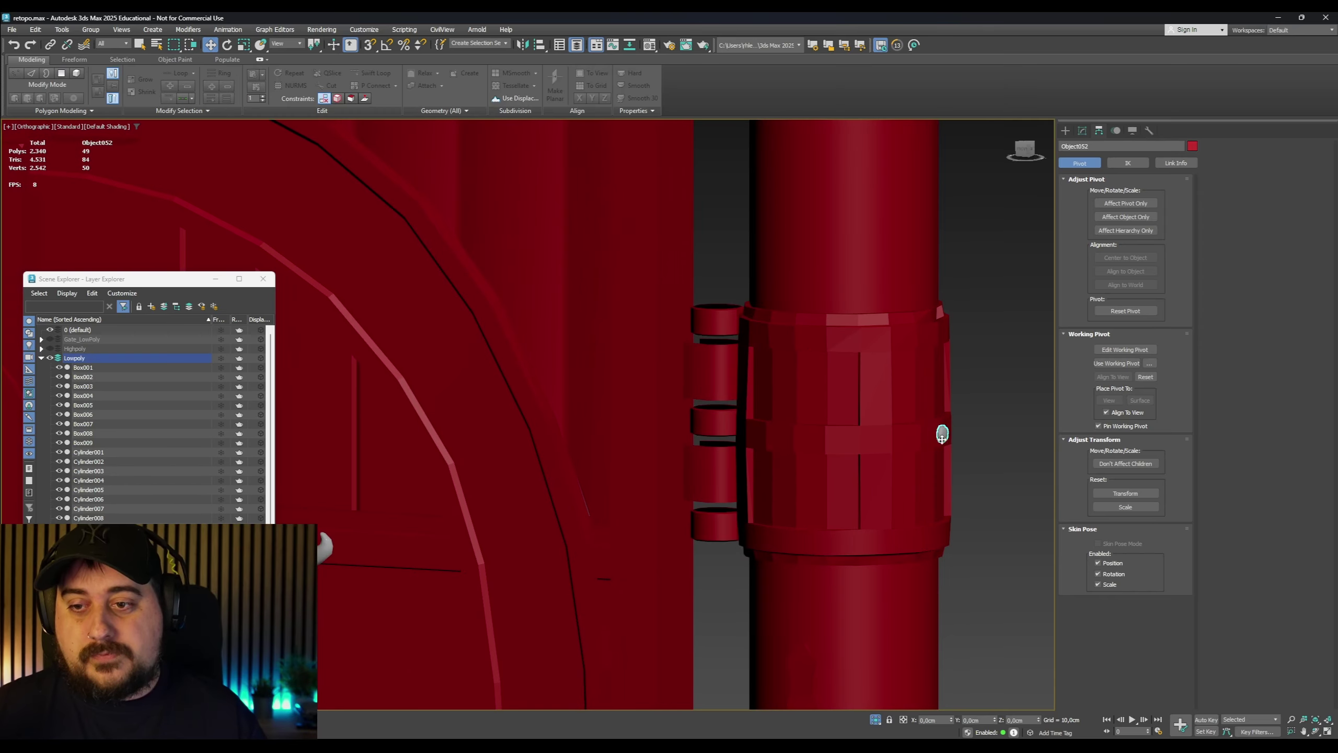
alt+middle_drag(942, 439, 880, 481)
click(932, 355)
middle_drag(915, 351, 886, 364)
key(F4)
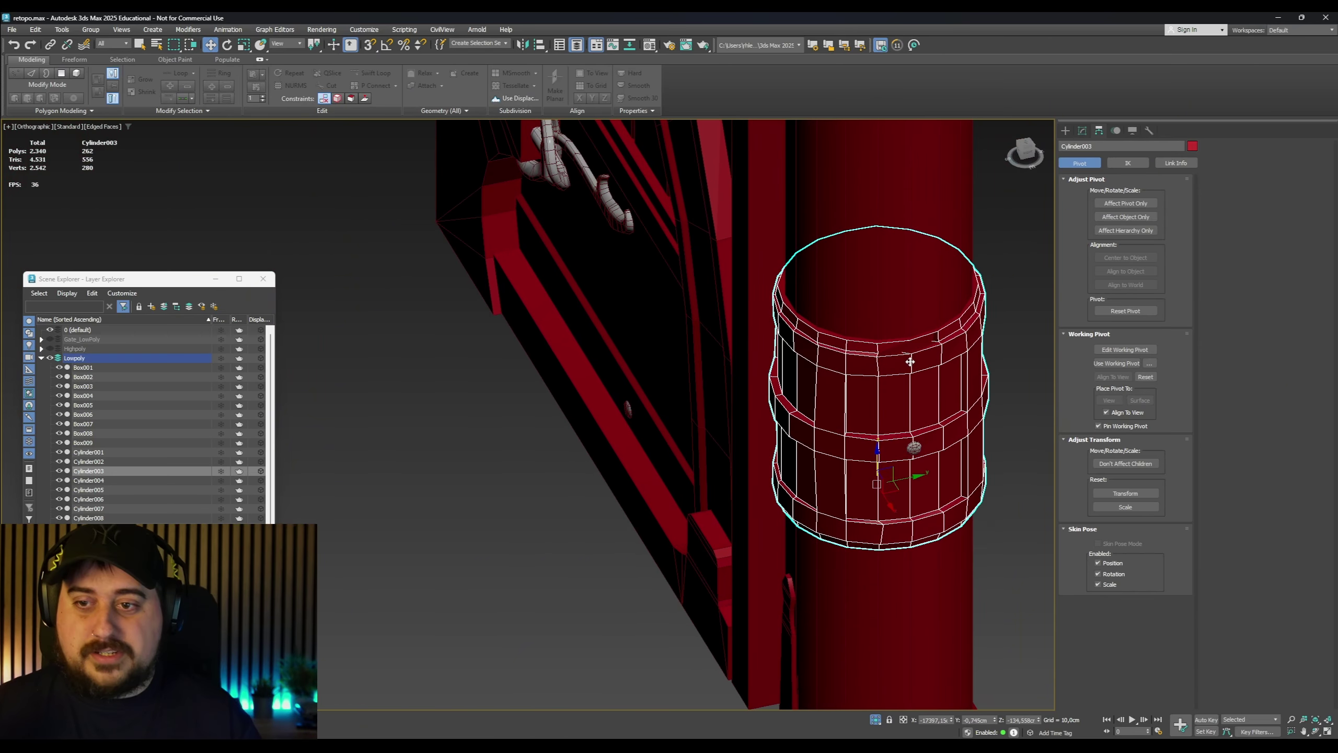
scroll(914, 360, up, 5)
Check the band's vertices in its Edit Poly modifier and isolate the band around its upper rim
click(1083, 130)
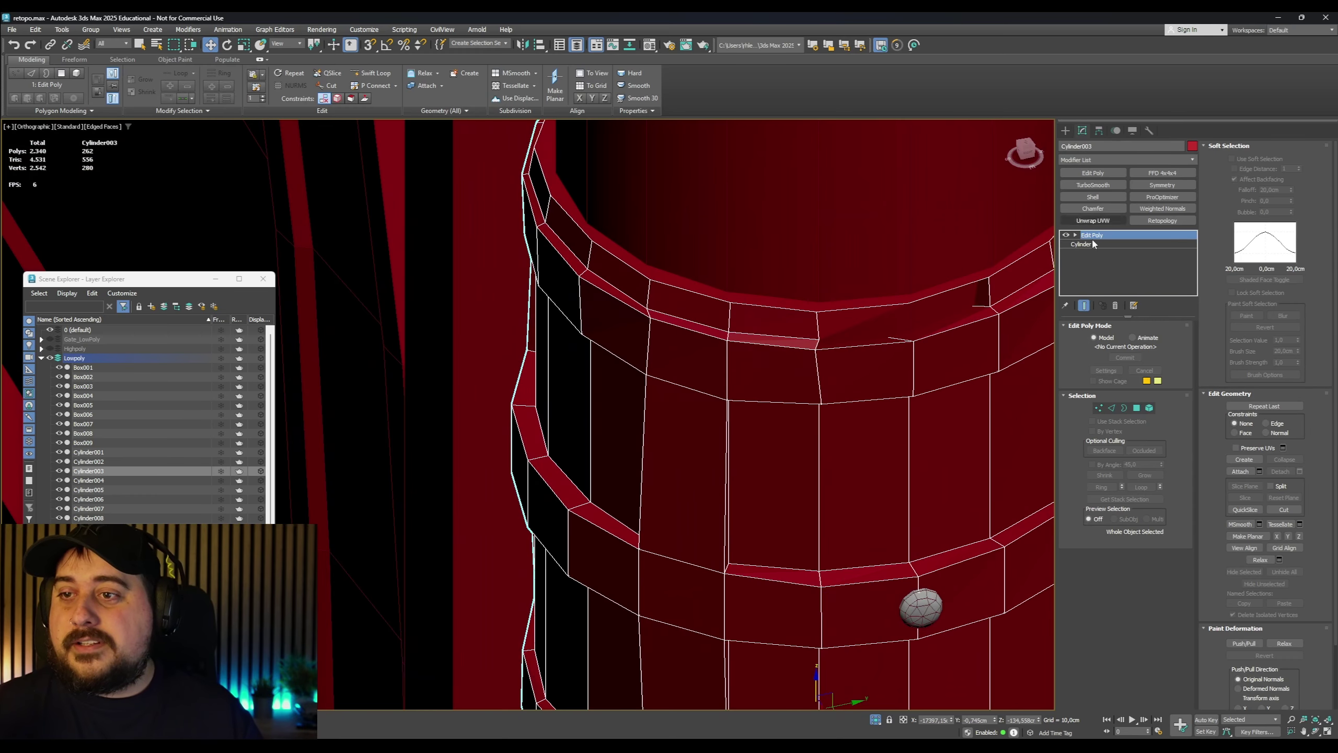
click(1099, 408)
scroll(870, 325, down, 4)
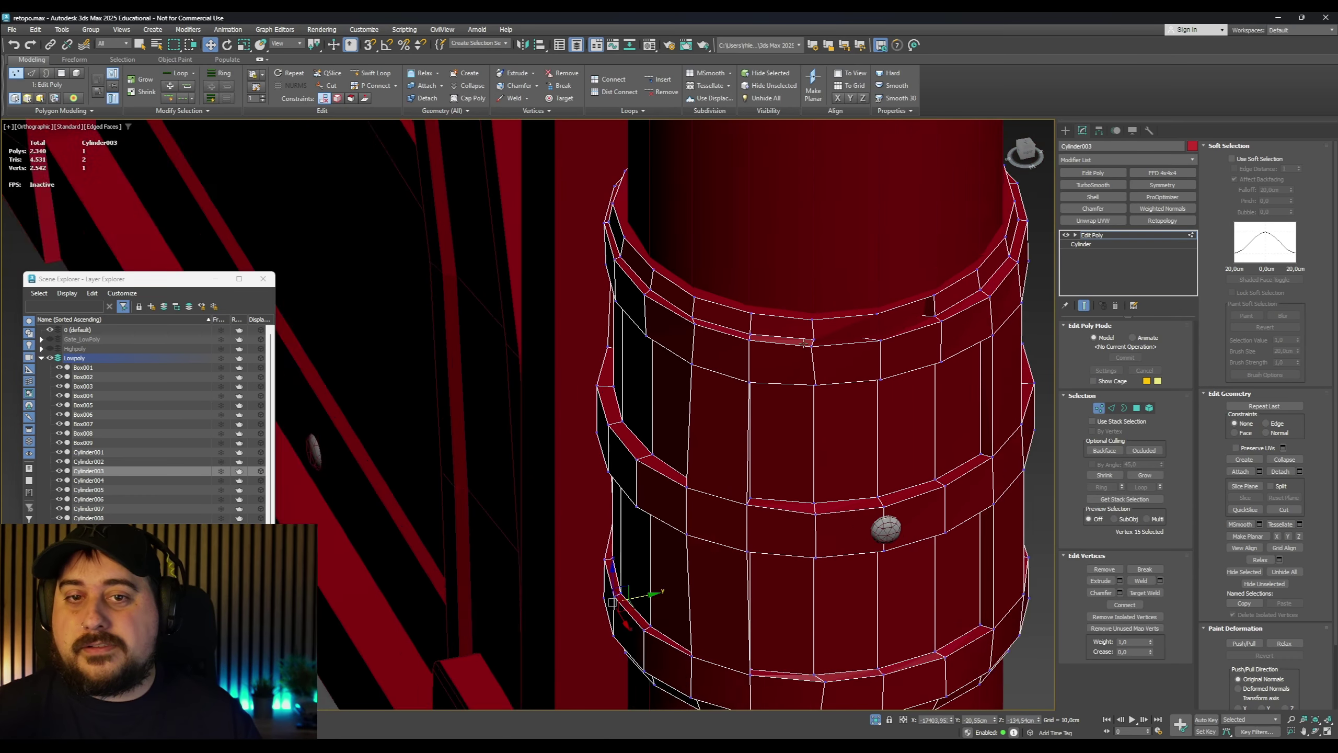
click(1088, 233)
right_click(816, 383)
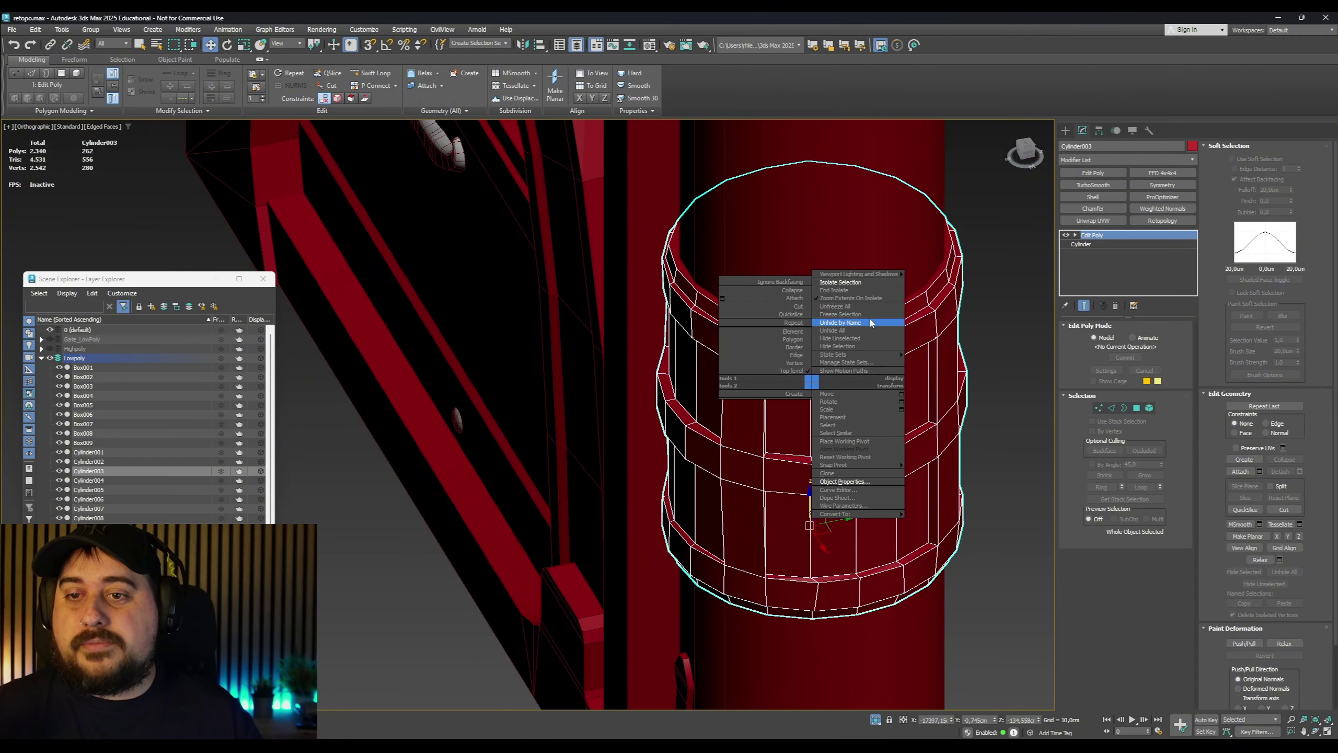
click(850, 291)
scroll(540, 365, up, 4)
mouse_move(540, 365)
alt+middle_down()
mouse_move(552, 359)
mouse_move(536, 363)
alt+middle_up()
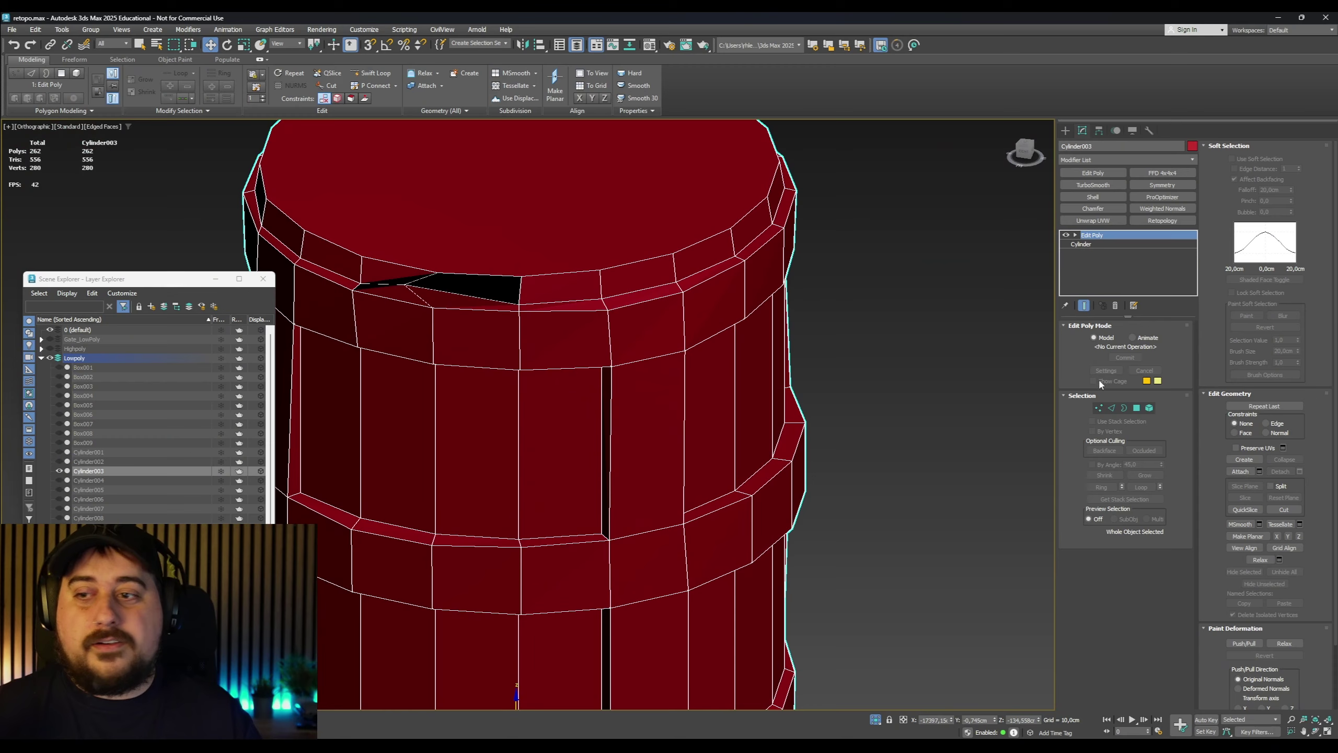
Select the four distorted polygons on the band's upper rim and delete them
click(1136, 407)
click(475, 287)
ctrl+click(407, 279)
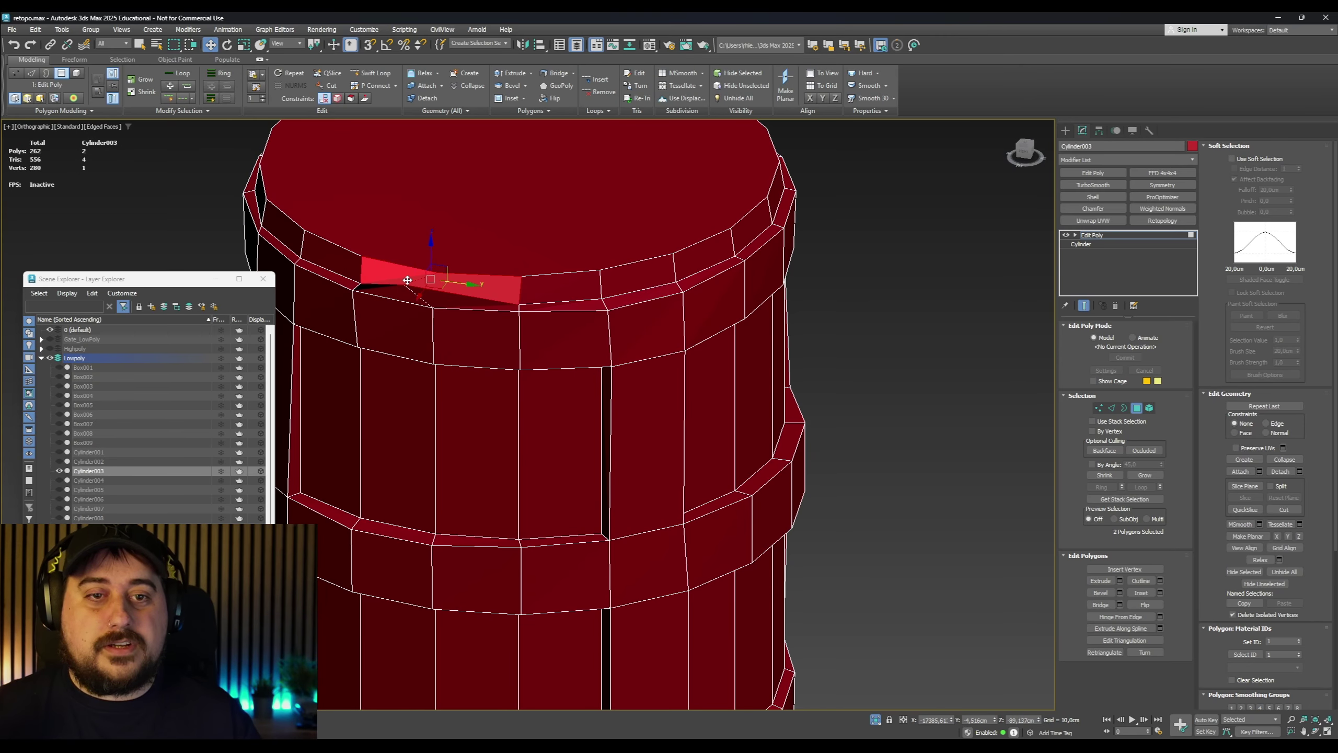
alt+middle_drag(429, 288, 431, 306)
ctrl+click(431, 308)
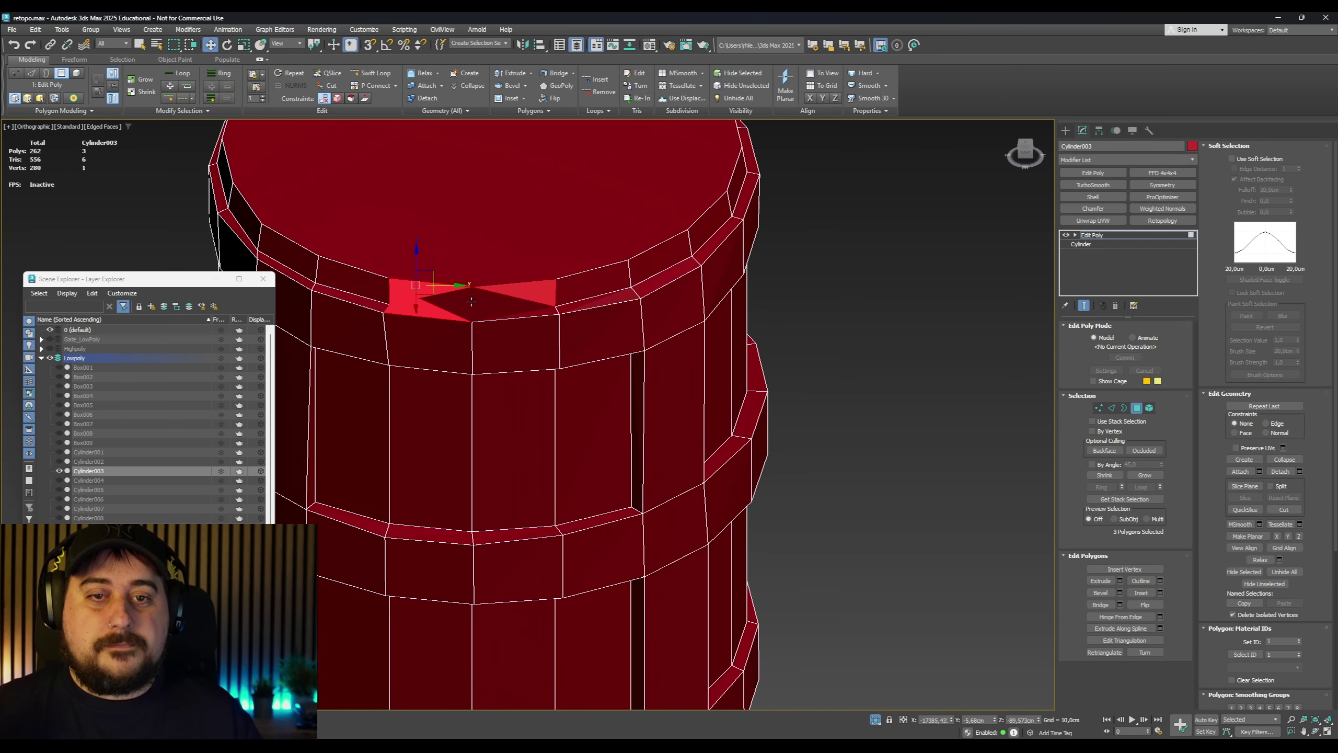
ctrl+click(473, 310)
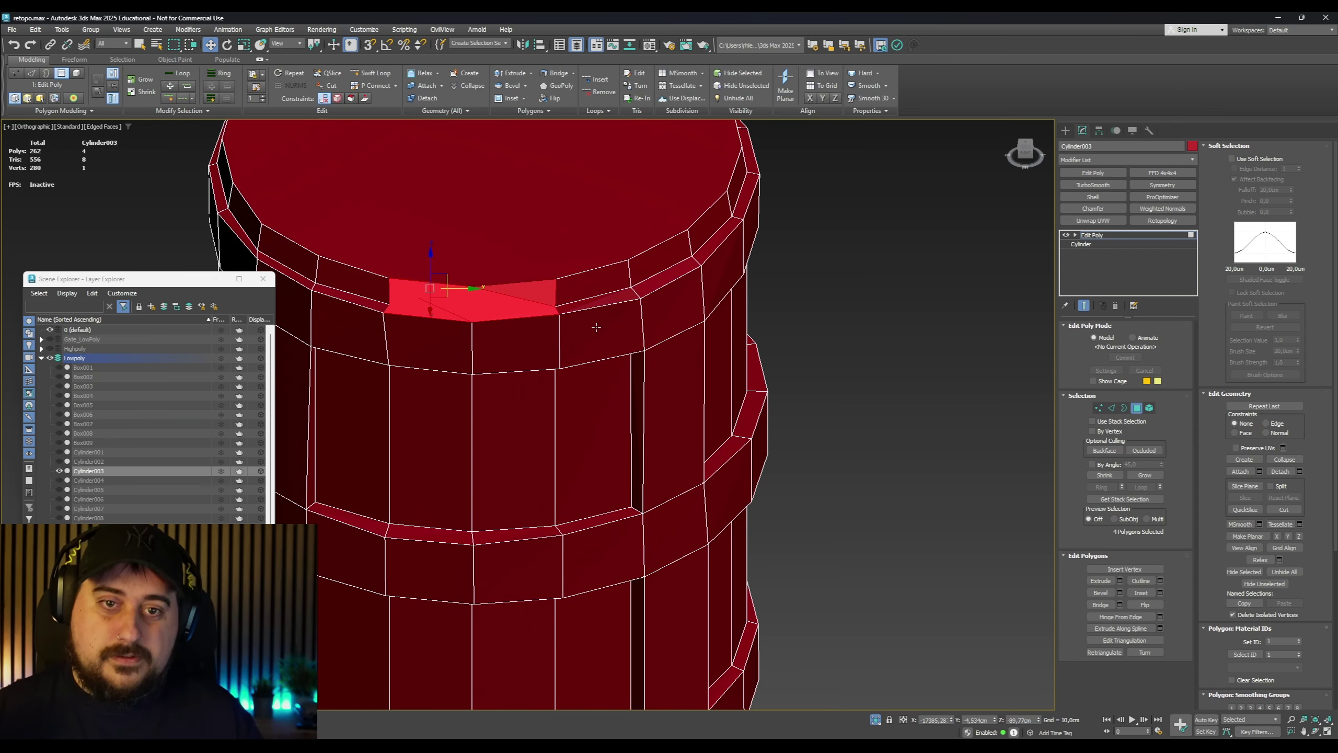
alt+middle_drag(596, 327, 613, 400)
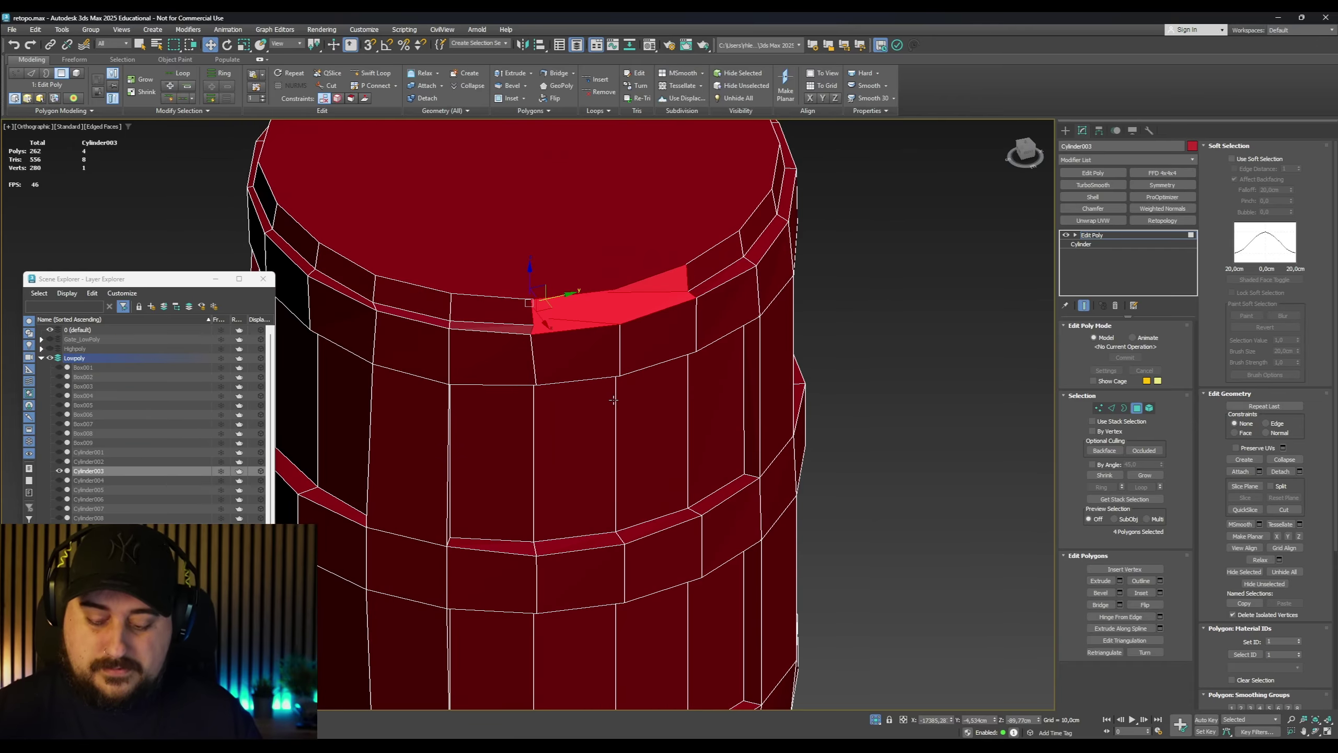
key(Delete)
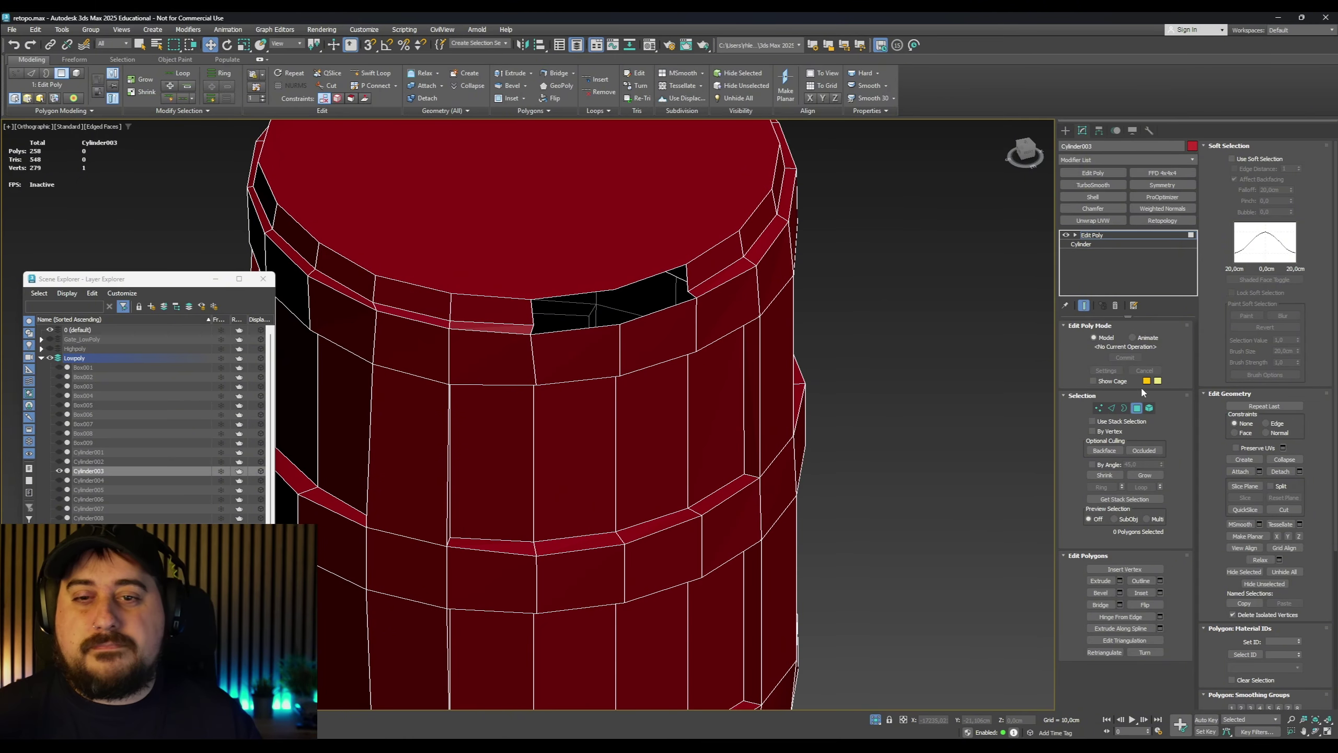
Select the border of the opening in the band's upper rim and cap it with Cap Poly
click(1123, 408)
click(635, 281)
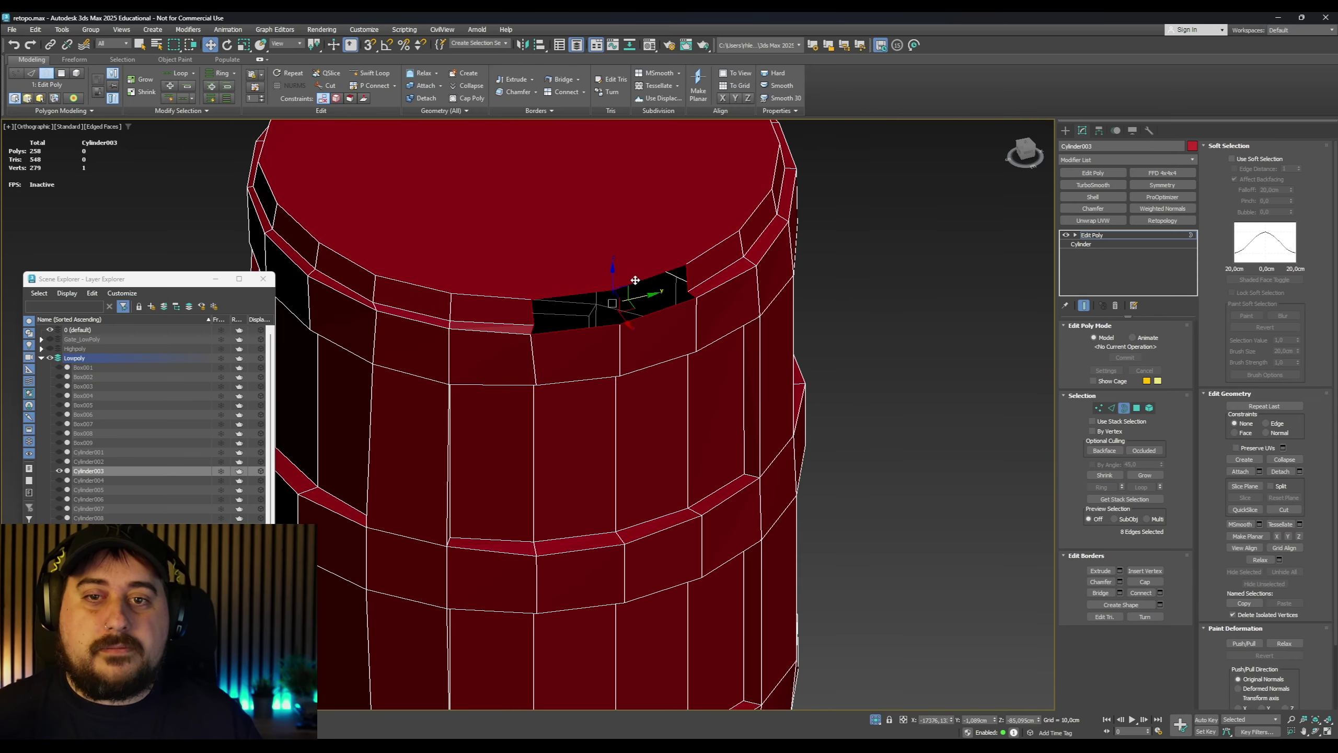
click(461, 99)
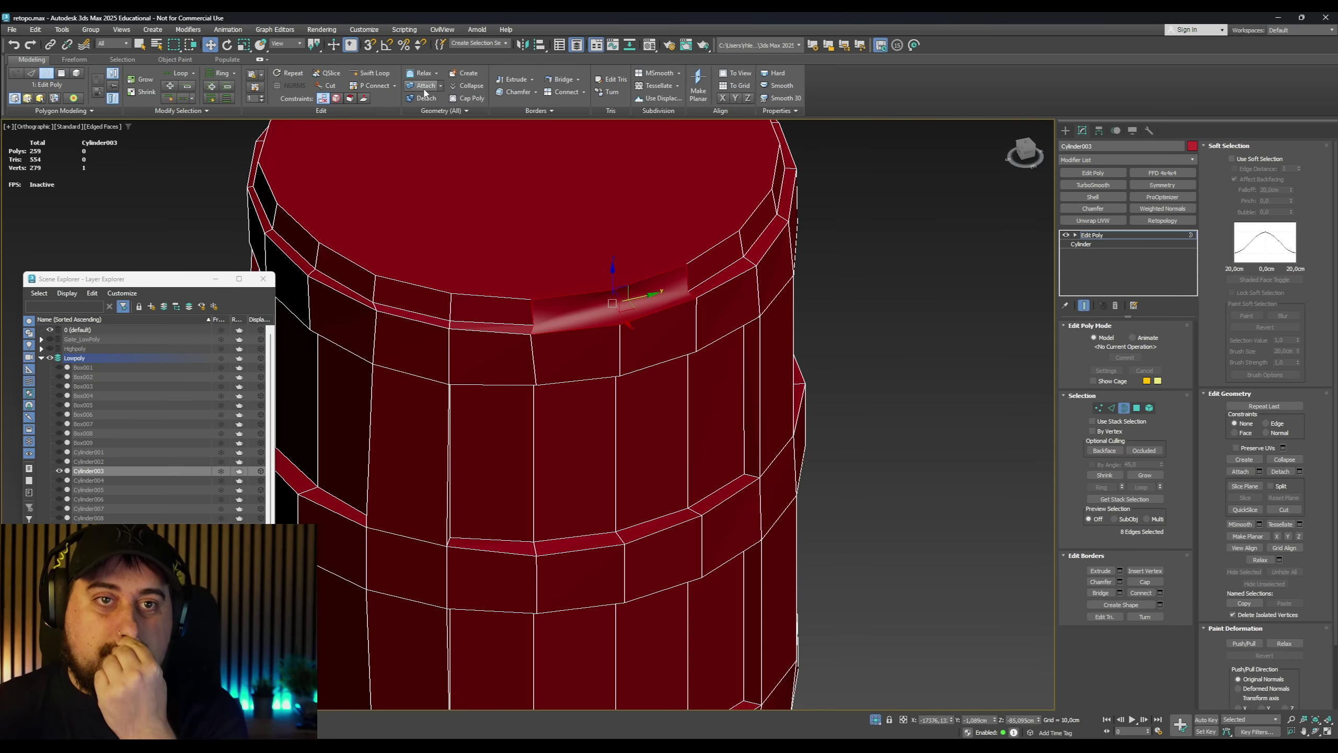
Cut edges across the new cap polygon to continue the band's rim edge loop and leave Cut
click(331, 86)
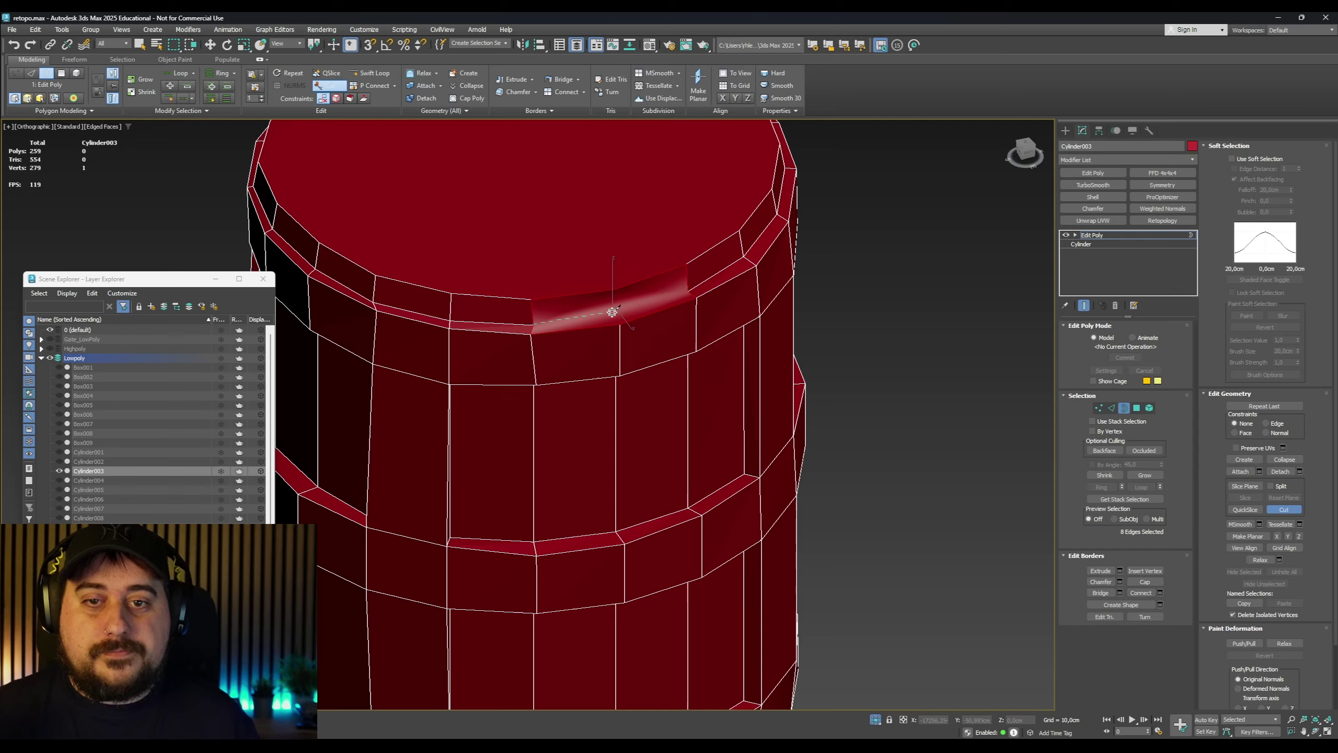
click(618, 317)
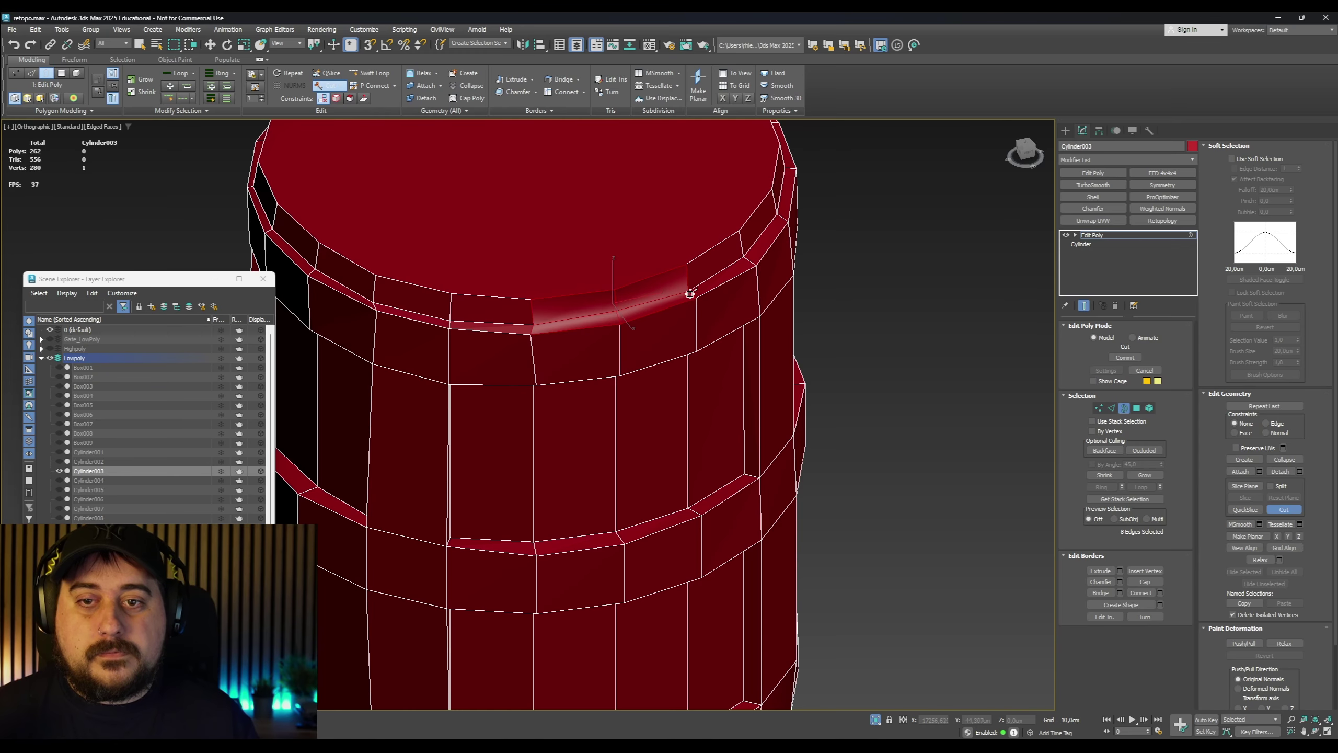
alt+middle_drag(723, 329, 798, 369)
scroll(754, 330, down, 5)
click(336, 90)
click(821, 274)
scroll(822, 275, down, 2)
scroll(807, 336, down, 2)
scroll(752, 379, up, 4)
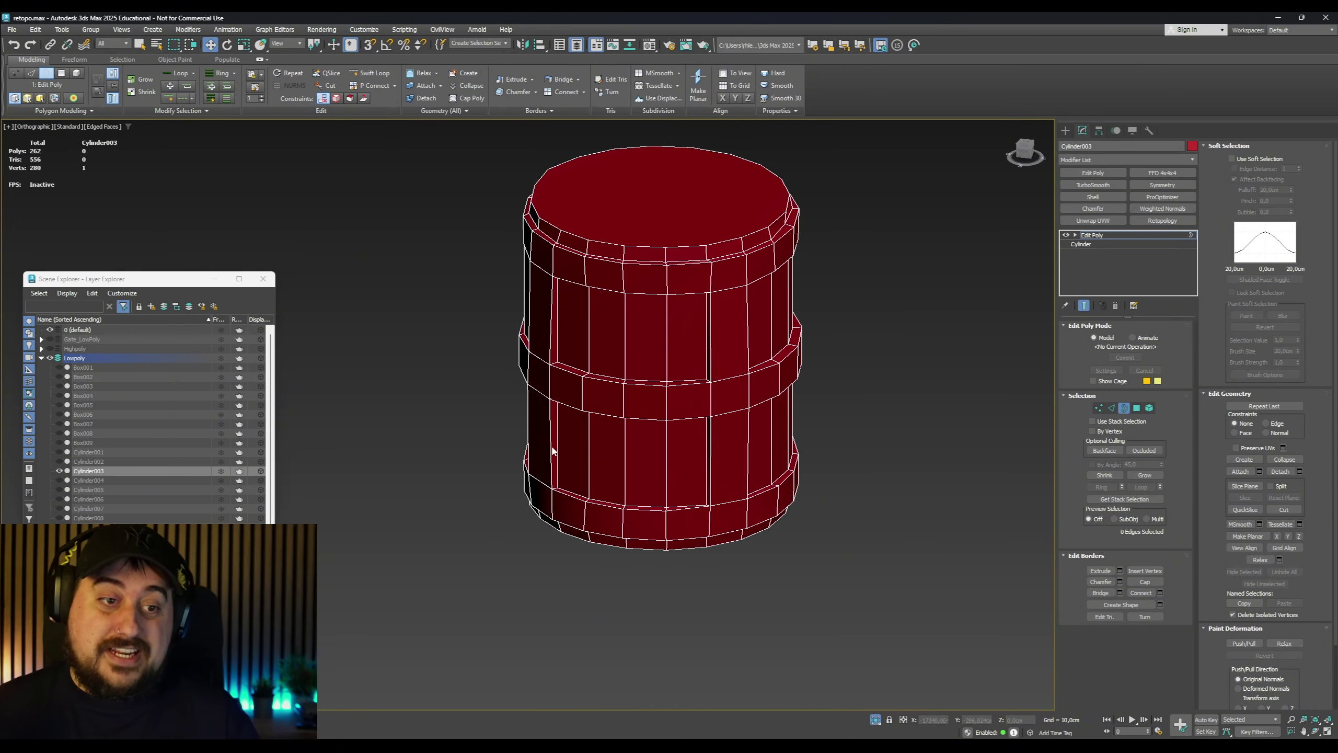
End the isolation and return the pillar band to whole-object level with the full low-poly gate displayed
right_click(442, 430)
click(471, 336)
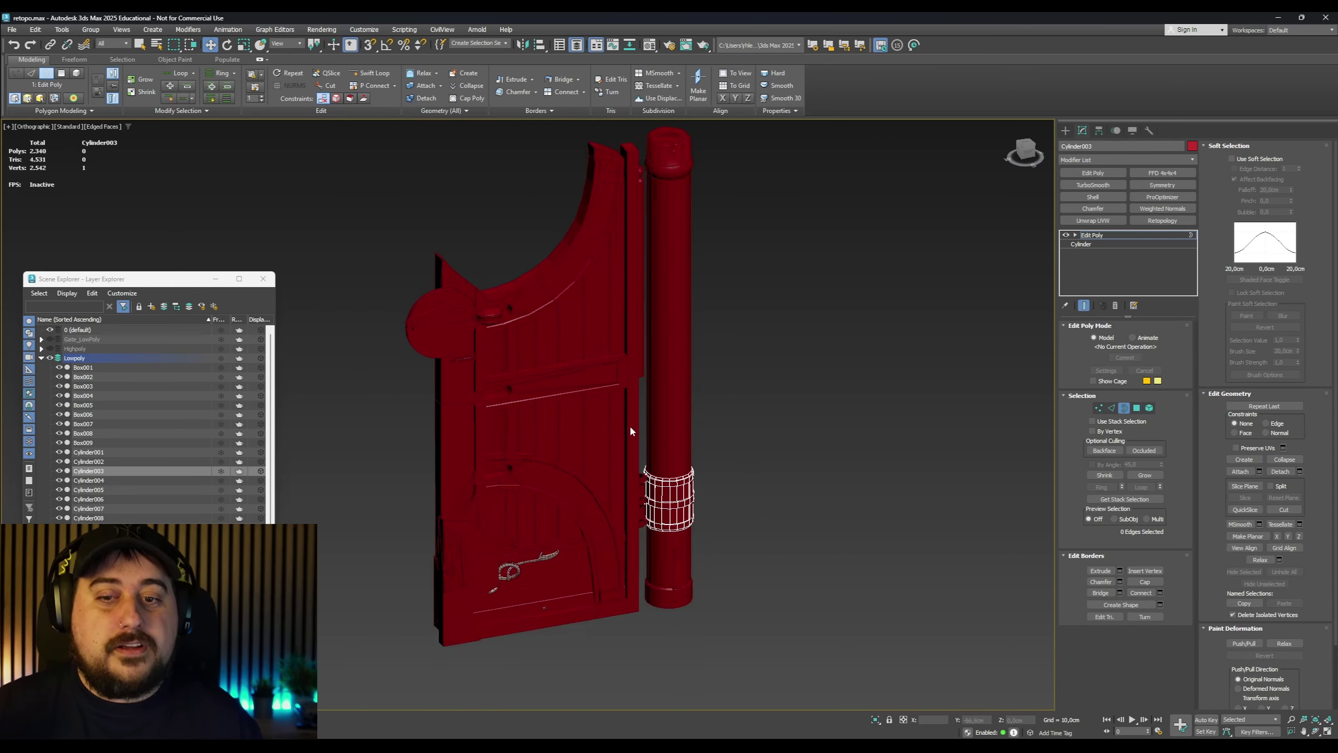
click(1090, 235)
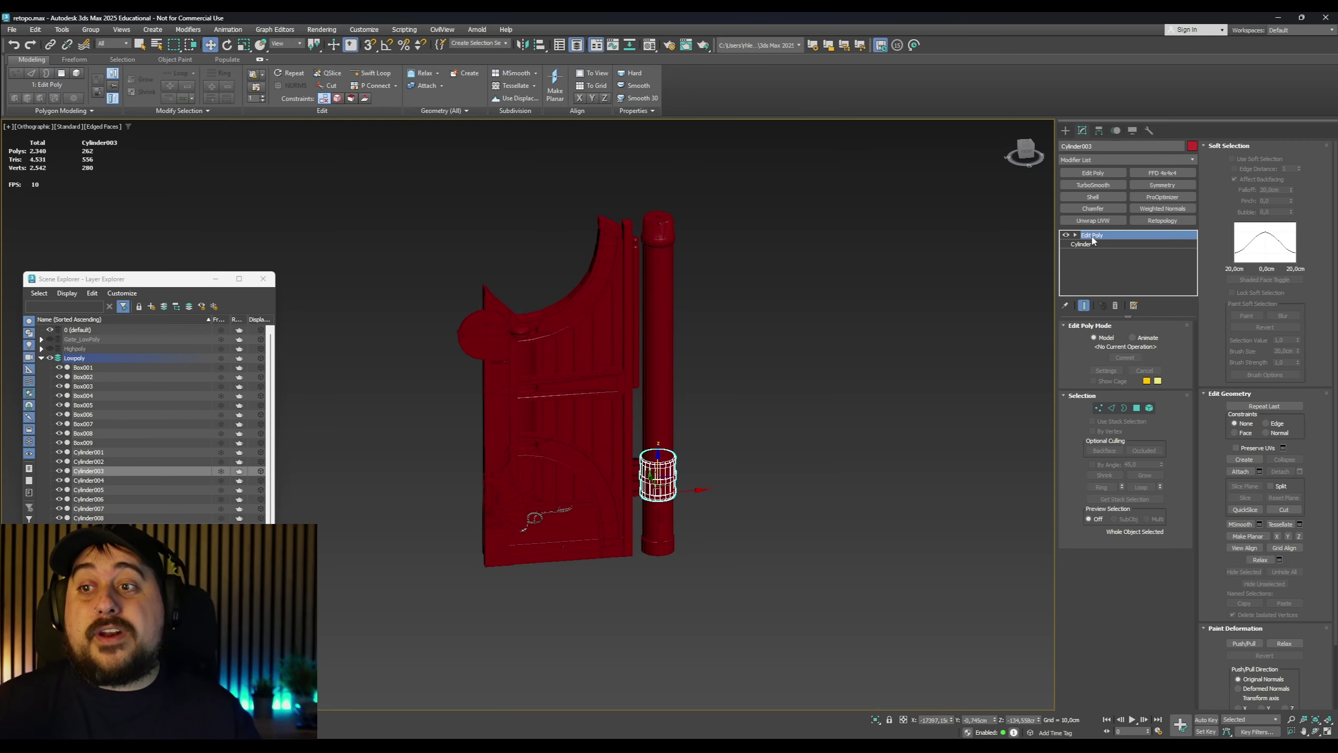
scroll(614, 436, up, 5)
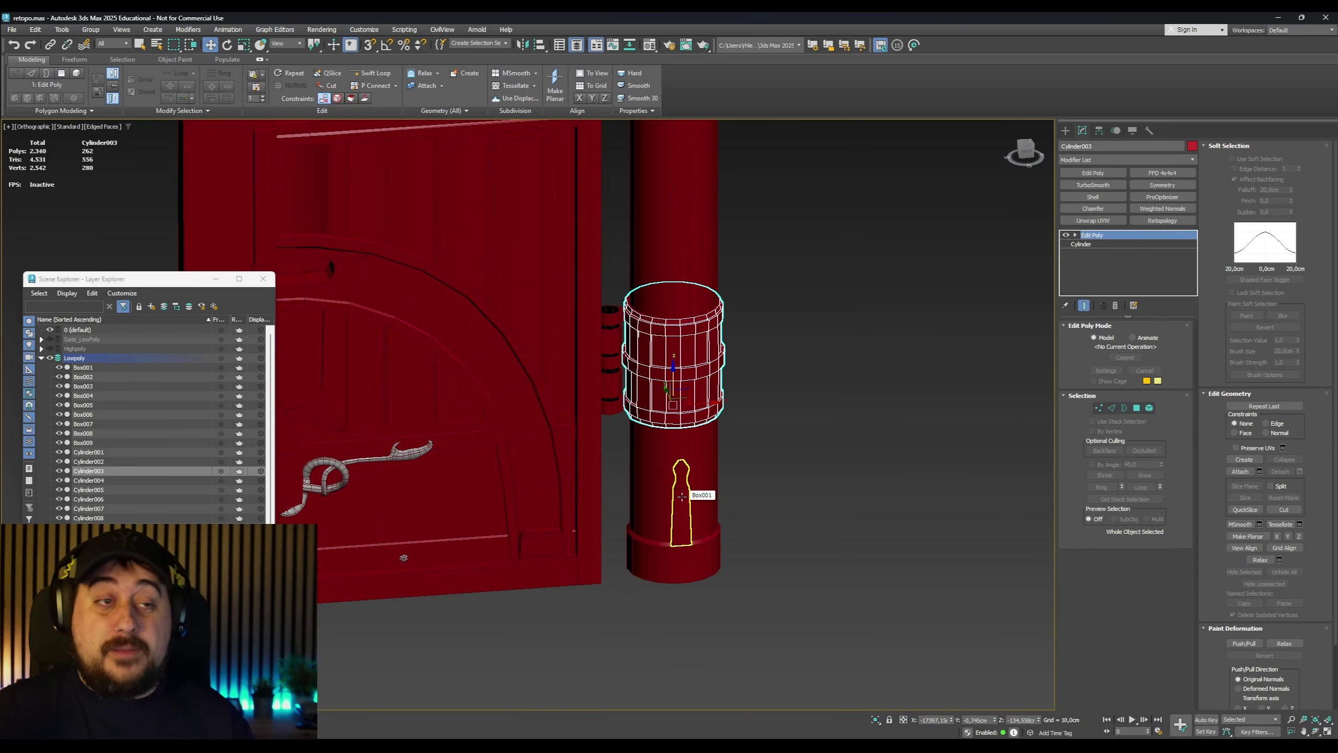
middle_drag(681, 376, 647, 468)
scroll(626, 393, down, 4)
alt+middle_drag(648, 467, 750, 388)
right_click(753, 385)
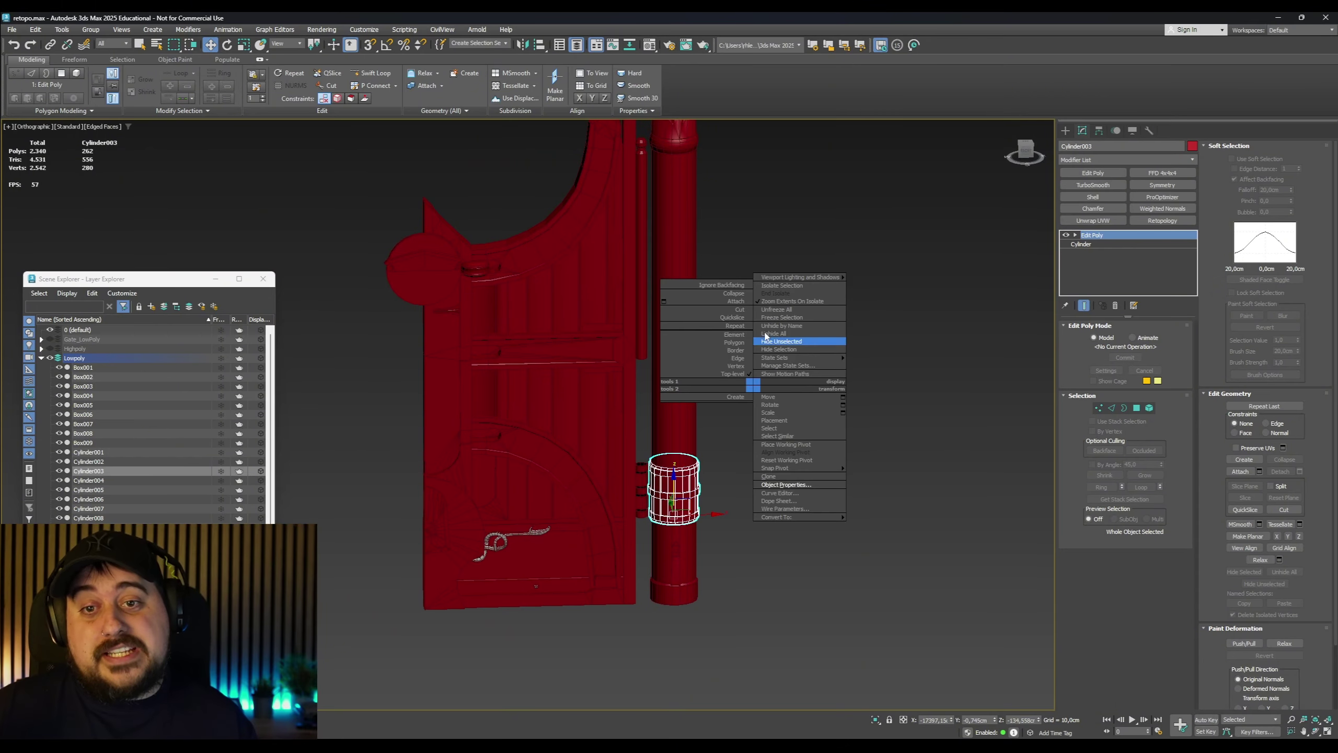
Compare the models by switching from the Lowpoly layer to the Highpoly layer and back
click(50, 348)
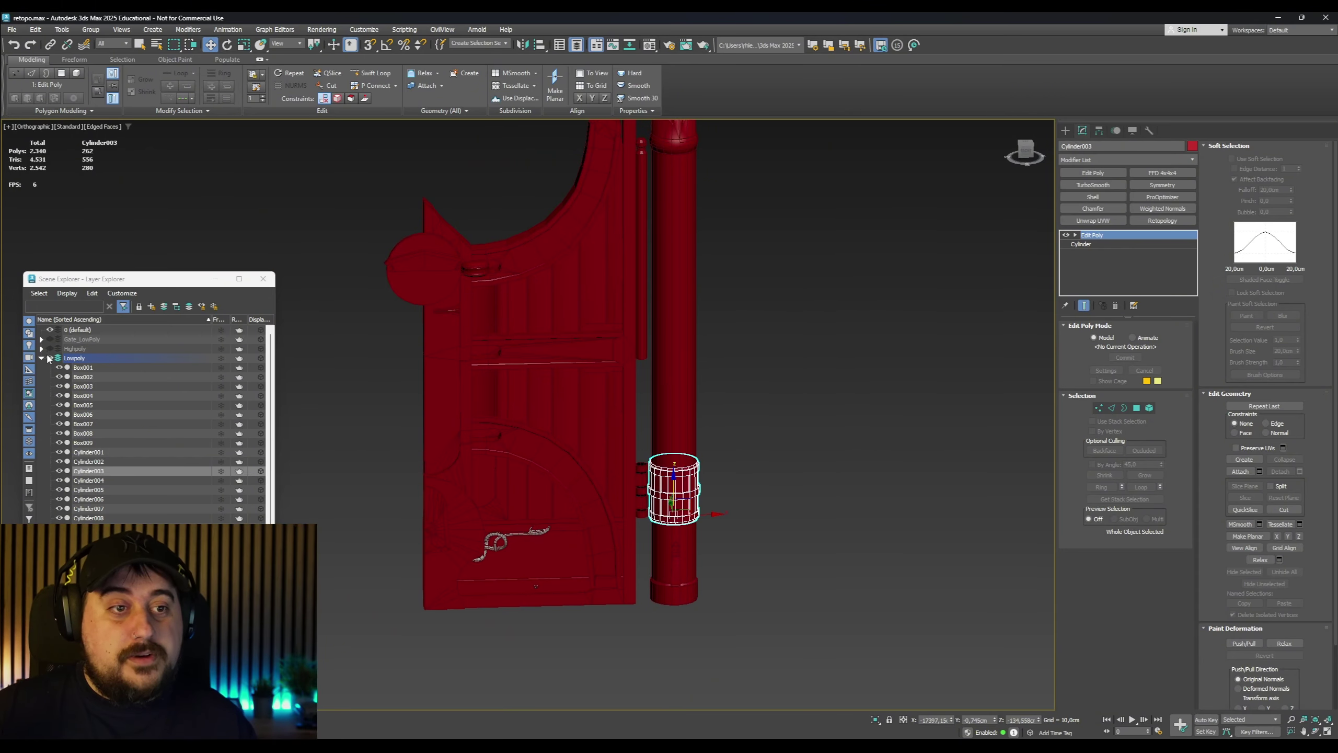
click(50, 358)
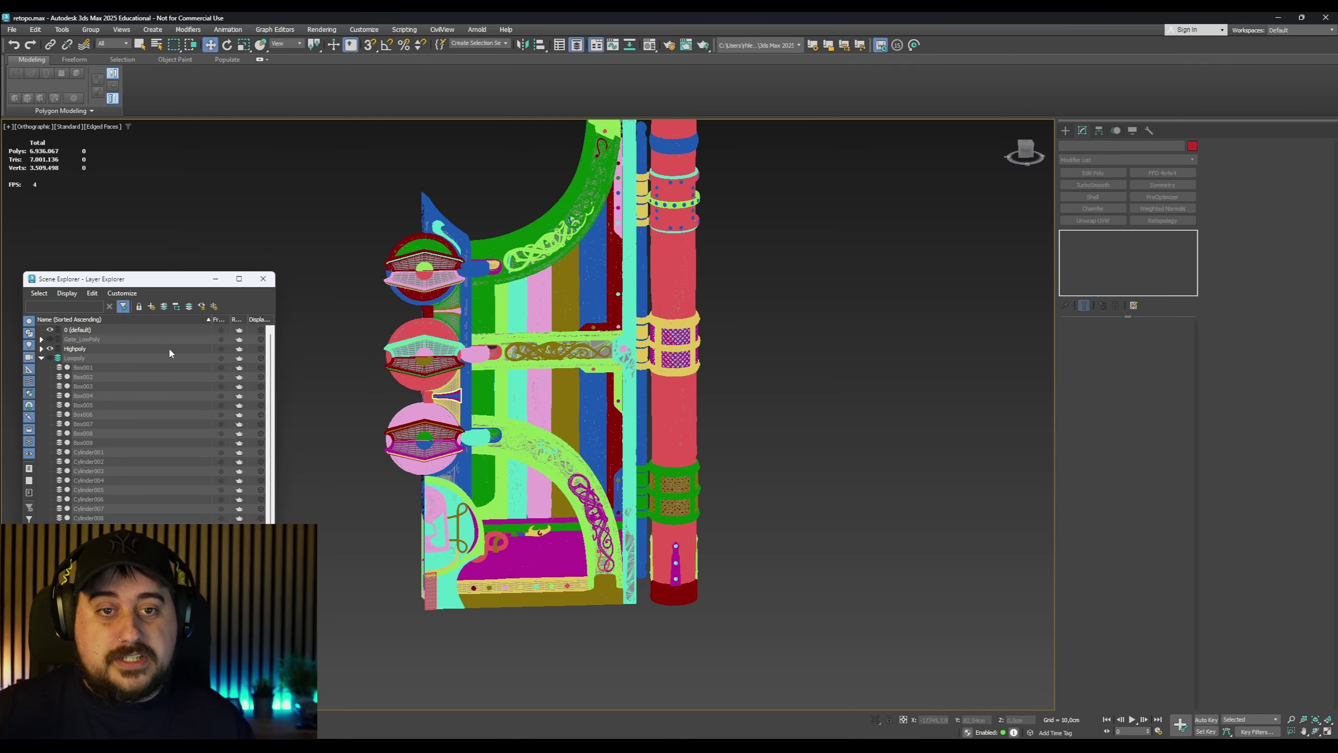
click(50, 358)
click(50, 348)
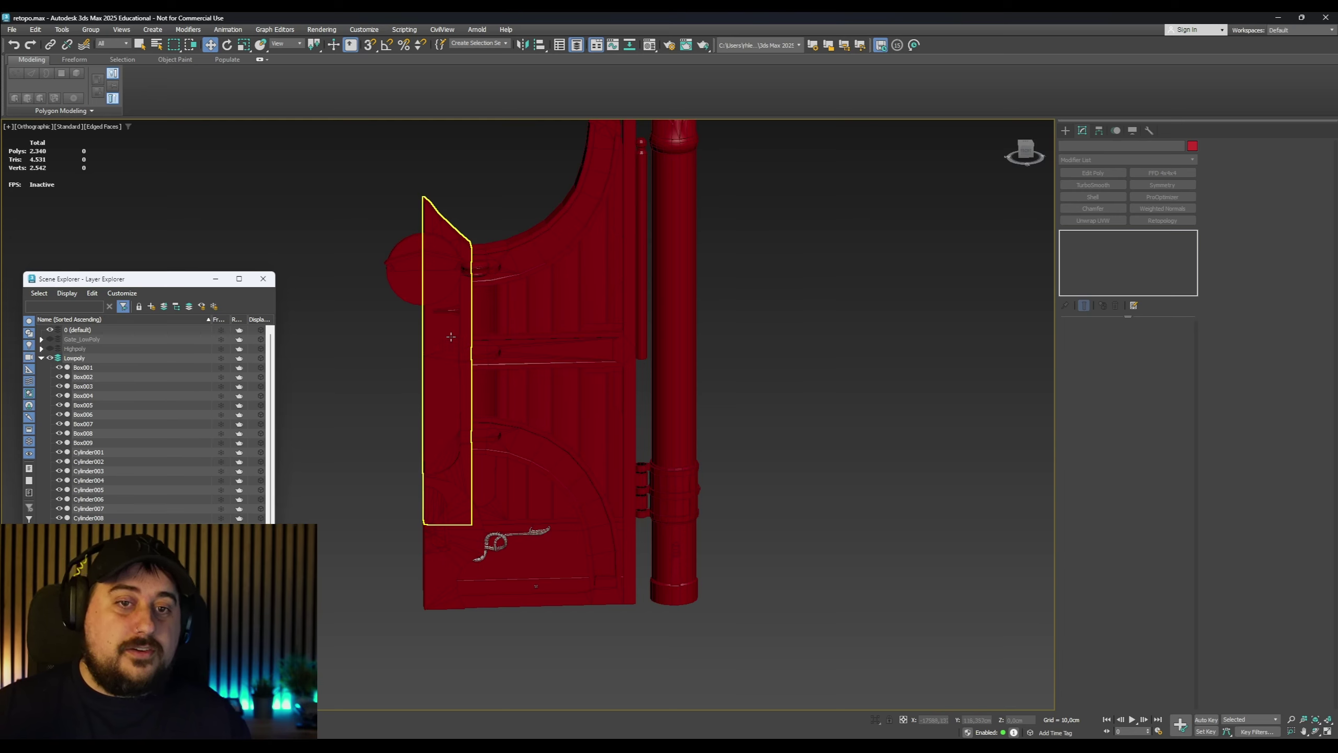
Select the low-poly lower half disc at the gate's upper lock and examine the simplified door meshes
scroll(450, 336, up, 5)
click(388, 217)
scroll(419, 251, down, 5)
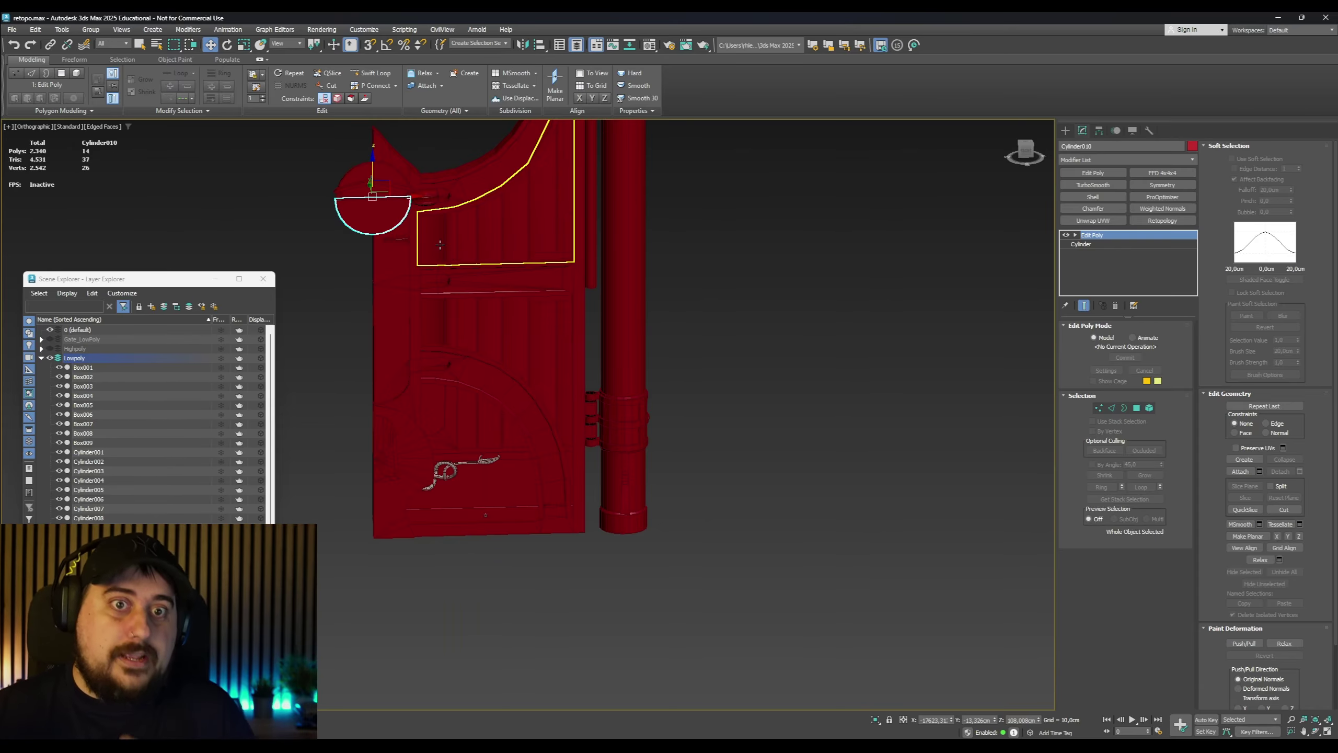
middle_drag(458, 307, 622, 337)
click(667, 341)
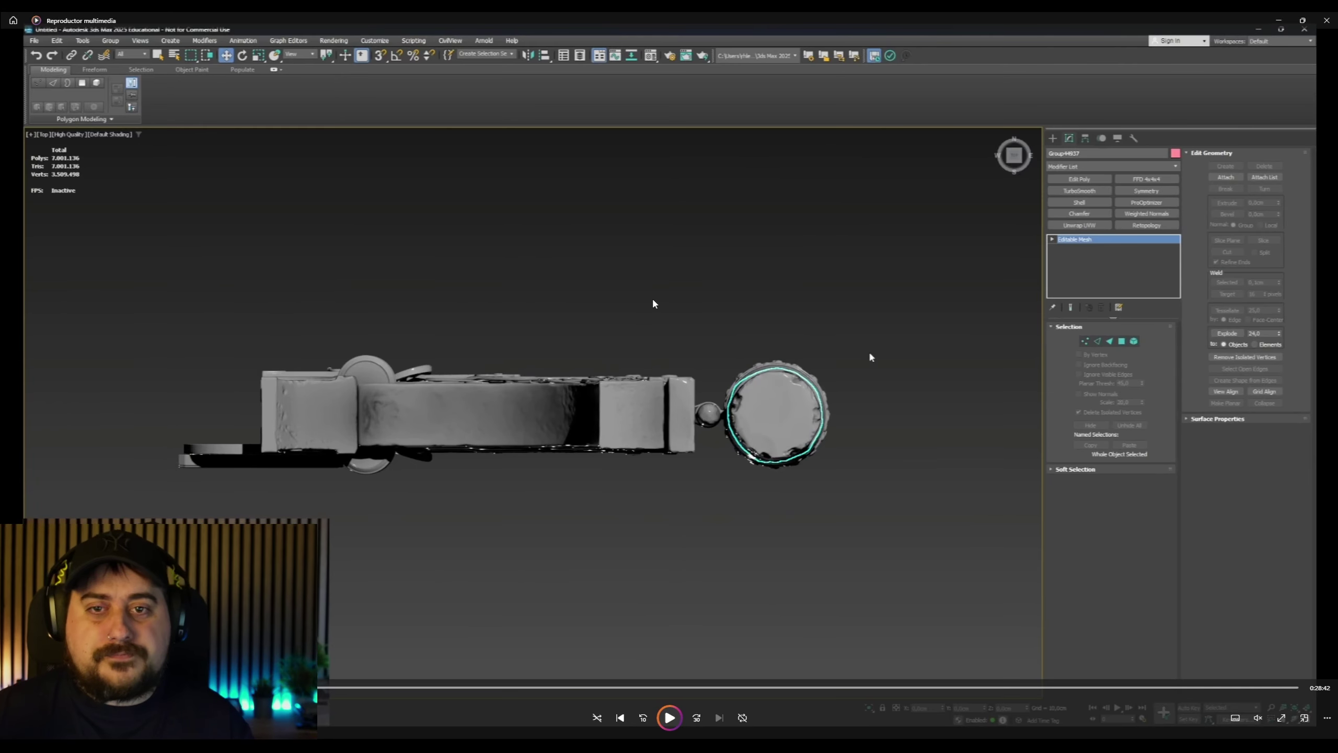
Switch to the media player, display the recorded modelling session full screen and play it
double_click(653, 301)
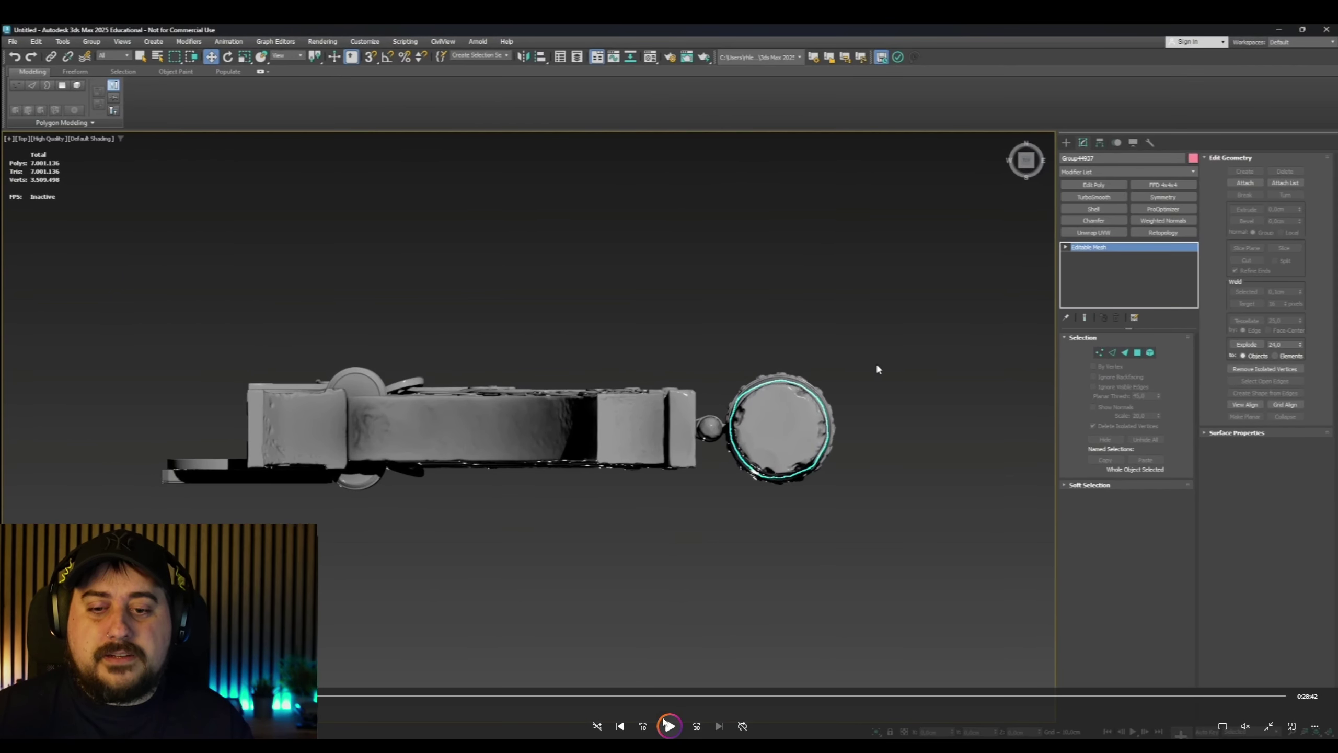
click(669, 726)
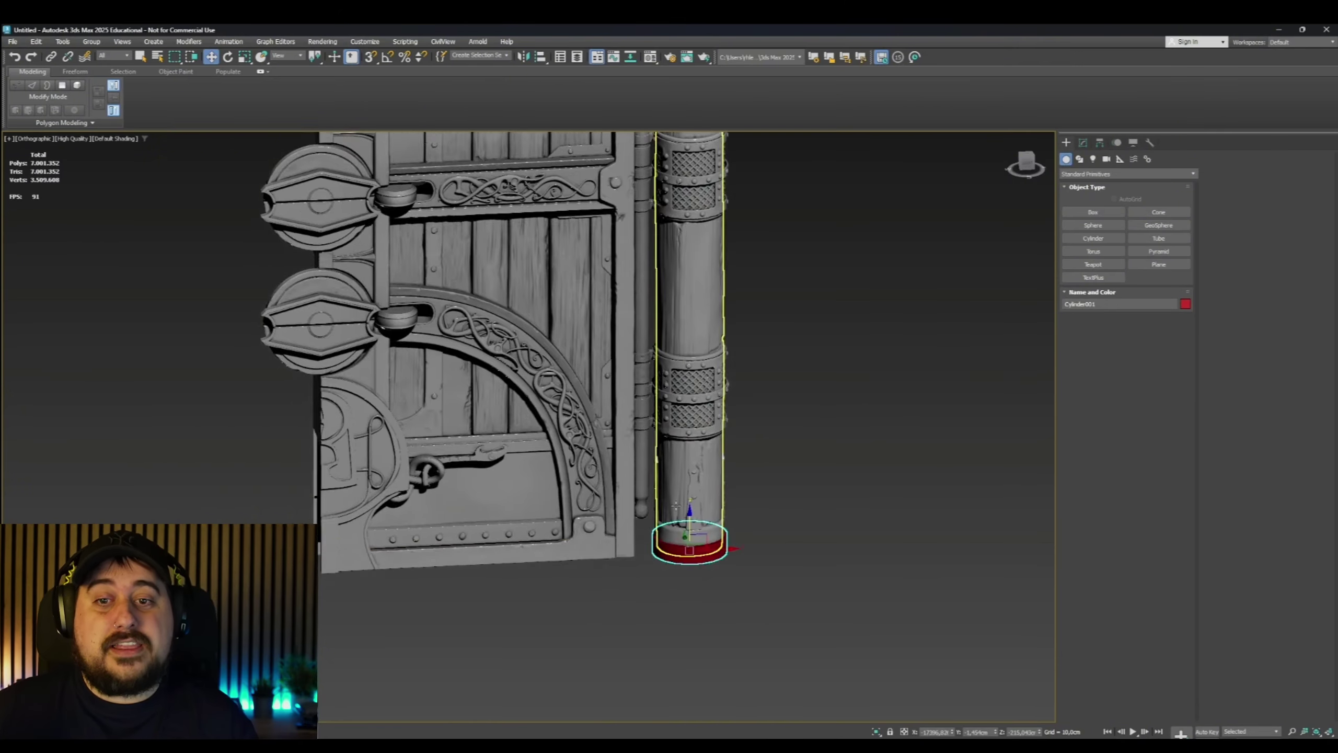
Scale the red cylinder at the pillar's foot uniformly to fit around the high-poly base ring
key(w)
mouse_move(682, 570)
alt+middle_down()
mouse_move(527, 570)
mouse_move(698, 560)
alt+middle_up()
key(r)
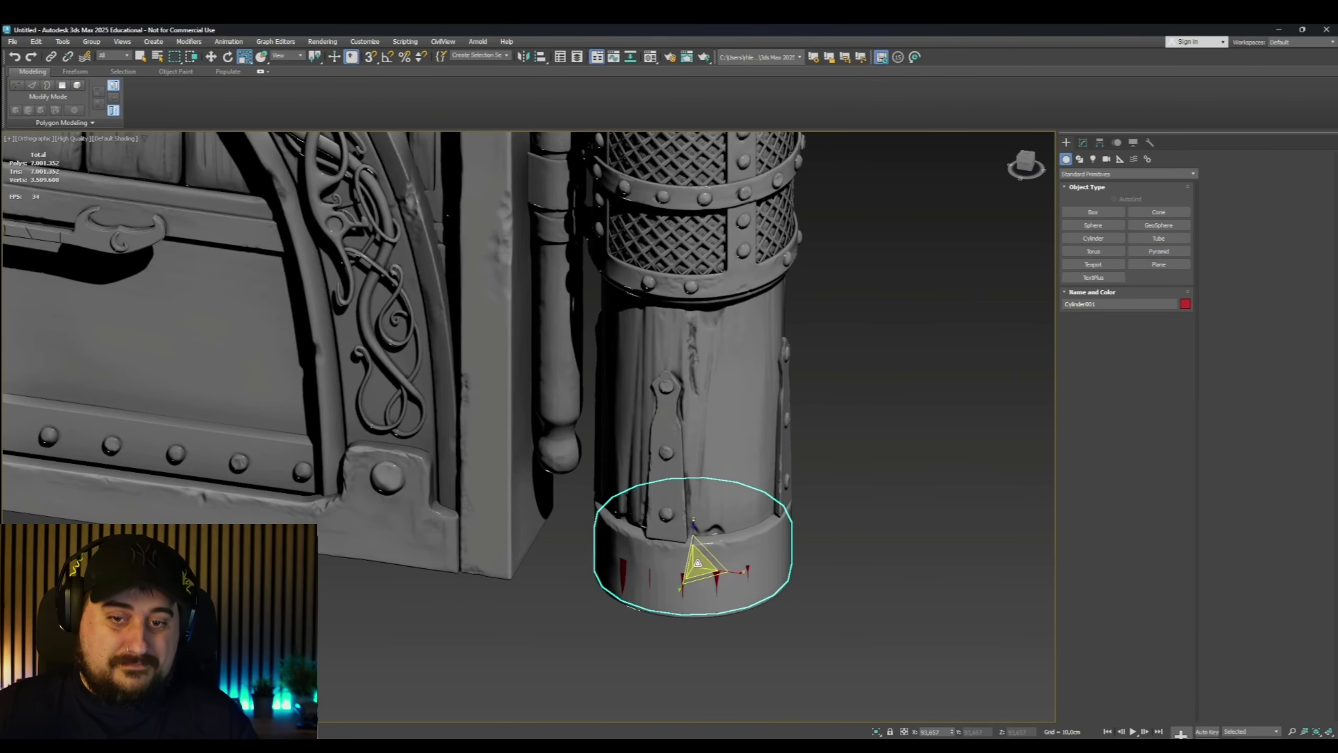
drag(697, 562, 698, 553)
Set the base cylinder's height segments to 1 and check its wireframe against the pillar
click(1083, 143)
alt+middle_drag(696, 564, 763, 585)
click(1164, 373)
key(F4)
alt+middle_drag(964, 422, 864, 419)
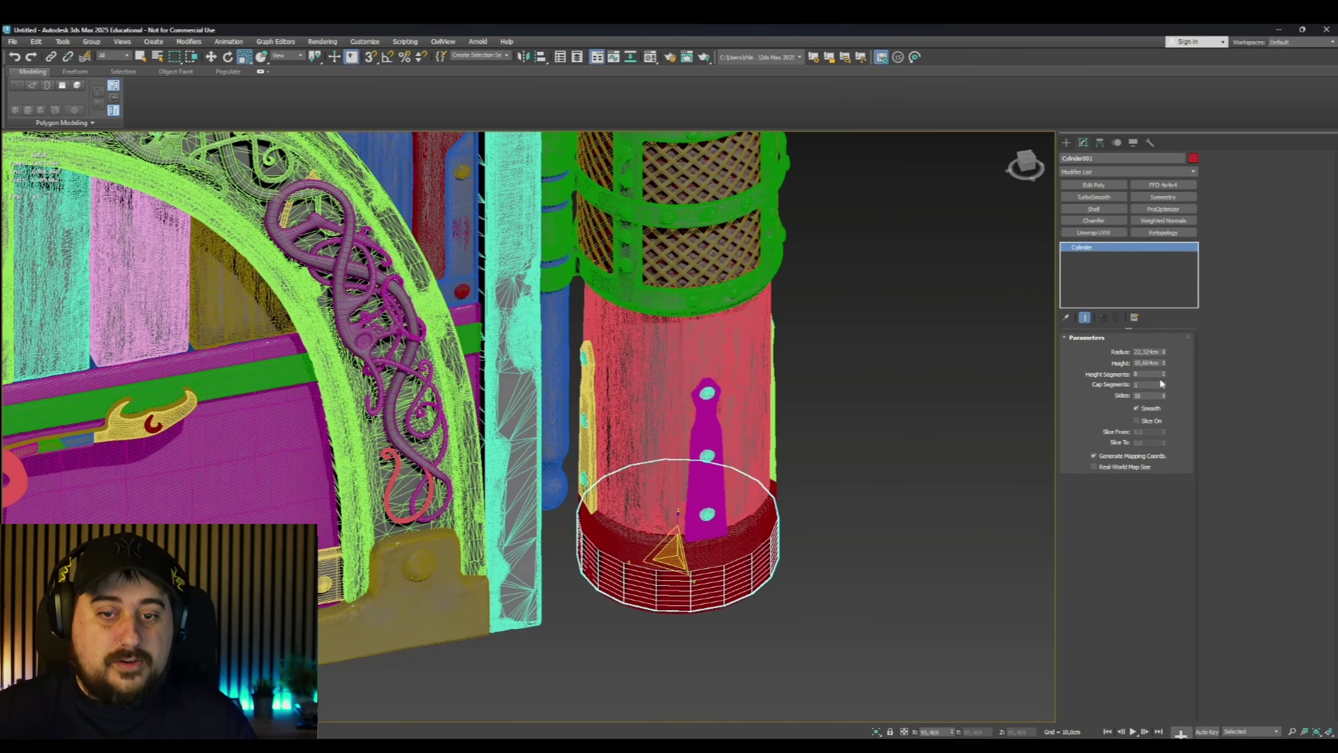
drag(1163, 376, 1164, 382)
scroll(872, 454, down, 2)
scroll(872, 455, down, 2)
key(F4)
mouse_move(911, 443)
alt+middle_down()
mouse_move(884, 574)
mouse_move(845, 457)
alt+middle_up()
scroll(846, 457, down, 3)
scroll(798, 585, up, 3)
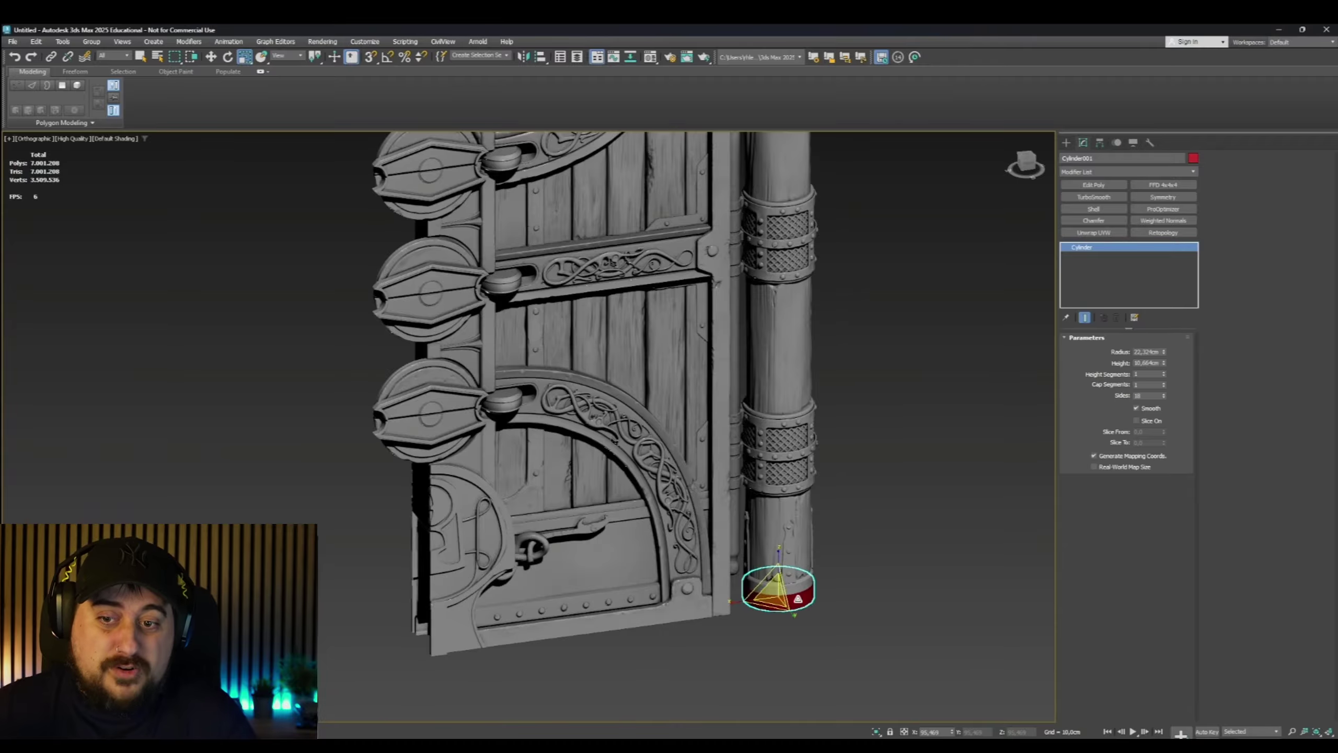
Select the pillar pieces together with the base cylinder, isolate them and turn off edged faces
key(F4)
drag(795, 648, 739, 600)
middle_drag(786, 579, 746, 468)
ctrl+click(699, 301)
scroll(739, 464, down, 5)
right_click(643, 390)
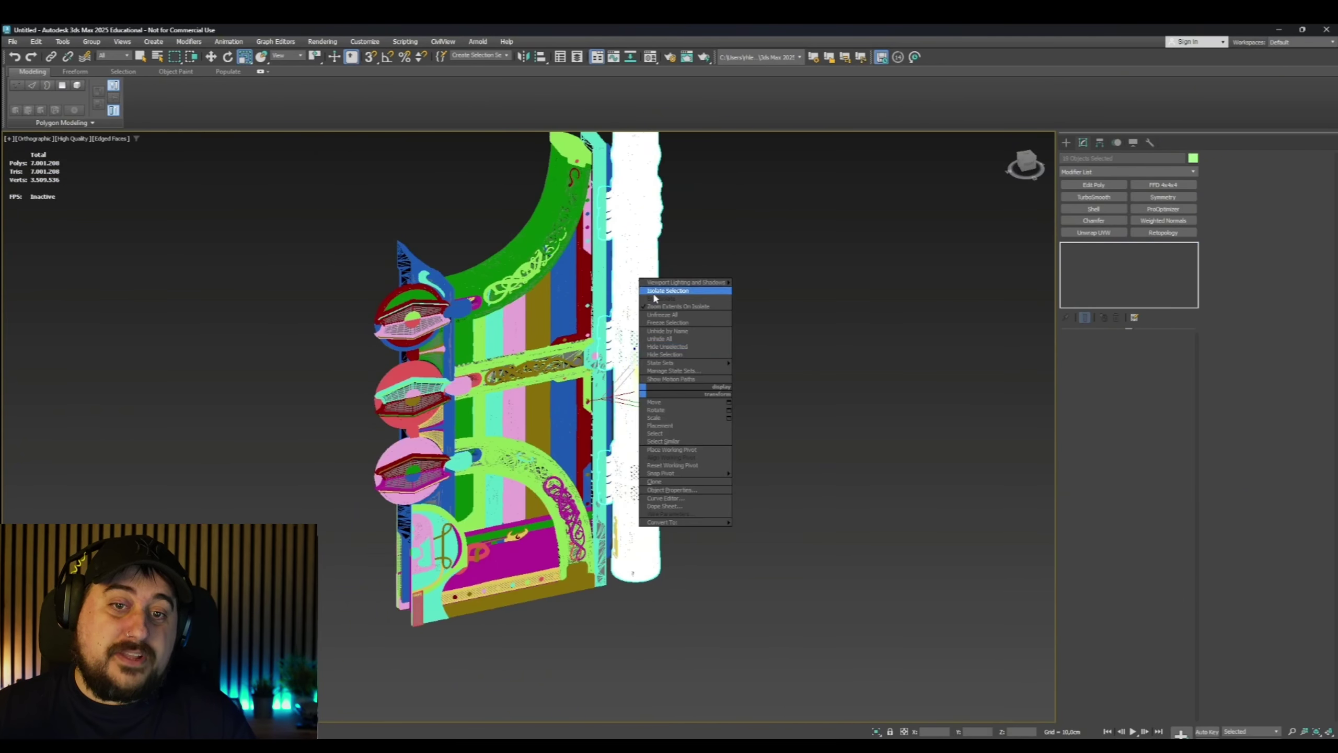
click(653, 294)
key(F4)
Select the red base cylinder and examine its fit around the base ring of the isolated pillar
scroll(679, 509, up, 5)
click(564, 587)
middle_drag(563, 586, 694, 589)
scroll(670, 569, up, 4)
click(738, 561)
key(w)
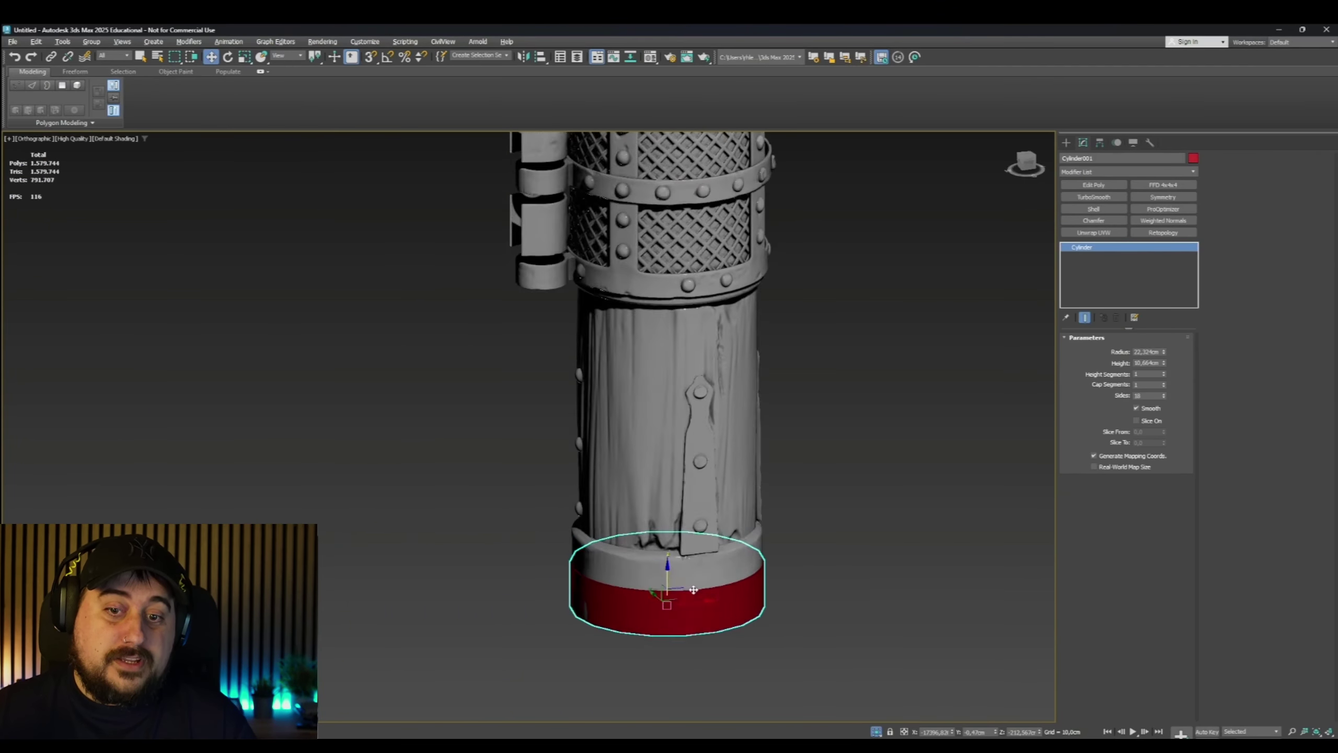
scroll(773, 596, down, 7)
alt+middle_drag(810, 571, 832, 648)
scroll(803, 649, up, 5)
click(832, 648)
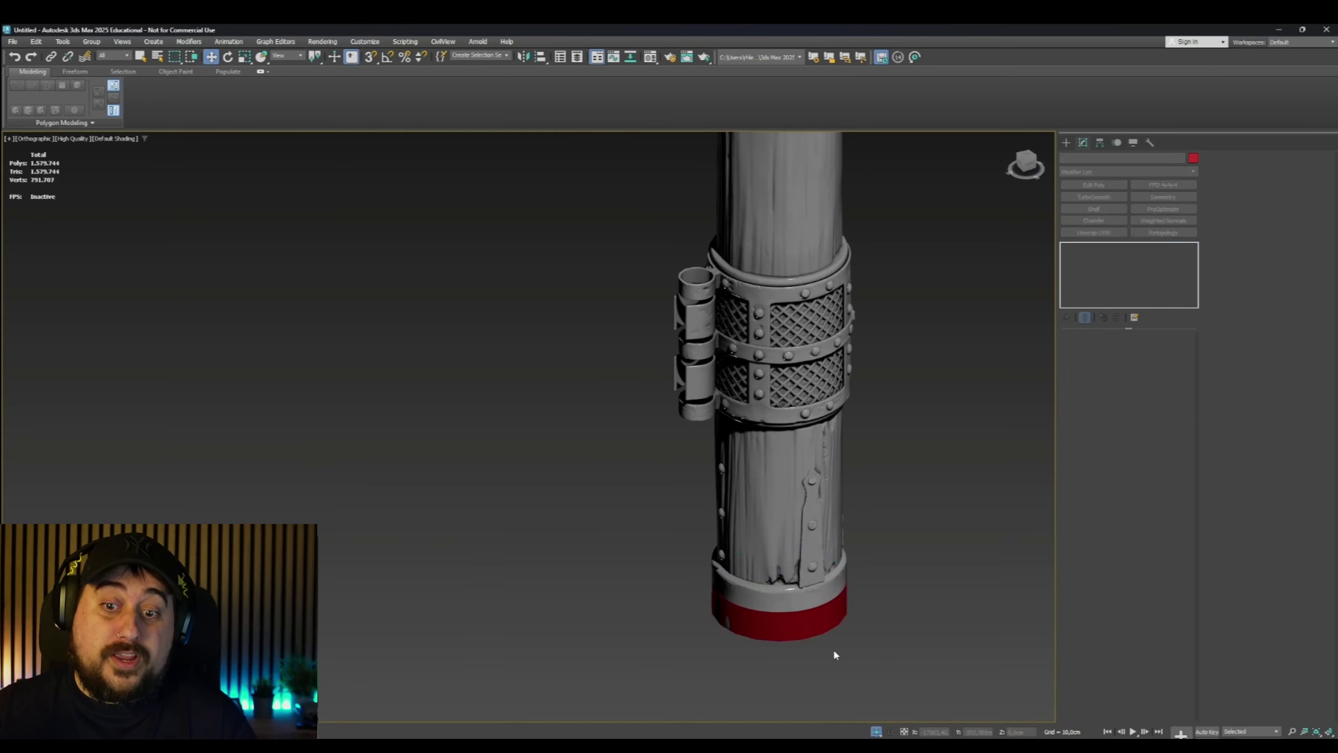
Turn on edged faces and set the base cylinder's sides to 16
click(795, 627)
scroll(824, 635, down, 2)
key(F4)
key(e)
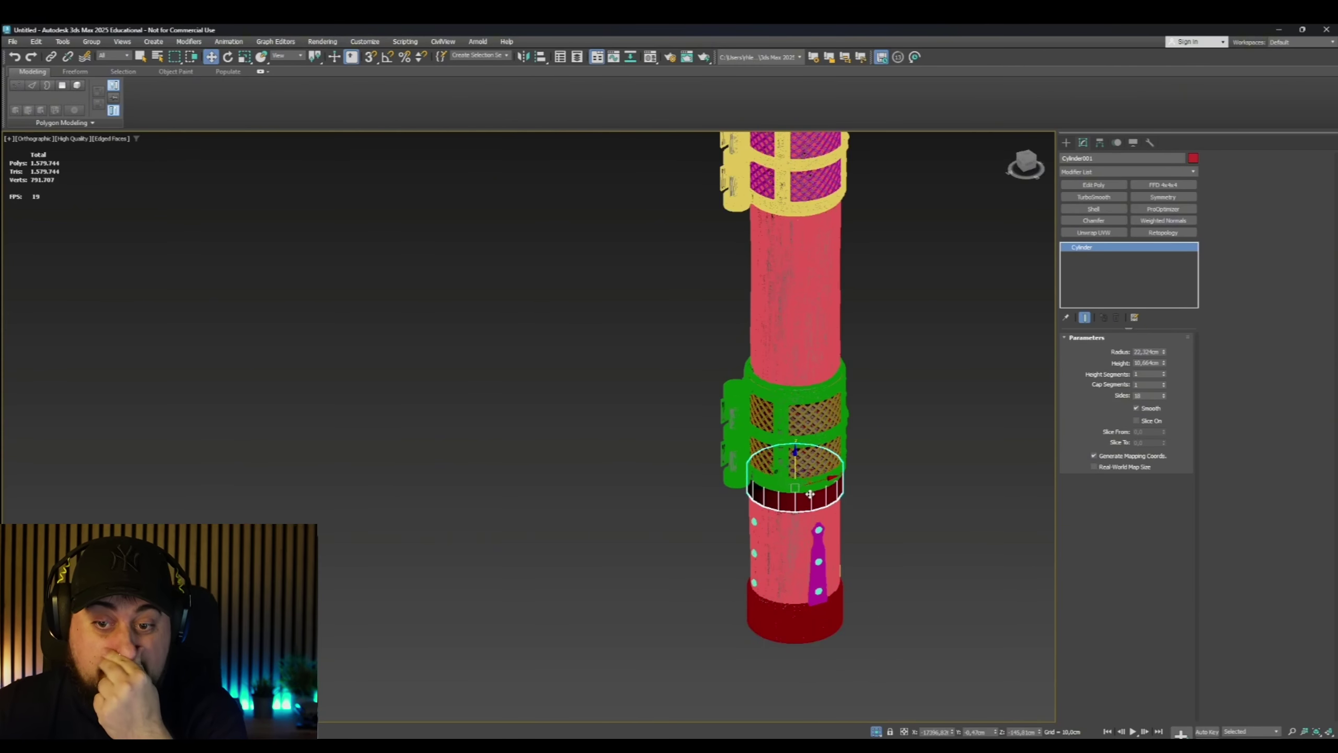
scroll(929, 661, down, 2)
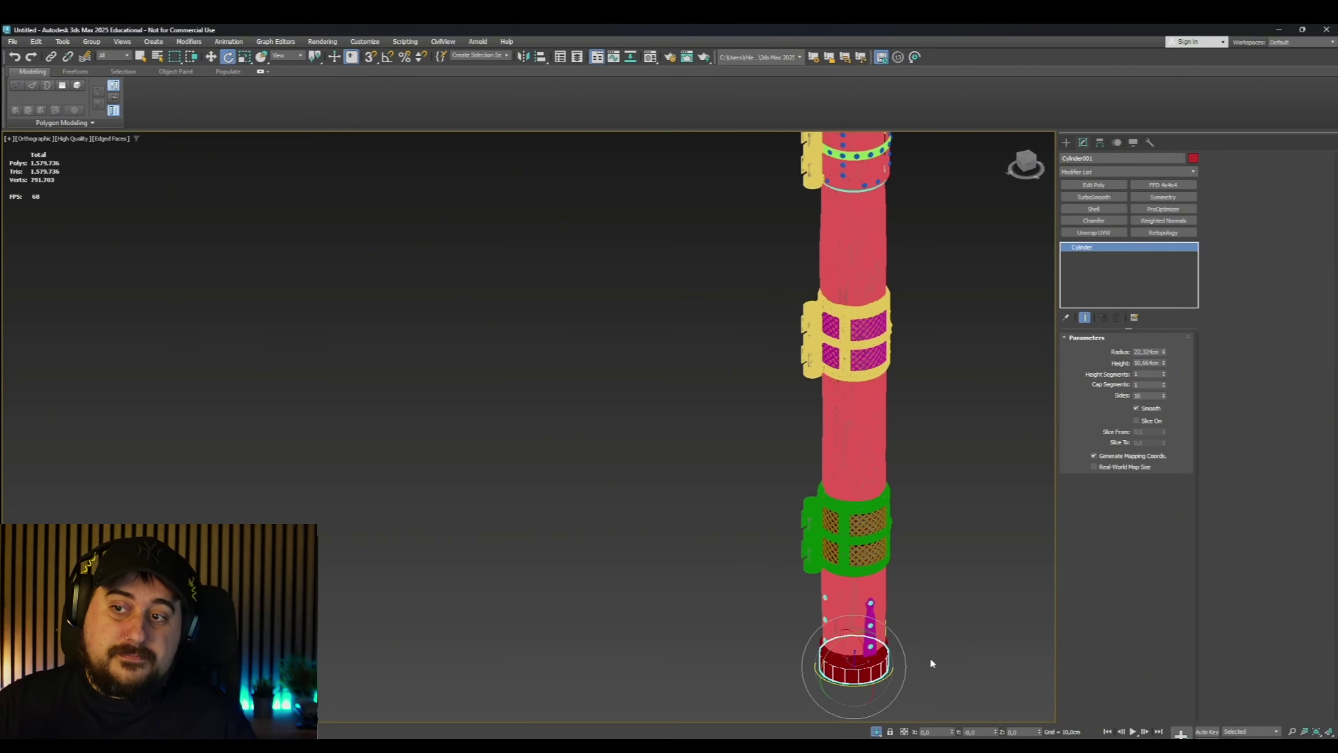
Compare 17 and 16 sides on the base cylinder against the pillar and set its sides to 18
click(925, 681)
click(859, 659)
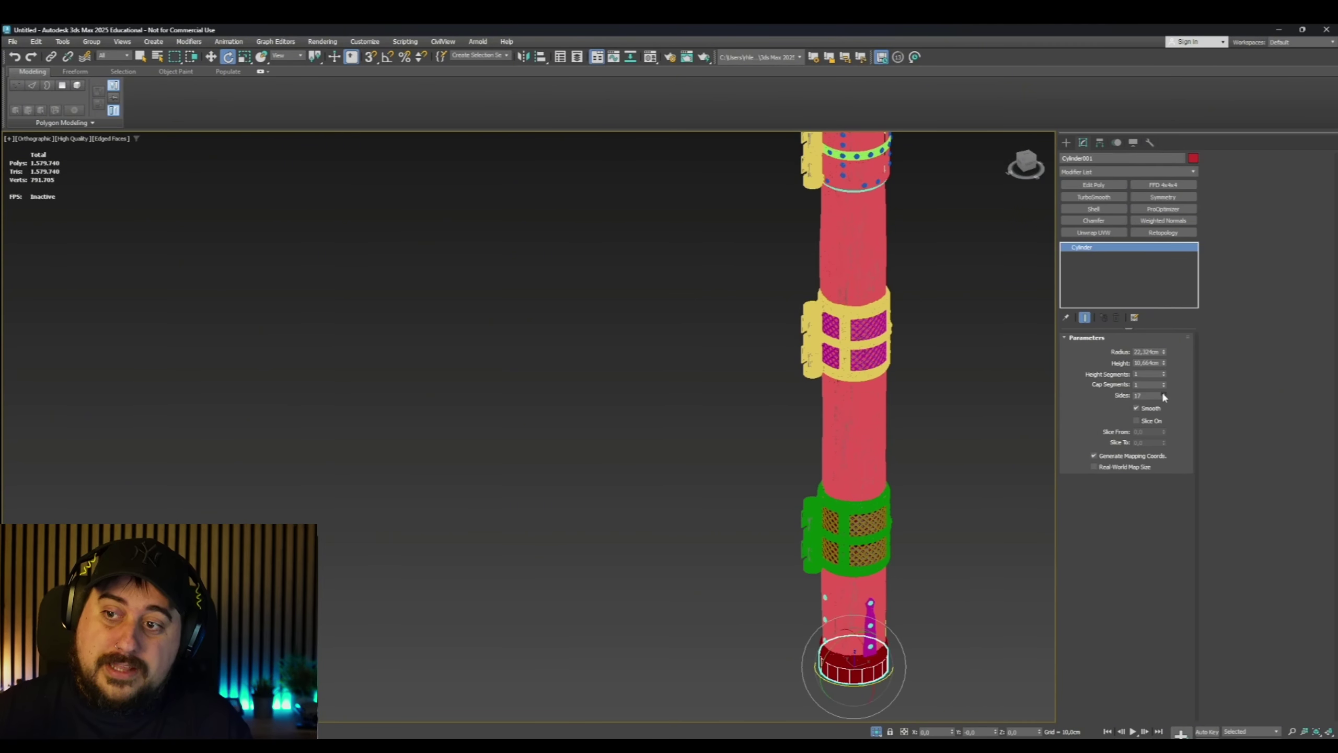
middle_drag(897, 609, 847, 593)
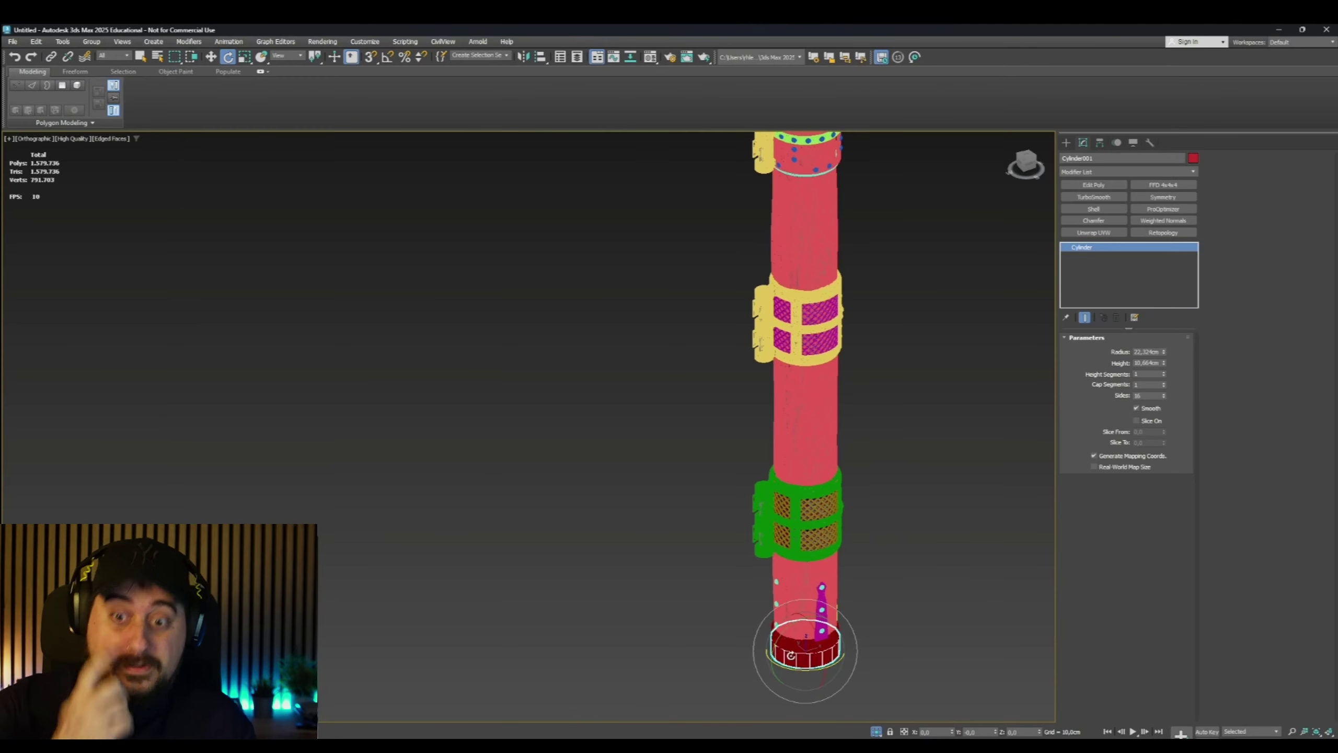
click(907, 640)
click(806, 649)
scroll(857, 538, down, 3)
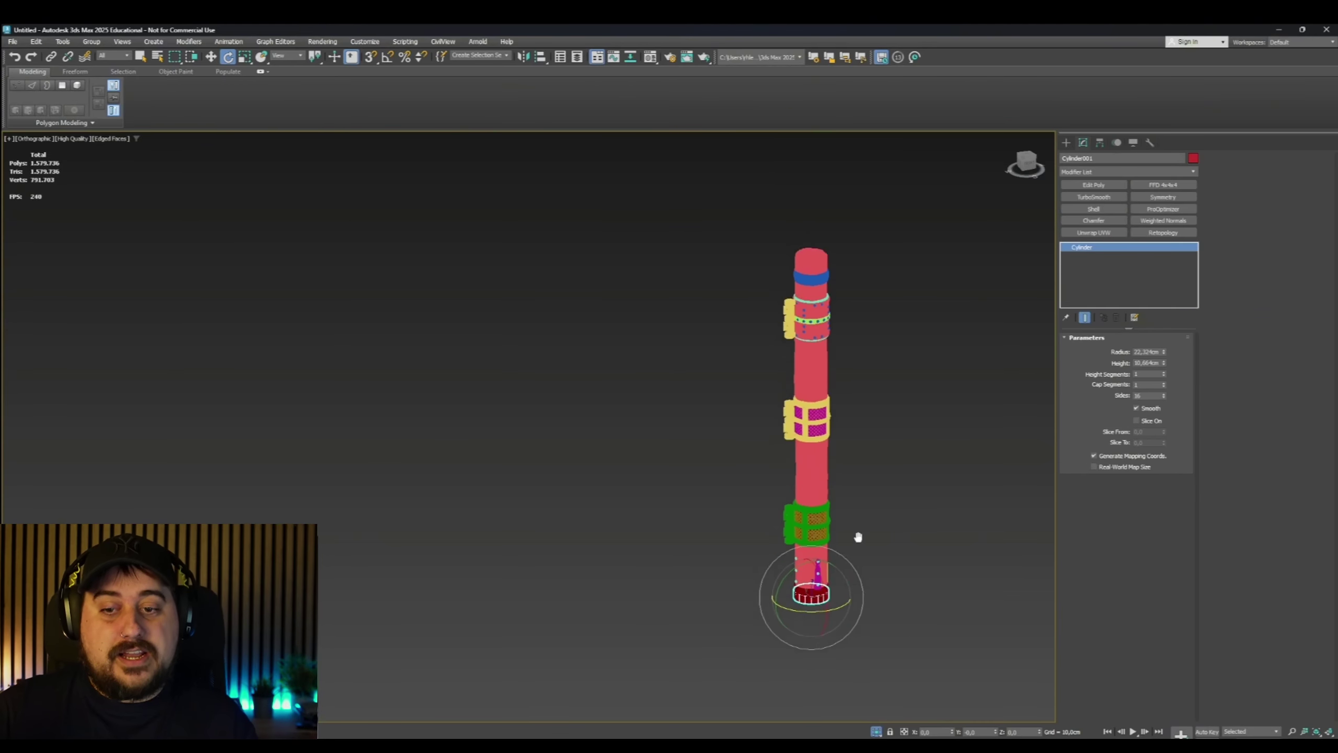
scroll(867, 529, up, 2)
scroll(866, 529, up, 4)
scroll(876, 538, down, 3)
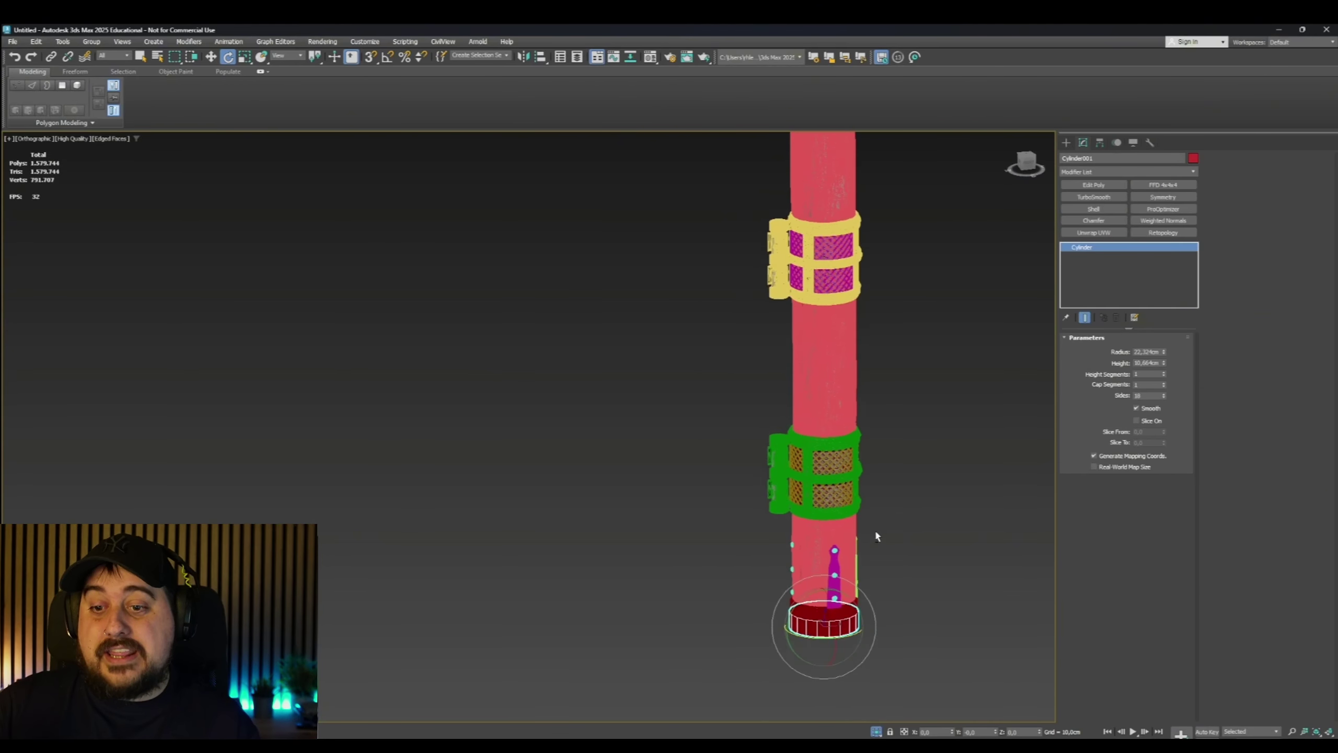
Apply an Edit Poly modifier to the base cylinder and select its top polygon in a front-facing view
click(1107, 185)
key(4)
scroll(821, 580, up, 3)
key(f)
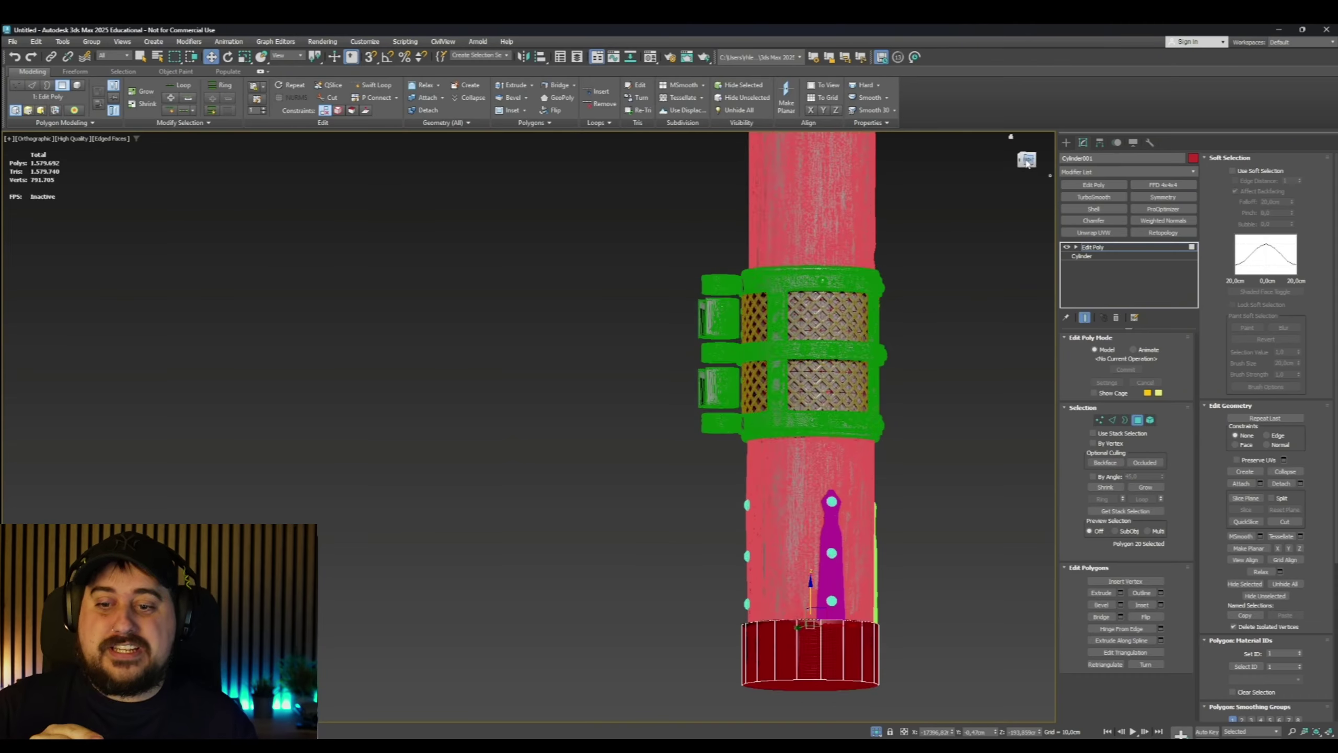
Inset the base cylinder's top polygon and extrude it up the pillar to the uppermost hinged band
scroll(842, 550, up, 3)
alt+middle_drag(841, 550, 686, 501)
scroll(643, 517, down, 5)
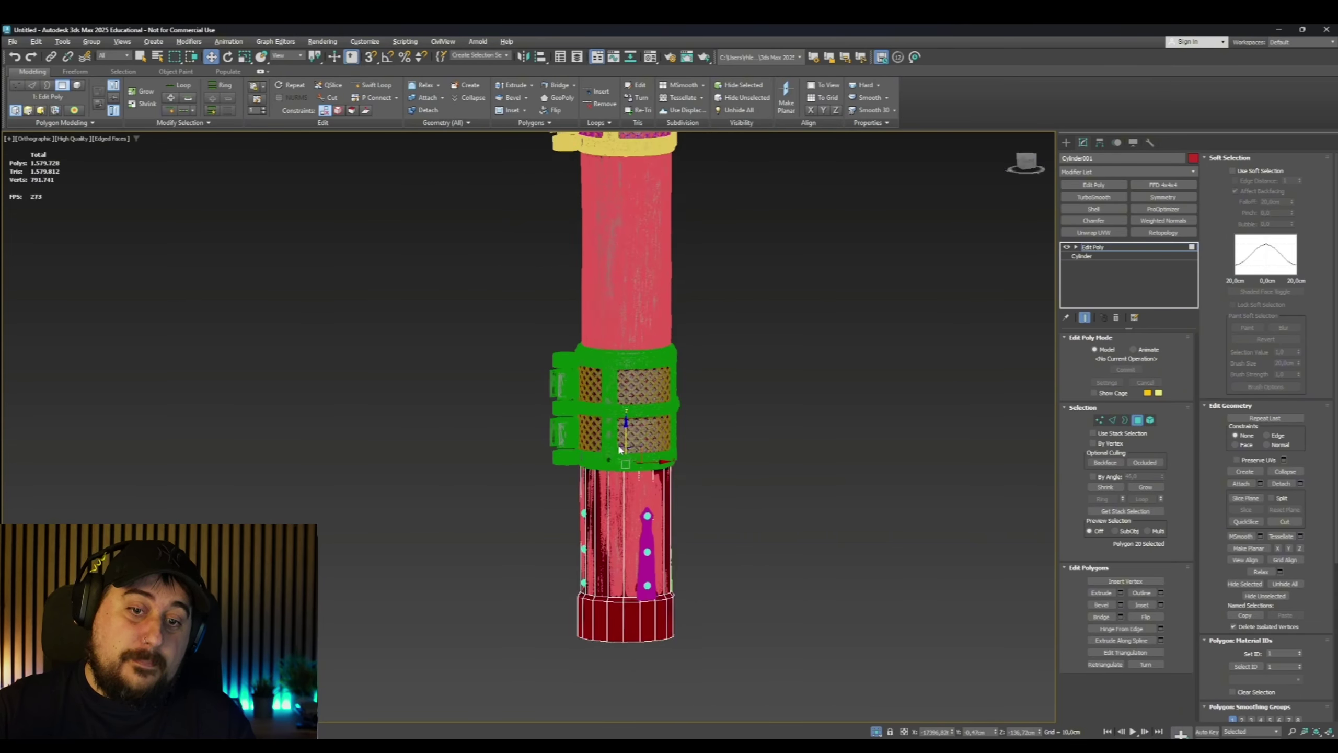
drag(579, 150, 579, 146)
scroll(707, 482, down, 3)
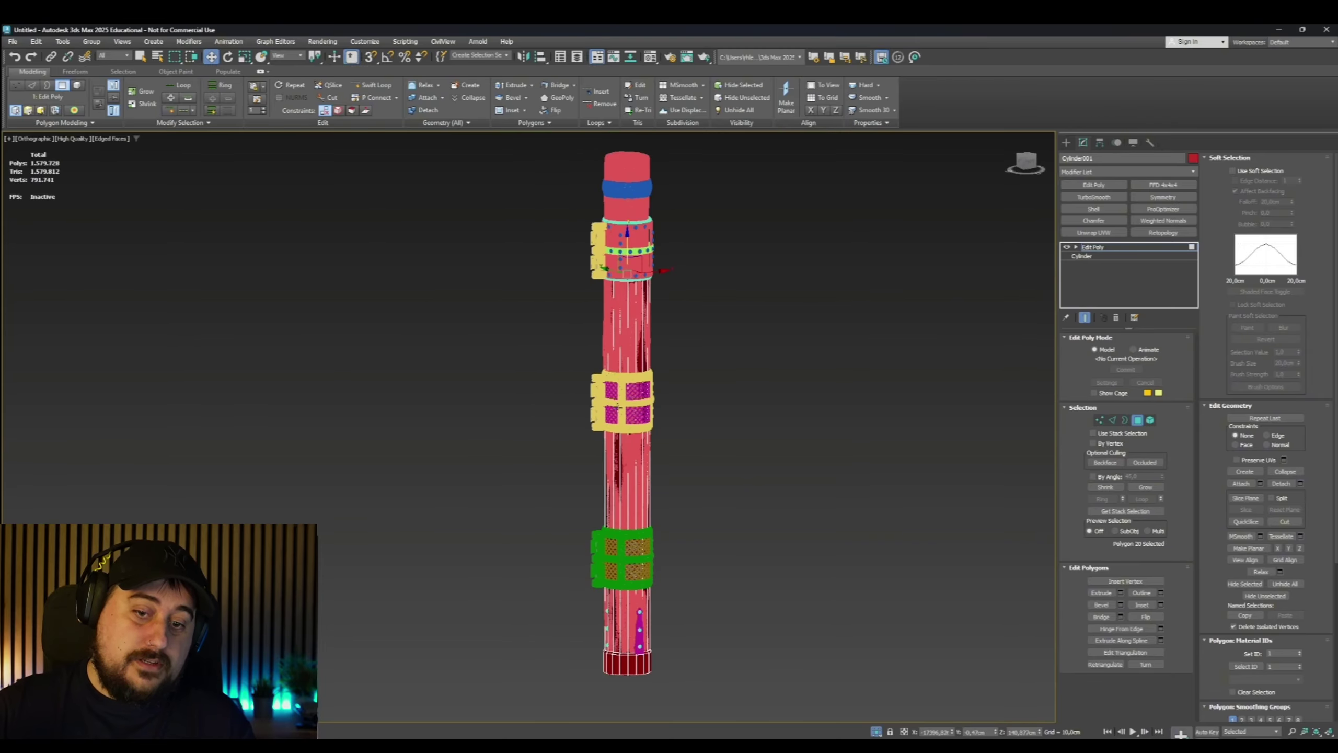
Examine the extruded shaft against the wood and metal bands, clear the polygon selection and leave polygon editing
alt+middle_drag(645, 527, 583, 581)
scroll(621, 510, up, 7)
scroll(622, 413, down, 4)
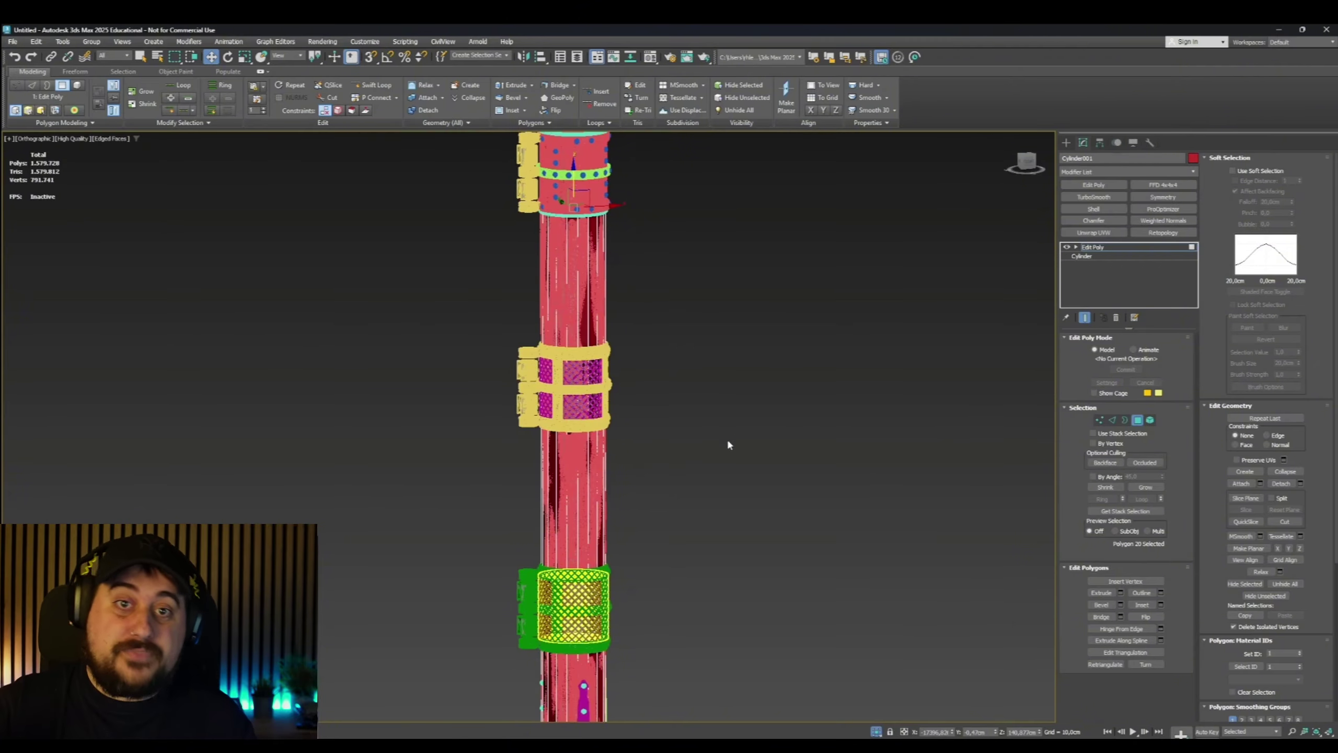
scroll(726, 443, up, 4)
scroll(672, 514, down, 5)
scroll(648, 603, up, 5)
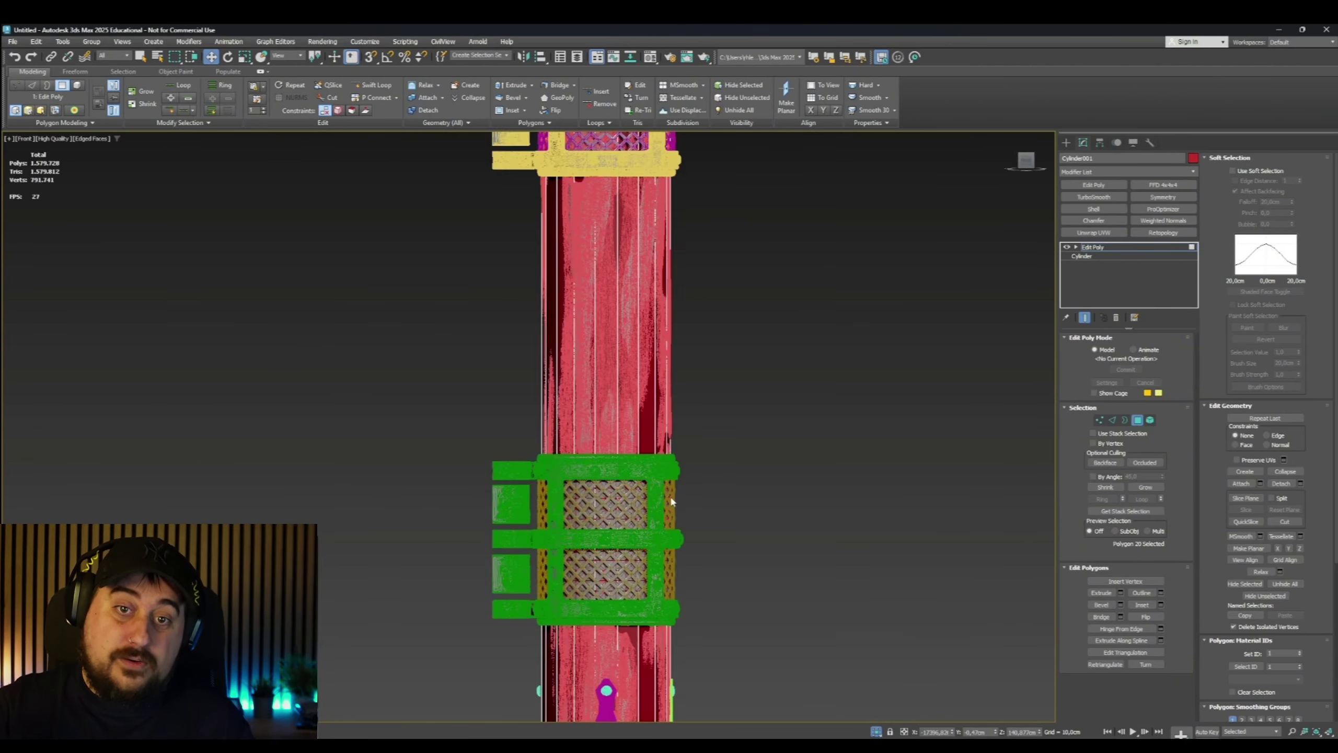
key(f)
drag(748, 452, 498, 600)
click(498, 600)
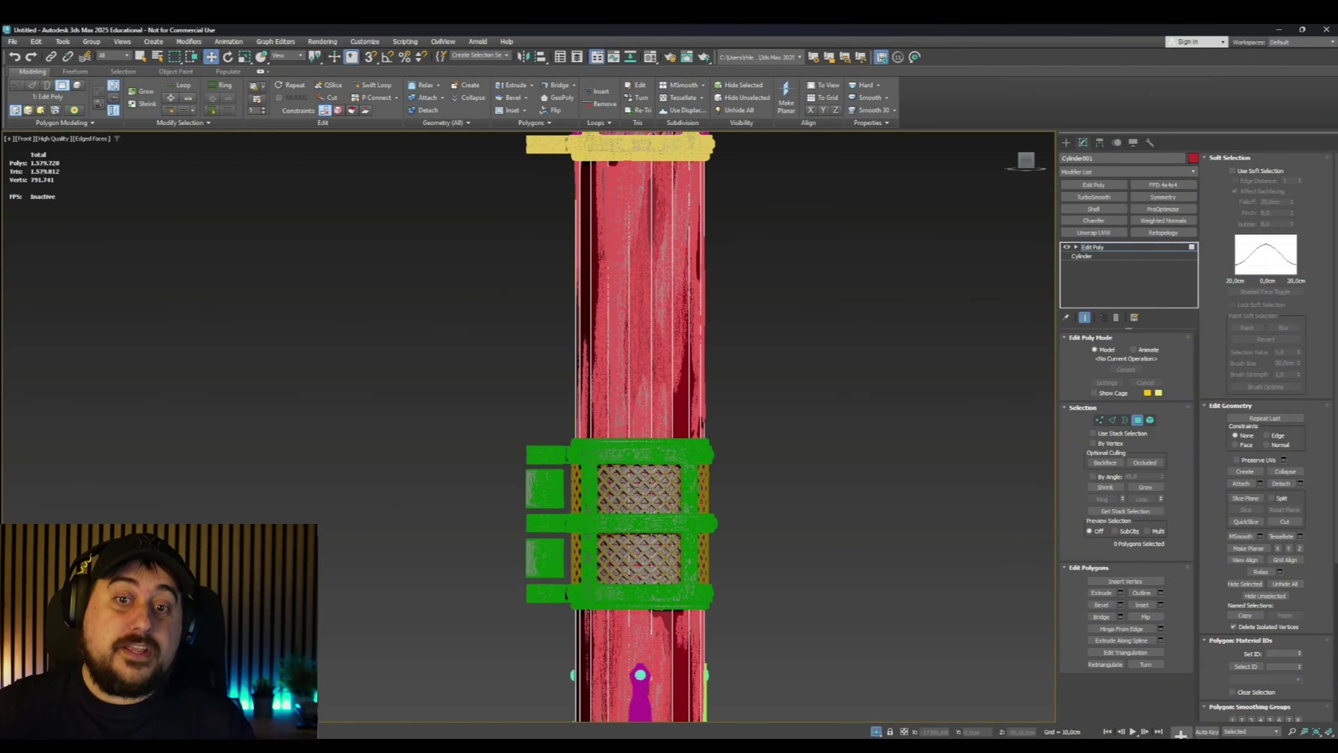
key(4)
Select the lattice mesh inside the lowest hinged band and examine how it sits around the pillar
click(663, 488)
scroll(664, 482, up, 5)
alt+middle_drag(664, 483, 672, 544)
click(666, 511)
scroll(654, 511, down, 2)
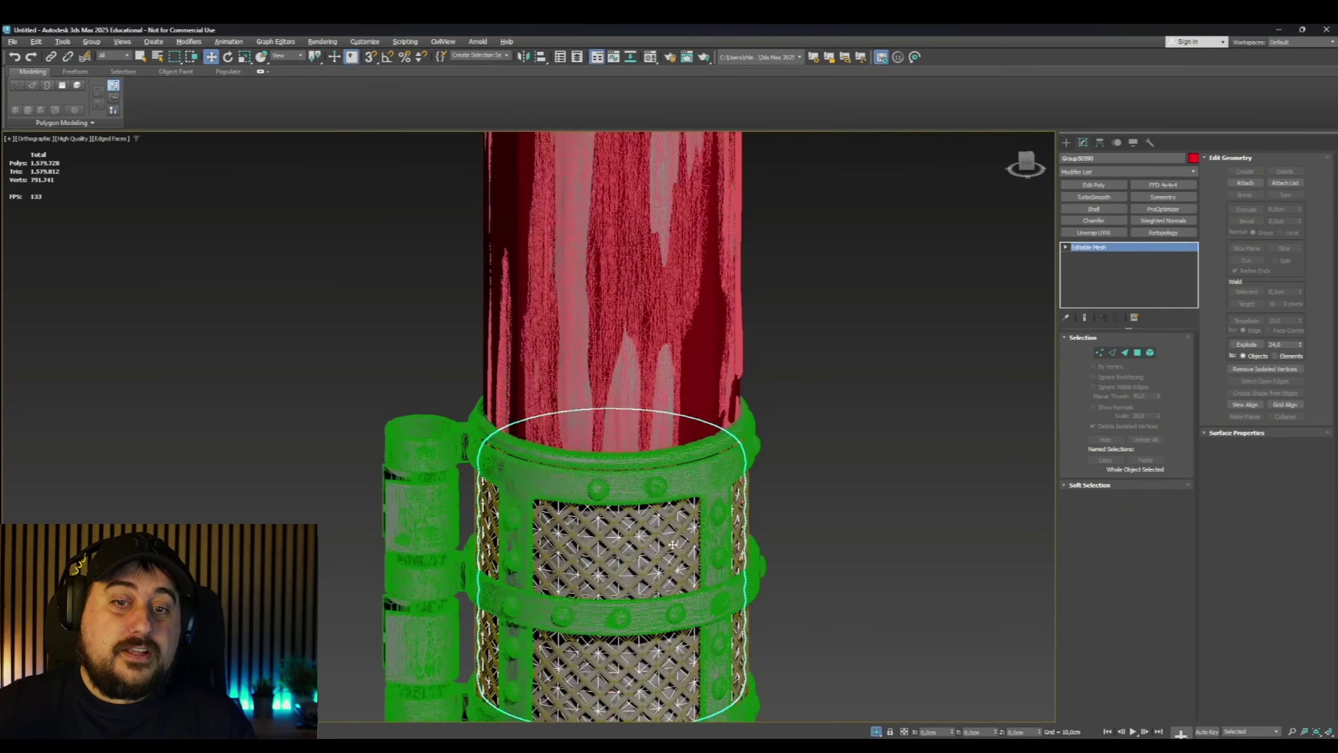
scroll(666, 527, up, 3)
scroll(661, 519, down, 7)
scroll(651, 285, up, 4)
scroll(659, 284, down, 4)
alt+middle_drag(661, 284, 627, 258)
Reselect the low-poly cylinder, turn off edged faces and check its coverage along the pillar
click(616, 158)
scroll(619, 159, down, 2)
mouse_move(619, 159)
middle_down()
mouse_move(653, 394)
mouse_move(677, 319)
mouse_move(762, 365)
middle_up()
scroll(651, 240, up, 5)
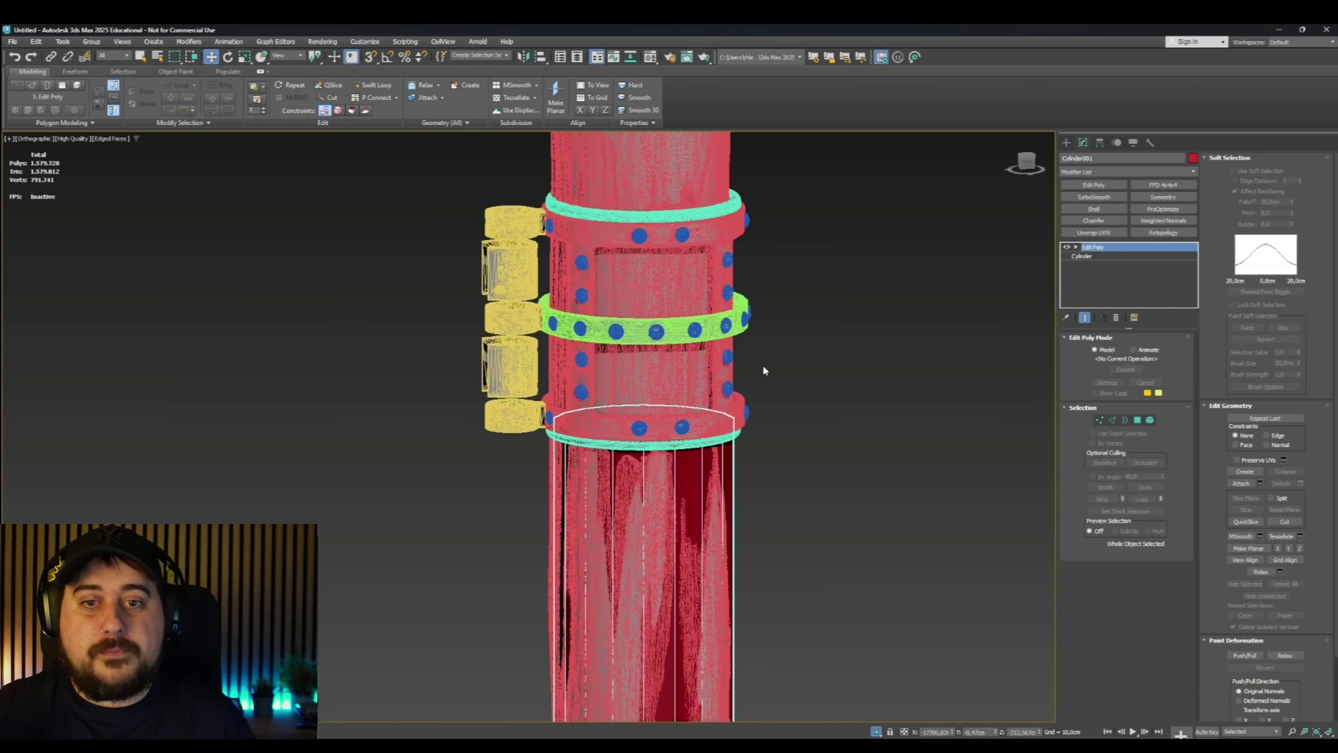
scroll(753, 362, down, 5)
middle_drag(734, 448, 721, 197)
key(F4)
scroll(685, 607, up, 5)
scroll(743, 491, down, 7)
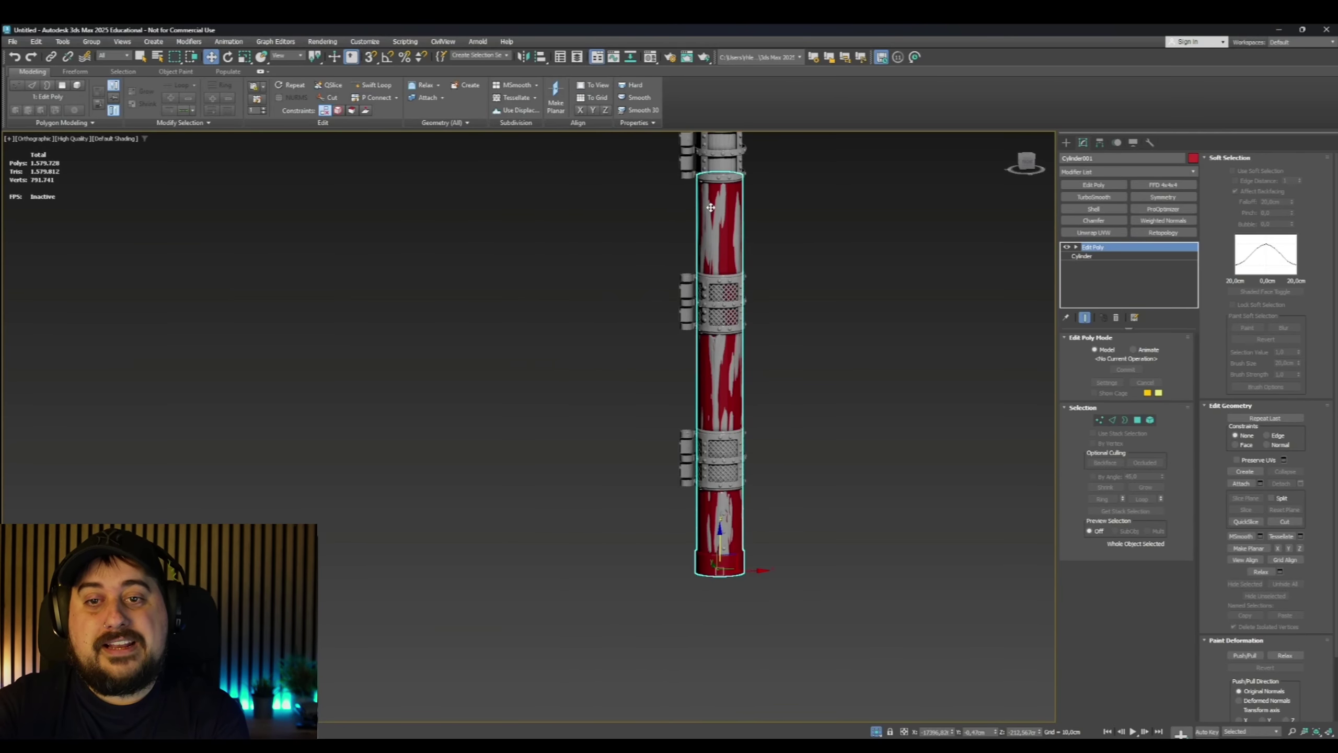
Duplicate the lower red cylinder upward along the pole to cover the next section
middle_drag(723, 303, 720, 471)
middle_drag(721, 620, 723, 505)
scroll(722, 504, up, 5)
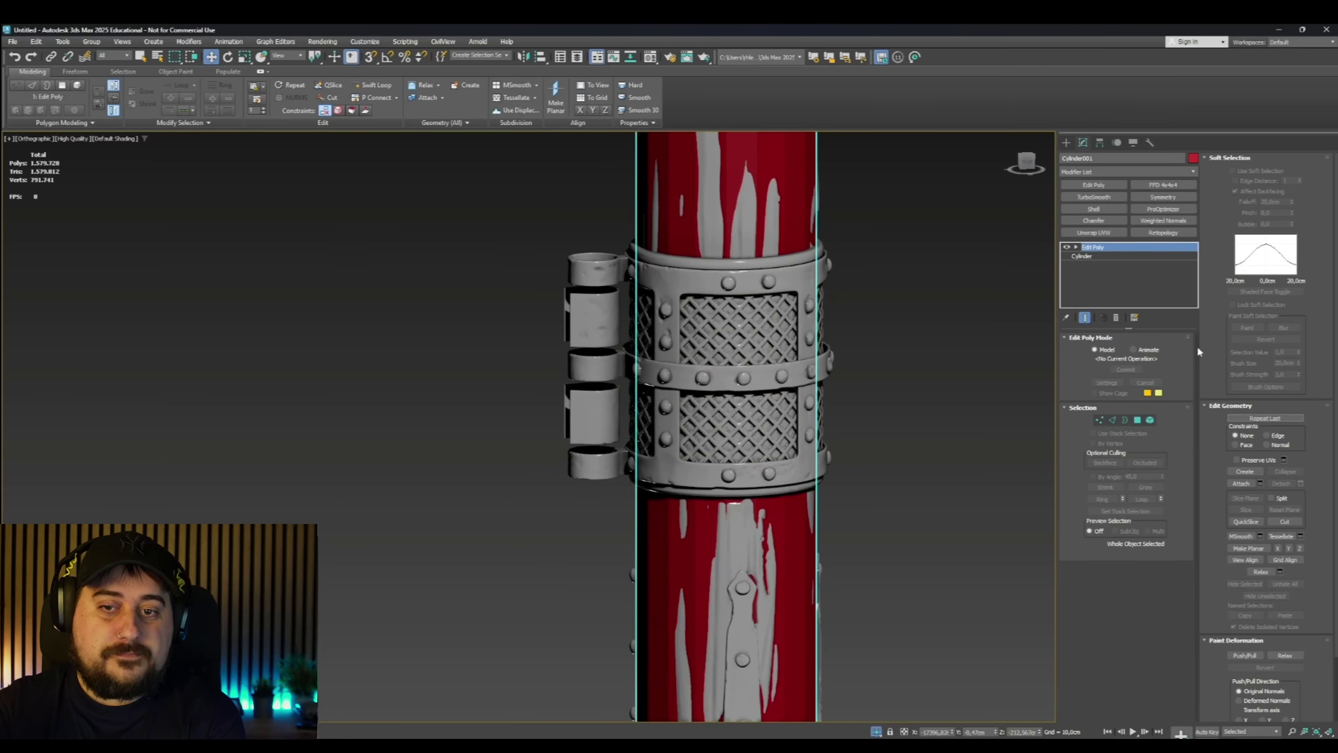
scroll(780, 598, down, 5)
key(4)
scroll(780, 598, up, 5)
click(744, 348)
scroll(744, 341, down, 4)
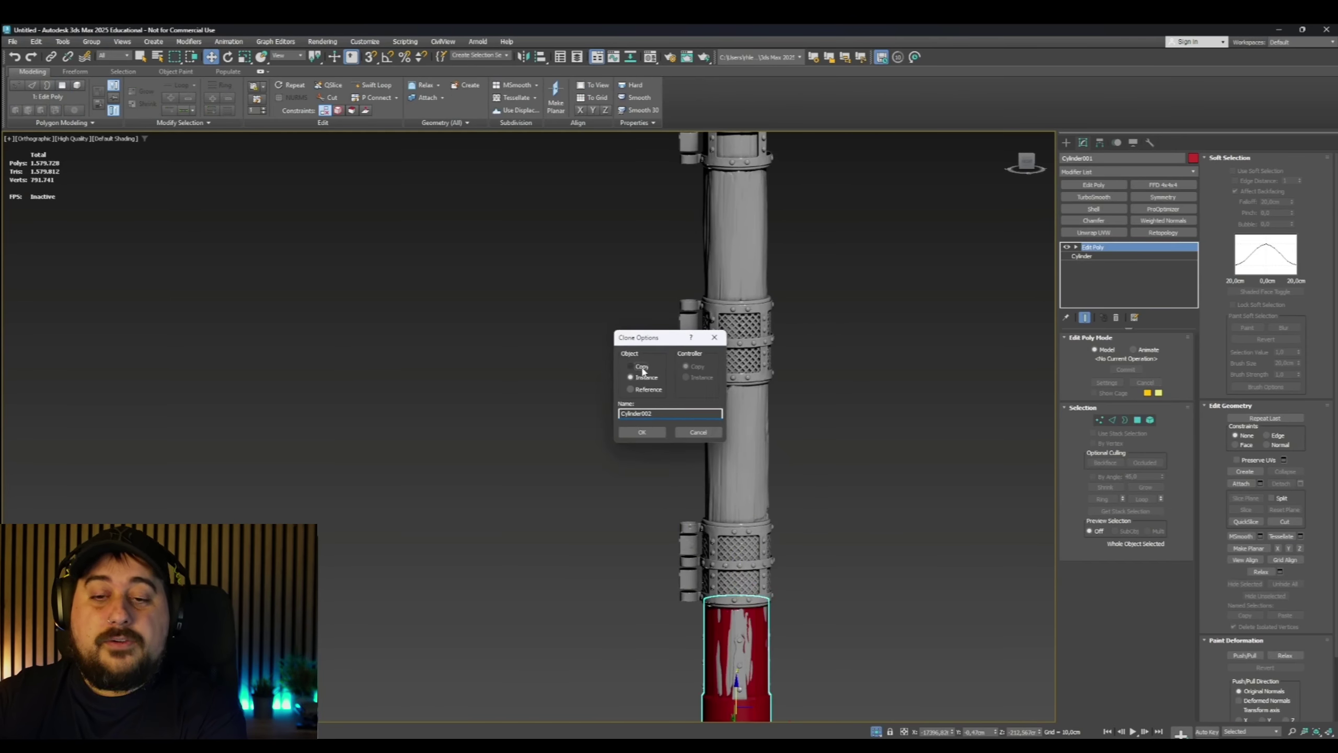
click(637, 431)
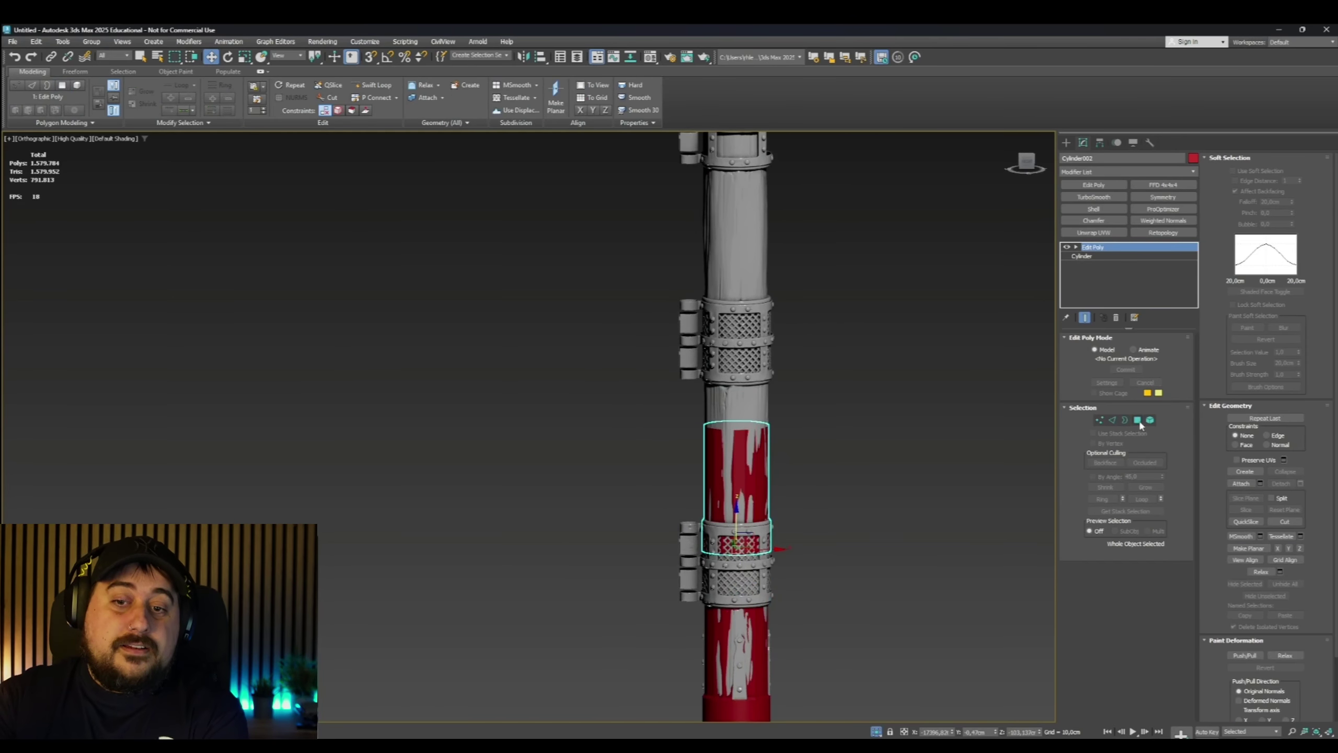
Remove the duplicate's lower polygons and raise its top polygon to the clamp above
drag(845, 616, 658, 530)
alt+middle_drag(820, 500, 838, 549)
click(737, 414)
alt+middle_drag(737, 414, 737, 385)
drag(744, 396, 744, 346)
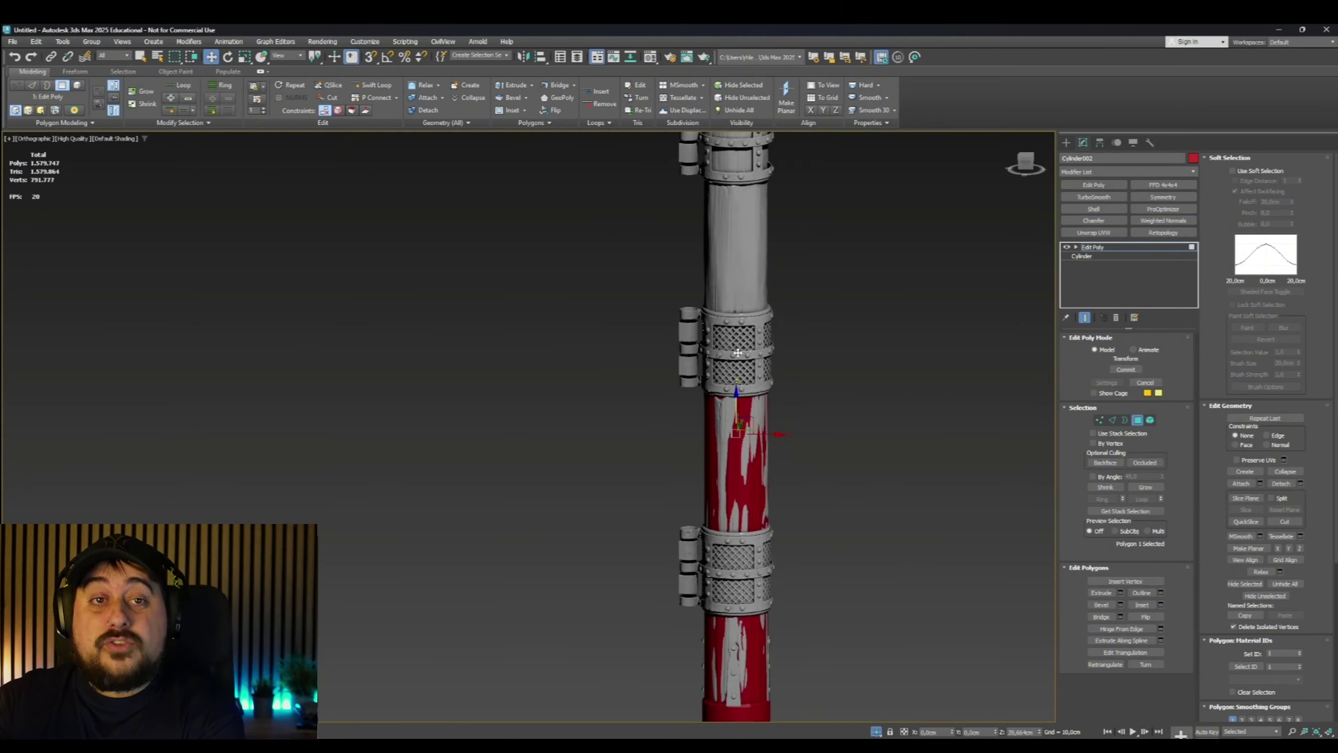
Examine from several sides how the two red cylinder sections fit the pole between the clamps
scroll(744, 348, up, 4)
scroll(744, 349, down, 4)
scroll(745, 416, up, 6)
scroll(753, 328, down, 5)
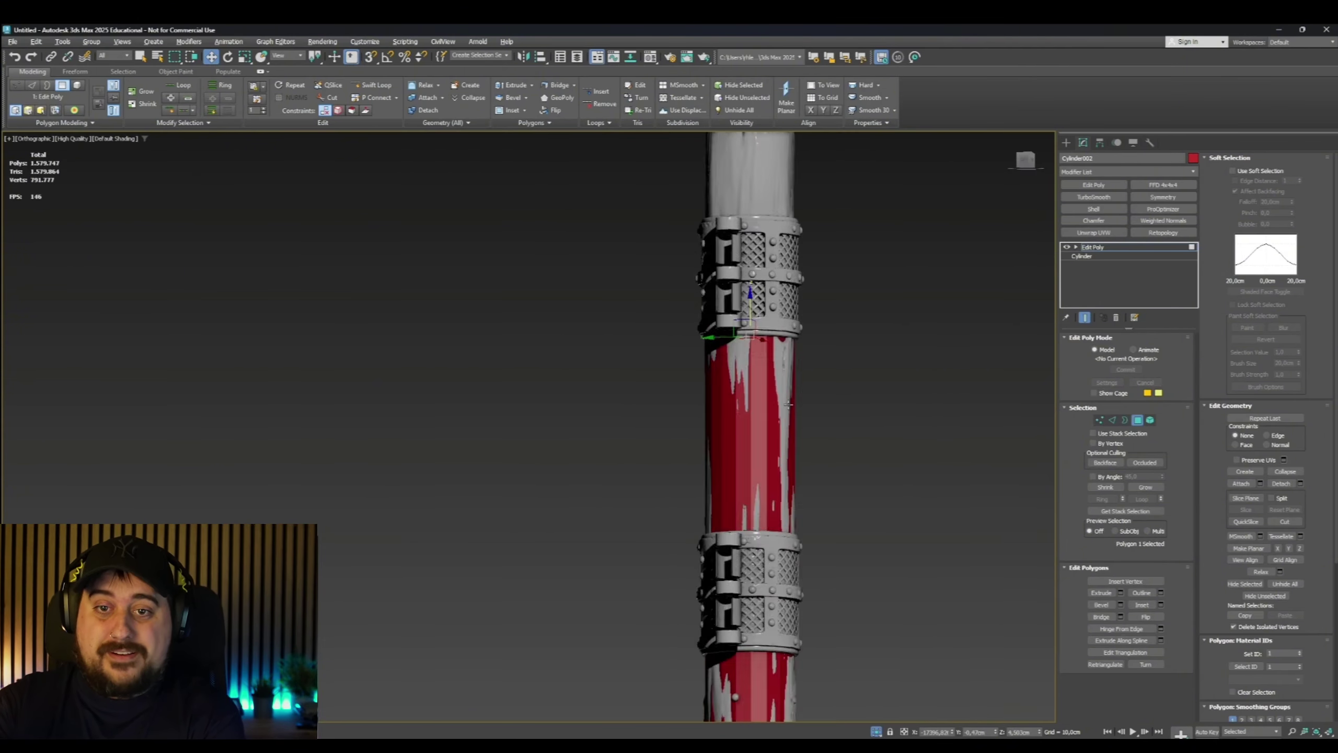
scroll(733, 633, up, 4)
scroll(700, 427, down, 4)
scroll(720, 416, down, 2)
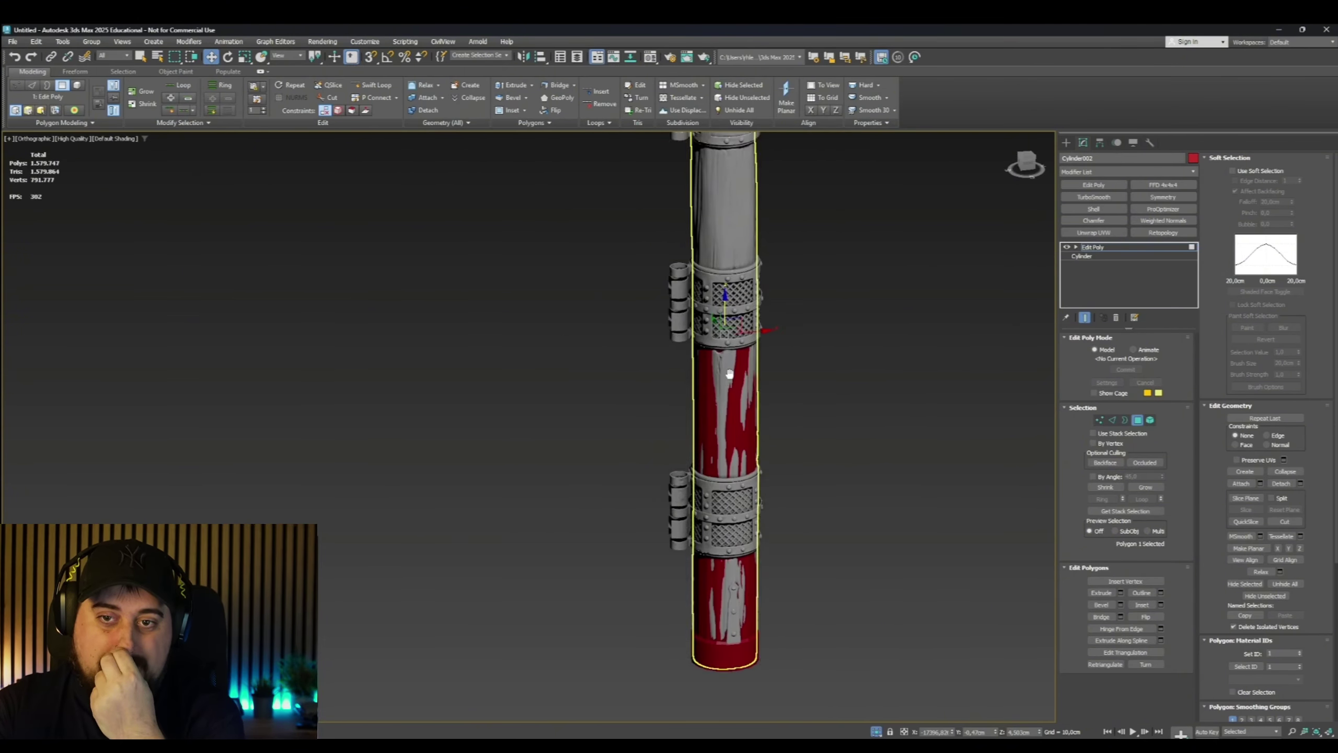
scroll(720, 416, up, 8)
scroll(716, 401, down, 3)
alt+middle_drag(717, 402, 717, 435)
scroll(717, 436, down, 6)
scroll(696, 696, up, 6)
Delete the duplicated cylinder section
click(1097, 250)
scroll(659, 422, up, 5)
click(643, 210)
key(Delete)
Raise the lower cylinder's top cap along the whole pole up to the underside of the plain collar
click(654, 539)
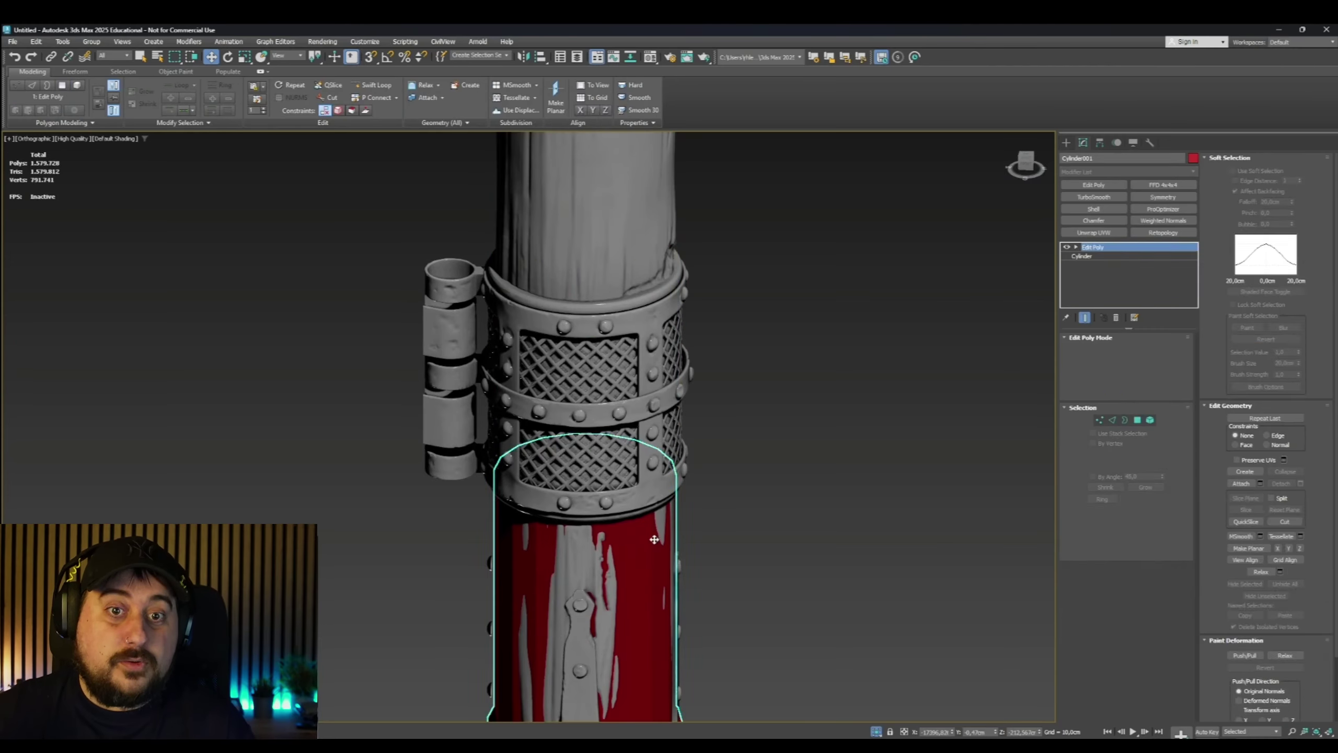
key(4)
scroll(580, 422, down, 5)
scroll(568, 398, up, 10)
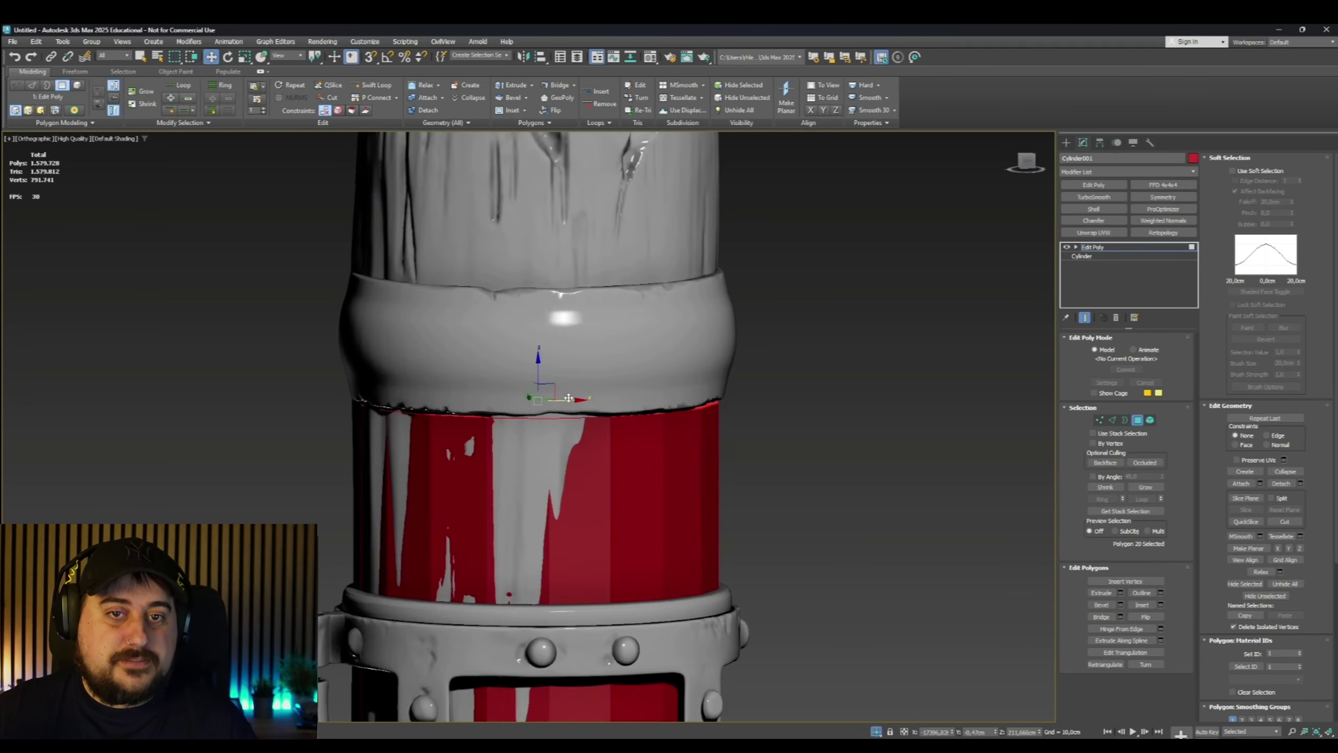
alt+middle_drag(568, 398, 560, 400)
drag(538, 375, 533, 379)
Reselect the cylinder's top cap and fit it to the lower edge of the plain collar
click(1089, 249)
click(583, 369)
click(583, 447)
key(4)
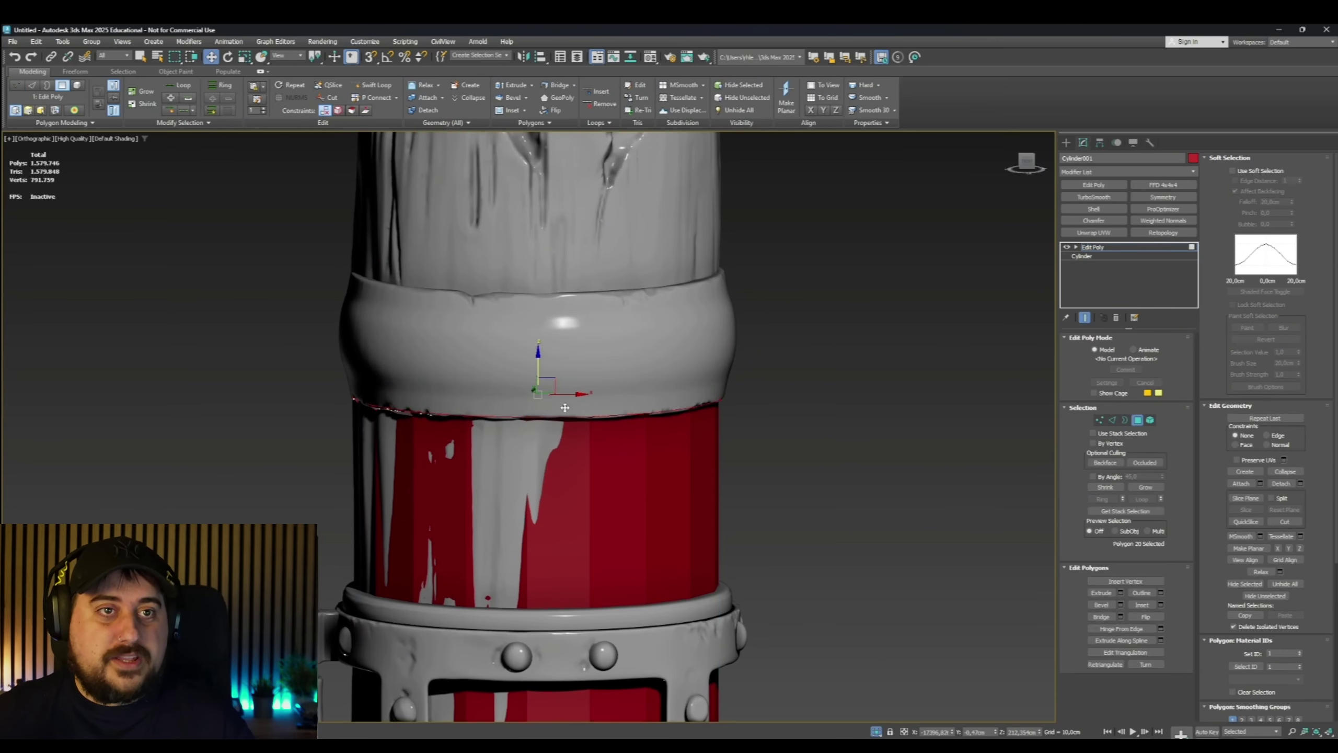
scroll(960, 439, up, 4)
drag(513, 331, 515, 324)
Extrude the cap upward over the collar and scale the new rings to follow its bulging profile
key(w)
shift+drag(525, 305, 522, 135)
key(r)
key(w)
key(r)
key(w)
key(r)
drag(503, 154, 502, 161)
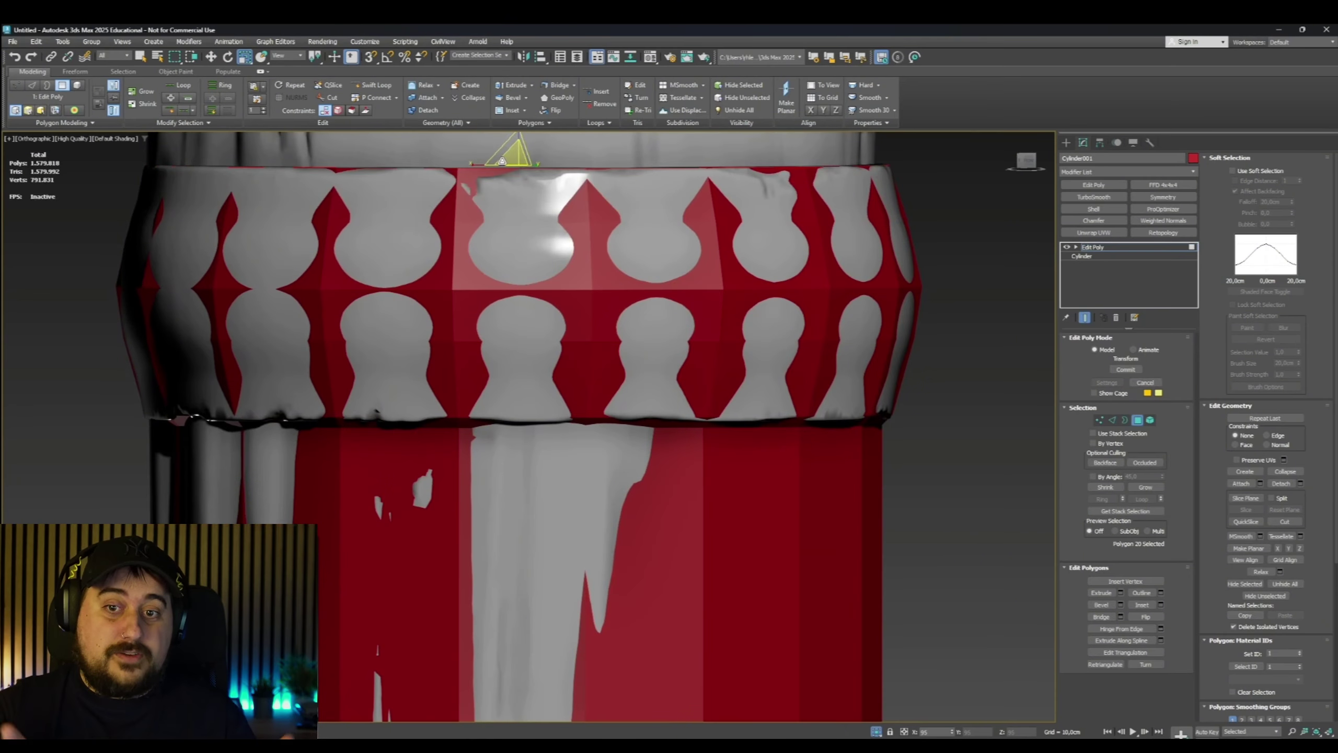
Scale the cap inward above the collar, extrude it to the pole's upper end and scale it to the rounded rim
key(w)
middle_drag(520, 132, 573, 358)
key(r)
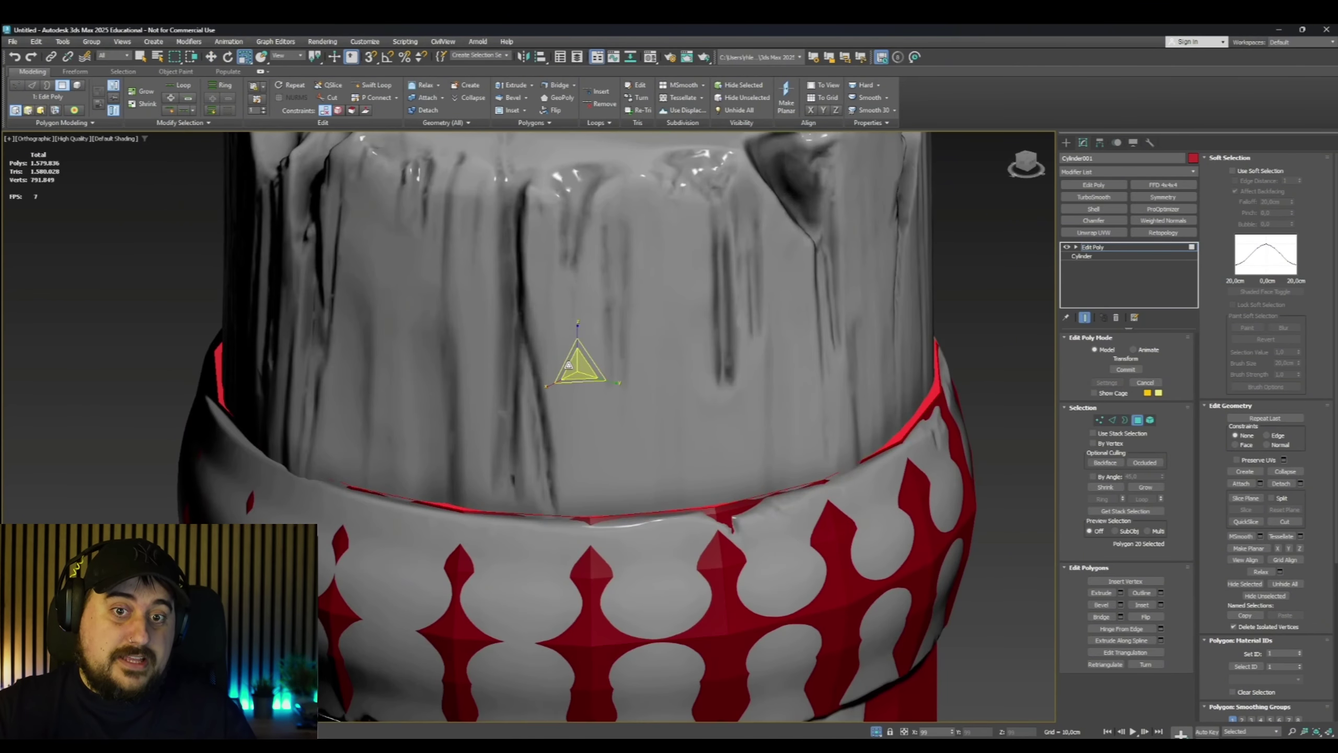
key(w)
shift+drag(577, 337, 579, 33)
middle_drag(587, 366, 595, 600)
mouse_move(584, 269)
mouse_down()
mouse_move(583, 256)
mouse_move(585, 319)
mouse_move(585, 231)
mouse_move(586, 270)
mouse_up()
key(r)
key(w)
key(r)
key(w)
Isolate the low-poly cylinder and display its edges
scroll(619, 248, down, 5)
mouse_move(619, 247)
alt+middle_down()
mouse_move(728, 286)
mouse_move(744, 343)
mouse_move(661, 335)
alt+middle_up()
key(F4)
middle_drag(661, 334, 711, 243)
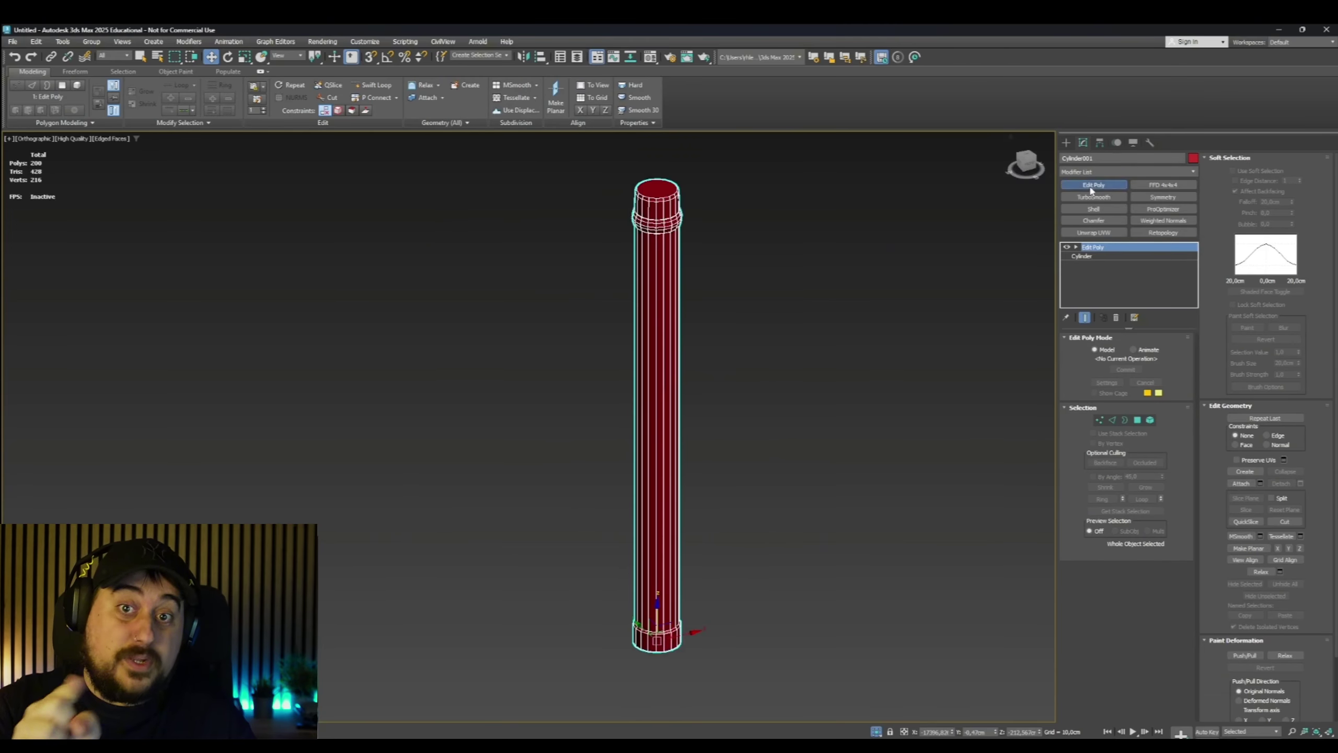
key(shift+alt+w)
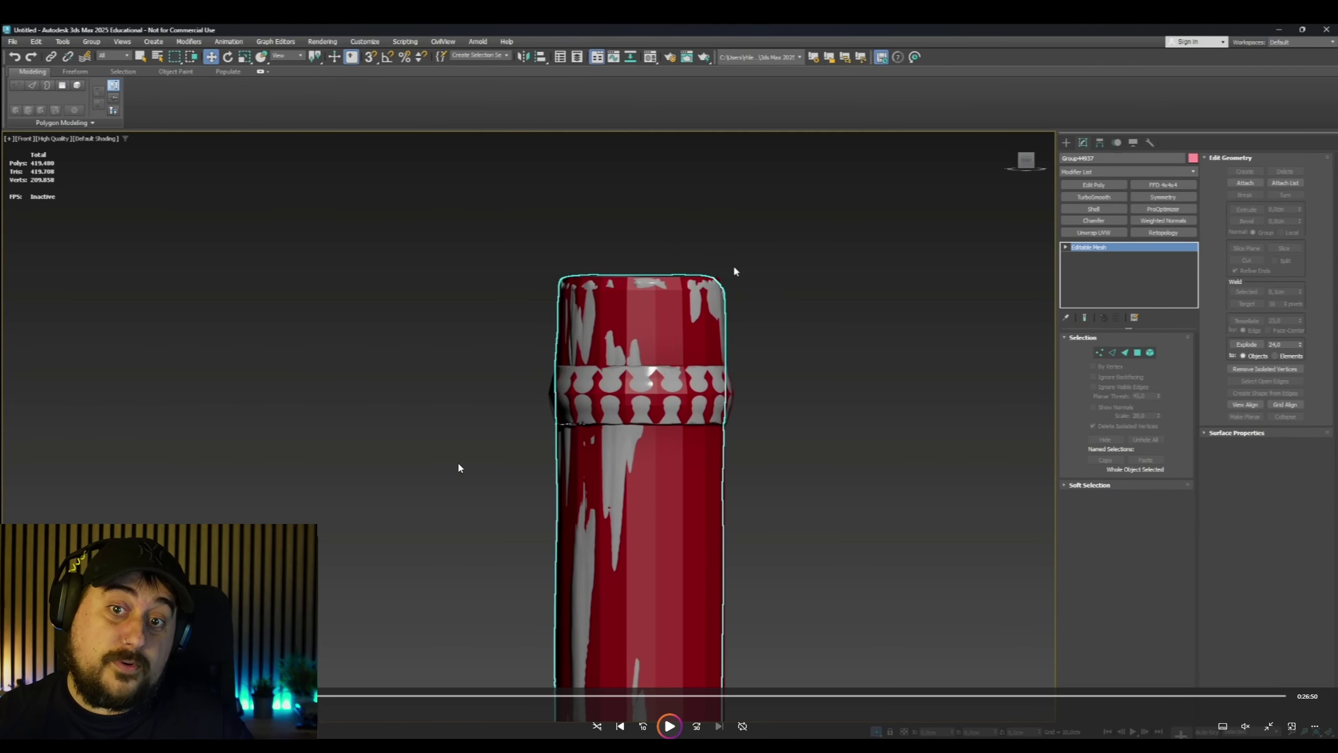
Examine with edged faces how the low-poly rim follows the chips in the high-poly pole's upper end
click(667, 726)
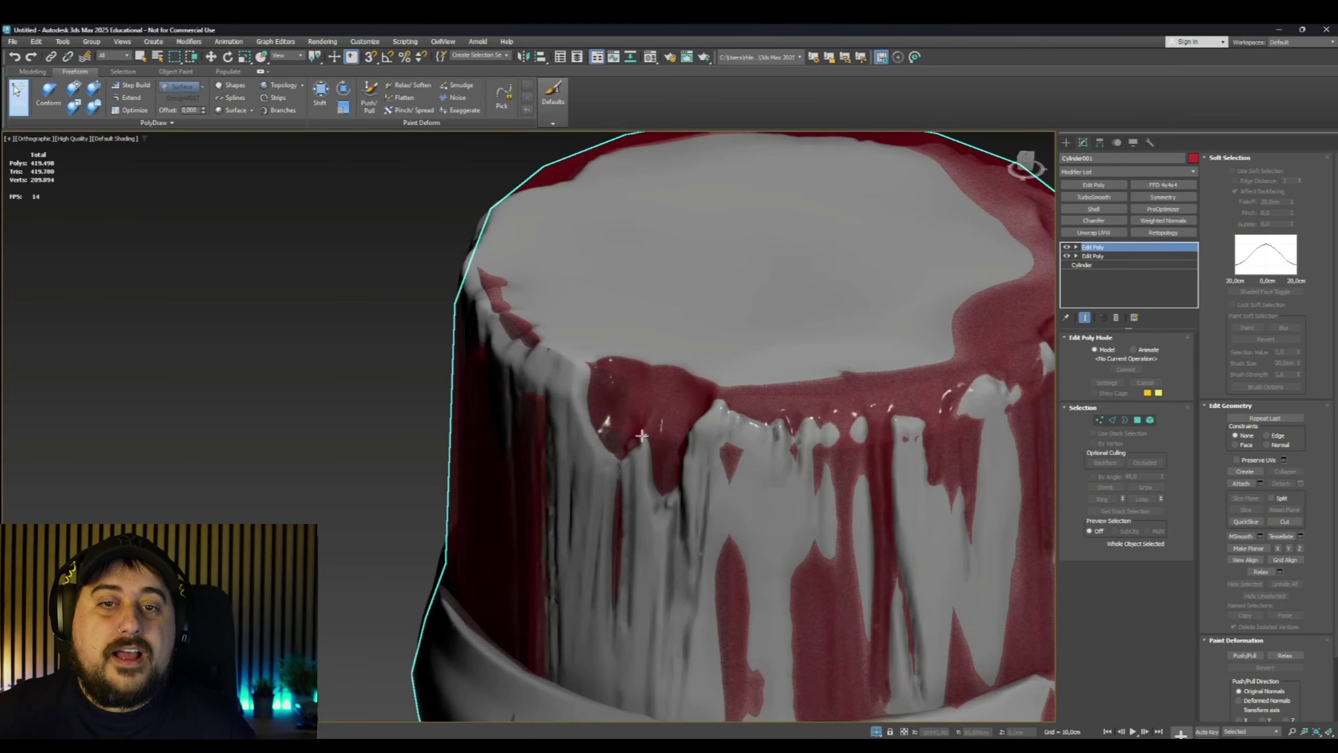
key(F4)
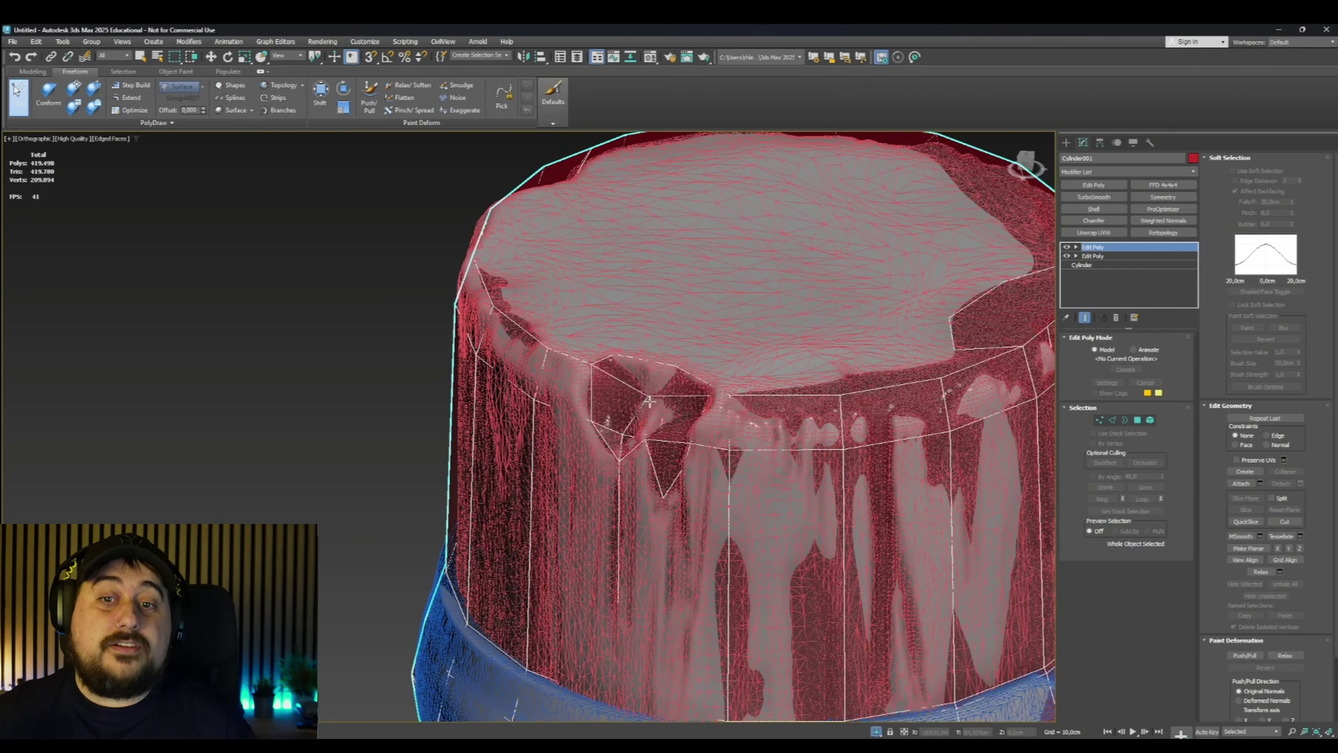
alt+middle_drag(650, 402, 743, 182)
scroll(716, 474, down, 8)
alt+middle_drag(716, 475, 753, 433)
scroll(730, 447, up, 3)
scroll(741, 439, down, 3)
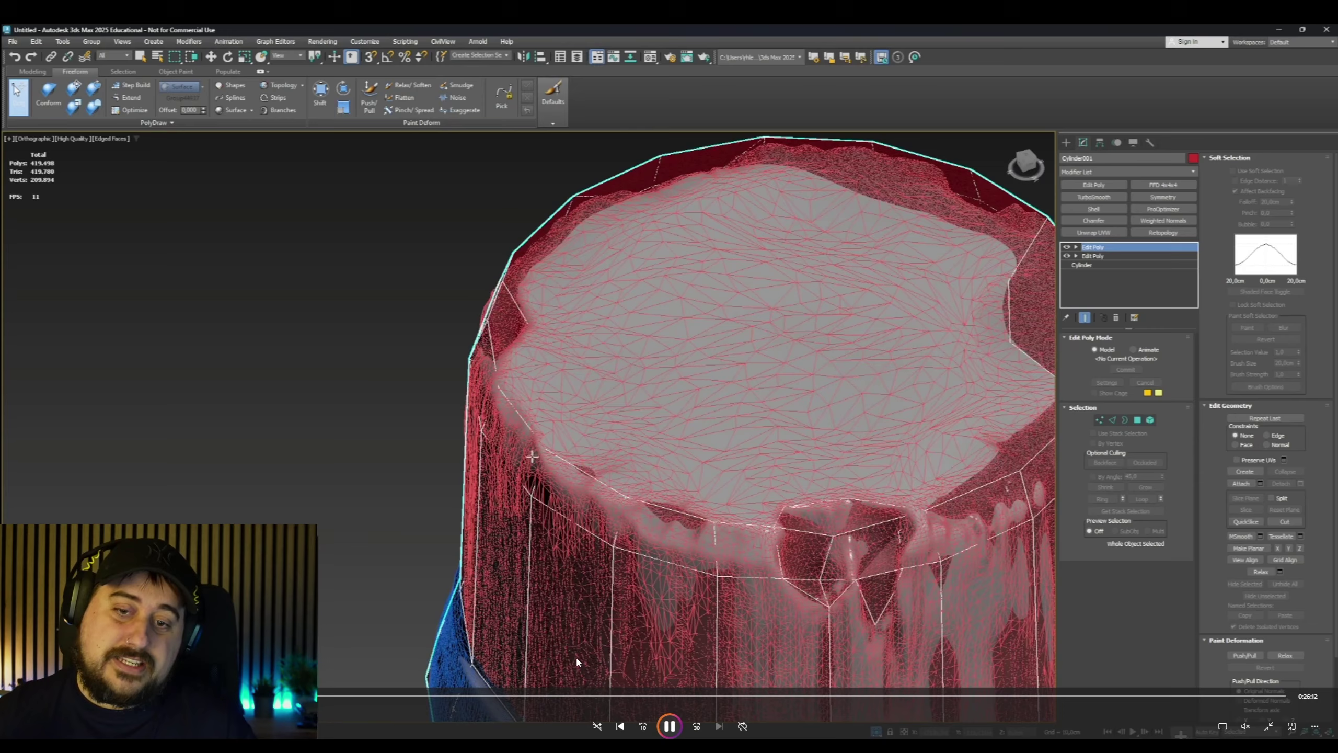
alt+middle_drag(672, 515, 715, 532)
scroll(715, 532, up, 2)
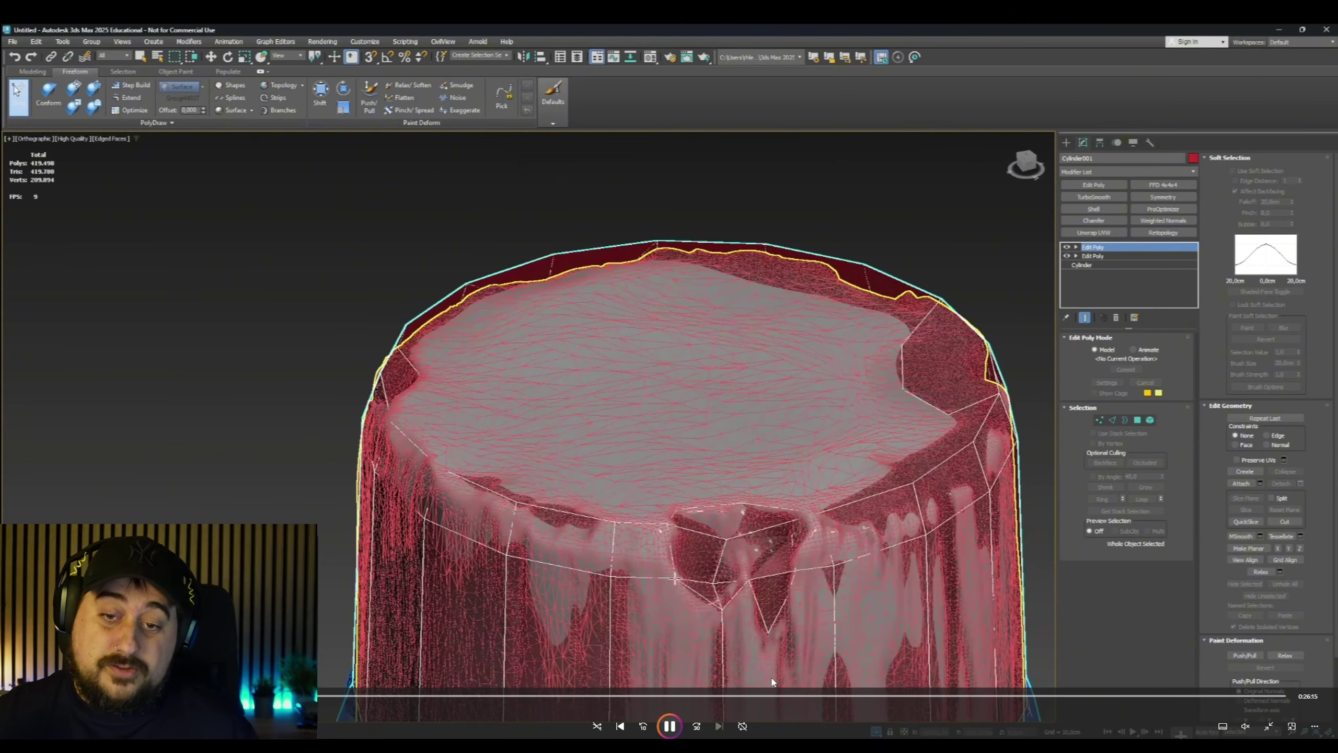
click(668, 731)
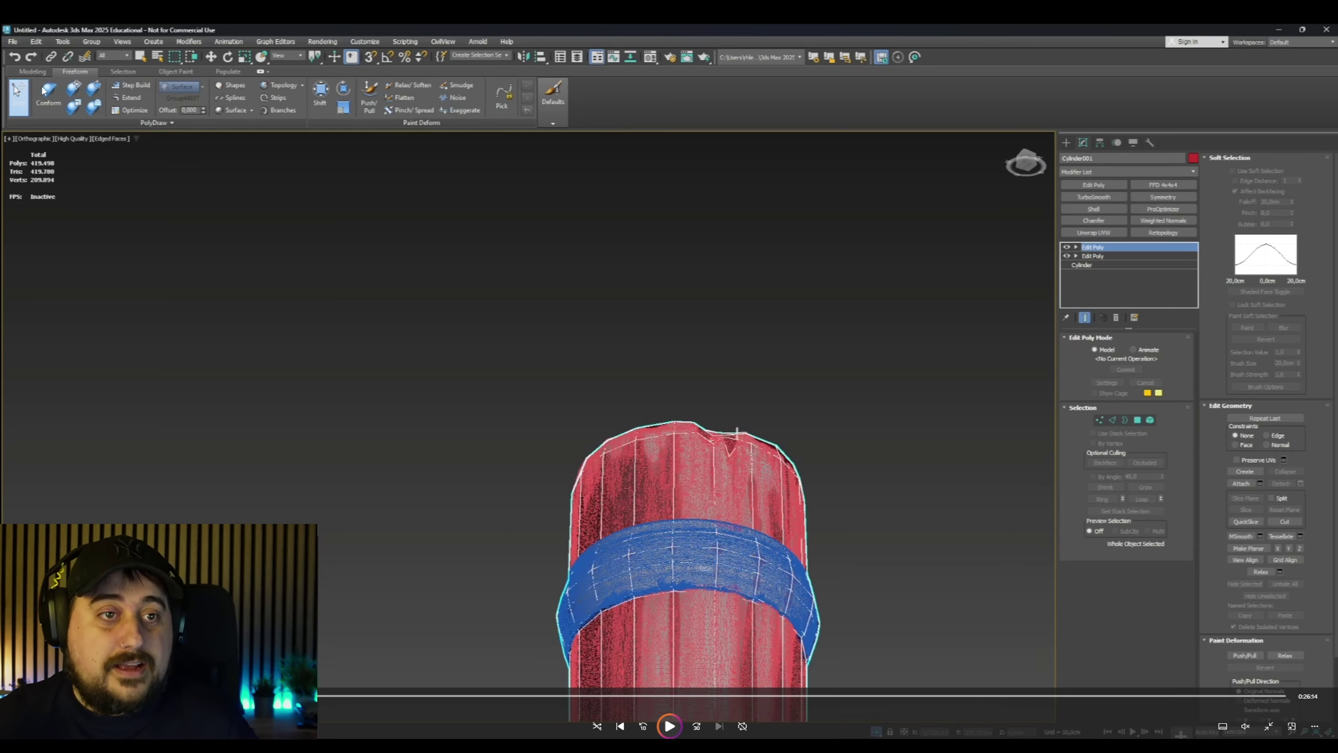
click(669, 727)
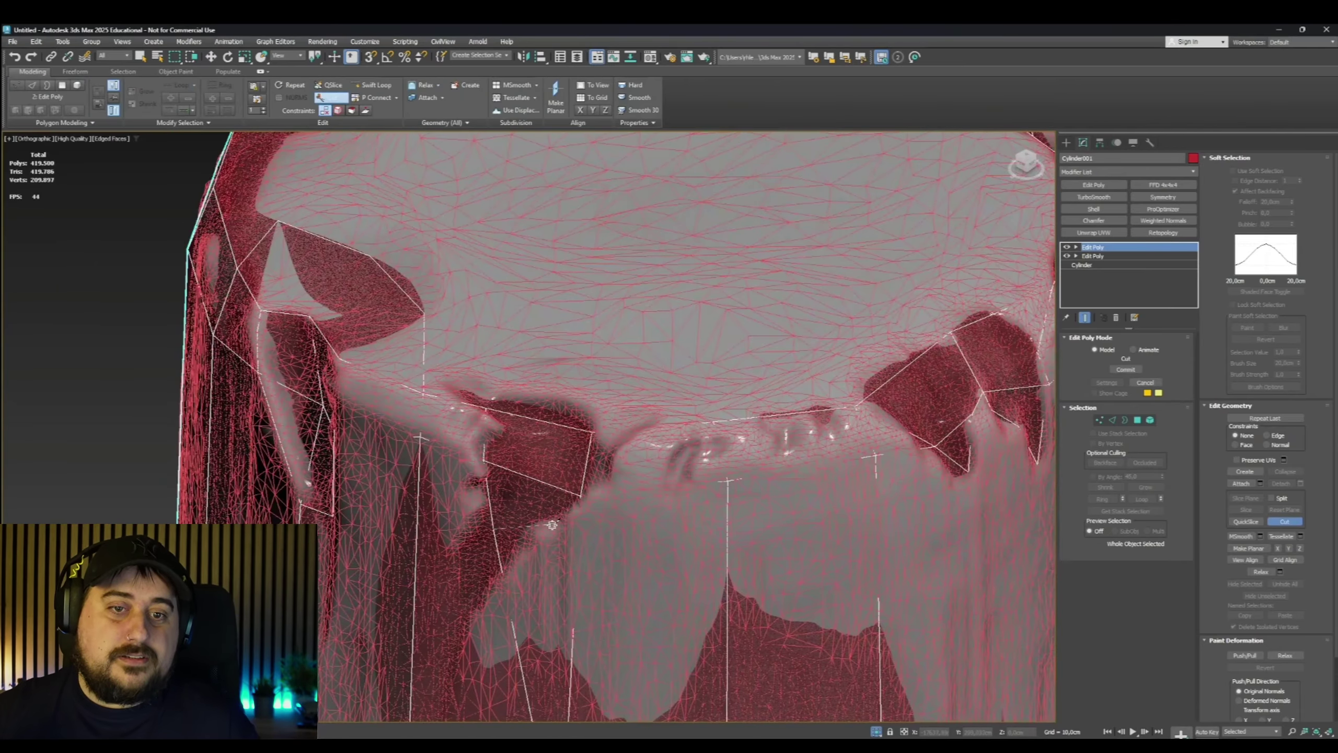
Cut new edges across the chipped notch in the pole's front rim and adjust the vertices to the high-poly surface
click(542, 421)
click(532, 478)
click(494, 529)
right_click(494, 530)
click(75, 71)
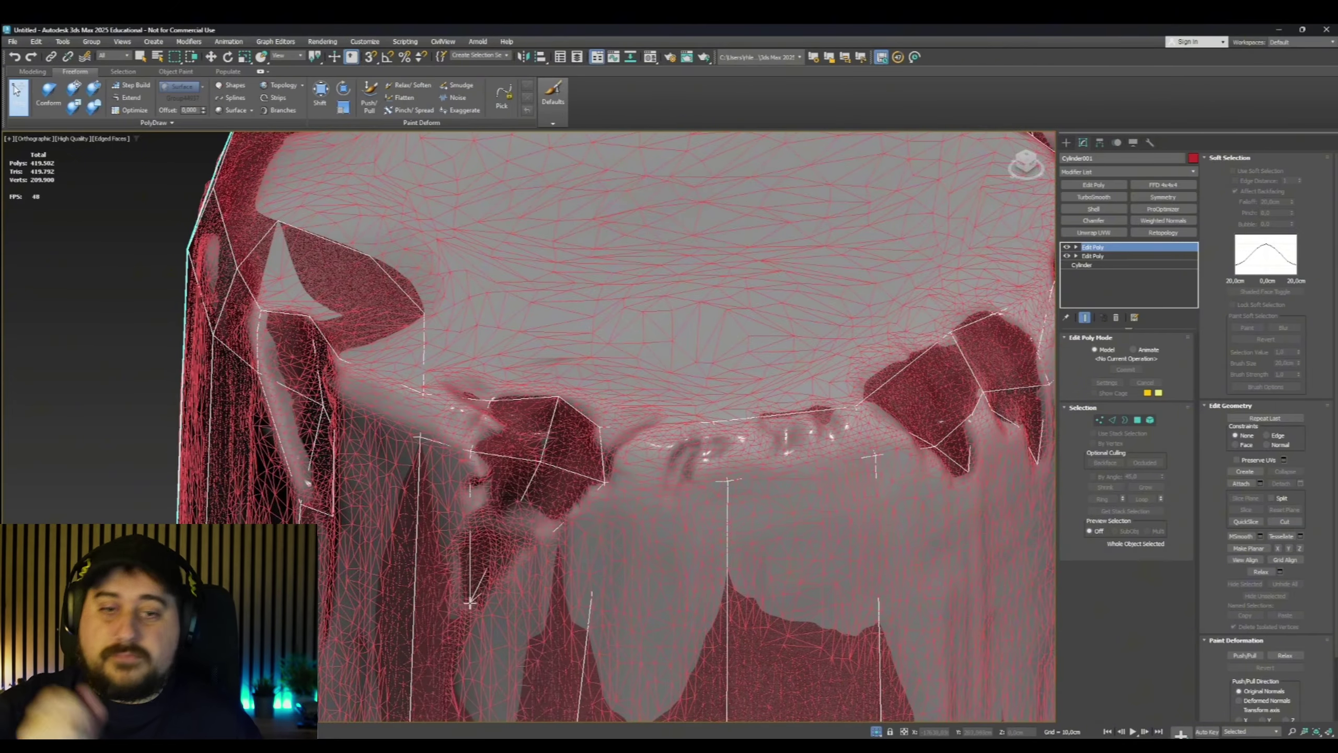
alt+middle_drag(529, 478, 548, 400)
scroll(415, 433, up, 3)
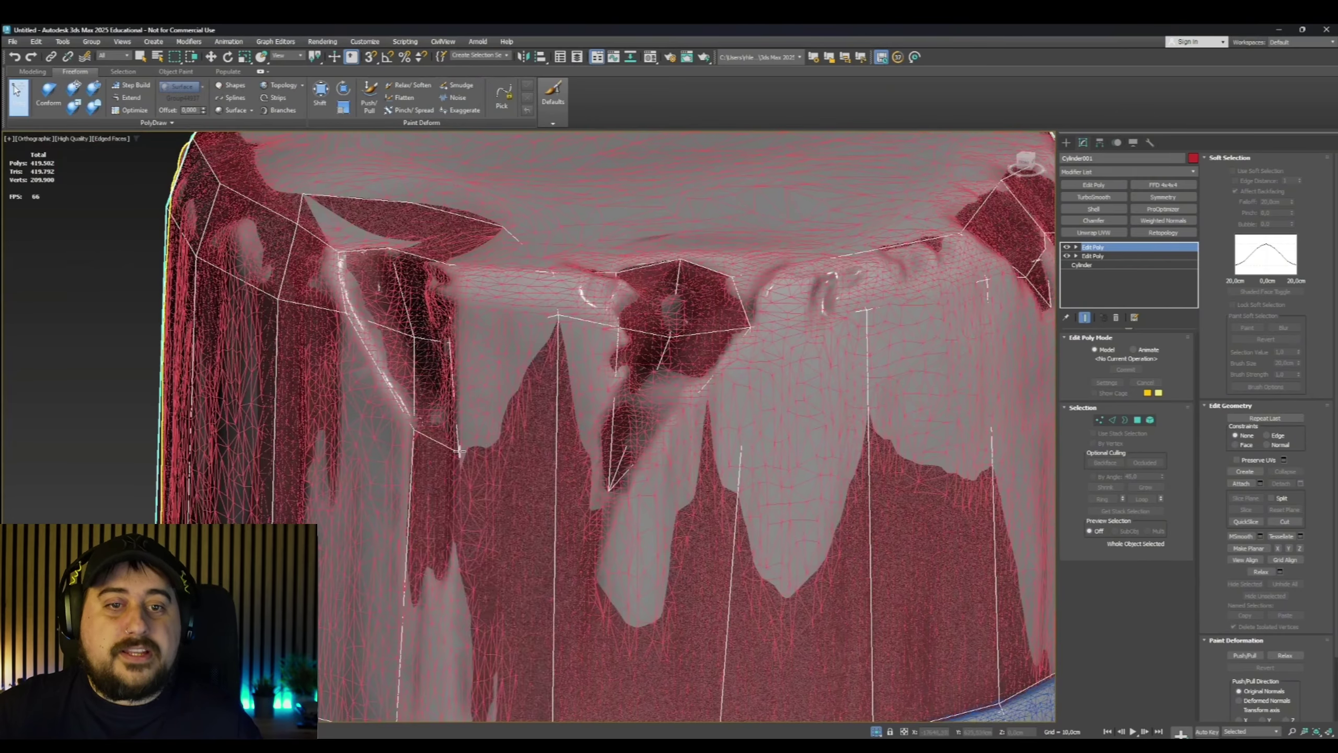
scroll(527, 422, down, 4)
alt+middle_drag(526, 422, 517, 417)
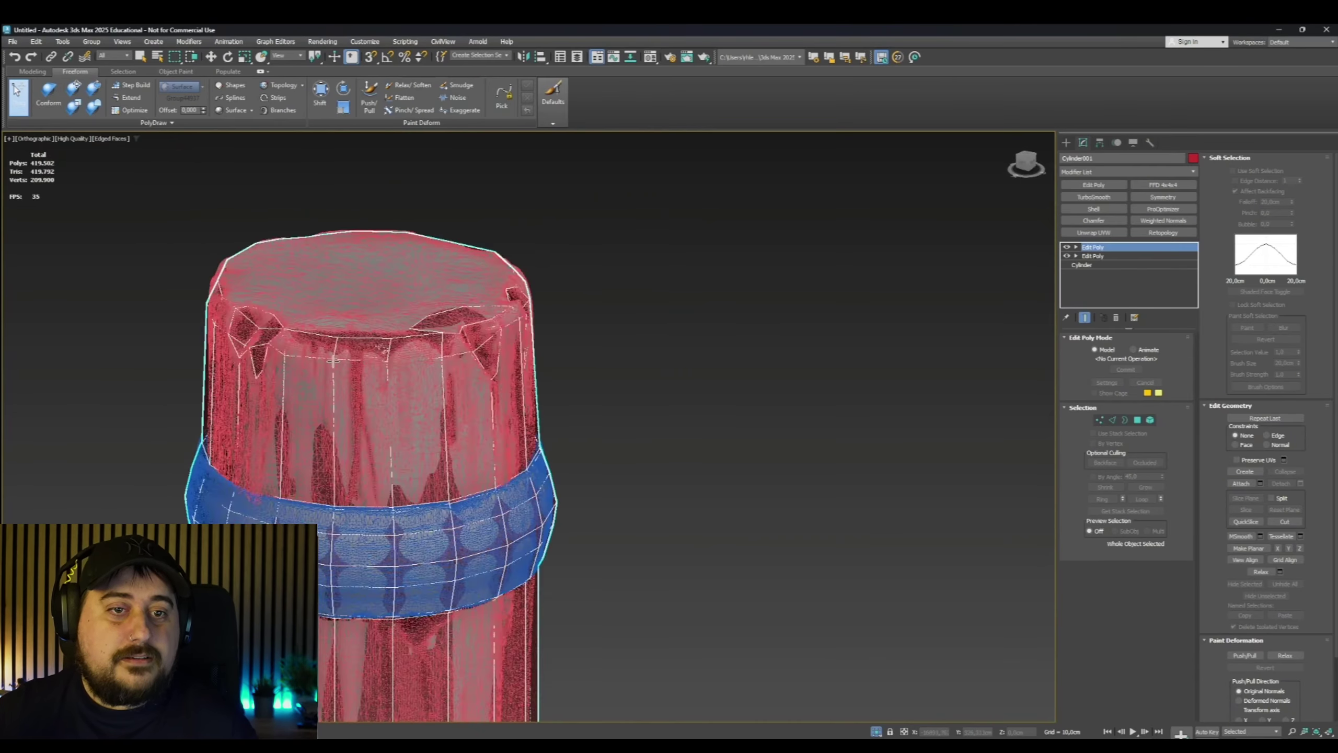
scroll(527, 421, up, 2)
scroll(598, 328, down, 10)
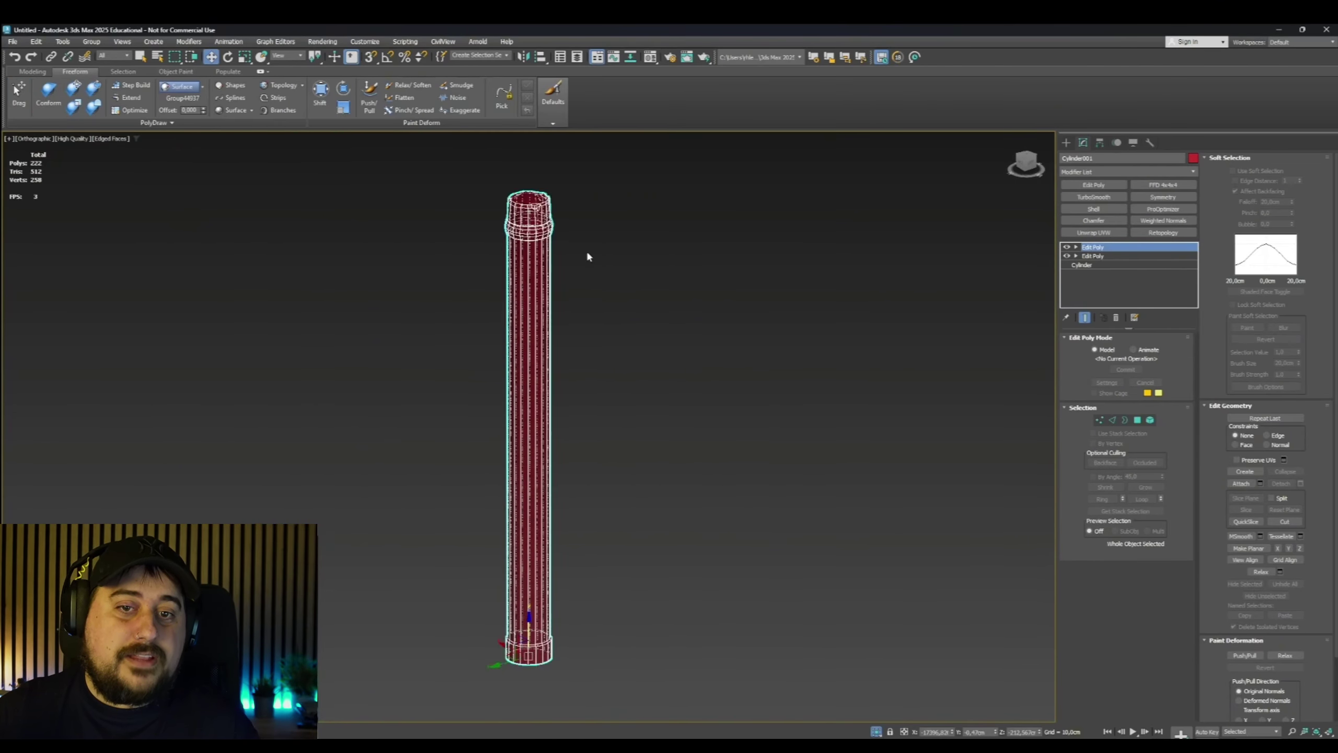
Smooth the finished low-poly pole's shading and bring the complete gate back into view
right_click(517, 362)
click(549, 460)
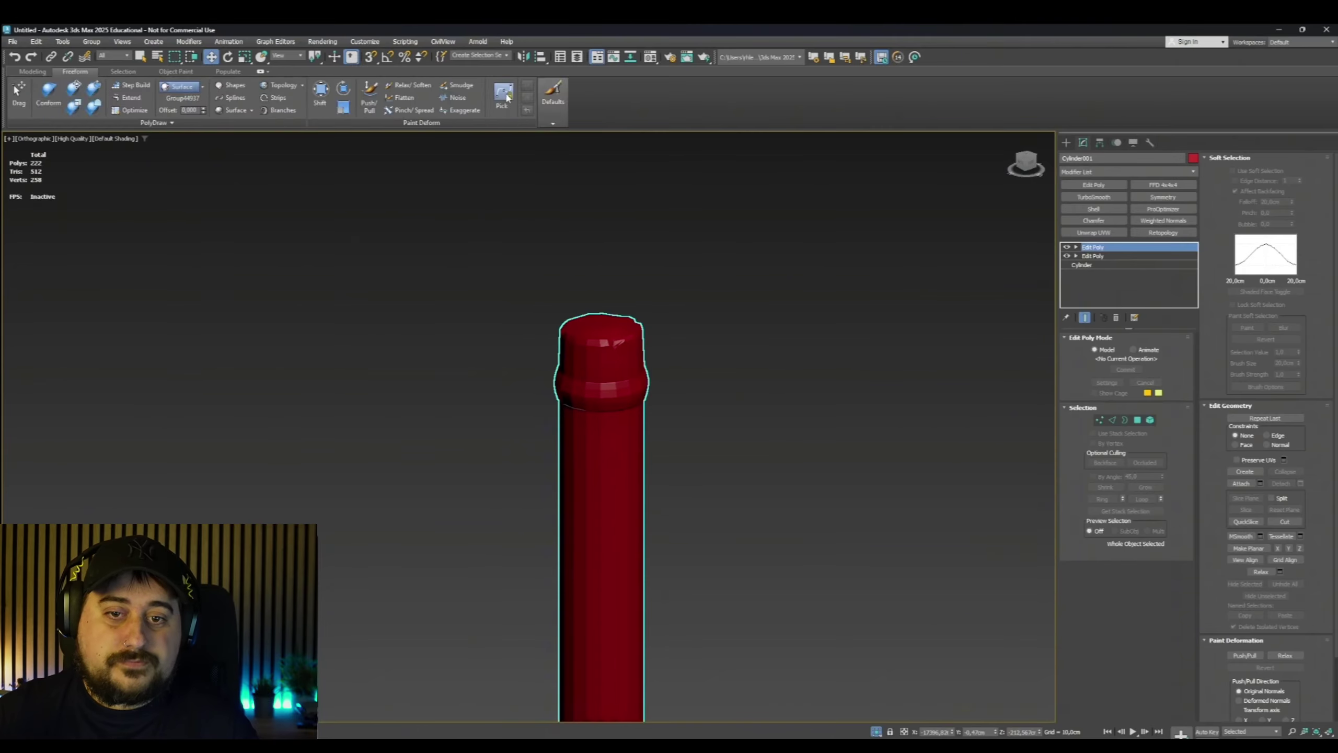
click(681, 337)
click(652, 341)
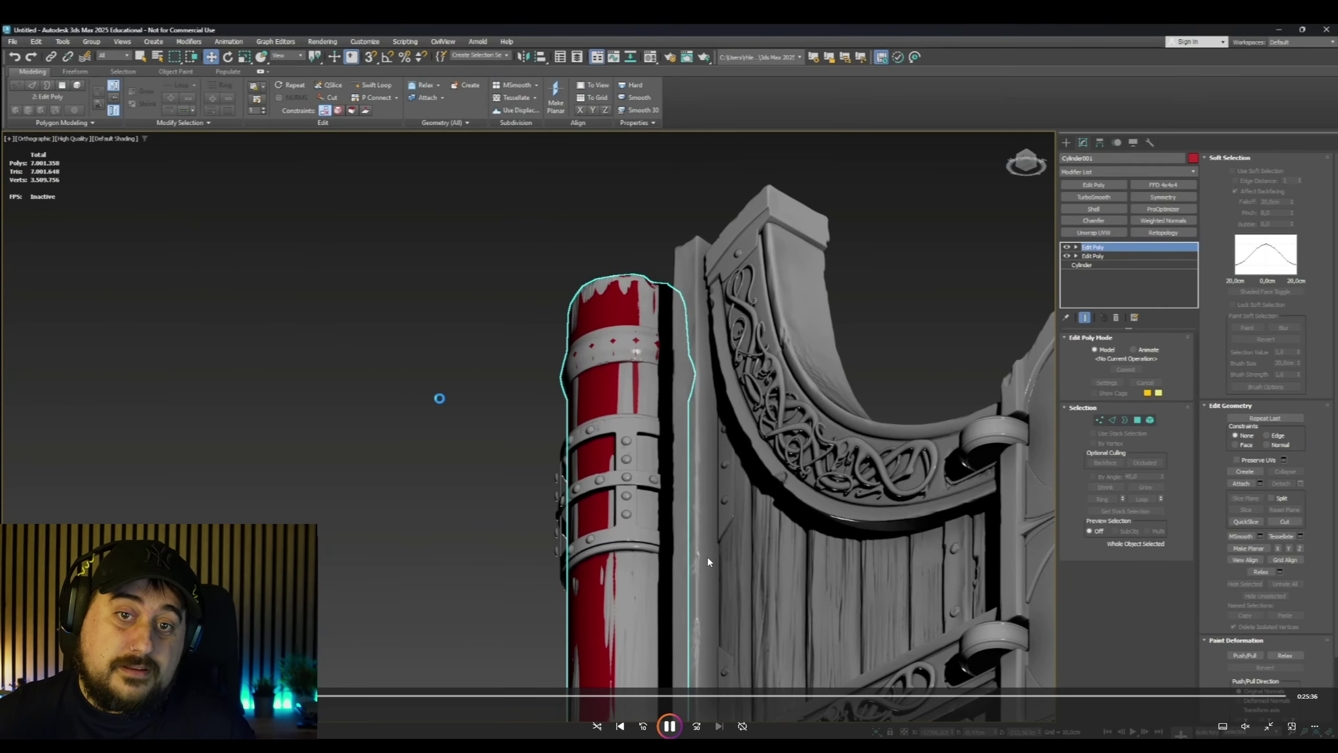
click(555, 497)
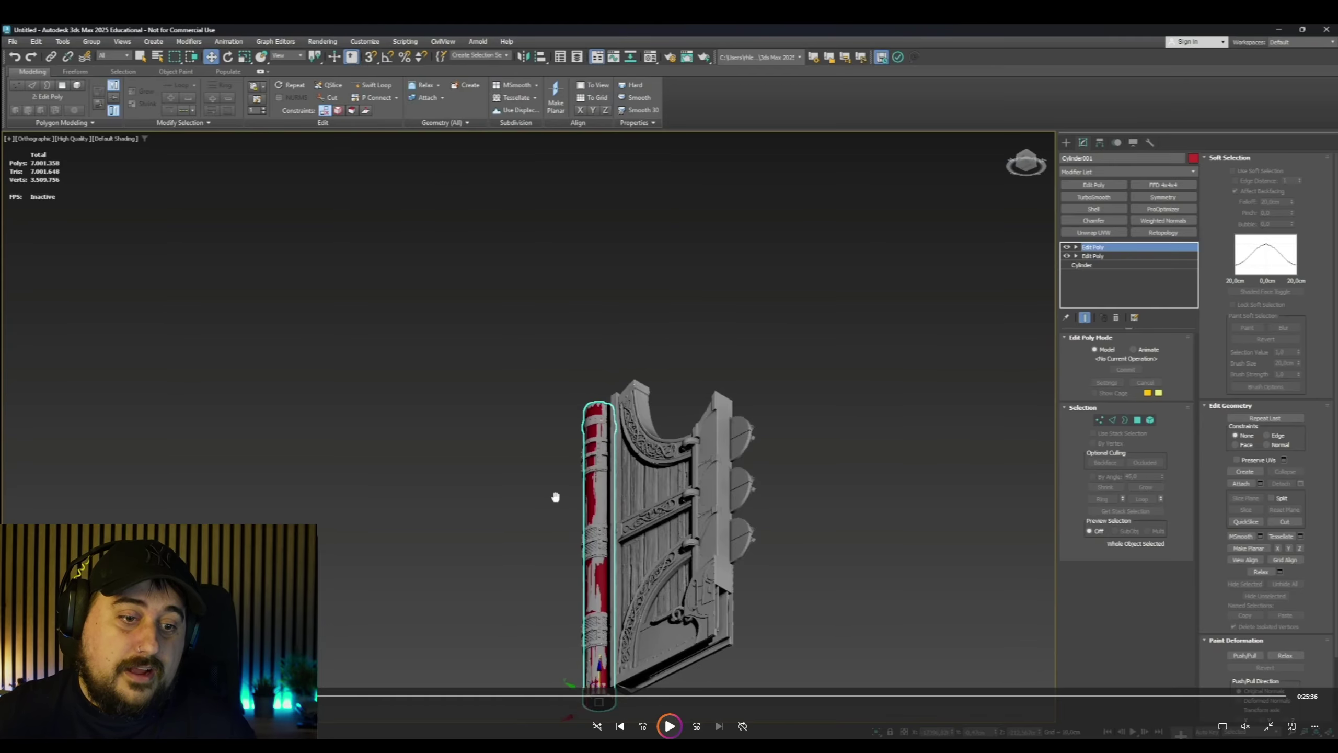
key(Right)
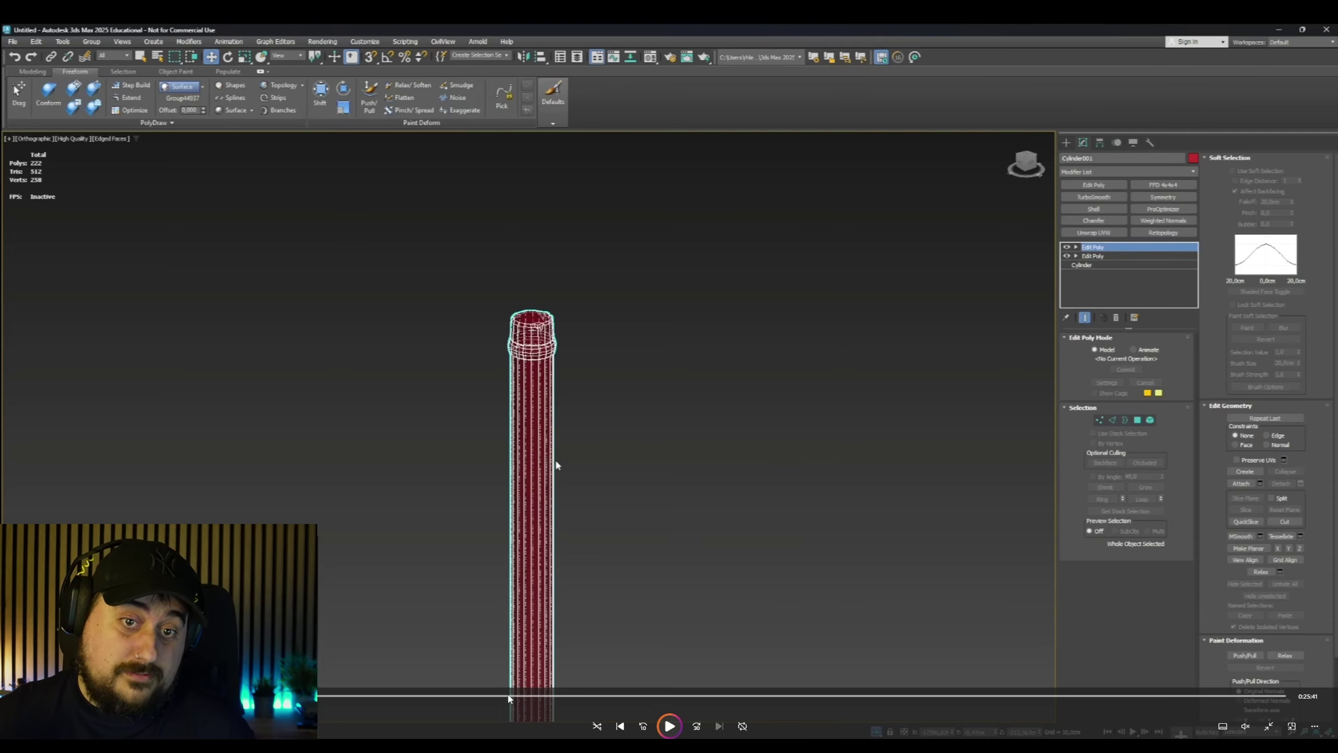
click(669, 726)
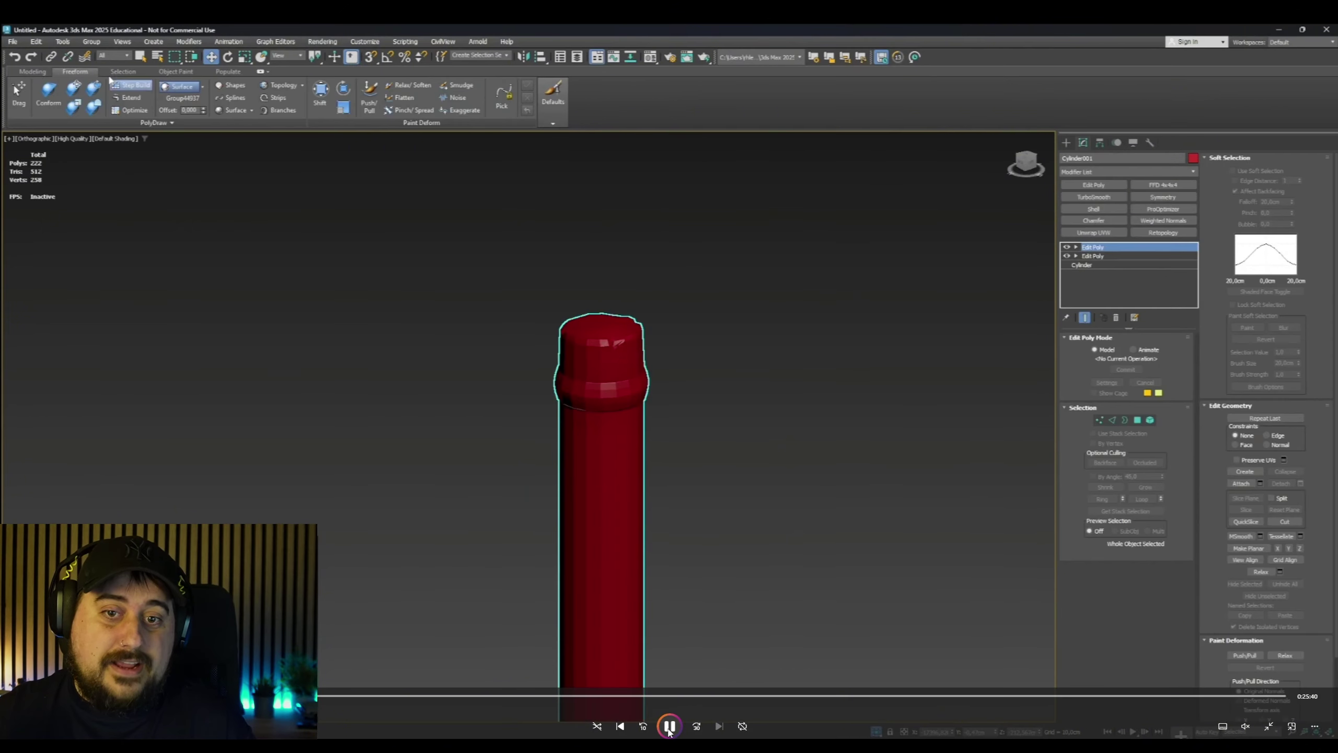
click(678, 557)
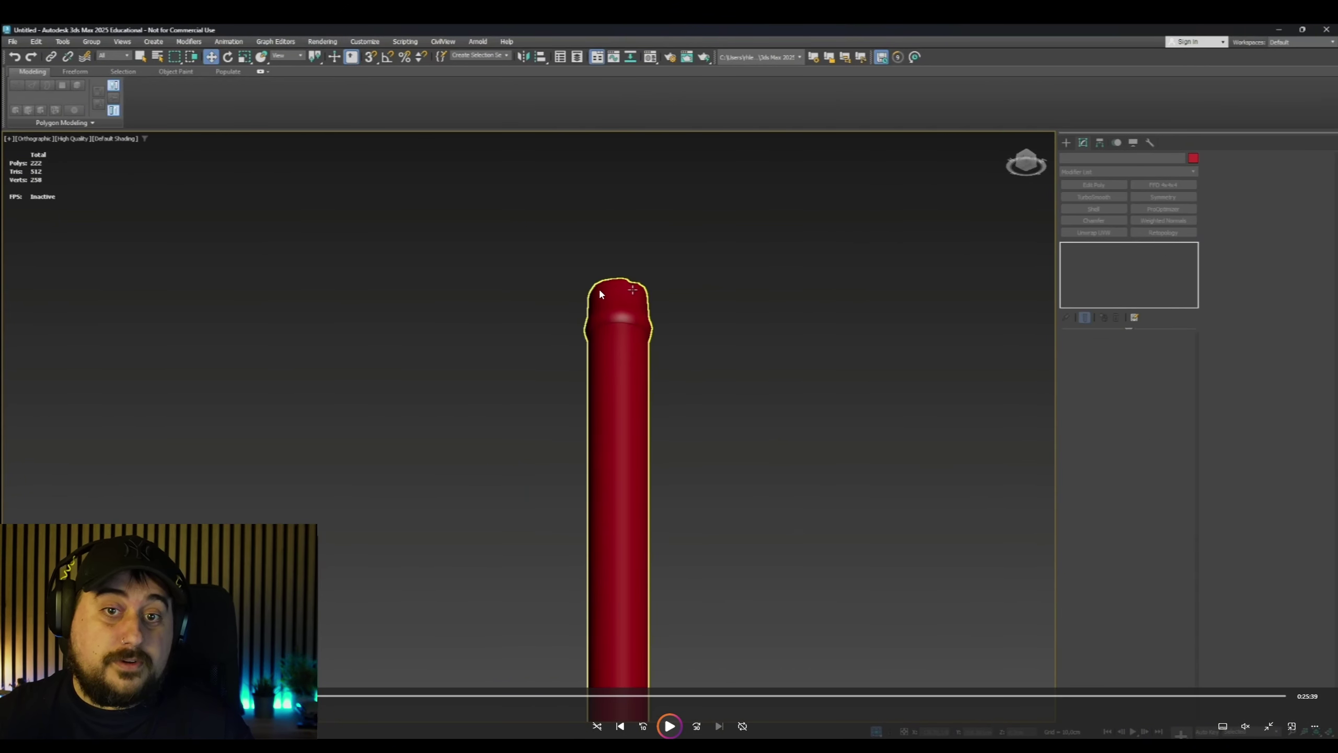
click(669, 727)
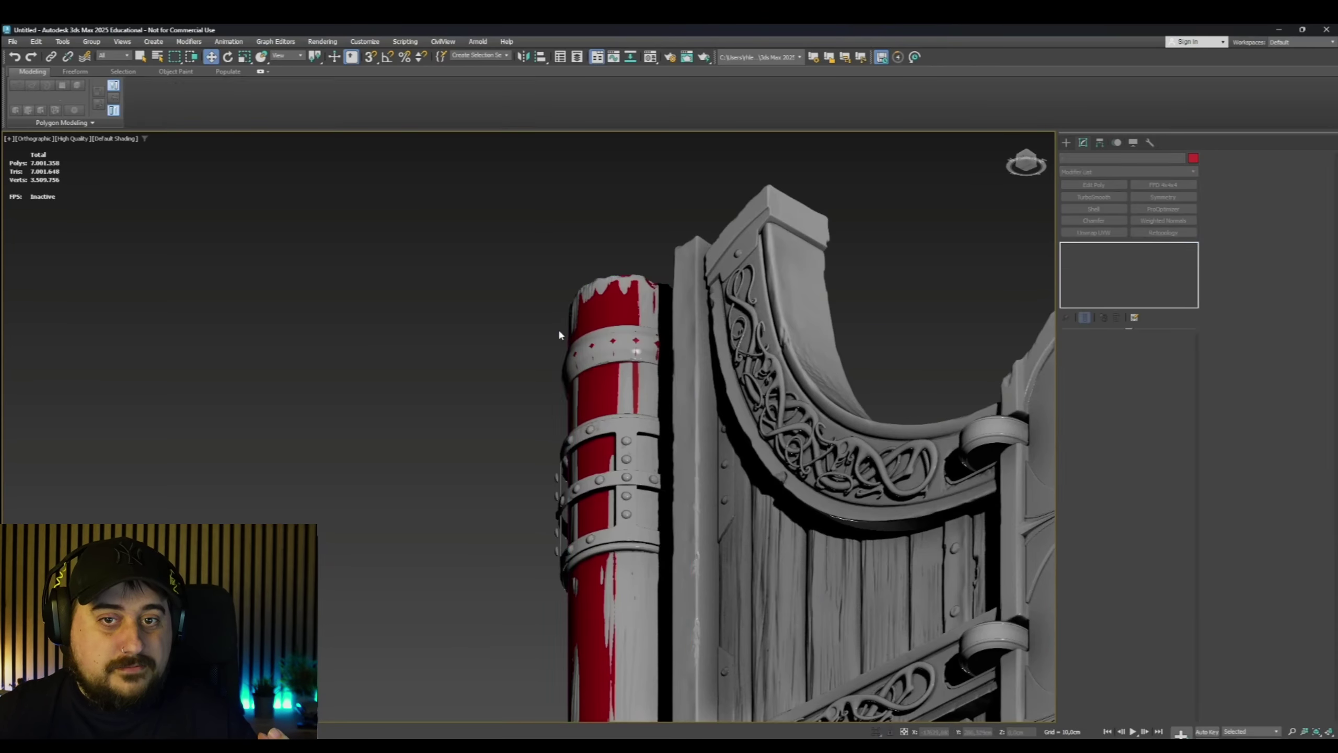
click(508, 345)
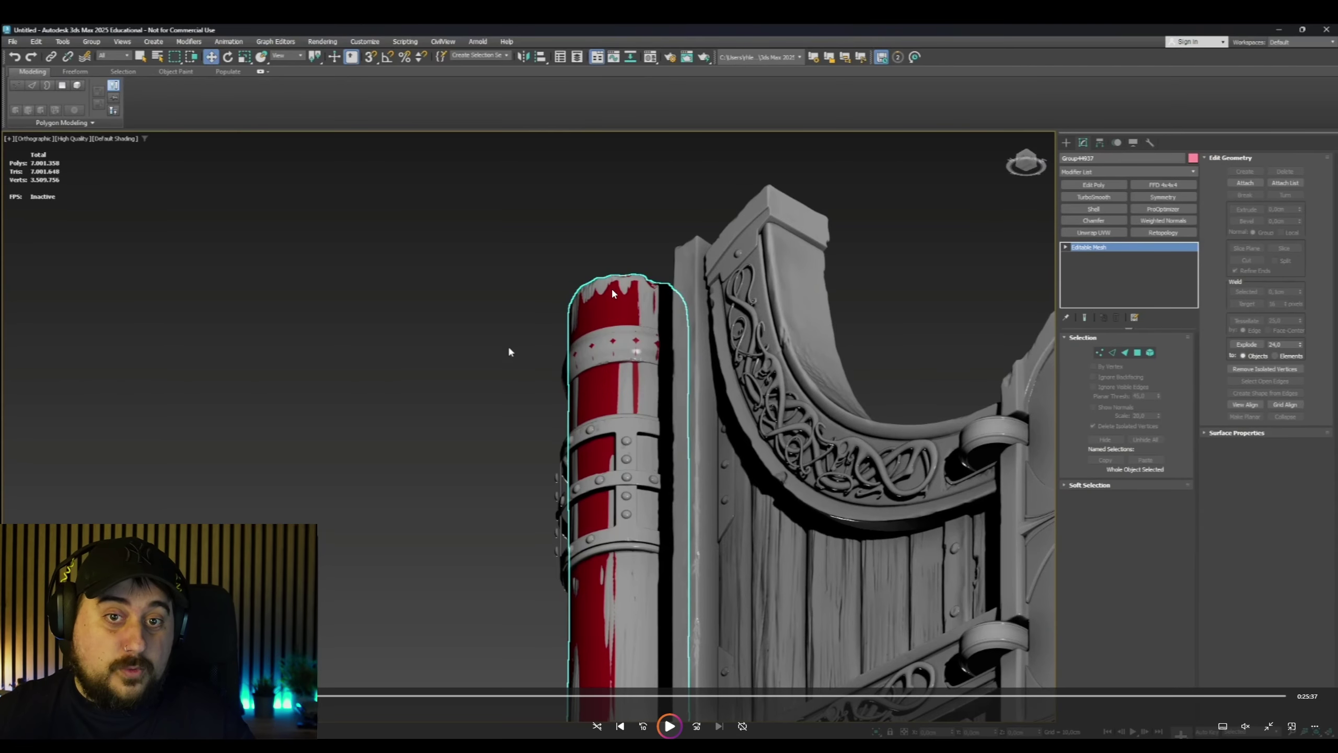
click(670, 727)
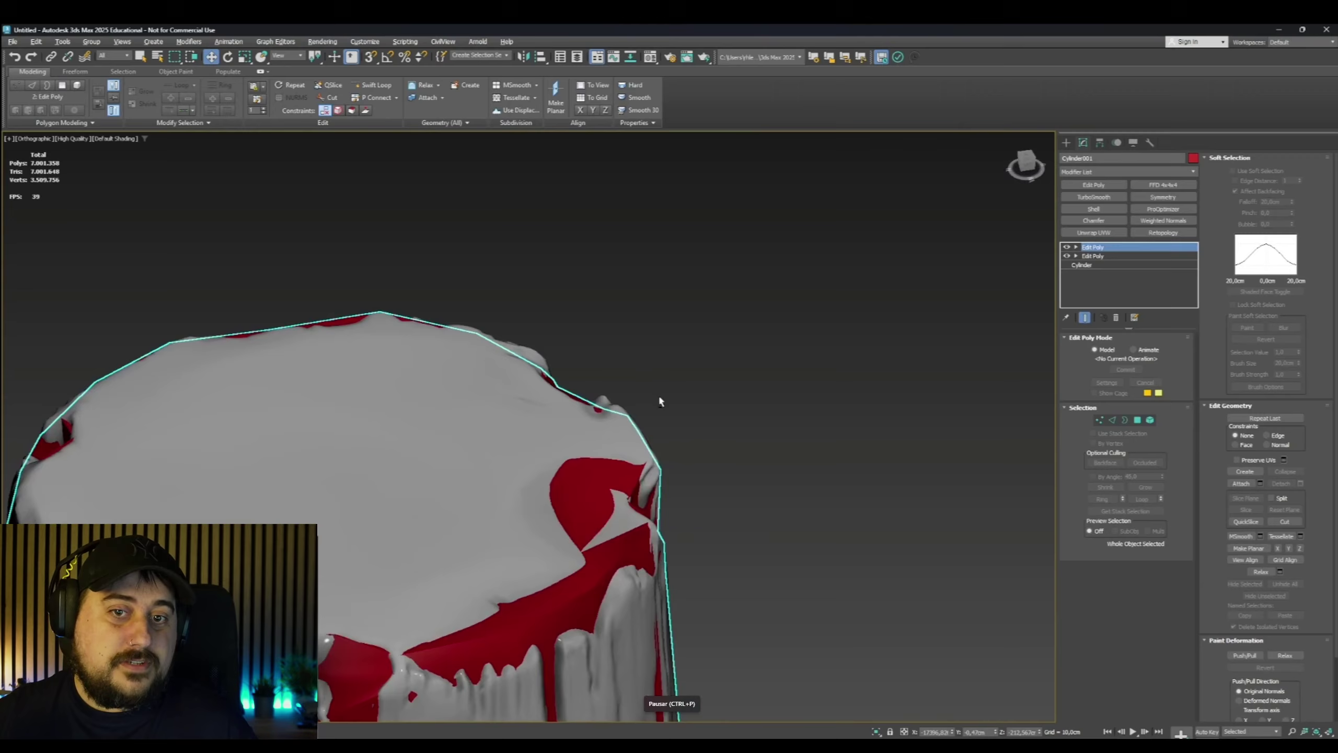
click(670, 727)
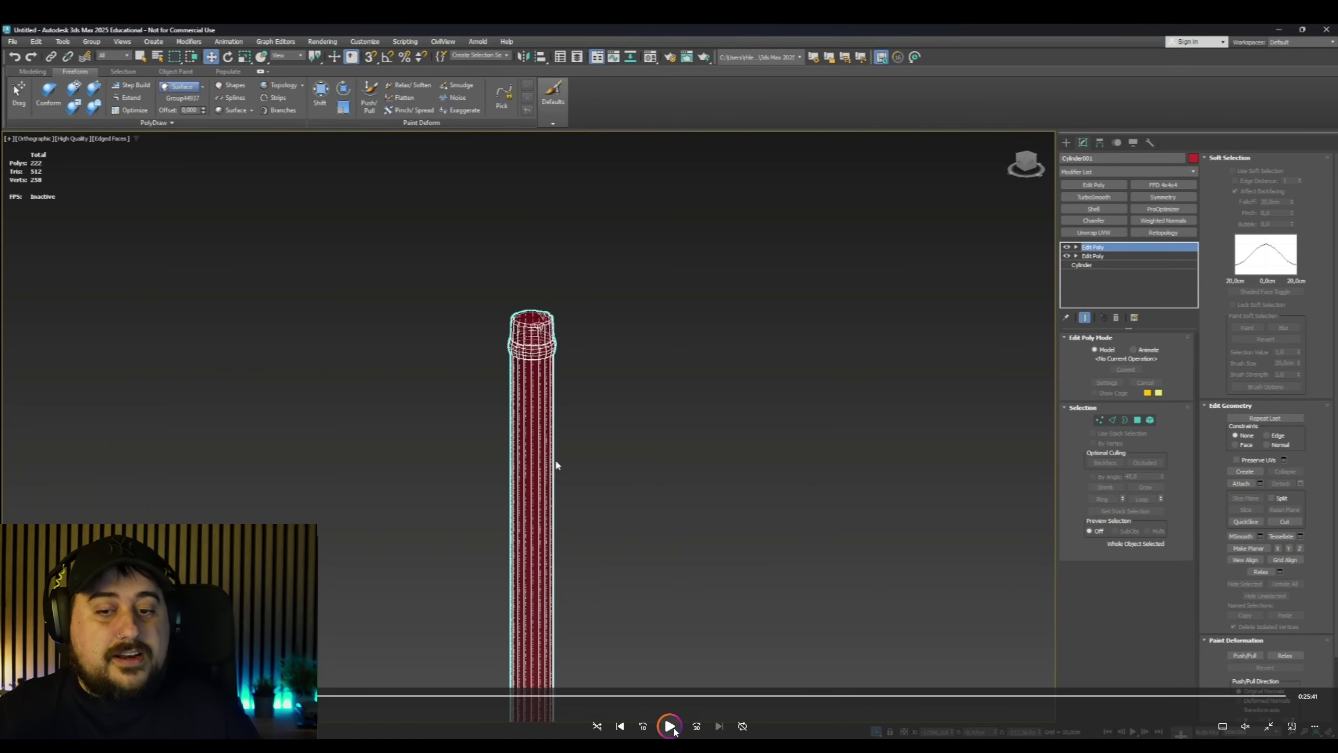
click(670, 726)
click(349, 695)
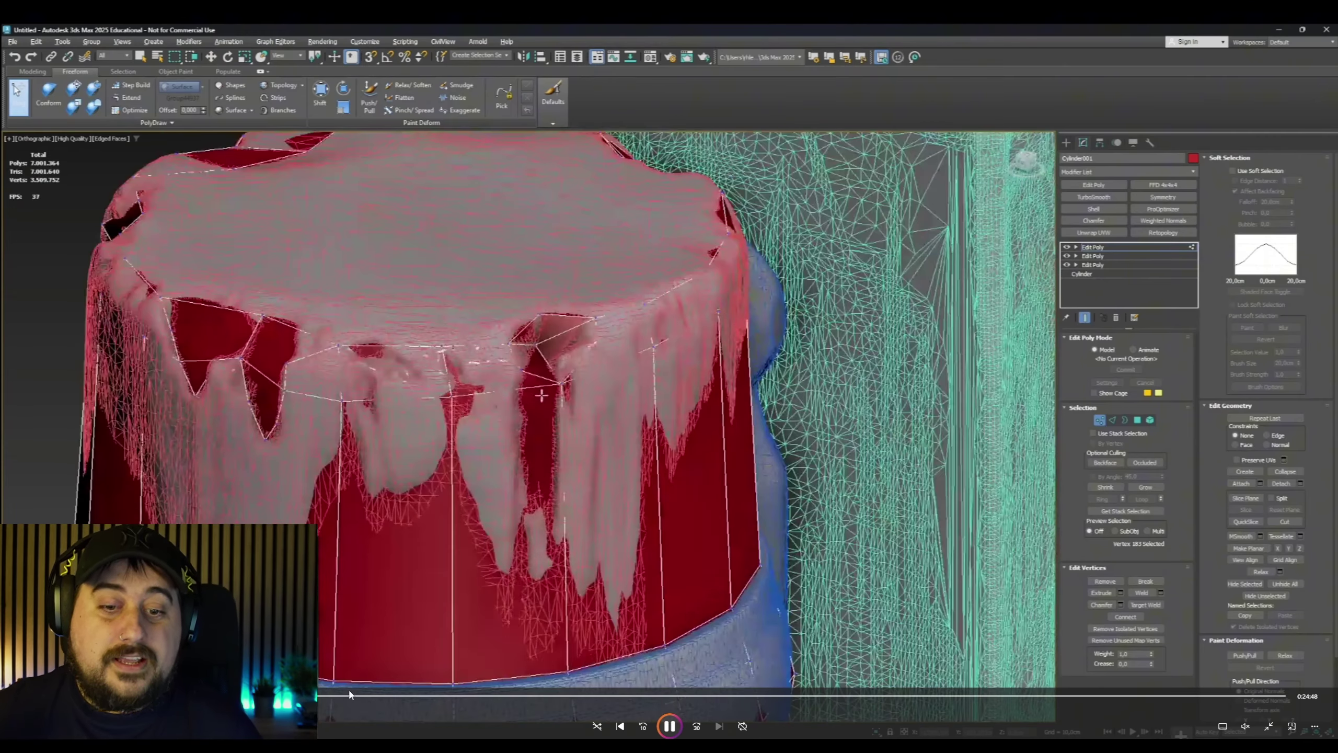
click(306, 695)
click(314, 695)
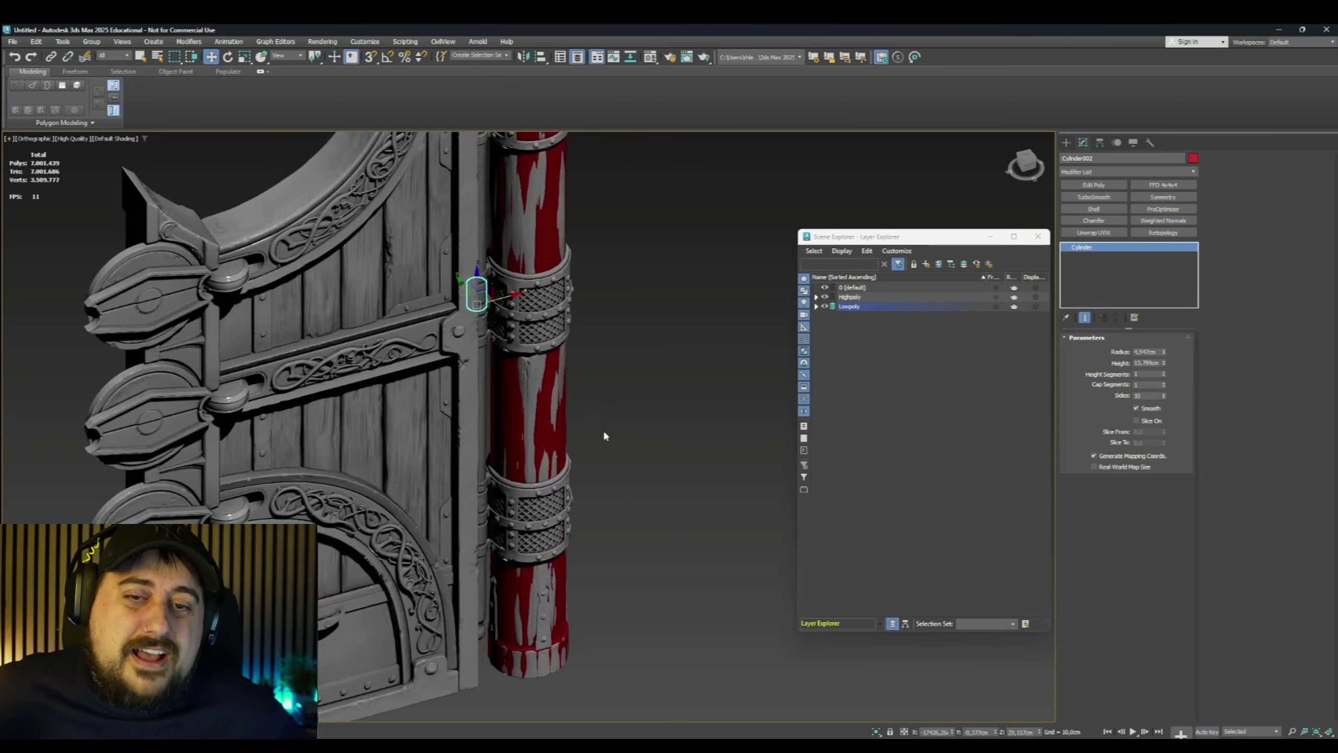
Add an Edit Poly modifier to the cylinder beside the pole and raise its upper face towards the high-poly hinge rod's knob
scroll(548, 337, up, 5)
alt+middle_drag(593, 417, 553, 369)
drag(520, 466, 520, 468)
scroll(505, 296, down, 5)
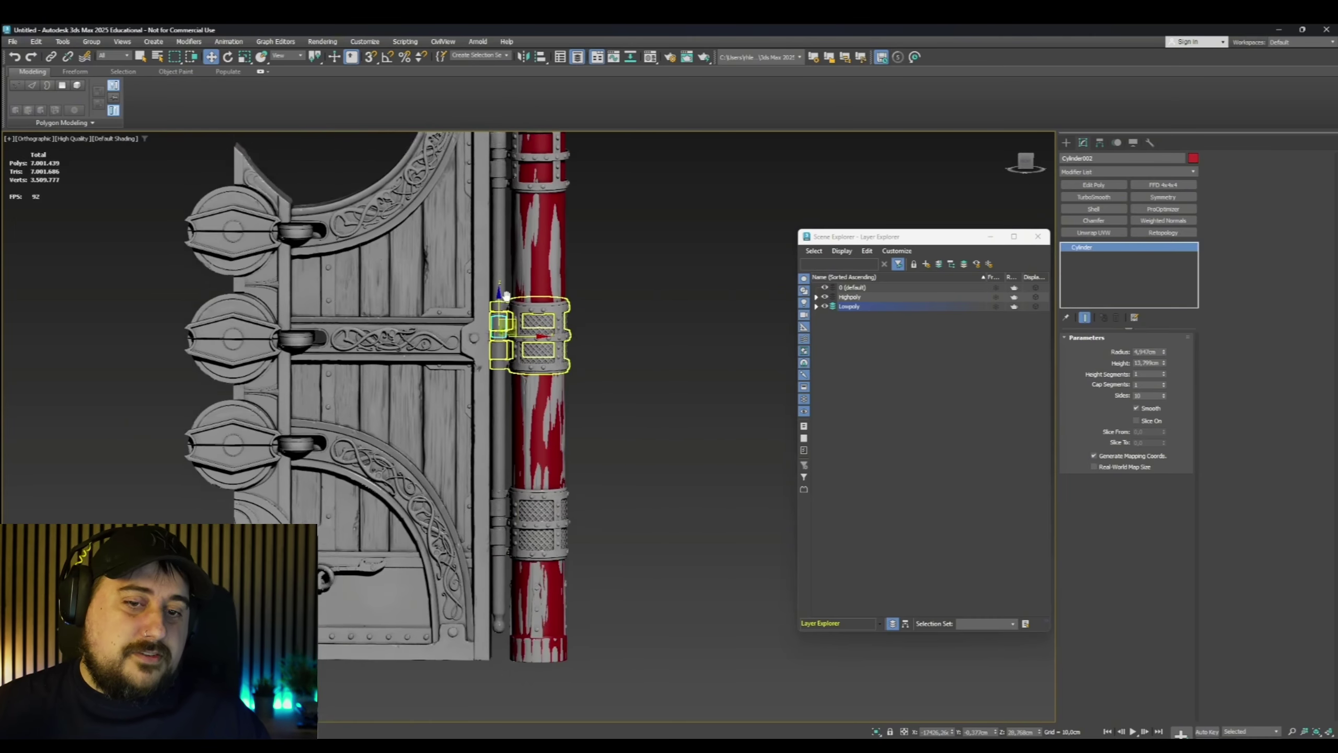
middle_drag(505, 296, 519, 488)
scroll(501, 482, down, 3)
scroll(533, 339, up, 7)
click(1093, 184)
key(4)
click(506, 469)
drag(507, 446, 510, 253)
middle_drag(509, 253, 520, 437)
scroll(519, 437, up, 5)
drag(520, 422, 522, 242)
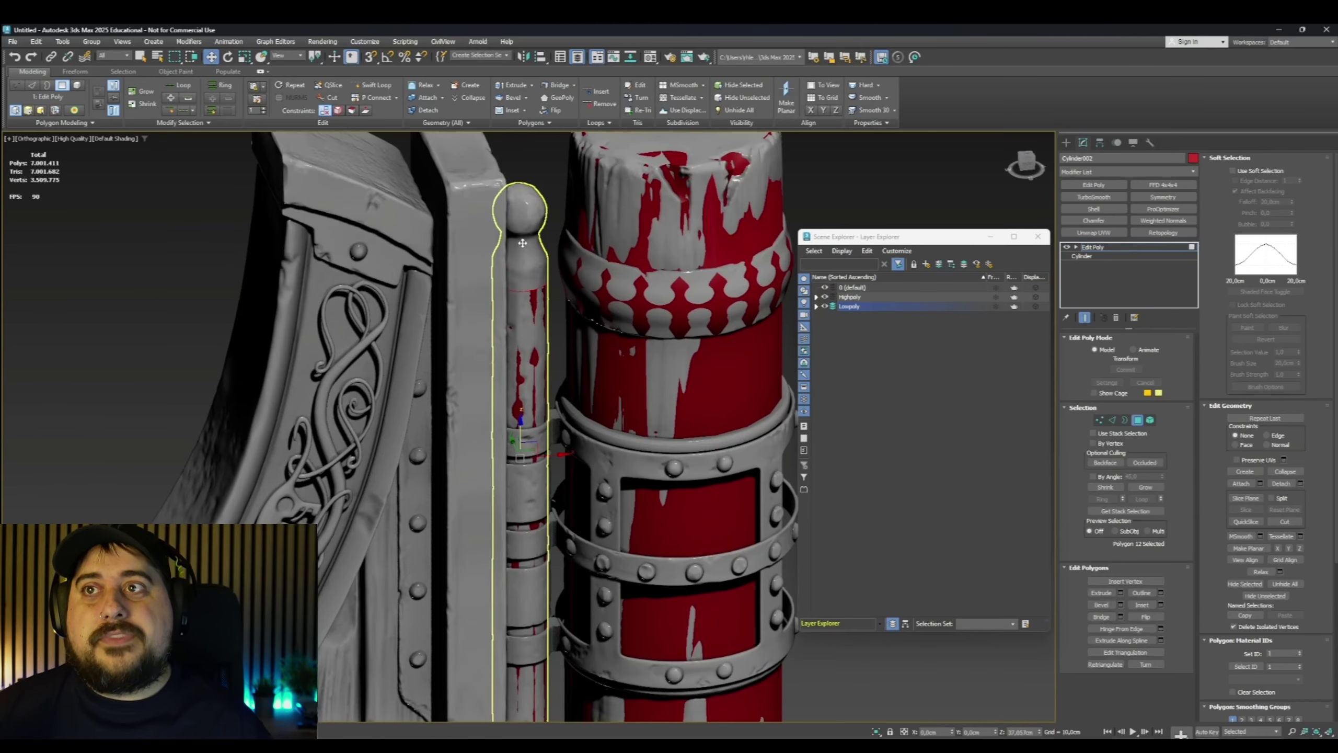
Extrude and scale the cylinder's upper face repeatedly to follow the high-poly rod's neck and rounded knob
alt+middle_drag(522, 232, 542, 237)
scroll(527, 253, up, 5)
shift+drag(555, 377, 555, 351)
key(r)
drag(562, 369, 557, 276)
key(w)
key(r)
key(r)
key(w)
key(r)
key(w)
key(r)
key(w)
key(r)
key(w)
key(r)
Collapse the knob's uppermost face into a single point and position that vertex at the peak of the rounded end
click(473, 99)
alt+middle_drag(527, 238, 623, 252)
key(ctrl+z)
key(ctrl+z)
key(ctrl+z)
click(472, 99)
key(4)
key(4)
key(1)
click(573, 237)
key(w)
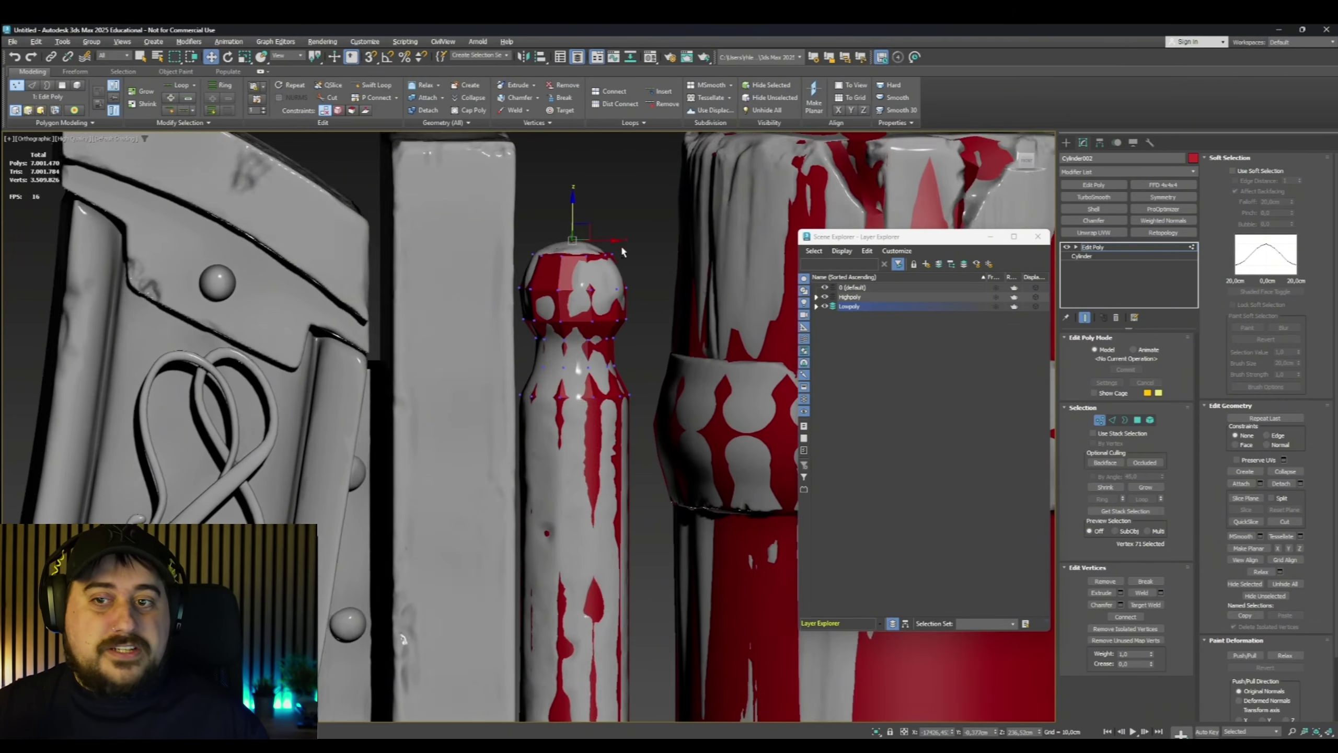
scroll(623, 252, down, 12)
key(1)
Add a second Edit Poly modifier to the low-poly hinge rod, start Swift Loop on its knob, and isolate the rod
middle_drag(641, 348, 677, 210)
click(676, 211)
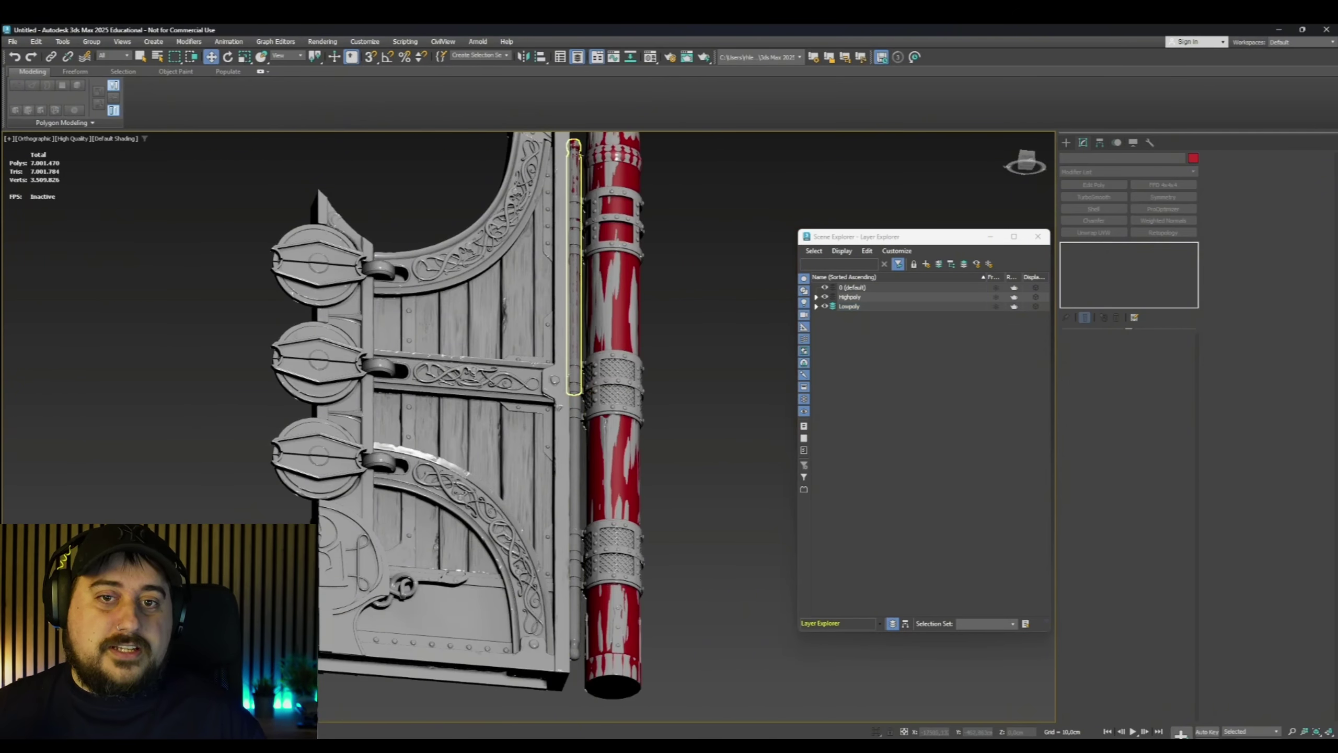
click(574, 210)
alt+middle_drag(696, 292, 690, 340)
scroll(576, 150, up, 12)
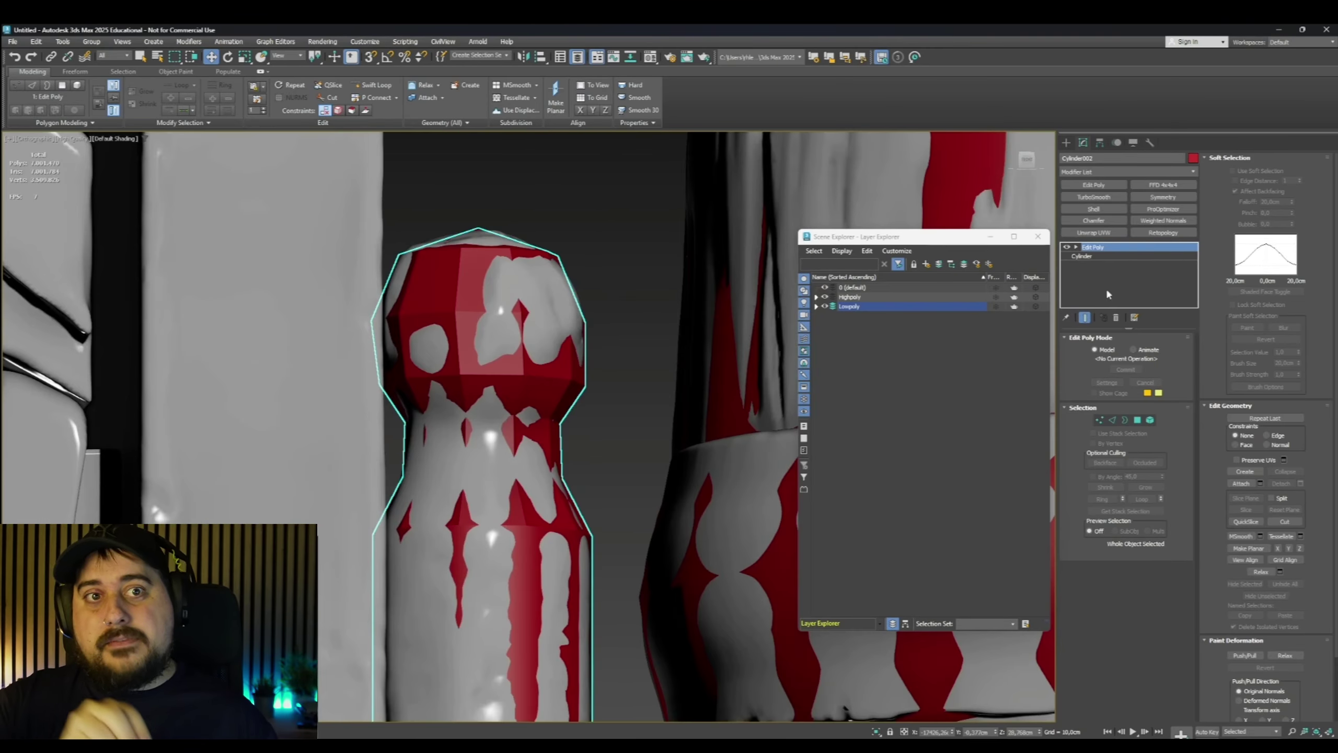
click(1093, 184)
click(373, 84)
click(520, 298)
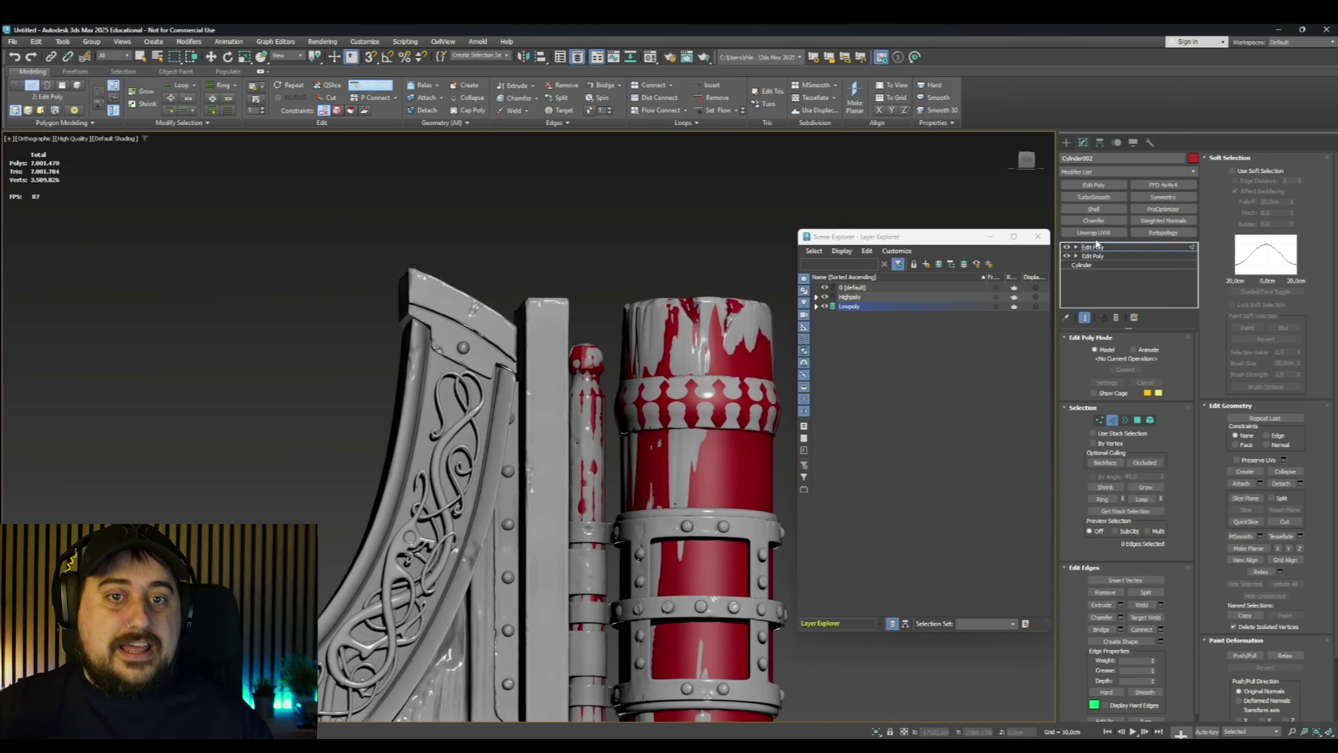
scroll(640, 361, up, 5)
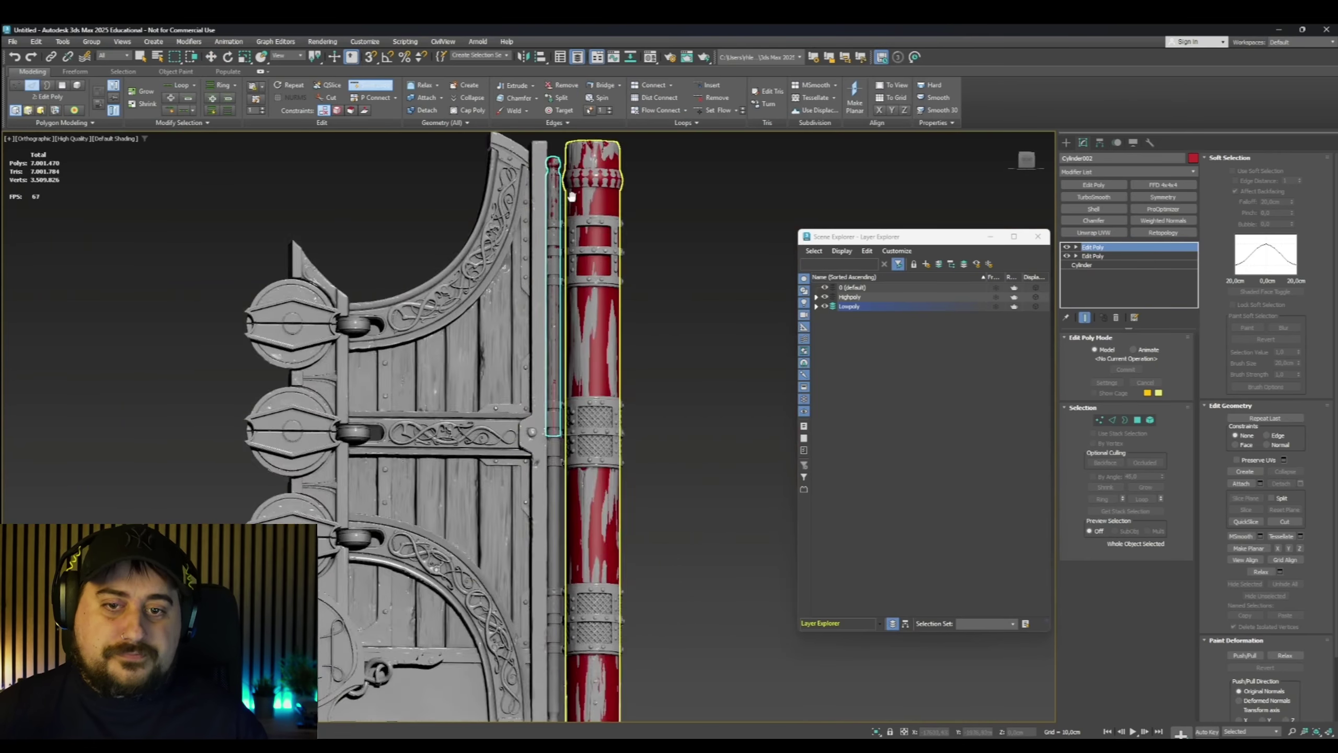
key(w)
key(alt+q)
click(669, 726)
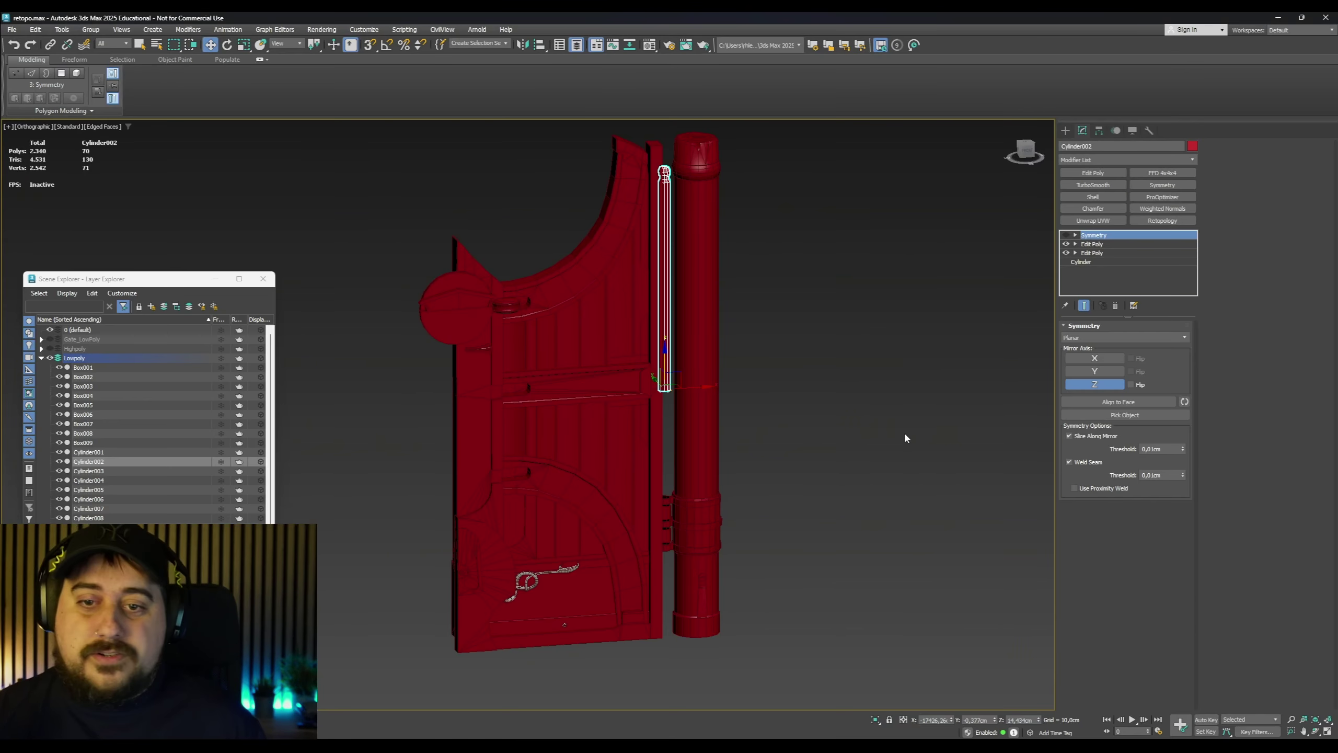
In the retopo.max scene, examine the vertices around the base of the large low-poly pole
scroll(747, 379, up, 3)
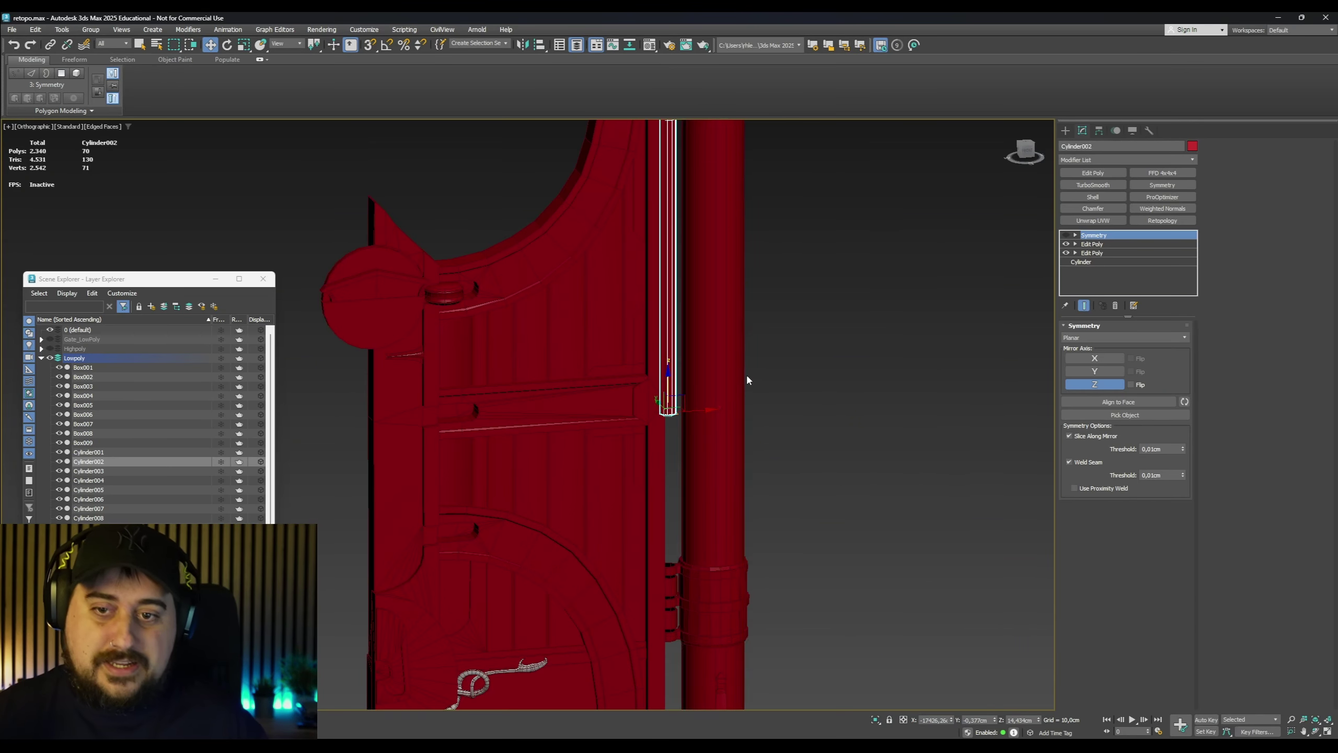
click(723, 383)
scroll(706, 447, down, 4)
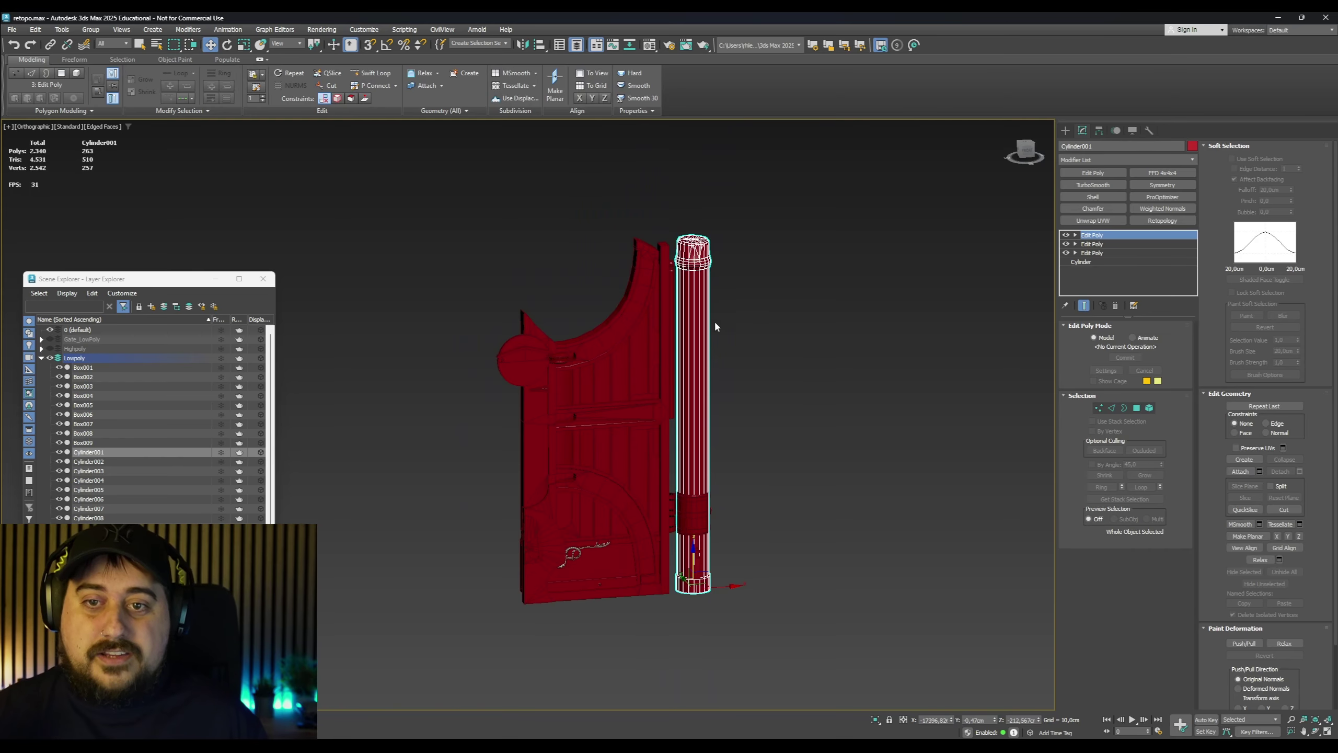
click(1098, 409)
middle_drag(703, 397, 672, 406)
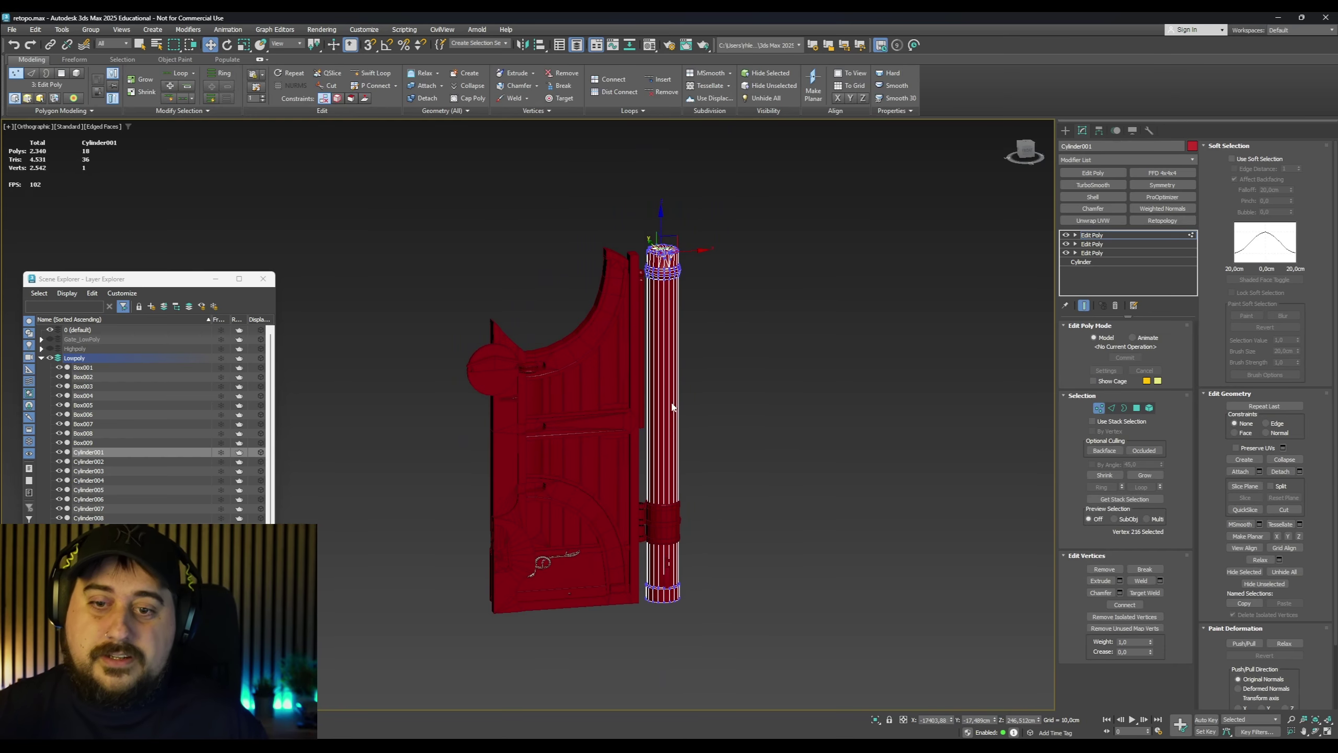
drag(541, 523, 539, 522)
drag(729, 323, 639, 433)
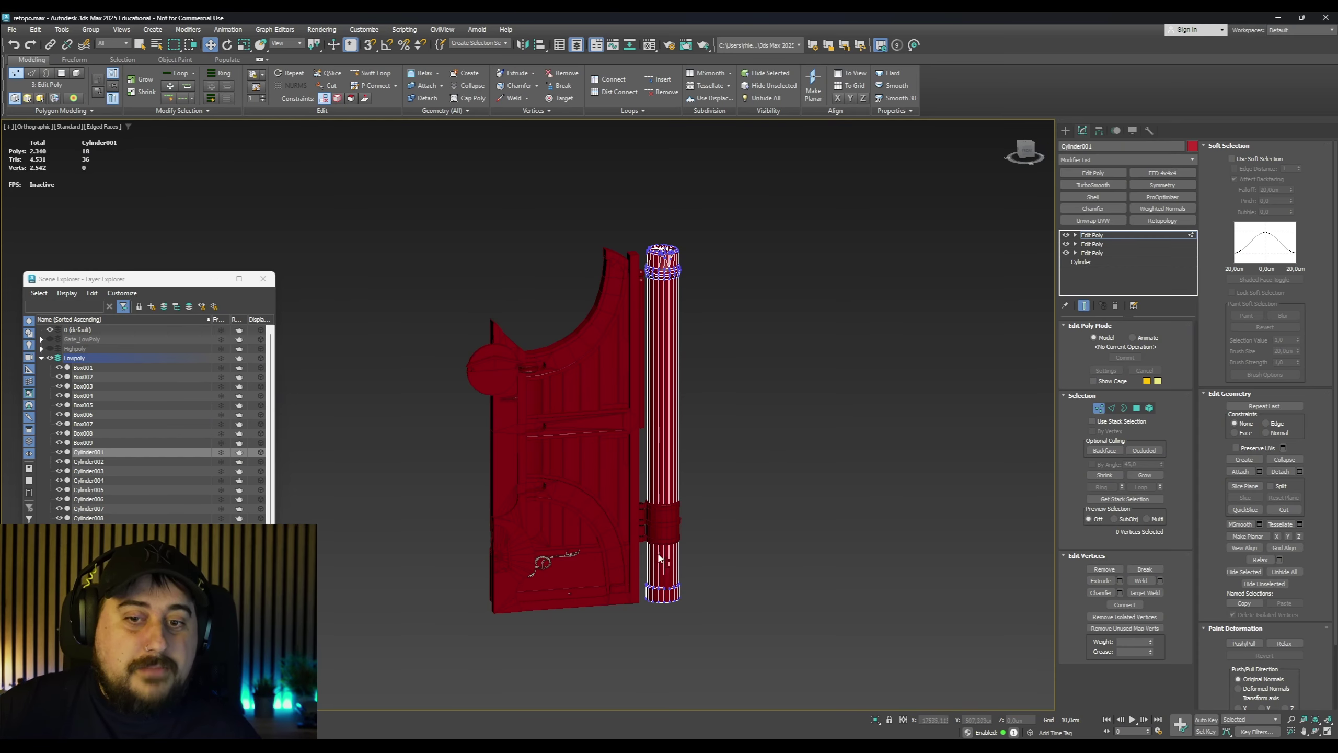
drag(624, 625, 623, 625)
key(z)
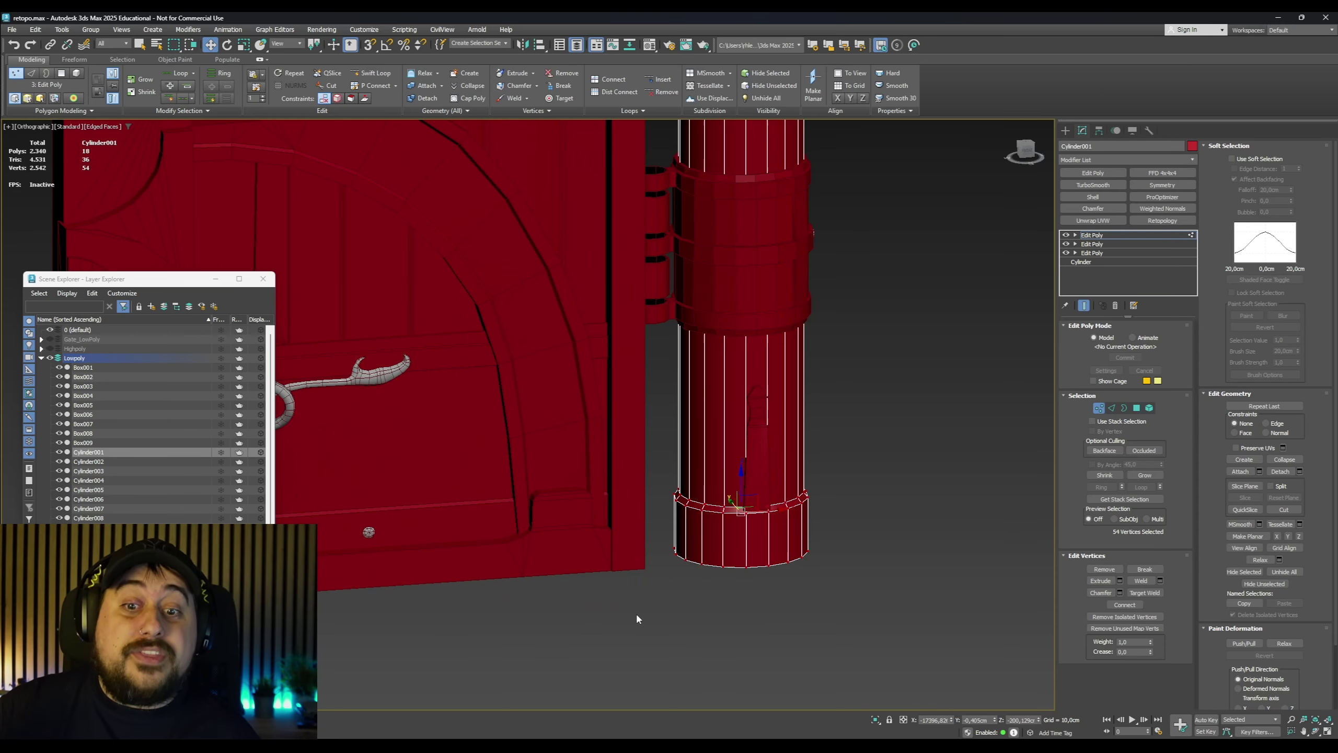
alt+middle_drag(690, 580, 729, 499)
scroll(687, 398, down, 5)
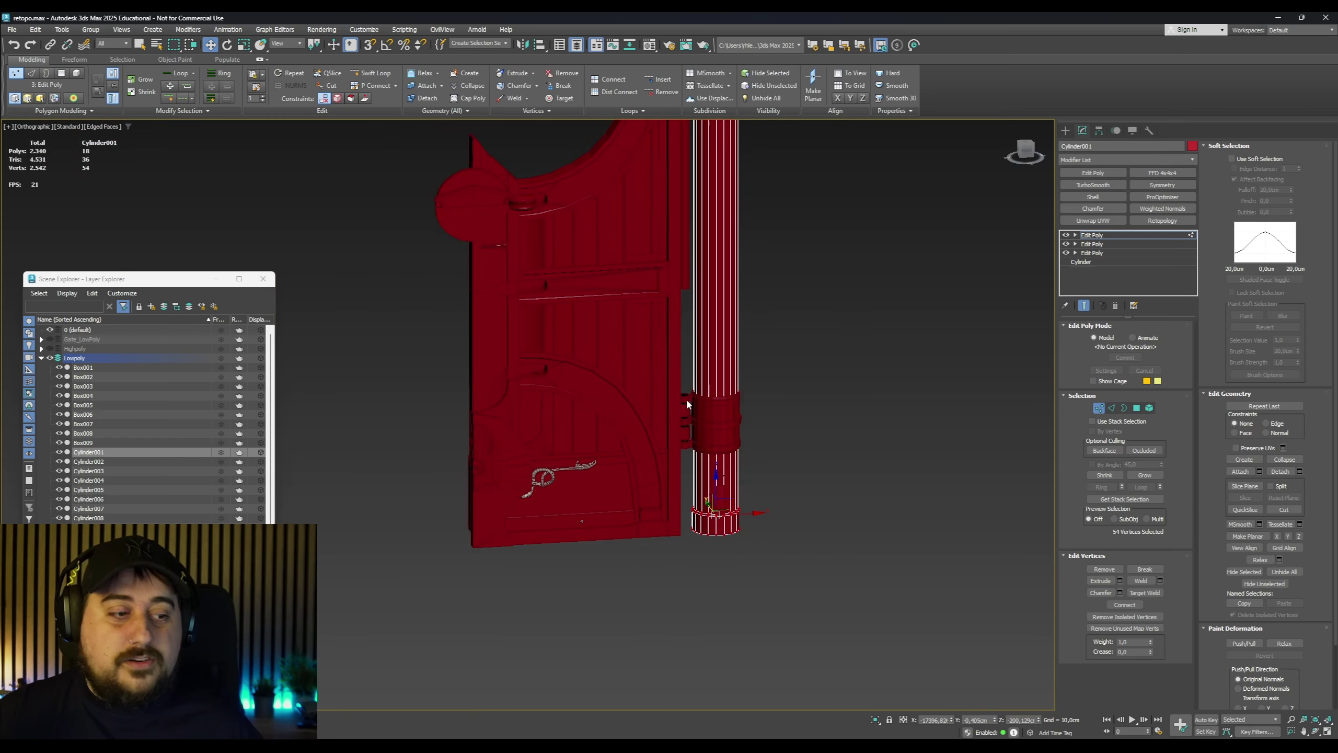
Examine the upper end and collar of the low-poly pole and compare them with the hinge rod's Symmetry setup
middle_drag(687, 397, 700, 485)
scroll(761, 217, up, 3)
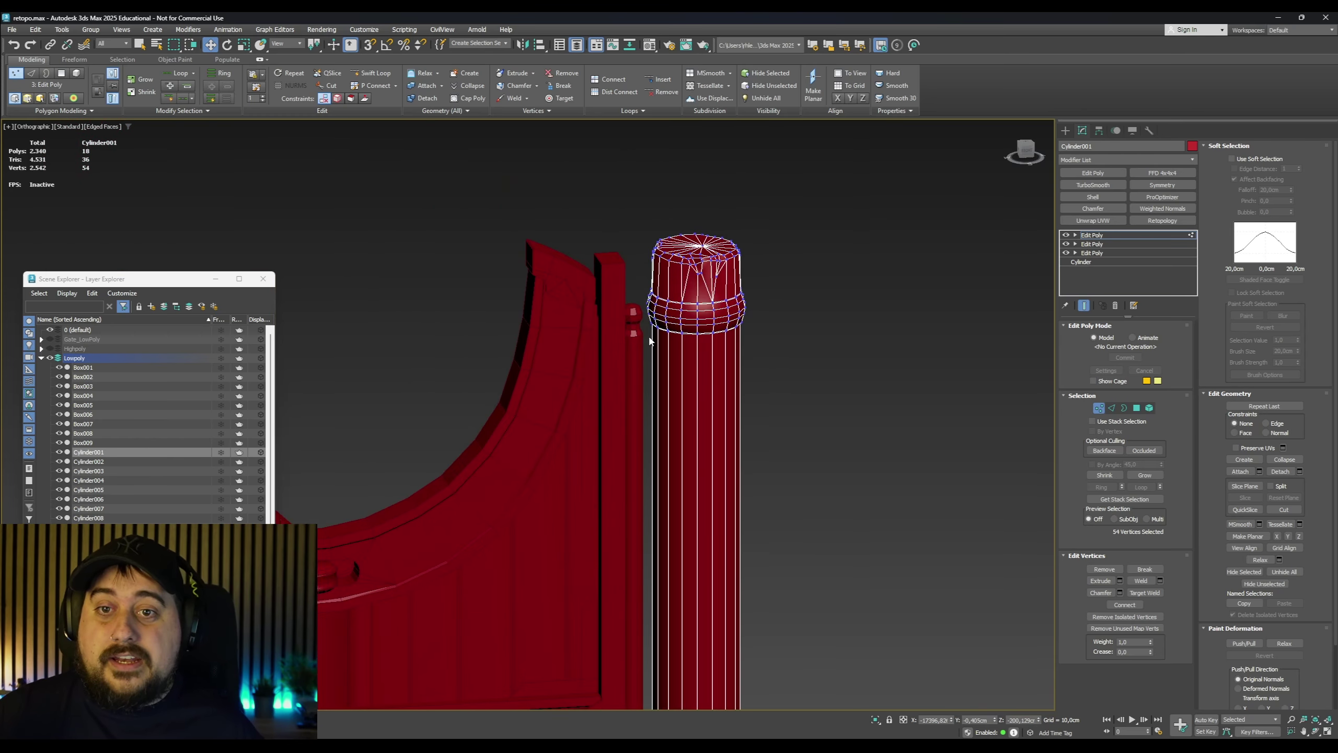
middle_drag(662, 389, 640, 270)
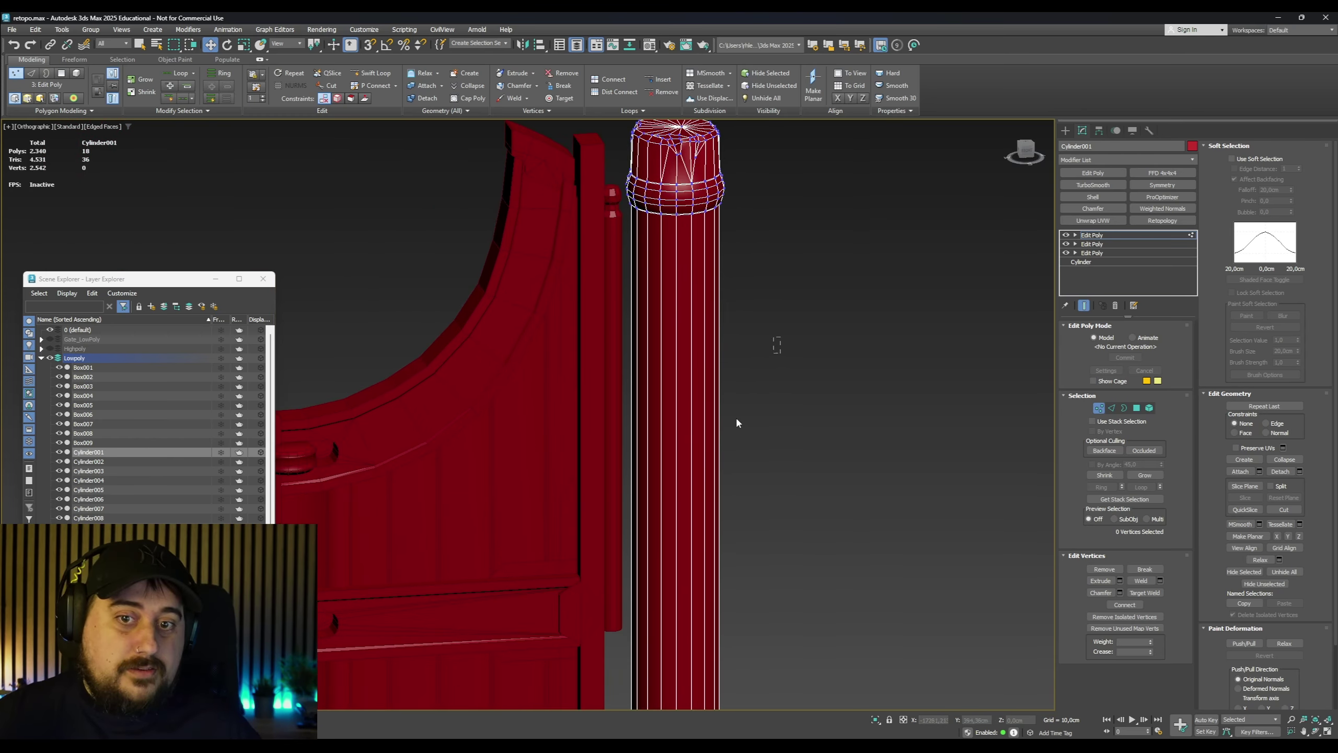
scroll(487, 538, down, 4)
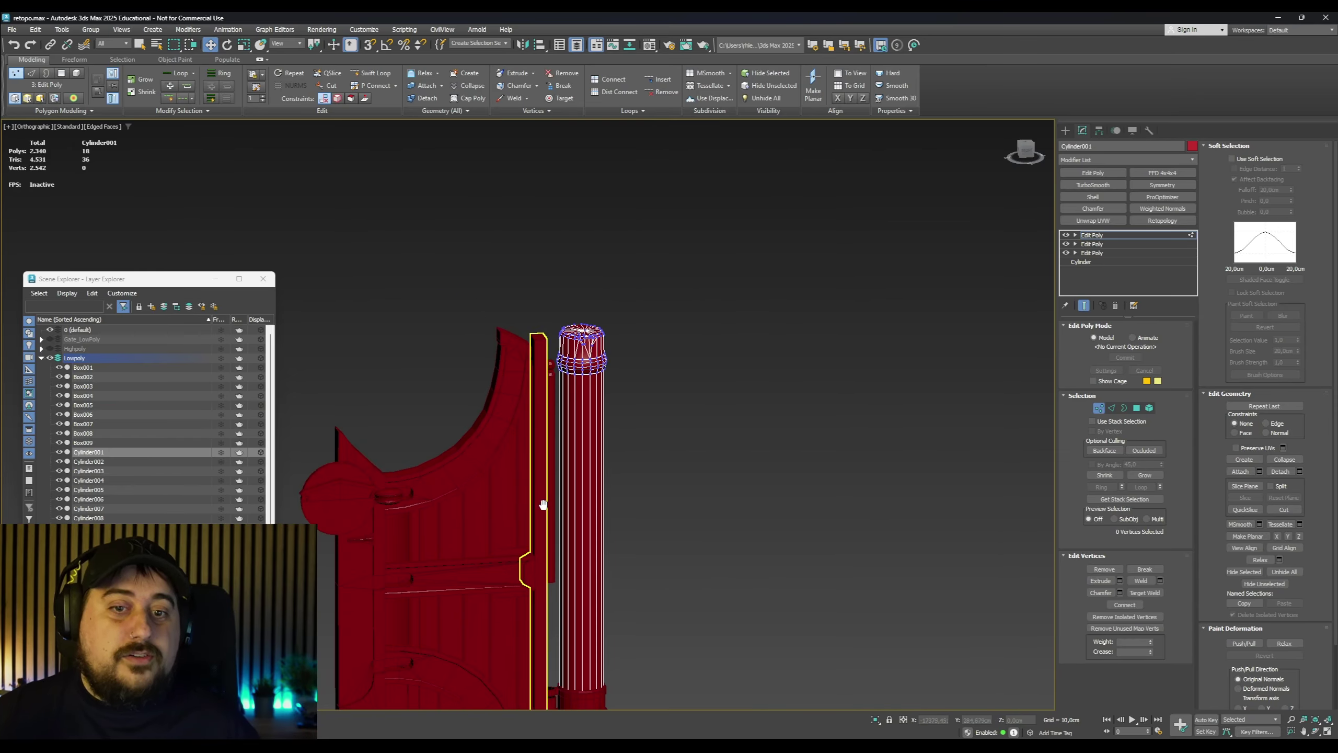
middle_drag(541, 502, 656, 395)
click(1106, 236)
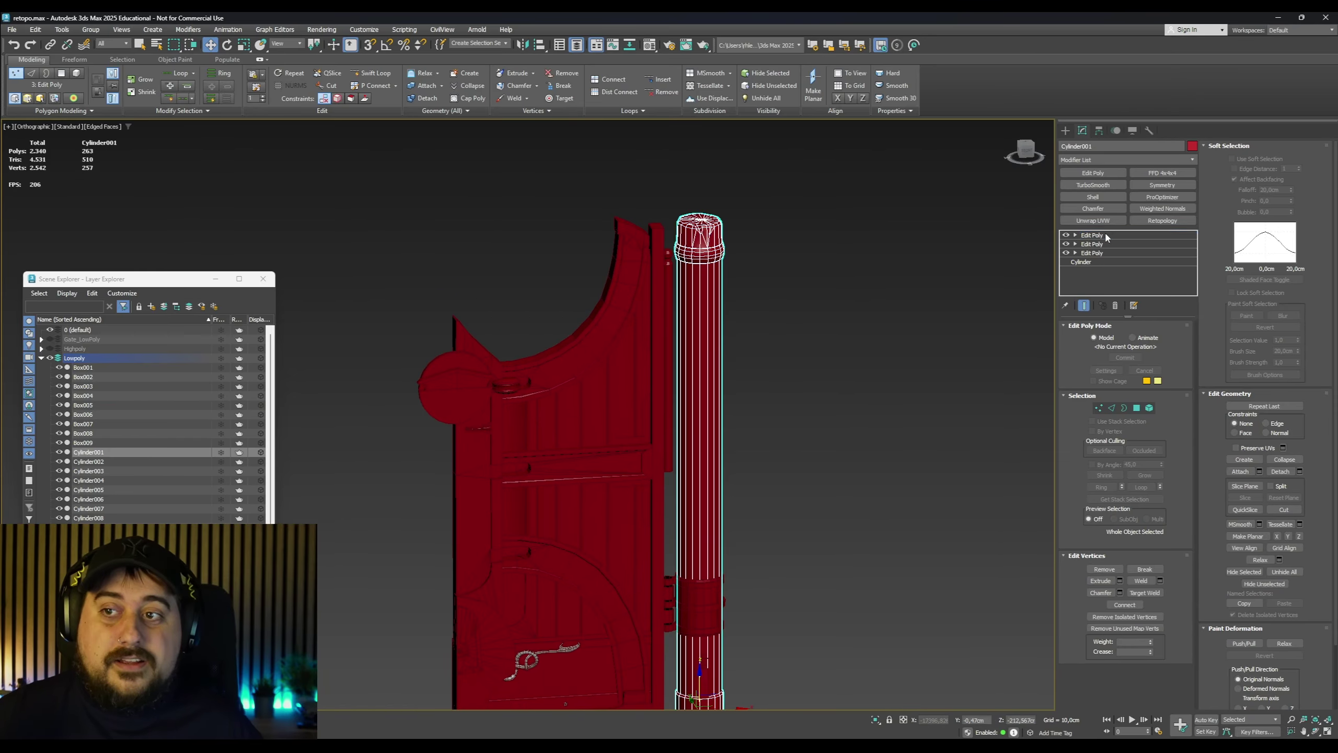
click(667, 303)
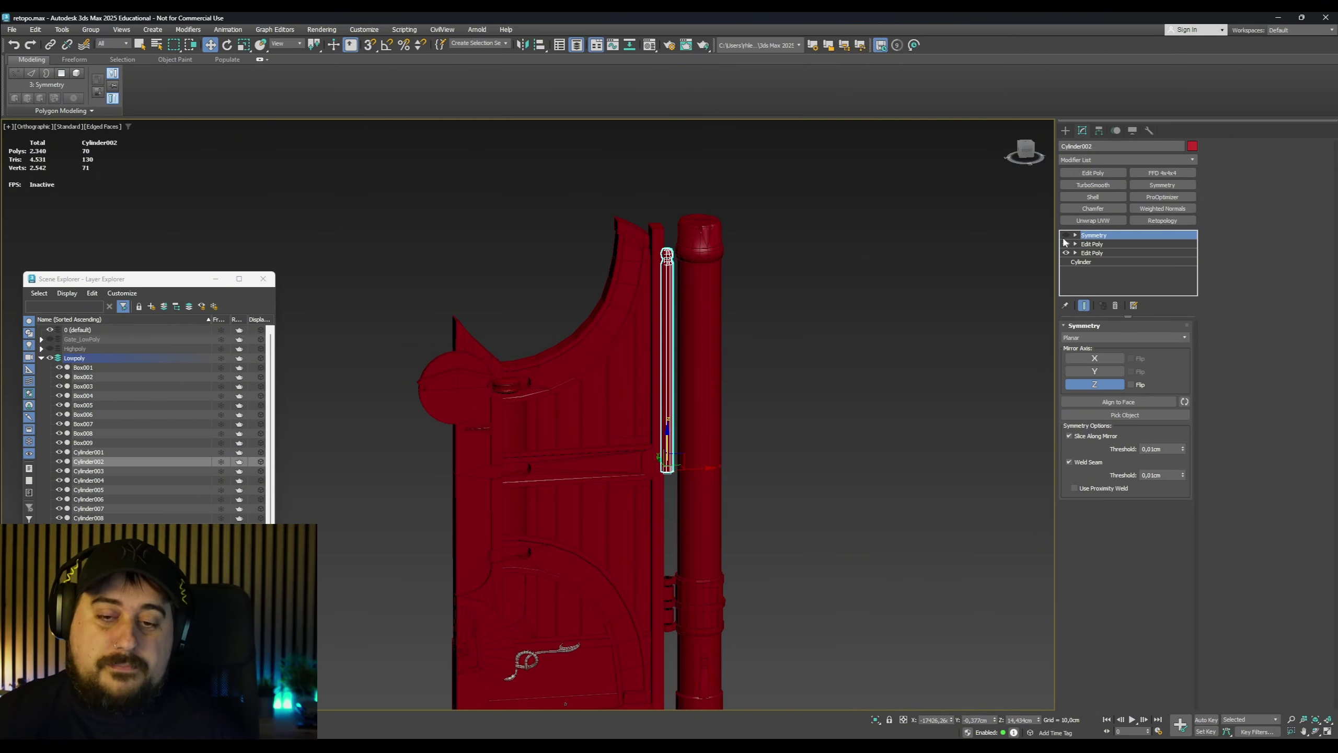
click(700, 365)
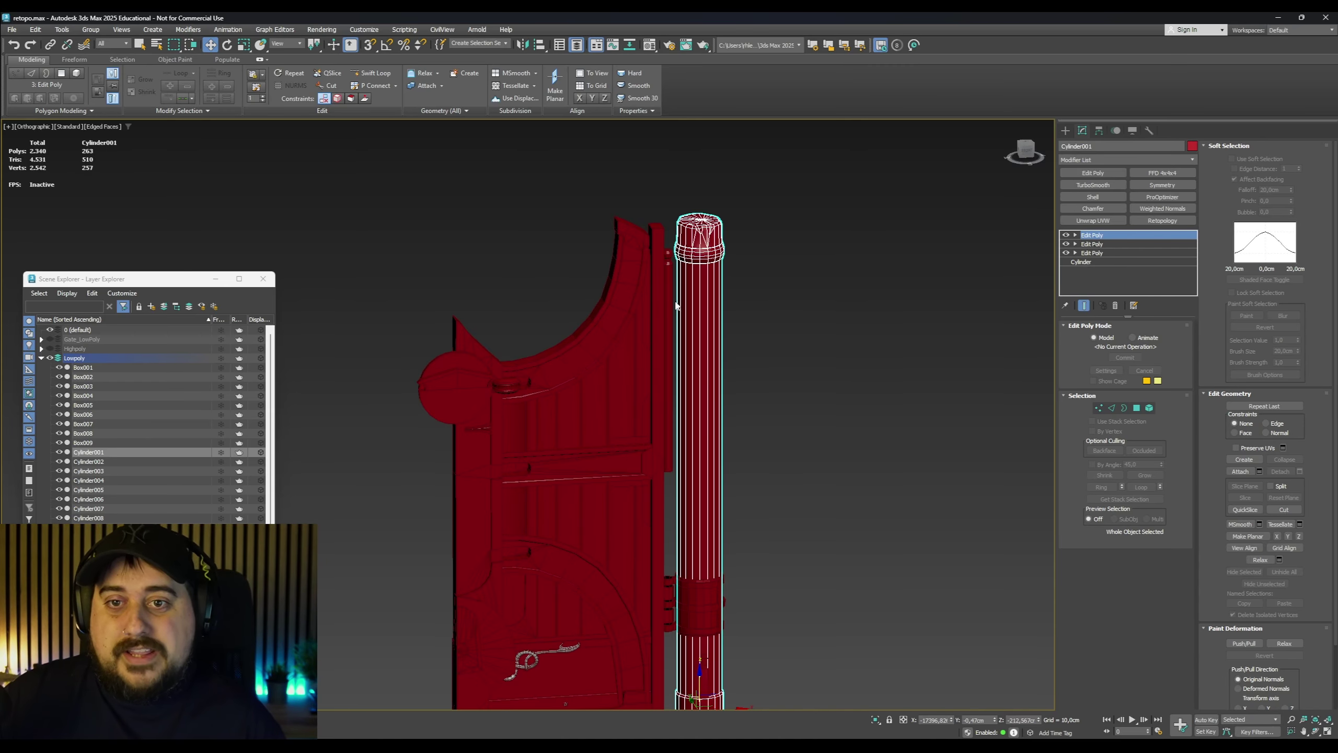
scroll(693, 281, up, 1)
scroll(701, 255, up, 3)
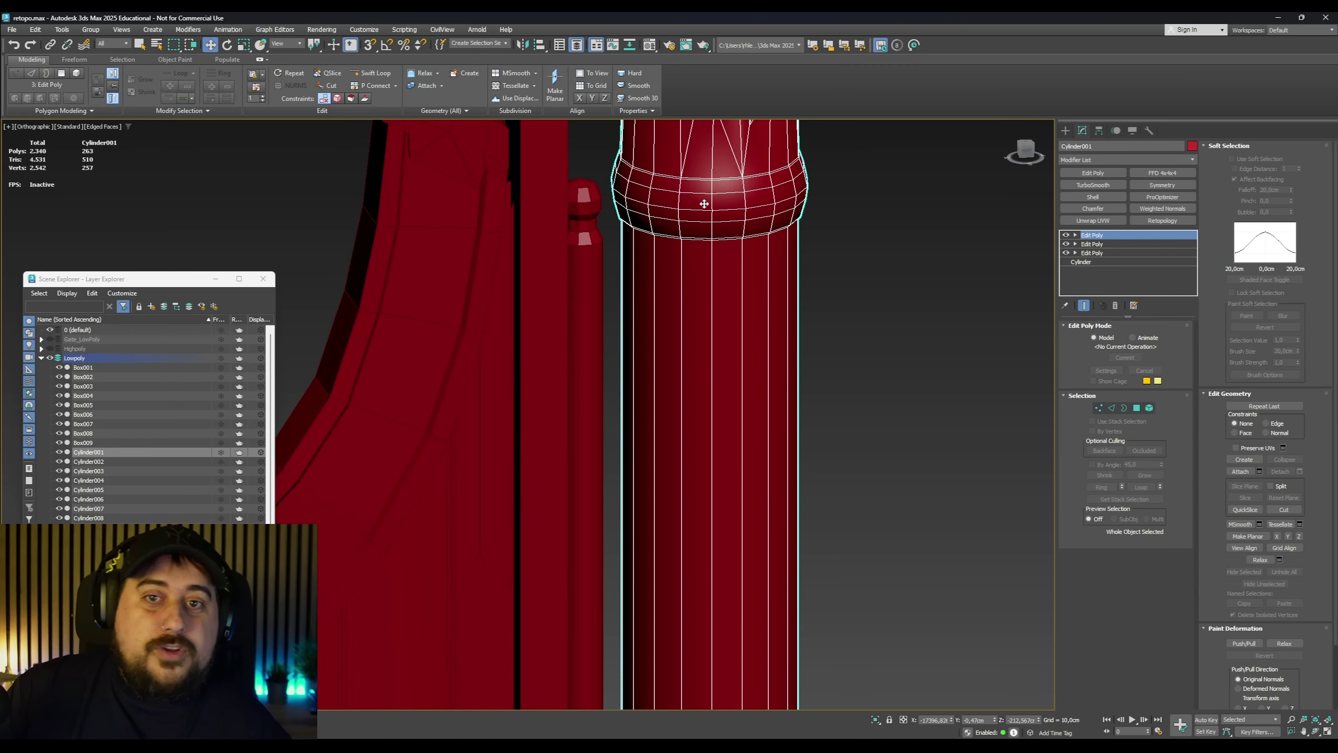
scroll(704, 204, down, 2)
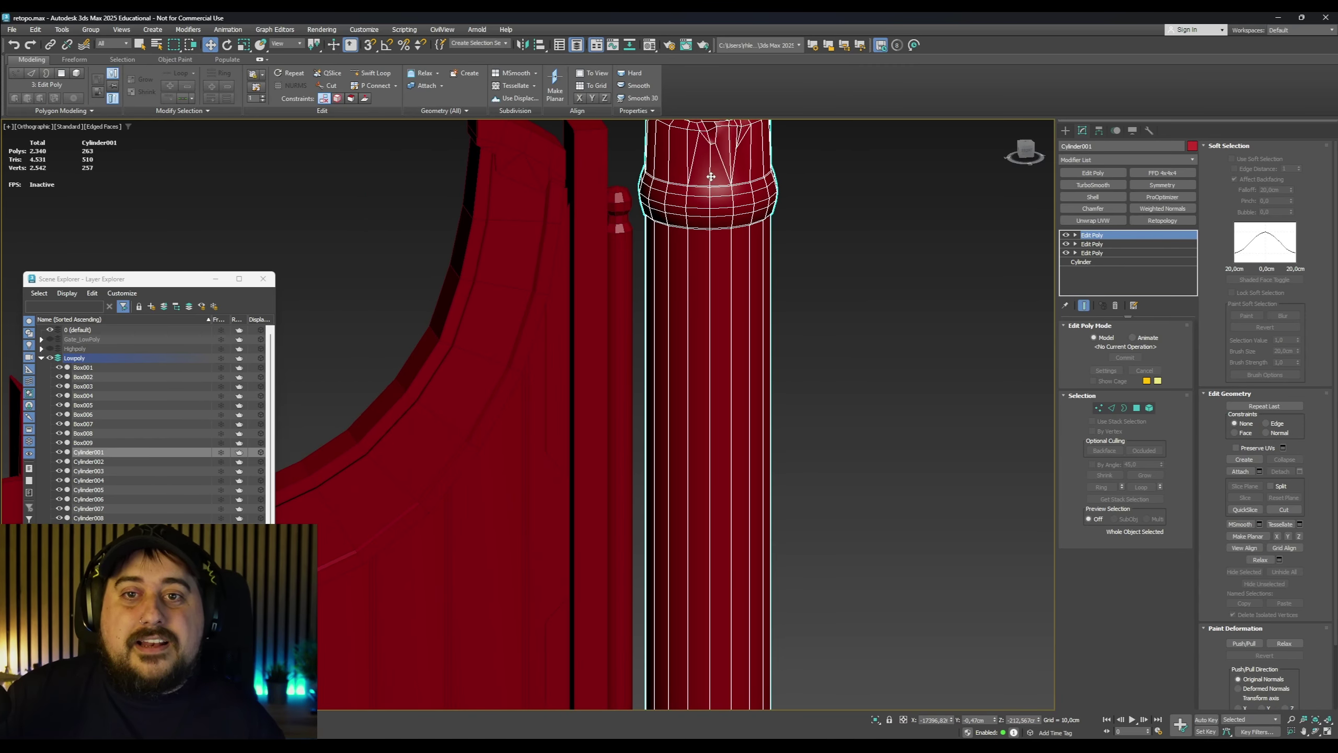
scroll(705, 355, down, 5)
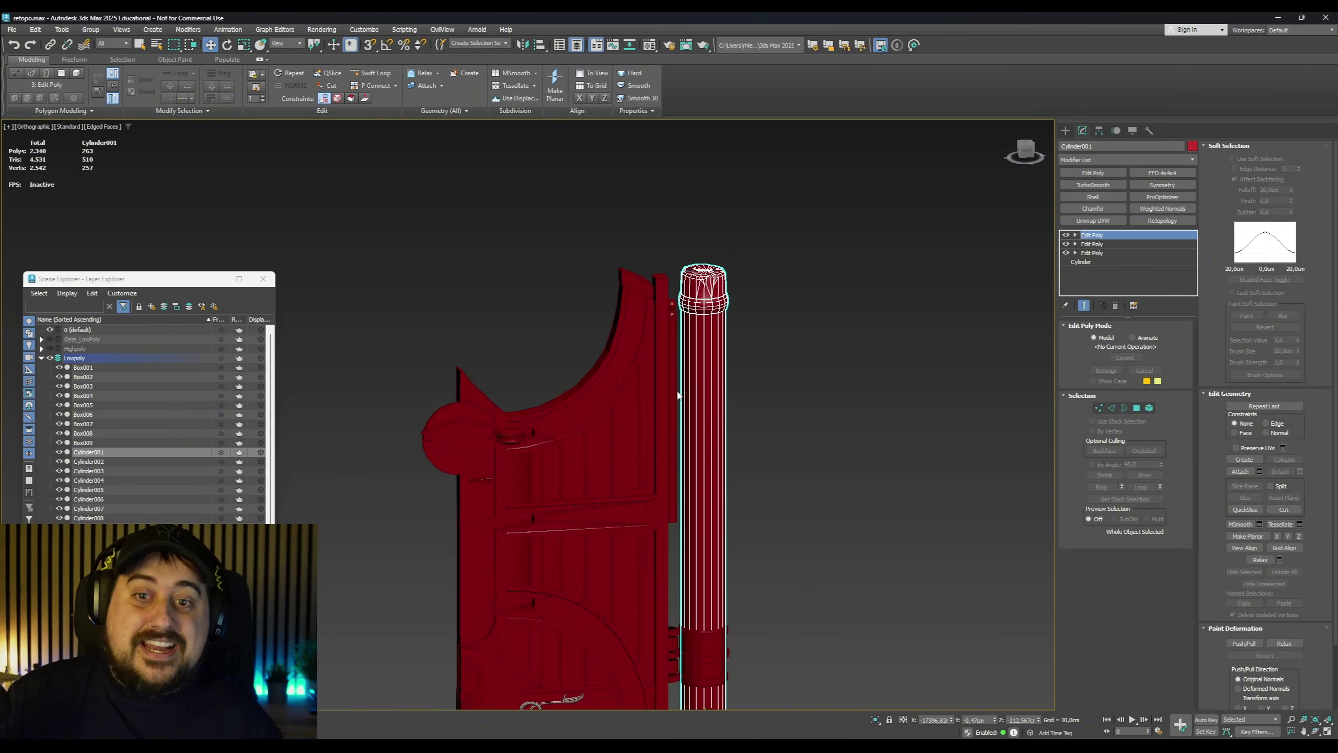
Select all low-poly gate objects to review their polygon statistics, and inspect the edges of the upper plank panel
drag(719, 574, 721, 575)
click(776, 645)
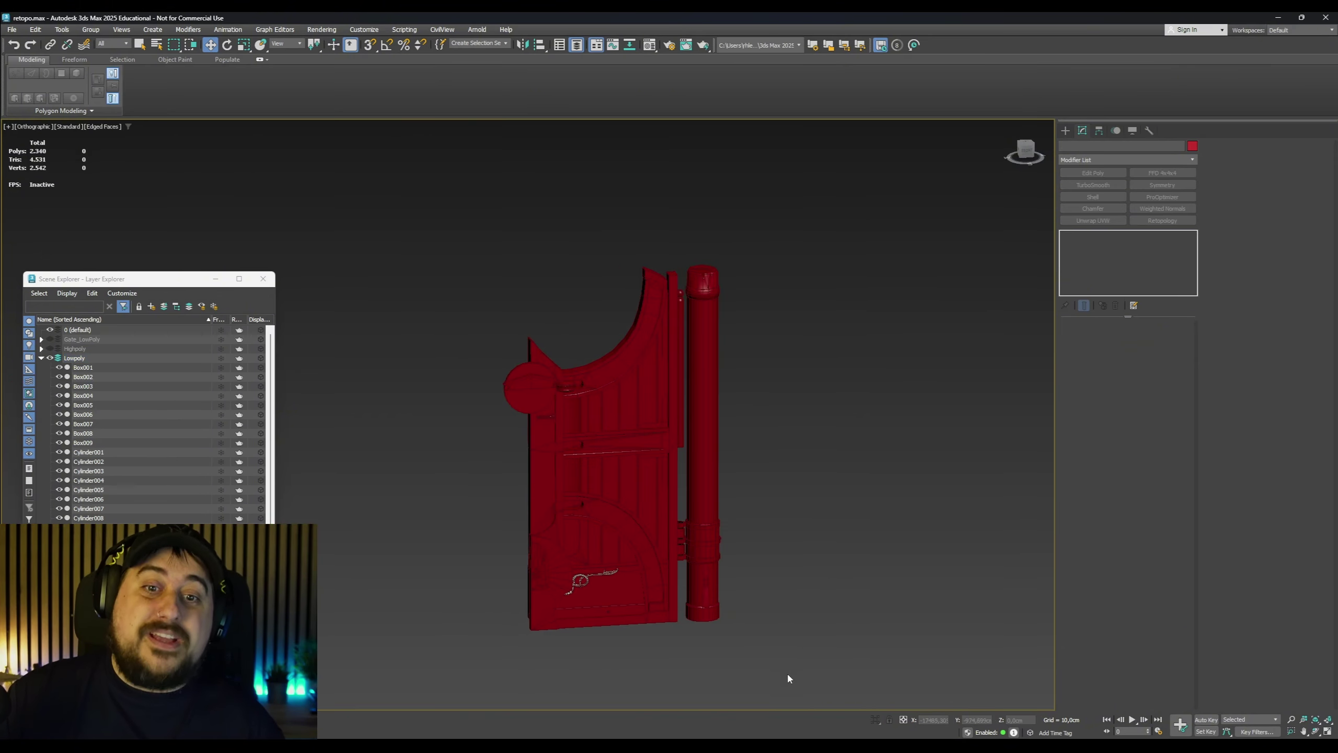
drag(787, 672, 408, 226)
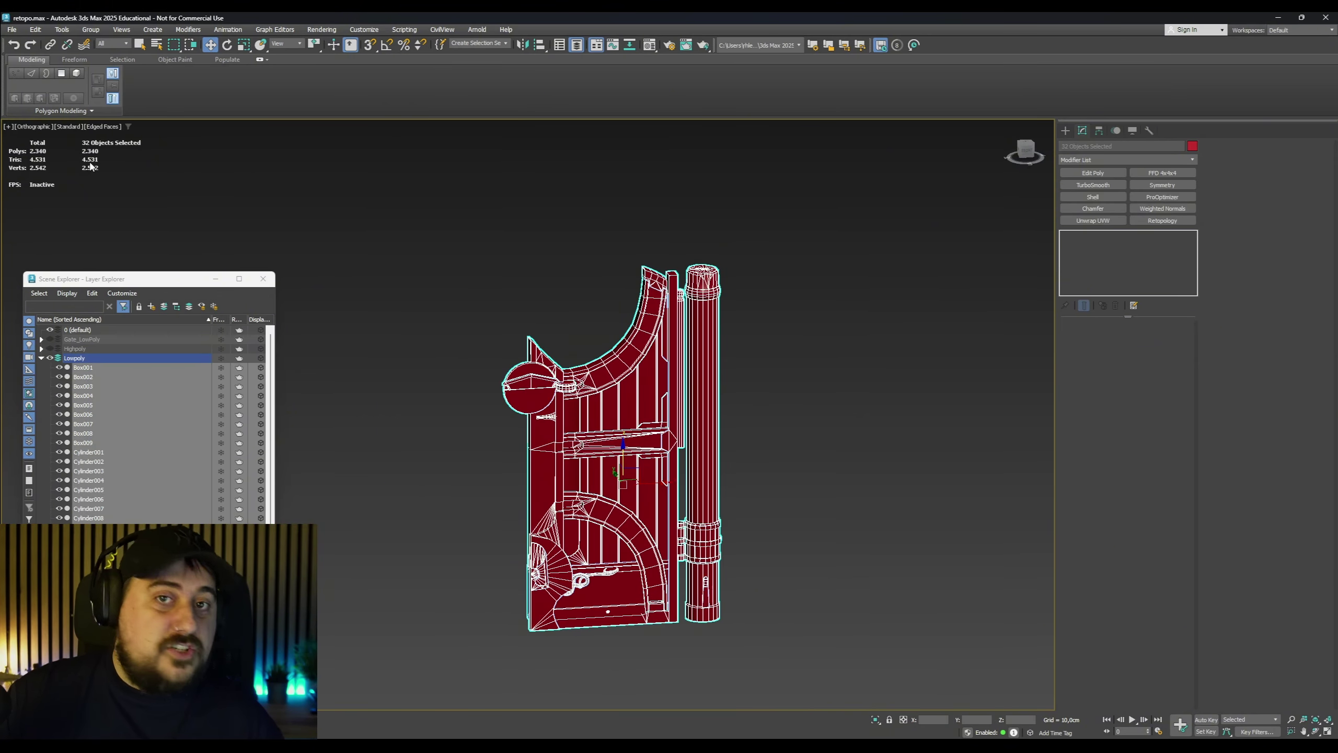
click(648, 420)
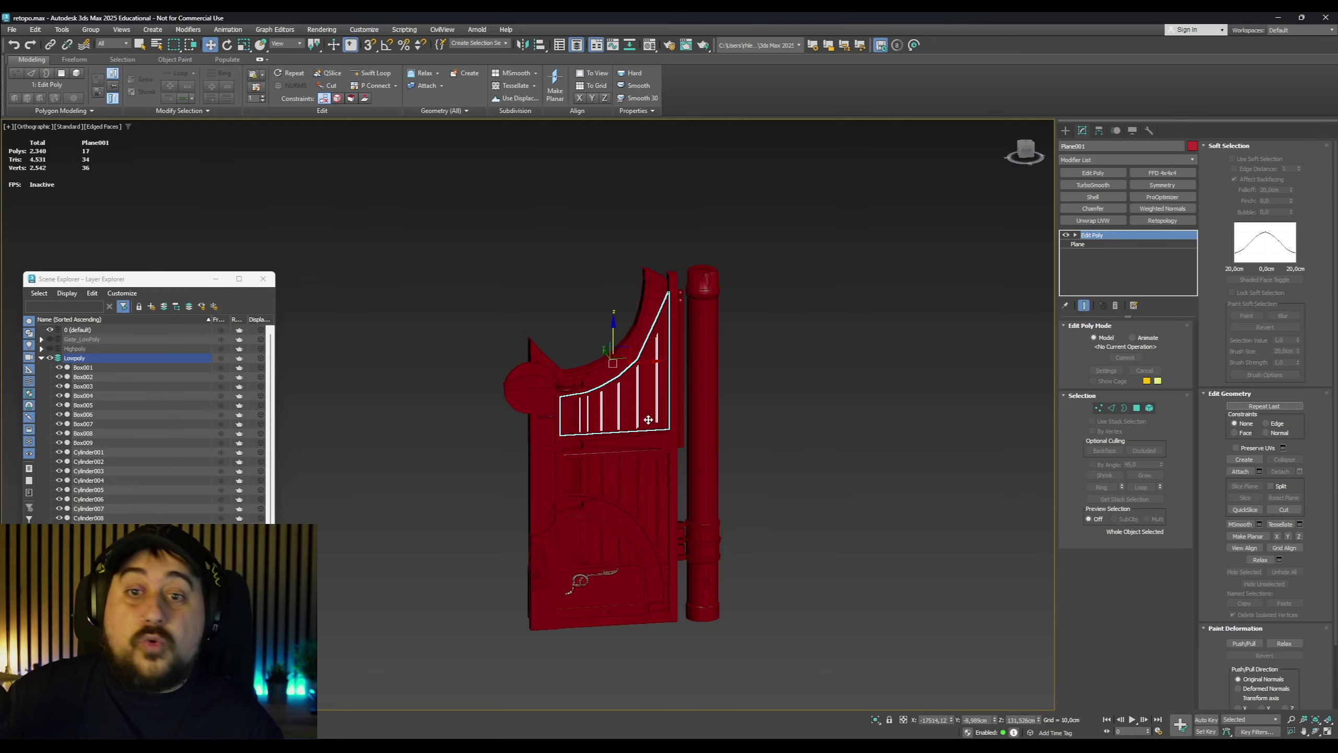
scroll(640, 418, up, 5)
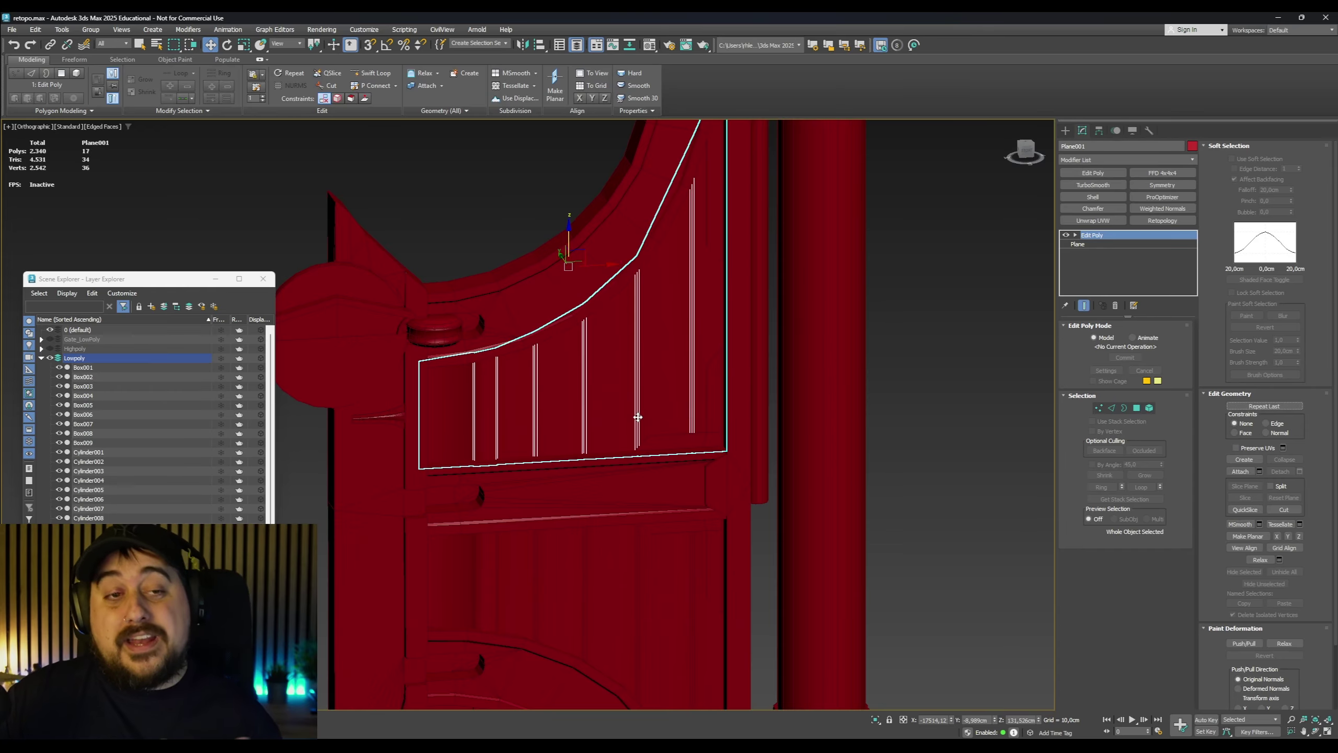
scroll(638, 417, down, 2)
click(438, 481)
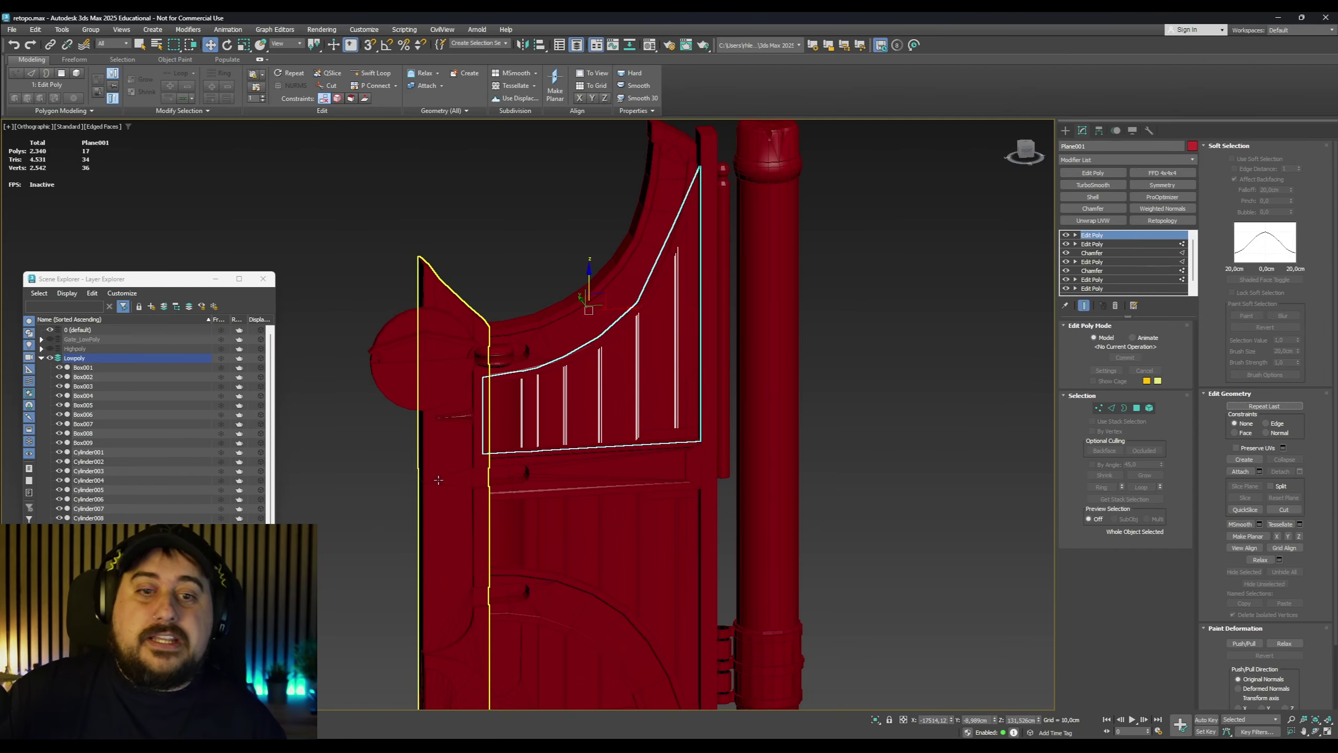
click(790, 397)
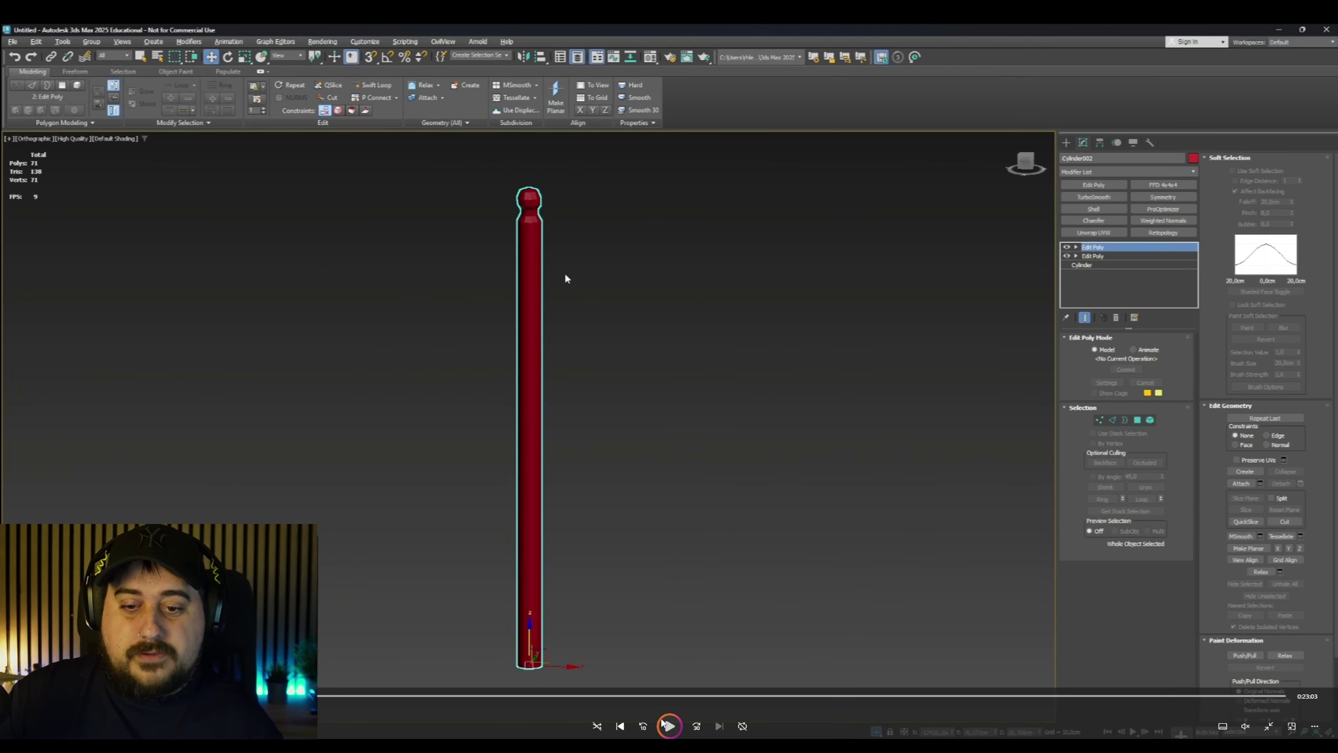
In the untitled scene, set the low-poly cylinder around the hinge collar's lowest band to 20 sides
click(666, 725)
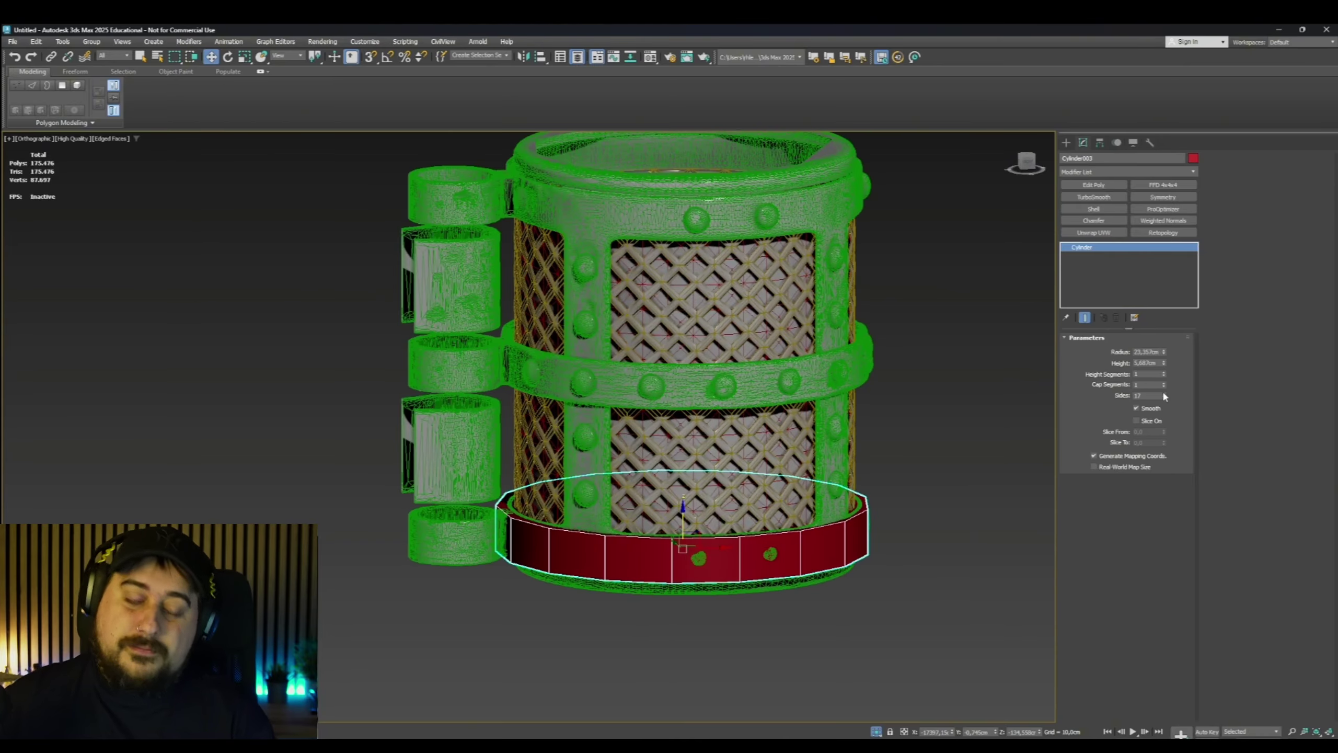
click(1164, 393)
click(1164, 393)
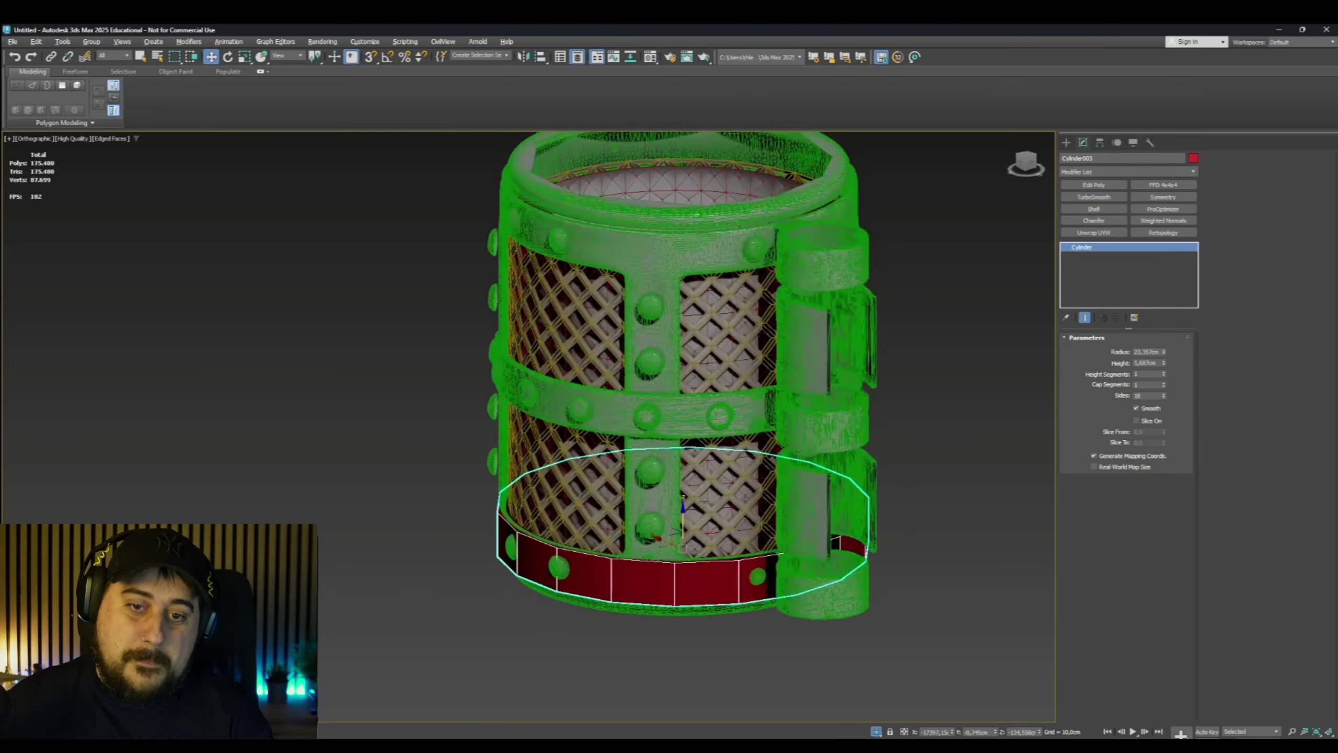
alt+middle_drag(727, 480, 712, 486)
click(1164, 393)
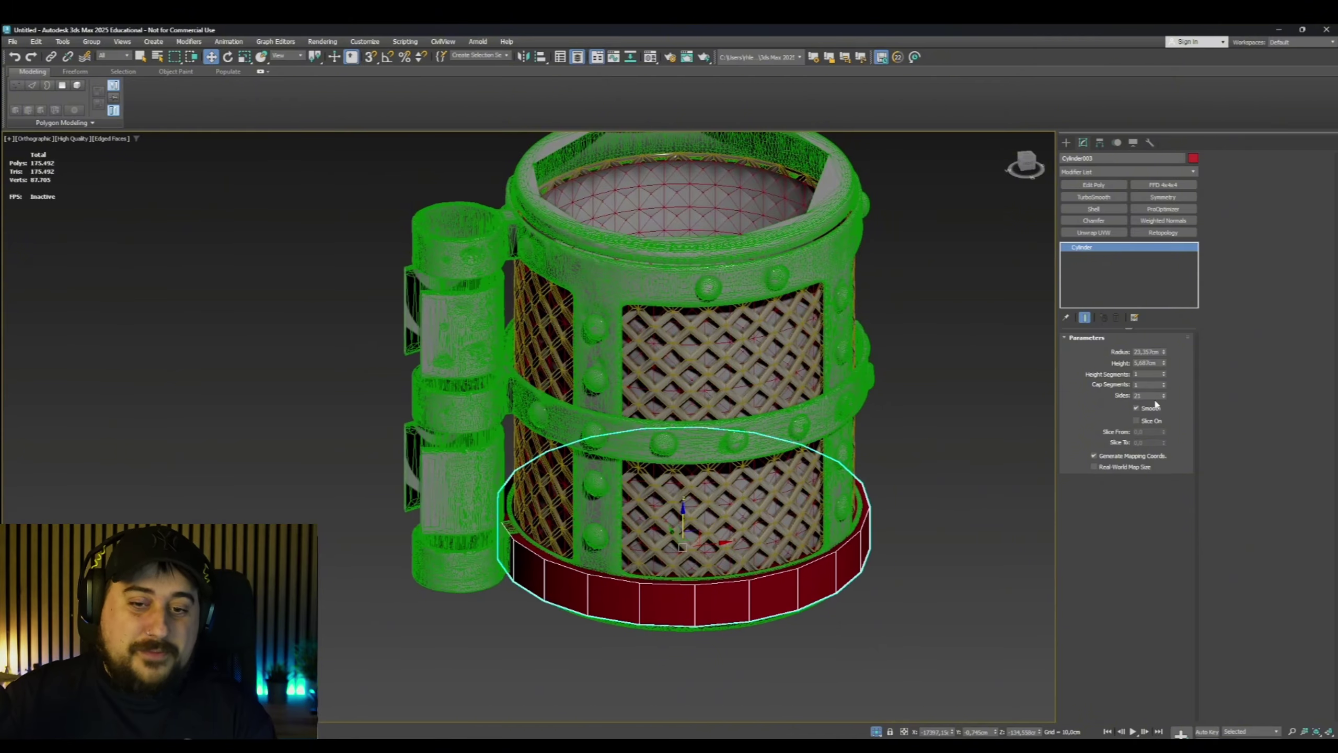
click(1163, 397)
click(1163, 397)
Rotate the 20-sided cylinder about its vertical axis and scale it down uniformly to fit the collar's lowest band
key(e)
drag(684, 565, 698, 567)
alt+middle_drag(698, 568, 780, 559)
drag(688, 560, 680, 561)
alt+middle_drag(680, 562, 758, 383)
key(r)
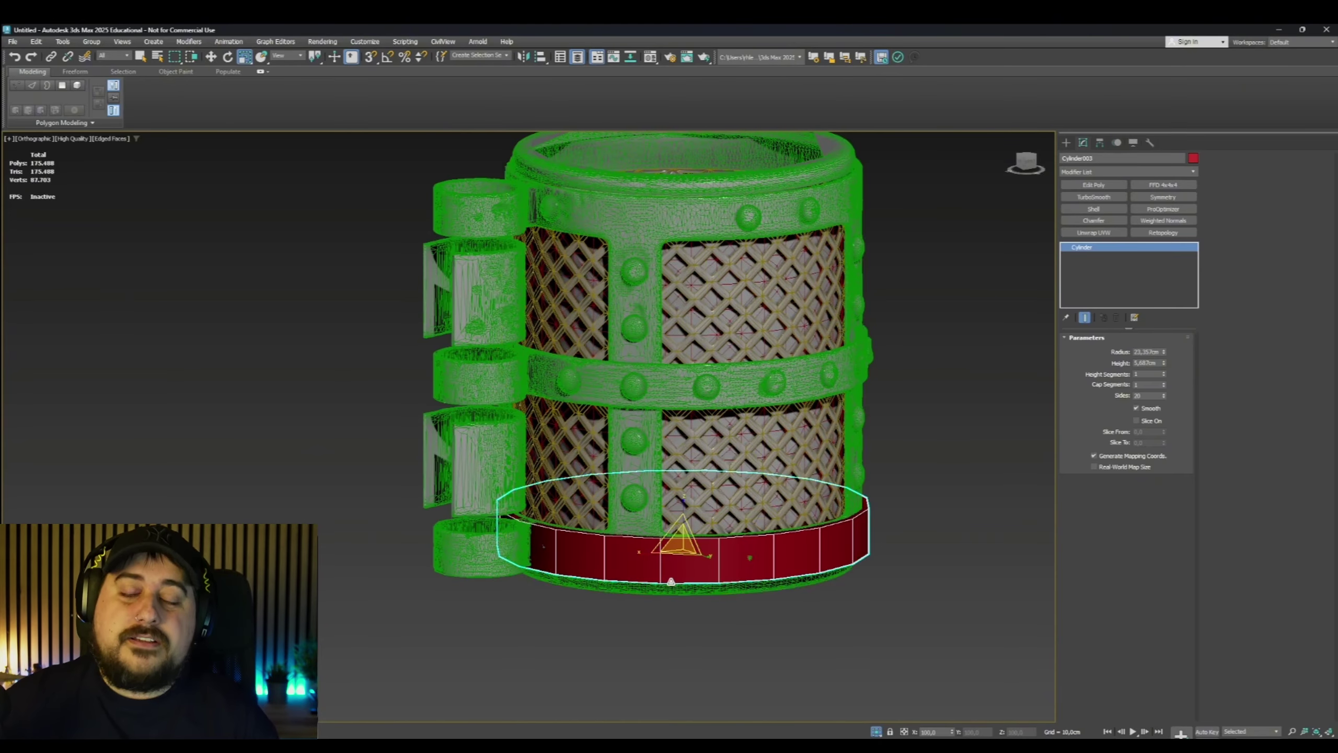
alt+middle_drag(757, 386, 700, 376)
drag(681, 539, 672, 549)
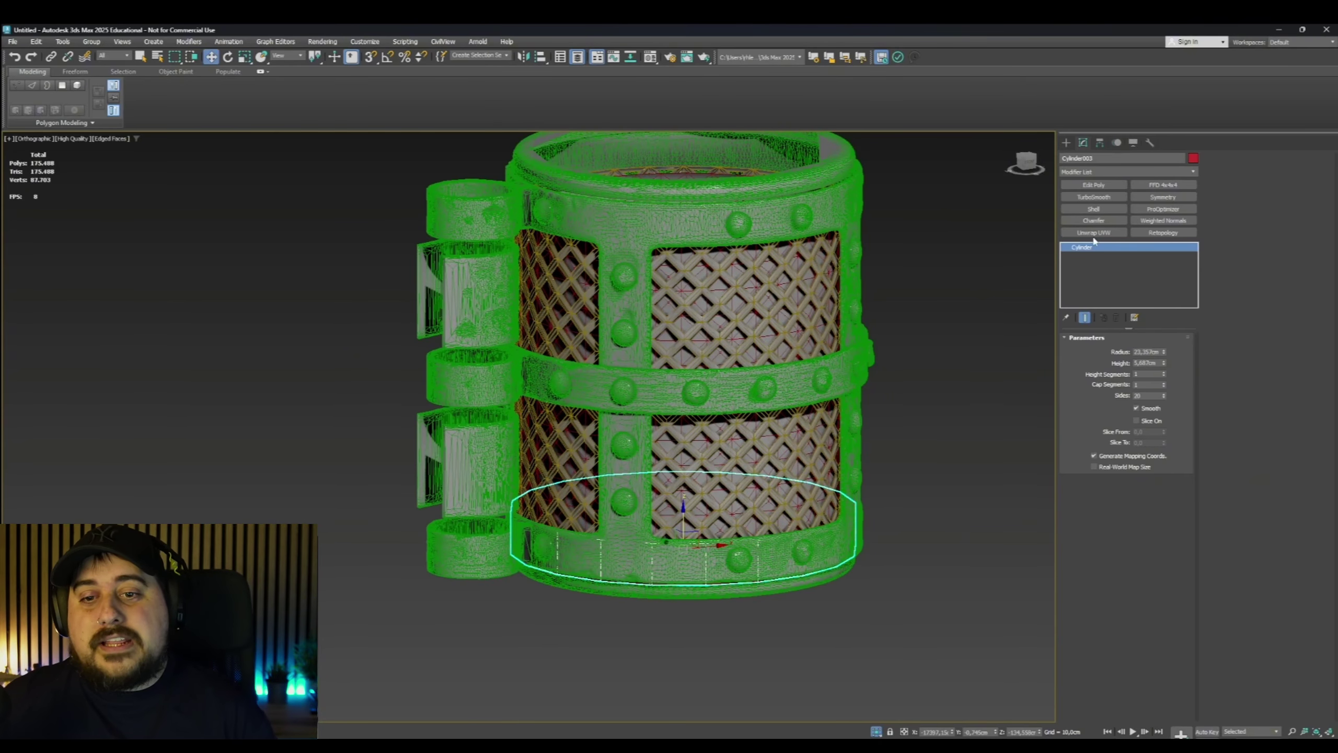
Add an Edit Poly modifier to the collar cylinder and raise its upper face to the high-poly collar's upper rim
click(1093, 185)
key(4)
key(ctrl+a)
drag(699, 371, 683, 124)
middle_drag(678, 194, 688, 313)
drag(693, 241, 693, 231)
Extend the collar cylinder's bottom face down to the high-poly collar's lower rim
scroll(693, 242, down, 5)
alt+middle_drag(695, 379, 704, 285)
click(710, 509)
scroll(709, 505, up, 5)
alt+middle_drag(709, 490, 709, 506)
shift+drag(708, 489, 709, 505)
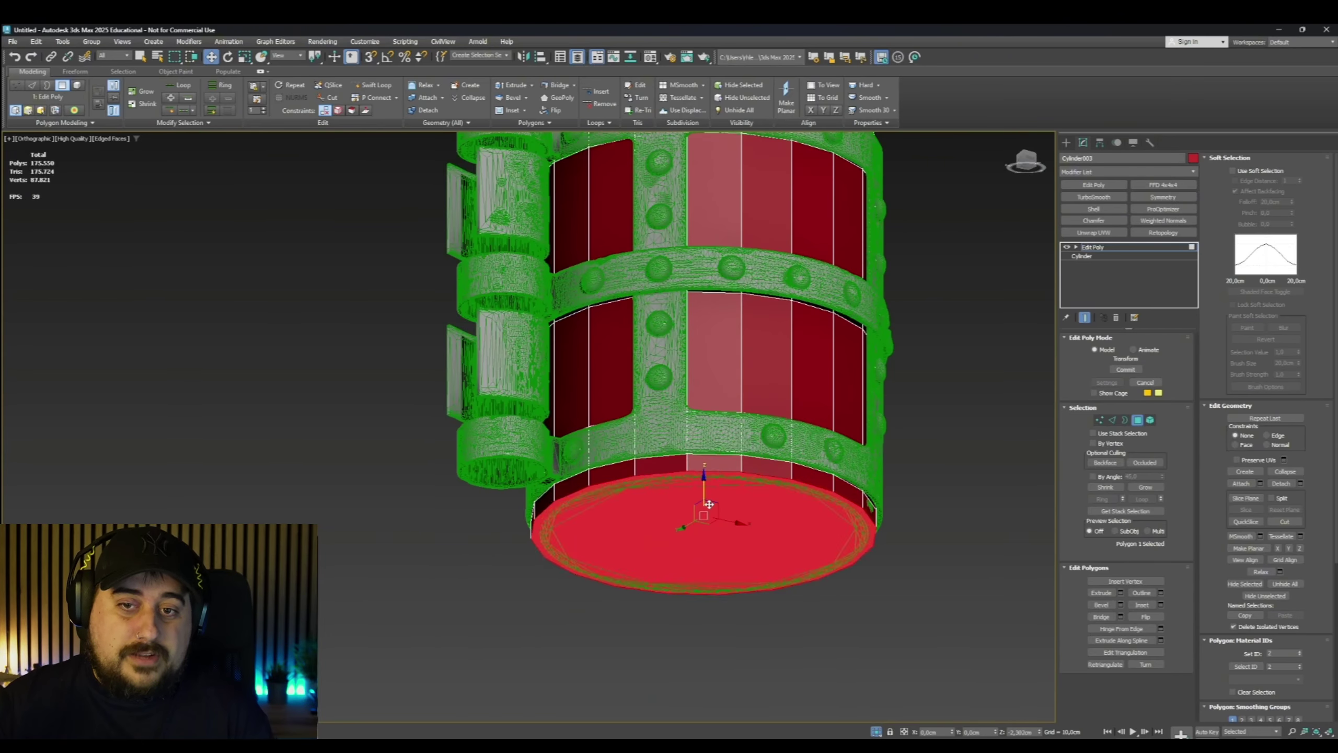
key(r)
Select the horizontal band and vertical strap faces around the collar and extrude them outward to match the high-poly relief
alt+middle_drag(738, 459, 733, 388)
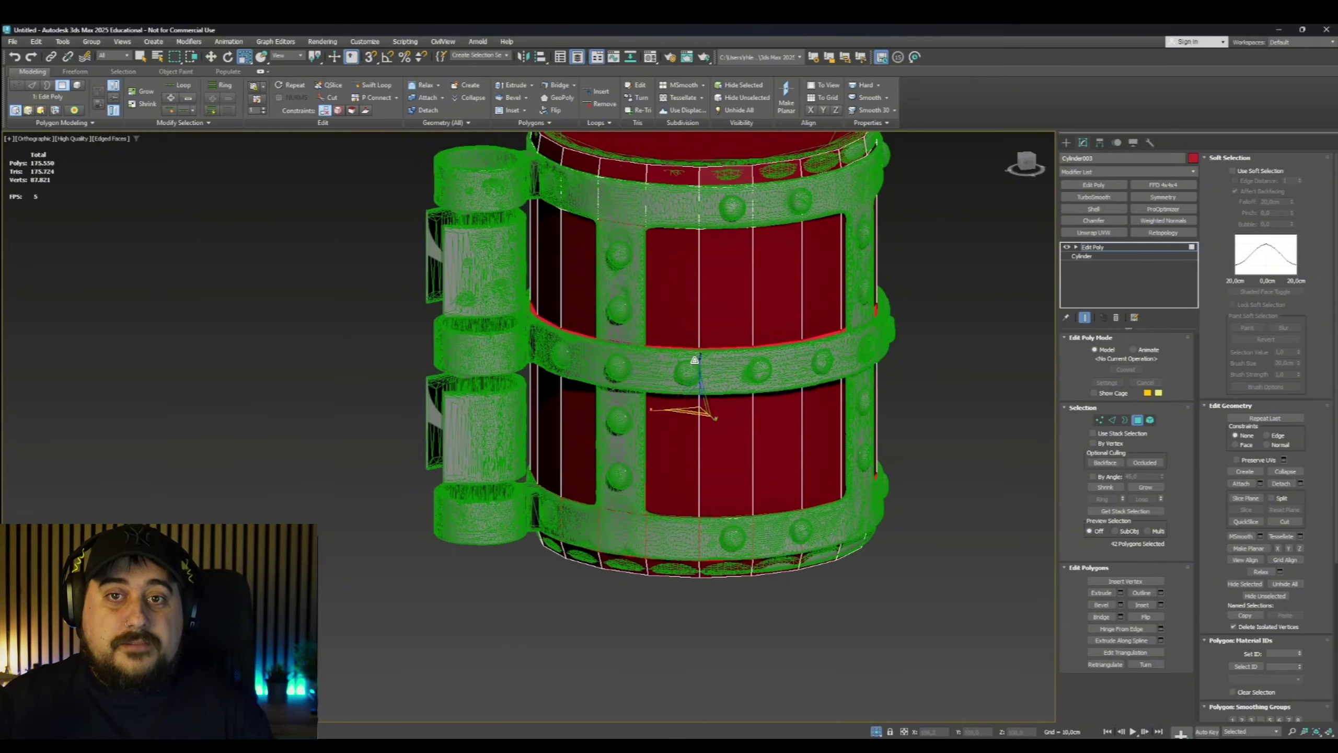
shift+click(685, 193)
alt+middle_drag(821, 285, 759, 285)
ctrl+click(783, 251)
alt+middle_drag(822, 337, 744, 348)
ctrl+click(745, 422)
ctrl+click(759, 469)
alt+middle_drag(811, 390, 892, 410)
click(1120, 592)
click(537, 432)
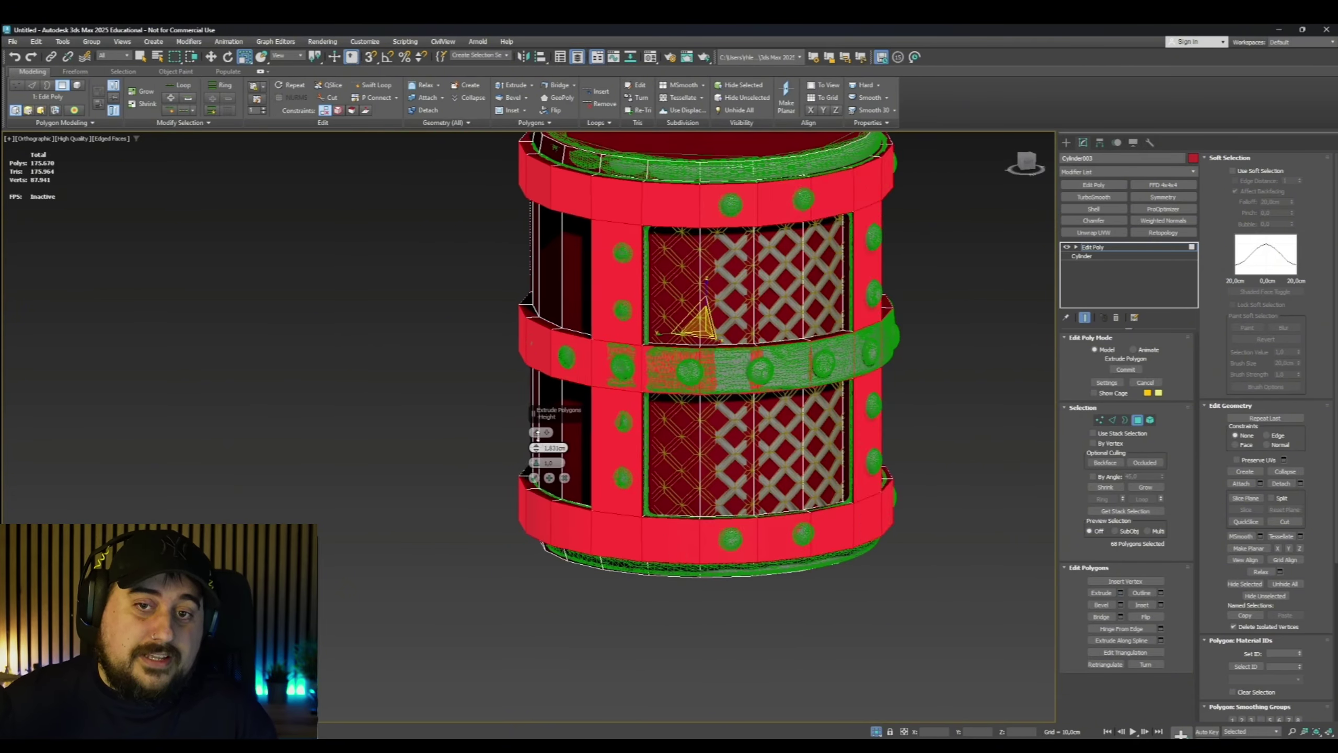
Check the recessed panel faces around the extruded collar against the high-poly lattice
alt+middle_drag(735, 328, 1025, 424)
scroll(764, 529, down, 3)
click(938, 390)
scroll(791, 358, up, 5)
click(799, 351)
click(941, 351)
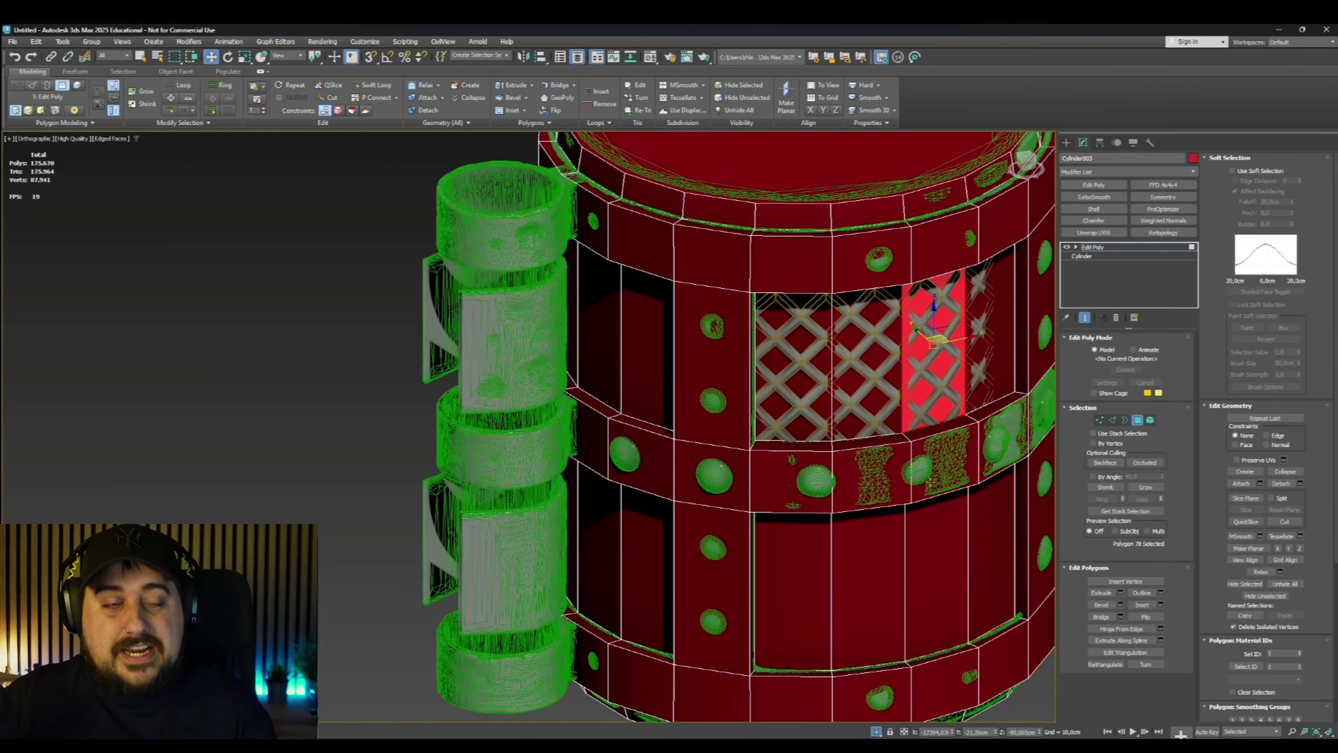
click(941, 575)
click(793, 590)
alt+middle_drag(793, 590, 763, 567)
click(591, 590)
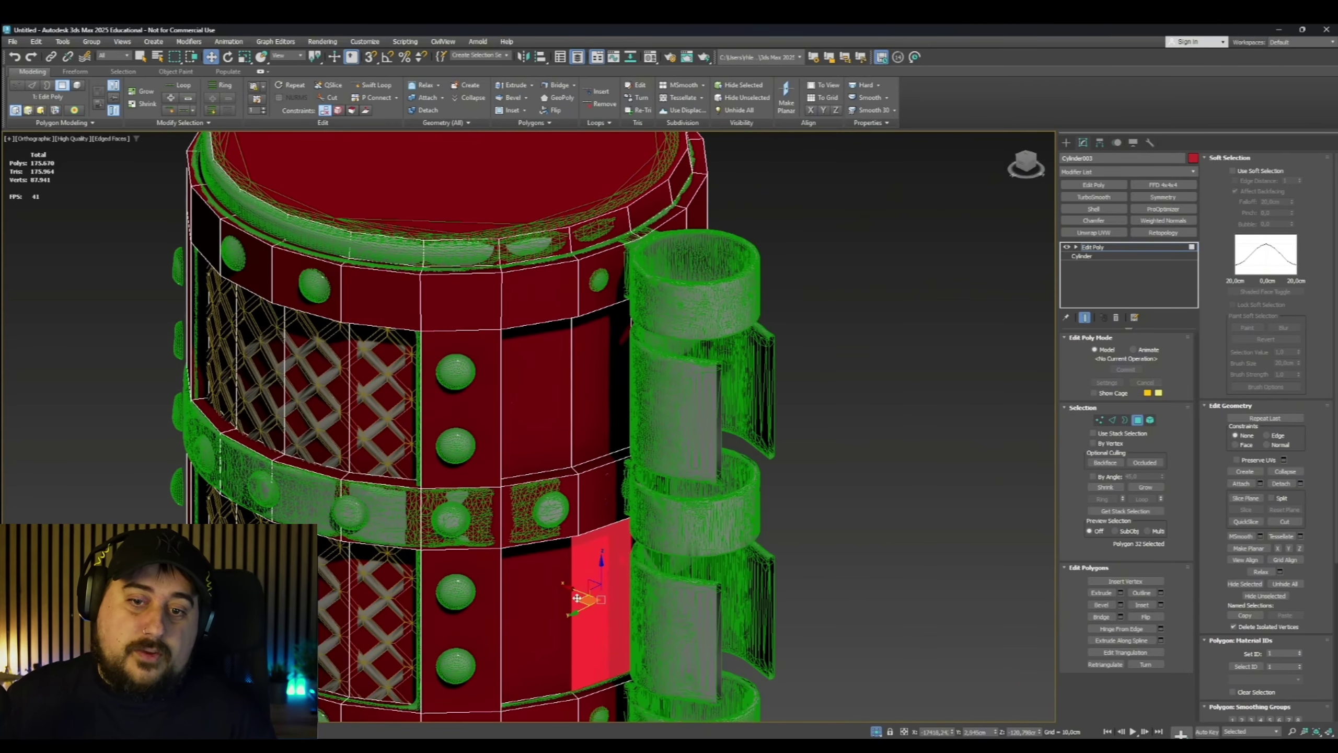
click(588, 377)
Move the side faces of the upper vertical straps to fit the high-poly strap edges
scroll(579, 380, up, 4)
click(549, 388)
alt+middle_drag(550, 388, 585, 369)
click(501, 427)
drag(501, 428, 478, 425)
alt+middle_drag(479, 425, 347, 425)
click(646, 439)
drag(639, 442, 620, 435)
Move the side faces of the lower vertical straps to align with the high-poly straps
scroll(643, 437, down, 2)
middle_drag(642, 437, 640, 195)
click(660, 531)
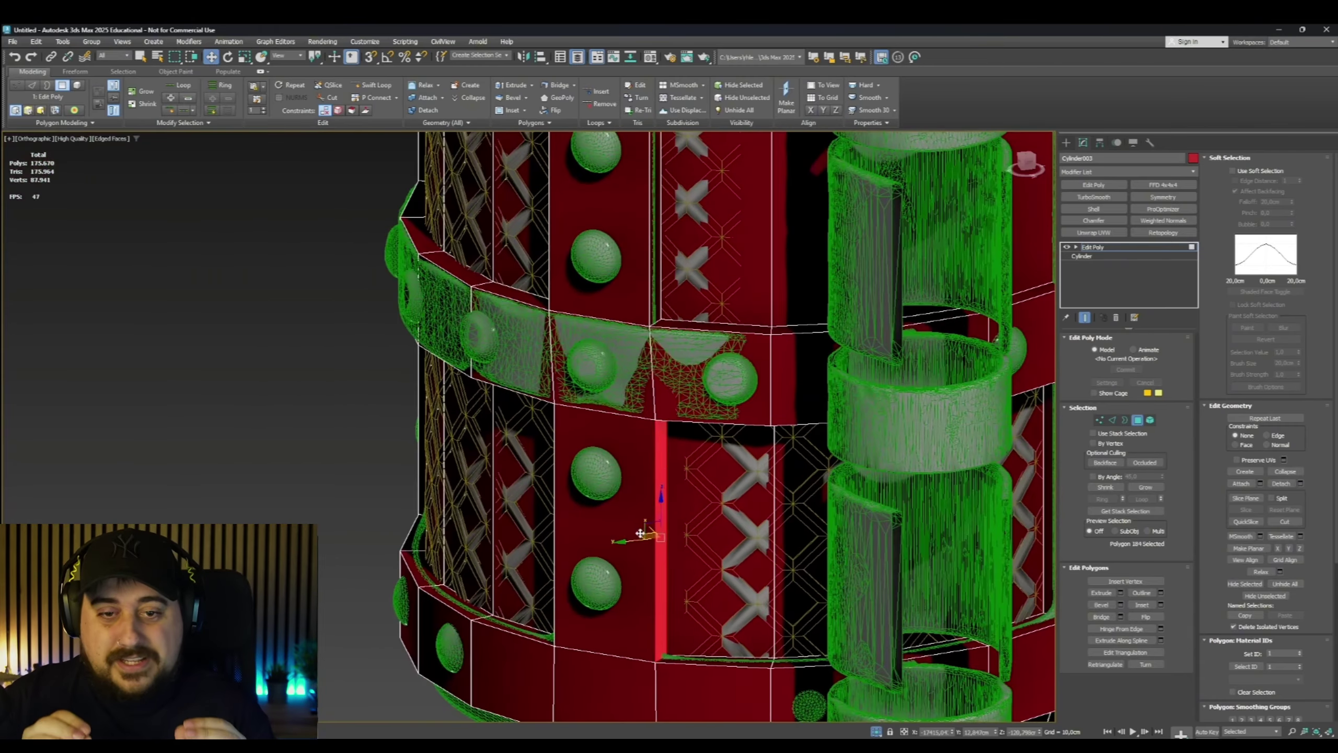
drag(651, 532, 639, 535)
alt+middle_drag(639, 535, 758, 548)
click(569, 561)
drag(566, 562, 553, 563)
alt+middle_drag(553, 563, 509, 440)
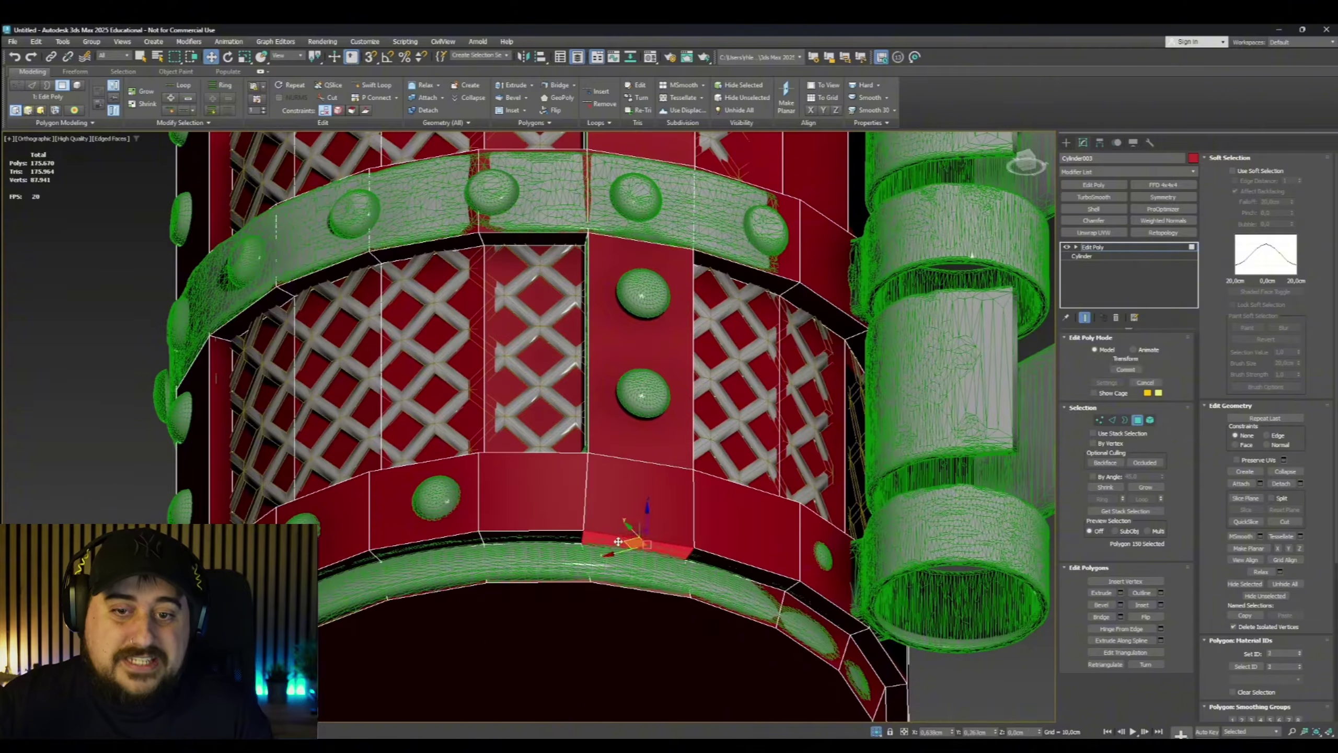
Shift the collar's rim faces above and below the vertical strap to fit the high-poly edge
alt+middle_drag(618, 541, 712, 280)
click(715, 285)
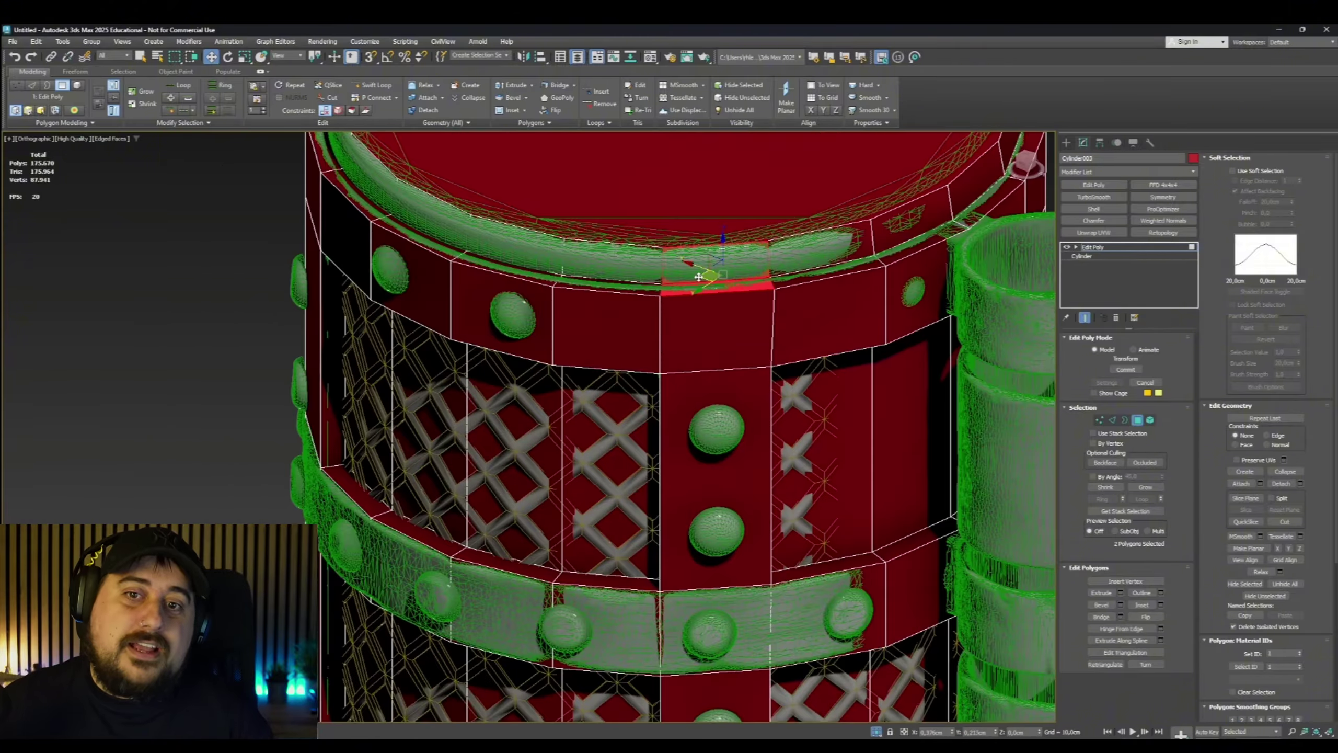
drag(699, 276, 696, 278)
Move corner vertices of the upper vertical strap on the collar's other side to fit the high-poly strap
scroll(696, 279, down, 4)
alt+middle_drag(696, 295, 596, 317)
scroll(532, 369, up, 4)
click(658, 222)
key(1)
drag(698, 391, 688, 394)
drag(700, 174, 692, 182)
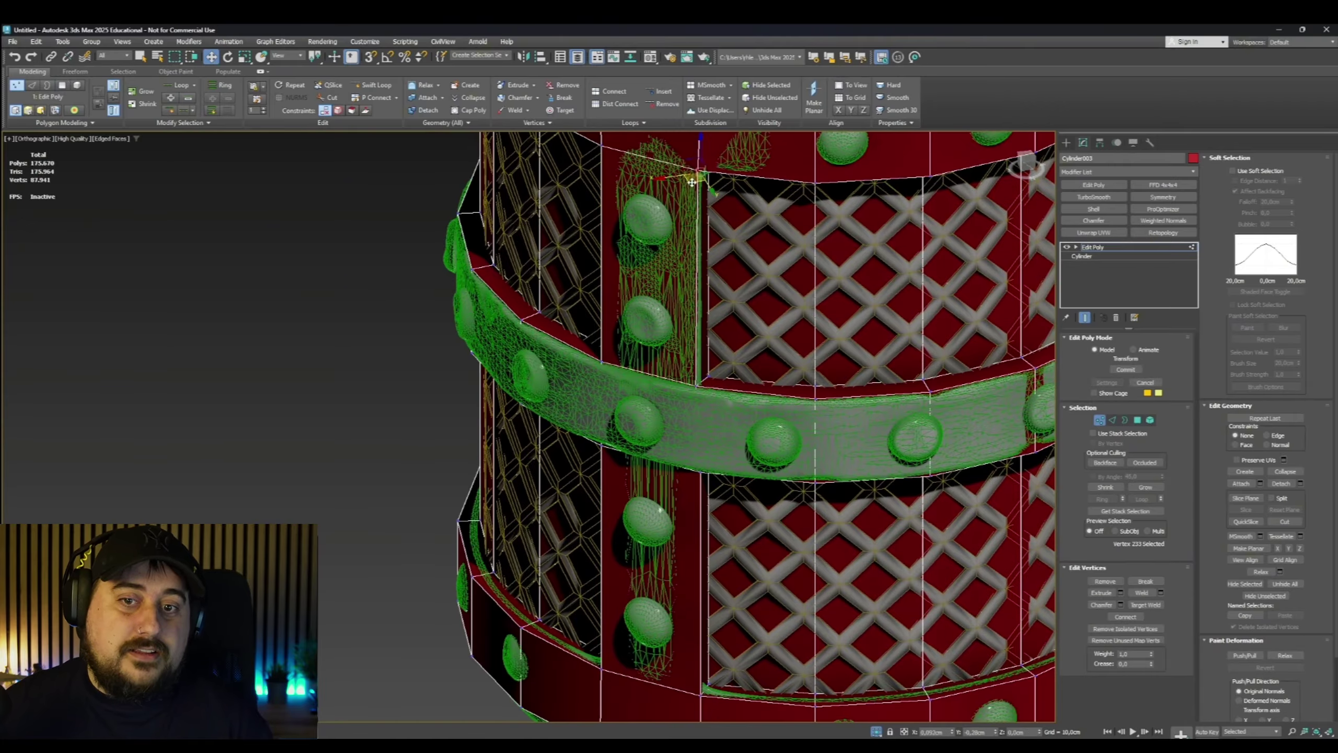
Nudge the vertex where the vertical strap meets the middle band to follow the high-poly corner
scroll(691, 182, down, 4)
alt+middle_drag(638, 240, 632, 369)
scroll(632, 369, up, 4)
click(623, 377)
click(624, 378)
drag(633, 387, 631, 384)
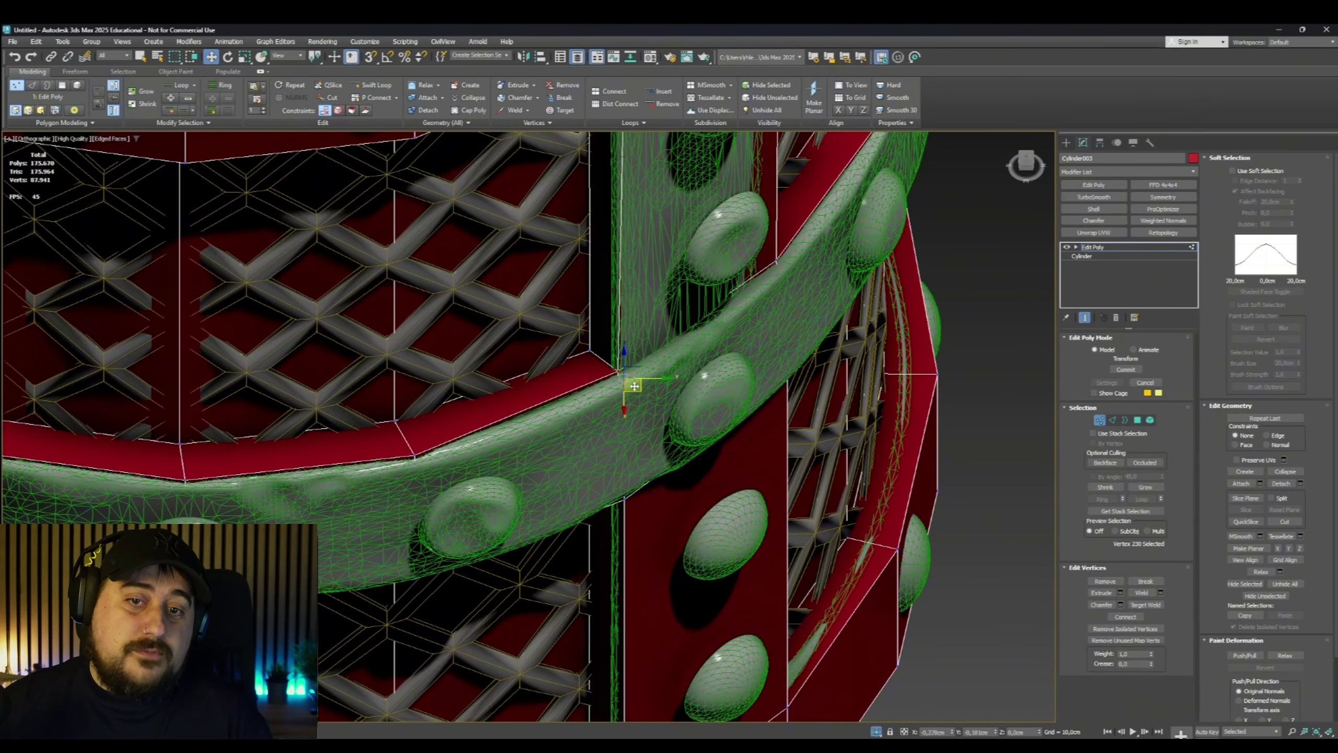
Leave vertex editing, exit isolation without shown edges, and review the low-poly collar against the full gate
scroll(631, 384, down, 5)
alt+middle_drag(631, 384, 678, 374)
scroll(677, 373, down, 3)
key(1)
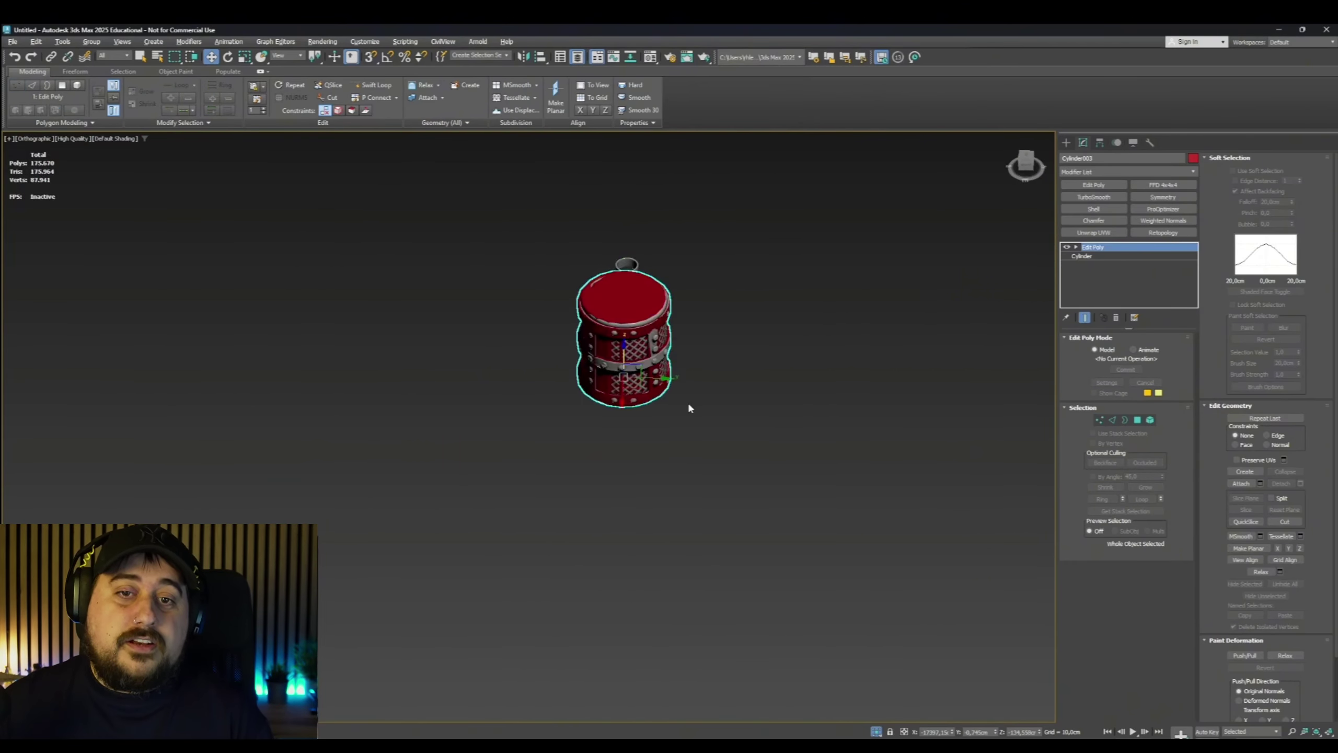
right_click(712, 364)
click(763, 279)
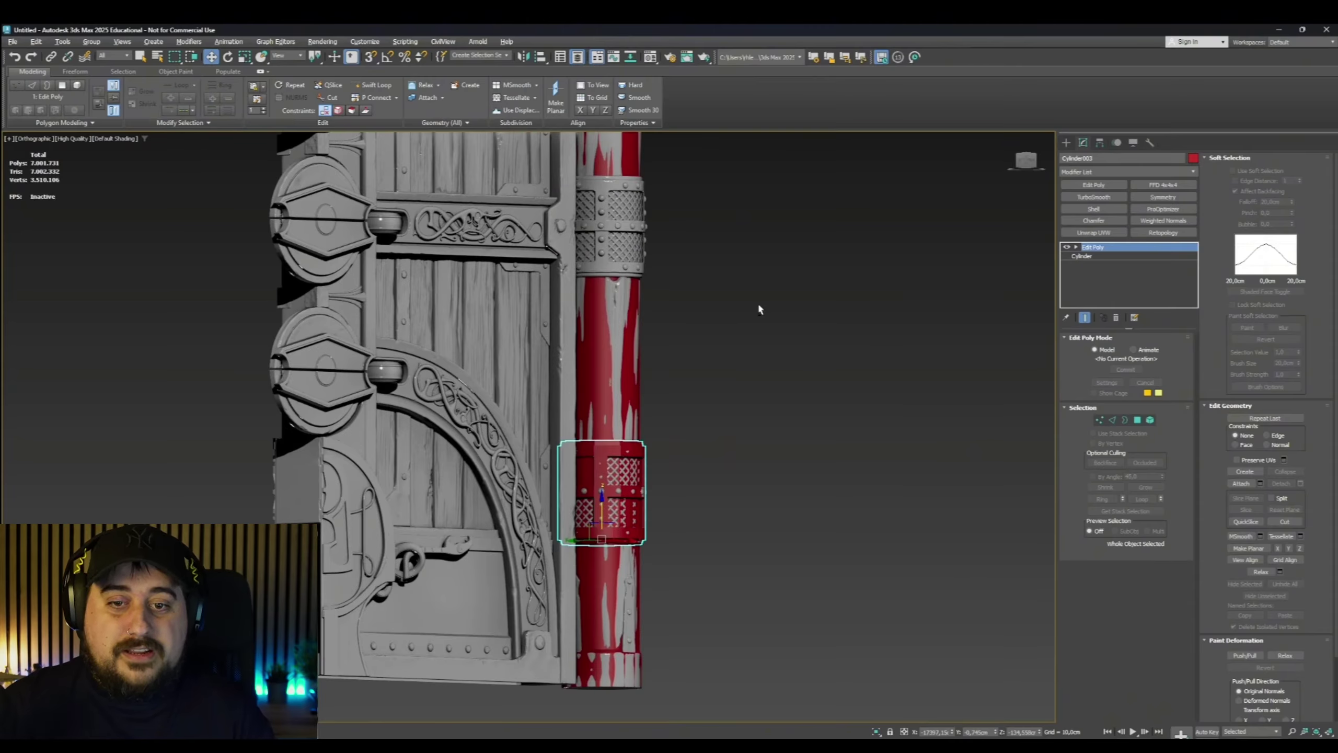
scroll(757, 302, up, 10)
scroll(819, 492, down, 10)
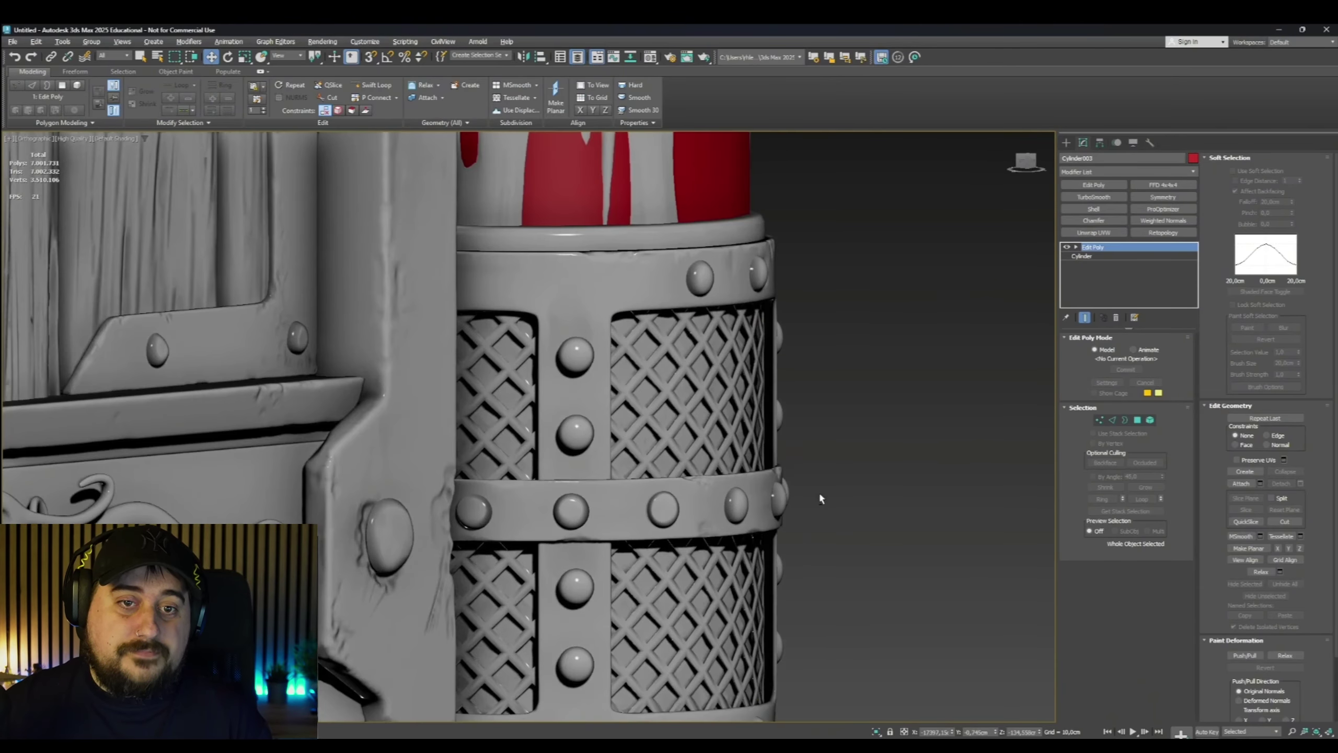
scroll(809, 469, down, 5)
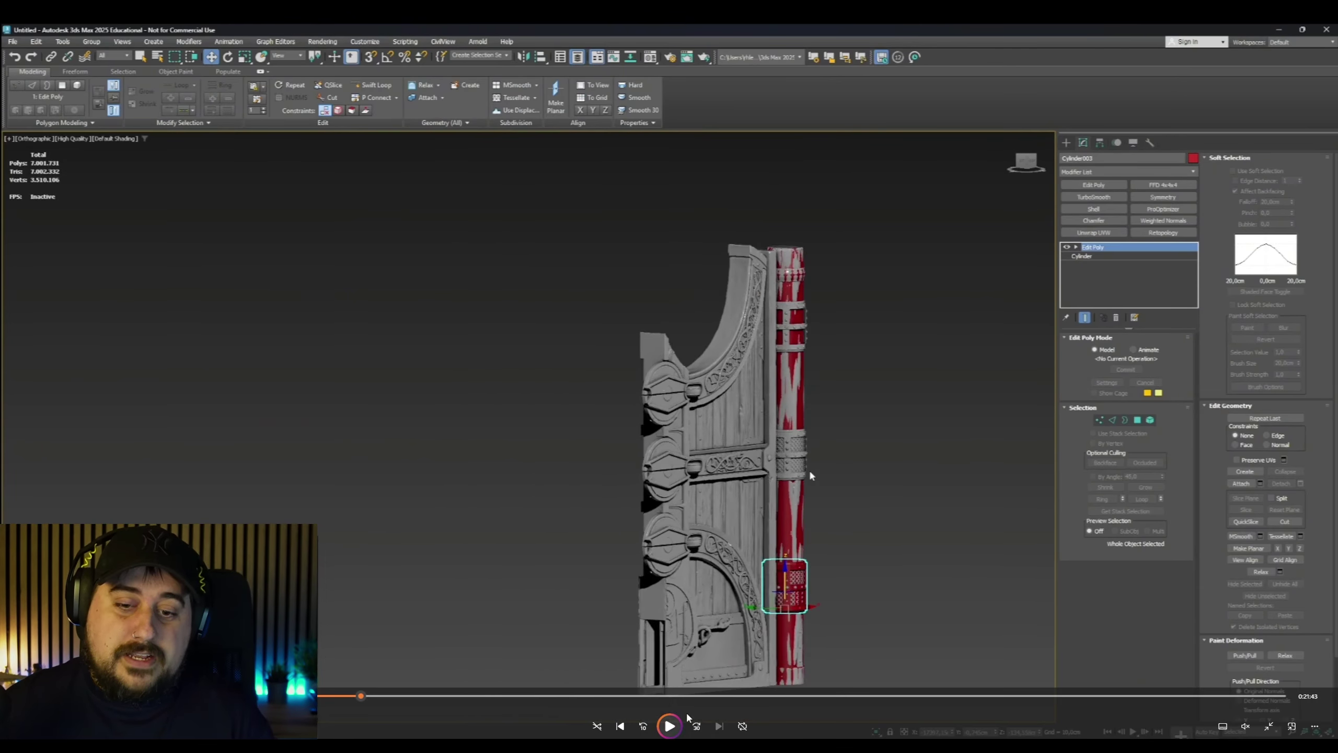
click(353, 696)
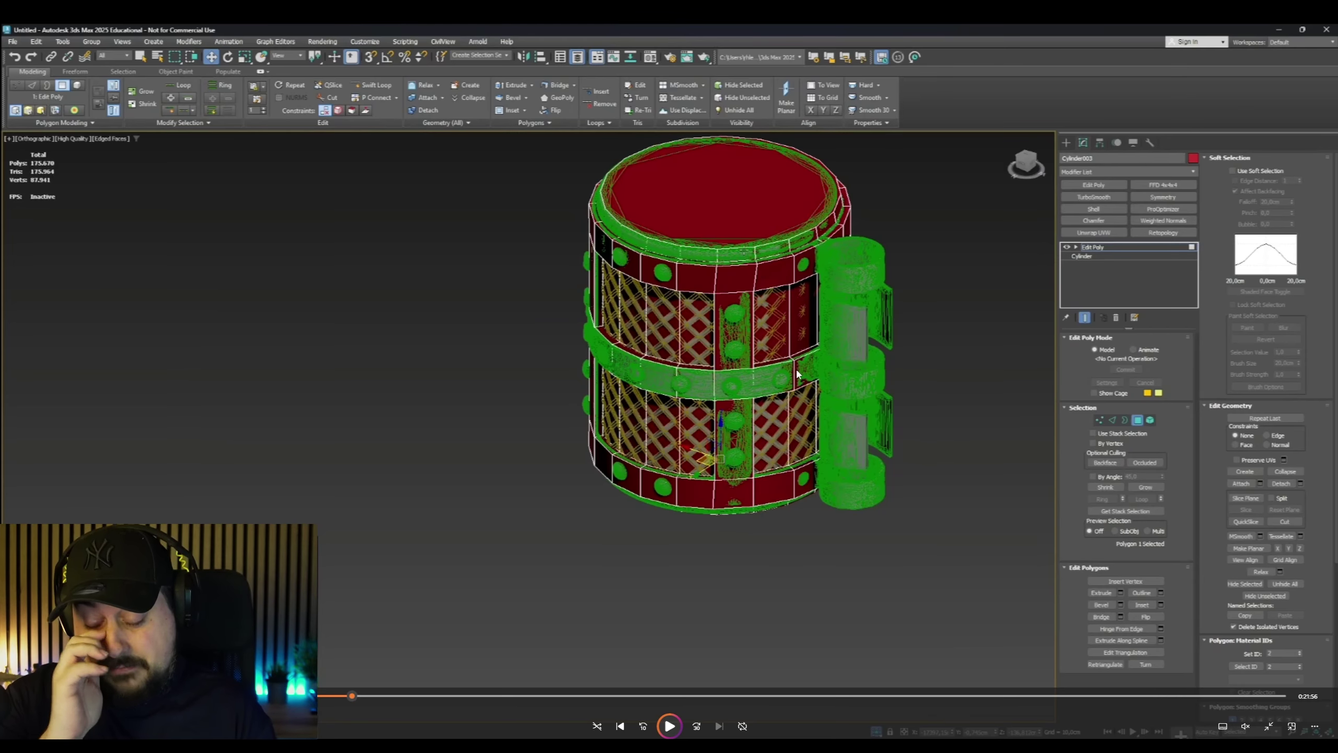
click(669, 728)
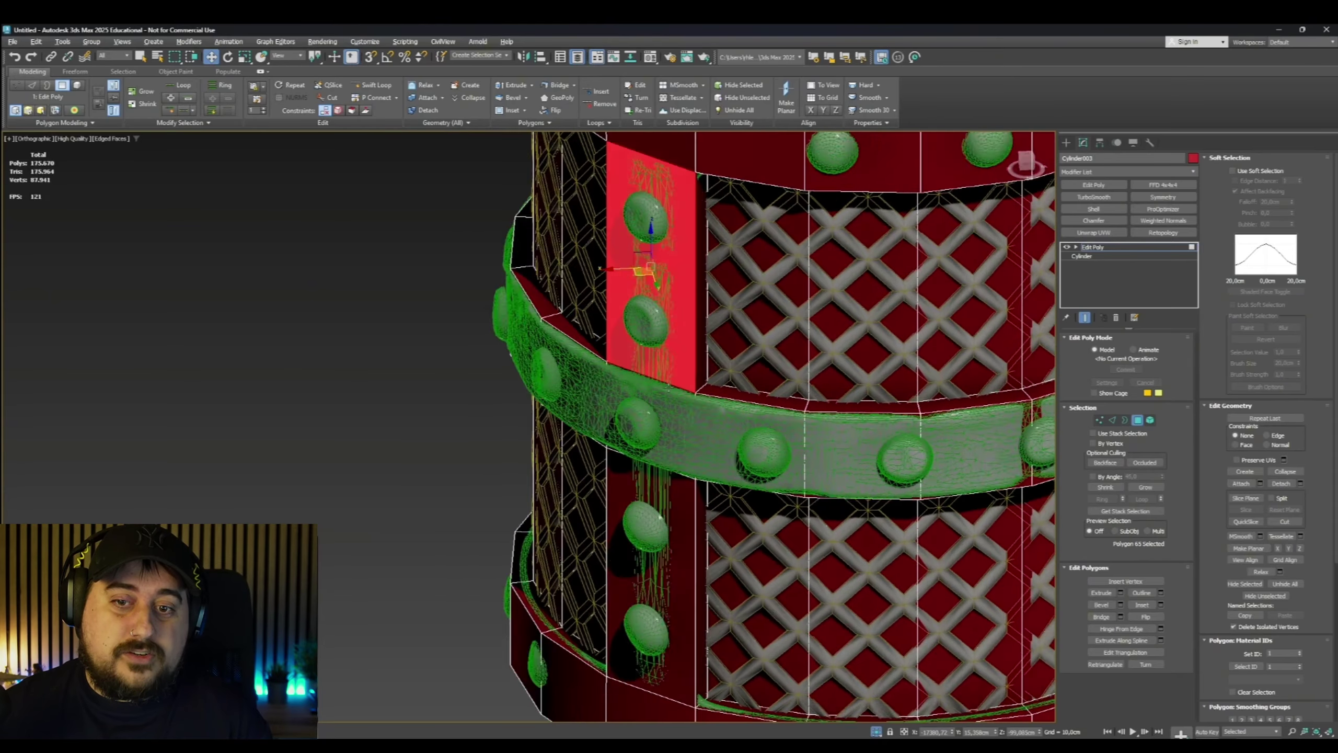
click(694, 506)
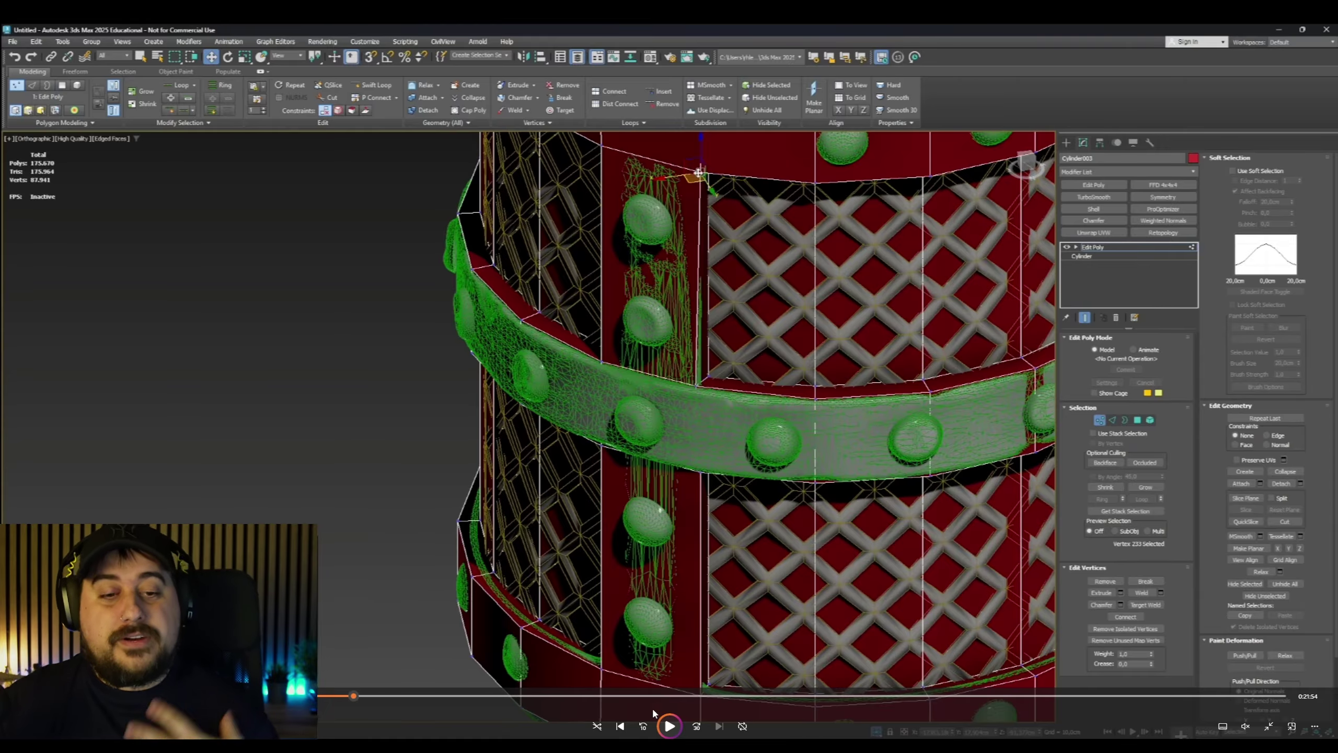
click(674, 730)
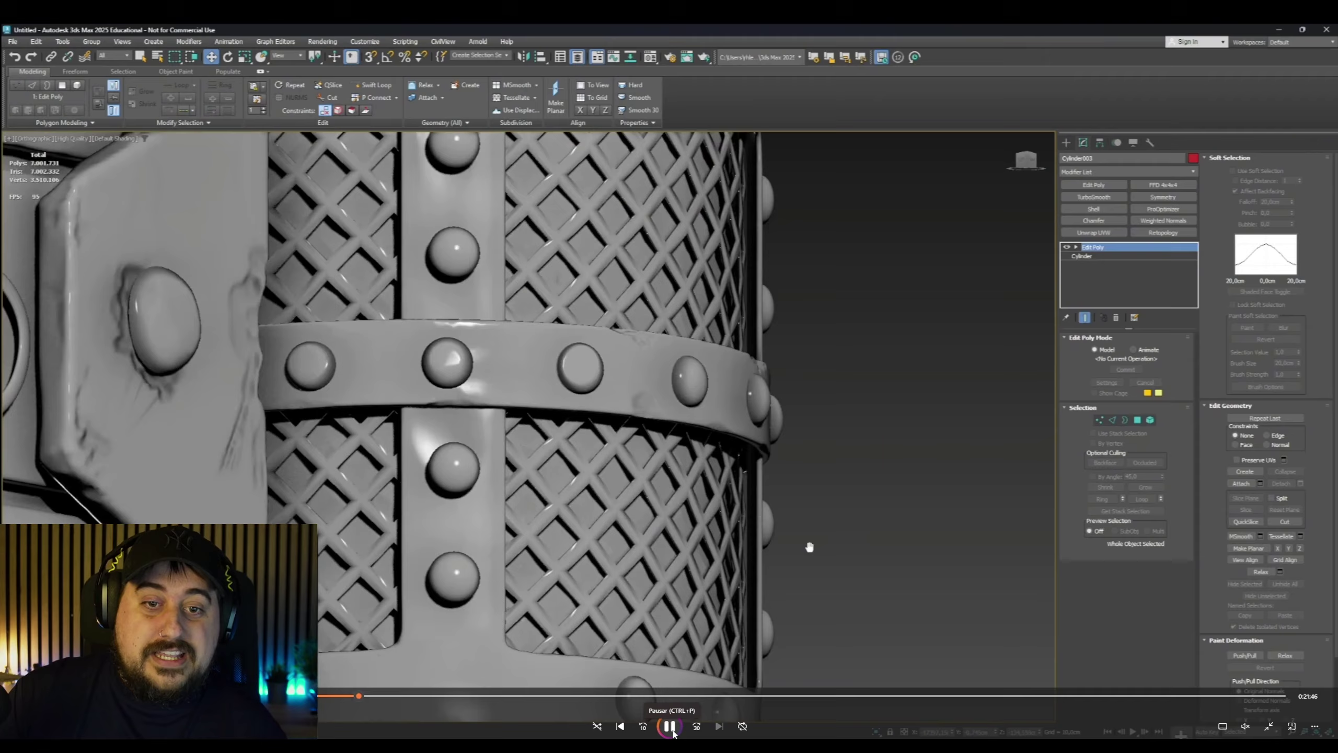
click(670, 726)
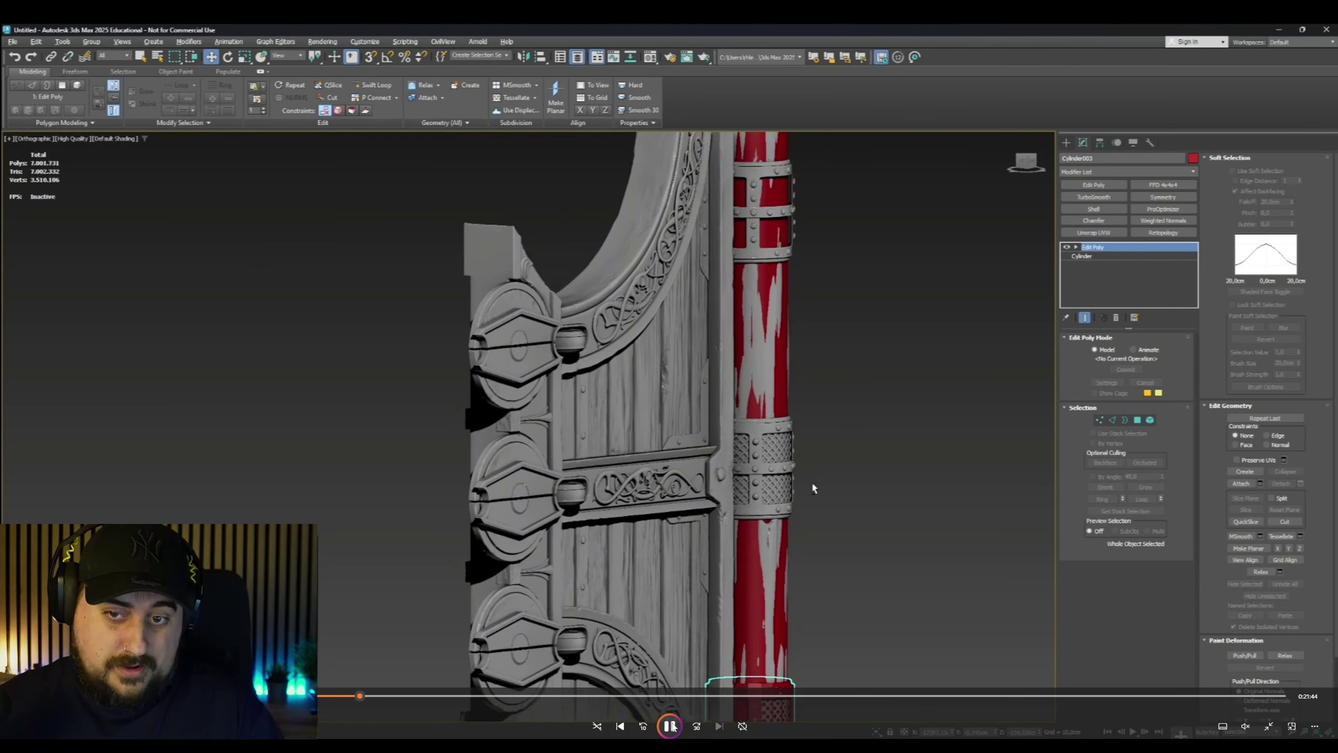
click(670, 726)
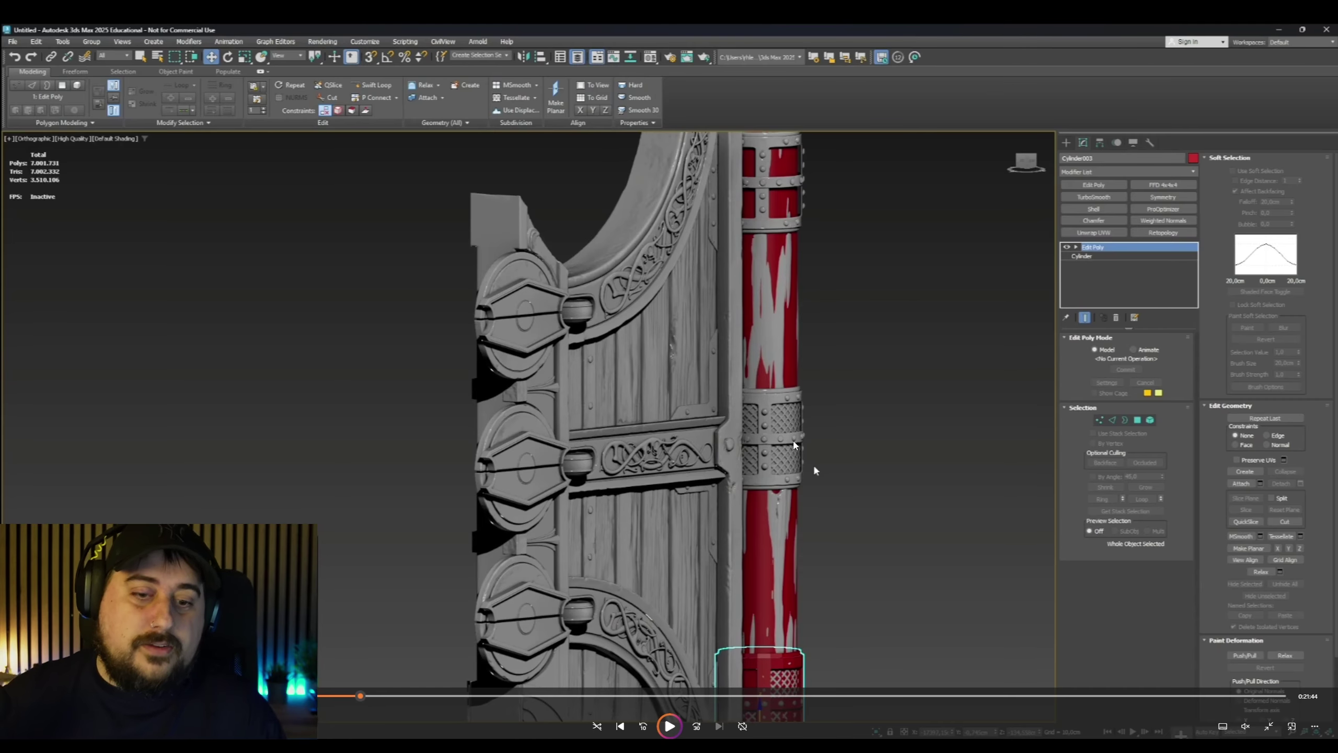
key(space)
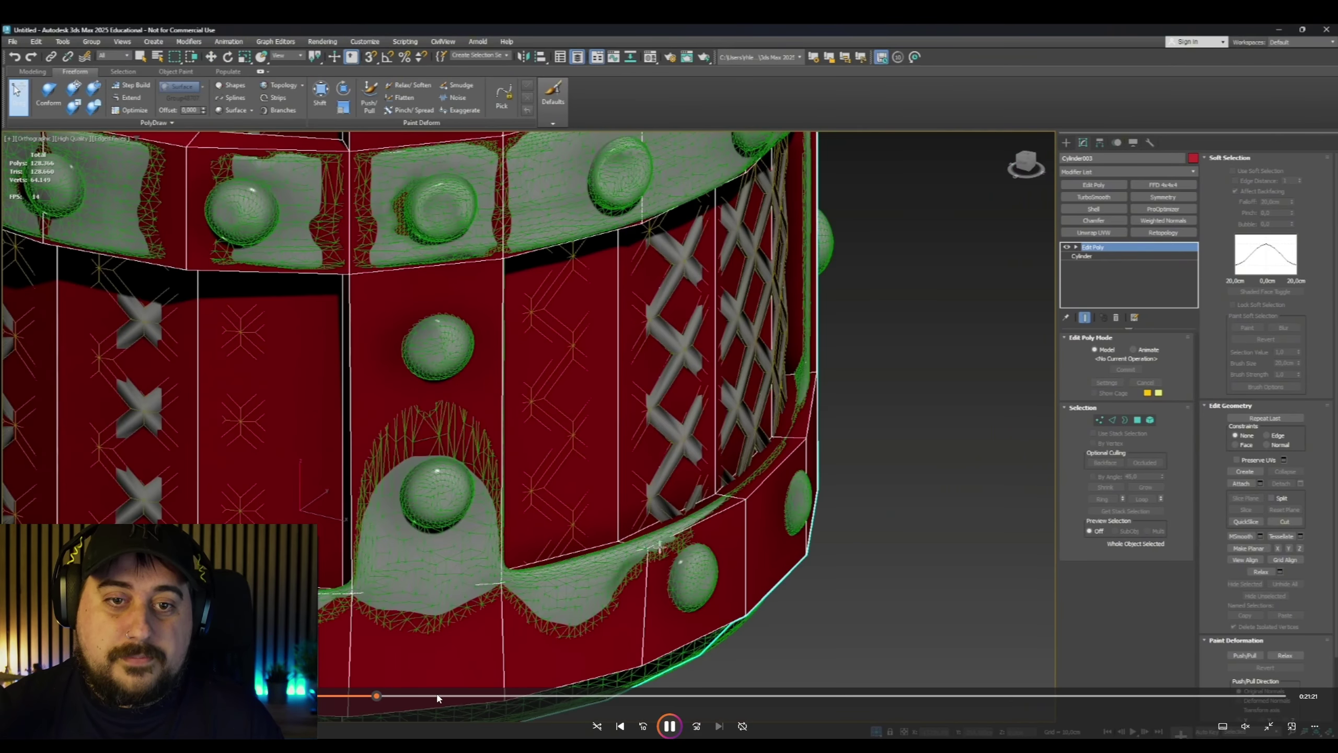
click(438, 696)
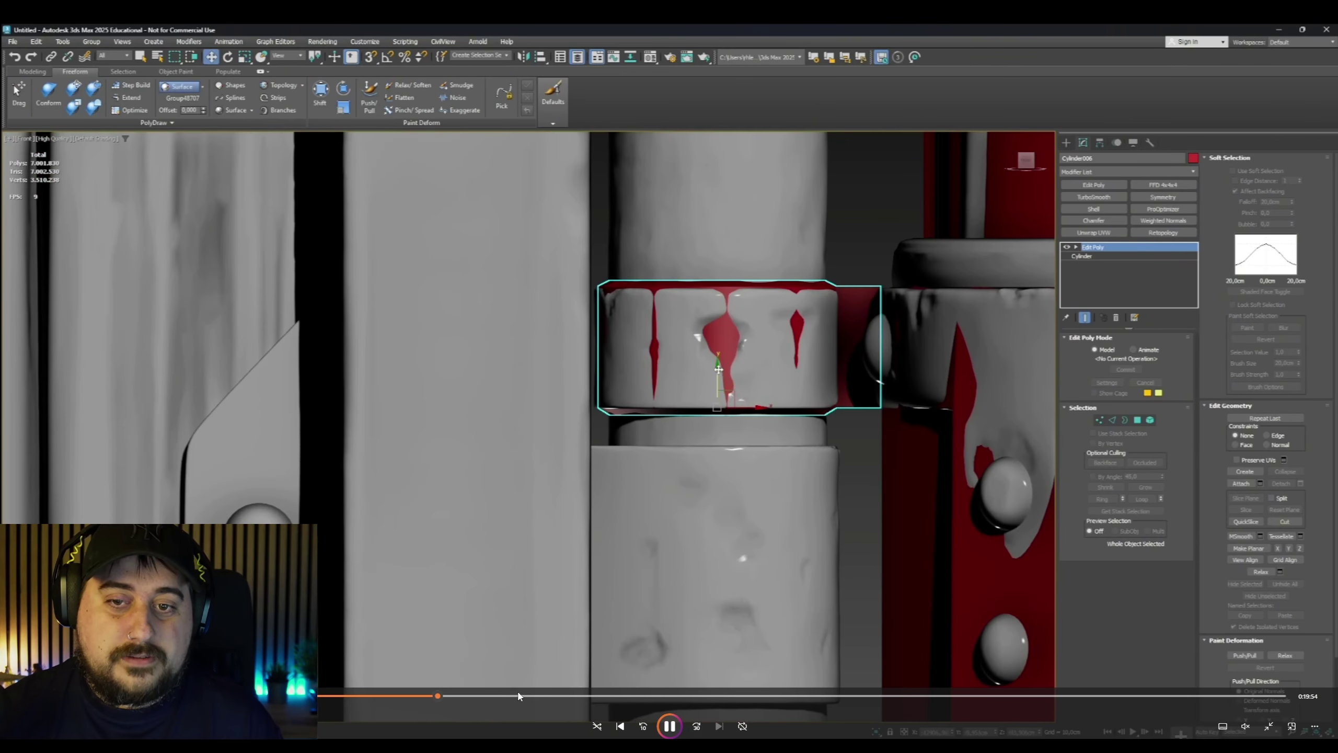
click(425, 695)
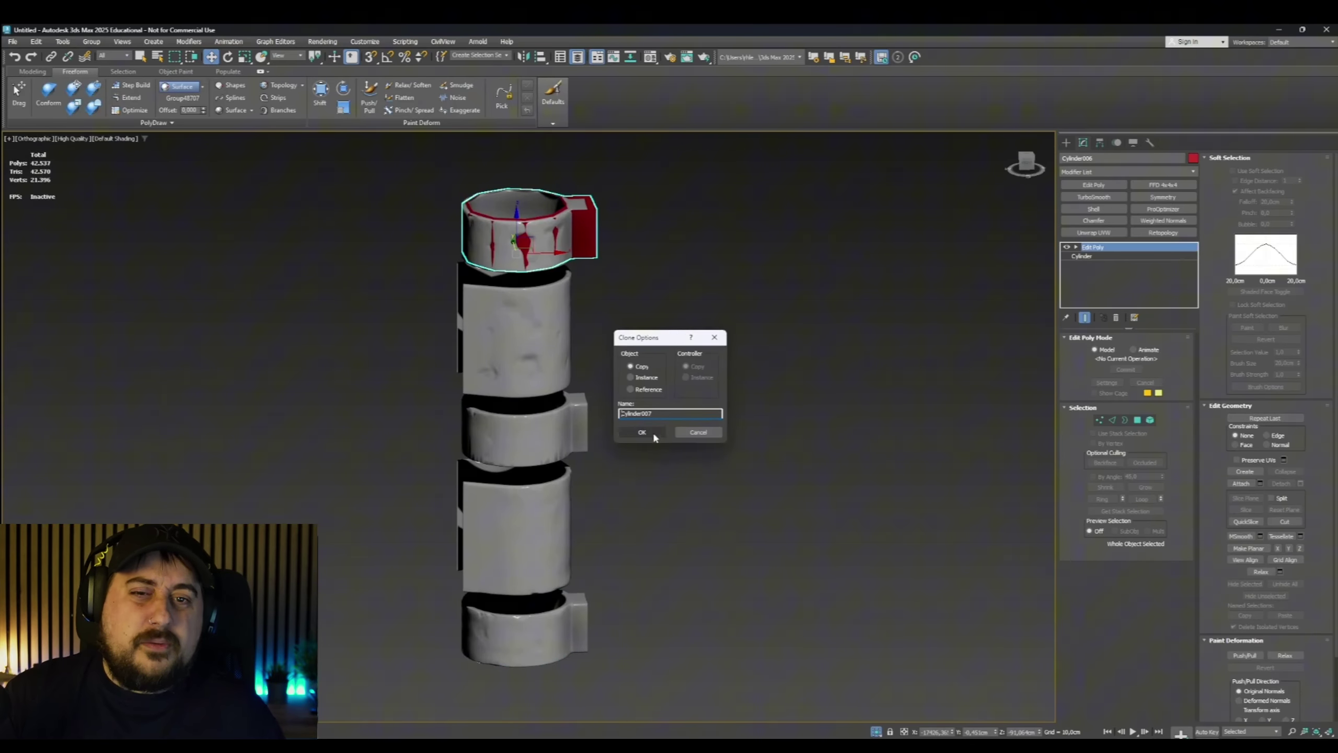
Scale the ten-sided hinge cylinder to fit around the upper sleeve below the top ring
alt+middle_drag(598, 370, 530, 369)
scroll(527, 370, up, 5)
key(r)
drag(505, 365, 514, 362)
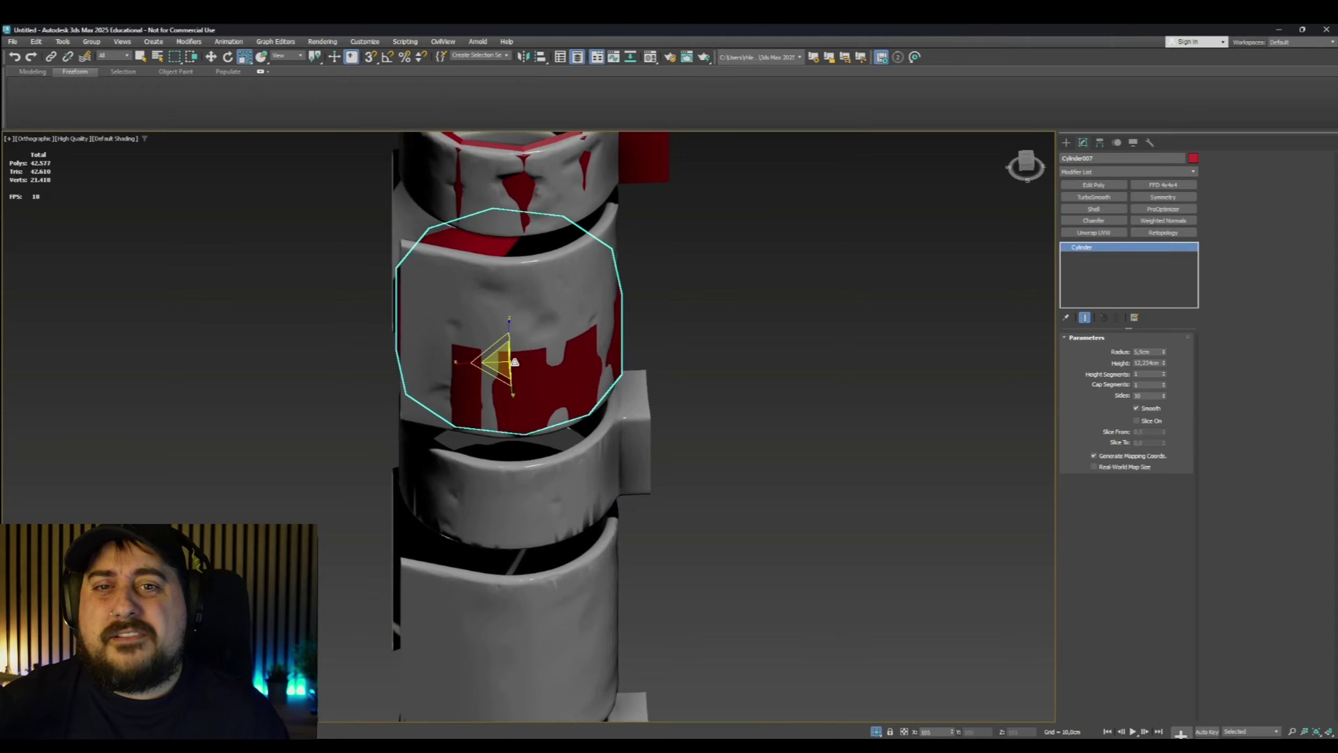
mouse_move(514, 362)
alt+middle_down()
mouse_move(663, 356)
mouse_move(524, 363)
alt+middle_up()
key(w)
Add an Edit Poly modifier to the sleeve cylinder and raise its upper face to the high-poly sleeve's top
click(1094, 185)
key(4)
click(525, 266)
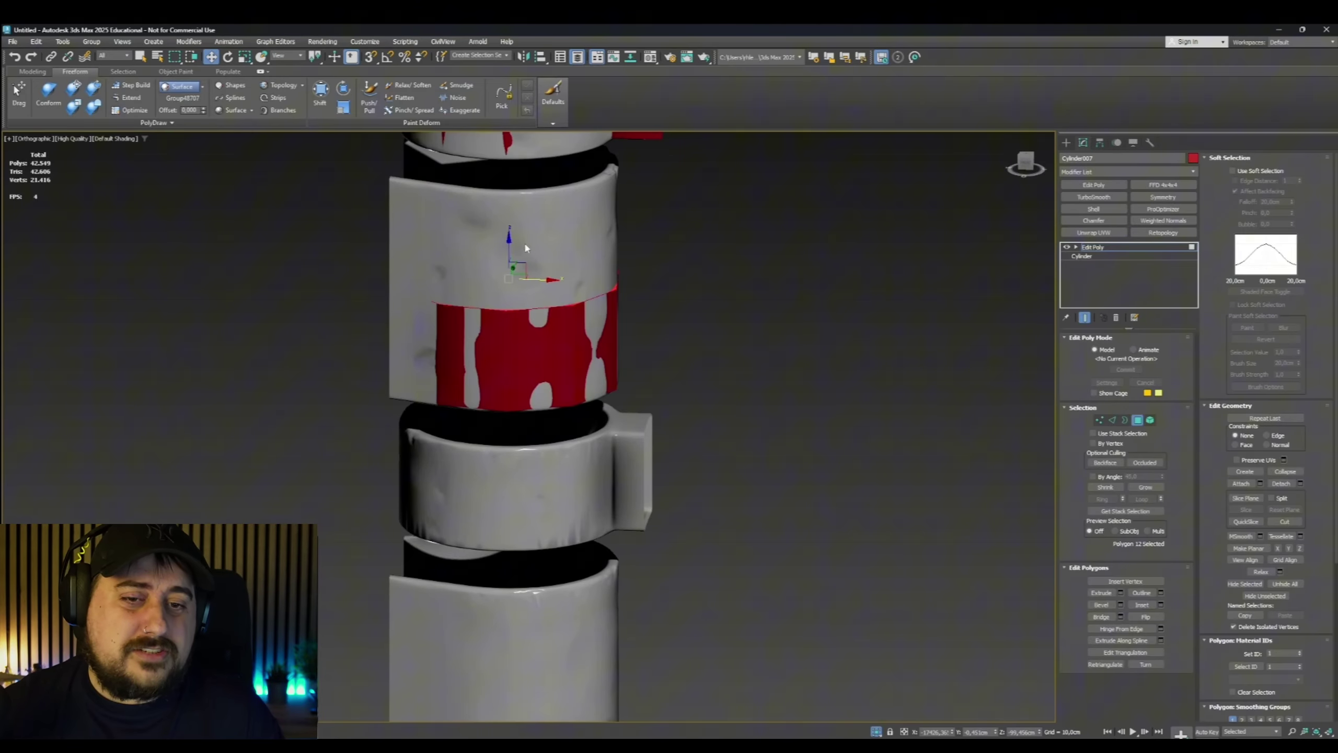
drag(511, 247, 510, 150)
Delete the sleeve cylinder's side faces that cover the high-poly sleeve's opening
alt+middle_drag(510, 253, 611, 258)
click(413, 282)
ctrl+click(453, 278)
key(Delete)
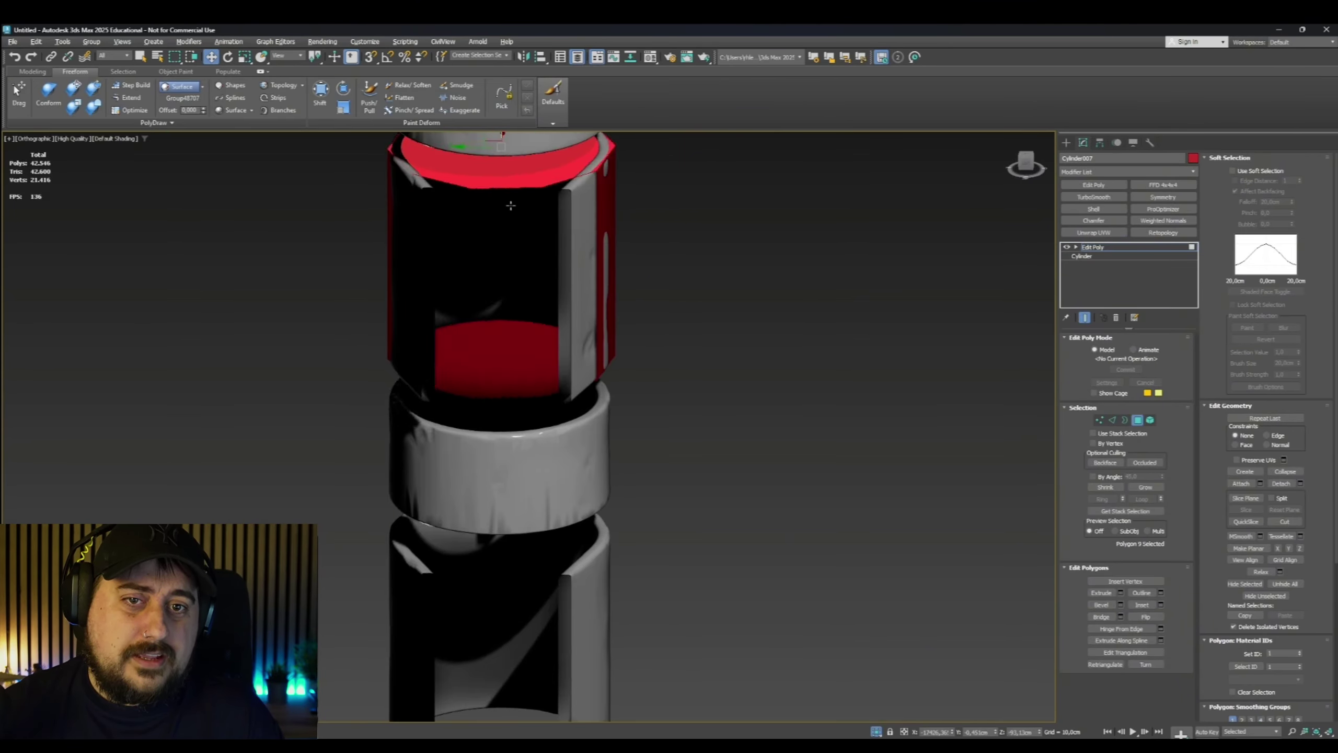
Move the vertices along the sleeve's open edge to match the high-poly opening
alt+middle_drag(454, 278, 410, 263)
key(1)
alt+middle_drag(722, 327, 564, 359)
drag(543, 225, 490, 435)
drag(527, 323, 458, 335)
alt+middle_drag(459, 335, 574, 340)
alt+middle_drag(349, 431, 527, 369)
Add a Shell modifier to the sleeve, enter an inner amount of 2 cm, and fine-tune it to the high-poly wall thickness
scroll(527, 369, down, 3)
click(1093, 209)
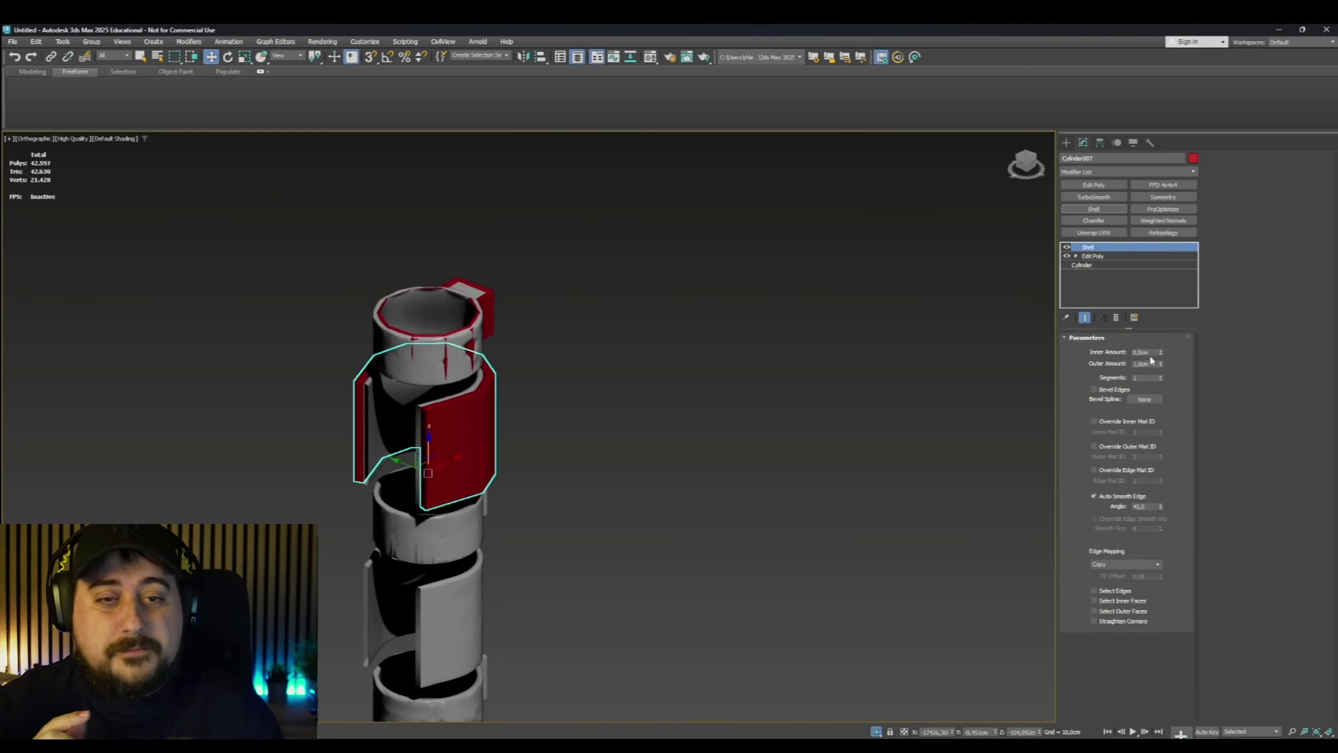
drag(1154, 352, 1071, 363)
text(2)
key(Return)
alt+middle_drag(421, 427, 469, 419)
scroll(469, 419, up, 5)
drag(1160, 352, 1162, 365)
Add another Edit Poly modifier above the Shell and delete the sleeve's unneeded end faces
click(1097, 185)
key(4)
mouse_move(527, 411)
alt+middle_down()
mouse_move(721, 406)
mouse_move(548, 419)
alt+middle_up()
ctrl+click(586, 410)
ctrl+click(771, 422)
alt+middle_drag(764, 417, 637, 432)
key(Delete)
Exit isolation and adjust the vertices along the sleeve's gate-side edge to fit the high-poly sleeve
scroll(638, 432, down, 4)
click(1093, 247)
key(alt+q)
scroll(675, 336, up, 5)
click(1099, 420)
drag(664, 296, 719, 517)
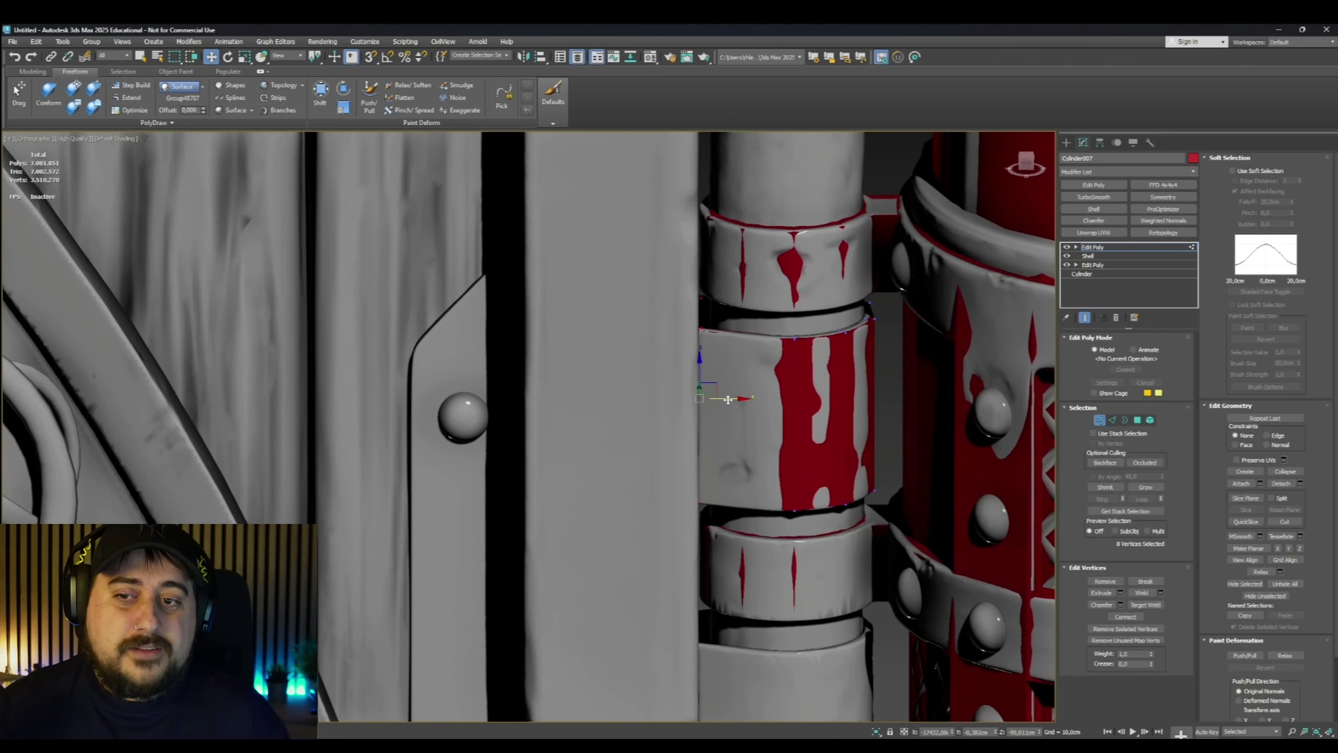
alt+middle_drag(700, 221, 655, 186)
Duplicate the finished low-poly sleeve downward onto the lower hinge sleeve
key(1)
scroll(680, 170, down, 5)
shift+drag(735, 272, 737, 421)
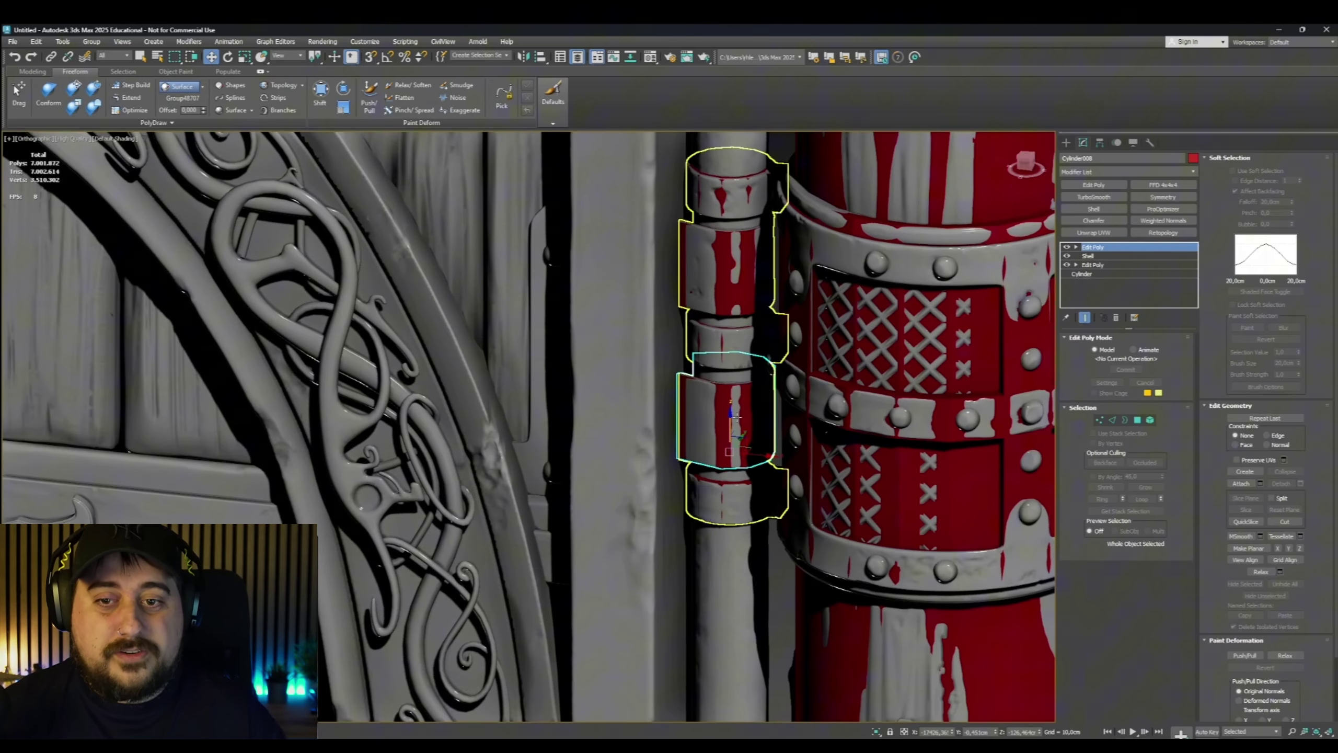
Review the low-poly hinge sleeves on the full gate and compare the lattice collars along the pole
scroll(737, 418, down, 12)
scroll(708, 311, up, 4)
scroll(708, 319, down, 2)
middle_drag(775, 409, 743, 294)
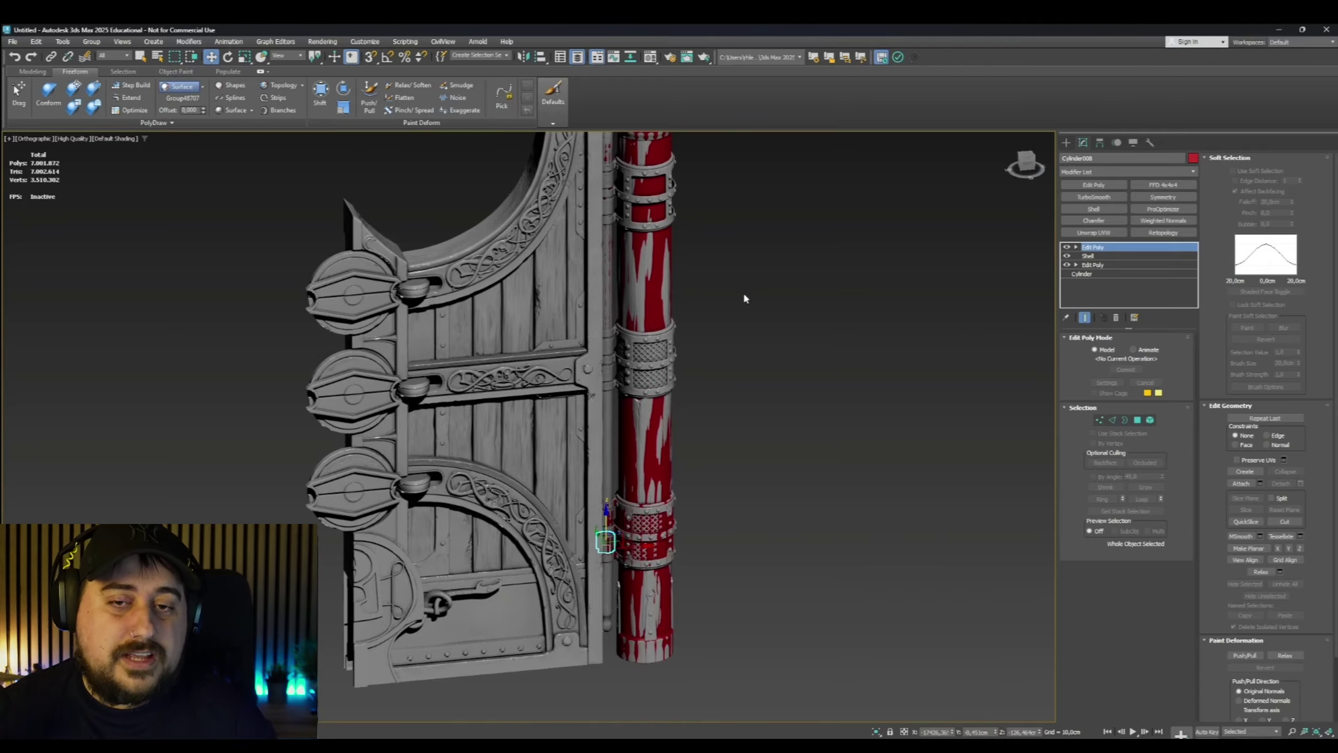
scroll(726, 371, up, 6)
scroll(827, 359, down, 6)
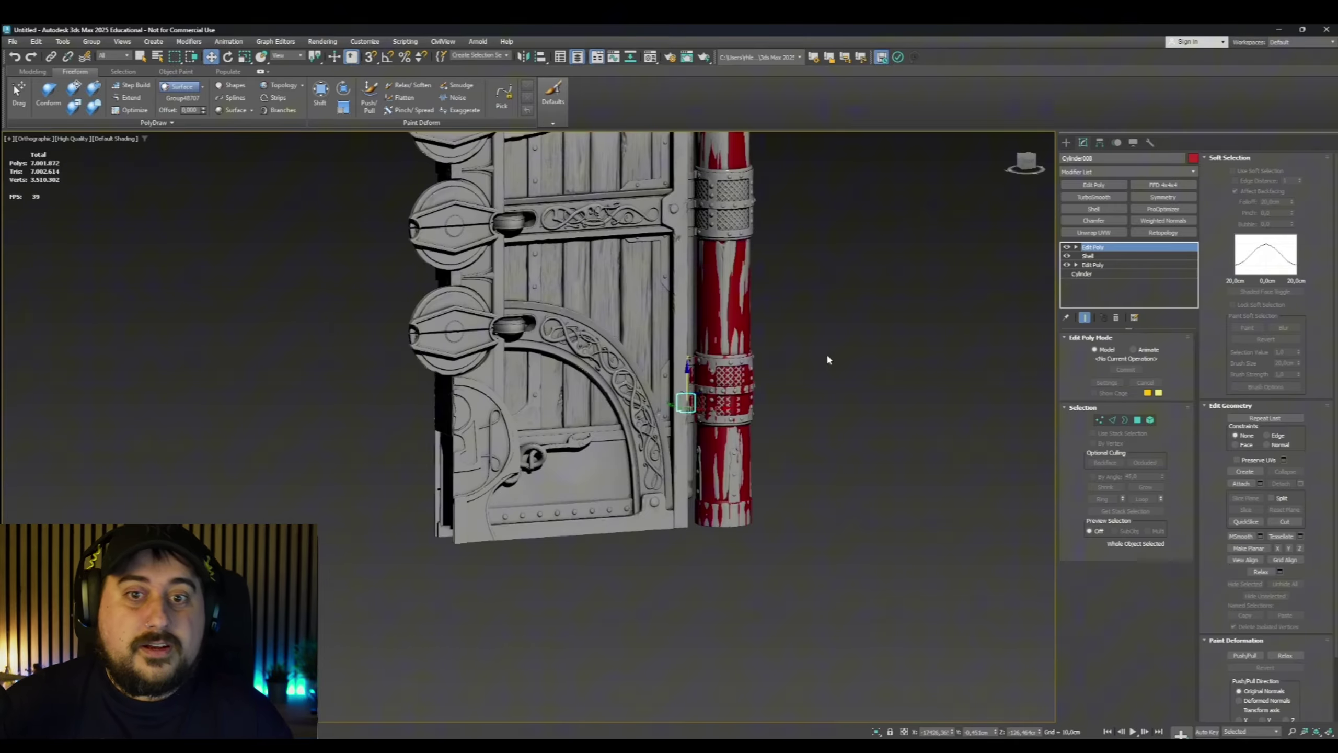
scroll(706, 253, up, 6)
scroll(716, 473, down, 6)
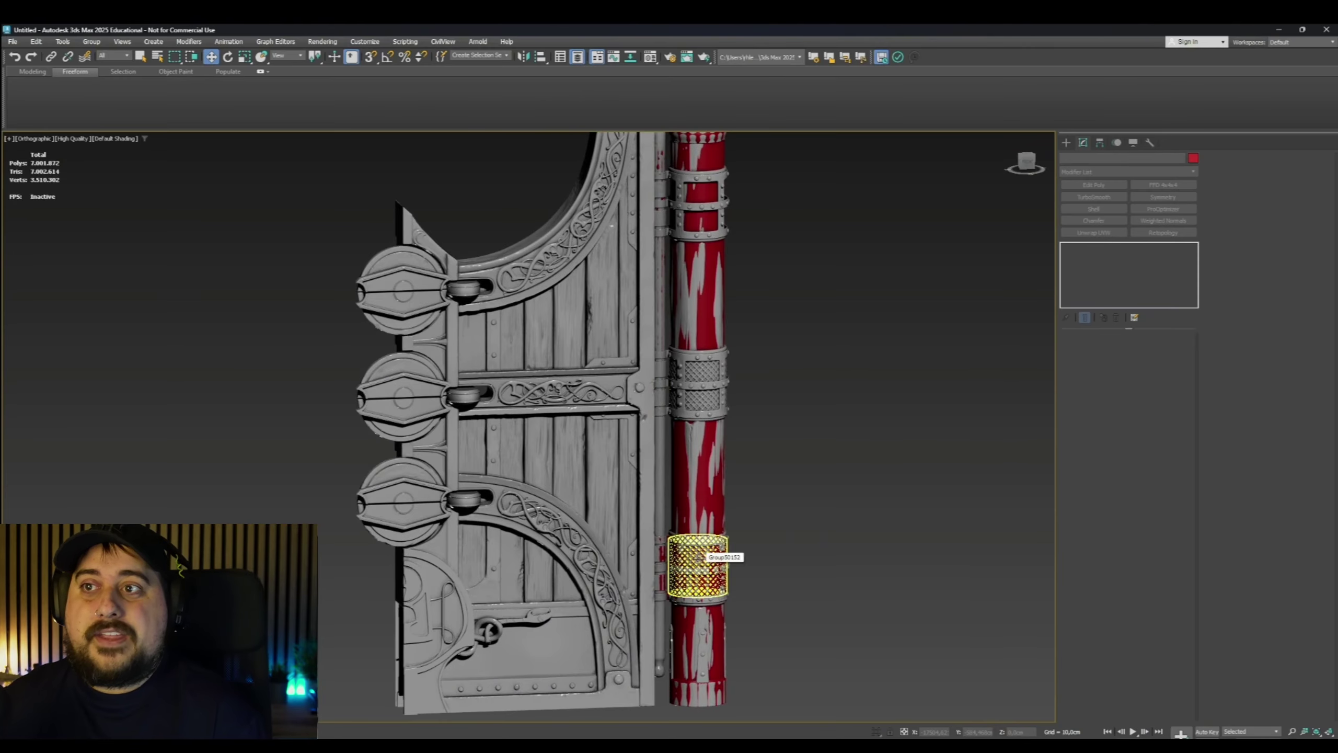
drag(697, 555, 744, 376)
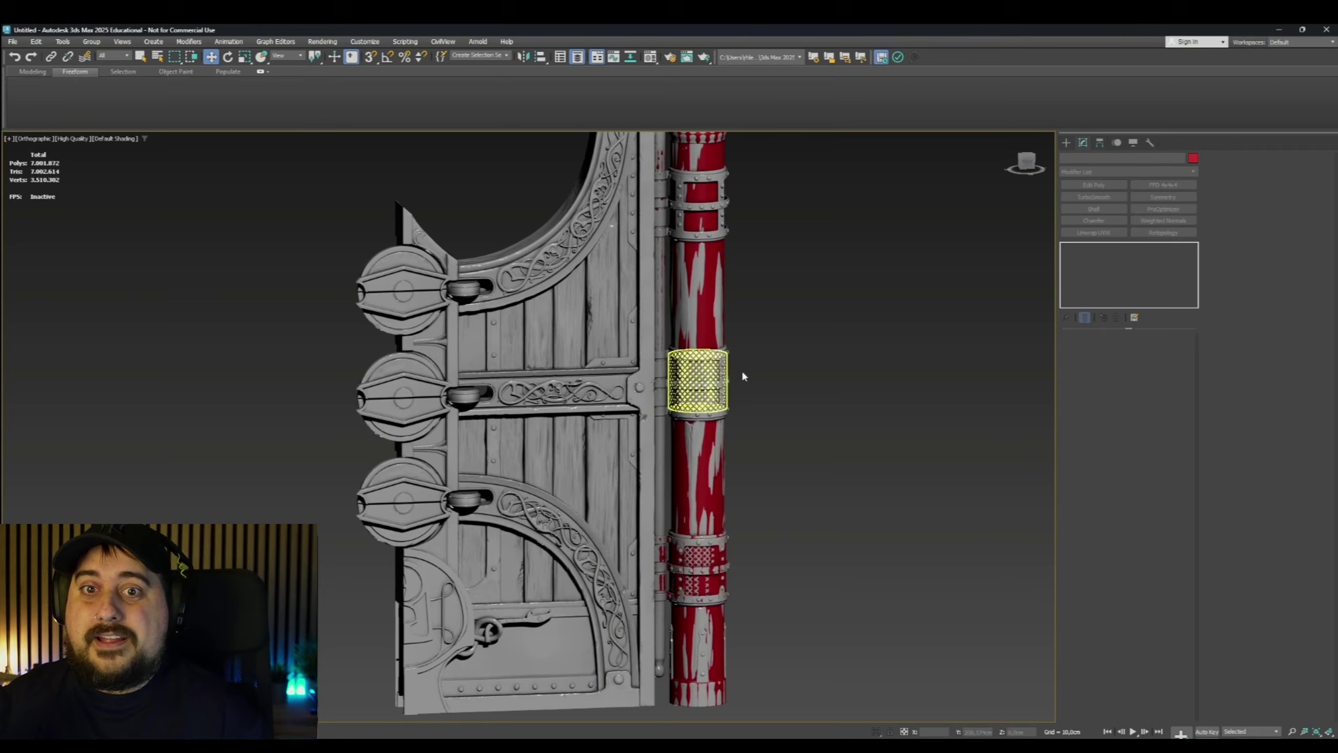
Open the layer list, hide the Highpoly layer, and inspect the low-poly parts with edged faces
click(583, 61)
click(825, 301)
scroll(693, 419, down, 4)
key(ctrl+a)
click(654, 422)
scroll(585, 521, up, 4)
key(F4)
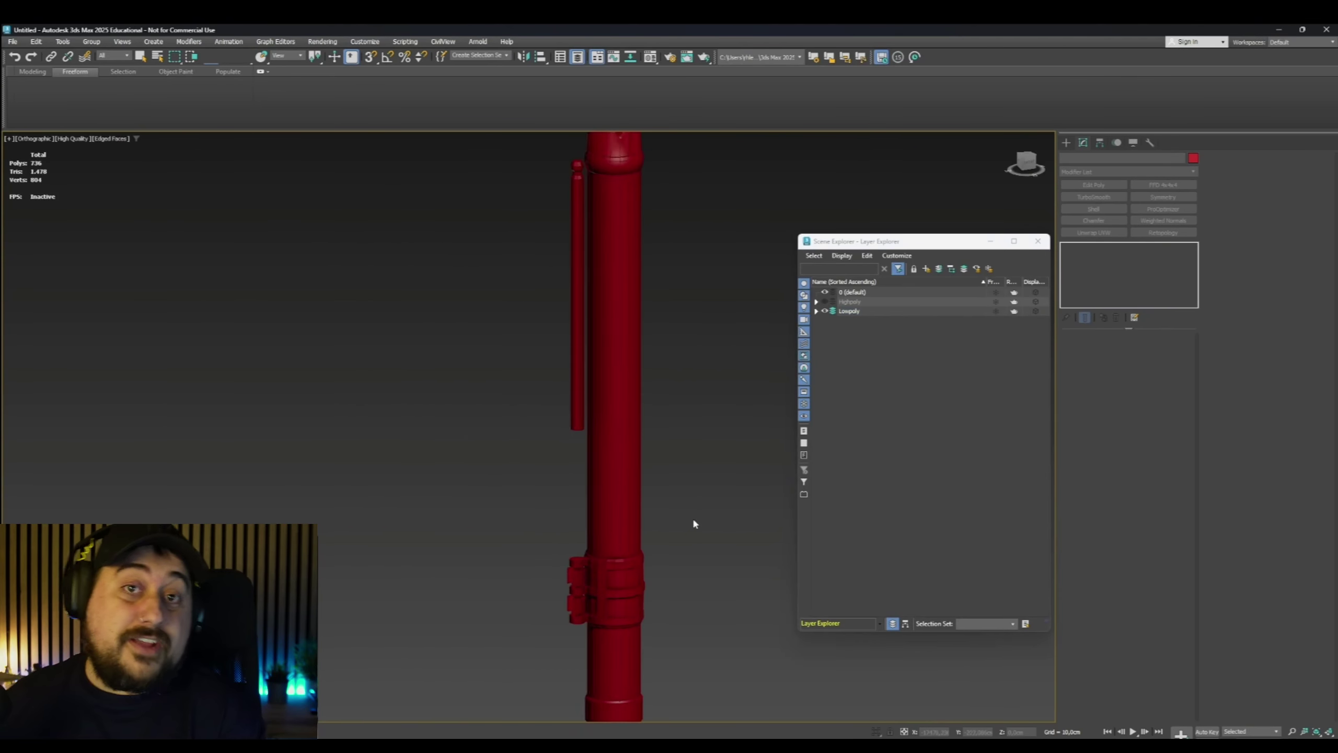
Show the Highpoly layer, hide the Lowpoly layer, and switch off edged faces
click(825, 302)
click(825, 311)
key(F4)
middle_drag(569, 371, 559, 353)
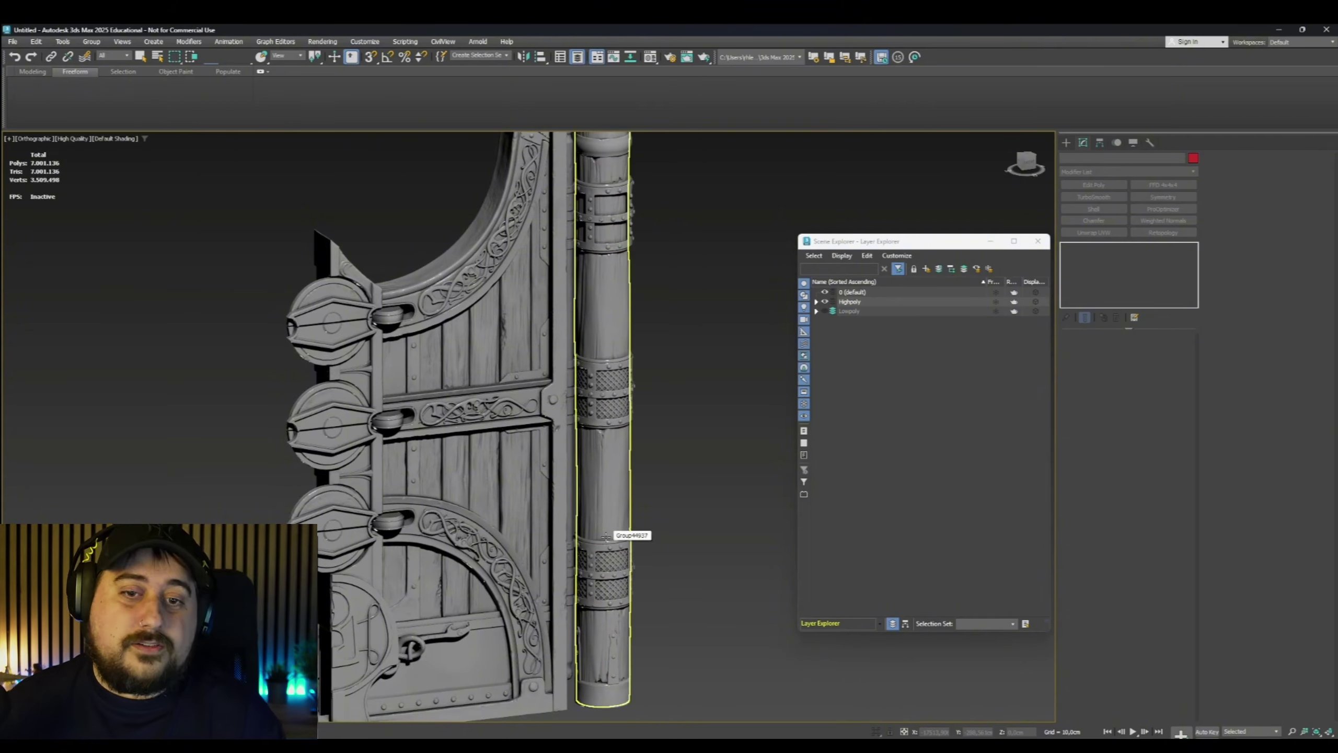
Minimize the layer list, select the riveted strap plate at the pole's base, view it from the front and isolate it
scroll(606, 390, down, 5)
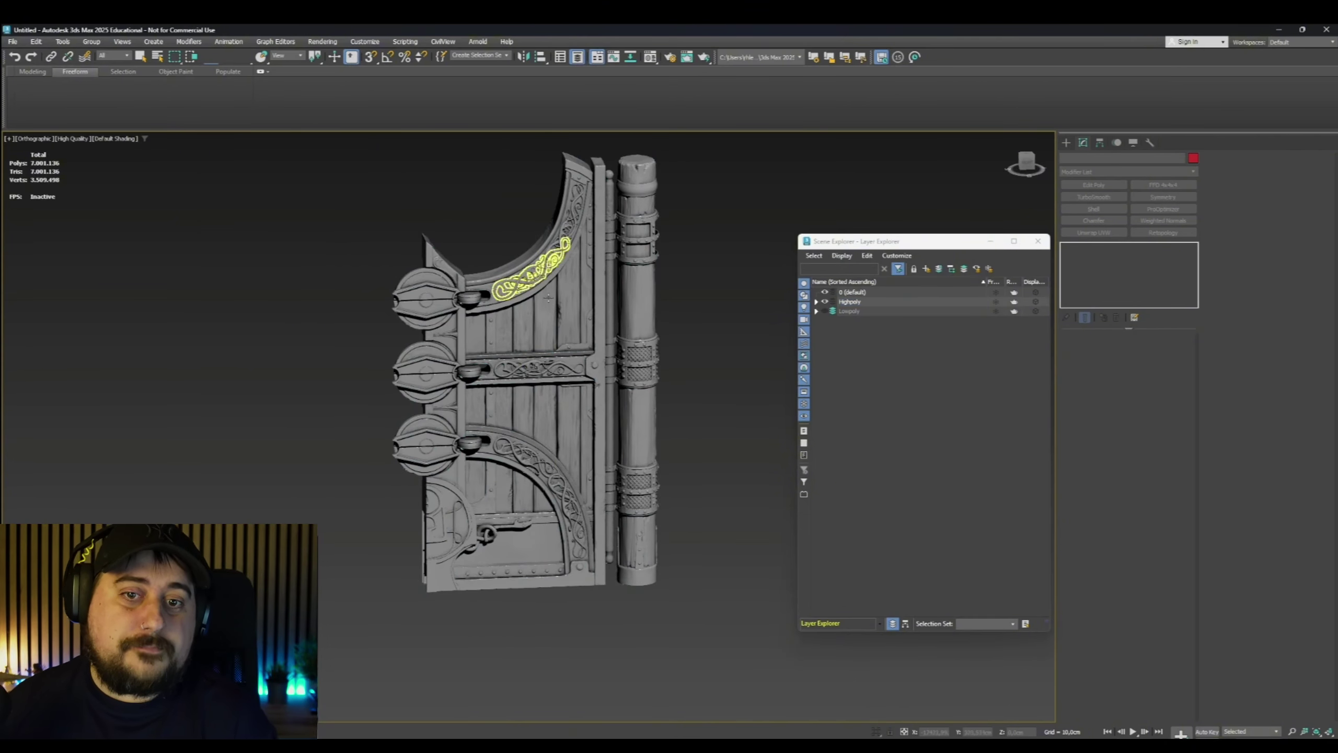
click(991, 241)
scroll(656, 554, up, 7)
click(553, 548)
middle_drag(552, 548, 633, 498)
click(1025, 161)
scroll(621, 543, up, 4)
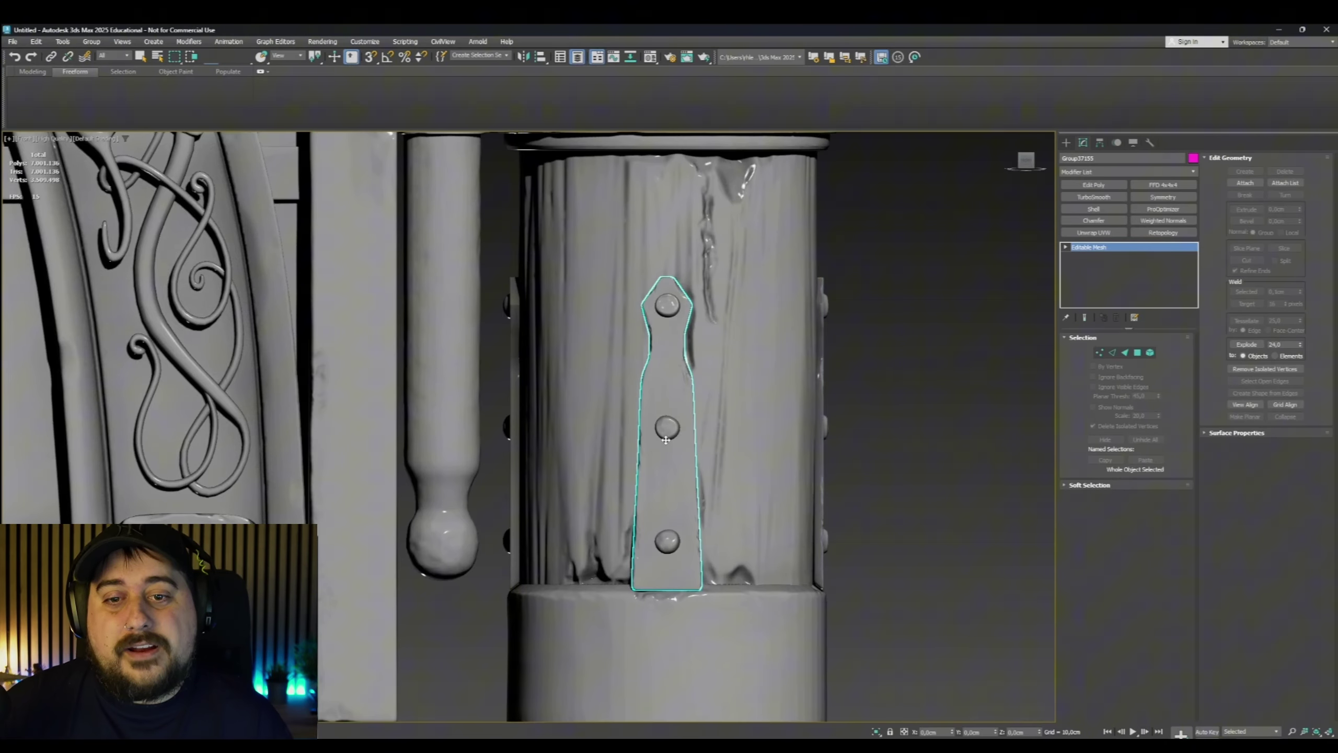
right_click(674, 466)
click(701, 366)
Add an Edit Poly modifier to the isolated strap and bring up the Freeform retopology tools
click(1068, 143)
click(33, 72)
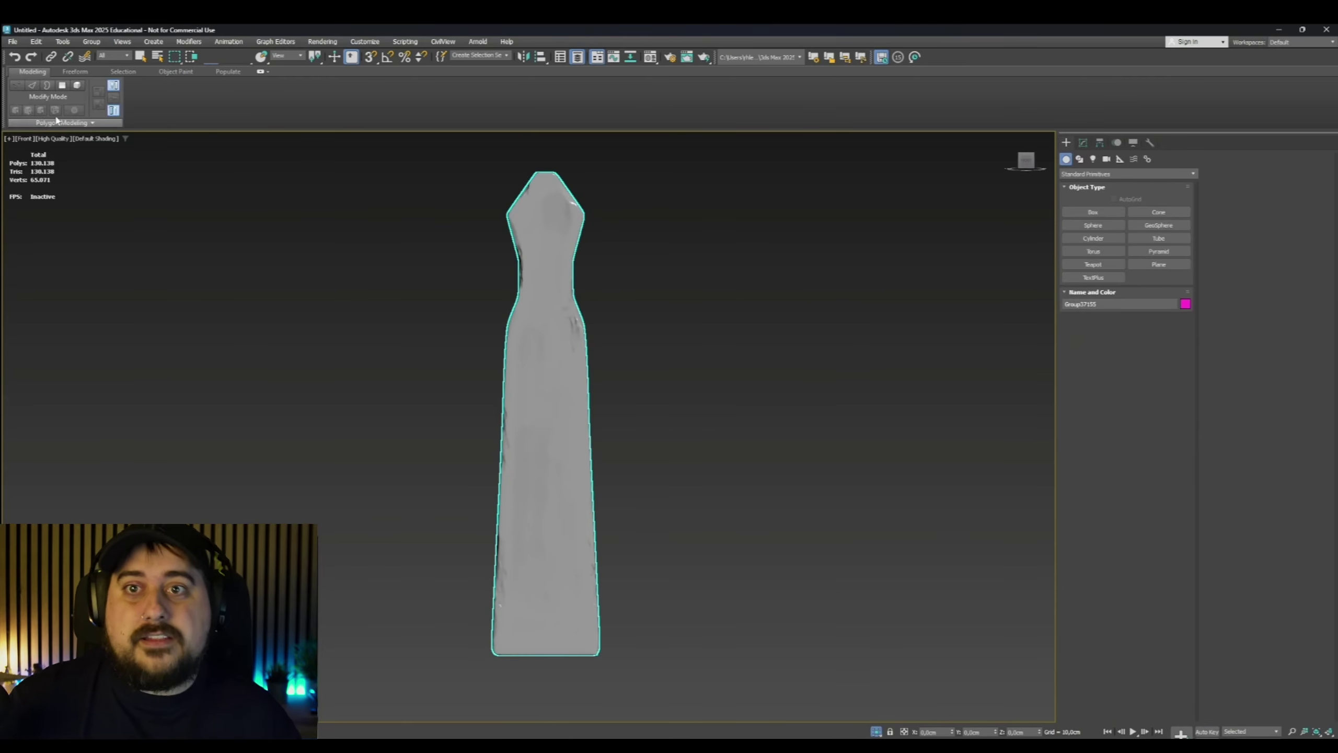
click(75, 72)
click(1082, 143)
click(1094, 185)
click(148, 97)
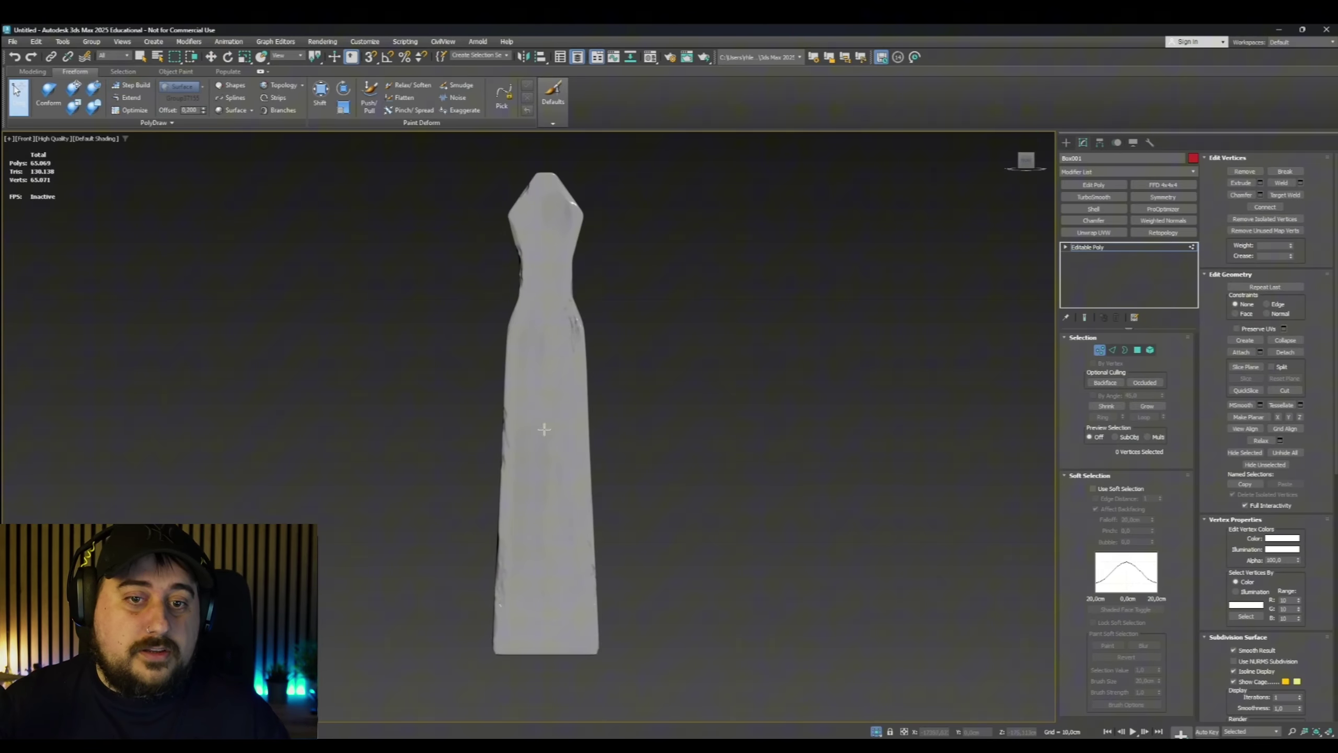
Try to draw low-poly vertices over the strap's front surface with Step Build
click(1100, 247)
alt+middle_drag(764, 412, 1045, 380)
click(1100, 351)
alt+middle_drag(906, 411, 759, 416)
click(1106, 248)
click(132, 85)
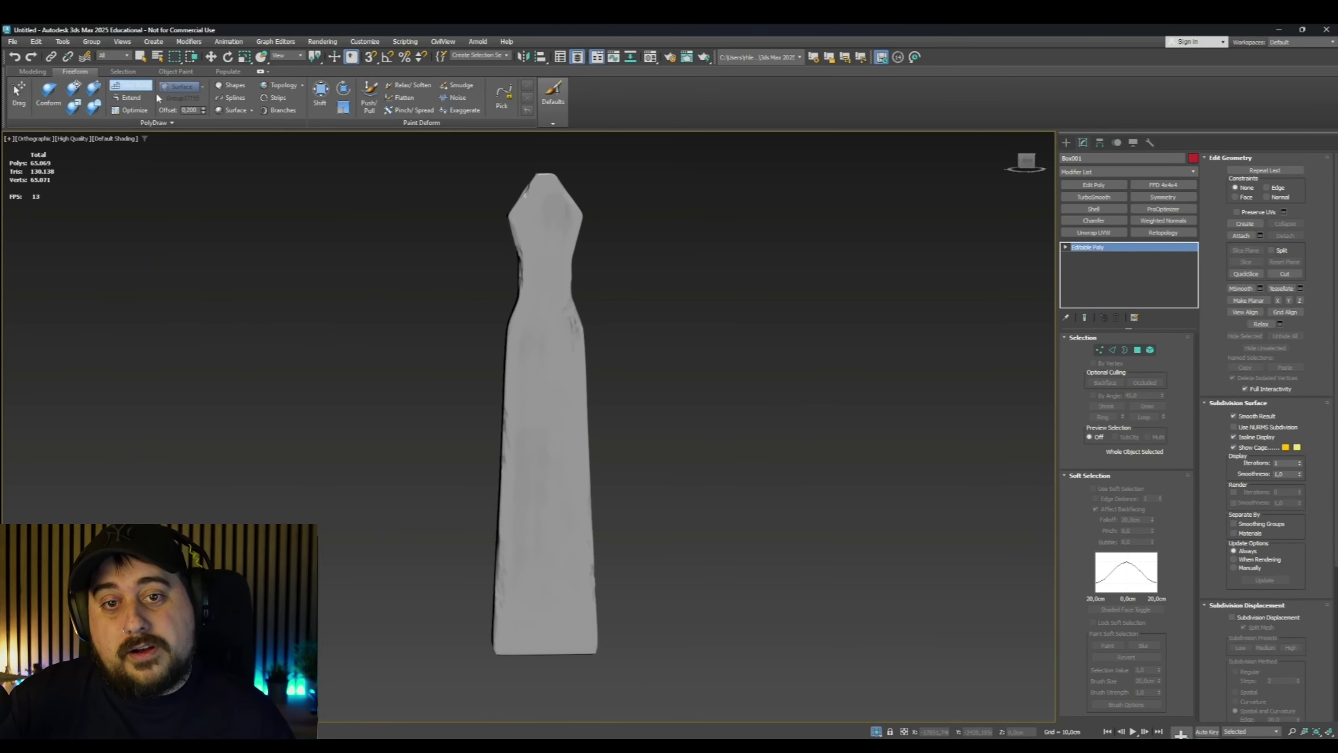
click(532, 364)
middle_drag(623, 449, 695, 403)
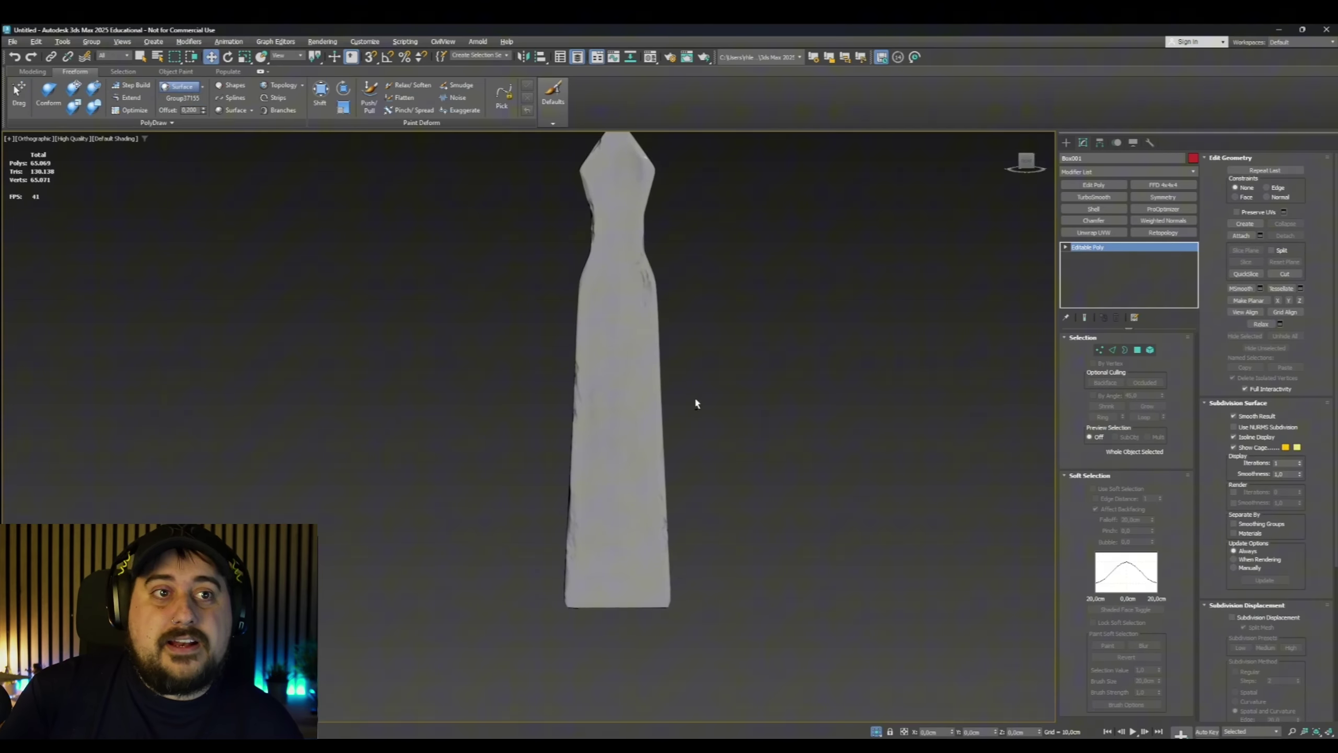
click(132, 86)
mouse_move(622, 551)
alt+middle_down()
mouse_move(653, 527)
mouse_move(638, 532)
alt+middle_up()
click(132, 85)
click(1102, 247)
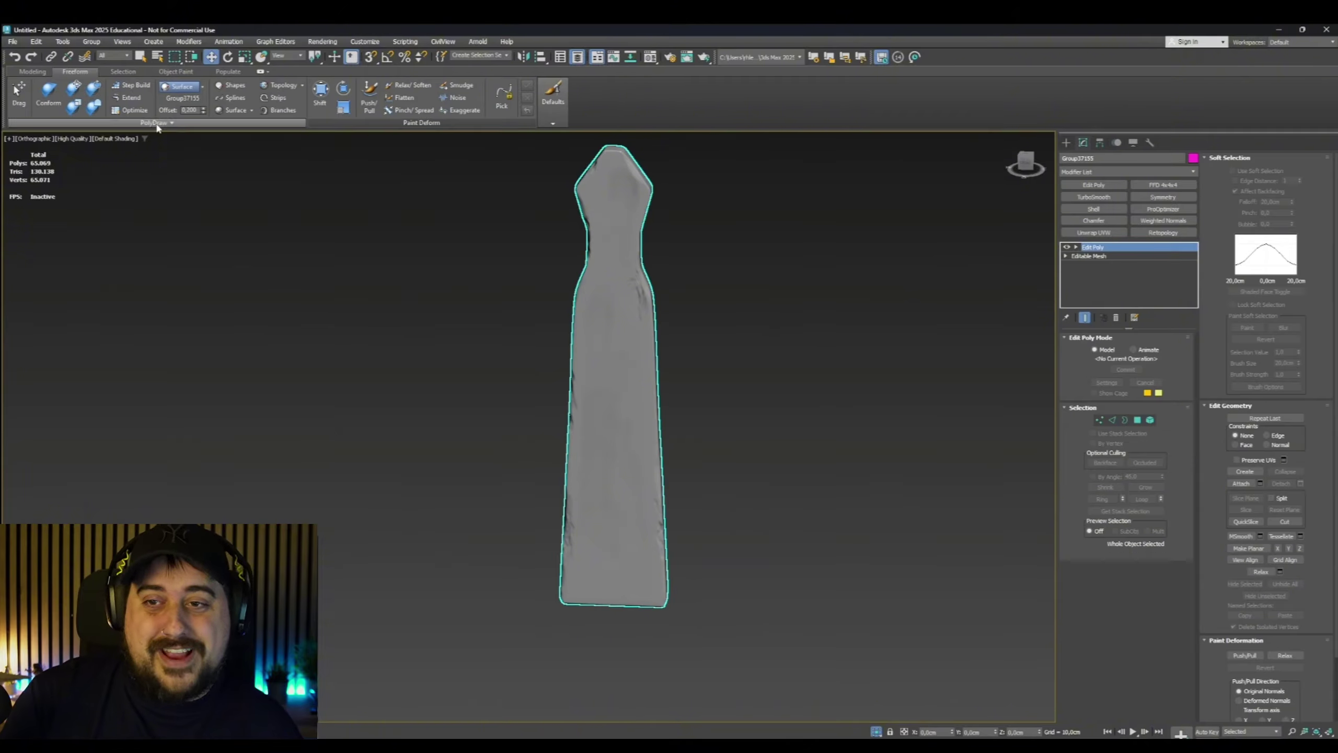
Retry Step Build at Box001's vertex level and inspect the strap's front and side for drawn vertices
click(156, 122)
key(1)
key(w)
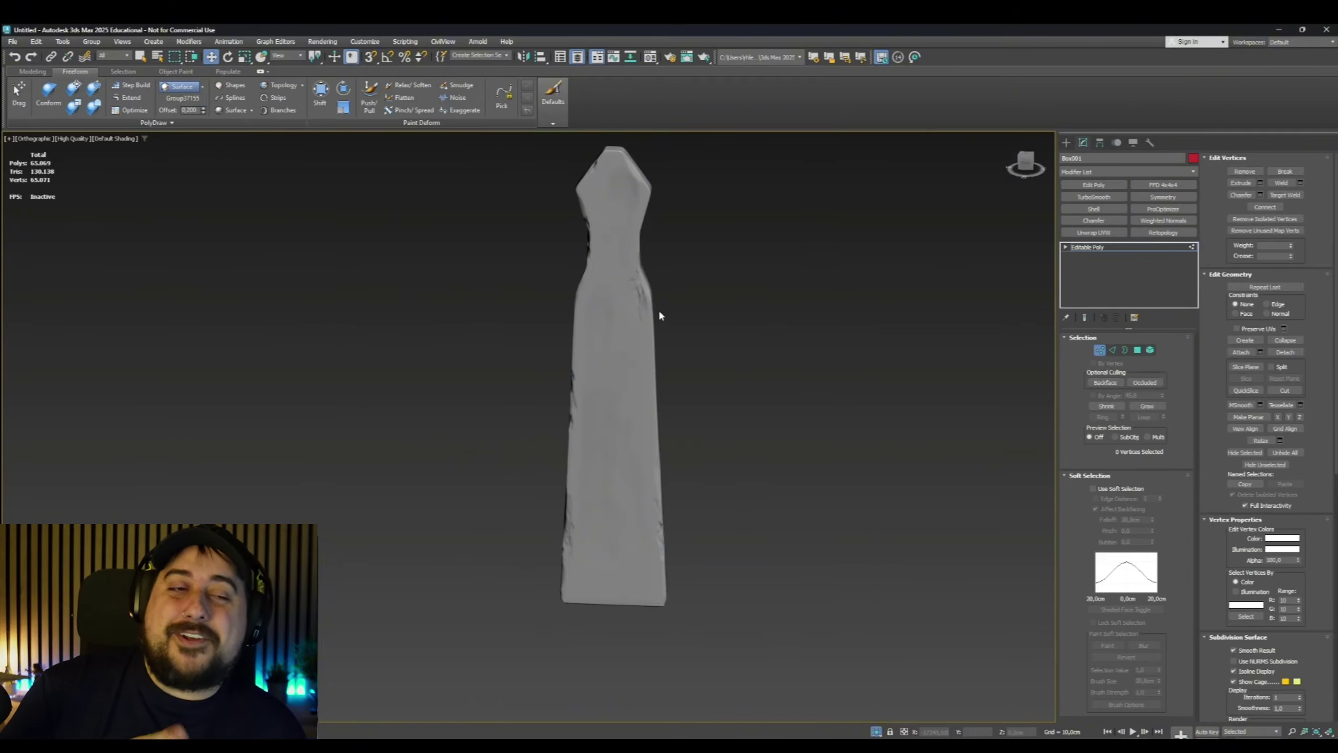
scroll(614, 349, up, 5)
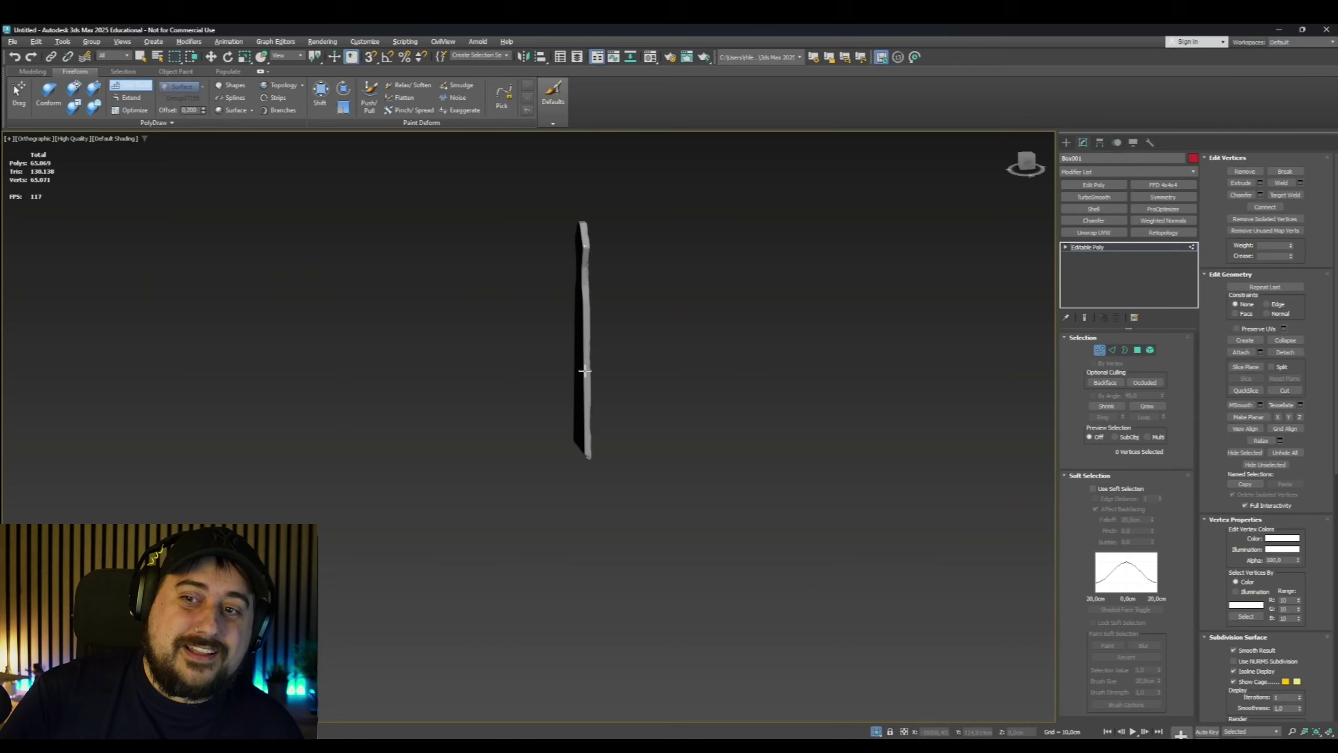
alt+middle_drag(585, 371, 453, 364)
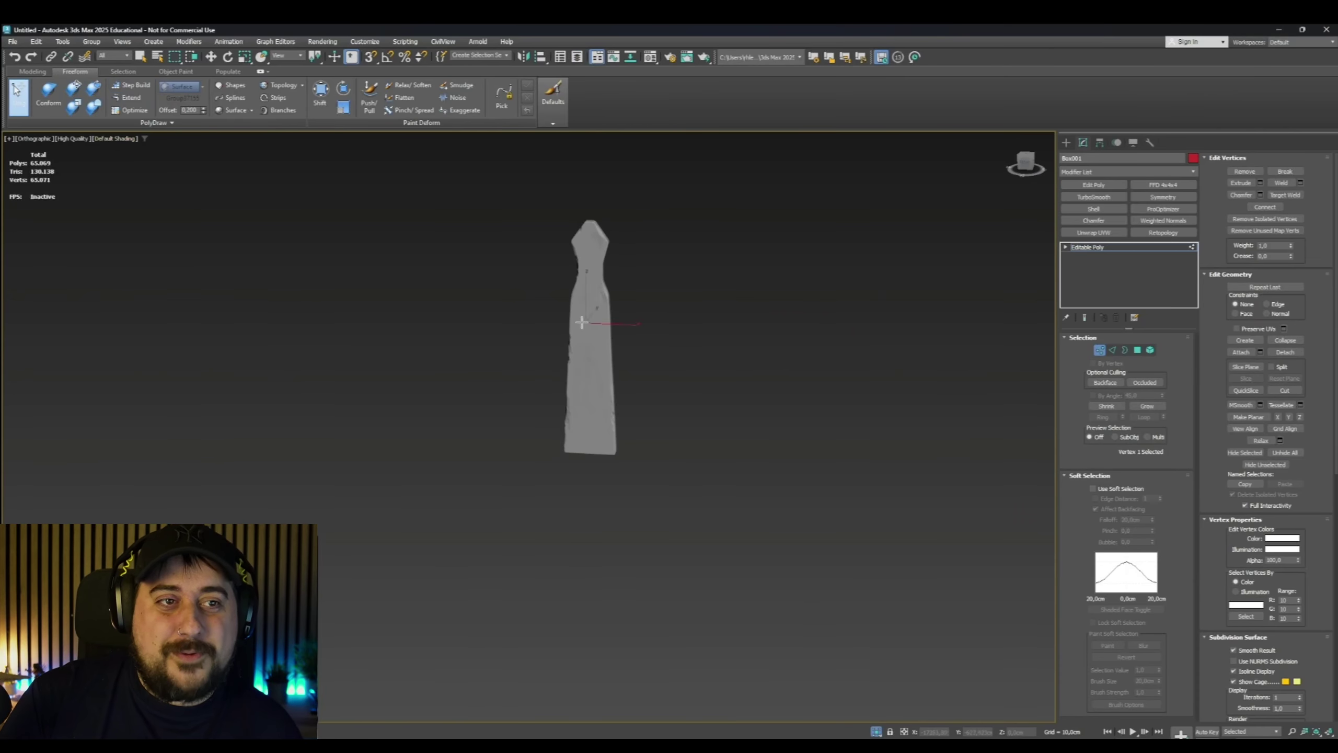
scroll(609, 350, up, 4)
alt+middle_drag(609, 350, 670, 354)
click(654, 363)
Leave vertex editing, select the high-poly strap and show the Lowpoly layer in the layer list
right_click(673, 354)
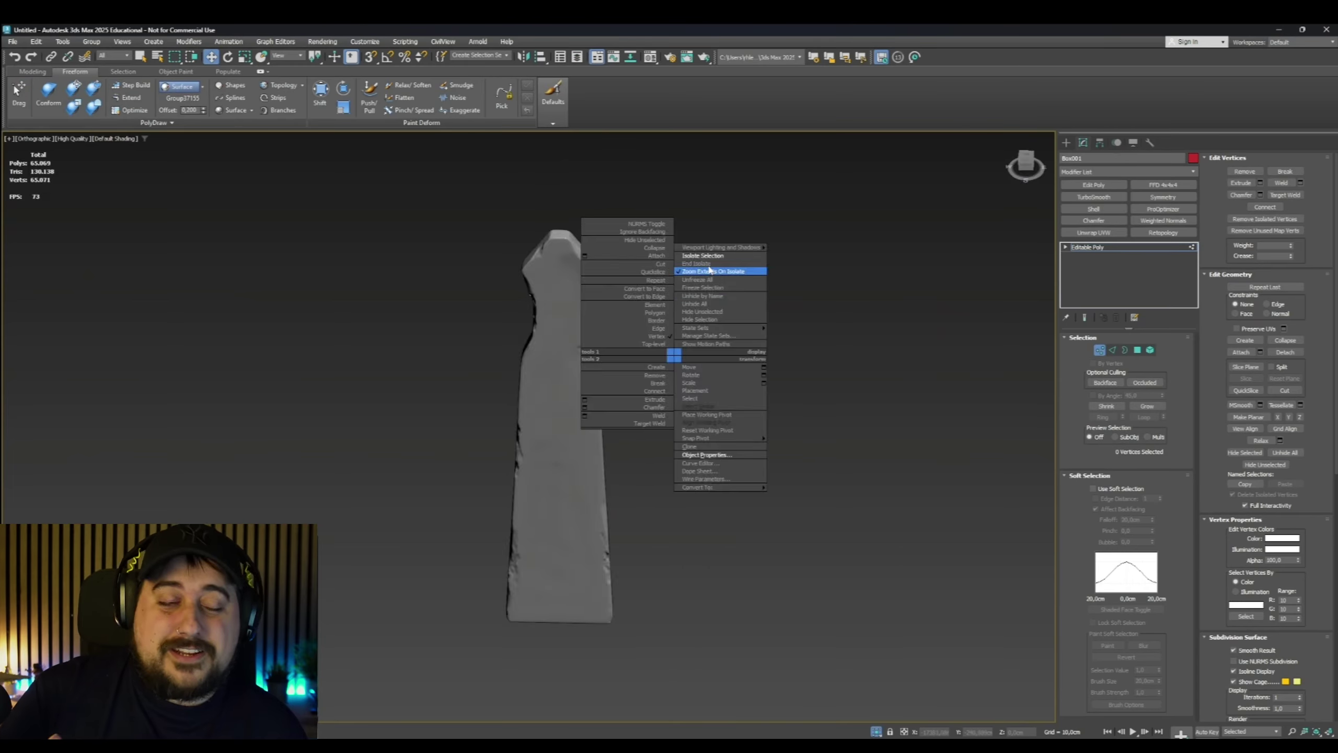
click(708, 269)
click(1098, 248)
click(556, 363)
right_click(557, 363)
click(597, 268)
click(578, 57)
click(826, 315)
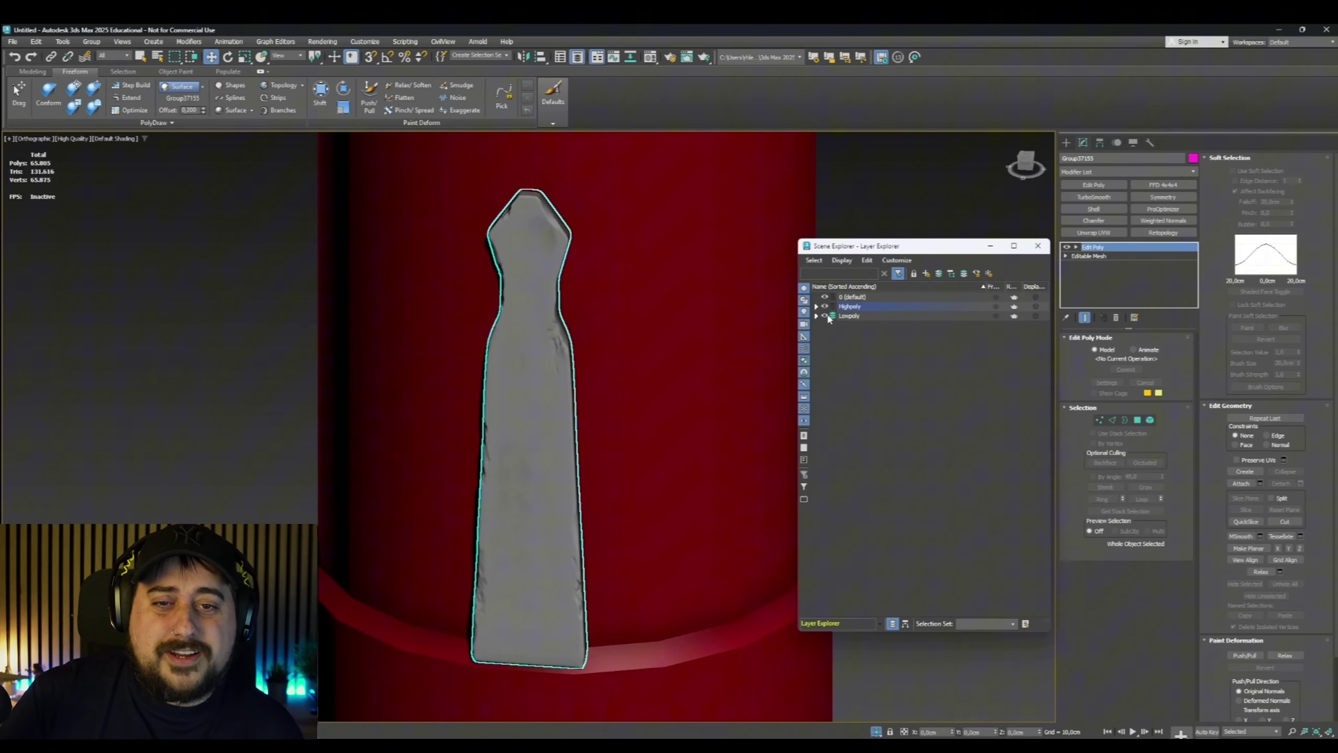
Isolate the high-poly strap again, move the layer list aside and pick the Lowpoly layer
right_click(526, 361)
click(567, 266)
right_click(573, 334)
click(613, 240)
alt+middle_drag(611, 337, 574, 345)
drag(850, 248, 76, 293)
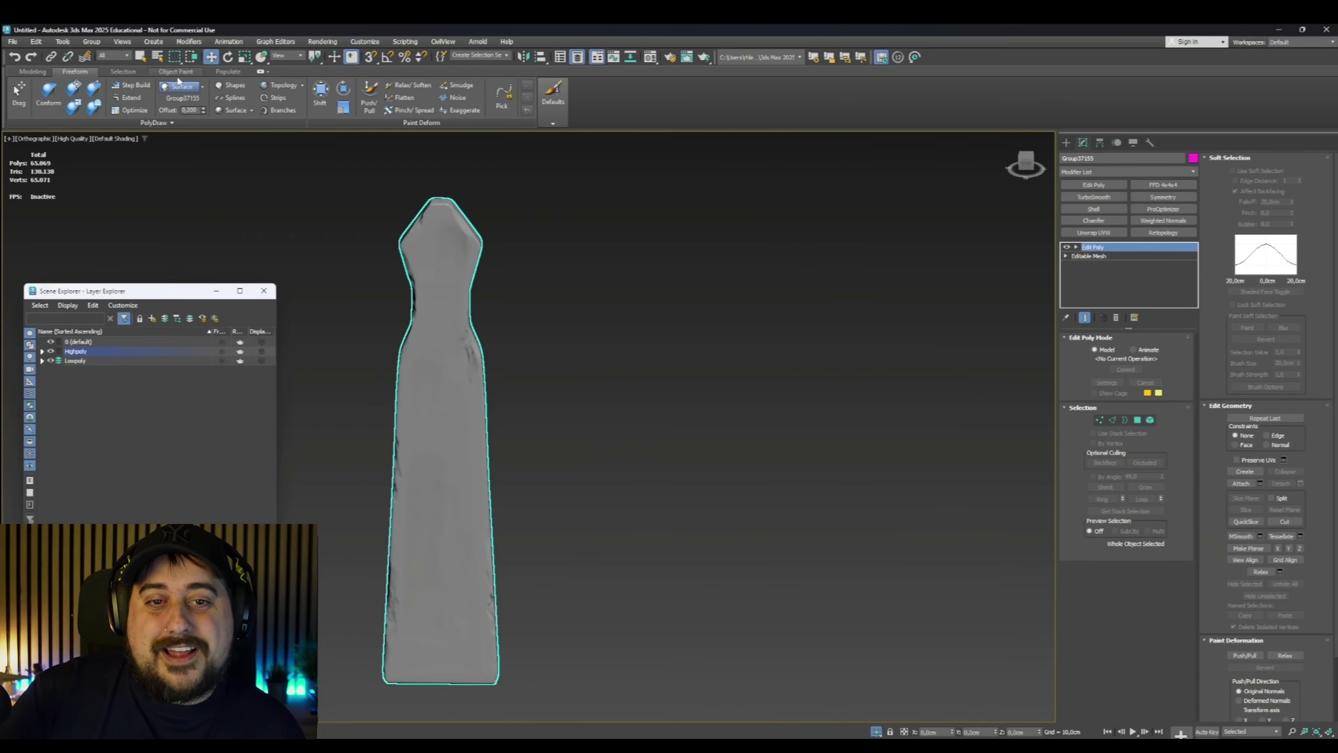
click(74, 361)
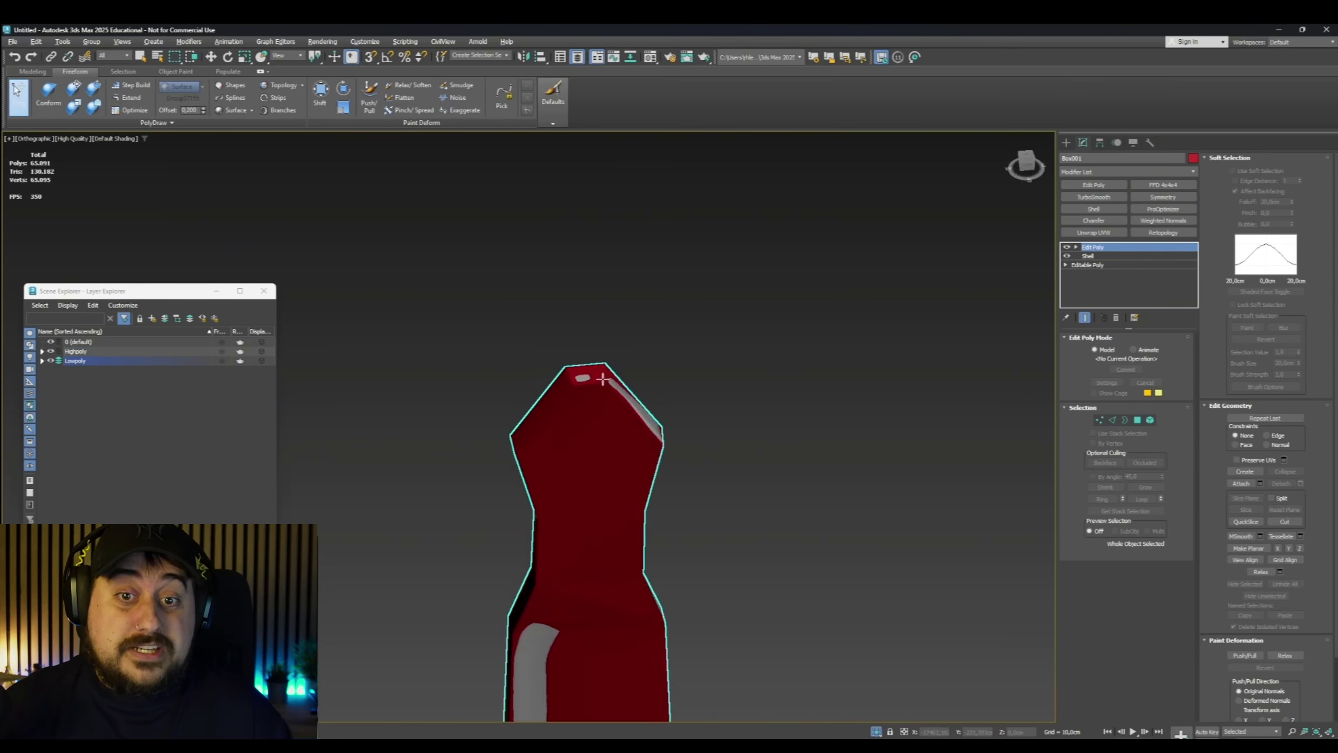
Apply a Chamfer modifier of 0.36 cm to the four side corner edges at the low-poly strap's head and shoulders
scroll(589, 441, down, 2)
alt+middle_drag(589, 441, 571, 361)
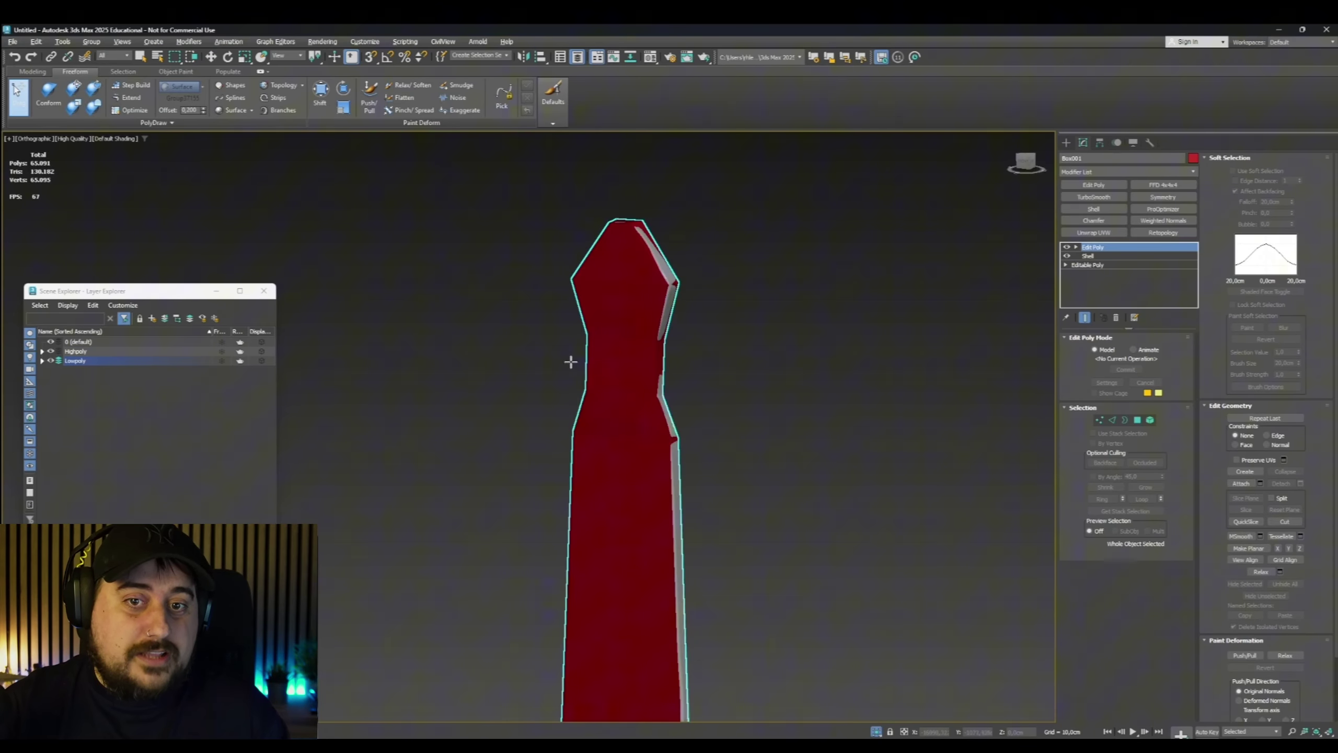
scroll(571, 362, up, 4)
click(1113, 420)
mouse_move(442, 475)
alt+middle_down()
mouse_move(529, 495)
mouse_move(448, 474)
alt+middle_up()
scroll(627, 438, down, 3)
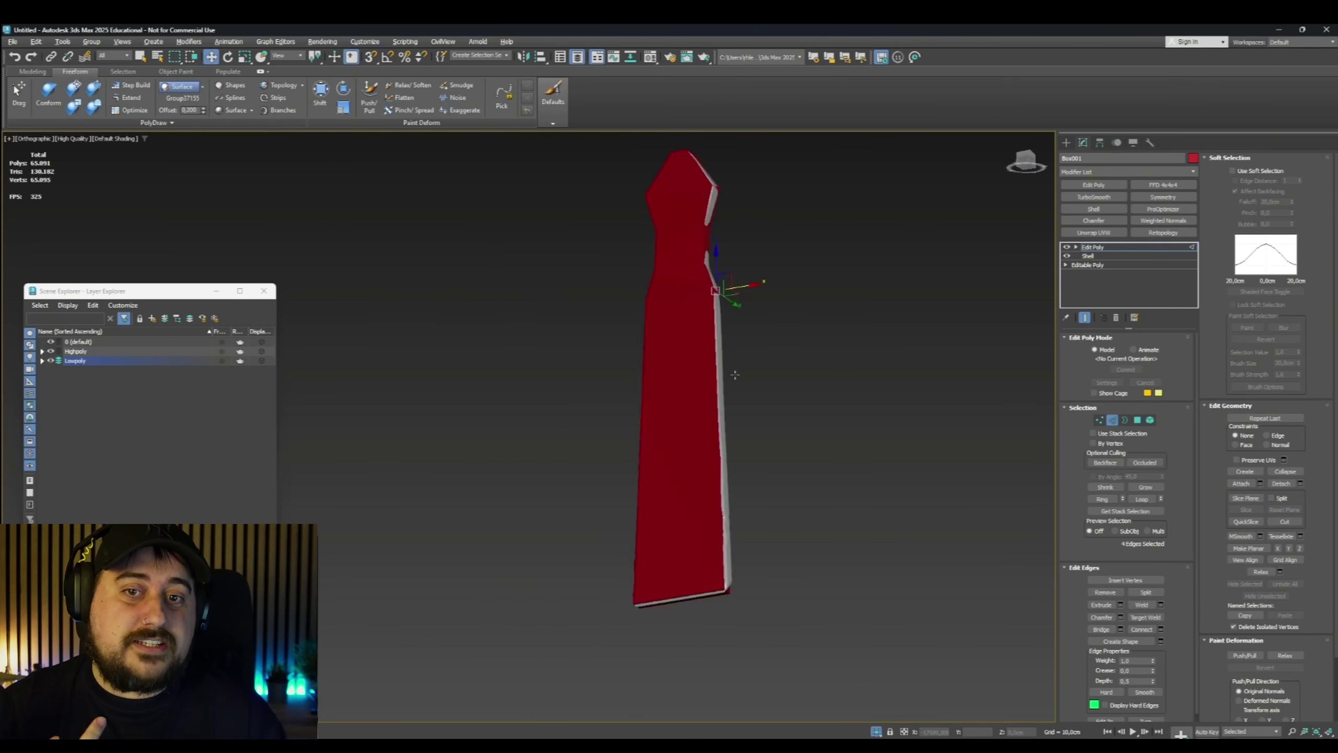
alt+middle_drag(626, 438, 685, 422)
click(1094, 220)
drag(1177, 508, 1176, 505)
scroll(570, 474, up, 4)
alt+middle_drag(753, 390, 859, 385)
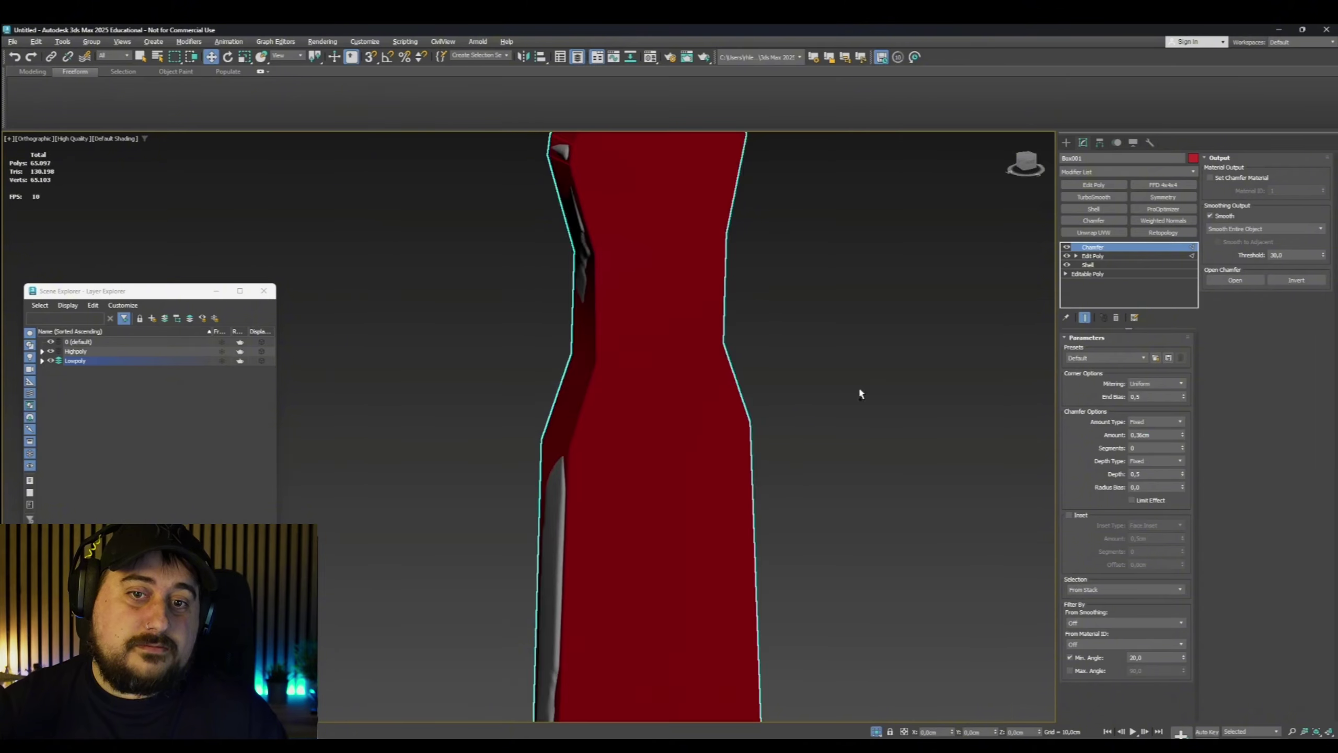
Turn on edged faces and set the Chamfer modifier's minimum angle to 13
click(1092, 256)
key(F4)
alt+middle_drag(489, 447, 869, 242)
click(1095, 256)
click(1093, 247)
drag(1183, 657, 1186, 369)
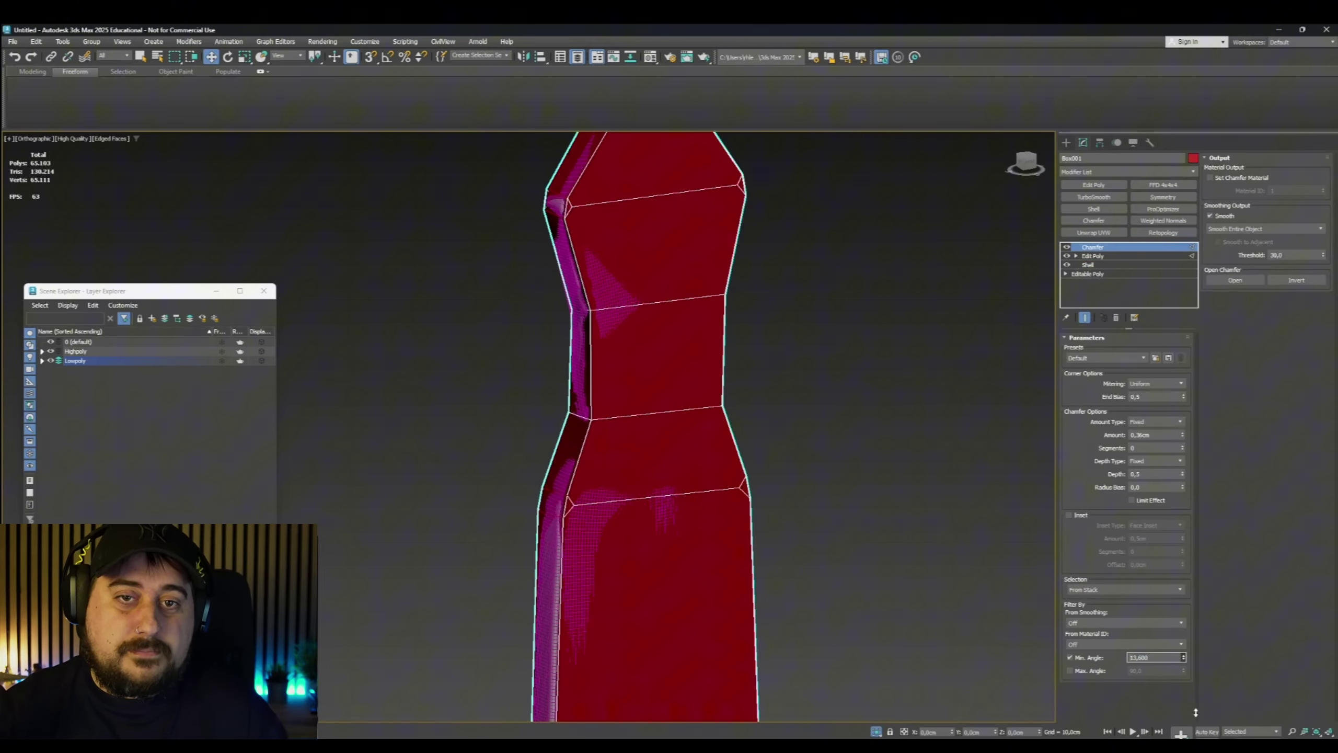
Add an Edit Poly modifier above the chamfer and collapse the two opposite front corner vertices at the strap's head
alt+middle_drag(793, 380, 894, 346)
click(1097, 185)
alt+middle_drag(553, 232, 654, 227)
key(1)
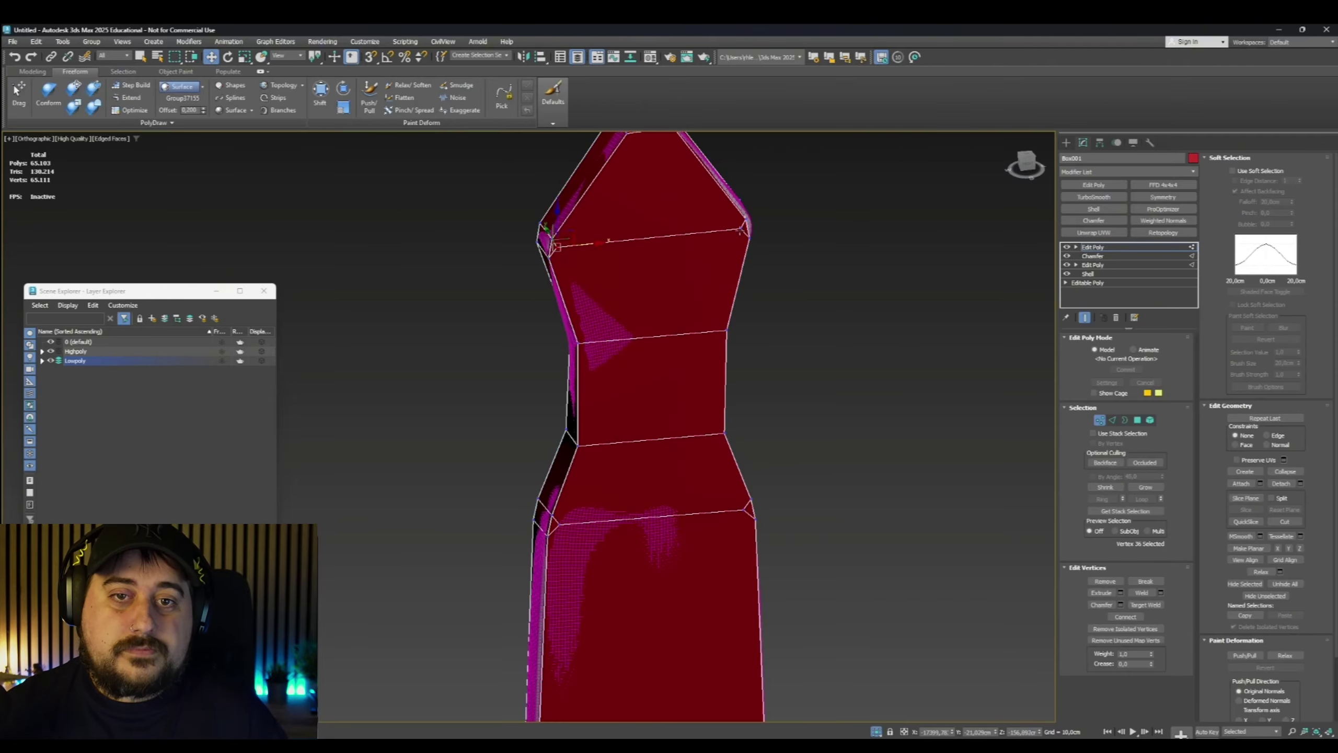
click(560, 246)
ctrl+click(737, 231)
click(469, 99)
key(ctrl+z)
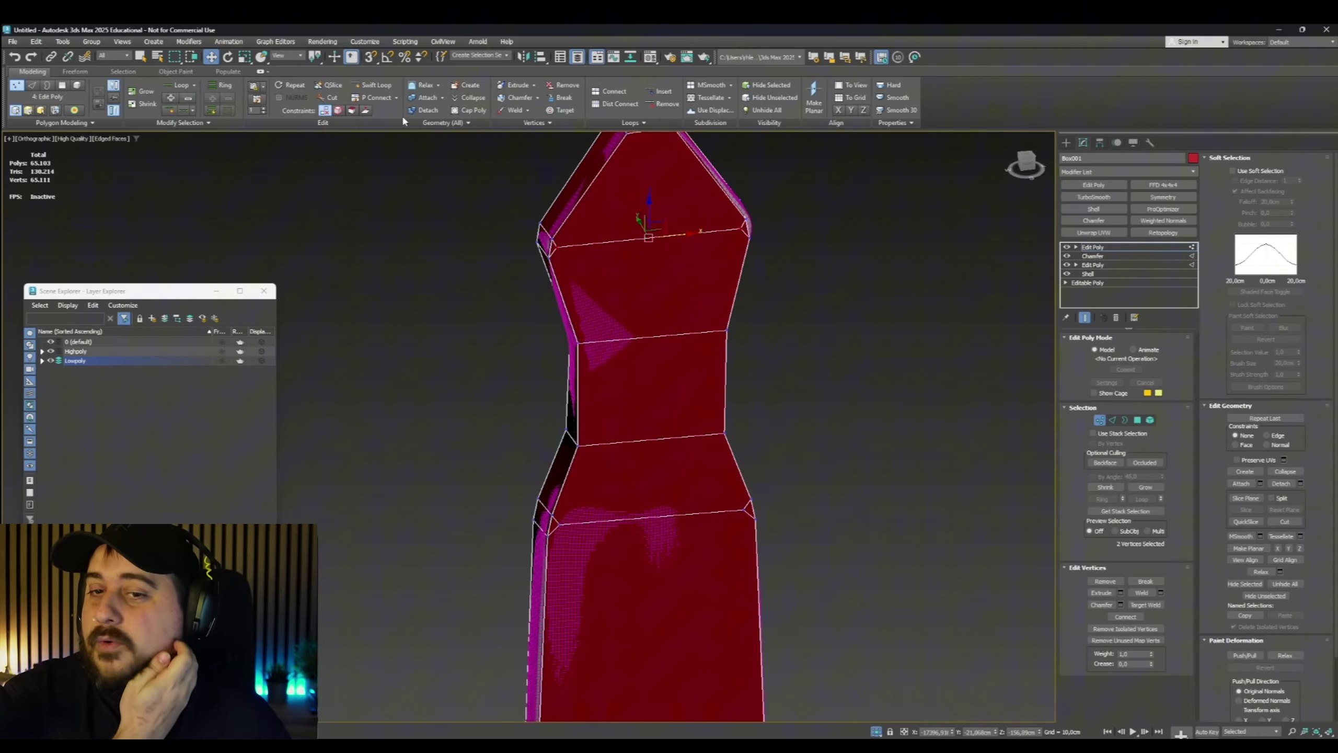
click(469, 98)
Collapse the two opposite front corner vertices at the strap's shoulders
click(560, 525)
ctrl+click(743, 510)
click(469, 98)
scroll(767, 365, down, 5)
alt+middle_drag(796, 400, 762, 410)
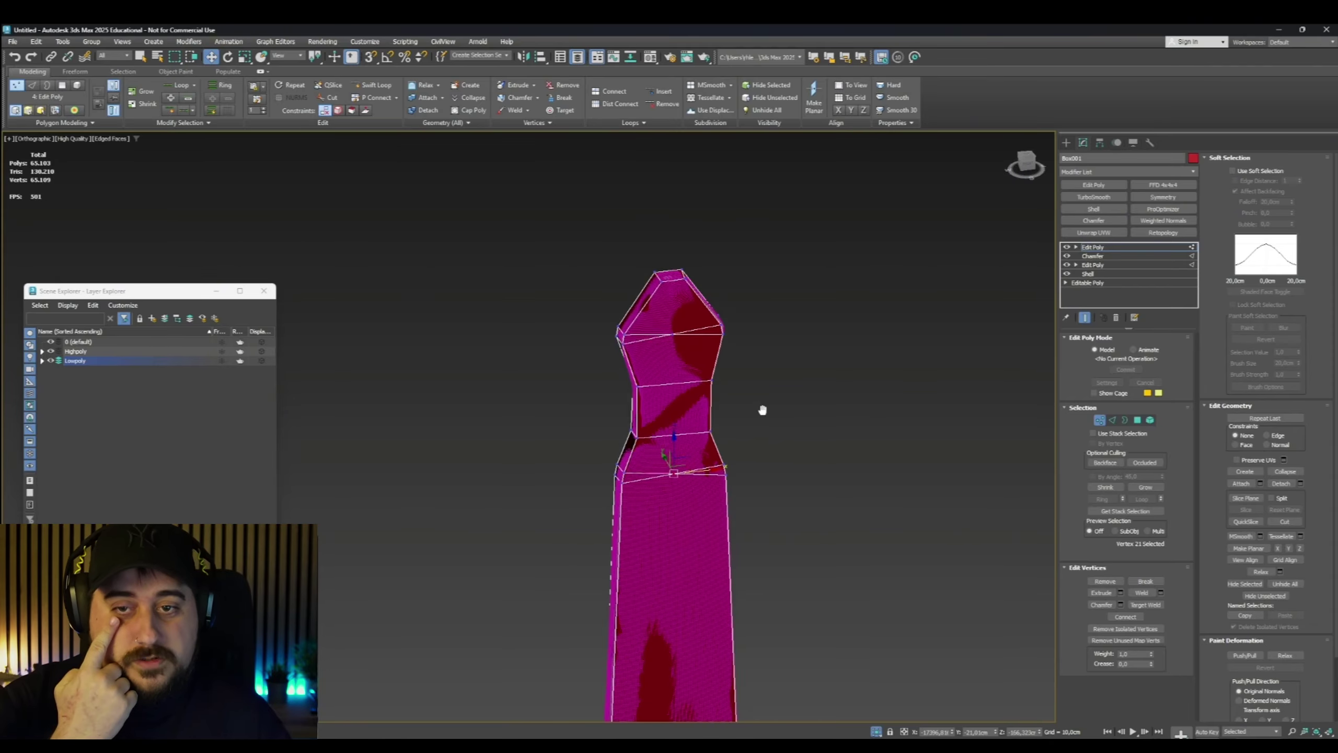
scroll(762, 410, up, 5)
Target-weld the middle vertex across the strap's shoulders to the adjacent upper corner vertex
click(595, 278)
click(75, 72)
click(19, 97)
alt+middle_drag(737, 316, 690, 403)
scroll(641, 311, up, 3)
click(32, 72)
click(581, 364)
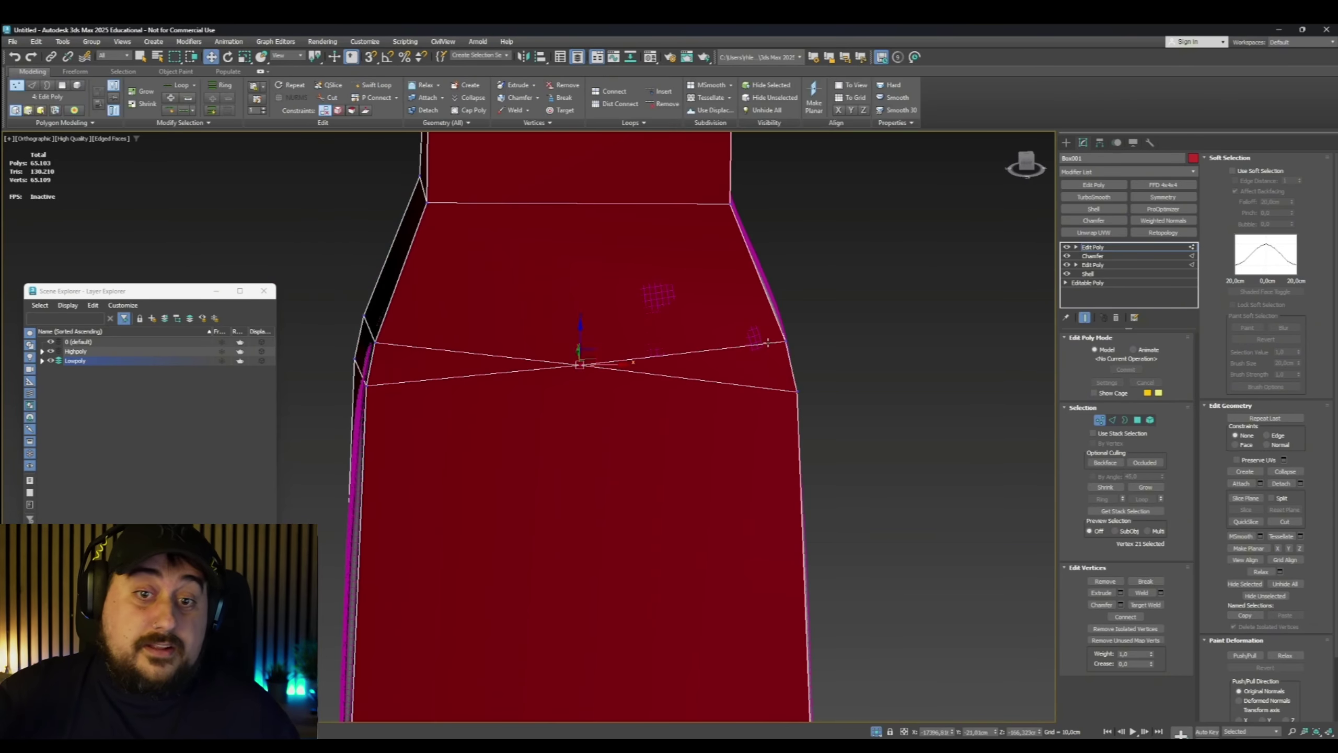
click(785, 341)
click(560, 110)
click(581, 364)
click(785, 341)
alt+middle_drag(772, 390, 738, 378)
middle_drag(733, 222, 744, 690)
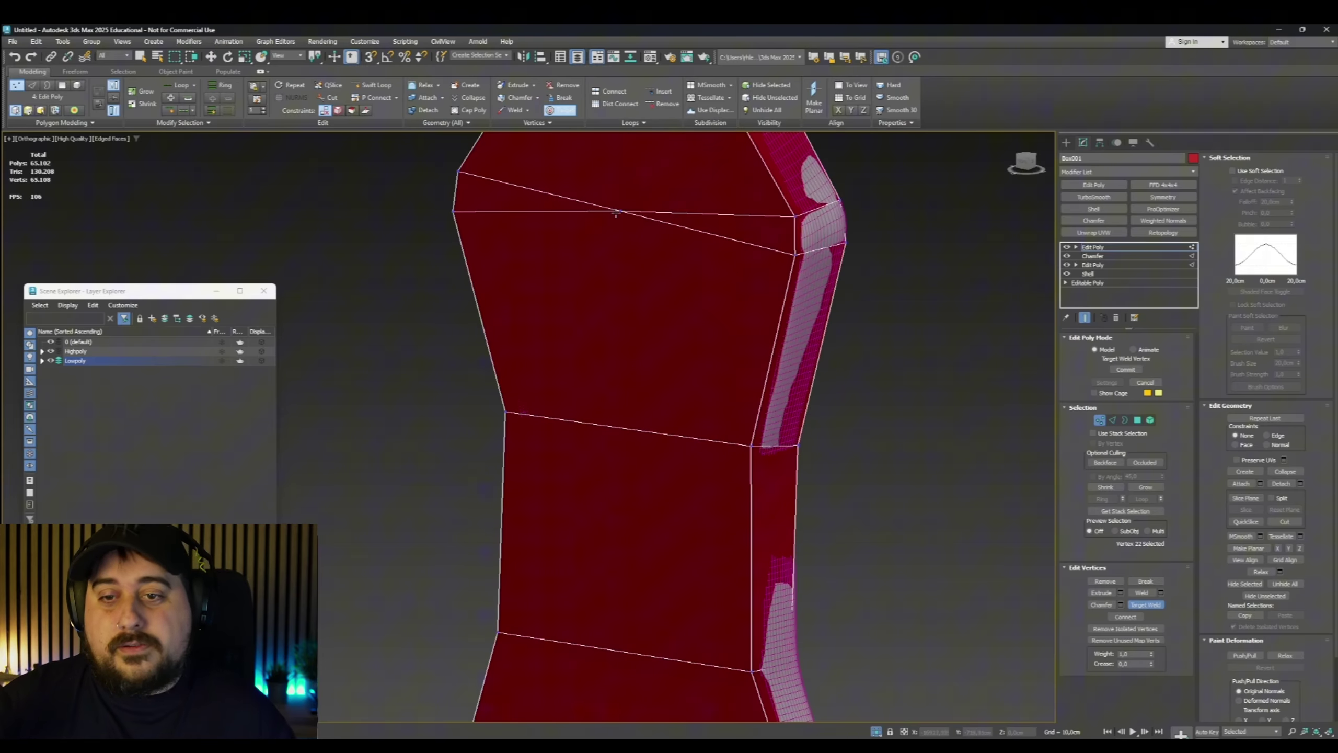
Target-weld the middle vertex across the strap's head to its upper corner vertex and switch to edge editing
click(618, 212)
click(799, 215)
right_click(949, 305)
key(2)
scroll(763, 369, down, 3)
middle_drag(712, 617, 708, 386)
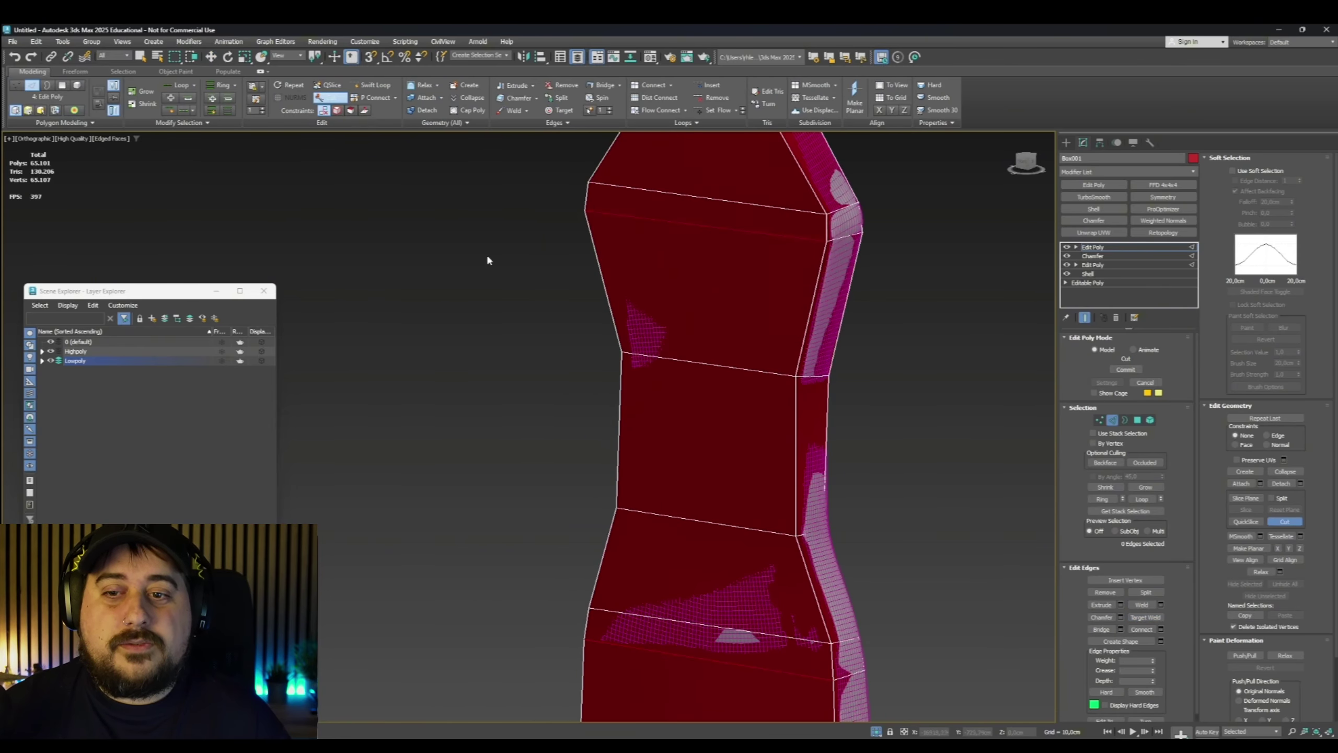
Leave edge editing, end the isolation and check the low-poly strap in place on the pole
scroll(527, 295, down, 5)
alt+middle_drag(533, 301, 606, 342)
key(2)
scroll(632, 348, down, 3)
middle_drag(707, 361, 808, 365)
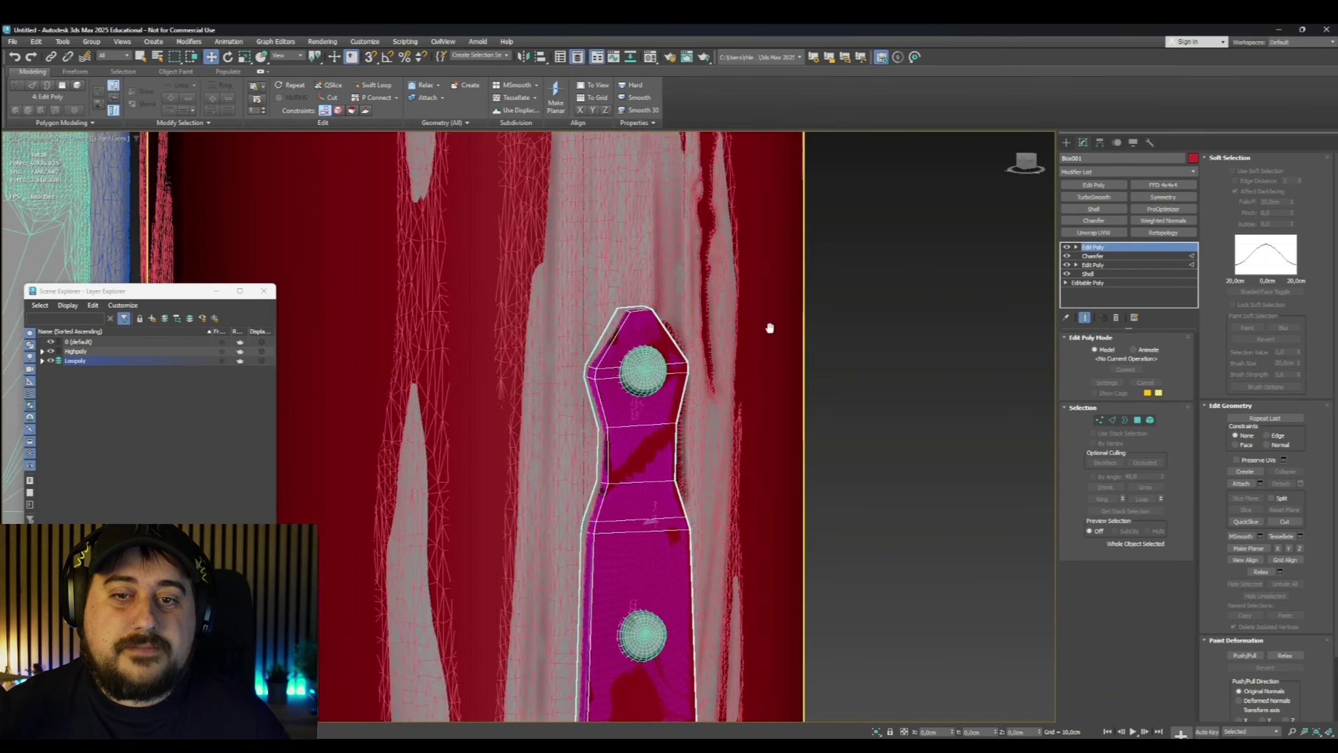
scroll(767, 329, down, 4)
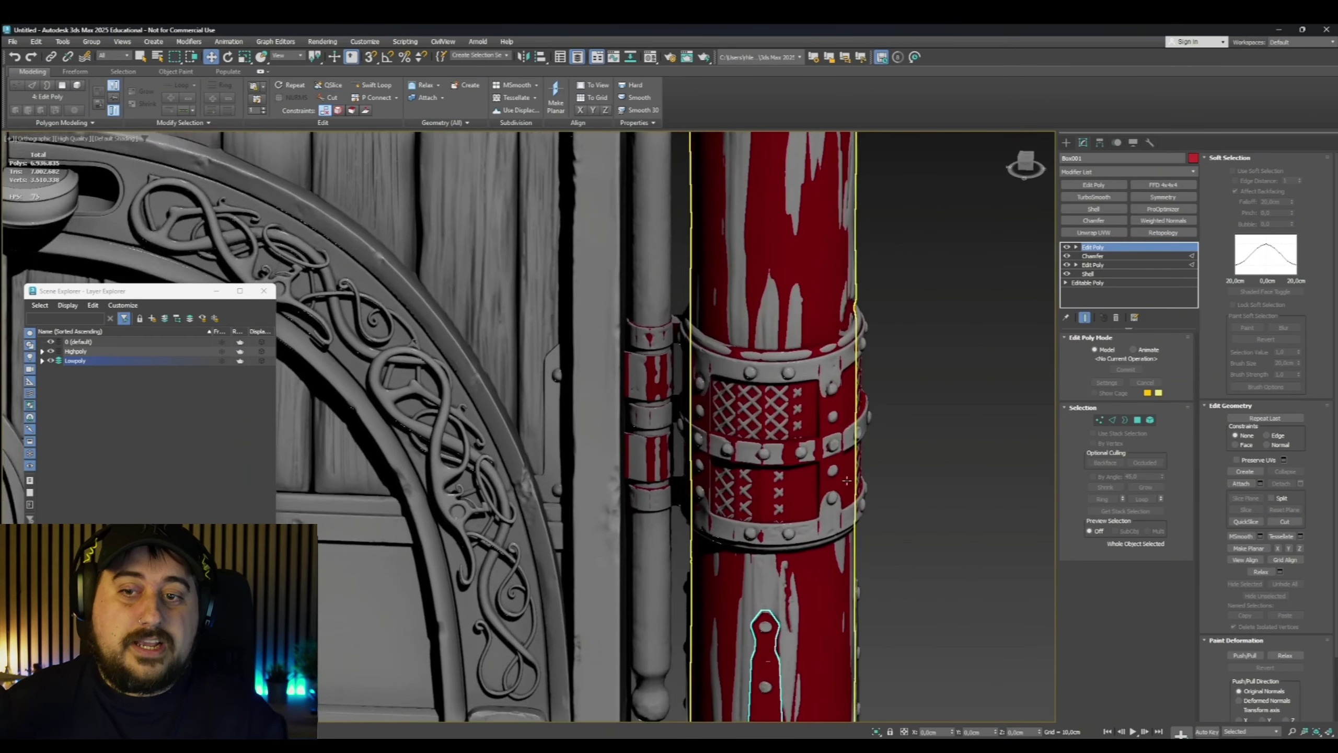
Detach the rivet at the lattice collar's outer edge as a separate object and zoom in on it
click(777, 478)
key(z)
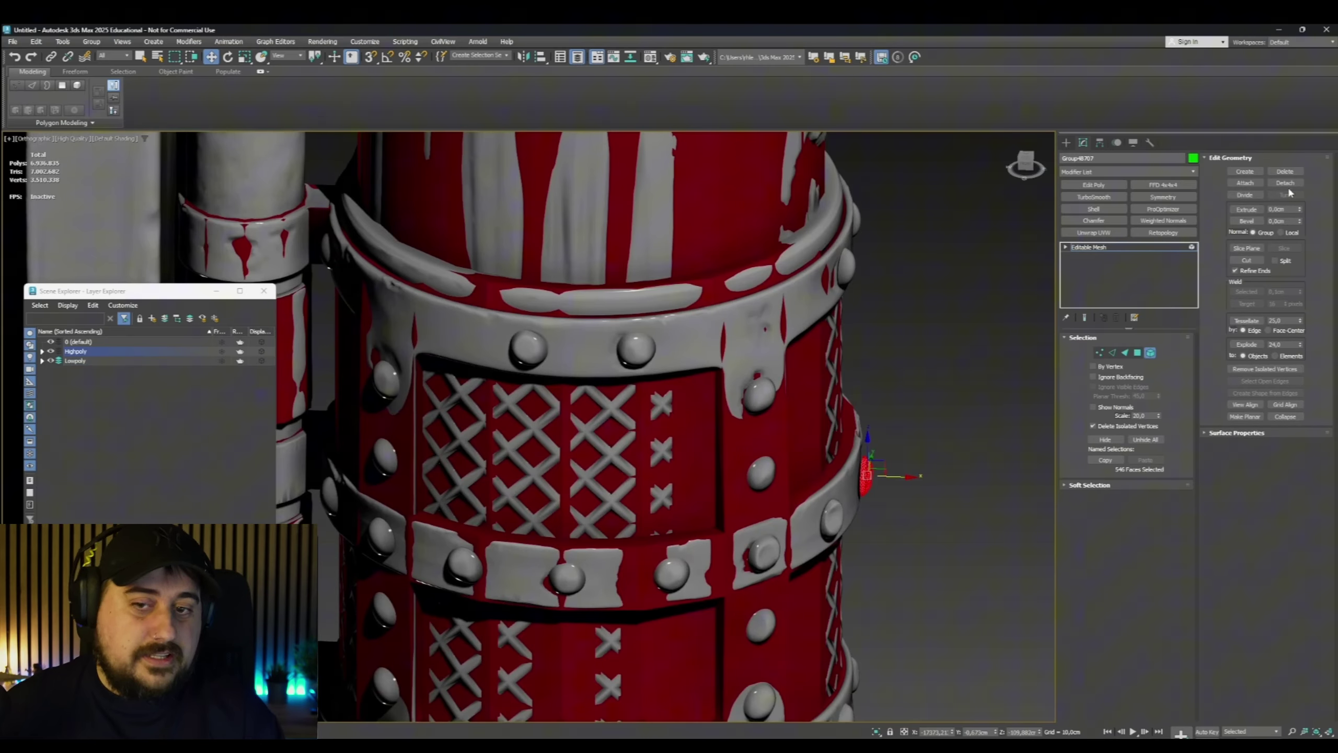
click(1287, 184)
key(Return)
key(5)
click(867, 476)
scroll(866, 475, up, 6)
mouse_move(866, 475)
alt+middle_down()
mouse_move(791, 527)
mouse_move(866, 476)
alt+middle_up()
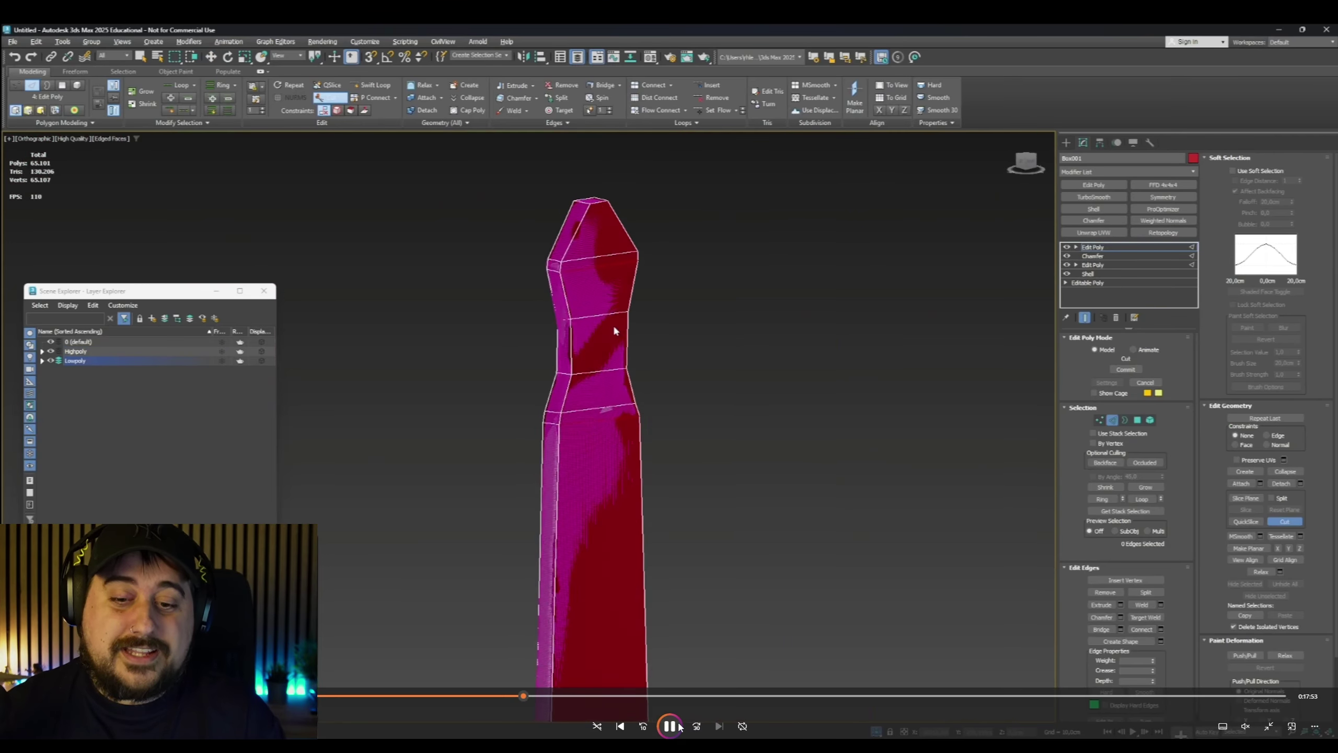
click(677, 728)
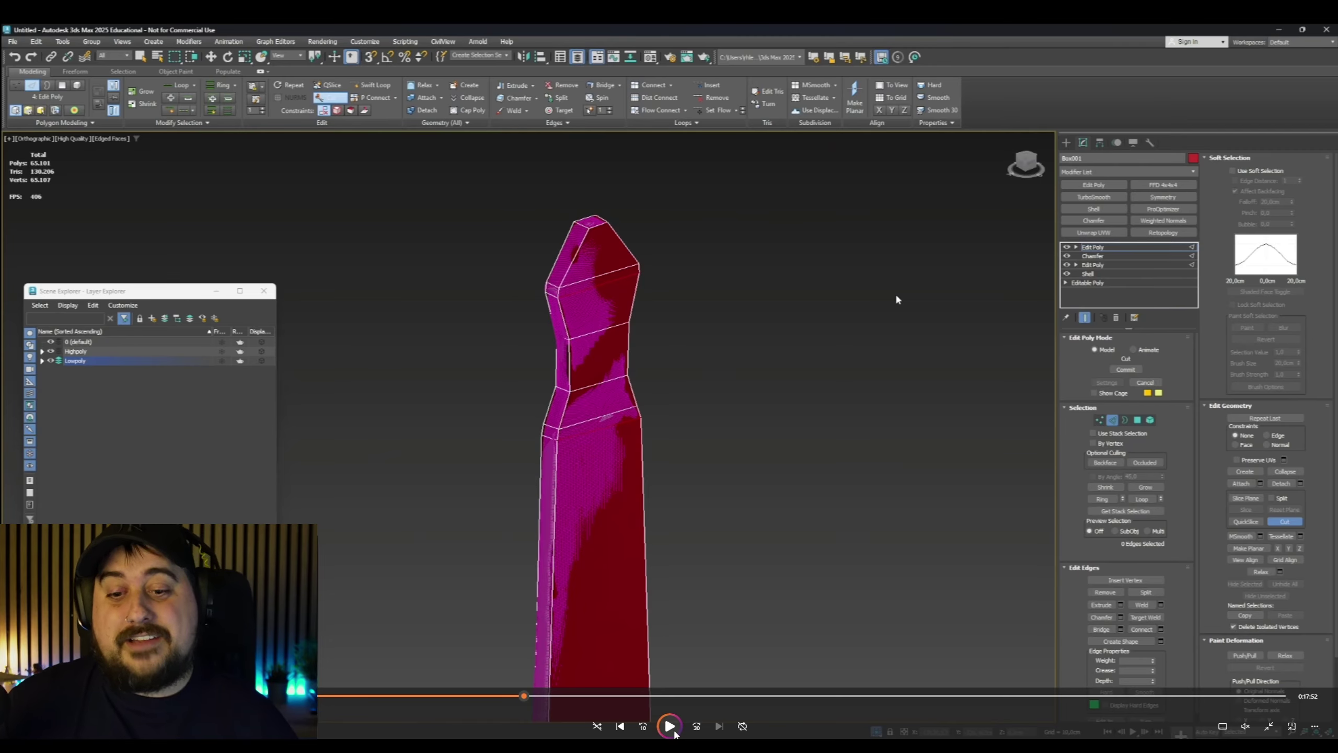
click(669, 727)
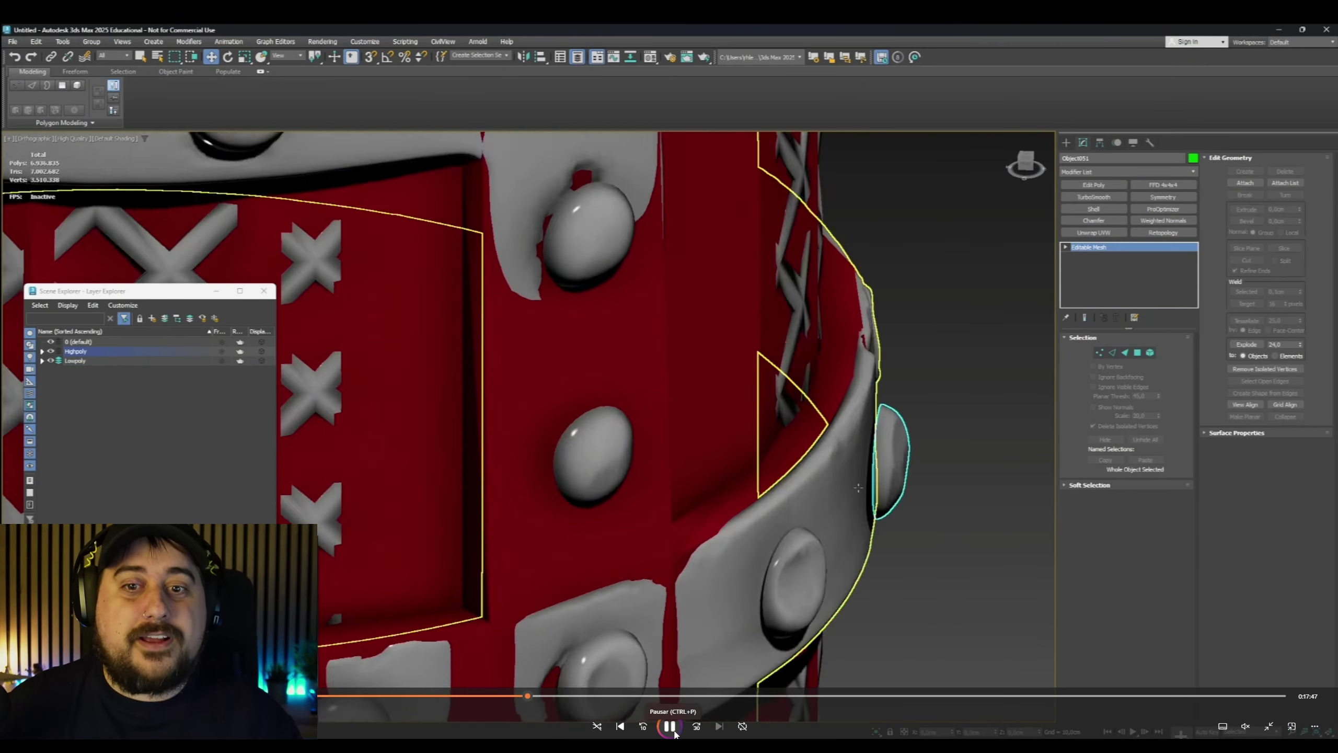
click(670, 727)
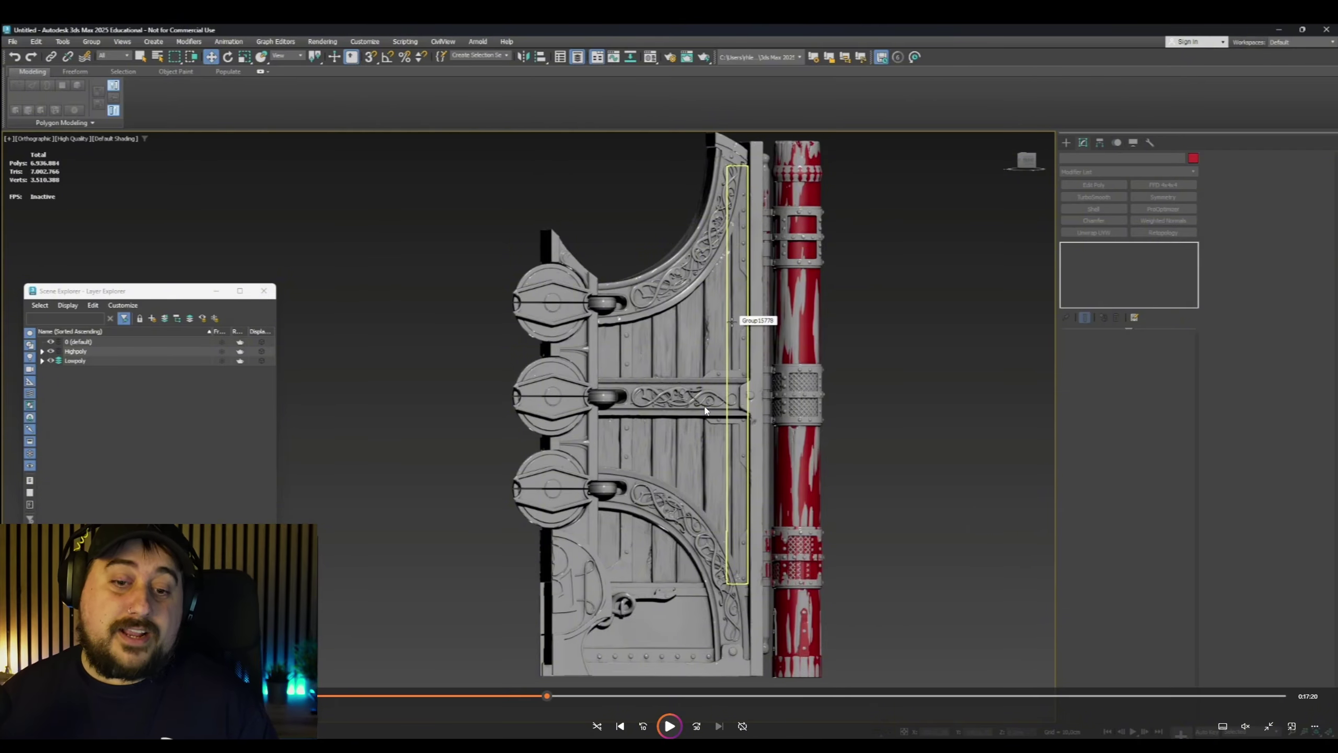
click(669, 726)
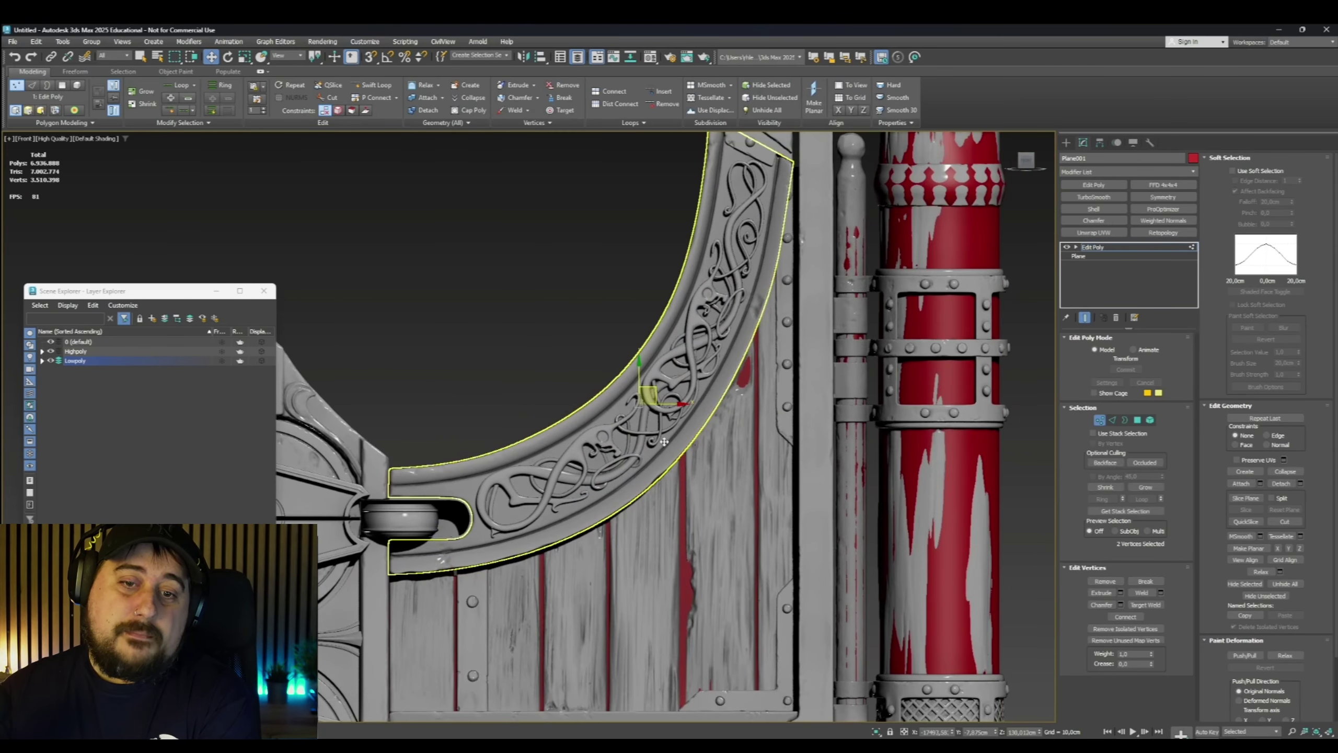
Move the upper vertices of the door-panel plane onto the upper arch's lower rim
key(1)
key(1)
drag(618, 534, 415, 610)
key(1)
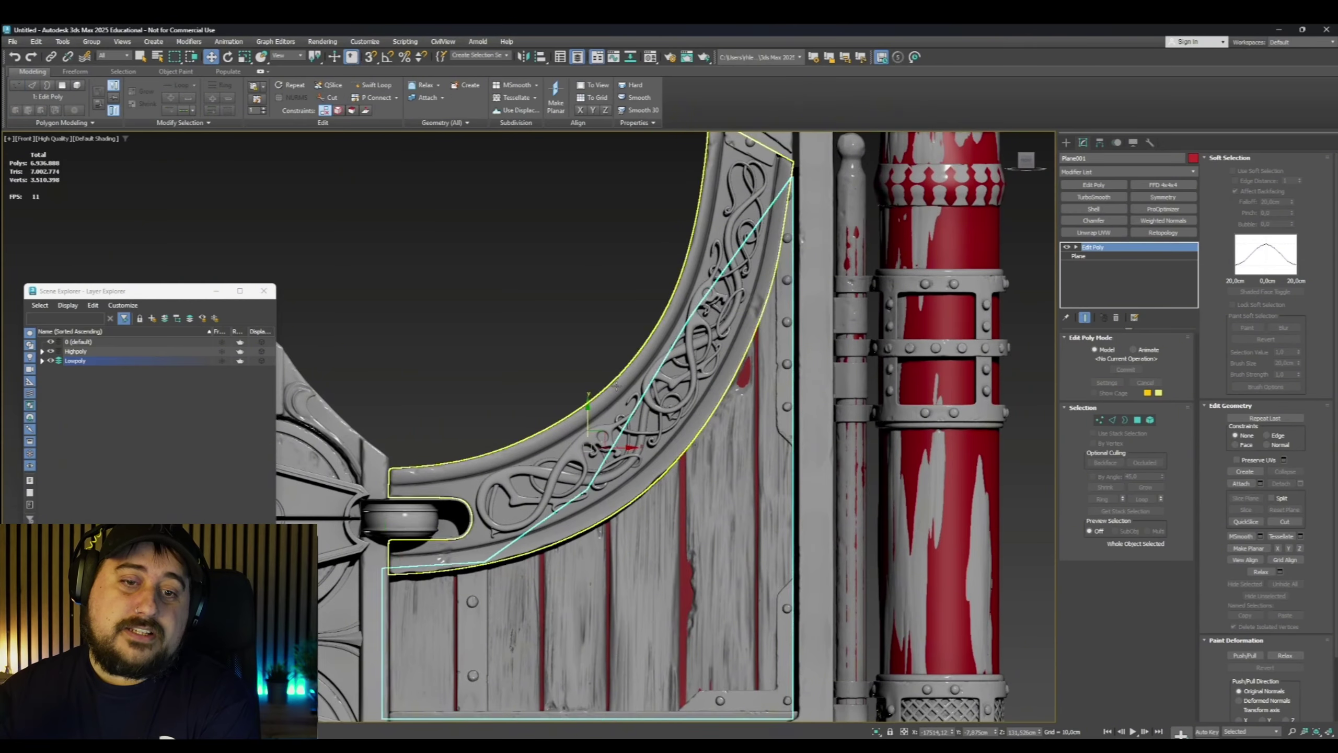
Move the door-panel plane forward in front of the wooden planks and return to the front view
alt+middle_drag(616, 386, 585, 401)
drag(605, 440, 592, 449)
alt+middle_drag(591, 422, 601, 406)
key(f)
middle_drag(647, 447, 705, 359)
Move the door-panel plane's upper vertices onto the upper arch's lower rim, up to the corner beside the frame post
key(1)
drag(543, 438, 543, 433)
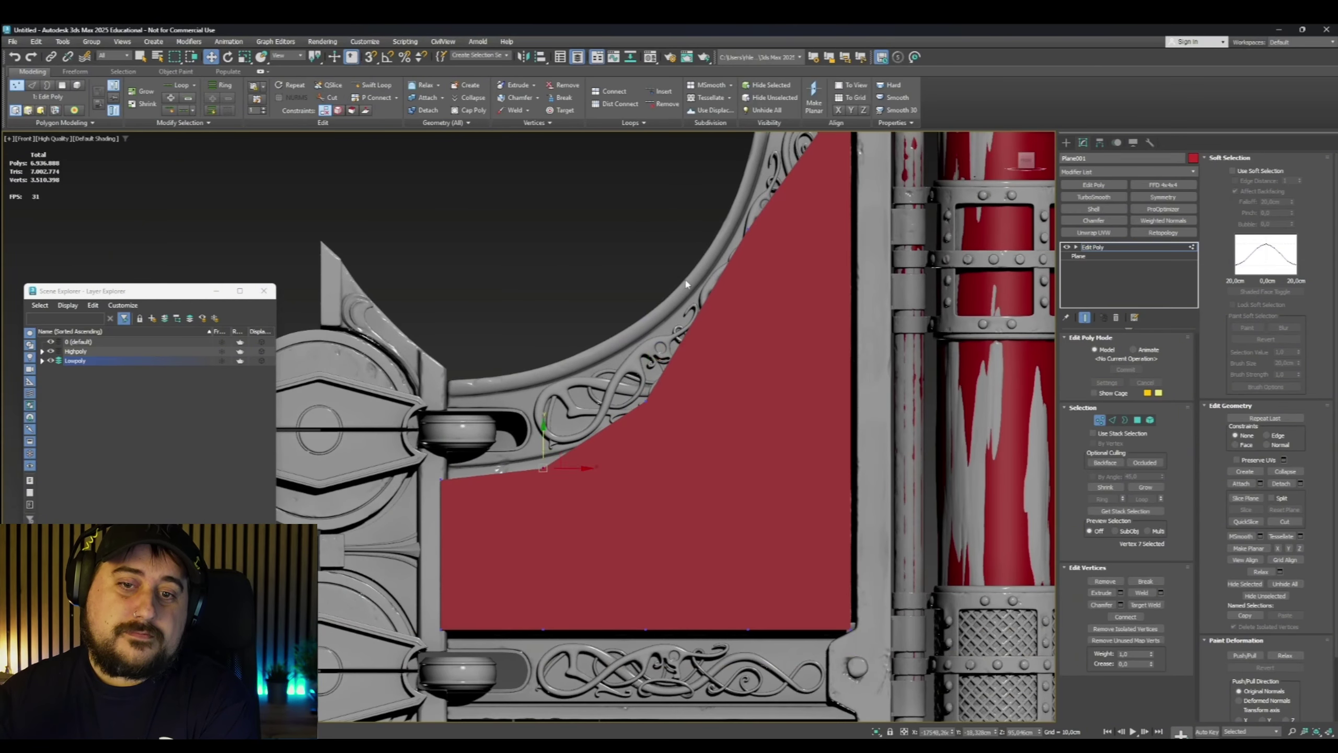
drag(761, 216, 766, 324)
mouse_move(648, 396)
mouse_down()
mouse_move(663, 456)
mouse_move(651, 416)
mouse_up()
middle_drag(748, 253, 586, 511)
drag(555, 356, 700, 390)
scroll(699, 367, up, 5)
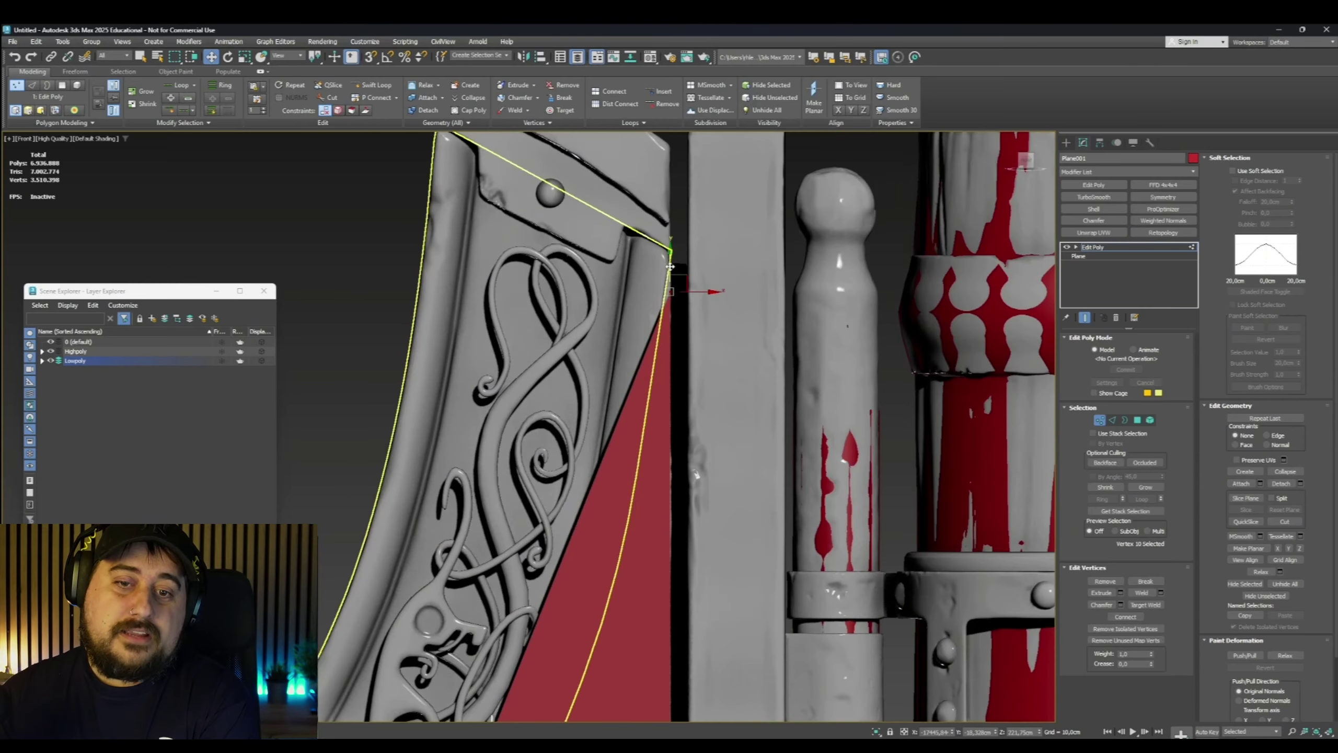
drag(670, 266, 671, 254)
Shift the two vertices along the panel's outer side against the door's vertical frame post
scroll(670, 264, down, 5)
middle_drag(611, 474, 709, 333)
scroll(722, 295, down, 2)
drag(454, 479, 801, 553)
scroll(685, 532, up, 2)
middle_drag(811, 432, 754, 632)
drag(751, 158, 806, 706)
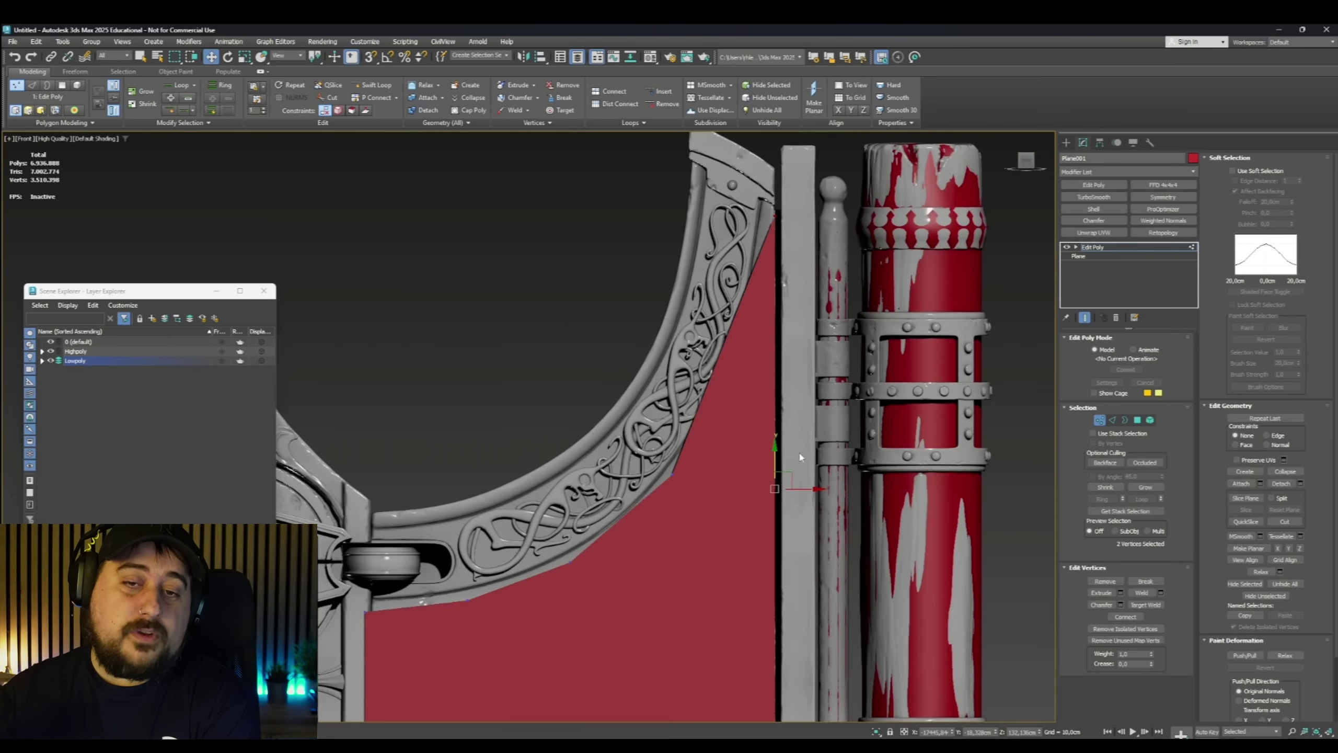
drag(802, 489, 812, 489)
middle_drag(809, 485, 907, 308)
Leave vertex editing and push the whole panel plane back into the wooden planks
key(1)
alt+middle_drag(590, 284, 645, 308)
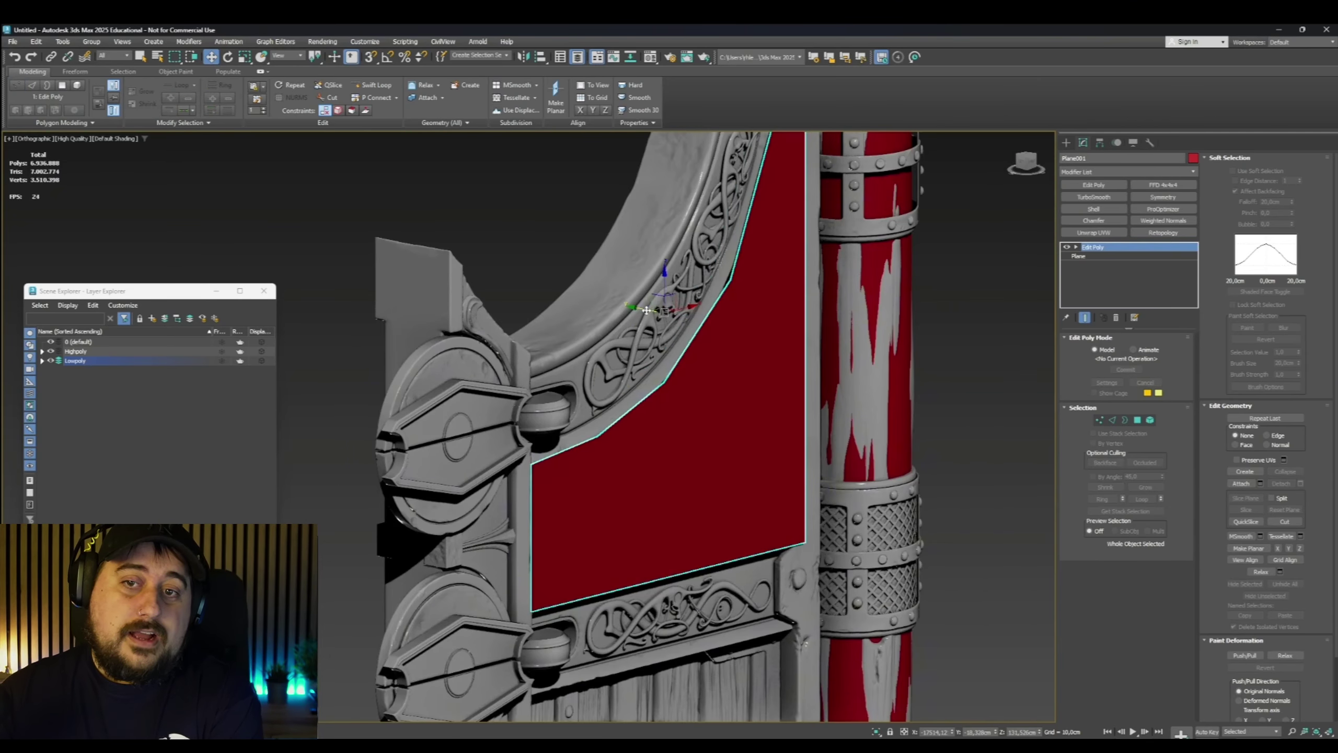
drag(647, 310, 624, 312)
alt+middle_drag(569, 487, 632, 488)
scroll(632, 487, up, 4)
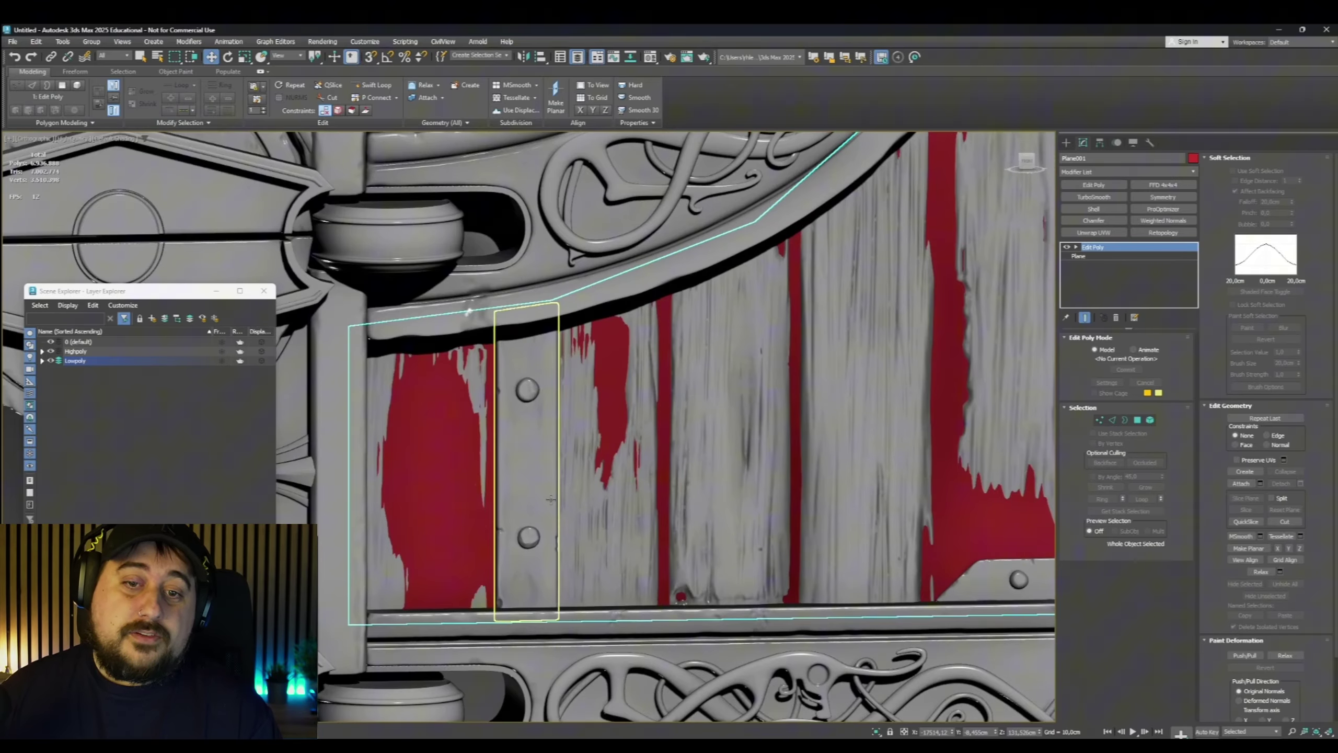
Add panel edges along the sides of the vertical riveted strip, working with the view shading adjusted
key(2)
key(F3)
click(563, 302)
right_click(564, 302)
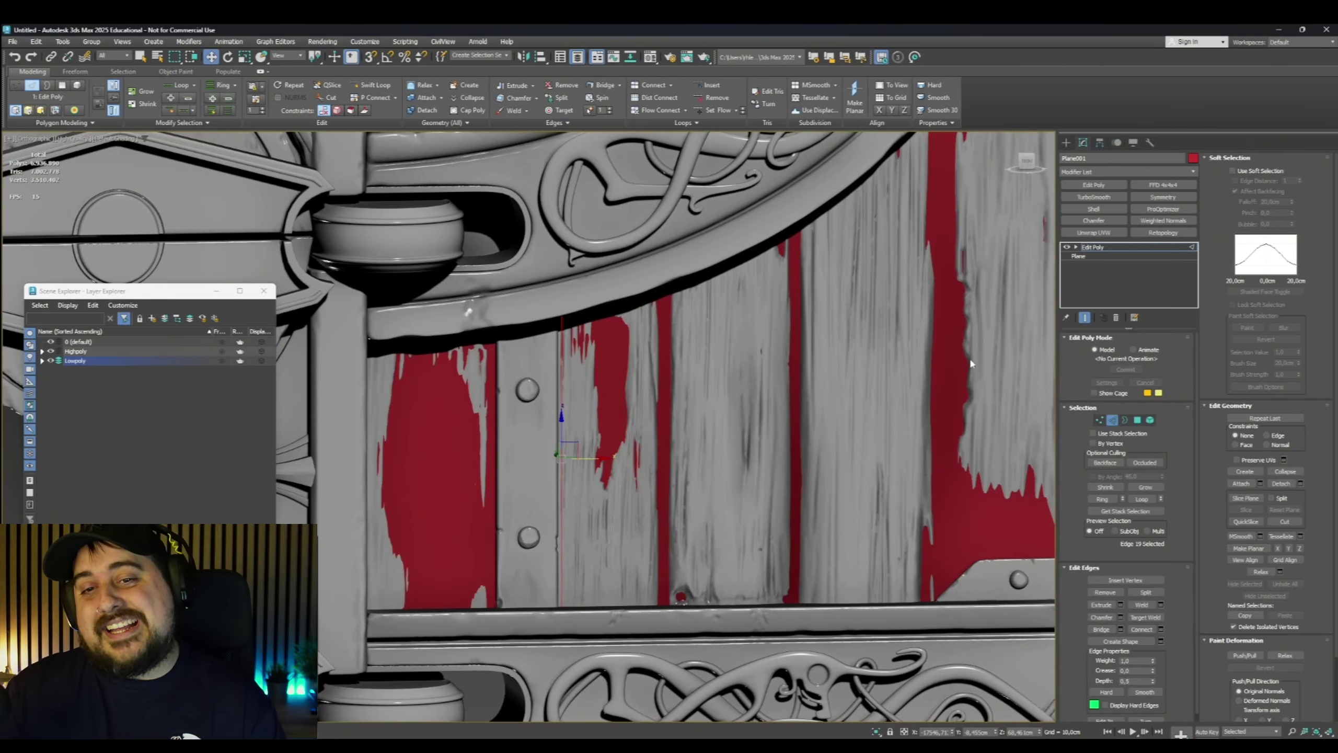
Raise the panel polygon over the riveted strip in front of the planks and fit its width to the strip
key(4)
click(524, 454)
alt+middle_drag(567, 461, 562, 454)
scroll(558, 456, up, 4)
key(r)
drag(559, 465, 547, 465)
key(w)
drag(547, 465, 542, 464)
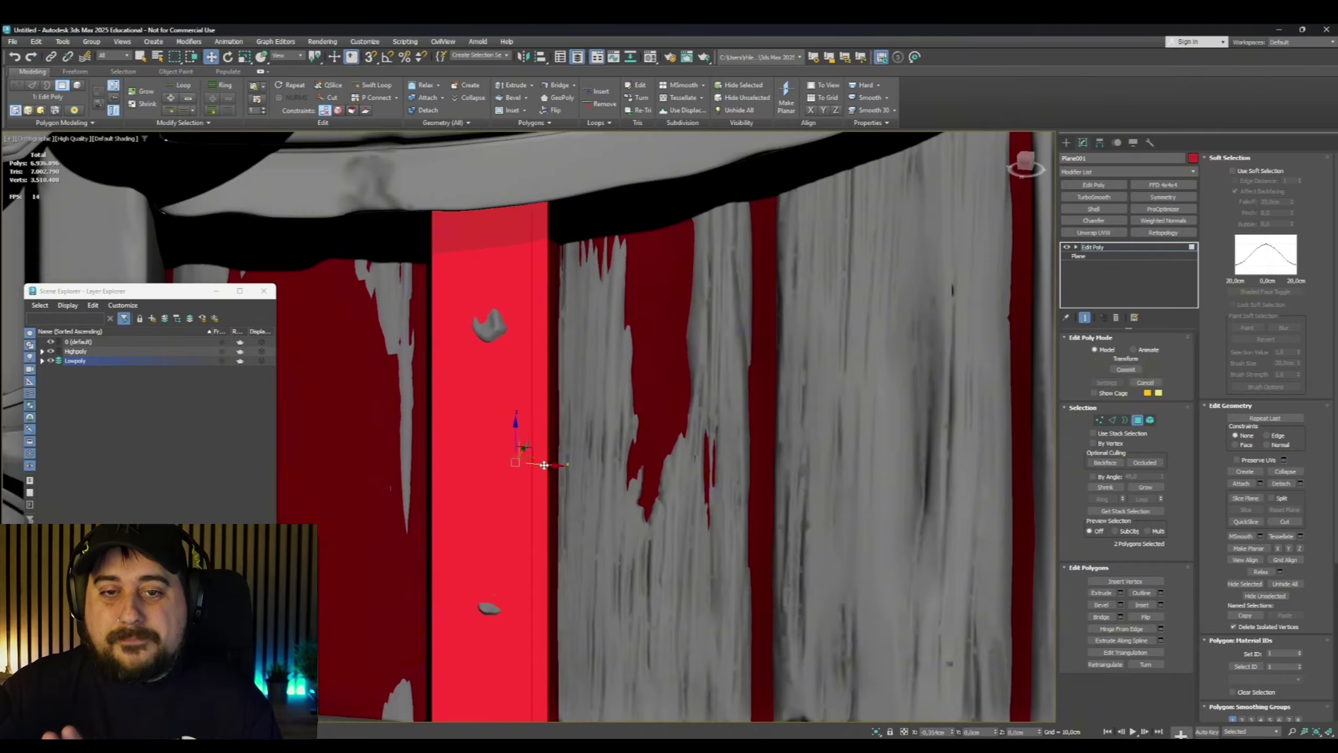
alt+middle_drag(543, 464, 506, 456)
drag(486, 457, 491, 454)
alt+middle_drag(491, 454, 538, 453)
click(538, 453)
Insert edge loops into the panel along the remaining plank seams with Swift Loop
scroll(608, 430, down, 4)
middle_drag(843, 379, 644, 432)
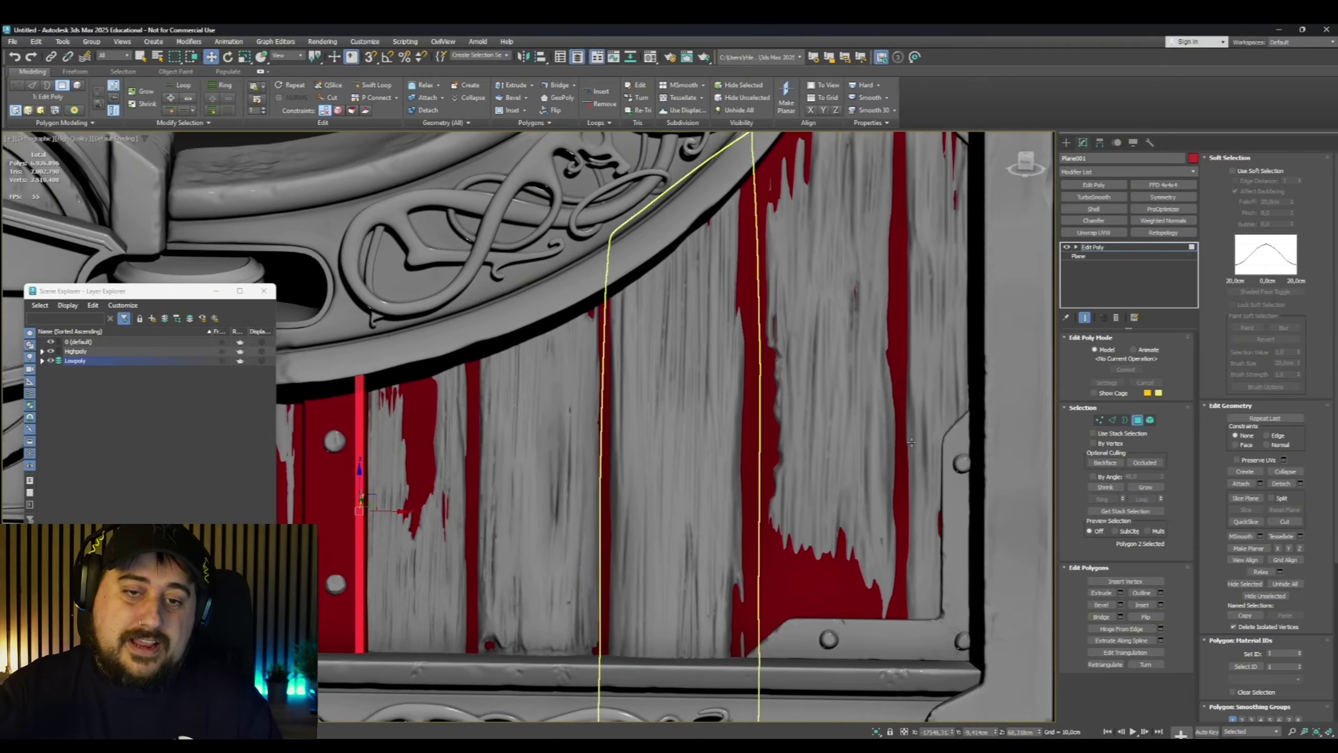
click(373, 85)
click(609, 258)
click(604, 274)
middle_drag(752, 138, 669, 343)
scroll(649, 281, down, 3)
middle_drag(595, 401, 738, 395)
click(754, 376)
right_click(766, 377)
Isolate the panel with edged faces shown and delete the thin end polygons of the raised strip
key(alt+q)
key(F4)
scroll(438, 496, up, 5)
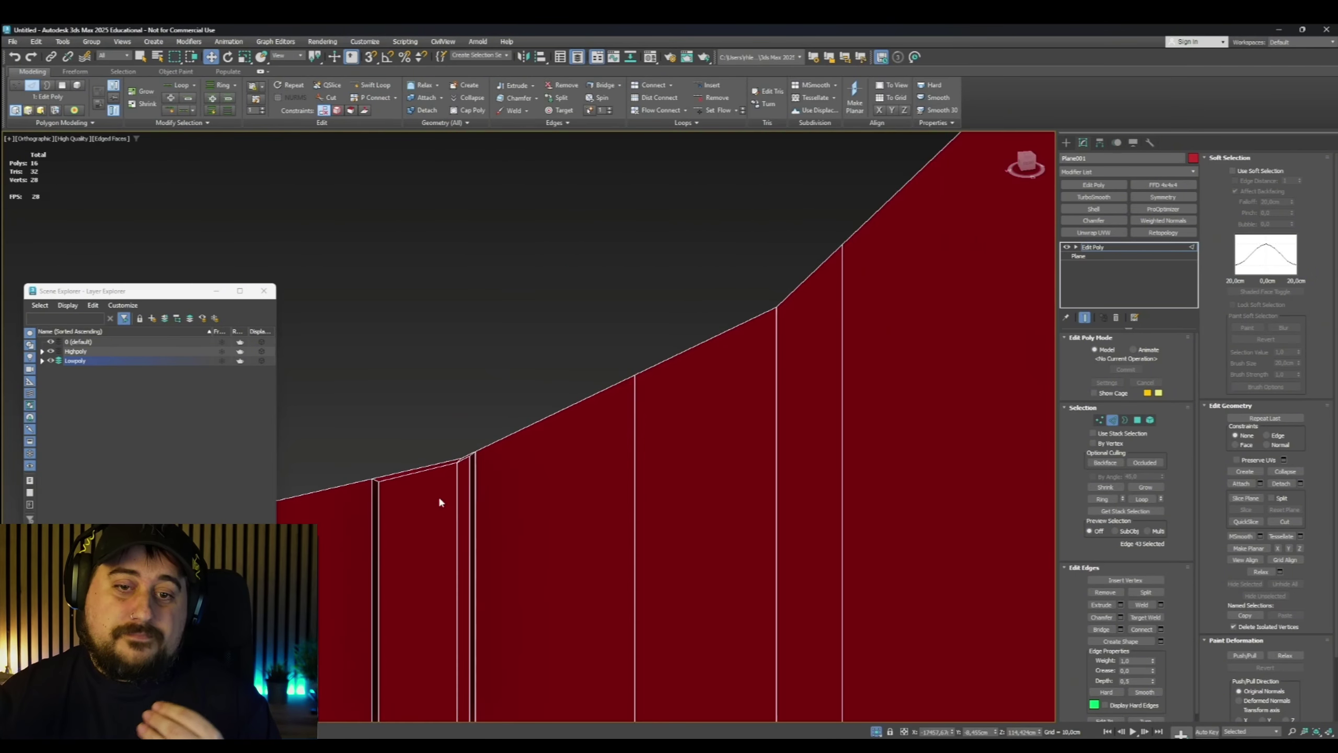
key(4)
click(417, 469)
ctrl+click(448, 448)
key(Delete)
alt+middle_drag(448, 448, 403, 455)
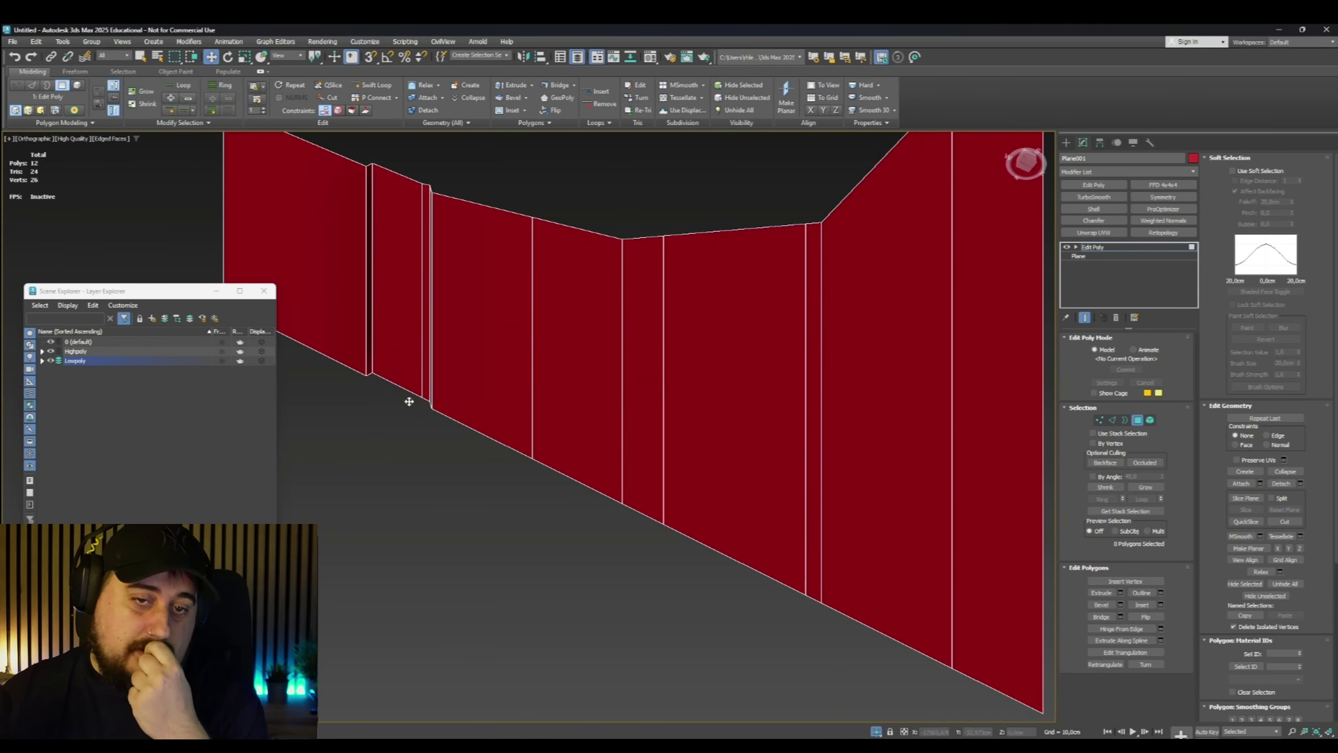
alt+middle_drag(409, 402, 723, 414)
scroll(723, 389, down, 3)
Target weld the extra vertex at the raised strip's upper edge onto its neighbour and end the isolation
key(4)
scroll(547, 369, up, 6)
click(1100, 420)
scroll(764, 390, down, 3)
scroll(737, 332, up, 5)
mouse_move(738, 332)
alt+middle_down()
mouse_move(801, 356)
mouse_move(735, 311)
alt+middle_up()
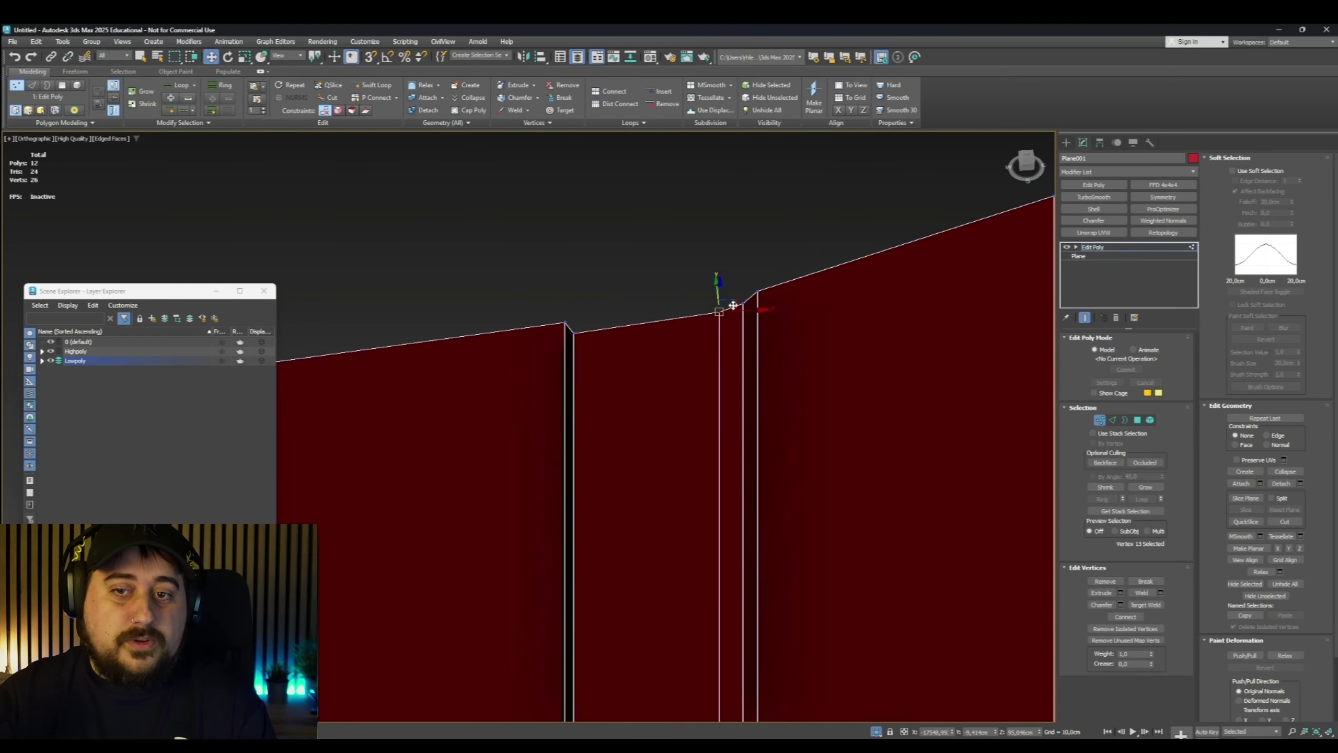
click(560, 110)
click(719, 312)
click(743, 304)
click(888, 427)
scroll(887, 438, down, 6)
alt+middle_drag(887, 437, 750, 373)
key(1)
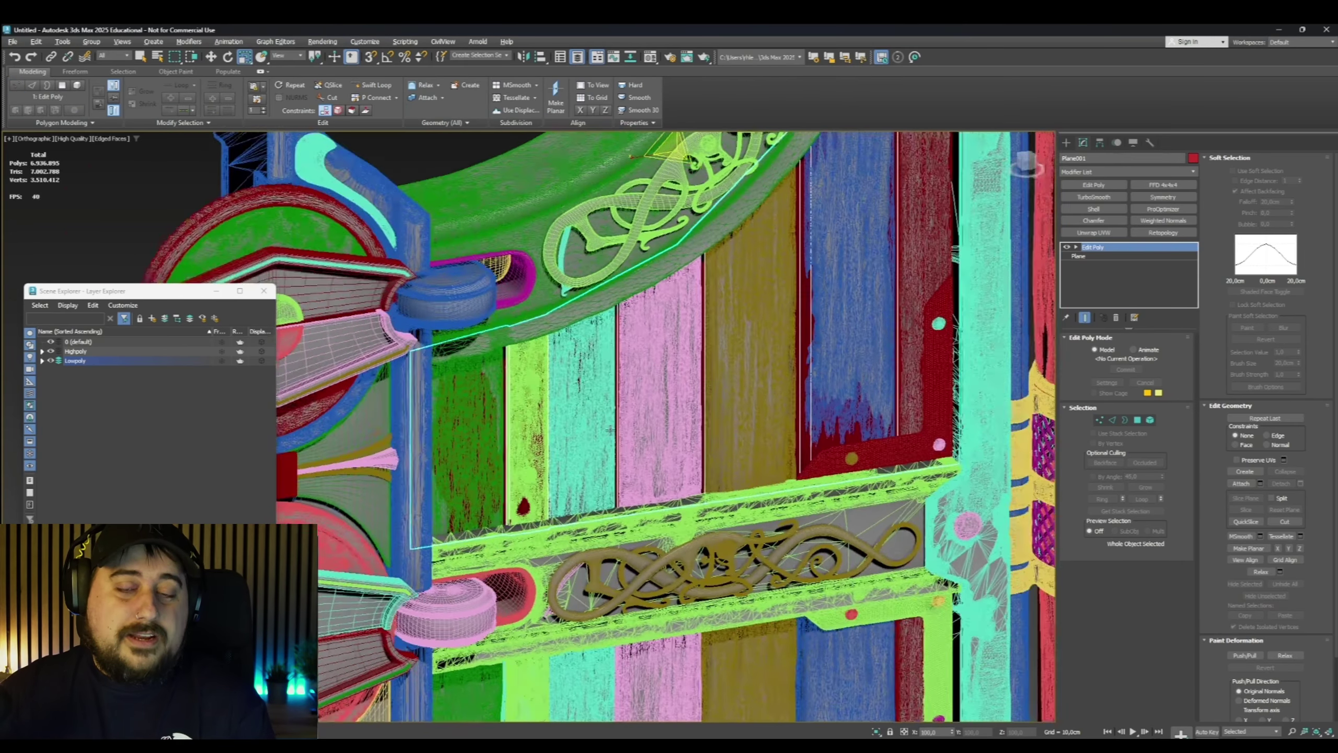
Try to target weld the panel's plank-seam edges and undo the result
scroll(669, 319, down, 4)
scroll(669, 319, up, 5)
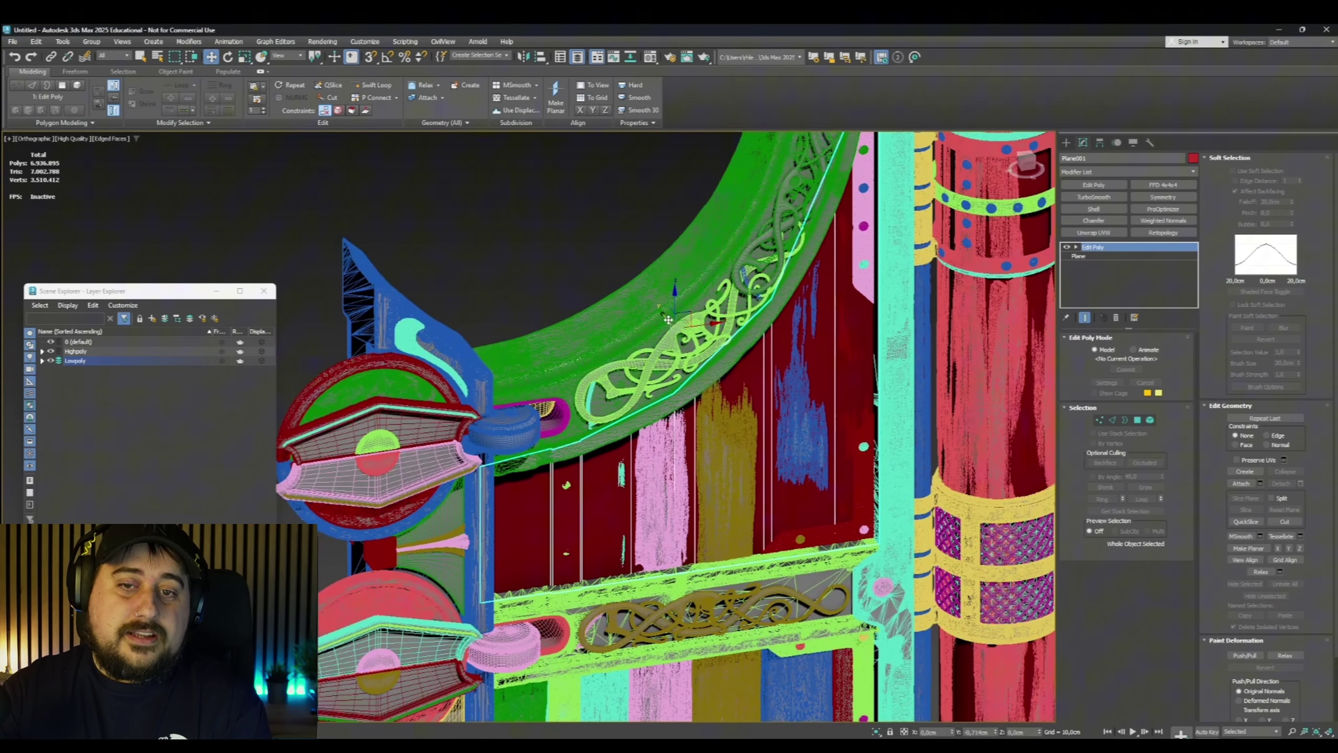
alt+middle_drag(668, 319, 632, 326)
key(2)
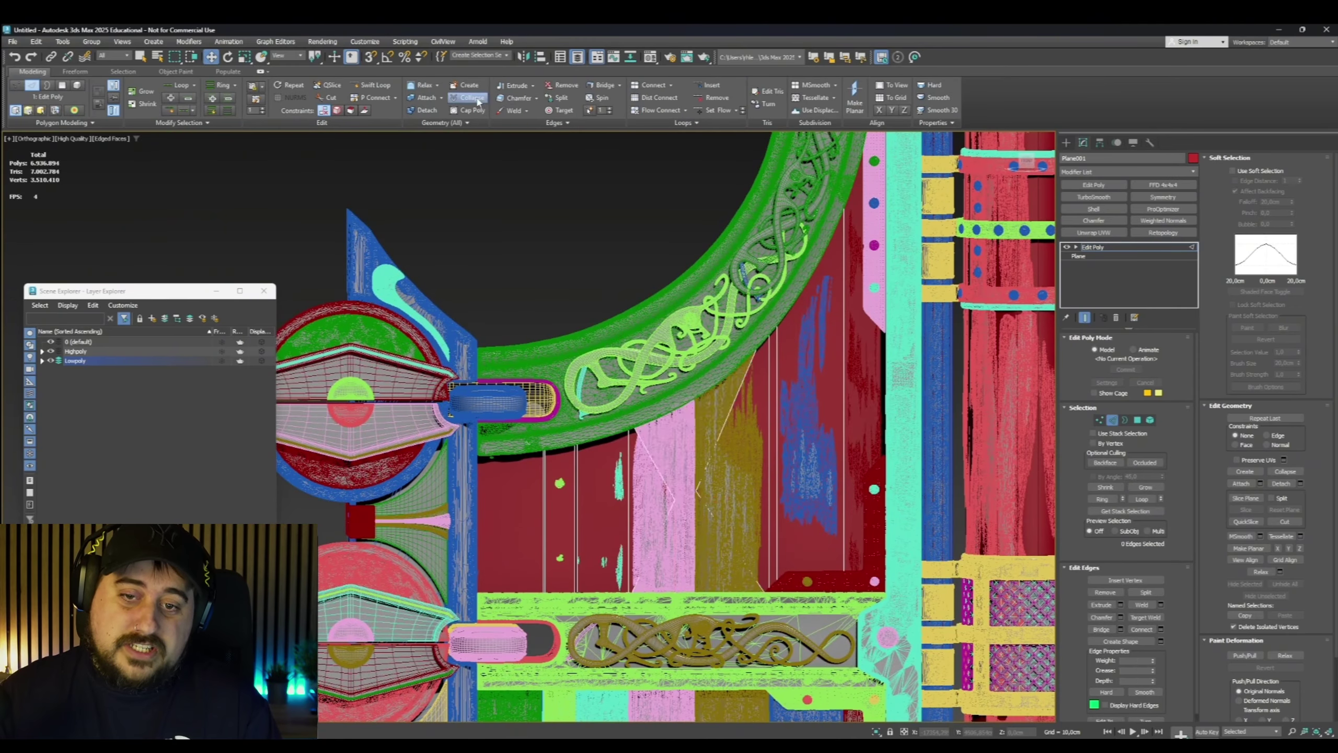
key(ctrl+z)
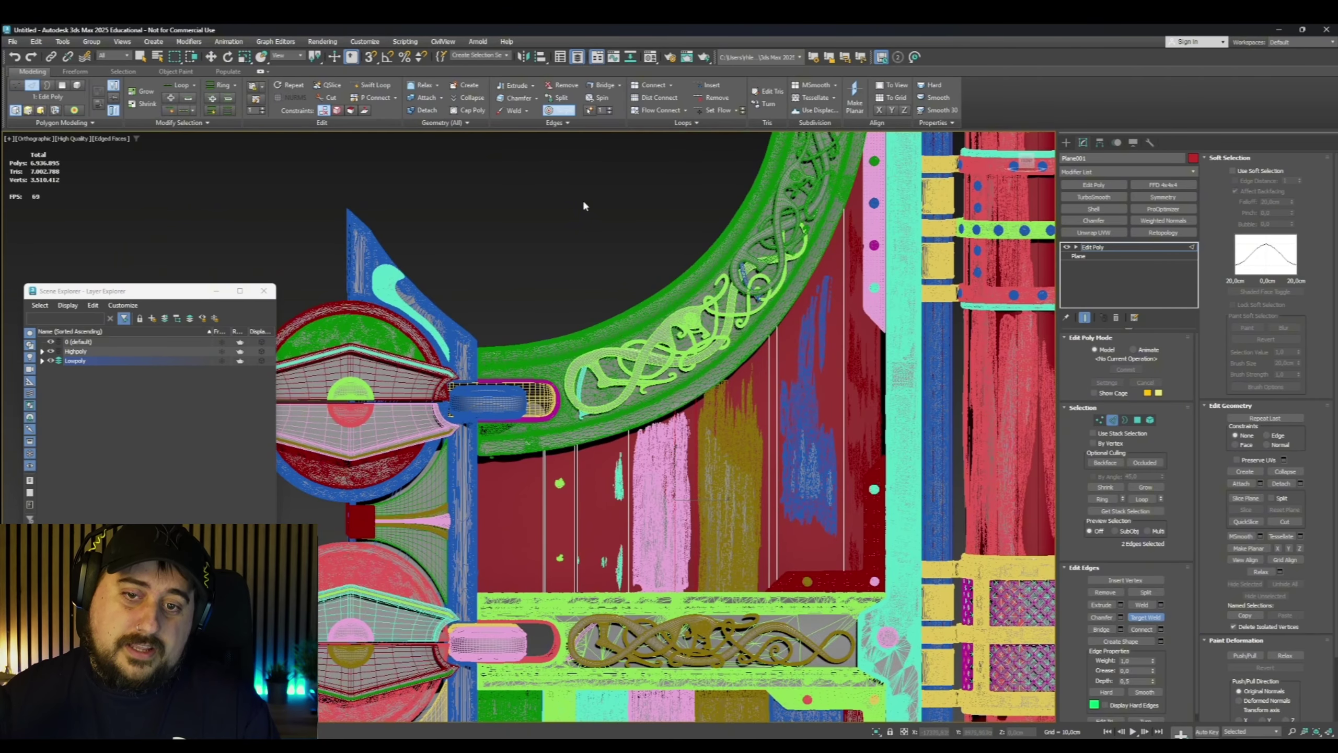
click(558, 110)
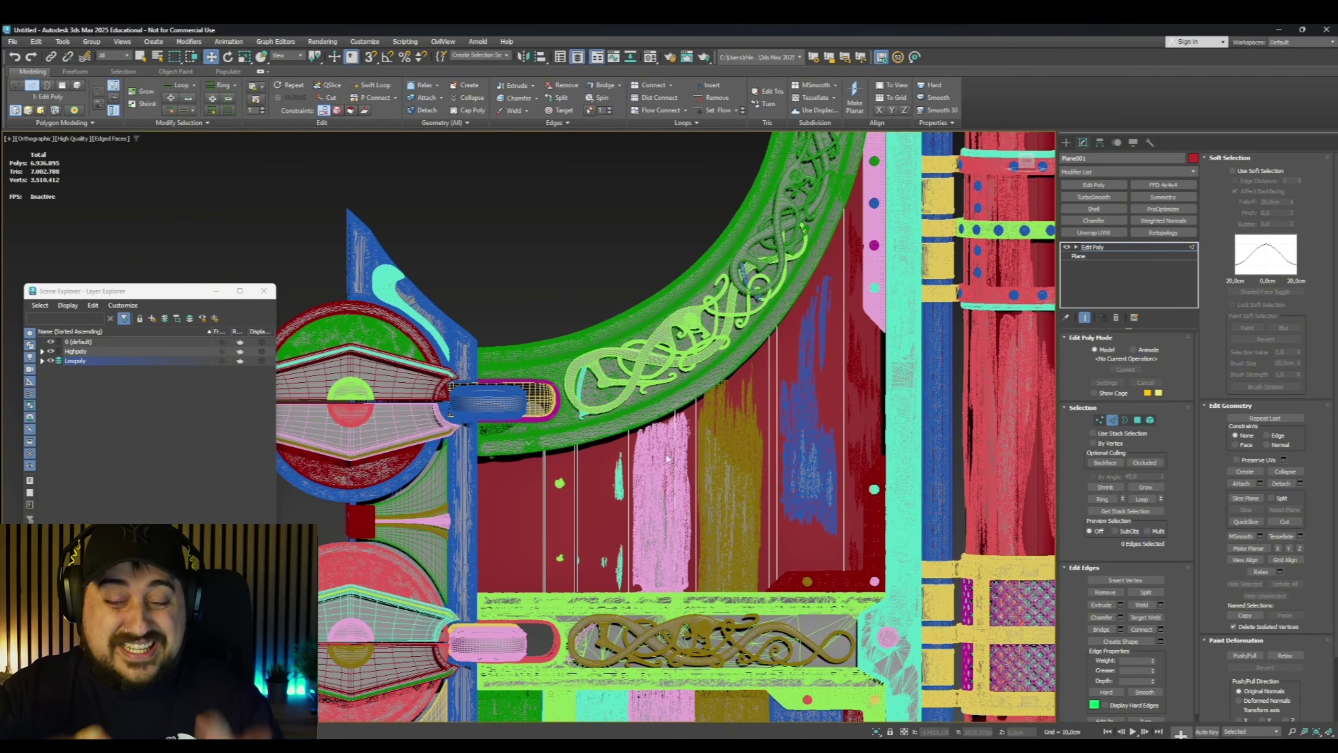
Target weld the surplus upper and lower vertices so a single straight edge follows each plank seam
key(2)
alt+middle_drag(674, 295, 704, 314)
drag(685, 327, 724, 382)
right_click(717, 427)
click(751, 512)
click(706, 540)
key(f)
scroll(735, 163, up, 3)
key(1)
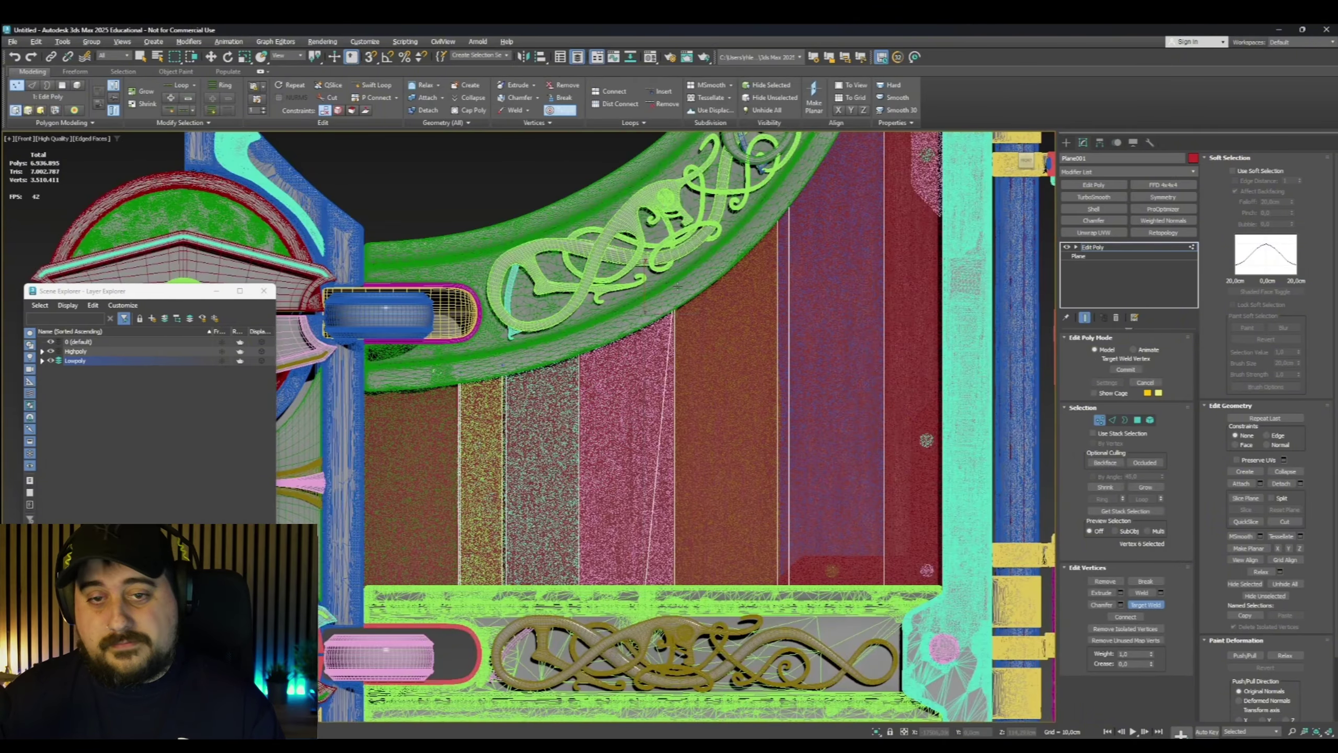
middle_drag(789, 173, 736, 313)
middle_drag(745, 497, 740, 411)
click(756, 648)
click(746, 648)
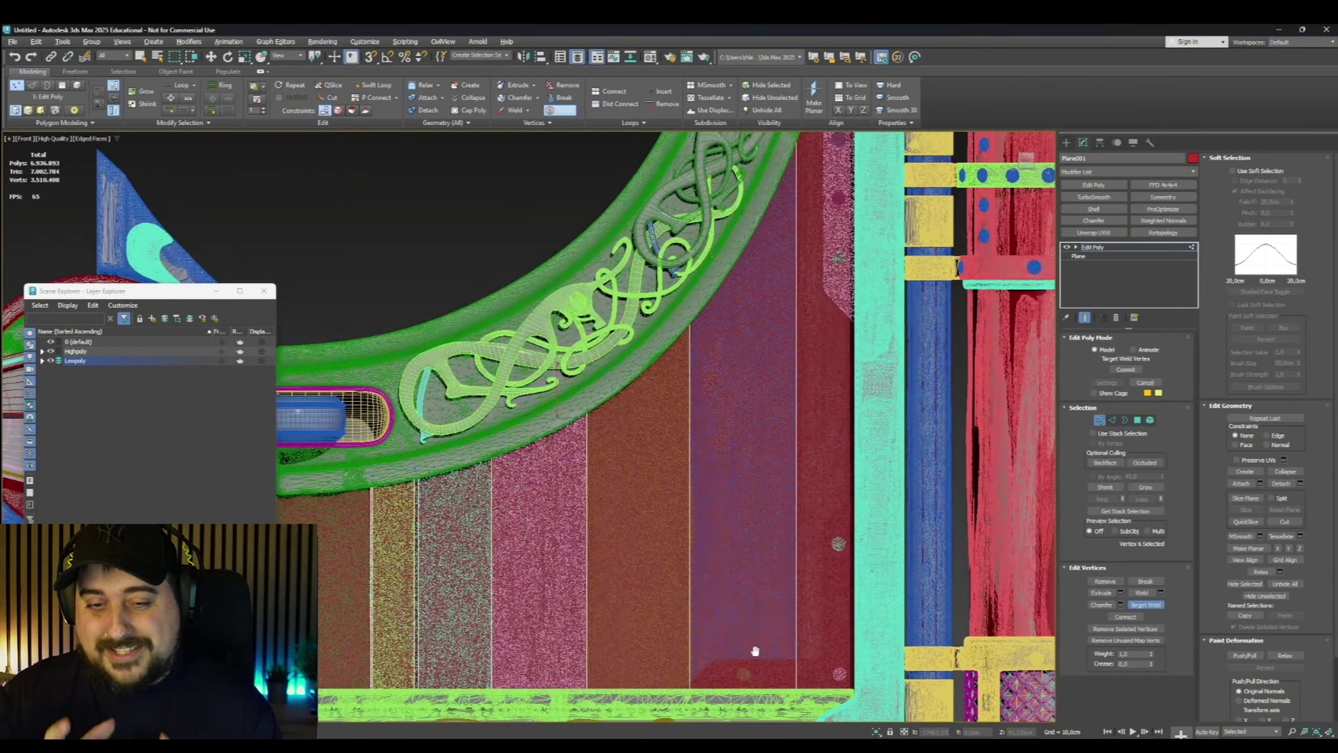
Extrude the four plank-seam edges and push them back to form grooves between the planks
right_click(756, 632)
key(2)
click(618, 478)
ctrl+click(721, 475)
alt+middle_drag(748, 491, 732, 462)
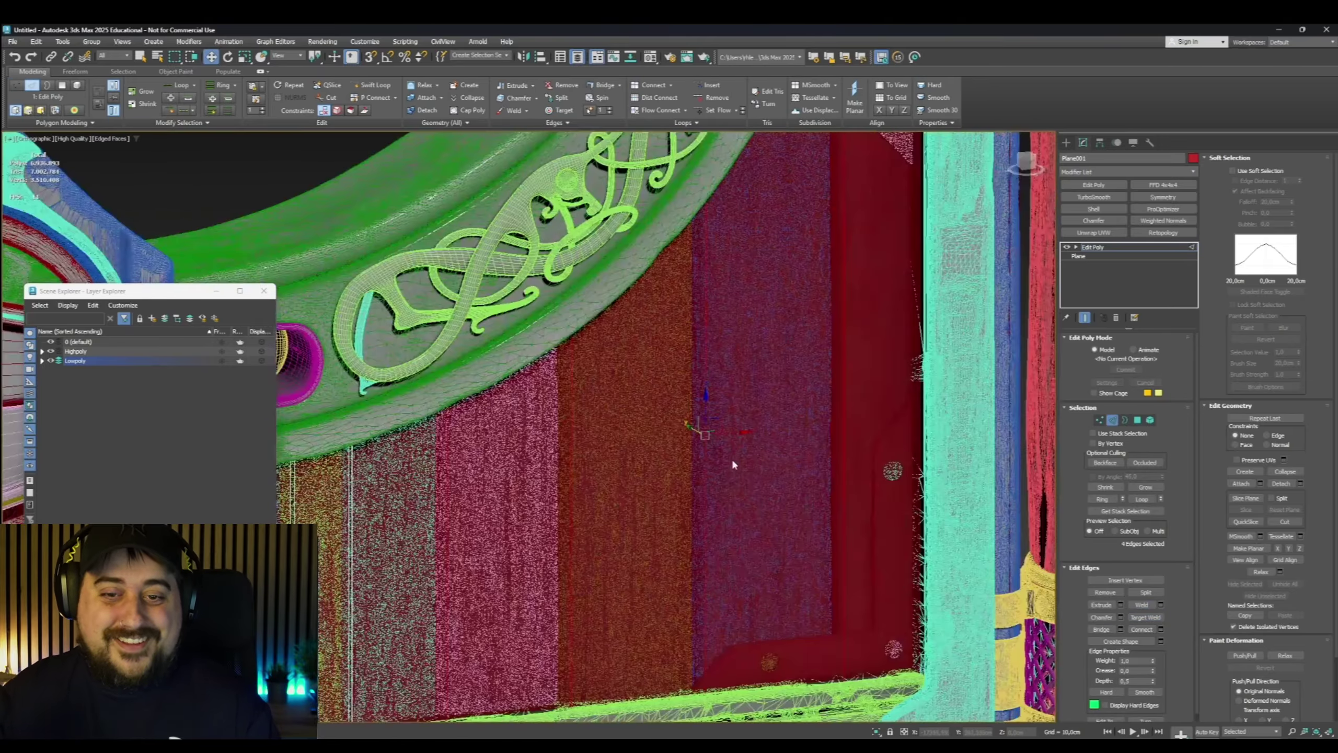
click(1111, 610)
drag(705, 434, 710, 448)
scroll(663, 437, down, 3)
scroll(726, 427, up, 5)
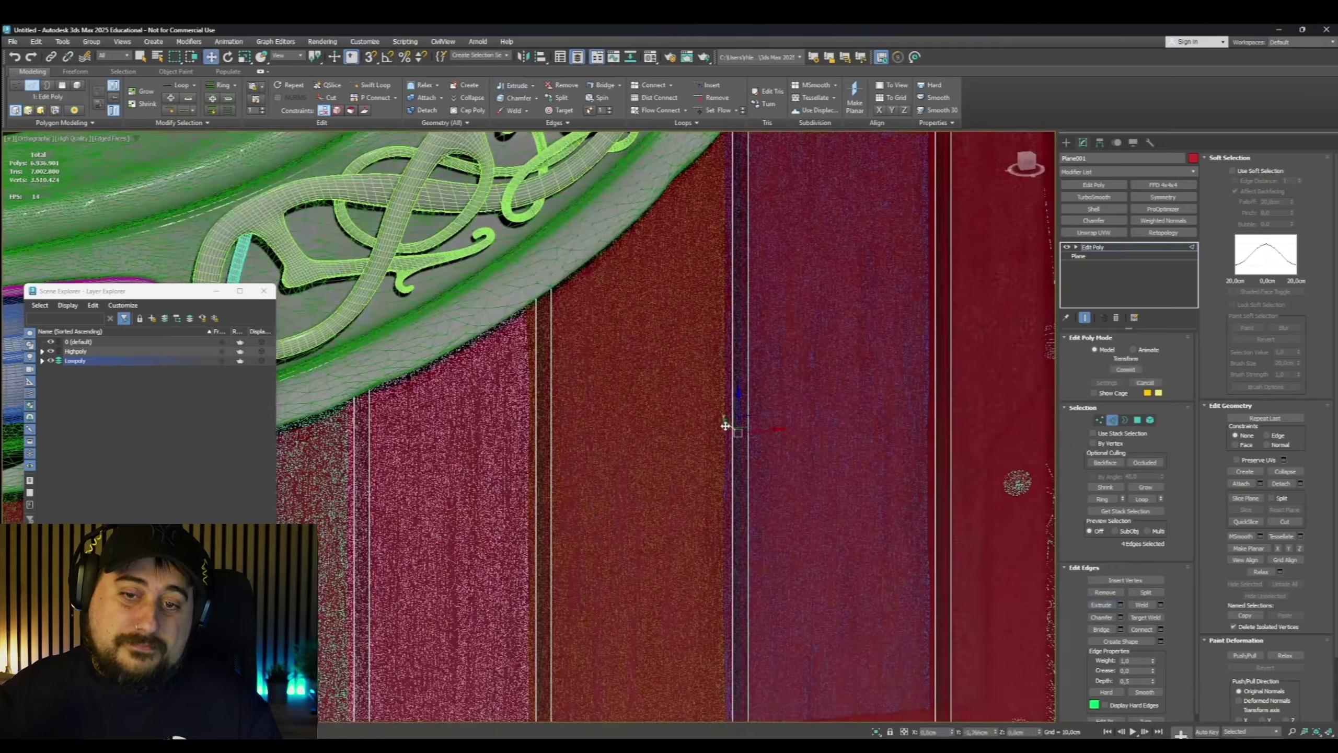
scroll(726, 427, down, 2)
alt+middle_drag(726, 428, 895, 406)
scroll(753, 390, down, 3)
key(f)
key(2)
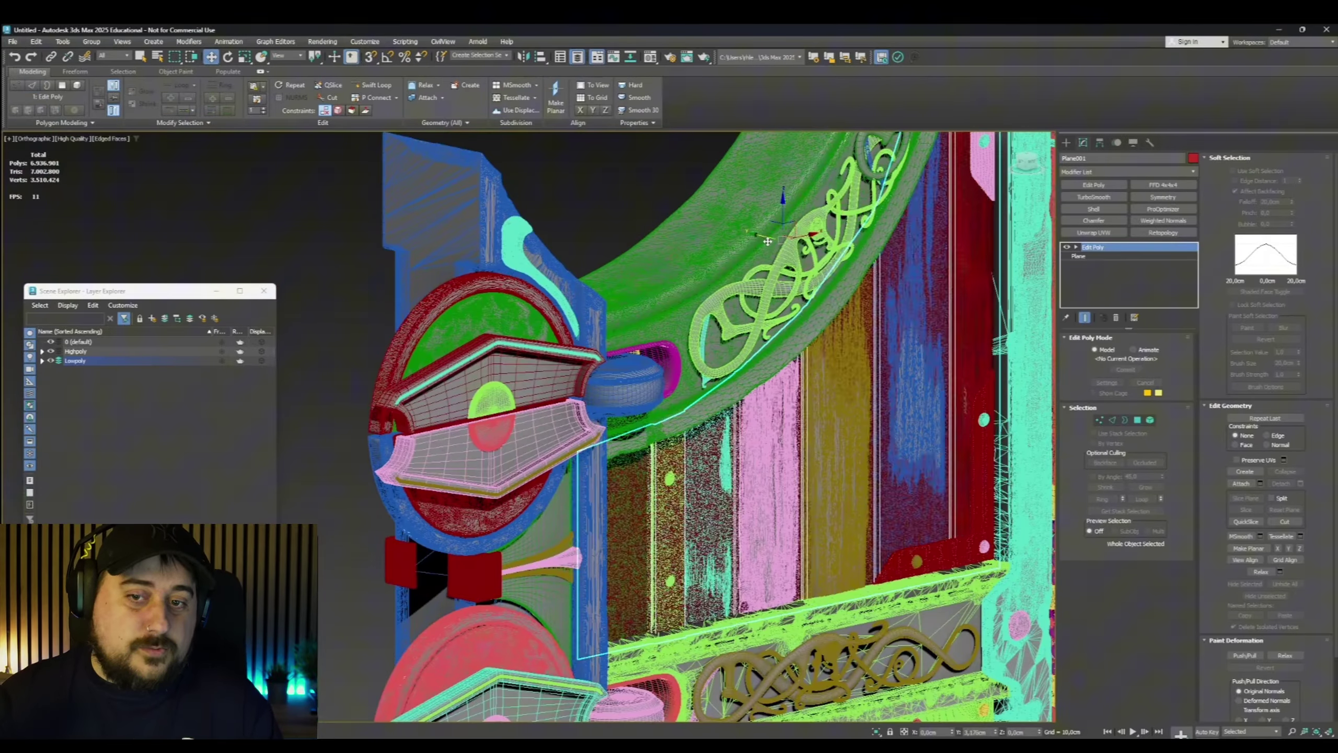
Clone the finished plank panel and move the copy down to the door section below the carved crossbar
scroll(917, 409, up, 6)
scroll(917, 409, down, 7)
scroll(843, 422, up, 2)
key(ctrl+v)
click(638, 431)
scroll(639, 440, down, 2)
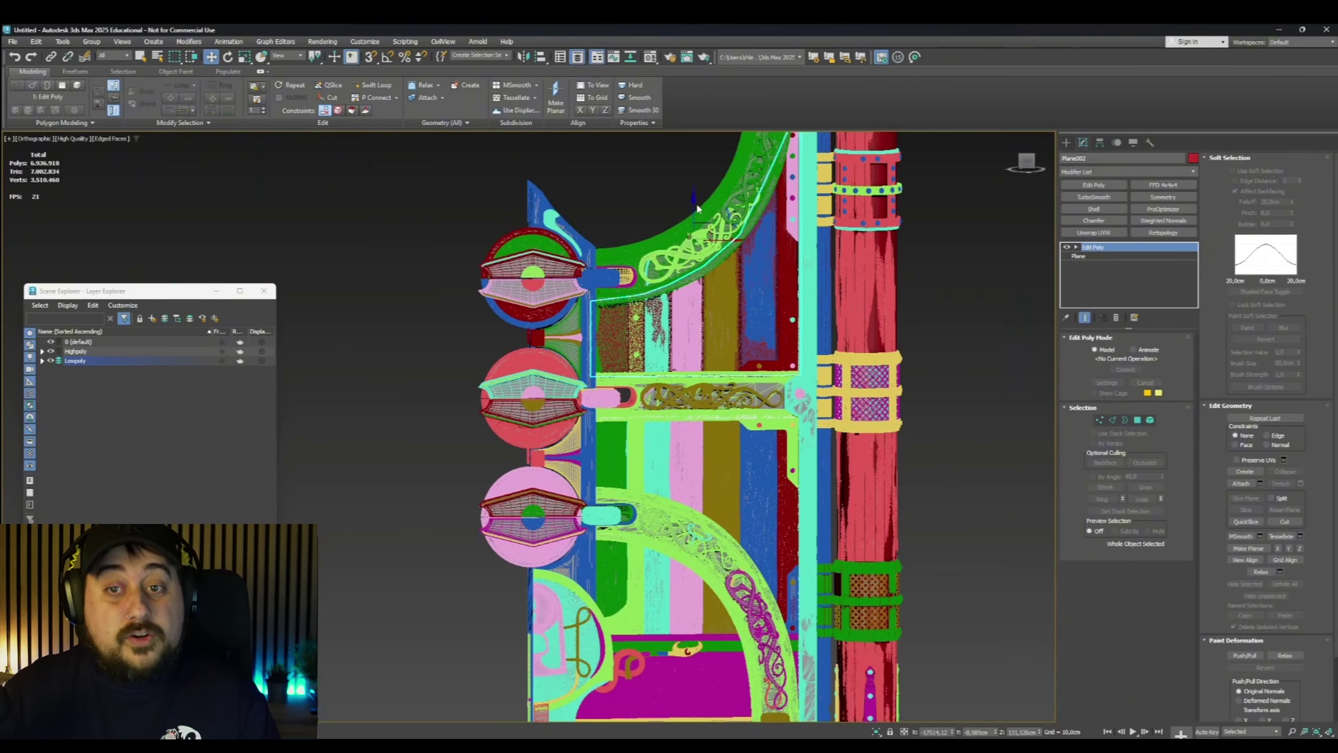
drag(701, 207, 705, 319)
Move the copied panel's lower vertices down to follow the upper rim of the lower arch
key(1)
scroll(643, 463, up, 3)
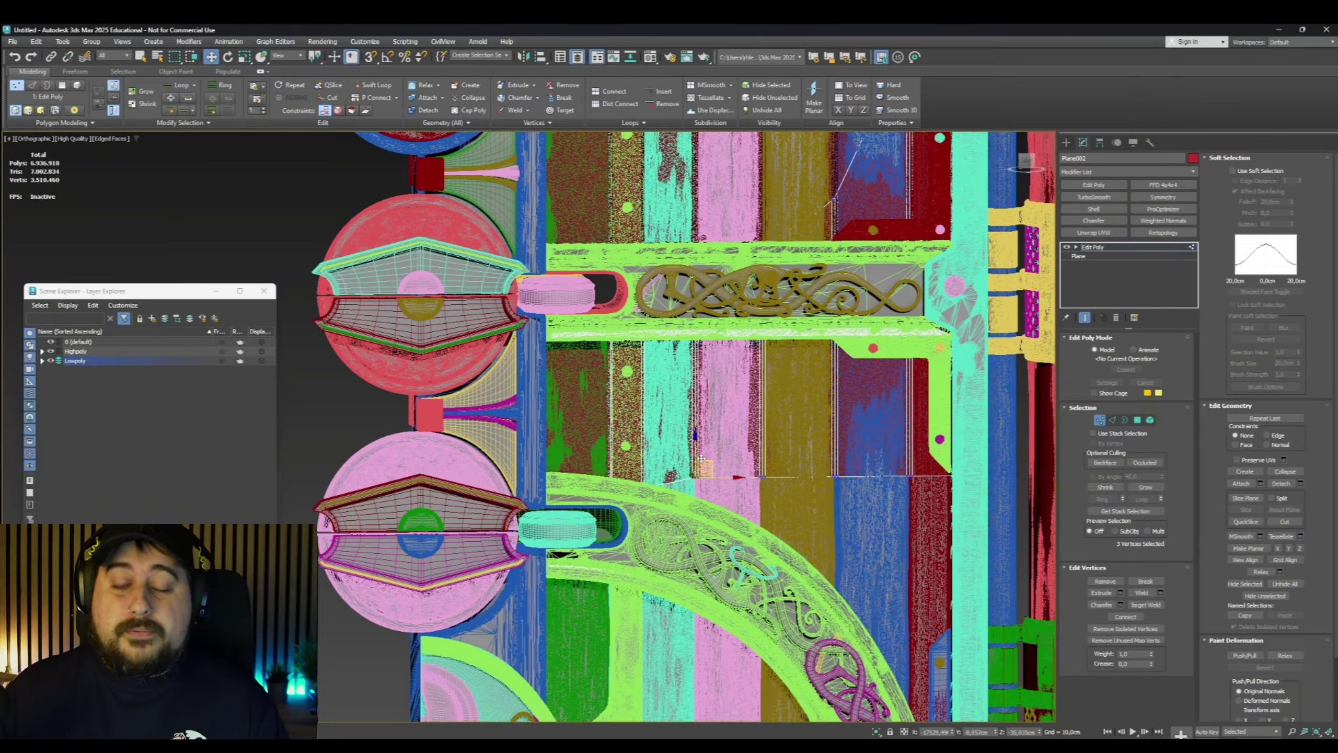
middle_drag(847, 569, 757, 474)
click(859, 384)
drag(859, 364, 860, 611)
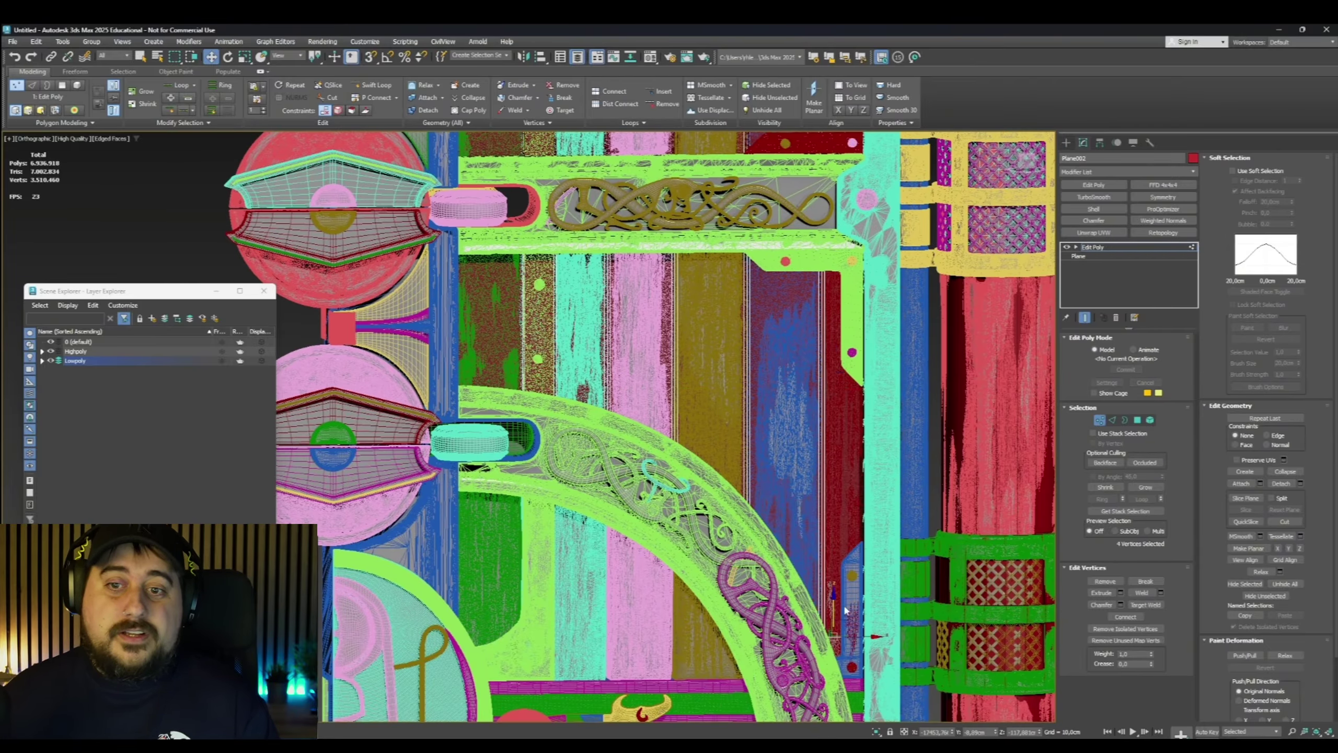
scroll(862, 628, up, 4)
drag(851, 500, 851, 711)
middle_drag(816, 517, 825, 403)
drag(854, 606, 854, 618)
scroll(854, 595, down, 4)
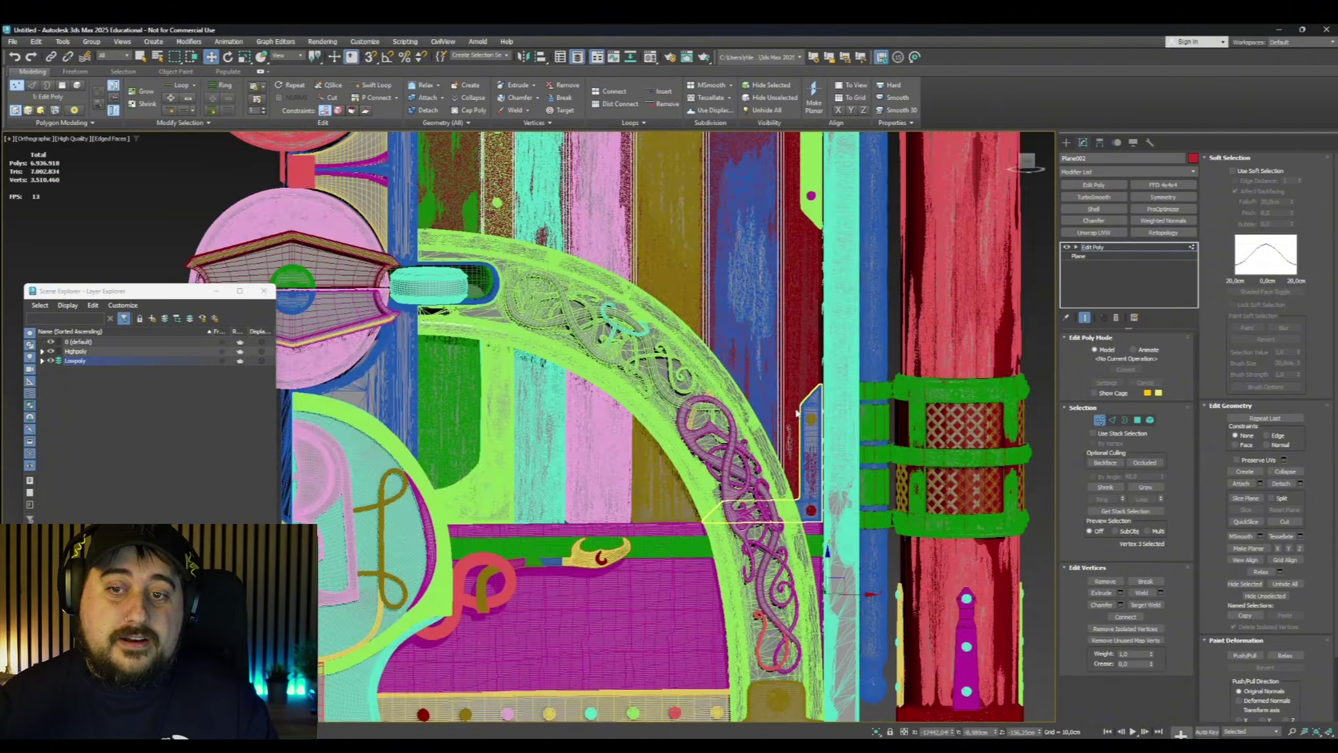
Select the copied panel's upper vertices and flatten them into a straight row by scaling
middle_drag(822, 180, 785, 585)
drag(428, 327, 586, 429)
scroll(627, 422, down, 5)
drag(482, 295, 709, 421)
key(r)
drag(623, 342, 622, 406)
Move the flattened row of upper vertices down to the carved crossbar's lower edge
scroll(621, 380, up, 5)
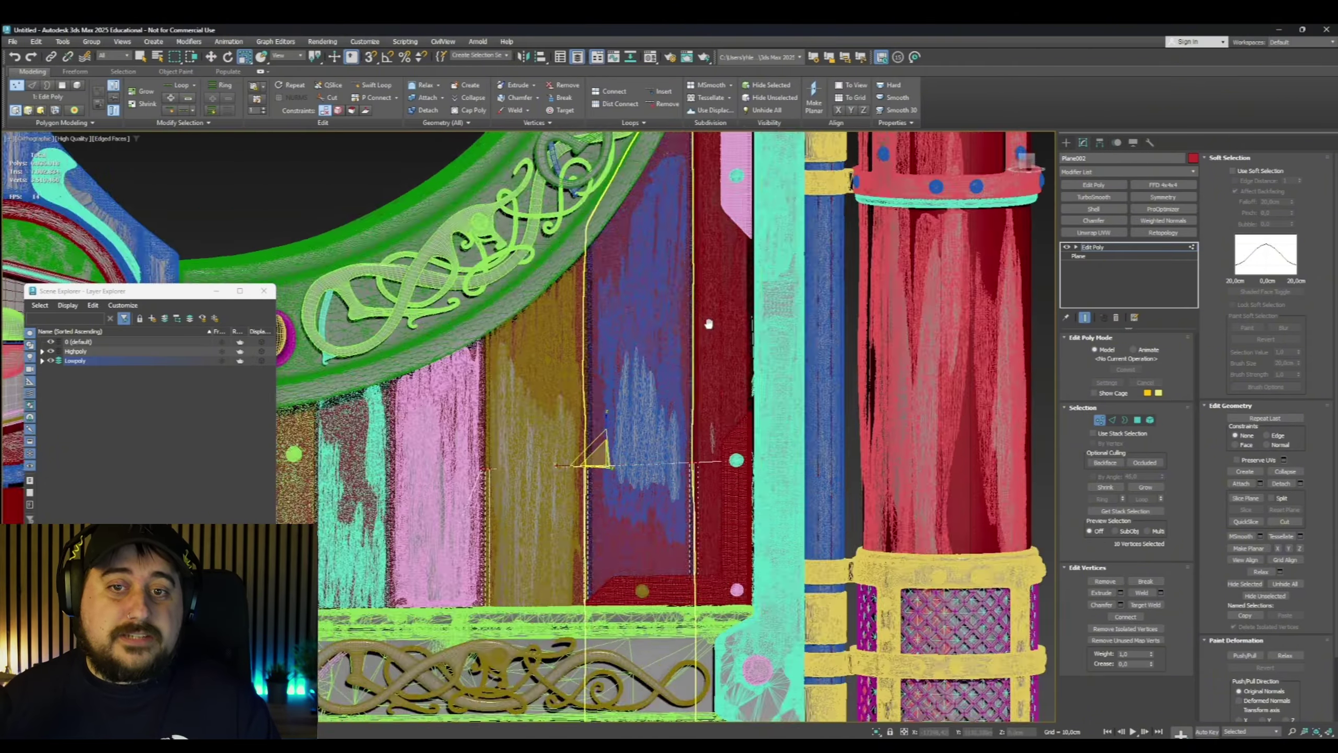
key(w)
middle_drag(595, 448, 741, 264)
drag(741, 258, 741, 526)
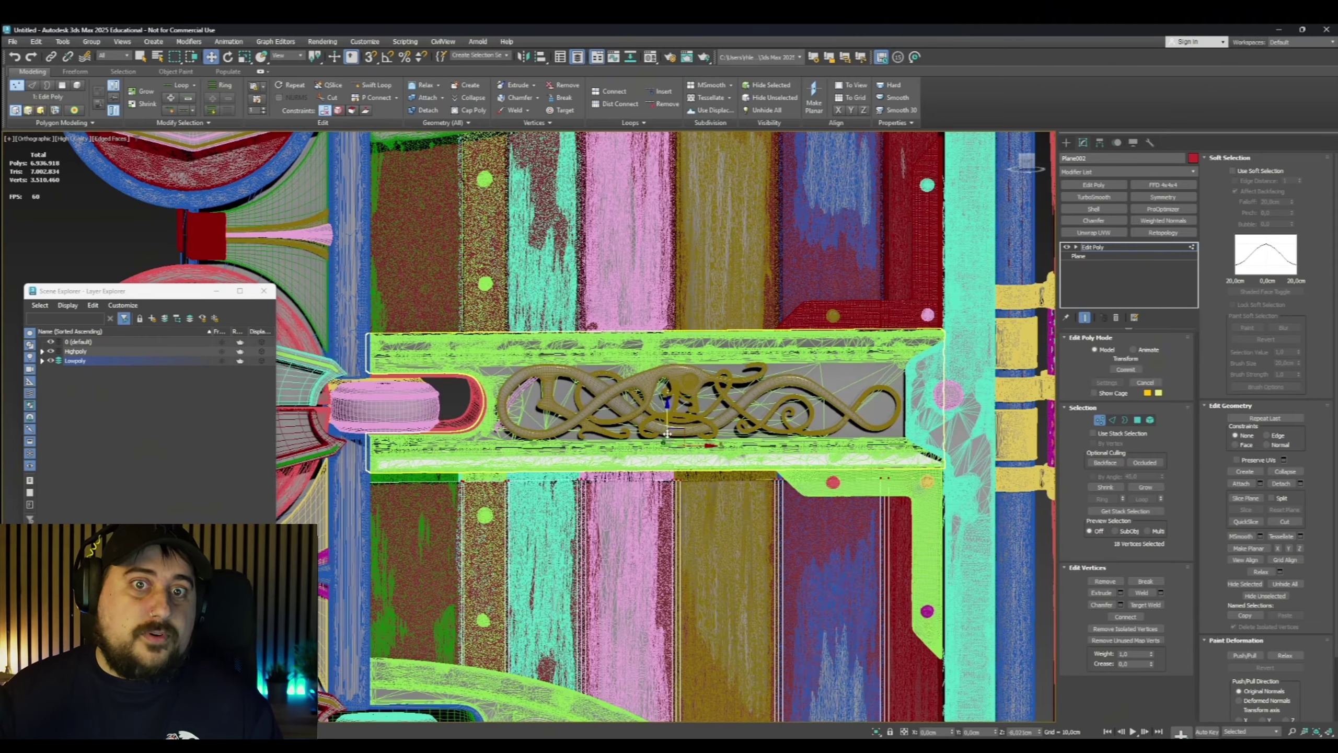
alt+middle_drag(667, 434, 668, 357)
drag(675, 378, 675, 365)
Clone the second plank panel and move the copy down behind the lower arch
scroll(674, 369, down, 5)
alt+middle_drag(675, 369, 669, 423)
key(1)
key(ctrl+v)
click(660, 456)
drag(659, 258, 660, 376)
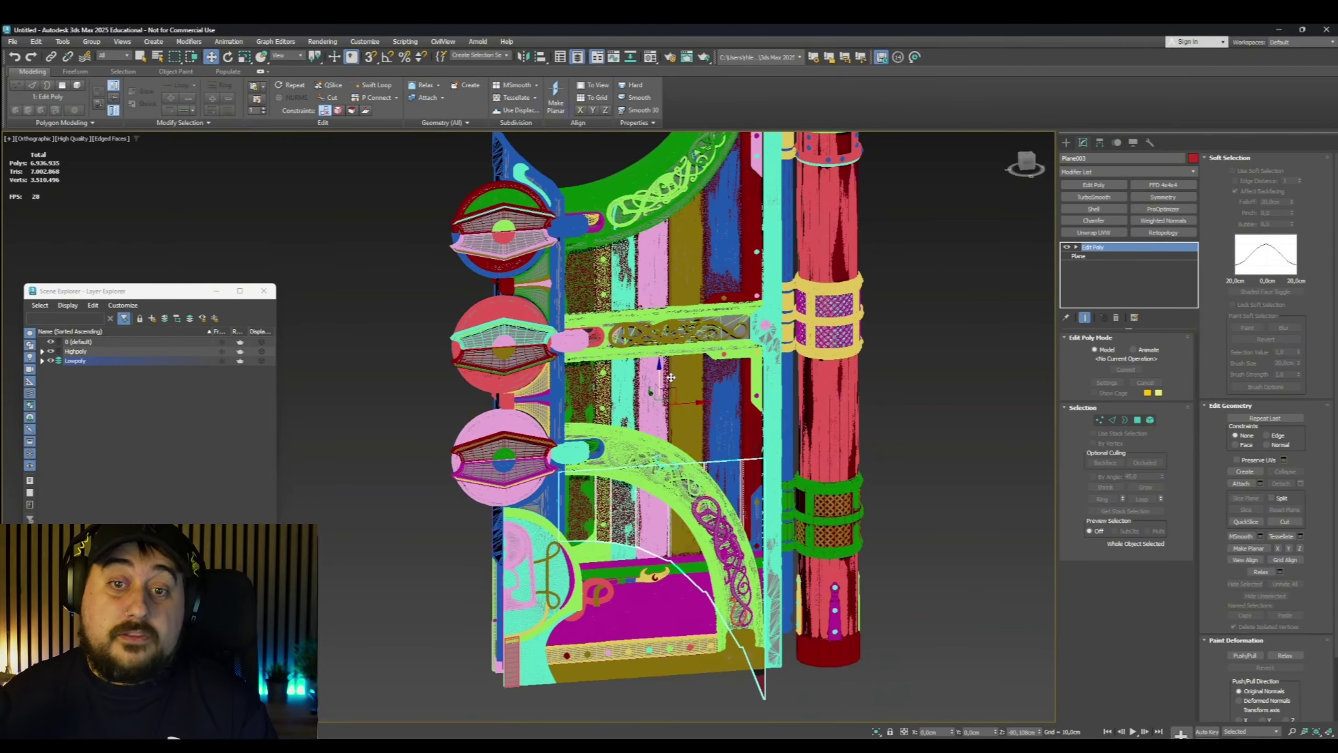
Flatten the third panel's lower vertices into a straight row and align them with the green horizontal rail
scroll(621, 643, up, 5)
click(1026, 160)
key(1)
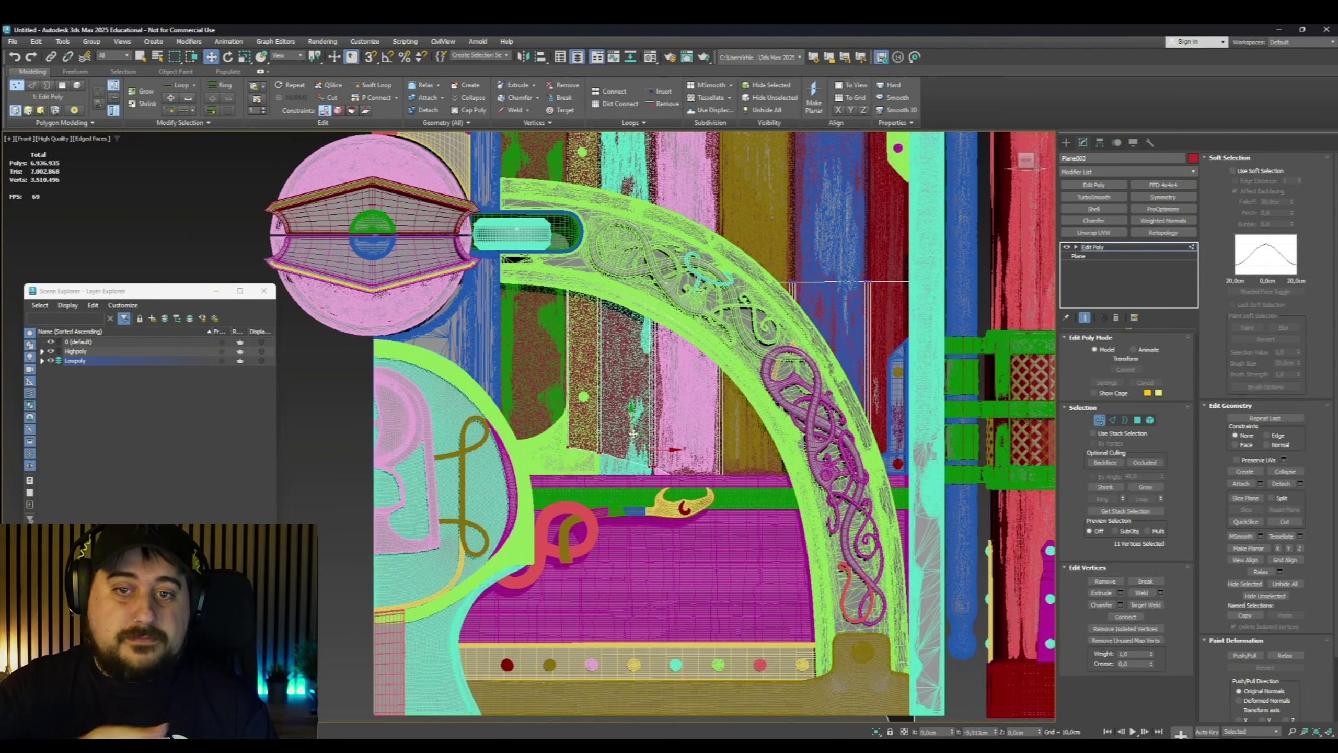
key(r)
middle_drag(751, 507, 717, 494)
key(w)
drag(707, 420, 707, 420)
Delete the third panel's unneeded polygons between the lower arch and the frame post
key(4)
drag(890, 390, 753, 427)
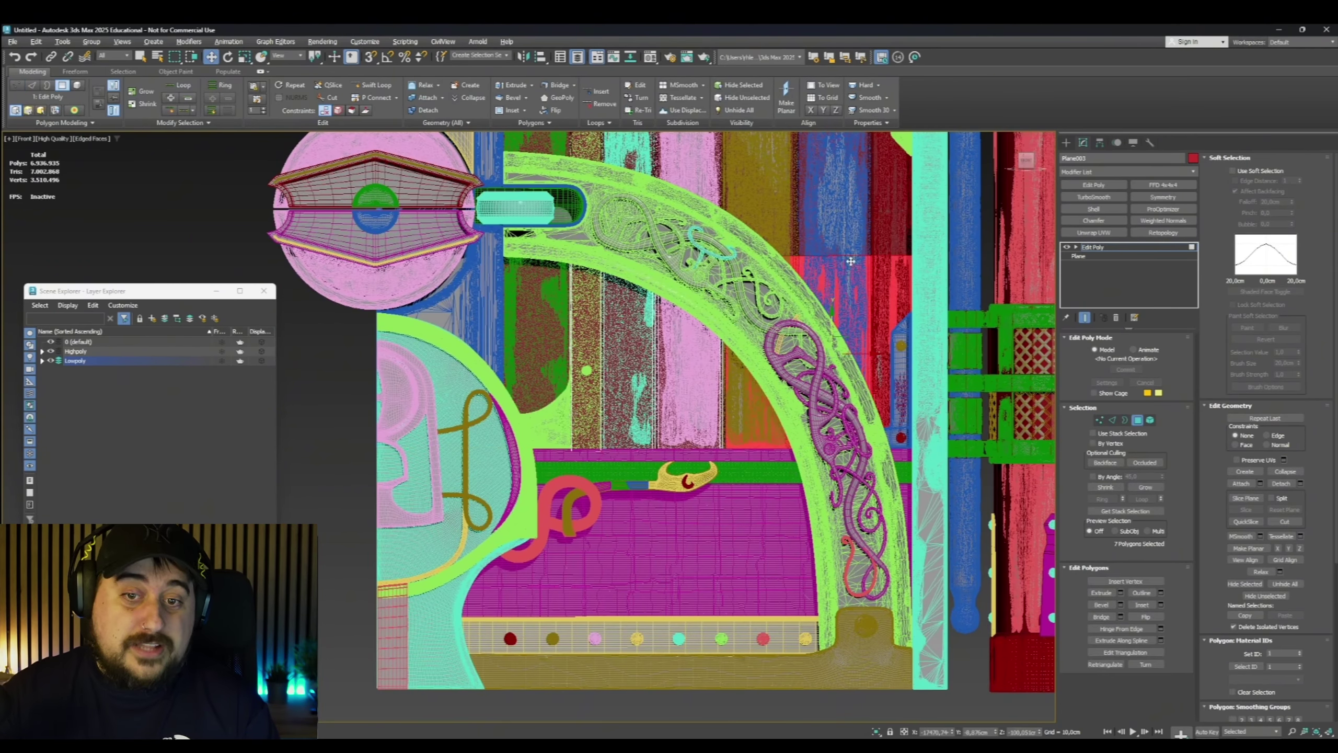
alt+click(748, 433)
key(Delete)
key(1)
alt+middle_drag(709, 383, 716, 383)
click(670, 728)
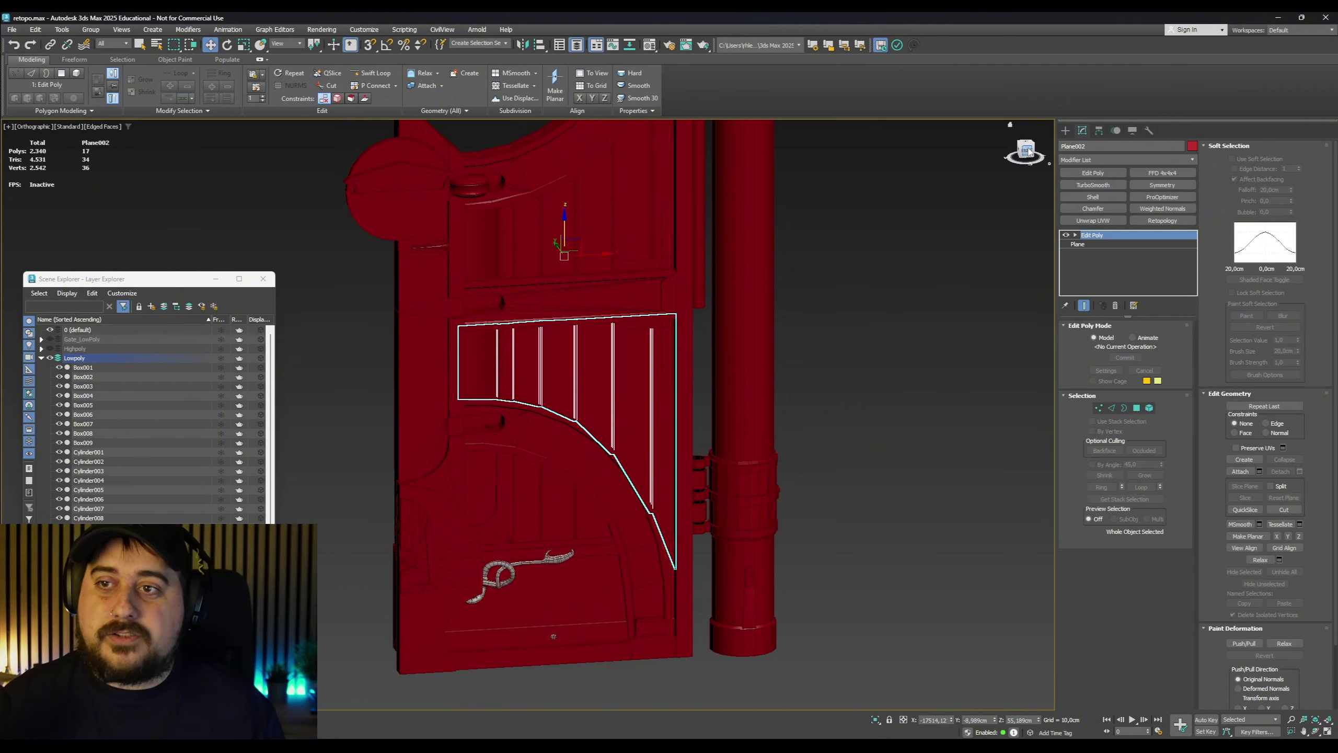
Select the third panel's upper vertices near the frame post and lower them along the carved crossbar's lower edge
click(1029, 151)
scroll(589, 343, up, 2)
click(1100, 408)
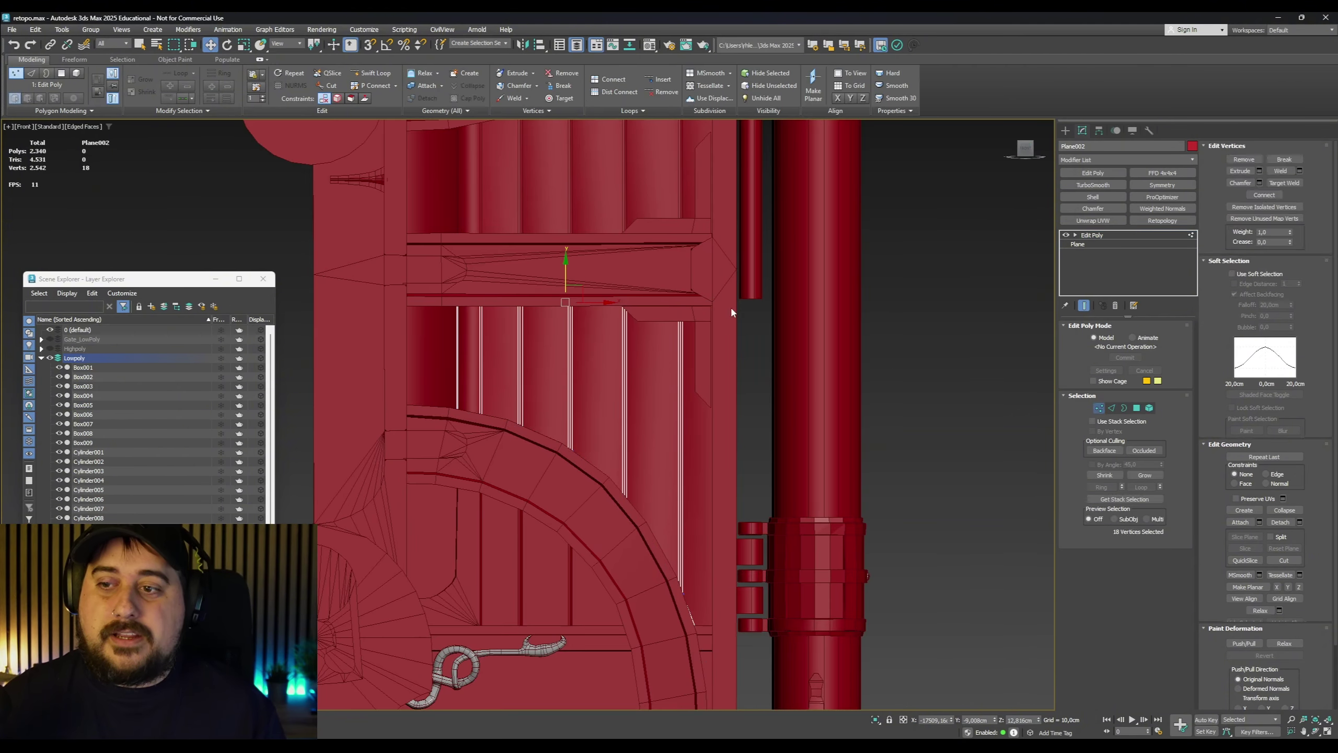
scroll(731, 312, up, 2)
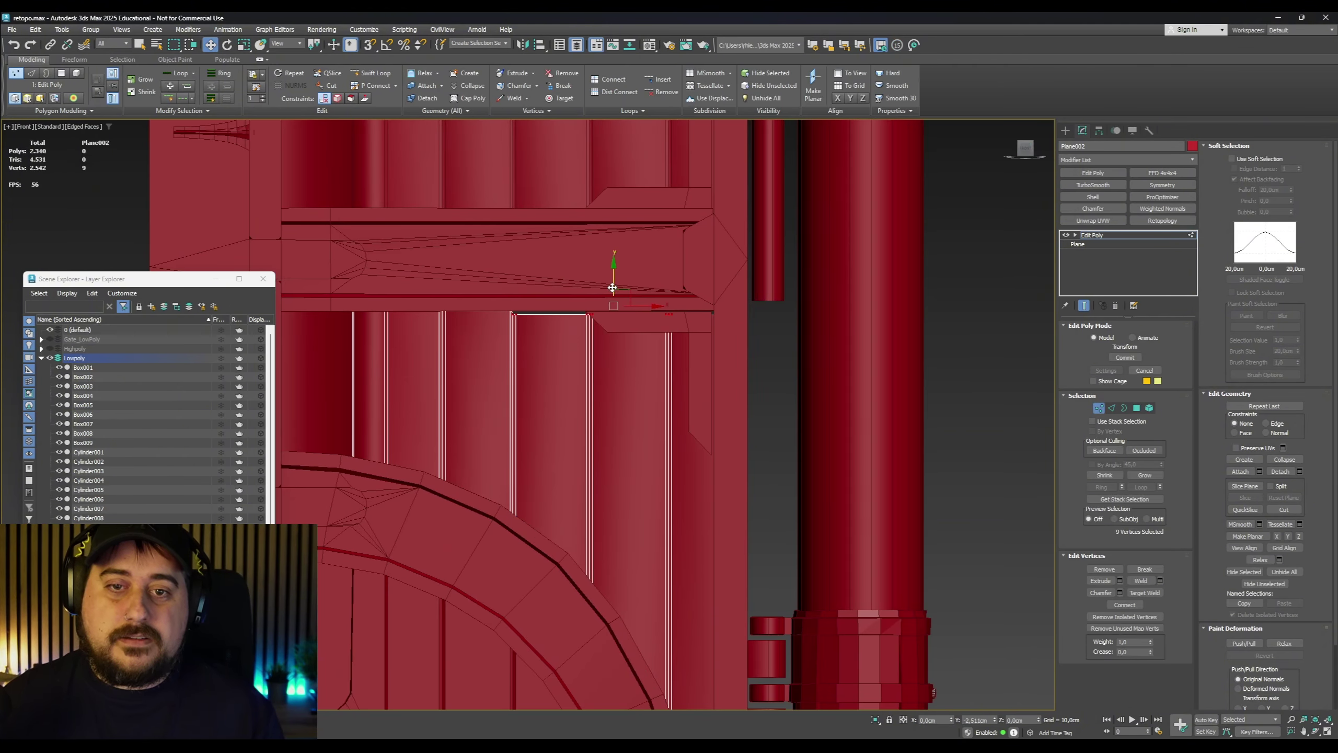
scroll(594, 317, up, 2)
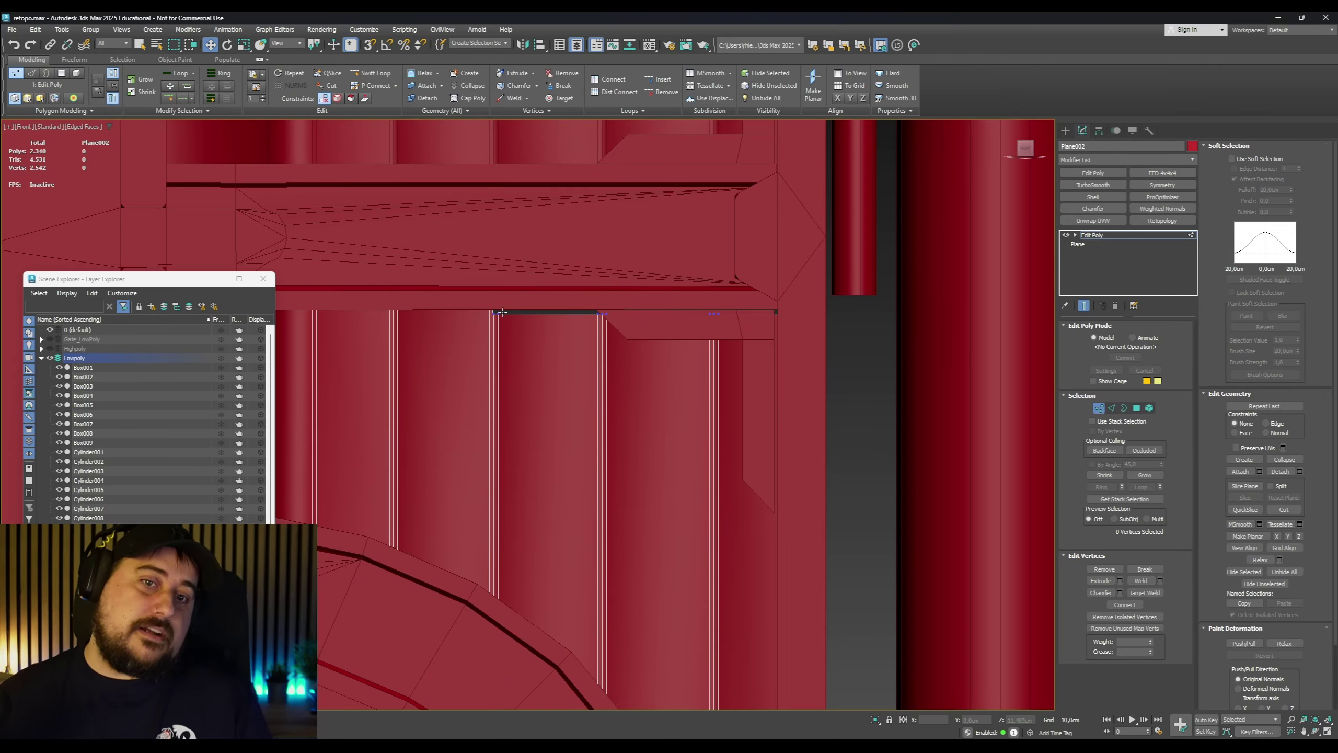
scroll(619, 326, down, 4)
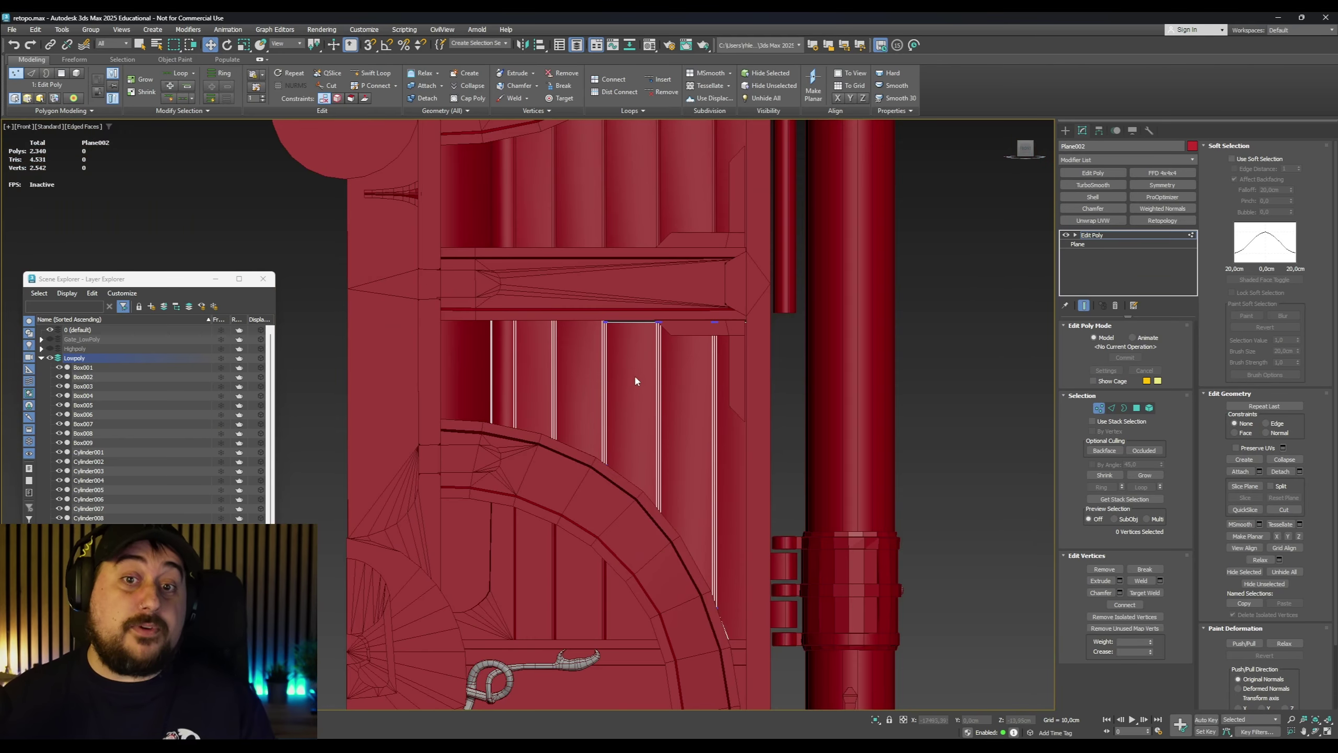
alt+middle_drag(634, 374, 651, 386)
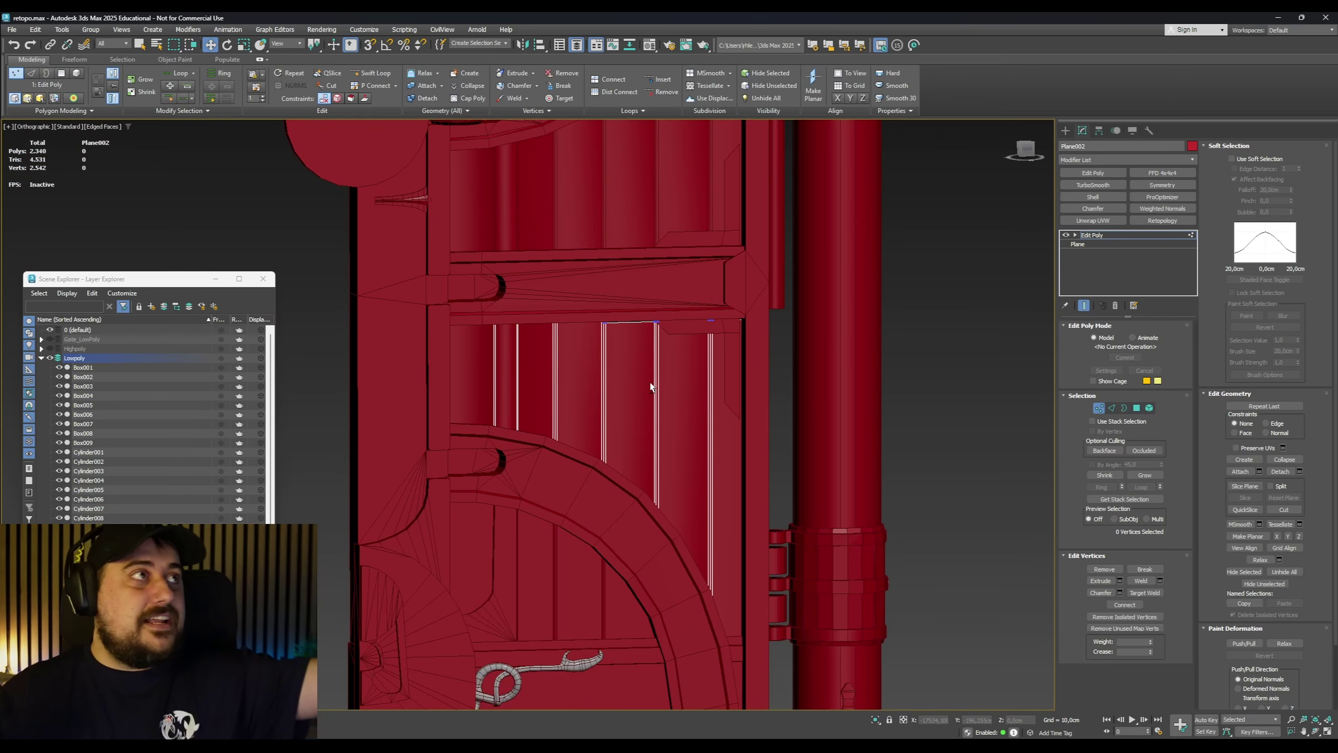
scroll(651, 386, down, 3)
scroll(619, 354, up, 3)
scroll(619, 333, down, 2)
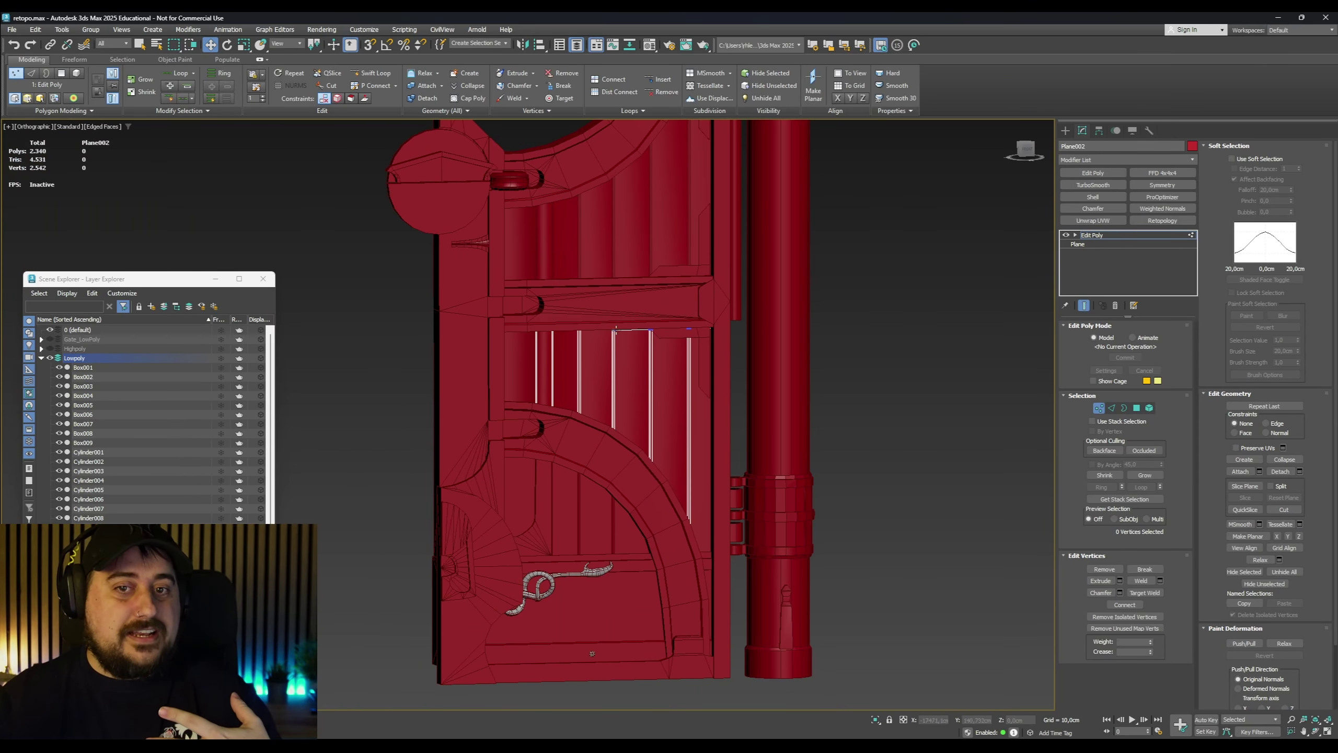
Undo the last two changes and raise the panel's upper vertices behind the carved crossbar, finishing the vertex edit
key(ctrl+z)
key(ctrl+z)
scroll(617, 299, up, 6)
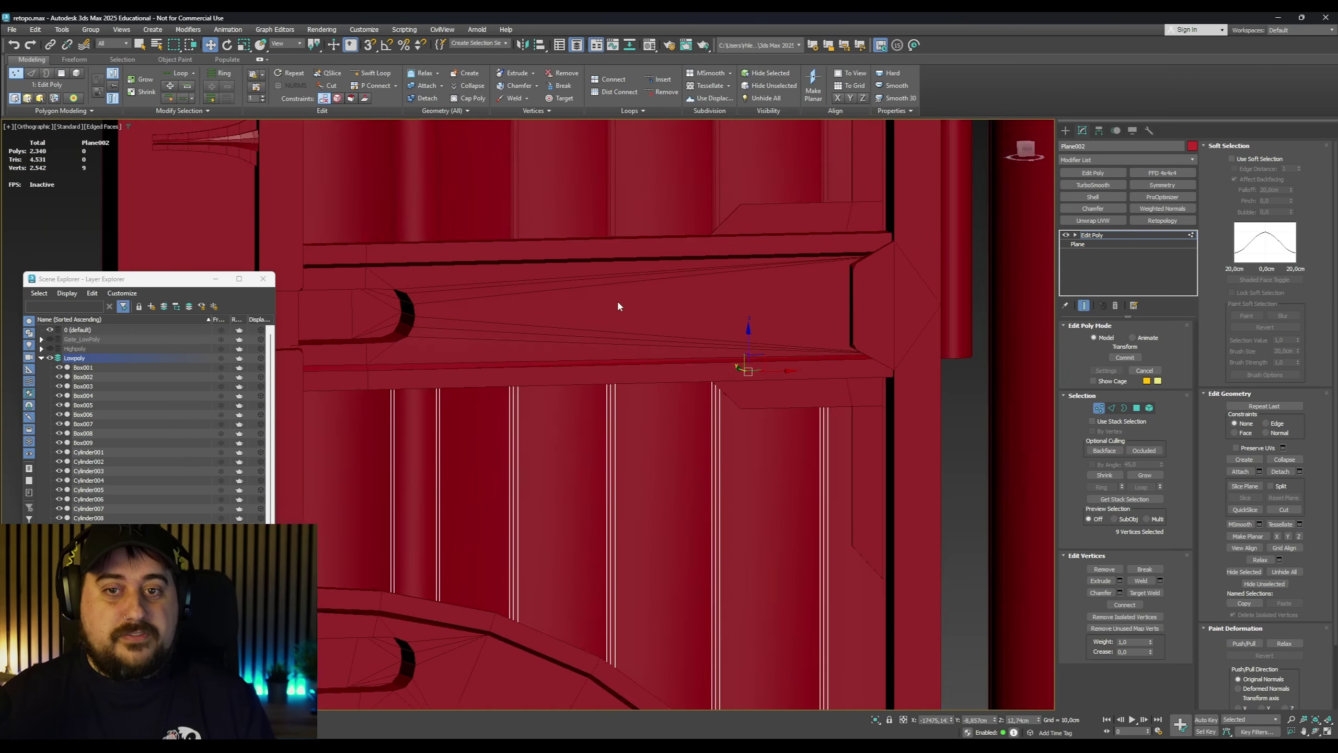
alt+middle_drag(617, 299, 722, 383)
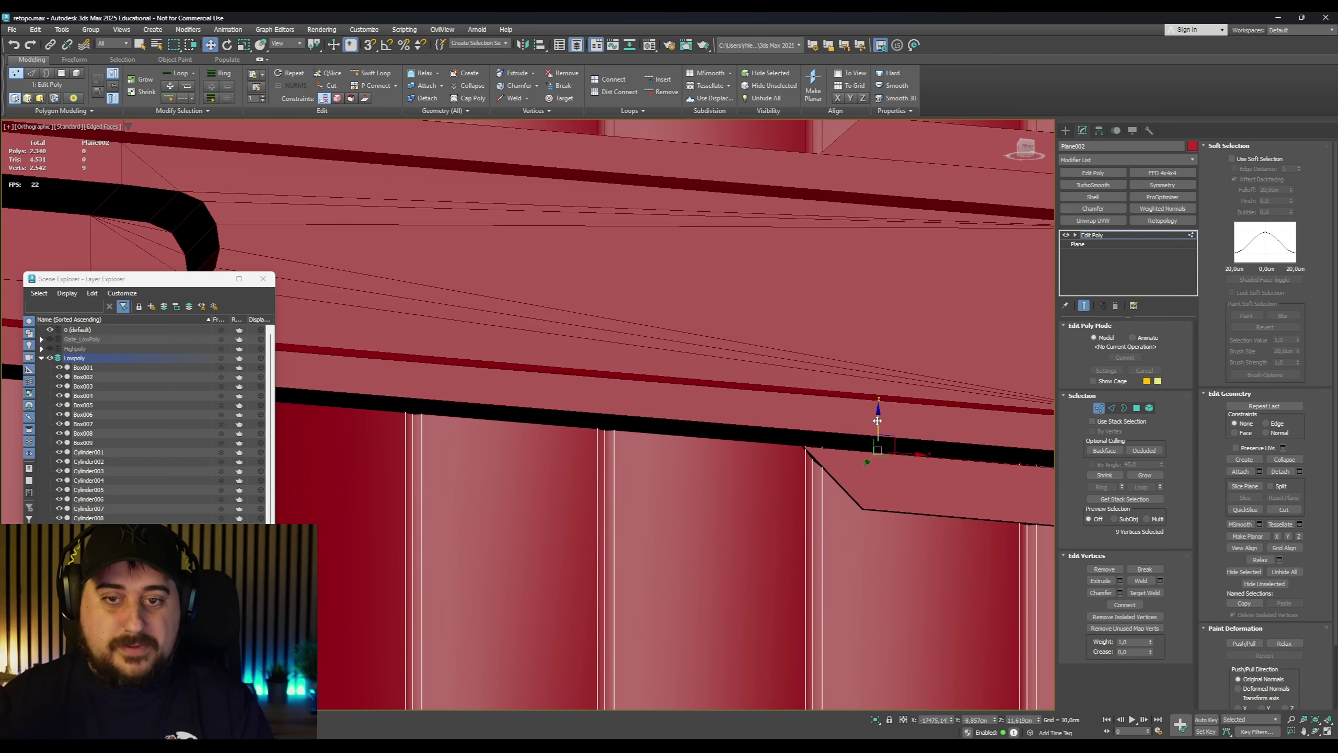
scroll(878, 417, down, 6)
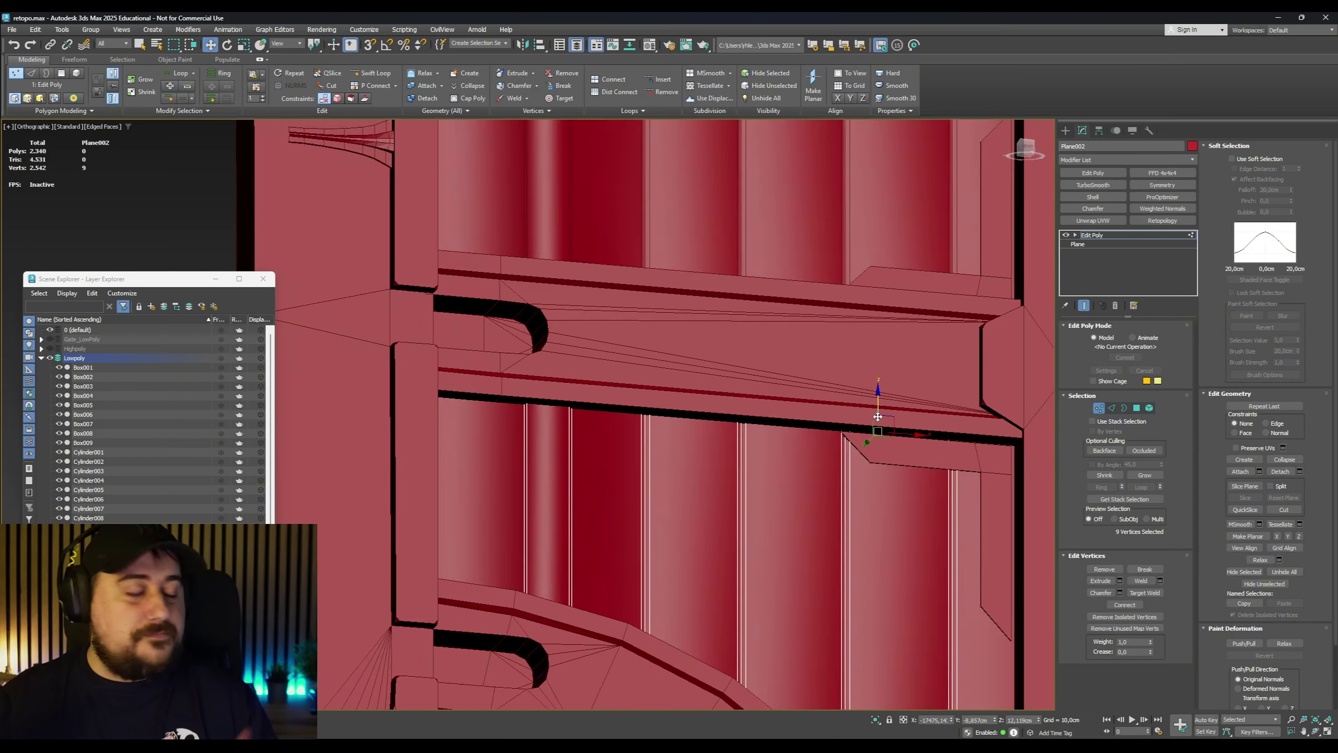
alt+middle_drag(878, 417, 829, 458)
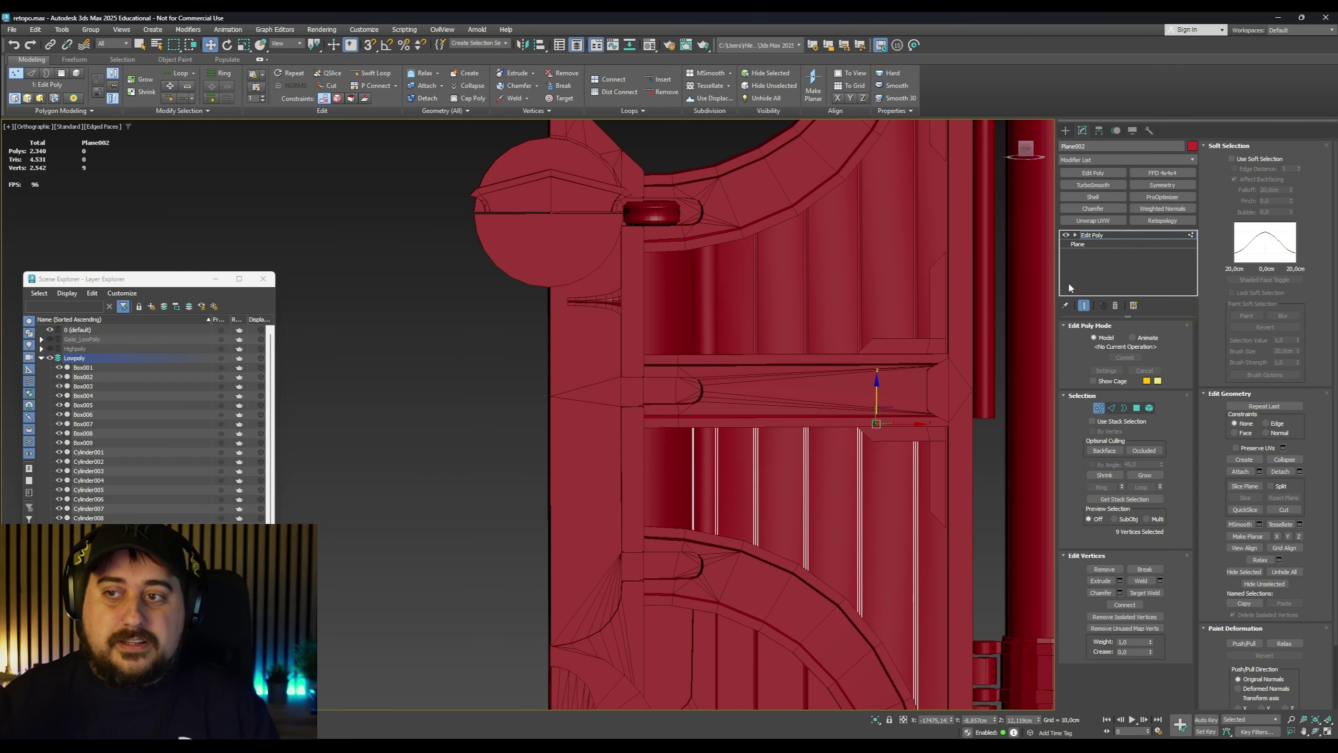
click(1101, 235)
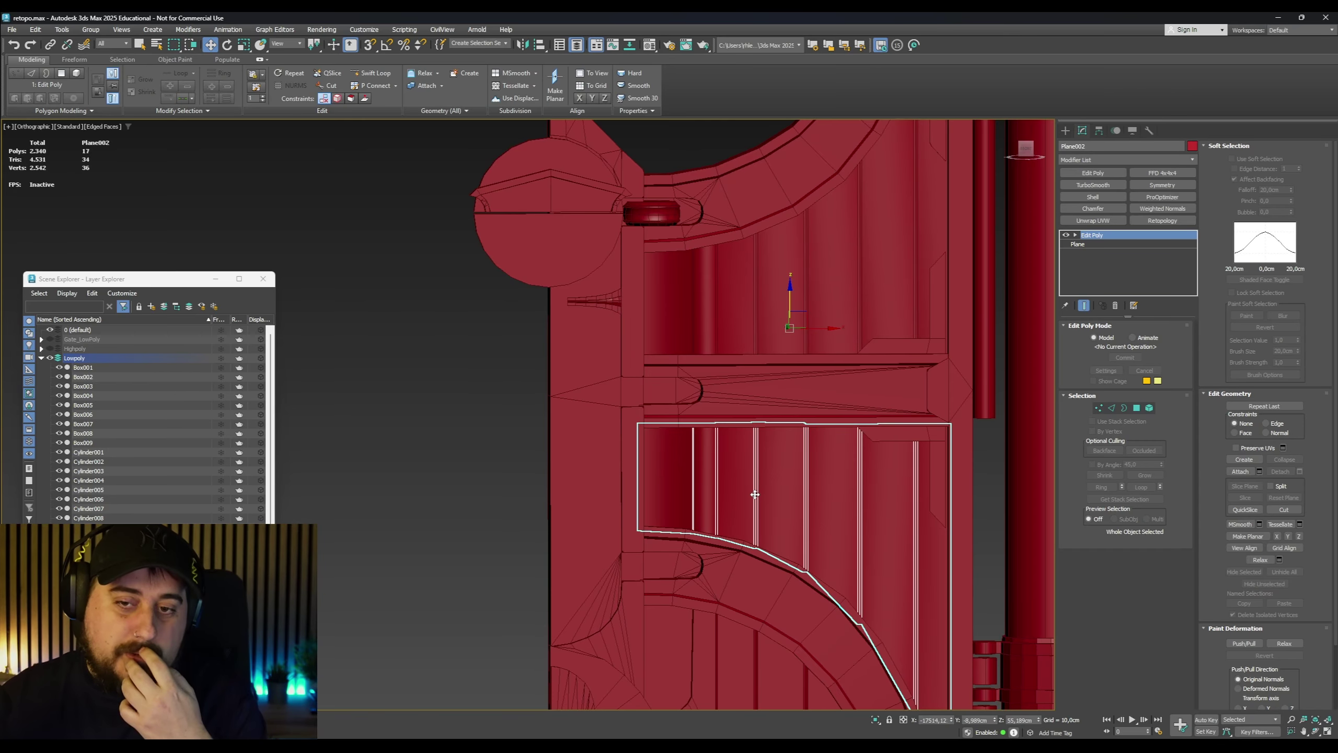
Examine how the plank panels and the lower arch fit together across the door
scroll(755, 494, down, 4)
middle_drag(755, 495, 673, 415)
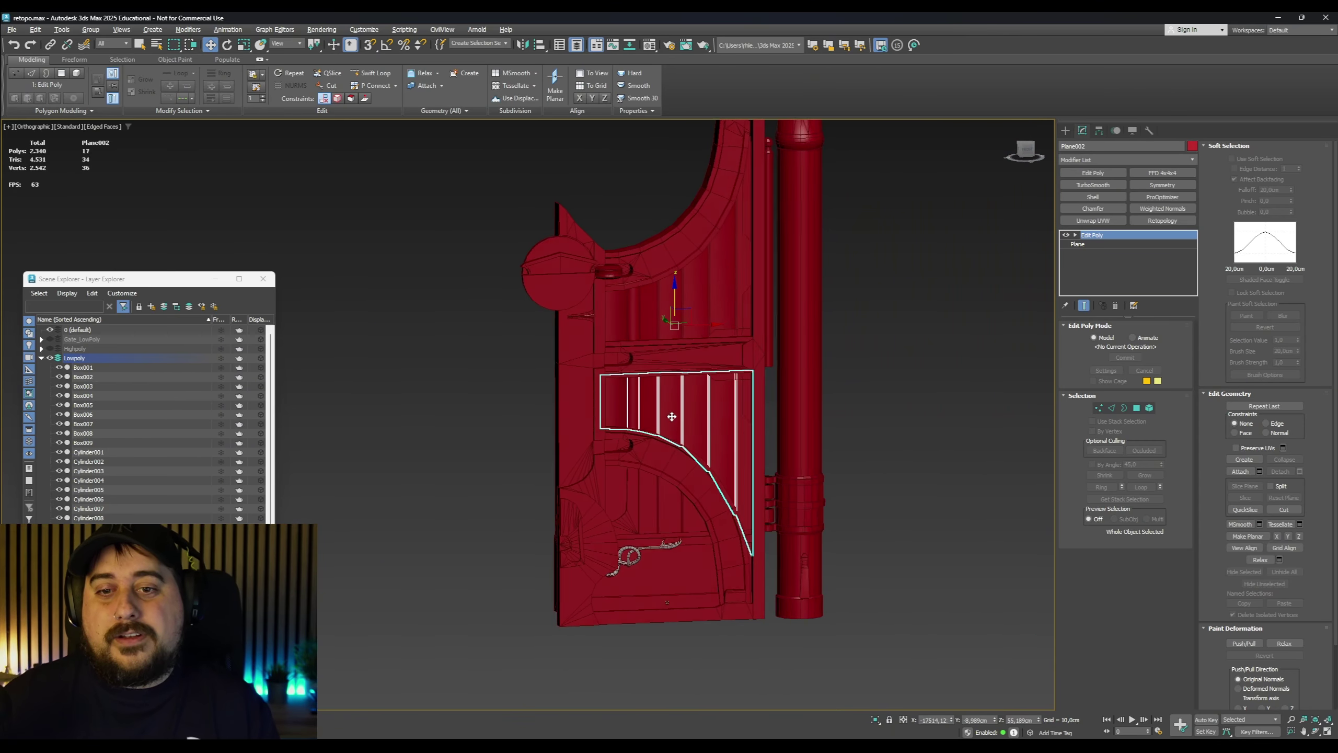
scroll(685, 455, up, 2)
scroll(686, 454, up, 2)
scroll(685, 454, down, 2)
click(686, 454)
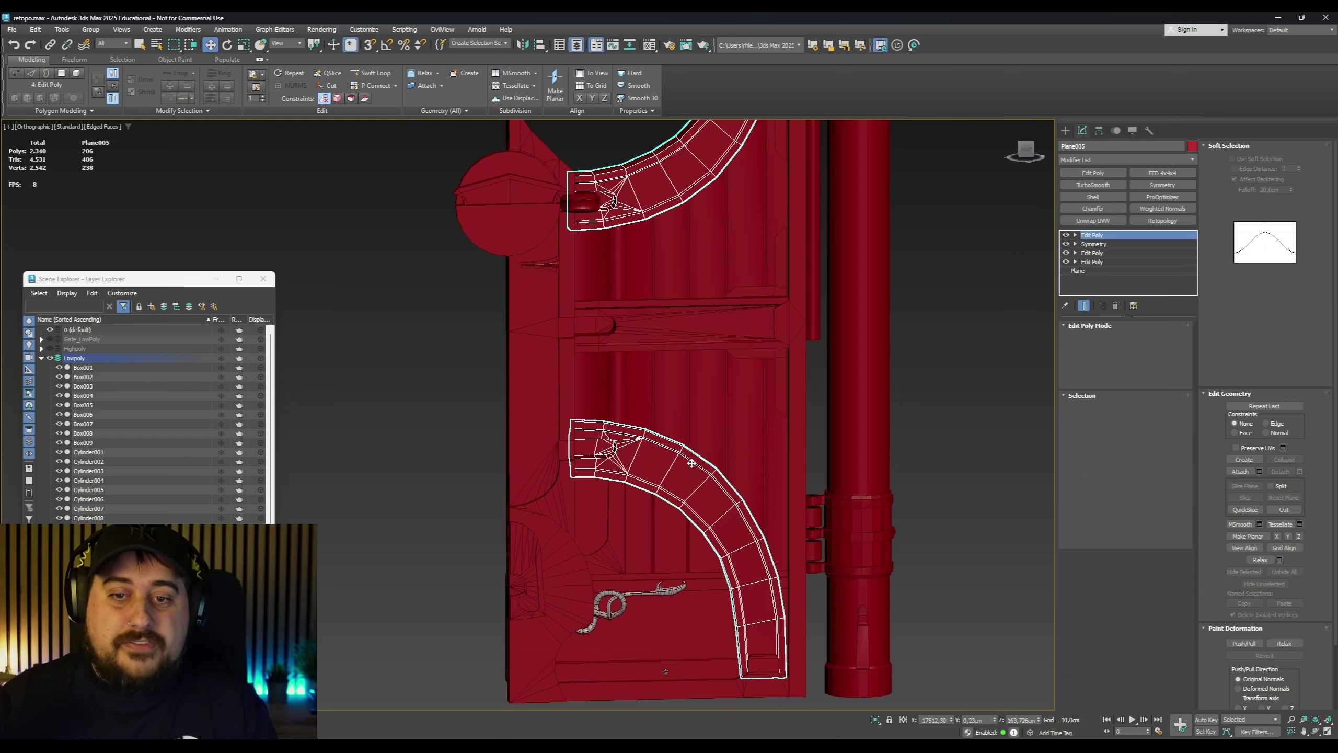
click(659, 526)
click(705, 377)
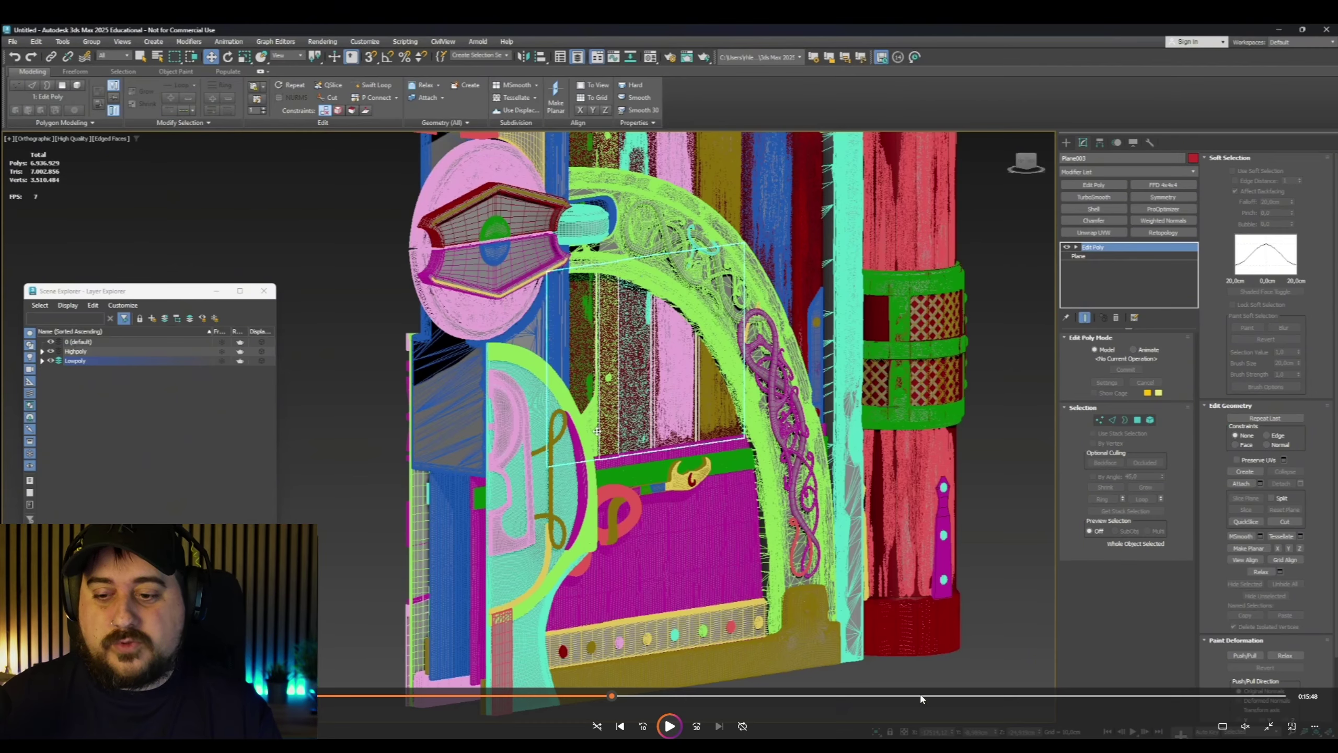
Switch to the video player, play the recorded retopology session and skip ahead through it
click(667, 727)
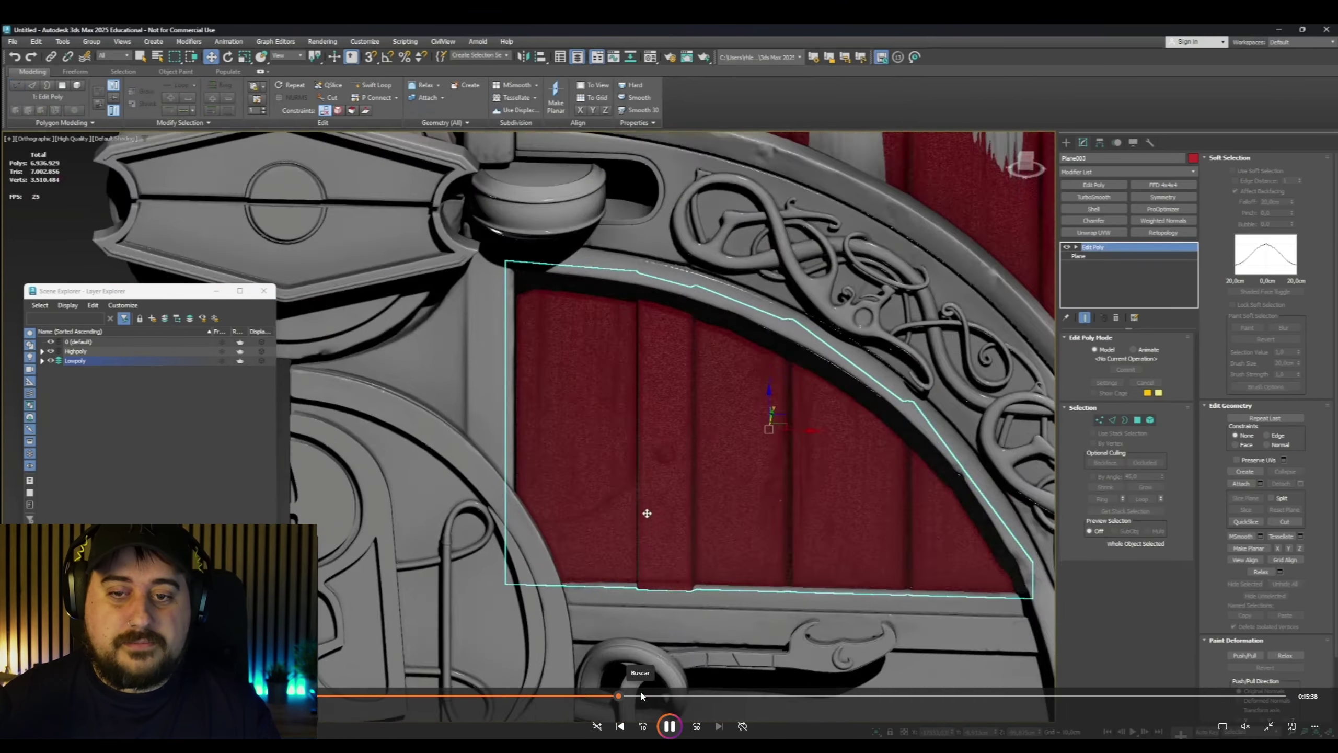
click(645, 696)
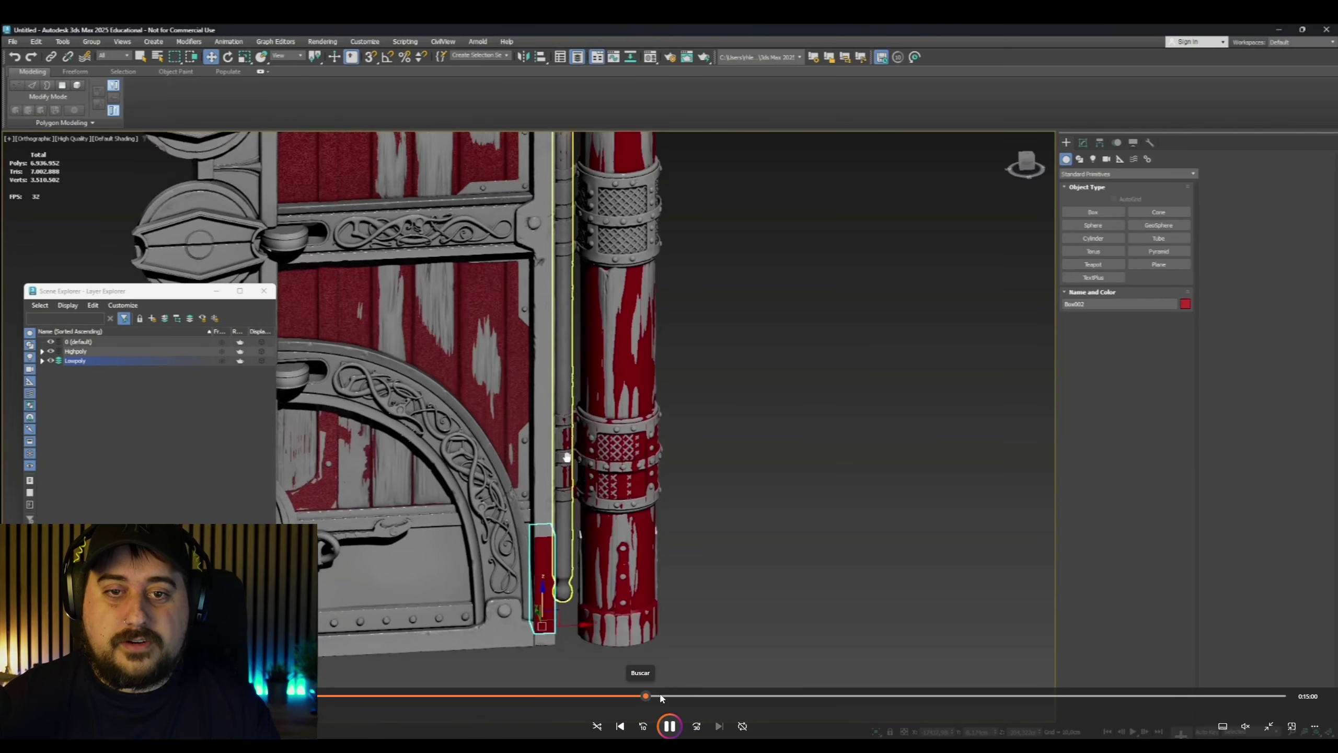
click(647, 695)
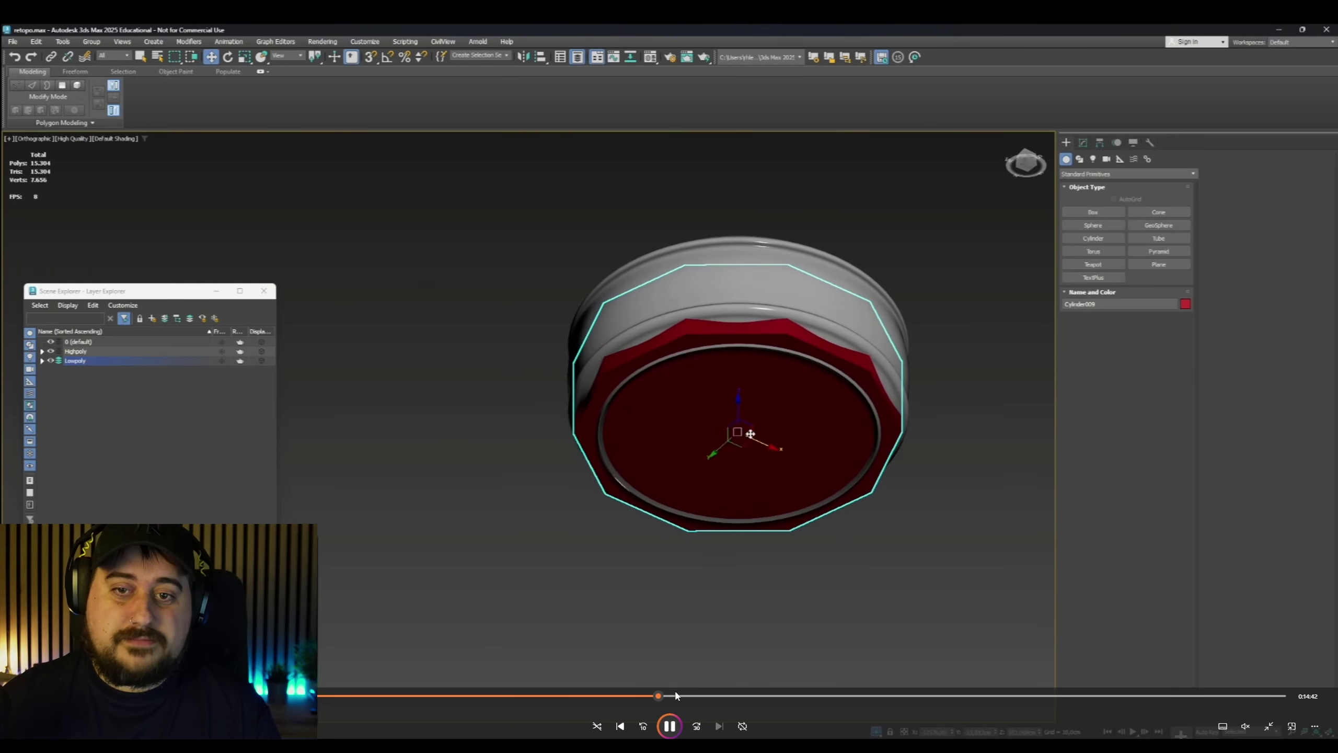
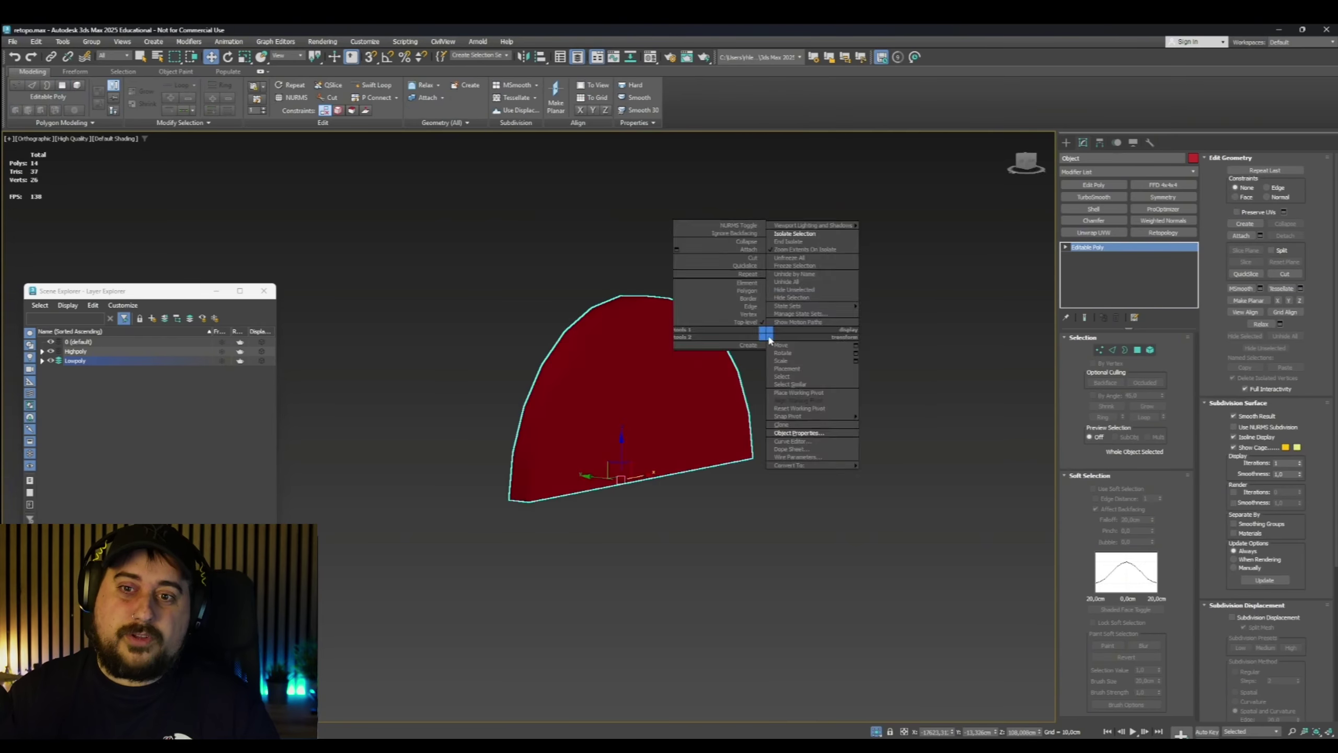
Isolate the upper half of the high-poly hexagonal plate and create a plane about 37 cm wide over one half in front view
scroll(664, 349, down, 6)
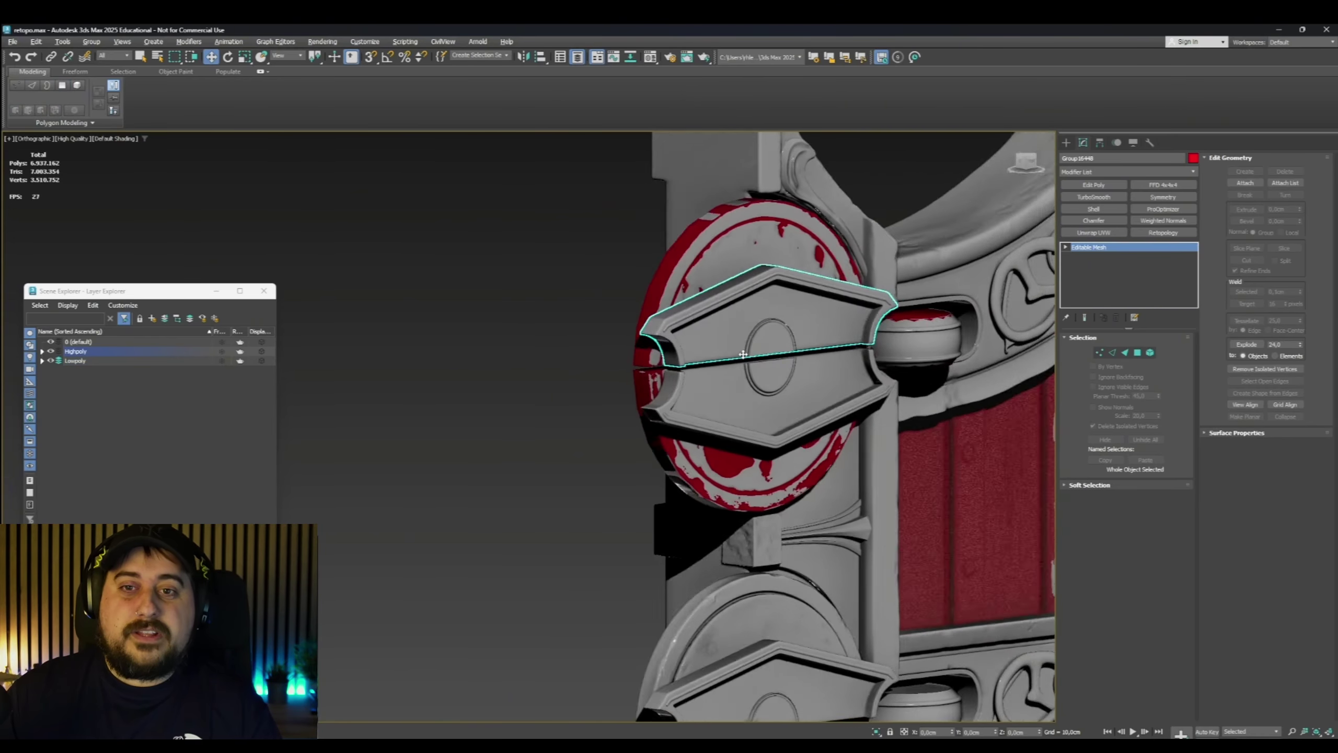
right_click(606, 304)
click(629, 210)
key(f)
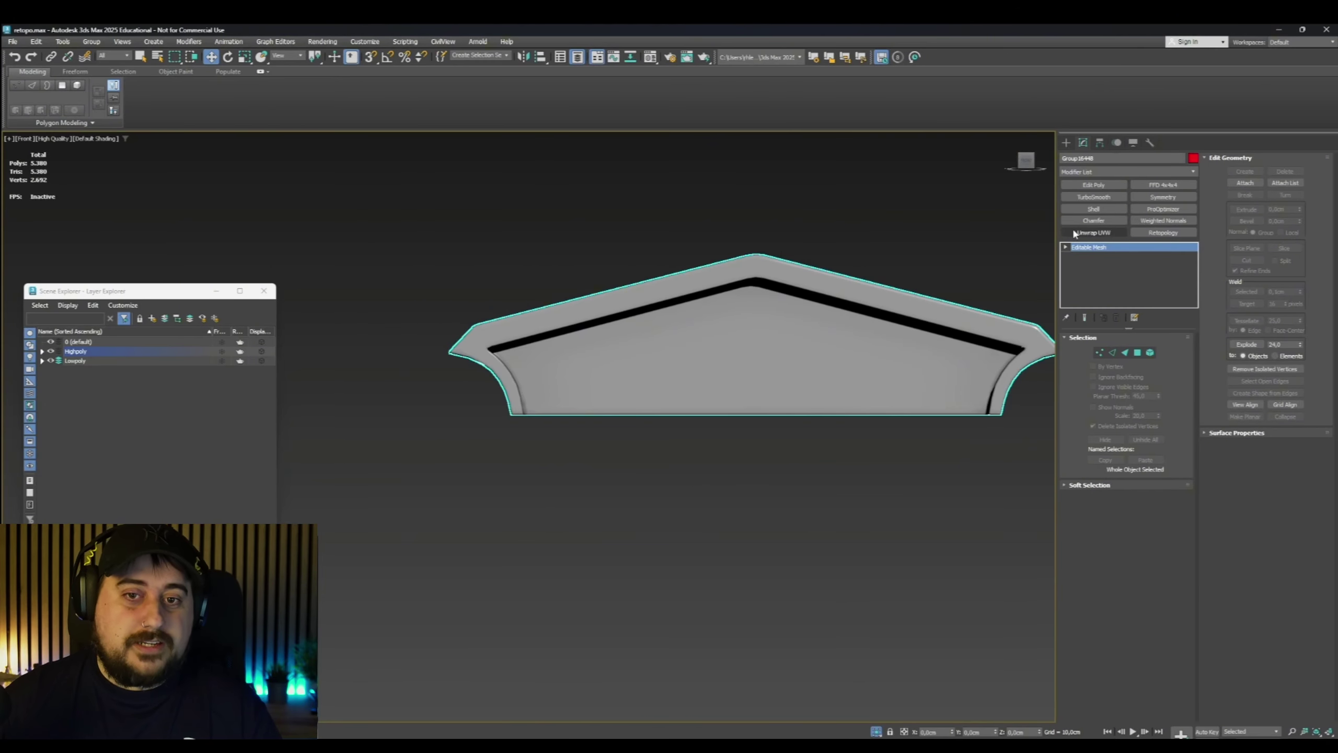
click(1066, 143)
click(1159, 265)
drag(759, 257, 454, 415)
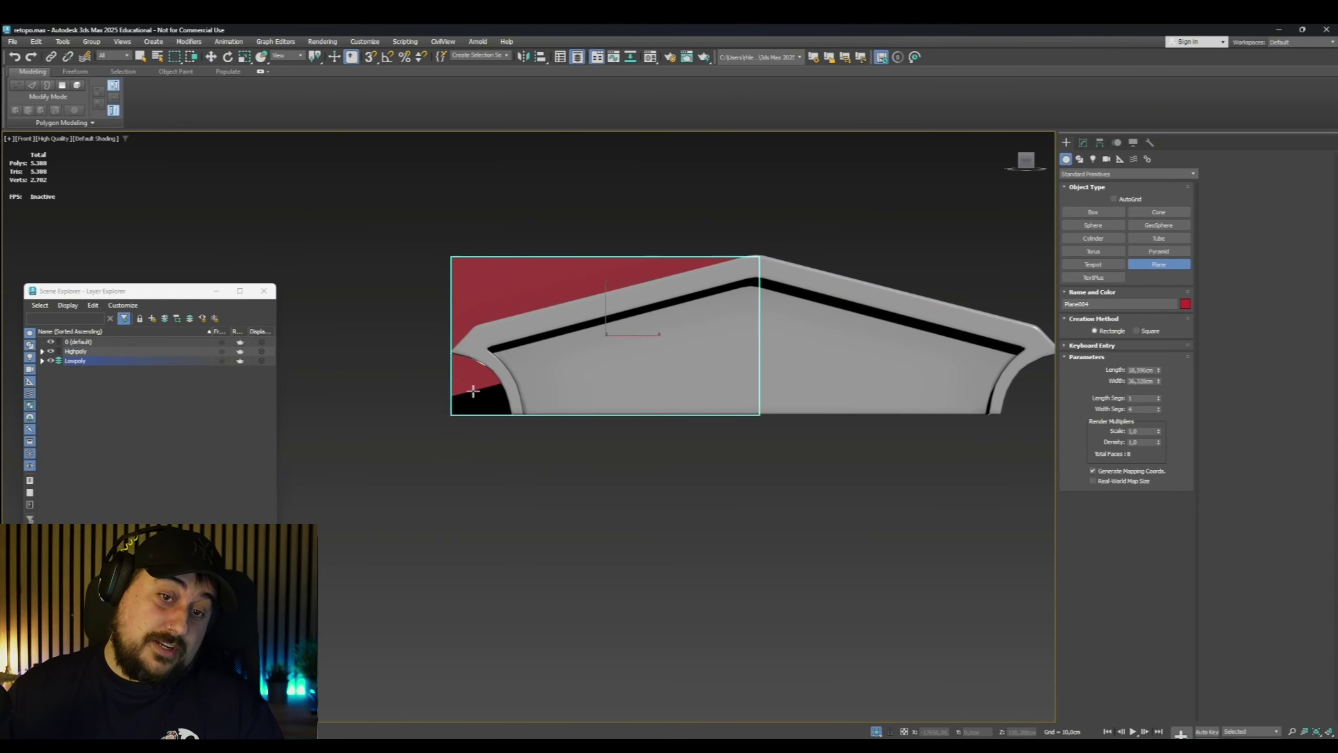
alt+middle_drag(473, 390, 763, 337)
Add an Edit Poly modifier to the plane, show its edges and reduce the base plane to a single width segment
click(1082, 142)
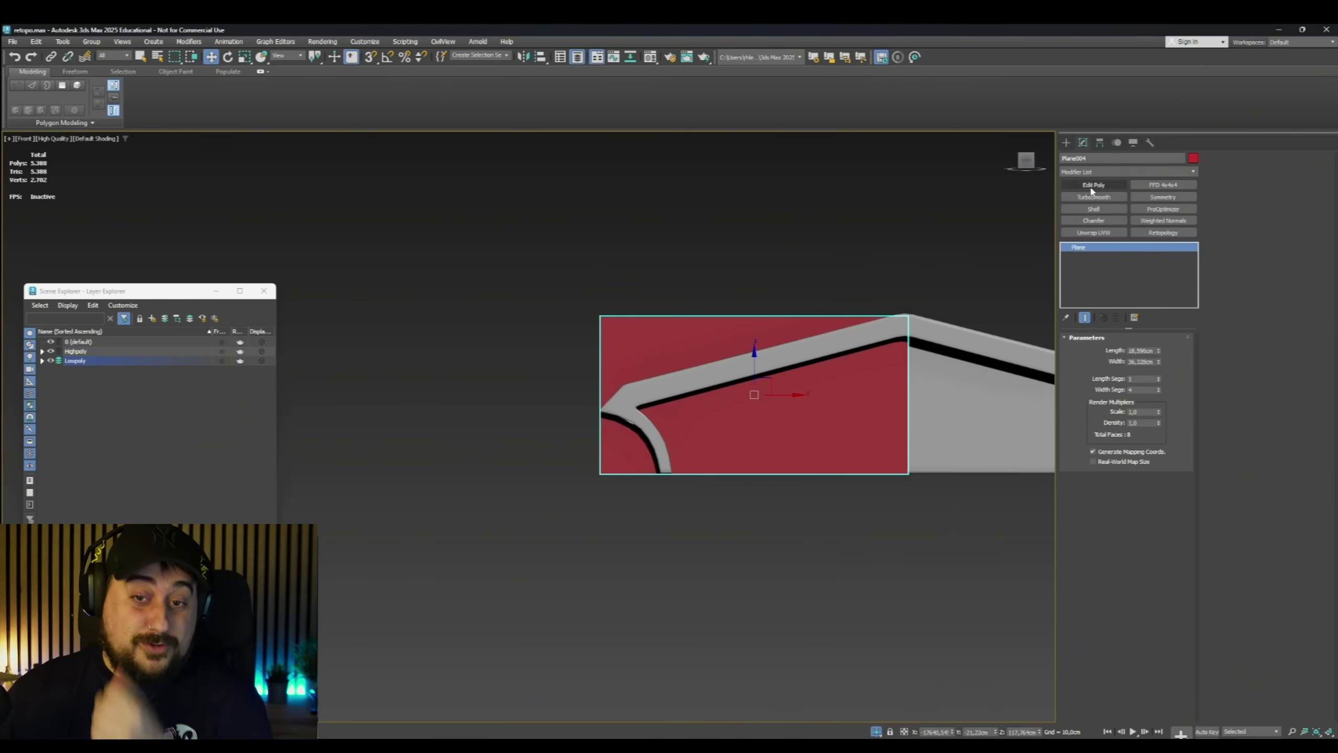
click(1092, 185)
scroll(922, 361, up, 2)
key(F4)
click(1079, 256)
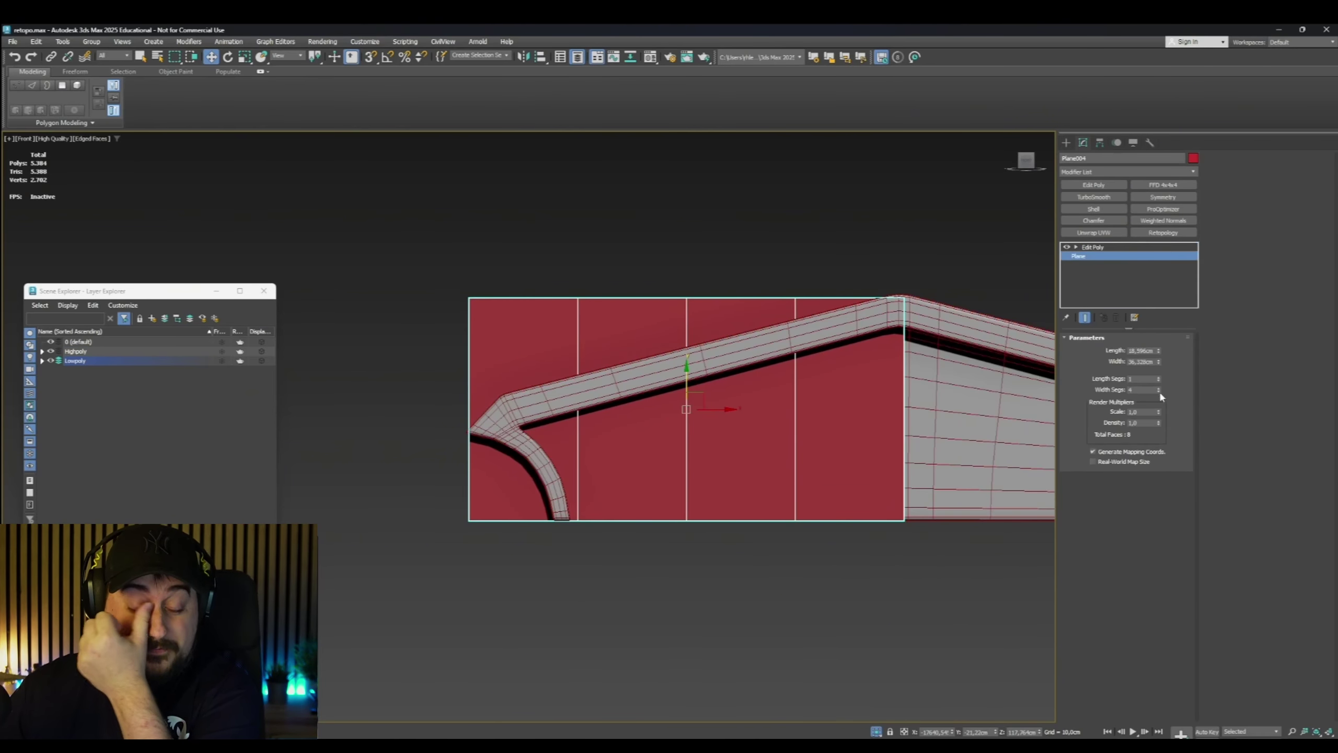
right_click(1158, 390)
click(1093, 247)
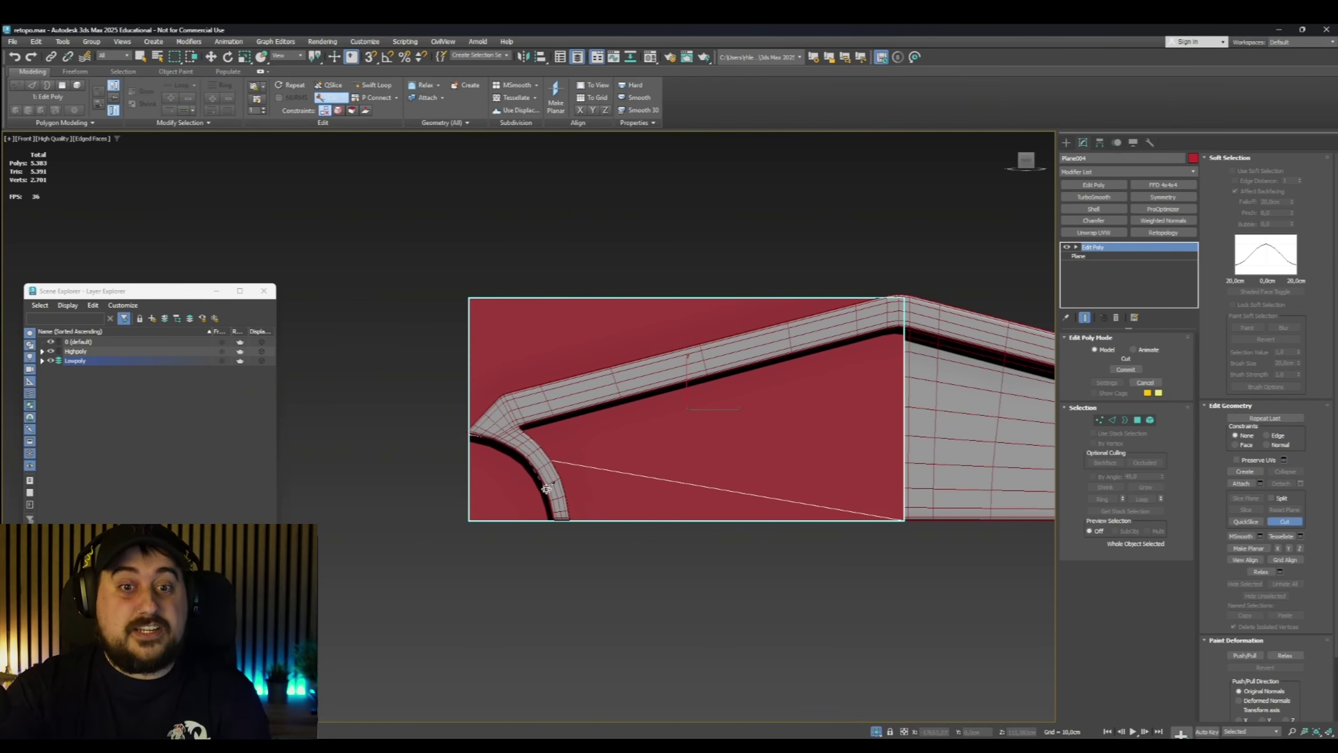
Cut the plane along the plate's outline and delete the polygons above the sloped edge and inside the concave end
click(1137, 420)
click(595, 337)
ctrl+click(492, 476)
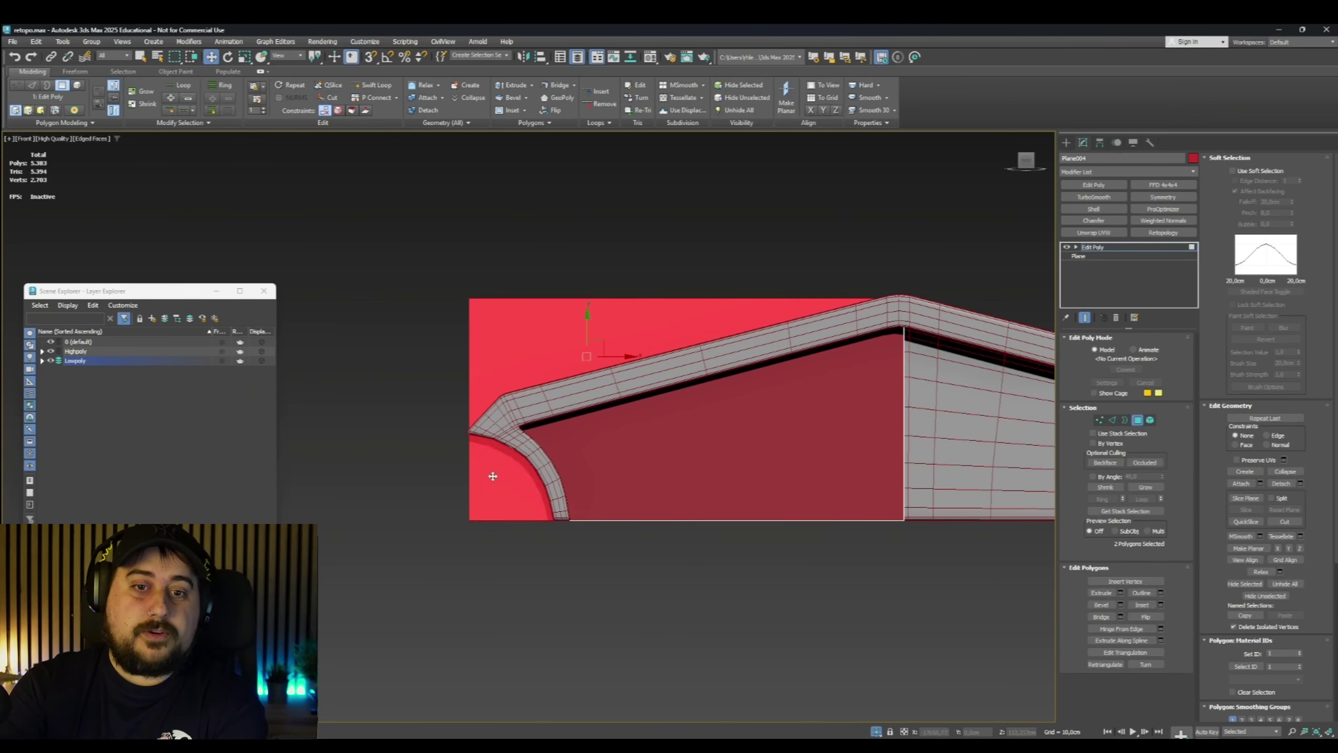
key(Delete)
click(1138, 421)
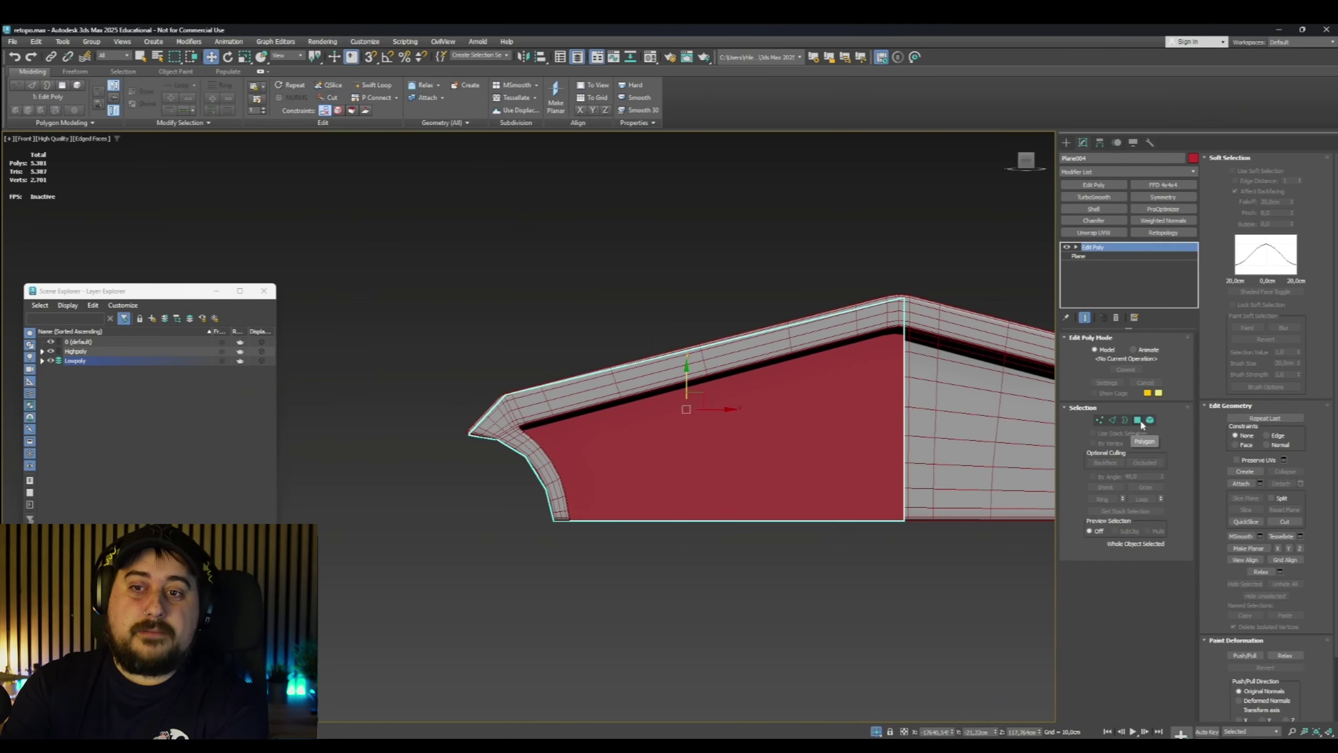
Cut the plane along the raised rim's inner edge, from the apex around the concave end to the base
click(901, 320)
scroll(541, 422, up, 2)
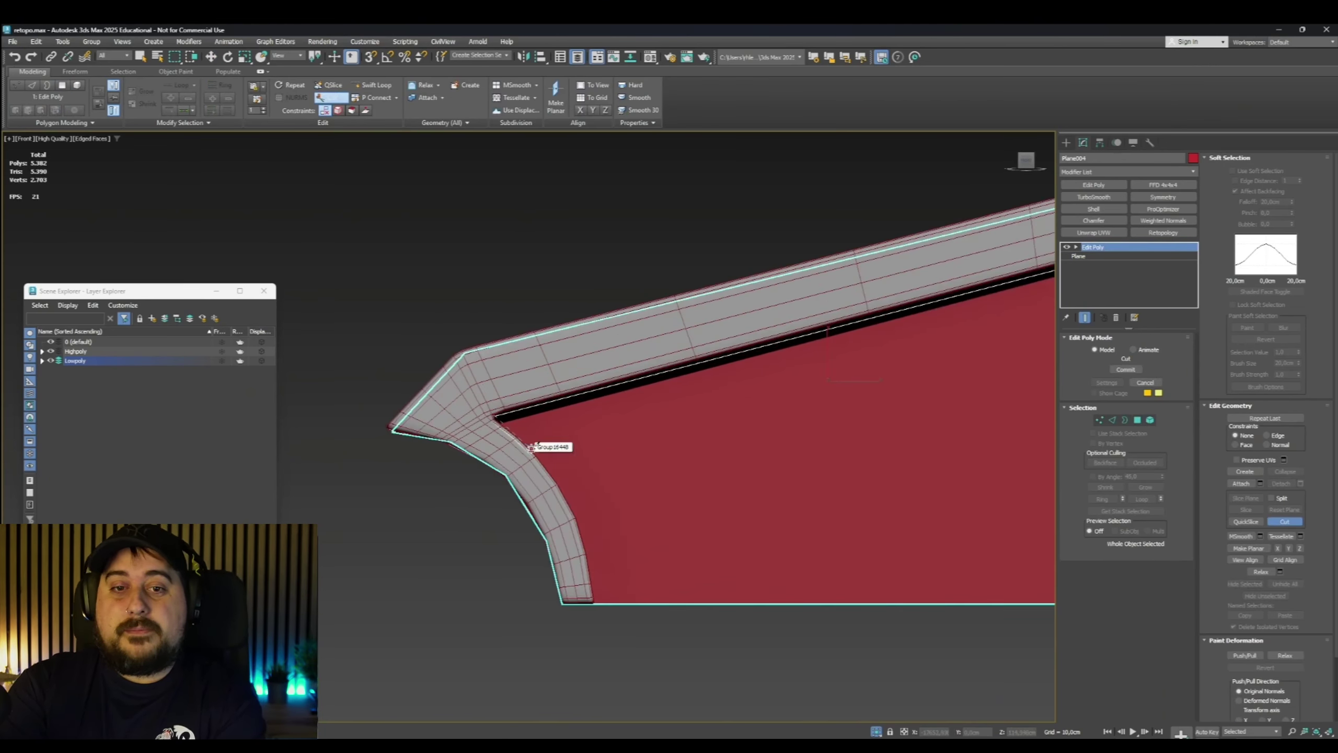
click(599, 583)
right_click(599, 582)
scroll(599, 582, down, 3)
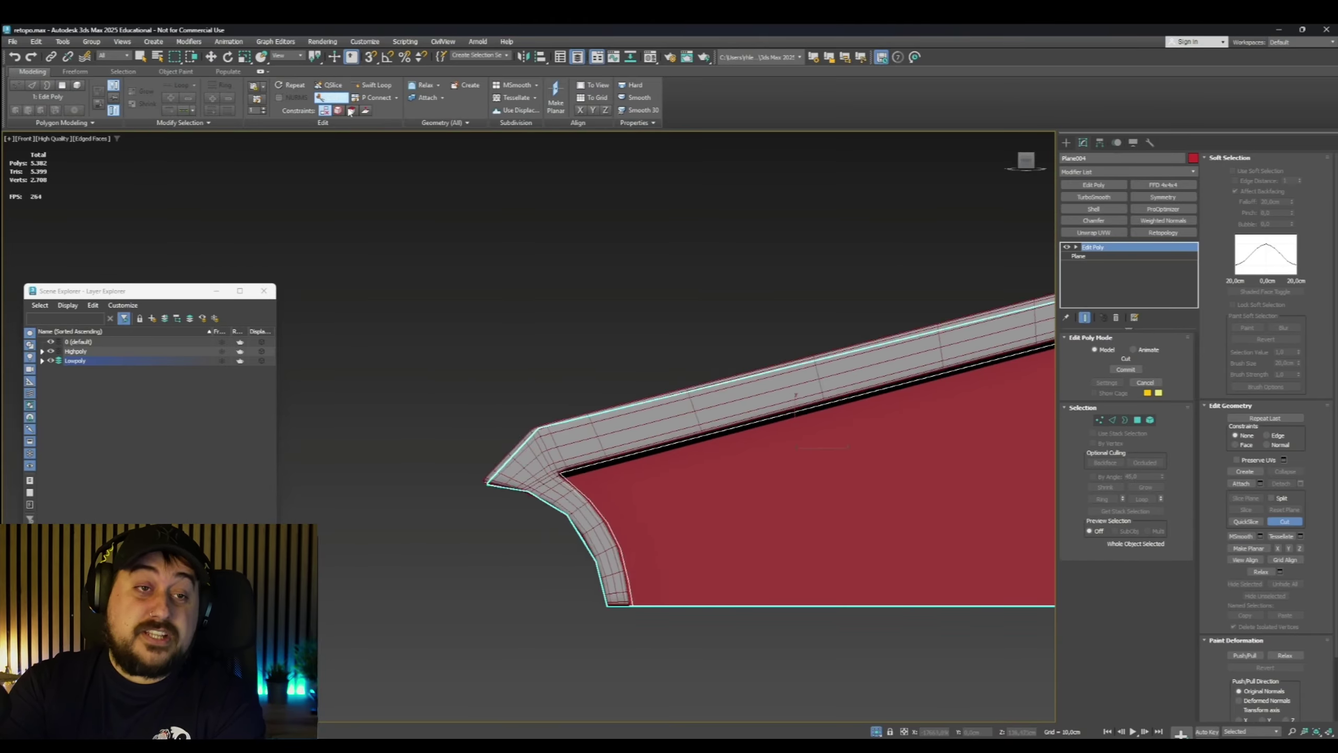
alt+middle_drag(599, 582, 690, 457)
Select the polygon inside the rim and move it back to the depth of the recessed face
key(w)
key(4)
click(664, 468)
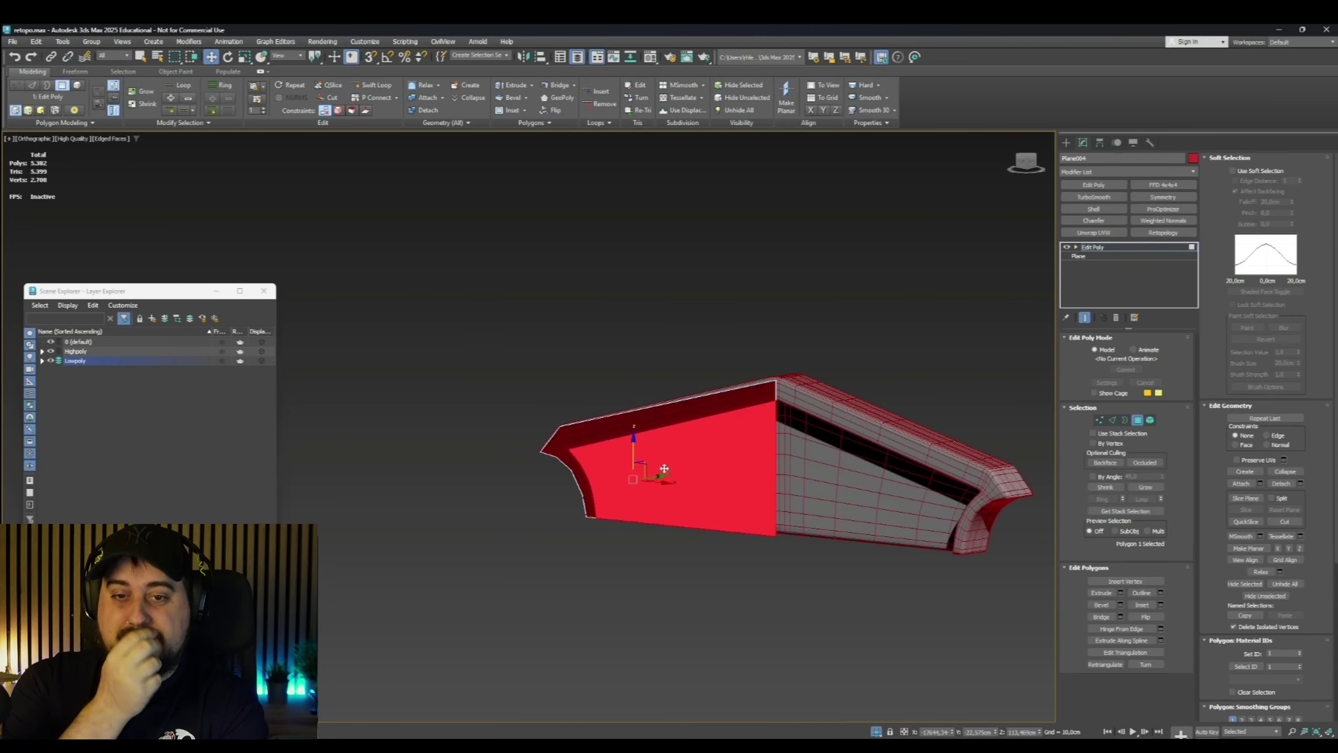
drag(672, 475, 665, 476)
alt+middle_drag(665, 475, 685, 458)
Move the rim's outer vertices at the tip, upper corner and apex to match the high-poly silhouette
scroll(501, 458, up, 3)
alt+middle_drag(506, 448, 527, 422)
key(1)
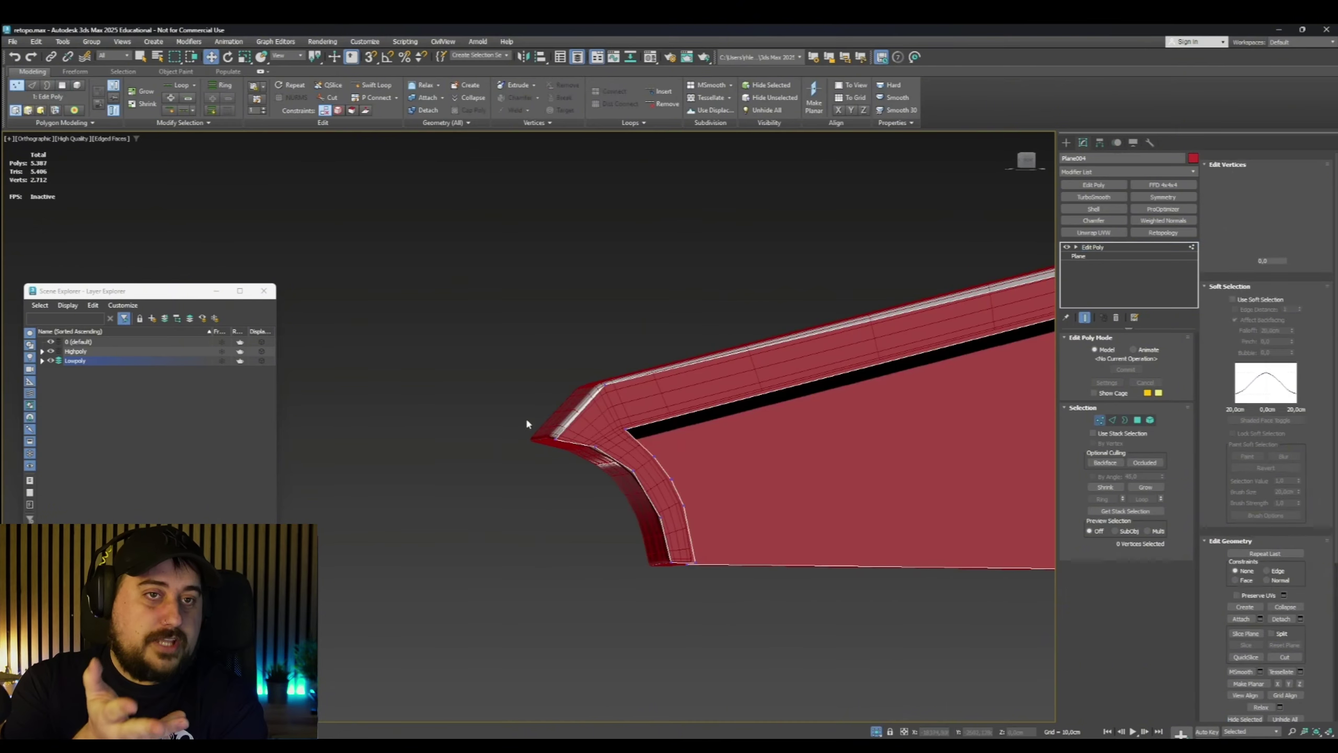
click(555, 438)
drag(553, 418, 553, 413)
alt+middle_drag(553, 413, 549, 424)
drag(619, 371, 613, 370)
middle_drag(738, 369, 411, 446)
click(840, 320)
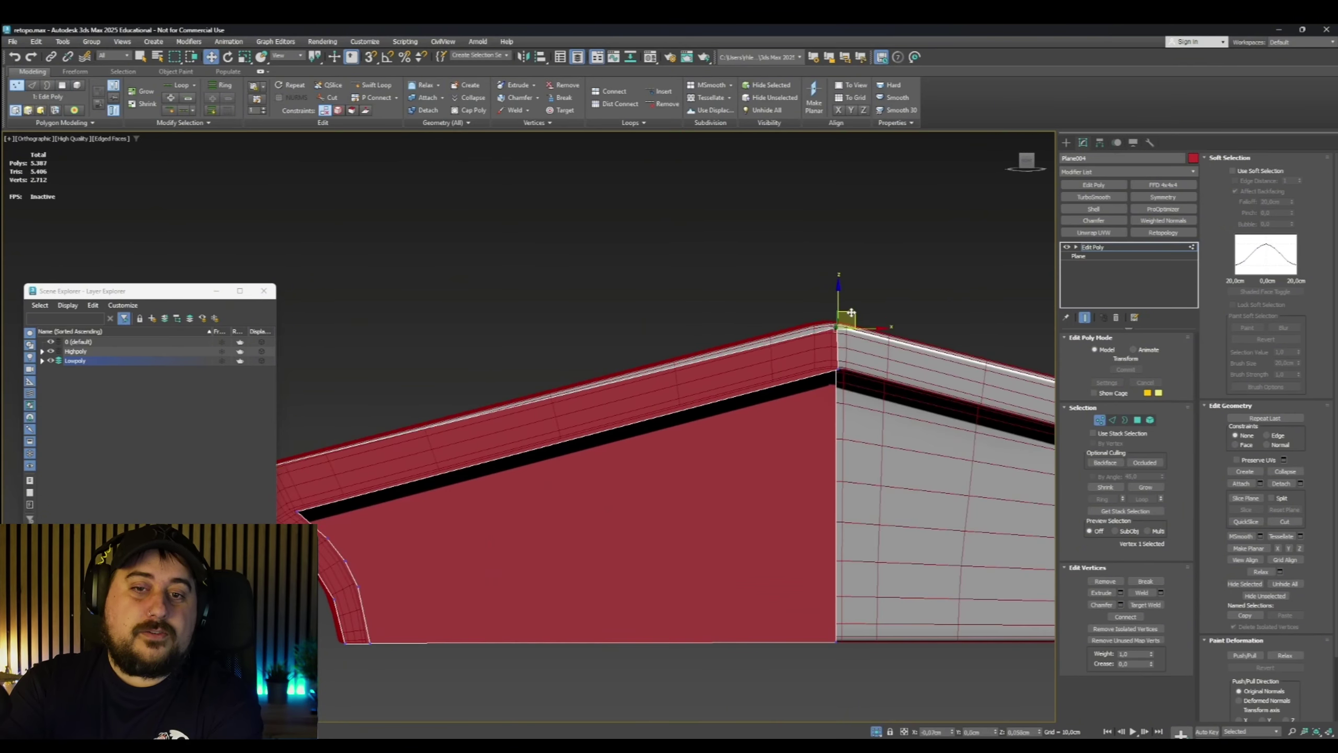
drag(850, 311, 847, 303)
Cut edges across the rim between its outer and inner vertices at the corner and along the concave end
middle_drag(474, 475, 624, 381)
scroll(395, 468, up, 2)
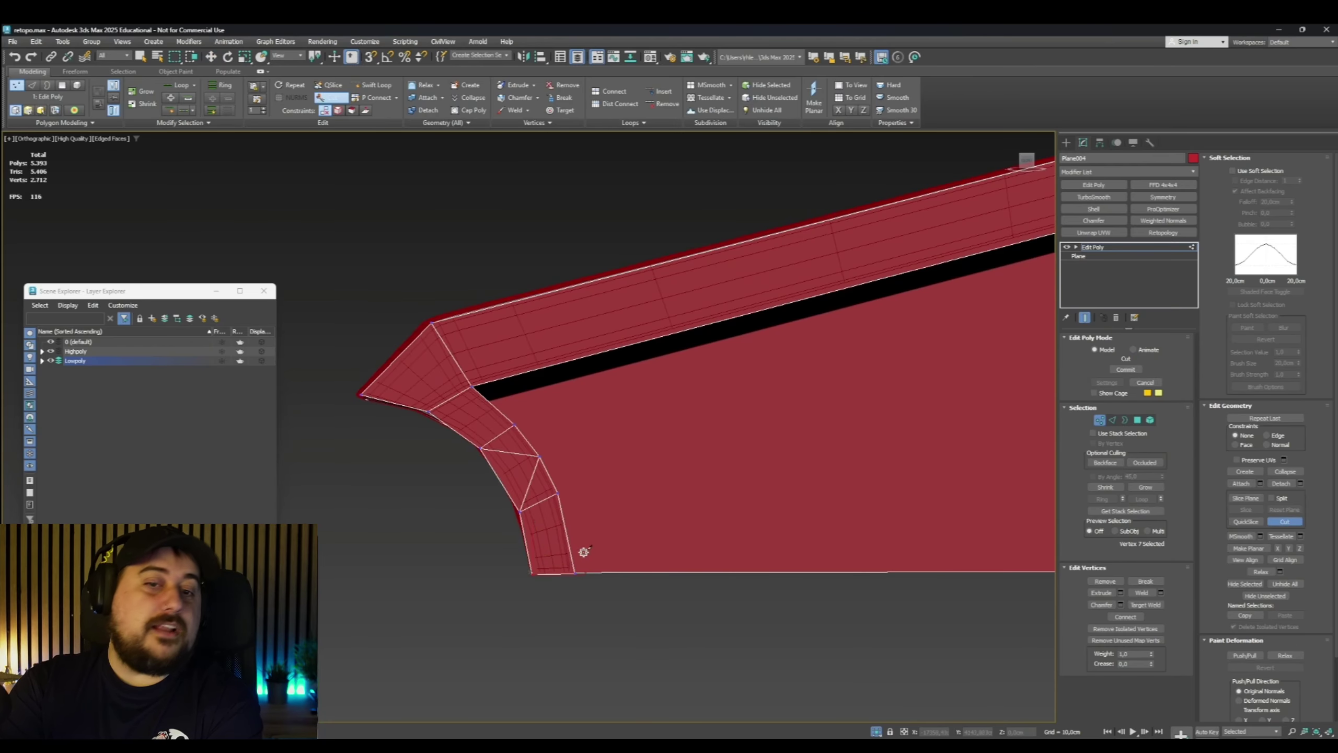
scroll(502, 477, down, 4)
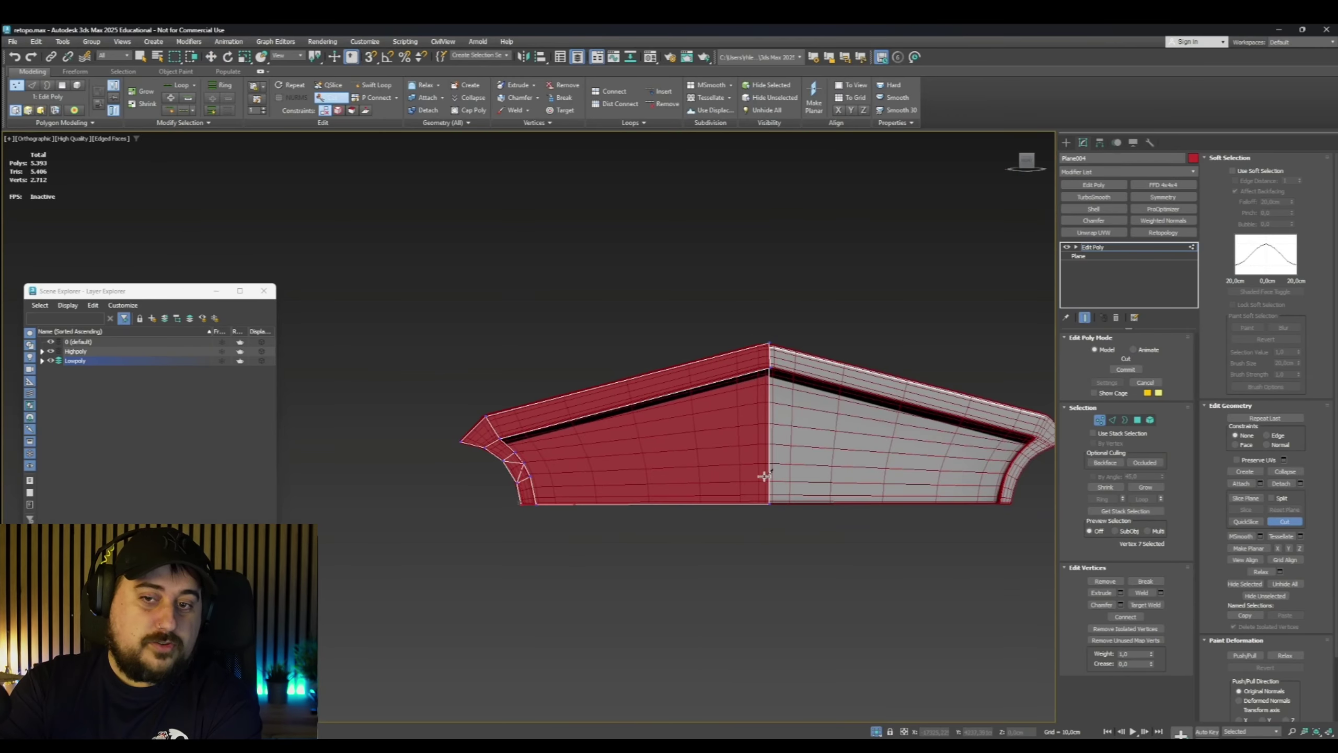
middle_drag(546, 439, 527, 327)
right_click(520, 343)
click(1090, 248)
Add a Symmetry modifier on X, move its mirror plane toward the open center edge and flip the mirrored side
click(1162, 197)
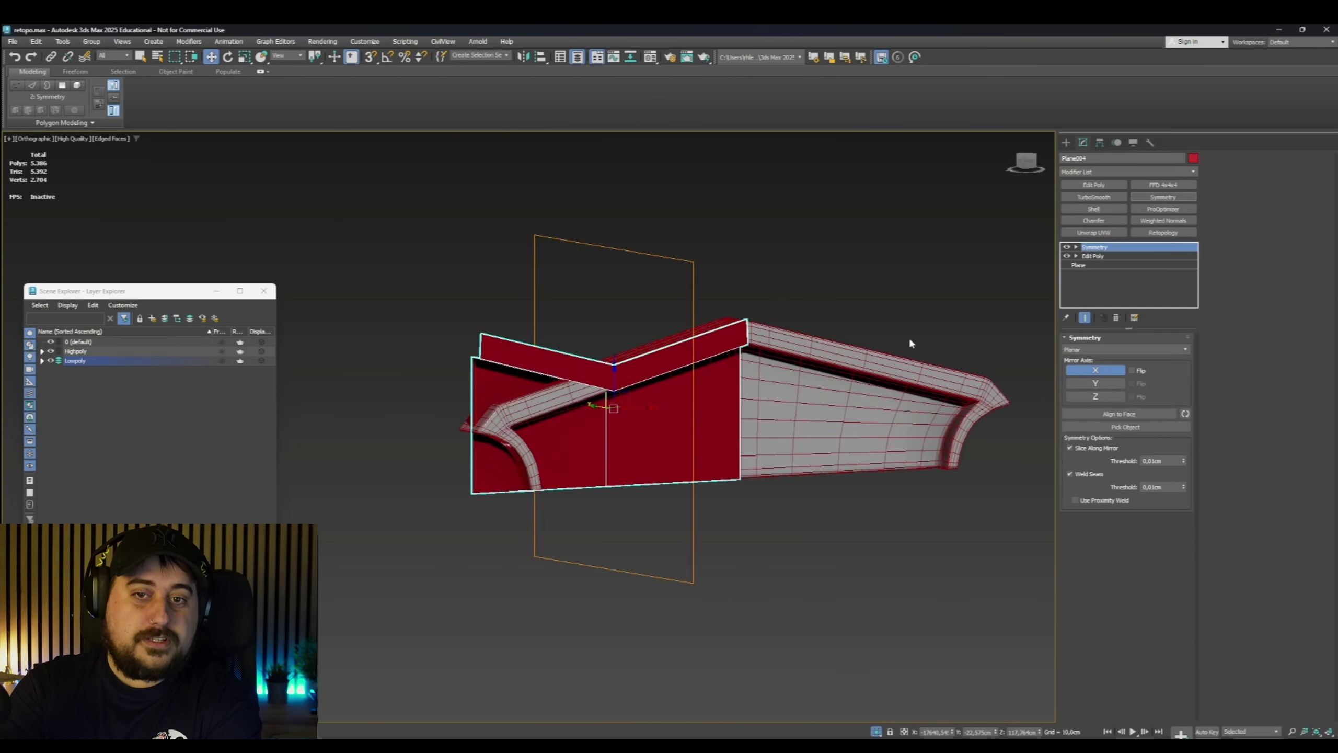
key(1)
drag(654, 407, 783, 401)
click(1133, 371)
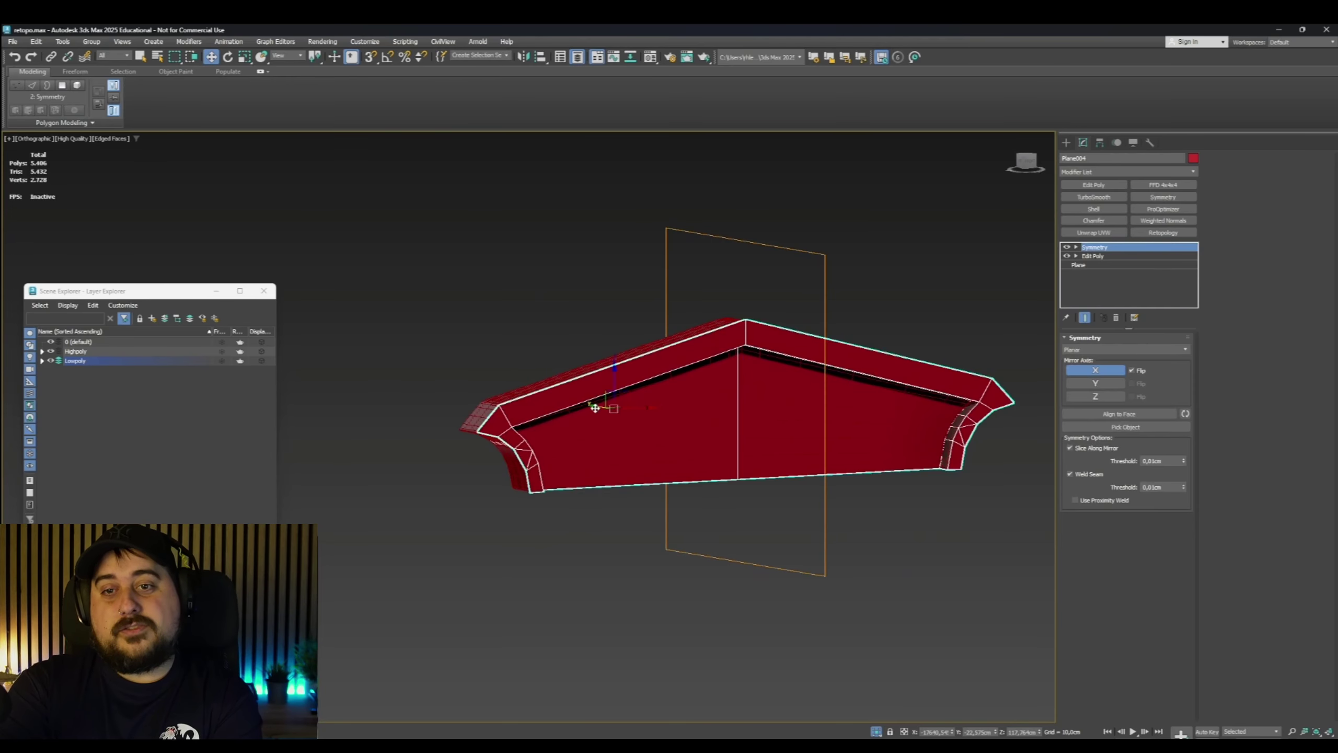
Select the hinge plate's open border below the Symmetry modifier and extend it backward to give the plate depth
click(1099, 256)
click(1113, 420)
click(1124, 421)
click(597, 368)
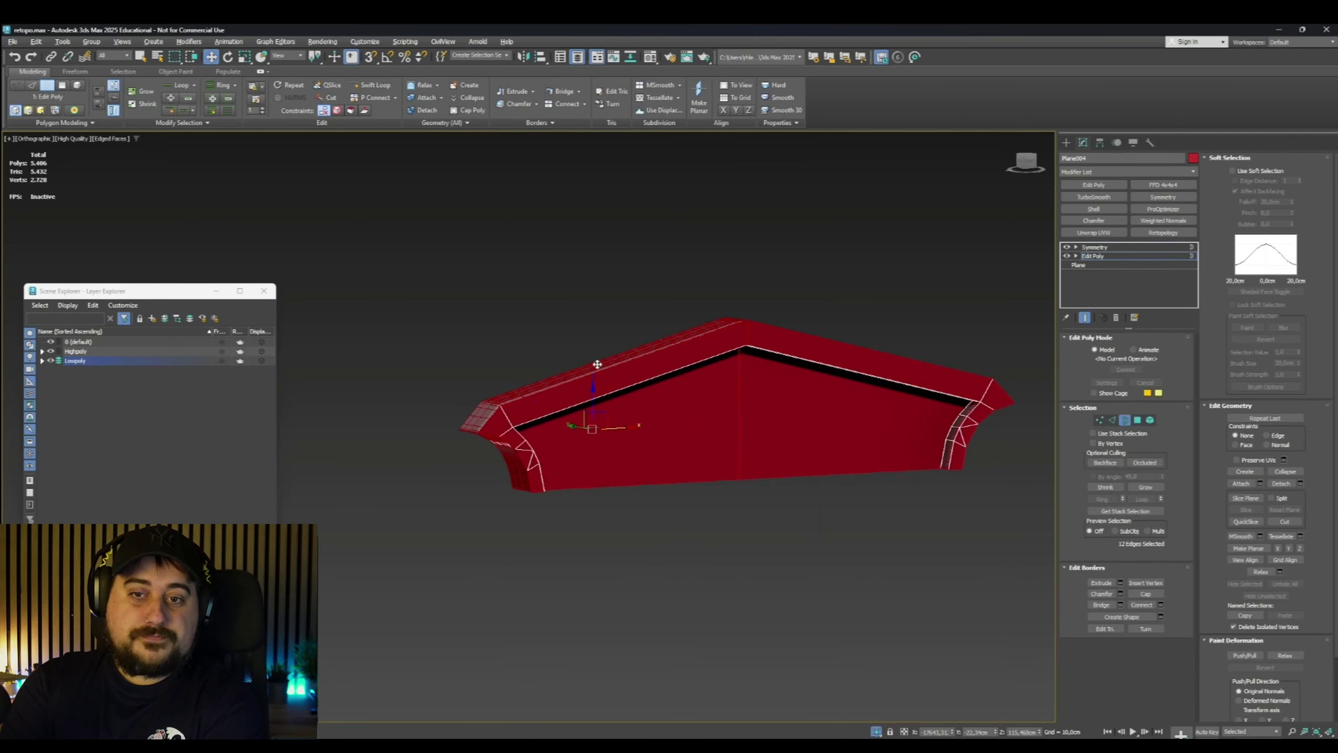
alt+middle_drag(598, 368, 762, 428)
key(alt+q)
alt+middle_drag(597, 374, 530, 312)
Isolate the low-poly plate, turn off its Symmetry modifier and add another Edit Poly below it at vertex level
right_click(529, 311)
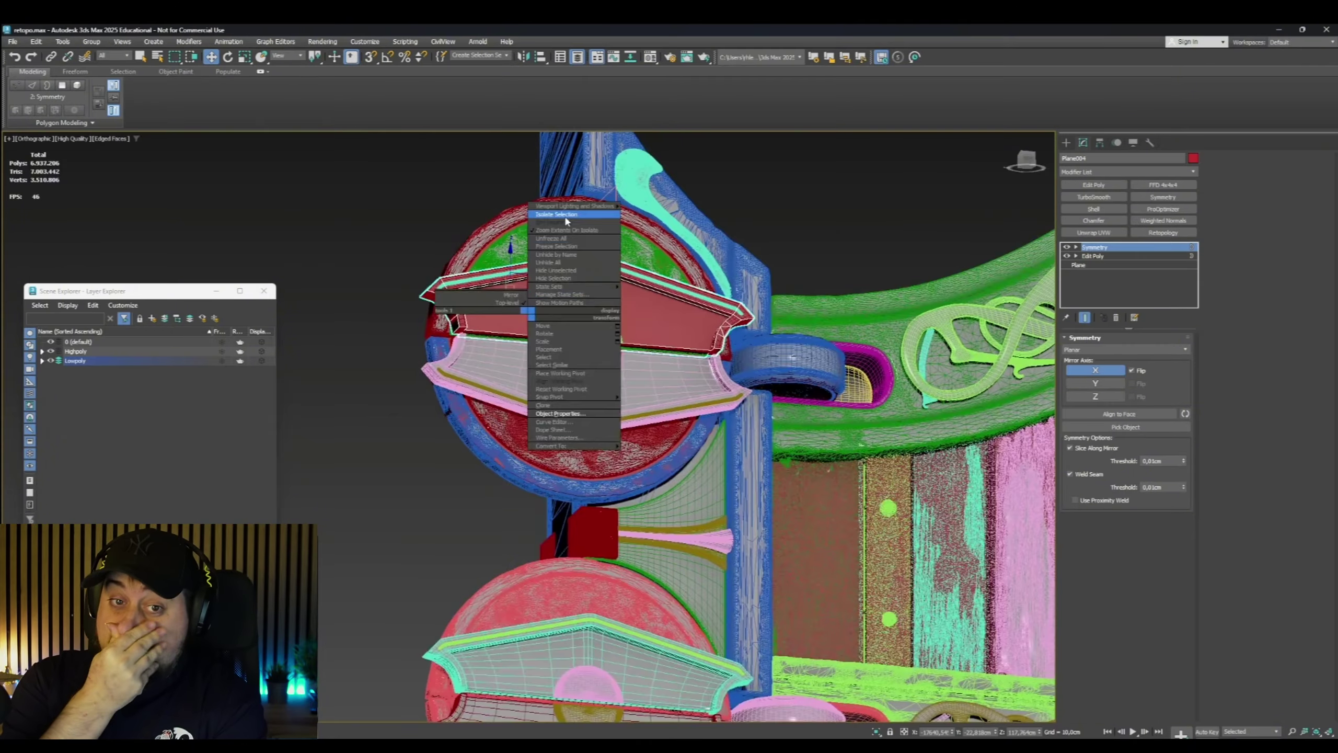
click(567, 218)
alt+middle_drag(621, 316, 632, 485)
click(1098, 256)
click(1095, 247)
click(1067, 247)
scroll(633, 389, up, 3)
click(1093, 256)
click(1094, 185)
key(1)
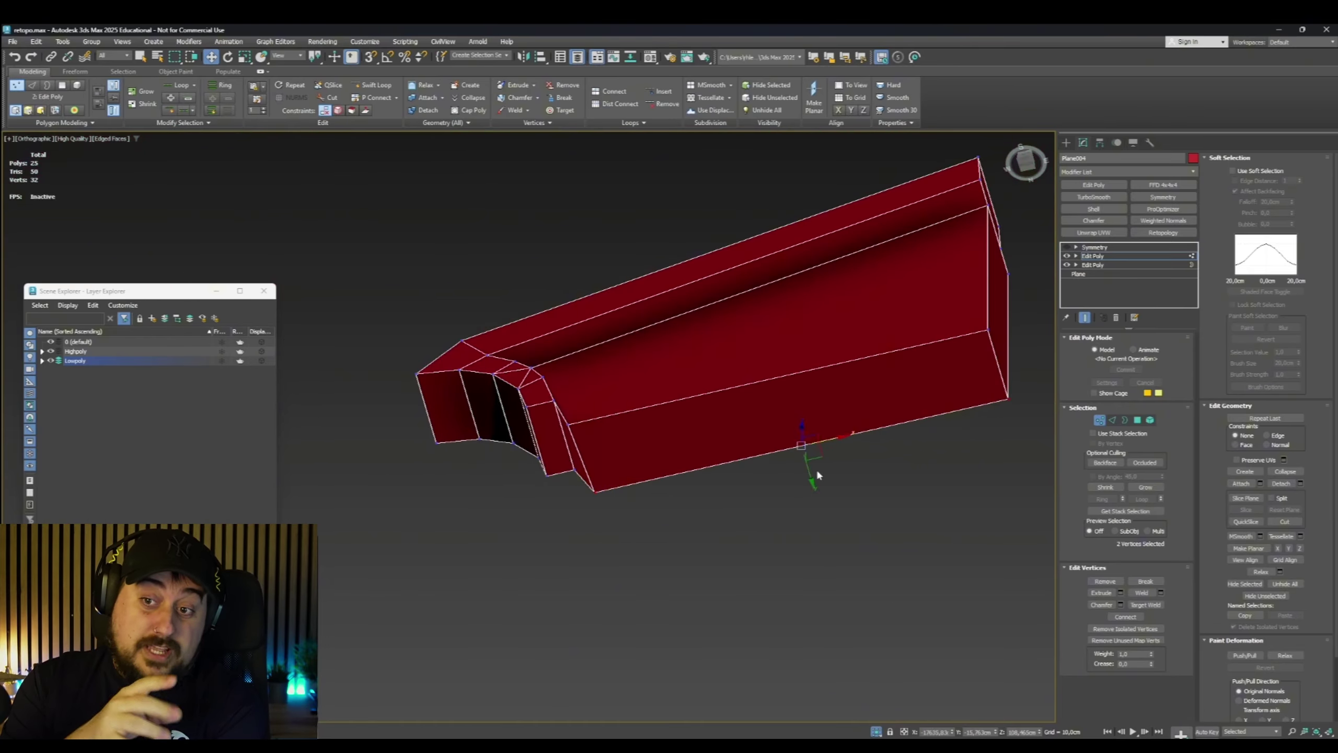
Target weld the stray vertices at the lower corner of the plate's concave end
alt+middle_drag(818, 476, 607, 512)
scroll(582, 426, up, 3)
click(563, 425)
scroll(561, 432, down, 3)
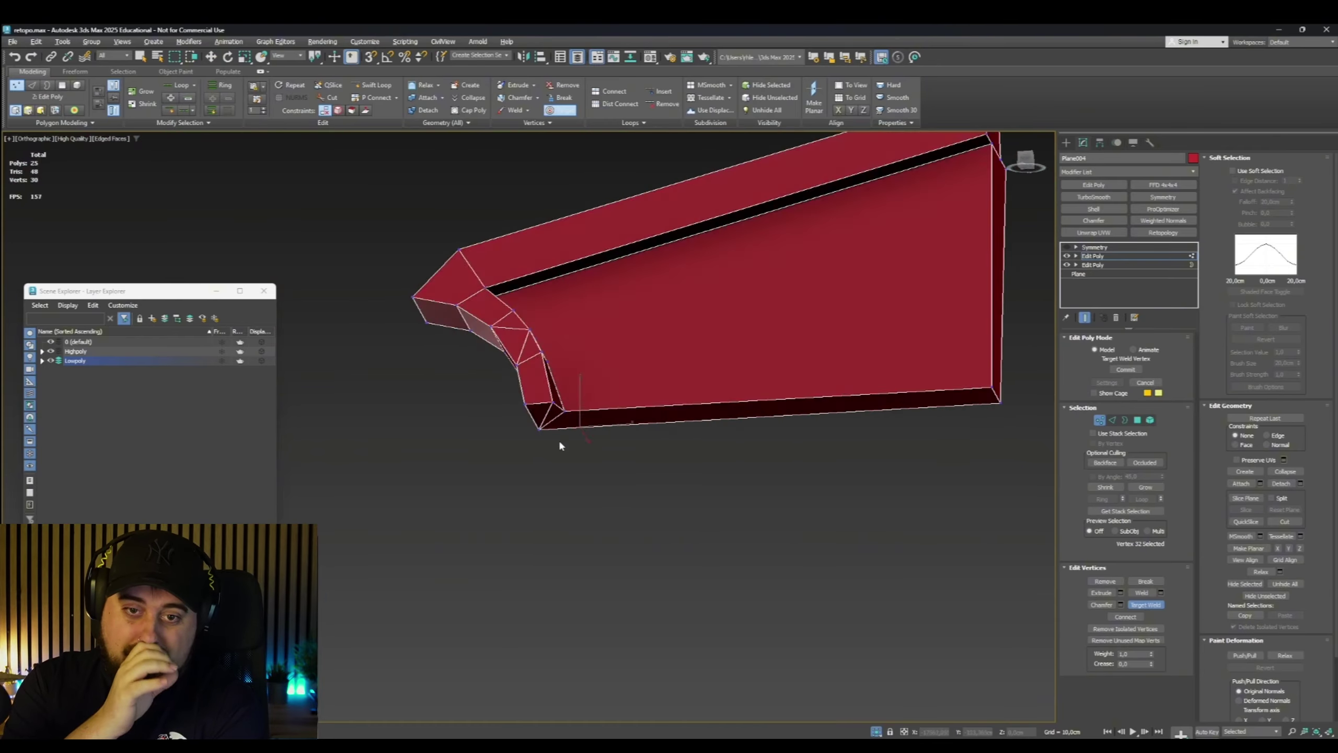
alt+middle_drag(561, 442, 566, 490)
key(space)
Select the inner rim vertices along the concave end and inspect the half plate from several angles
scroll(555, 391, up, 4)
click(553, 379)
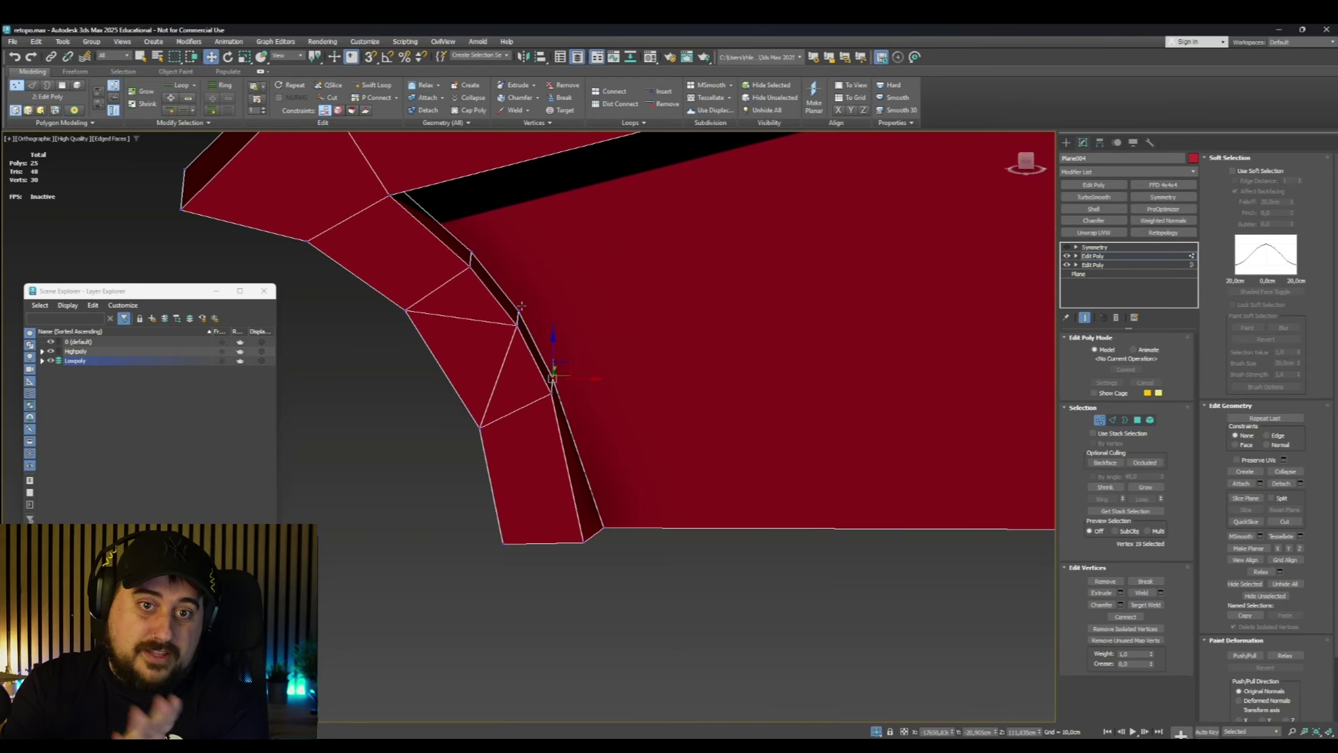
ctrl+click(520, 306)
ctrl+click(475, 246)
alt+middle_drag(506, 285, 485, 269)
key(ctrl+a)
scroll(852, 217, down, 4)
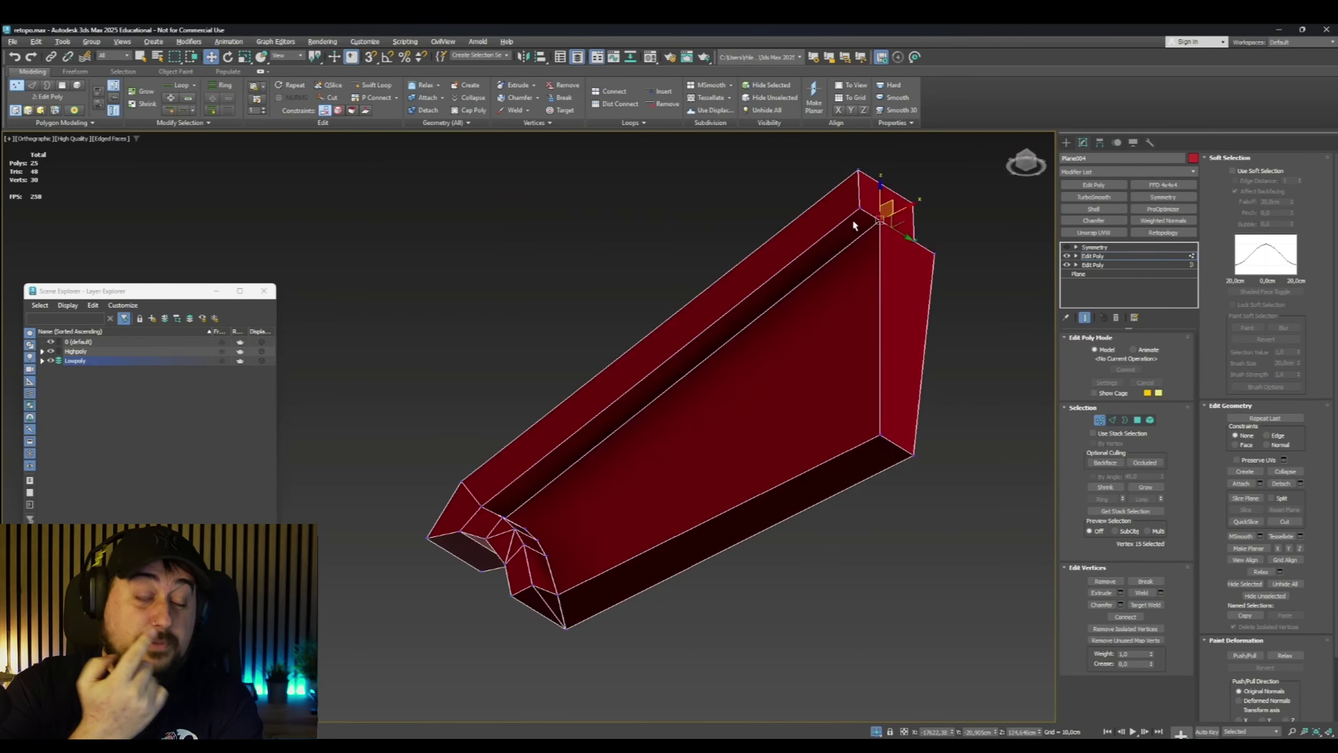
alt+middle_drag(852, 217, 1010, 224)
Turn the plate's Symmetry modifier back on and leave isolation to show the whole gate
click(1070, 248)
click(1068, 248)
alt+middle_drag(685, 285, 543, 323)
right_click(634, 267)
click(681, 186)
scroll(681, 211, down, 5)
click(1093, 250)
scroll(369, 305, down, 5)
scroll(527, 319, up, 5)
scroll(553, 321, down, 5)
Select the high-poly curved beam beside the hinge and view its hinge end from the front
click(583, 318)
scroll(583, 318, up, 5)
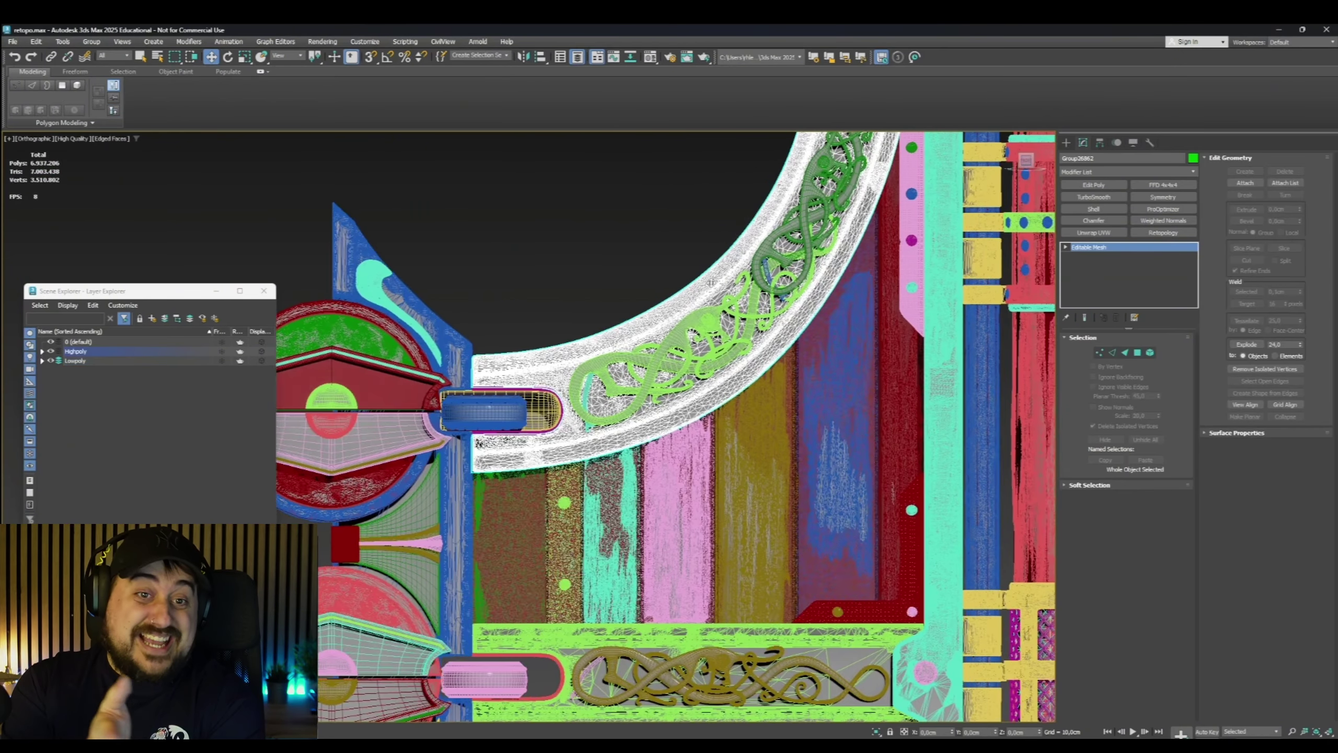
key(f)
scroll(599, 461, up, 2)
middle_drag(451, 462, 534, 469)
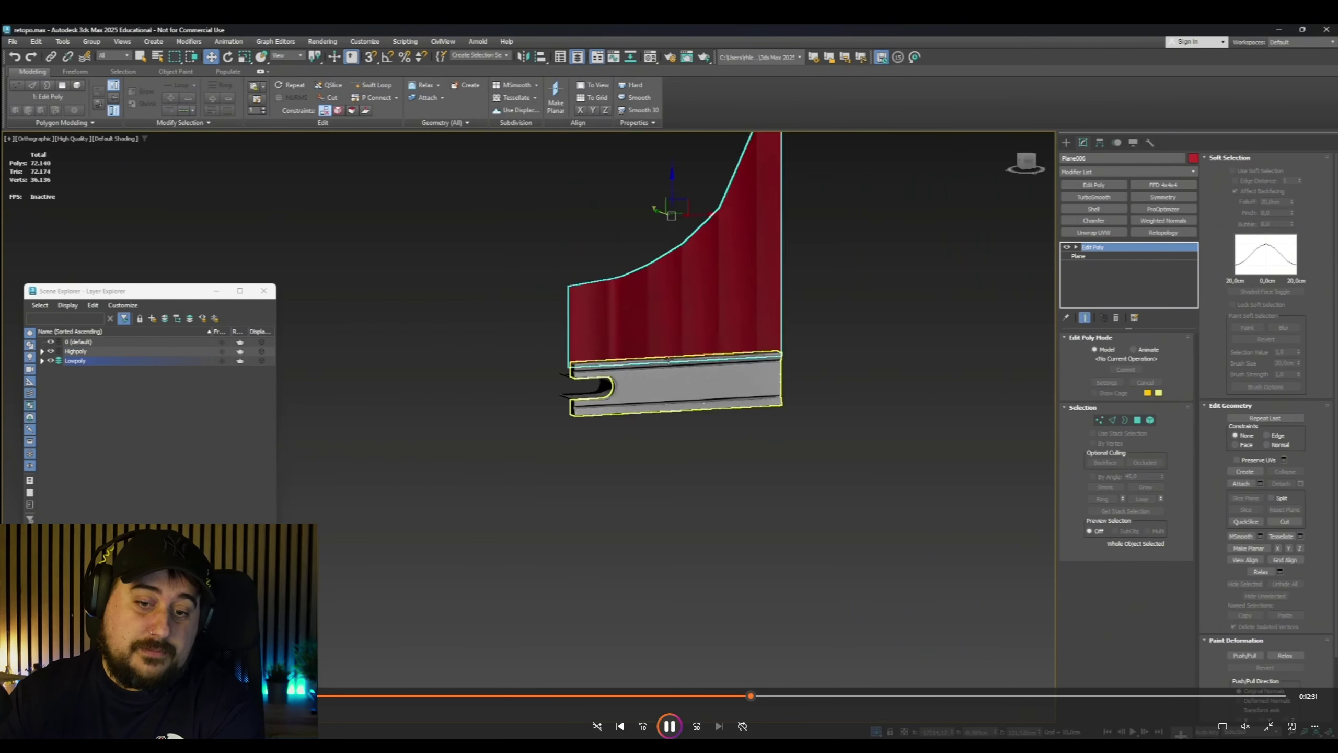
drag(739, 702, 729, 702)
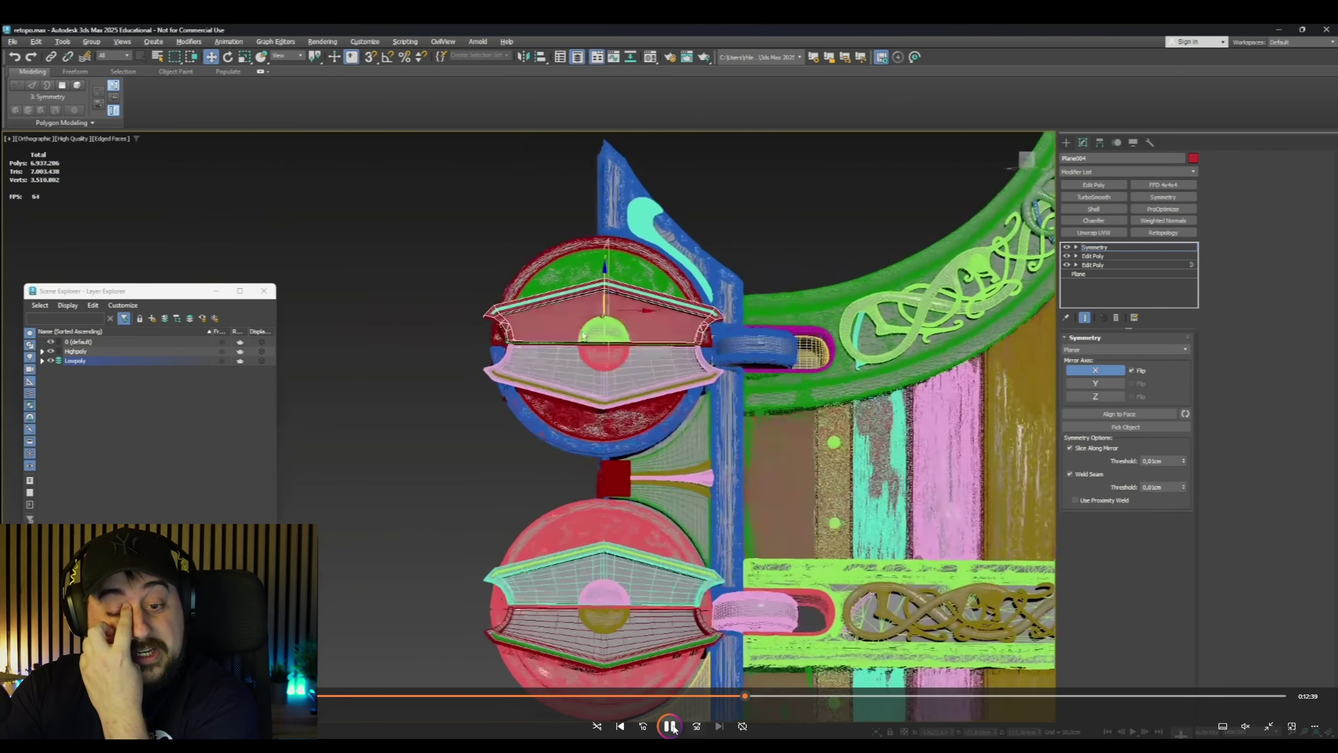
click(670, 726)
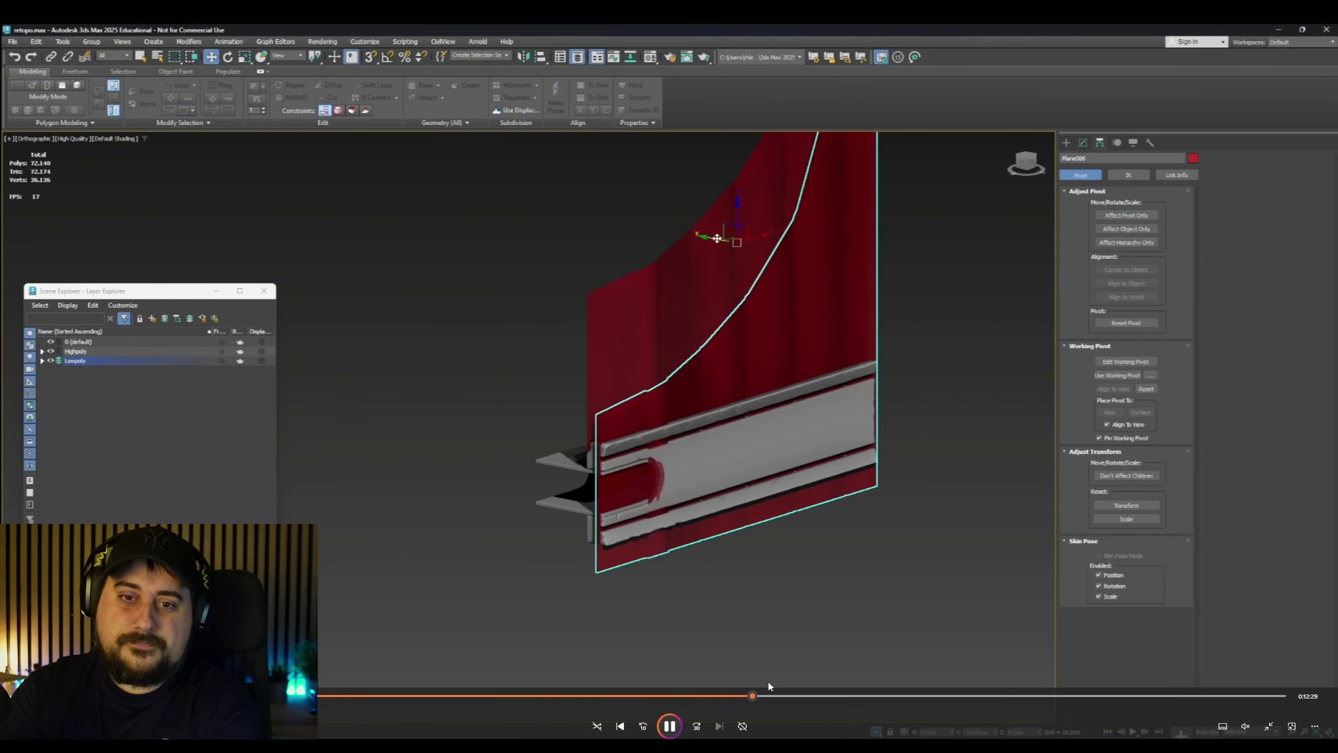
click(768, 696)
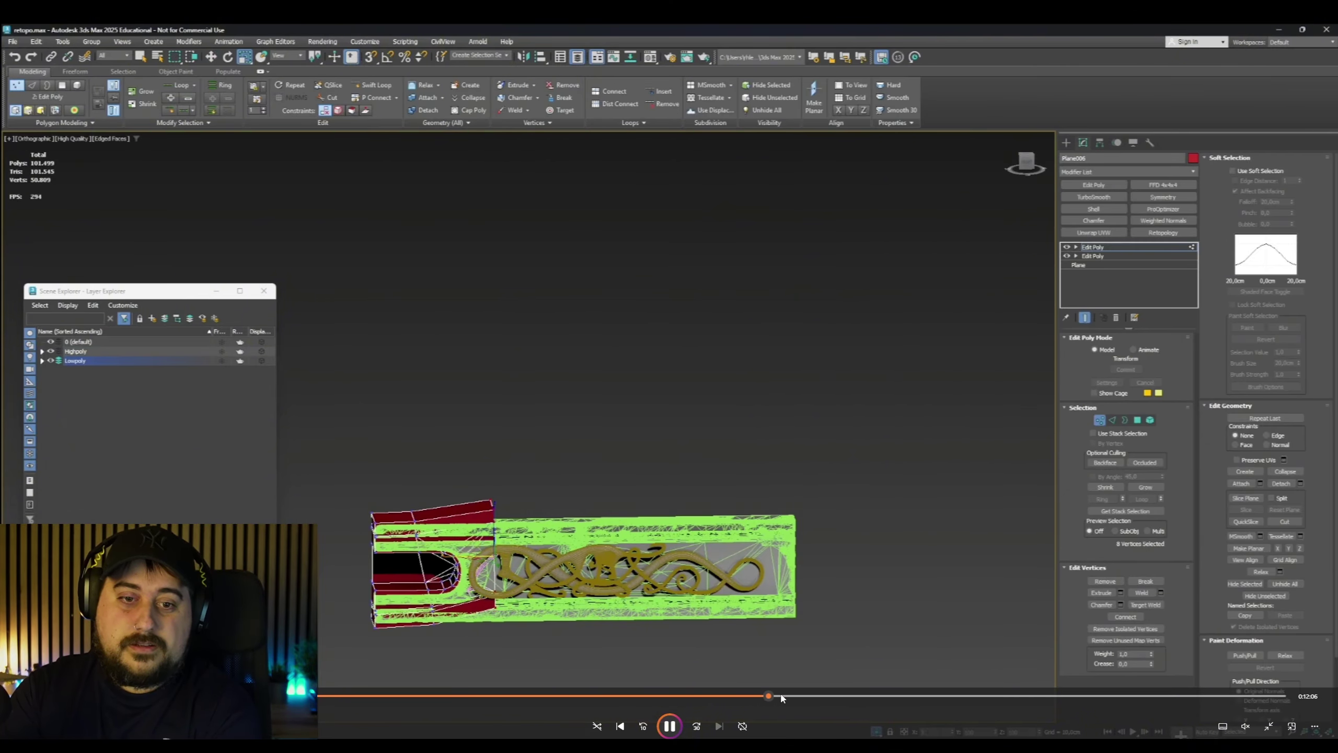
click(781, 696)
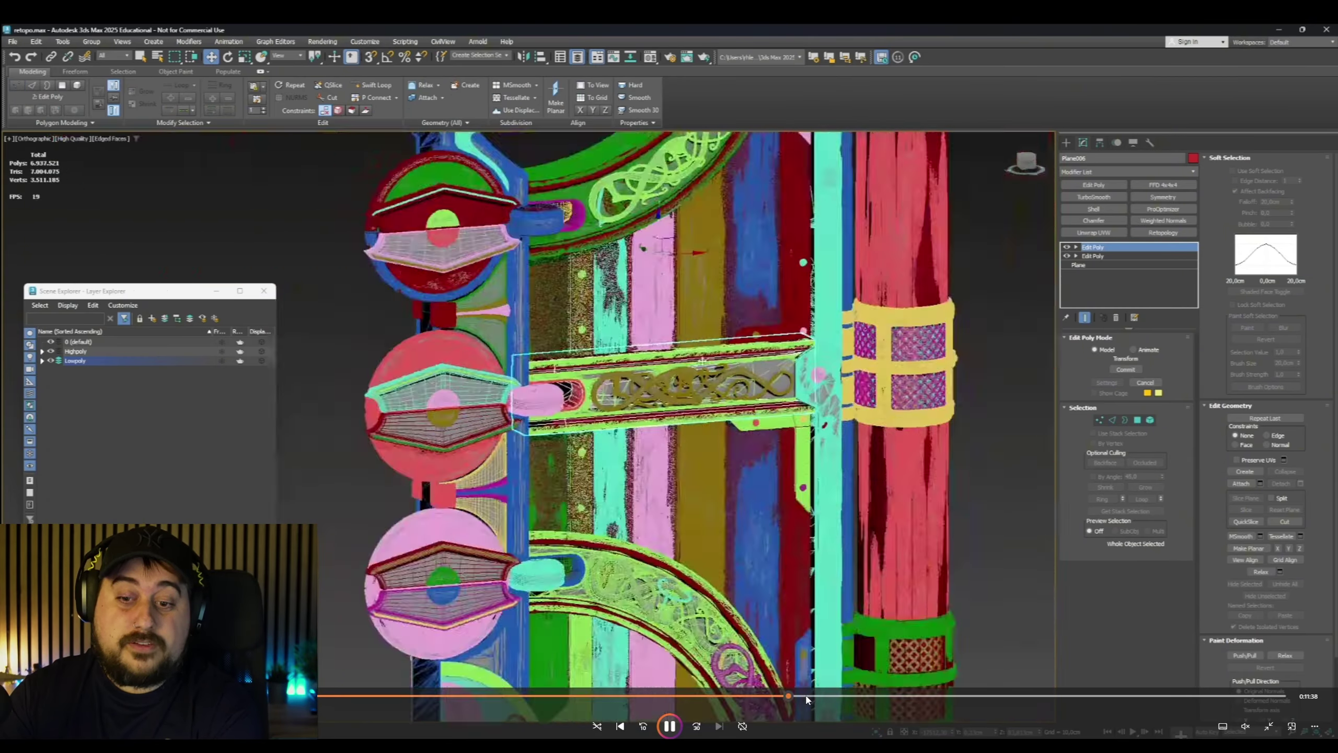
click(807, 696)
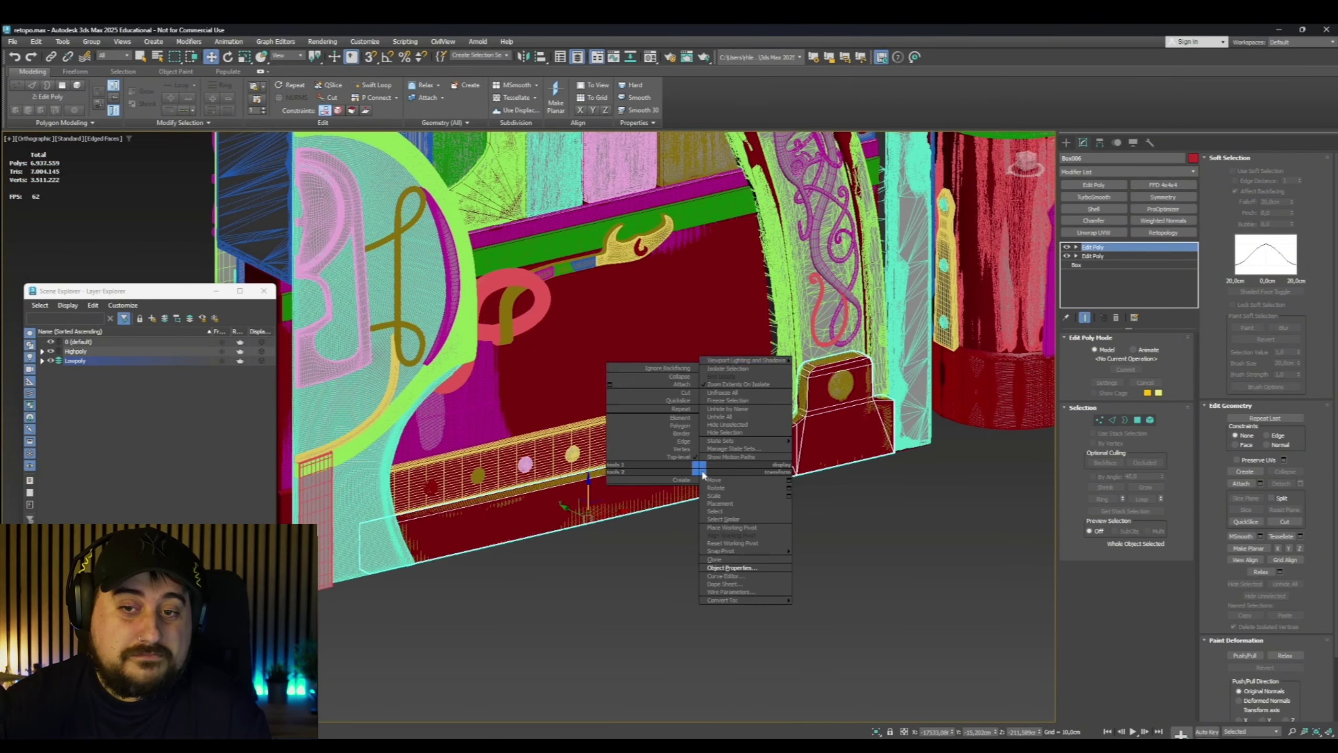
mouse_move(423, 506)
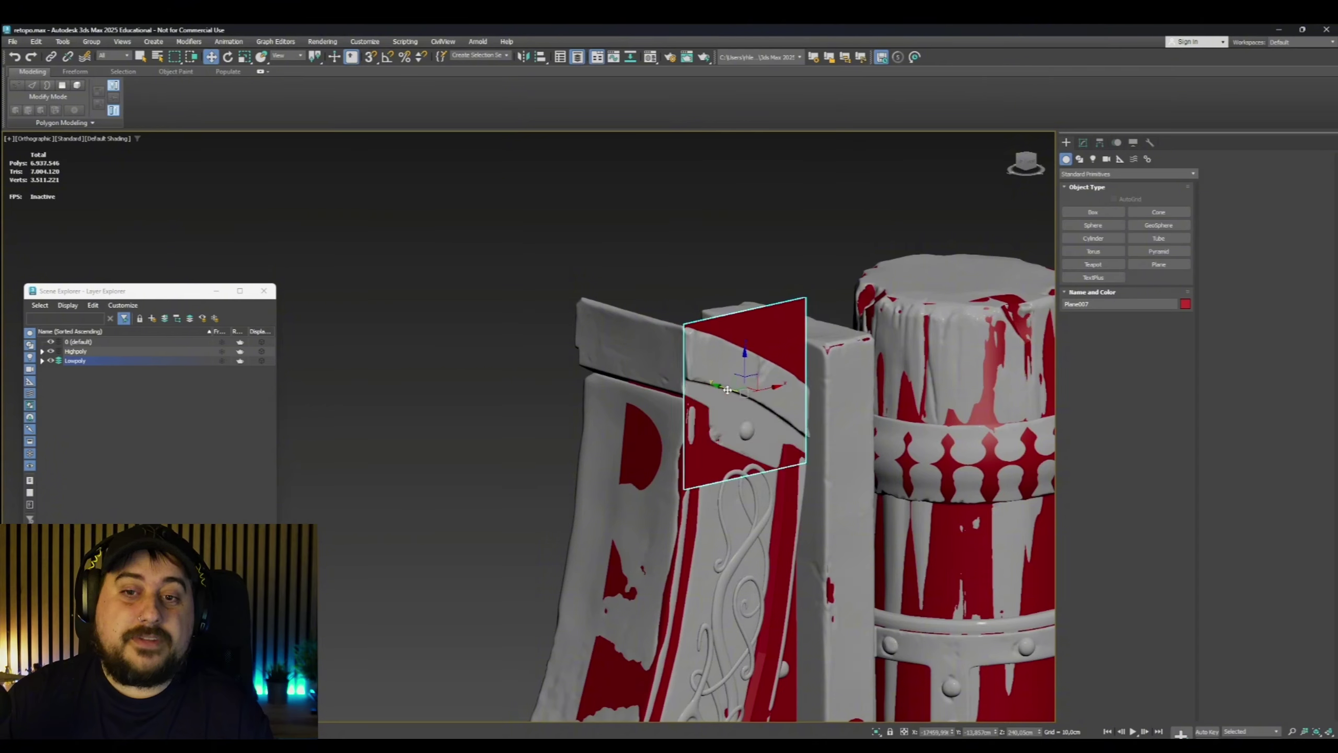
Isolate the new low-poly plane together with the high-poly curved cap piece it covers
alt+middle_drag(728, 390, 664, 369)
ctrl+click(706, 361)
key(alt+q)
alt+middle_drag(385, 575, 432, 577)
click(651, 541)
middle_drag(432, 577, 611, 538)
Add an Edit Poly to the plane and cut it along the high-poly cap's outline in the front view
click(1082, 142)
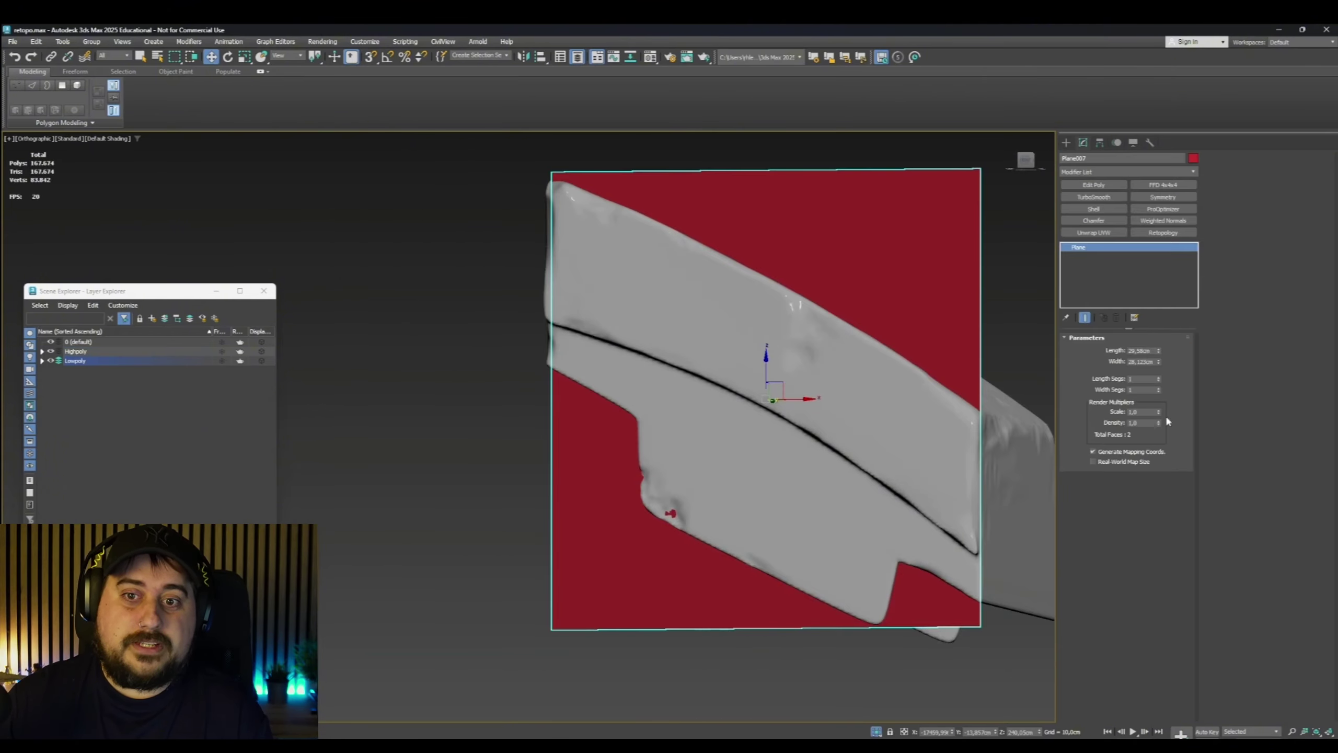
middle_drag(1048, 422, 969, 451)
click(1093, 184)
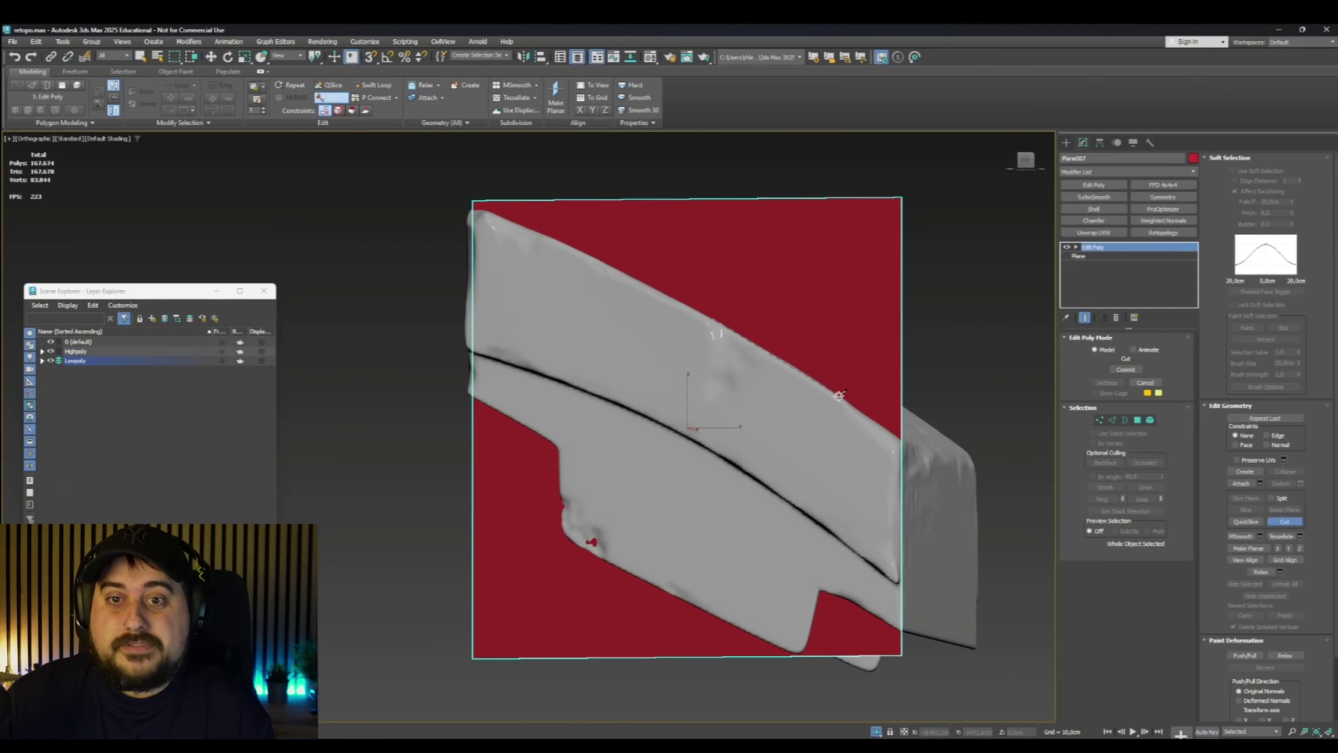
key(f)
middle_drag(661, 380, 934, 627)
key(F4)
click(340, 154)
click(774, 393)
right_click(775, 393)
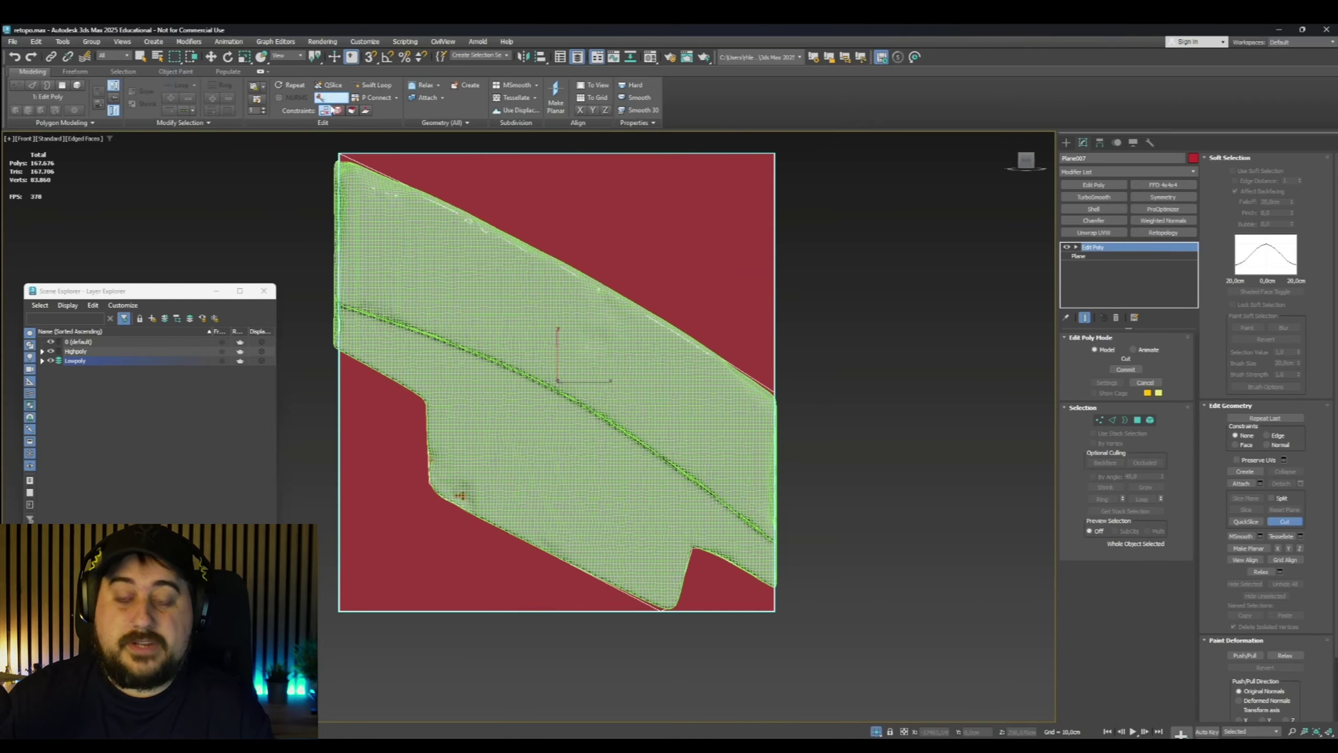
click(331, 104)
Delete the three polygons lying outside the cap's cut outline
key(4)
click(653, 232)
ctrl+click(387, 496)
ctrl+click(730, 590)
key(Delete)
Move the trimmed plane forward onto the front face of the high-poly's lower section
alt+middle_drag(535, 379, 566, 406)
click(1140, 422)
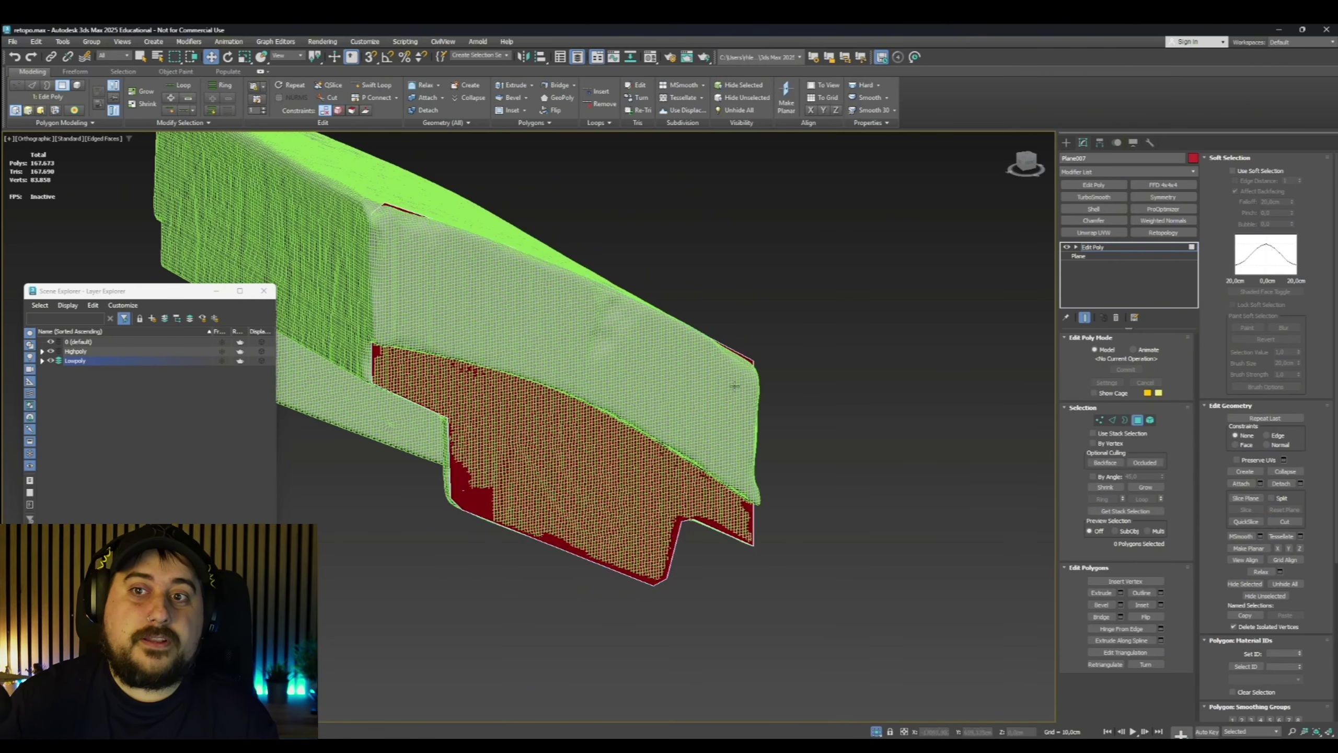
click(679, 474)
scroll(679, 448, up, 3)
alt+middle_drag(811, 401, 750, 388)
Cut the plane along the groove under the curved upper band and target weld its extra corner vertices
click(1100, 421)
click(776, 384)
alt+middle_drag(854, 406, 632, 343)
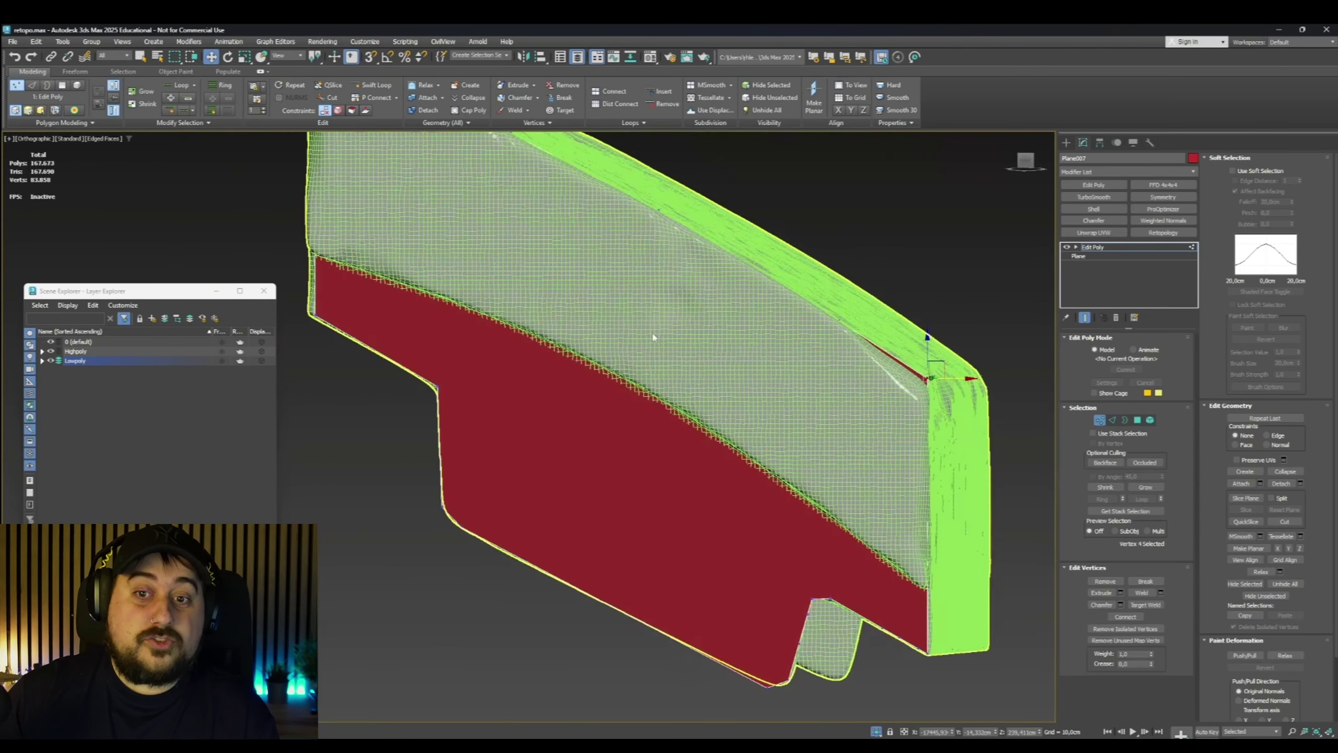
key(alt+c)
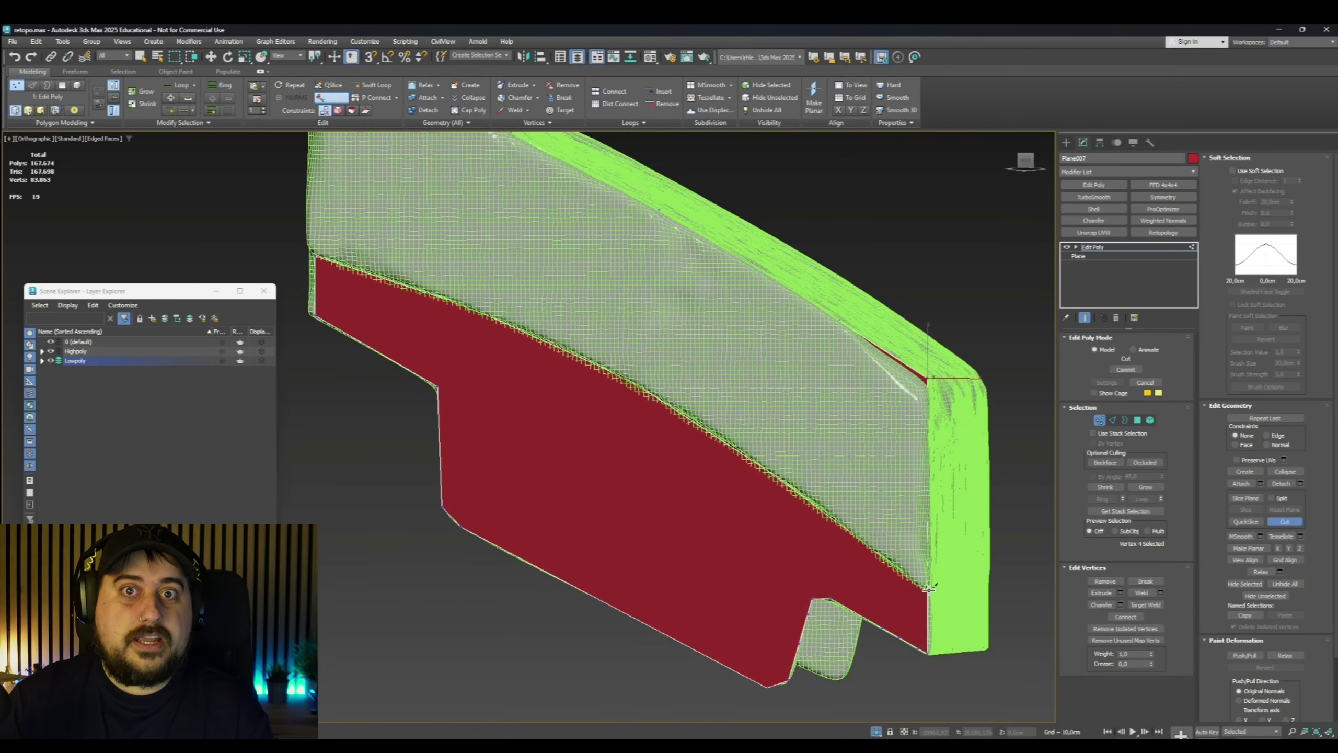
alt+middle_drag(929, 588, 828, 422)
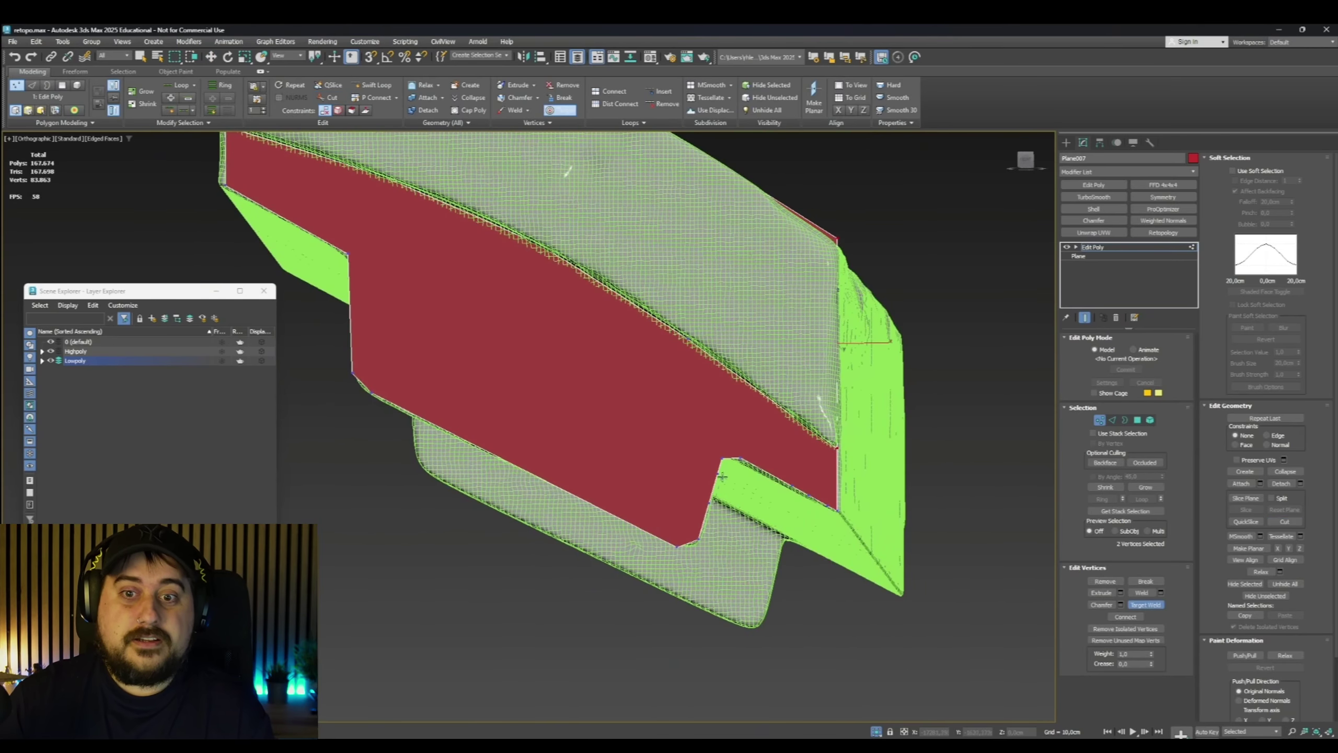
click(840, 511)
Extrude the upper band polygon forward and add a Shell modifier to give the piece its full depth
scroll(838, 506, down, 3)
alt+middle_drag(737, 337, 645, 392)
click(1137, 420)
alt+middle_drag(774, 527, 843, 411)
click(1093, 208)
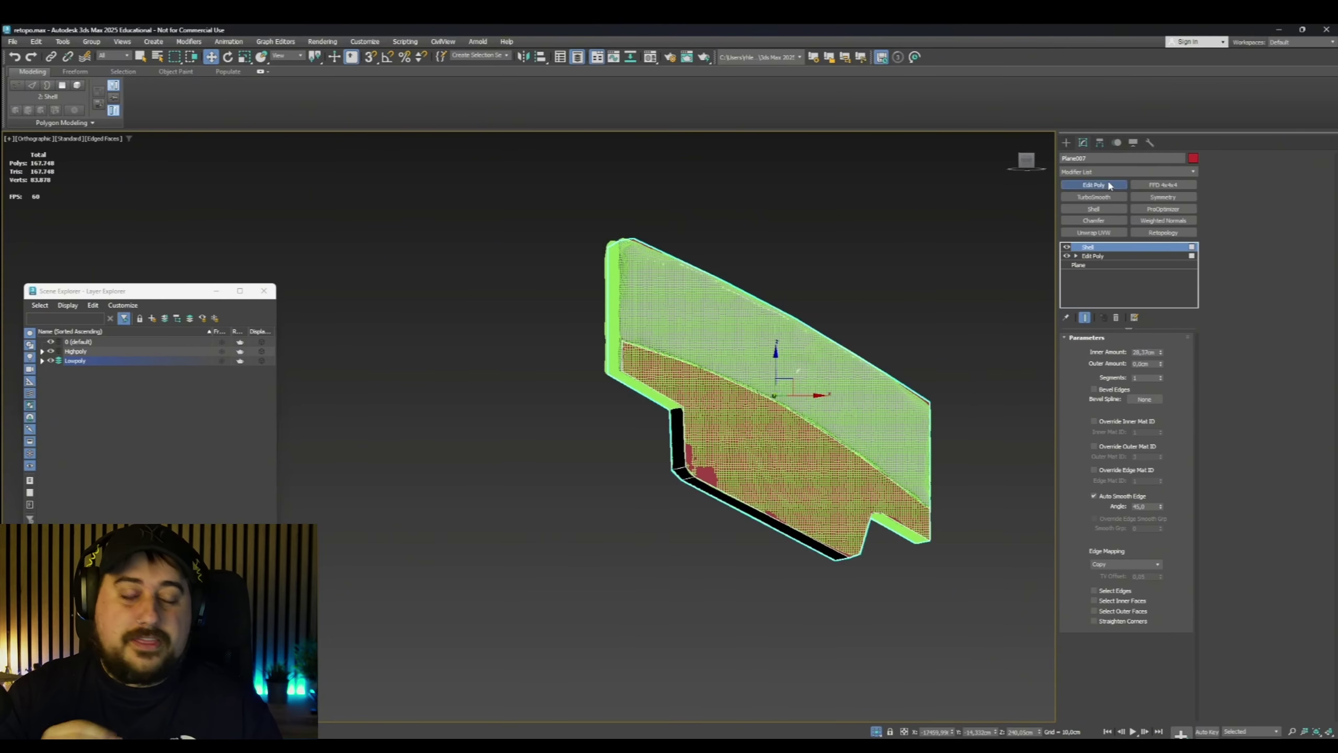
Add an Edit Poly above the Shell and target weld the surplus vertices at the block's edges
click(1093, 185)
alt+middle_drag(790, 369, 686, 435)
key(1)
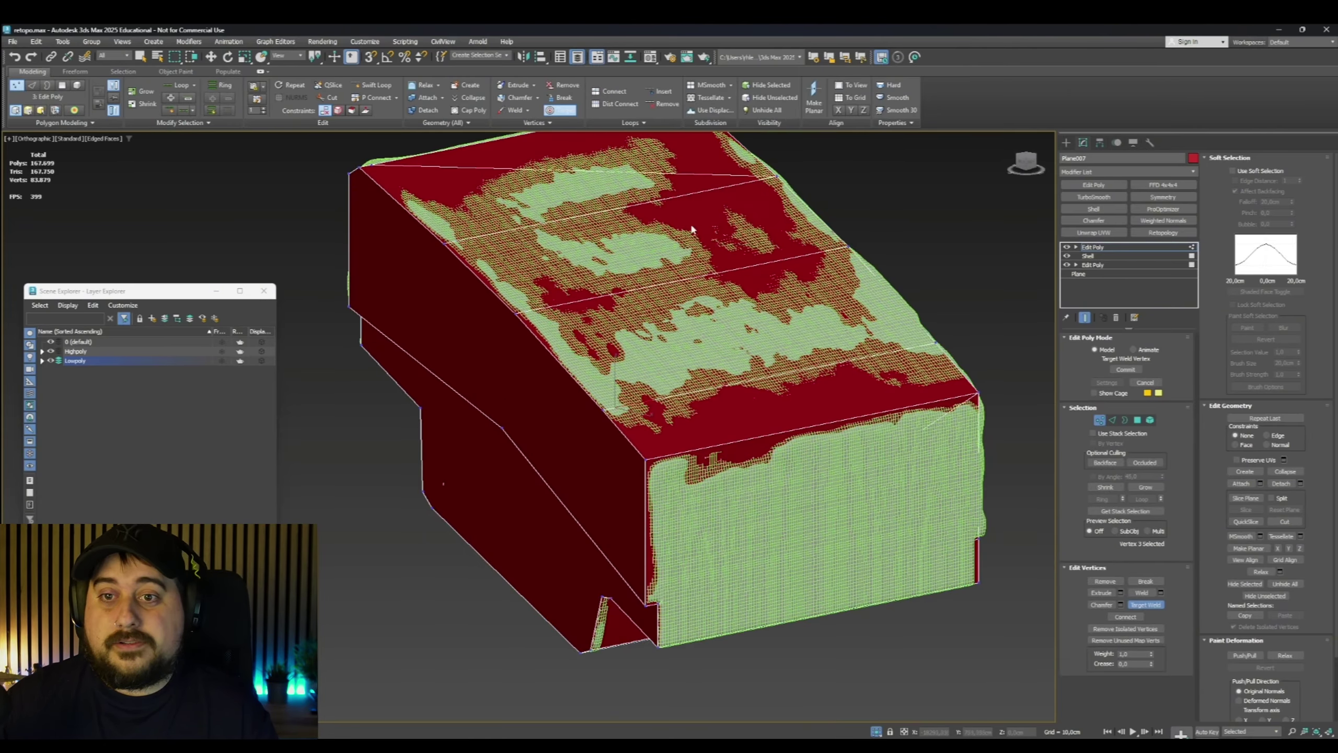
alt+middle_drag(692, 230, 474, 274)
Cut edges across the front face from the top edge's vertices through the groove to the lower corners
key(alt+c)
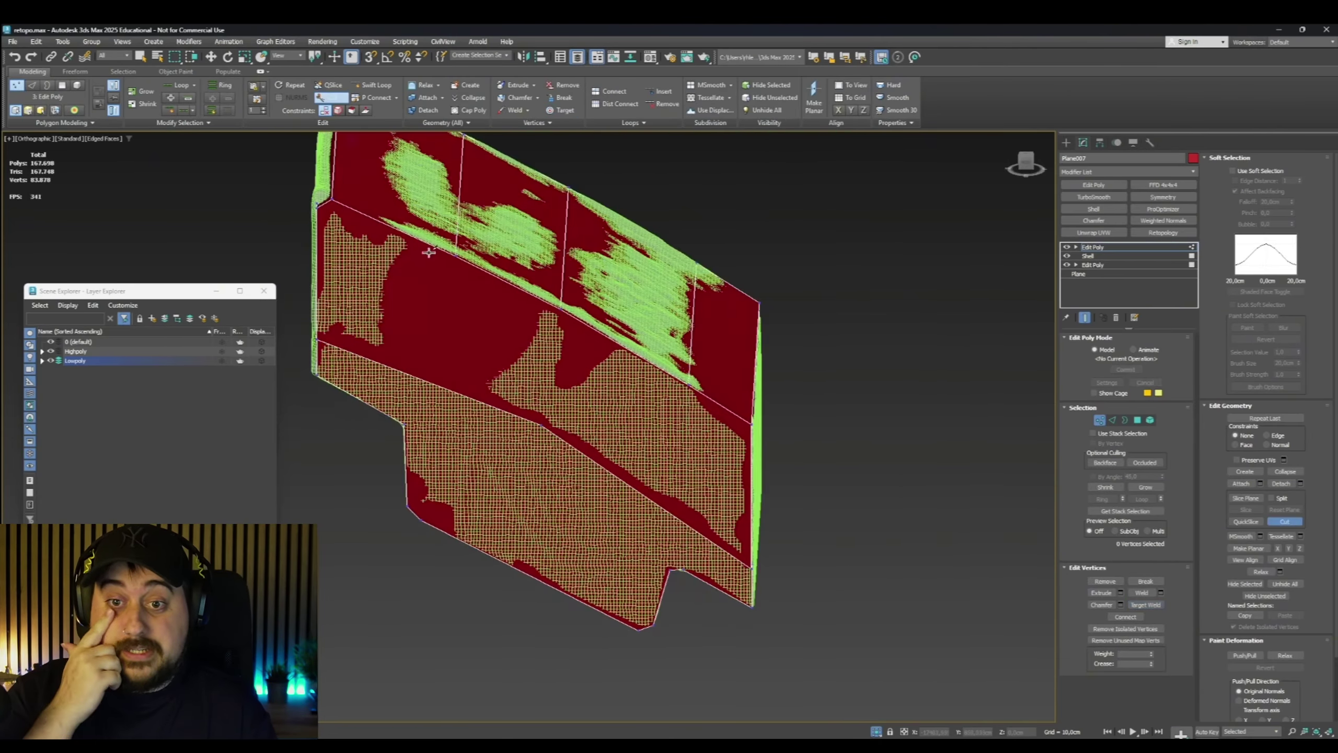
alt+middle_drag(425, 419, 437, 305)
scroll(438, 305, up, 2)
click(440, 289)
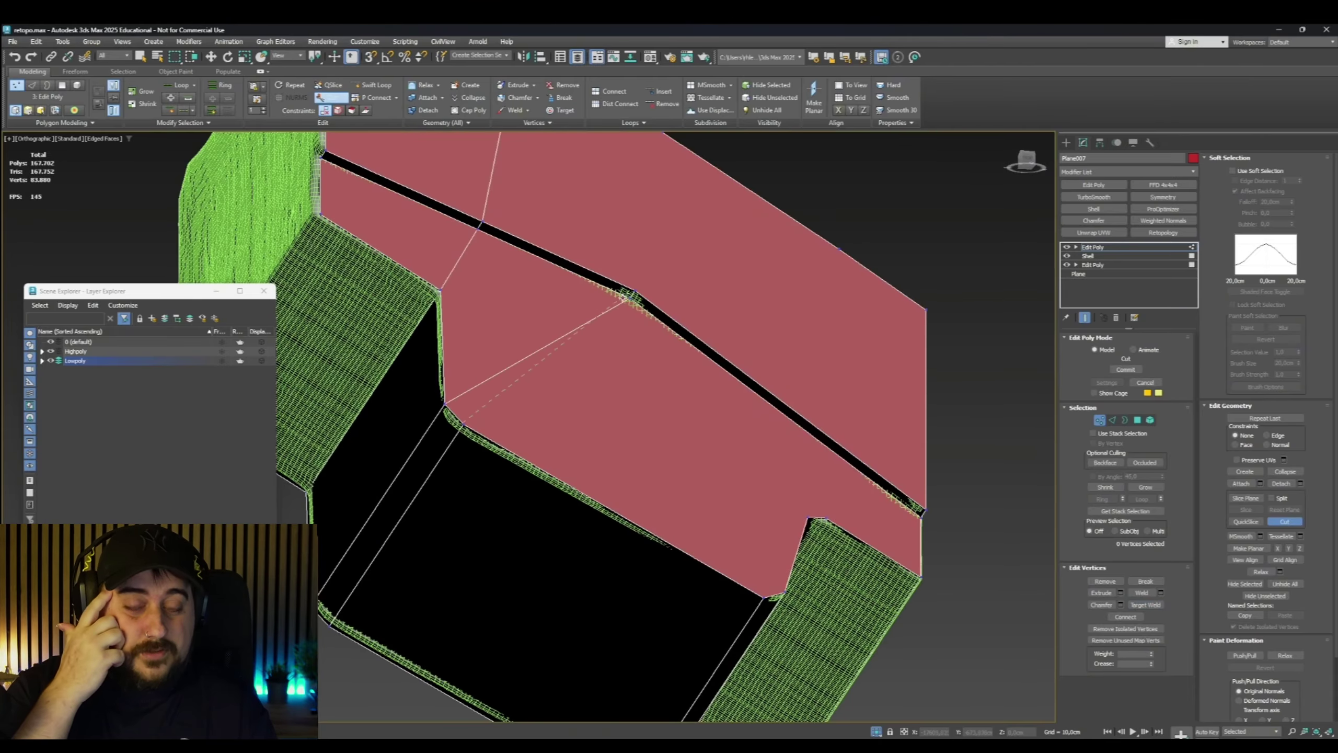
click(700, 351)
alt+middle_drag(700, 351, 776, 422)
Move the vertices along the groove and the middle of the top edge to follow the high-poly's curve
key(f)
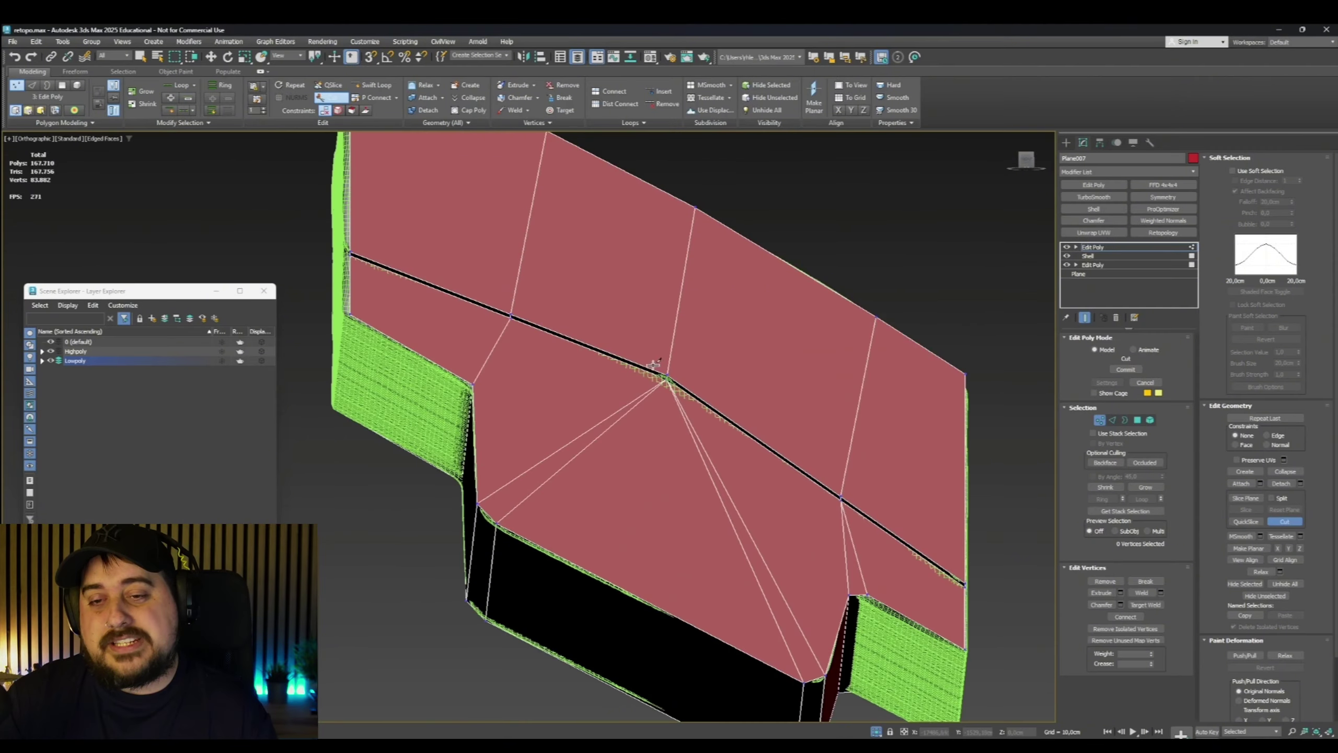
drag(557, 355, 558, 352)
scroll(546, 344, up, 2)
drag(562, 352, 553, 337)
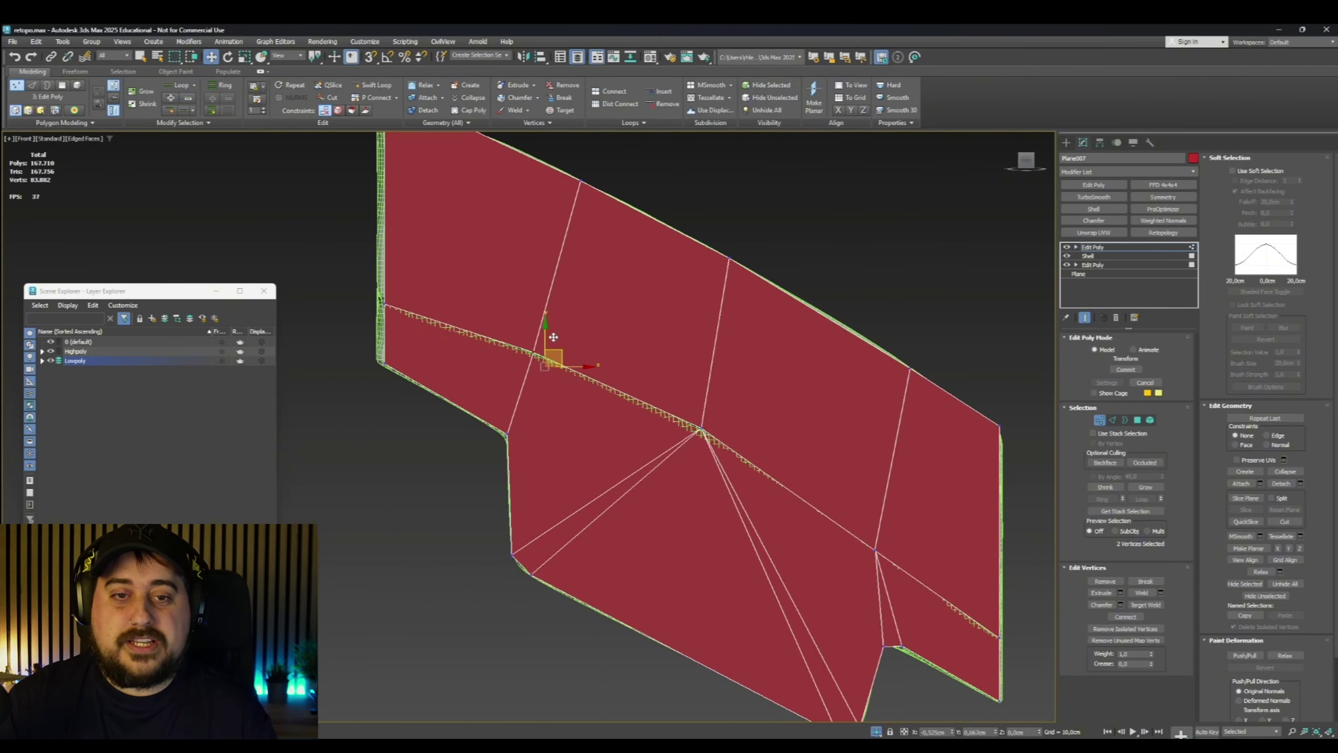
middle_drag(881, 536, 873, 585)
drag(705, 323, 739, 292)
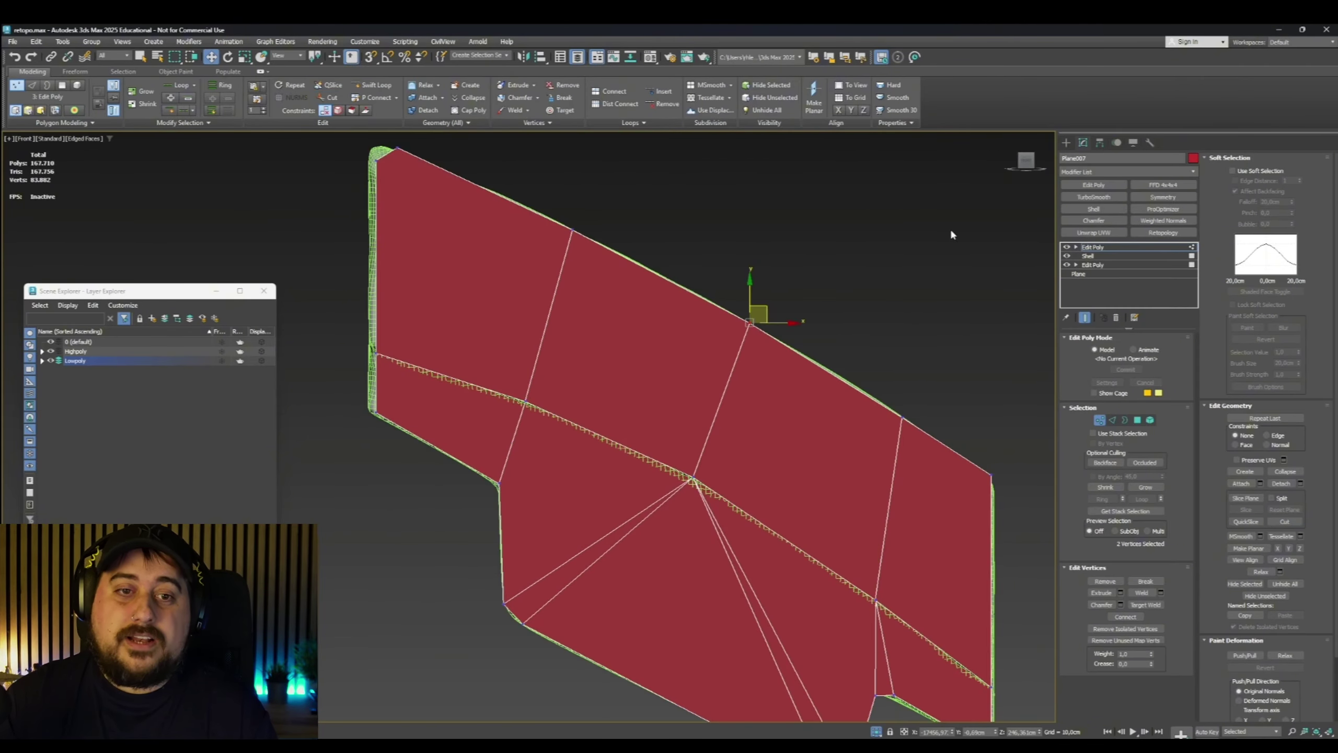
Move the vertices at both outer ends of the upper band onto the high-poly silhouette
middle_drag(391, 447, 443, 558)
drag(399, 222, 459, 294)
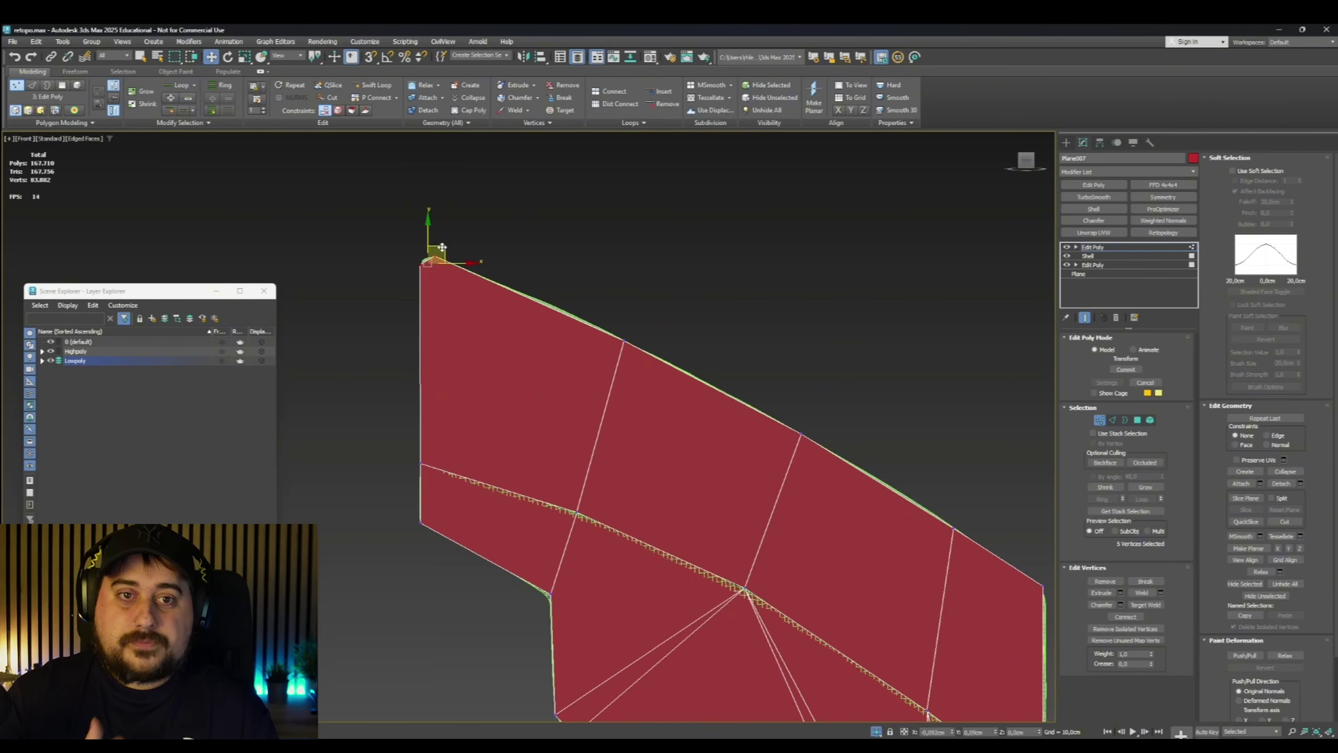
middle_drag(969, 575, 715, 451)
scroll(801, 464, up, 2)
drag(756, 424, 807, 478)
drag(788, 438, 789, 448)
Adjust the vertices at the lower end corner and around the small notch to fit the high-poly outline
middle_drag(838, 628, 827, 389)
drag(740, 483, 803, 541)
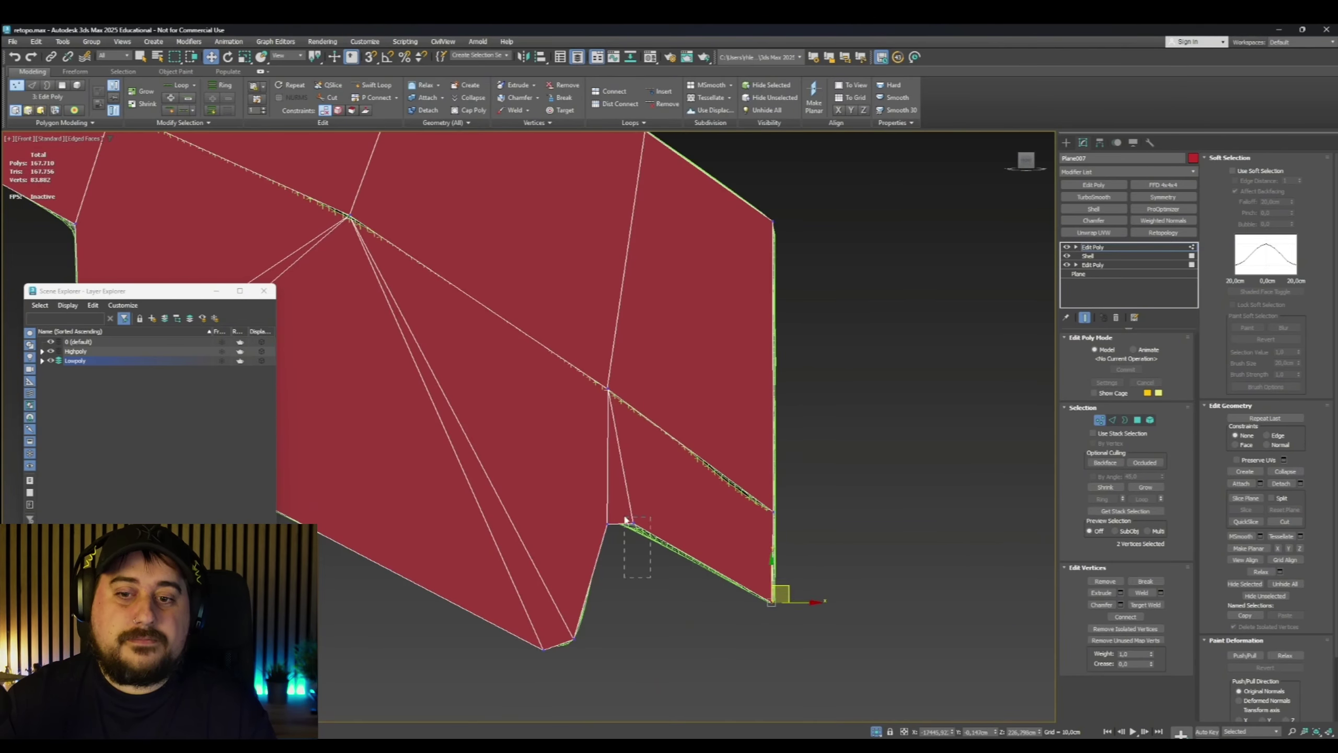
drag(631, 506, 633, 508)
middle_drag(596, 611, 720, 499)
key(r)
drag(648, 511, 701, 515)
middle_drag(370, 422, 675, 495)
Select the vertices of the bevelled lower corner and rotate them to match the high-poly's bevel
drag(487, 332, 558, 403)
key(e)
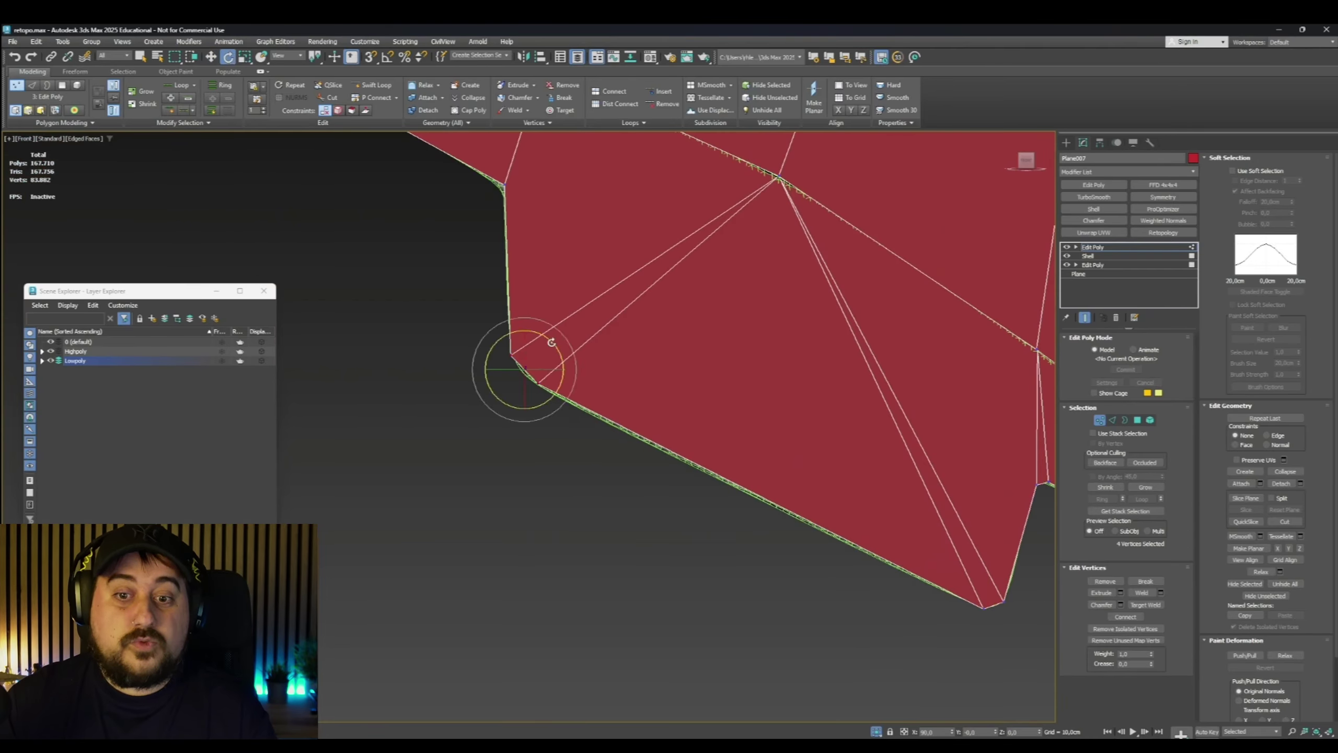
scroll(556, 350, down, 5)
alt+middle_drag(556, 350, 850, 310)
key(1)
key(w)
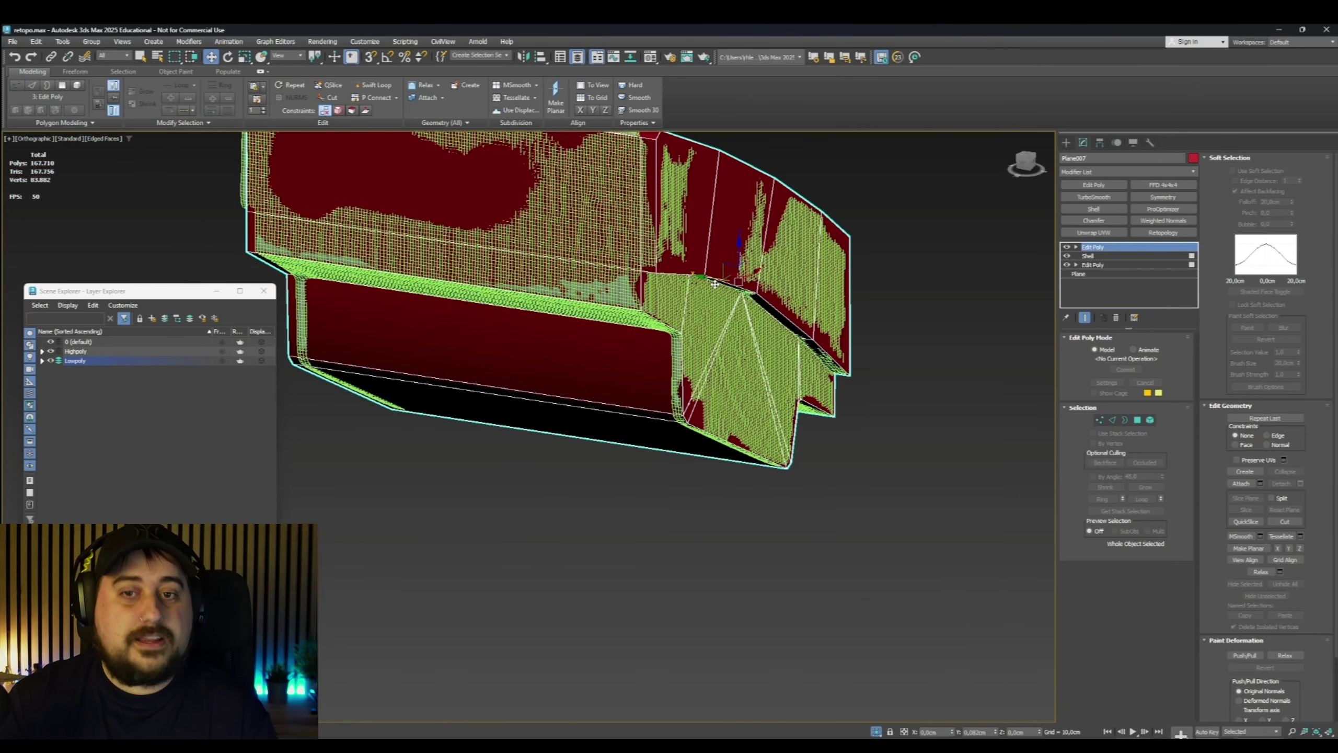
Move the vertices at one end of the block's depth to match the high-poly, and leave isolation
middle_drag(580, 264, 848, 363)
key(1)
click(1023, 163)
drag(505, 313, 632, 704)
drag(621, 541, 768, 535)
alt+middle_drag(768, 536, 669, 559)
drag(773, 544, 777, 544)
alt+middle_drag(777, 544, 838, 506)
key(1)
key(alt+q)
scroll(780, 412, down, 3)
alt+middle_drag(727, 428, 700, 398)
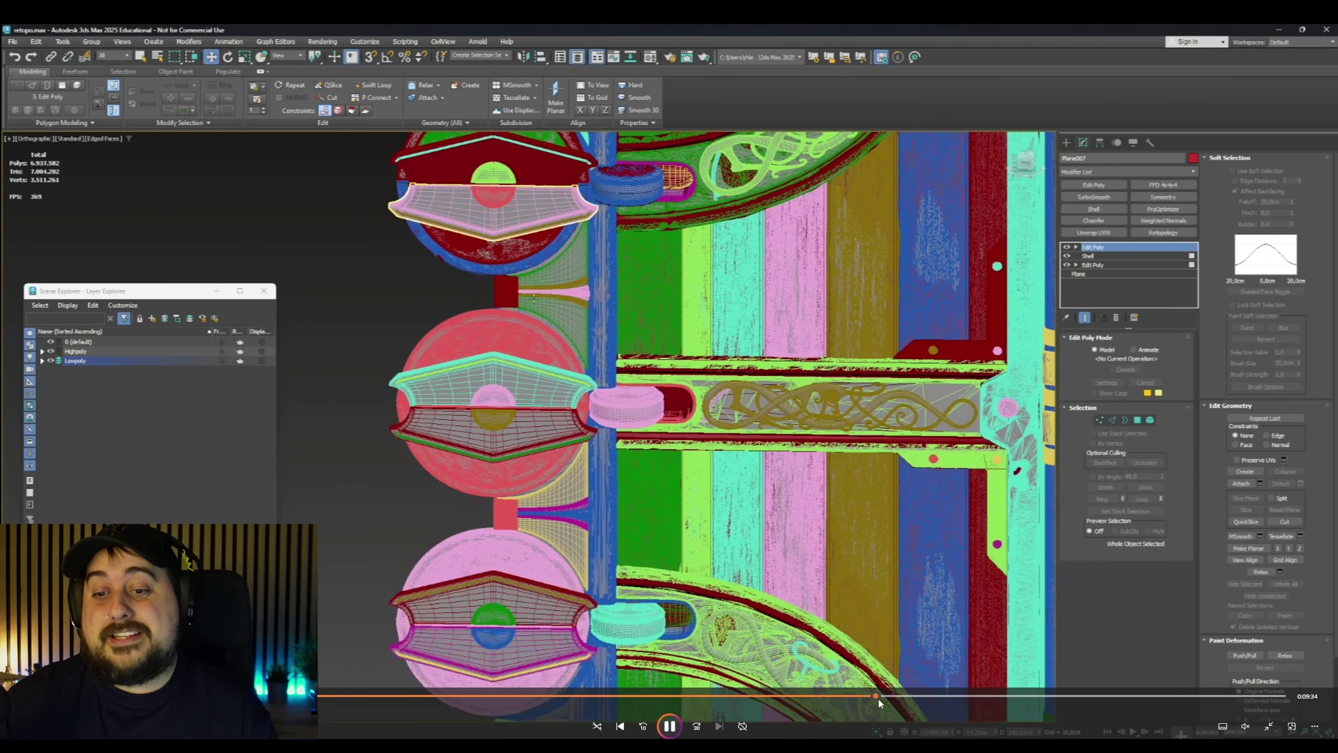
drag(878, 696, 907, 699)
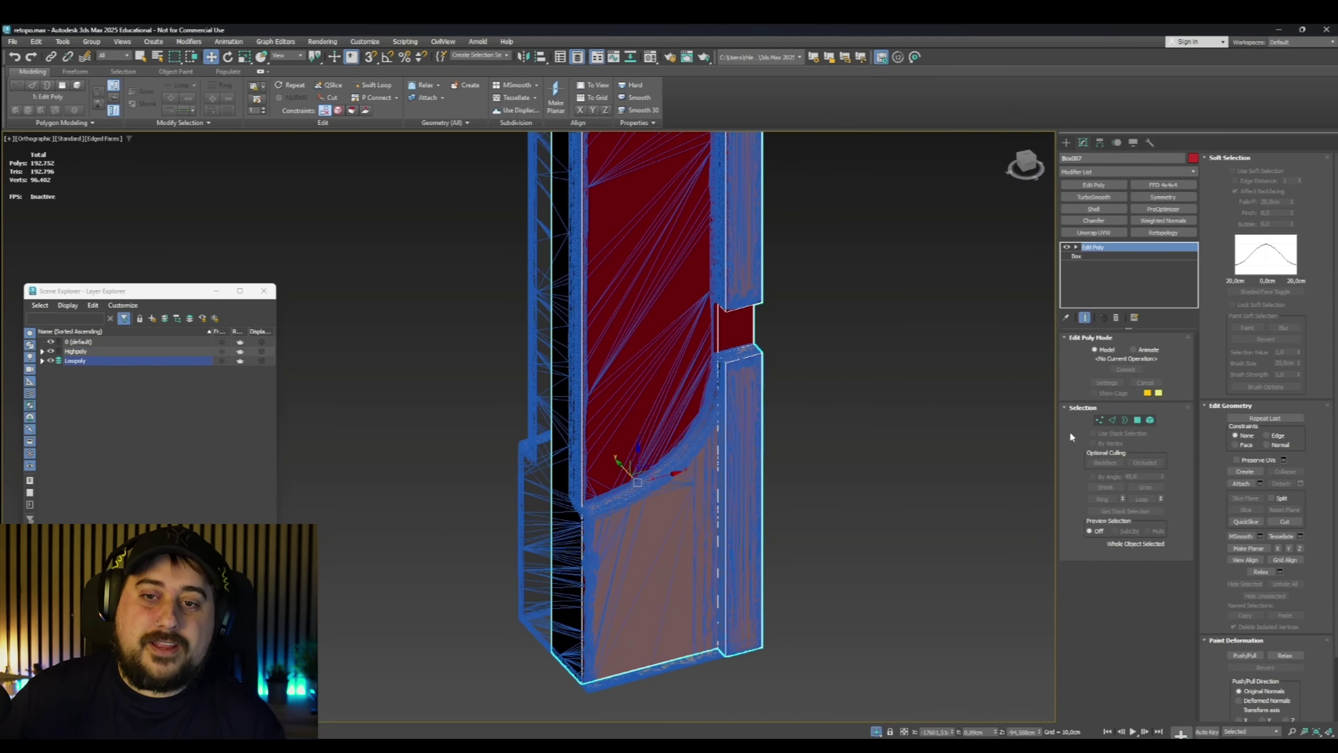
Add edge loops across the curved ledge of the lower block and move their vertices onto the high-poly curve
key(2)
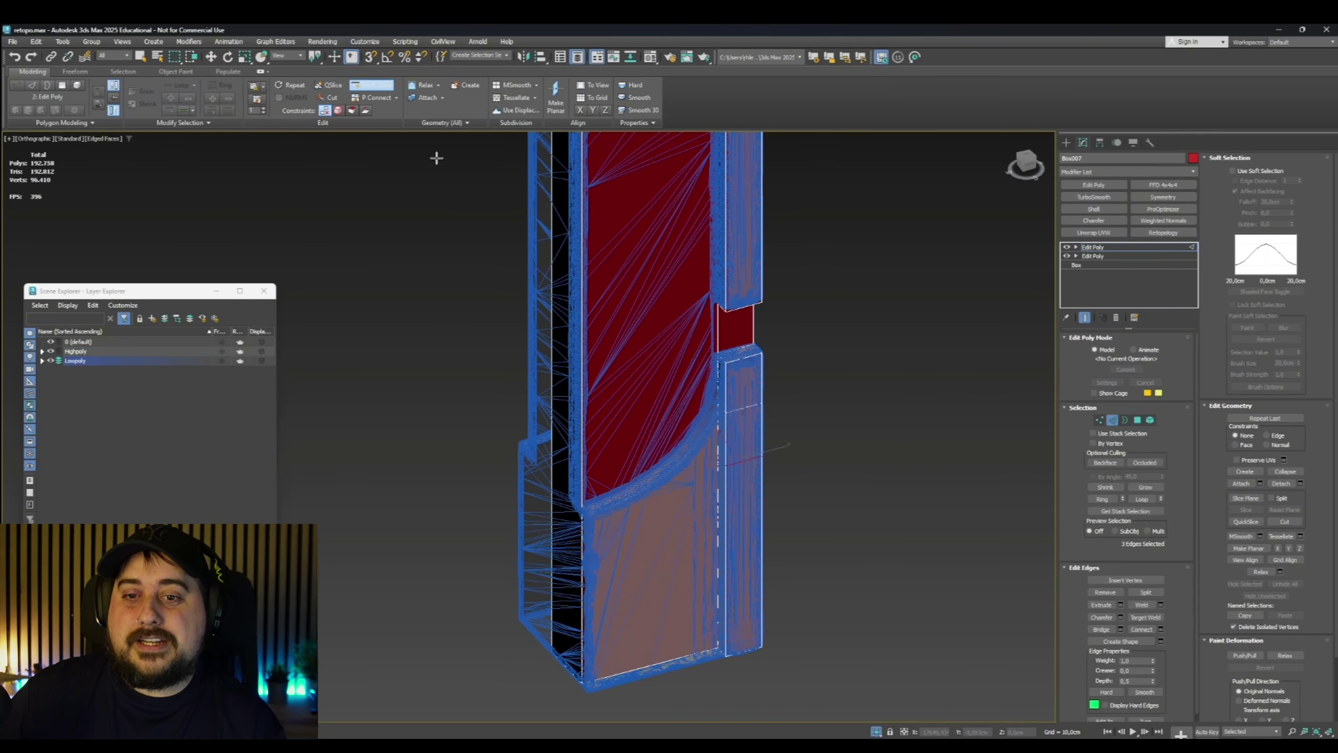
key(1)
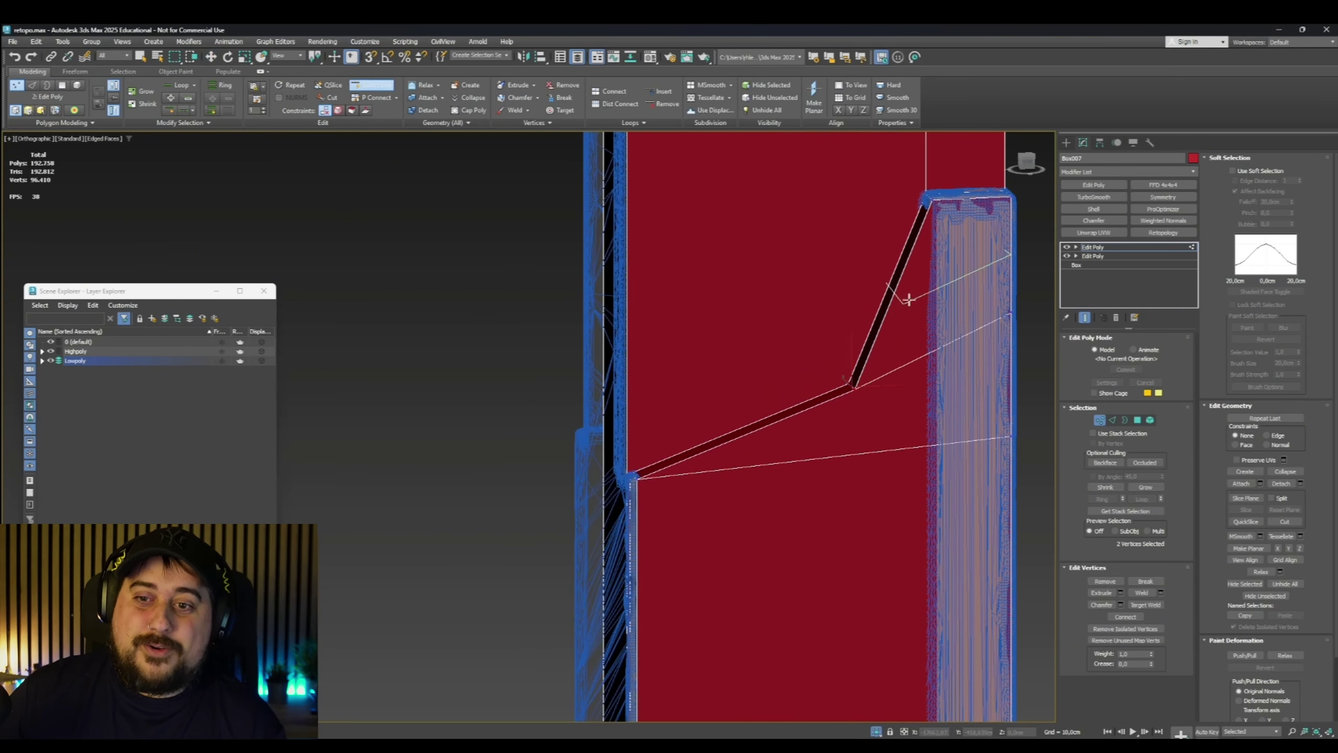
key(2)
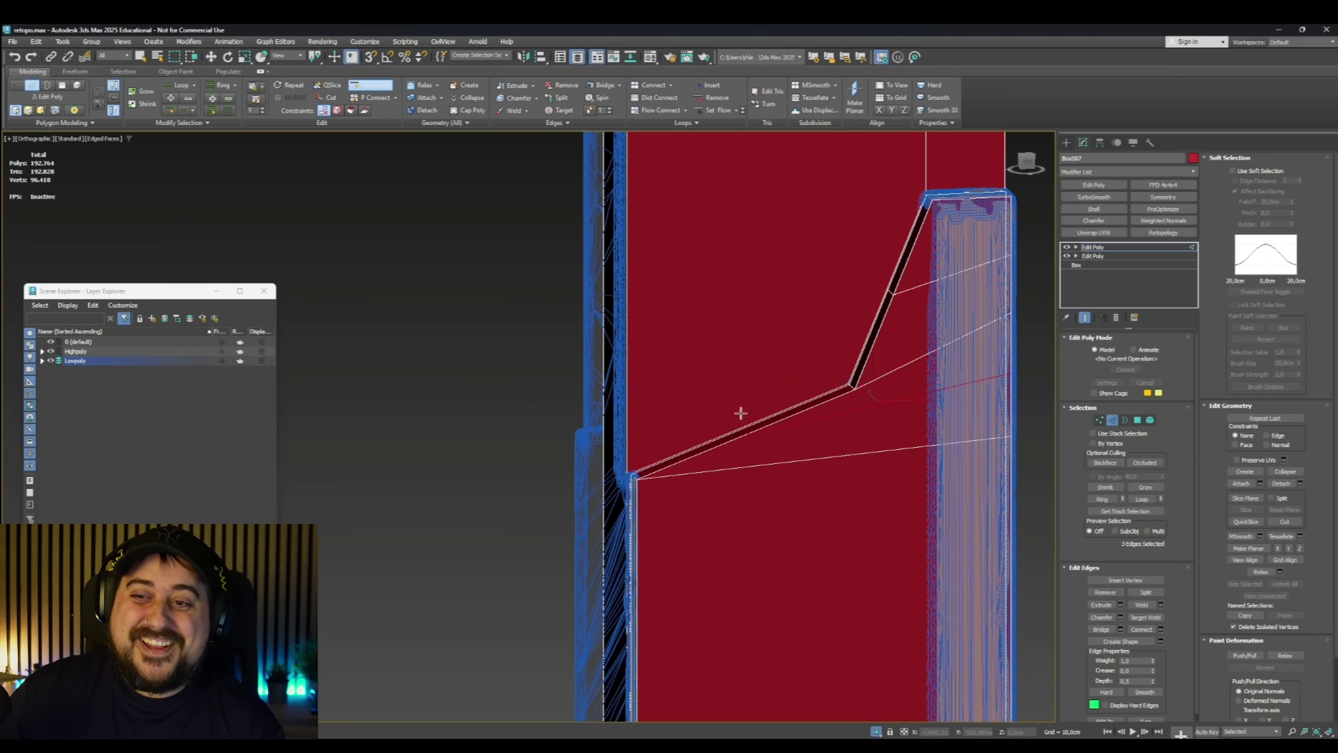
key(w)
click(1100, 420)
drag(869, 271, 912, 312)
drag(908, 281, 928, 297)
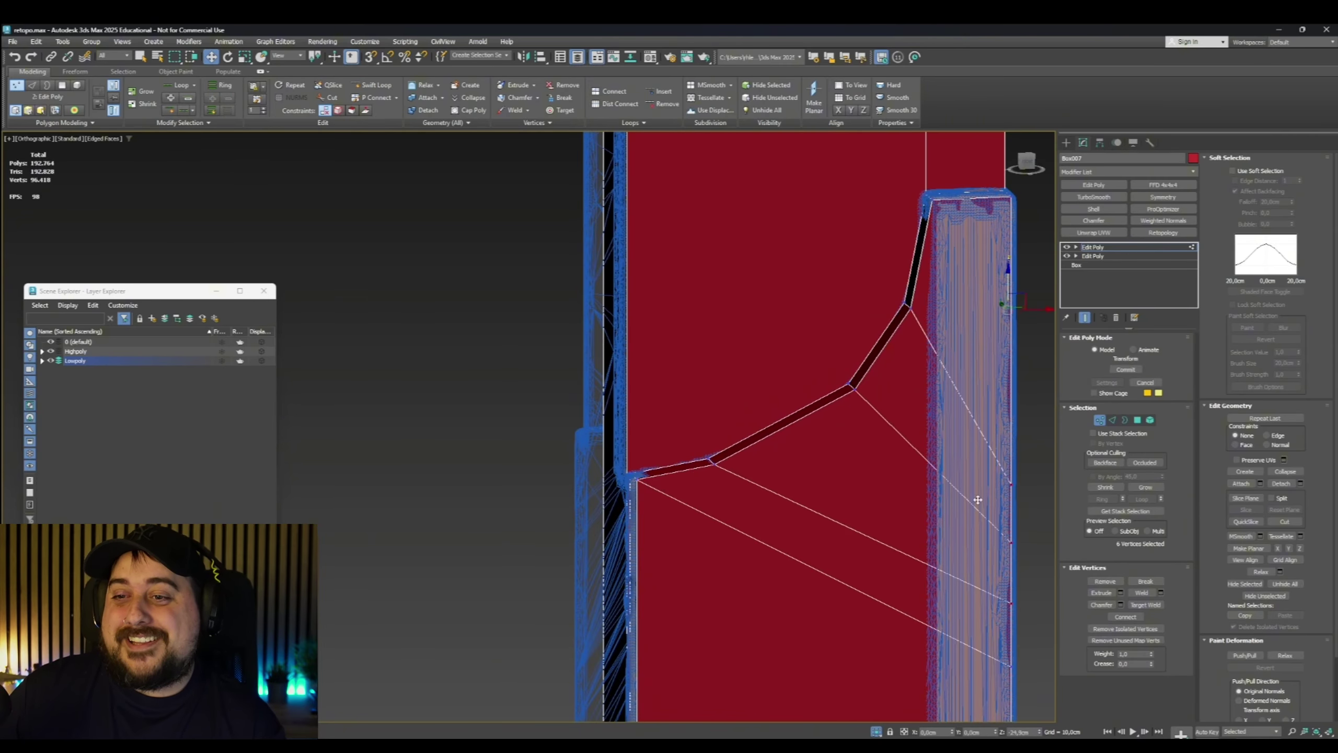
Insert further edge loops between the ledge's segments and reposition their vertices to round out the curve
click(390, 89)
click(879, 358)
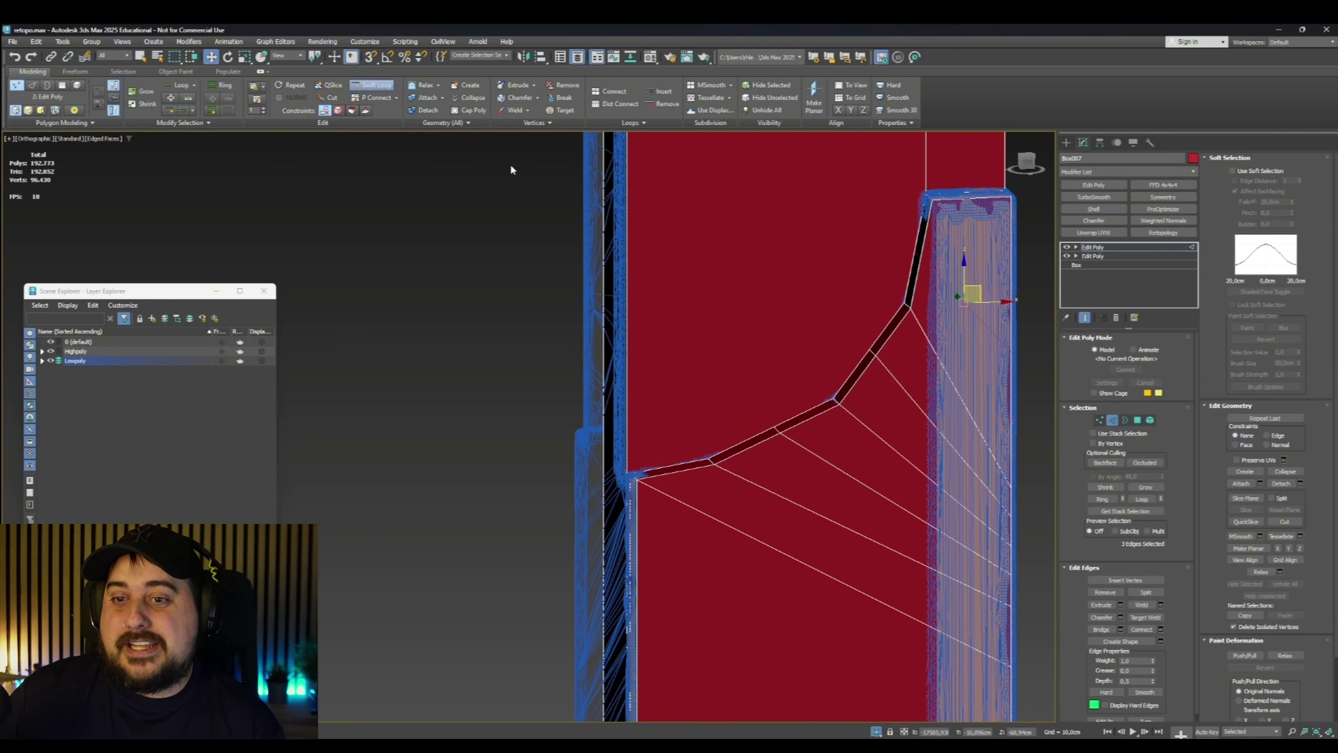
click(373, 85)
key(1)
drag(759, 413, 793, 443)
Target-weld the surplus loop vertices on the lower block's sides to its bottom corner vertices
alt+middle_drag(934, 249, 772, 334)
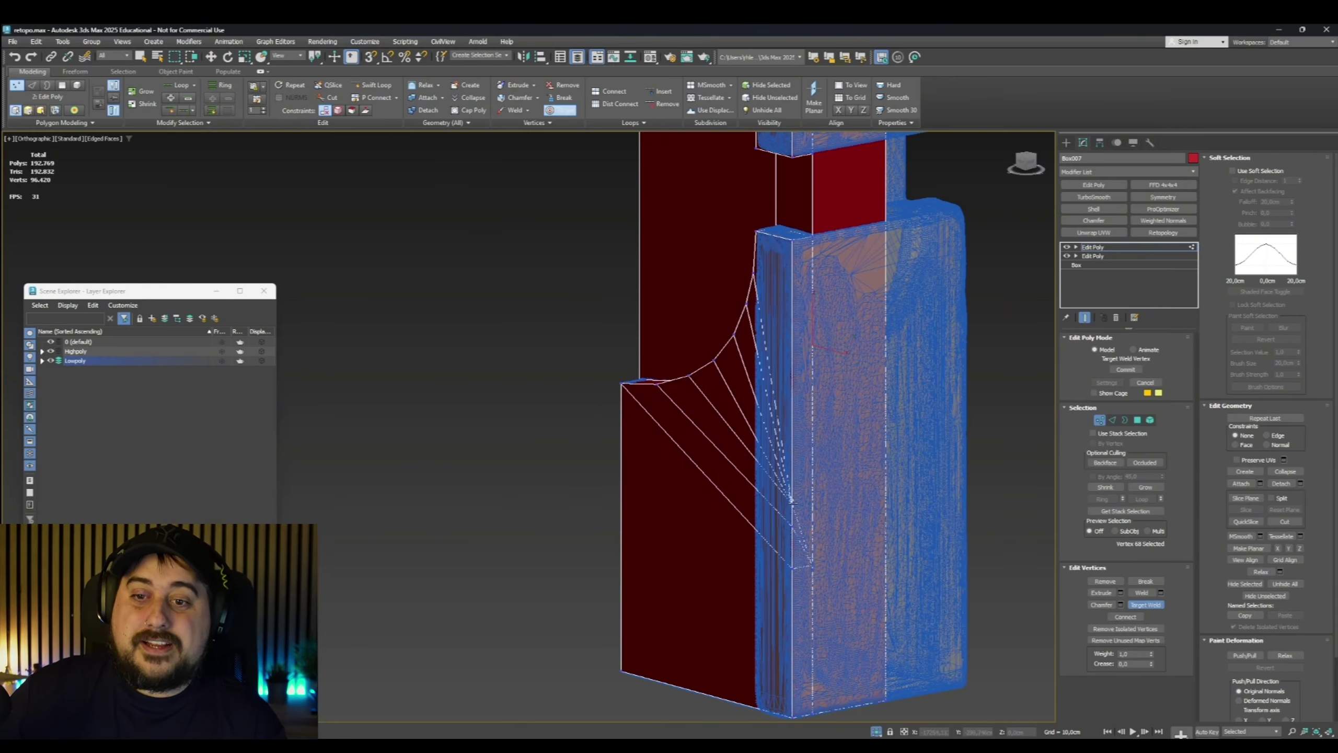
click(792, 569)
click(793, 716)
click(813, 566)
click(813, 713)
scroll(816, 419, down, 2)
alt+middle_drag(815, 419, 969, 406)
scroll(772, 389, up, 4)
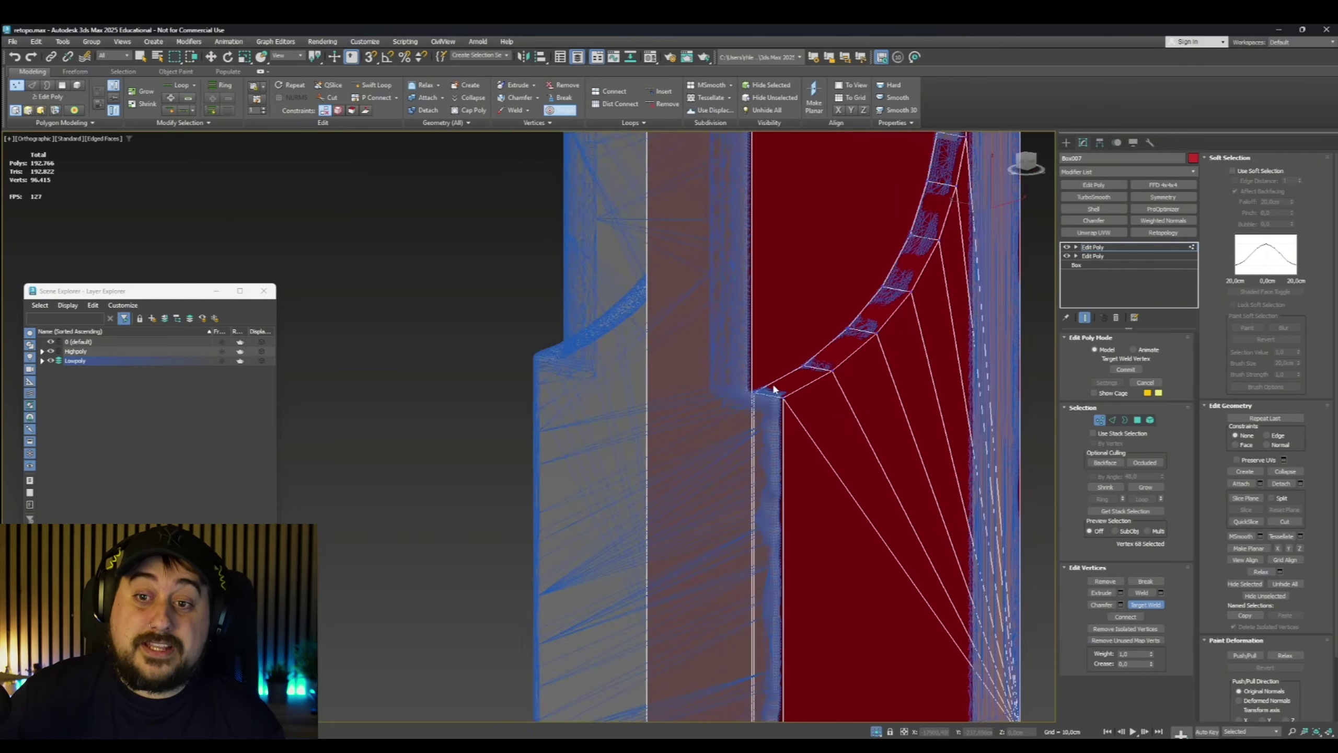
middle_drag(722, 602, 722, 529)
scroll(738, 685, up, 4)
click(721, 482)
click(709, 479)
Cut connecting edges between the vertices at the inner end of the curved ledge and down the adjoining side
scroll(711, 485, down, 4)
middle_drag(711, 232, 717, 475)
scroll(722, 469, up, 3)
key(alt+c)
scroll(748, 501, up, 3)
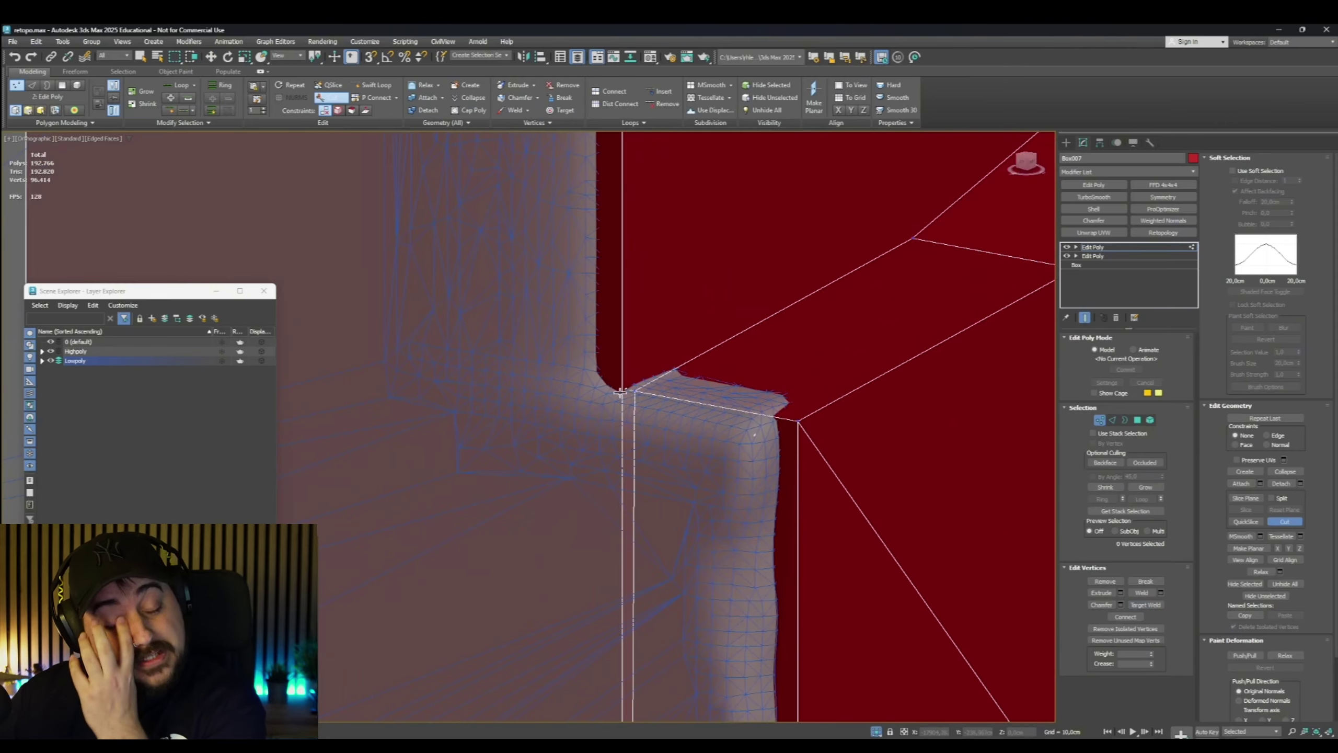
click(635, 391)
click(622, 393)
scroll(627, 392, down, 5)
alt+middle_drag(627, 393, 665, 415)
click(621, 603)
In the front view, select the vertices along the outer side of the side blocks and move them to the high-poly silhouette
alt+middle_drag(627, 601, 922, 375)
key(f)
key(w)
scroll(855, 581, up, 3)
middle_drag(854, 582, 765, 532)
scroll(766, 533, down, 2)
scroll(753, 250, up, 4)
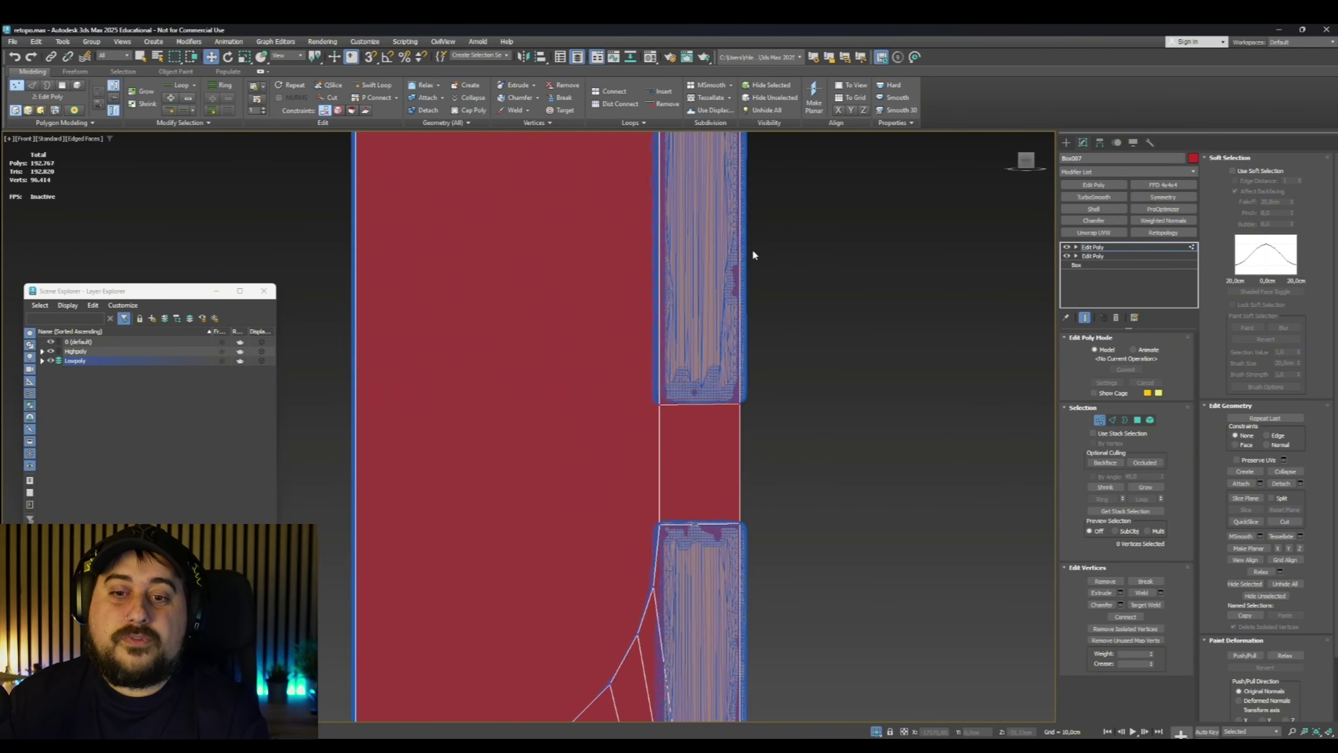
scroll(702, 382, down, 2)
alt+middle_drag(702, 383, 656, 327)
scroll(695, 469, up, 3)
scroll(653, 317, up, 2)
key(f)
drag(476, 464, 684, 533)
scroll(637, 557, down, 7)
drag(654, 290, 632, 718)
middle_drag(677, 680, 646, 454)
ctrl+drag(651, 458, 603, 732)
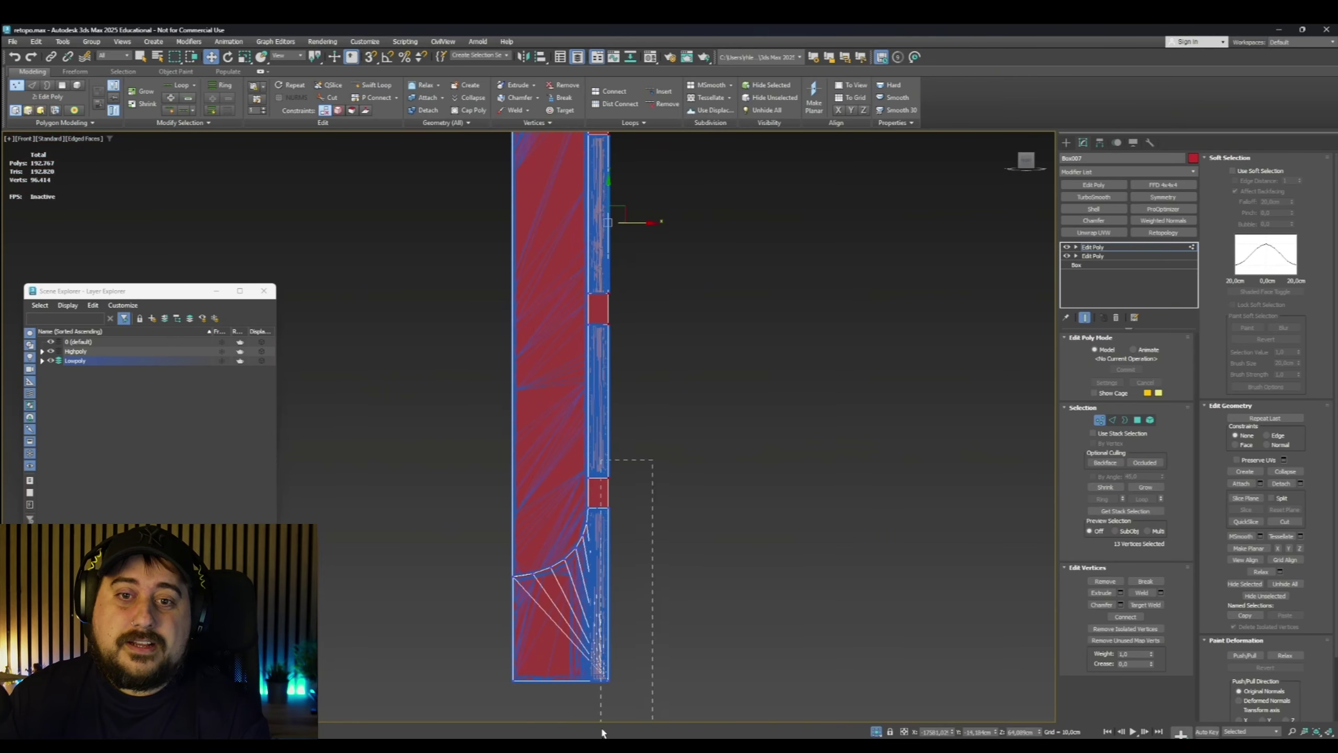
scroll(612, 323, up, 6)
drag(630, 270, 636, 270)
Move the vertices along the side blocks' inner edge sideways to line up with the high-poly
scroll(637, 272, down, 5)
drag(583, 138, 611, 559)
scroll(619, 421, up, 3)
drag(593, 207, 589, 206)
scroll(634, 314, down, 2)
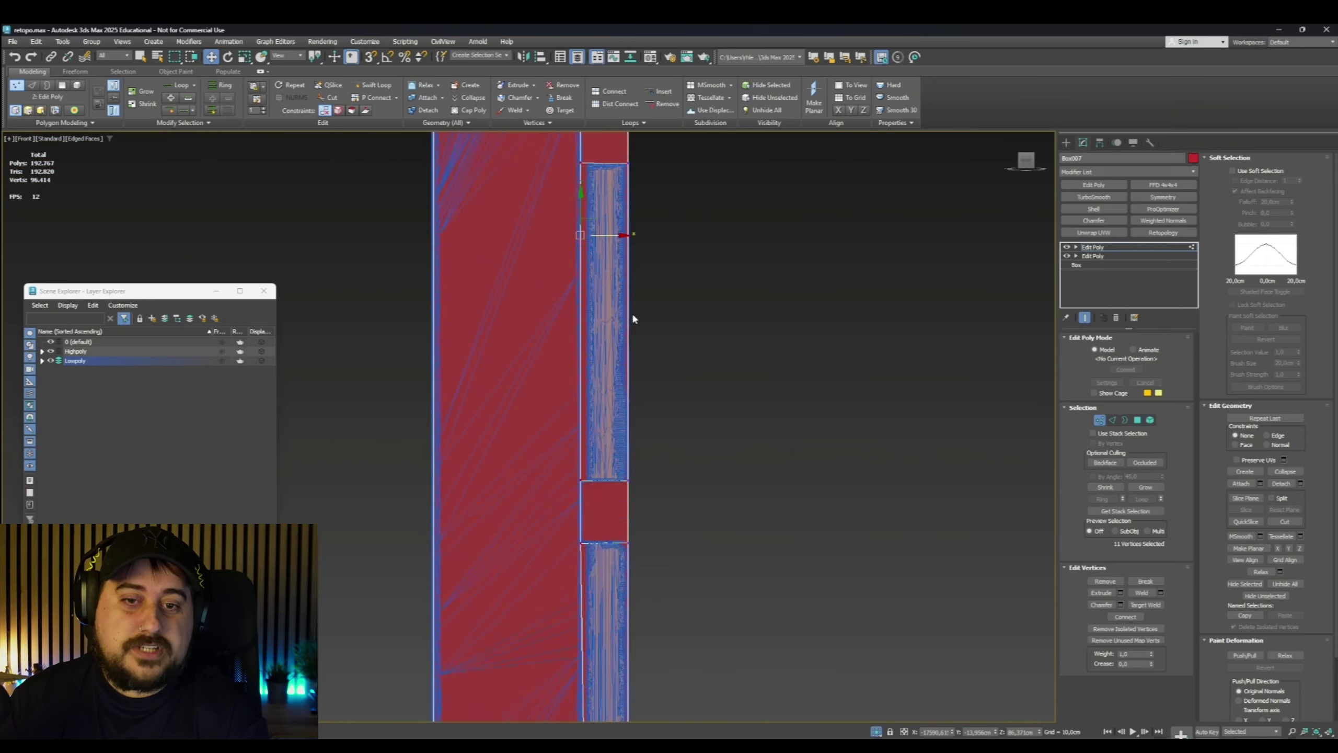
middle_drag(632, 312, 672, 180)
drag(652, 327, 569, 518)
drag(638, 450, 566, 519)
alt+middle_drag(638, 519, 658, 474)
scroll(632, 317, up, 4)
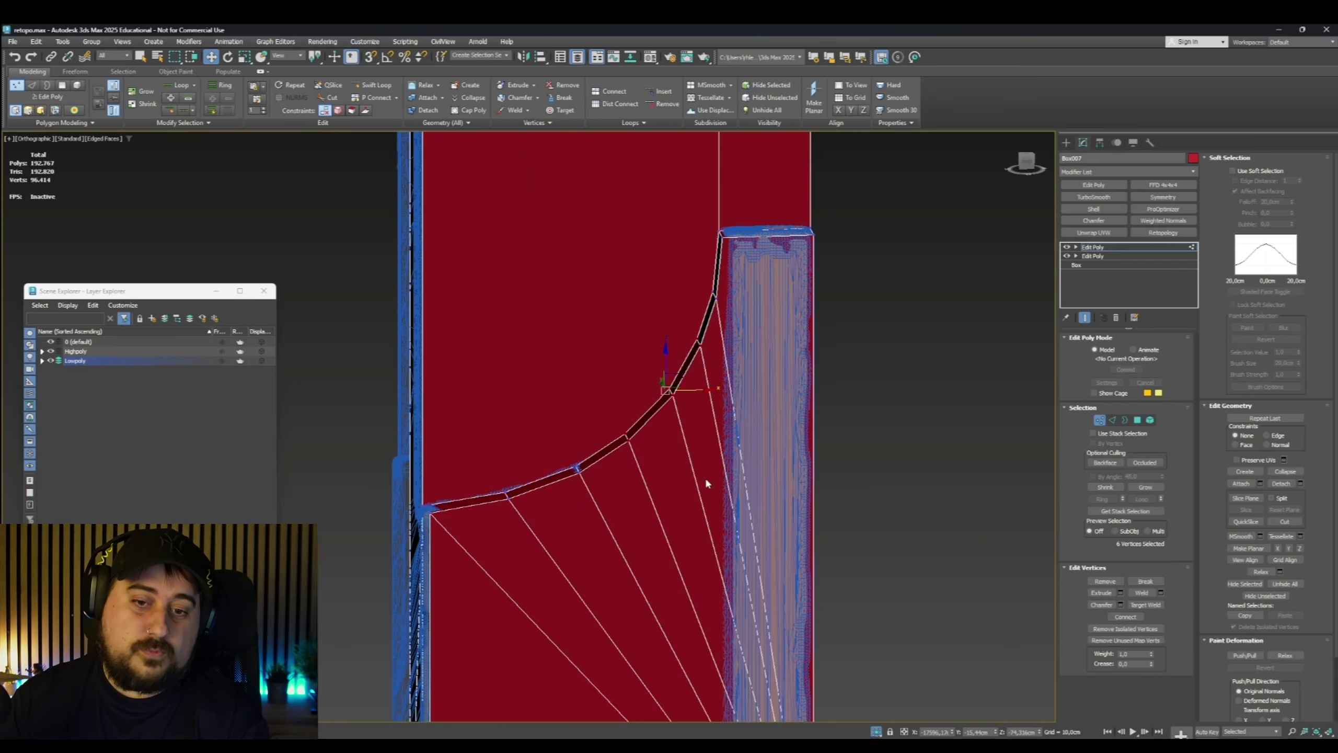
Select the corner vertices of the side blocks and apply a Chamfer modifier to them
click(868, 316)
scroll(815, 232, up, 4)
drag(838, 211, 801, 250)
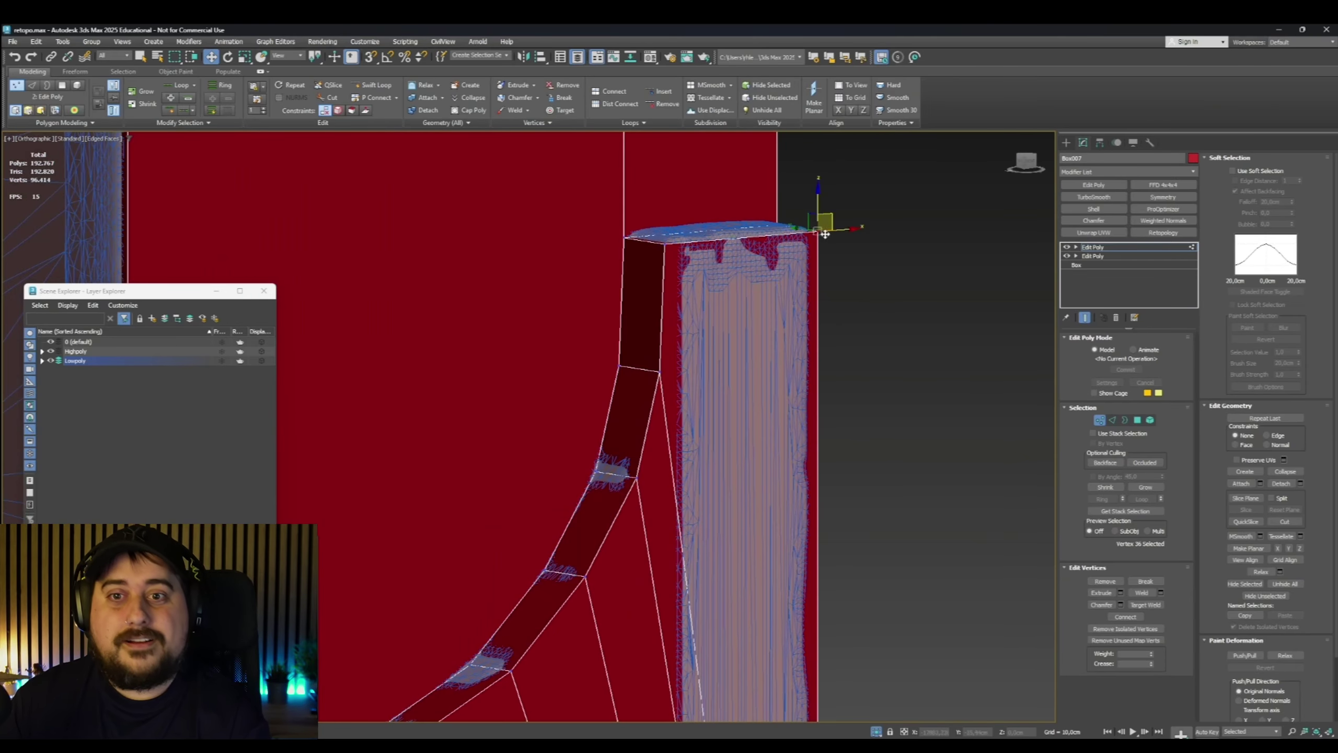
scroll(817, 232, down, 6)
alt+middle_drag(790, 237, 748, 464)
drag(753, 506, 672, 409)
middle_drag(738, 205, 727, 680)
ctrl+click(729, 353)
scroll(681, 343, up, 4)
alt+middle_drag(681, 343, 740, 680)
alt+middle_drag(747, 333, 780, 352)
click(1093, 221)
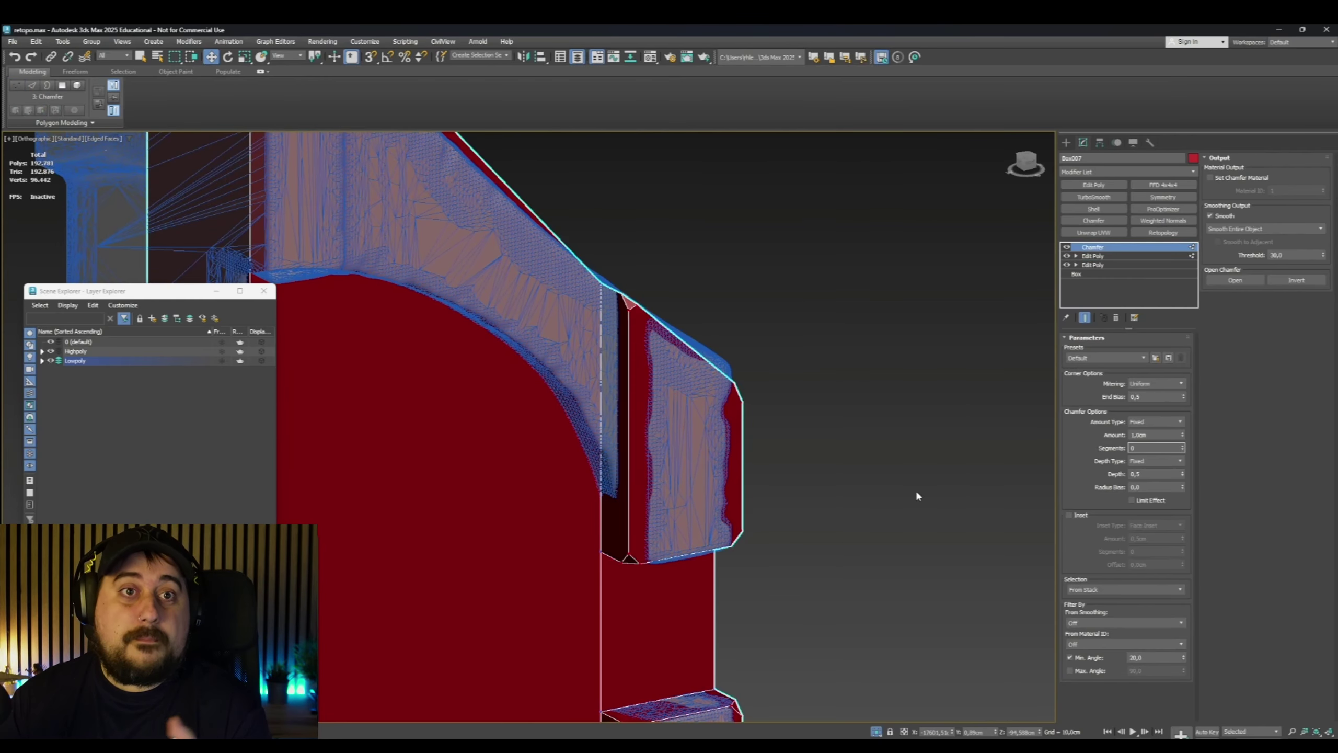
Add an Edit Poly modifier and cut an edge across the sloped top of the upper piece
alt+middle_drag(917, 493, 797, 385)
alt+middle_drag(724, 462, 741, 337)
scroll(806, 424, up, 4)
click(807, 424)
scroll(807, 425, down, 5)
click(769, 306)
scroll(751, 278, up, 3)
scroll(763, 278, down, 1)
key(alt+c)
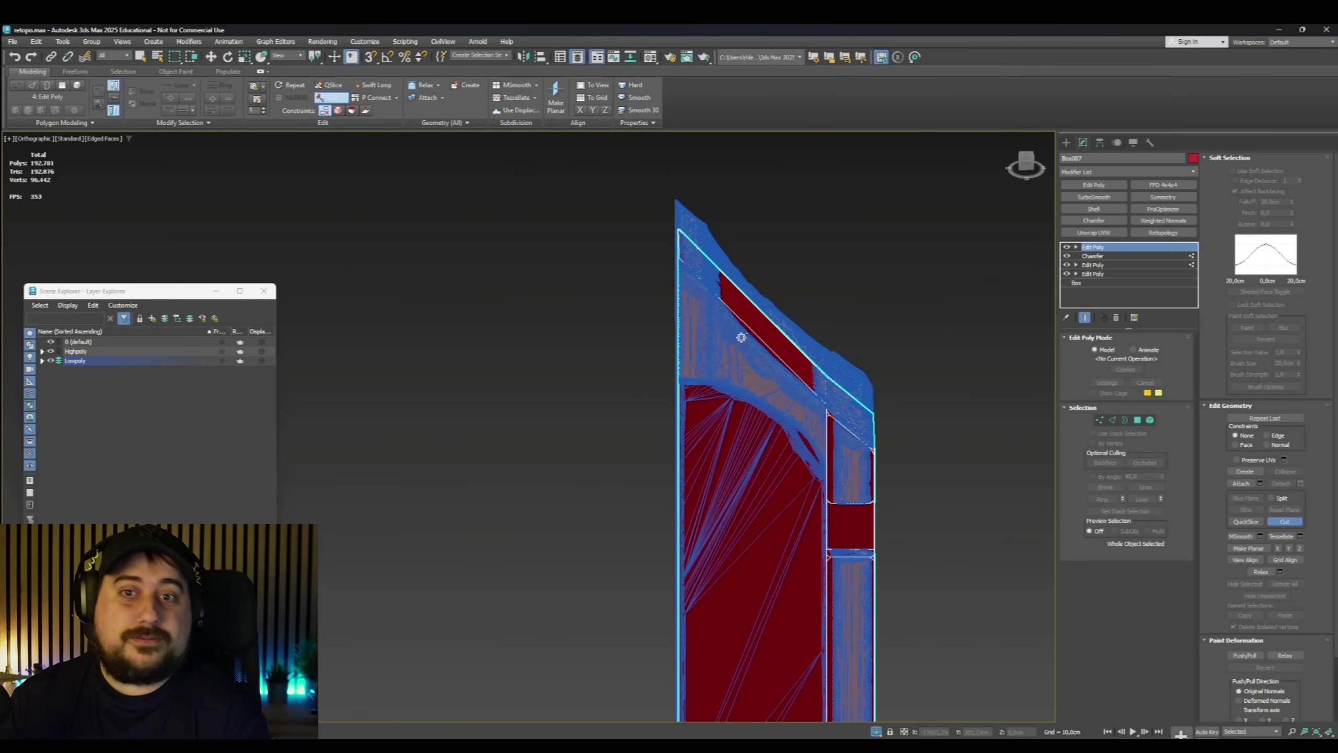
click(1026, 163)
click(1099, 420)
scroll(771, 304, up, 4)
drag(759, 290, 792, 306)
middle_drag(791, 305, 839, 455)
click(331, 97)
alt+middle_drag(649, 295, 691, 341)
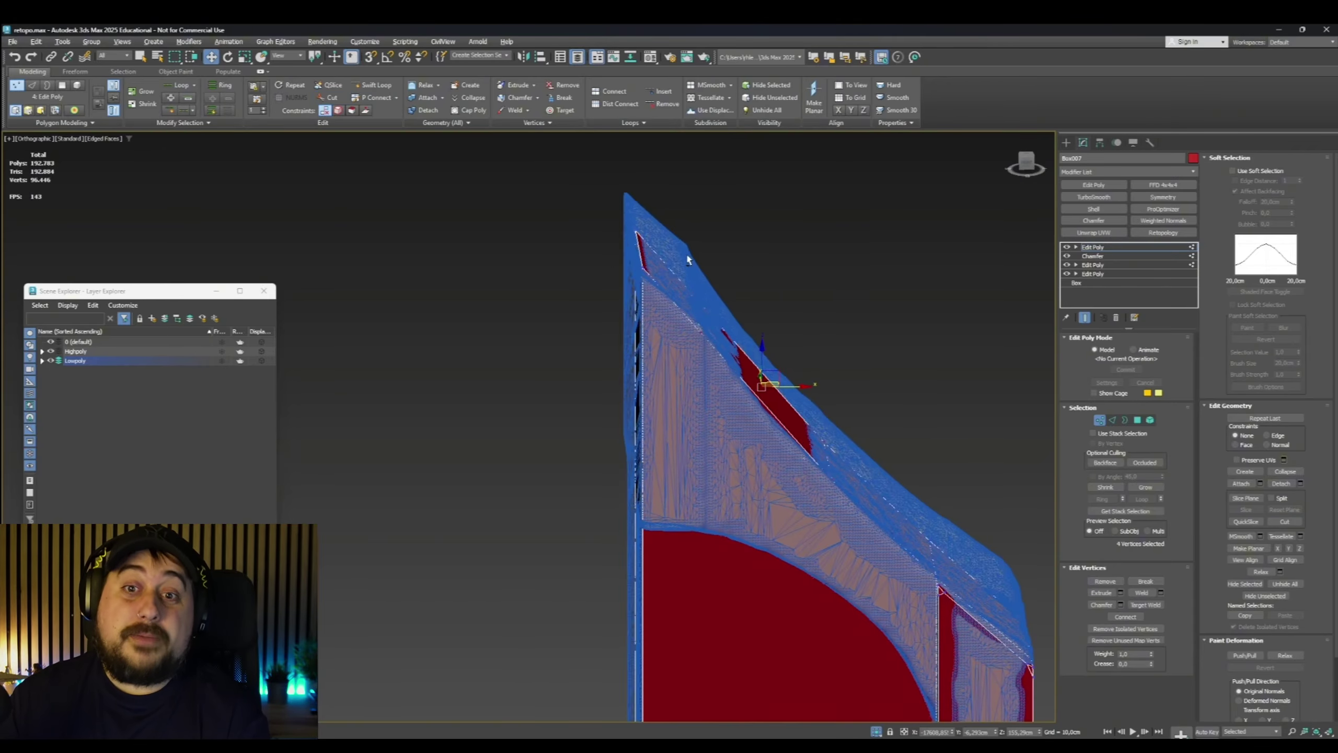
Apply a second Chamfer modifier to the selected vertices on the sloped top piece, with a 1.0 cm amount
click(1093, 221)
scroll(734, 359, up, 3)
alt+middle_drag(734, 359, 707, 321)
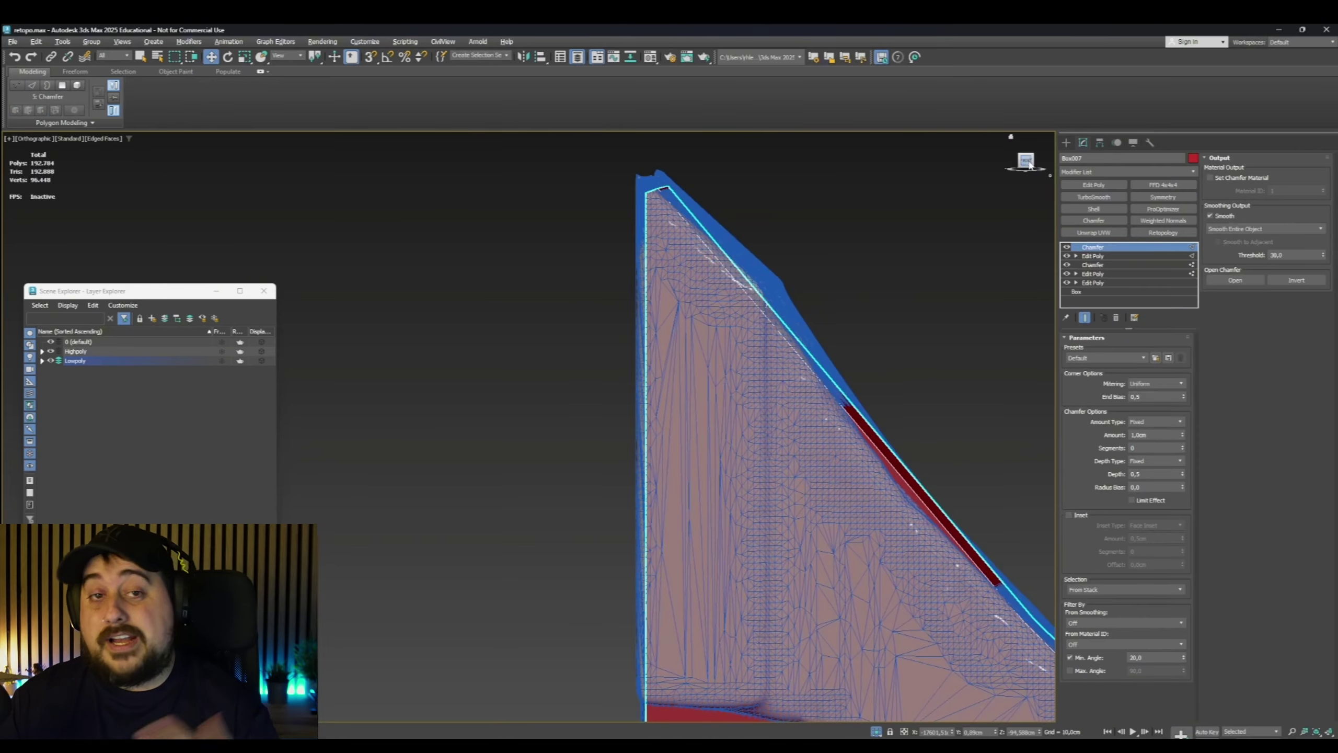
Add an Edit Poly modifier and move the sloped edge's vertices in the front view to follow the high-poly slope
click(1026, 162)
click(1098, 185)
key(1)
drag(542, 248, 579, 266)
drag(661, 363, 703, 417)
drag(687, 361, 687, 342)
scroll(687, 342, down, 3)
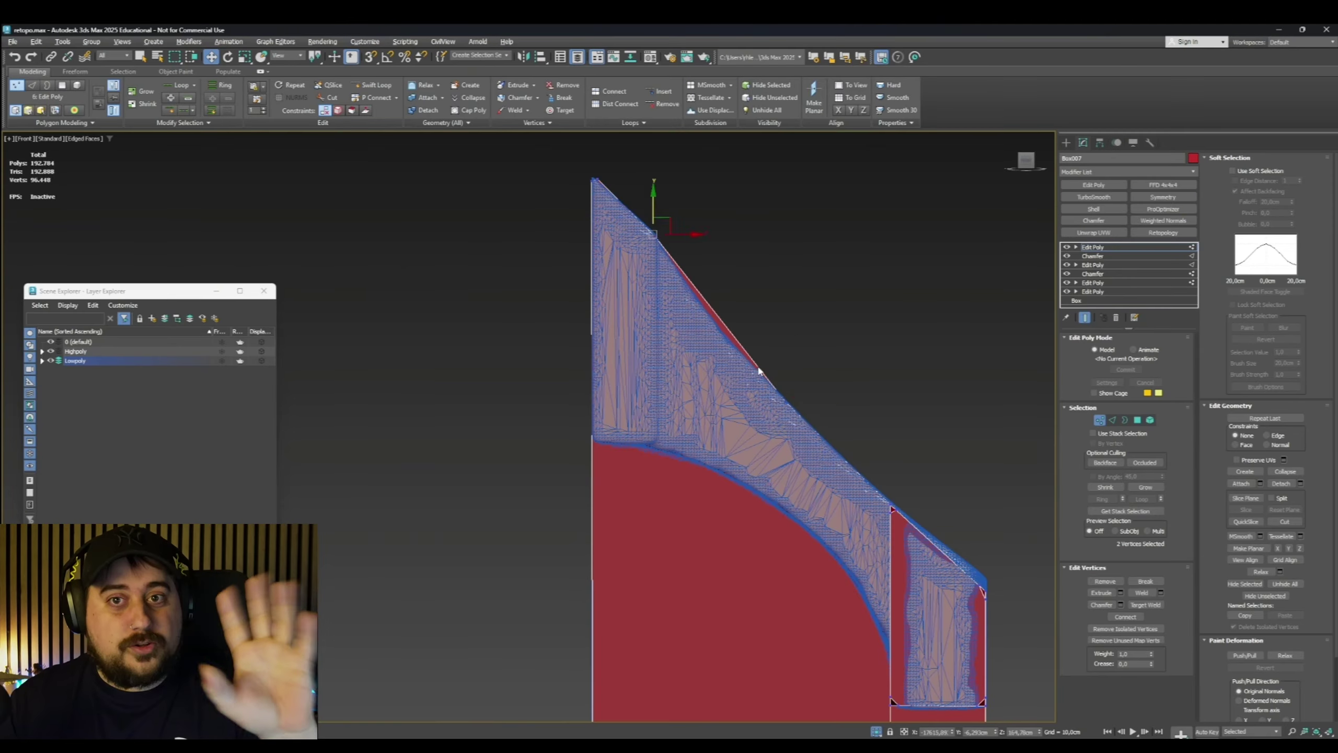
drag(758, 371, 811, 422)
drag(798, 392, 793, 389)
scroll(737, 320, up, 2)
drag(778, 337, 804, 400)
alt+middle_drag(864, 395, 801, 348)
scroll(843, 369, down, 4)
scroll(858, 352, up, 4)
middle_drag(801, 348, 738, 472)
click(374, 86)
right_click(556, 307)
alt+middle_drag(556, 308, 572, 304)
click(1026, 161)
scroll(783, 322, down, 2)
alt+middle_drag(782, 322, 780, 330)
click(1024, 160)
scroll(790, 343, up, 2)
Add another Edit Poly modifier and cut the arch outline into the front face beneath the slope, down to the side block
click(1093, 185)
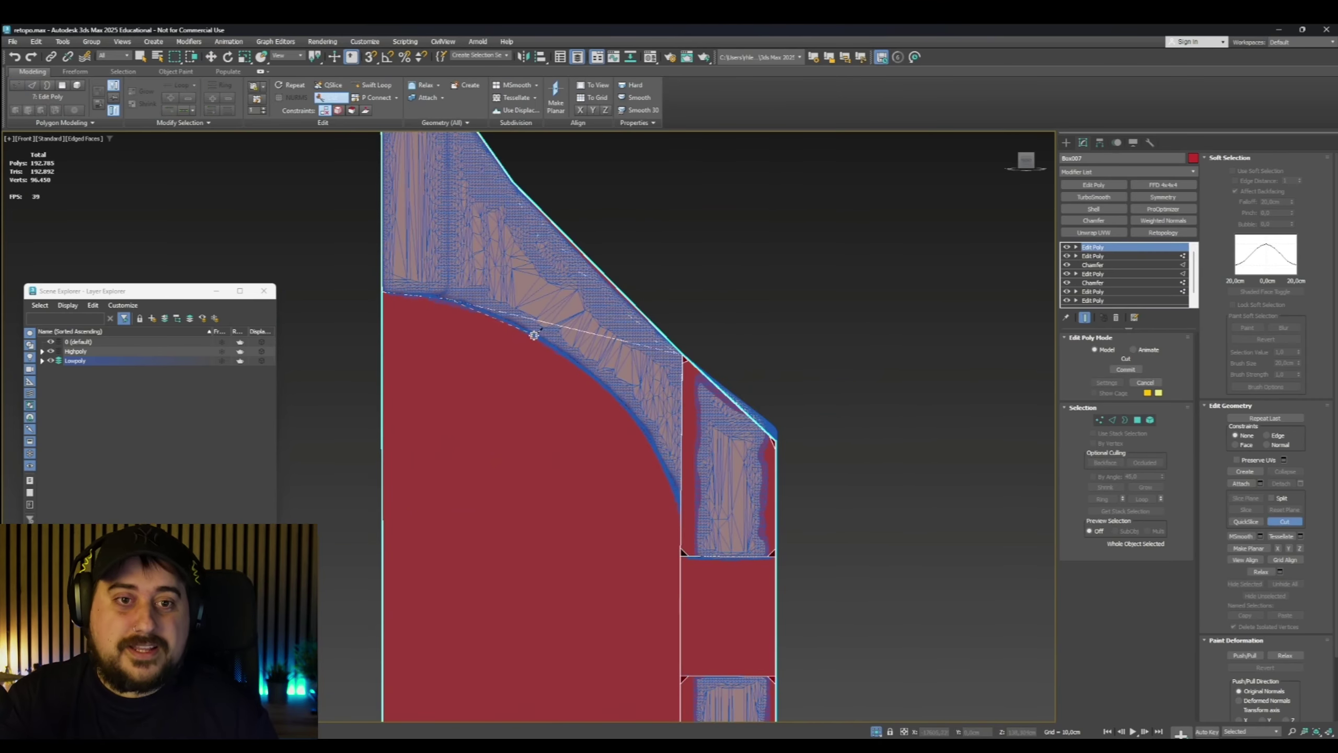
alt+middle_drag(742, 504, 754, 508)
scroll(712, 514, up, 4)
click(672, 517)
click(707, 641)
right_click(706, 632)
scroll(689, 559, down, 3)
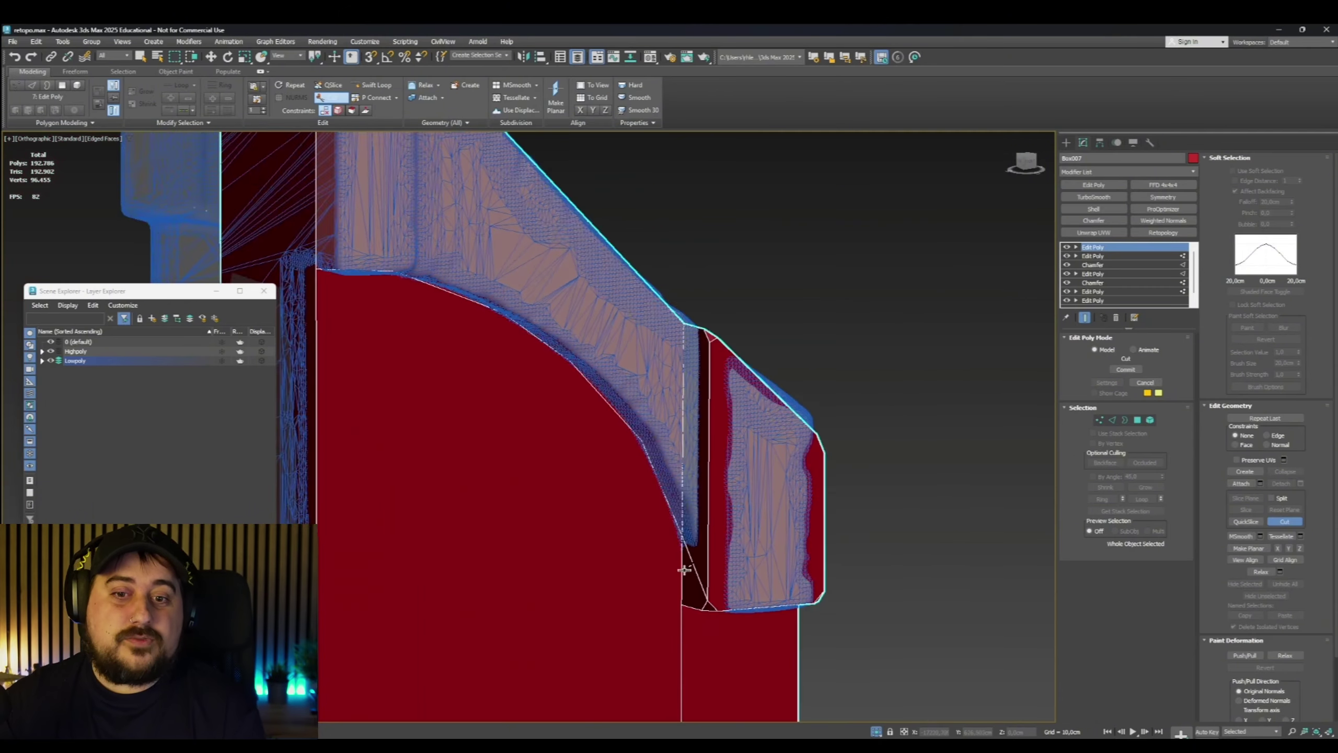
Cut connecting edges from the arch outline's points to the vertices along the slope
alt+middle_drag(687, 558, 675, 553)
click(641, 442)
click(682, 320)
alt+middle_drag(683, 321, 565, 362)
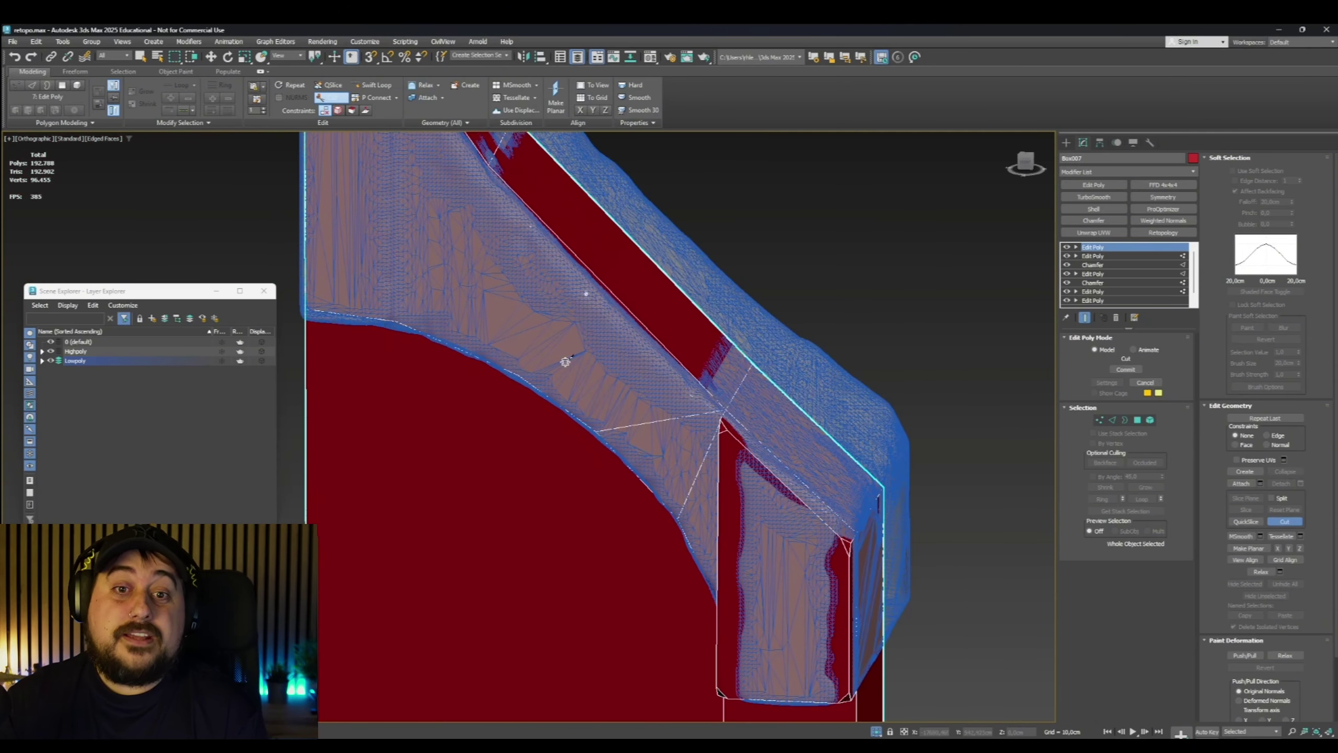
click(403, 317)
middle_drag(427, 244, 603, 485)
scroll(622, 400, down, 3)
alt+middle_drag(738, 390, 626, 416)
right_click(685, 380)
Select the polygons between the arch outline and the slope and extrude them outward to the high-poly's depth
key(4)
click(764, 343)
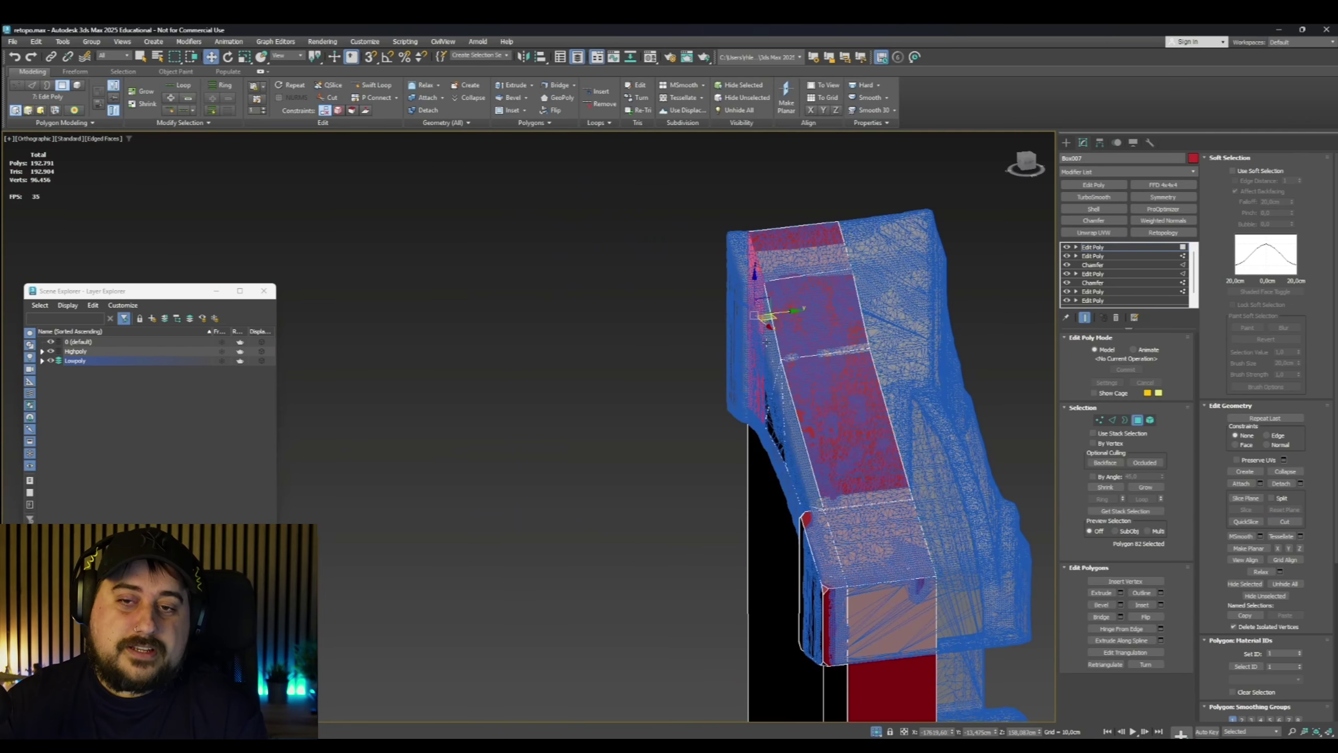
ctrl+click(777, 375)
alt+middle_drag(779, 382, 930, 440)
drag(784, 421, 795, 427)
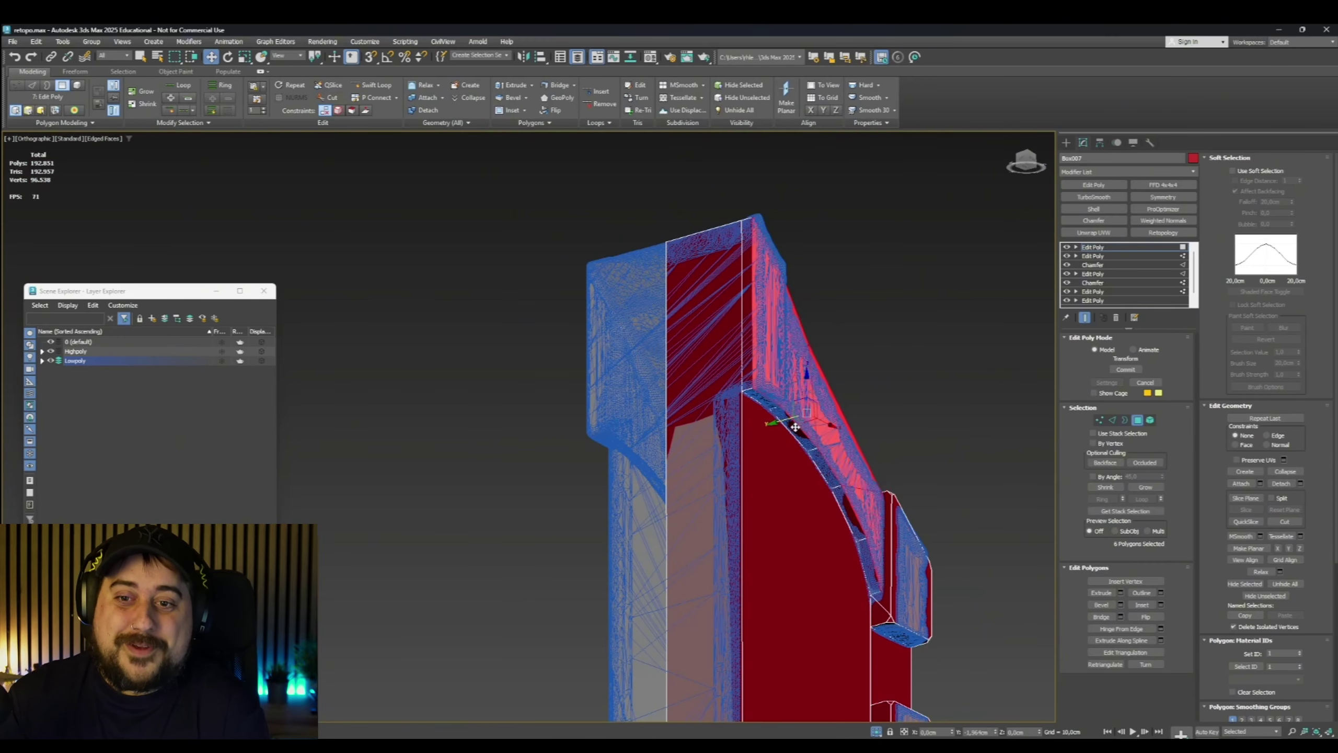
alt+middle_drag(792, 430, 754, 448)
drag(846, 403, 845, 404)
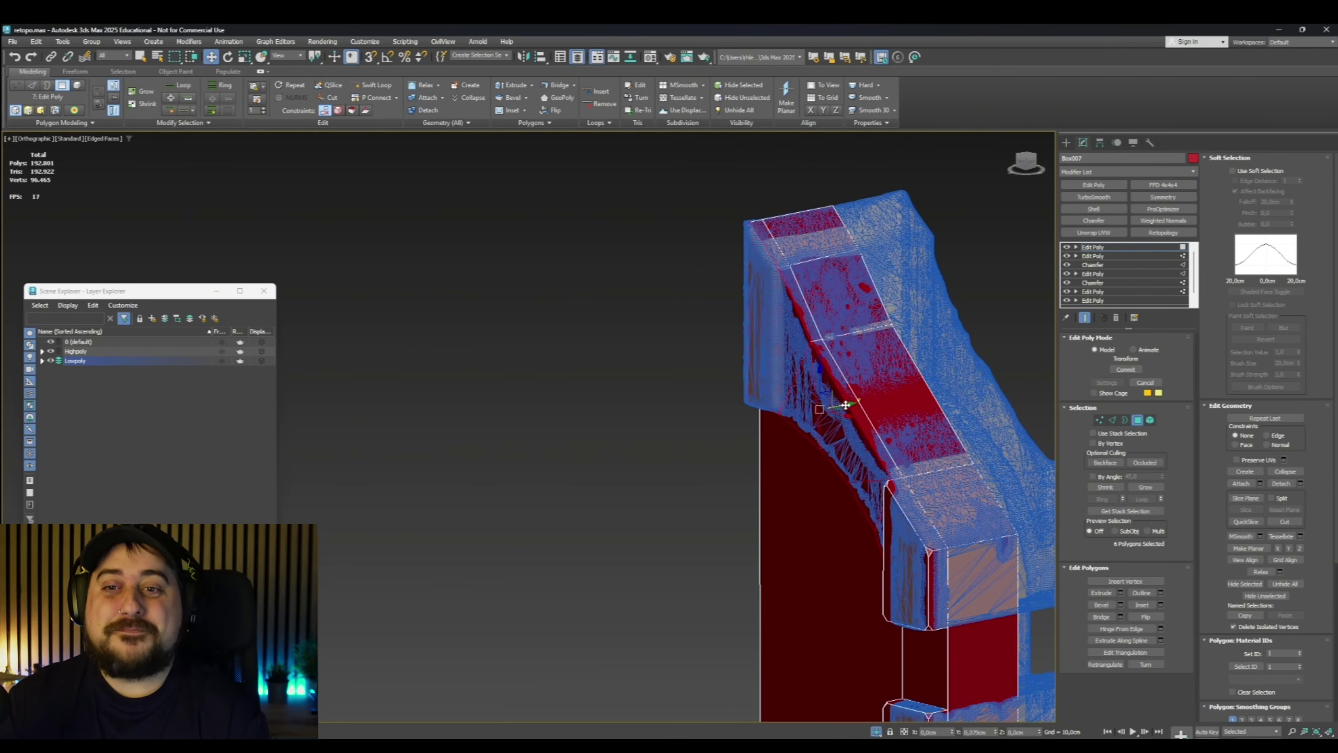
Target-weld the duplicate vertices at the upper part of the extruded arch section to the neighbouring slope vertices
click(726, 321)
alt+middle_drag(845, 403, 806, 222)
scroll(726, 322, up, 4)
scroll(737, 342, down, 8)
scroll(806, 231, up, 4)
key(1)
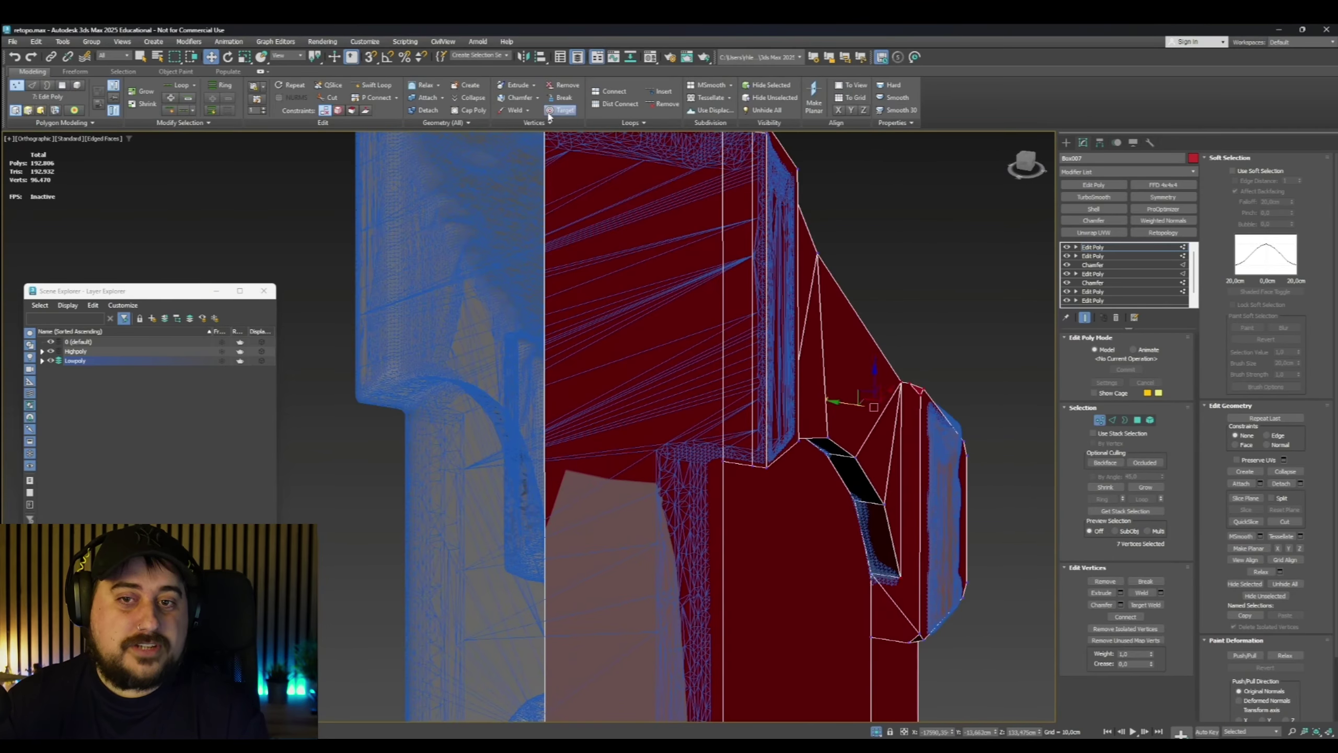
click(559, 110)
scroll(727, 253, up, 5)
click(702, 295)
scroll(727, 306, down, 6)
mouse_move(727, 306)
alt+middle_down()
mouse_move(754, 342)
mouse_move(706, 295)
alt+middle_up()
scroll(706, 295, up, 5)
click(702, 321)
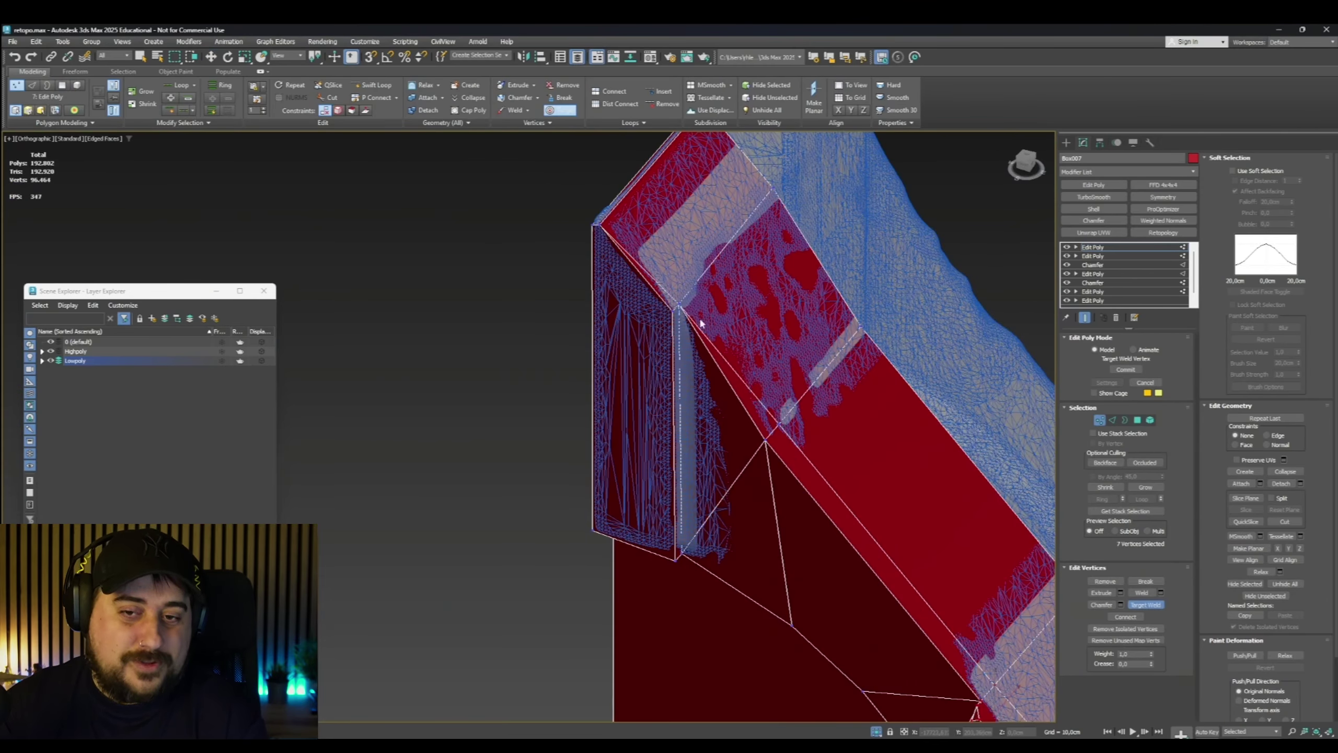
Target-weld the loose vertices at the slope's lower end, where the arch section meets the side block
middle_drag(844, 558, 700, 390)
click(784, 514)
alt+middle_drag(809, 491, 822, 453)
click(724, 400)
click(709, 387)
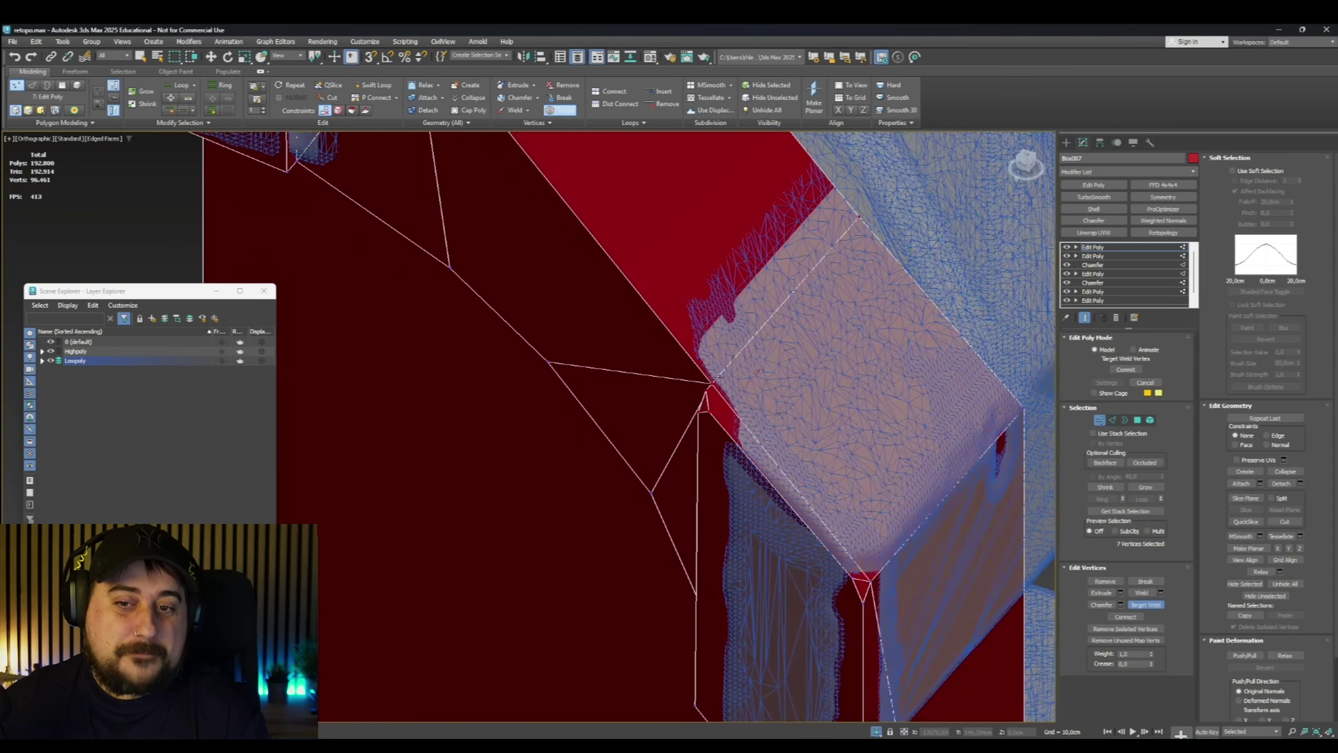
Cut edges across the inner face from the upper arch outline's points to the corner of the side gap below
mouse_move(738, 400)
alt+middle_down()
mouse_move(800, 376)
mouse_move(780, 437)
mouse_move(737, 411)
alt+middle_up()
scroll(738, 411, down, 5)
right_click(566, 216)
click(548, 272)
scroll(546, 277, up, 4)
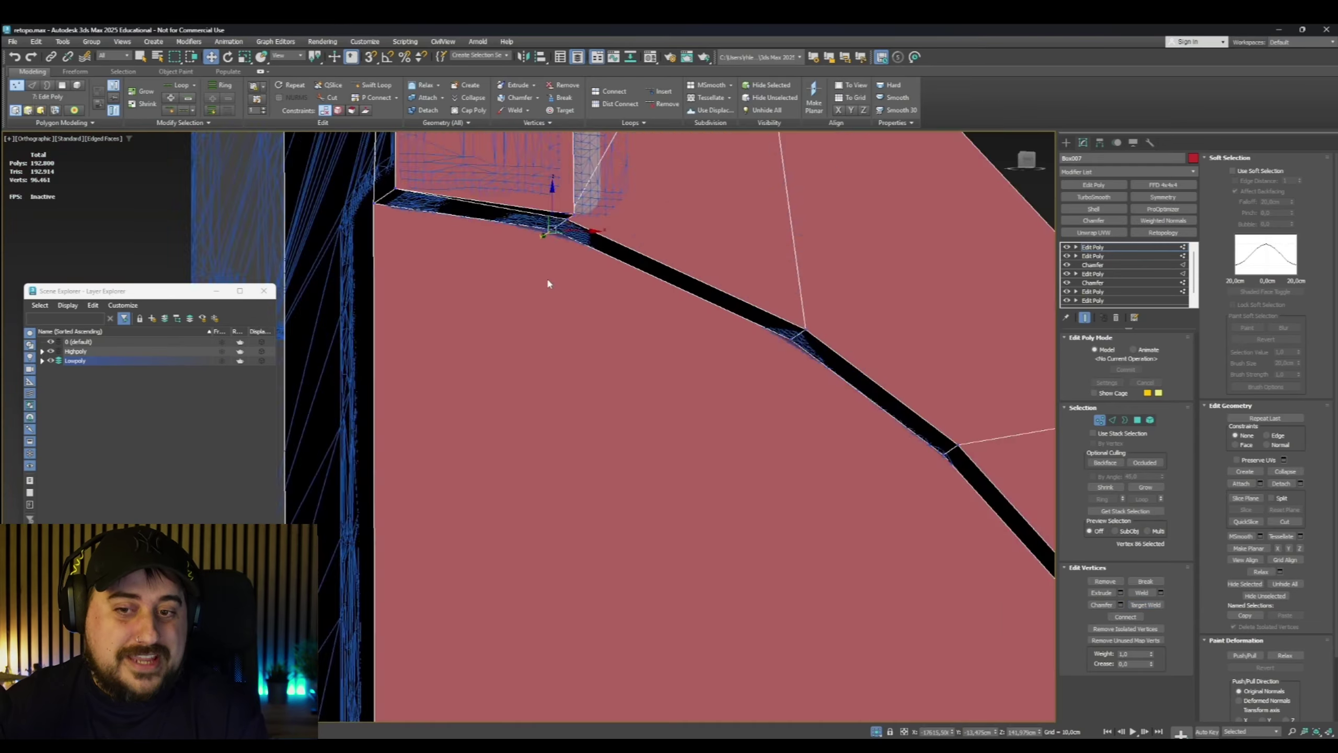
scroll(547, 277, down, 4)
alt+middle_drag(547, 277, 735, 368)
key(alt+c)
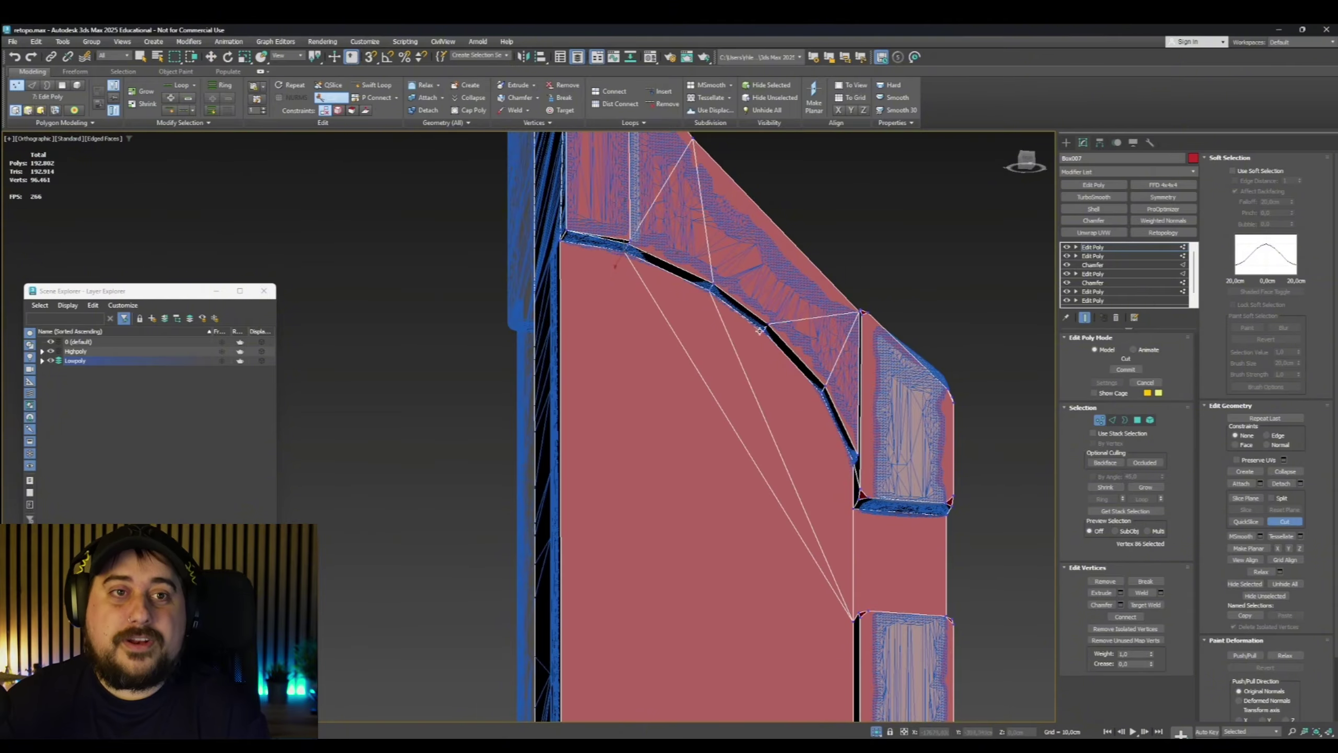
click(819, 391)
right_click(819, 391)
Cut connecting edges across the inner face at the middle and lower side gaps and along the lower arch
scroll(874, 501, down, 3)
scroll(869, 506, up, 1)
scroll(869, 506, down, 1)
alt+middle_drag(870, 506, 822, 400)
scroll(836, 484, up, 3)
click(867, 590)
scroll(867, 590, down, 3)
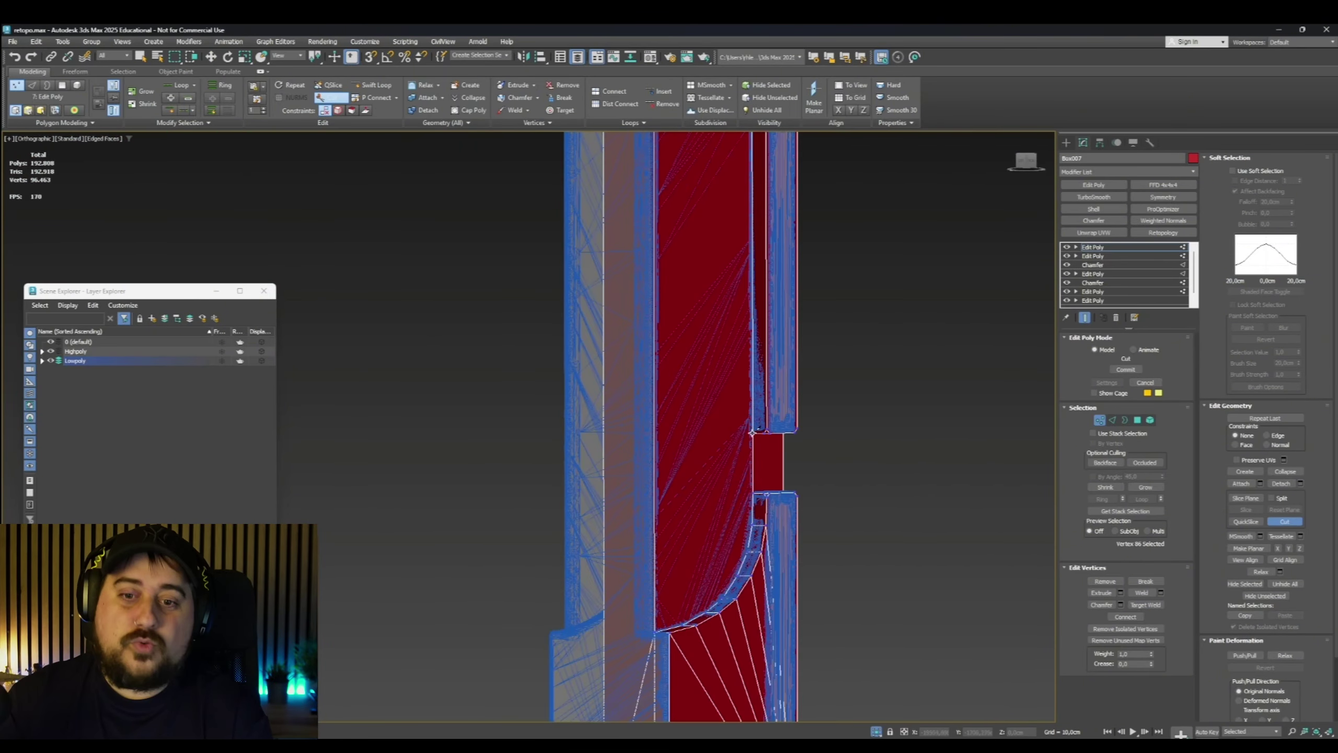
click(755, 454)
right_click(755, 454)
scroll(755, 455, down, 3)
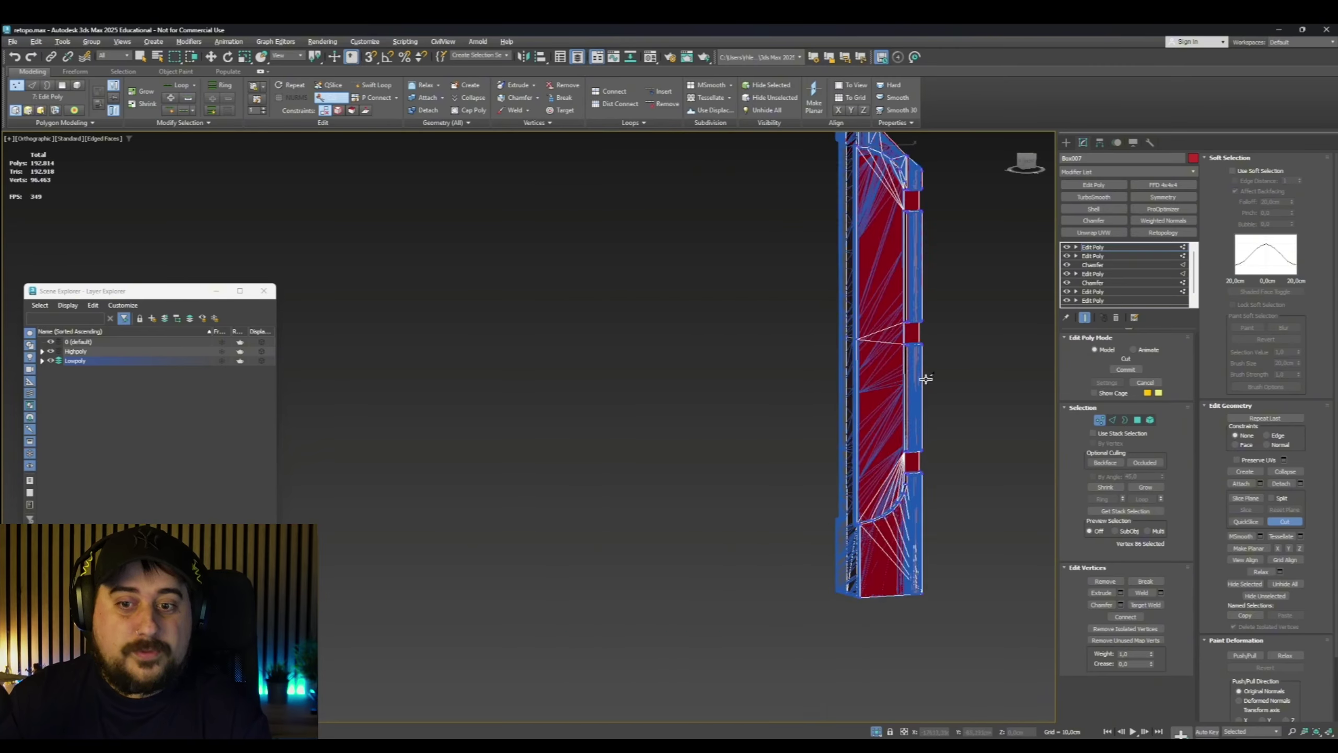
scroll(762, 251, up, 3)
key(1)
Bring back all the gate's objects and apply the object properties of the high-poly centre post
middle_drag(762, 251, 890, 207)
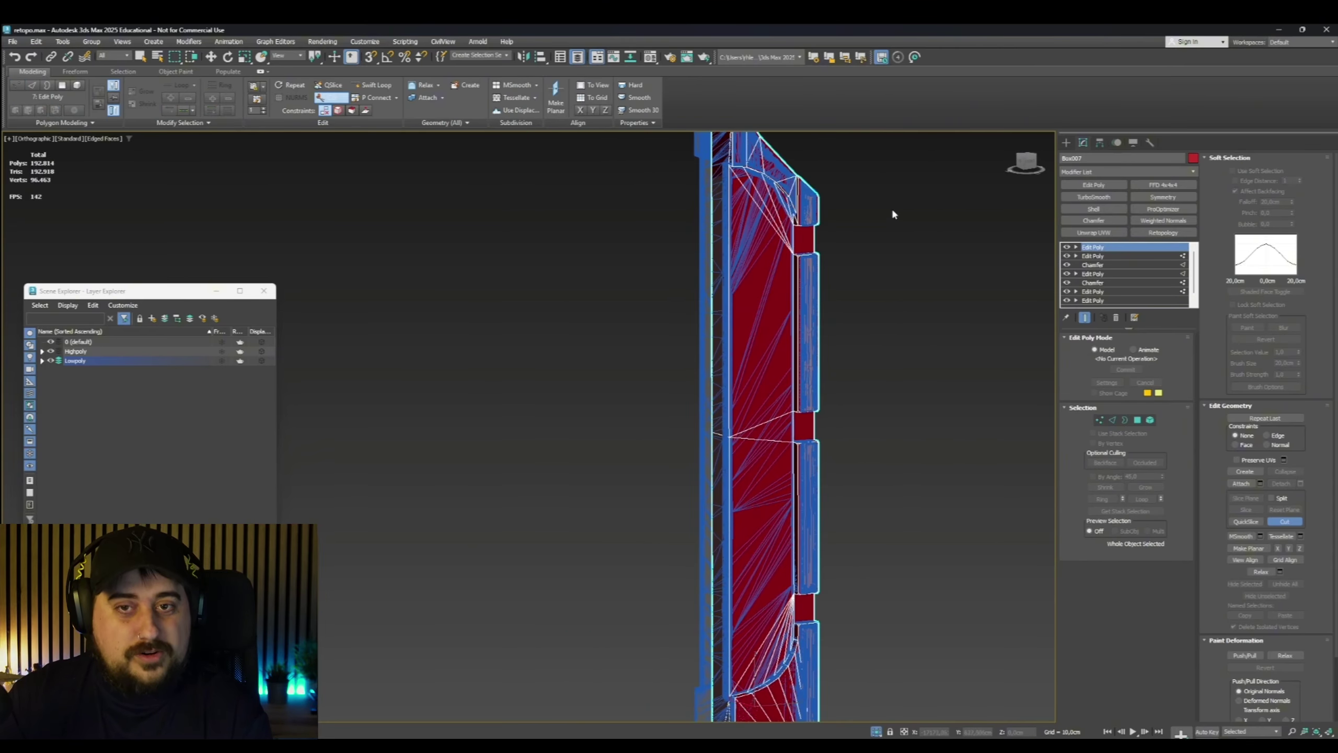
right_click(888, 223)
click(912, 132)
middle_drag(666, 348, 627, 496)
click(592, 474)
right_click(592, 474)
right_click(590, 482)
click(623, 581)
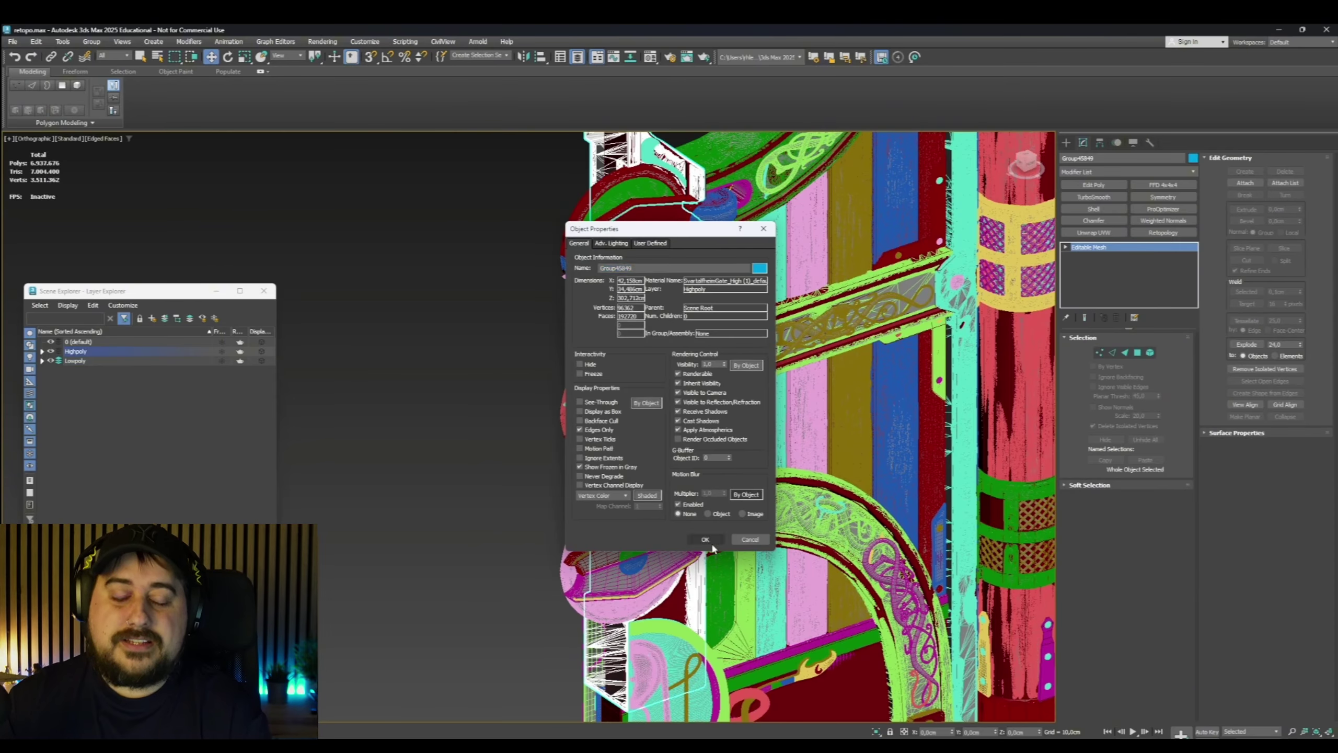
click(709, 542)
Inspect the low-poly gate with the Highpoly layer hidden, and show the layer again
click(421, 422)
click(51, 352)
scroll(527, 422, down, 4)
alt+middle_drag(474, 453, 506, 427)
click(50, 352)
scroll(506, 606, up, 5)
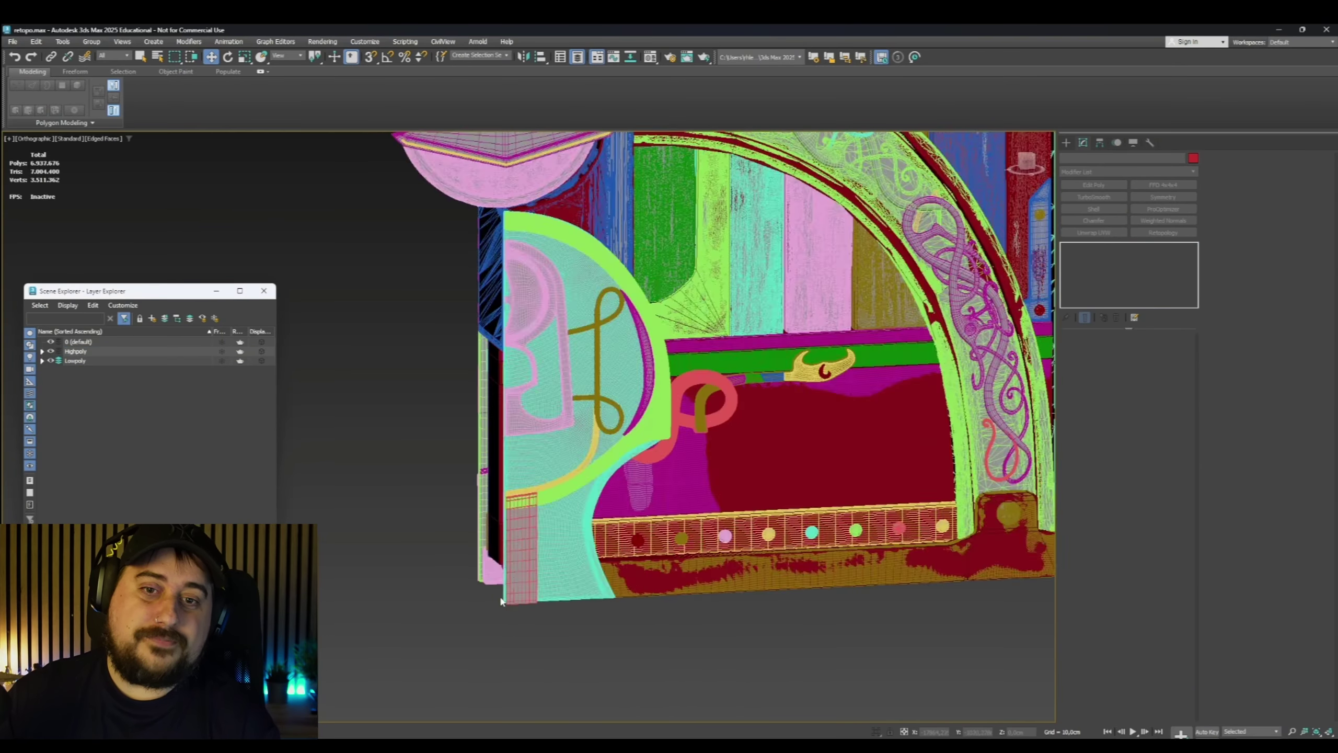
Create a box about 36 cm wide at the foot of the high-poly round lock plate
click(559, 527)
scroll(559, 527, down, 1)
mouse_move(558, 527)
alt+middle_down()
mouse_move(601, 538)
mouse_move(559, 524)
alt+middle_up()
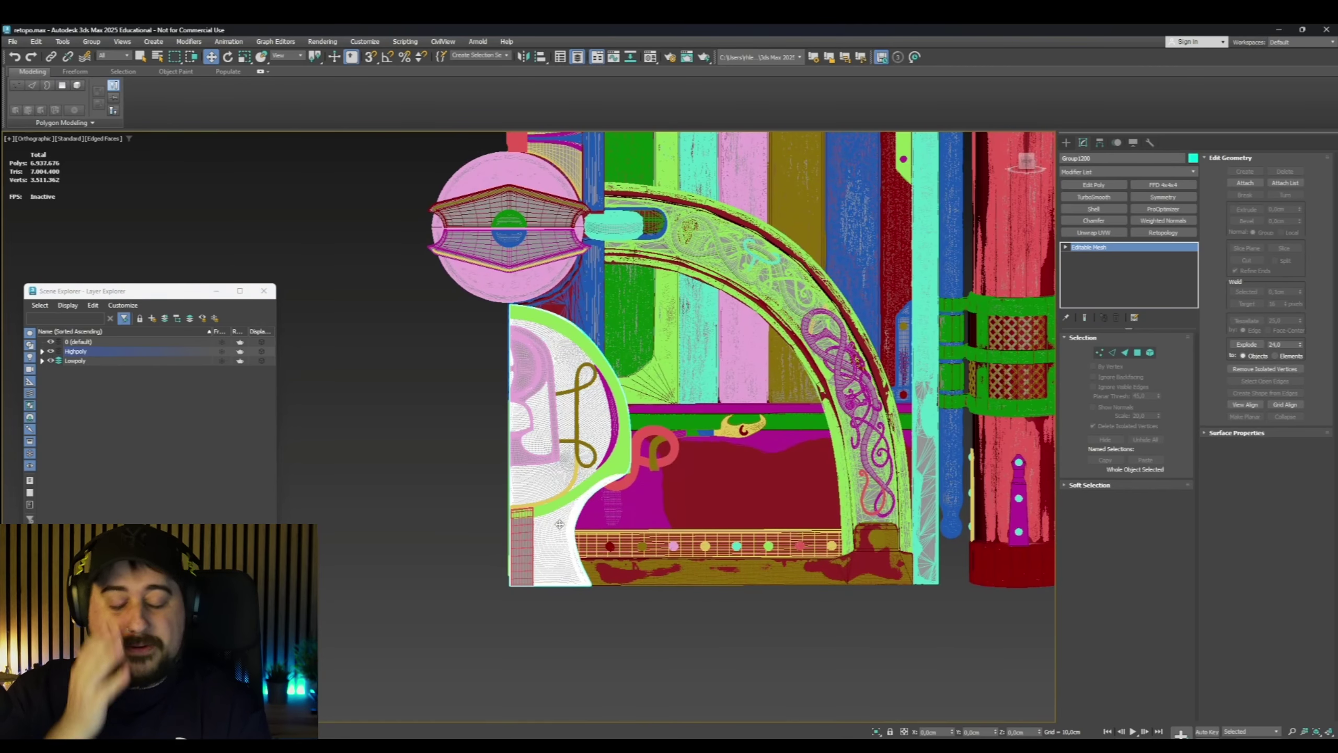
click(1067, 143)
click(1093, 211)
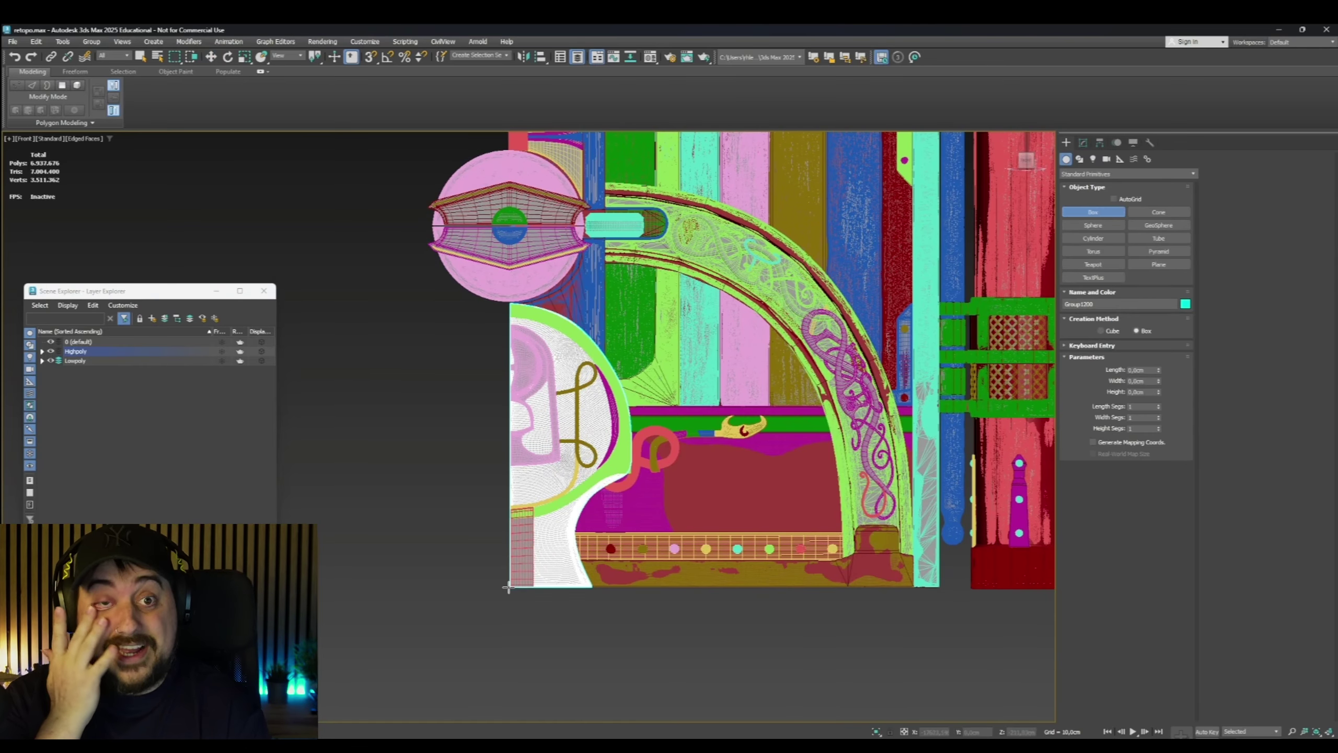
drag(510, 586, 594, 557)
click(594, 554)
alt+middle_drag(590, 559, 654, 578)
scroll(548, 575, up, 4)
key(w)
alt+middle_drag(548, 586, 479, 596)
click(1083, 143)
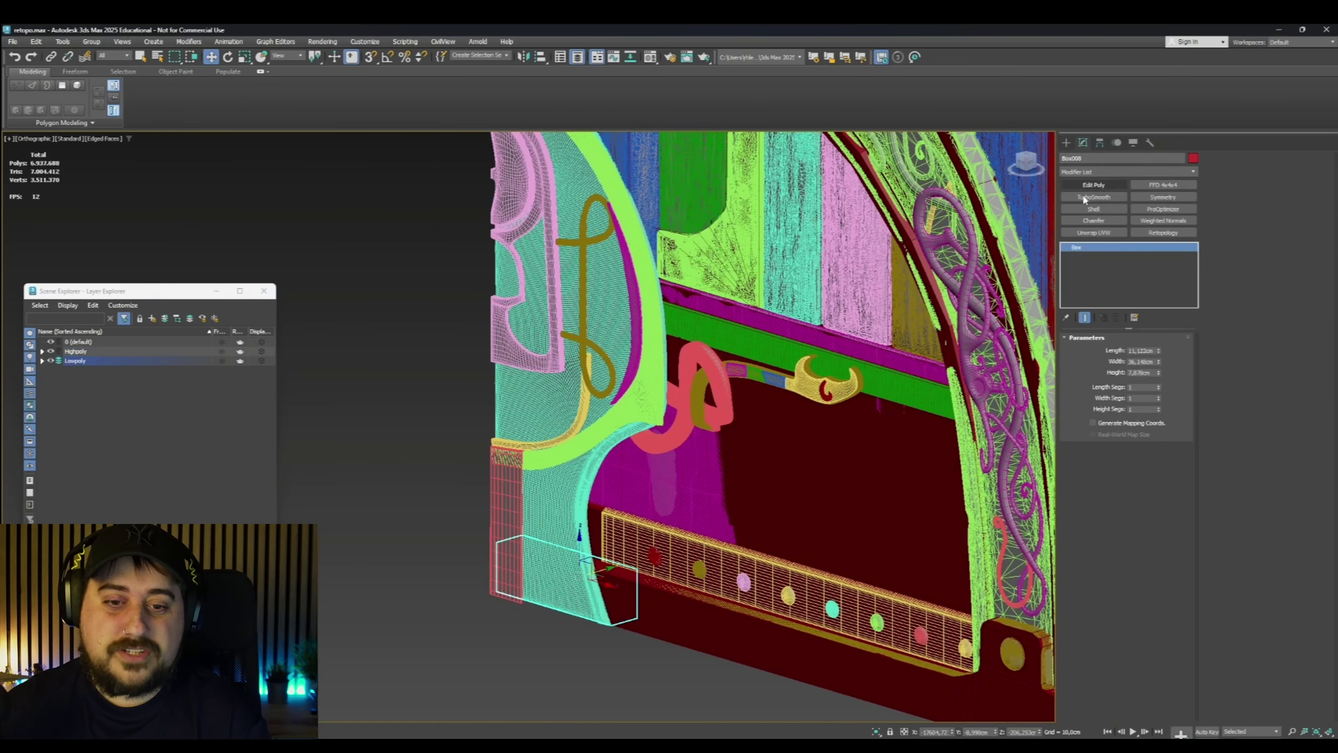
Add an Edit Poly modifier to the box and move its front face to match the high-poly plate's depth
click(1093, 185)
click(1138, 421)
click(566, 591)
drag(579, 576, 568, 581)
alt+middle_drag(568, 582, 590, 577)
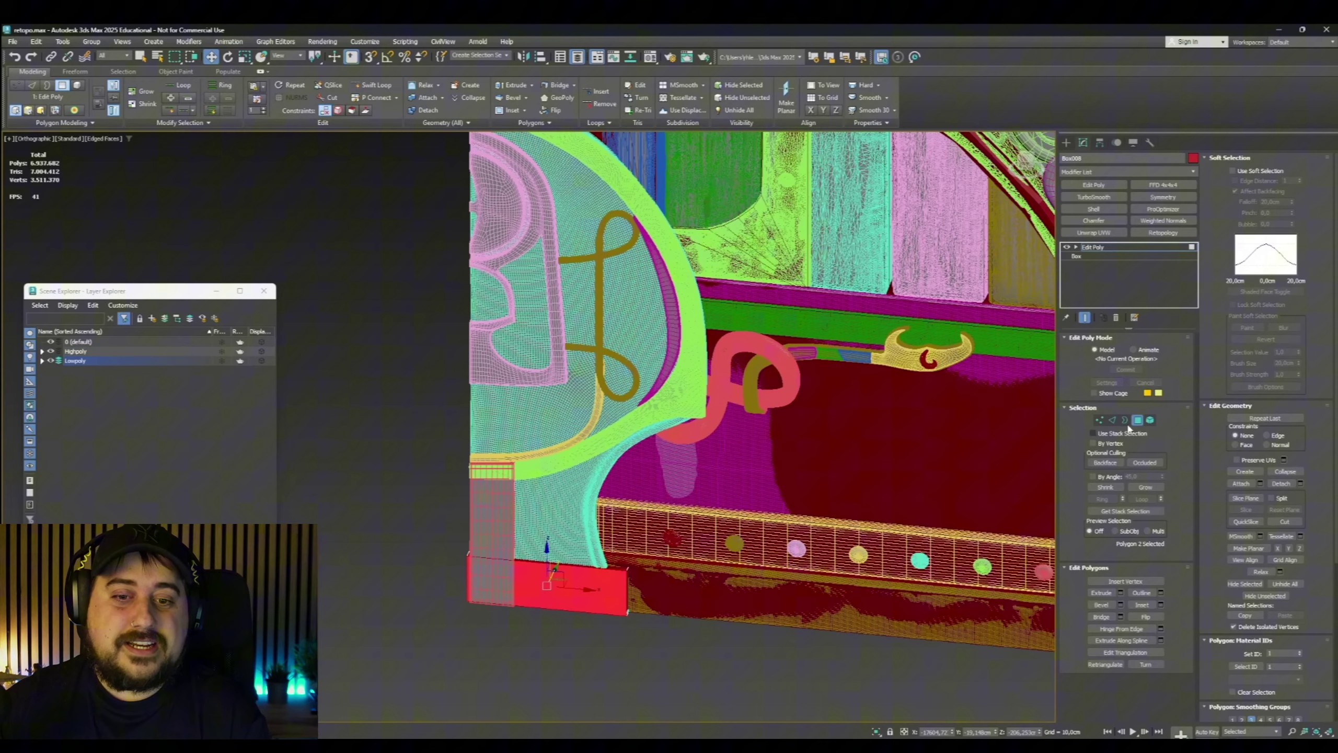
Fit the box's corner vertices to the plate's foot and extrude its top upward in sections along the flared outline
click(1099, 421)
scroll(632, 559, up, 2)
drag(611, 543, 654, 557)
key(3)
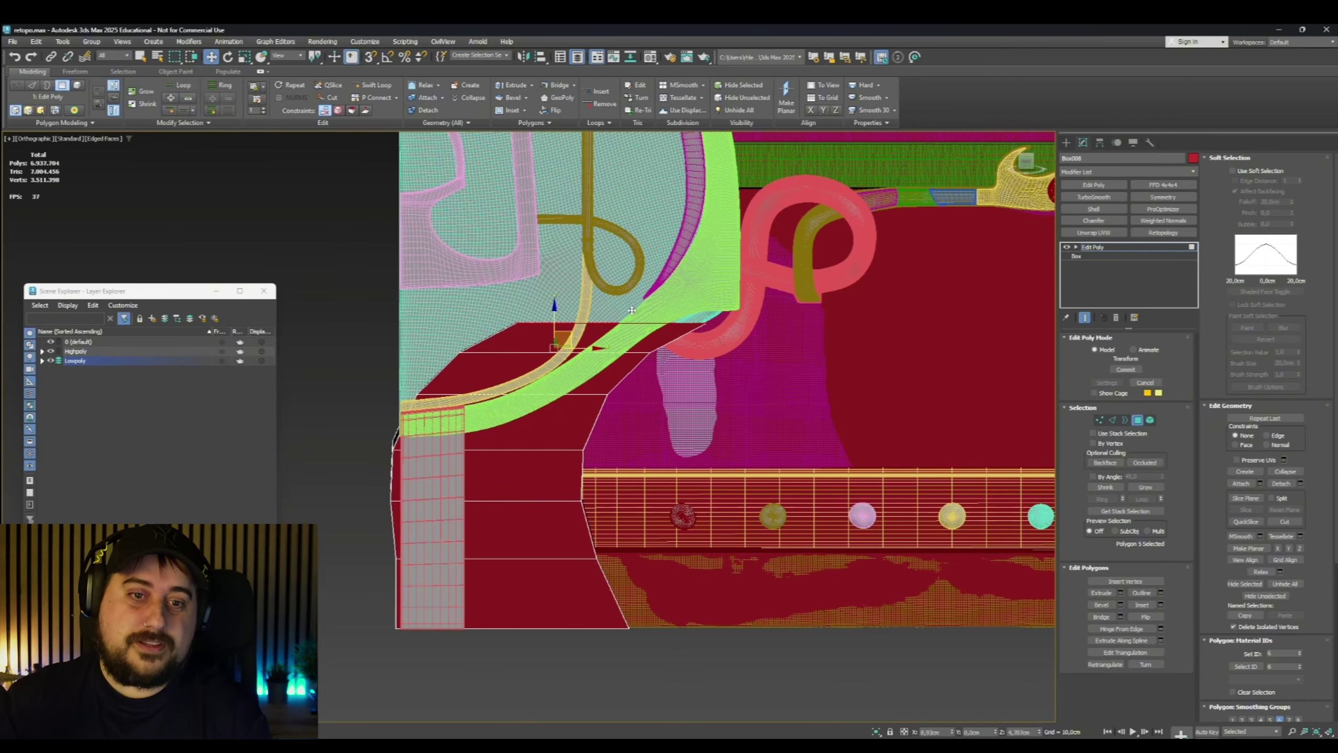
Align all vertices on the mesh's inner side into a straight vertical line along the gate's centre edge
key(1)
drag(337, 222, 564, 482)
drag(519, 336, 367, 332)
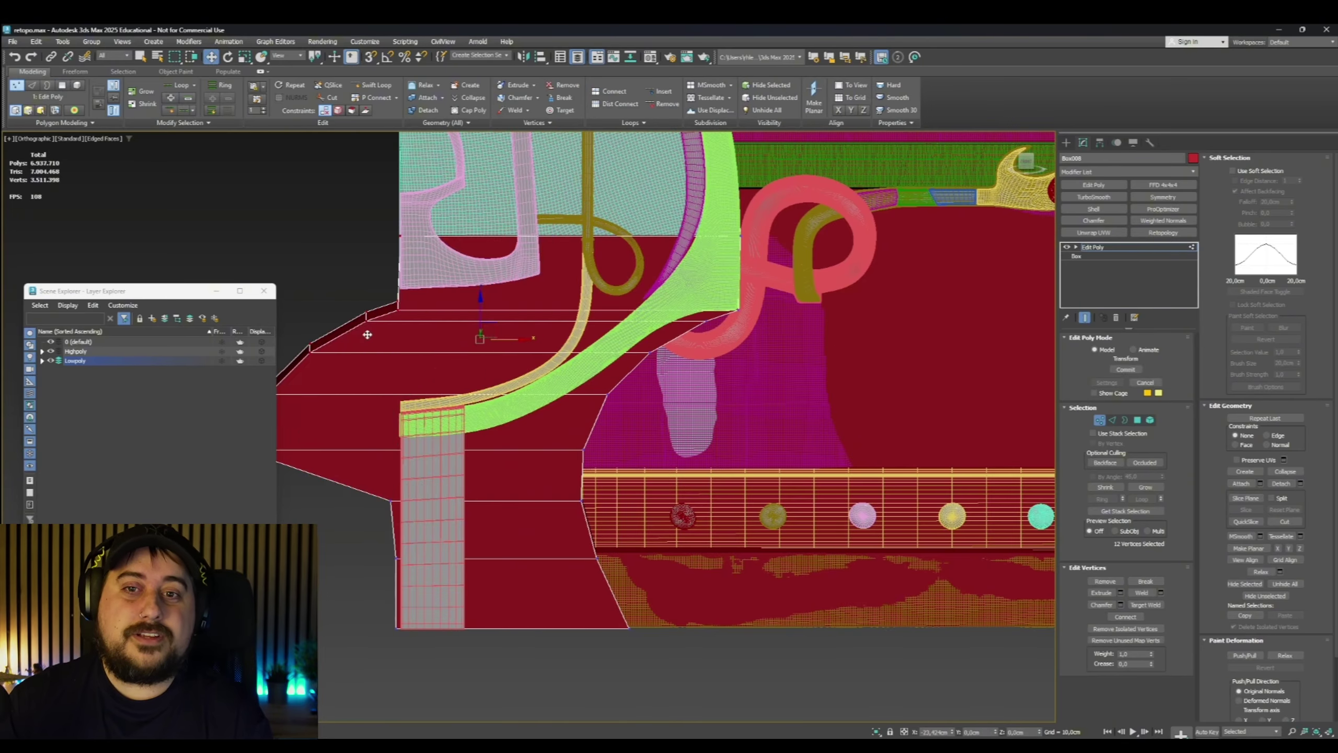
scroll(367, 332, down, 4)
middle_drag(367, 331, 536, 322)
drag(448, 253, 590, 490)
key(r)
scroll(623, 204, up, 5)
key(w)
middle_drag(694, 148, 709, 268)
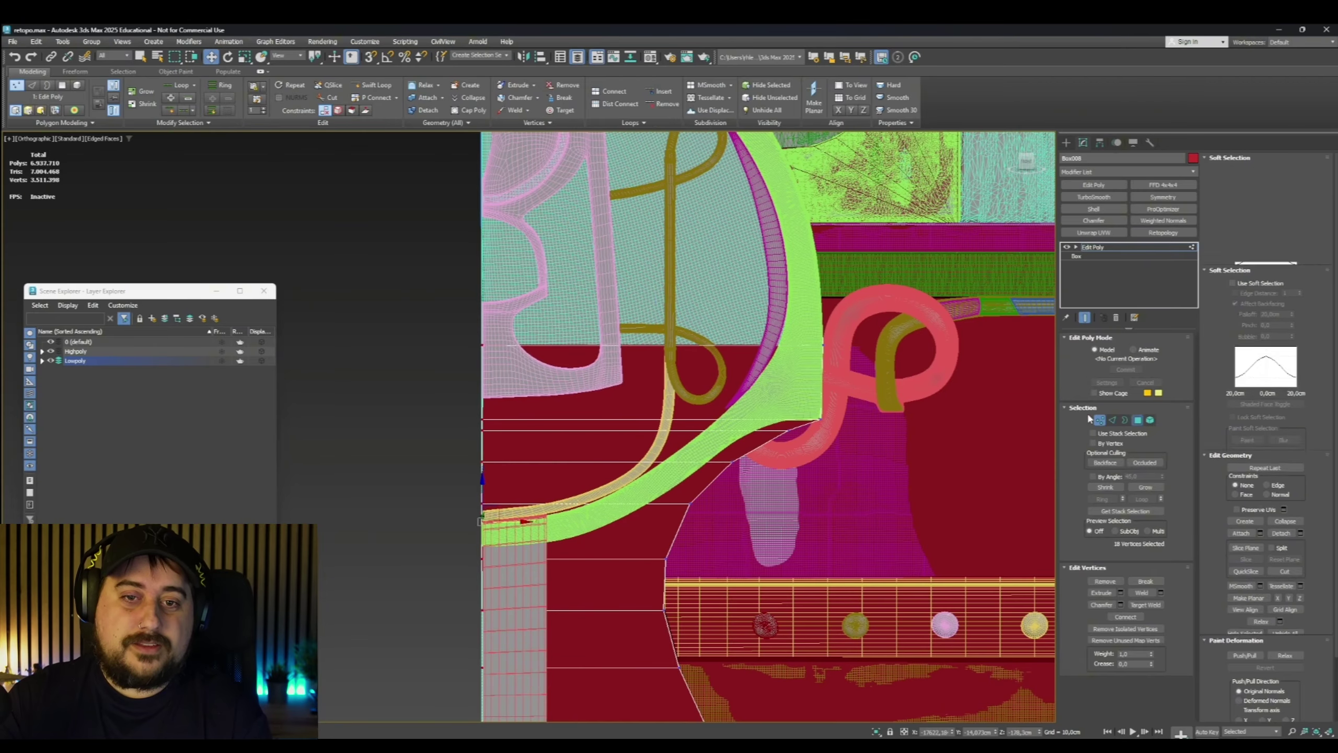
Extrude the mesh's top face further upward in sections that follow the round lock plate's curved outline
key(4)
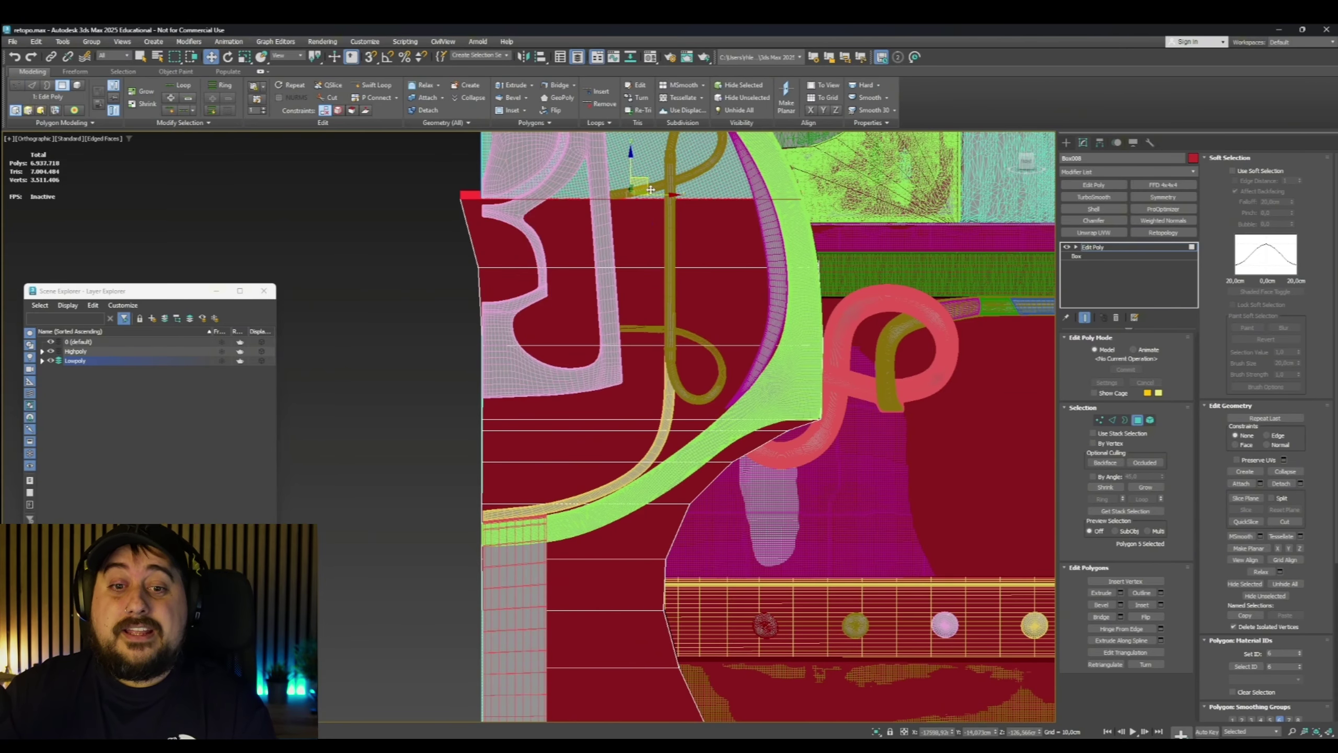
key(f)
middle_drag(599, 256, 599, 298)
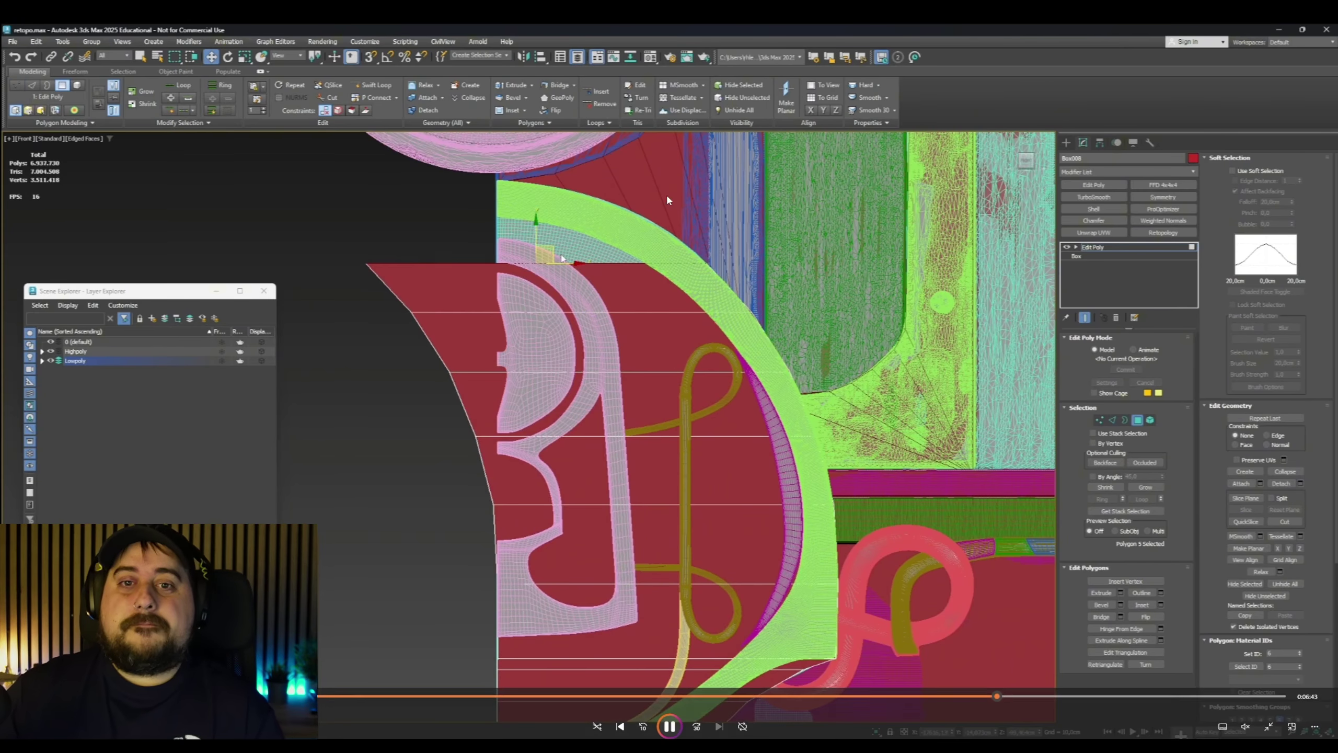
Examine the round lock plate in the gate's concept art, enlarged, and return to the modelling scene
key(alt+Tab)
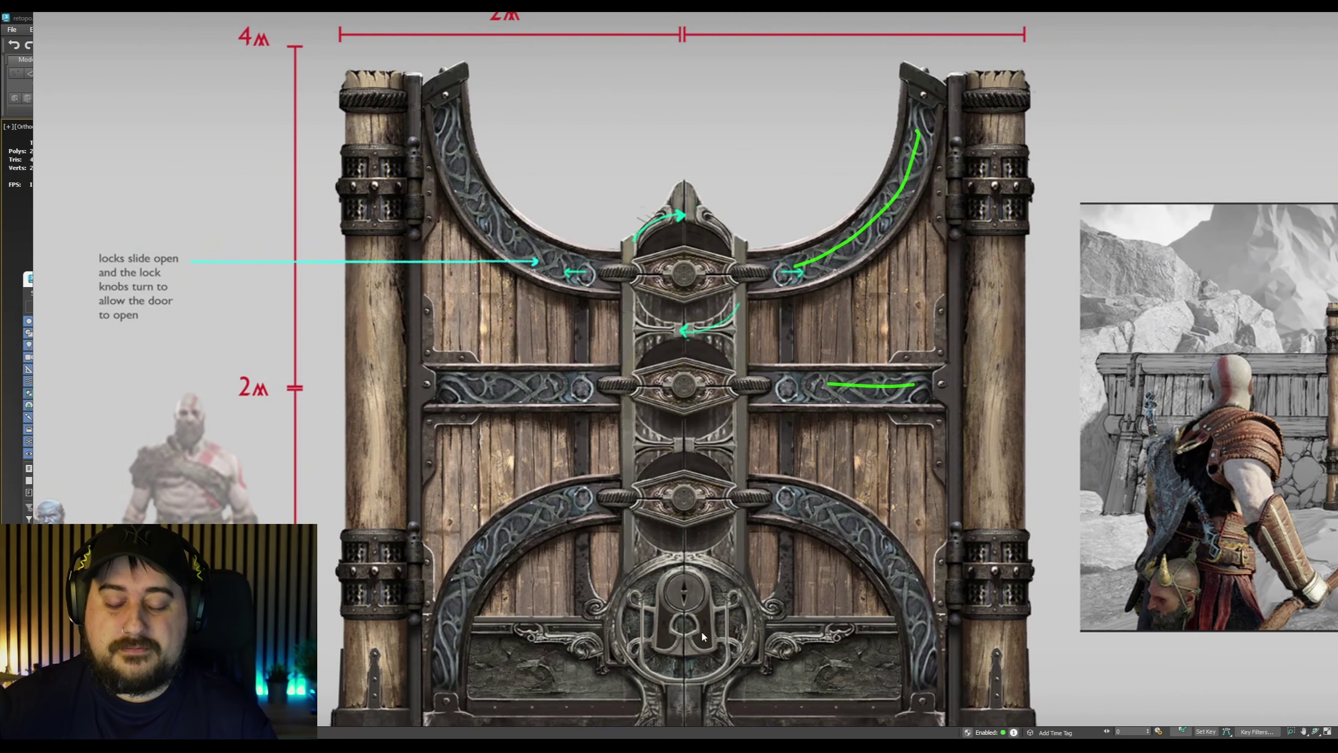
scroll(692, 653, up, 3)
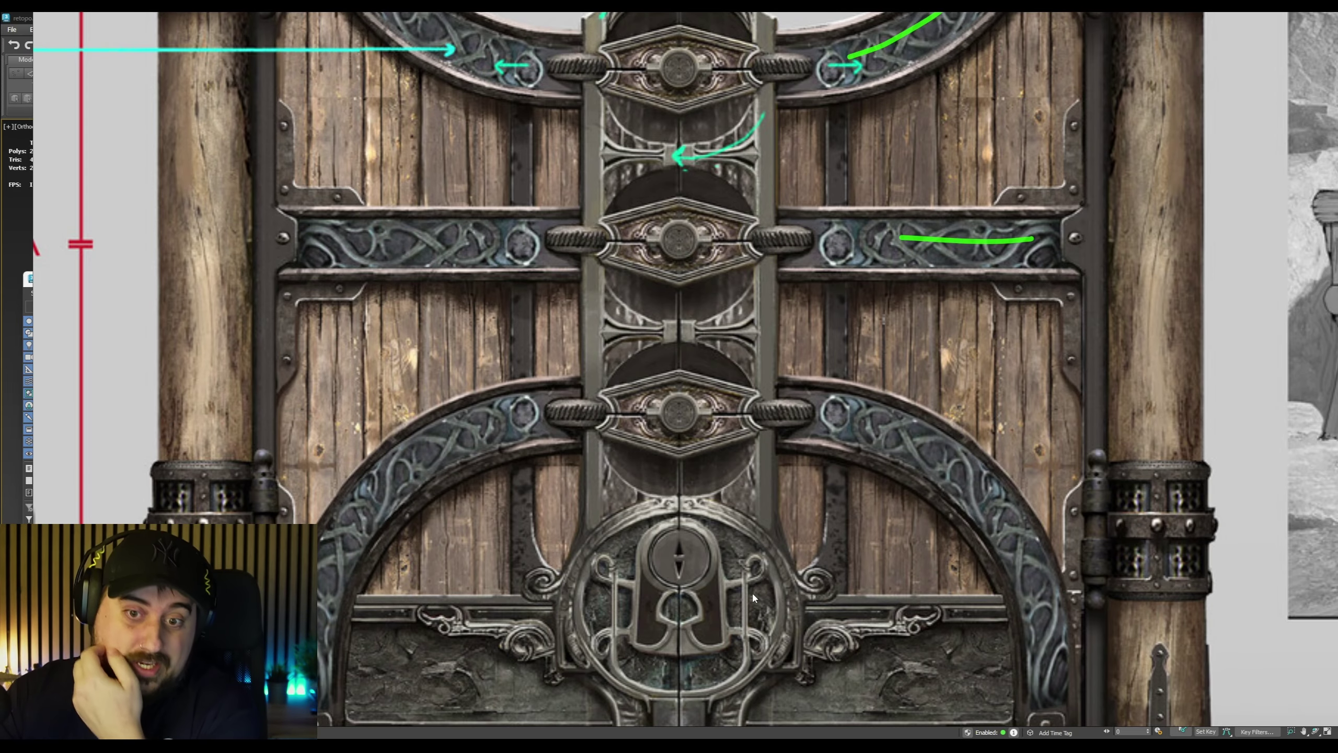
right_drag(748, 531, 0, 475)
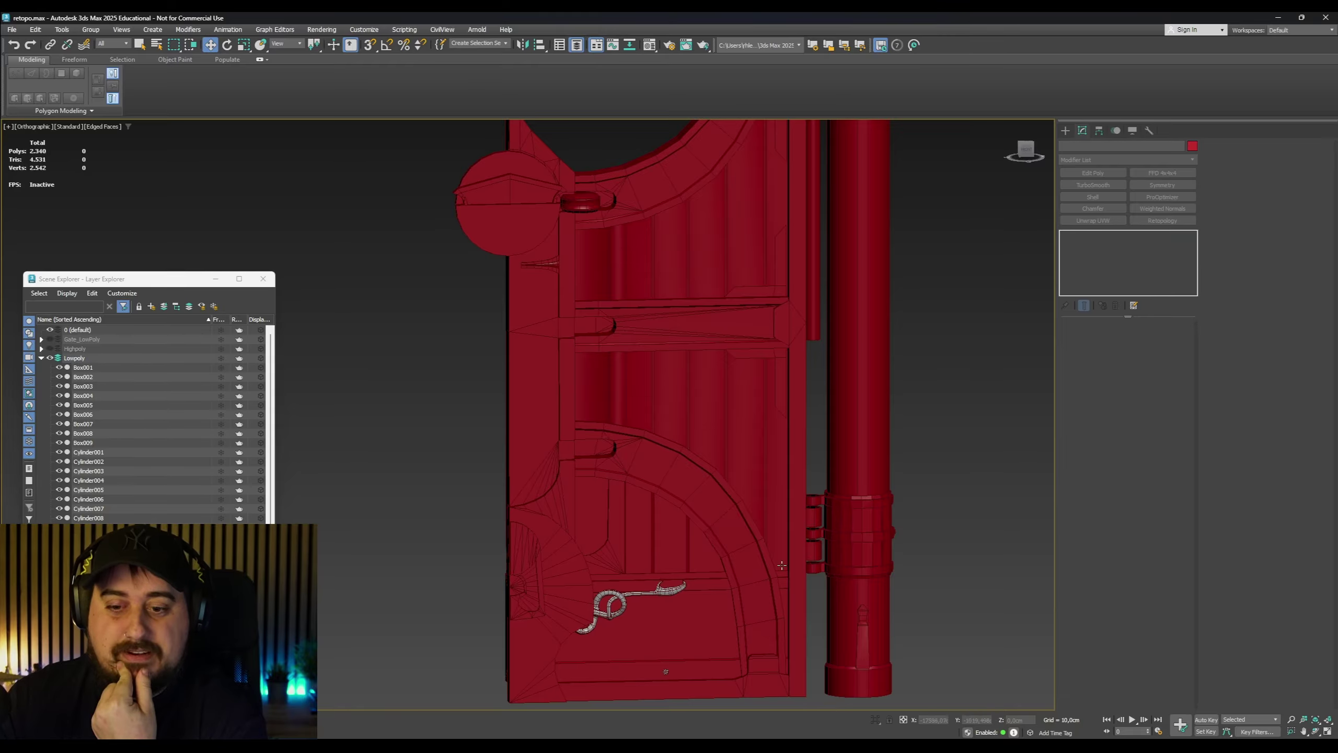
Show the Highpoly layer with the Lowpoly layer hidden, and inspect the looped rod on the lock plate
click(51, 349)
click(50, 358)
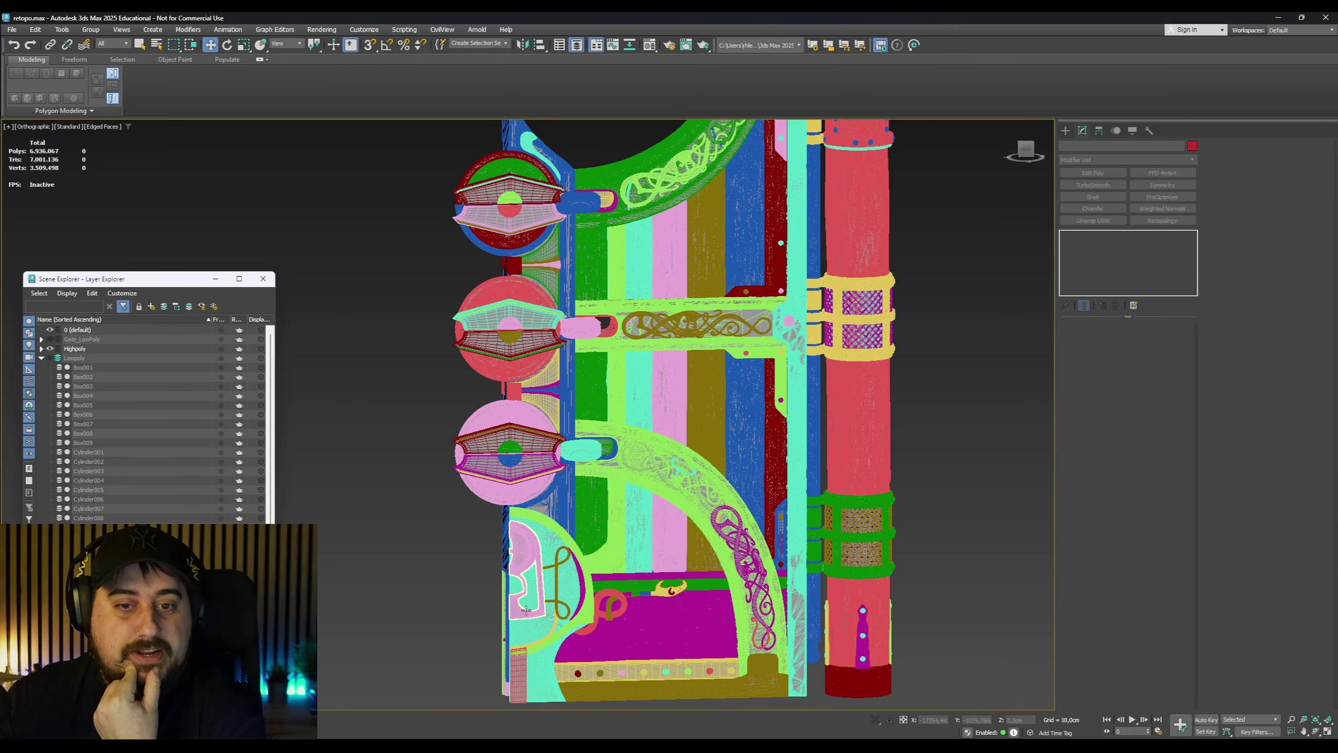
scroll(636, 572, up, 6)
scroll(637, 572, down, 6)
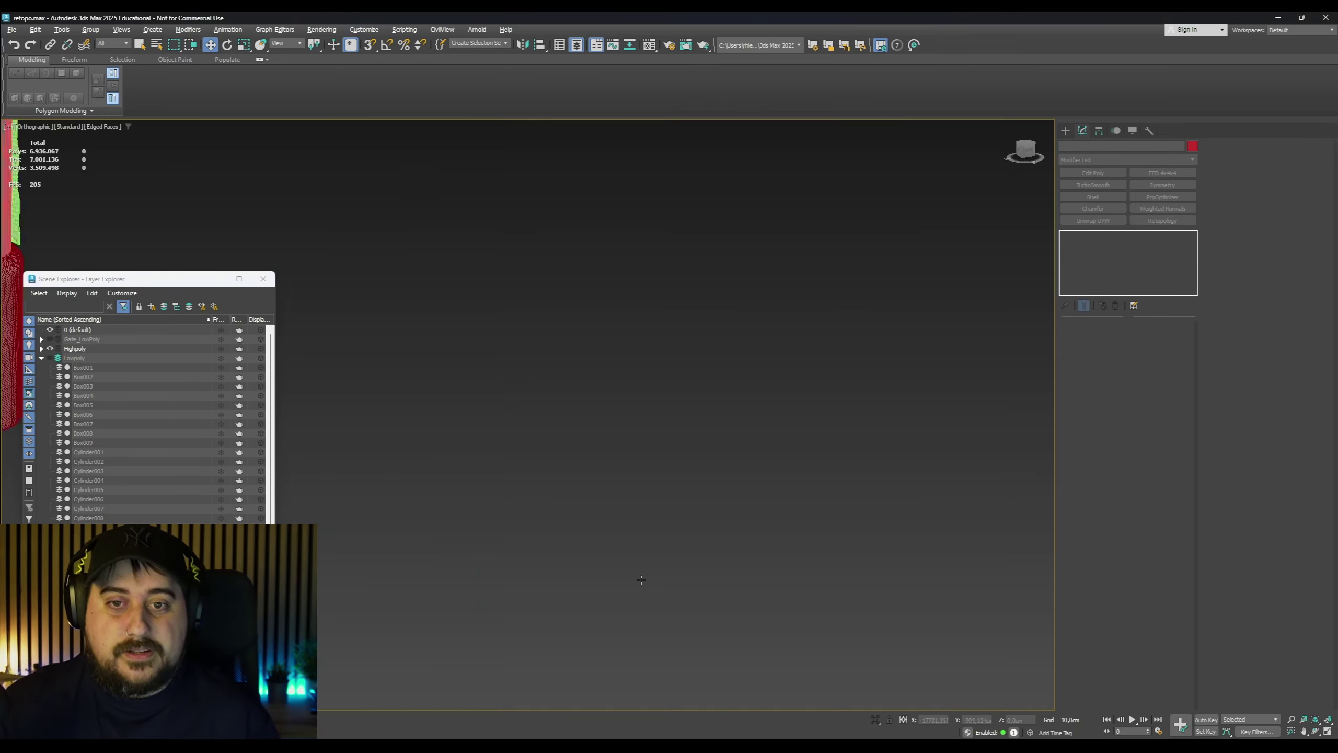
key(z)
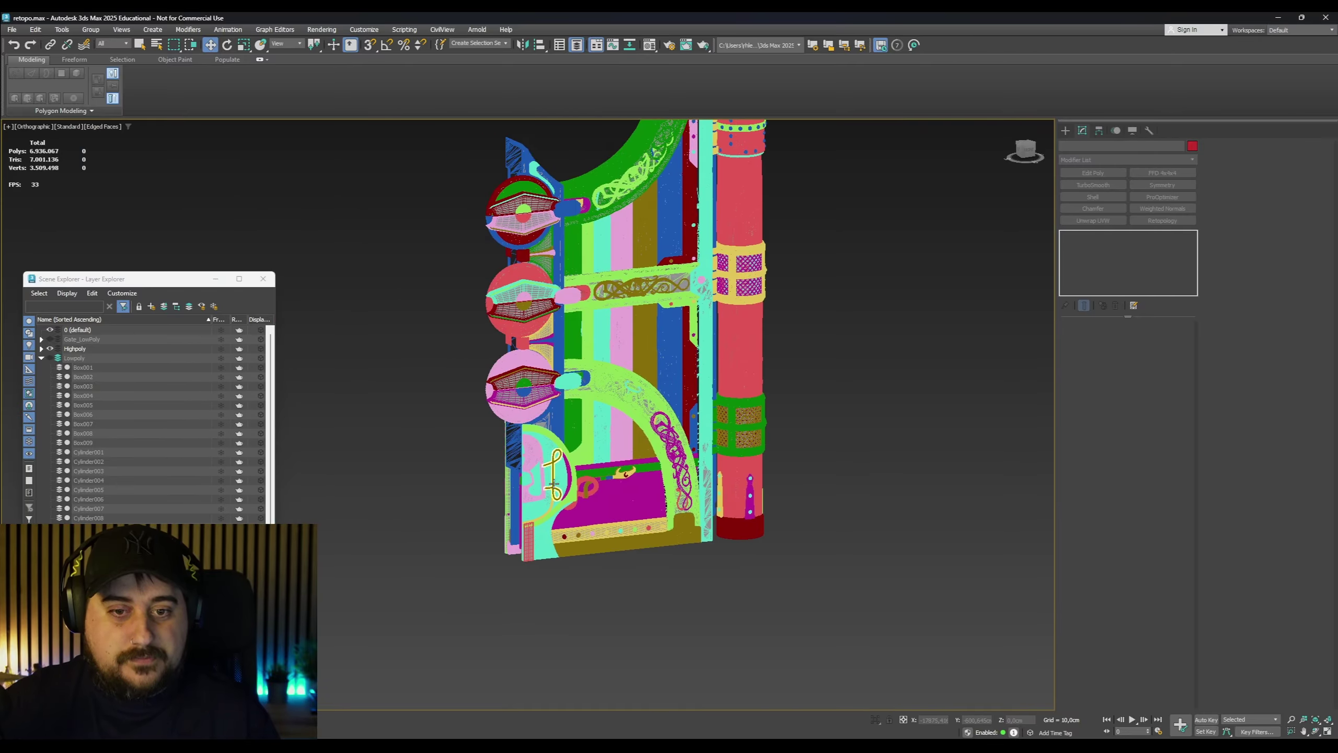
scroll(553, 483, up, 5)
click(553, 483)
alt+middle_drag(553, 483, 653, 578)
scroll(580, 487, up, 6)
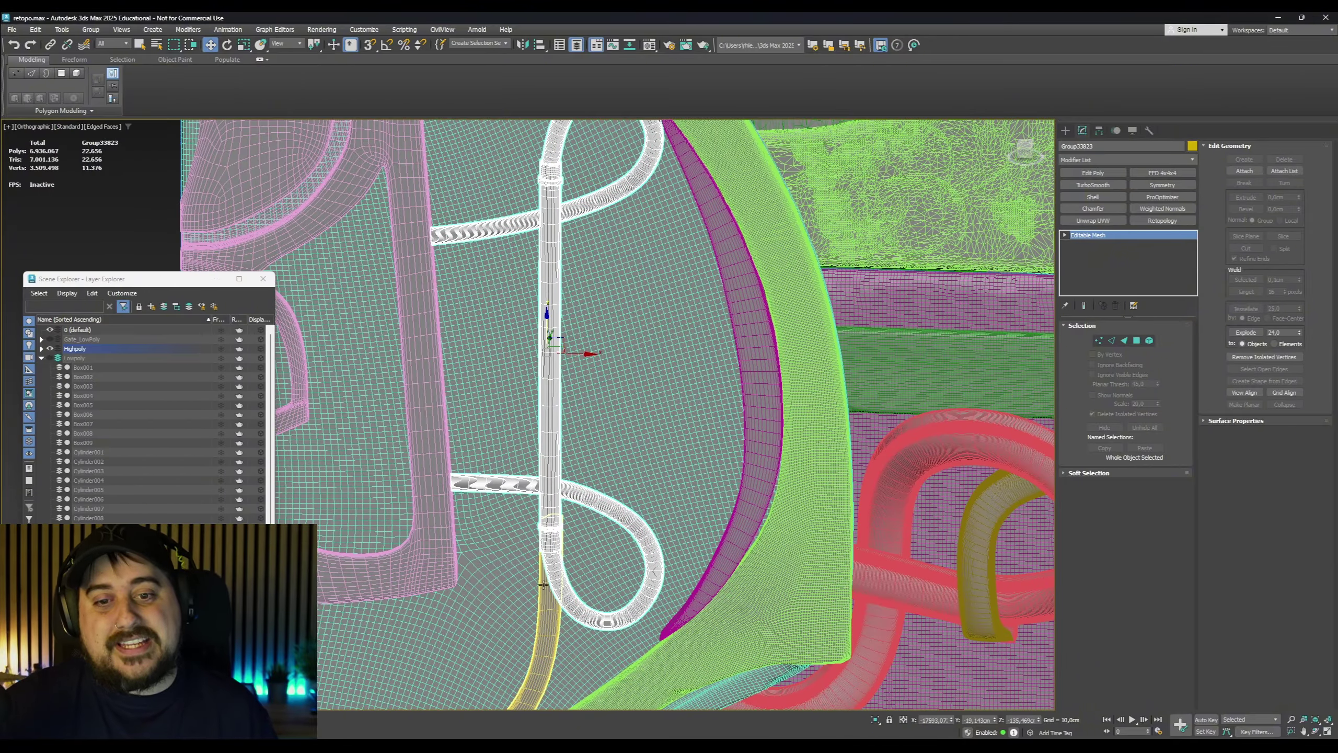
Select the looped rod, the curved lower bar and the crescent strip of the high-poly lock plate together
scroll(543, 584, down, 6)
click(548, 517)
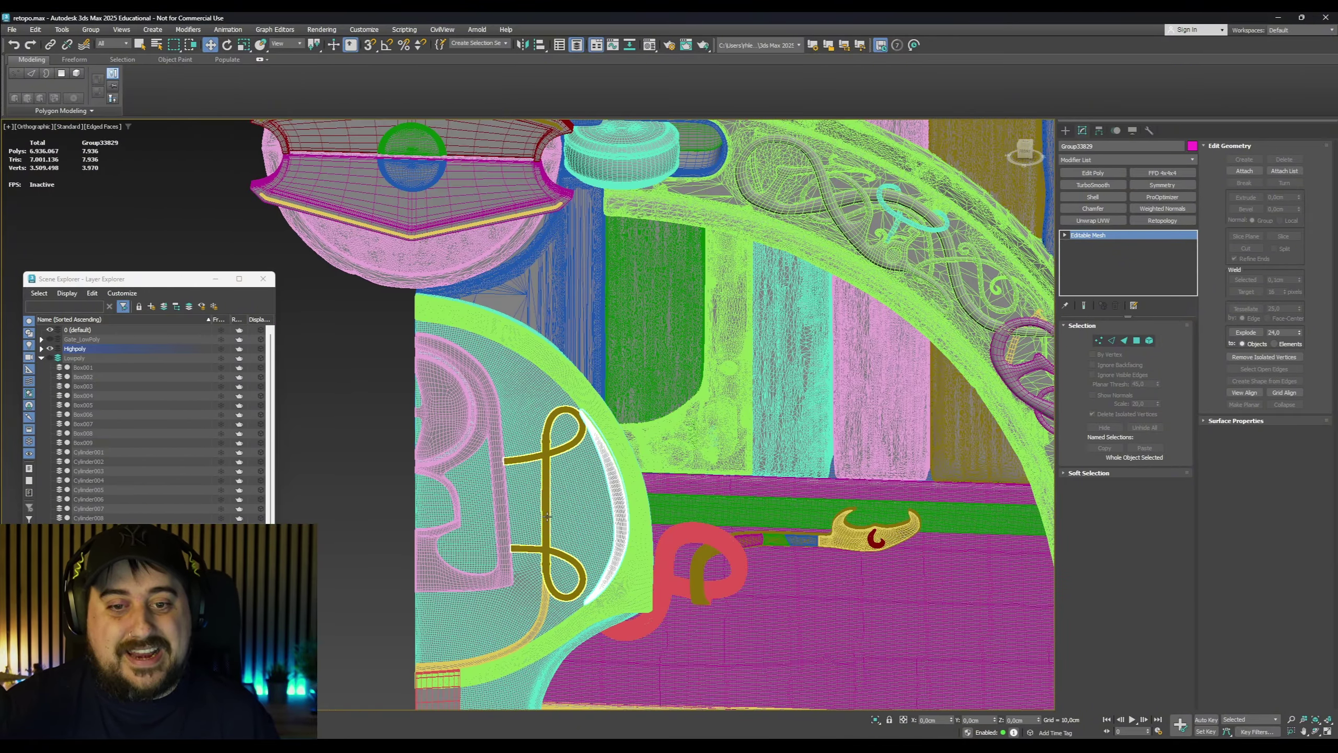
click(547, 516)
ctrl+click(545, 601)
ctrl+click(609, 569)
alt+middle_drag(609, 569, 575, 506)
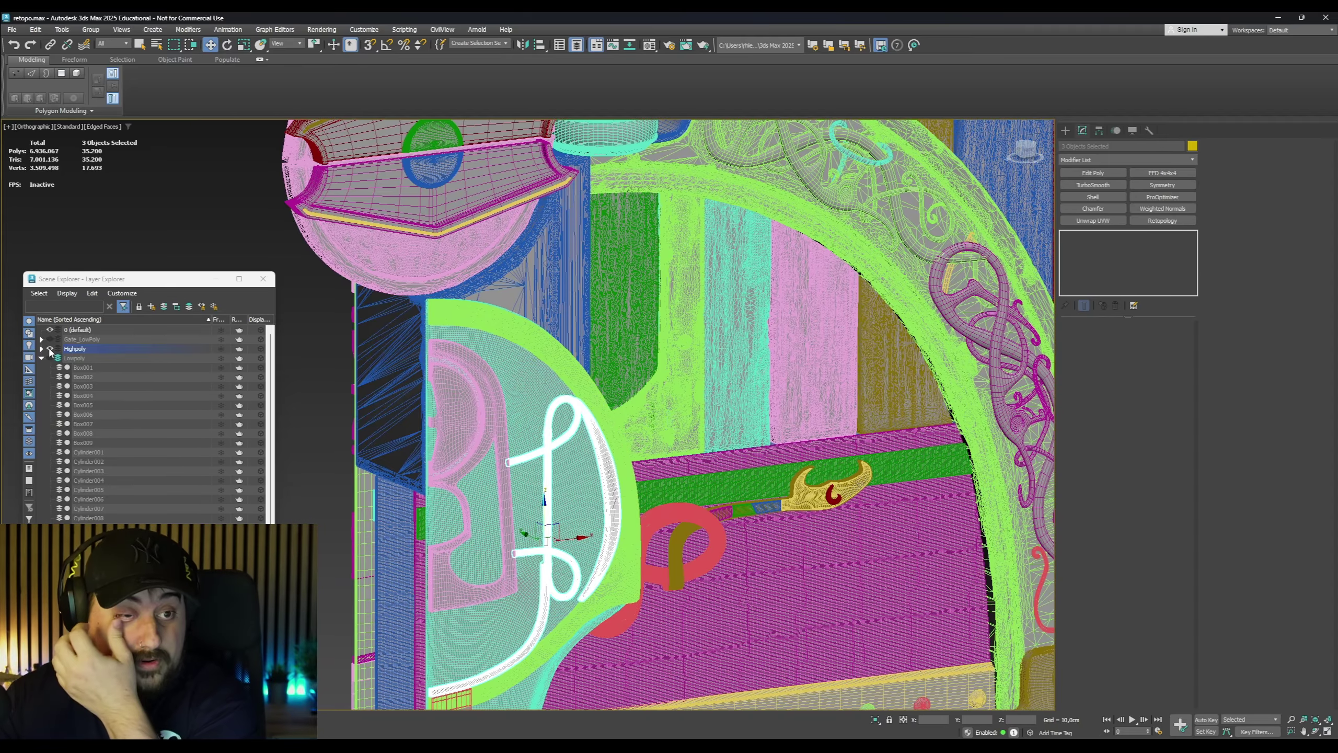
Show the Lowpoly layer again and select the low-poly lock-shaped piece to compare it with the high-poly ornaments
click(49, 358)
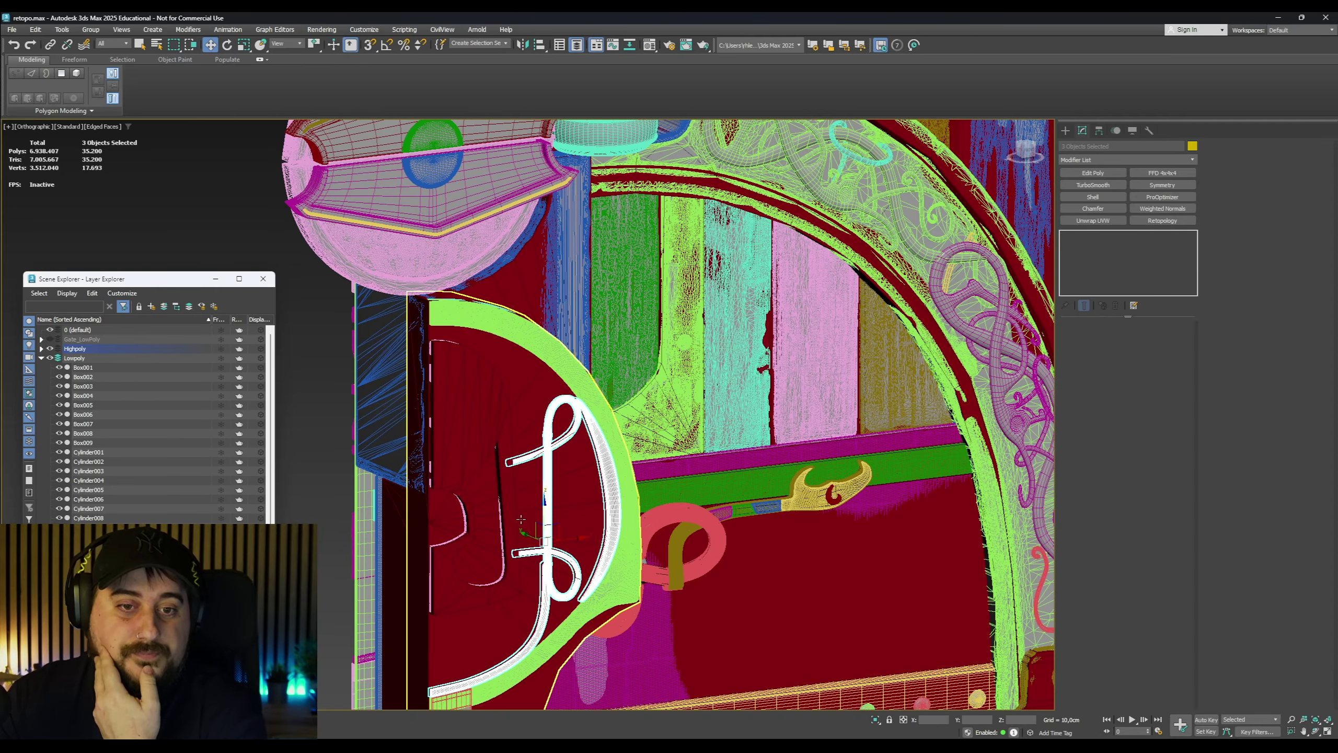
click(498, 444)
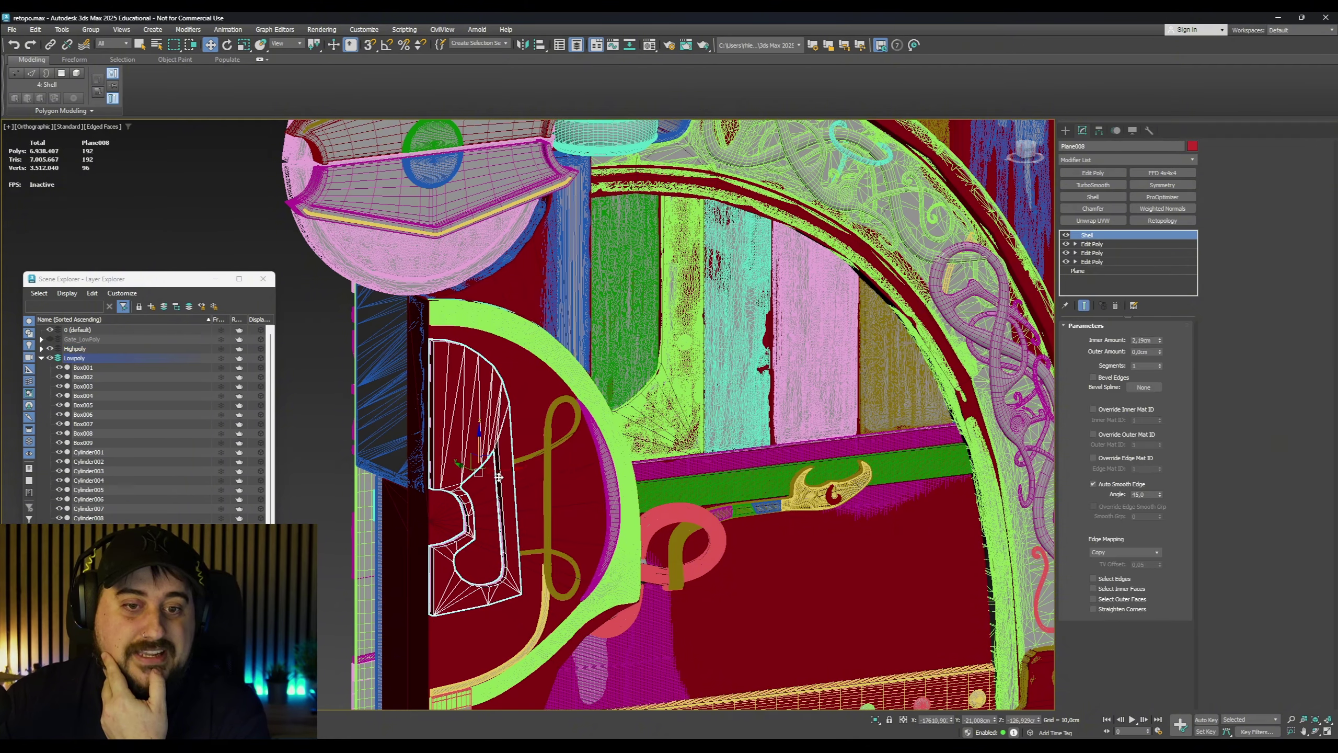
middle_drag(501, 474, 543, 463)
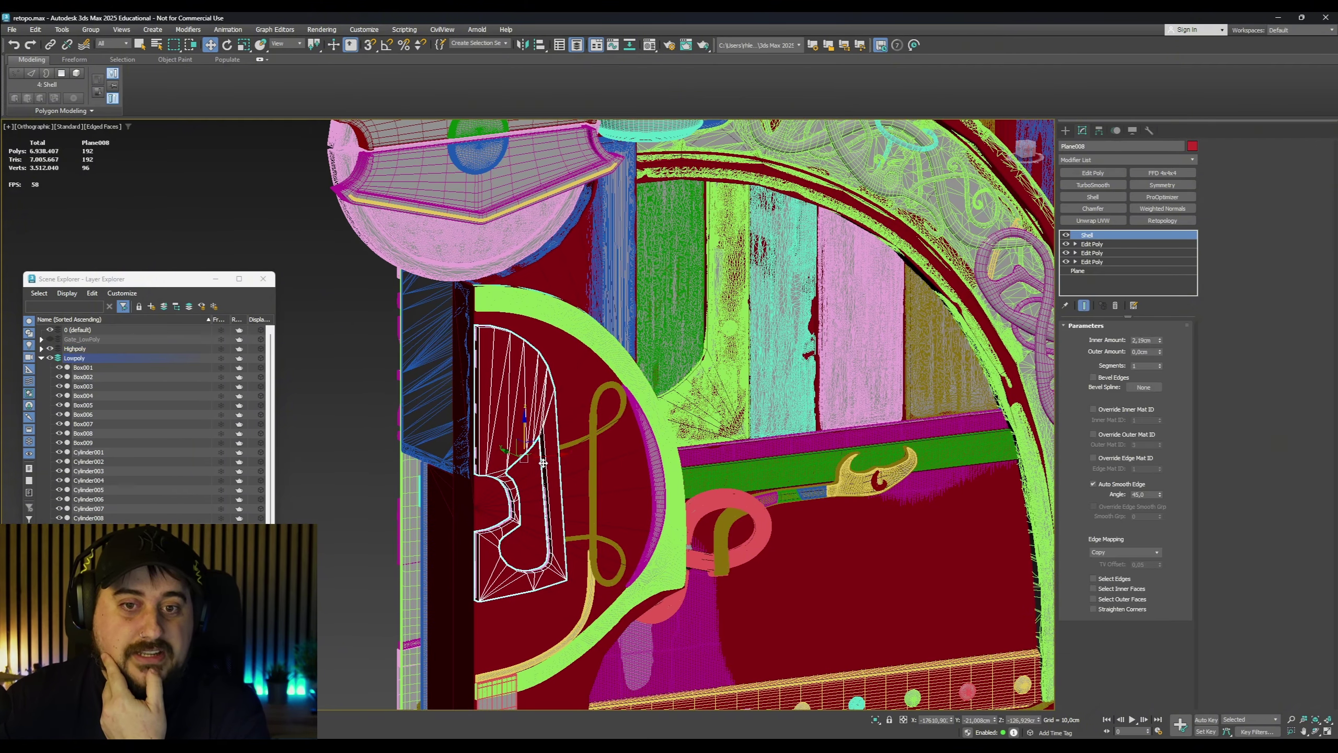
click(591, 436)
click(538, 422)
Compare the lock plate's ornaments and foot in the concept art with the modelled gate
key(alt+Tab)
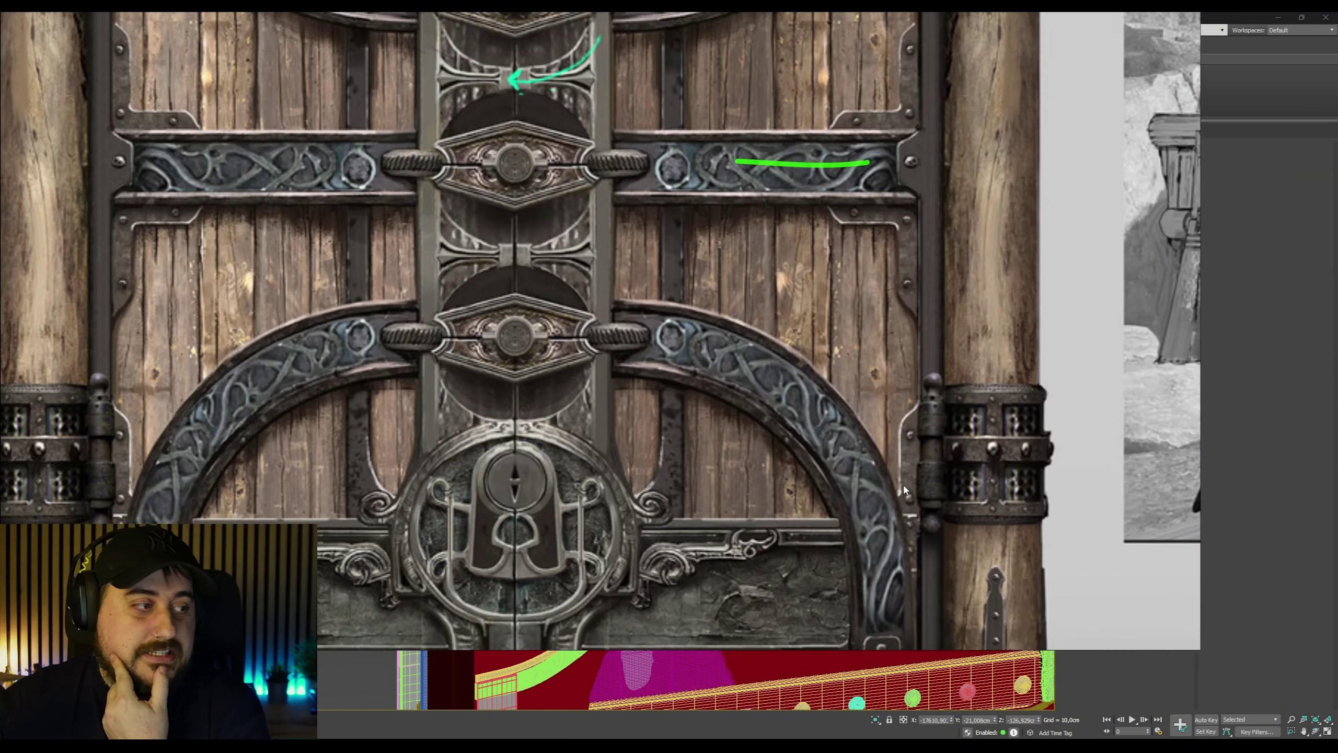
right_drag(904, 490, 929, 502)
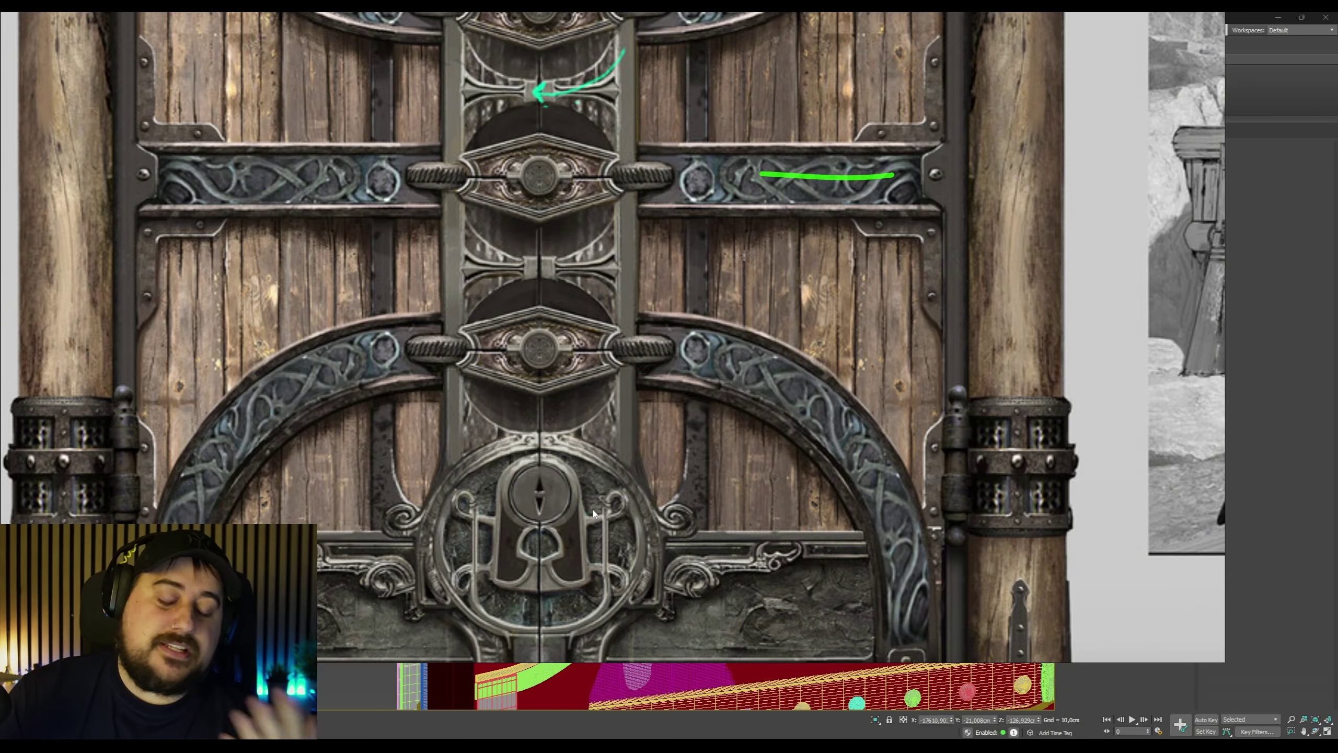
scroll(595, 519, down, 2)
scroll(601, 523, down, 1)
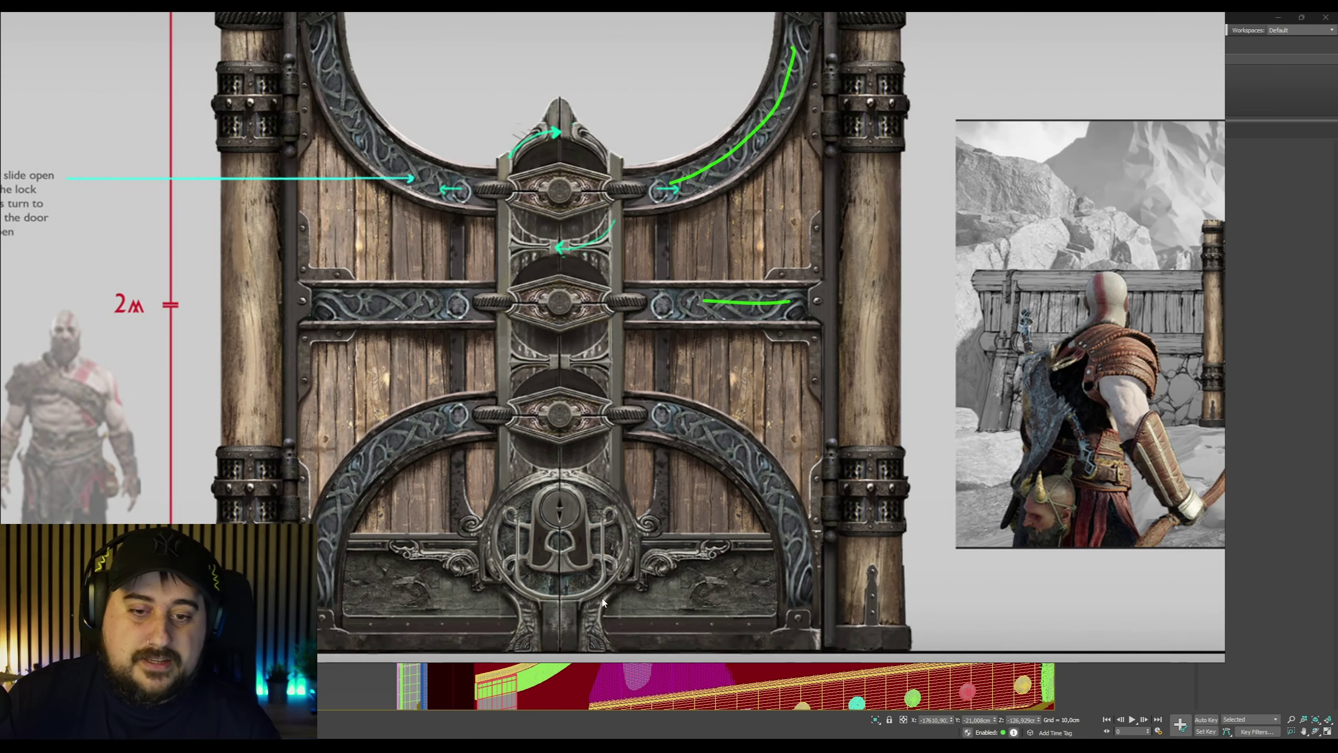
scroll(566, 617, up, 3)
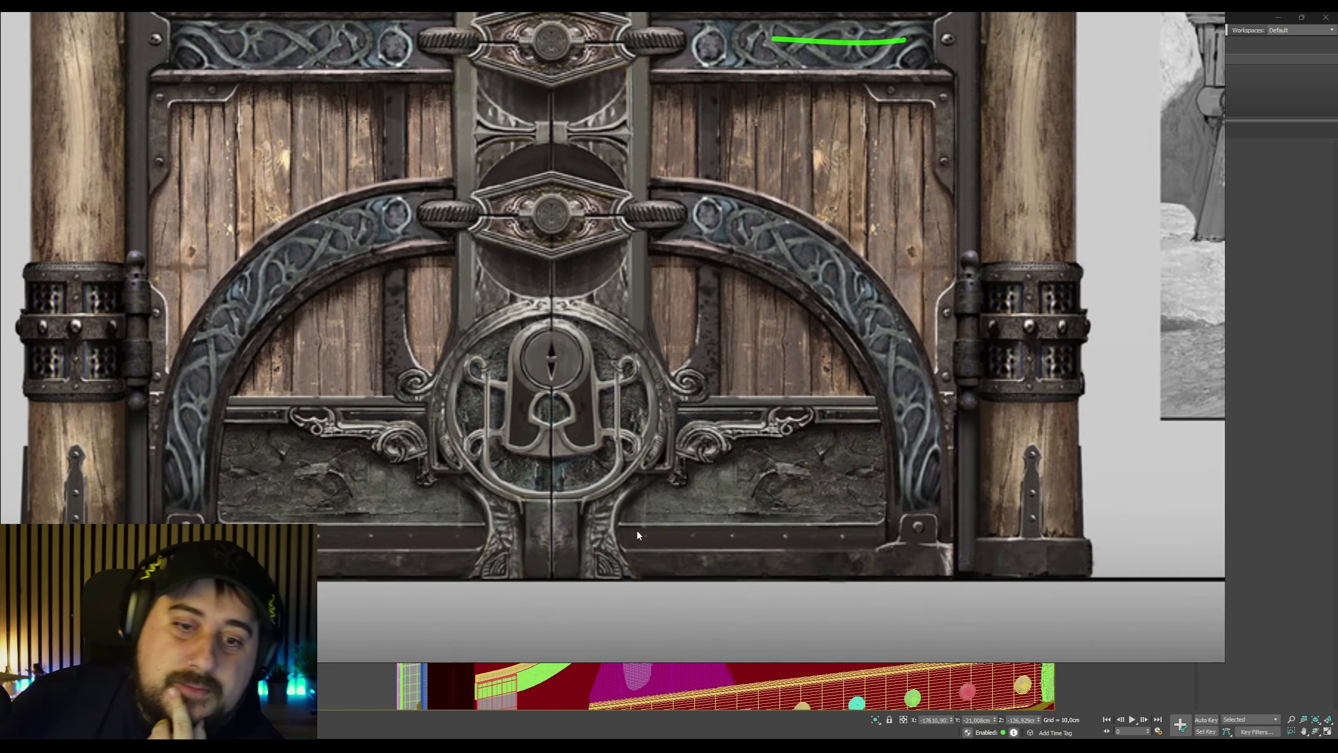
key(alt+Tab)
scroll(352, 350, down, 3)
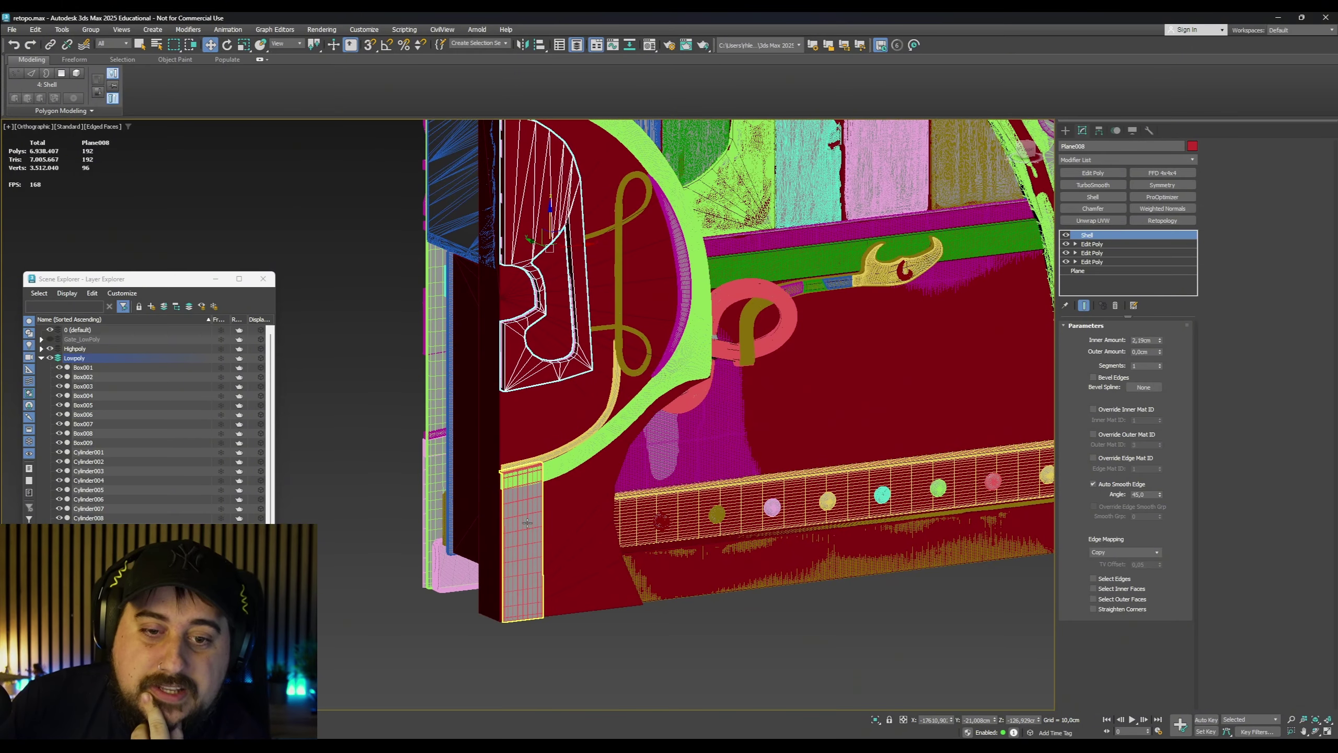
key(alt+Tab)
drag(497, 465, 749, 558)
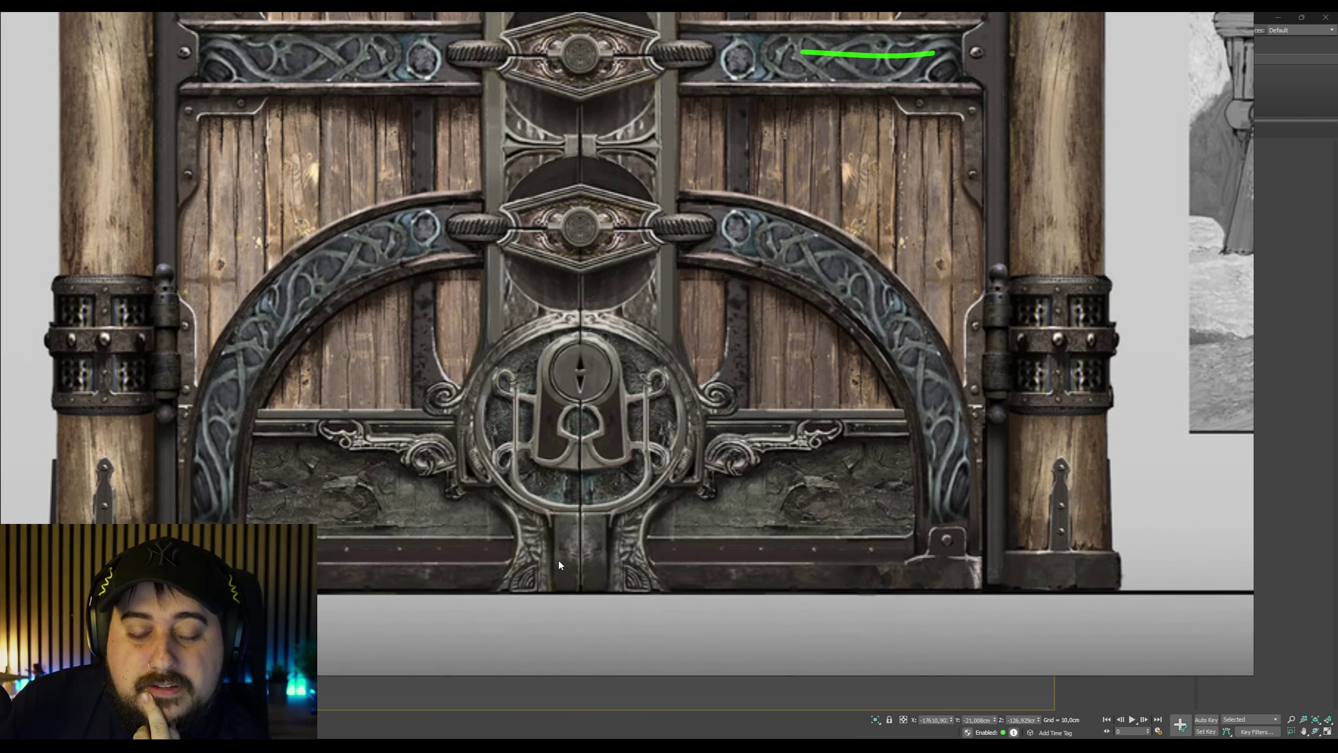
key(alt+Tab)
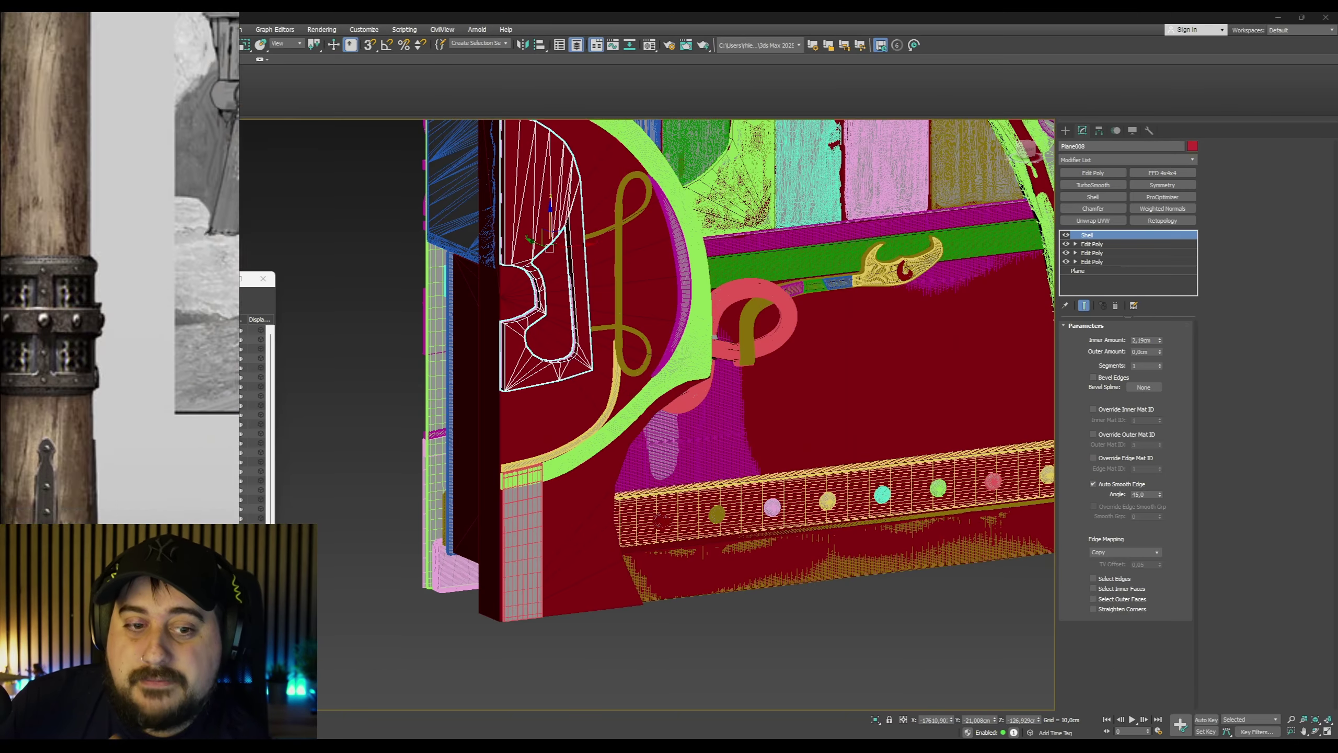
Hide the Highpoly layer and inspect the low-poly snake ornament on the gate's lower panel
middle_drag(590, 529, 592, 540)
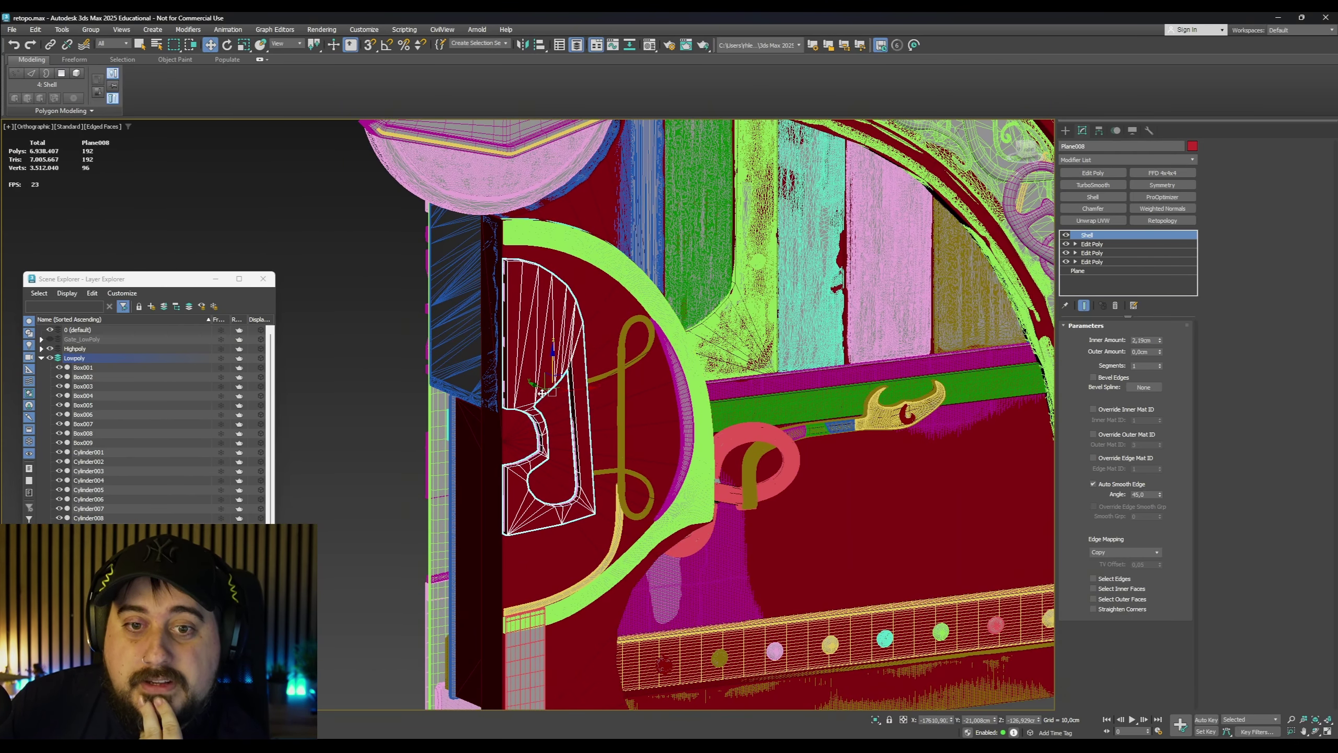
scroll(593, 540, down, 5)
click(49, 348)
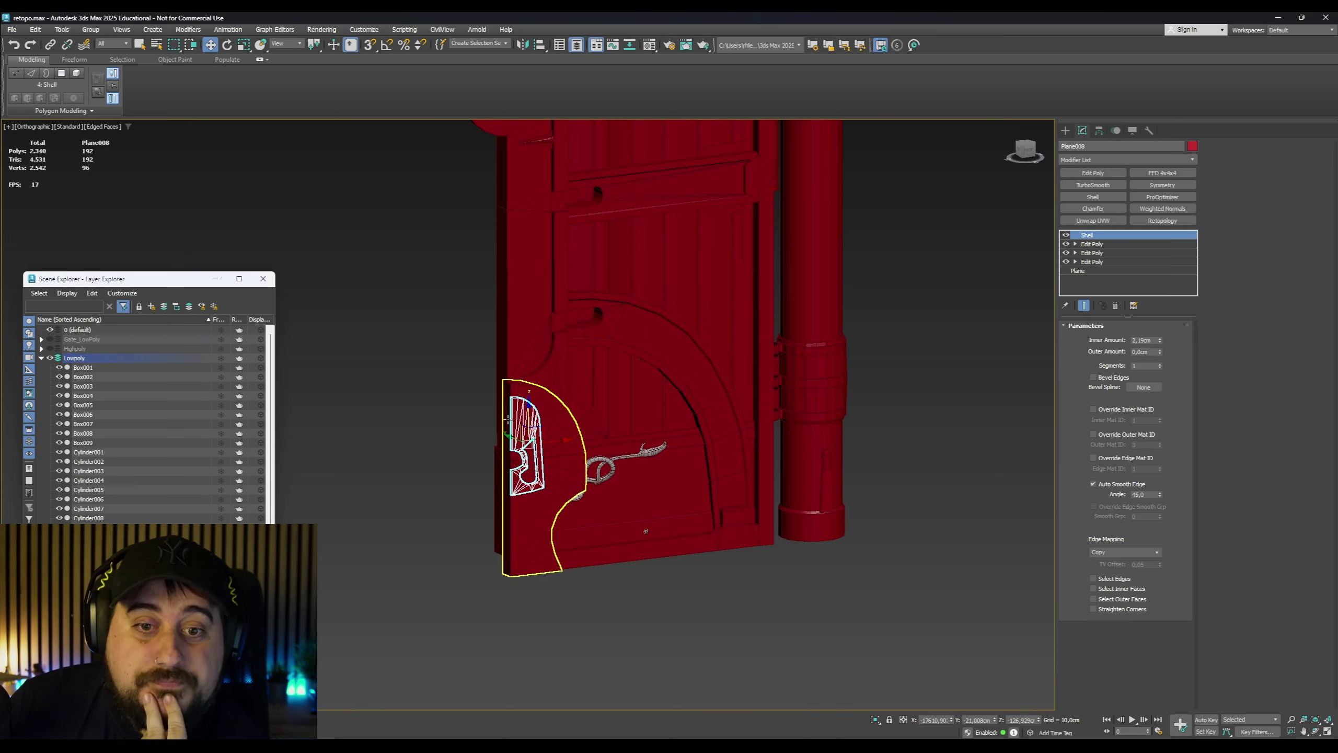
scroll(603, 521, up, 5)
scroll(603, 521, up, 3)
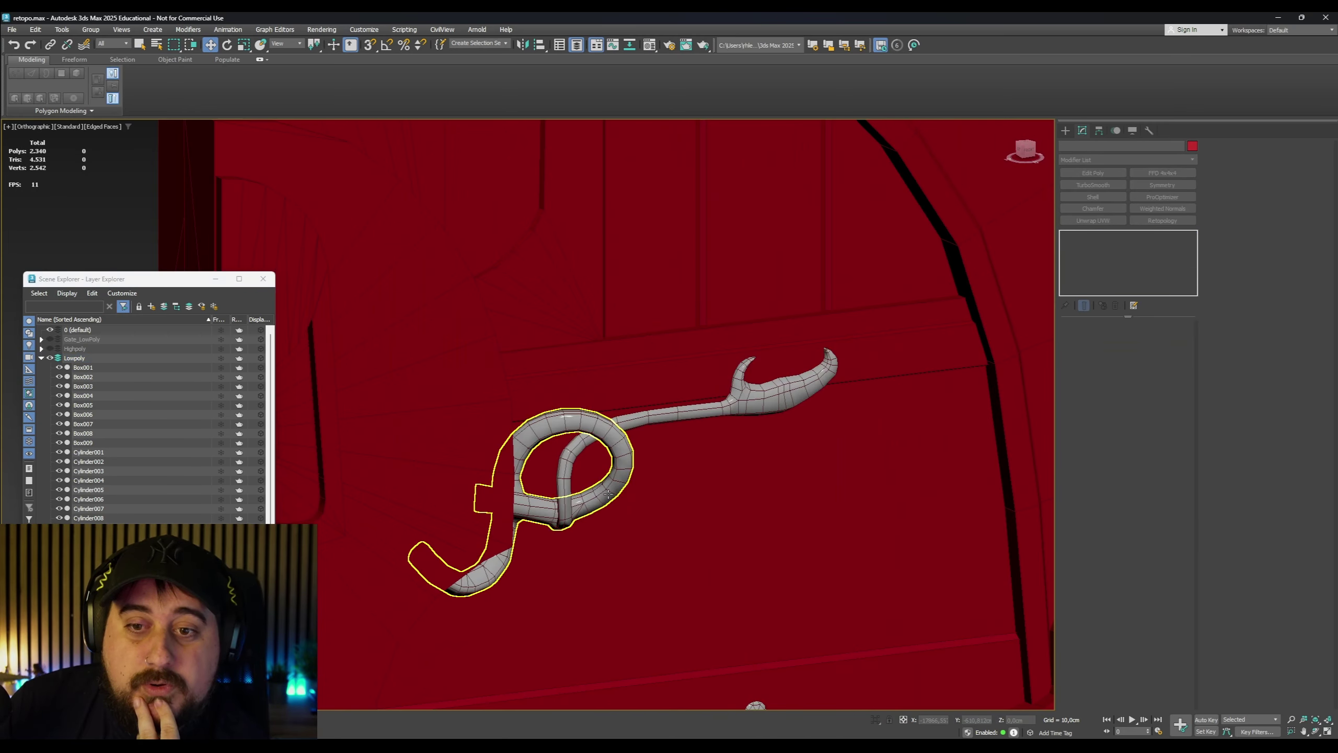
click(627, 426)
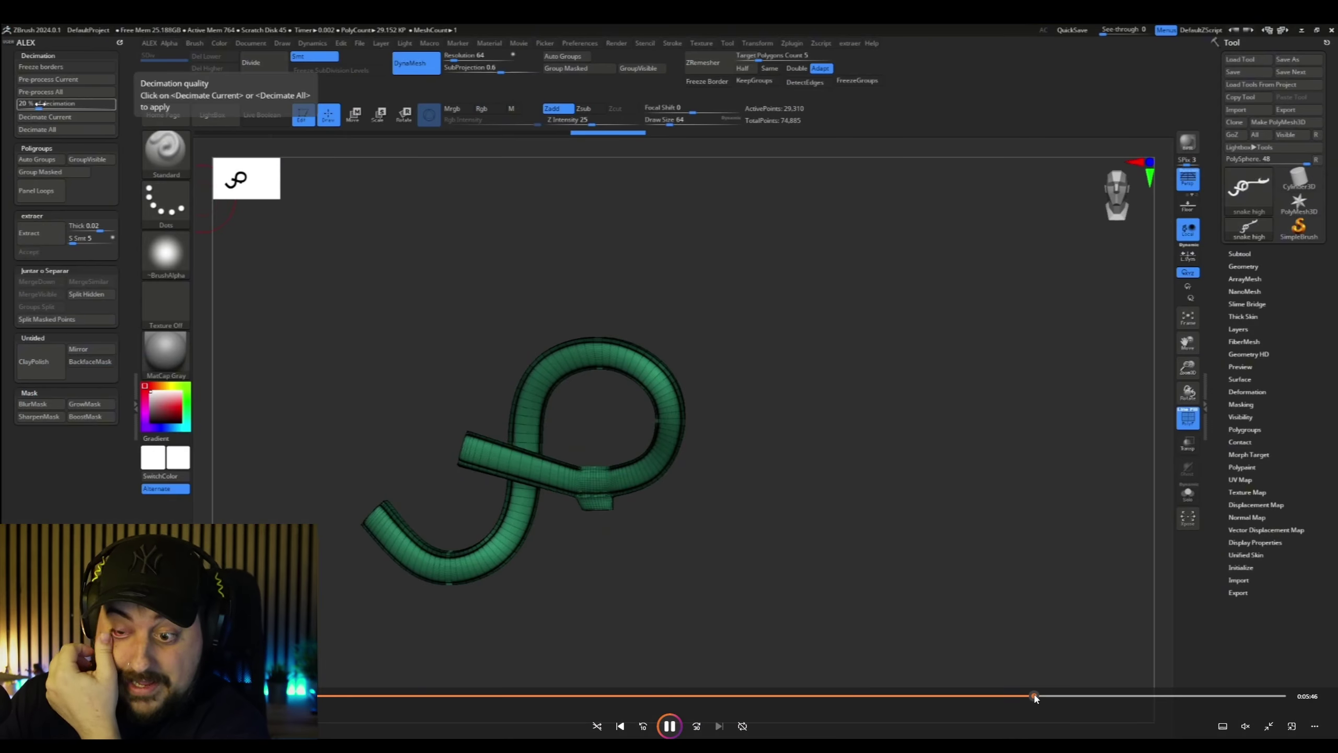
Switch to Media Player and review the recorded ZRemesher and Retopology passes on the snake ornament
click(1033, 695)
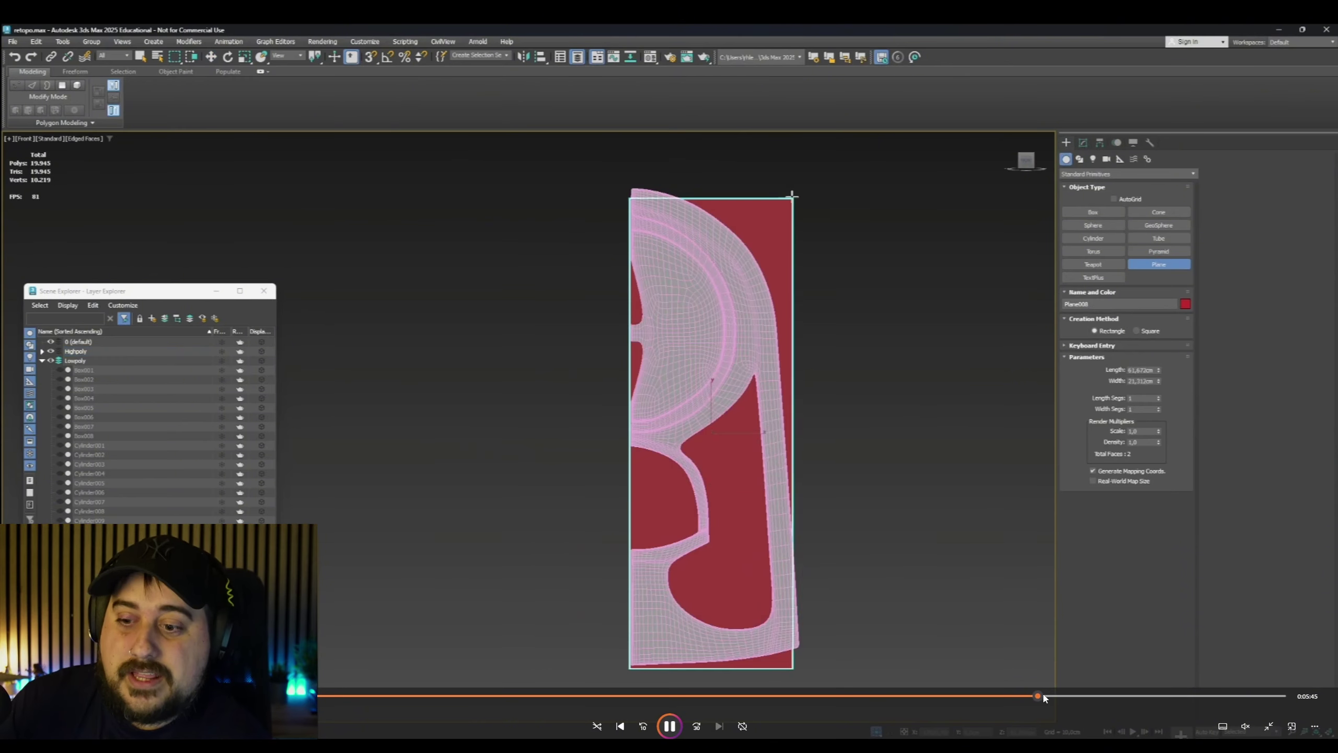
click(1048, 695)
click(1055, 694)
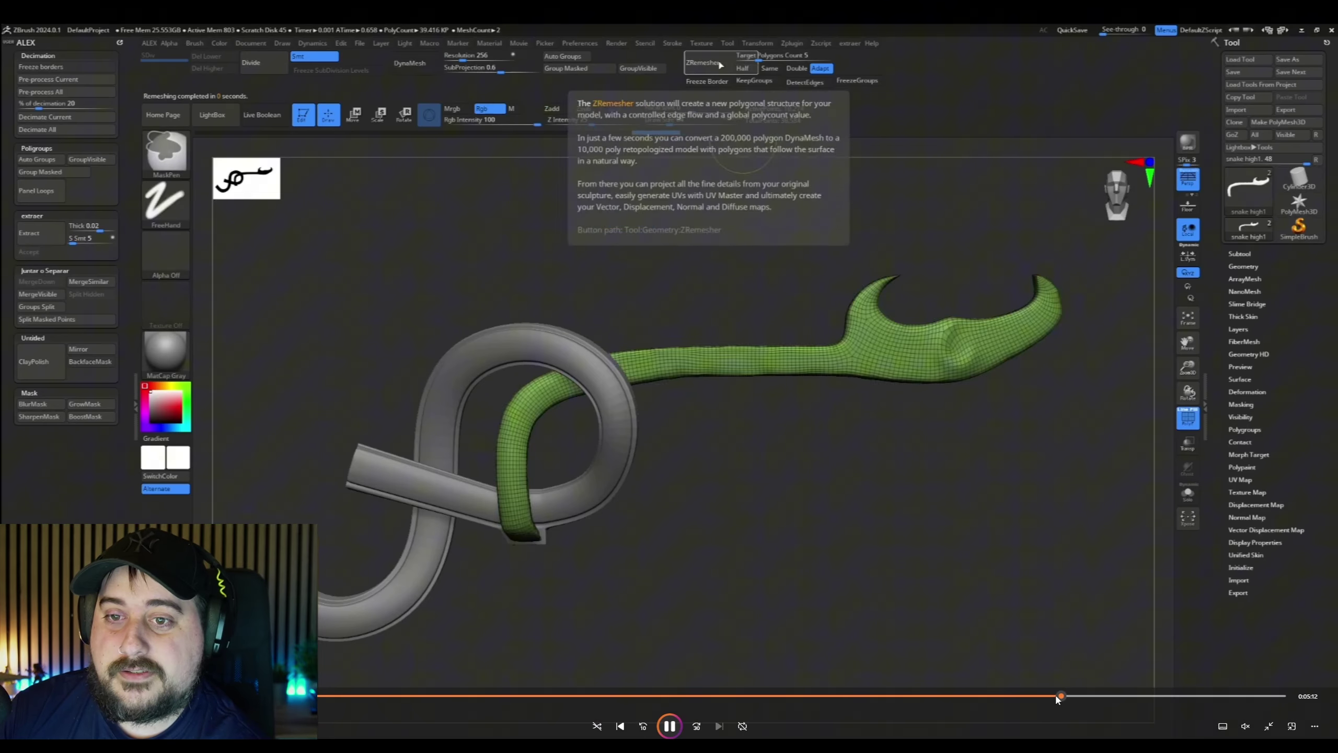
click(670, 727)
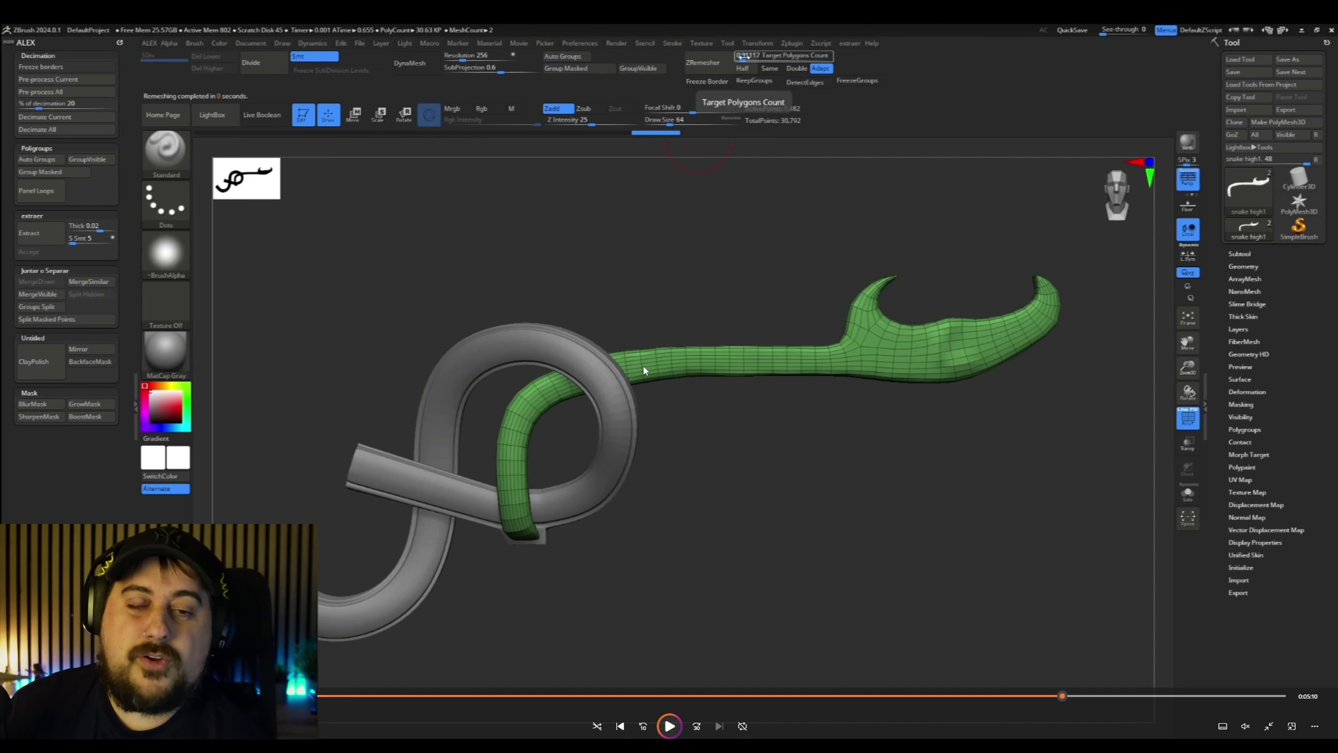
click(670, 726)
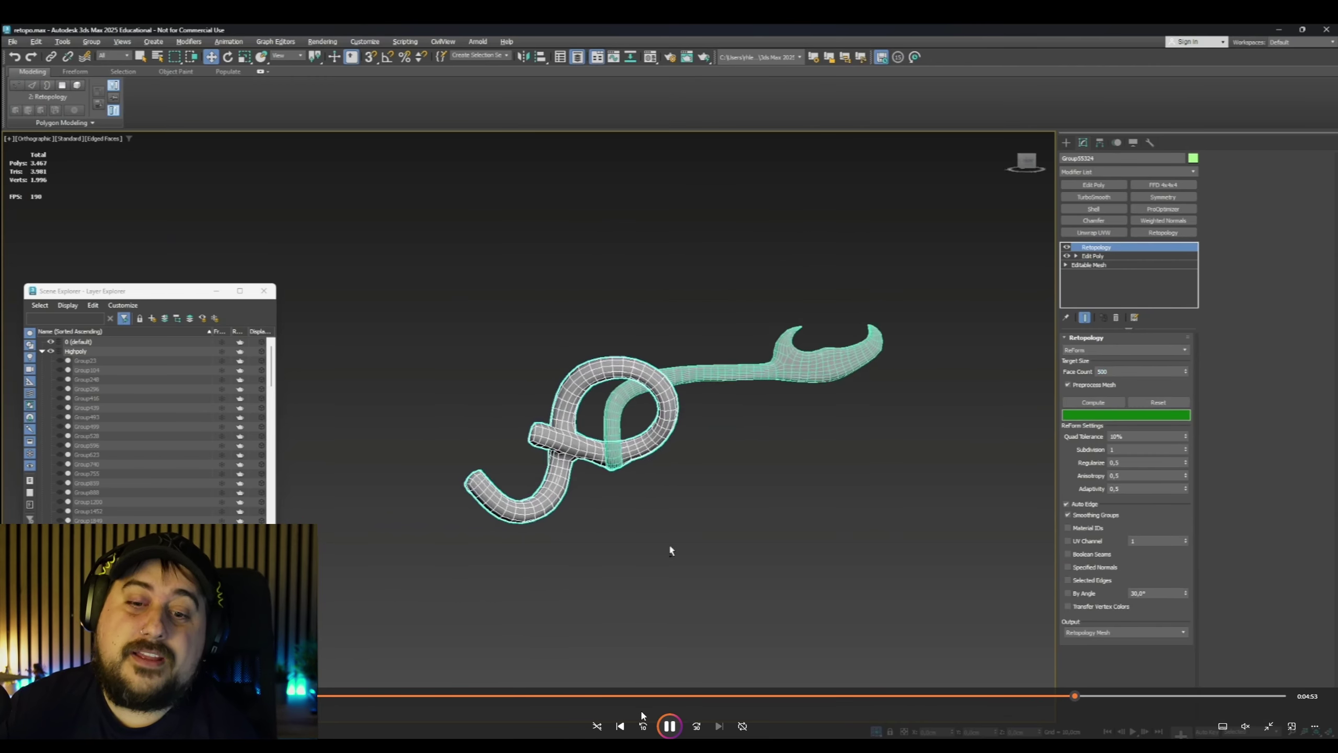
click(669, 708)
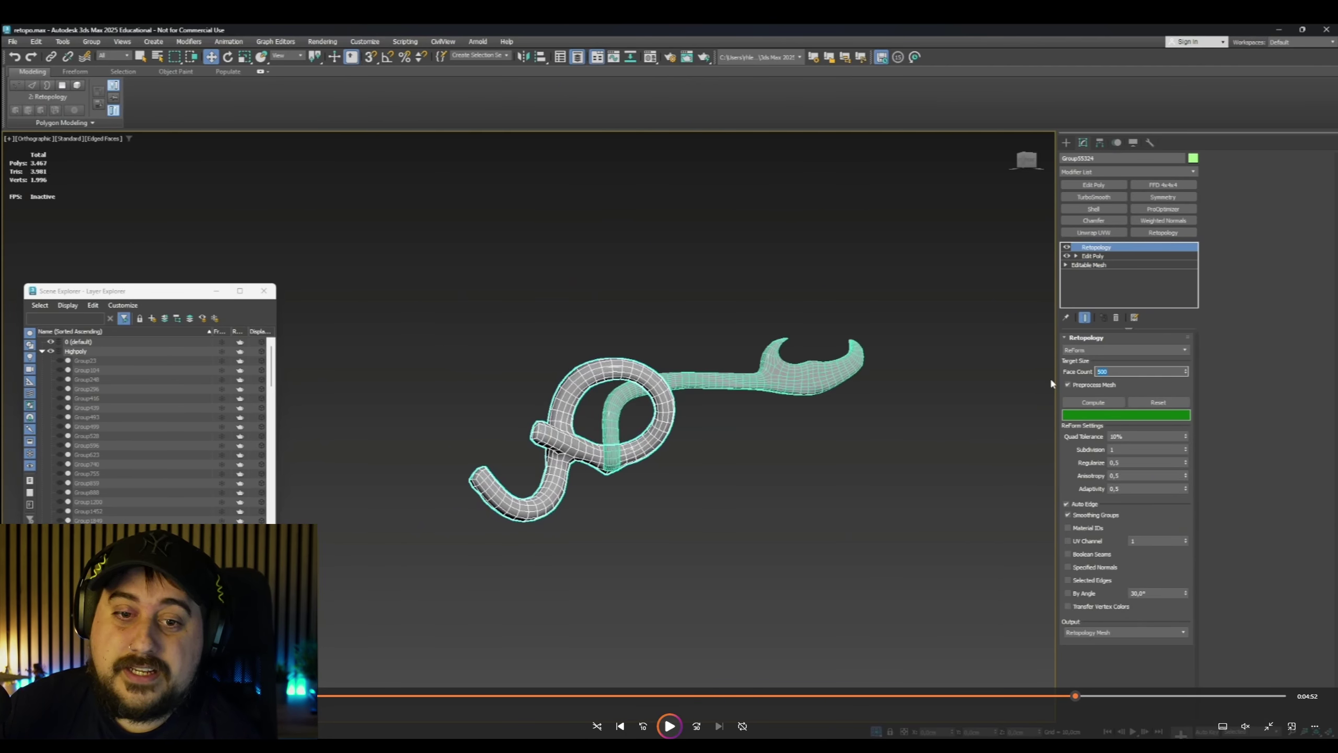
Switch back to 3ds Max and examine the overlapping end of the isolated high-poly looped rod
key(space)
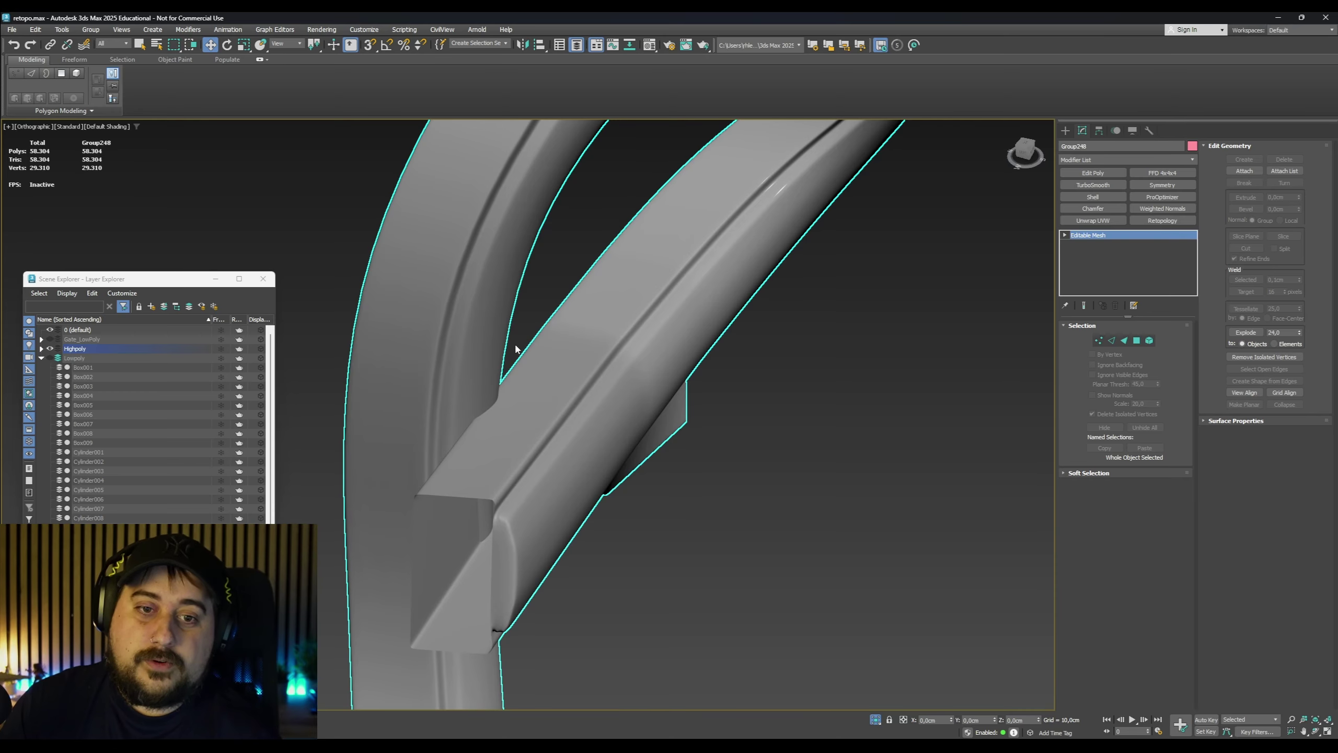
scroll(504, 388, down, 2)
alt+middle_drag(504, 390, 501, 396)
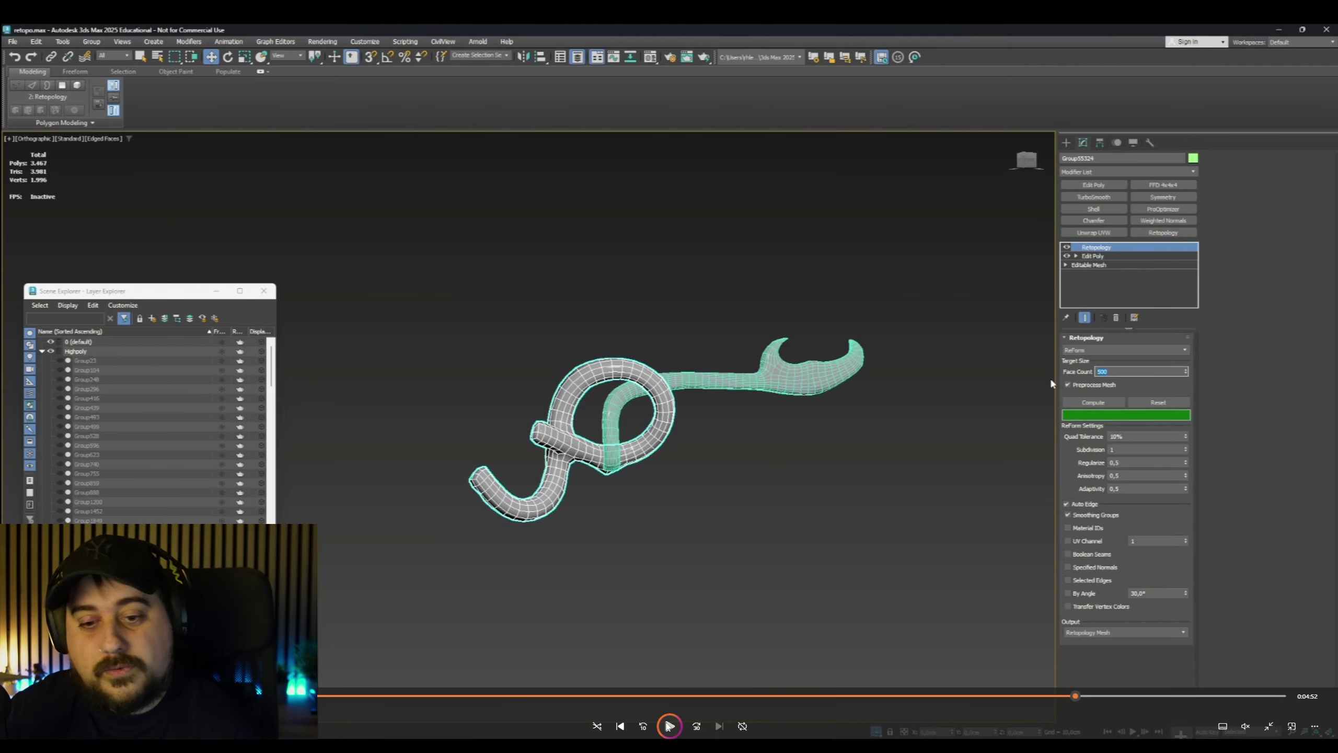
Switch to Media Player and compare the looped rod's dense mesh with its reduced version in the recording
click(667, 723)
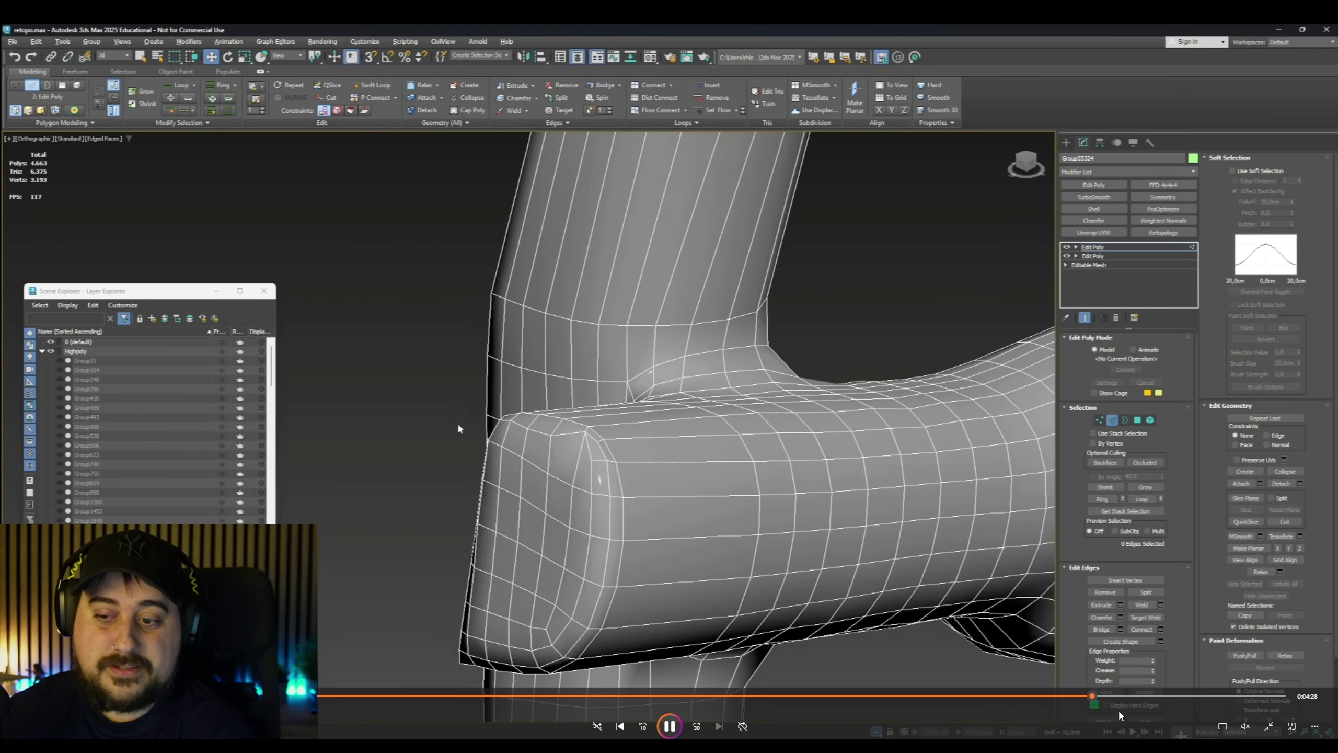
drag(1116, 697, 1118, 697)
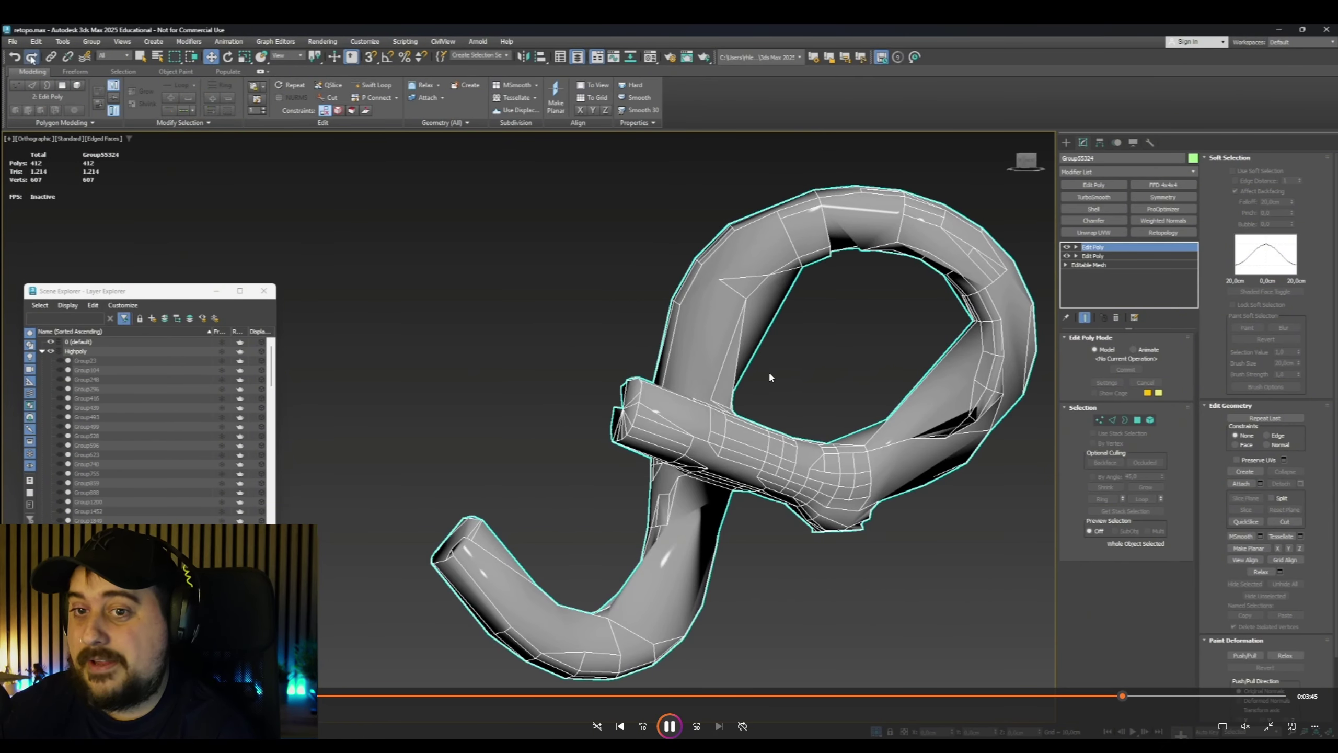
key(space)
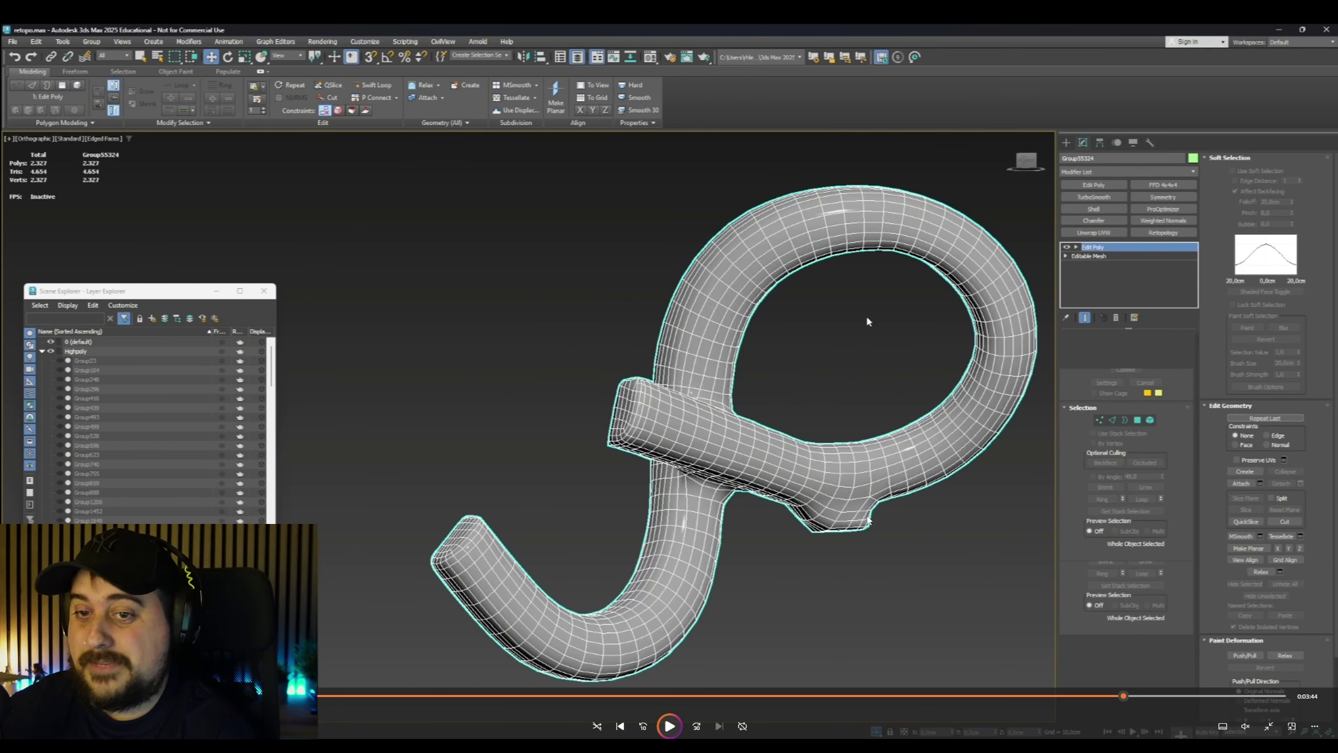
drag(1123, 694, 1120, 696)
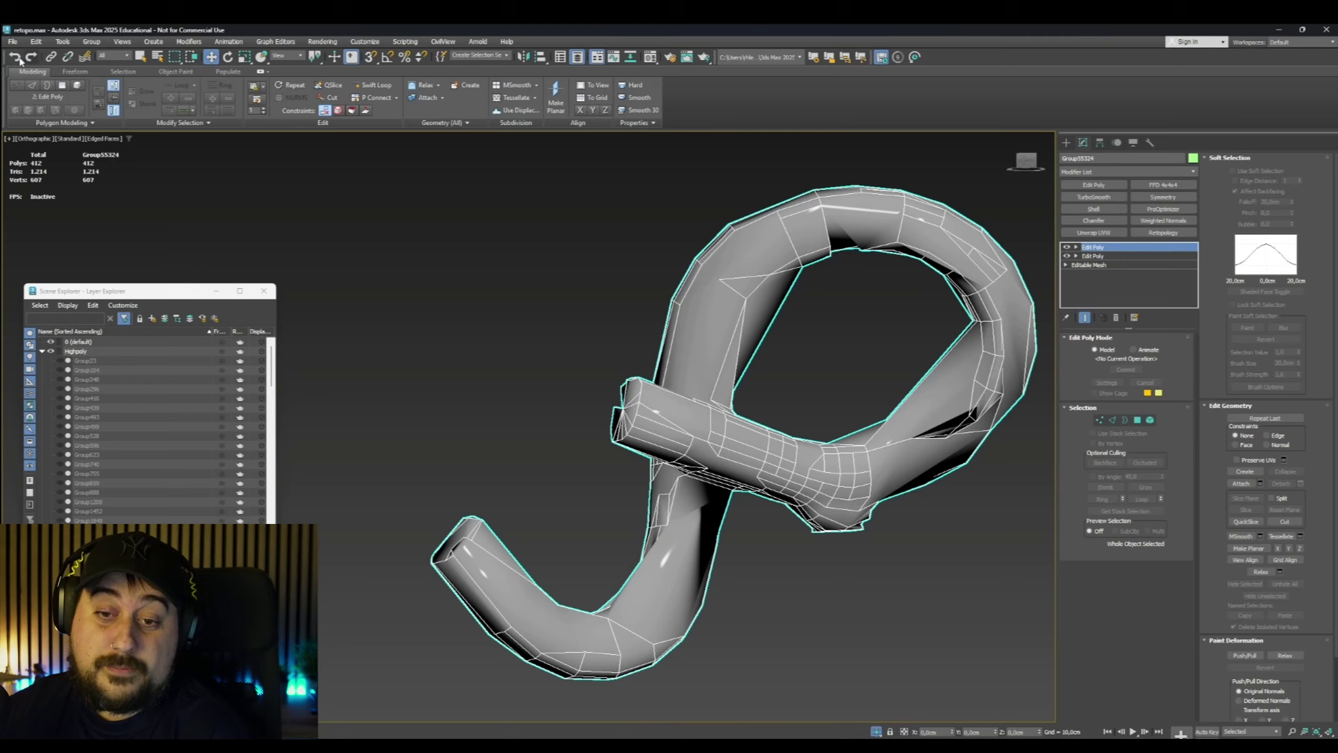
key(space)
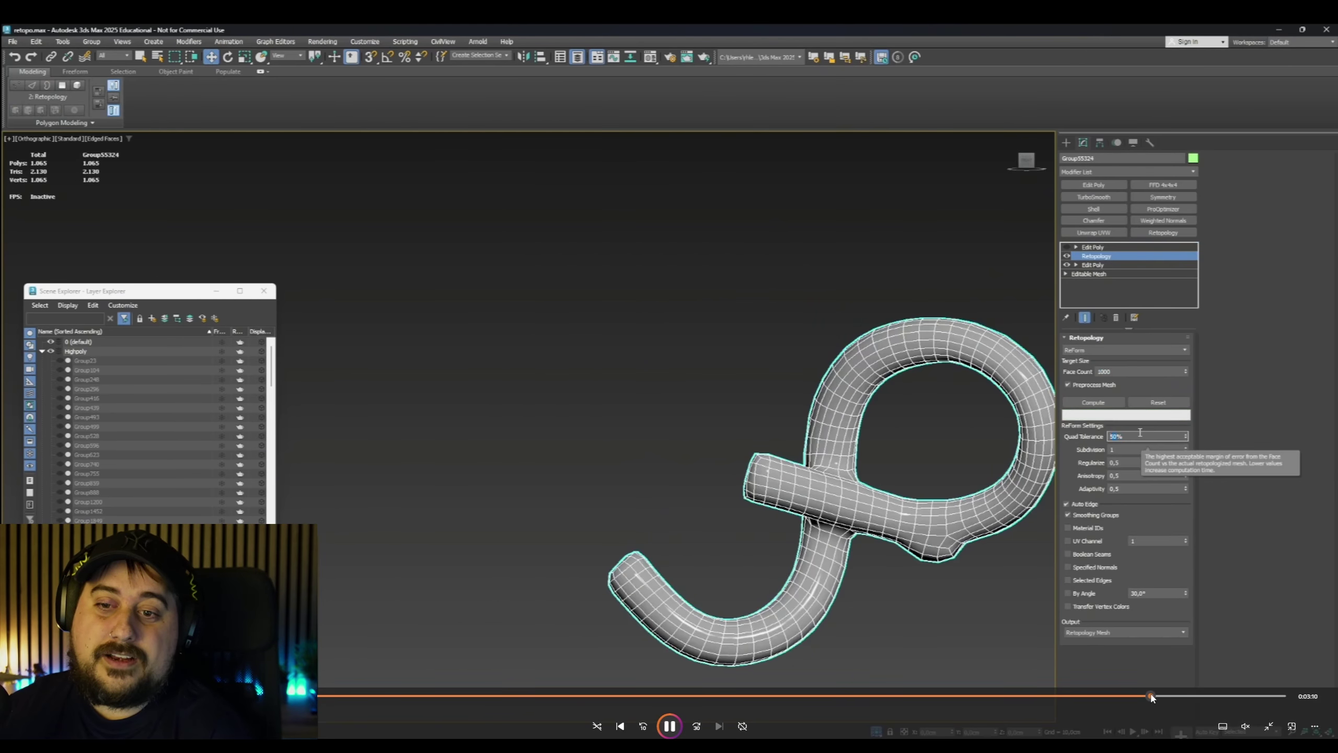
Skip through the recorded retopology, edge reduction and vertex cleanup of the snake ornament, and leave the recording
click(1148, 696)
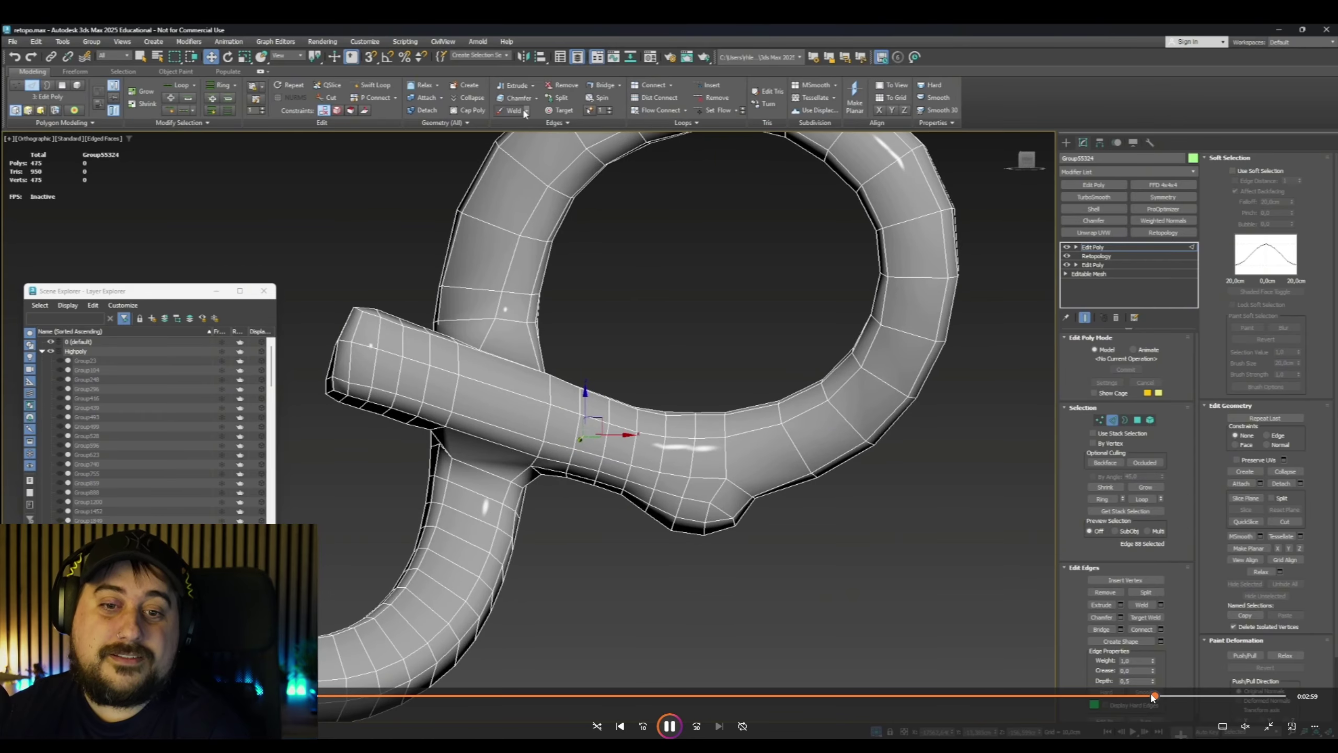
click(1168, 697)
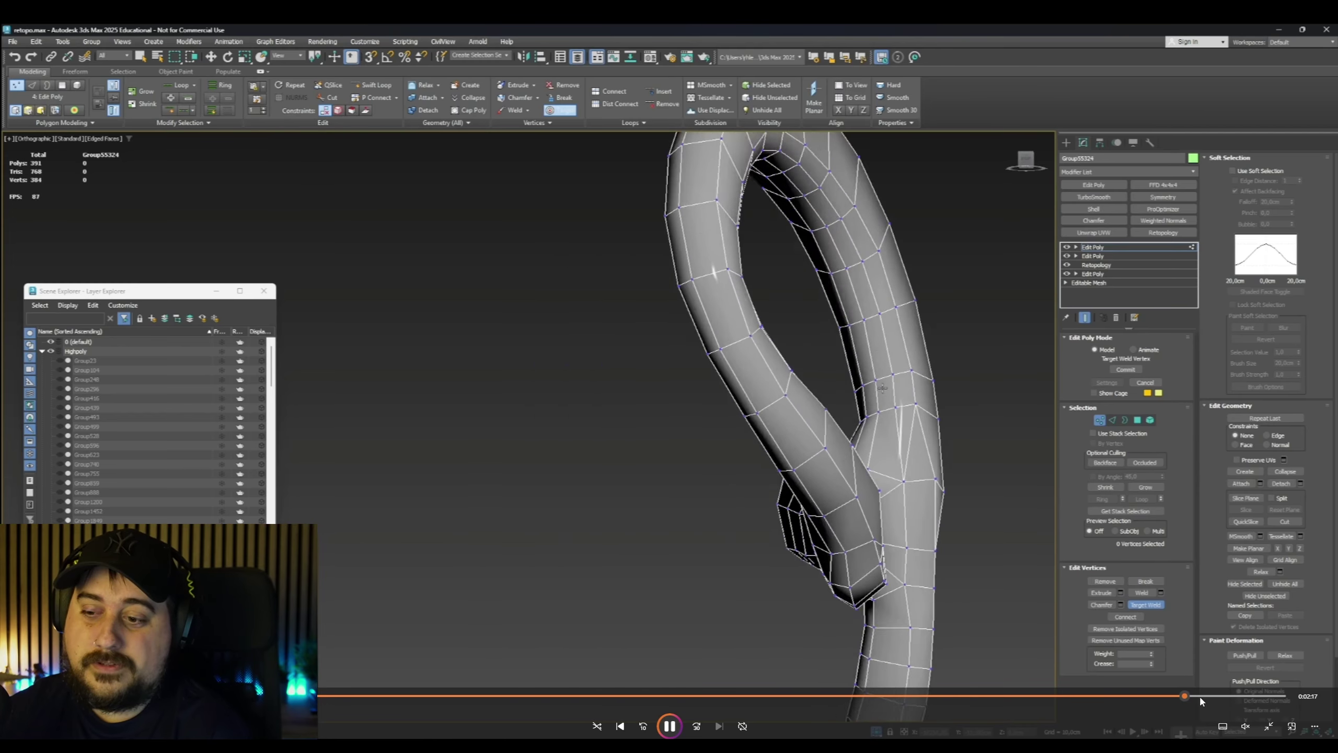
click(1197, 695)
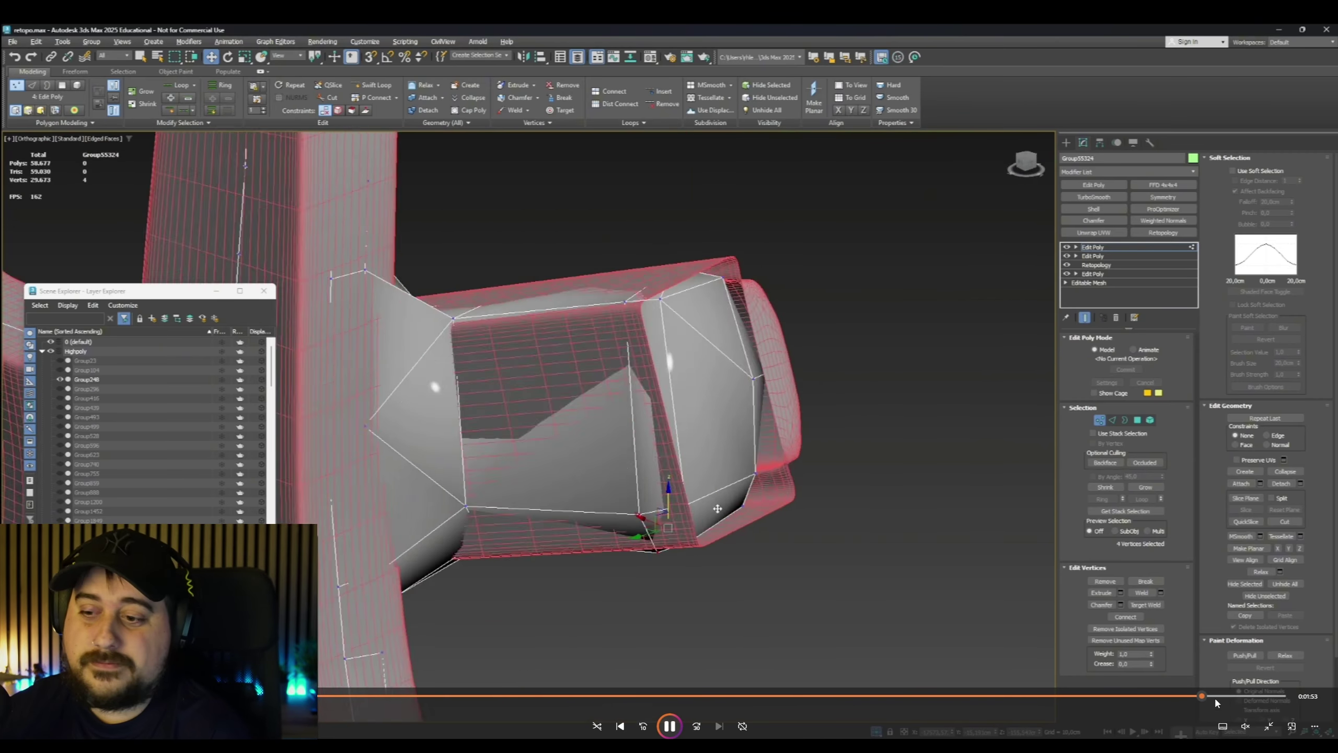
click(1211, 700)
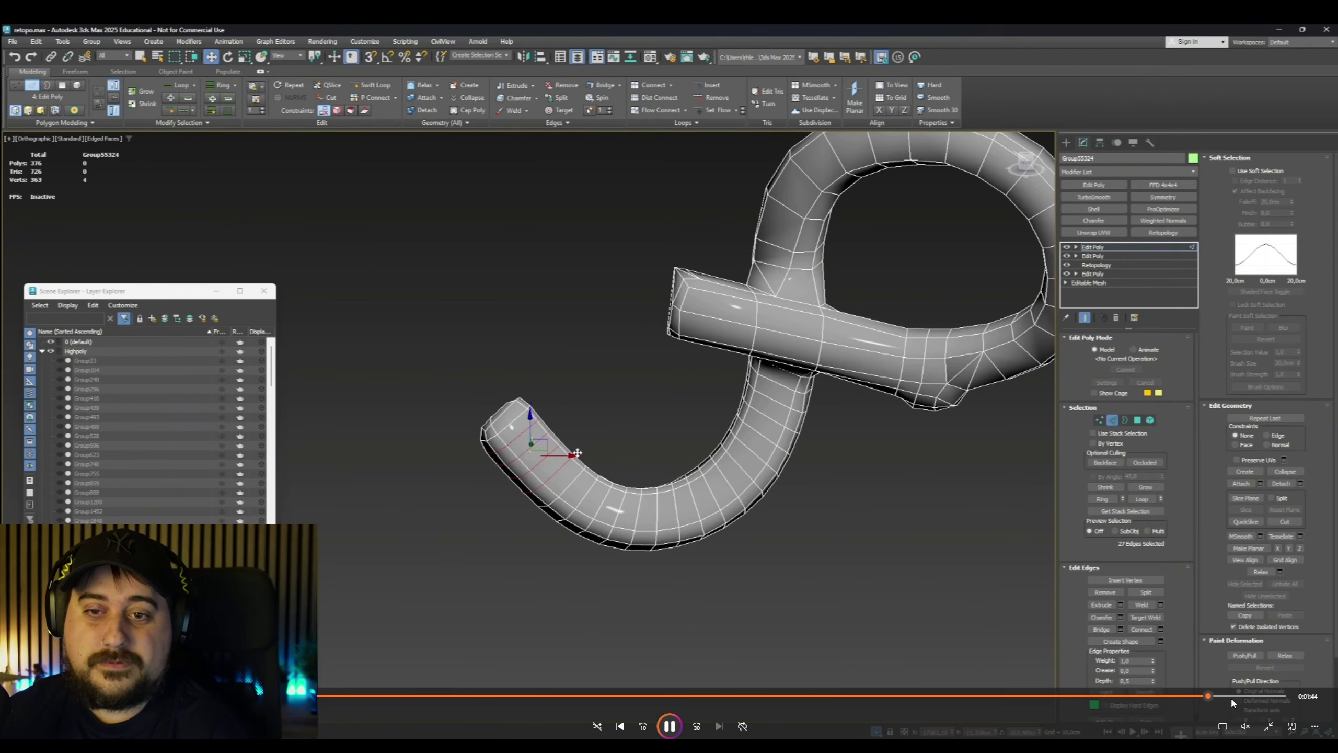
click(1233, 697)
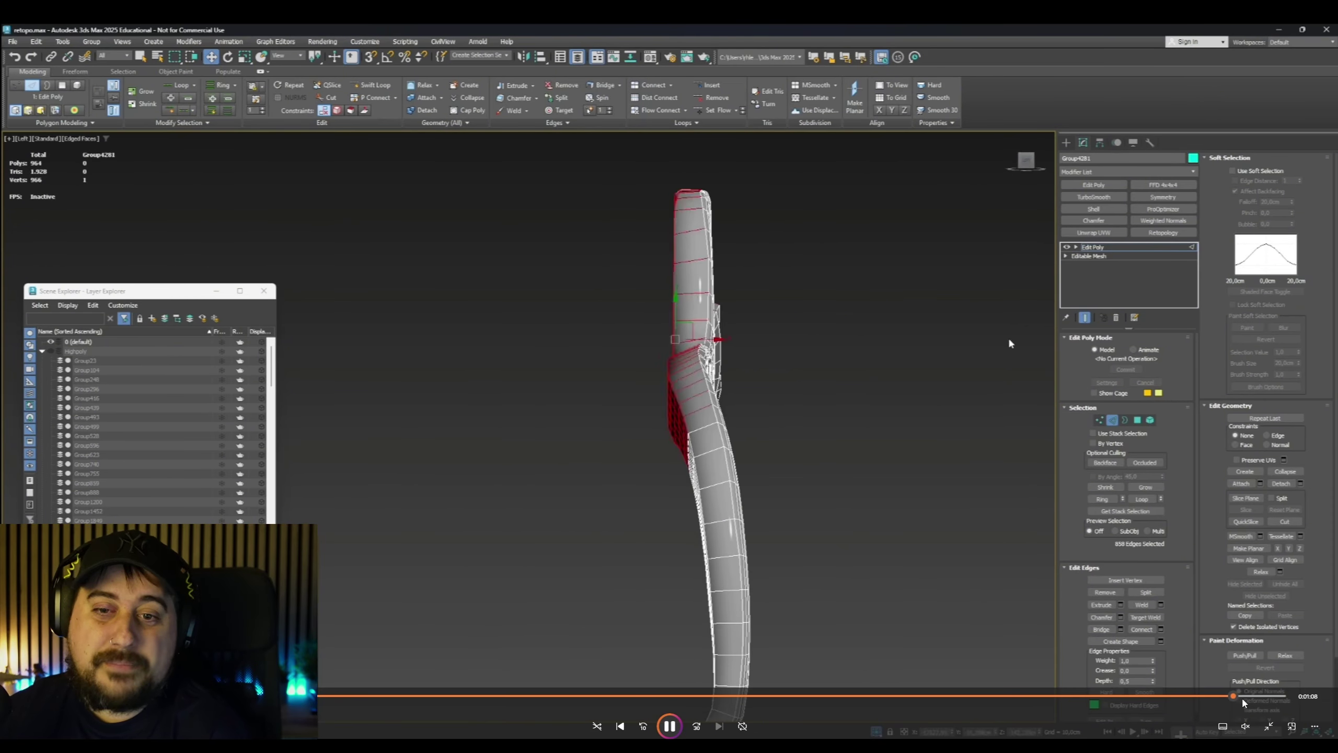
click(1249, 697)
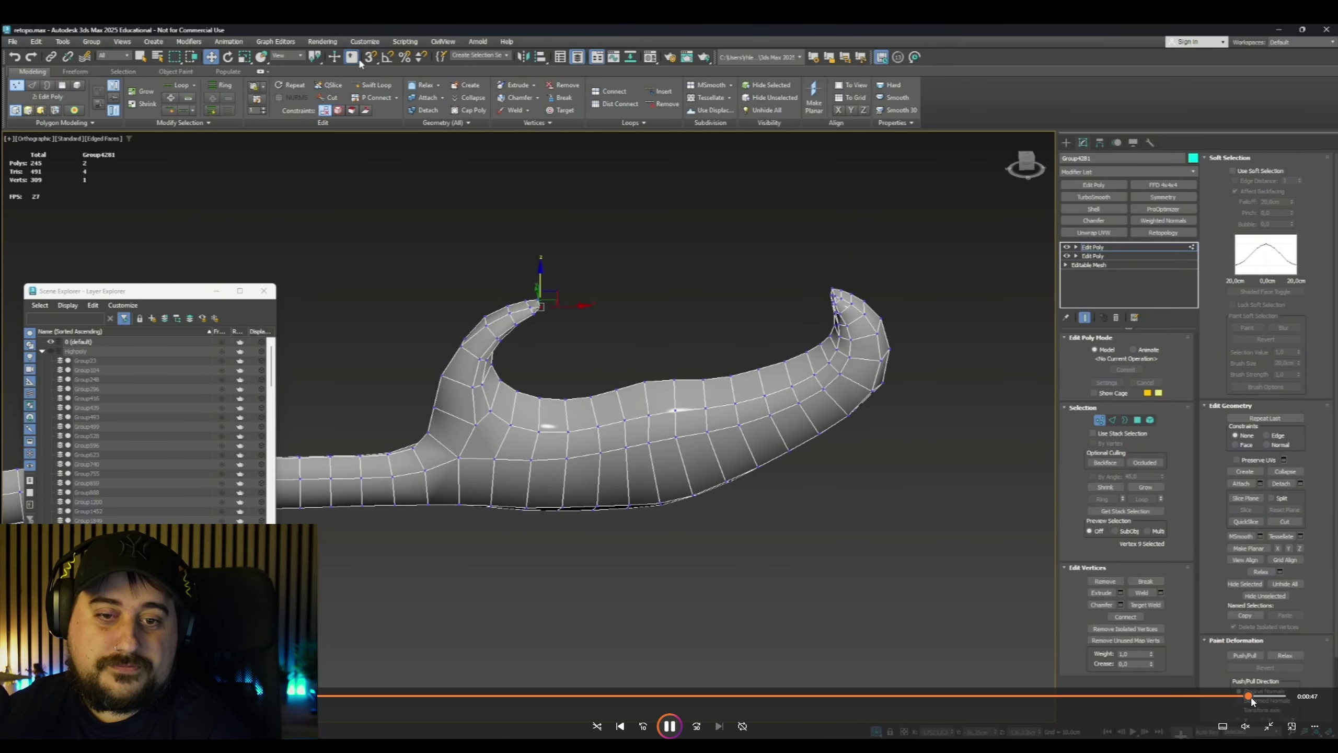
click(1261, 697)
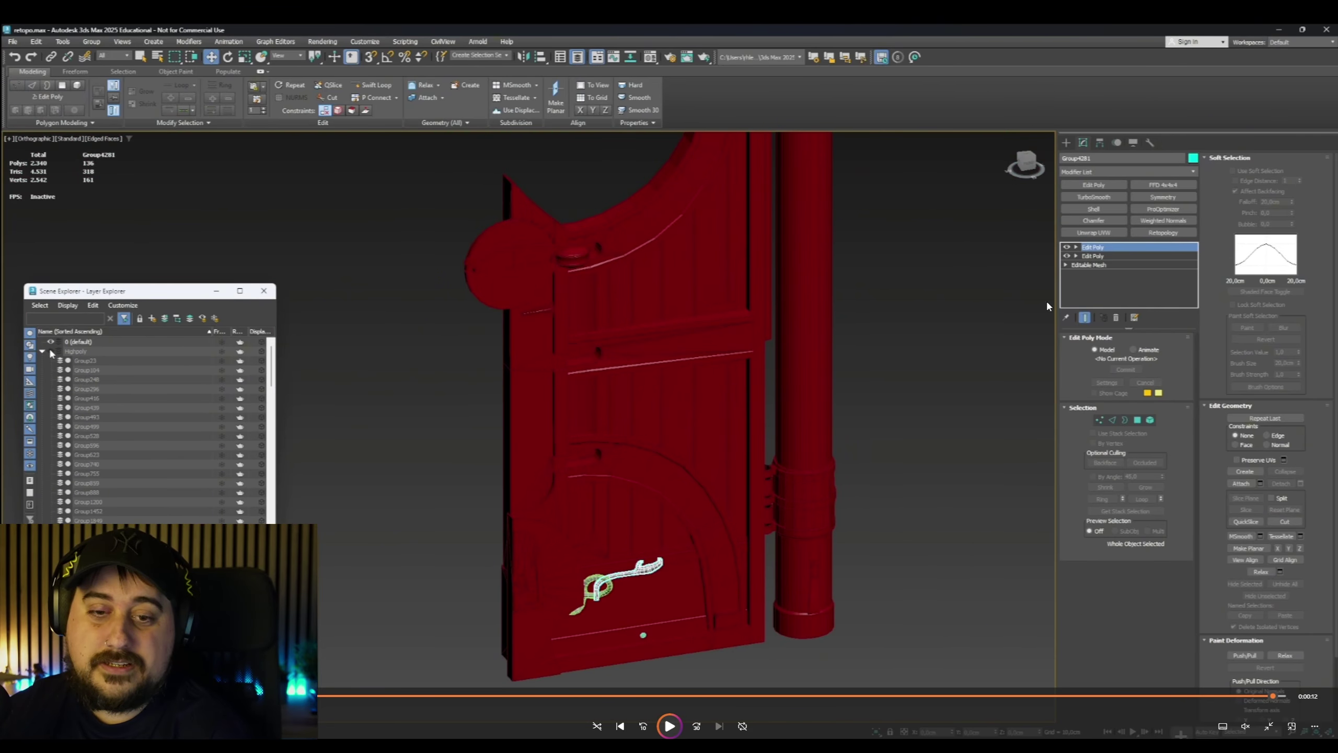
key(Escape)
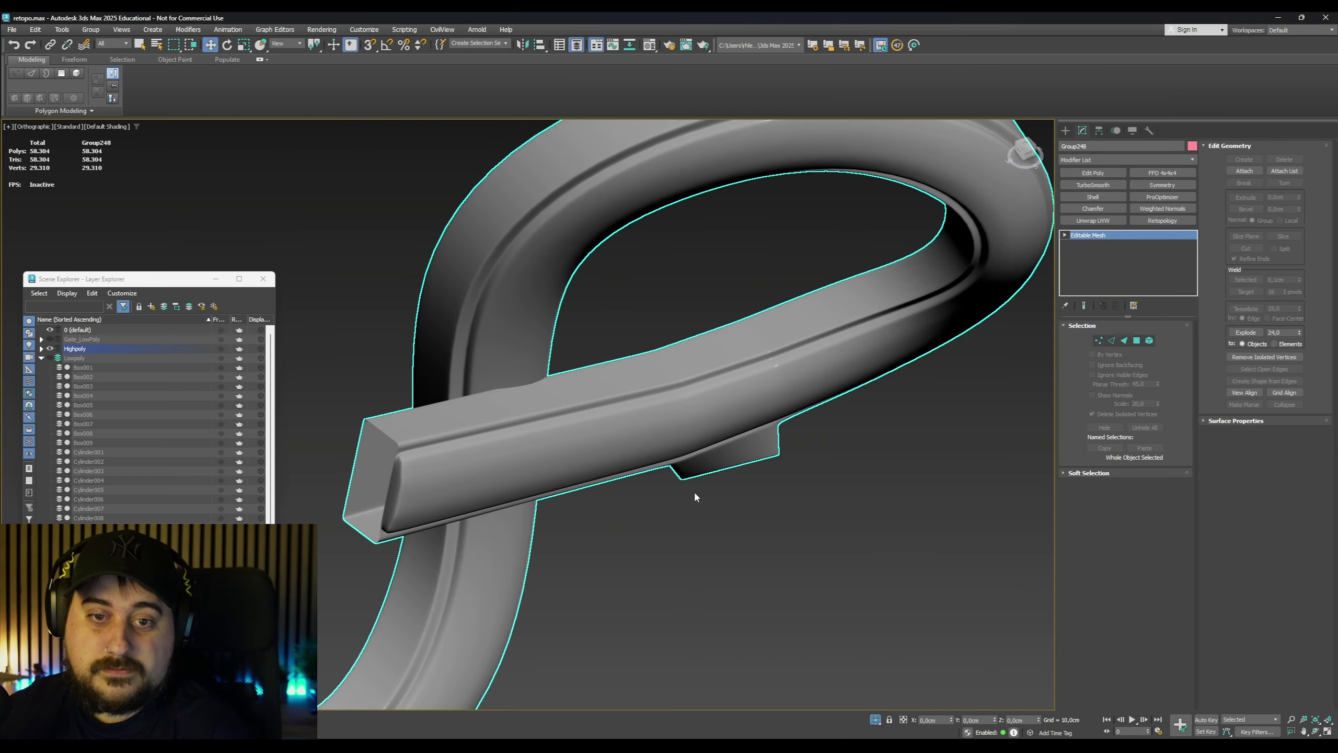
Show the Lowpoly layer and hide the Highpoly layer to bring the whole low-poly gate into view
scroll(644, 473, down, 5)
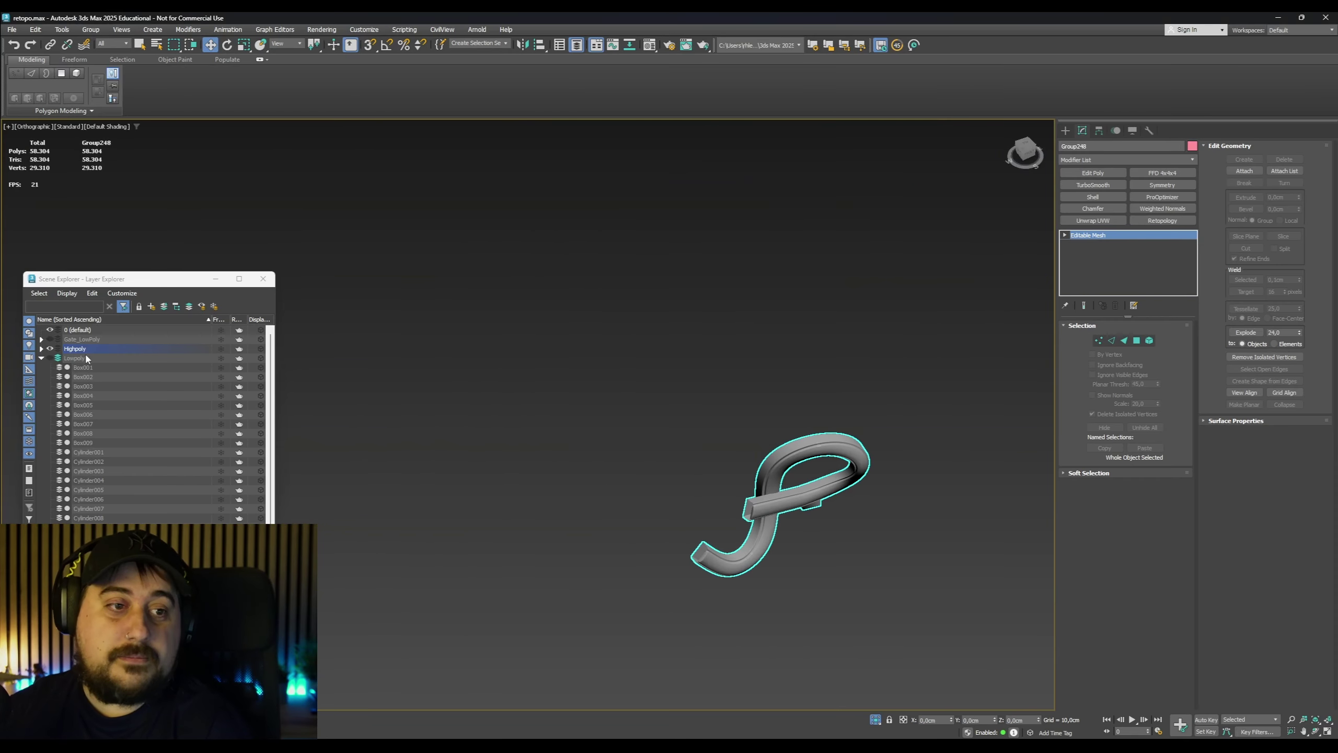
click(50, 358)
click(50, 349)
scroll(558, 627, down, 5)
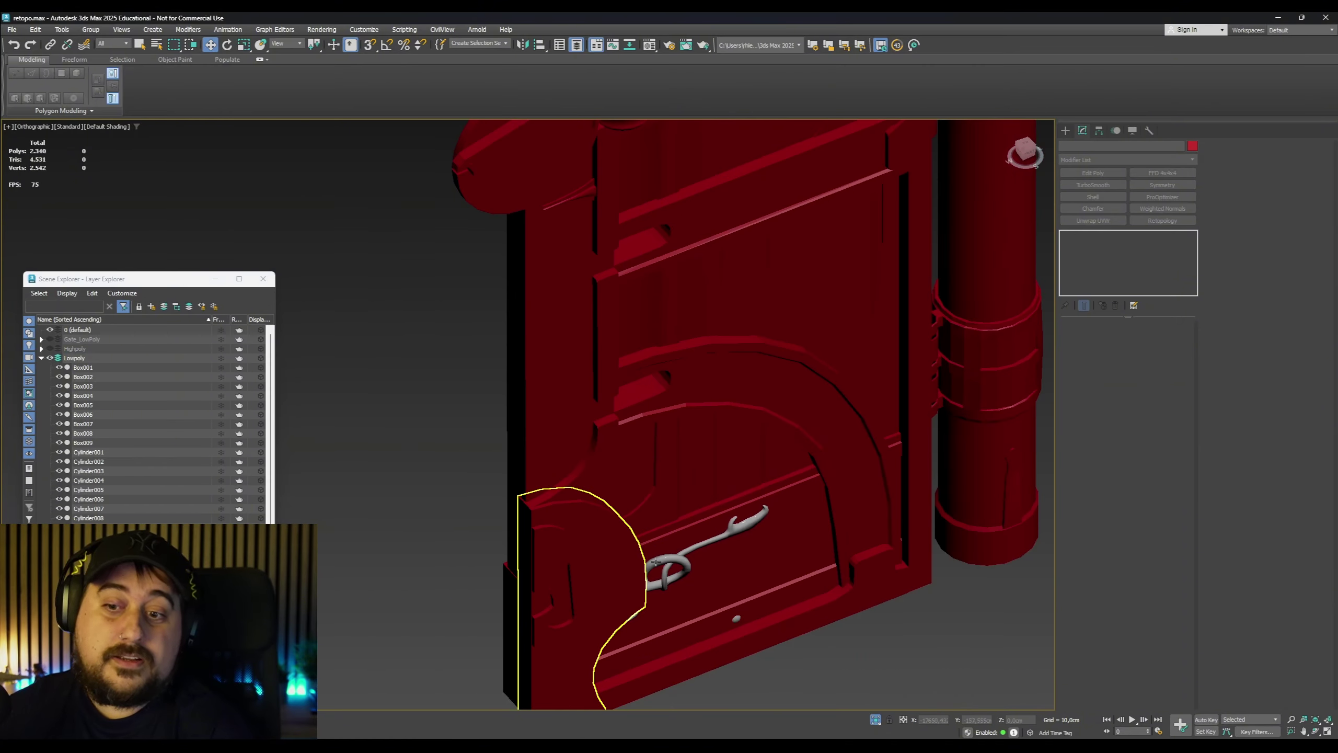
alt+middle_drag(757, 525, 735, 504)
scroll(735, 503, down, 6)
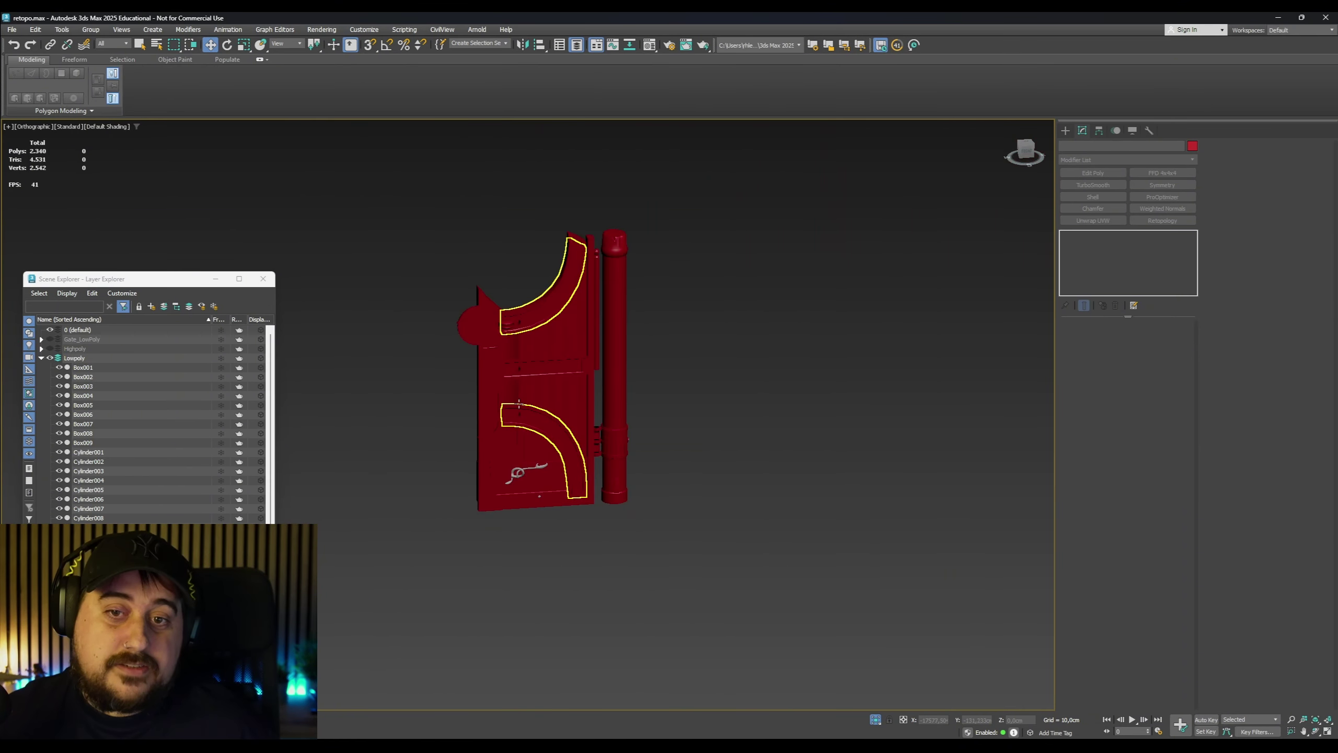
Select the red low-poly gate parts together to check their outlines and polygon count, and clear the selection
drag(439, 194, 592, 446)
scroll(592, 446, up, 6)
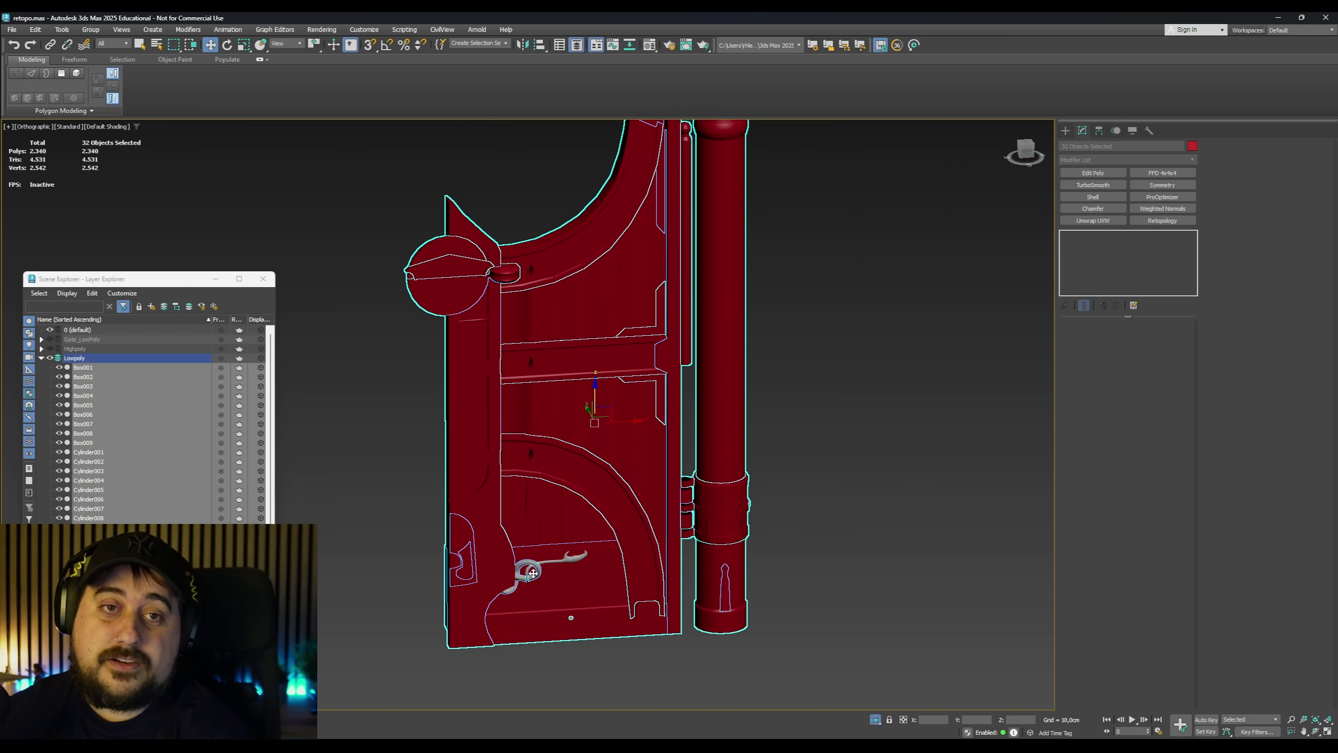
middle_drag(569, 451, 607, 476)
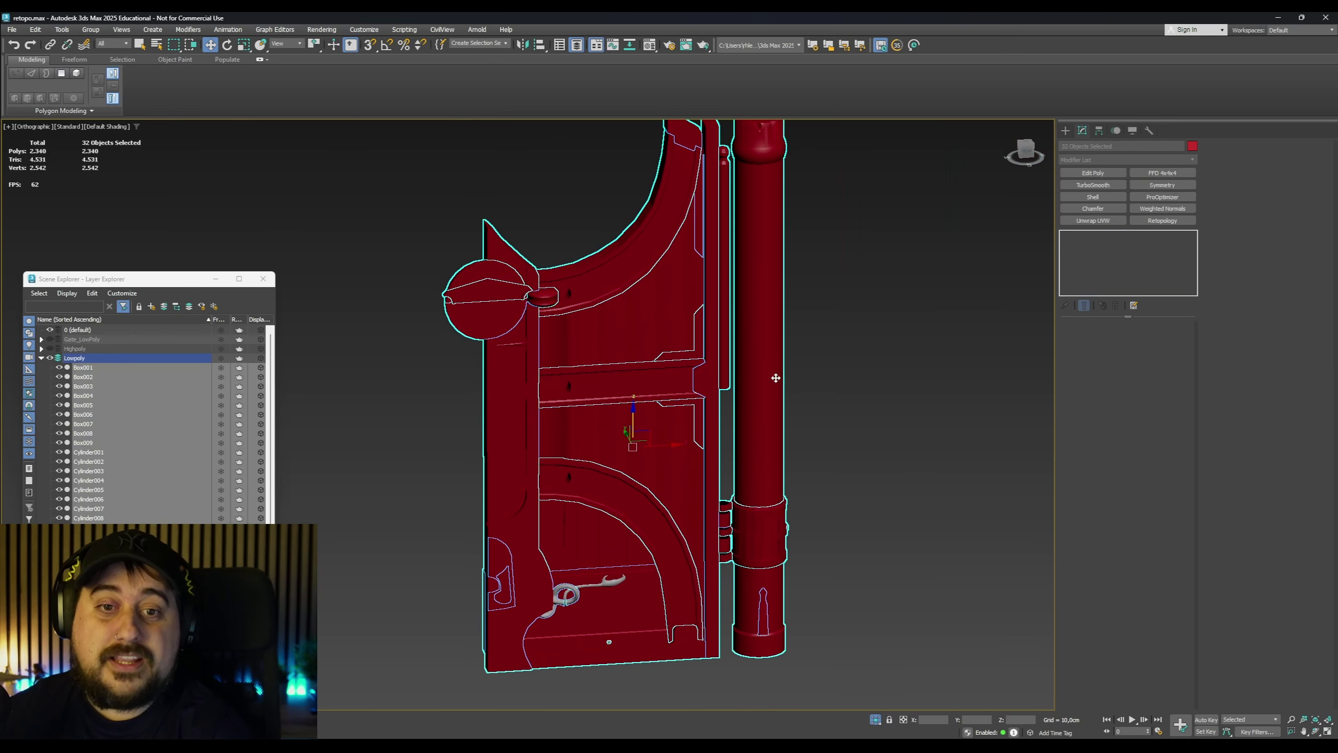
click(824, 381)
Add a second Symmetry modifier to the ornamental strip on the gate's round plate and set its mirror axis to Y
click(460, 316)
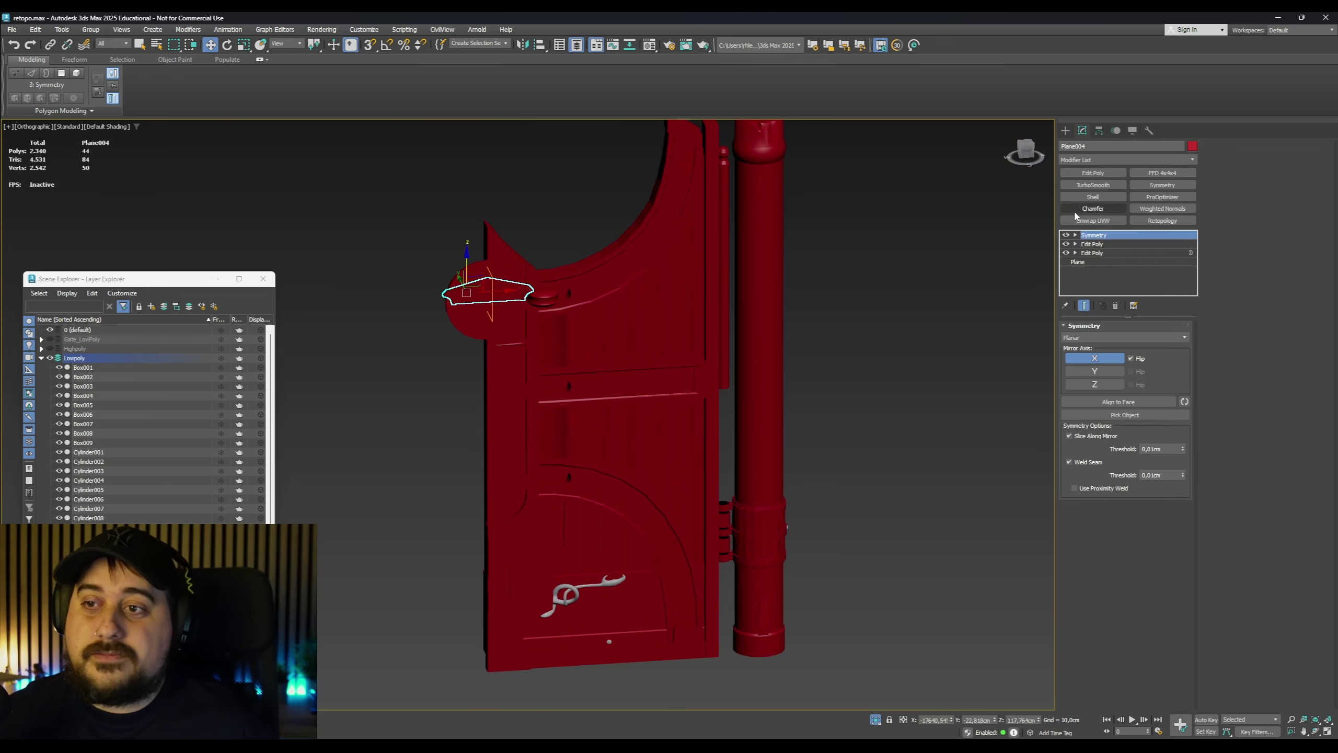
click(1162, 185)
scroll(525, 267, up, 5)
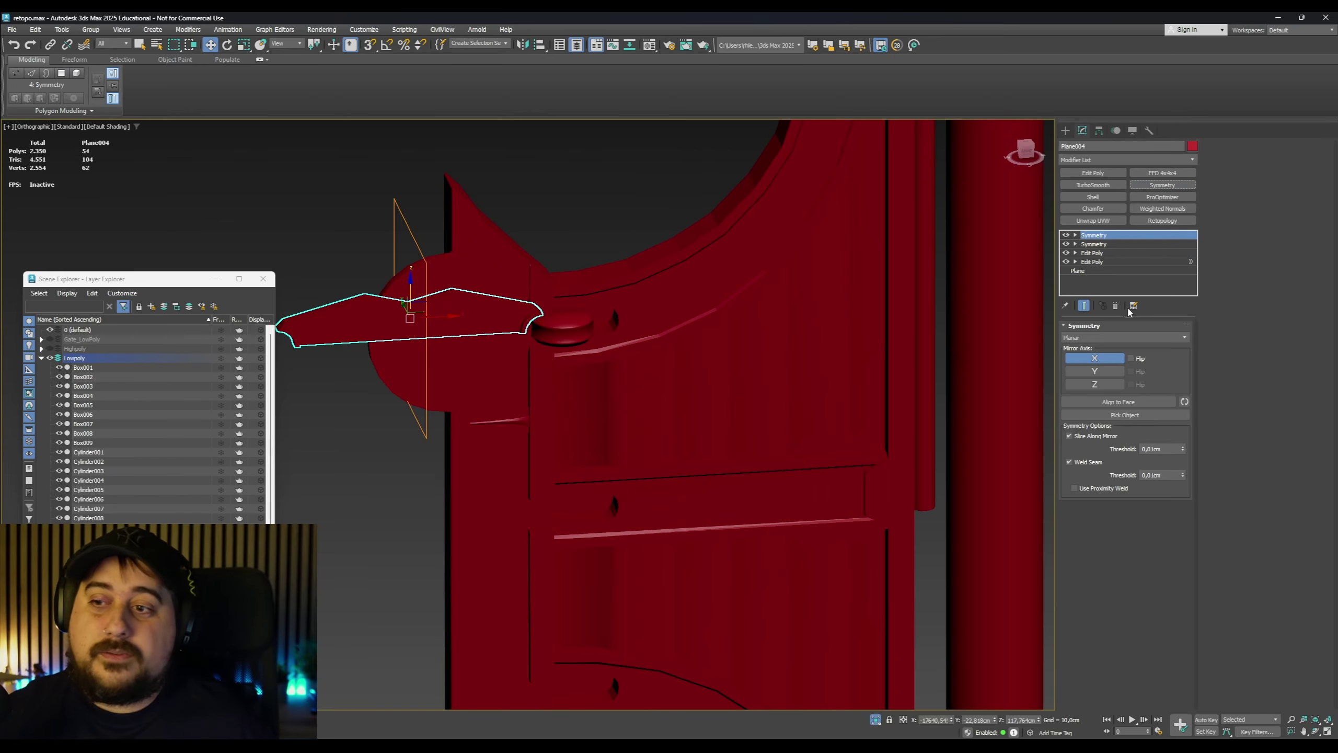
click(1113, 371)
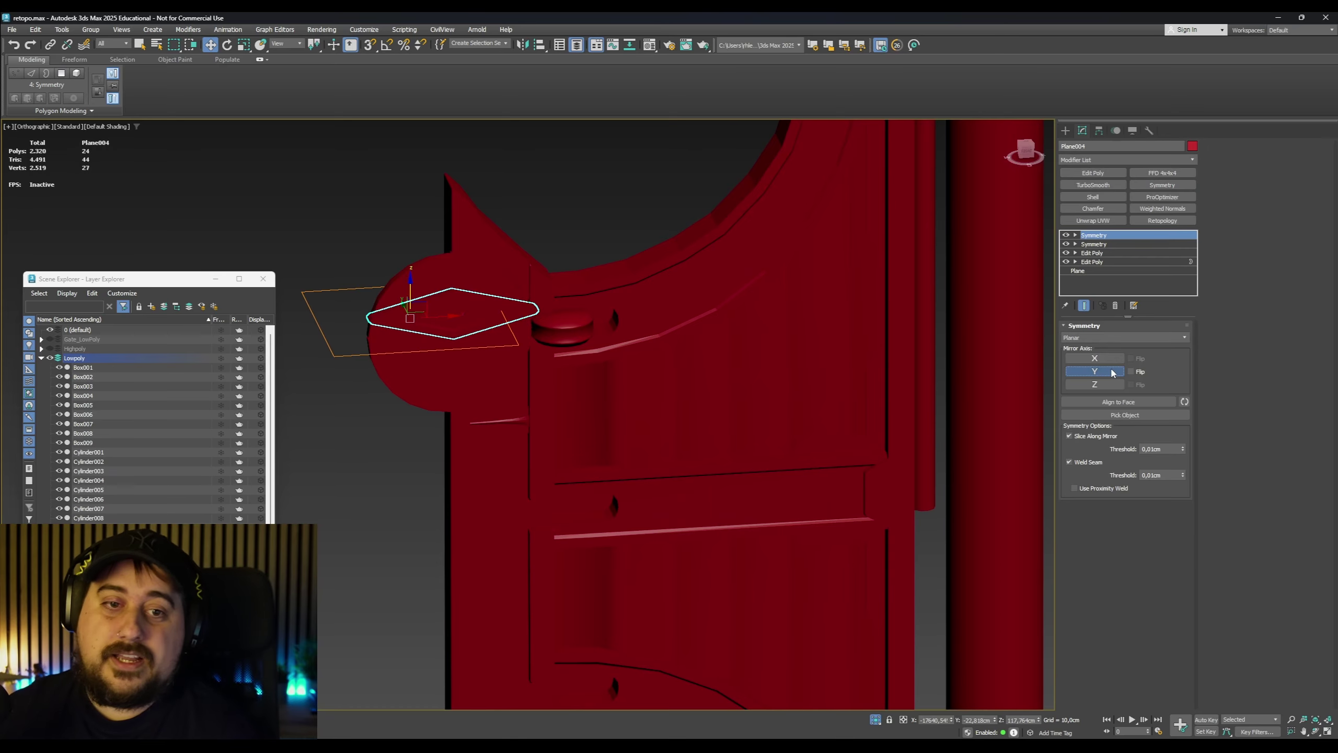
click(1115, 243)
click(1110, 236)
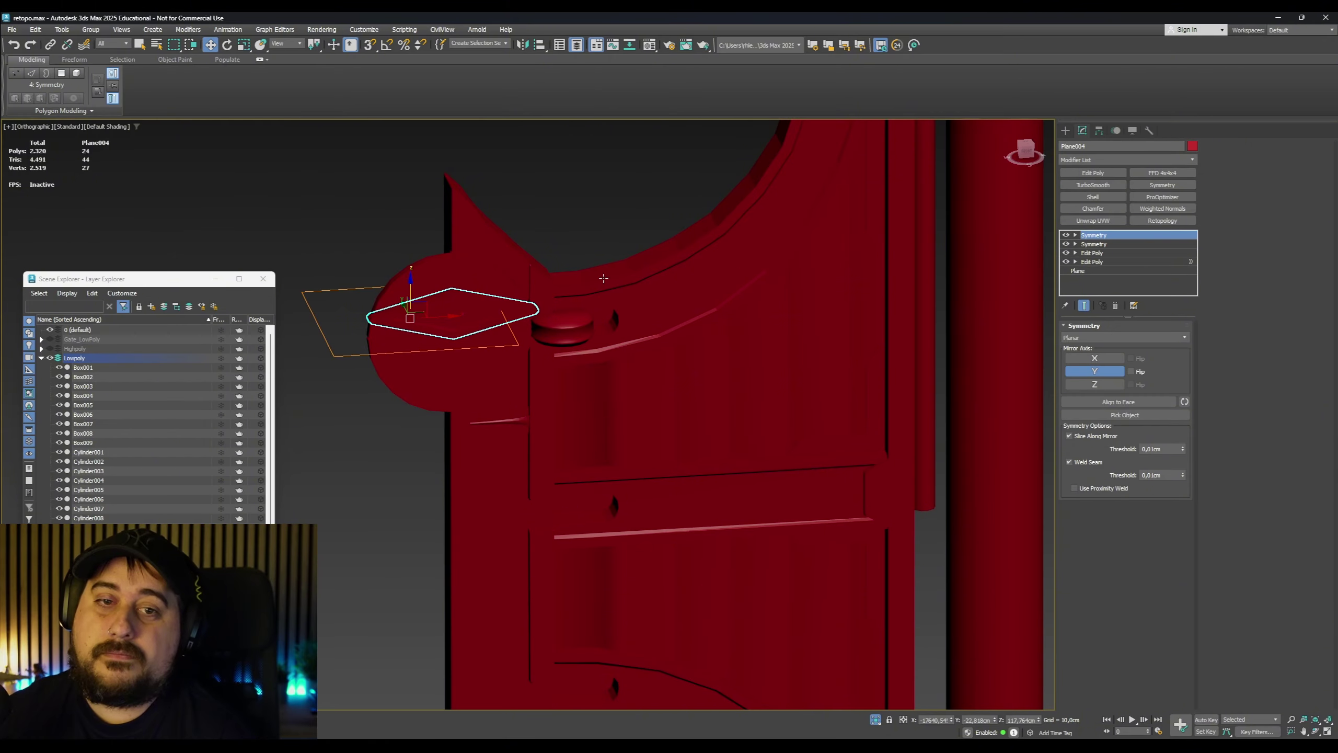
Lower the second Symmetry's mirror plane to about 107 cm in Z to form the strip's lower half, and show edged faces
click(412, 260)
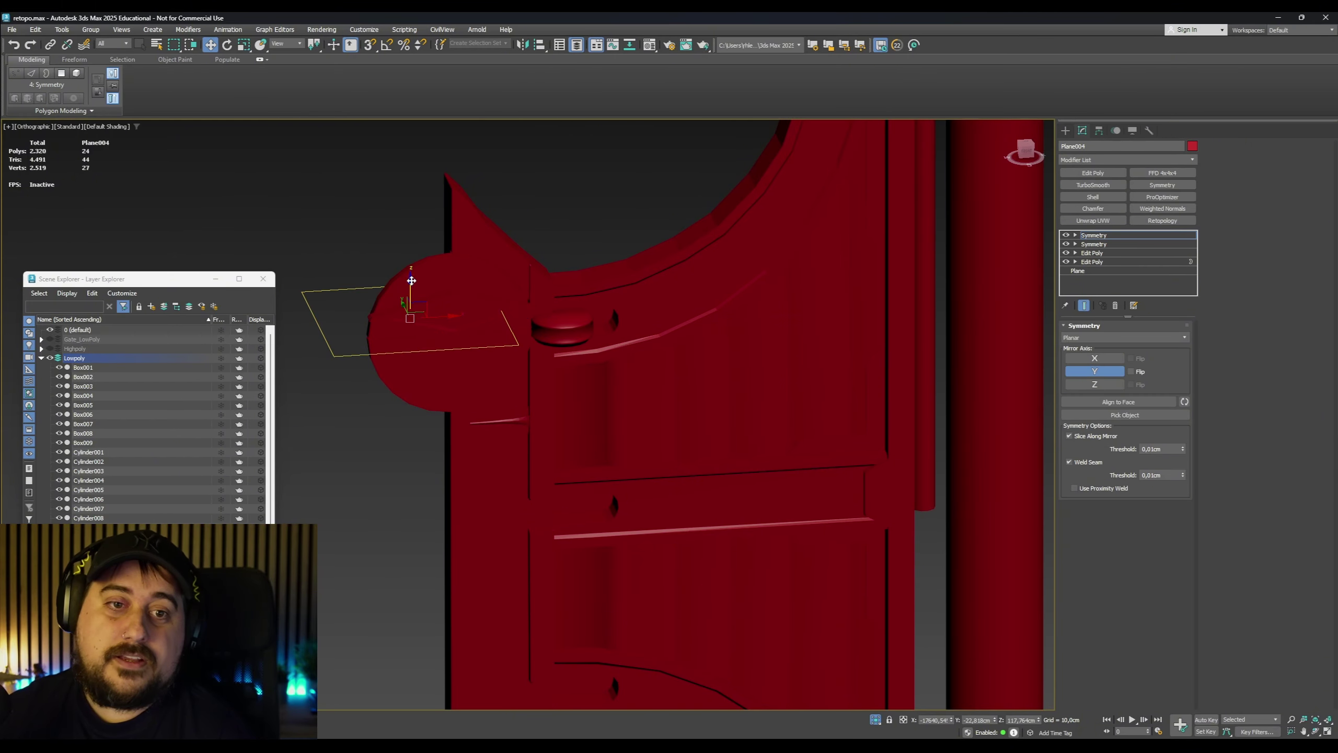
drag(412, 280, 406, 306)
key(F4)
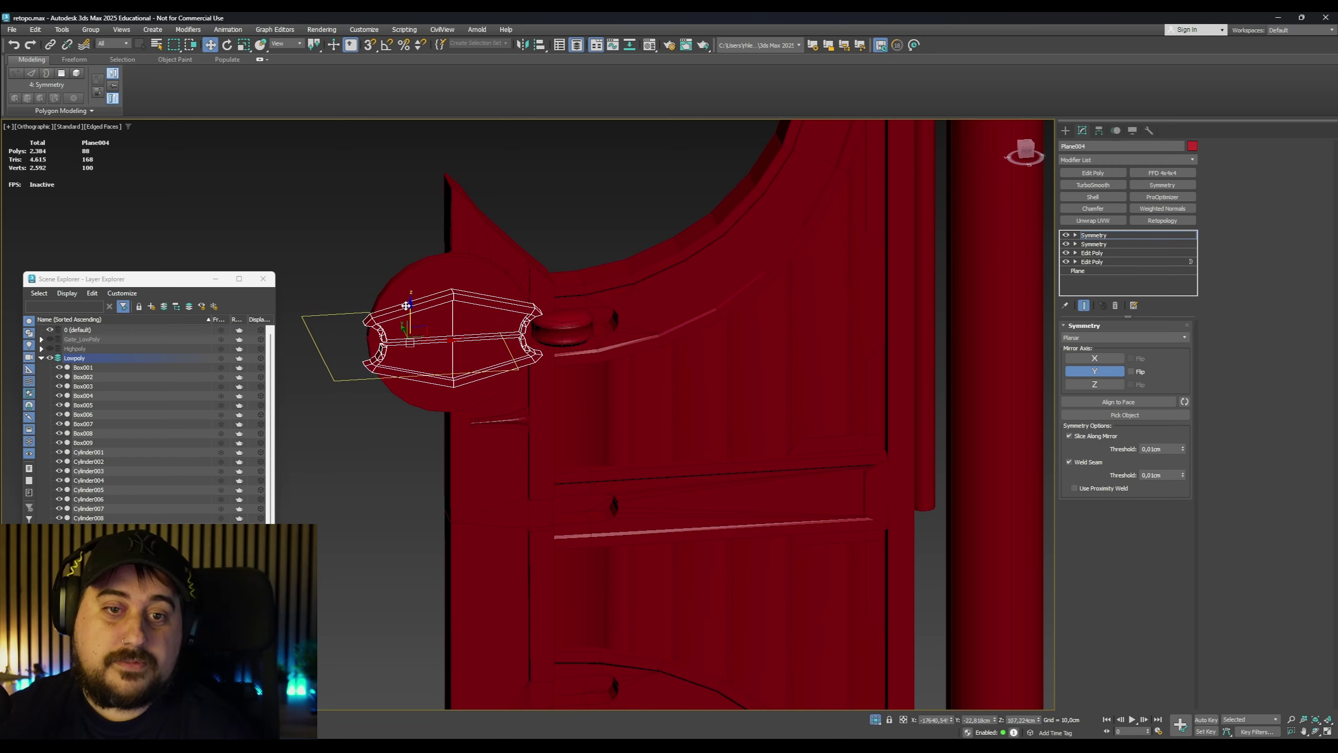
Clone the top round plate with its ornamental strip and move the copy down to the gate's middle beam
click(1092, 235)
ctrl+click(398, 281)
ctrl+click(412, 392)
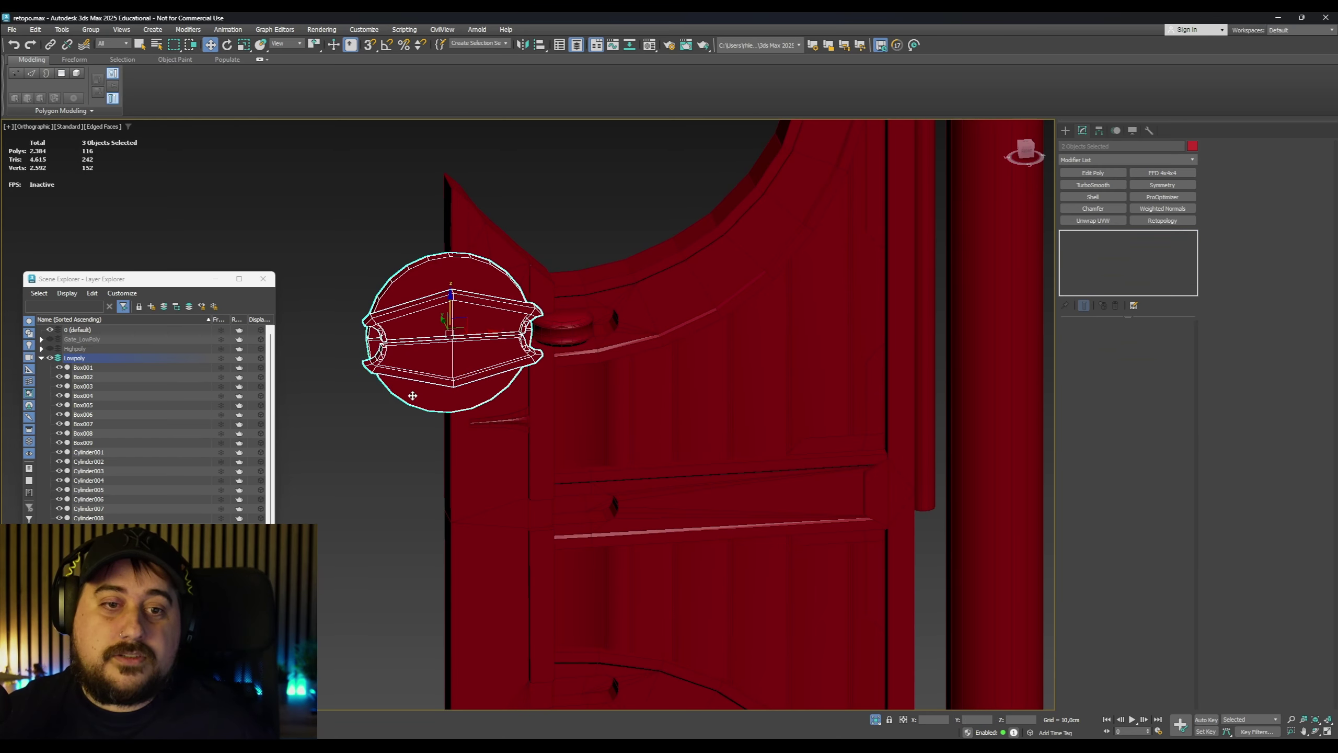
key(ctrl+v)
click(649, 422)
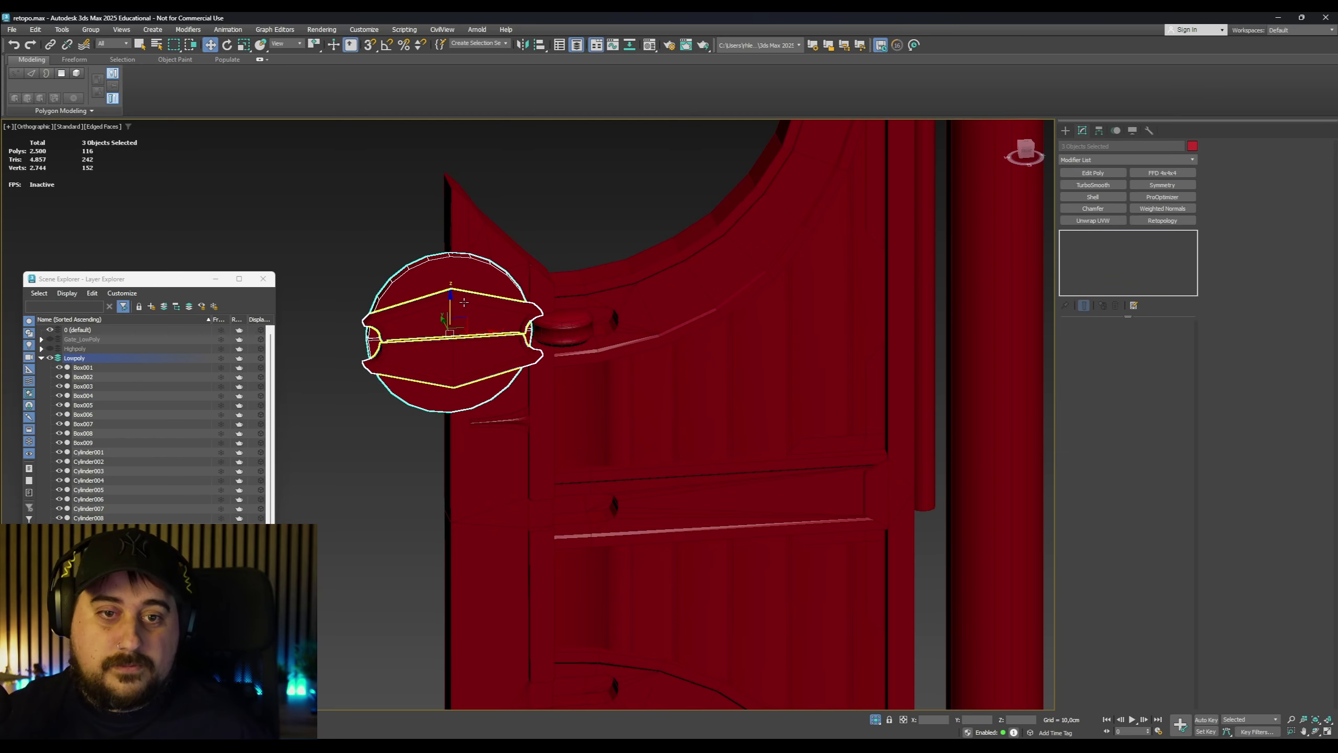
mouse_move(450, 315)
mouse_down()
mouse_move(440, 514)
mouse_move(431, 488)
mouse_up()
Clone the round plate assembly again and move this copy about 79 cm down to the lower arch
middle_drag(430, 488, 475, 287)
key(ctrl+v)
click(647, 419)
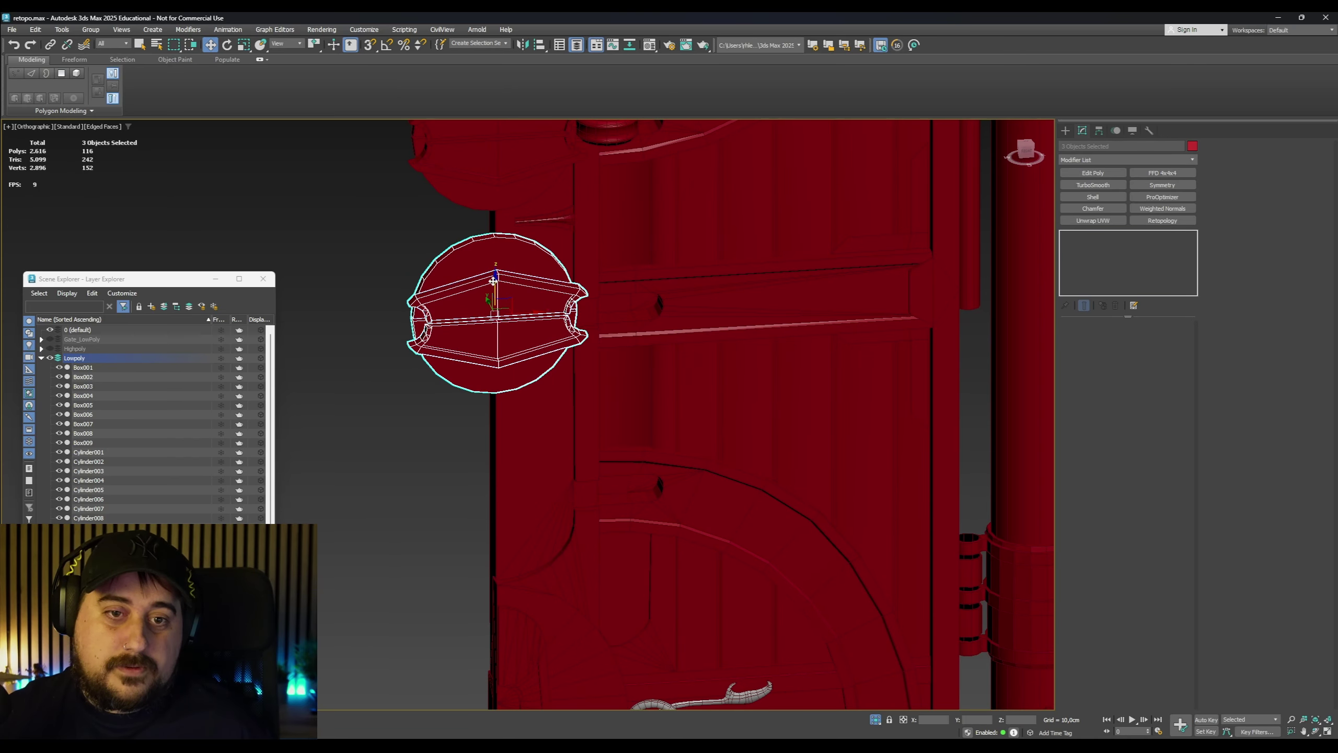
drag(498, 281, 499, 474)
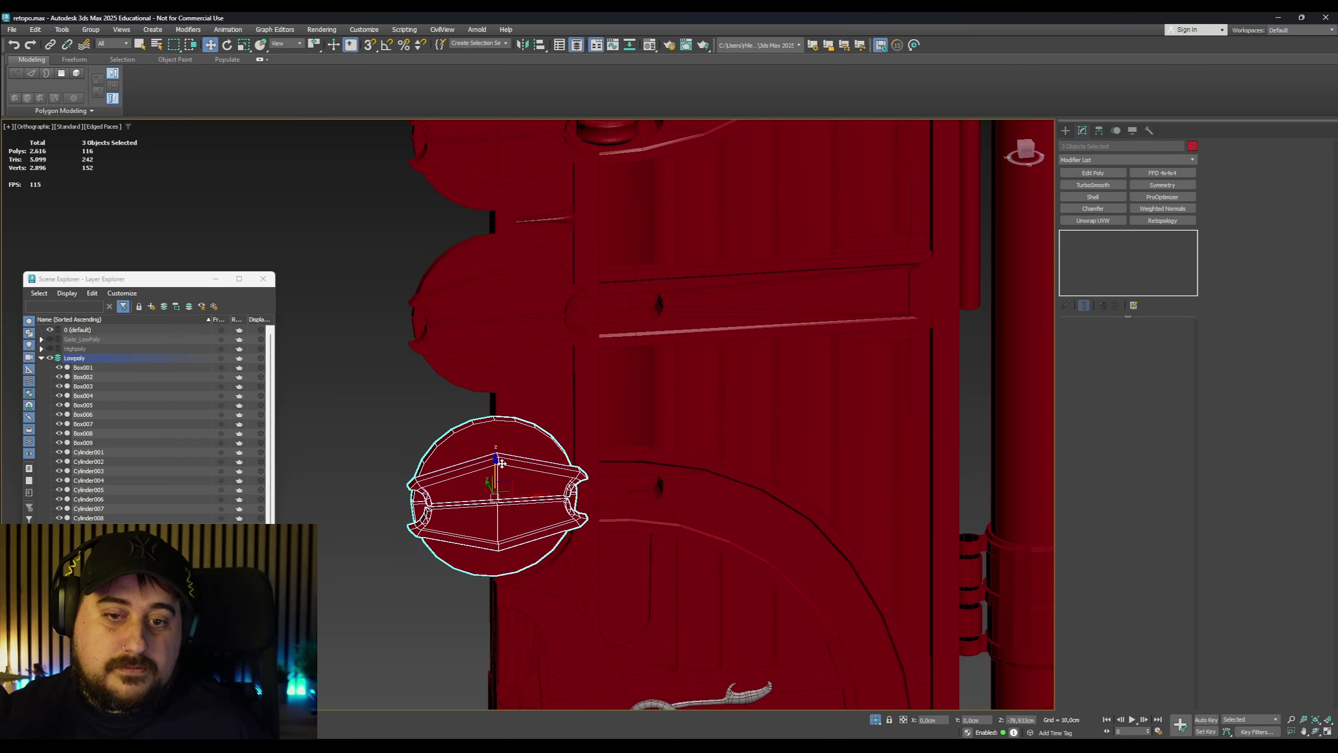
scroll(498, 473, down, 3)
middle_drag(645, 575, 632, 491)
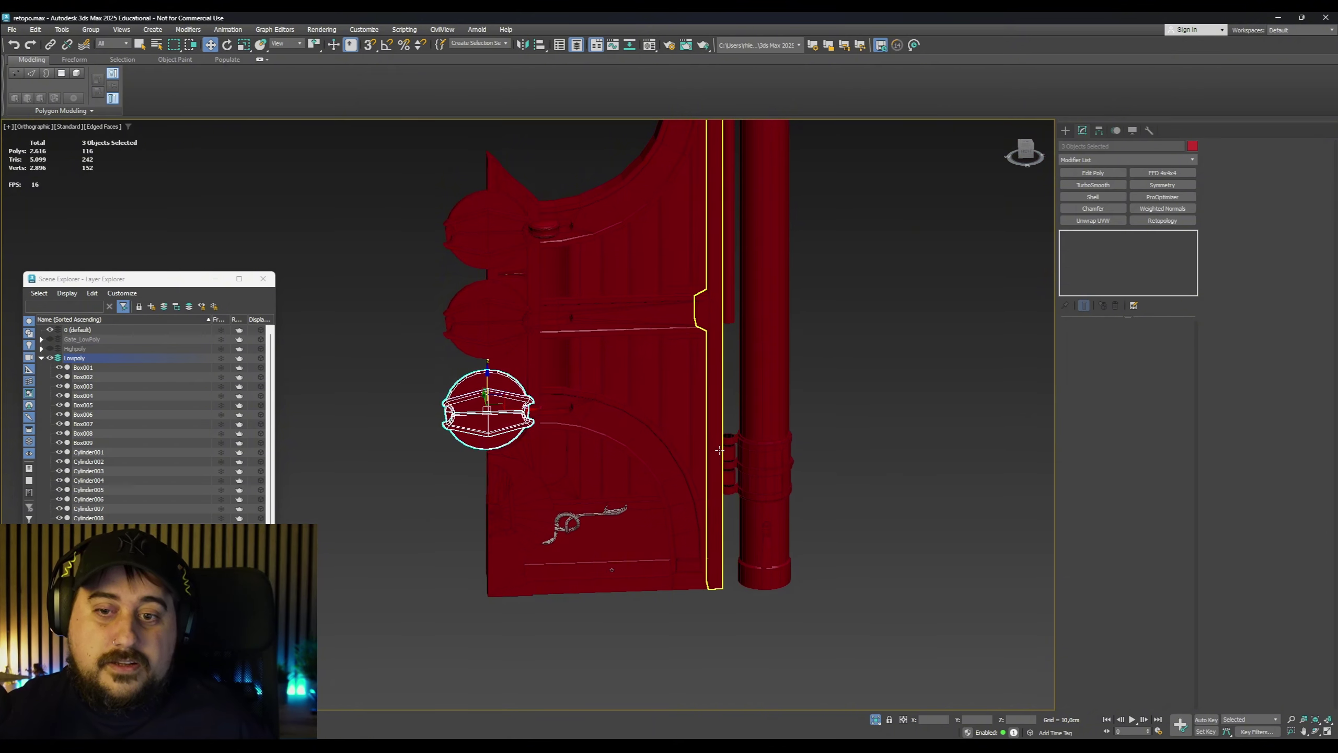
Copy the lower hinge collar with its knuckle cylinders twice up the post, to the middle beam's height and near the post's top
middle_drag(762, 460, 729, 498)
click(732, 498)
ctrl+click(698, 494)
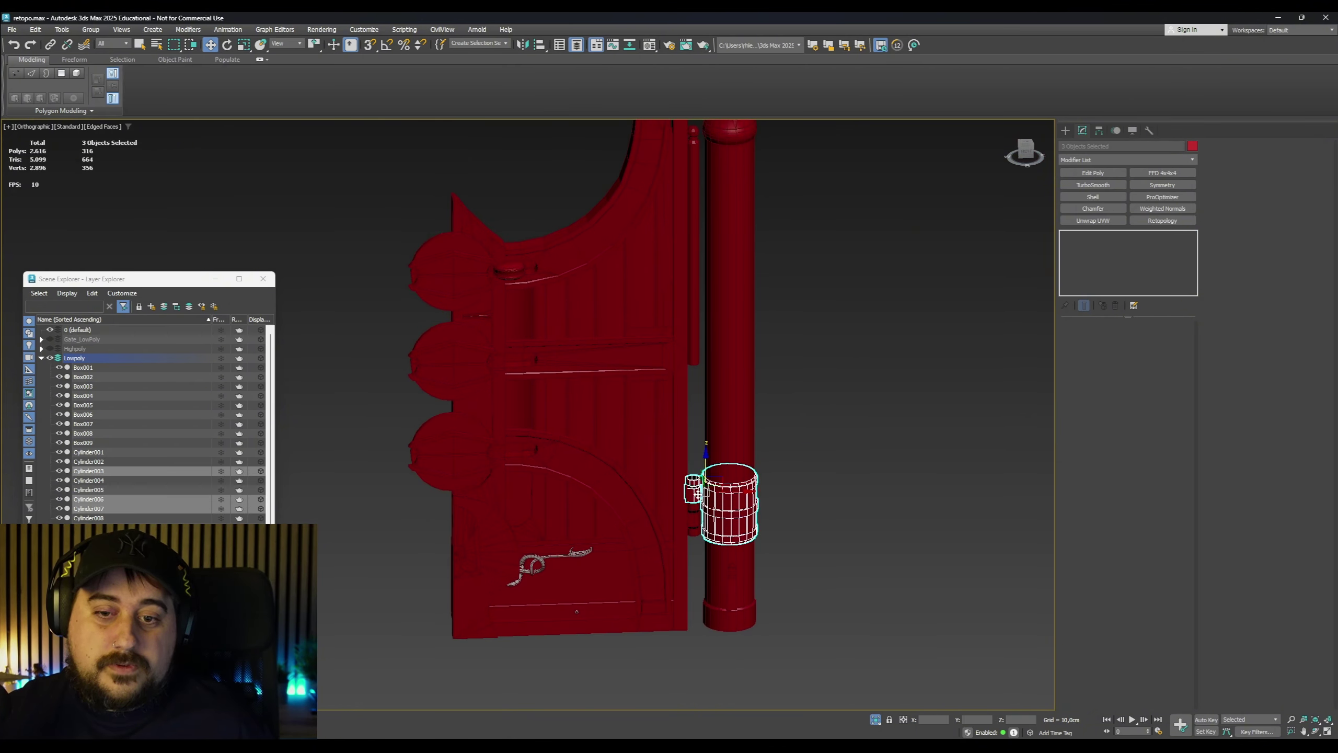
ctrl+click(694, 519)
ctrl+click(695, 506)
ctrl+click(693, 528)
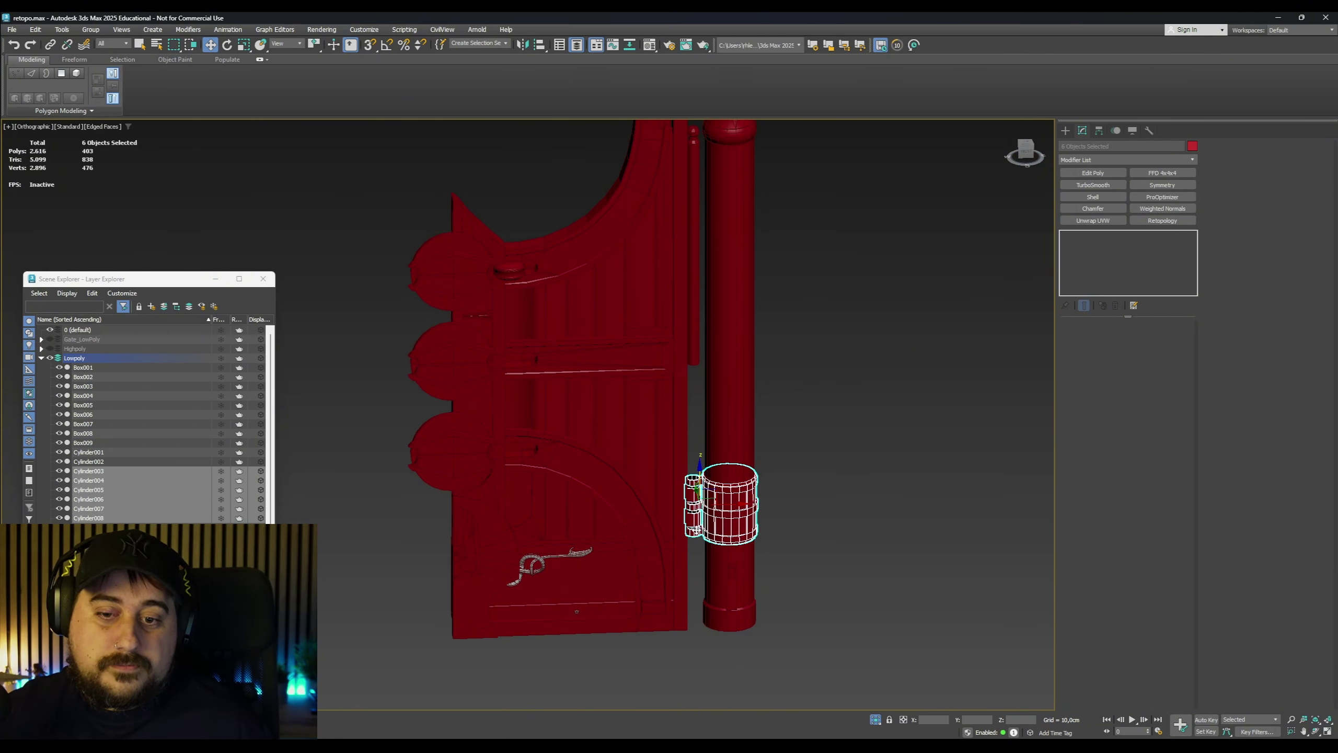
shift+drag(698, 493, 695, 323)
click(646, 421)
click(642, 421)
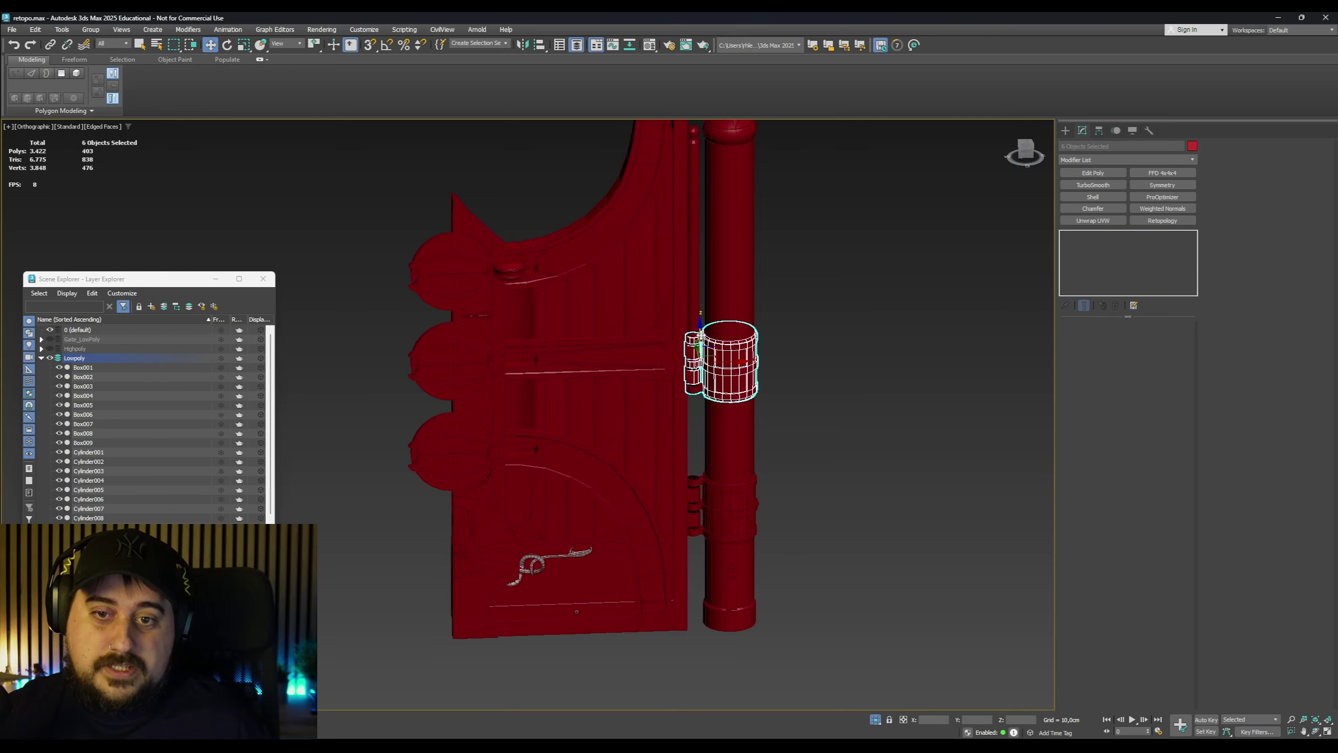
drag(698, 328, 716, 151)
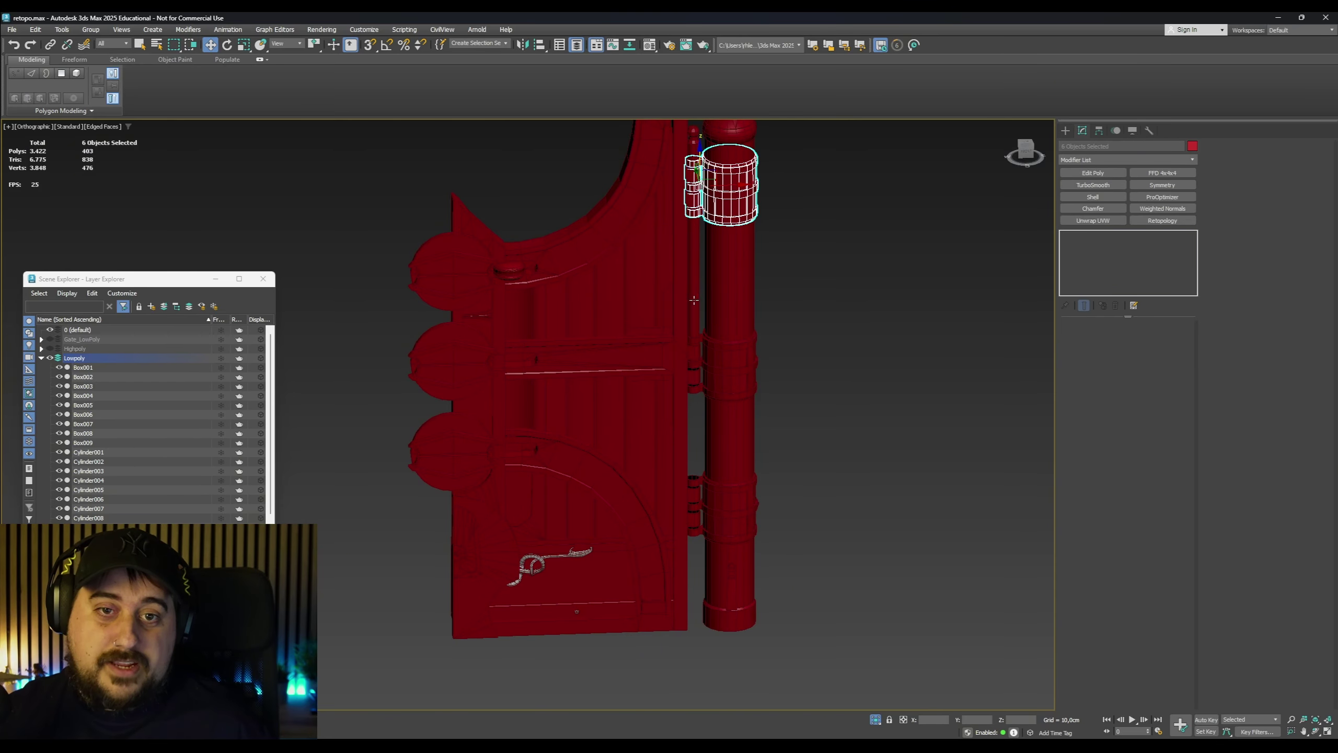
Copy the rounded ring beside the top round plate down to the matching spot beside the middle plate
click(508, 267)
shift+drag(509, 266, 510, 270)
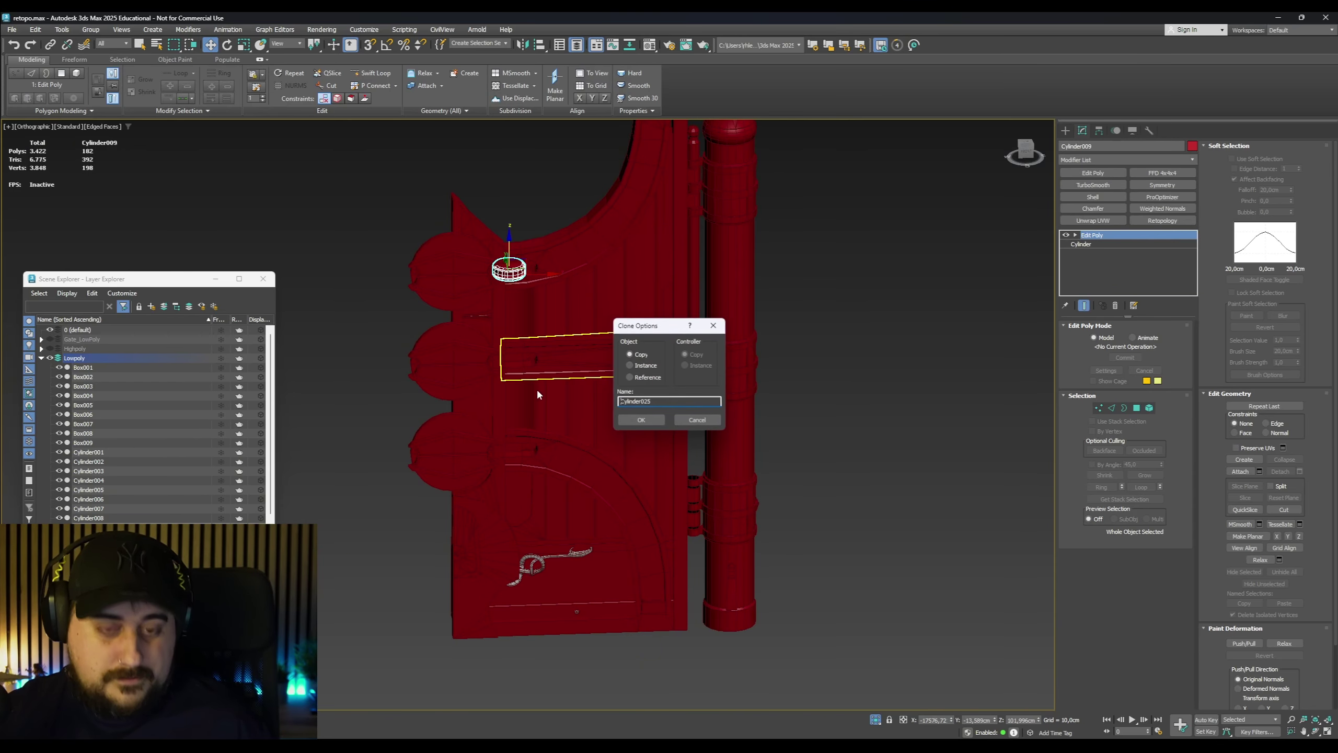
click(634, 424)
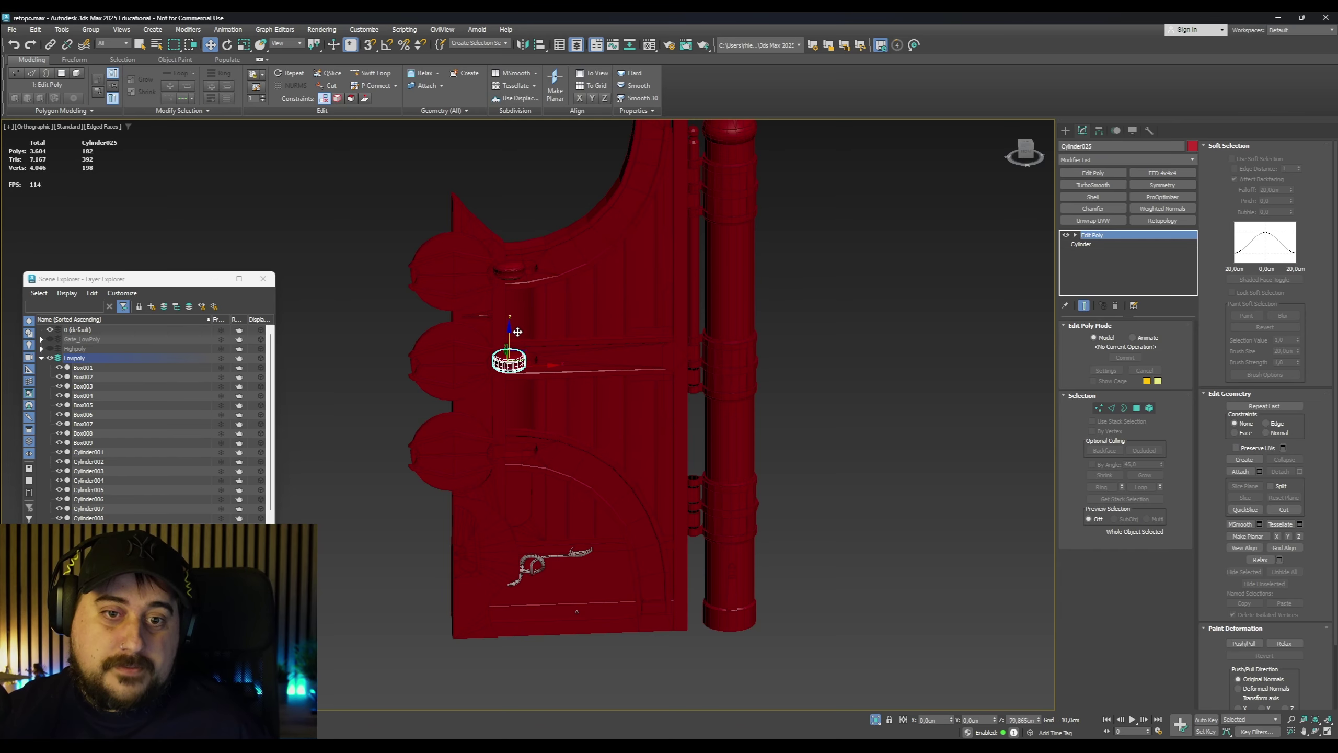
scroll(524, 377, up, 8)
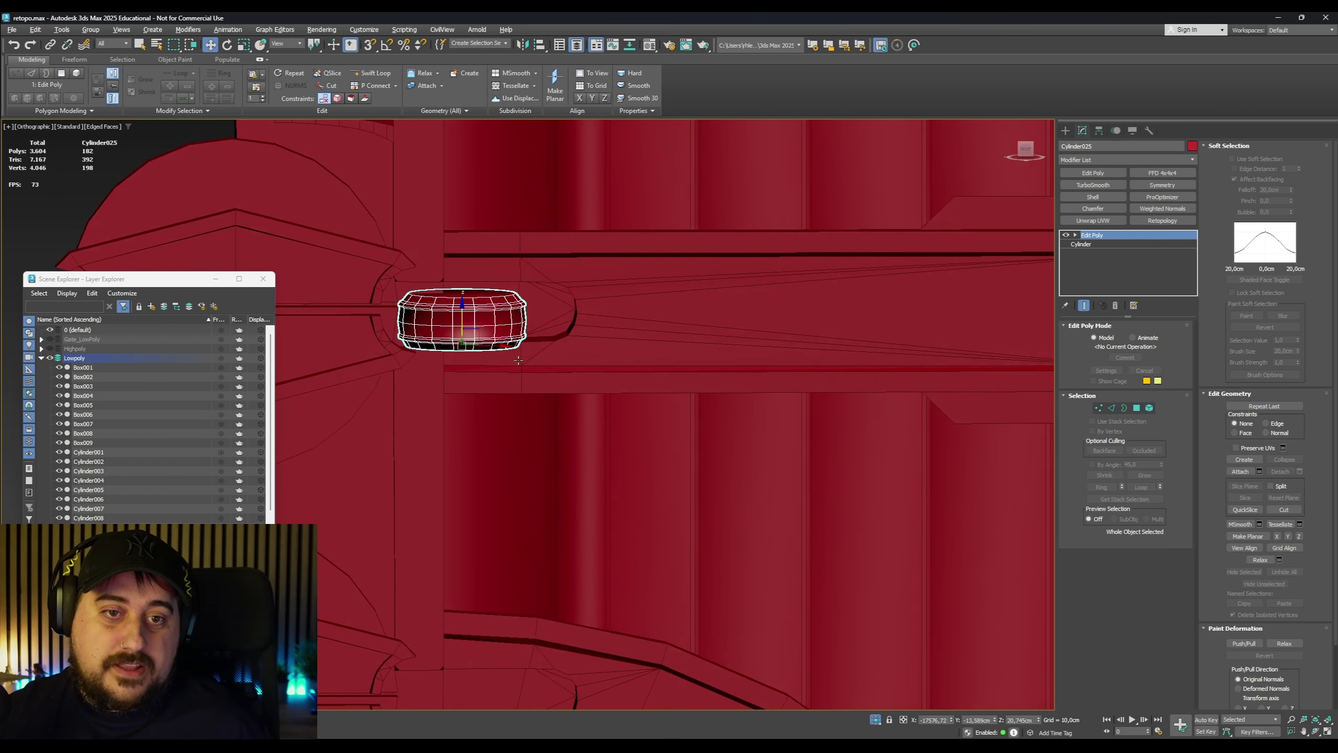
Copy the middle ring down beside the lowest round plate and fine-tune its height
shift+drag(463, 311, 459, 423)
shift+scroll(463, 305, down, 6)
click(641, 420)
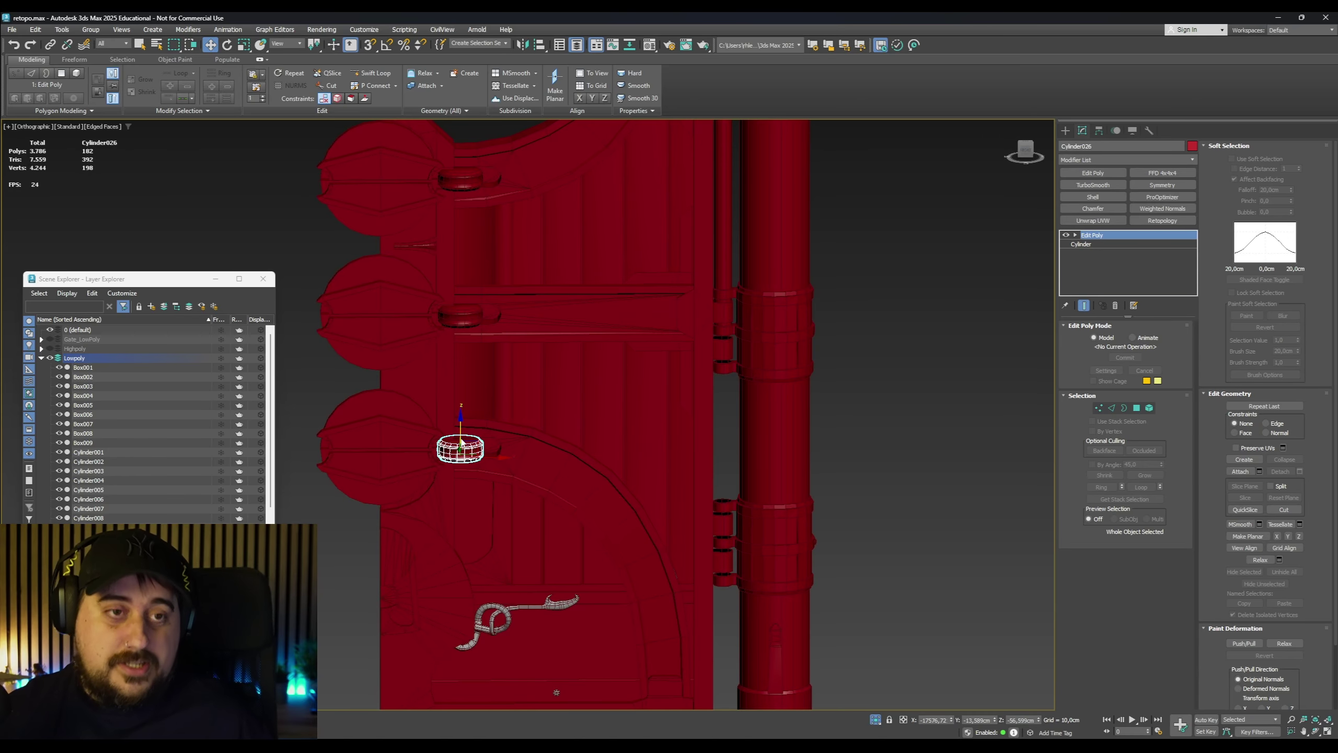
scroll(462, 442, up, 2)
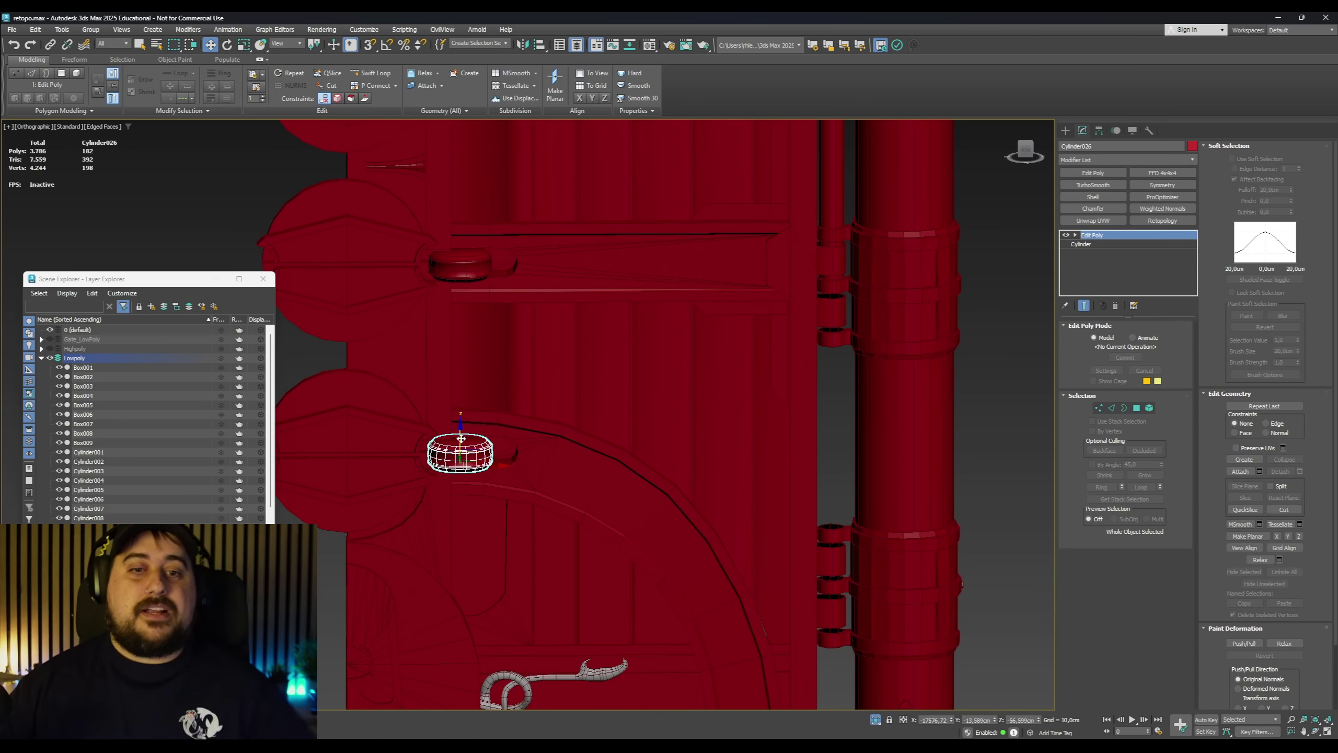
middle_drag(481, 446, 535, 428)
drag(510, 438, 510, 436)
scroll(547, 436, down, 4)
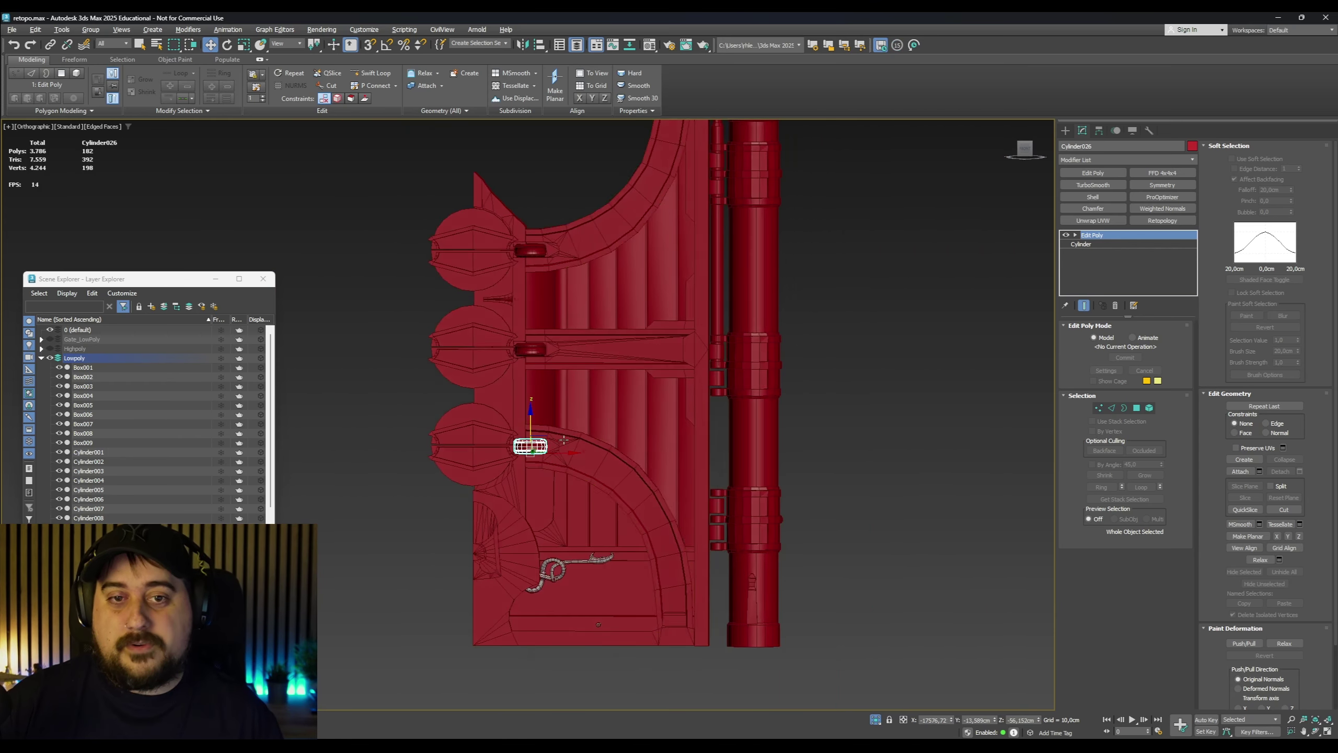
Copy the small flared bracket below the top round plate down into the gap between the middle and lowest plates
alt+middle_drag(552, 400, 554, 417)
scroll(496, 305, up, 2)
click(496, 304)
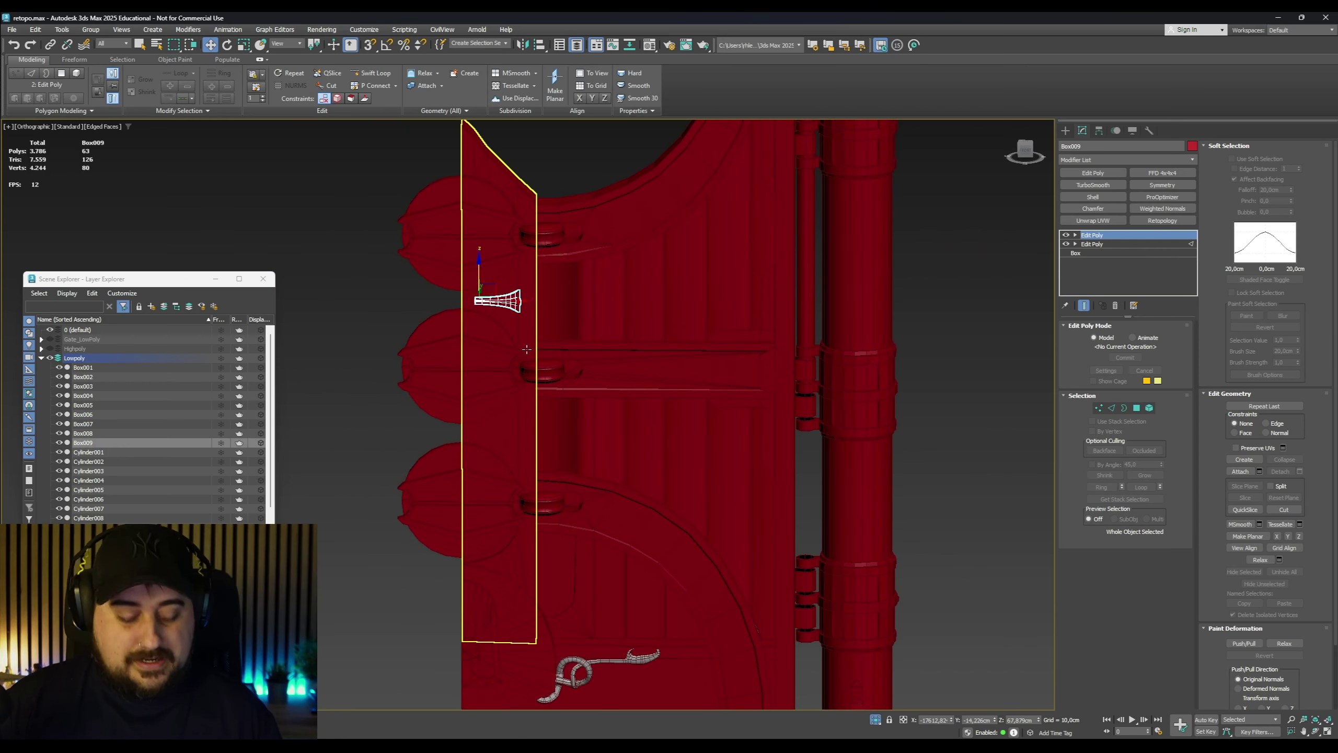
shift+drag(477, 280, 481, 299)
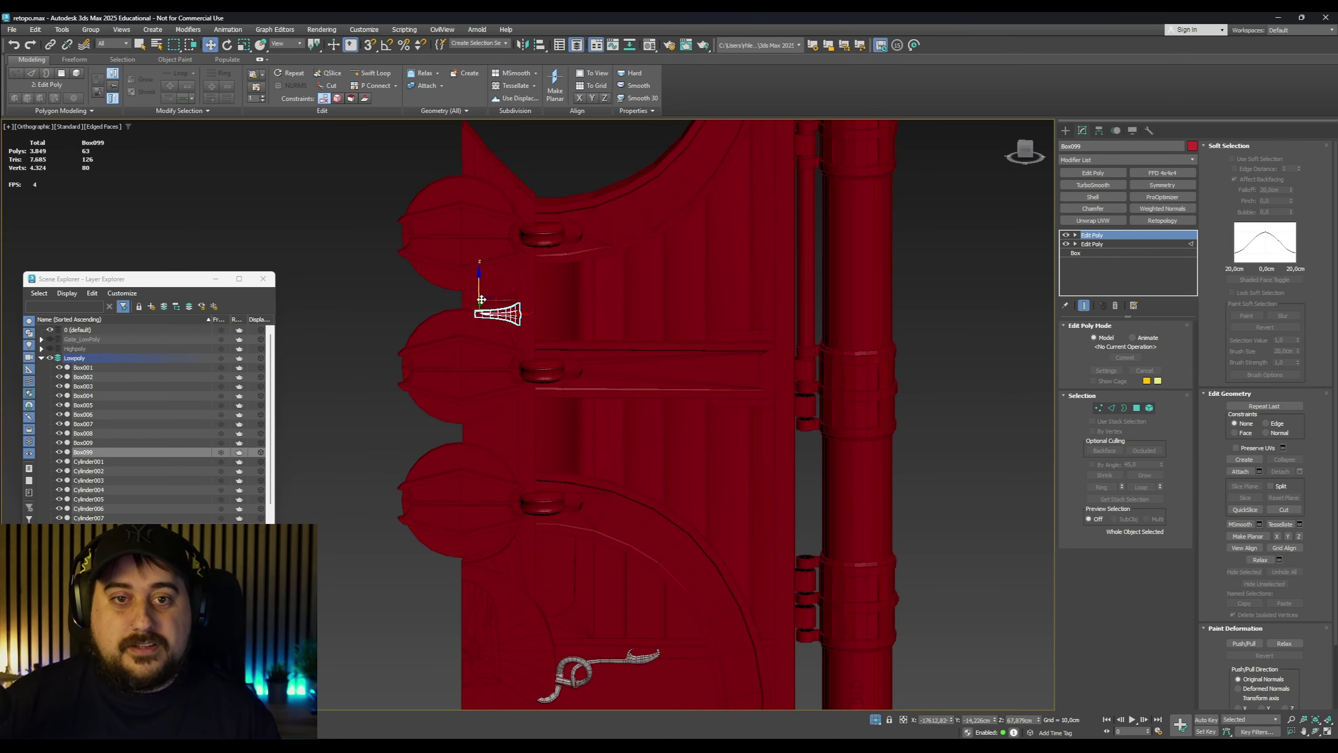
alt+middle_drag(500, 428, 503, 414)
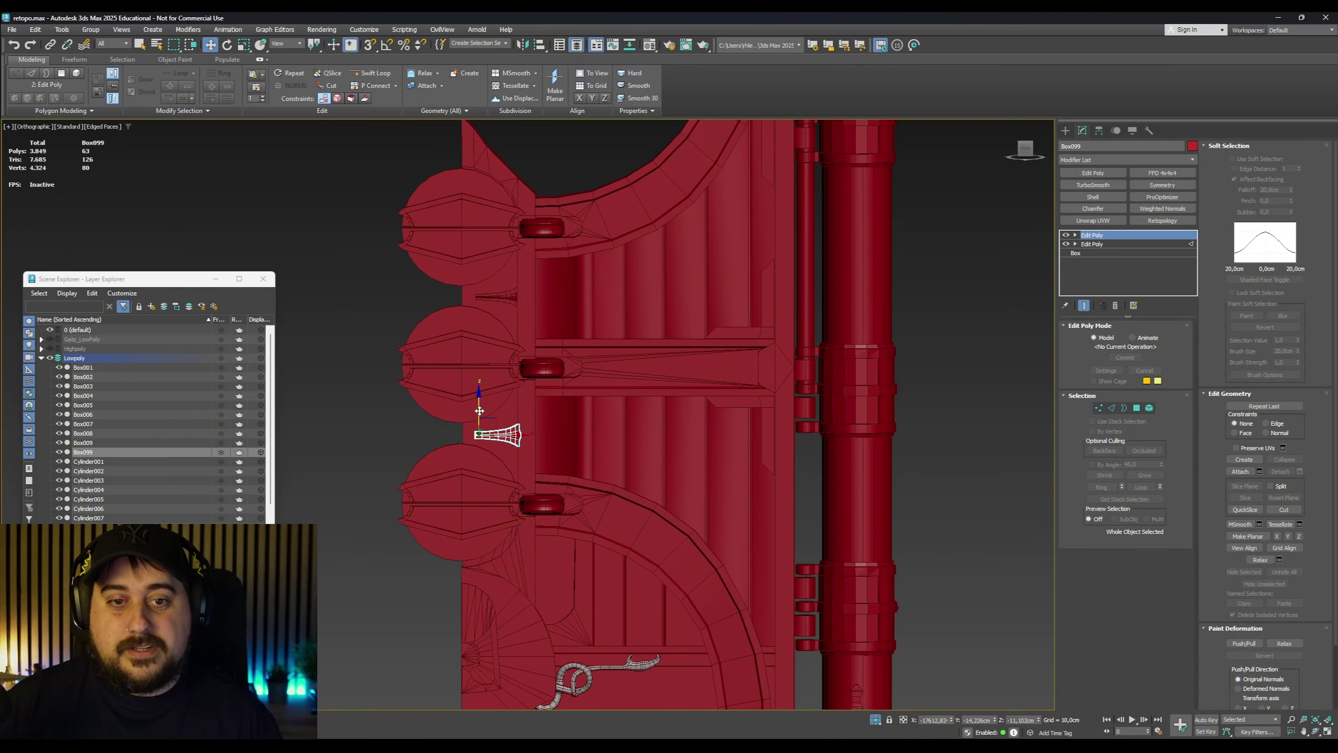
Turn on the Symmetry modifier of the thin vertical rod beside the post to restore its lower half
scroll(802, 277, down, 5)
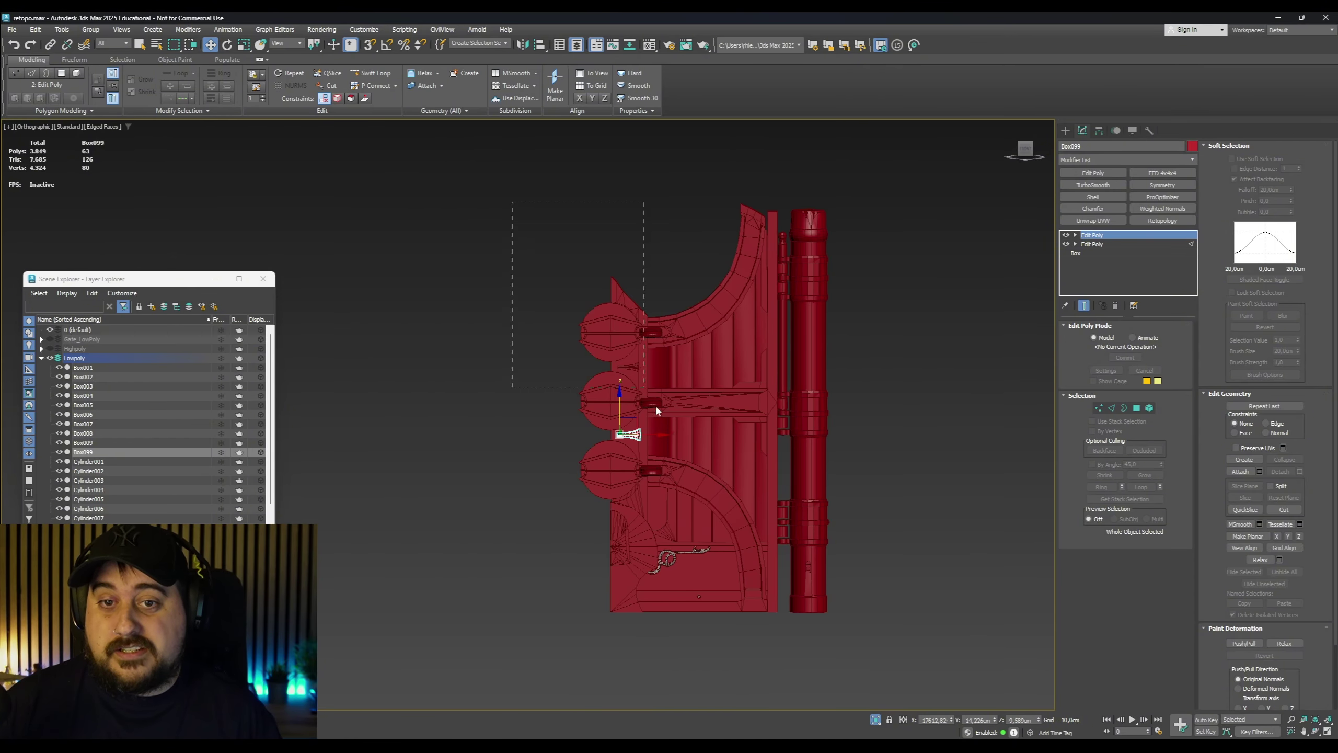
drag(742, 632, 744, 633)
click(785, 384)
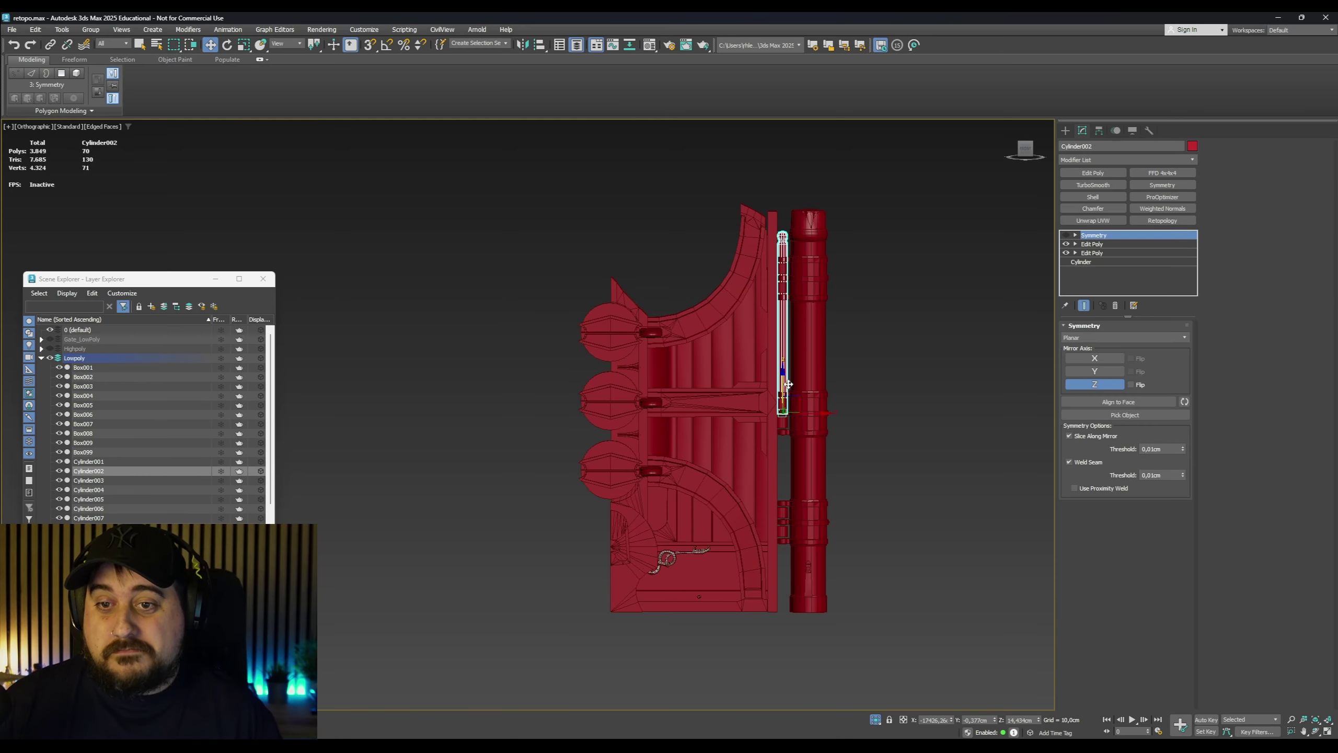
click(1066, 235)
Mirror all gate parts except the round plates with an X-axis Symmetry modifier, placing its mirror plane on the gate's centre line
click(535, 177)
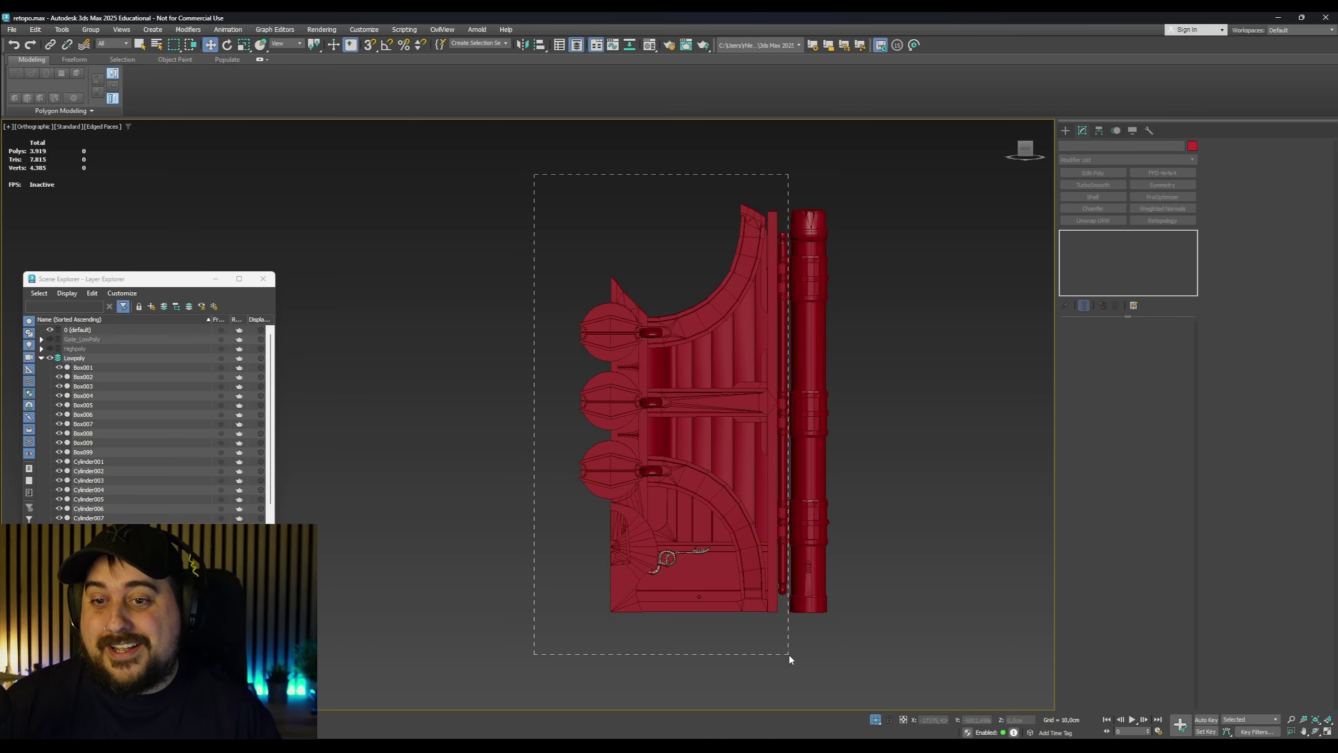
drag(789, 652, 850, 650)
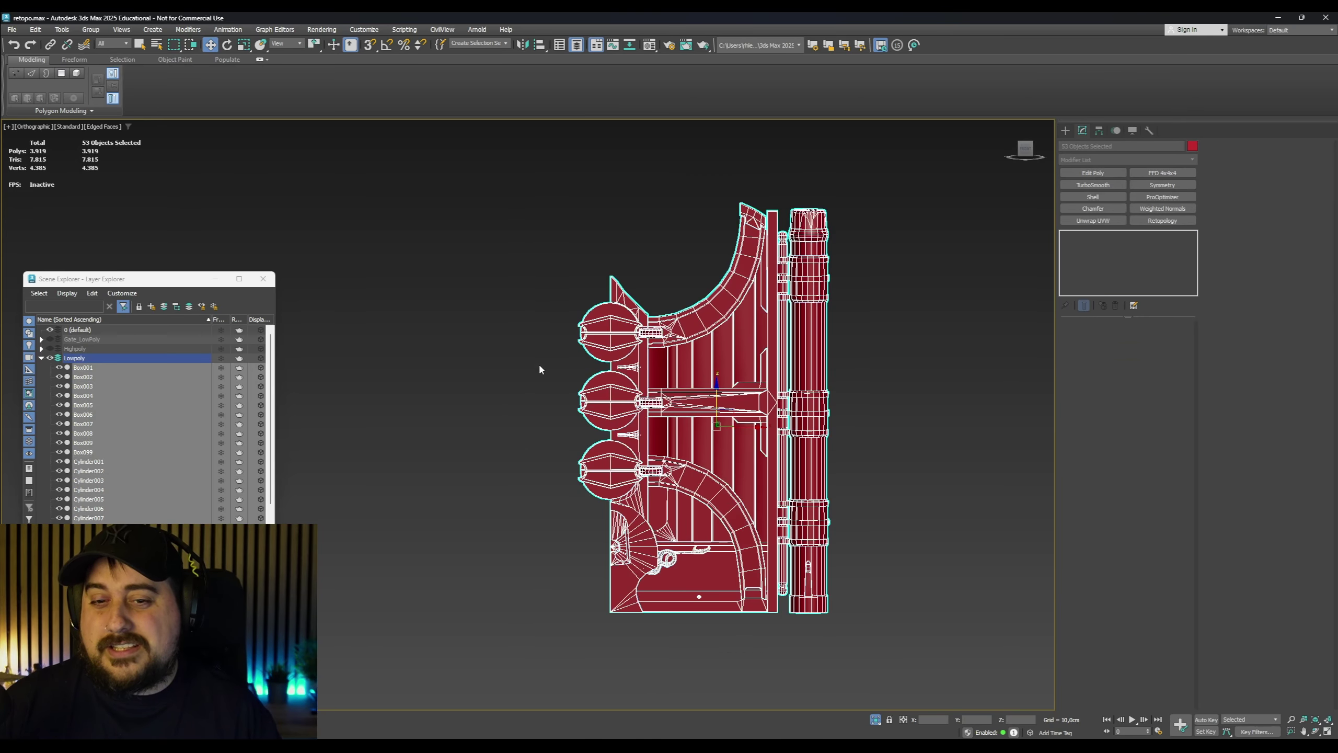
alt+drag(598, 540, 597, 558)
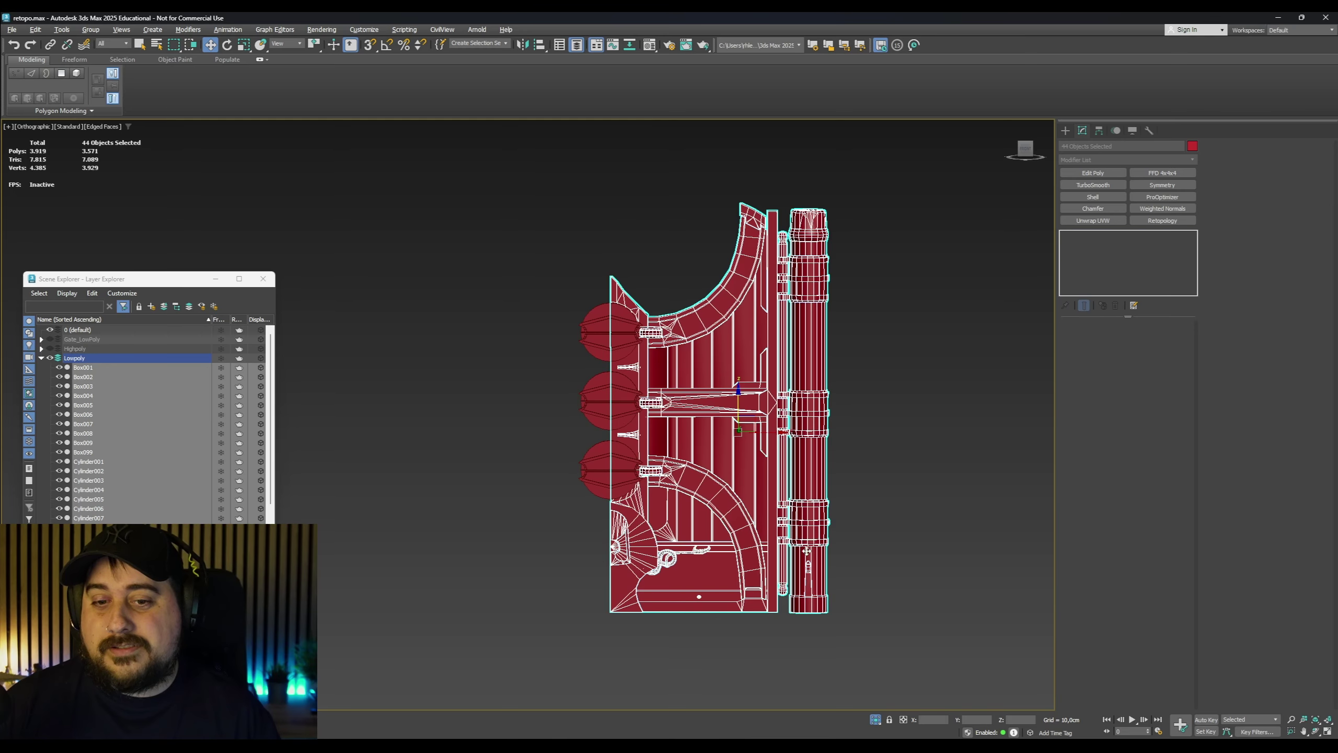
click(1156, 189)
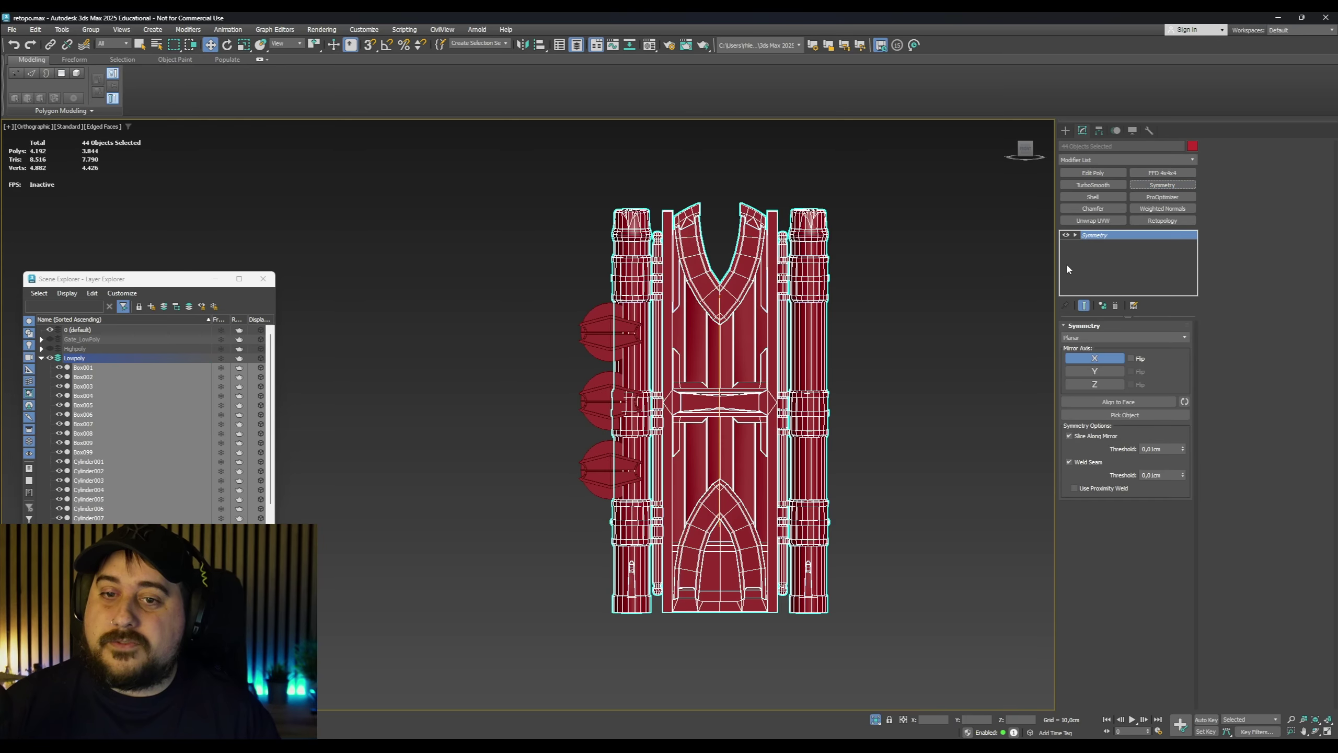
drag(744, 405, 635, 404)
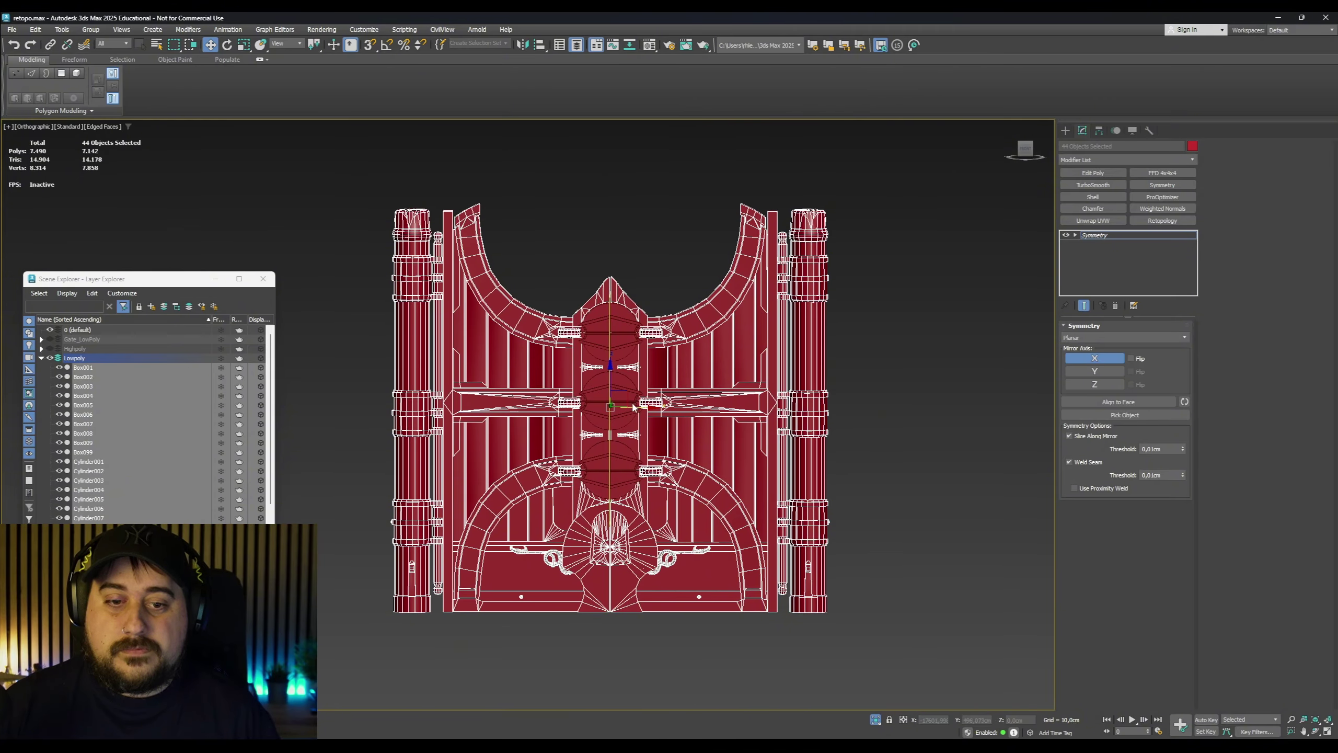
alt+middle_drag(607, 430, 975, 369)
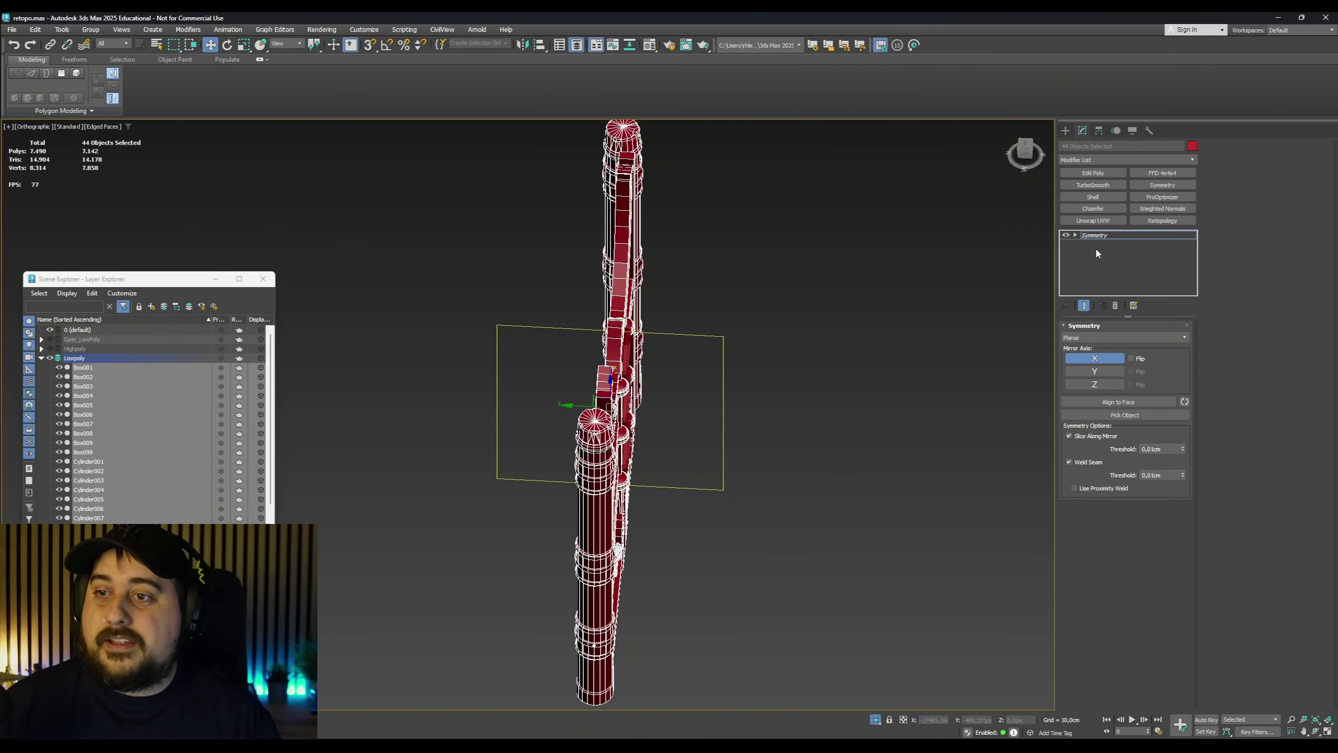
alt+middle_drag(804, 303, 703, 298)
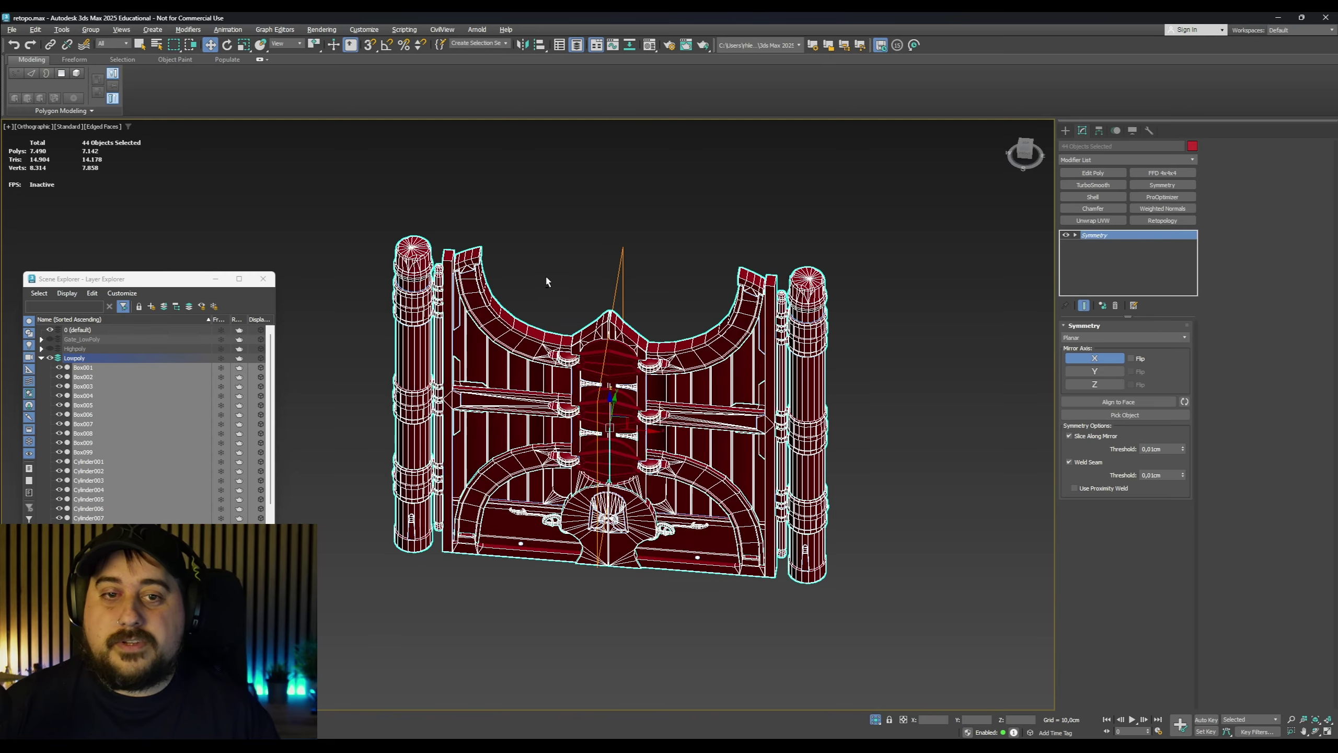
Select all parts of the two gate leaves, including the outer vertical beams, leaving out the posts, hinges and rods
click(527, 260)
drag(506, 238, 731, 586)
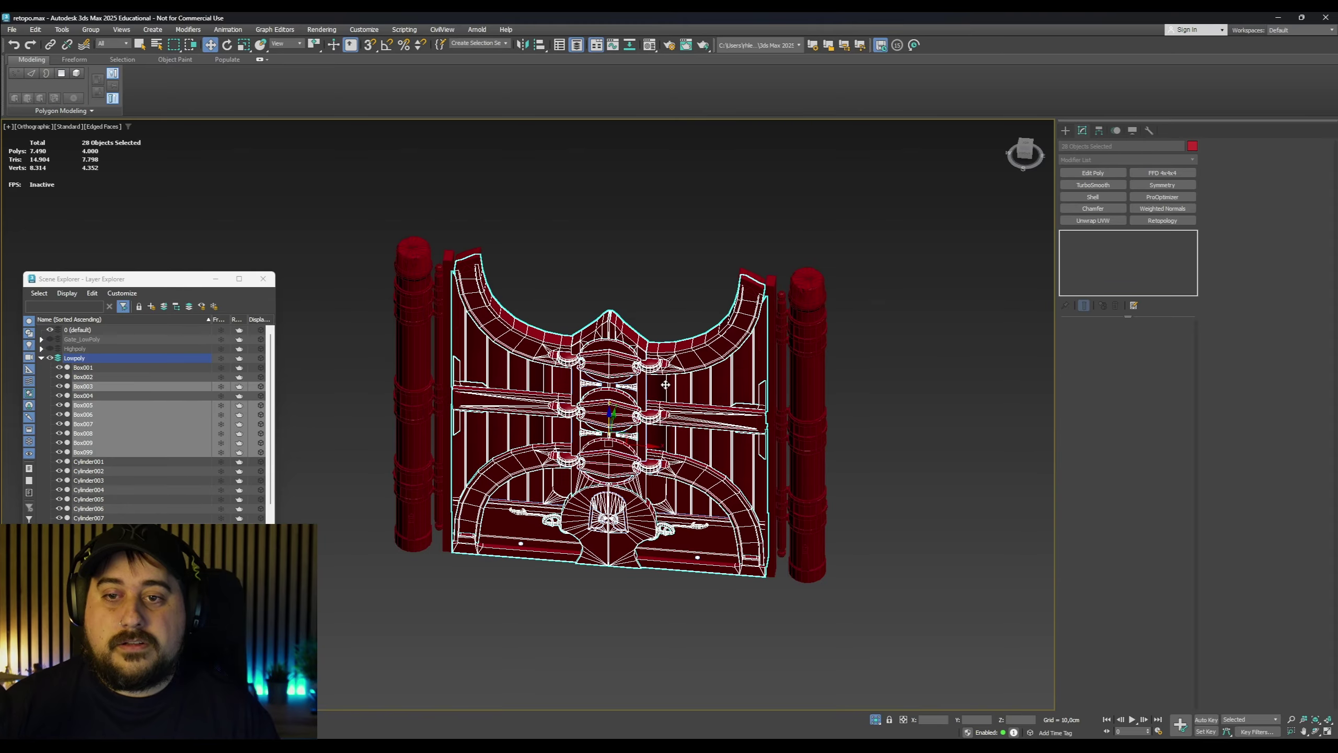
alt+middle_drag(666, 385, 662, 294)
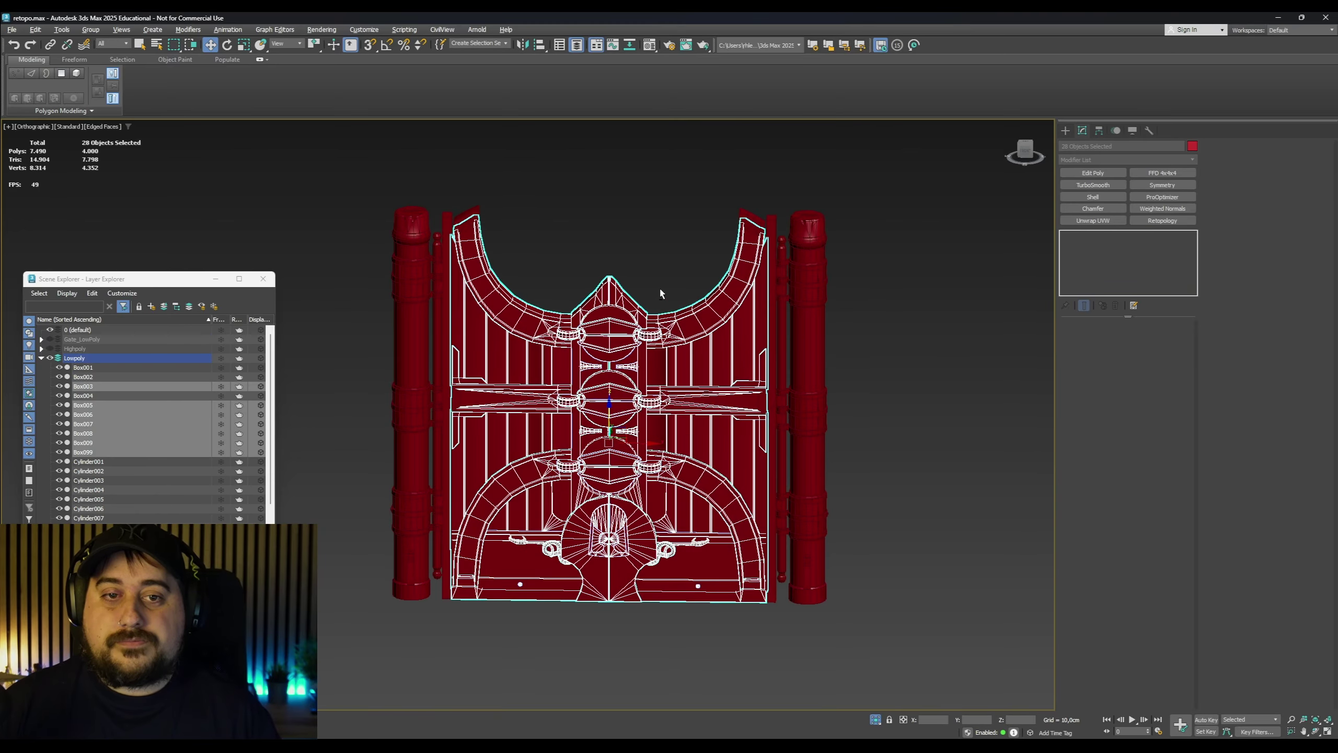
click(1026, 153)
ctrl+drag(774, 258, 774, 259)
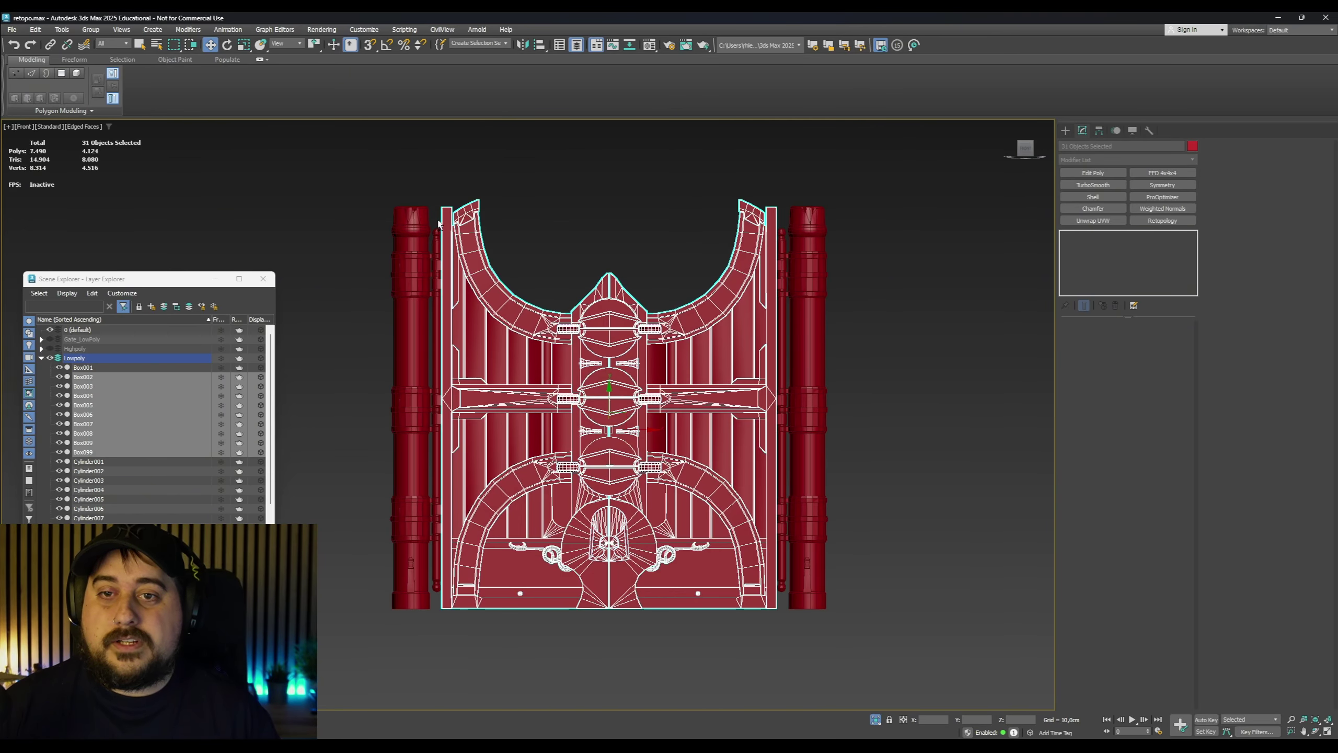
alt+middle_drag(606, 417, 700, 415)
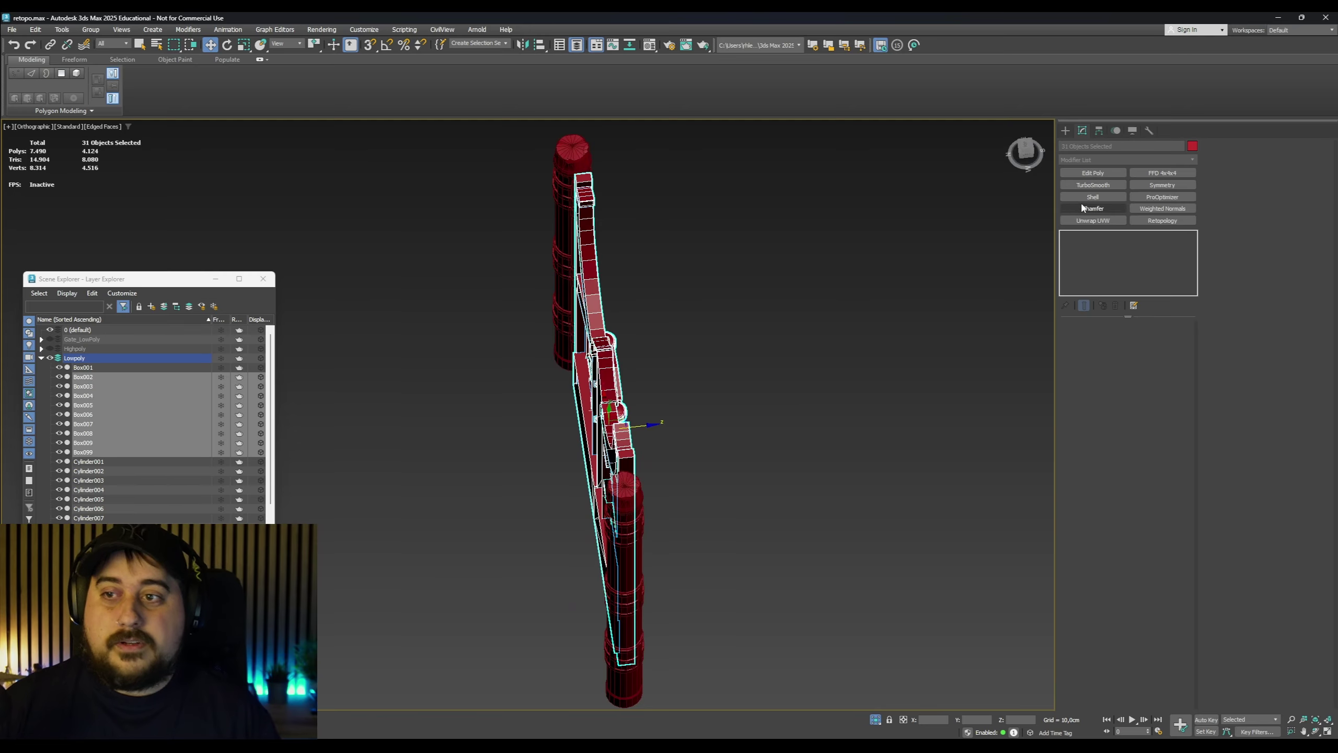
Add another Symmetry modifier to the selected gate leaf parts, with mirror axis Y and Flip enabled
click(1144, 187)
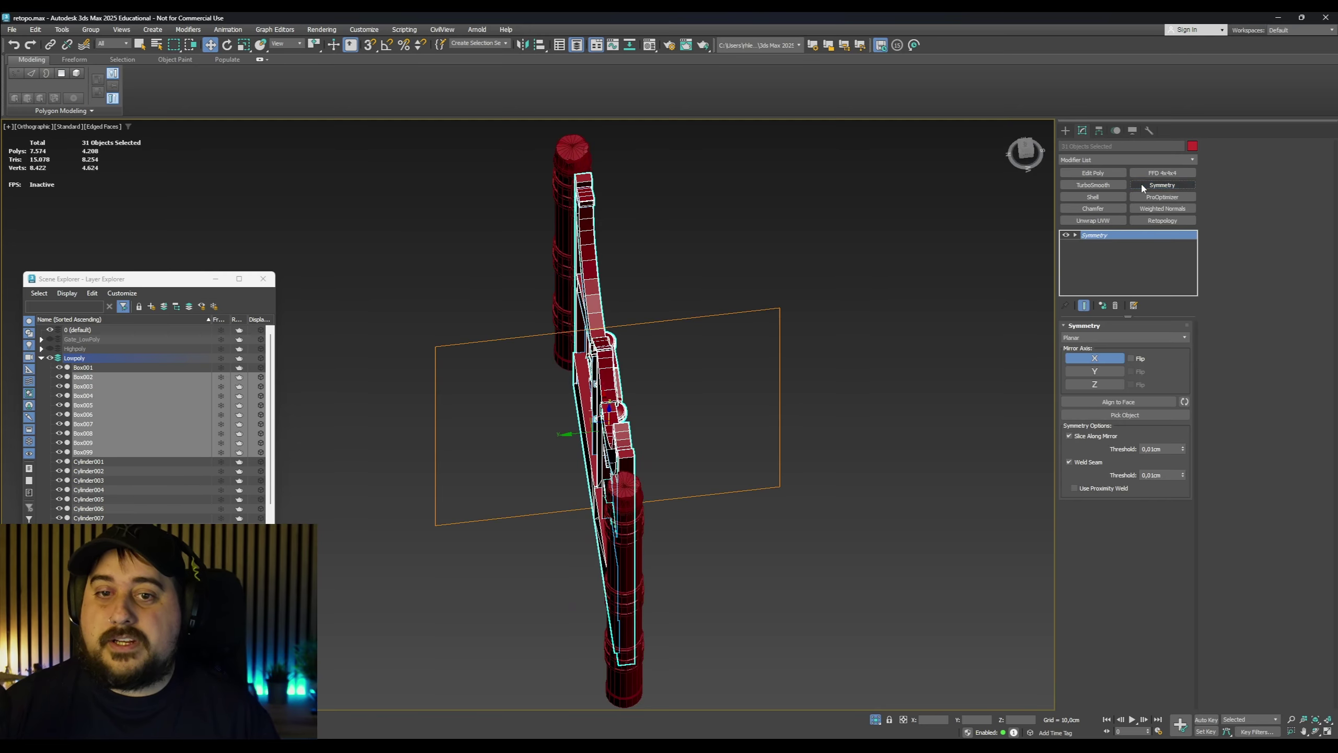
click(1104, 373)
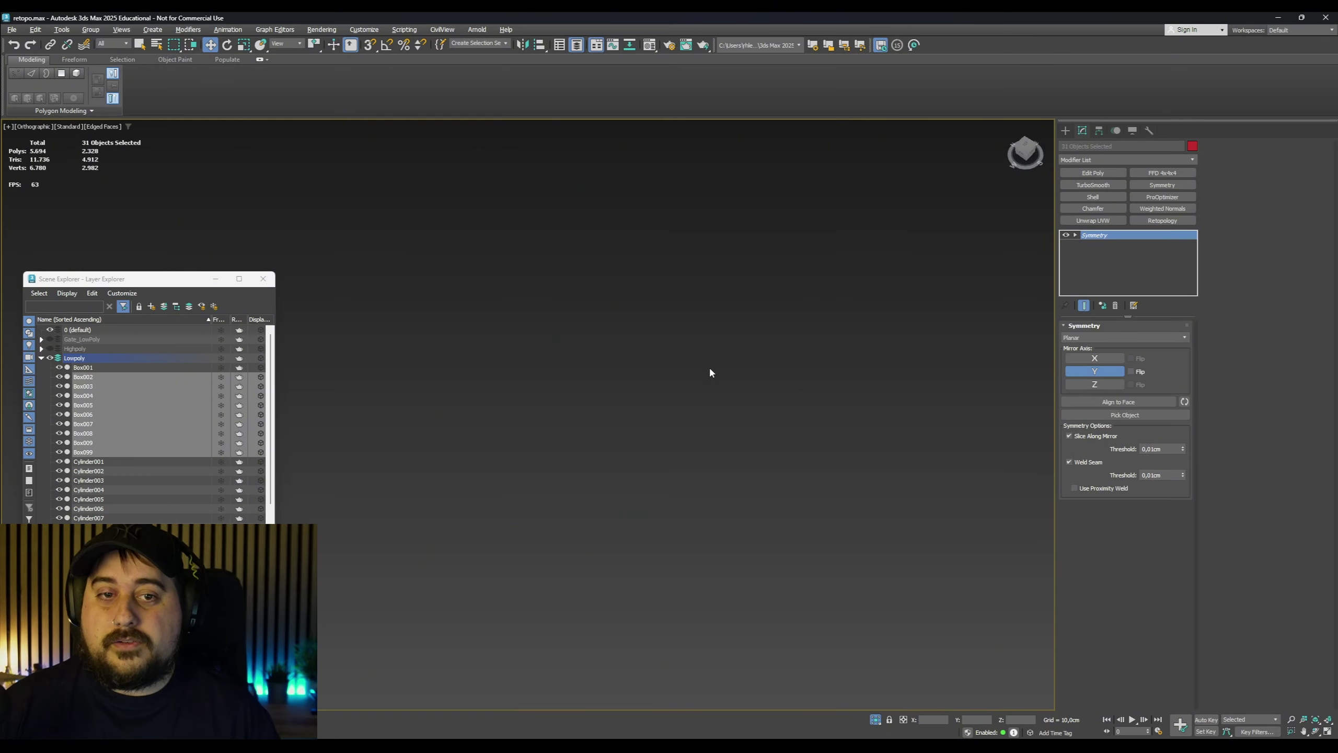
scroll(711, 373, down, 5)
middle_drag(626, 386, 968, 417)
alt+middle_drag(654, 369, 625, 320)
middle_drag(549, 224, 616, 398)
scroll(604, 303, up, 5)
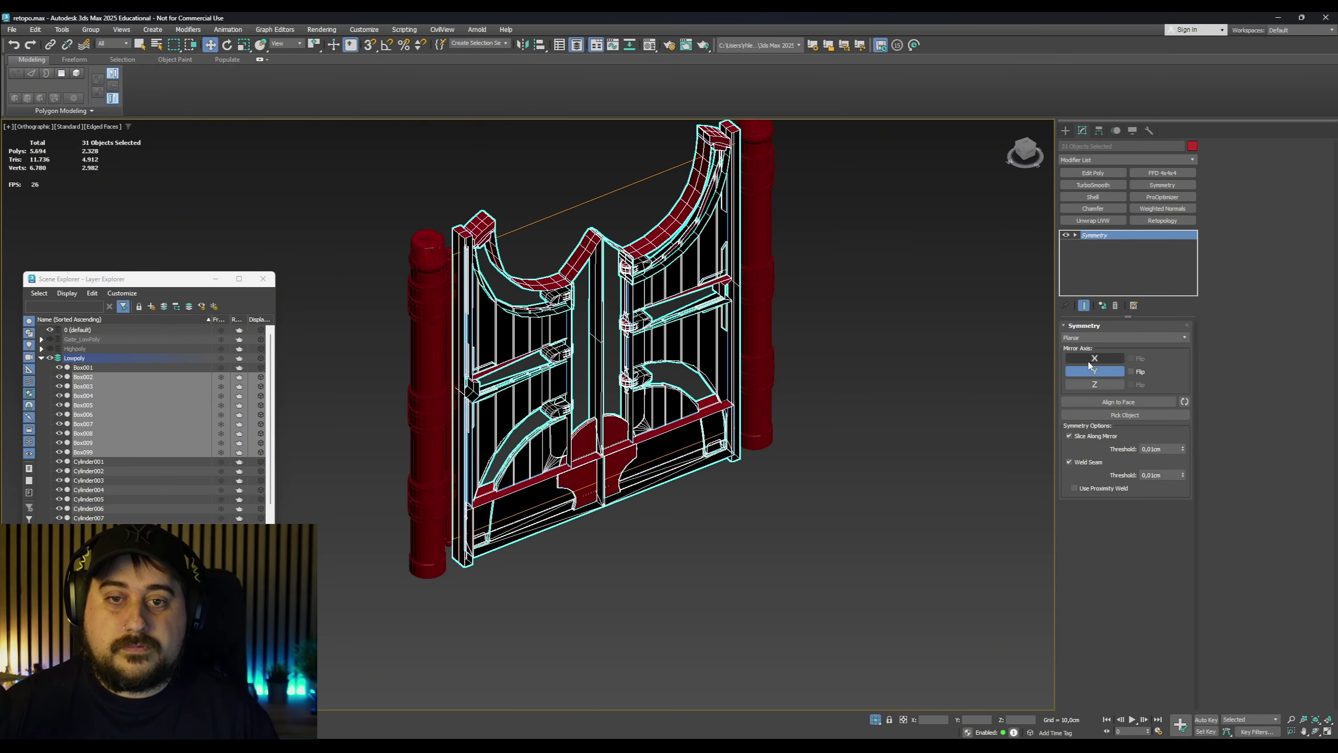
click(1131, 371)
alt+middle_drag(1009, 364, 903, 335)
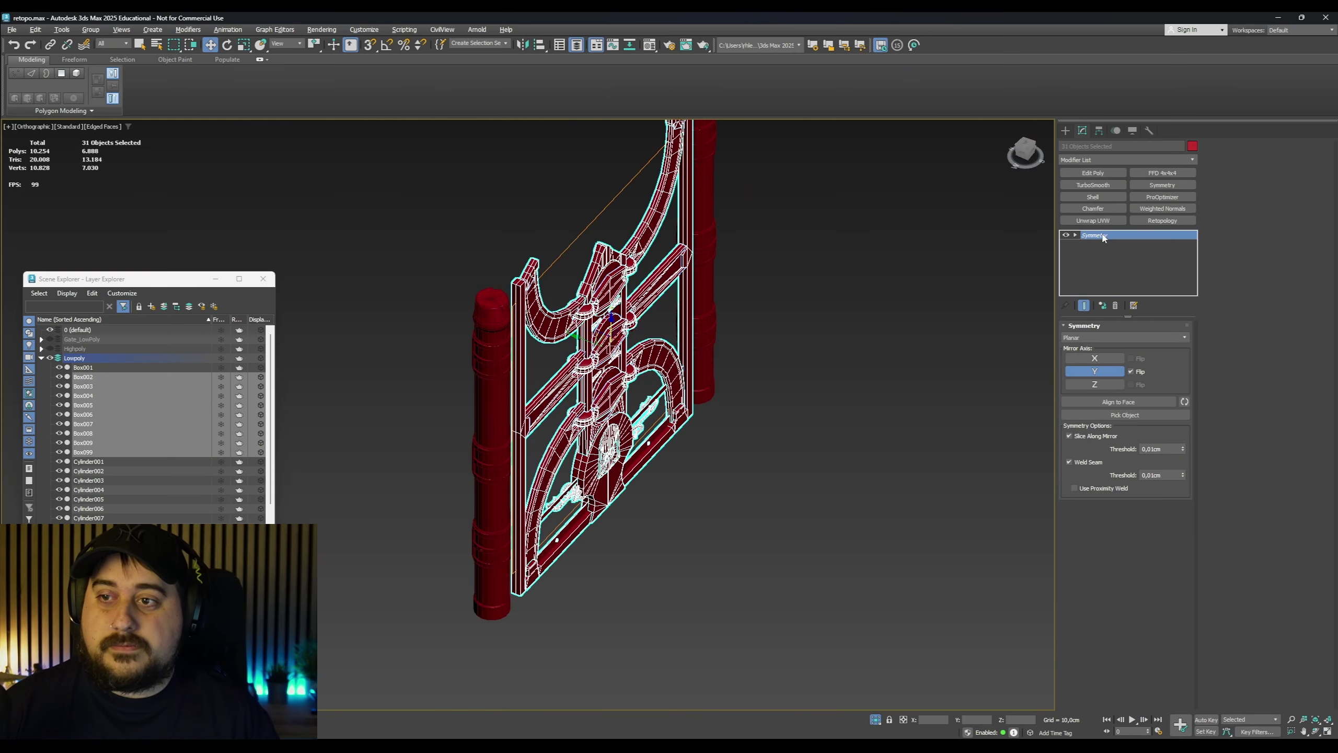
Inspect the mirrored gate leaves from several angles, checking the centre seam at the pointed top up close
scroll(582, 342, up, 4)
alt+middle_drag(576, 329, 545, 255)
scroll(567, 336, down, 4)
scroll(546, 255, up, 5)
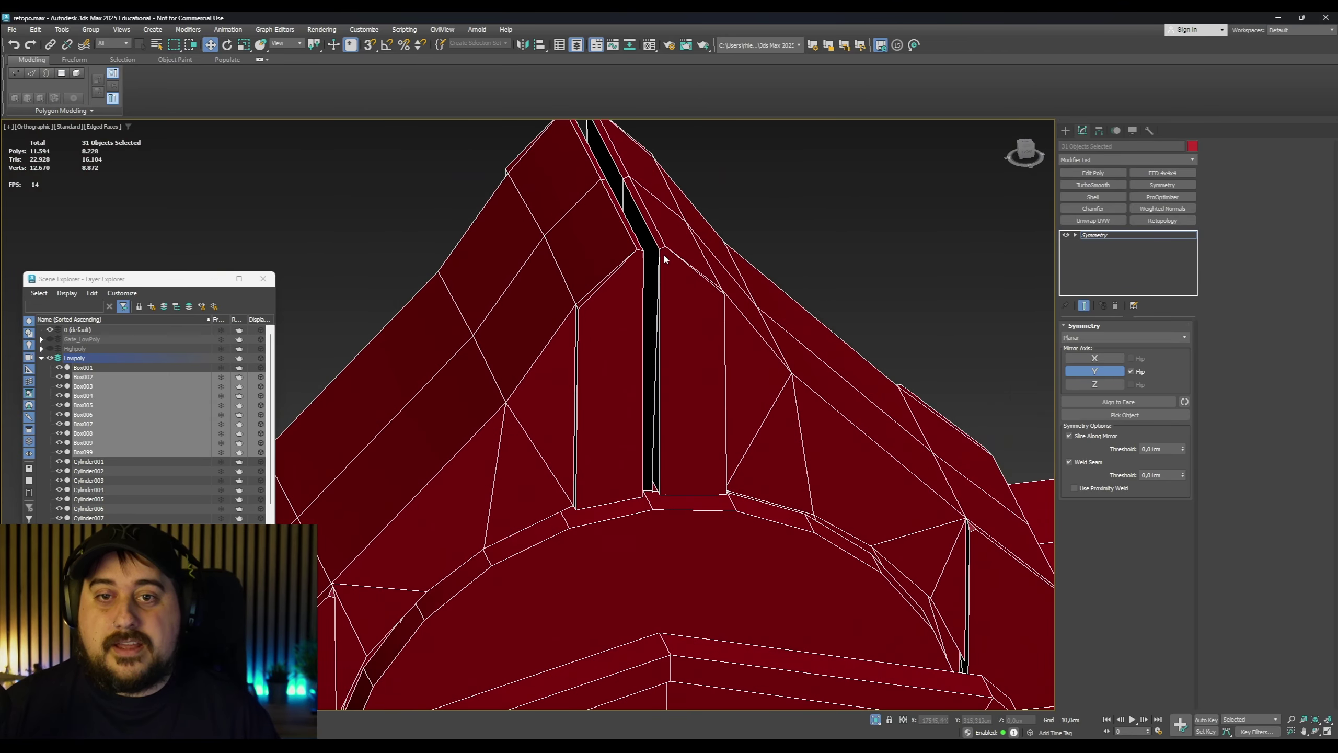
scroll(669, 267, down, 6)
scroll(606, 228, down, 4)
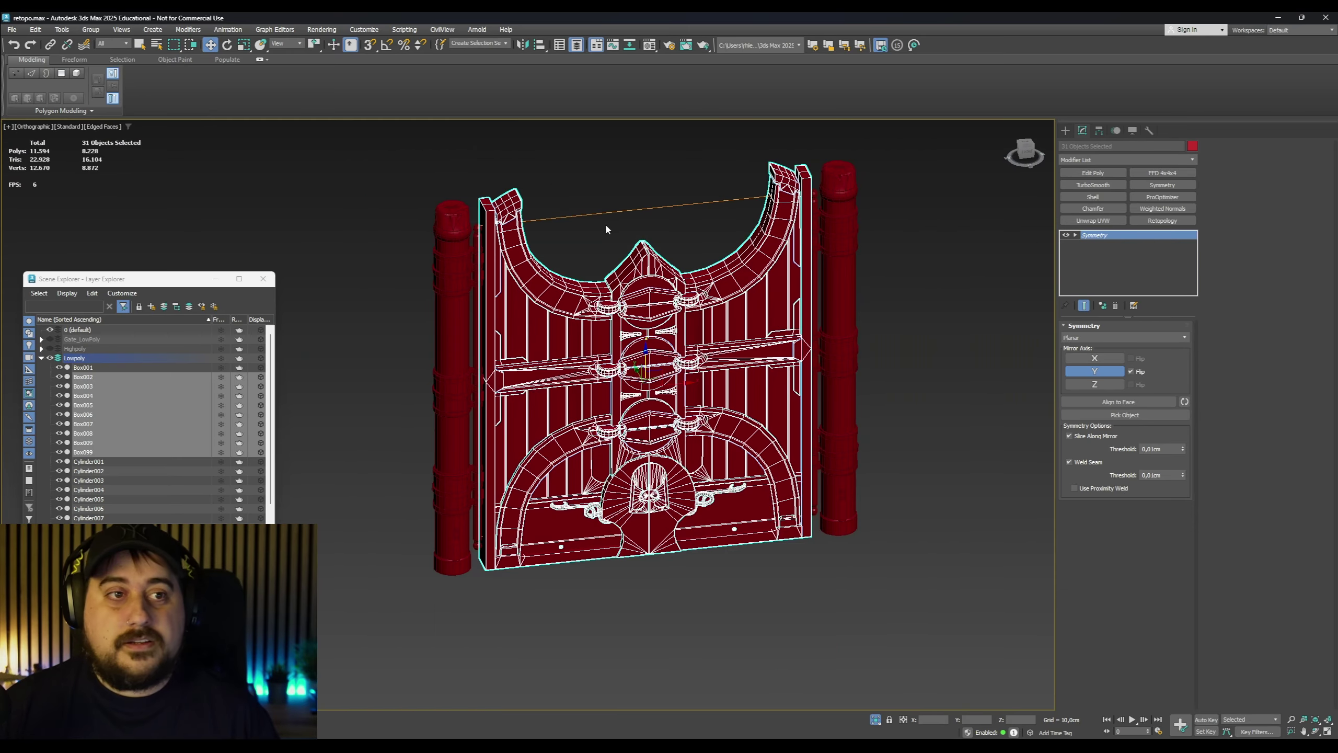
Compare the polygon statistics of the Lowpoly and Gate_LowPoly layers by showing each alone with its objects selected, ending on Lowpoly
key(ctrl+a)
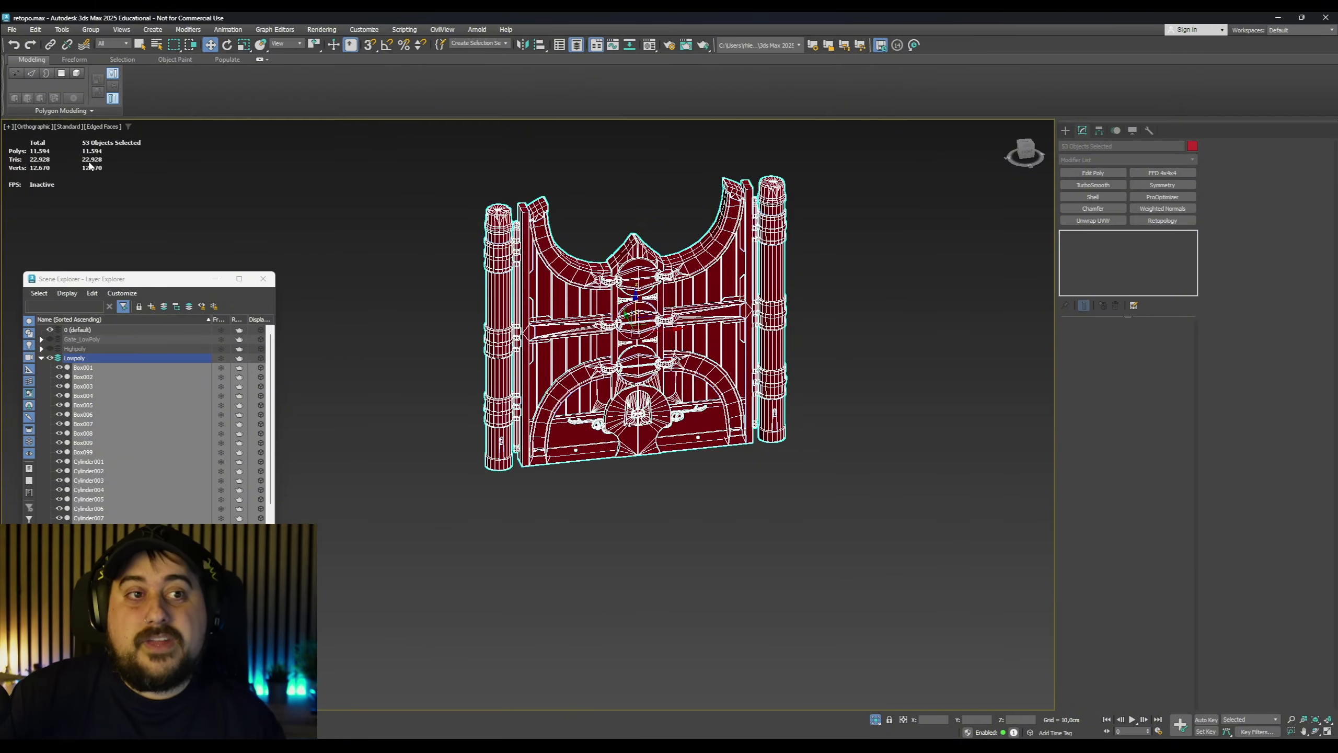
middle_drag(440, 290, 415, 340)
mouse_move(510, 383)
alt+middle_down()
mouse_move(528, 384)
mouse_move(514, 384)
alt+middle_up()
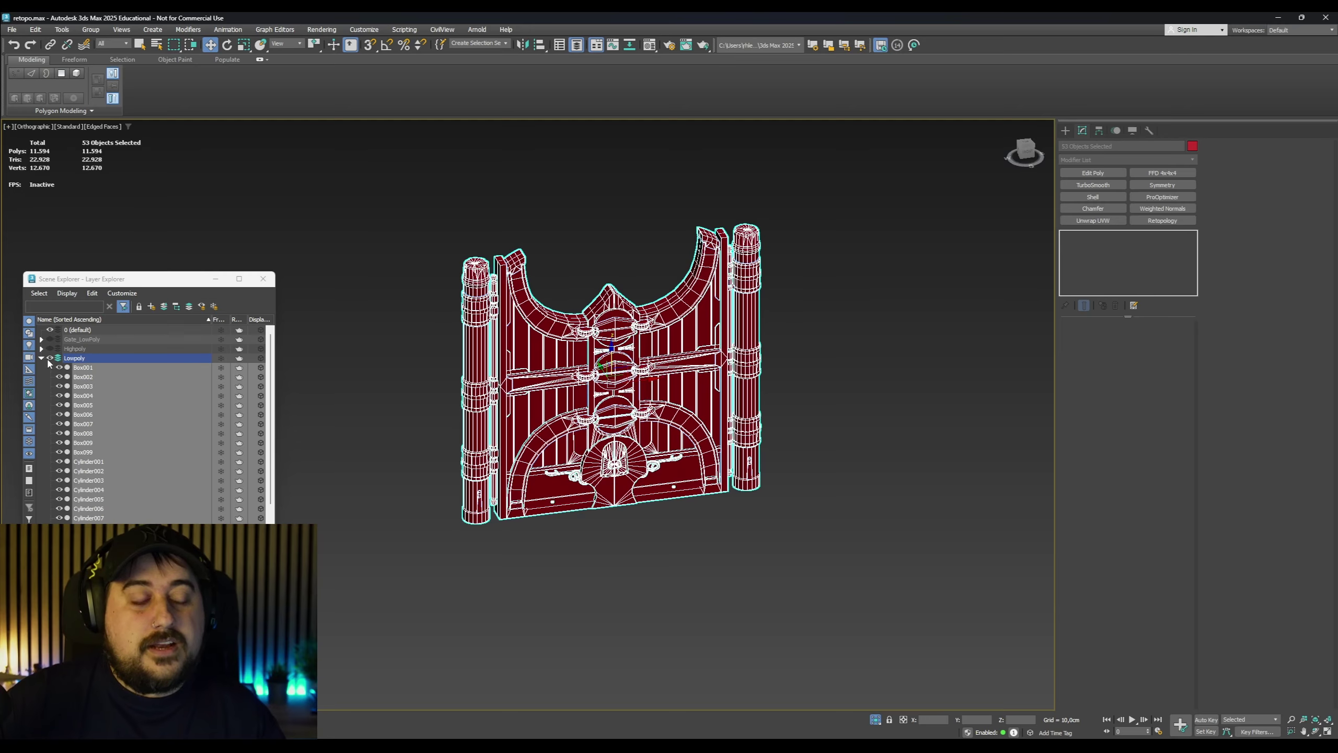
click(51, 359)
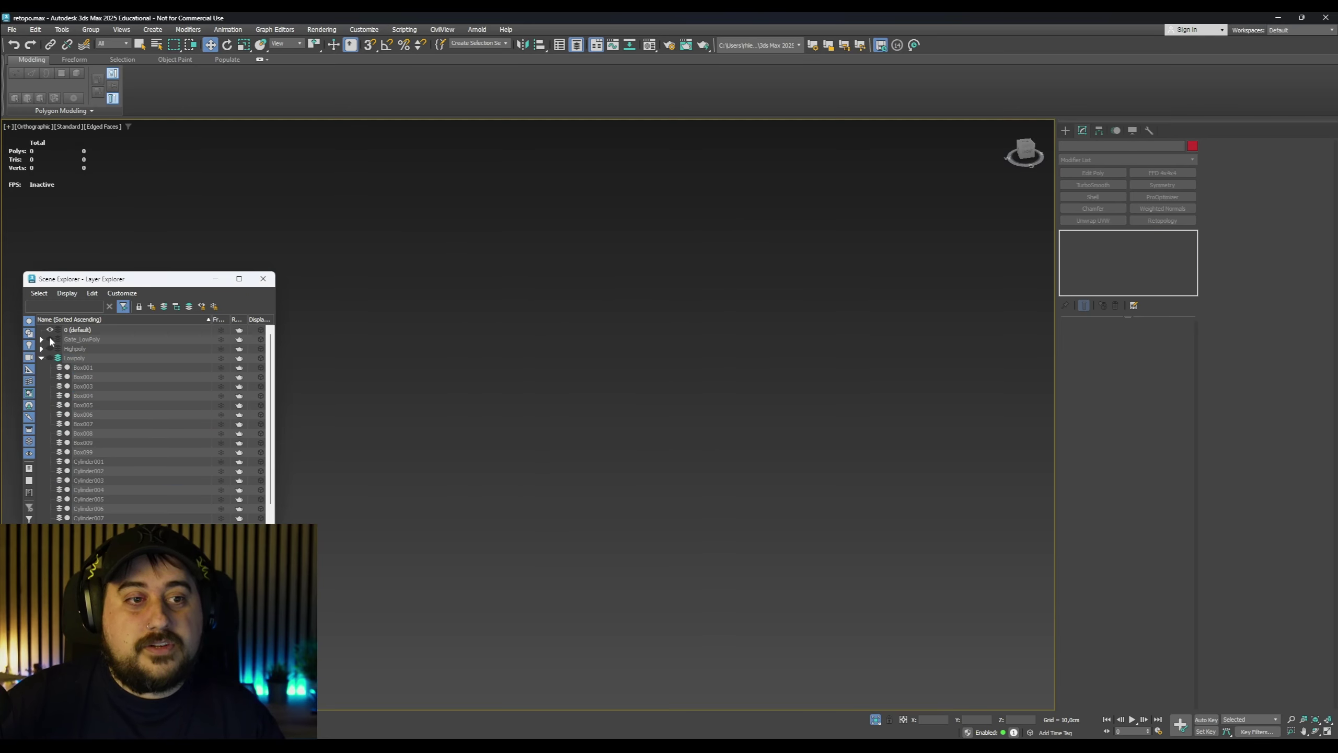
click(50, 339)
drag(864, 540, 879, 567)
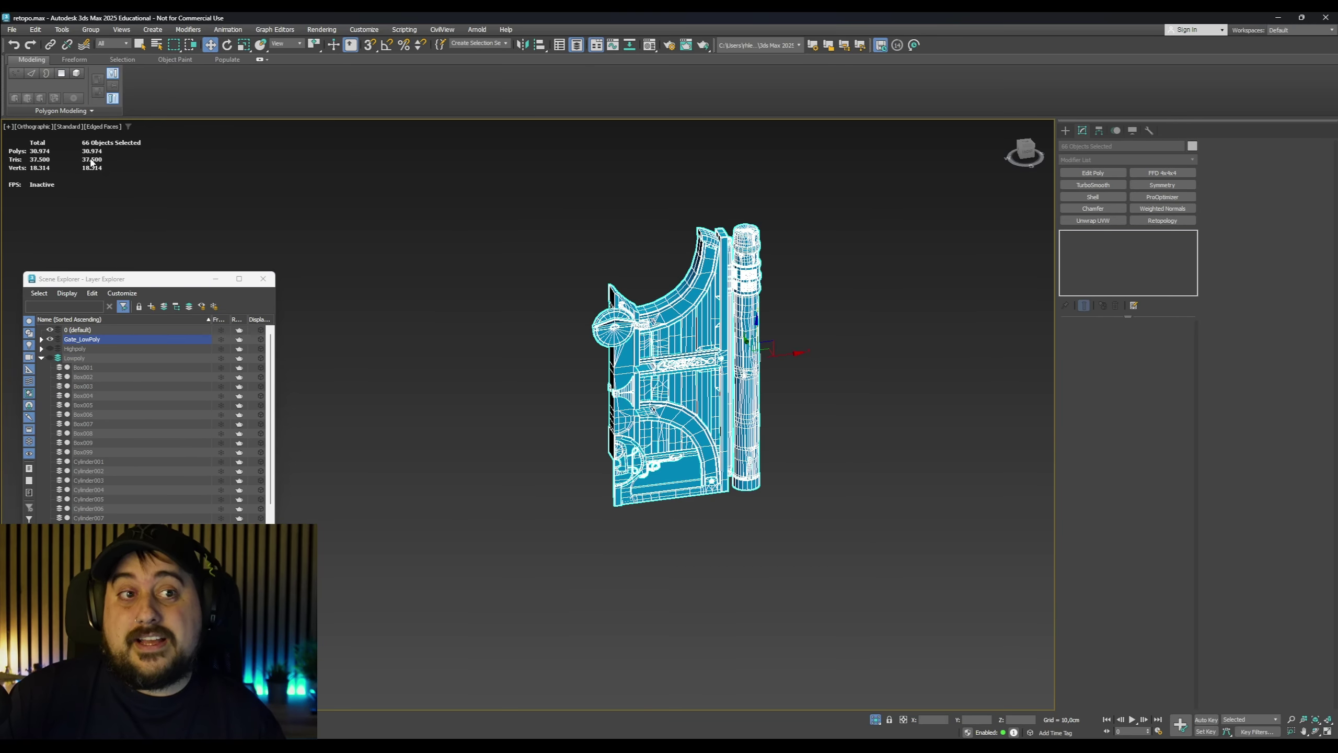
click(50, 339)
click(49, 357)
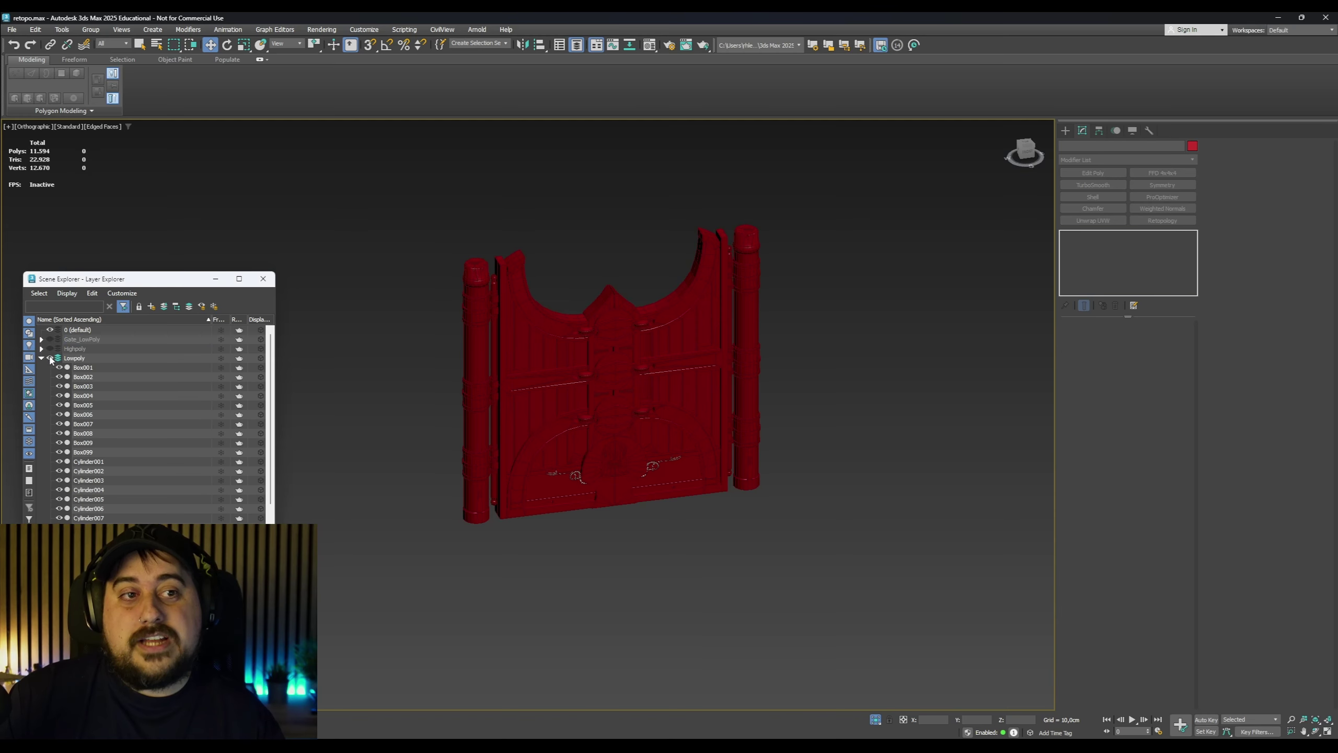
click(51, 357)
click(50, 358)
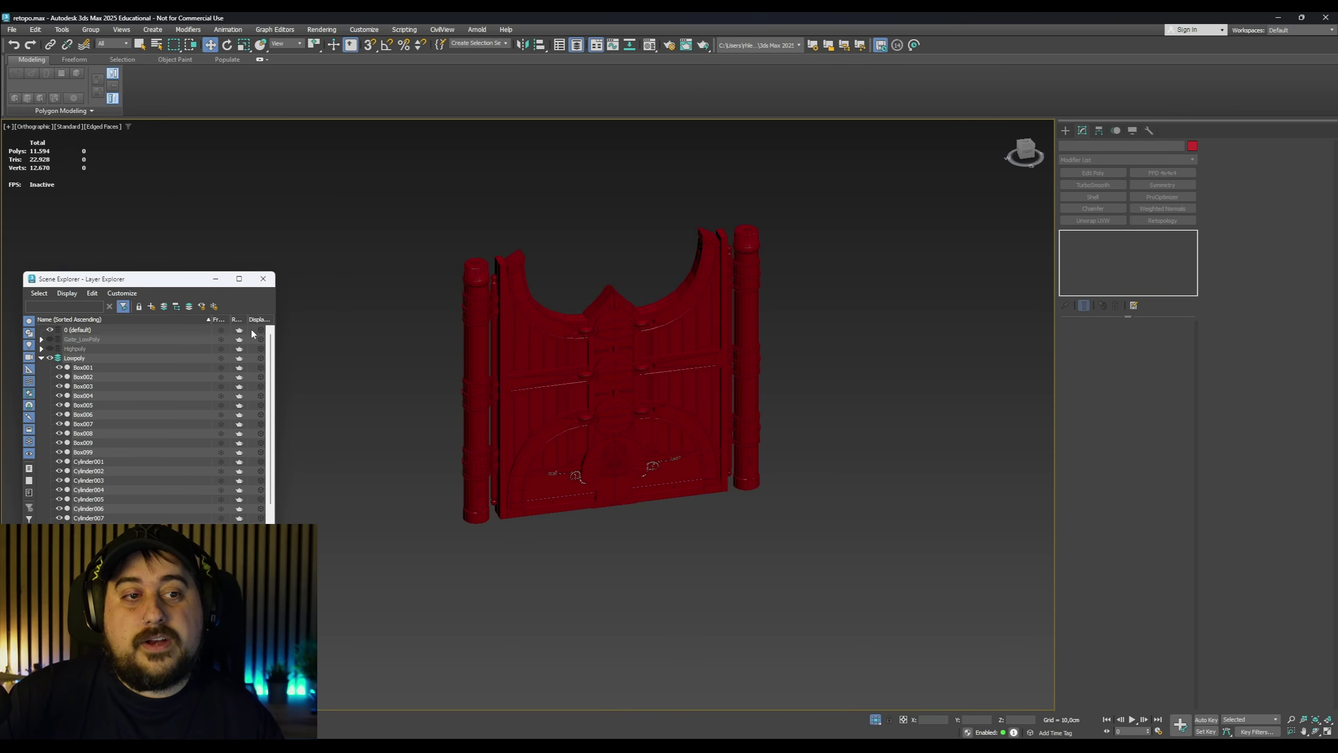
key(ctrl+a)
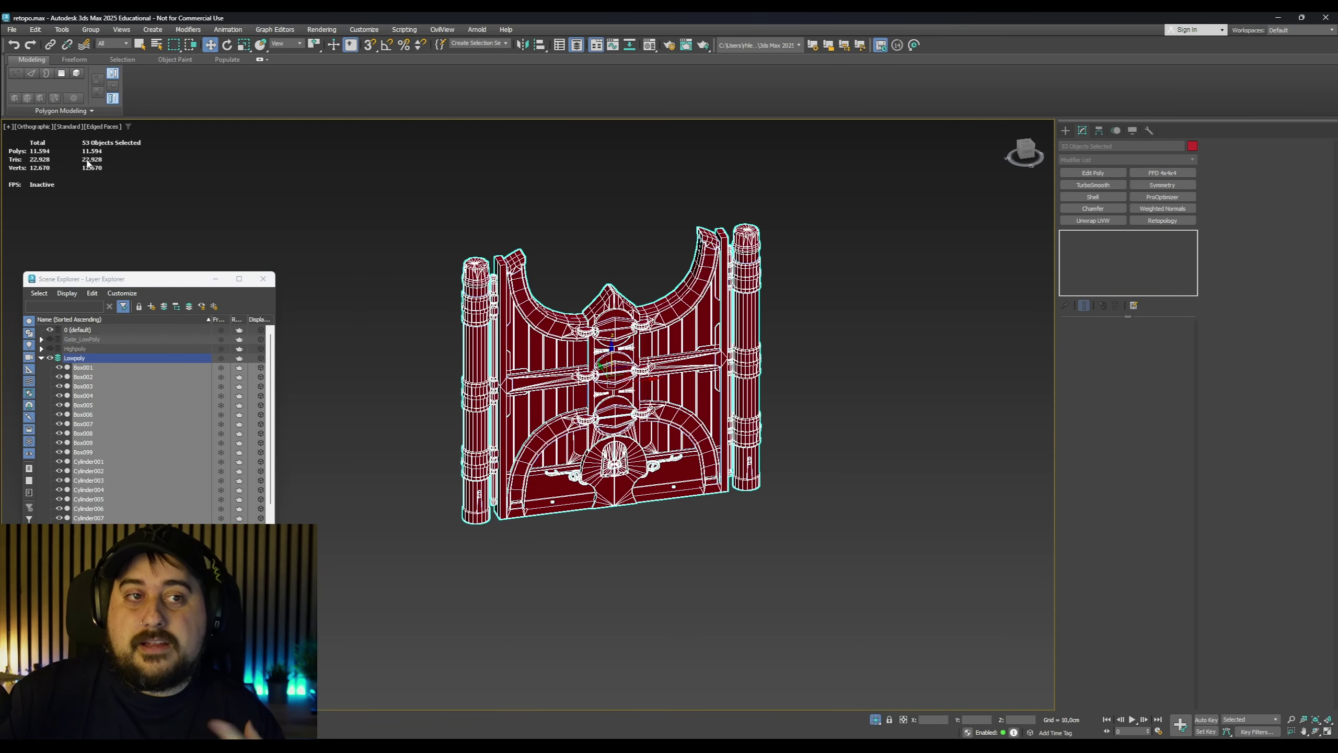
Face the gate from the front, turn off edged faces and switch the viewport to Flat Color shading
scroll(634, 292, up, 4)
alt+middle_drag(780, 338, 811, 301)
alt+middle_drag(811, 300, 759, 233)
key(F4)
click(113, 126)
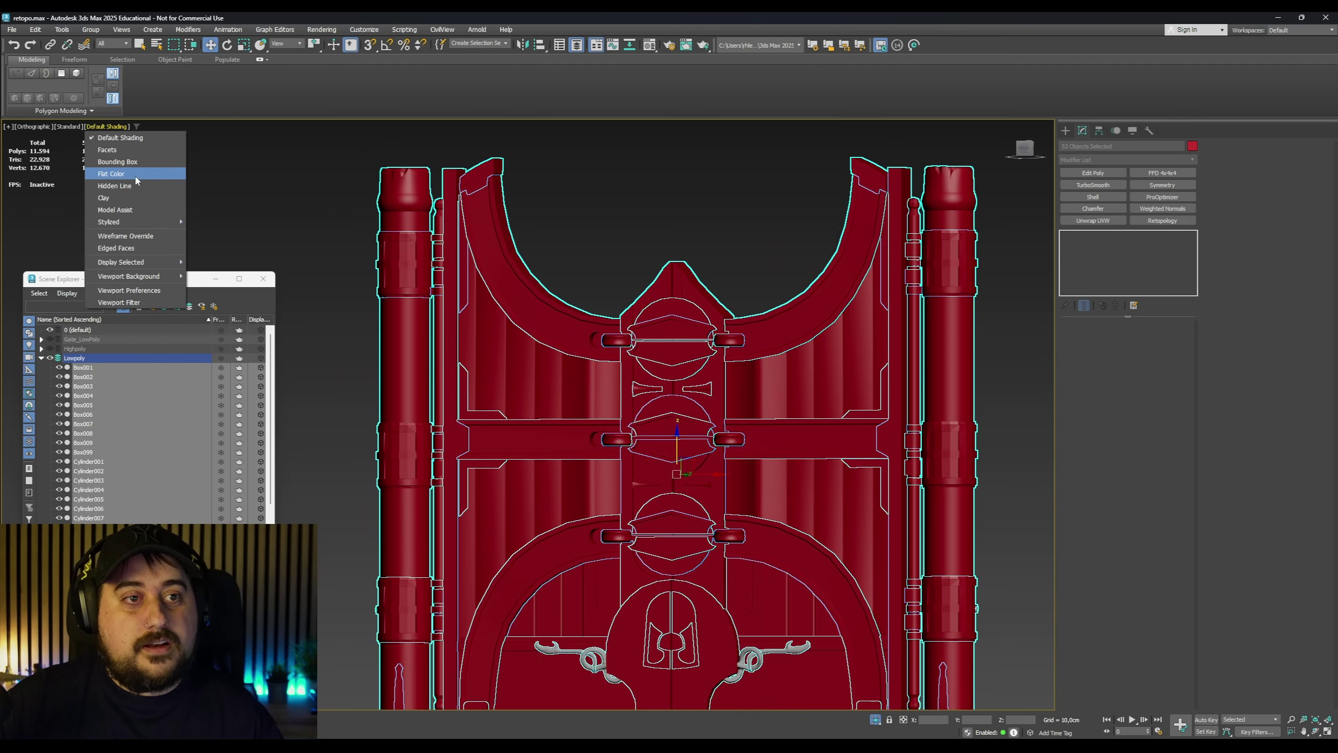
click(112, 174)
Examine the gate's flat-coloured silhouette up close and from a distance, selecting the horizontal crossbar for reference
click(584, 246)
middle_drag(631, 257, 651, 305)
scroll(611, 243, down, 4)
middle_drag(493, 316, 568, 283)
click(721, 338)
scroll(534, 266, up, 2)
scroll(573, 287, up, 1)
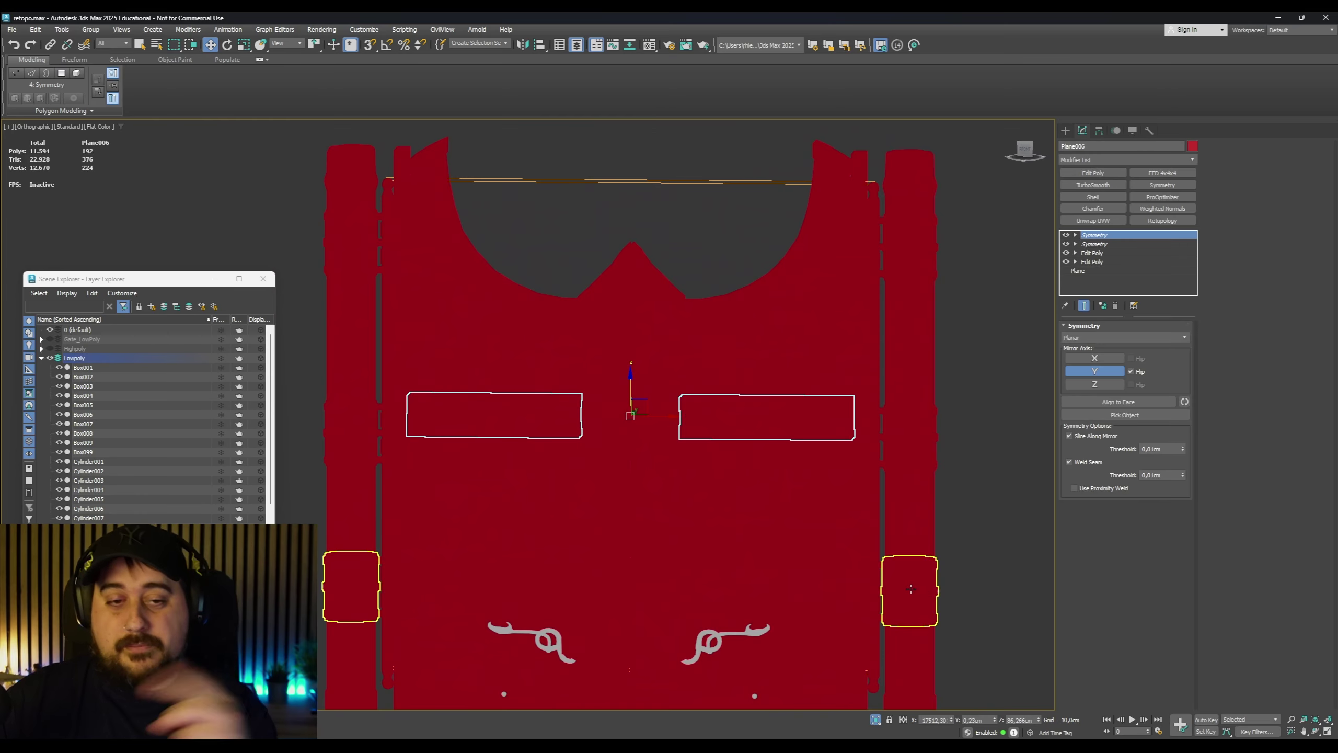
scroll(611, 579, down, 2)
alt+middle_drag(611, 579, 773, 549)
scroll(628, 493, up, 5)
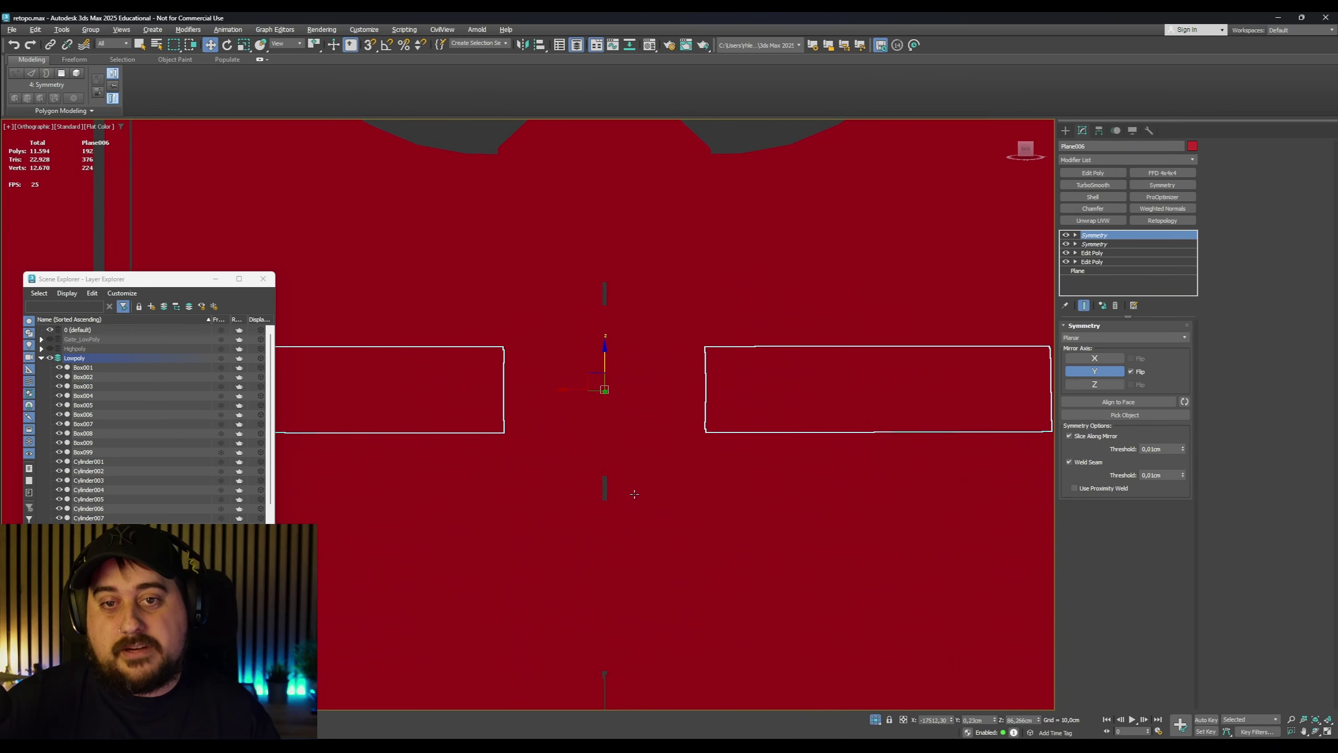
scroll(629, 494, down, 3)
alt+middle_drag(637, 497, 660, 475)
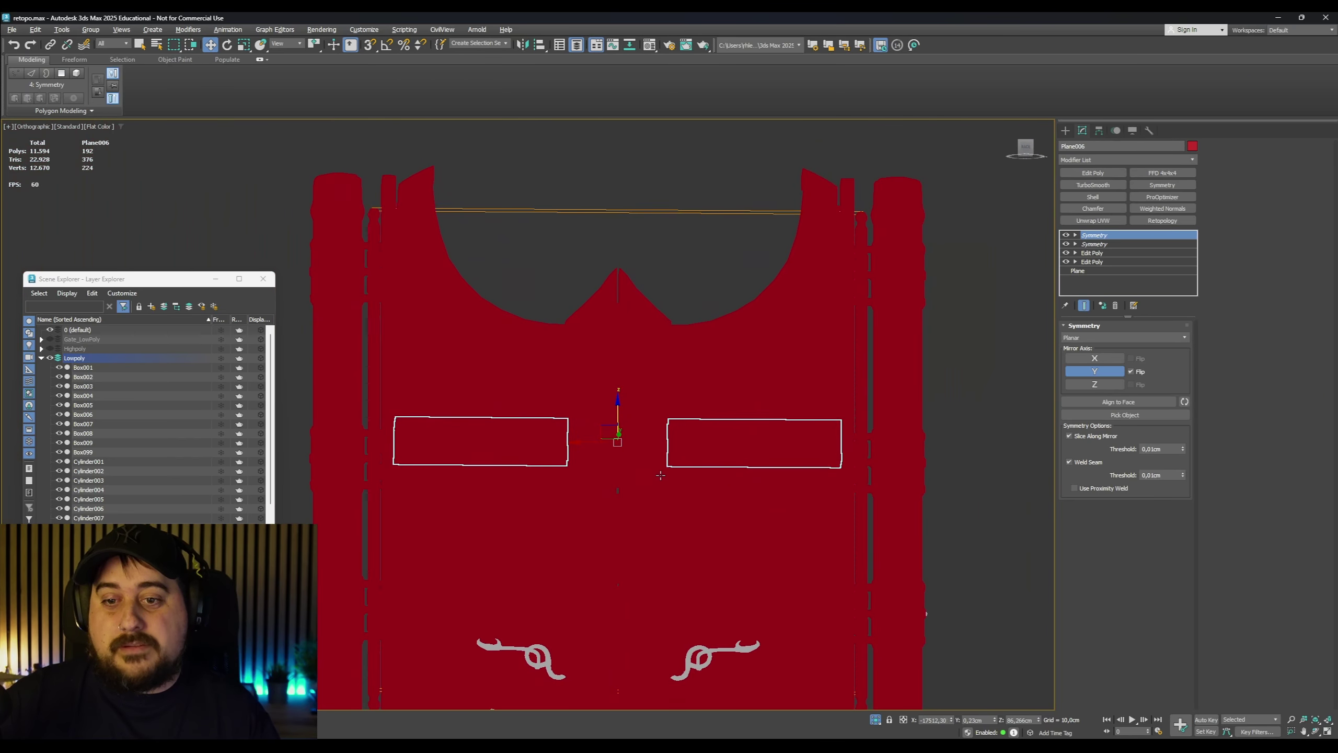
scroll(738, 439, down, 3)
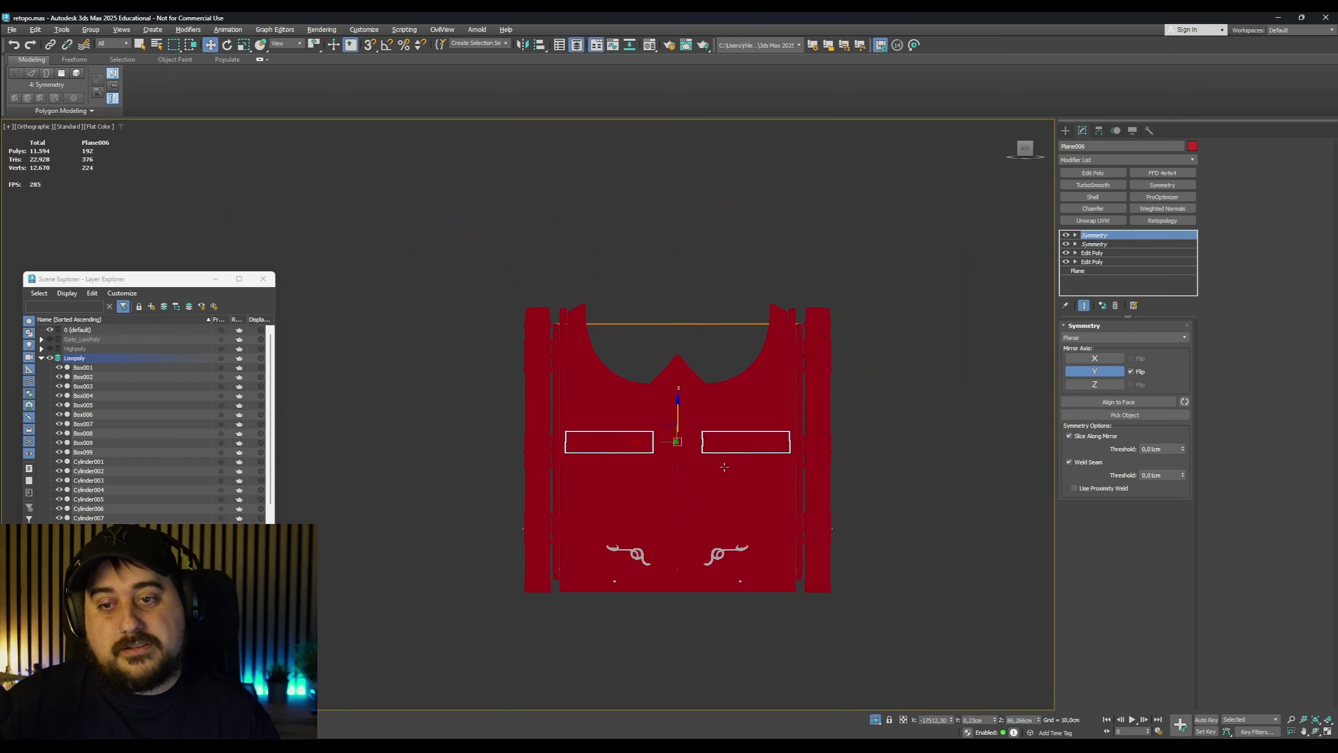
scroll(777, 442, up, 2)
Return the viewport to Default Shading and view the gate at a slight angle
click(103, 127)
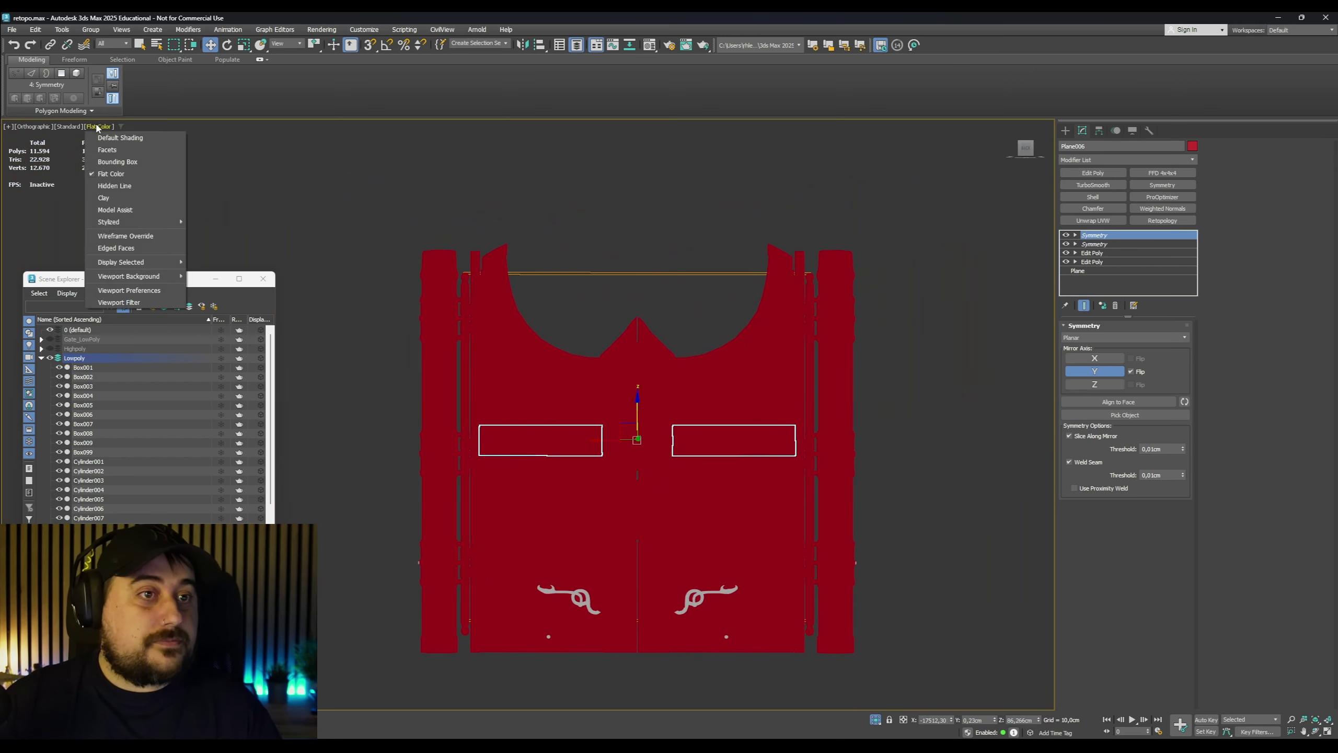
click(132, 135)
alt+middle_drag(586, 312, 603, 326)
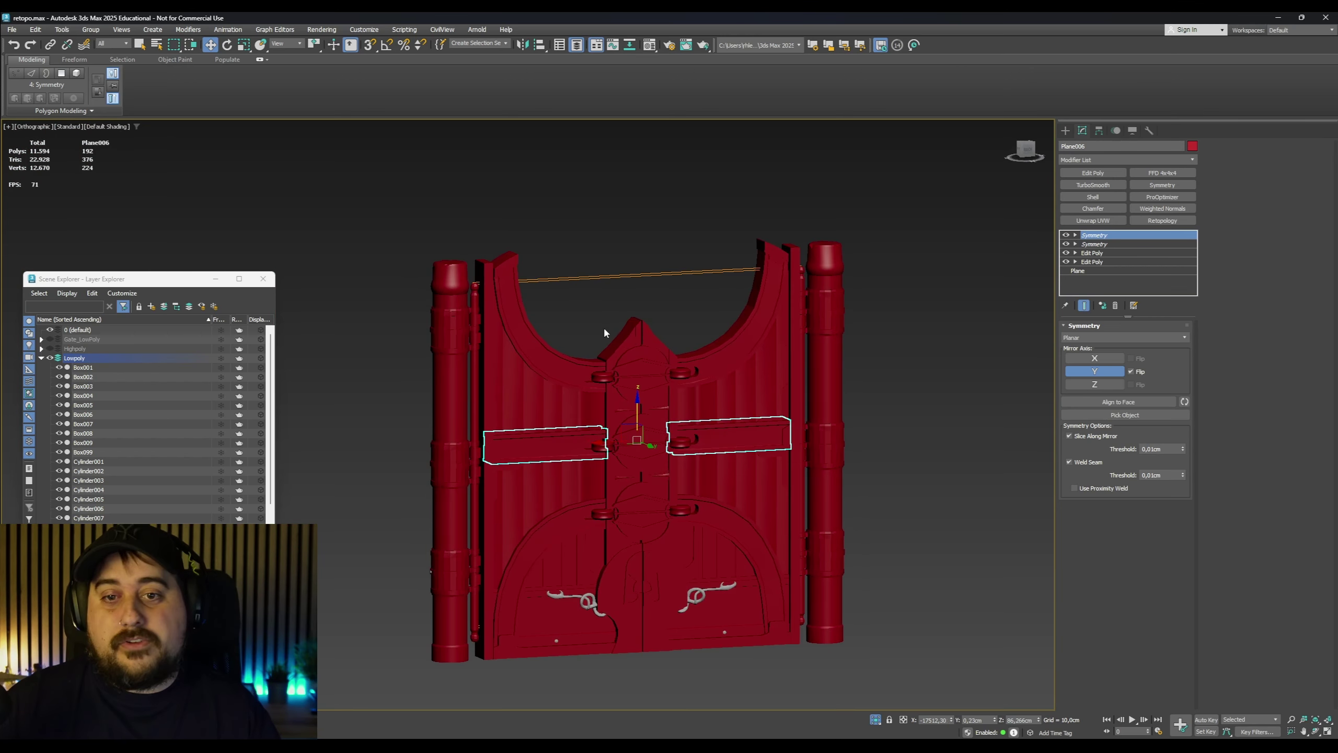
Check the polygon statistics of the leaf panels, the whole gate, the post and the post's upper band
click(579, 406)
click(583, 477)
click(784, 398)
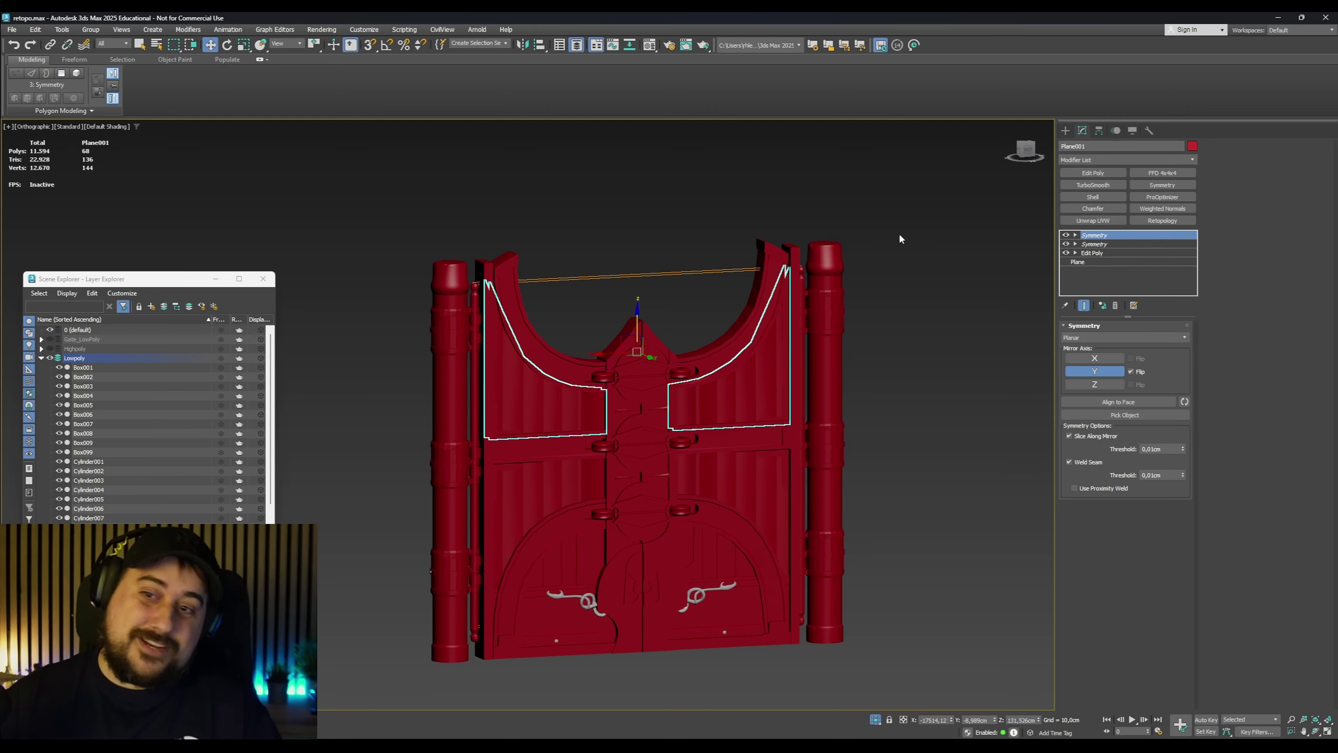
drag(376, 189, 925, 726)
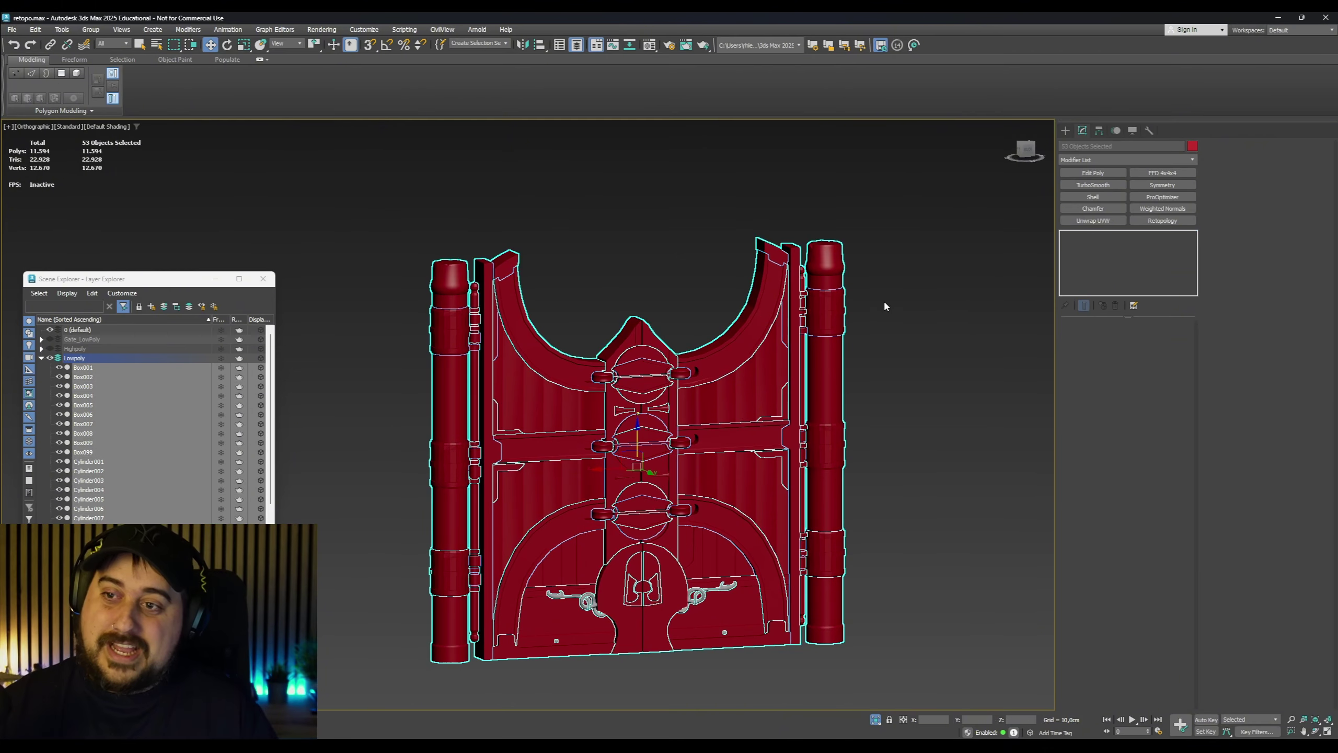
click(827, 367)
scroll(811, 376, up, 5)
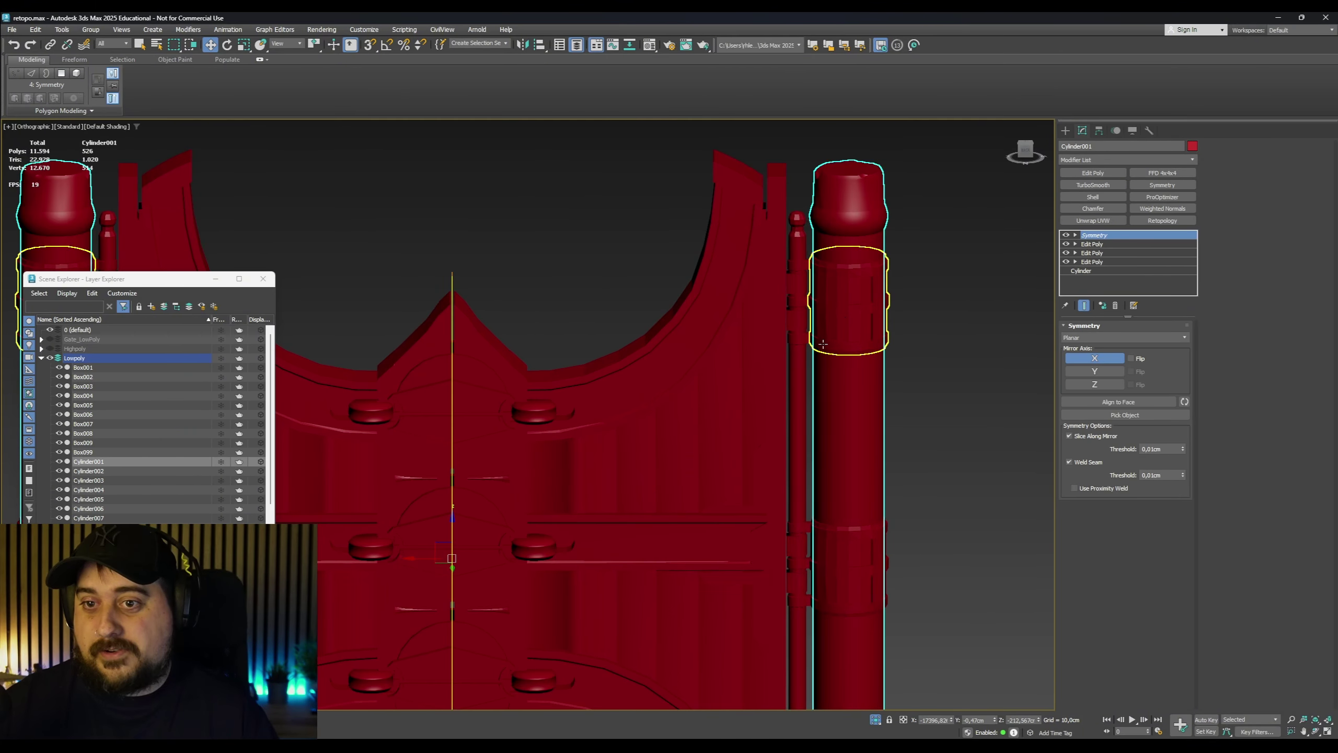
click(843, 322)
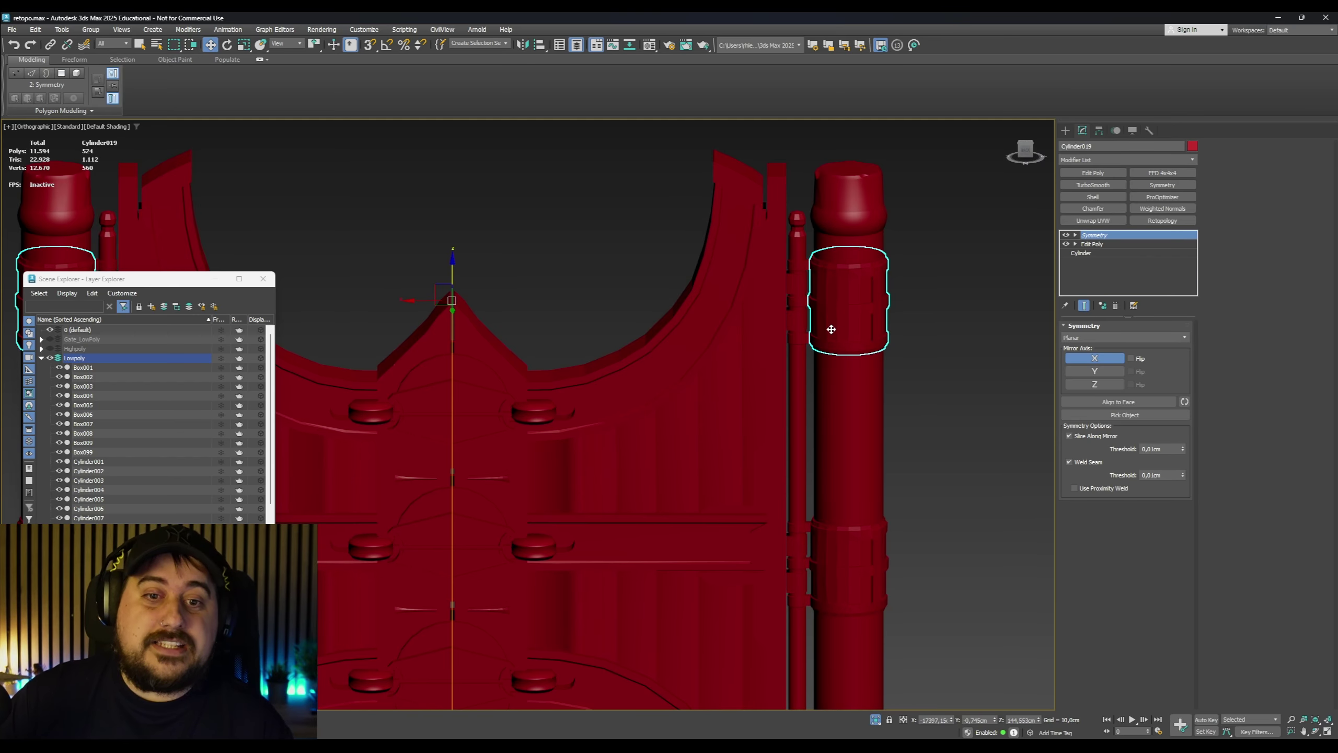
Check the upper and middle leaf panels, the bottom board, the central keyhole-shaped plate and its emblem one by one
scroll(831, 329, down, 4)
middle_drag(692, 324, 641, 280)
click(656, 353)
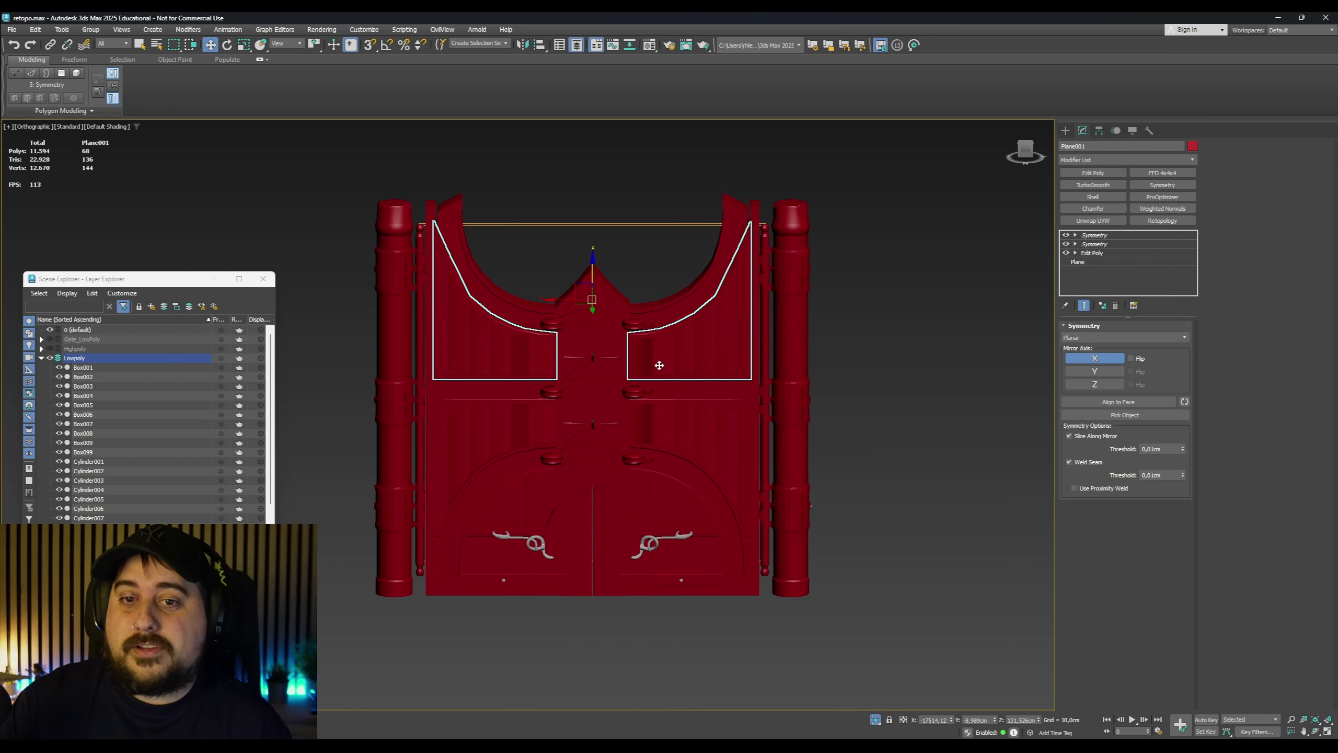
click(663, 499)
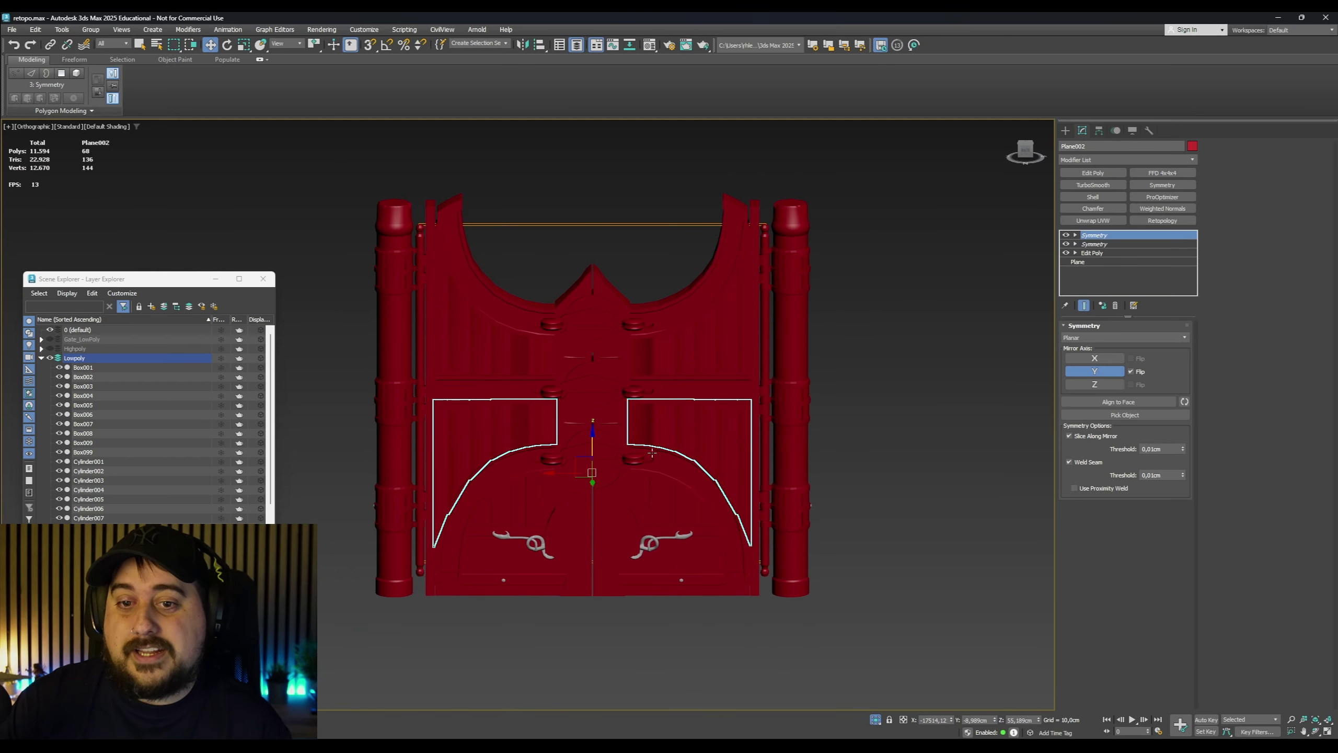
click(675, 554)
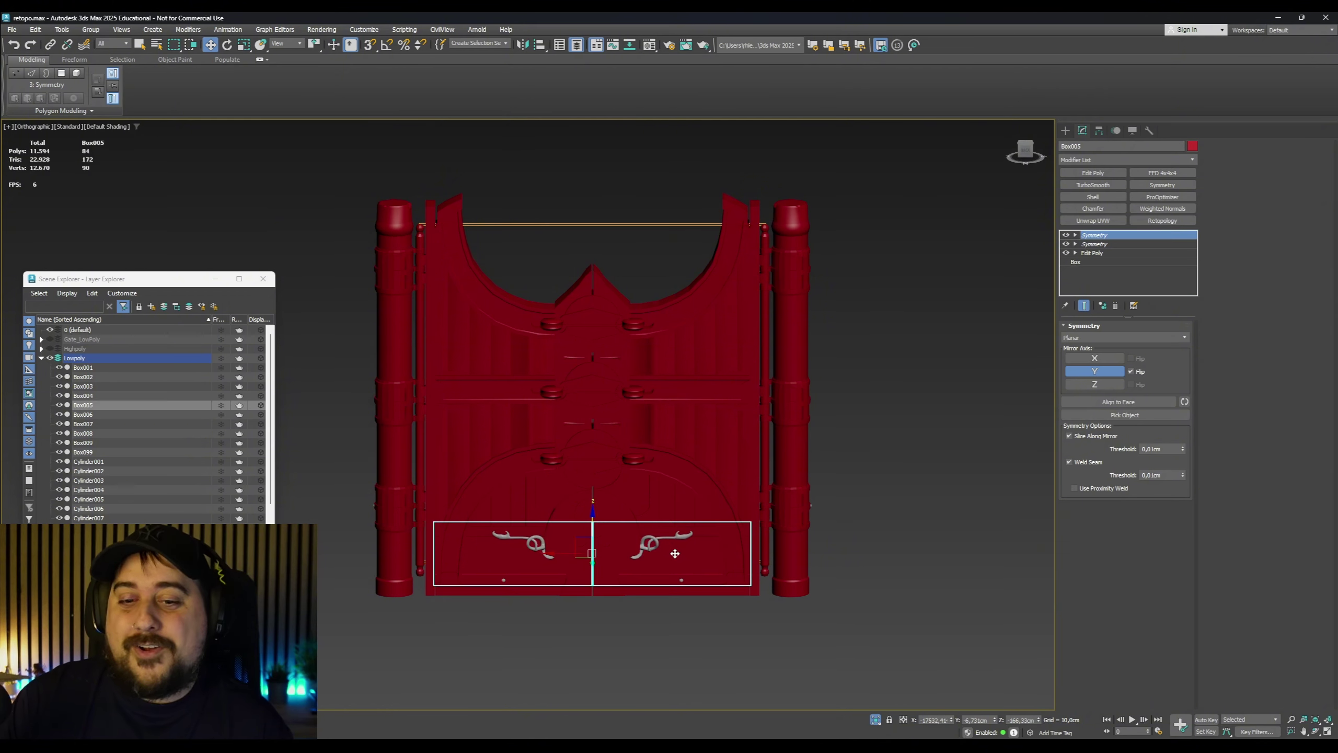
click(606, 589)
scroll(596, 621, up, 5)
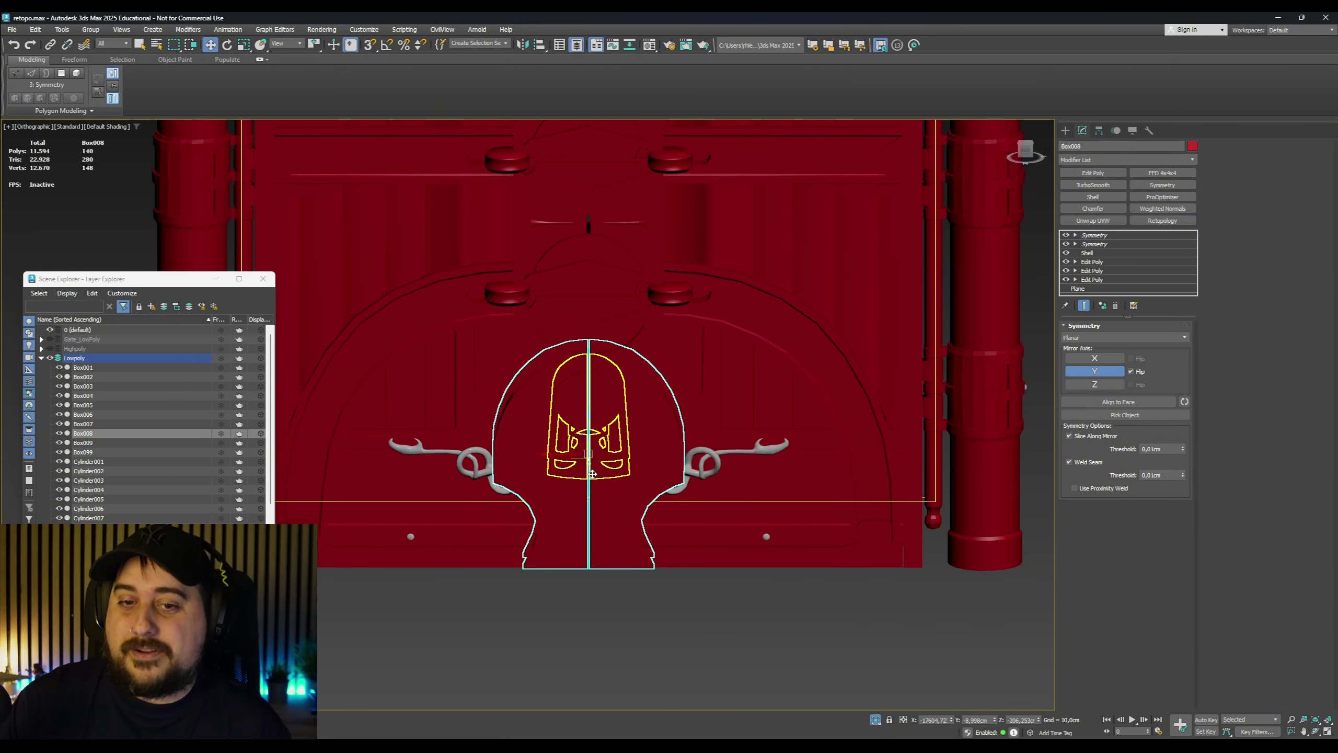
click(590, 473)
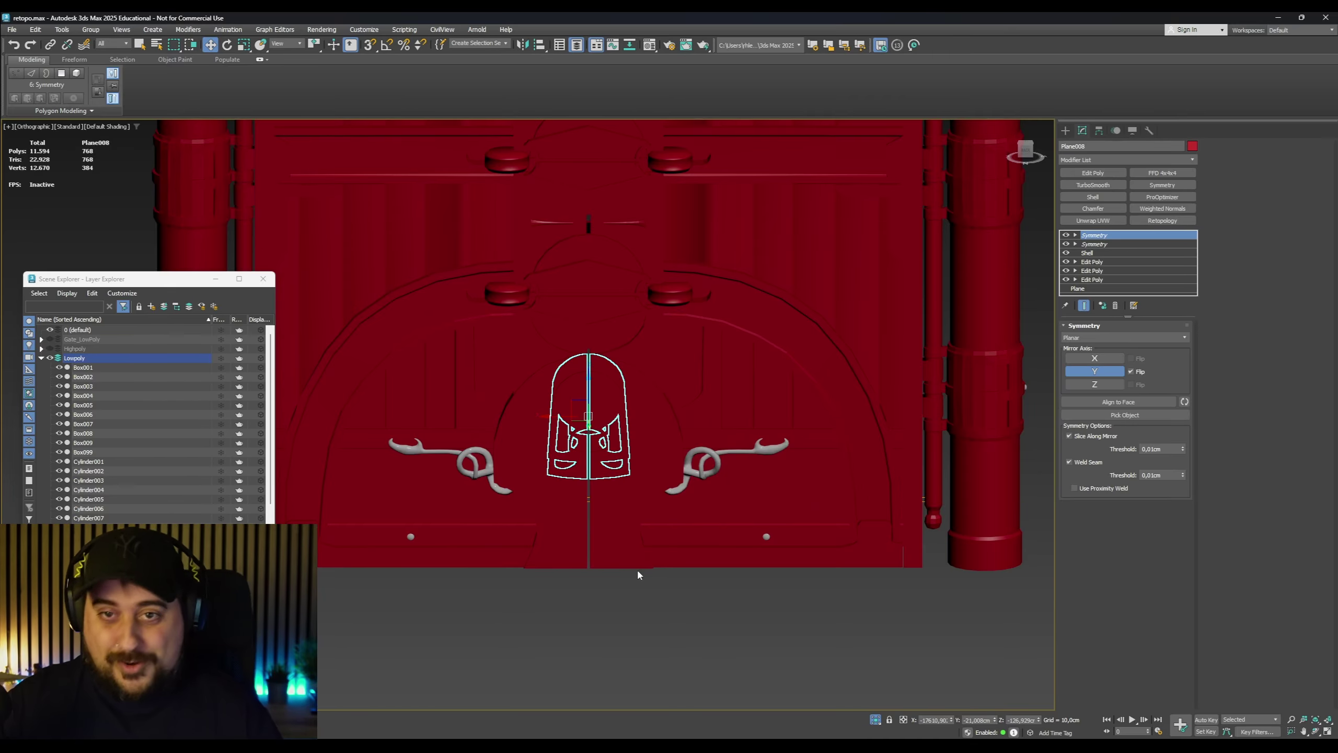
Clear the selection and view the whole finished gate from the front
scroll(637, 569, down, 5)
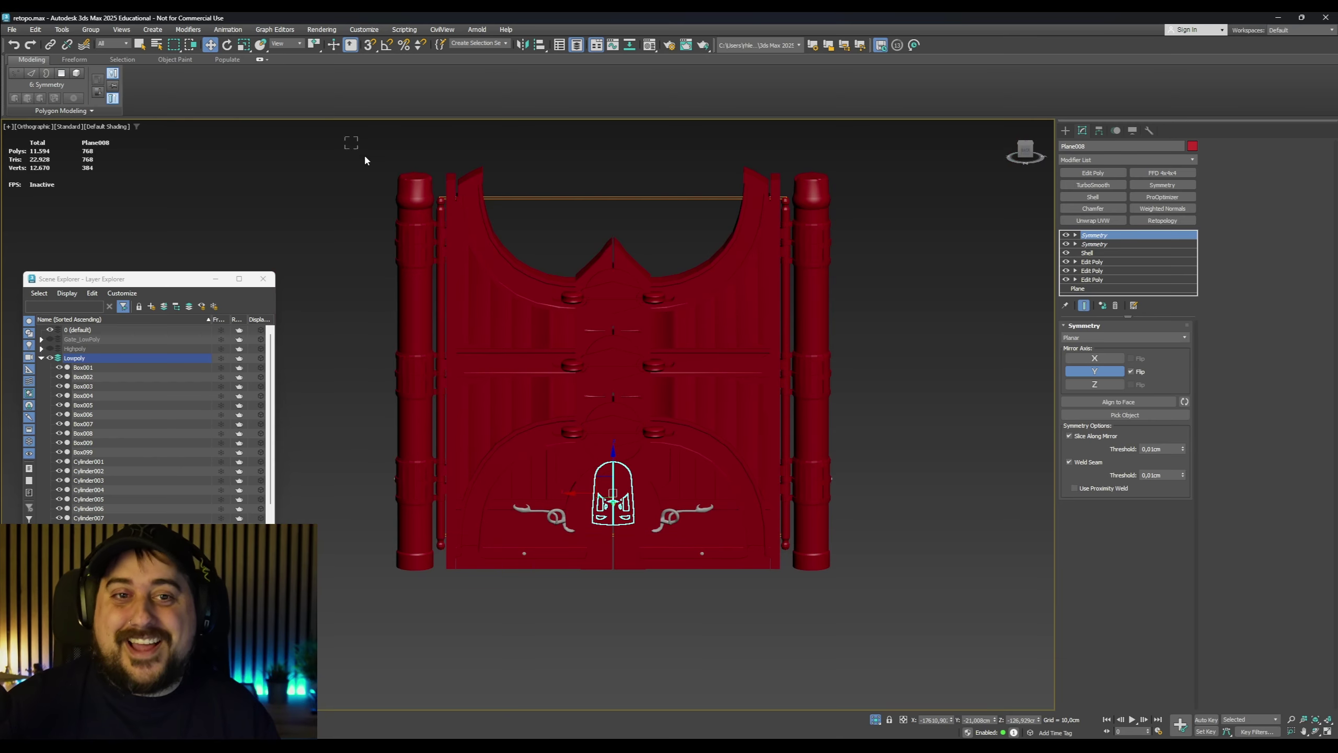
drag(1012, 670, 1012, 670)
click(953, 622)
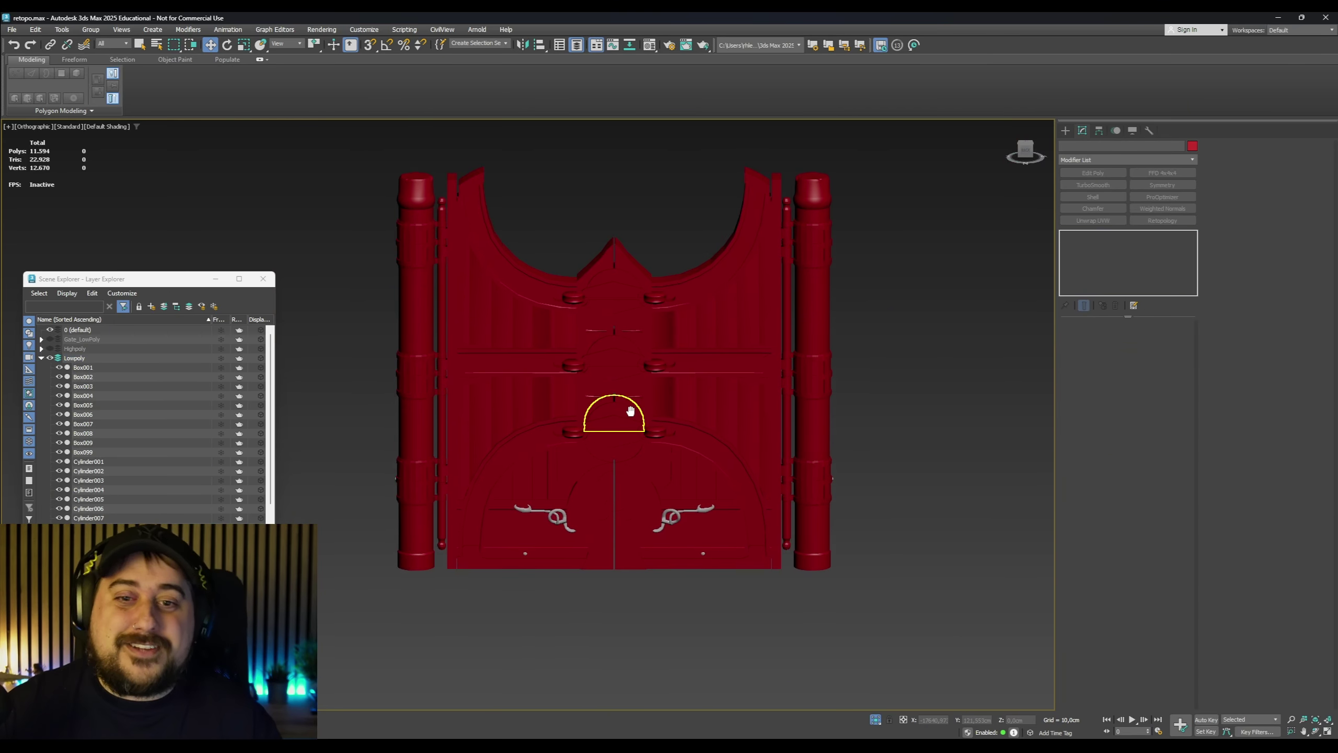
middle_drag(630, 409, 661, 424)
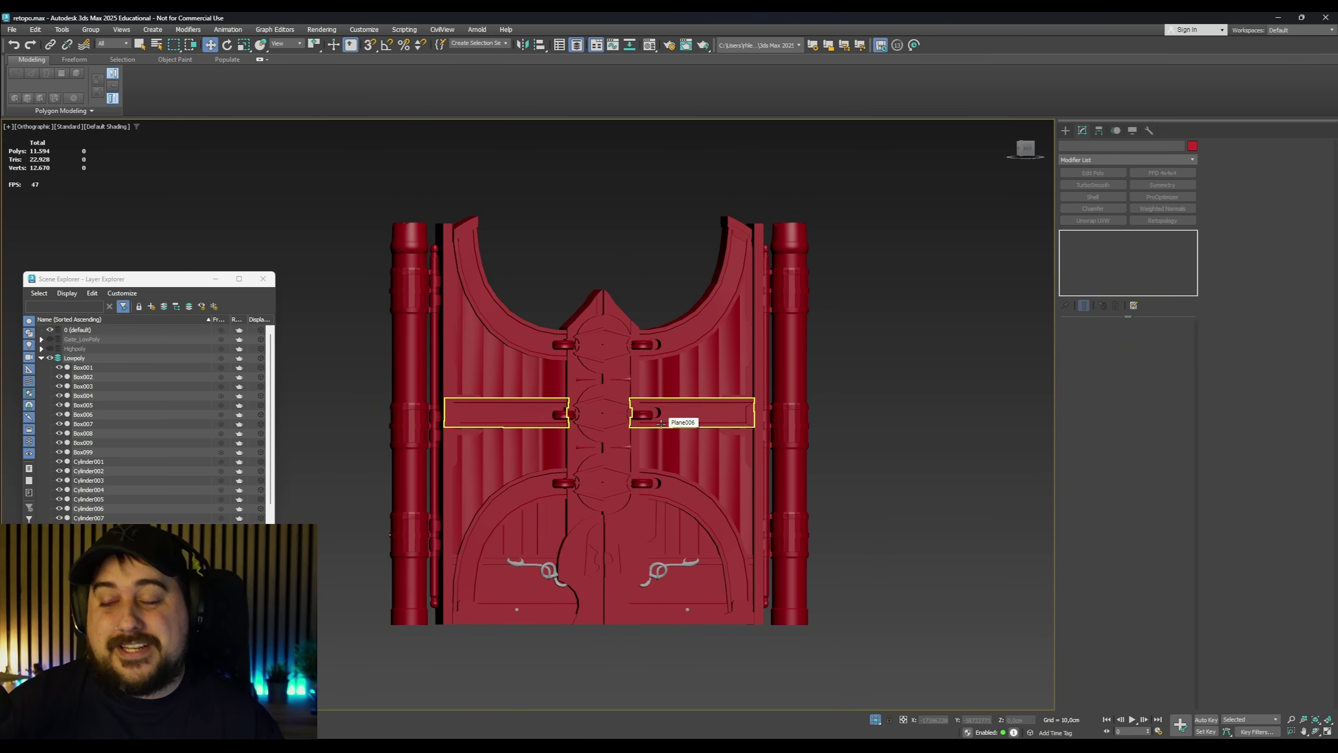